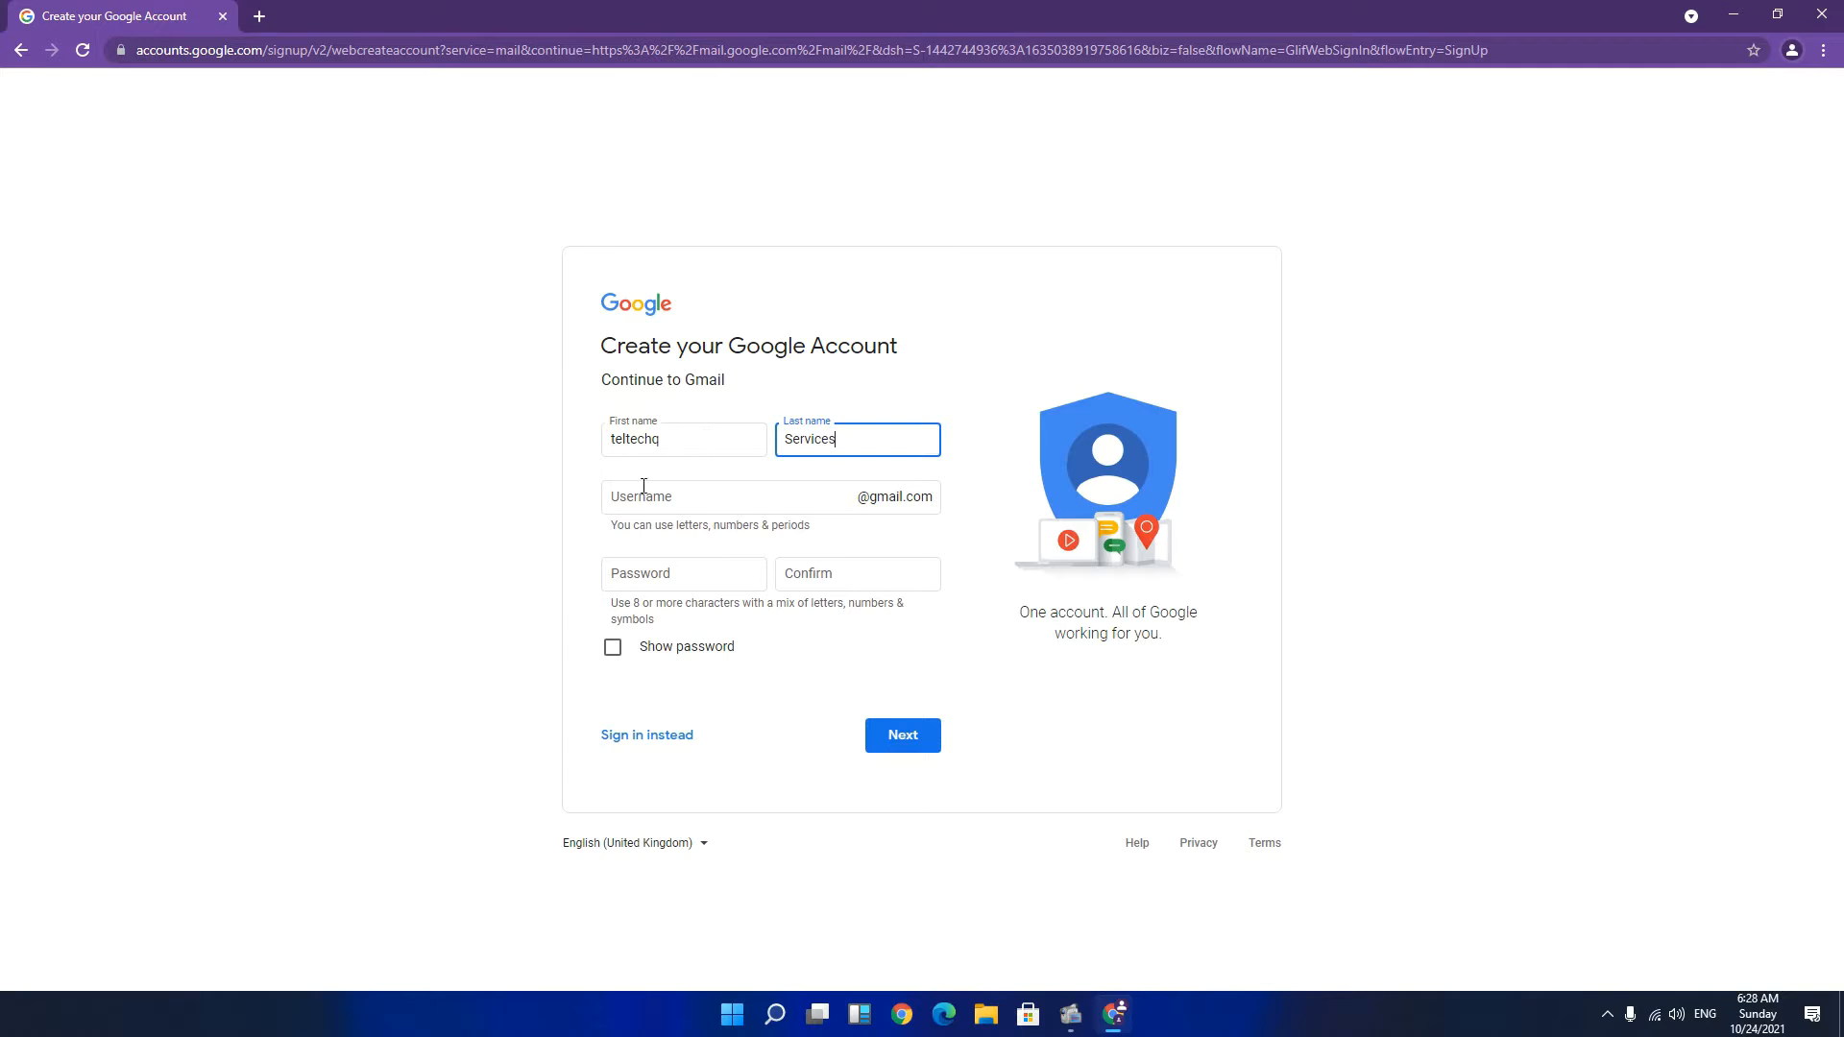
Step: Accept the Google privacy terms to finish the new Gmail account, then open a new browser tab
{"action": "left_click", "coordinate": [691, 432]}
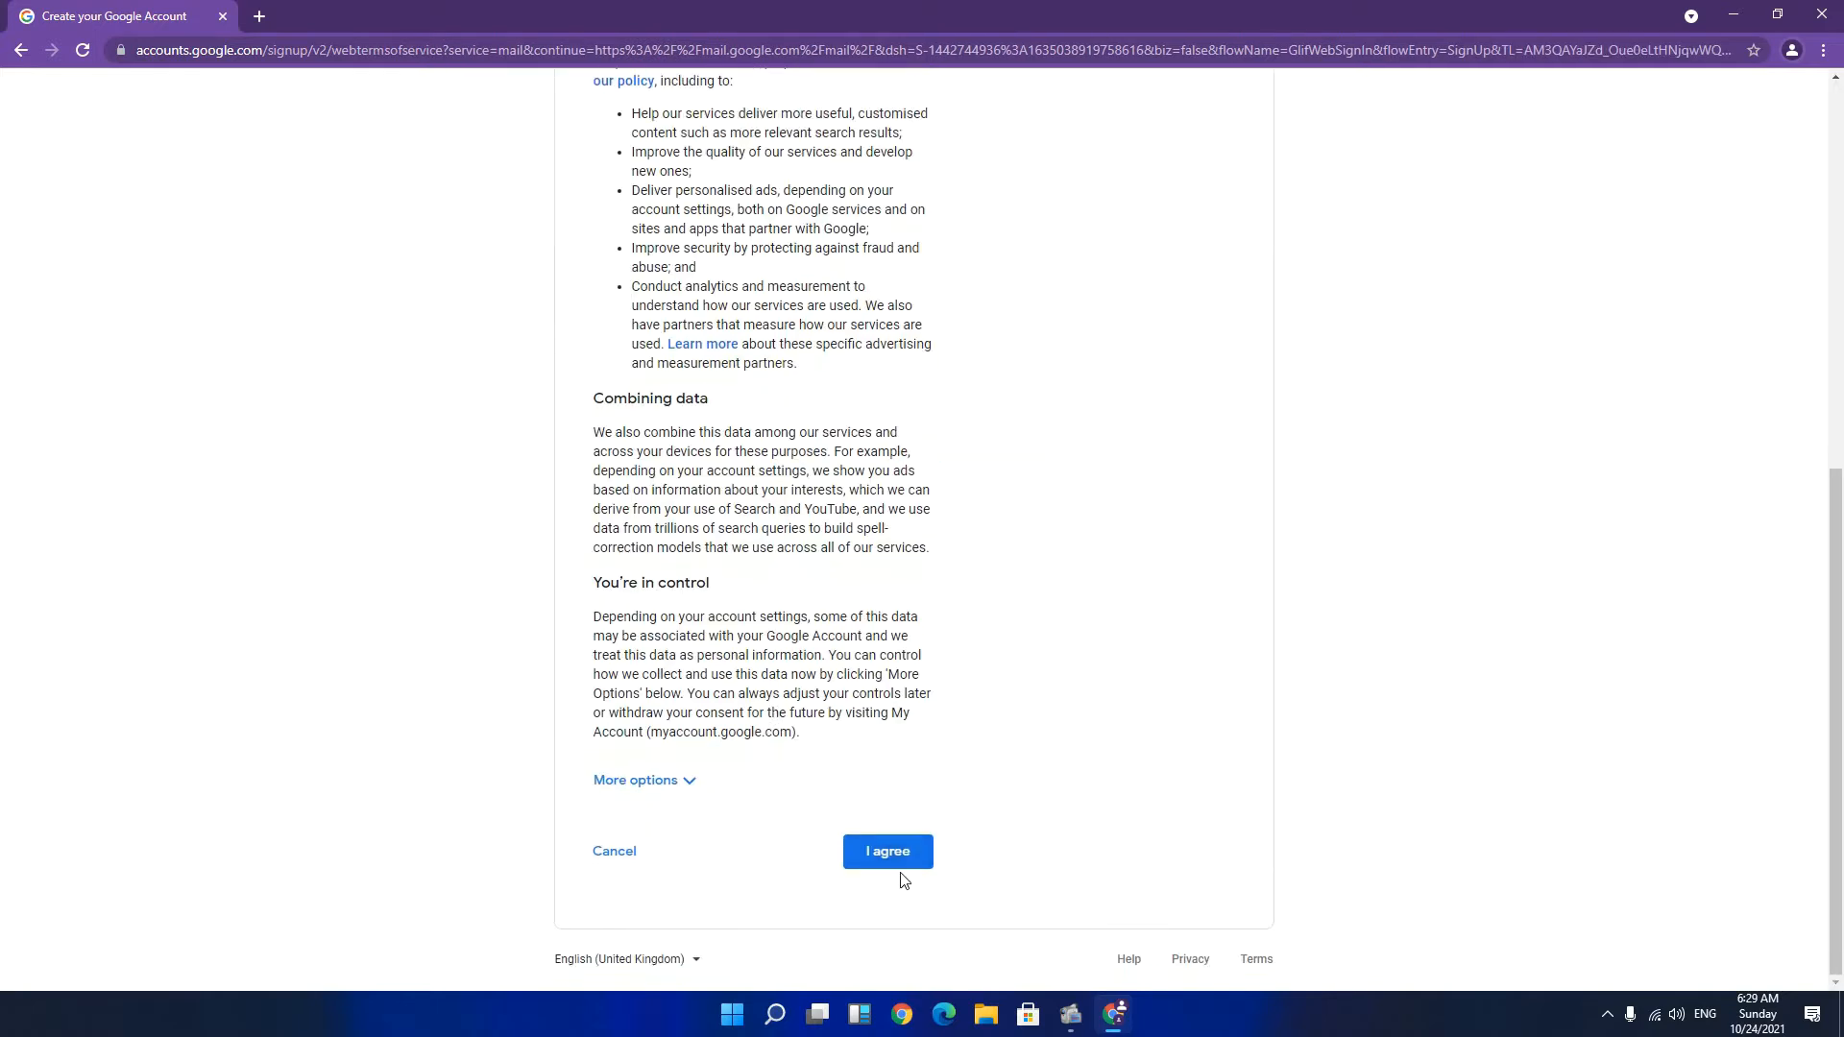
{"action": "left_click", "coordinate": [899, 872]}
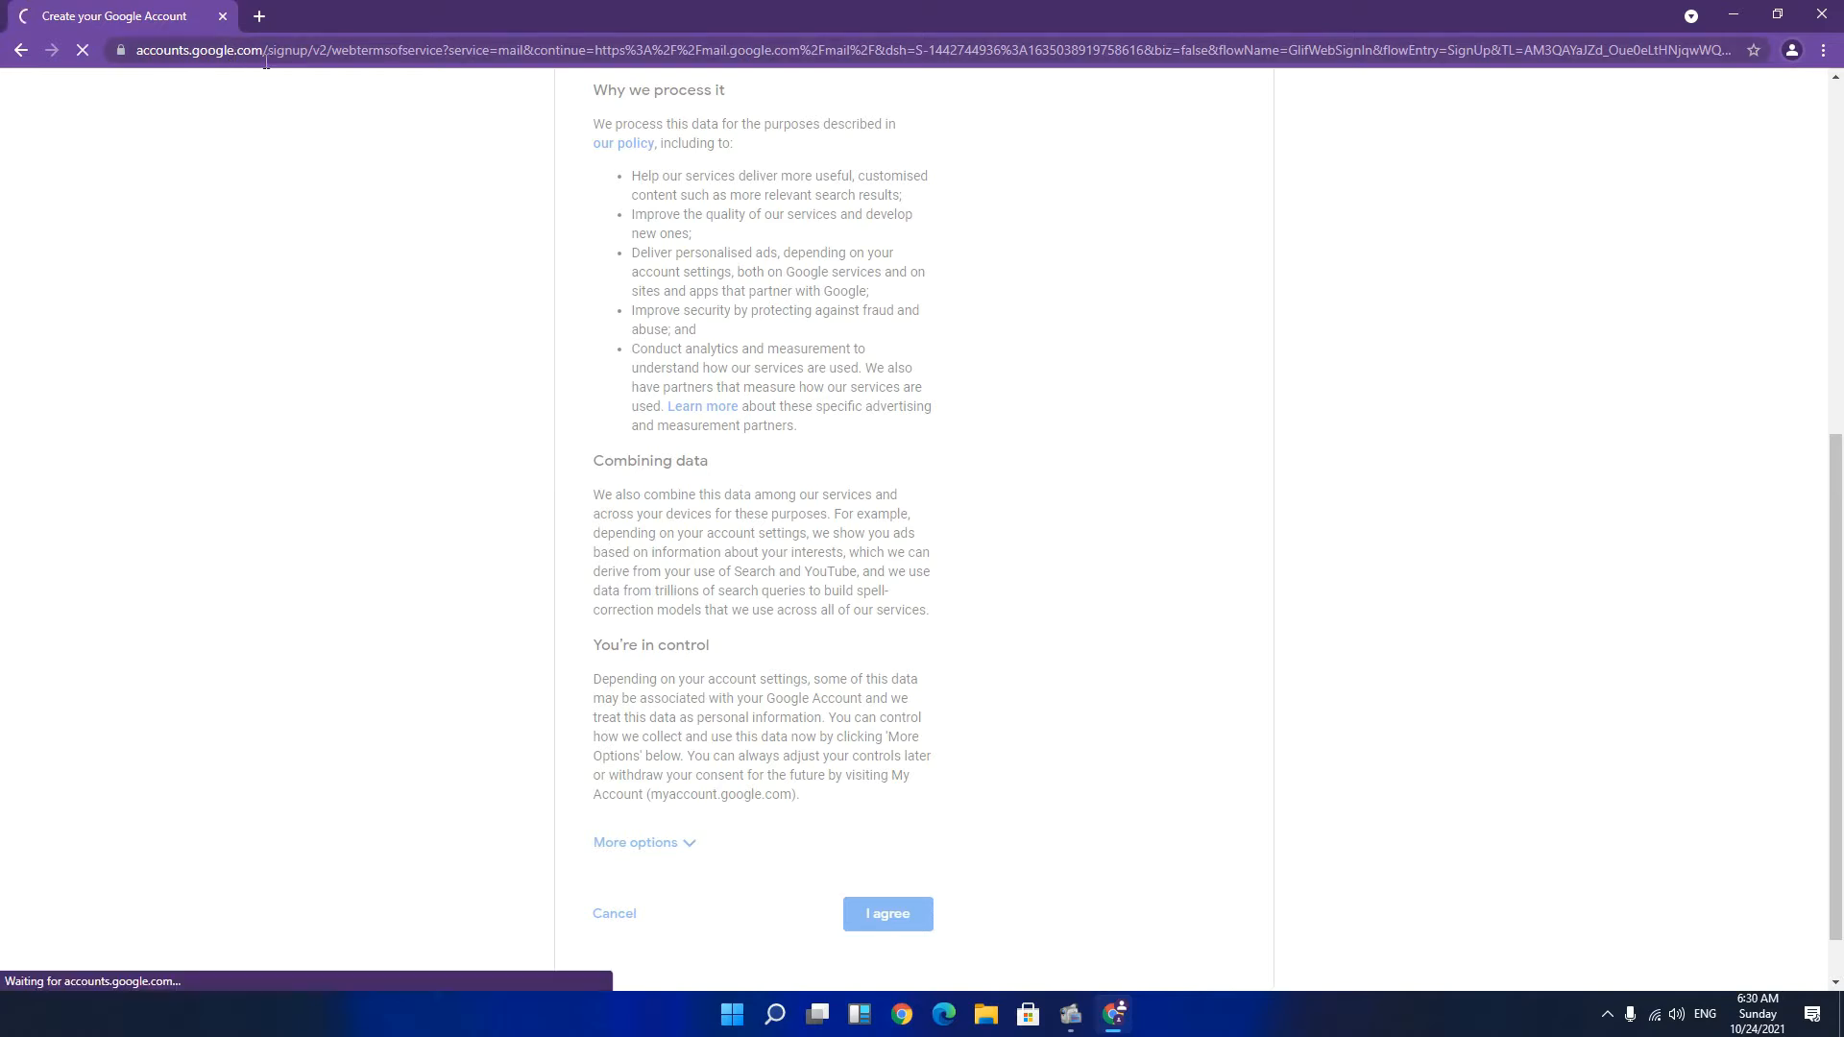
{"action": "left_click", "coordinate": [258, 20]}
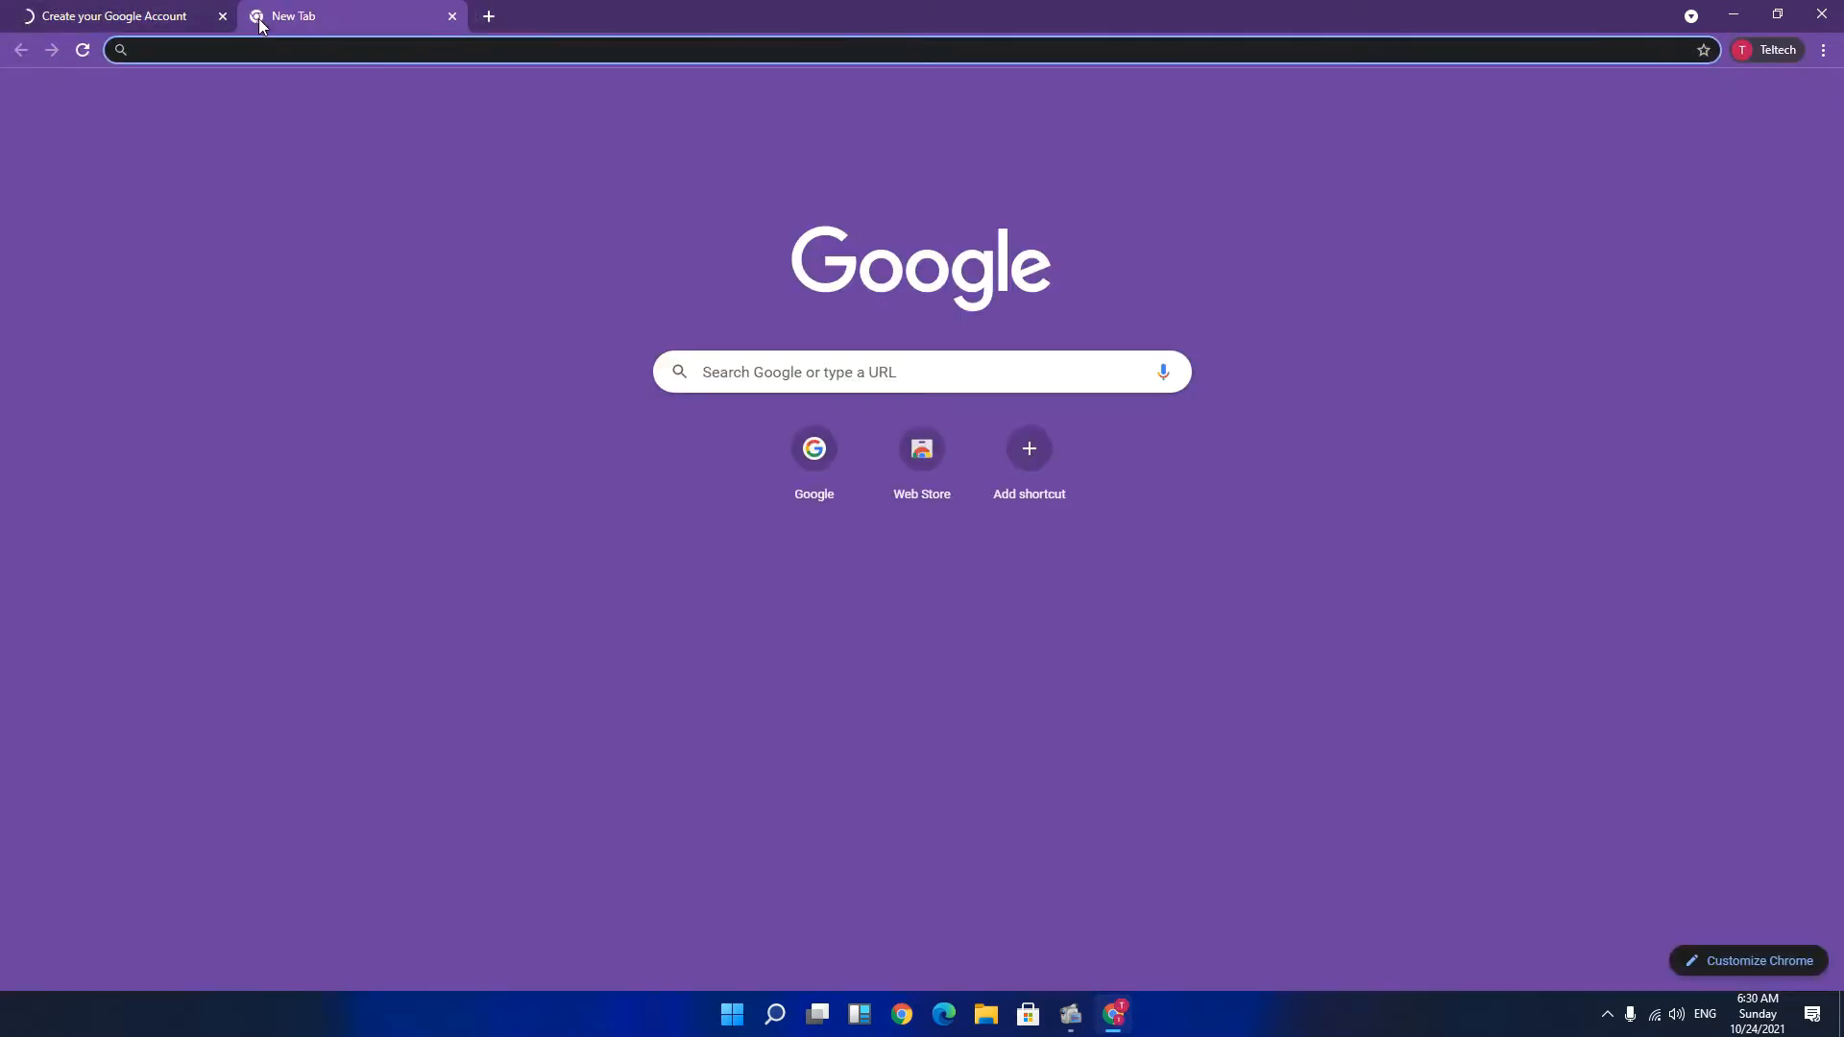
Step: Search Google for 'shopify' and open the Shopify sign-up ad result
{"action": "type", "text": "googl"}
{"action": "key", "text": "Return"}
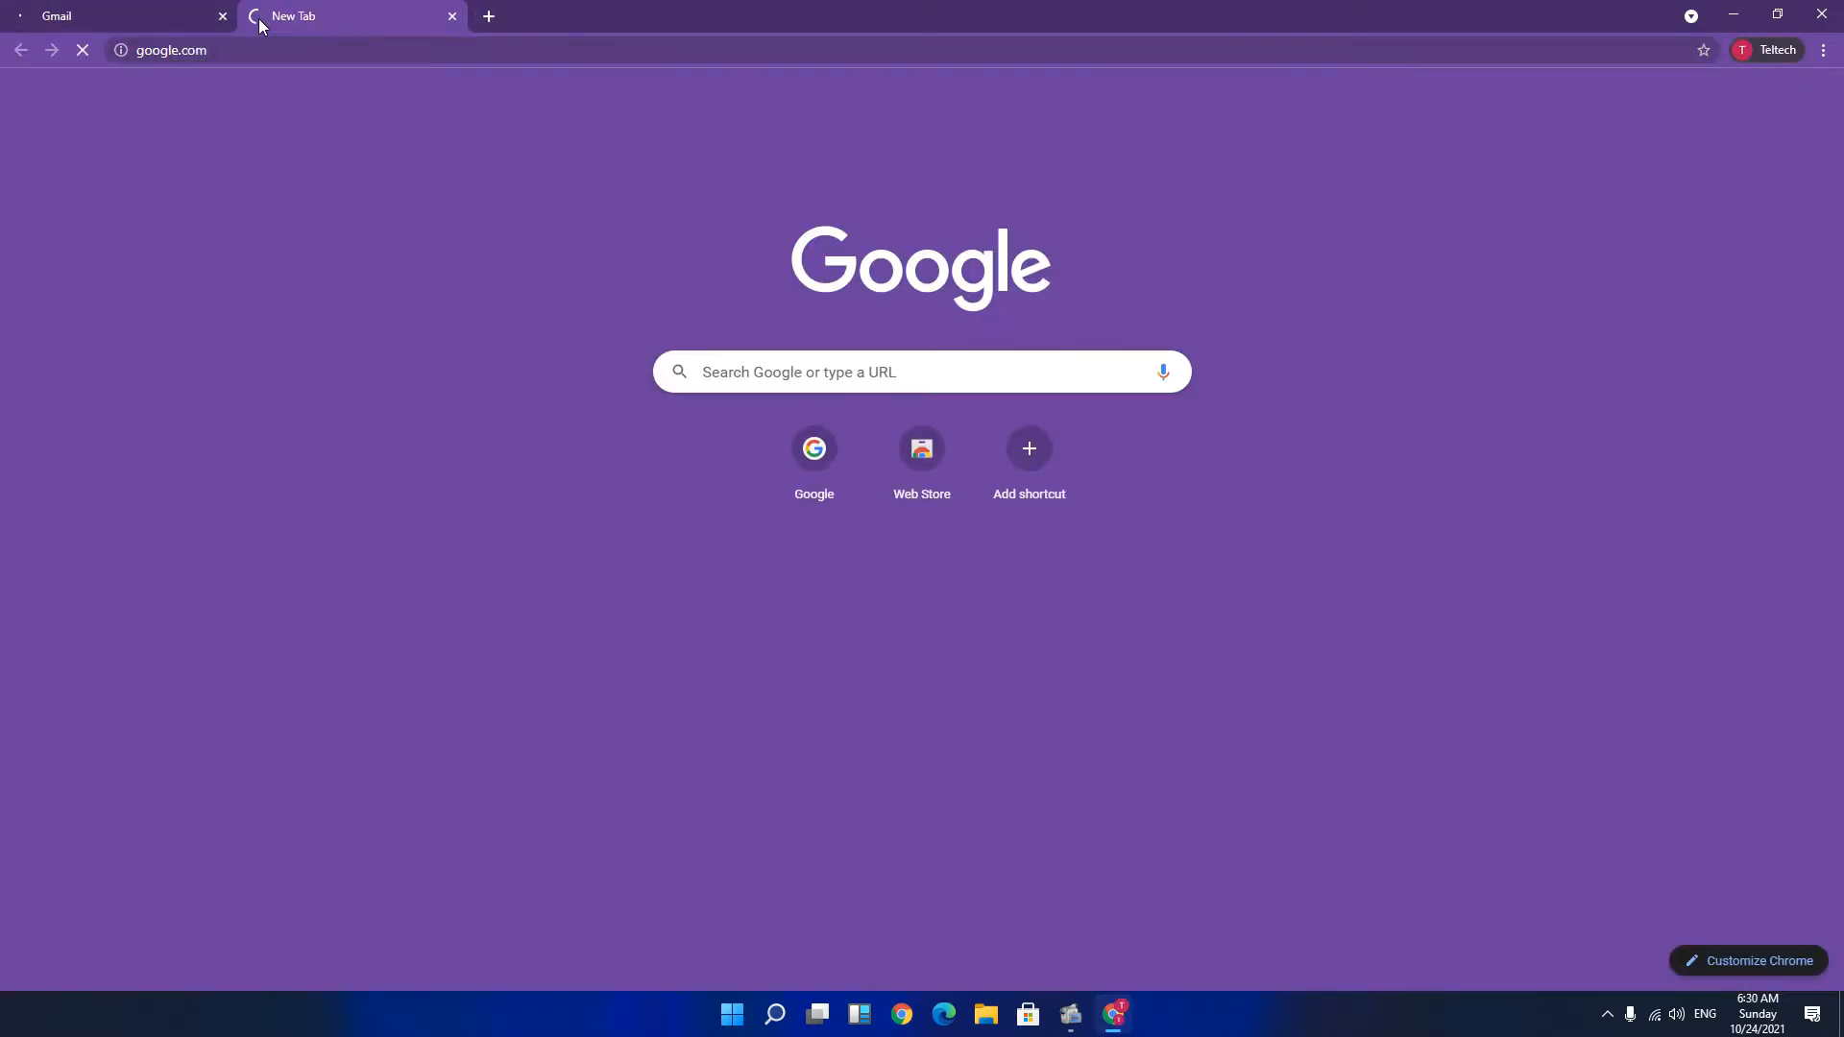
{"action": "type", "text": "s"}
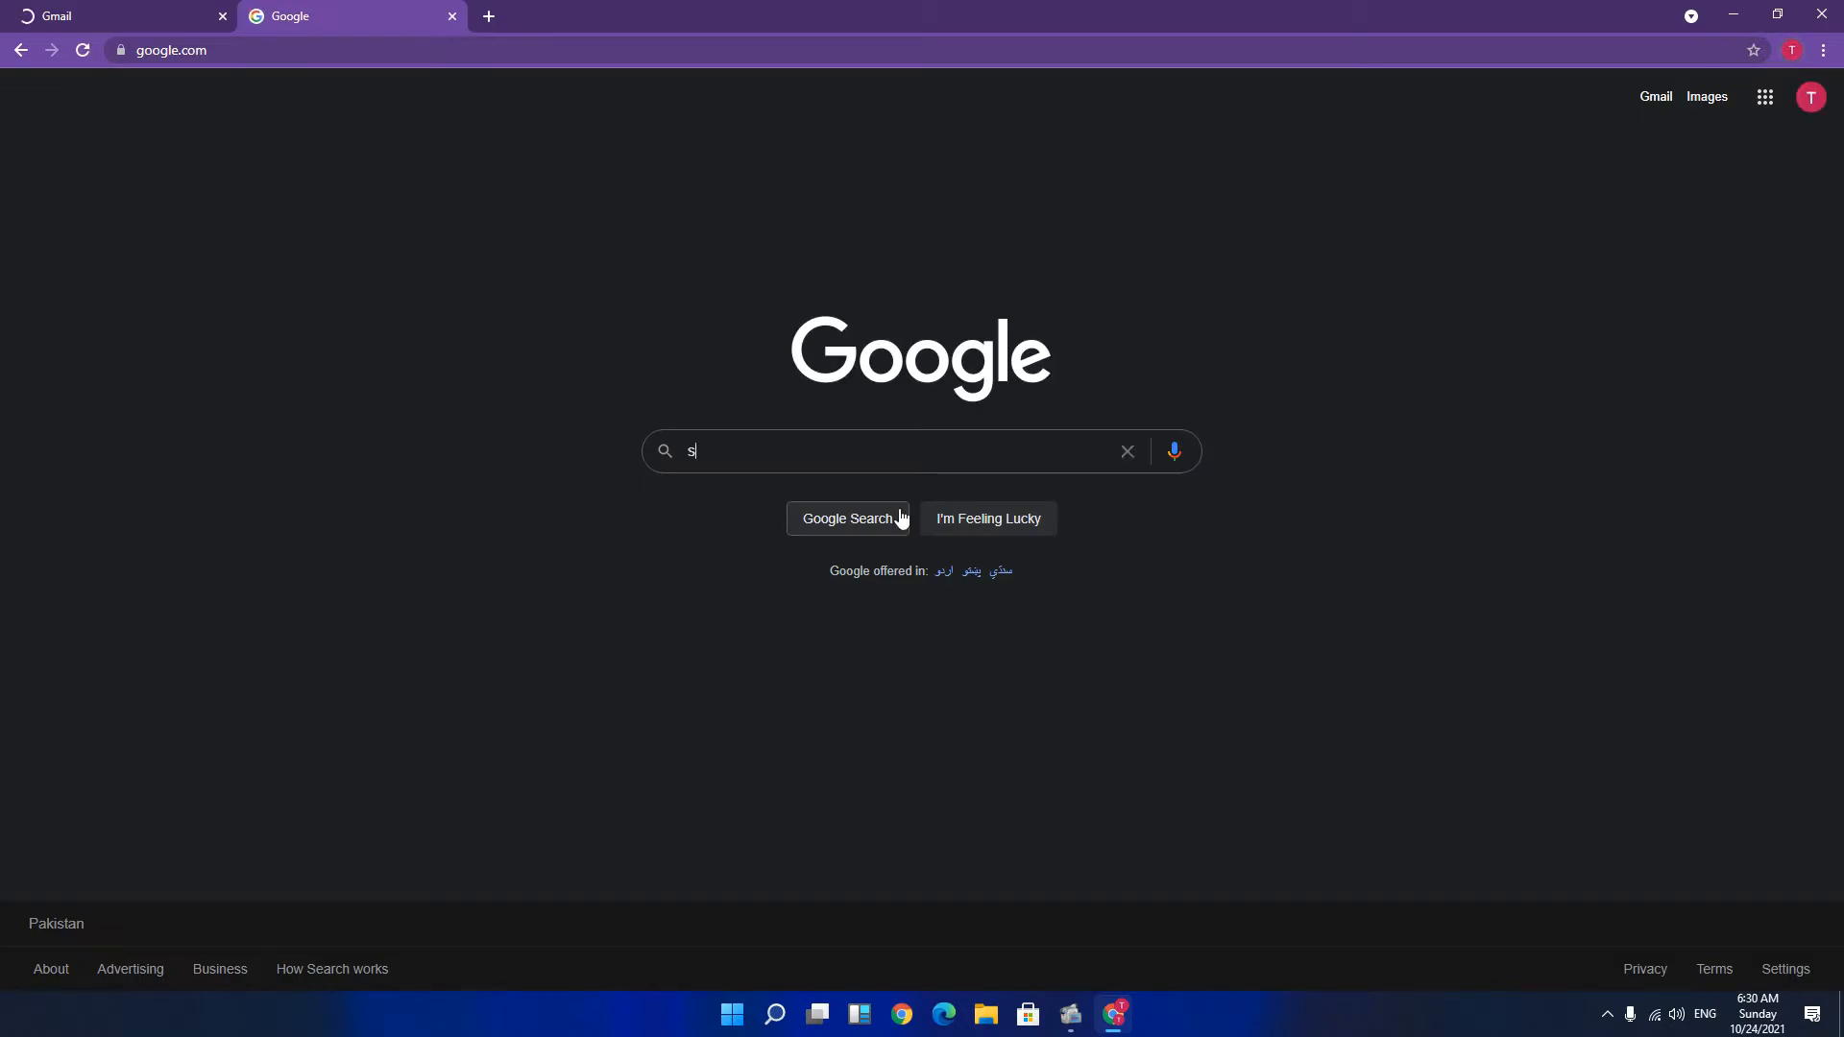
{"action": "type", "text": "hopi"}
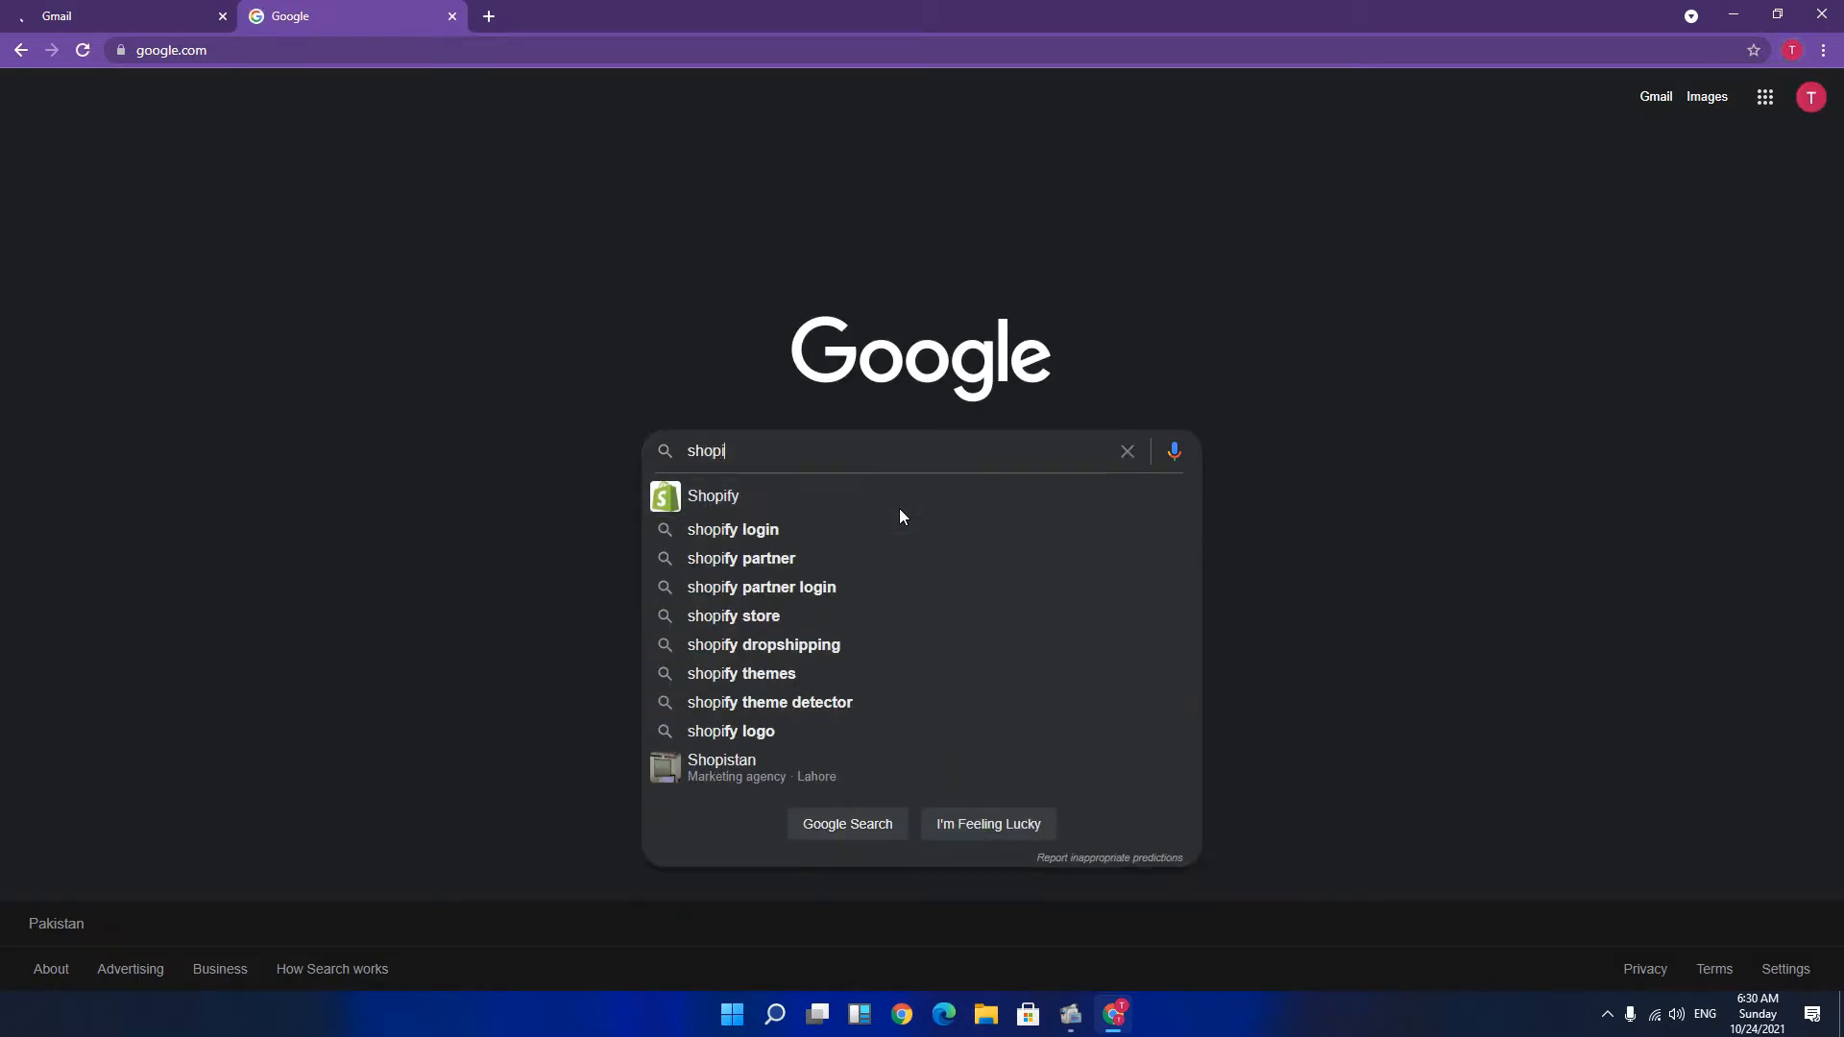
{"action": "left_click", "coordinate": [899, 509]}
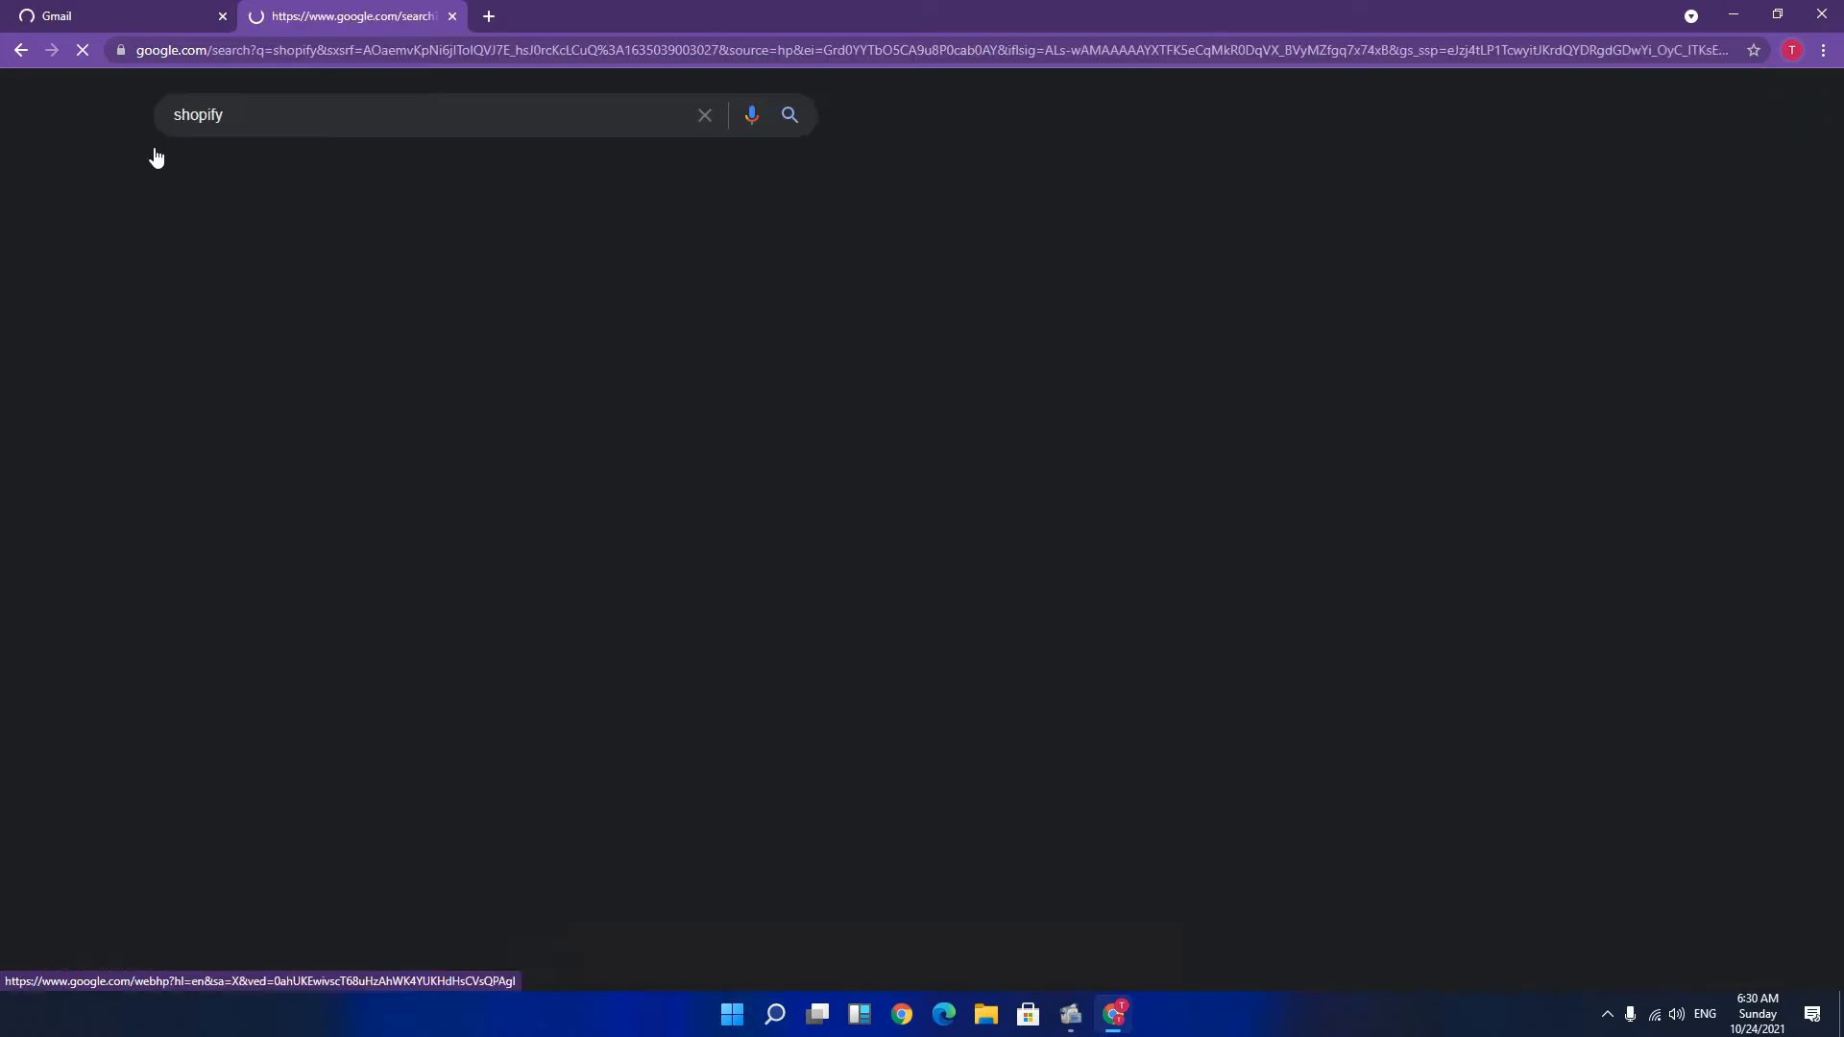
{"action": "left_click", "coordinate": [323, 288]}
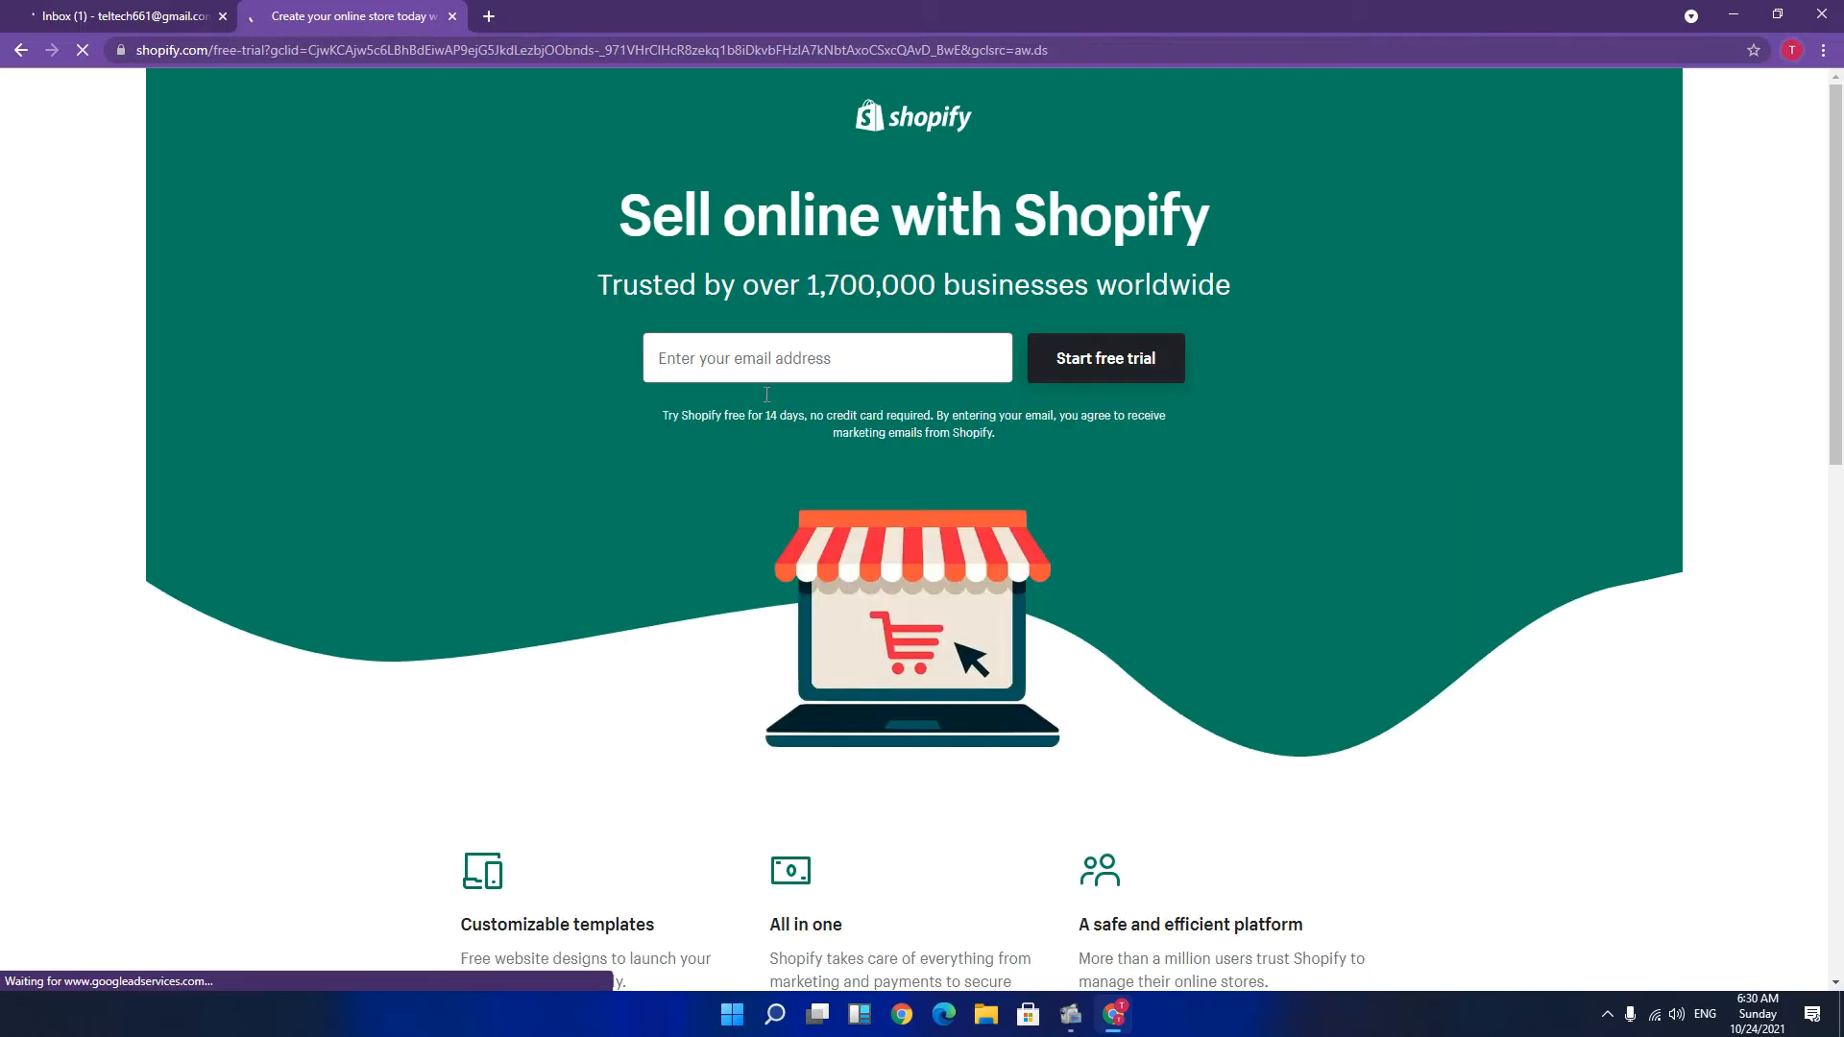
Step: Search for 'shopify partner' from the address bar and open the Become a Shopify Partner result
{"action": "left_click_drag", "start_coordinate": [759, 419], "coordinate": [718, 420]}
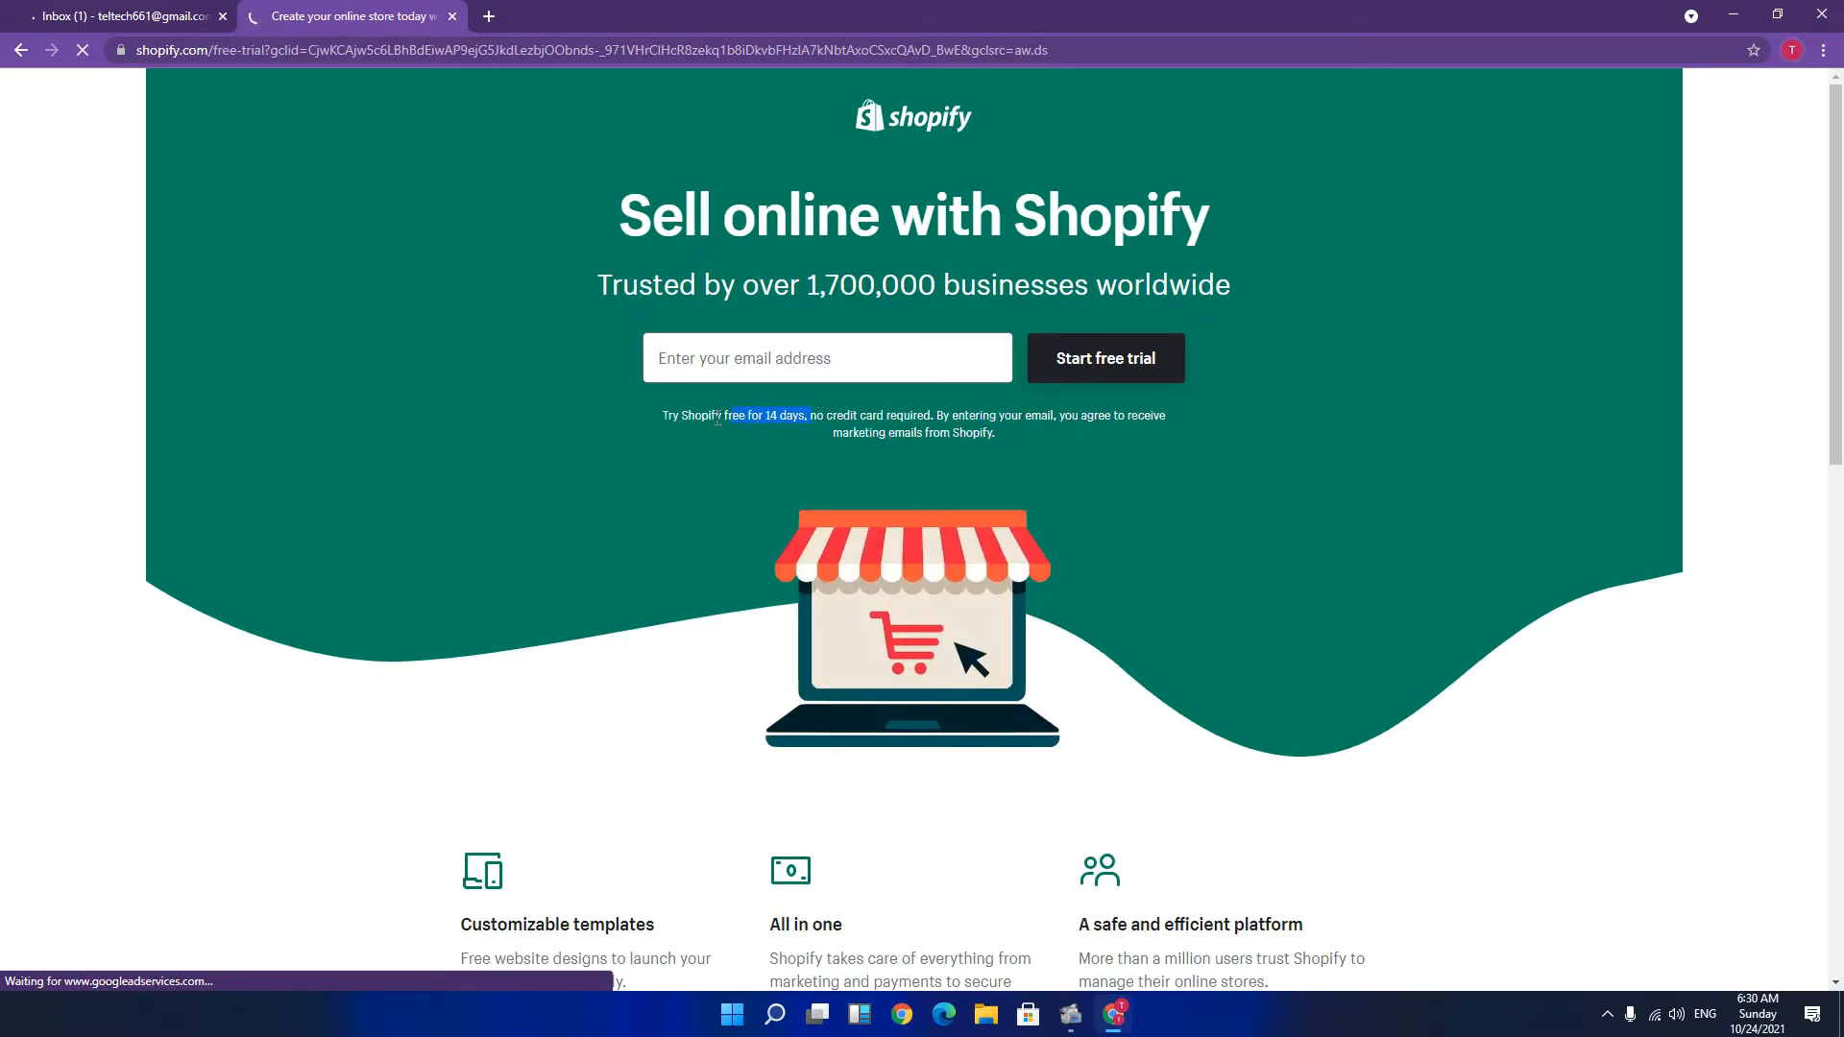
{"action": "left_click", "coordinate": [406, 48]}
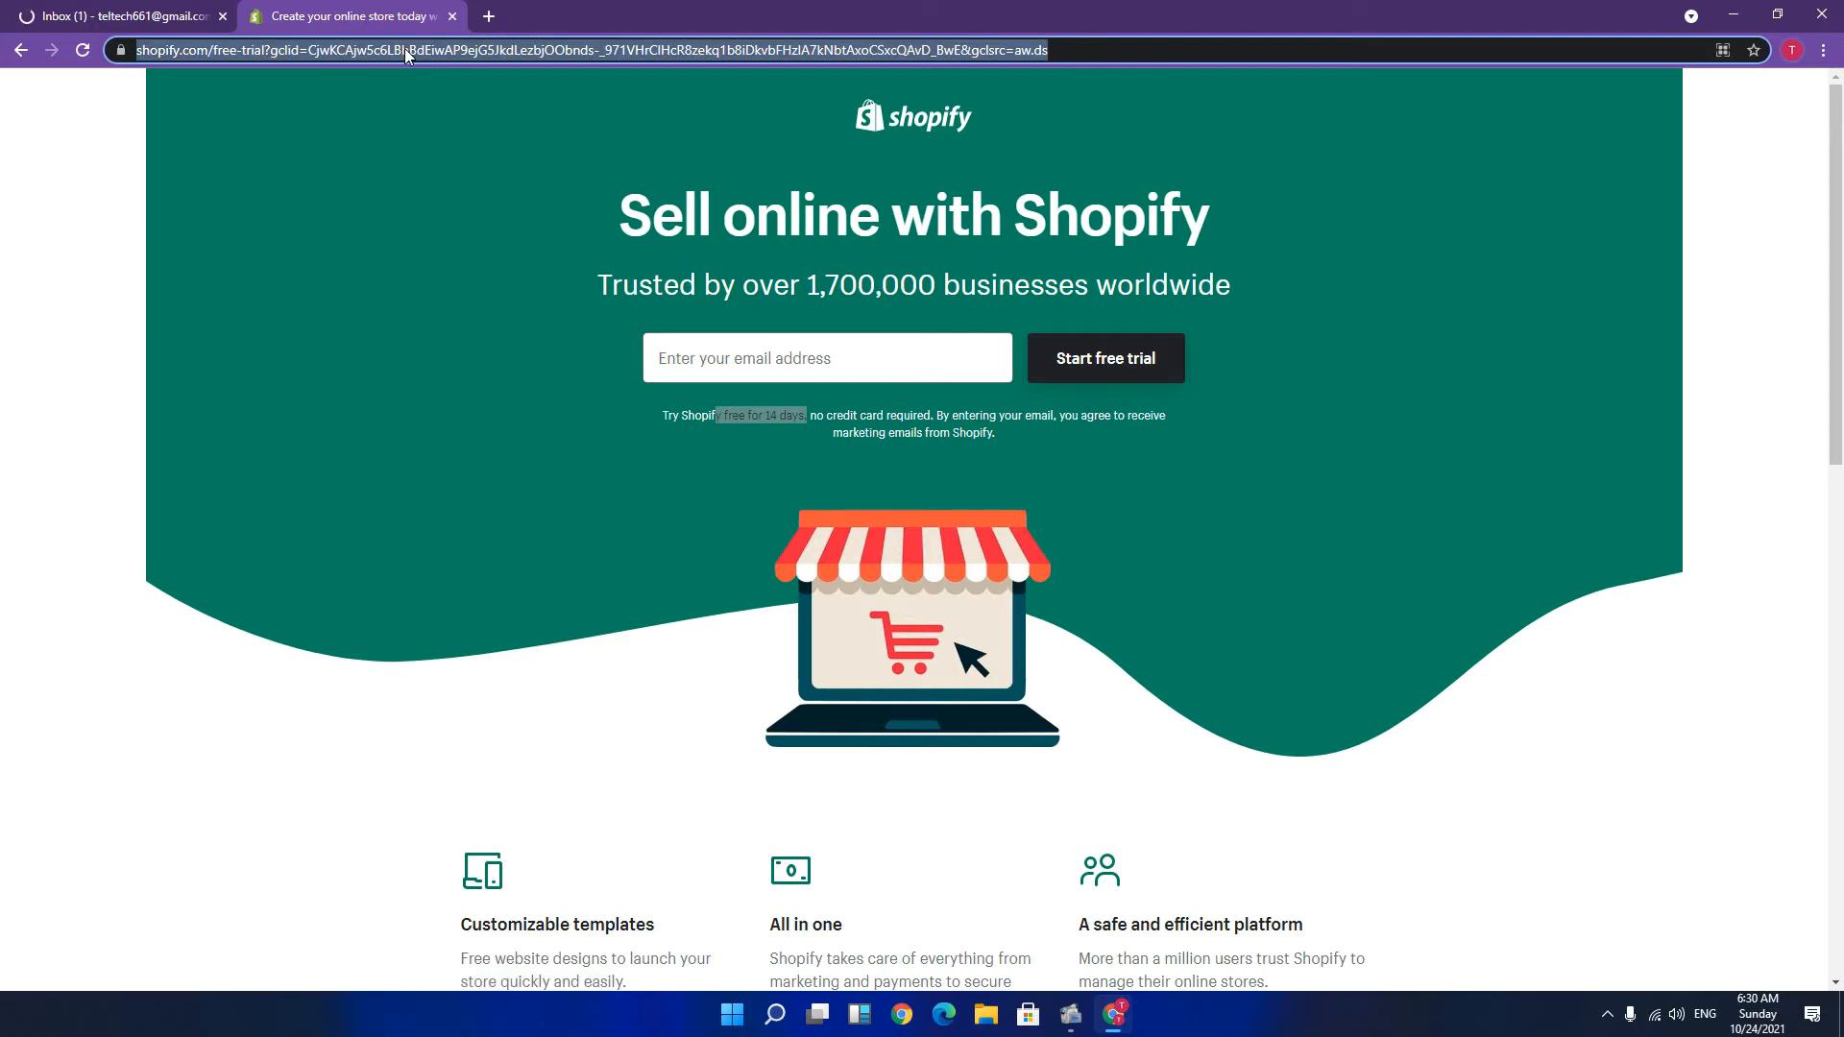
{"action": "type", "text": "shopify partner"}
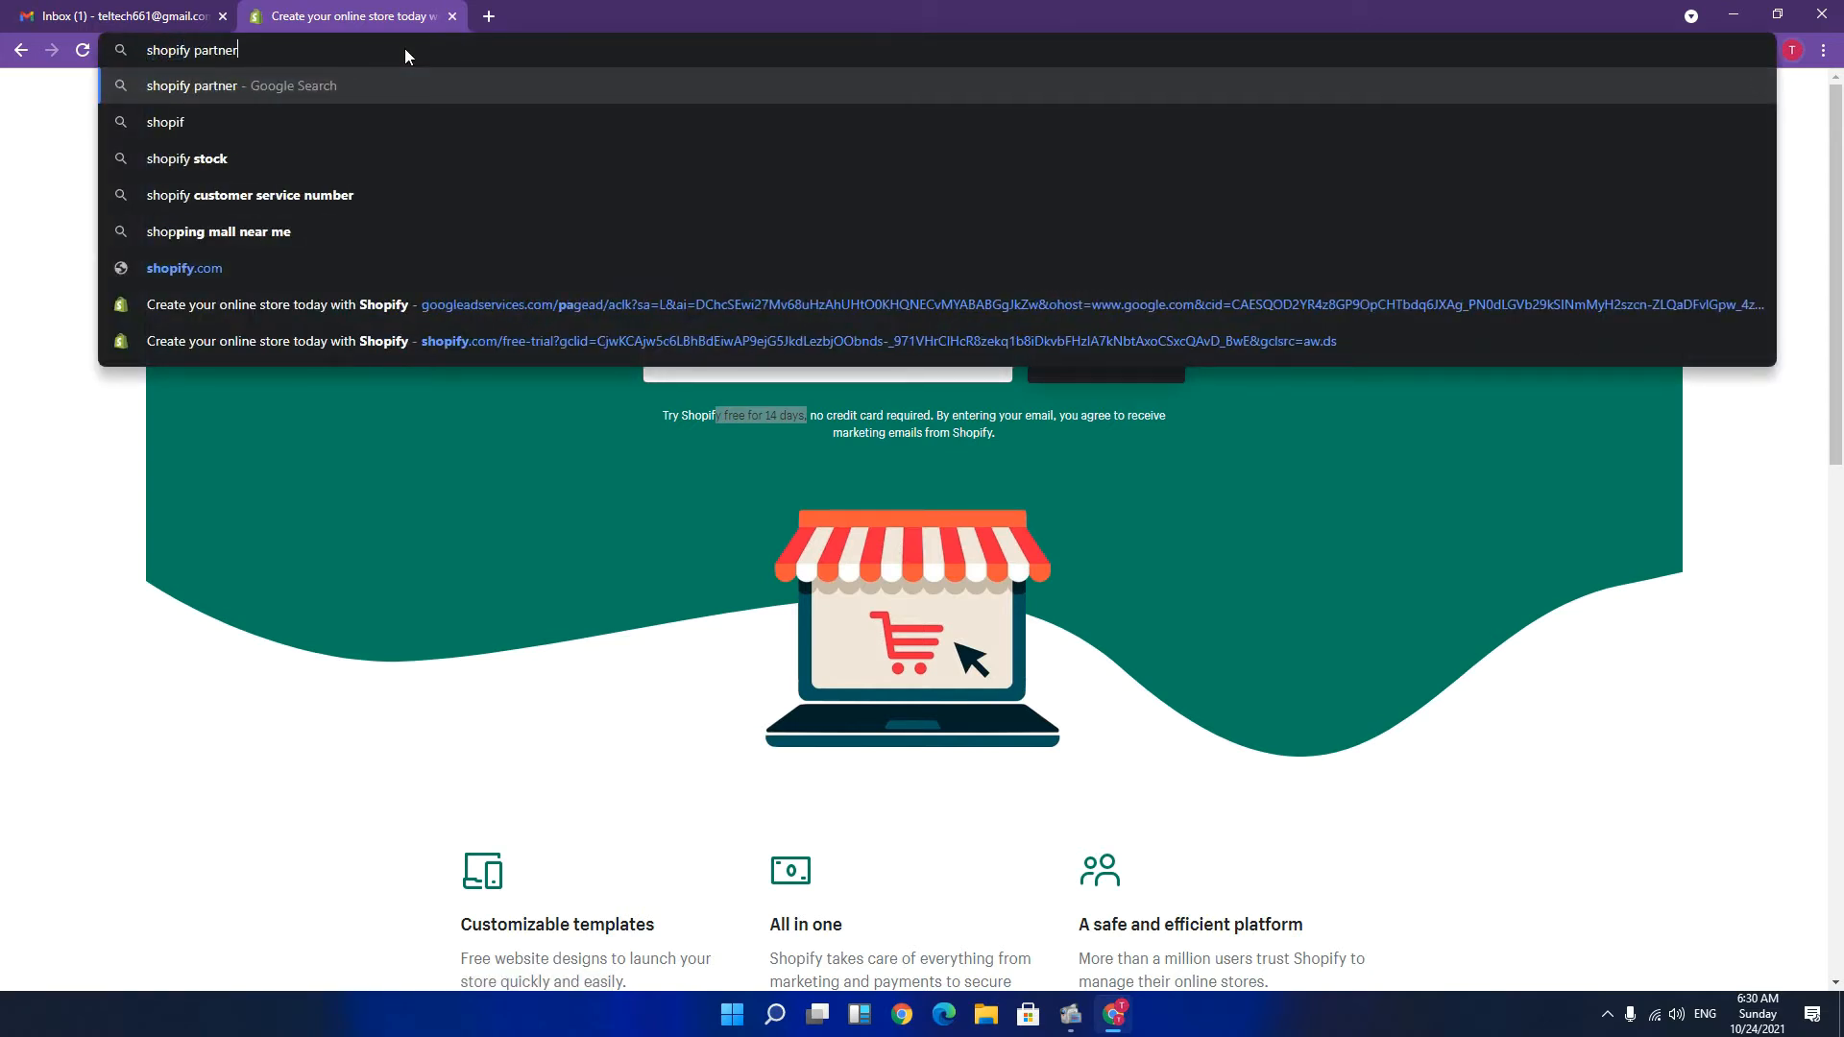
{"action": "key", "text": "Return"}
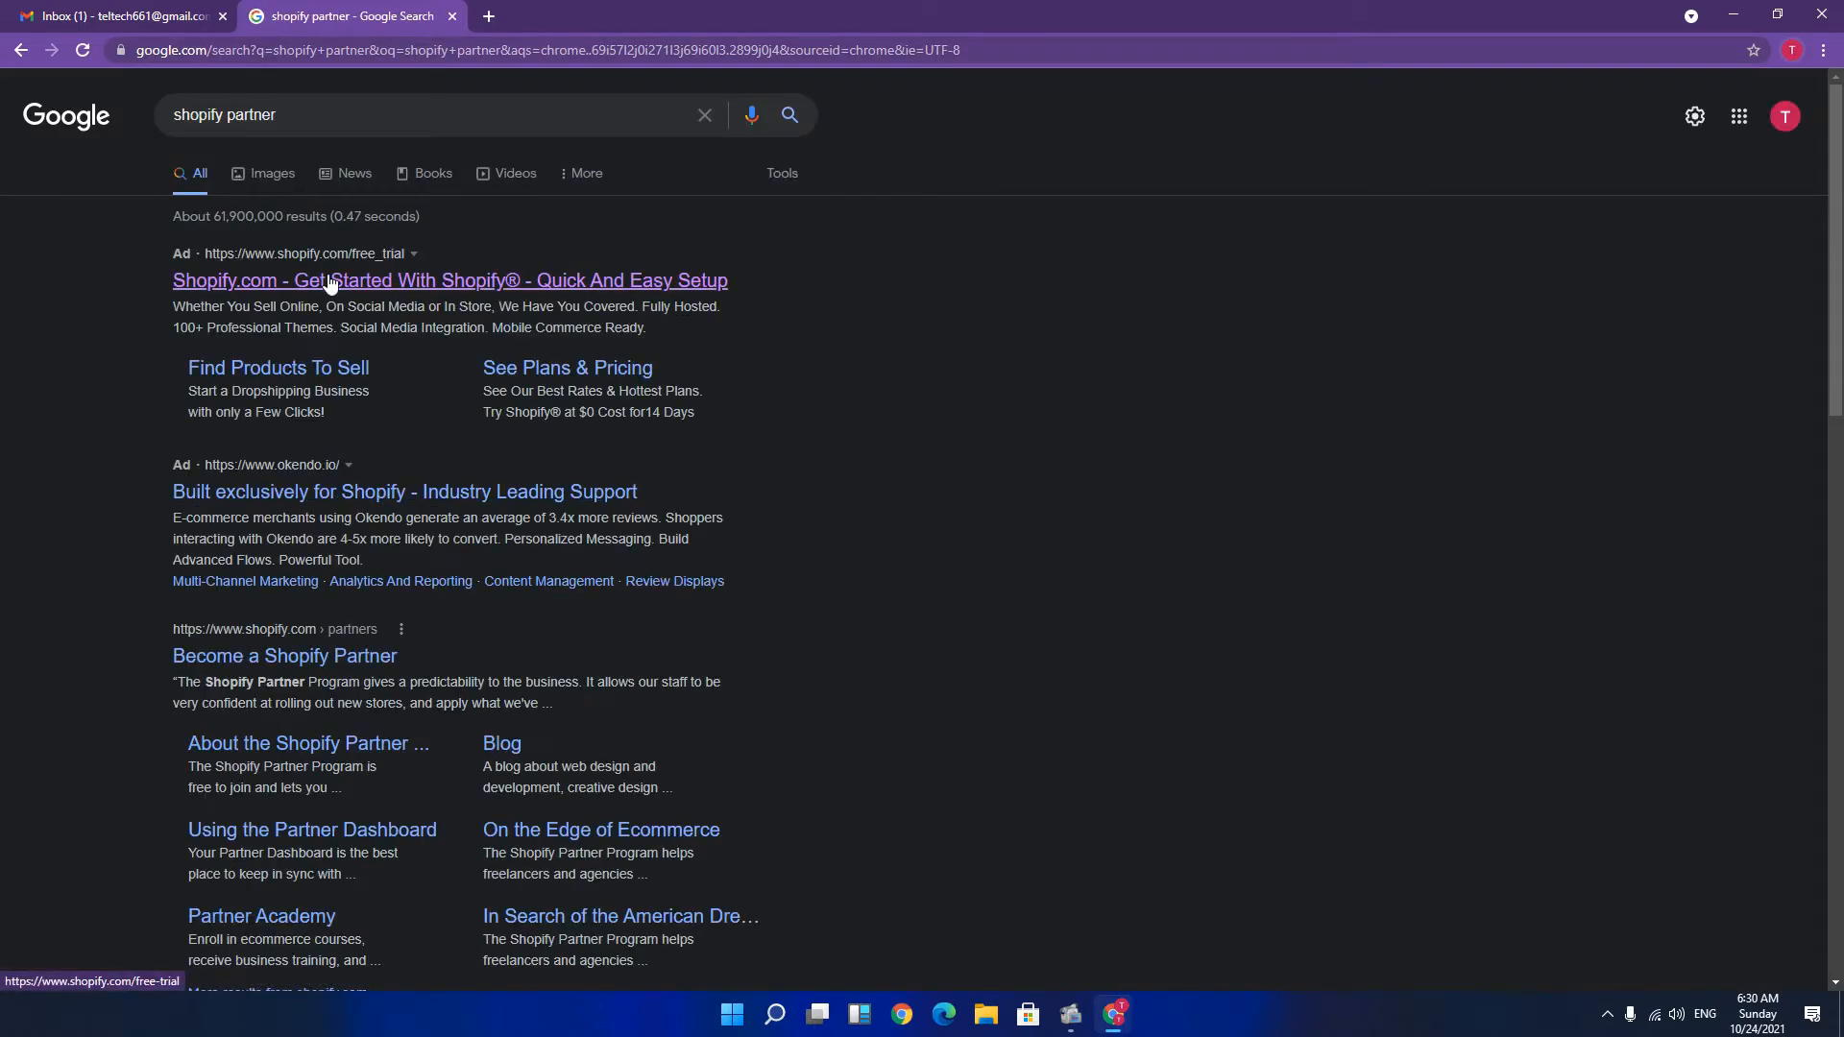
{"action": "scroll", "coordinate": [243, 564], "scroll_direction": "down", "scroll_amount": 1}
{"action": "left_click", "coordinate": [259, 562]}
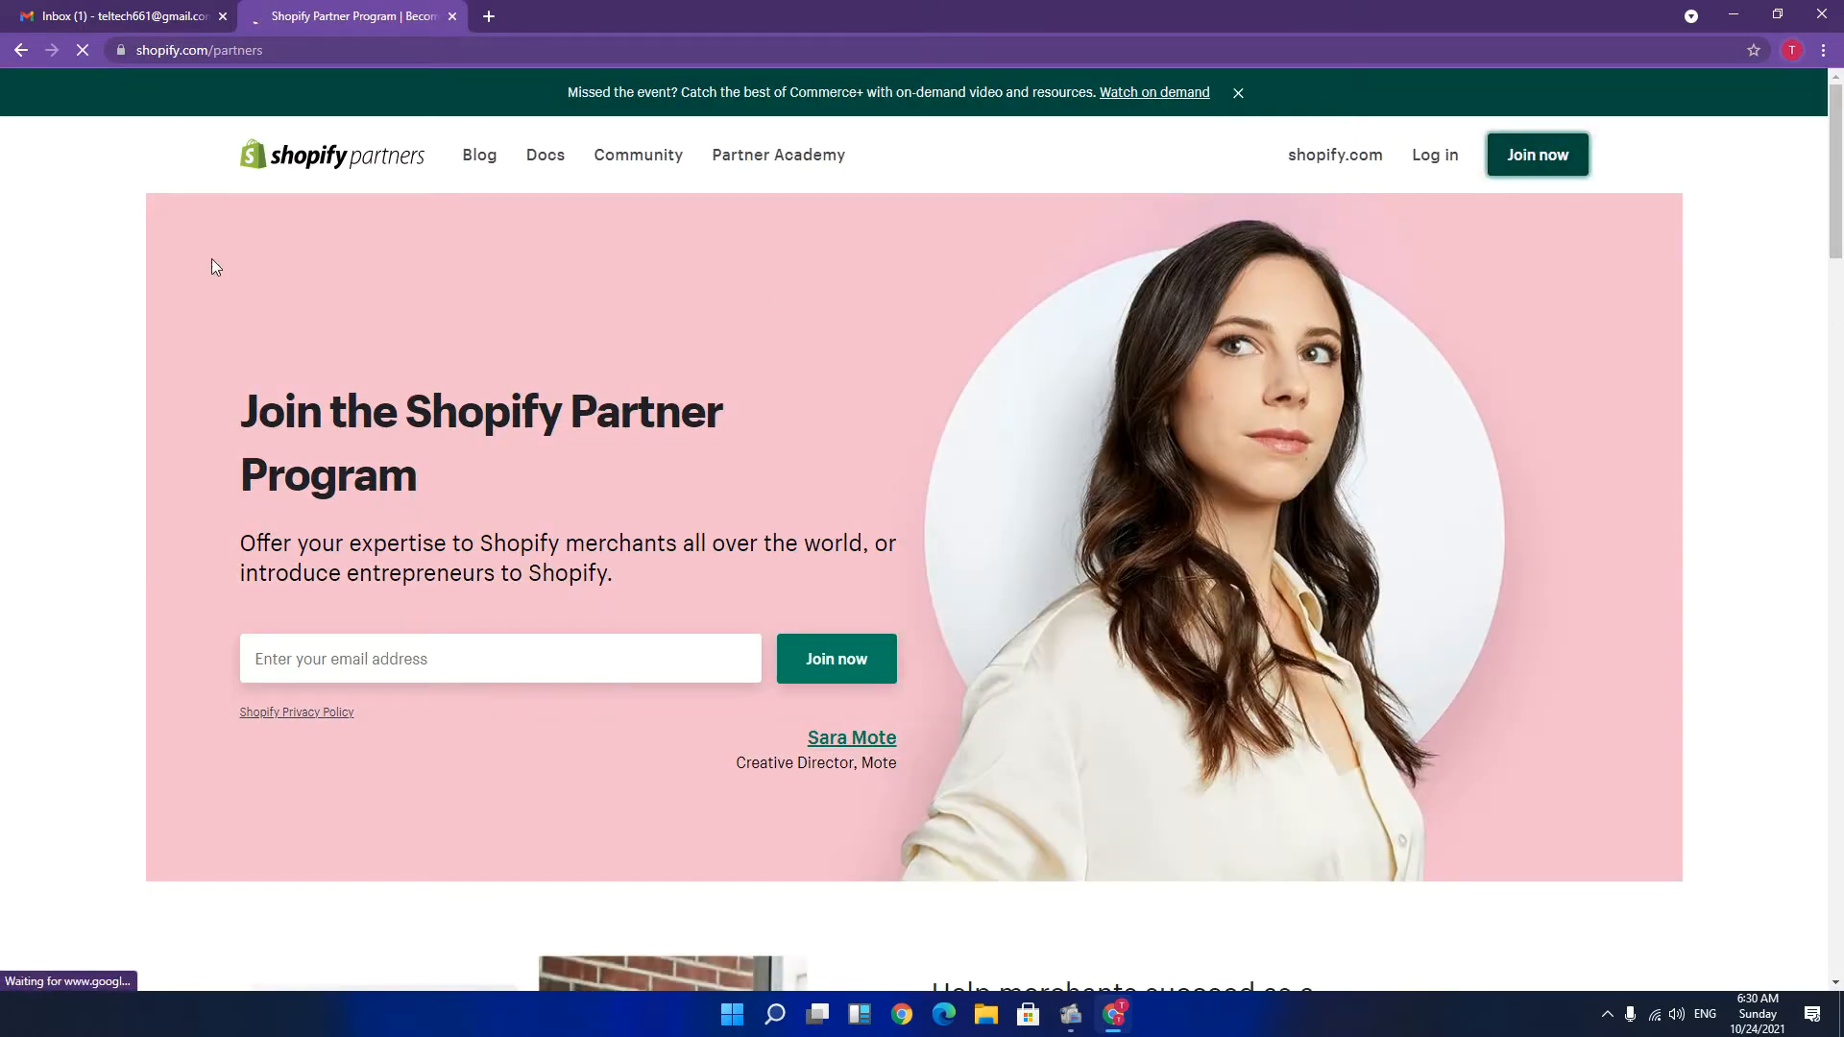
Step: Copy the new Gmail address from the account panel and paste it into the Shopify signup Email field
{"action": "left_click", "coordinate": [178, 16]}
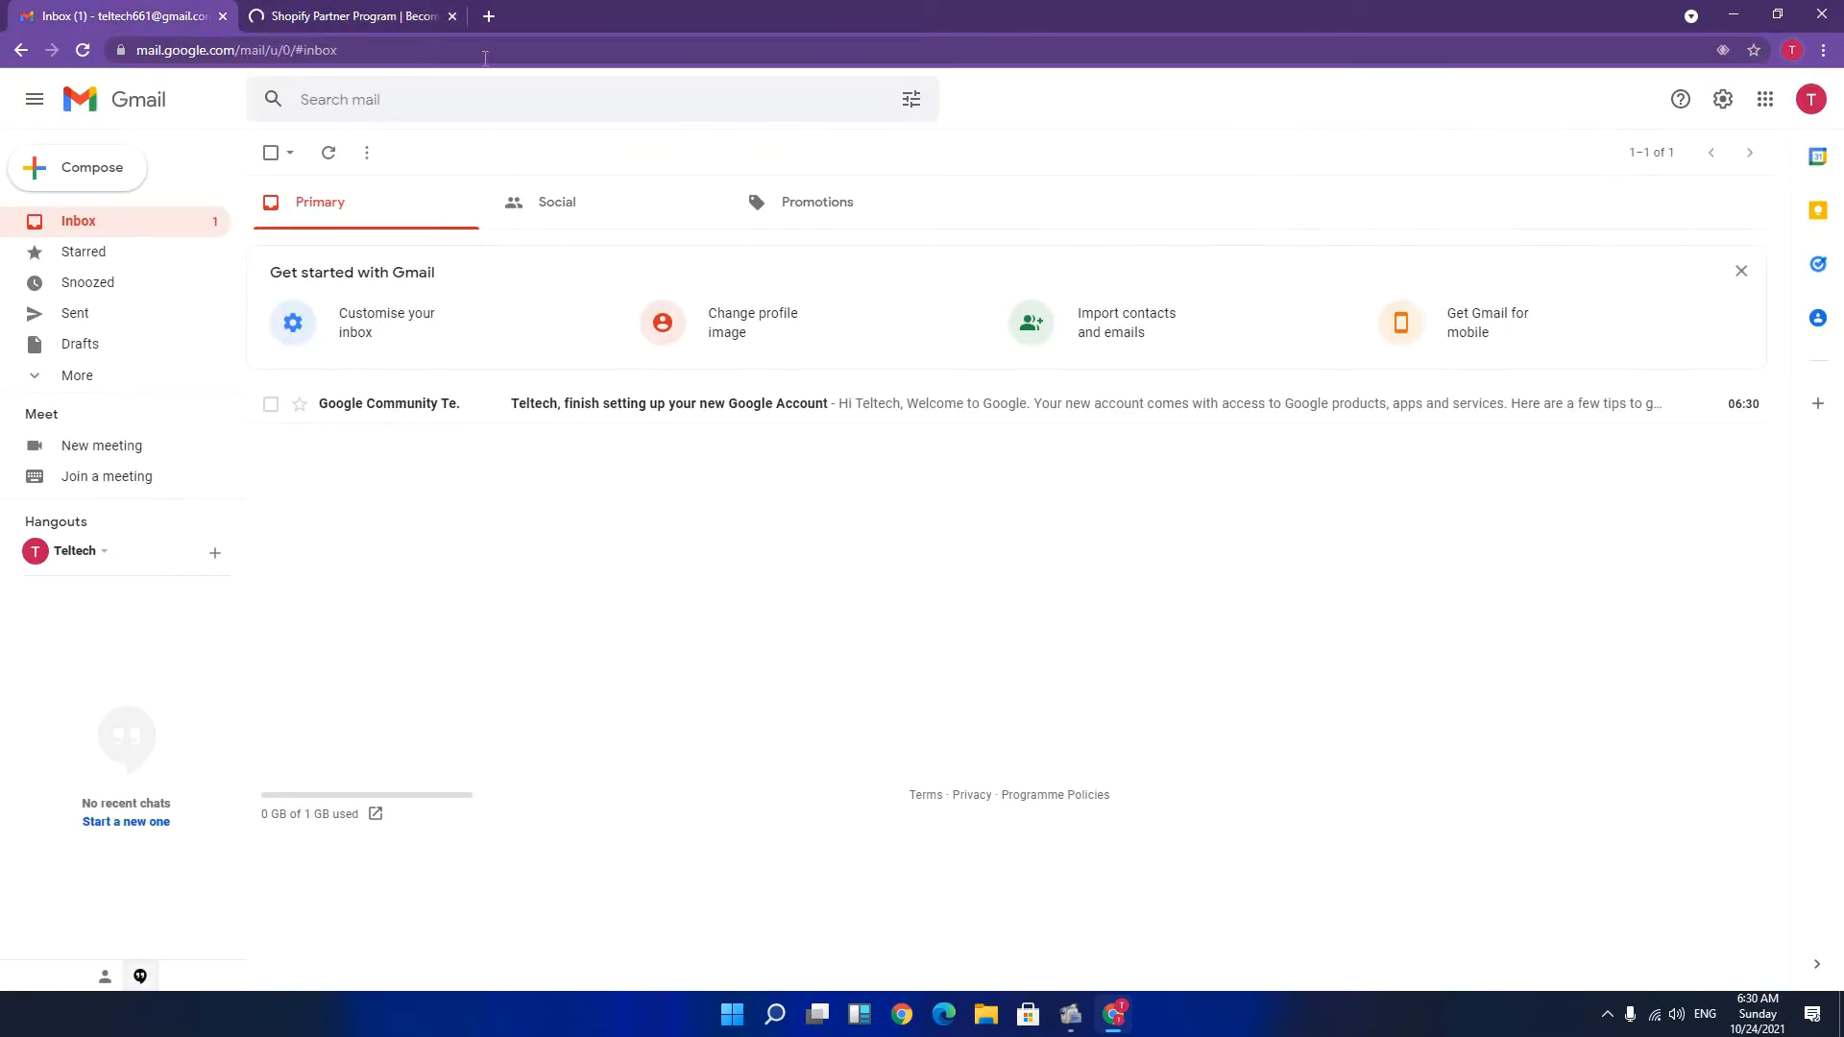
{"action": "left_click", "coordinate": [1810, 99]}
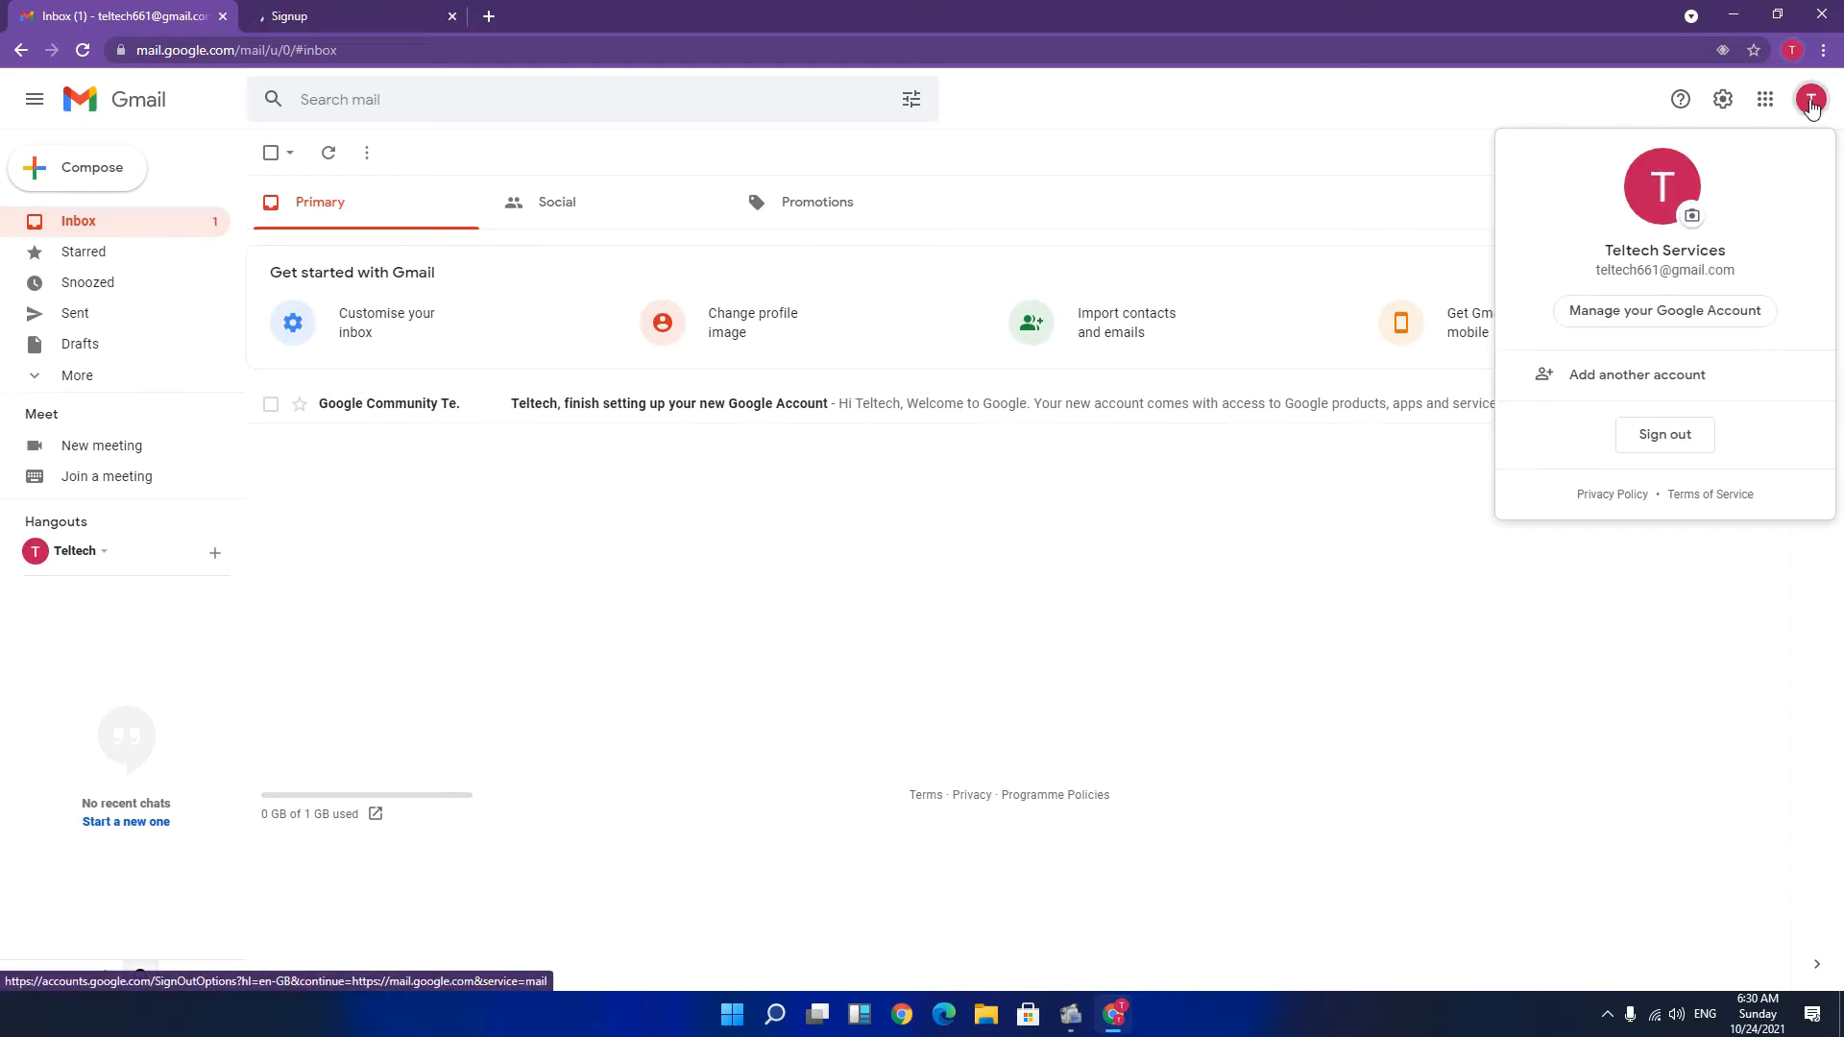
{"action": "left_click_drag", "start_coordinate": [1742, 277], "coordinate": [1599, 266]}
{"action": "key", "text": "ctrl+c"}
{"action": "right_click", "coordinate": [1614, 270]}
{"action": "left_click", "coordinate": [1556, 280]}
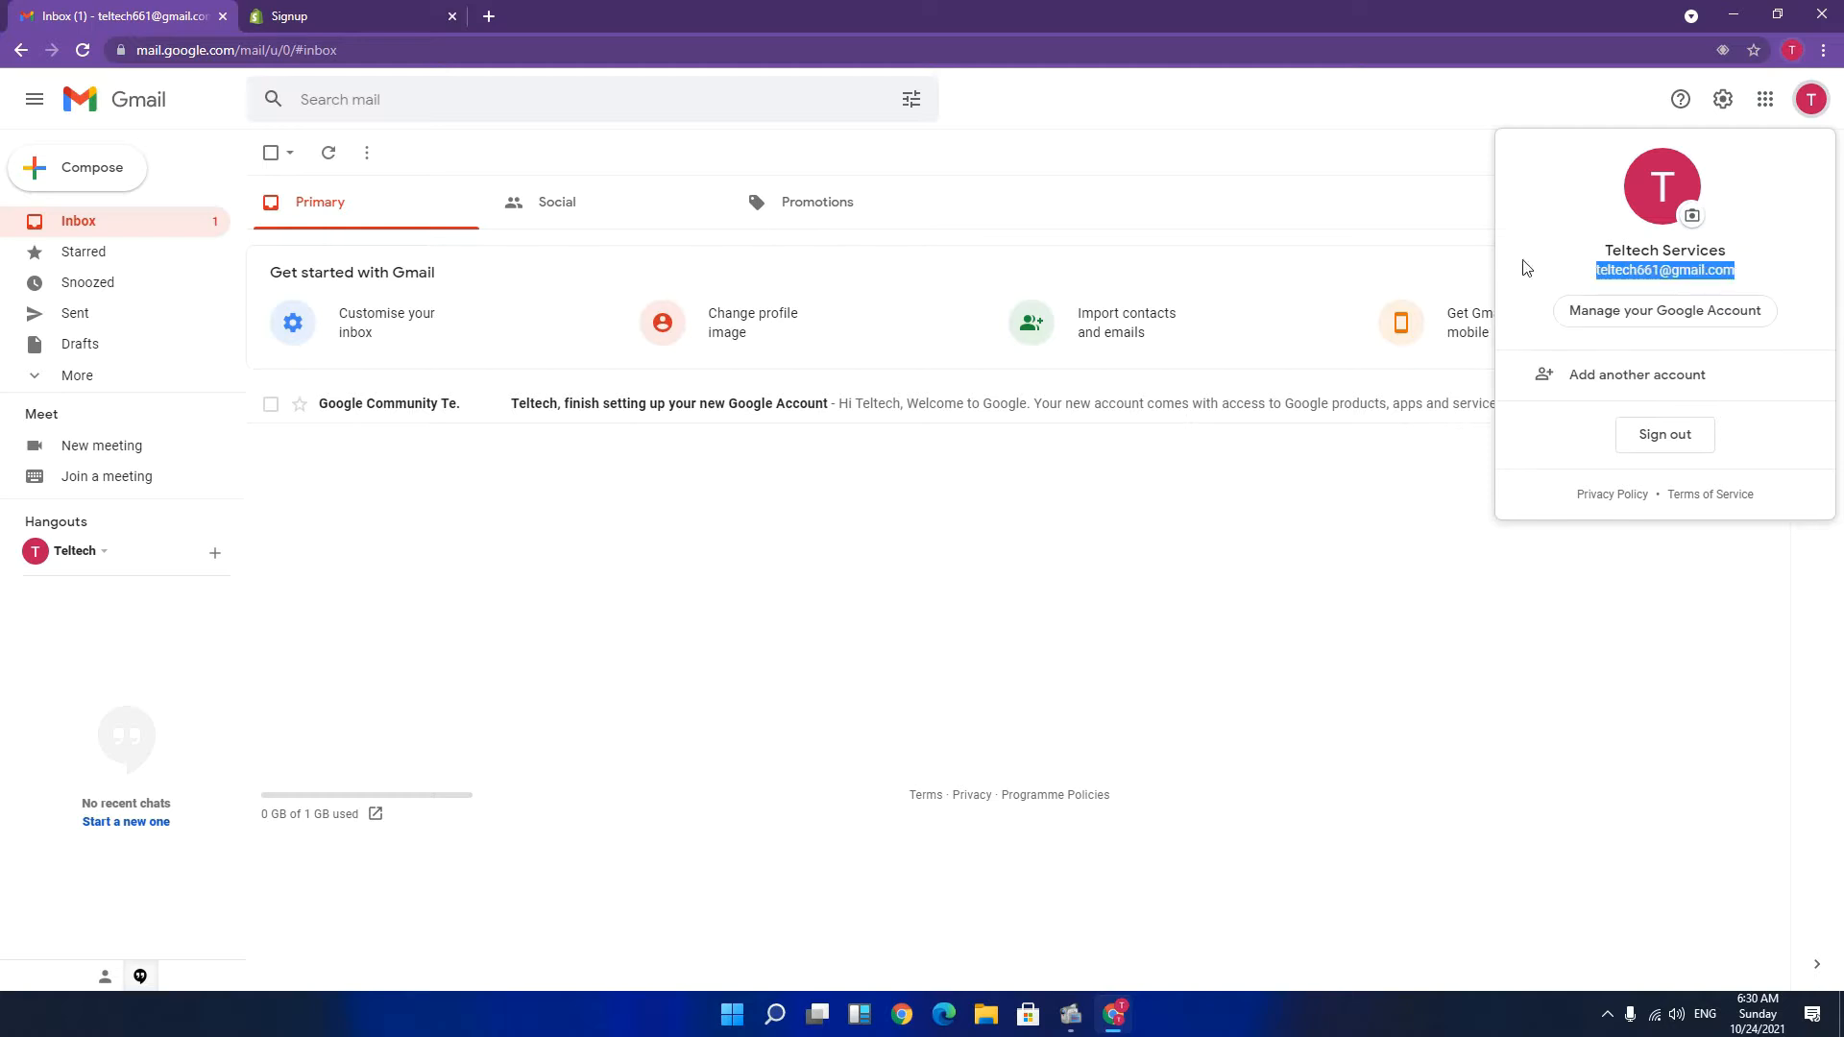
{"action": "left_click", "coordinate": [374, 16]}
{"action": "key", "text": "ctrl+v"}
{"action": "left_click", "coordinate": [301, 472]}
Step: Enter the first name, last name and password with its confirmation, then create the partner account
{"action": "type", "text": "Telte"}
{"action": "key", "text": "Tab"}
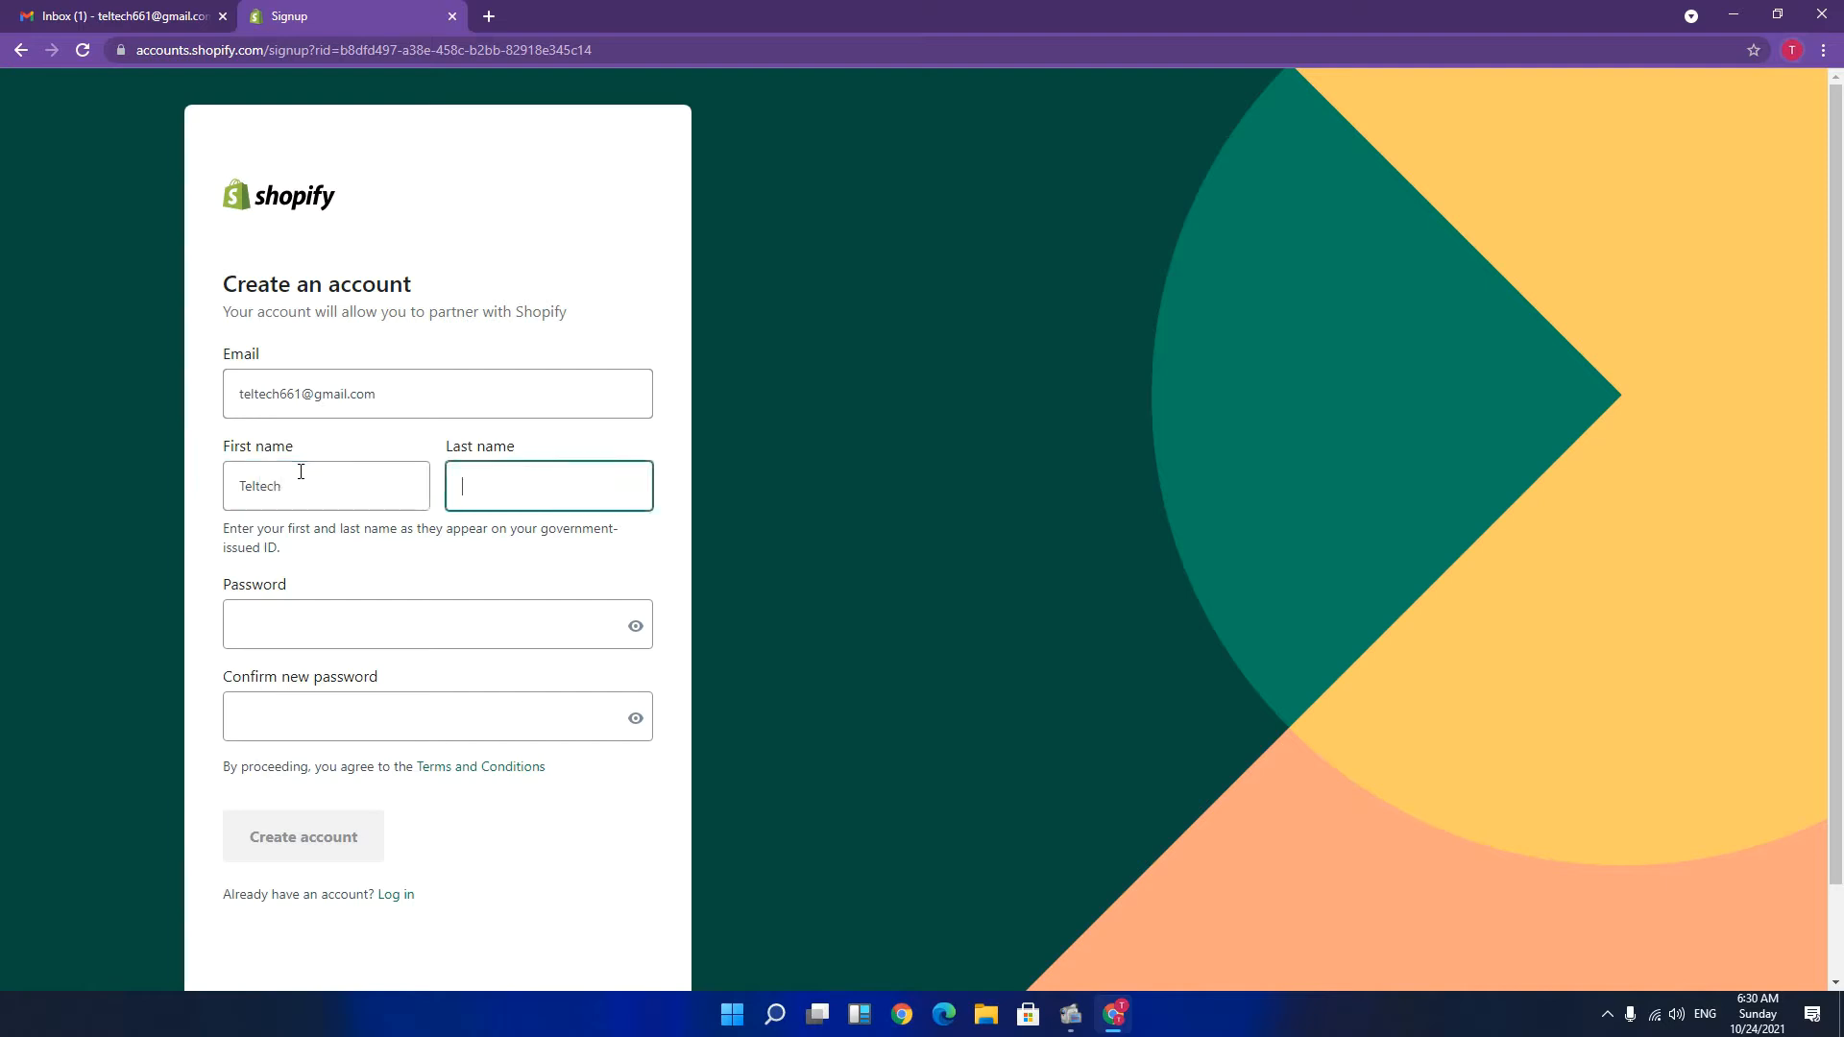
{"action": "type", "text": "Services"}
{"action": "key", "text": "Tab"}
{"action": "type", "text": "•••••••••••"}
{"action": "key", "text": "Tab"}
{"action": "key", "text": "Tab"}
{"action": "type", "text": "•"}
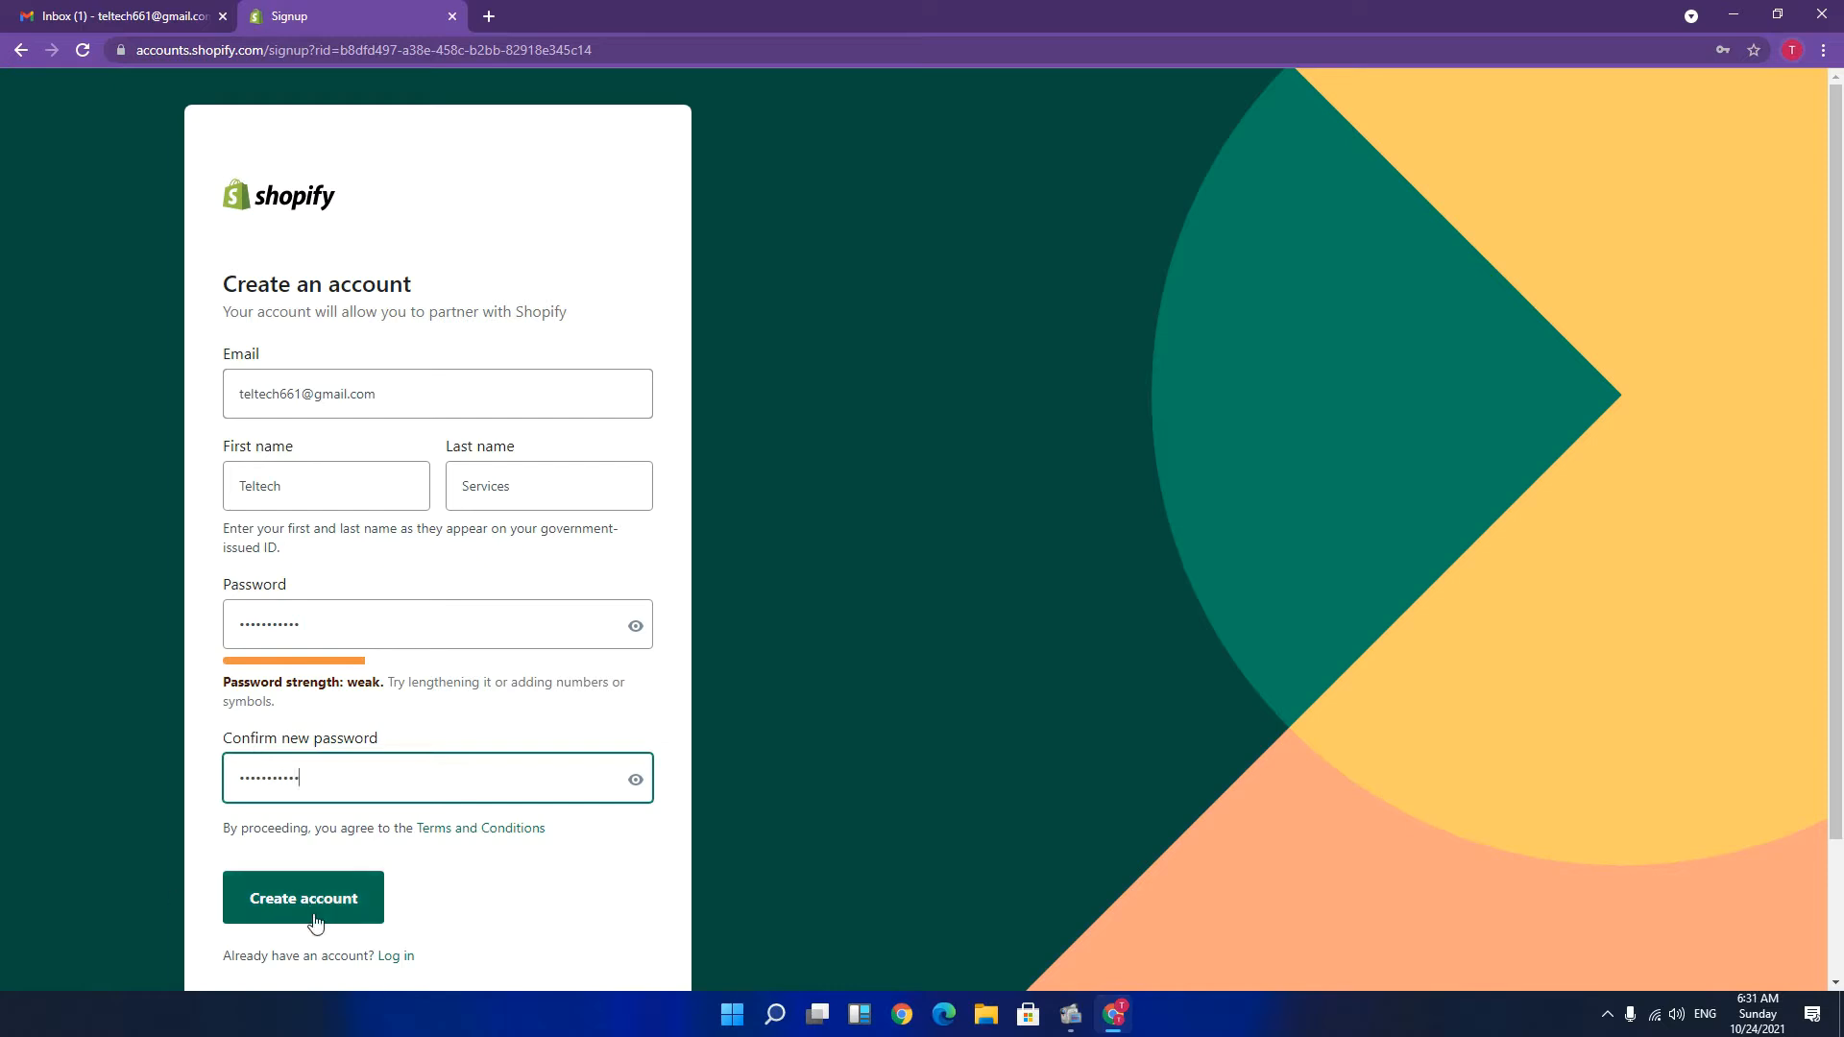
{"action": "left_click", "coordinate": [254, 918]}
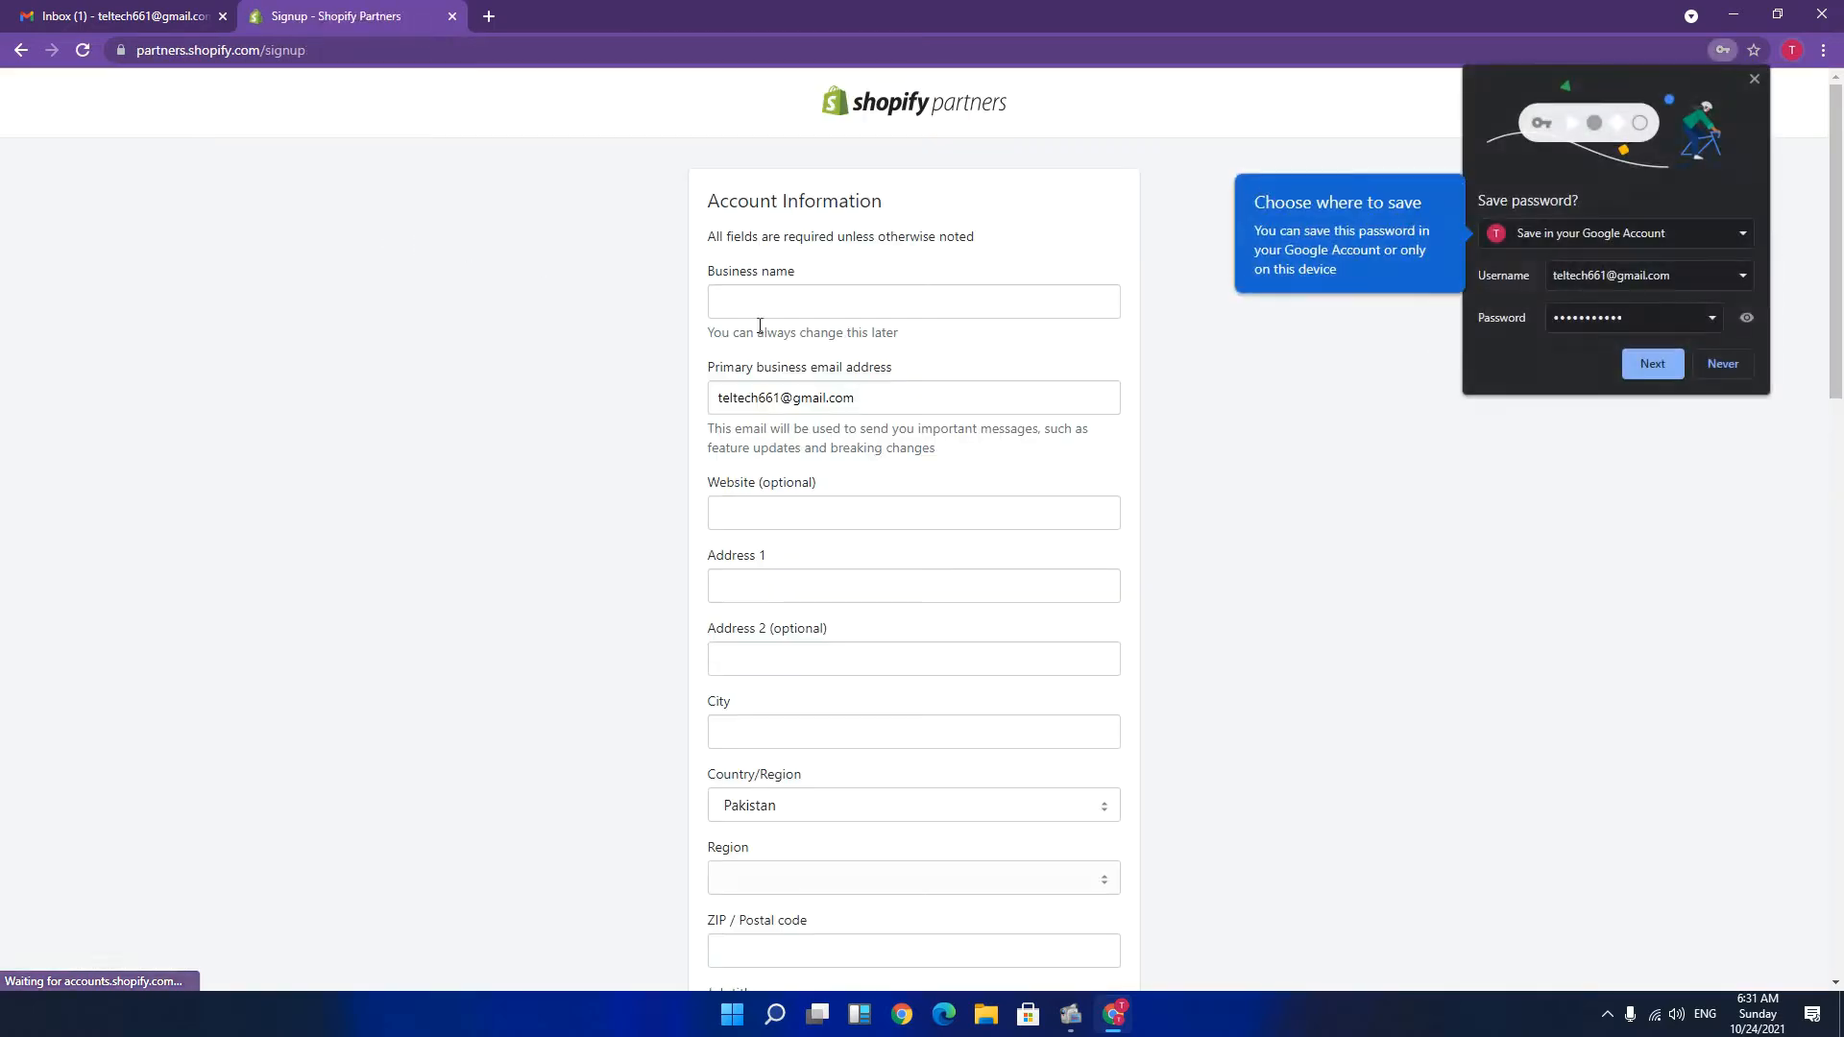
Step: Fill in business name 'freelancing', address, city, ZIP code, job title and phone number
{"action": "left_click", "coordinate": [825, 313]}
{"action": "type", "text": "freelancing"}
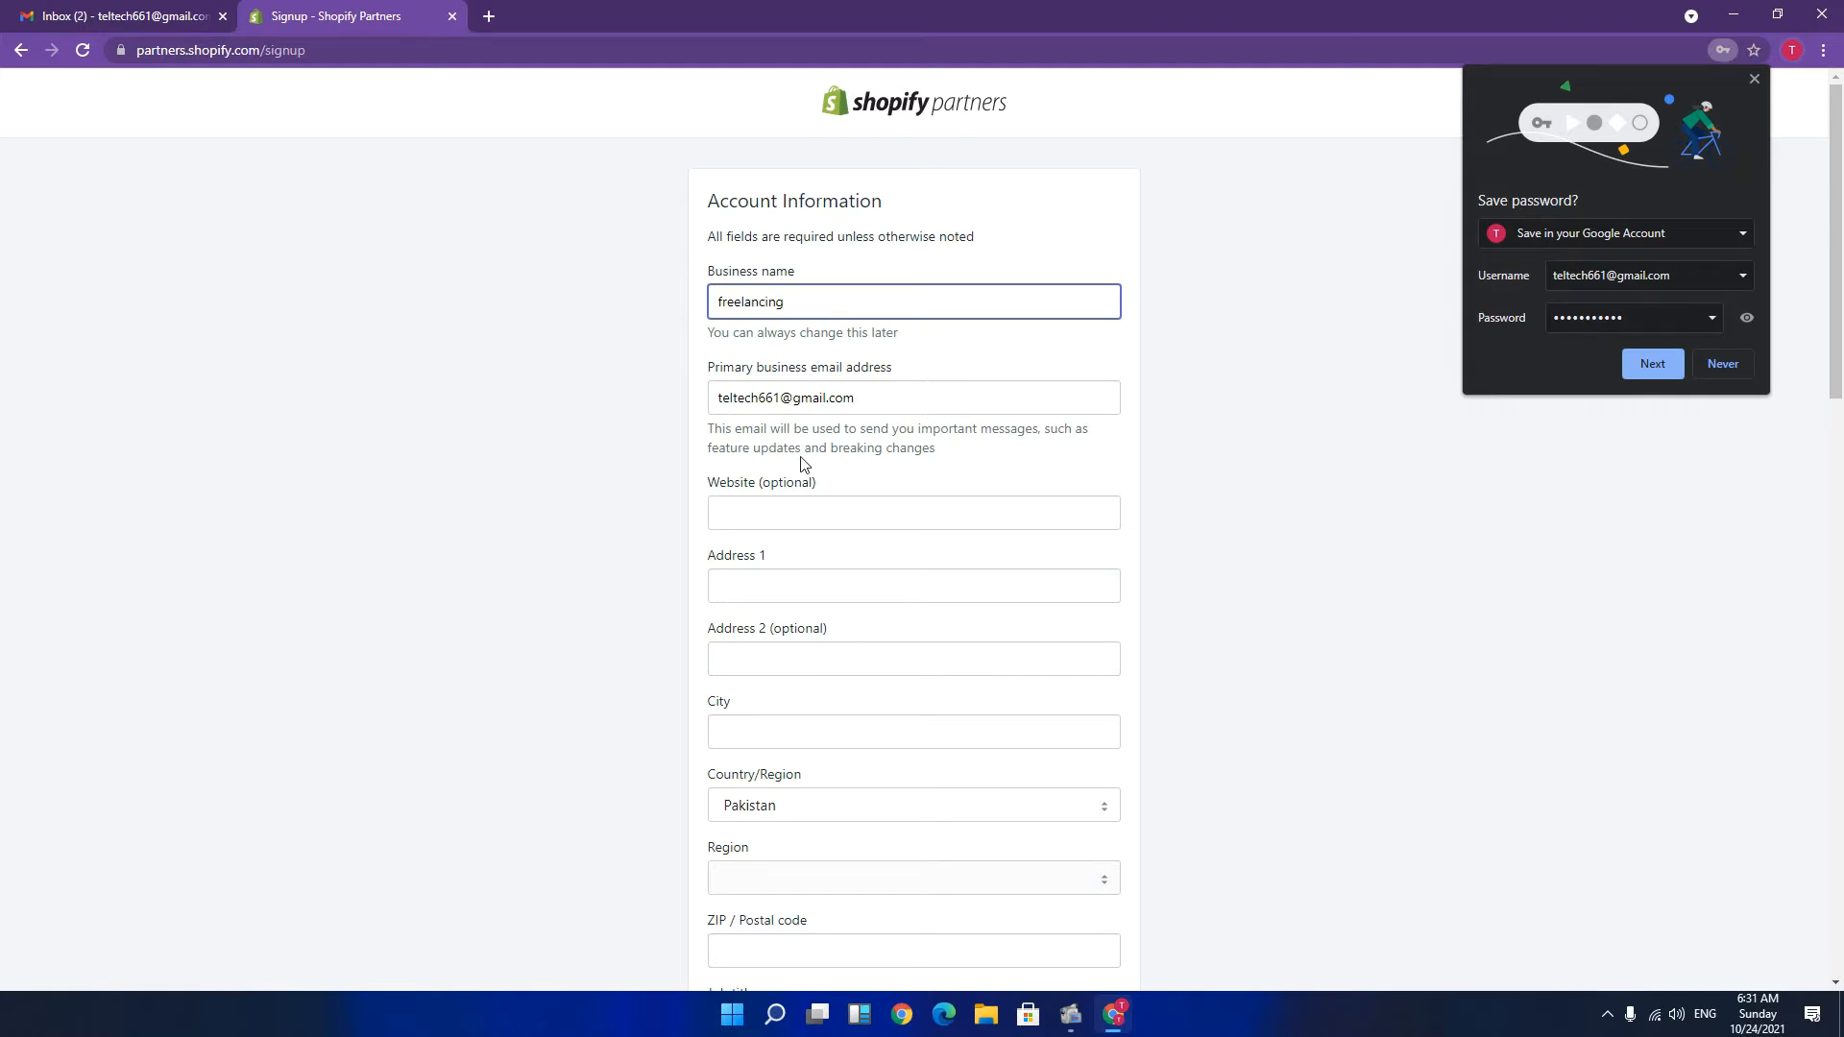
{"action": "left_click", "coordinate": [794, 519]}
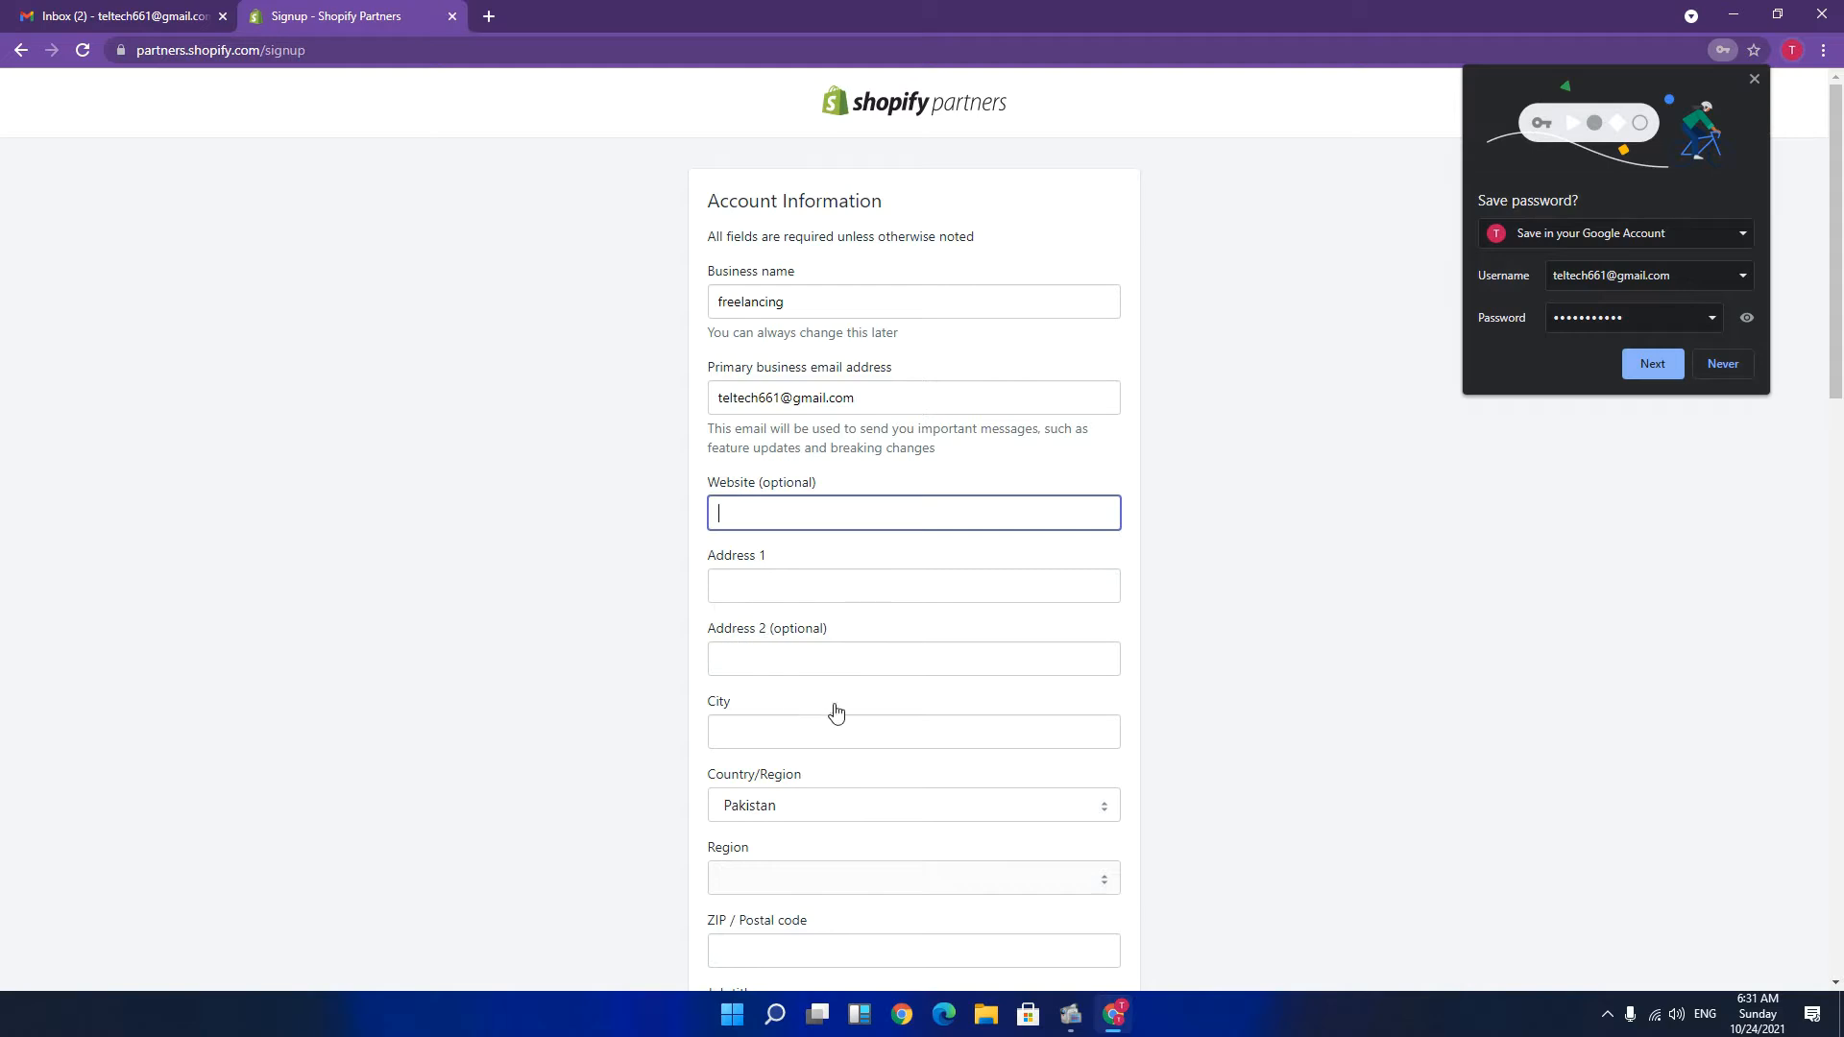
{"action": "left_click", "coordinate": [749, 580]}
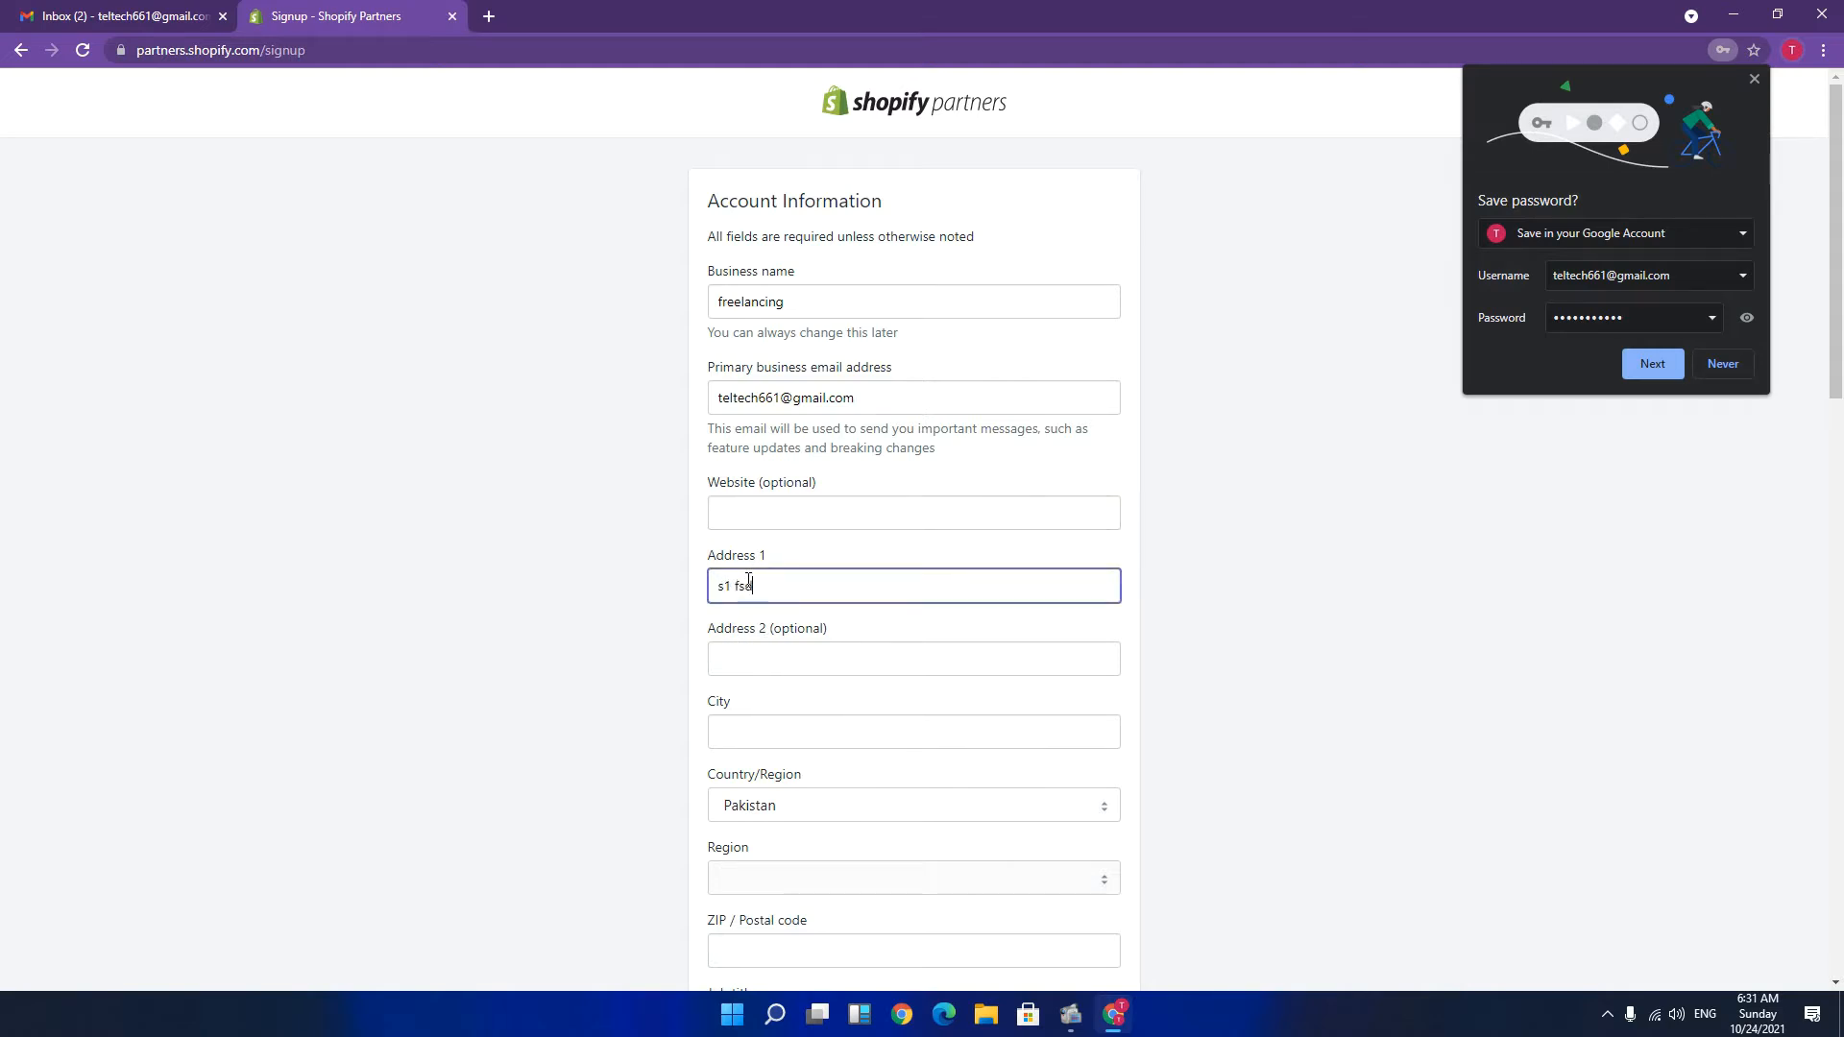
{"action": "left_click", "coordinate": [793, 733]}
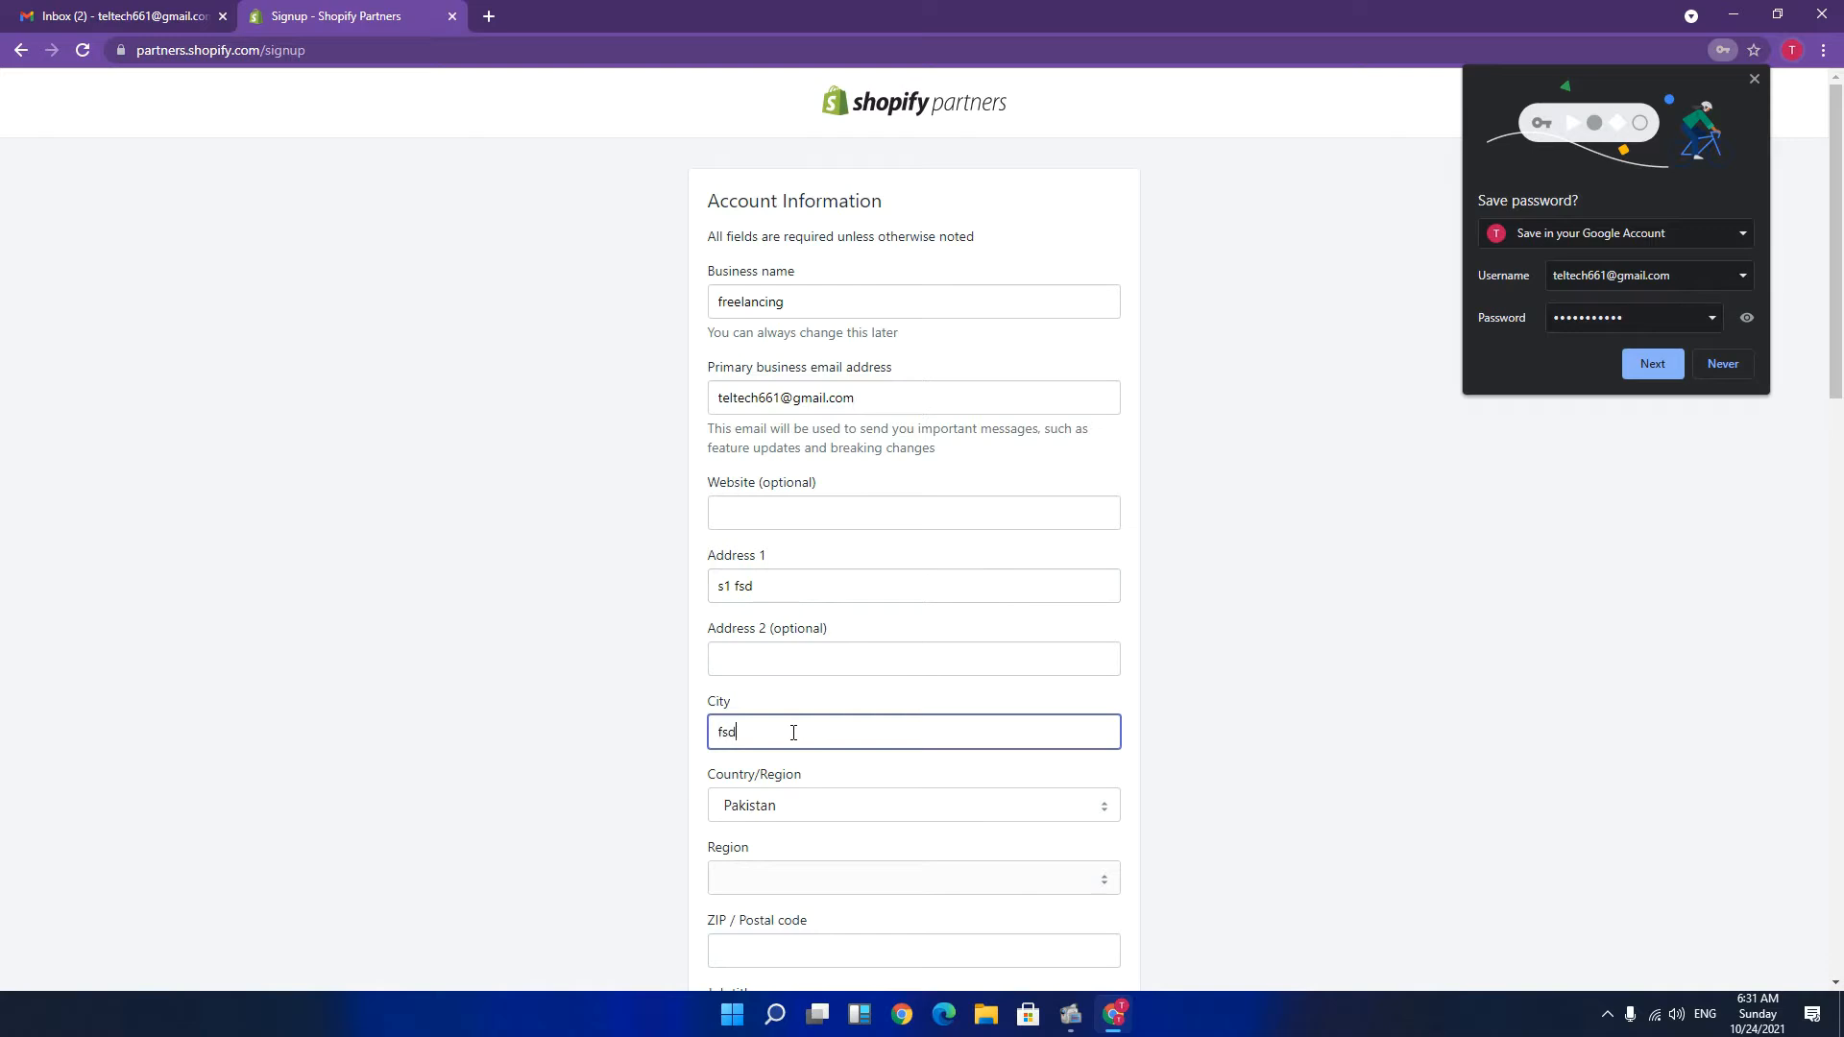
{"action": "scroll", "coordinate": [798, 739], "scroll_direction": "down", "scroll_amount": 2}
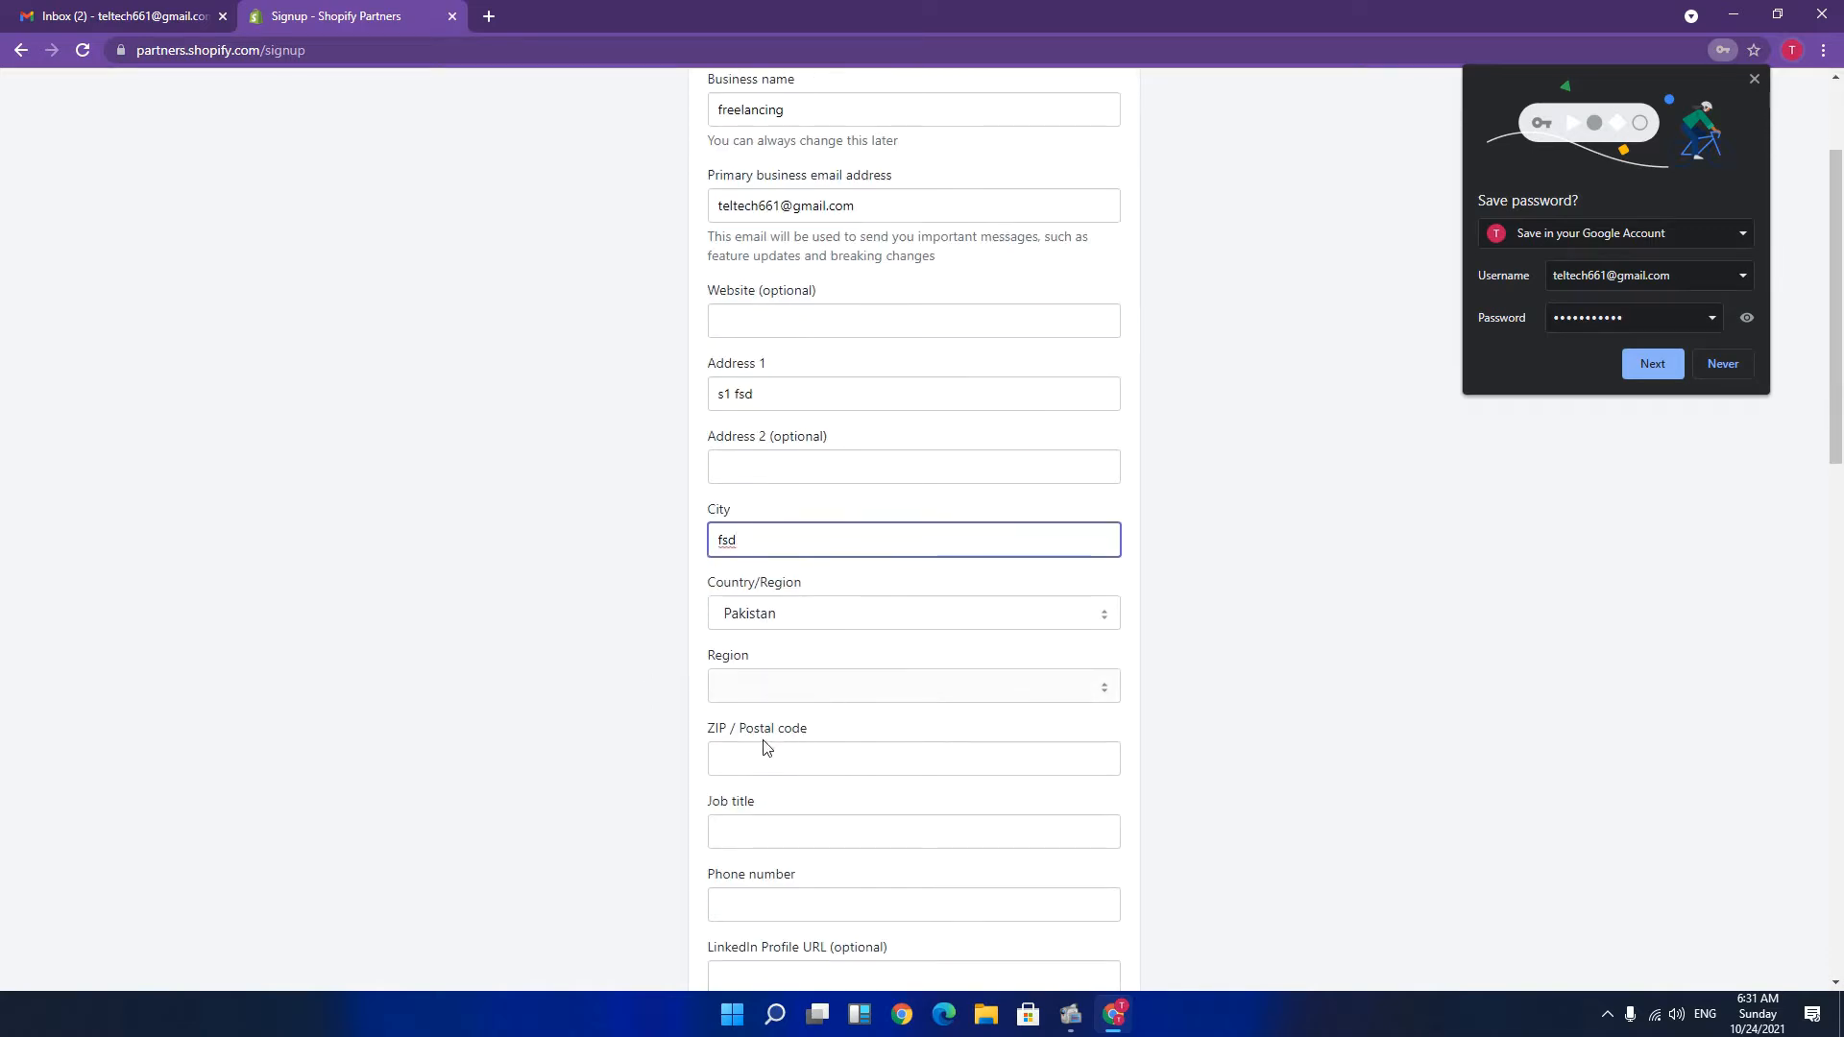
{"action": "scroll", "coordinate": [766, 747], "scroll_direction": "down", "scroll_amount": 1}
{"action": "left_click", "coordinate": [772, 666]}
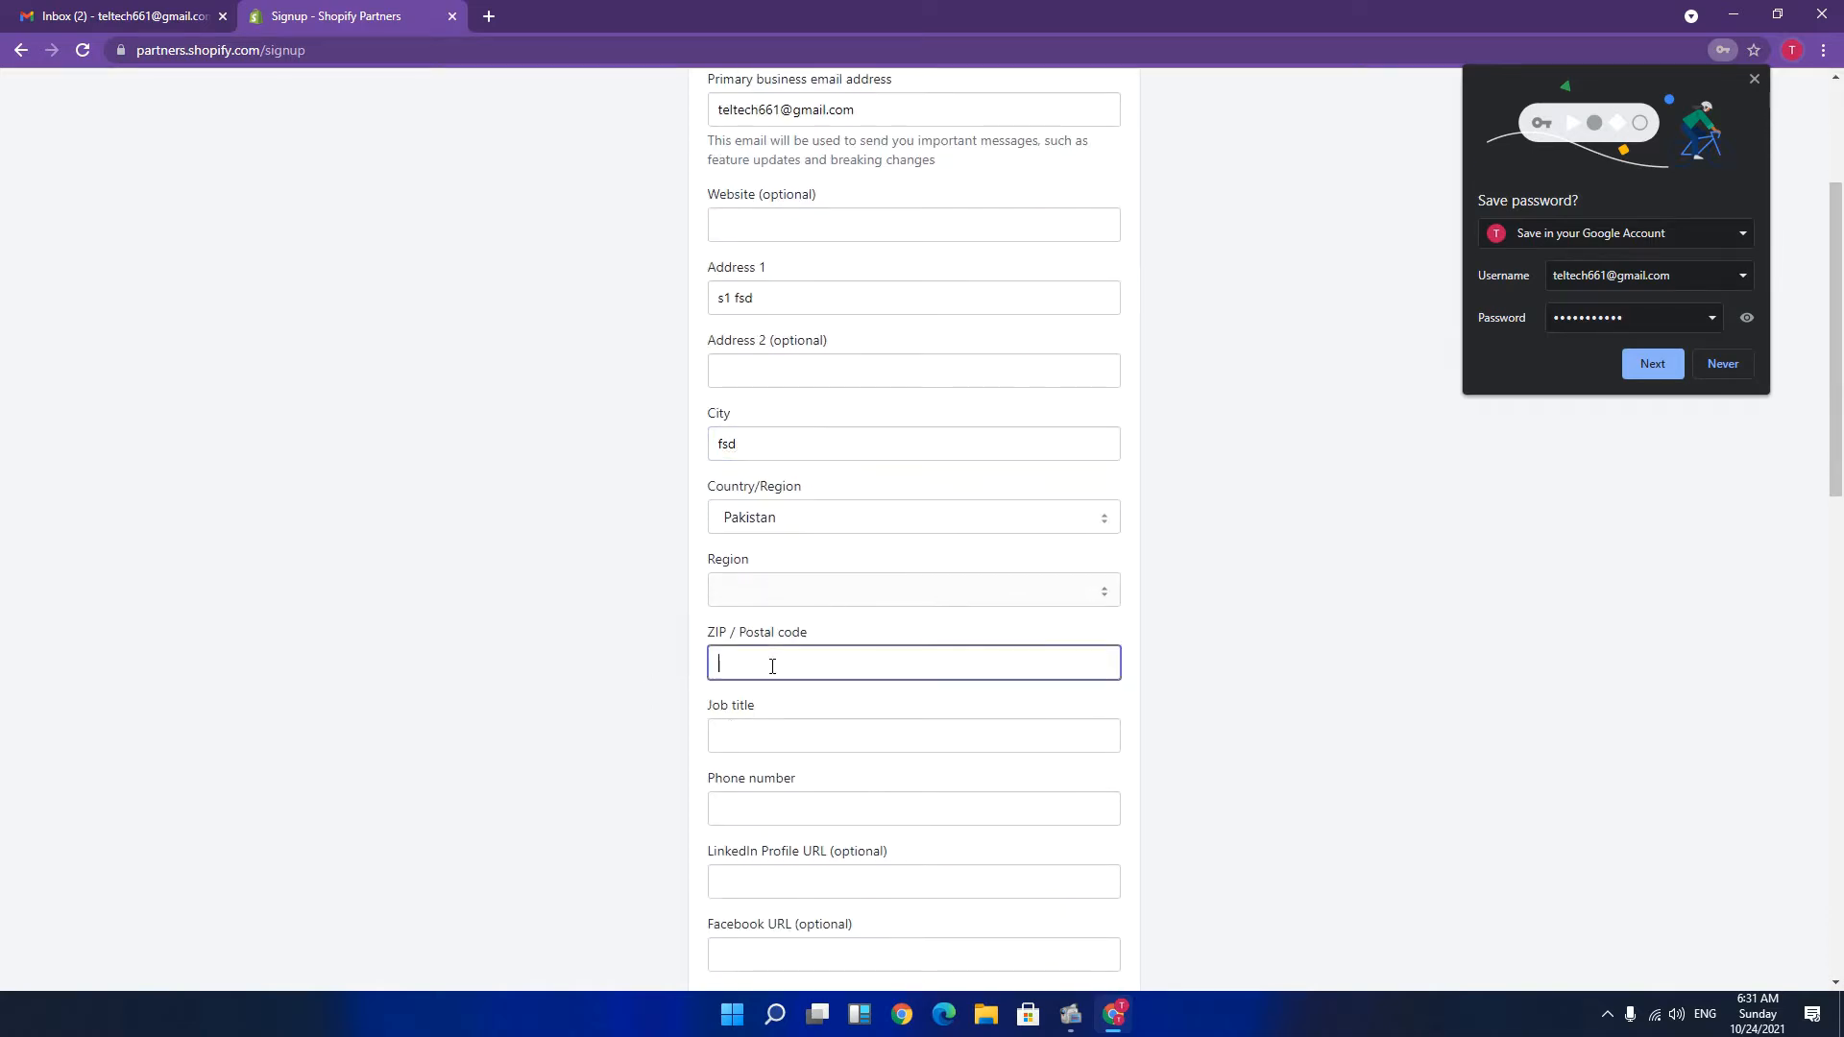
{"action": "left_click", "coordinate": [813, 733]}
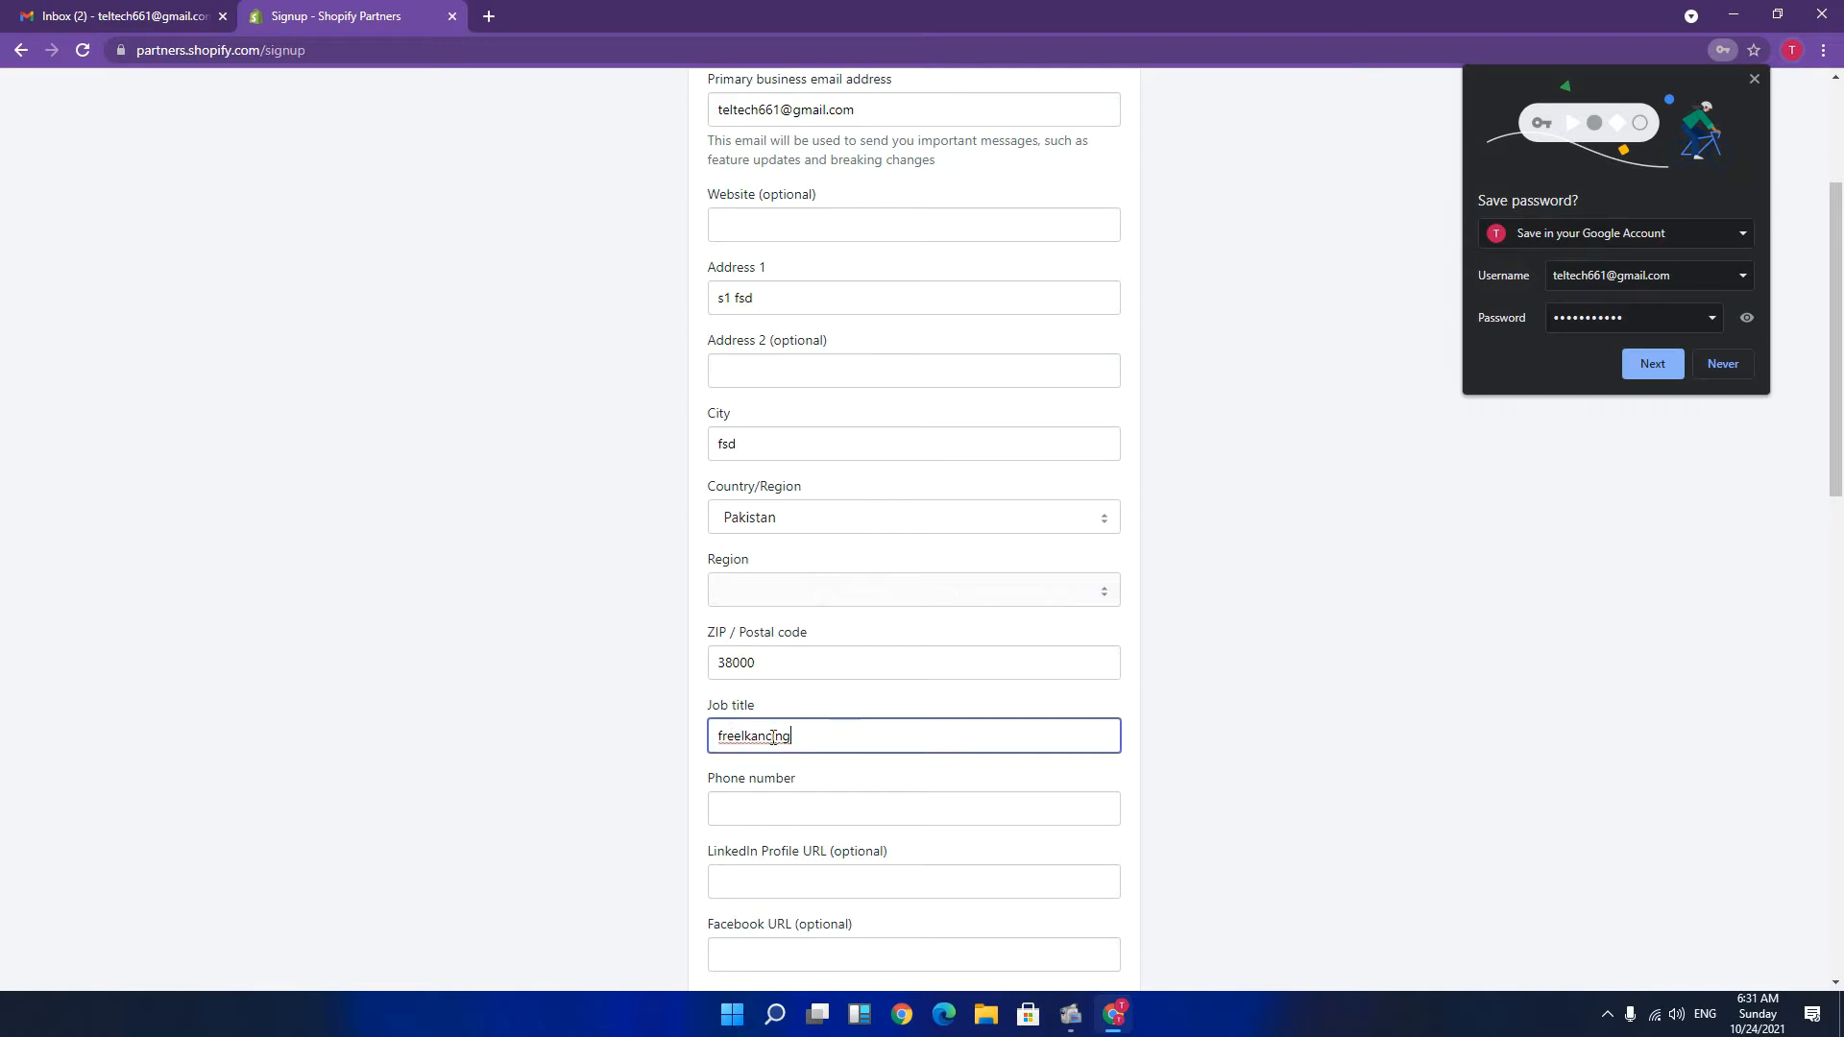
{"action": "type", "text": "a"}
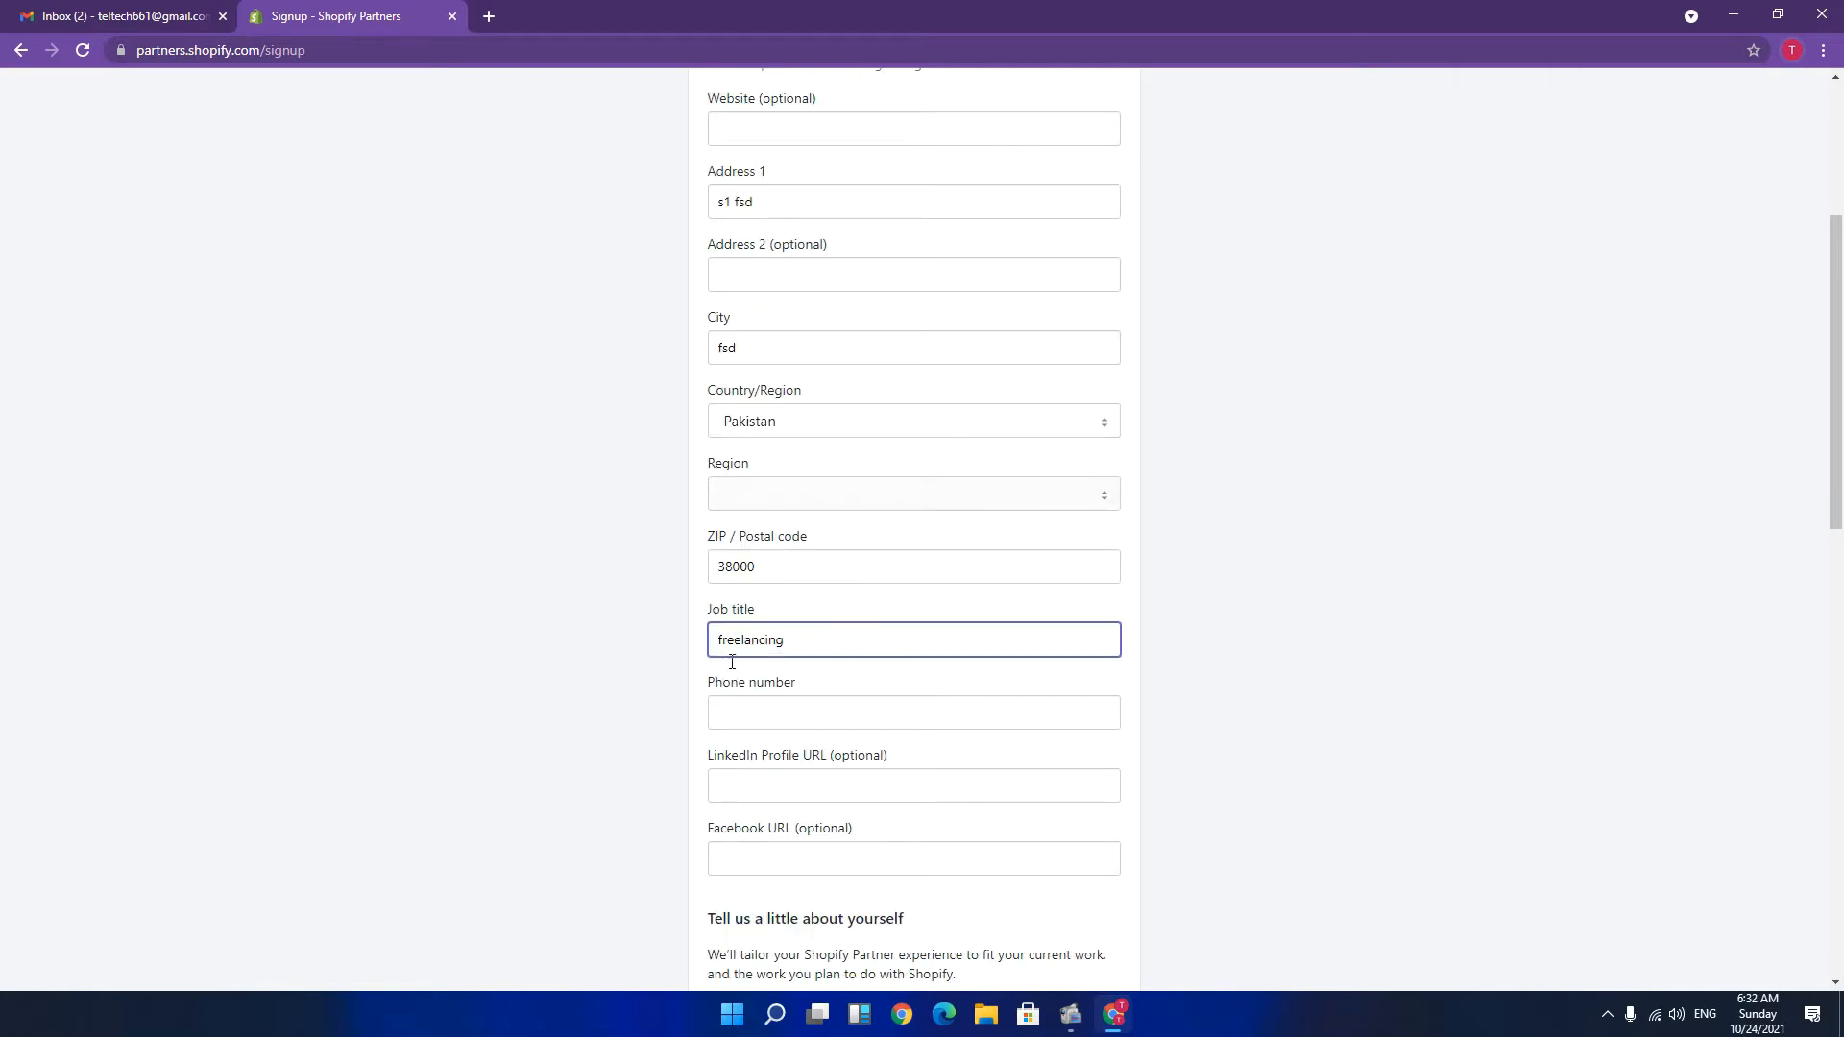
{"action": "left_click", "coordinate": [752, 708]}
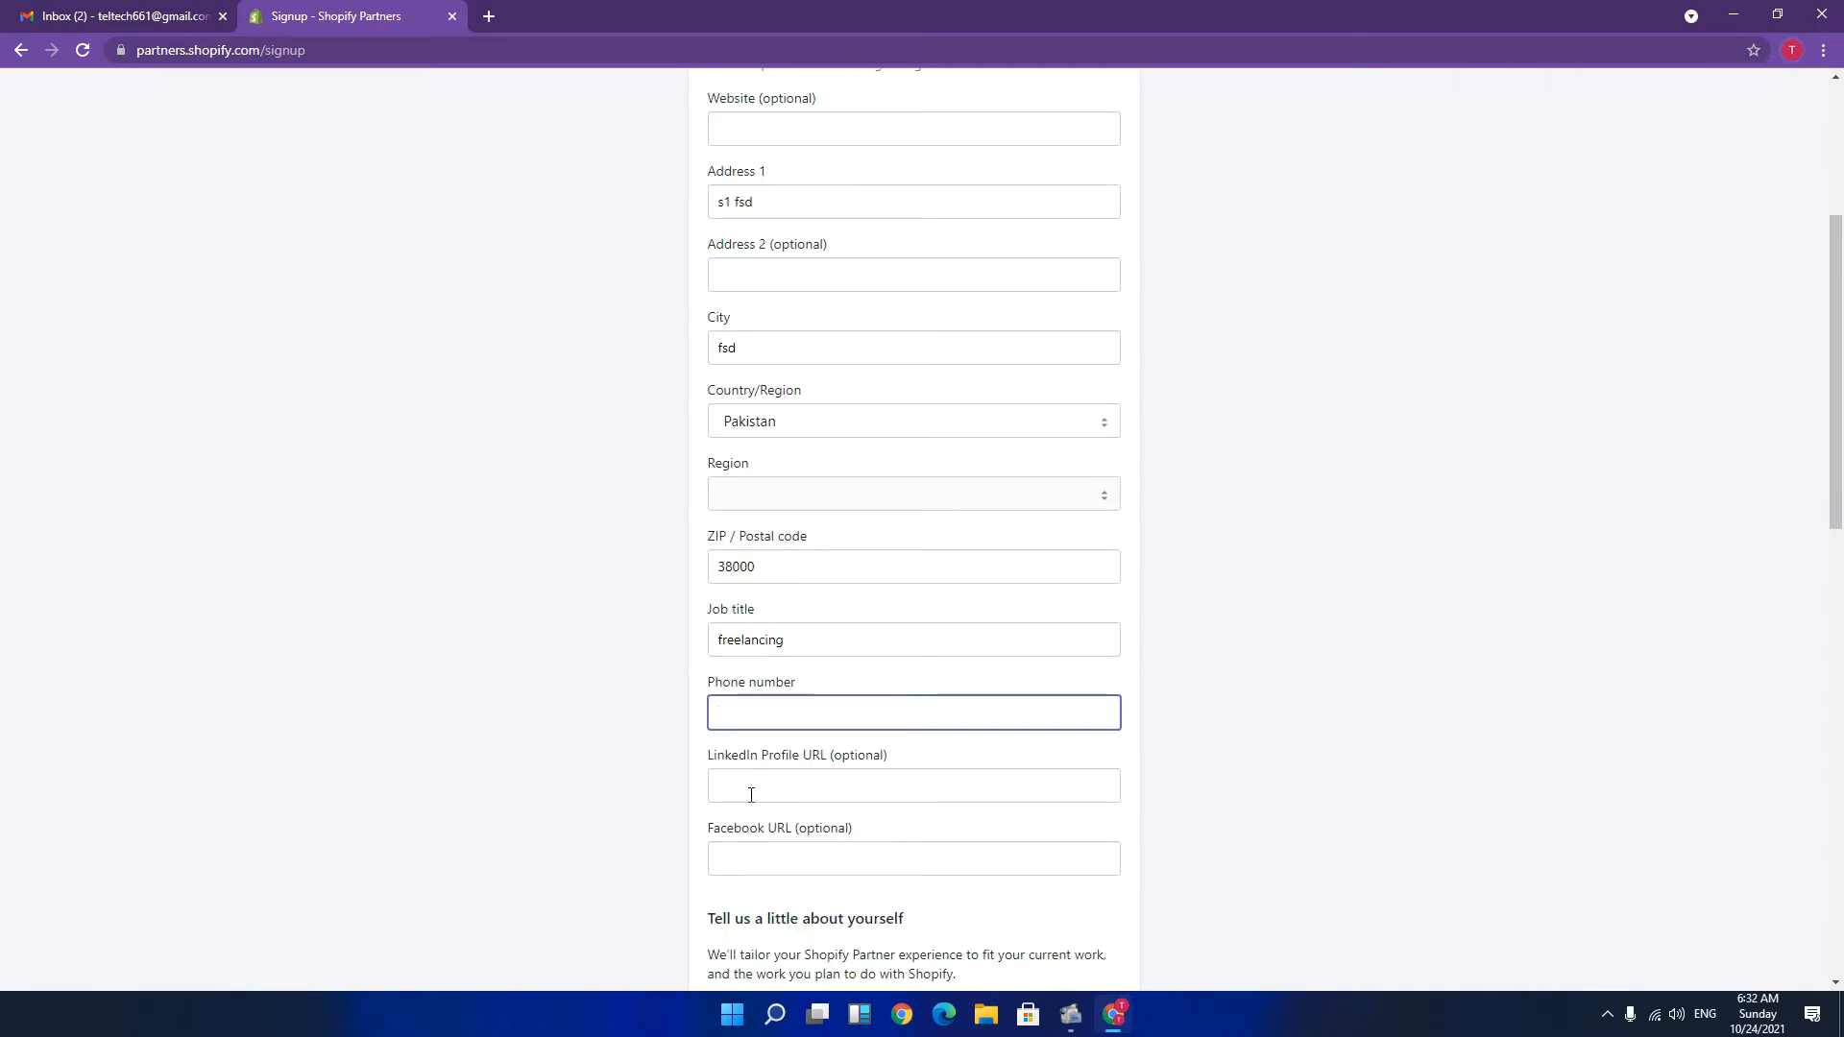
{"action": "type", "text": "03247845"}
Step: Choose building new stores for clients, yes to having a client, no platforms used, accept the agreement, and submit
{"action": "scroll", "coordinate": [770, 785], "scroll_direction": "down", "scroll_amount": 4}
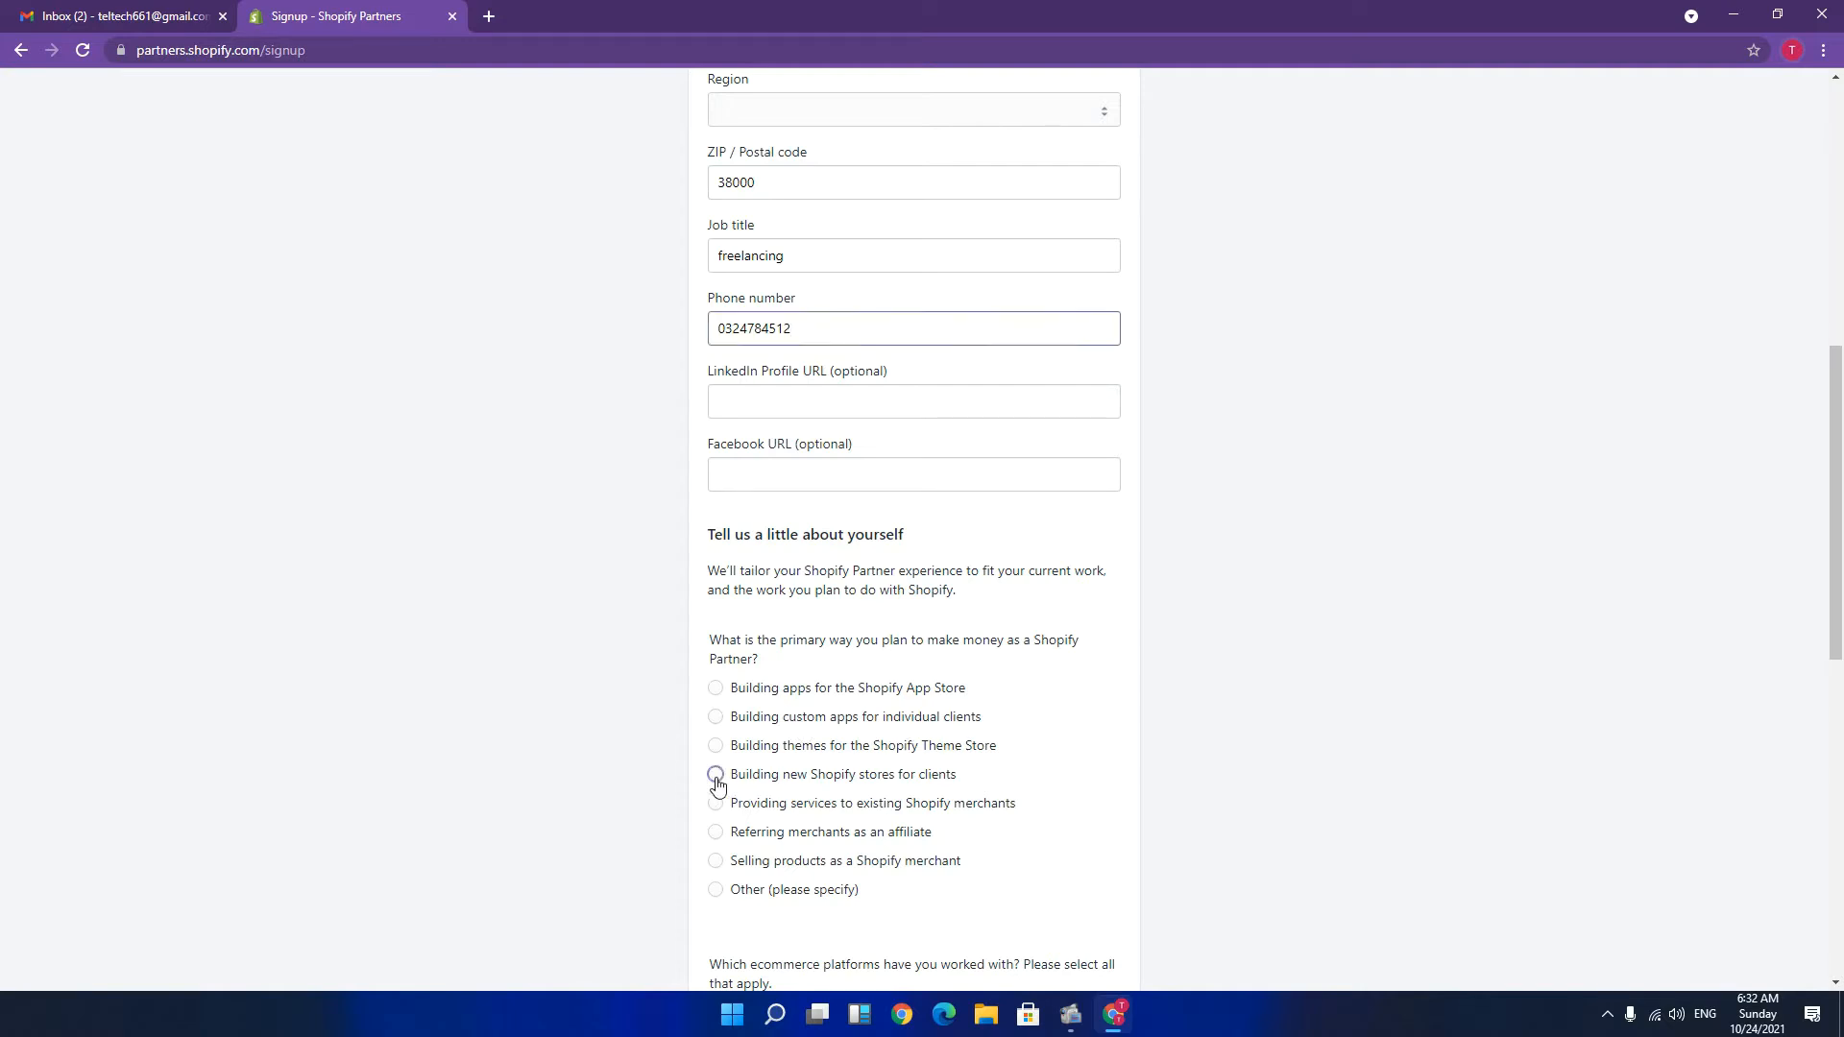
{"action": "left_click", "coordinate": [716, 776]}
{"action": "scroll", "coordinate": [1015, 791], "scroll_direction": "down", "scroll_amount": 1}
{"action": "scroll", "coordinate": [1016, 792], "scroll_direction": "down", "scroll_amount": 3}
{"action": "left_click", "coordinate": [715, 578]}
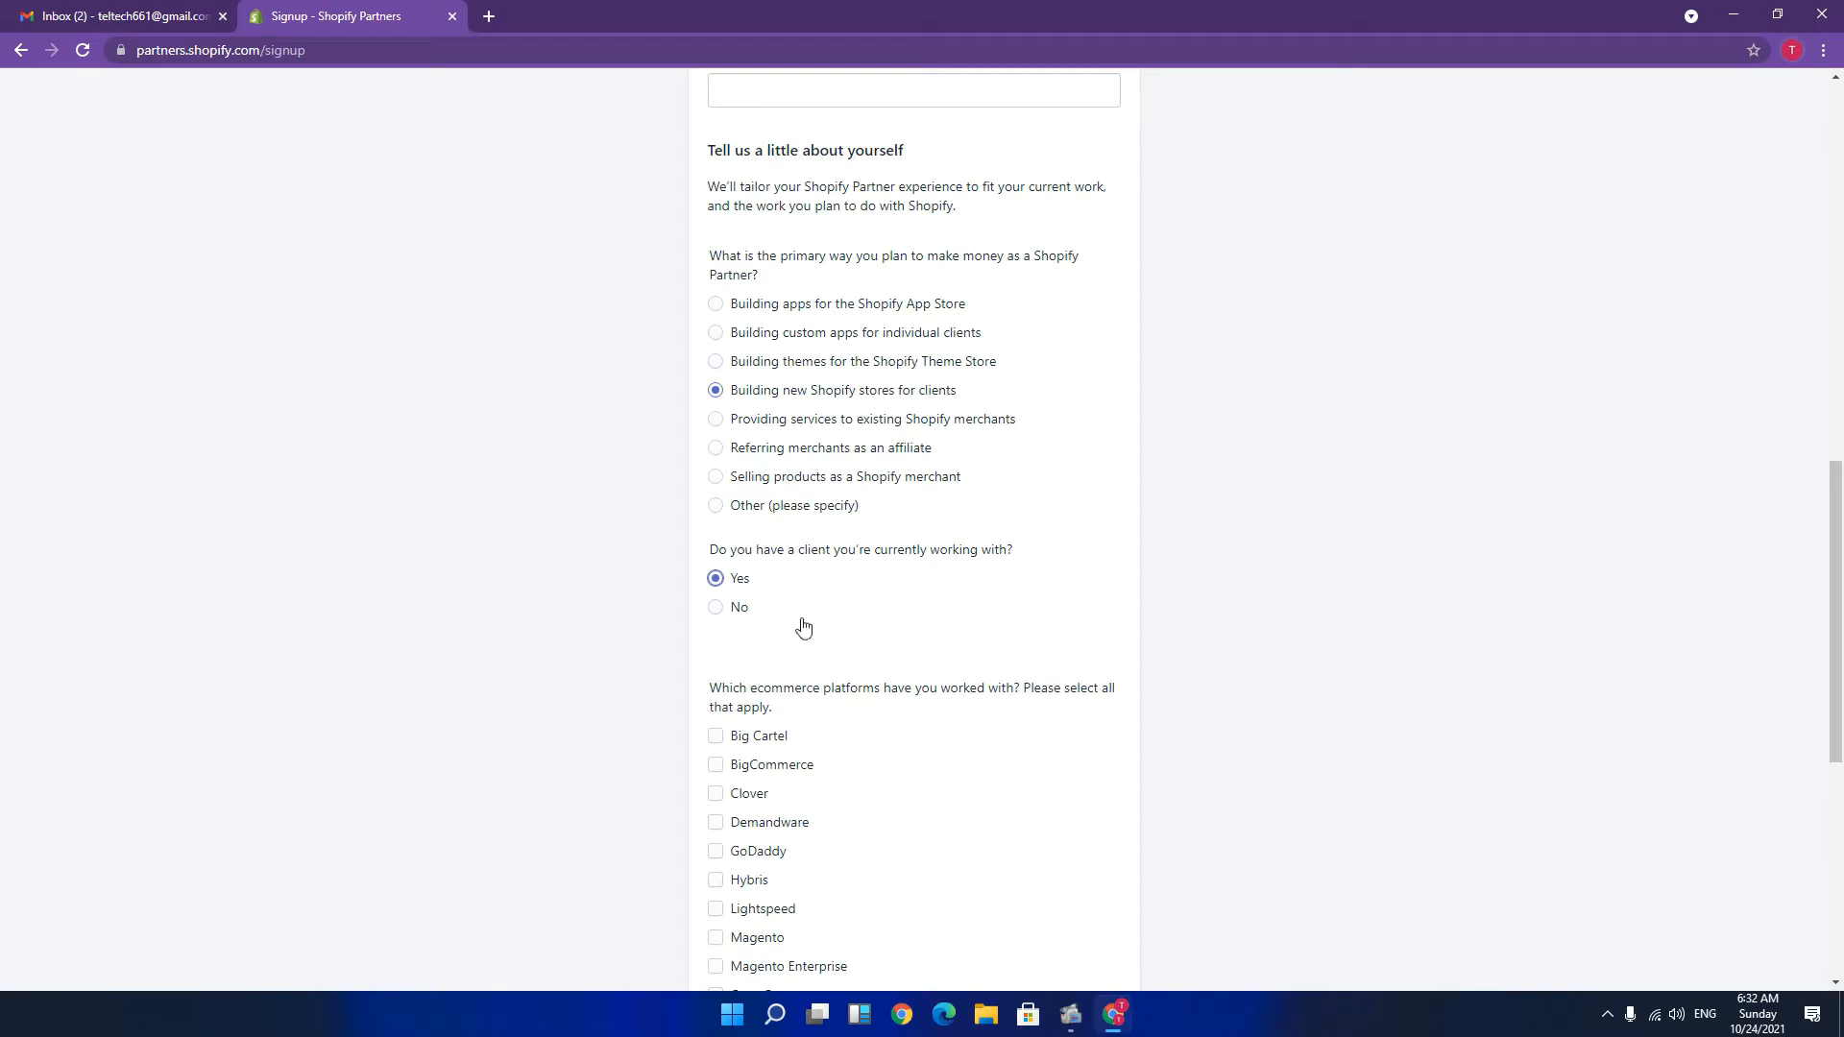
{"action": "scroll", "coordinate": [763, 816], "scroll_direction": "down", "scroll_amount": 5}
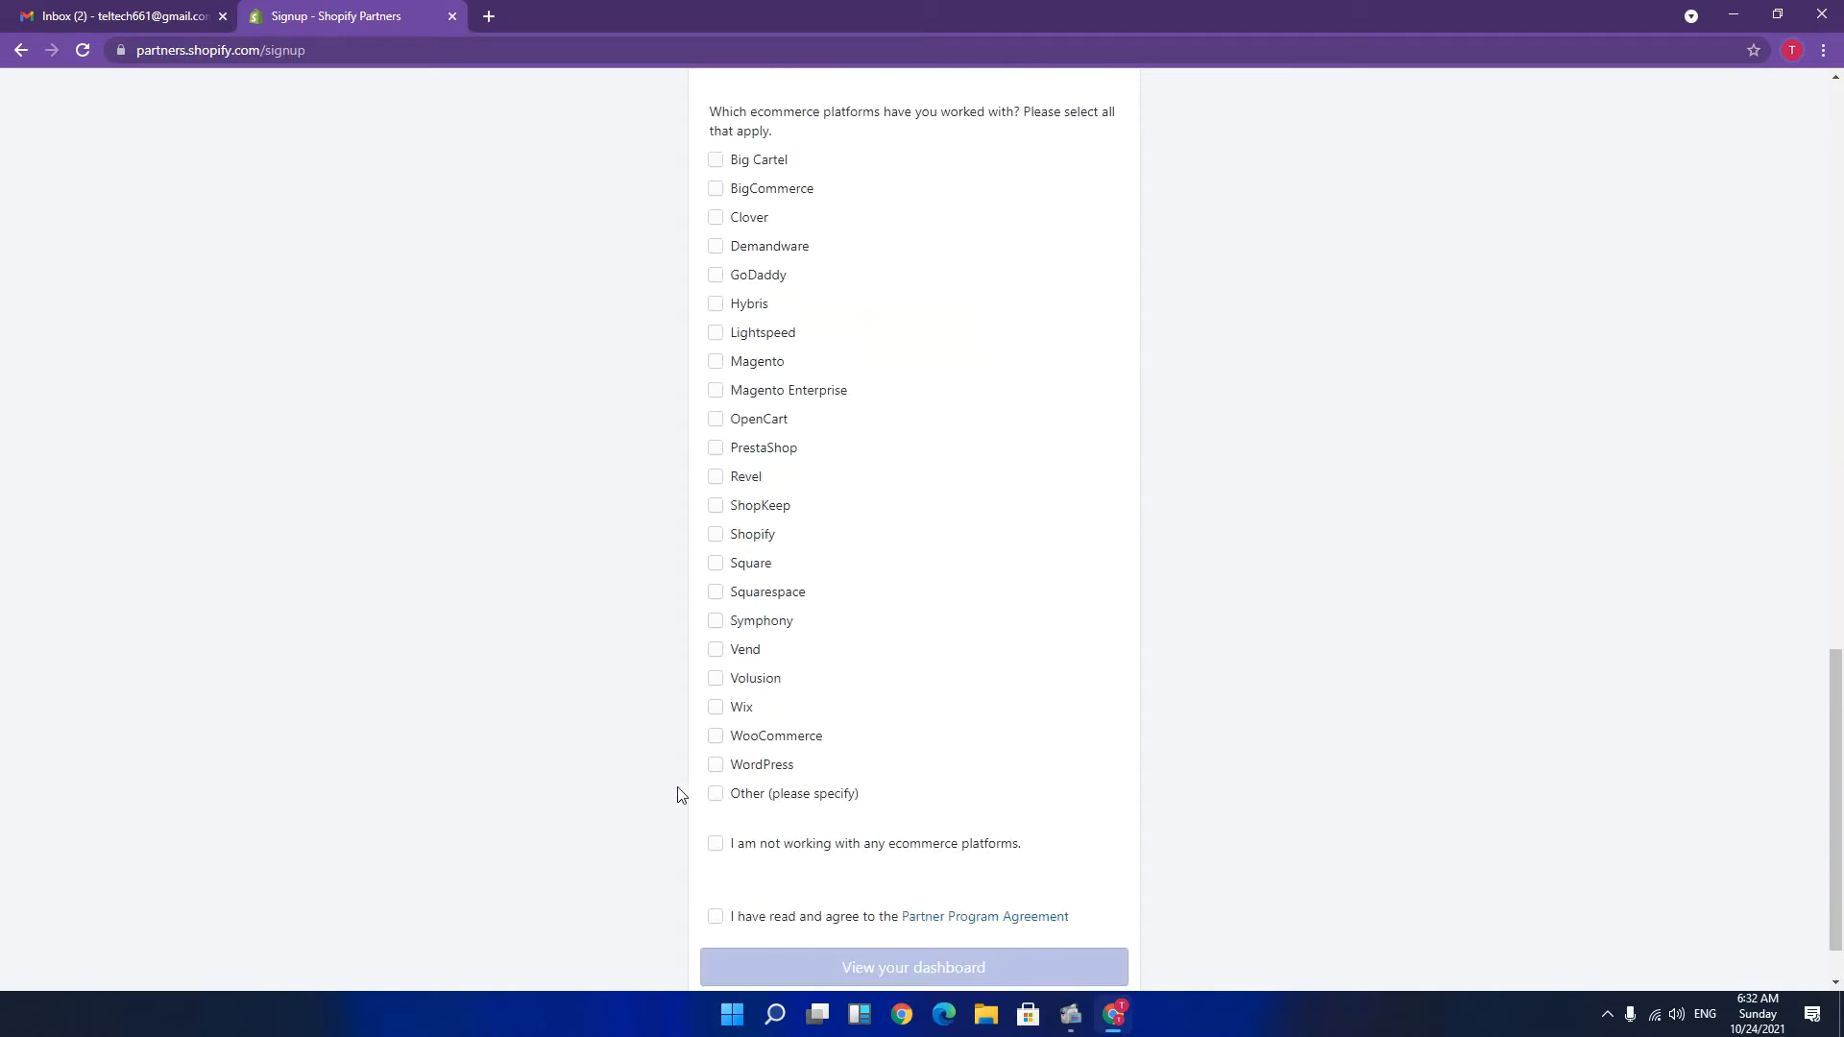
{"action": "left_click", "coordinate": [716, 843]}
{"action": "scroll", "coordinate": [802, 523], "scroll_direction": "up", "scroll_amount": 3}
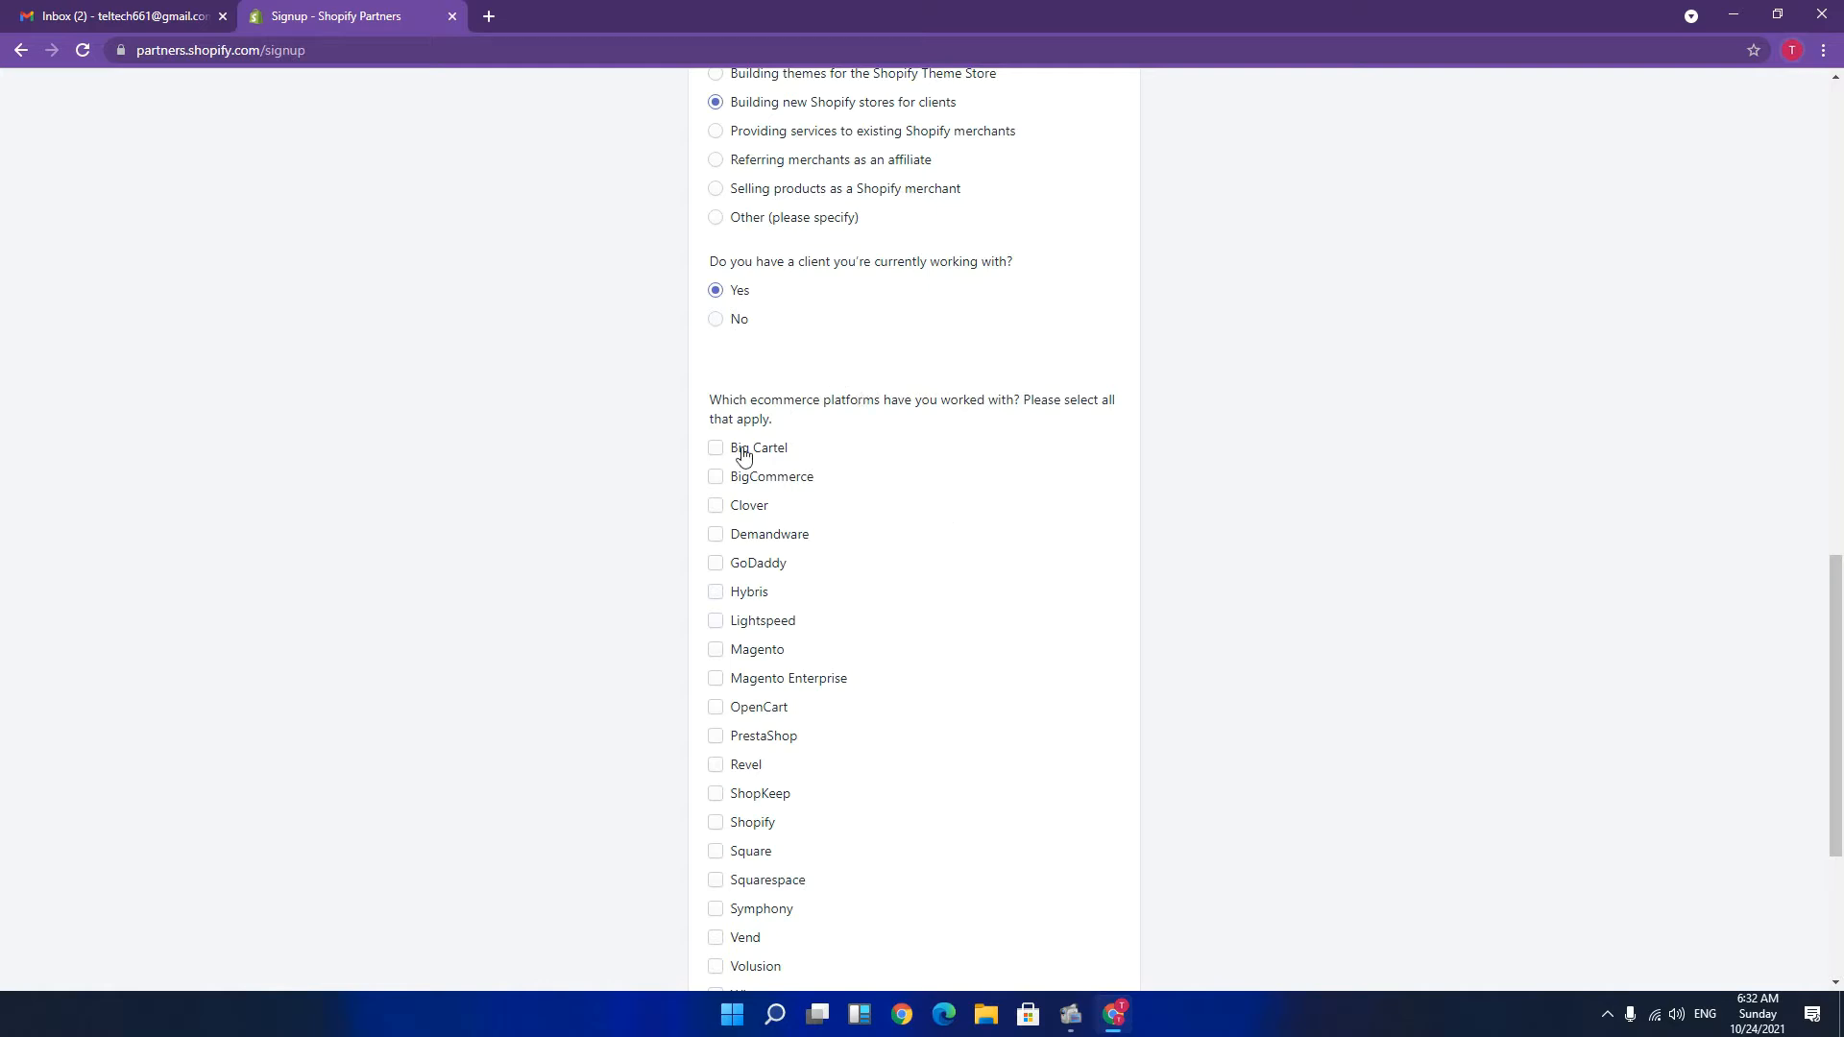
{"action": "scroll", "coordinate": [839, 500], "scroll_direction": "down", "scroll_amount": 3}
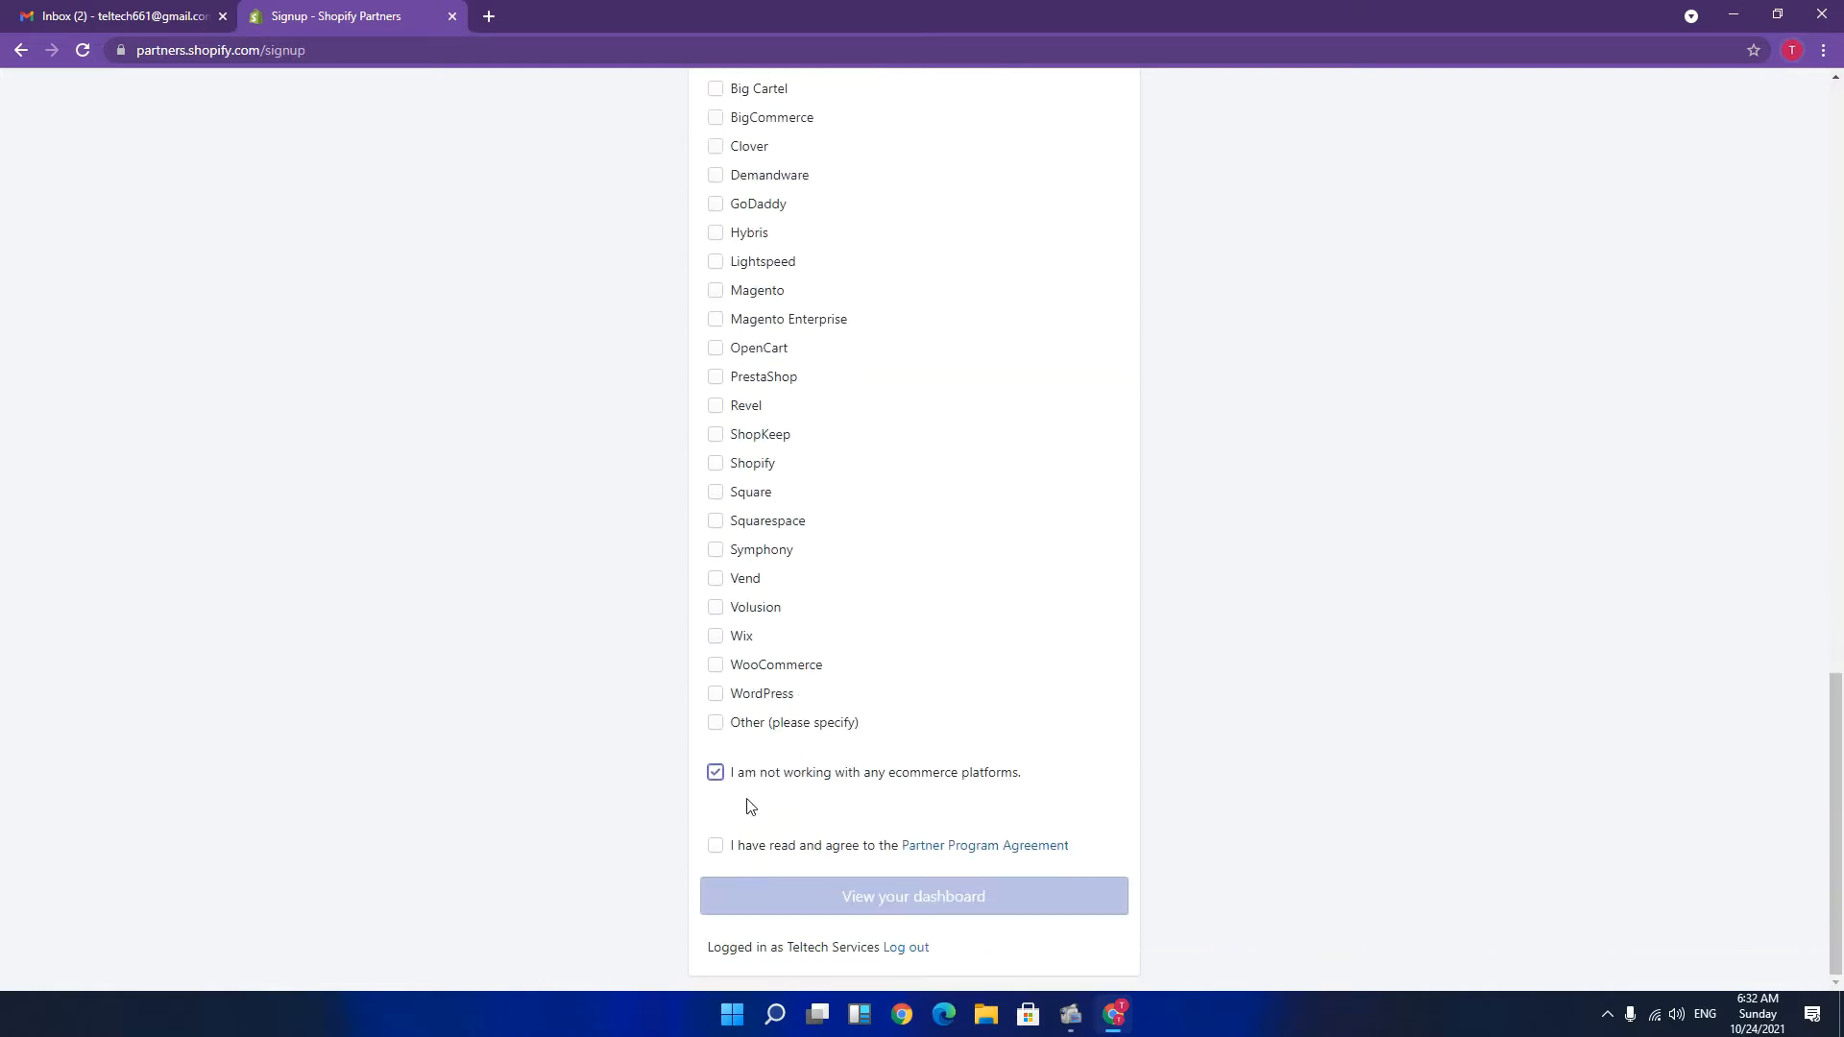
{"action": "left_click", "coordinate": [715, 846]}
{"action": "left_click", "coordinate": [922, 902]}
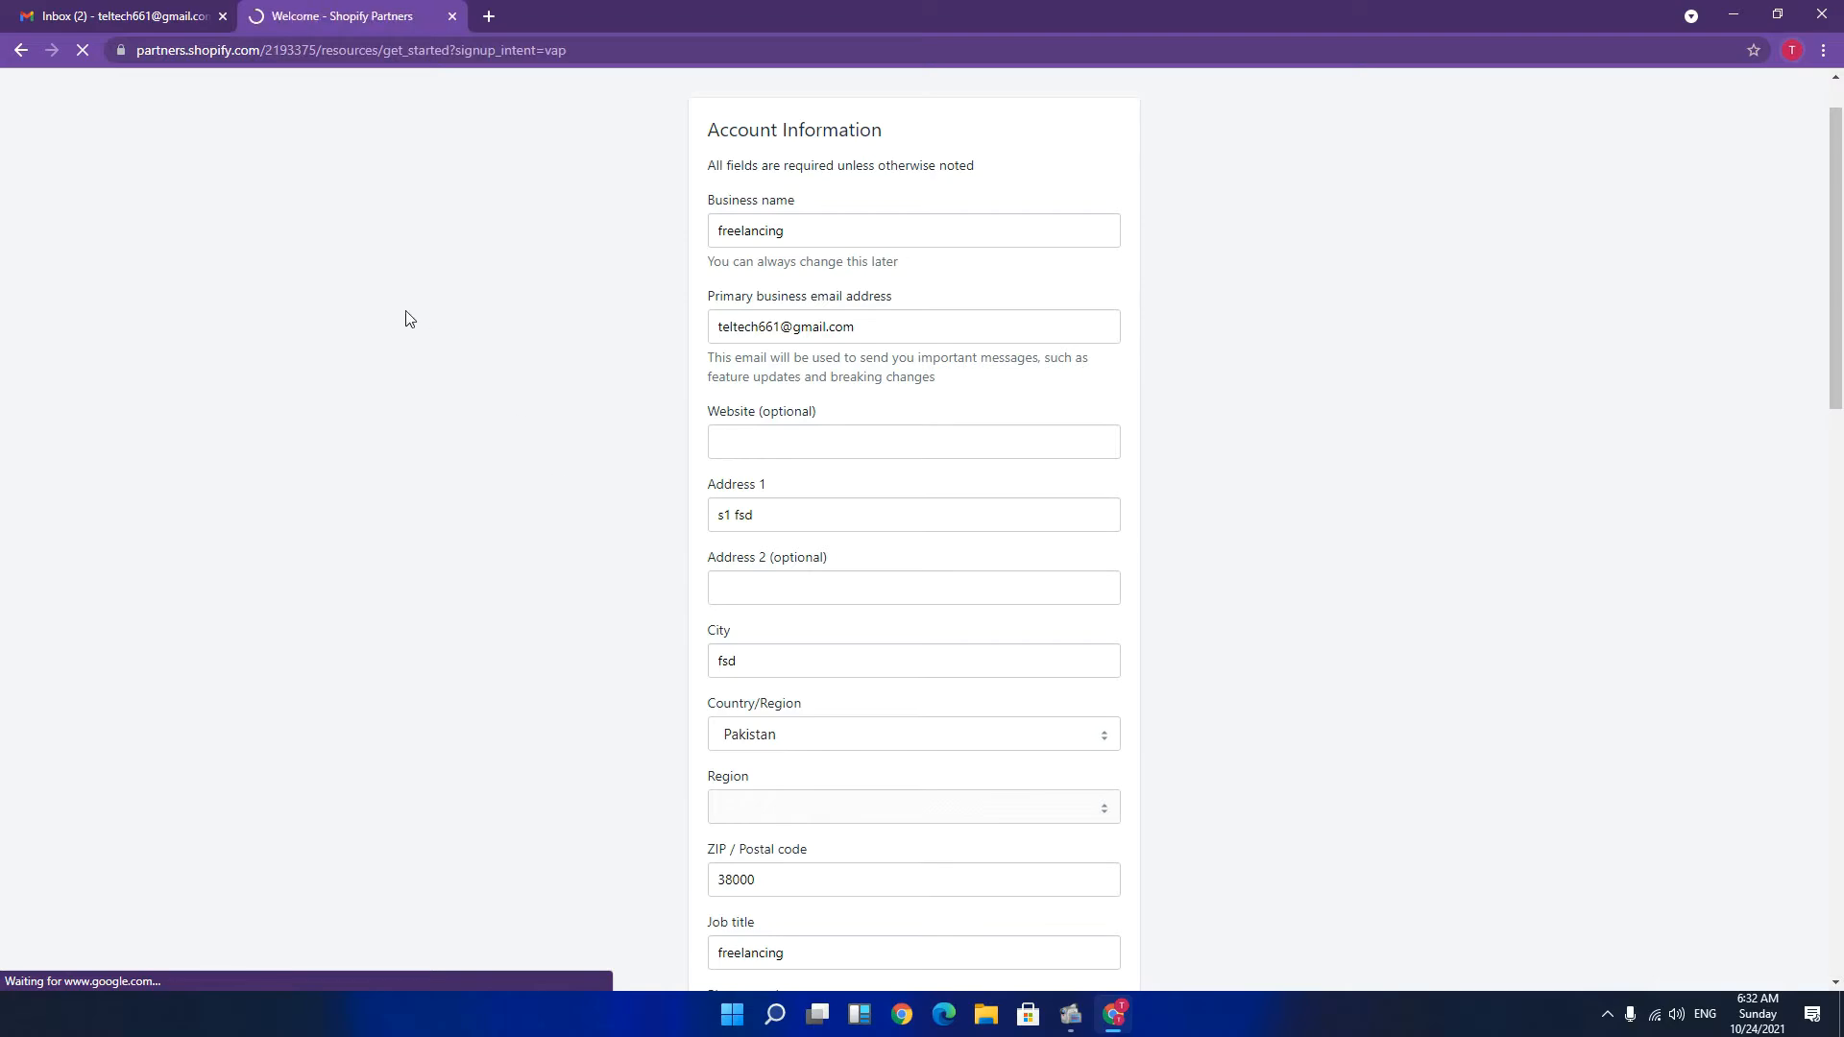
Step: Open the Shopify confirmation email in Gmail and confirm the account email address
{"action": "left_click", "coordinate": [124, 13]}
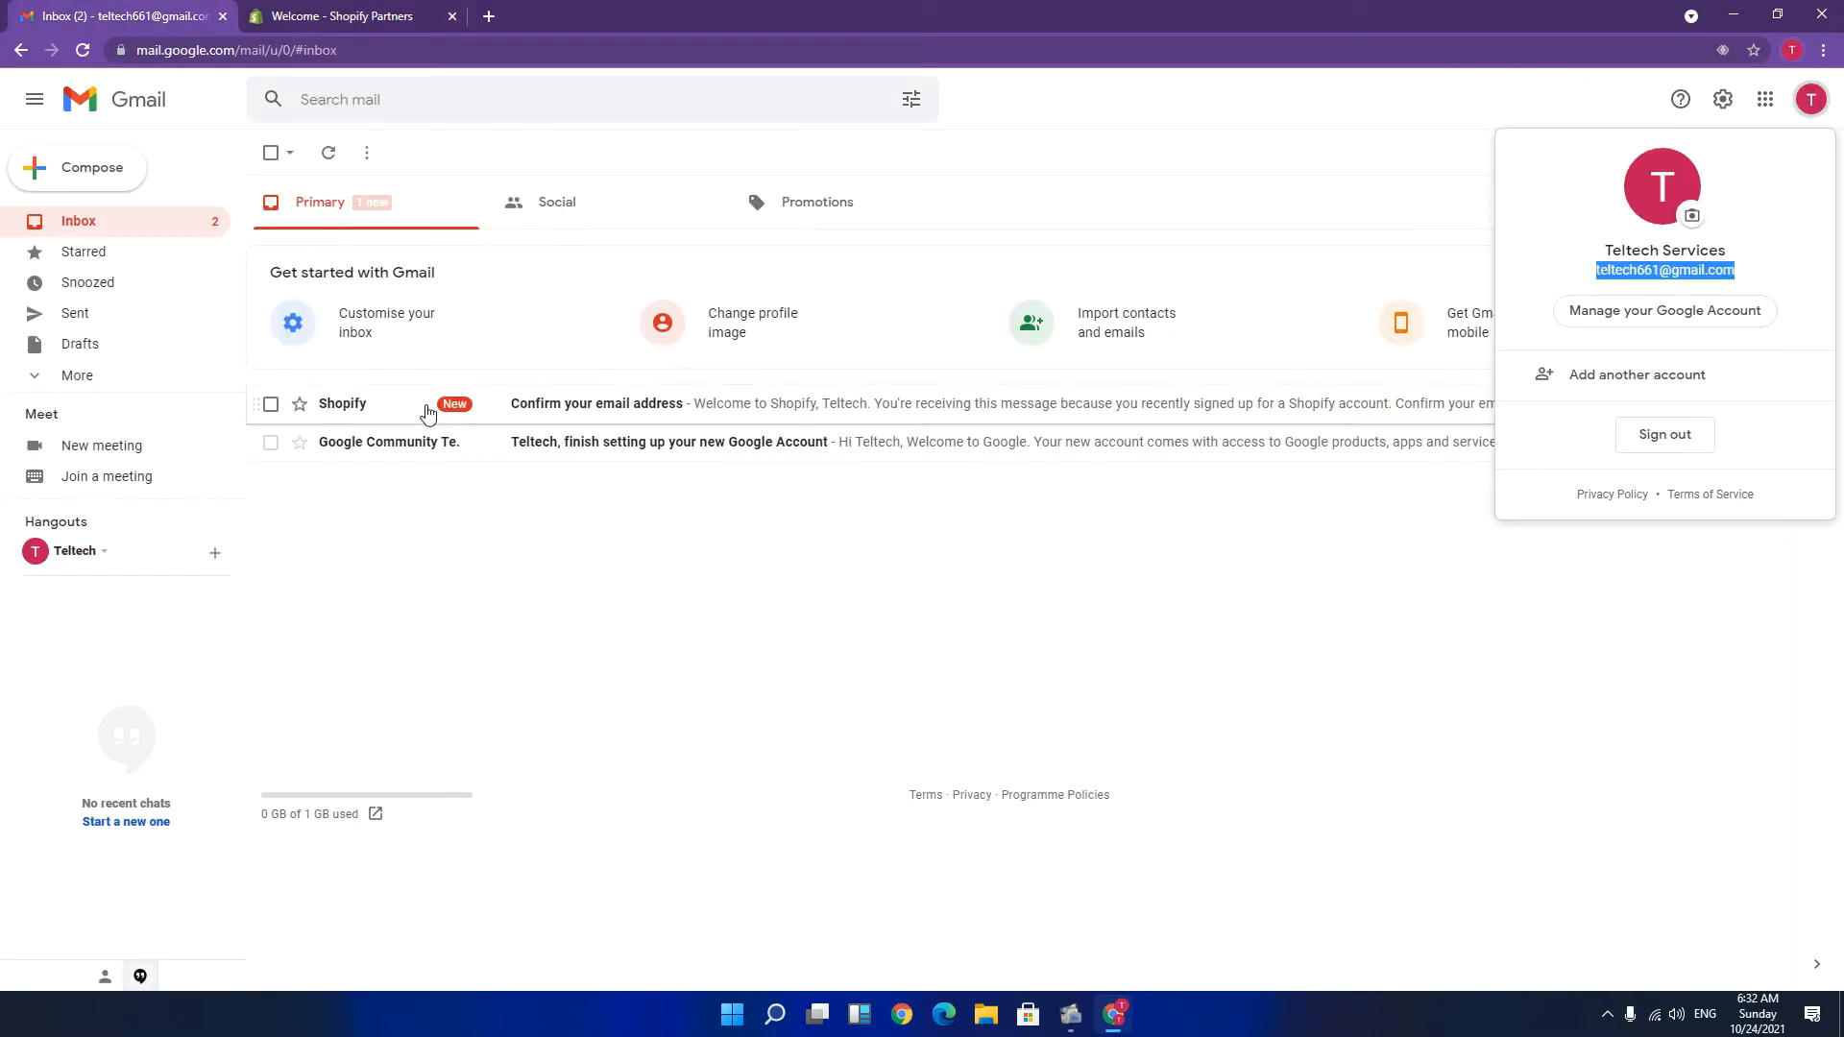
{"action": "left_click", "coordinate": [1424, 127]}
{"action": "left_click", "coordinate": [580, 446]}
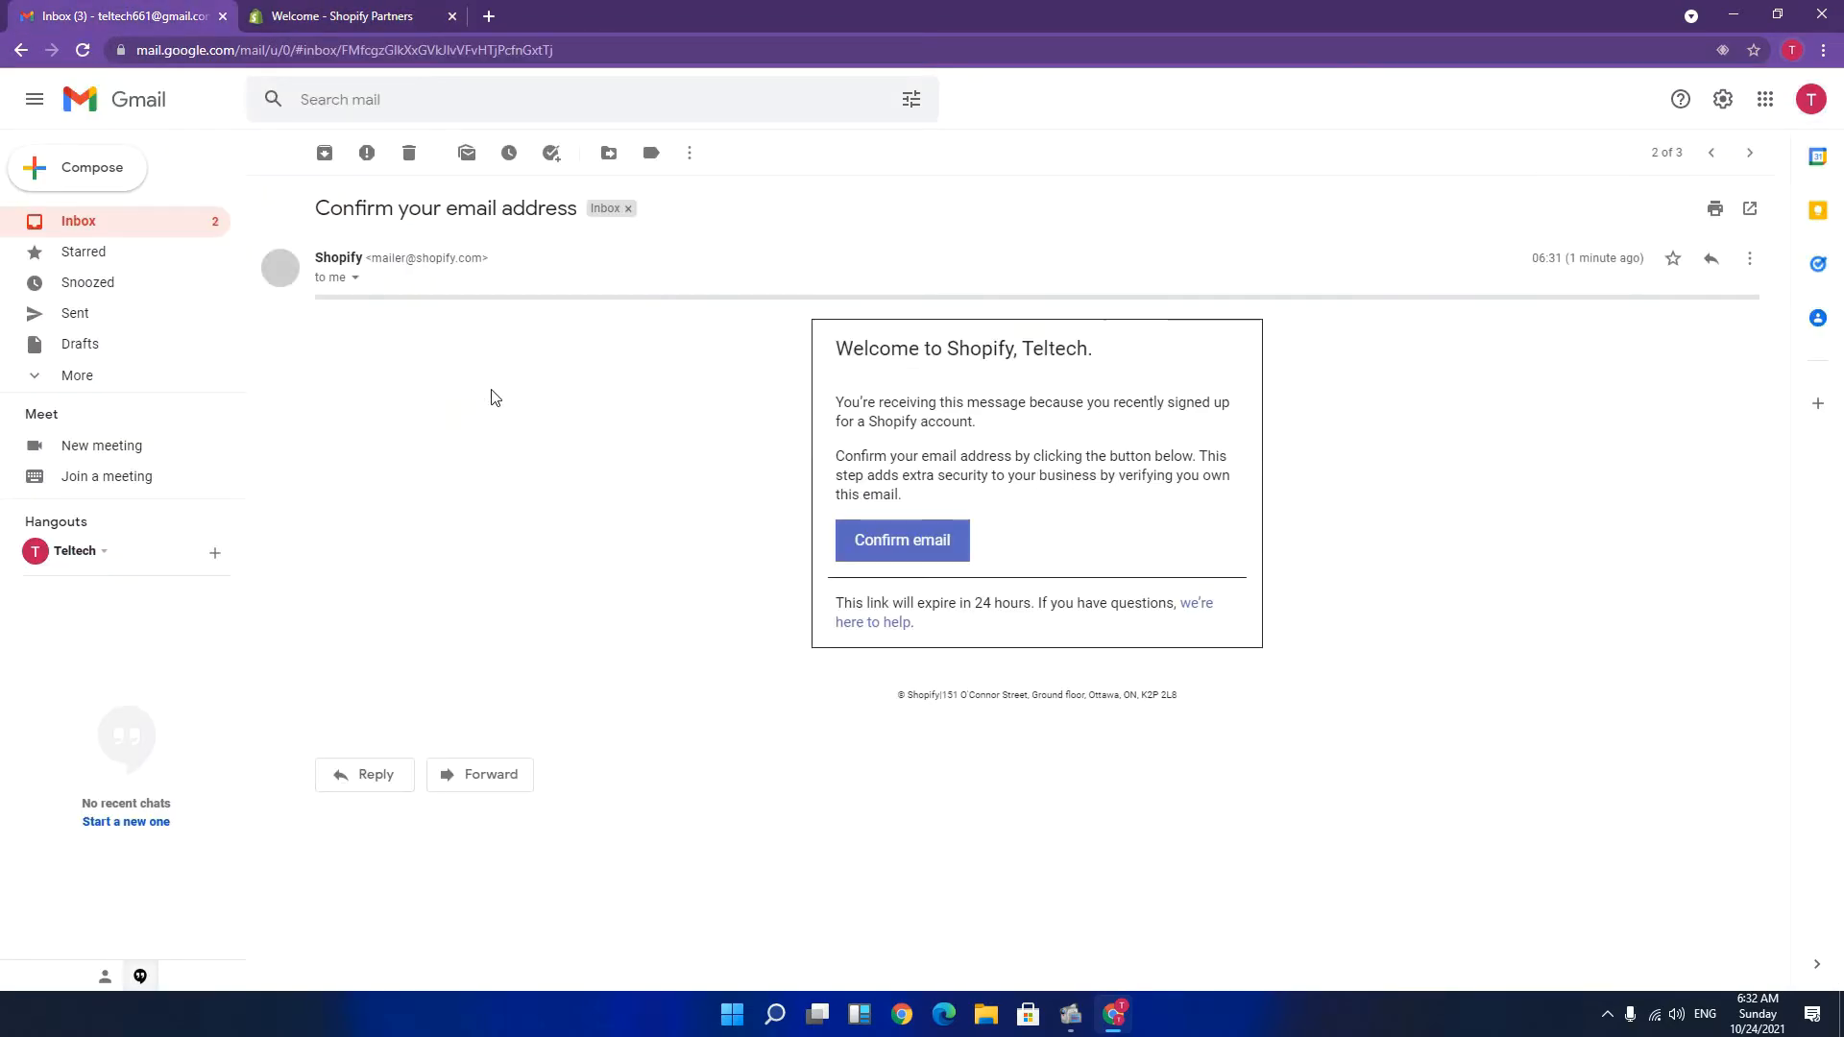
{"action": "left_click", "coordinate": [902, 540]}
Step: Open the Partners message and confirm the business email for freelancing
{"action": "left_click", "coordinate": [146, 13]}
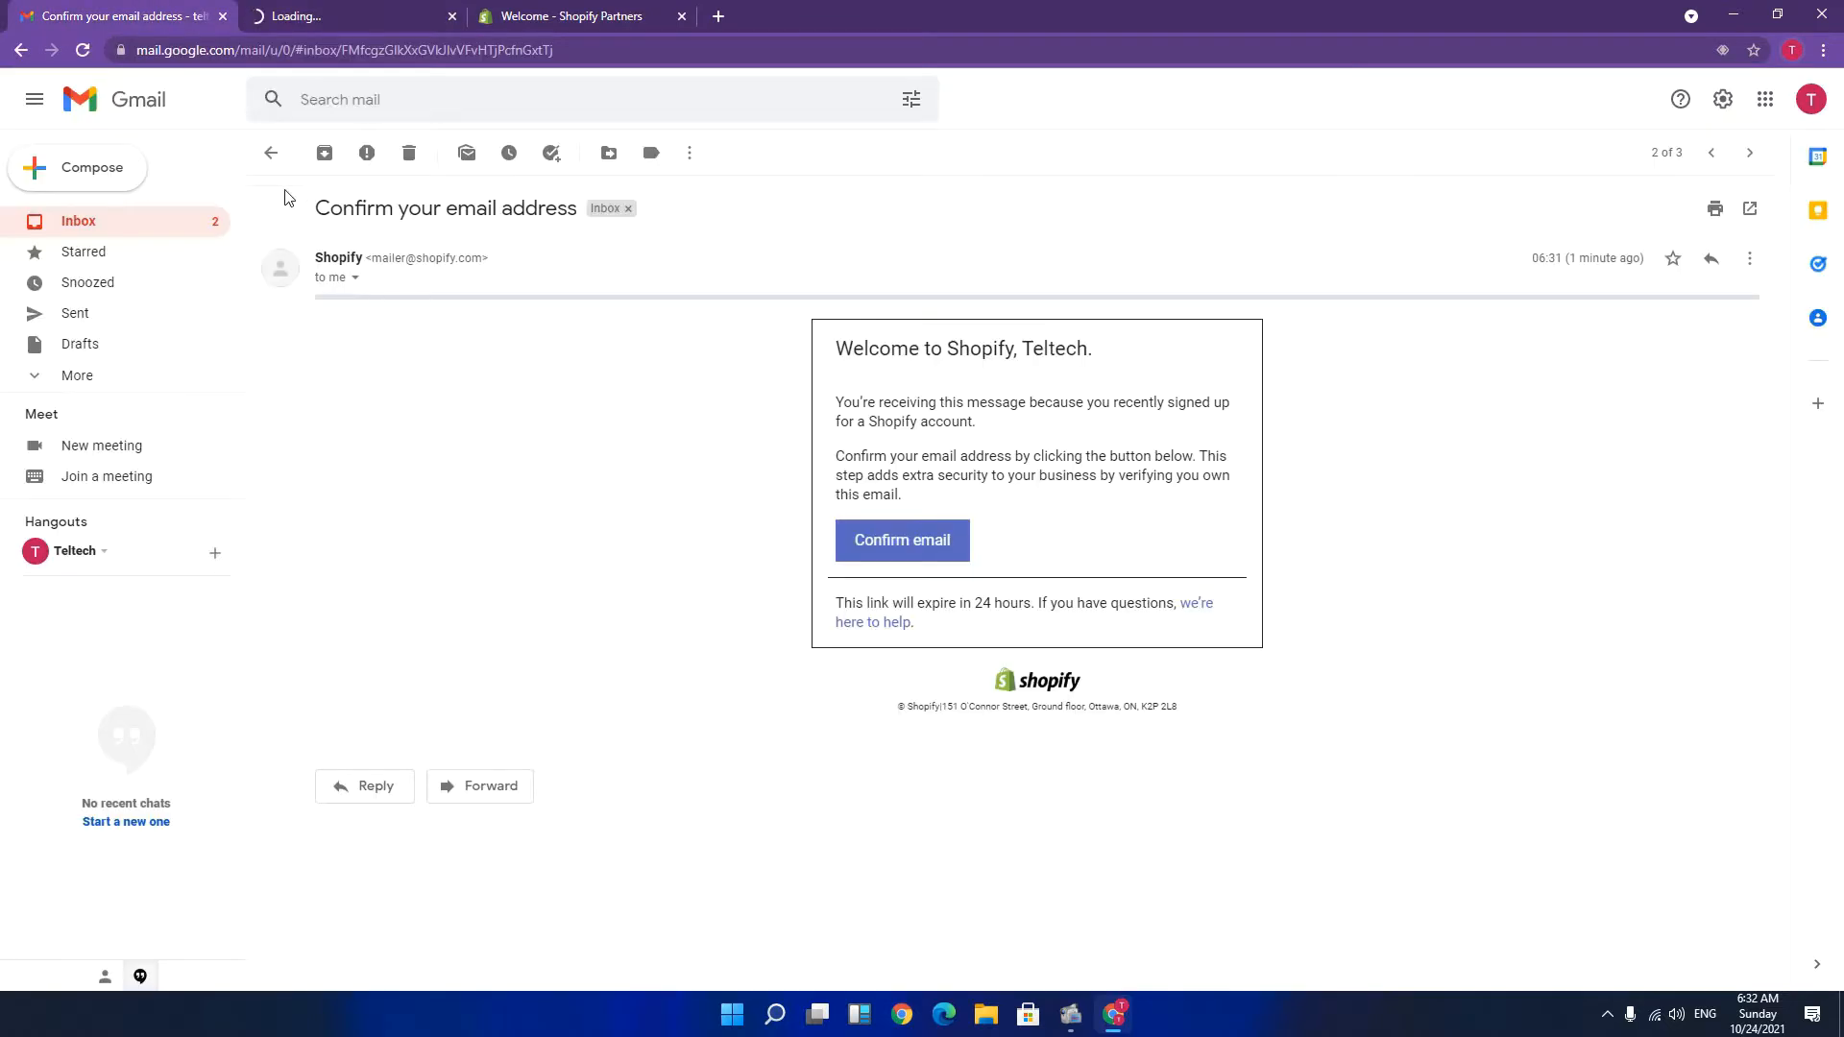
{"action": "left_click", "coordinate": [271, 152]}
{"action": "left_click", "coordinate": [524, 410]}
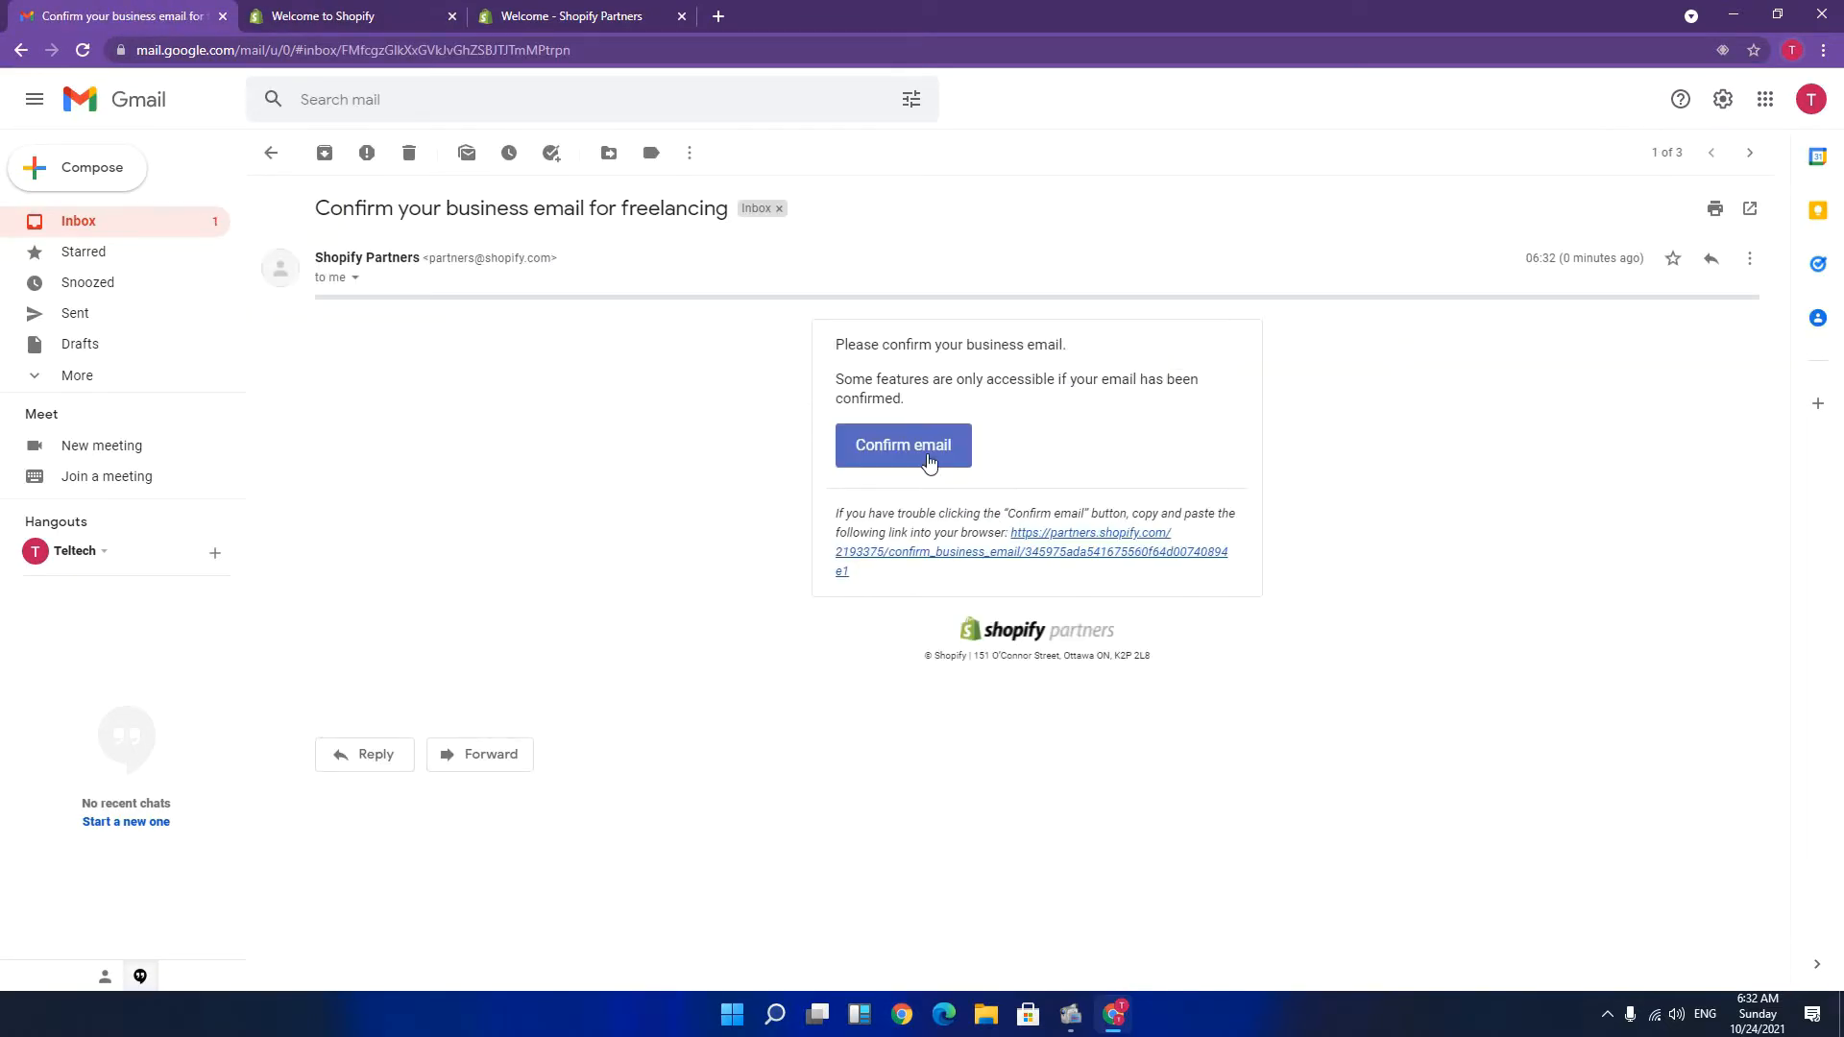
{"action": "left_click", "coordinate": [903, 444]}
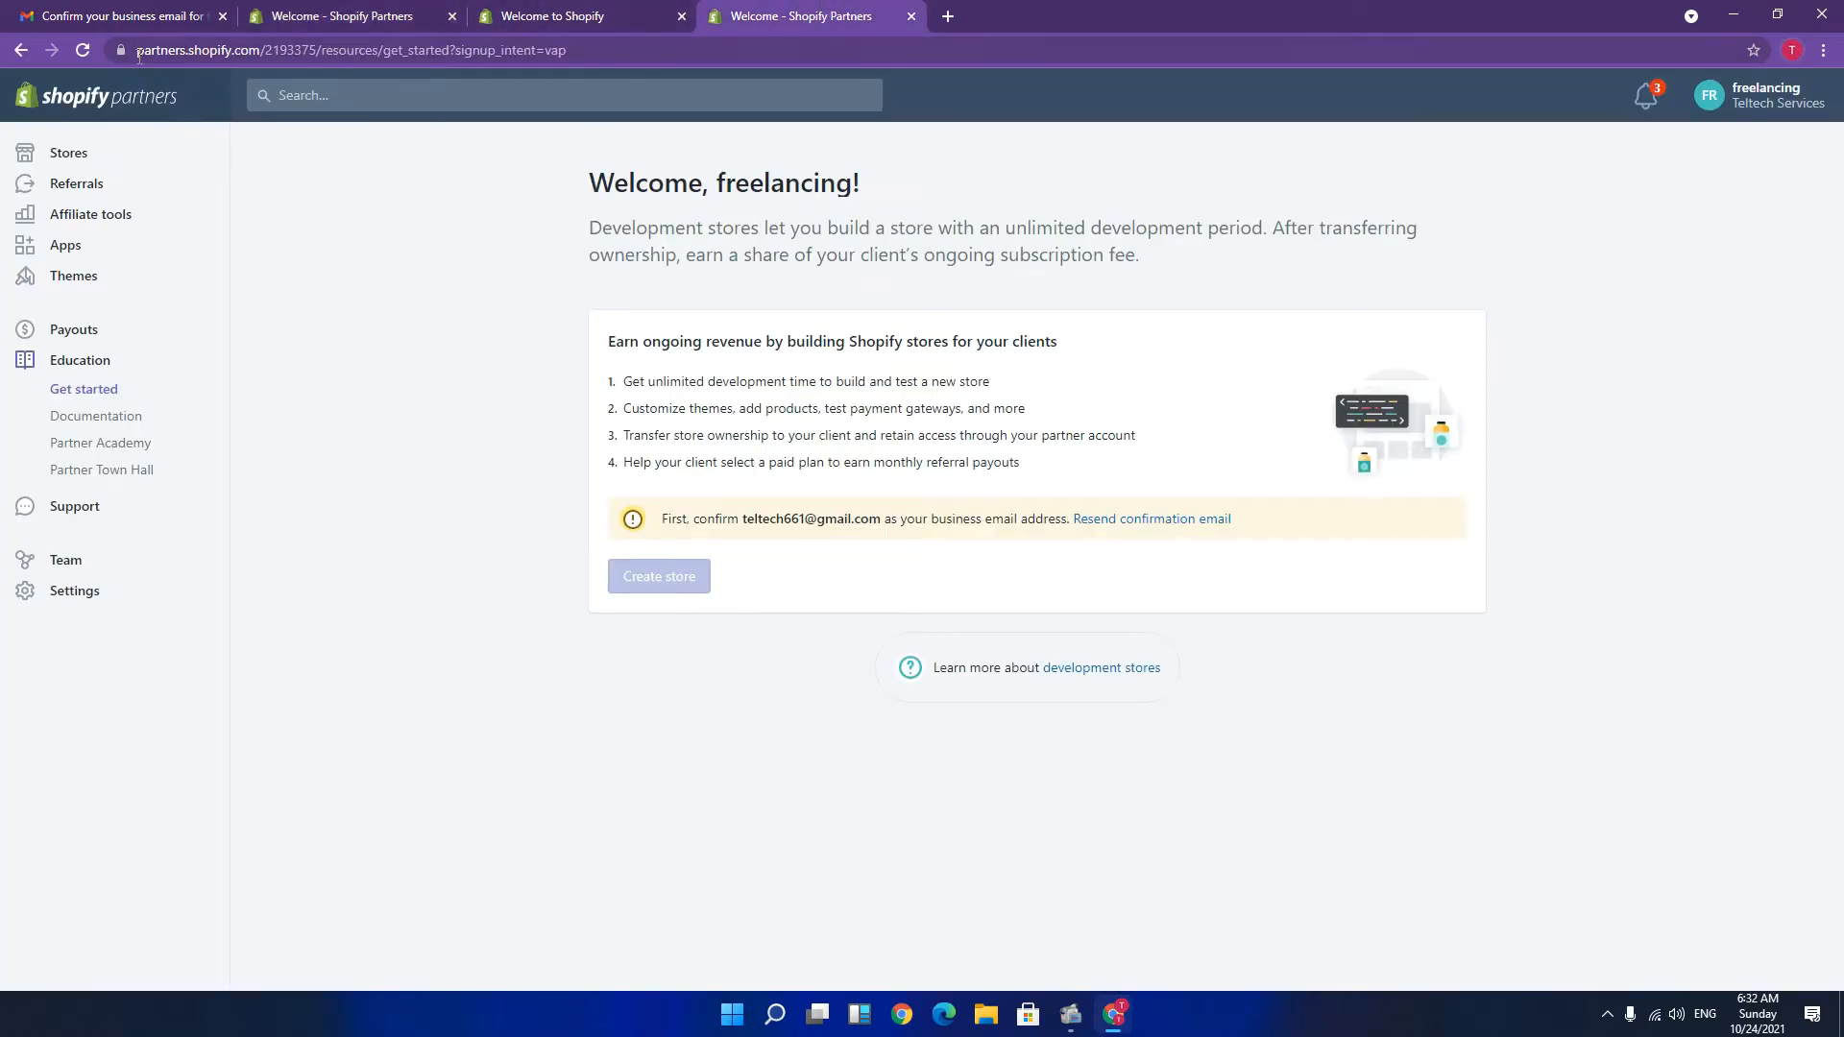
Step: Reload Partners and start adding a new development store from the Stores list
{"action": "left_click", "coordinate": [84, 49]}
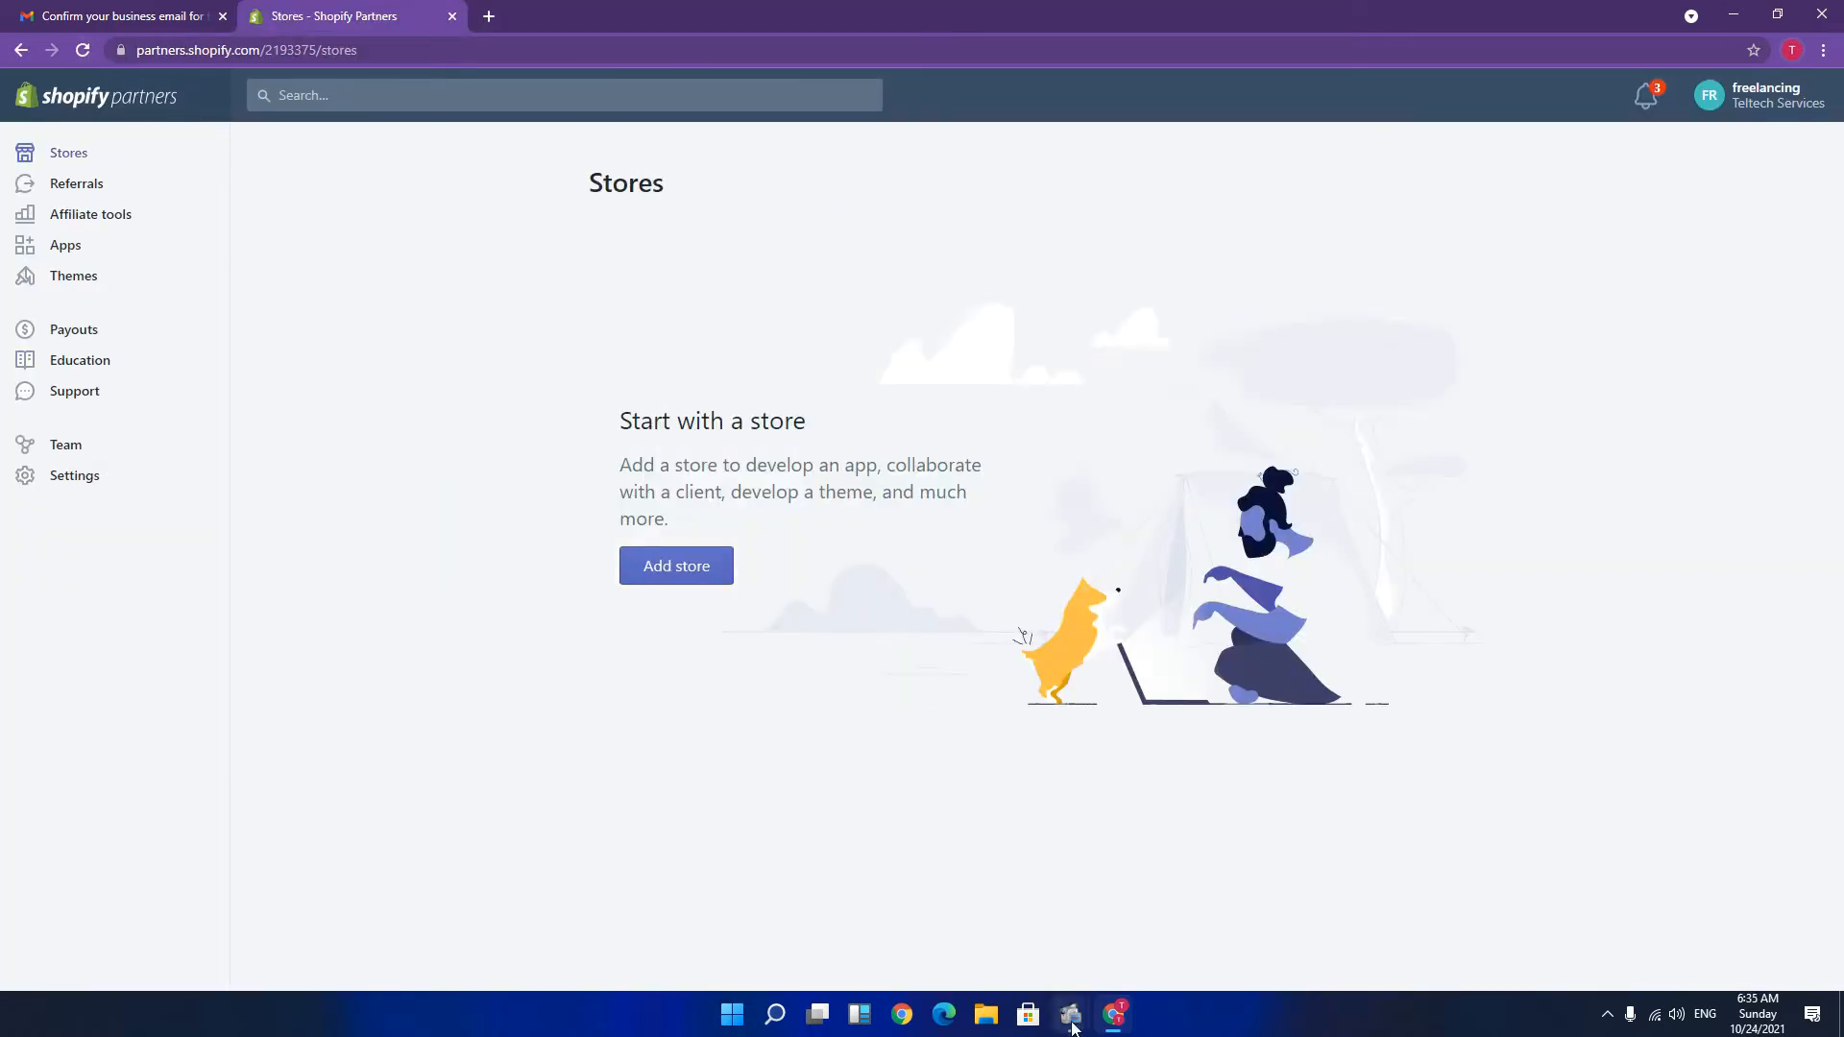
{"action": "mouse_move", "coordinate": [1073, 1026]}
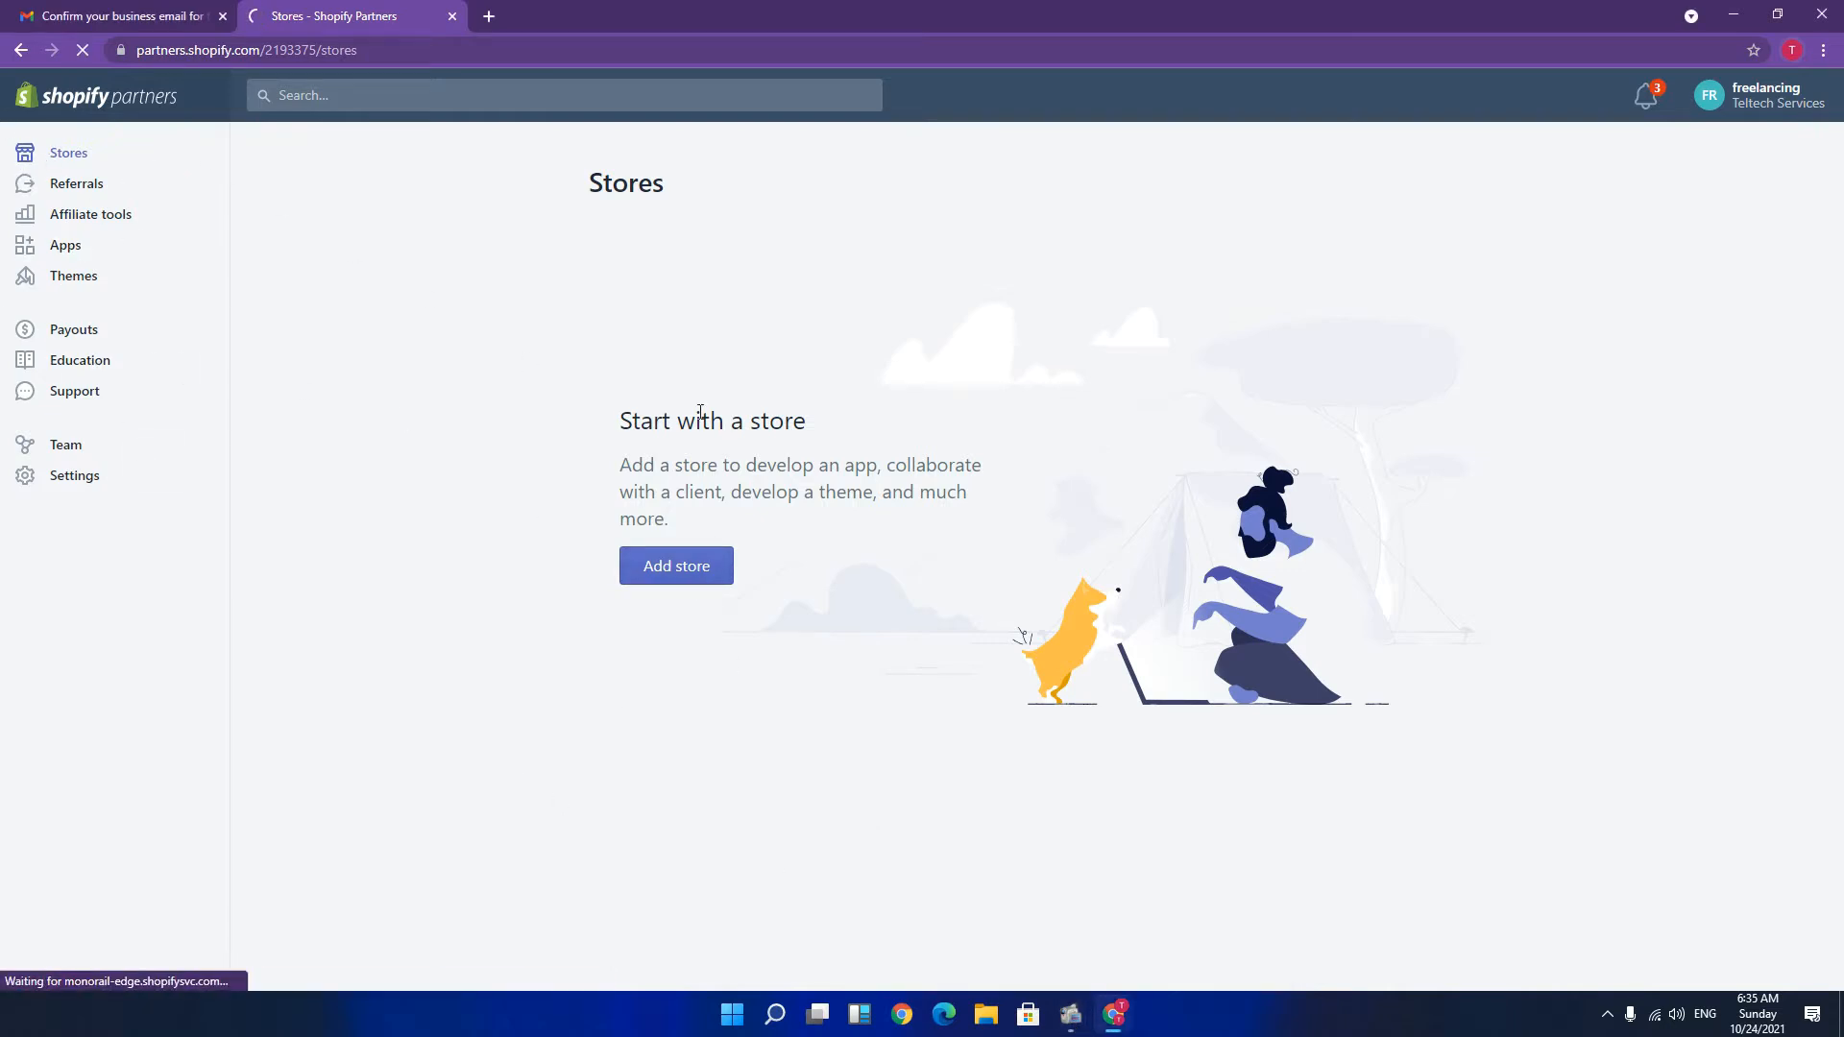
{"action": "left_click", "coordinate": [654, 568]}
{"action": "left_click", "coordinate": [628, 571]}
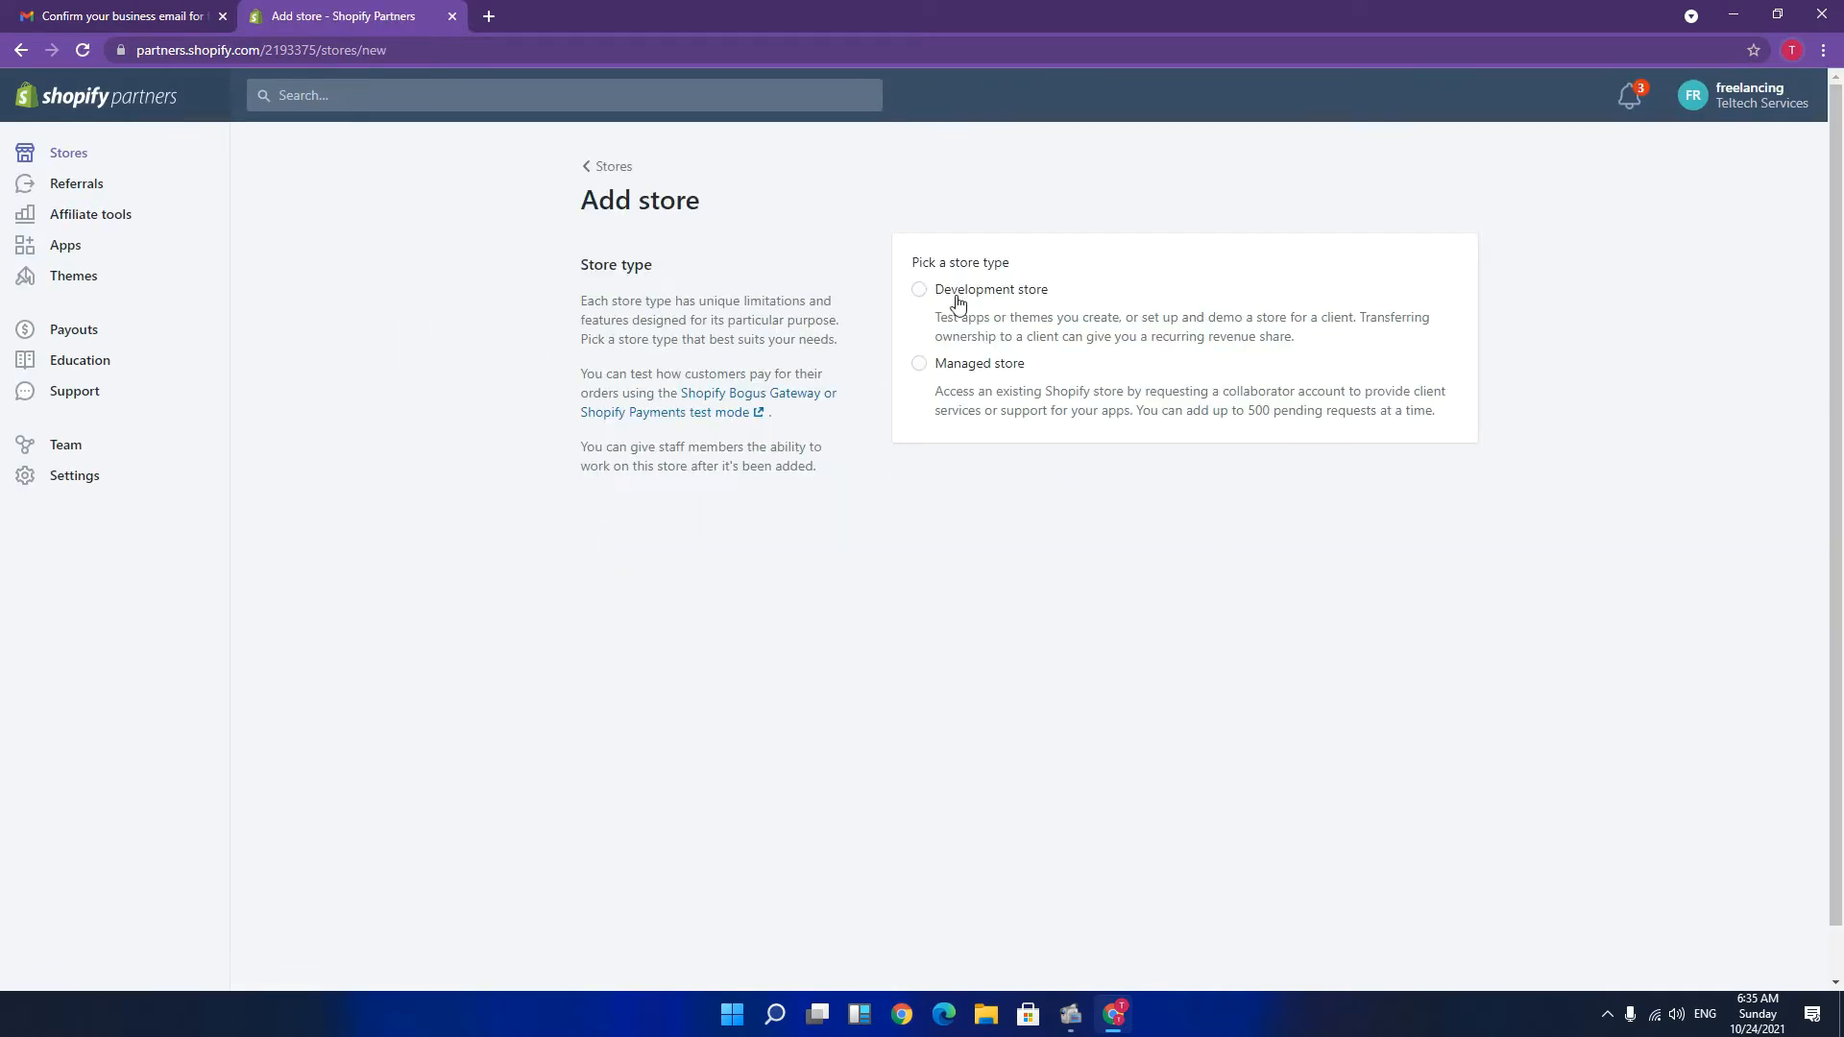
{"action": "left_click", "coordinate": [919, 289]}
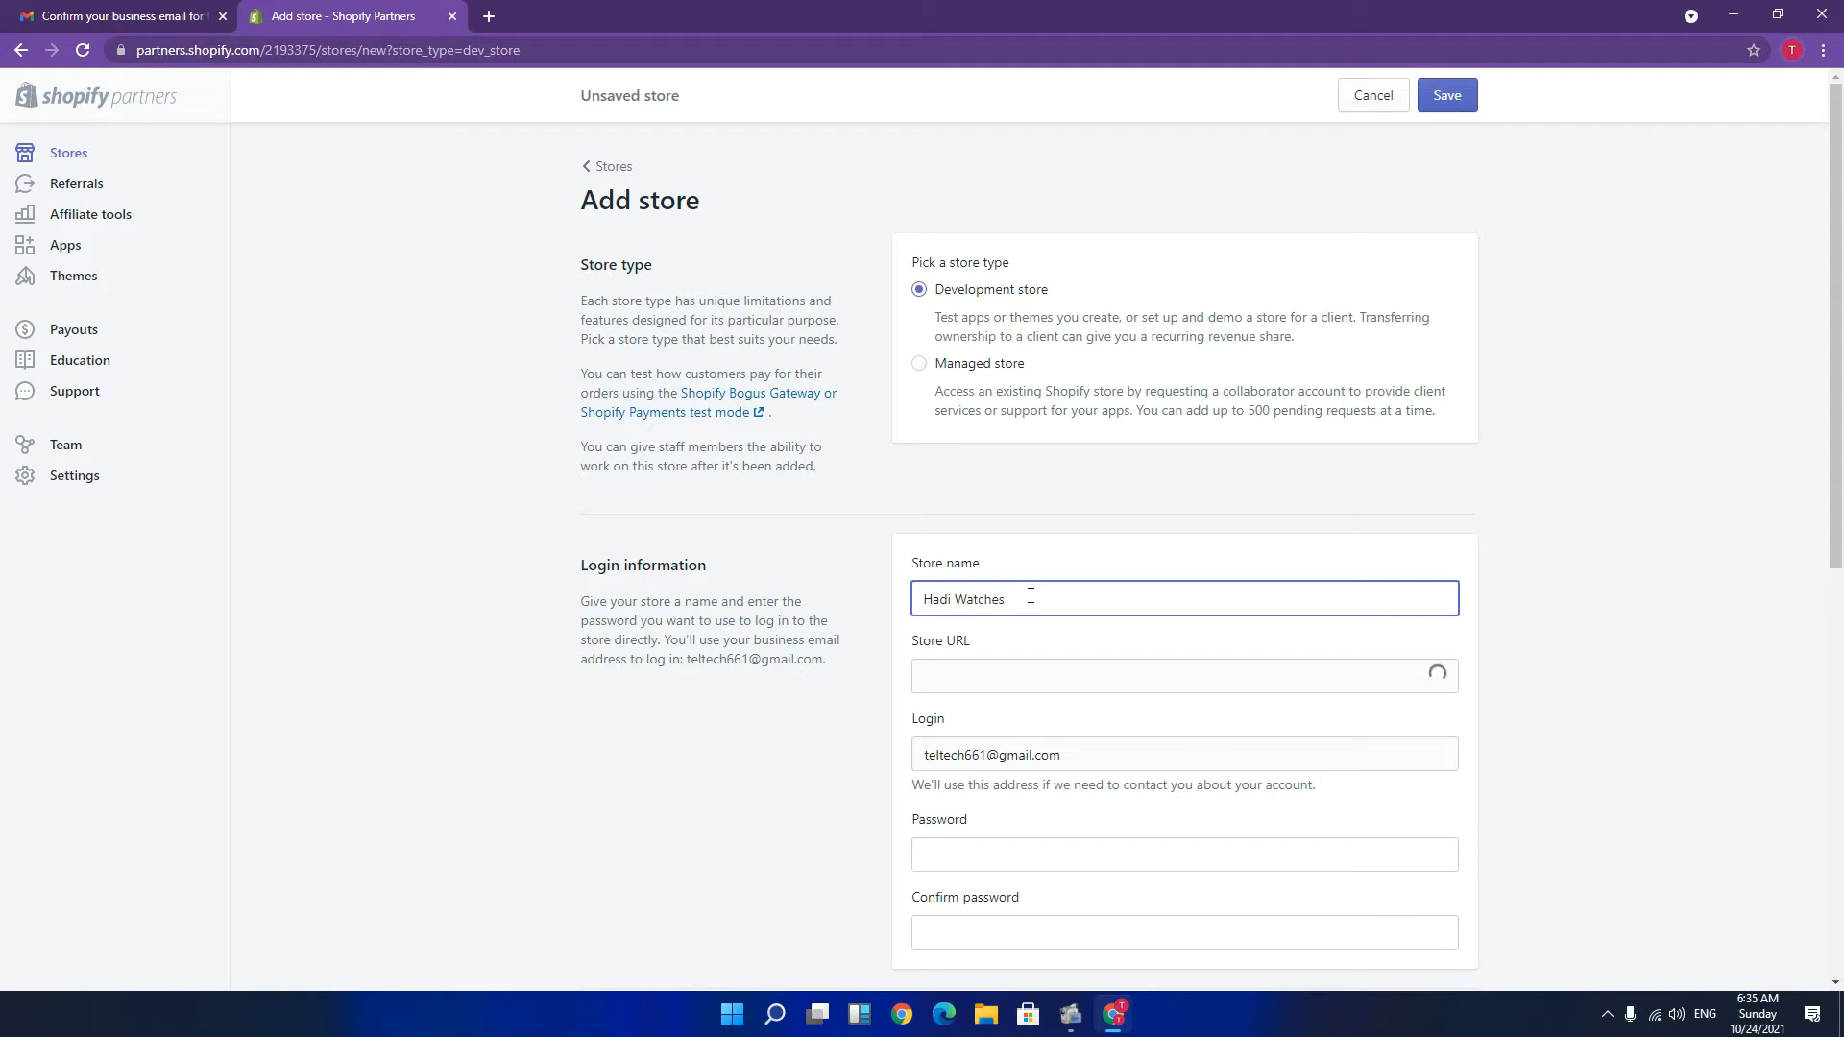
Step: Name the store Hadi Watches1 and enter the store password twice
{"action": "scroll", "coordinate": [932, 595], "scroll_direction": "down", "scroll_amount": 1}
{"action": "left_click", "coordinate": [1060, 586]}
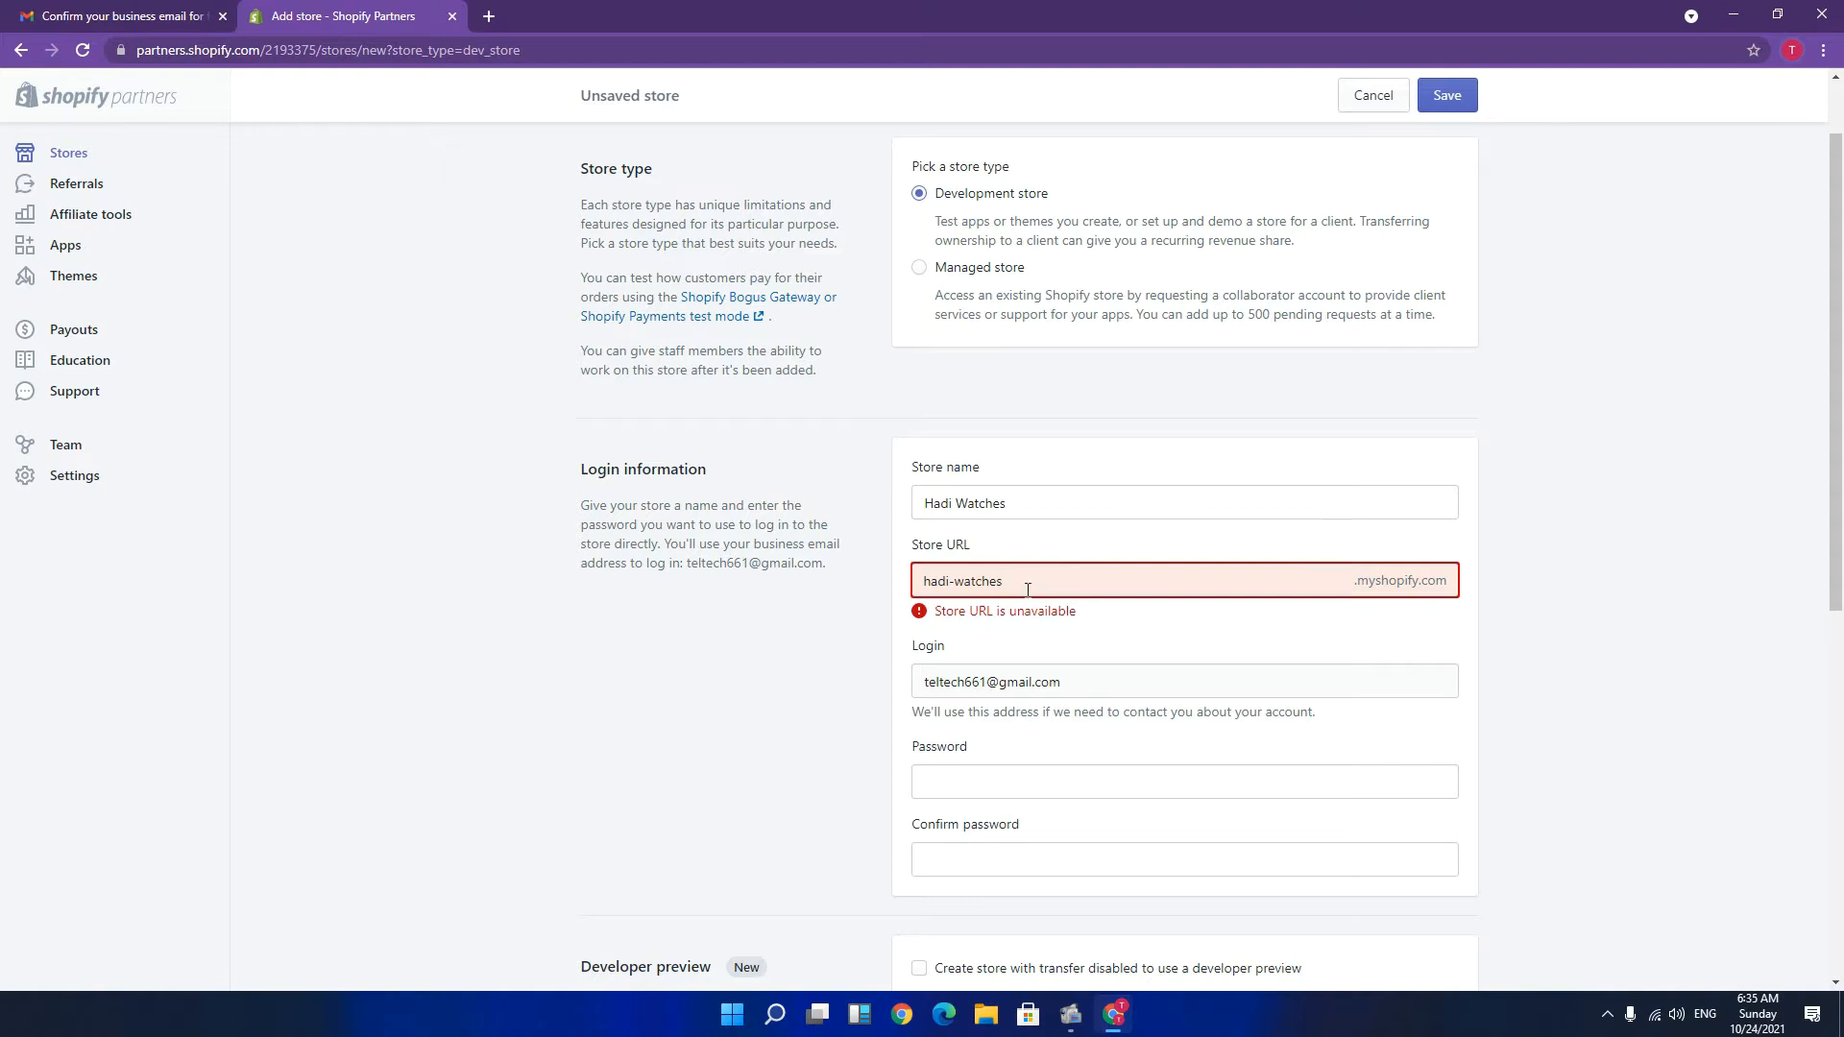
{"action": "left_click", "coordinate": [1029, 502]}
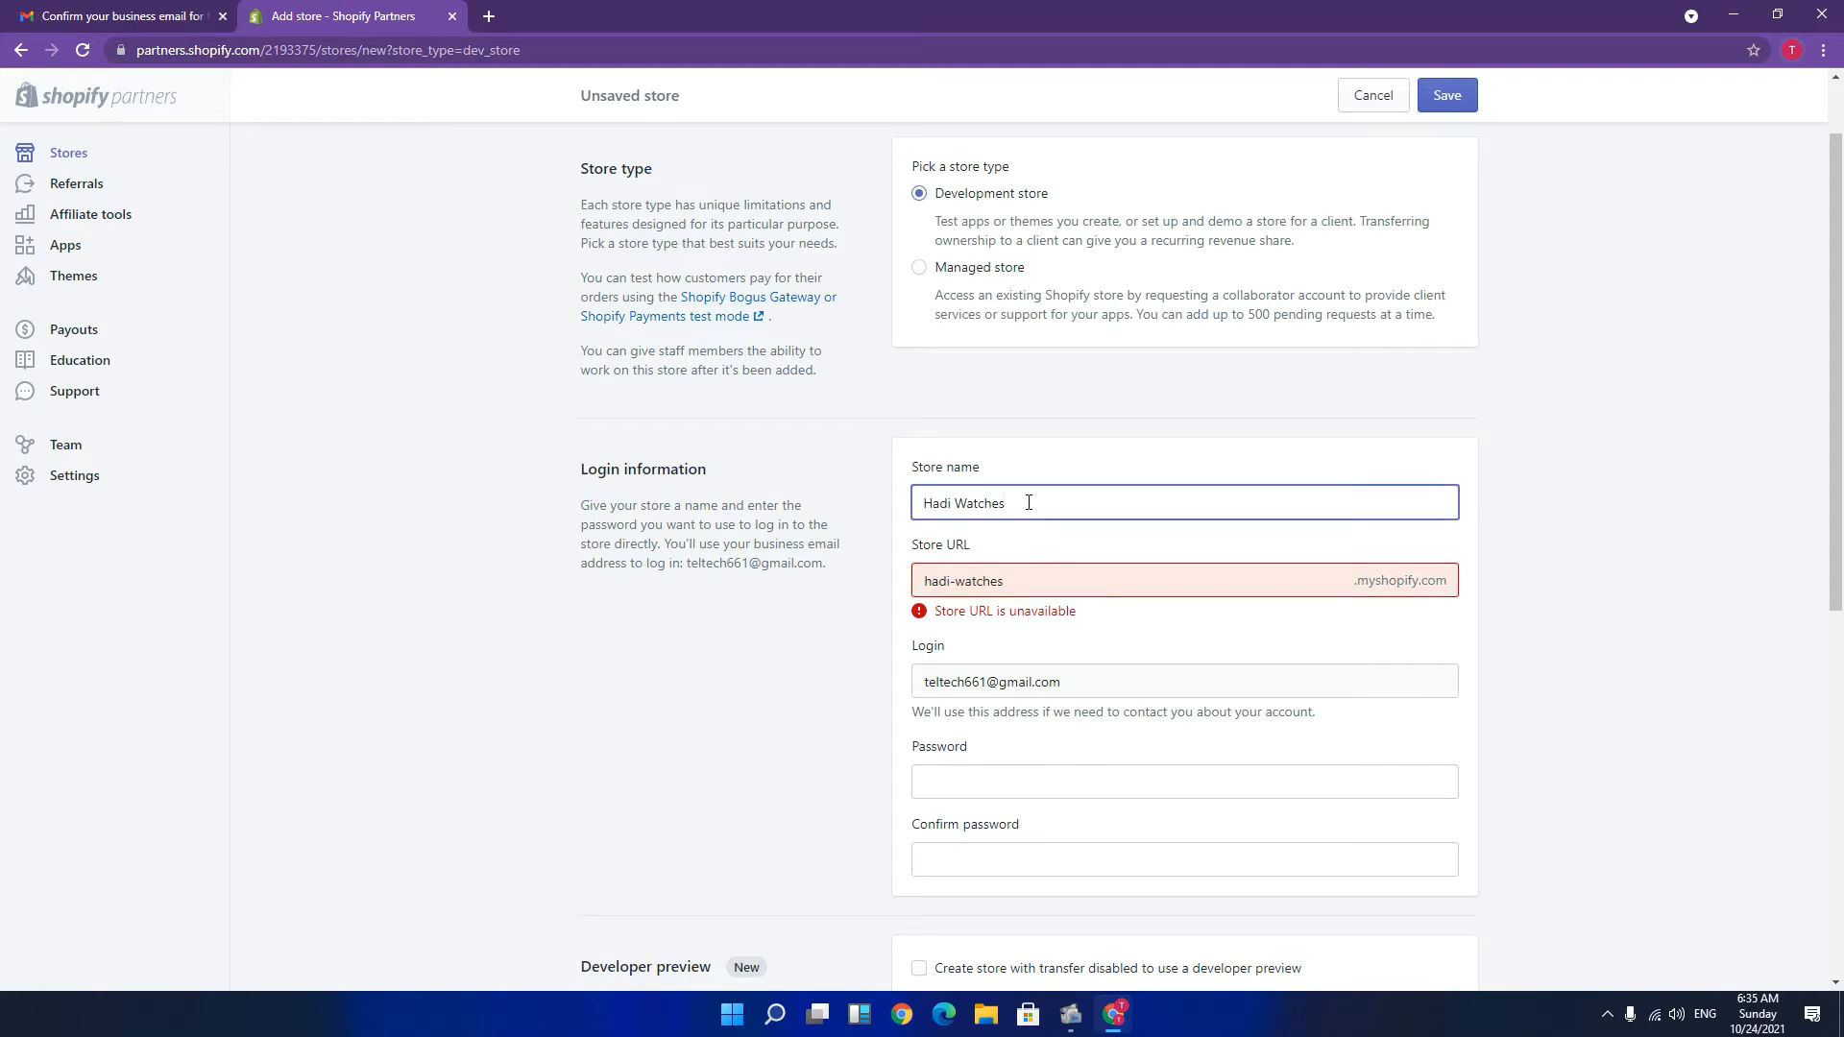
{"action": "type", "text": "1"}
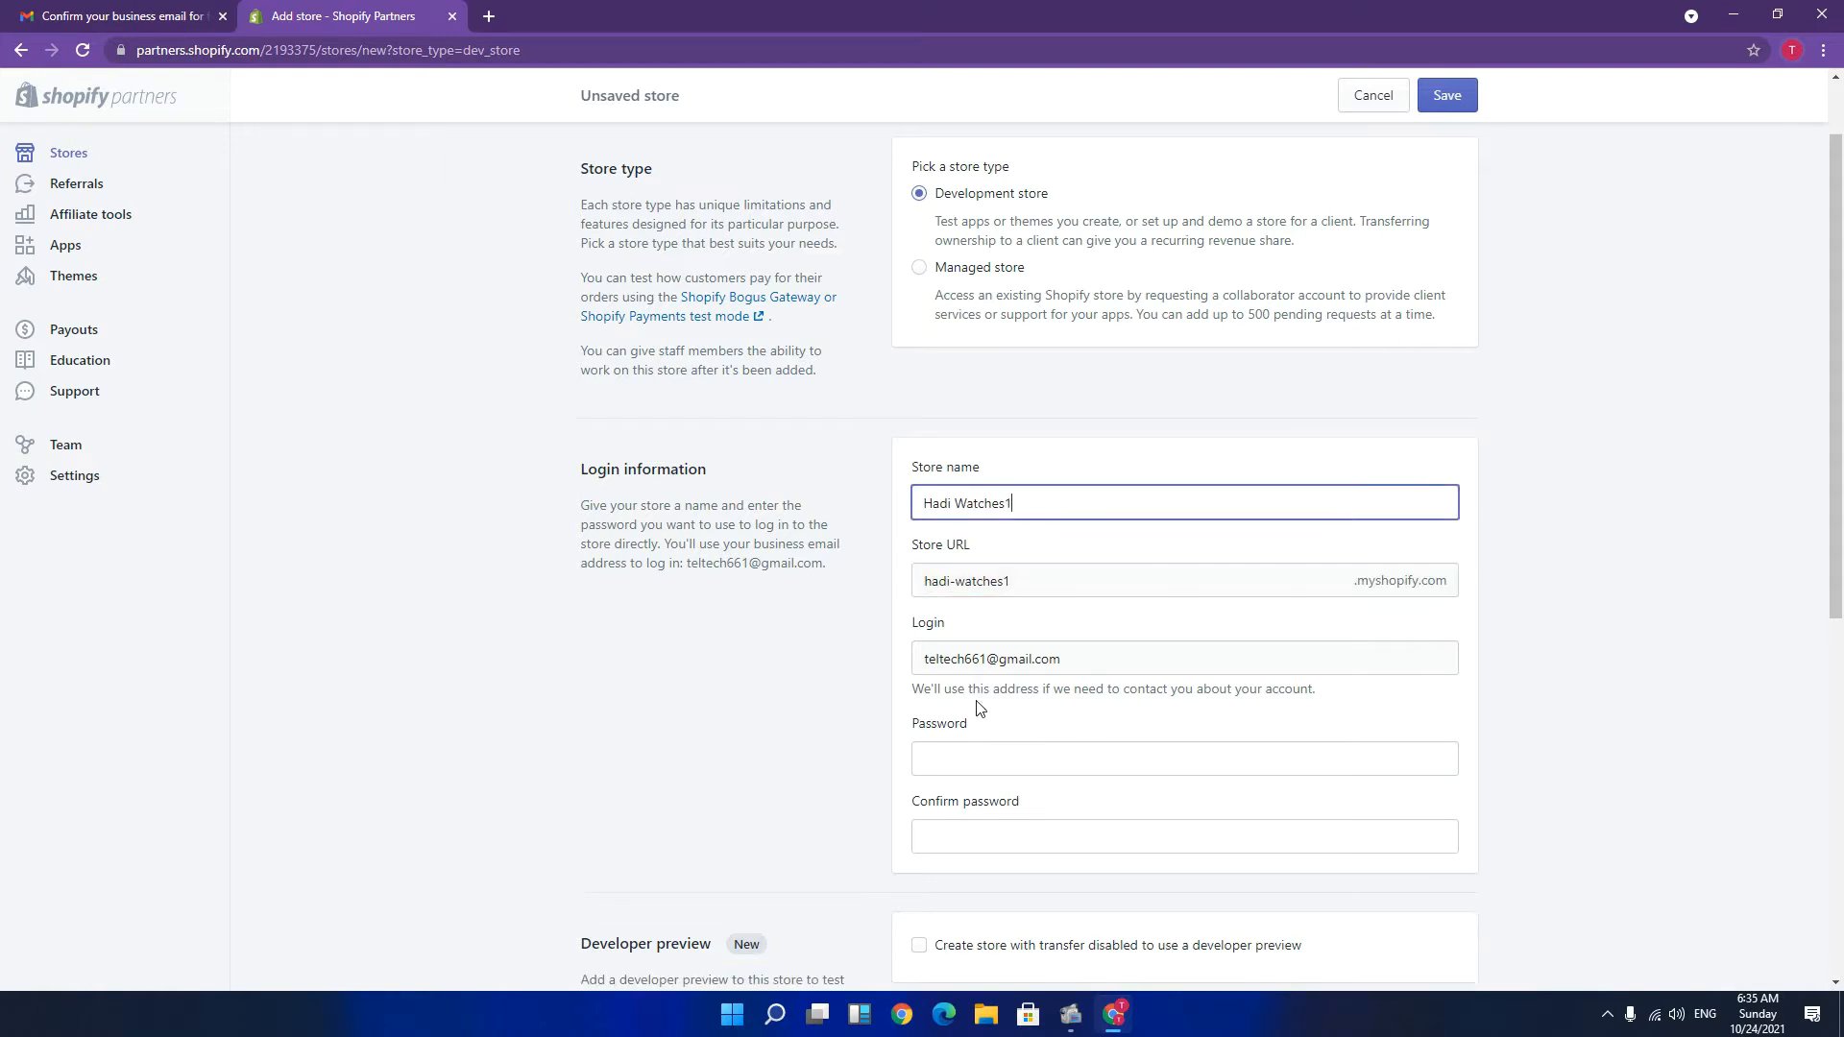
{"action": "left_click", "coordinate": [956, 749]}
{"action": "type", "text": "••"}
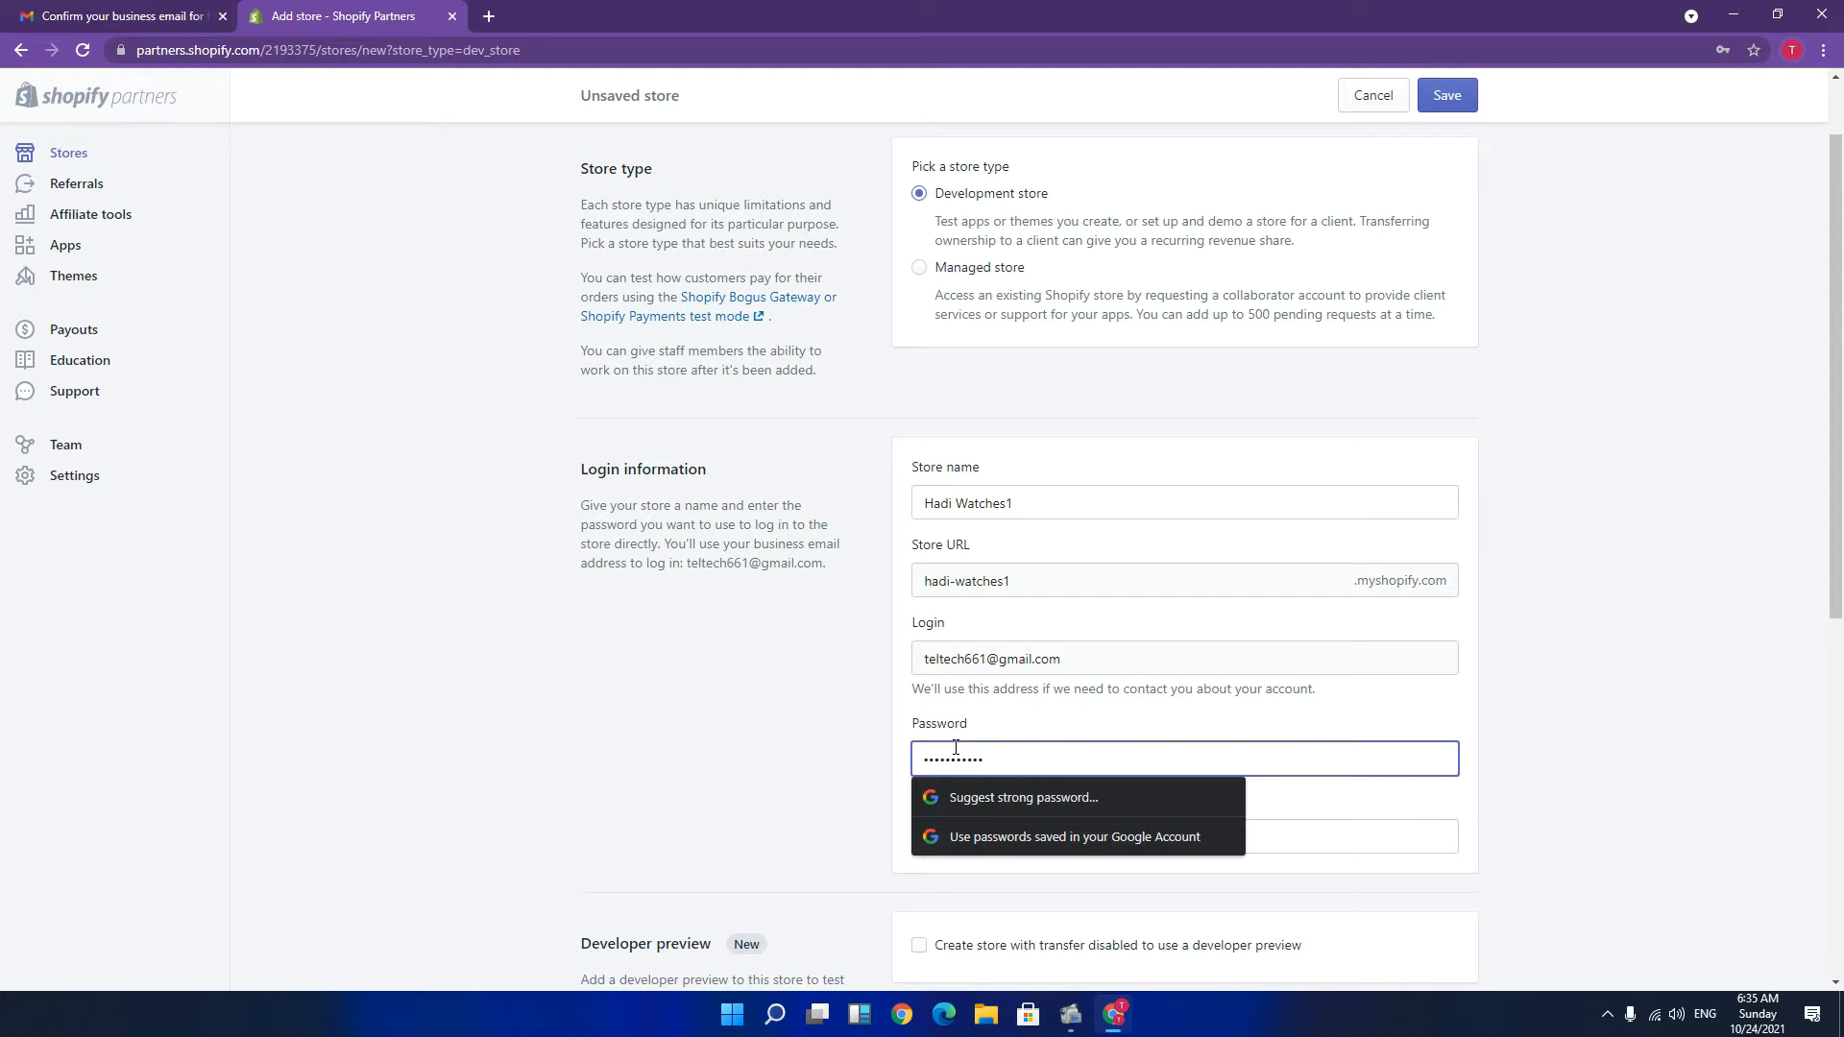
{"action": "scroll", "coordinate": [899, 817], "scroll_direction": "down", "scroll_amount": 3}
{"action": "left_click", "coordinate": [968, 562]}
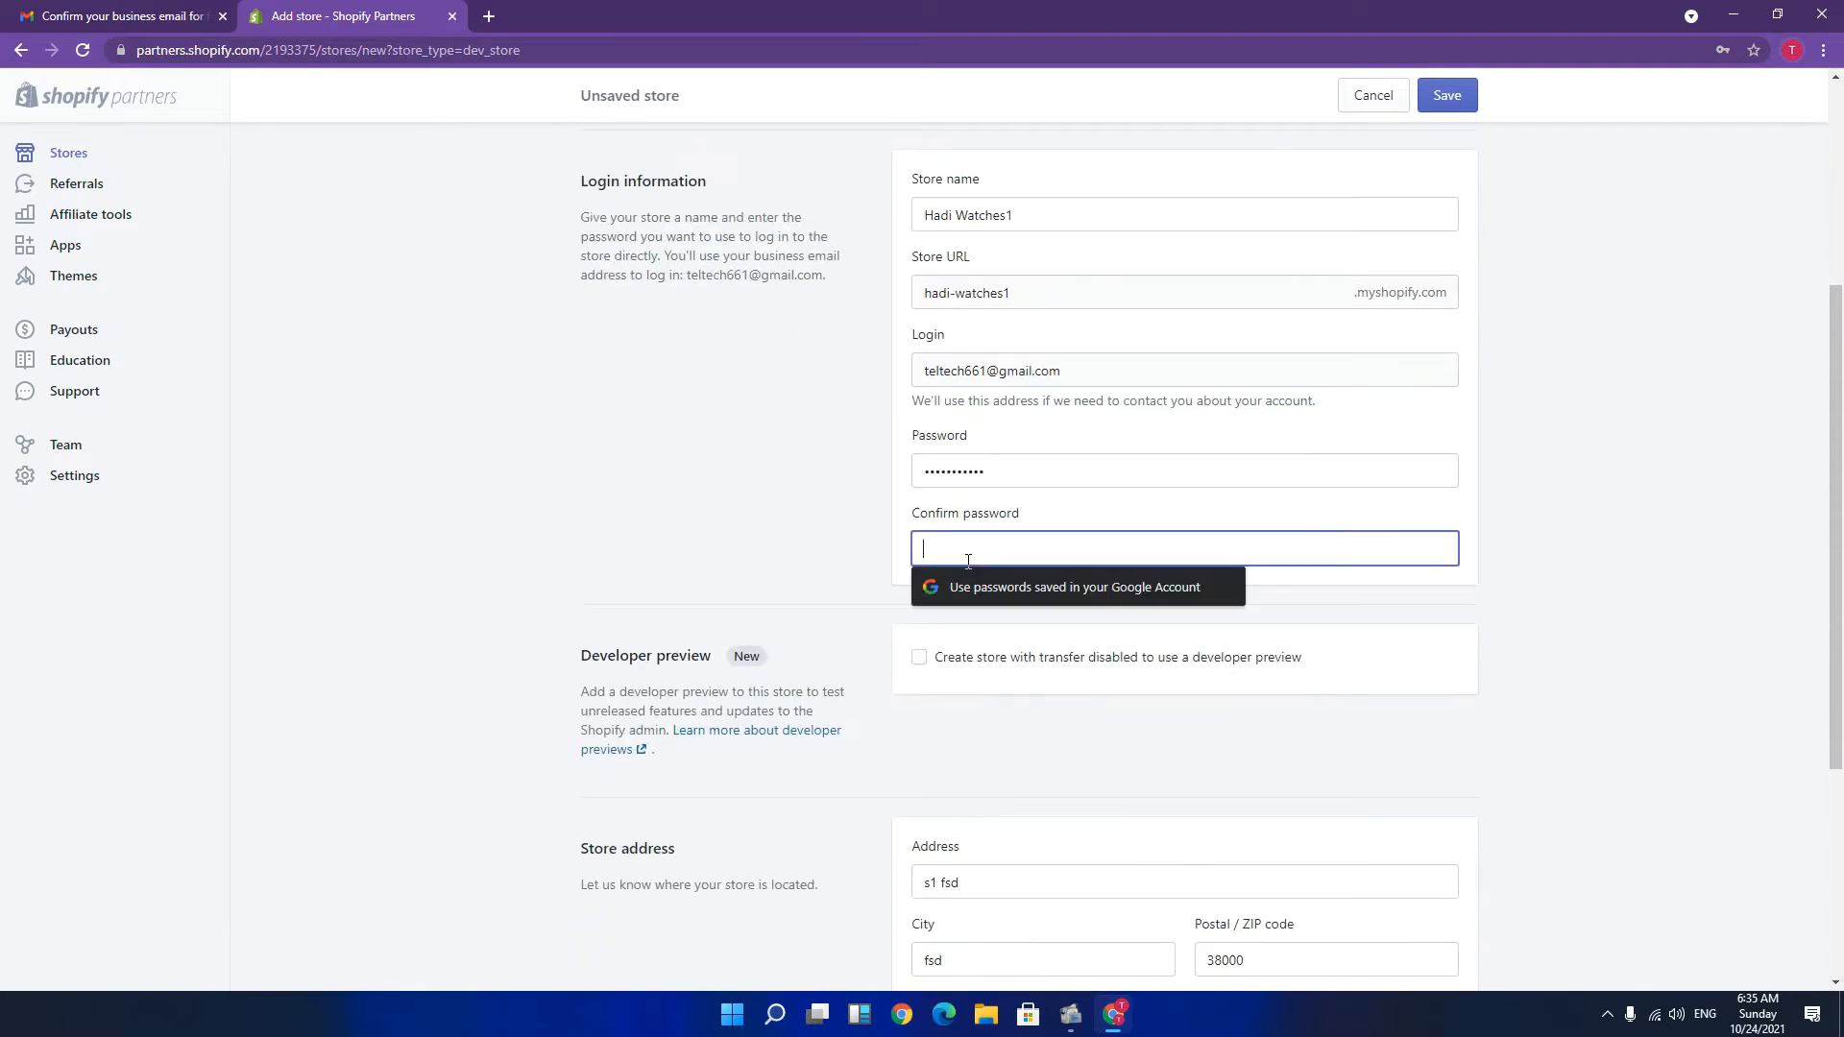
{"action": "type", "text": "•••"}
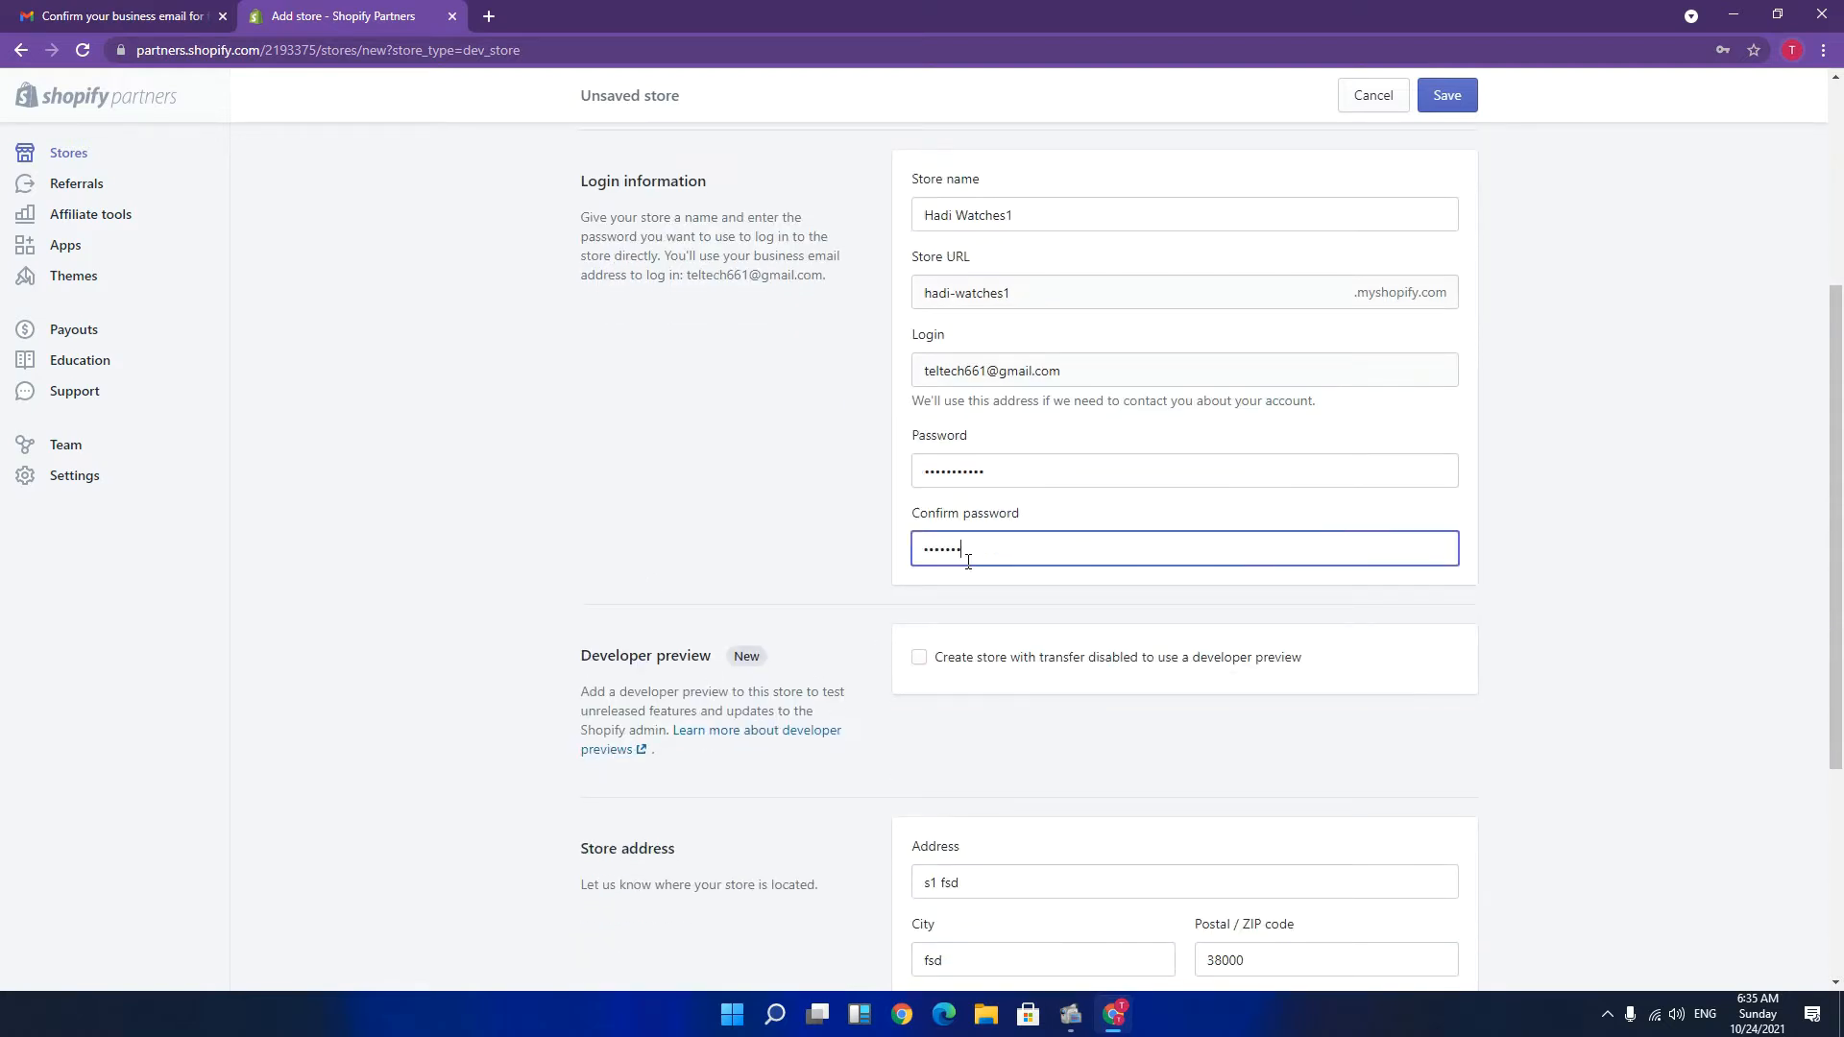
Step: Set the store purpose to 'I'm just playing around' and save the development store
{"action": "scroll", "coordinate": [910, 624], "scroll_direction": "down", "scroll_amount": 1}
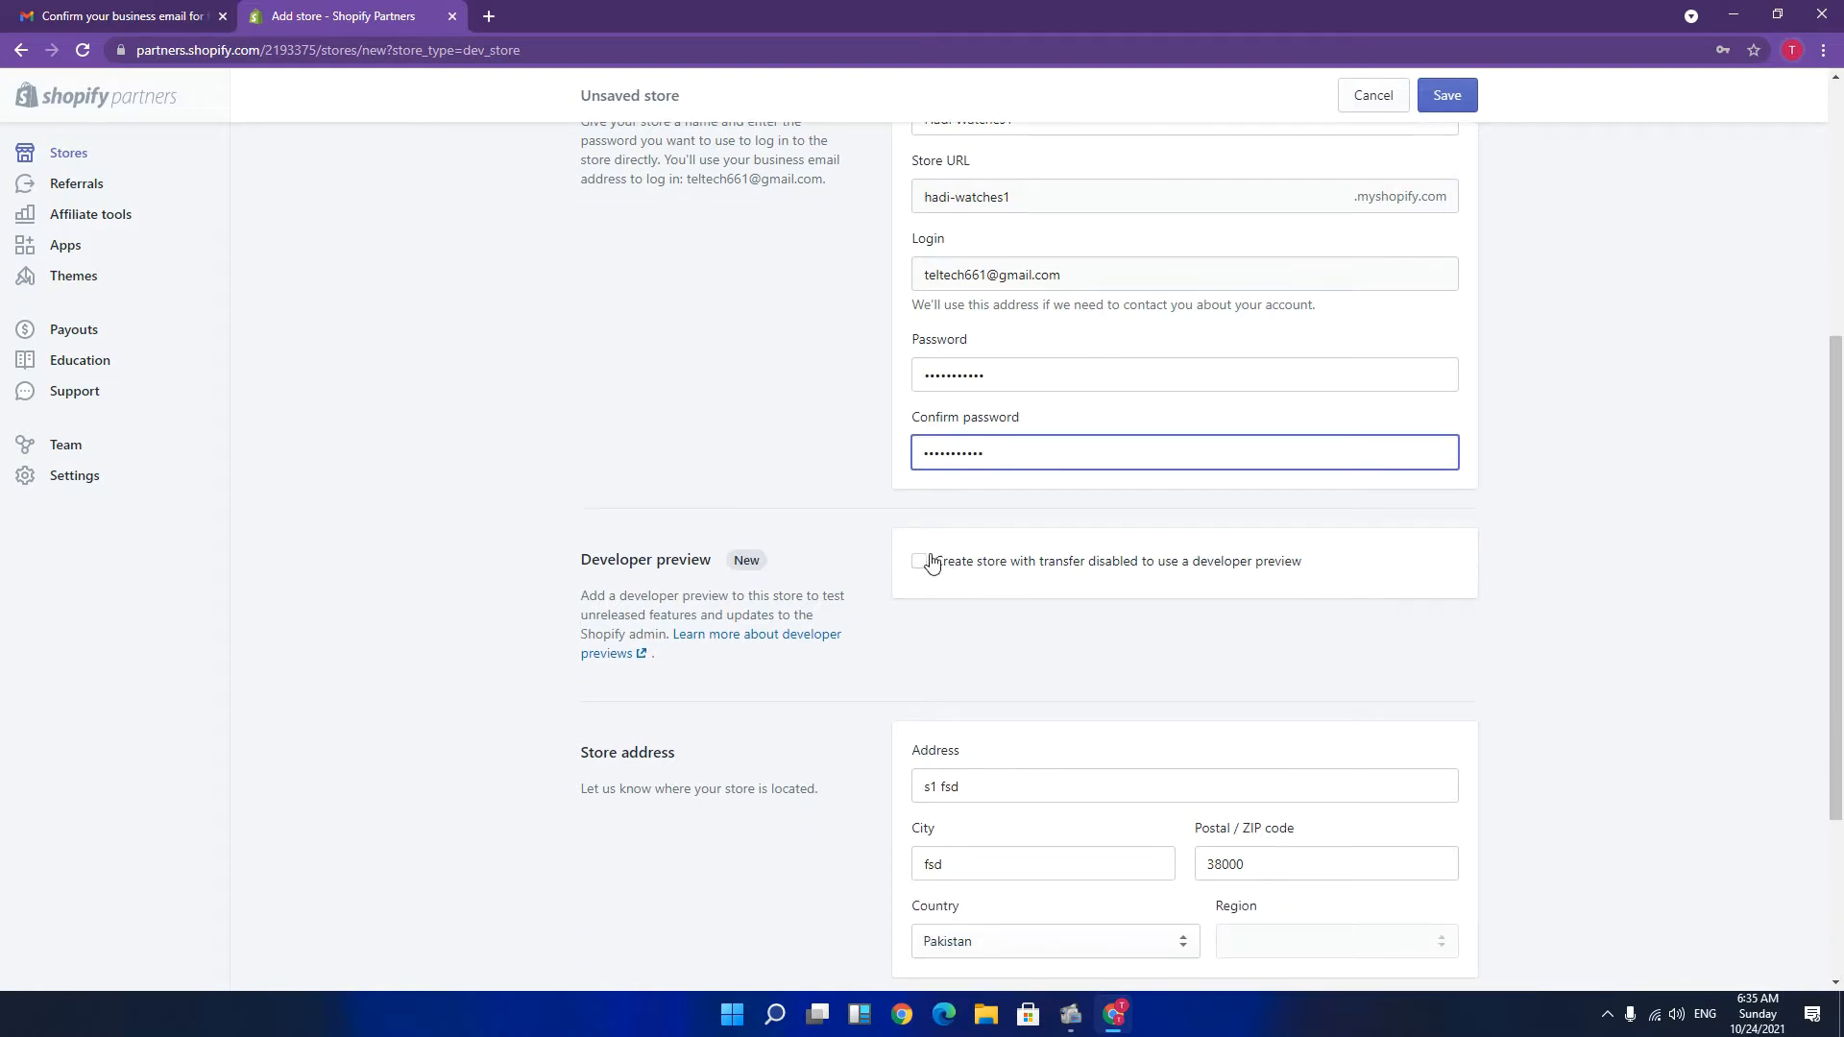
{"action": "scroll", "coordinate": [990, 745], "scroll_direction": "down", "scroll_amount": 1}
{"action": "scroll", "coordinate": [991, 745], "scroll_direction": "down", "scroll_amount": 2}
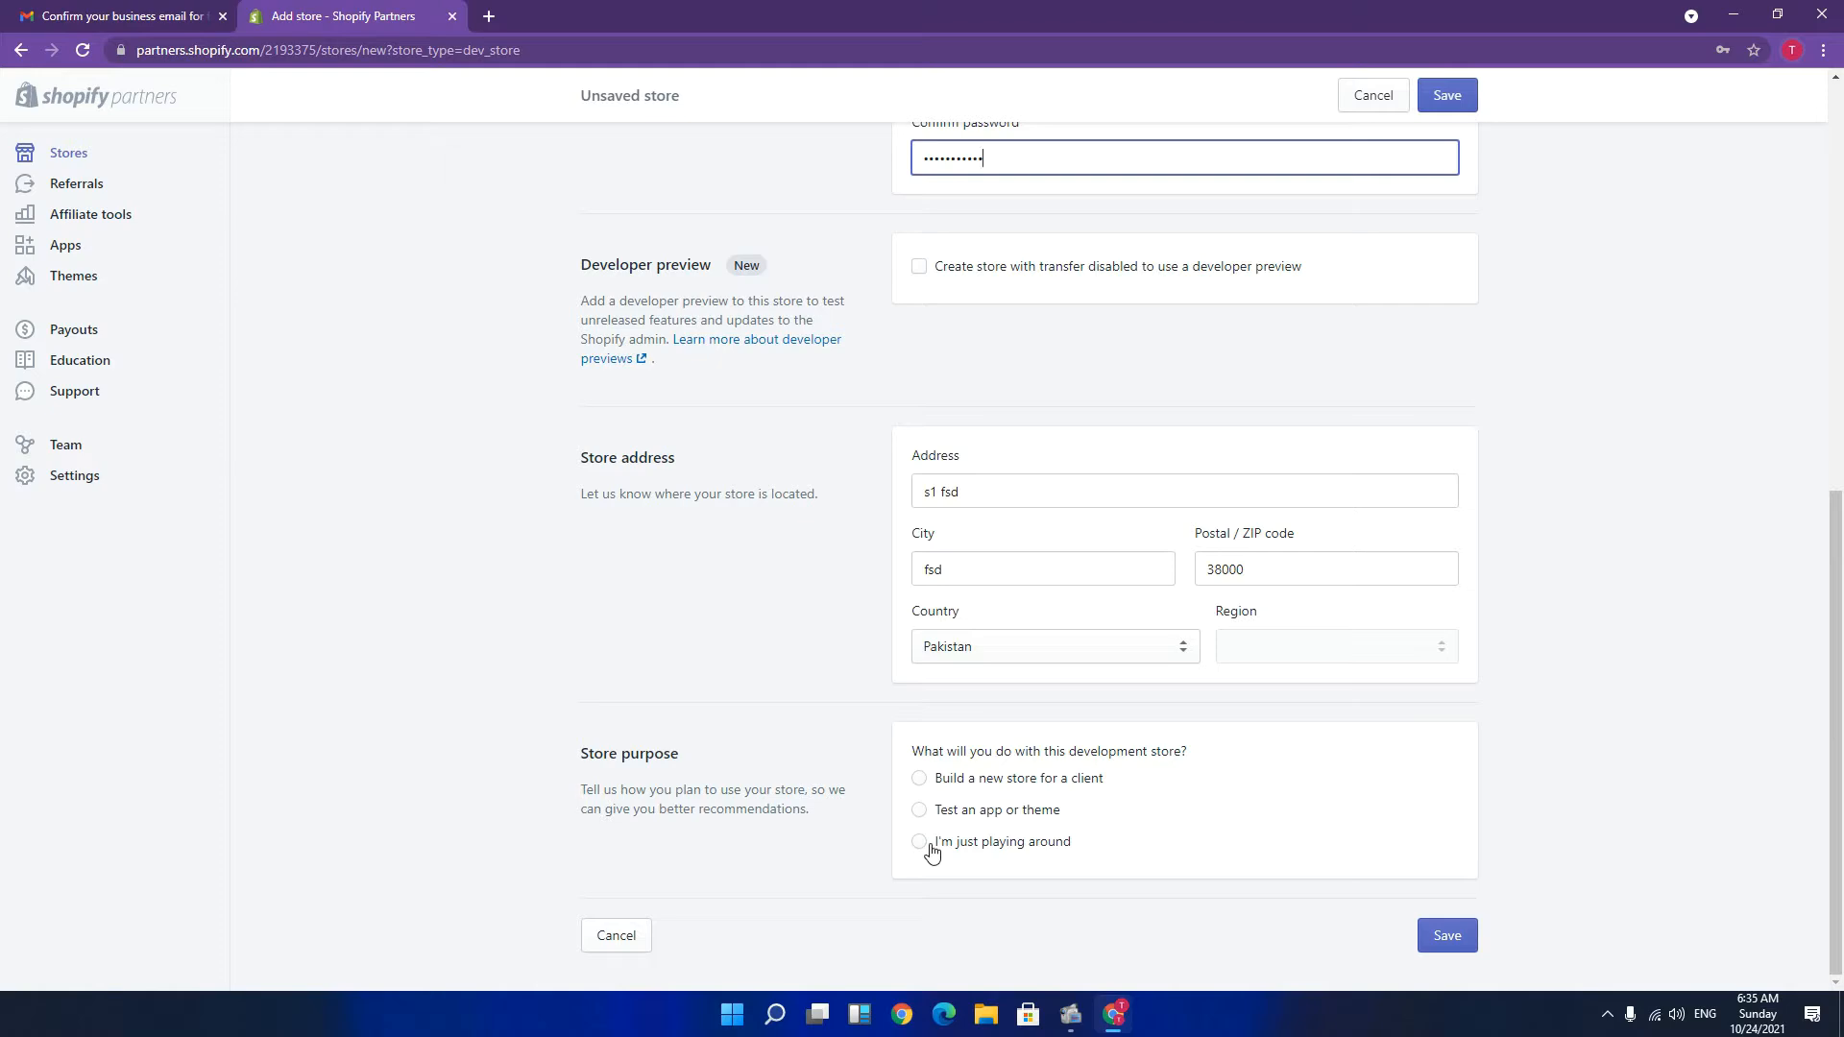
{"action": "left_click", "coordinate": [930, 847]}
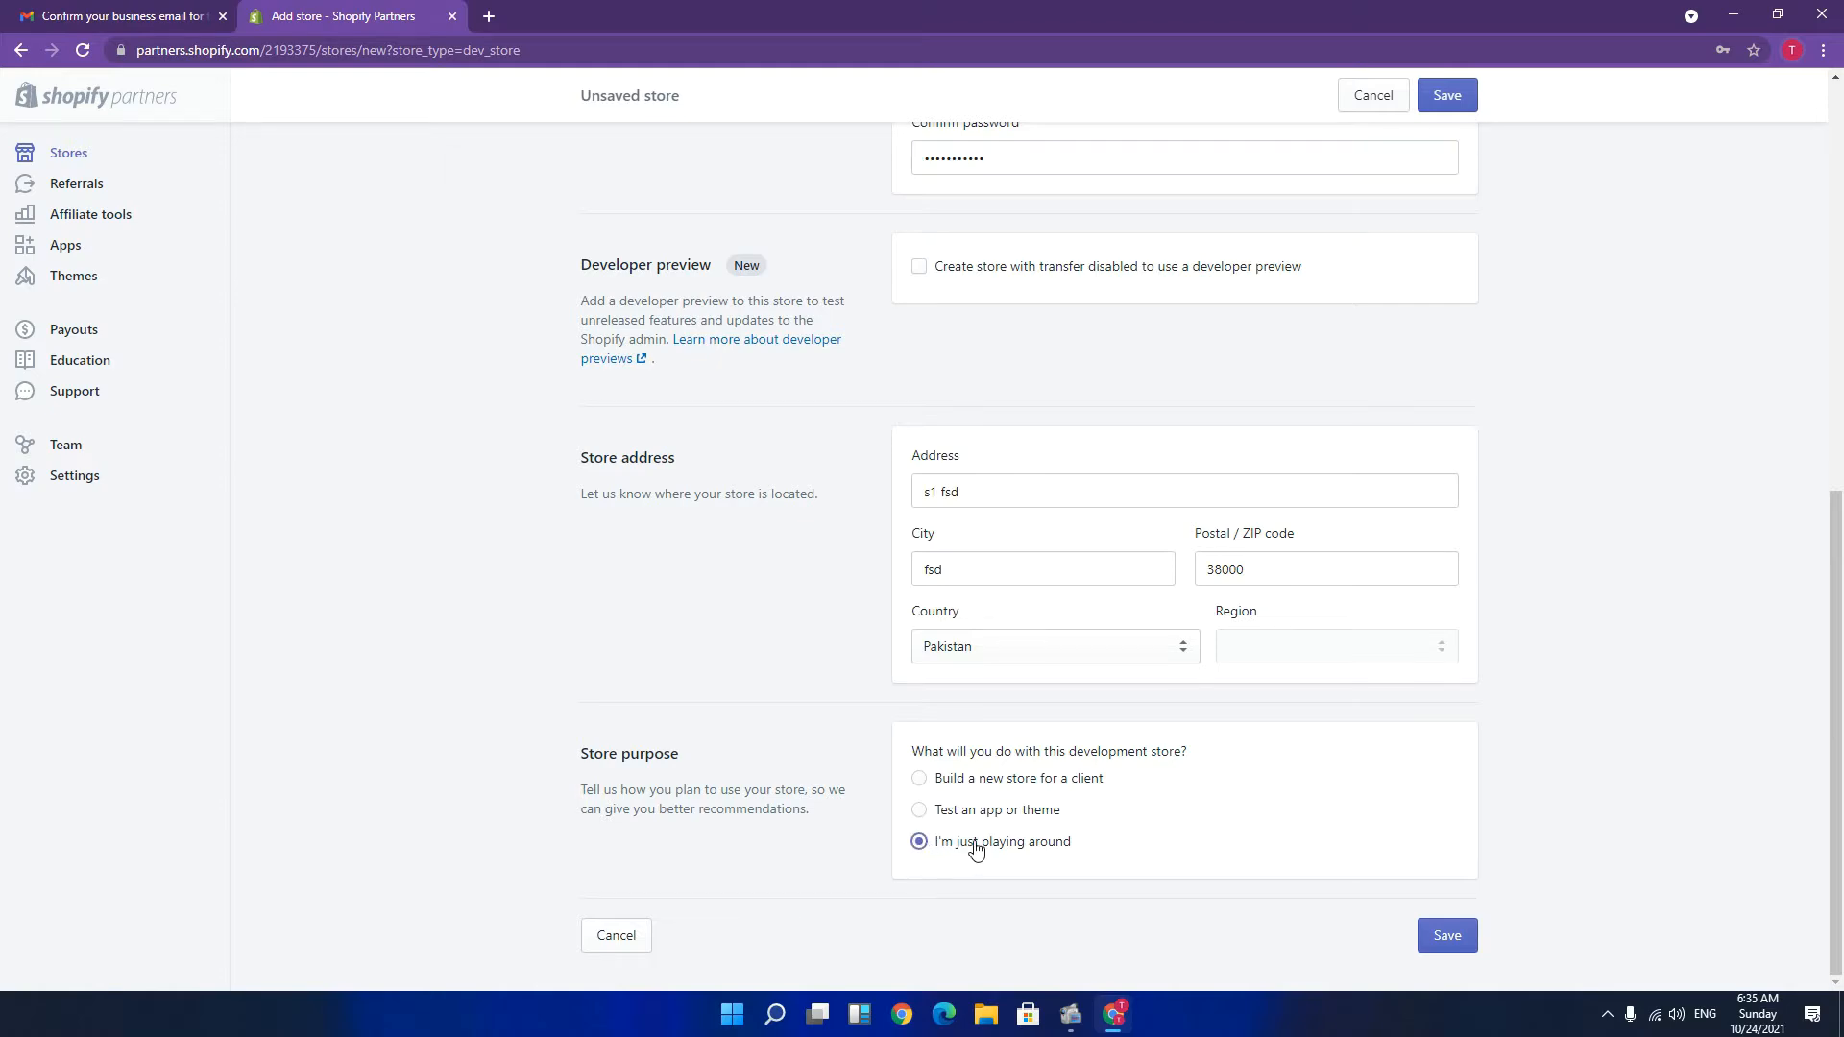
{"action": "left_click", "coordinate": [1447, 935]}
{"action": "scroll", "coordinate": [841, 596], "scroll_direction": "up", "scroll_amount": 8}
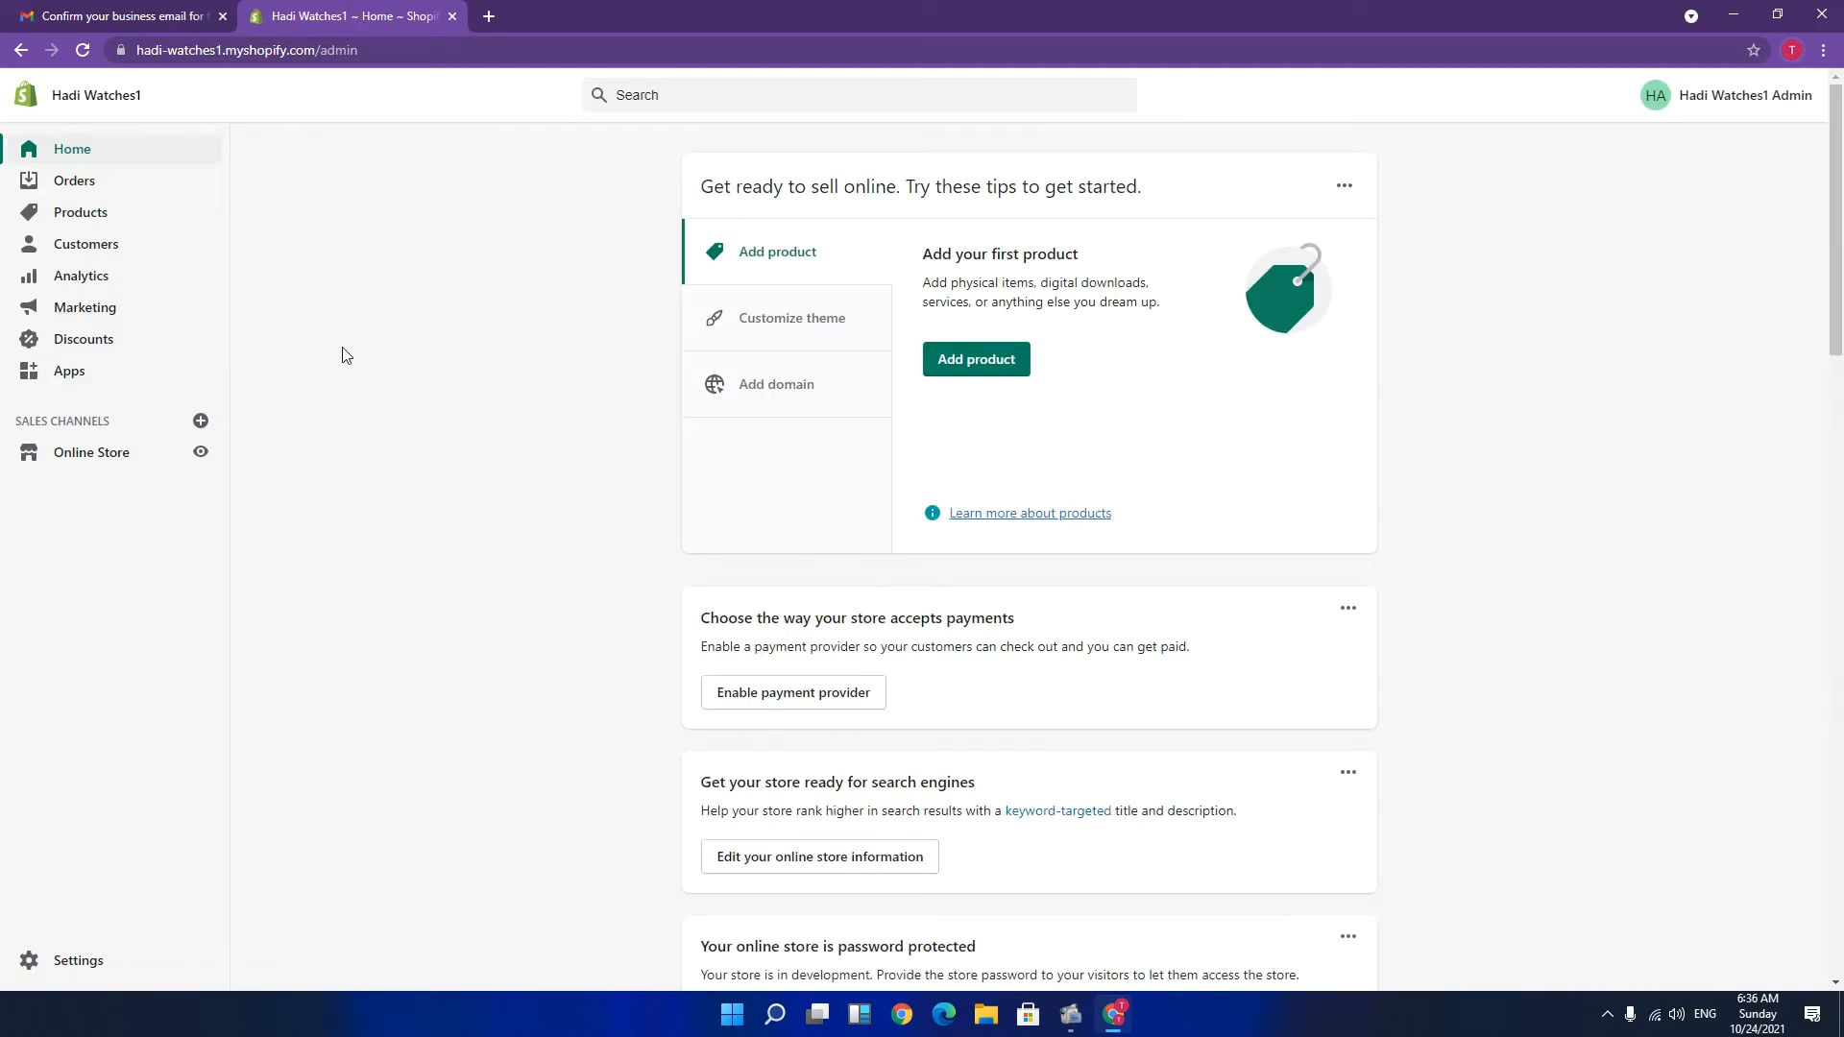
Step: Go to the Apps page from the Hadi Watches1 admin sidebar
{"action": "left_click", "coordinate": [75, 381]}
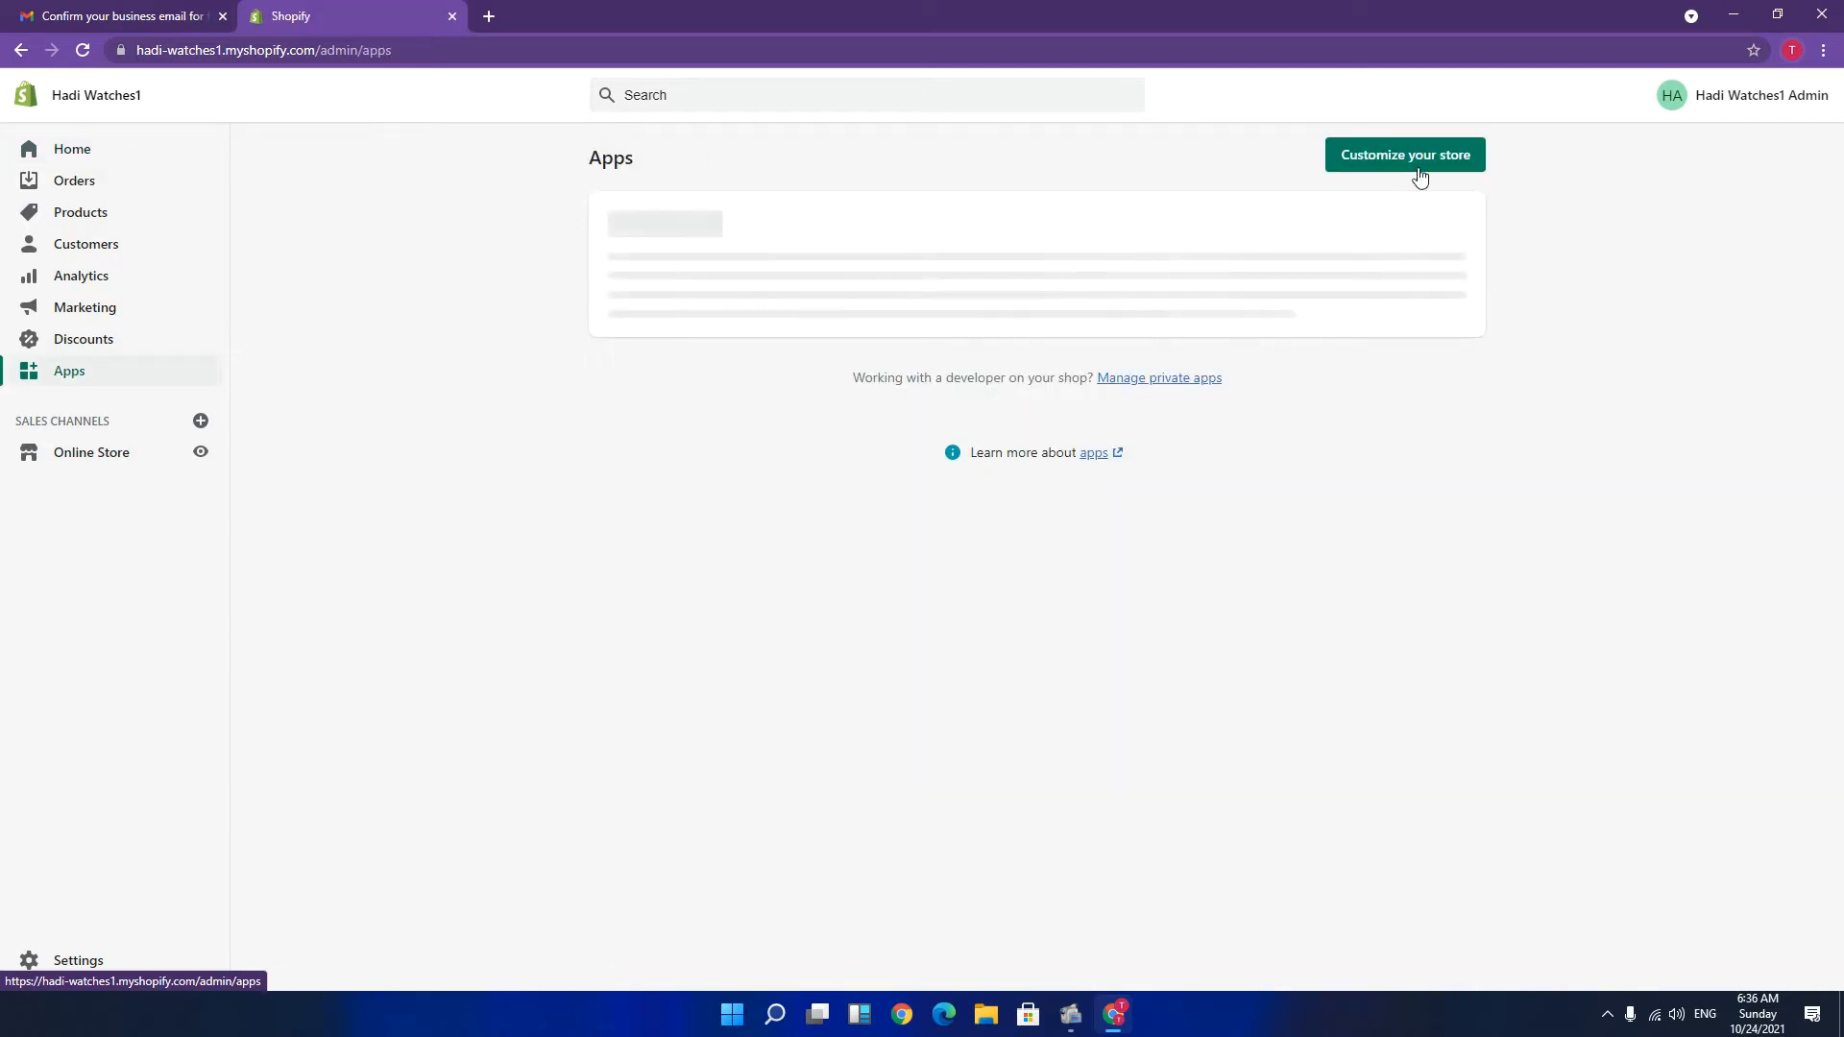
Step: Open the Shopify App Store and continue with the existing Shopify account
{"action": "left_click", "coordinate": [1419, 155]}
{"action": "left_click", "coordinate": [288, 9]}
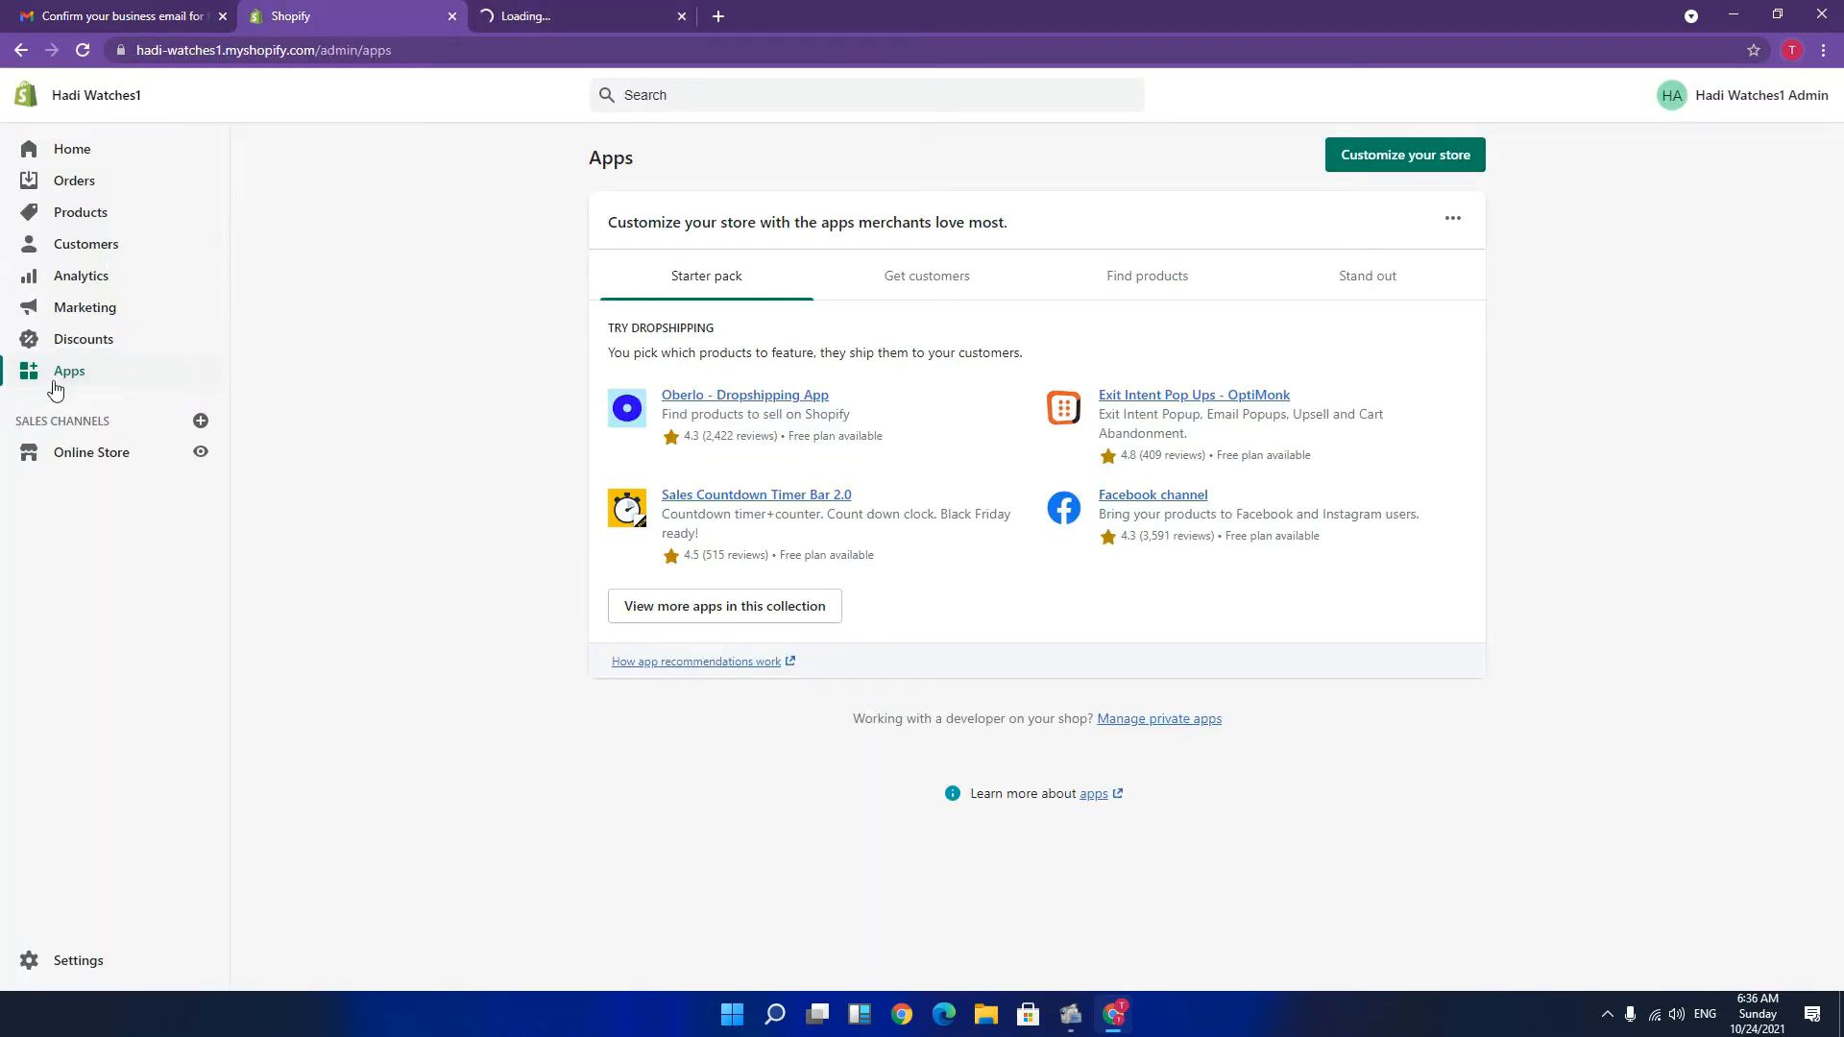
{"action": "left_click", "coordinate": [1405, 154]}
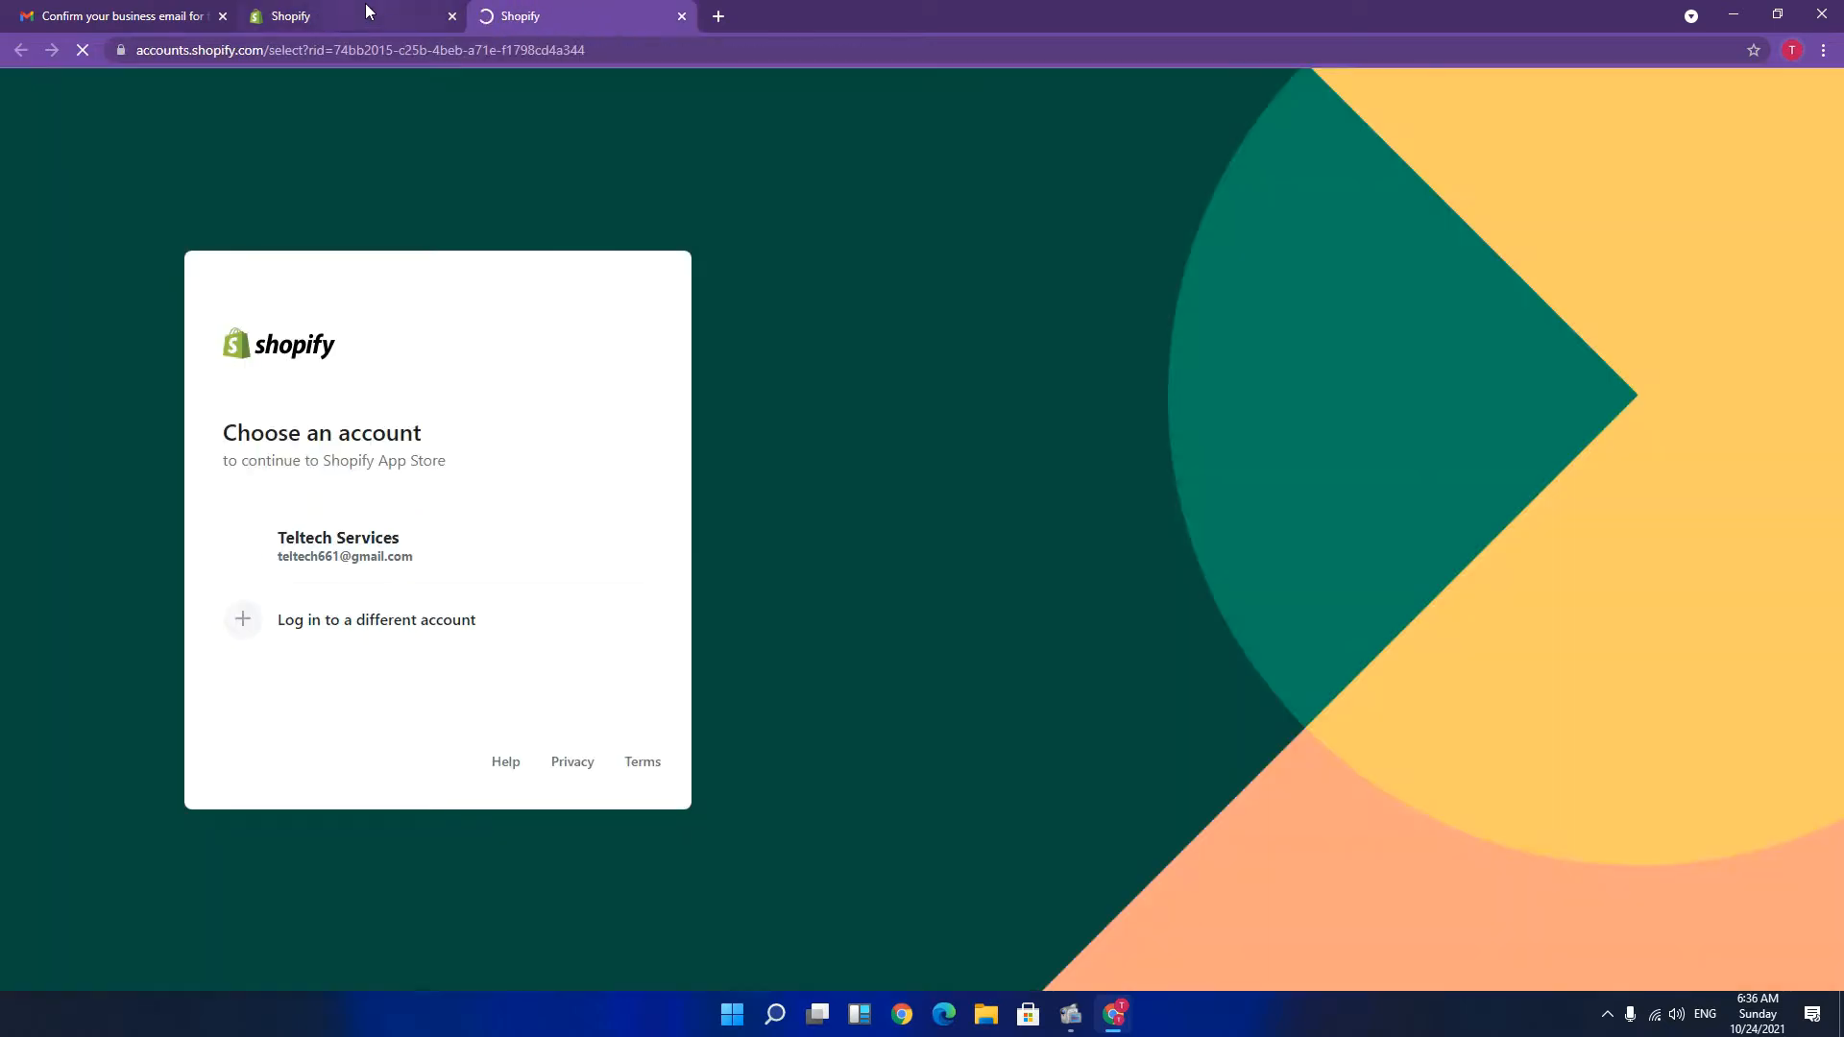
{"action": "left_click", "coordinate": [384, 540]}
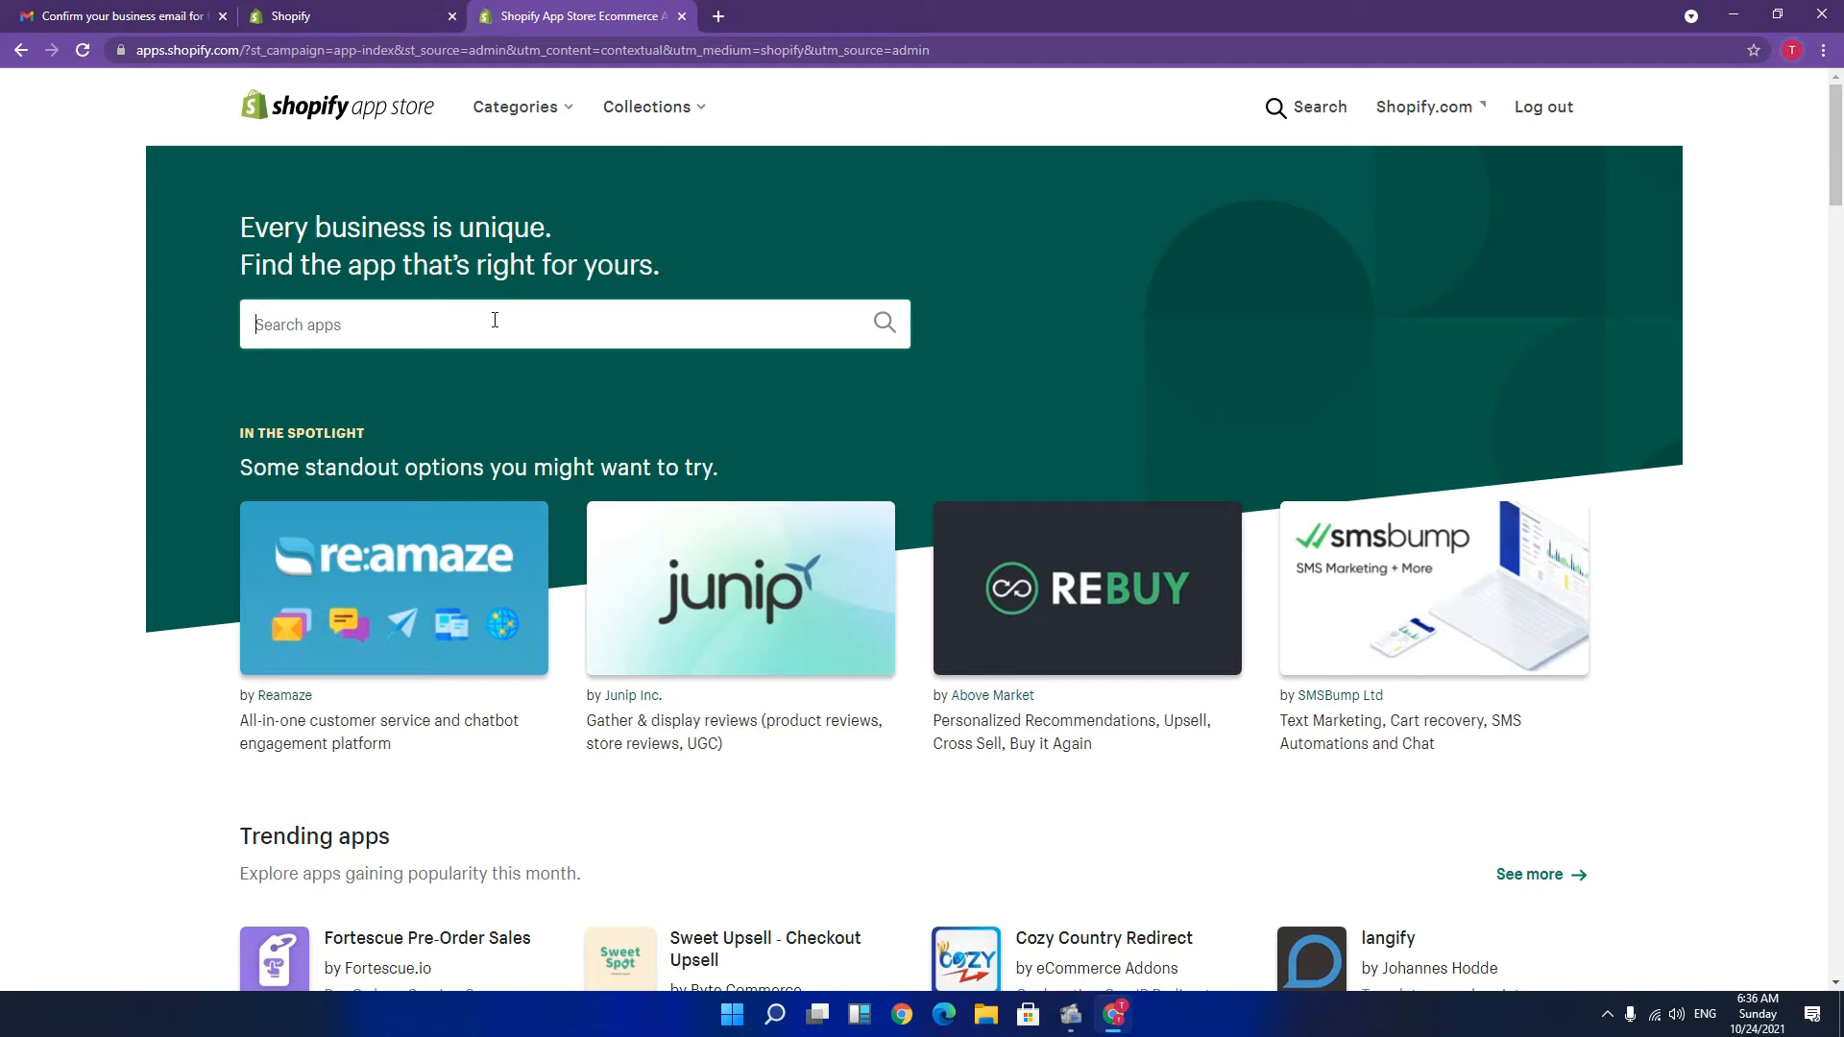
Step: Search the App Store for 'oberlo' and open the Oberlo - Dropshipping App listing
{"action": "type", "text": "oberlo"}
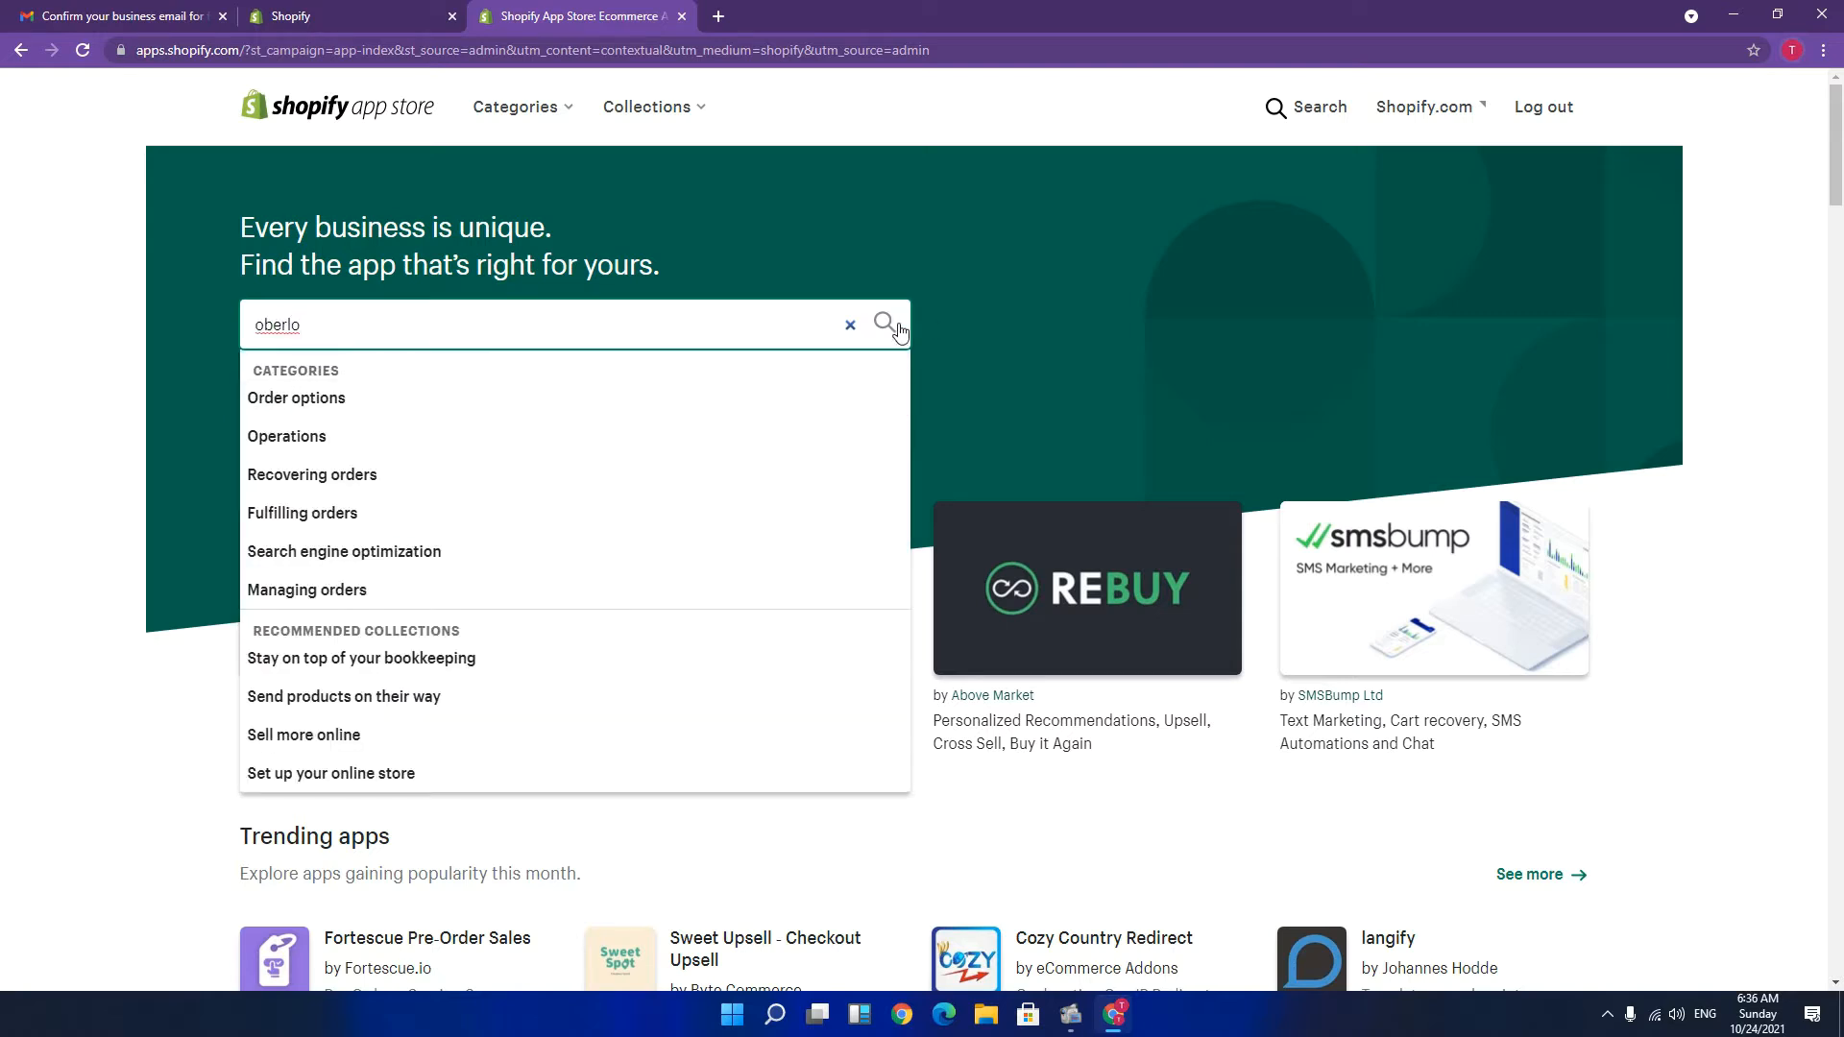
{"action": "left_click", "coordinate": [884, 324]}
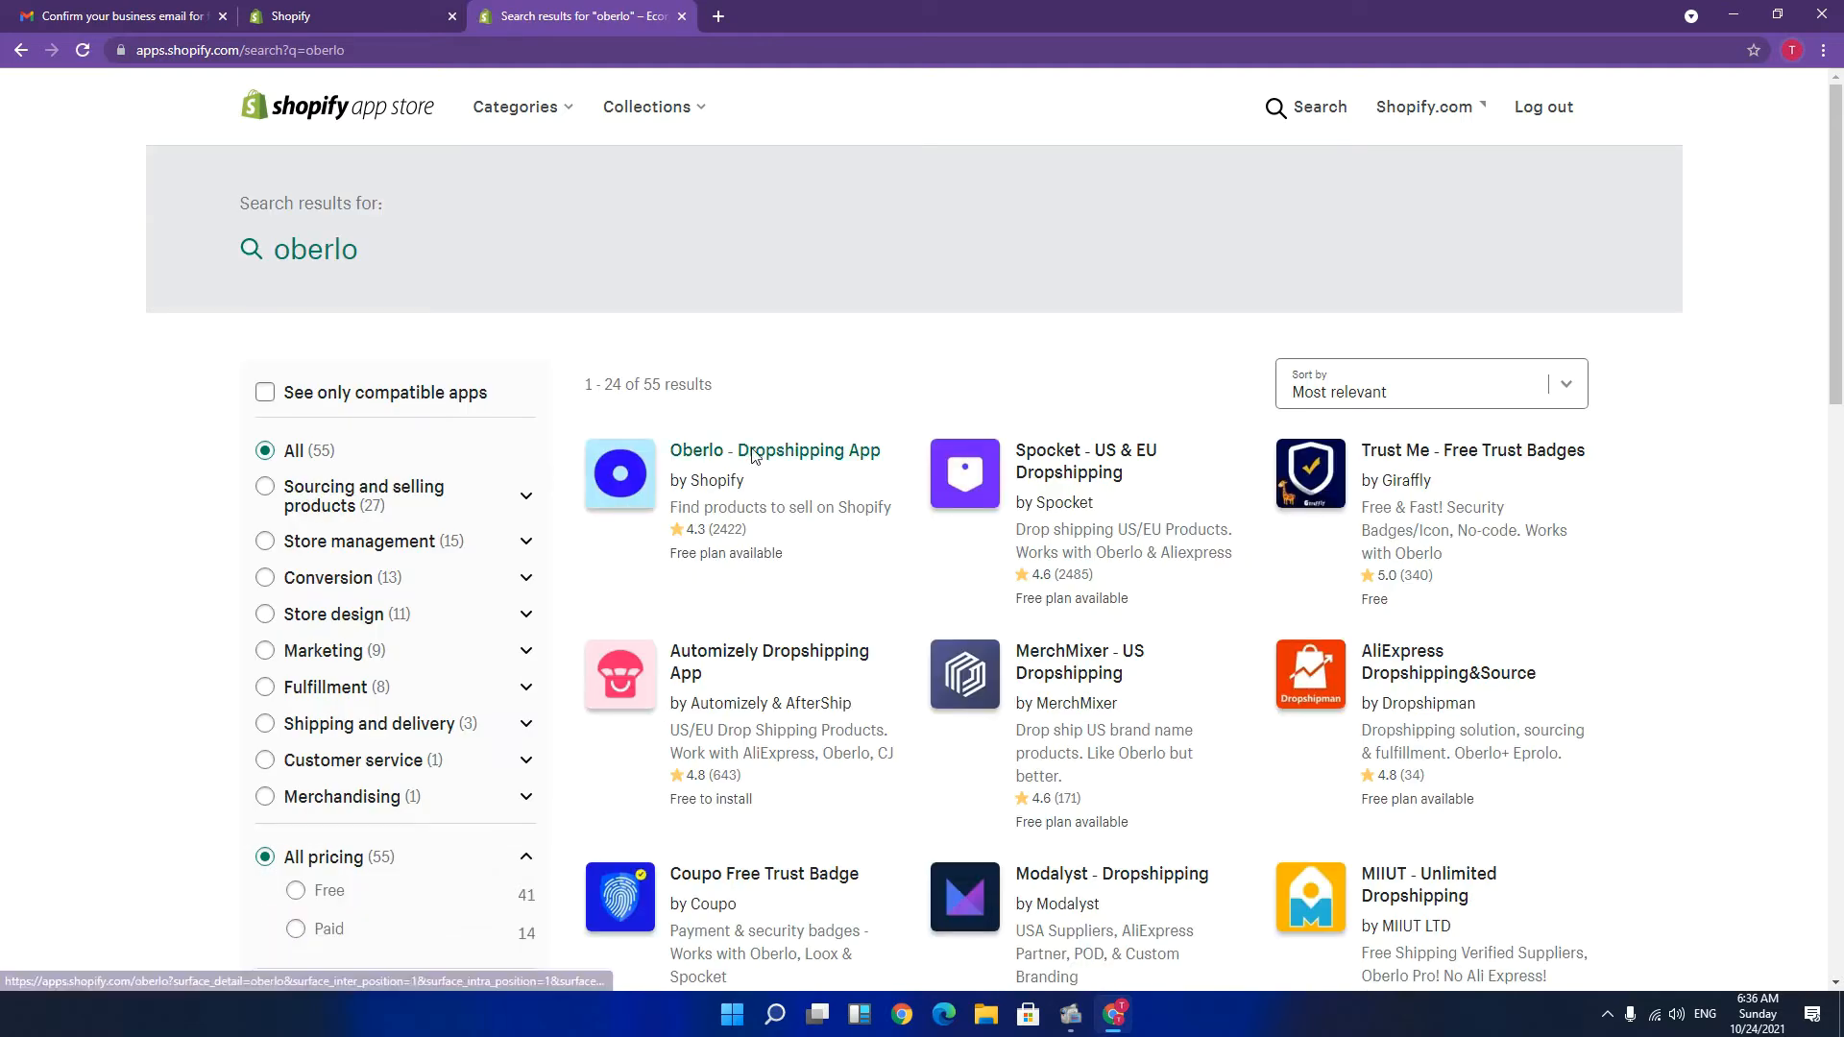
{"action": "left_click", "coordinate": [754, 455]}
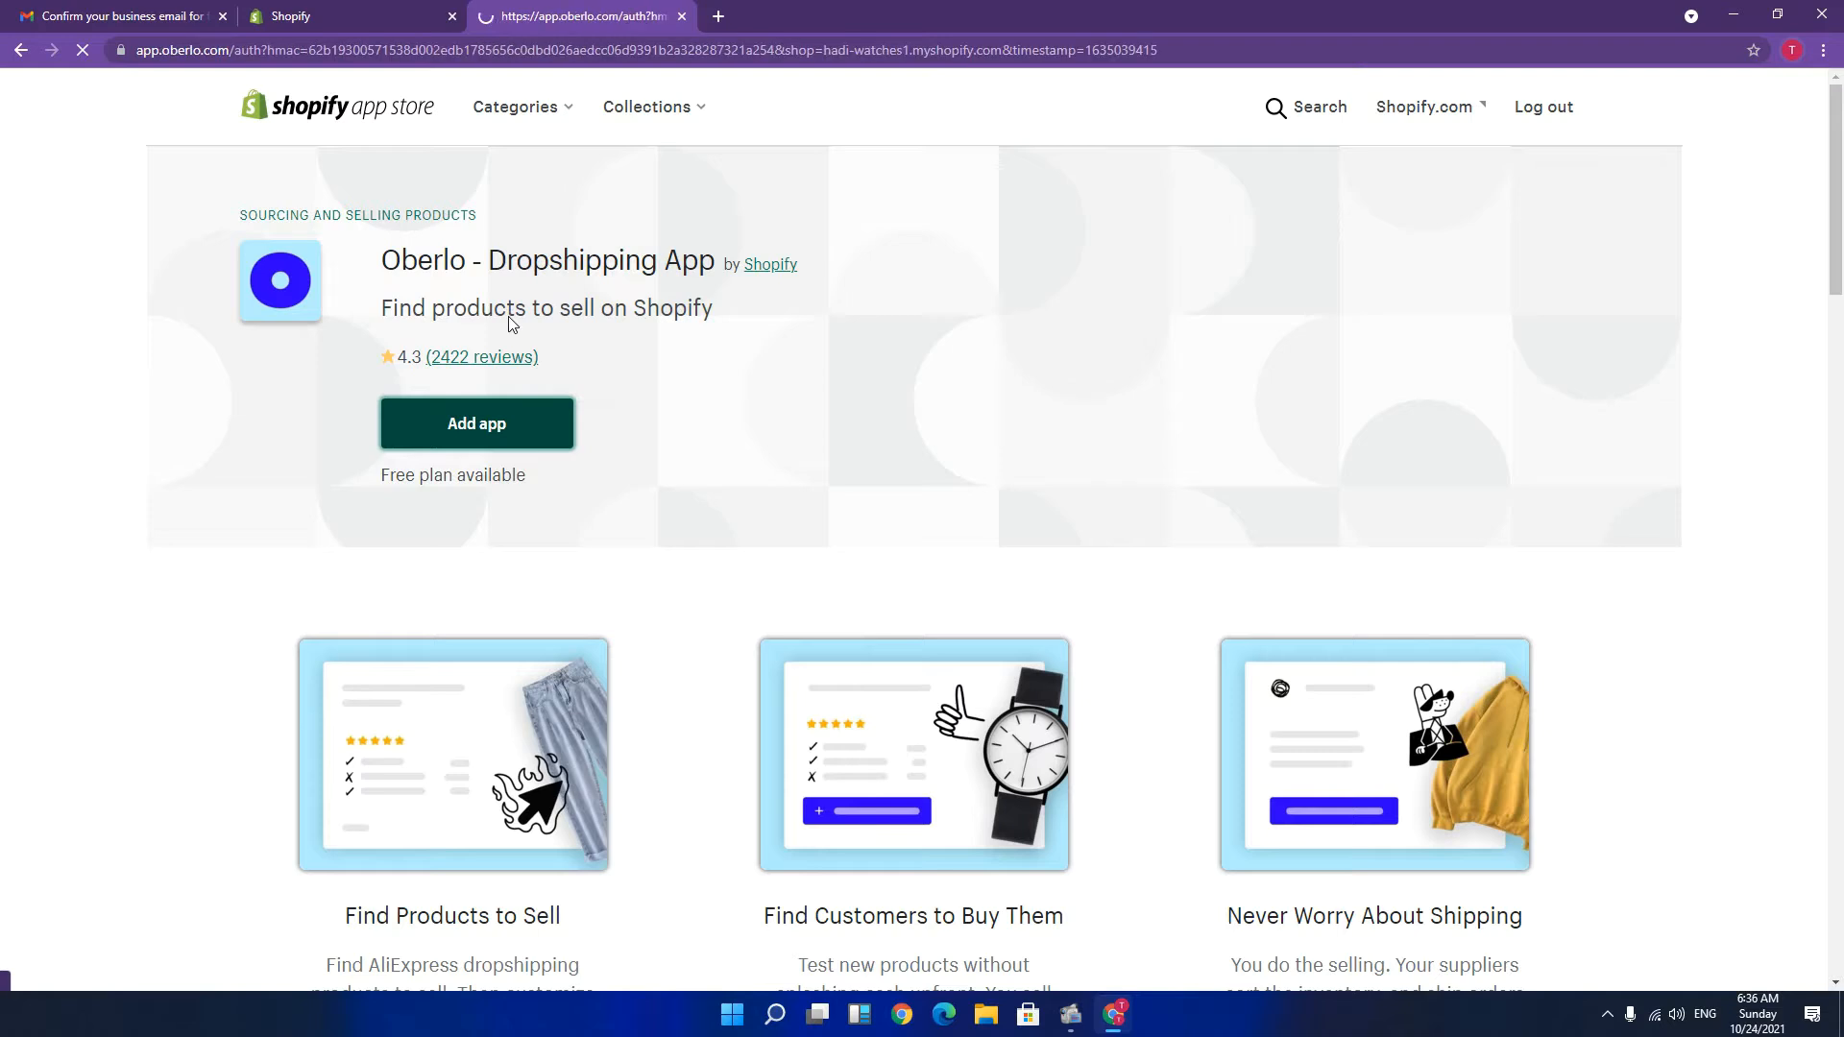
Step: Approve installing Oberlo on Hadi Watches1 and choose to create a new Oberlo account
{"action": "left_click", "coordinate": [344, 9]}
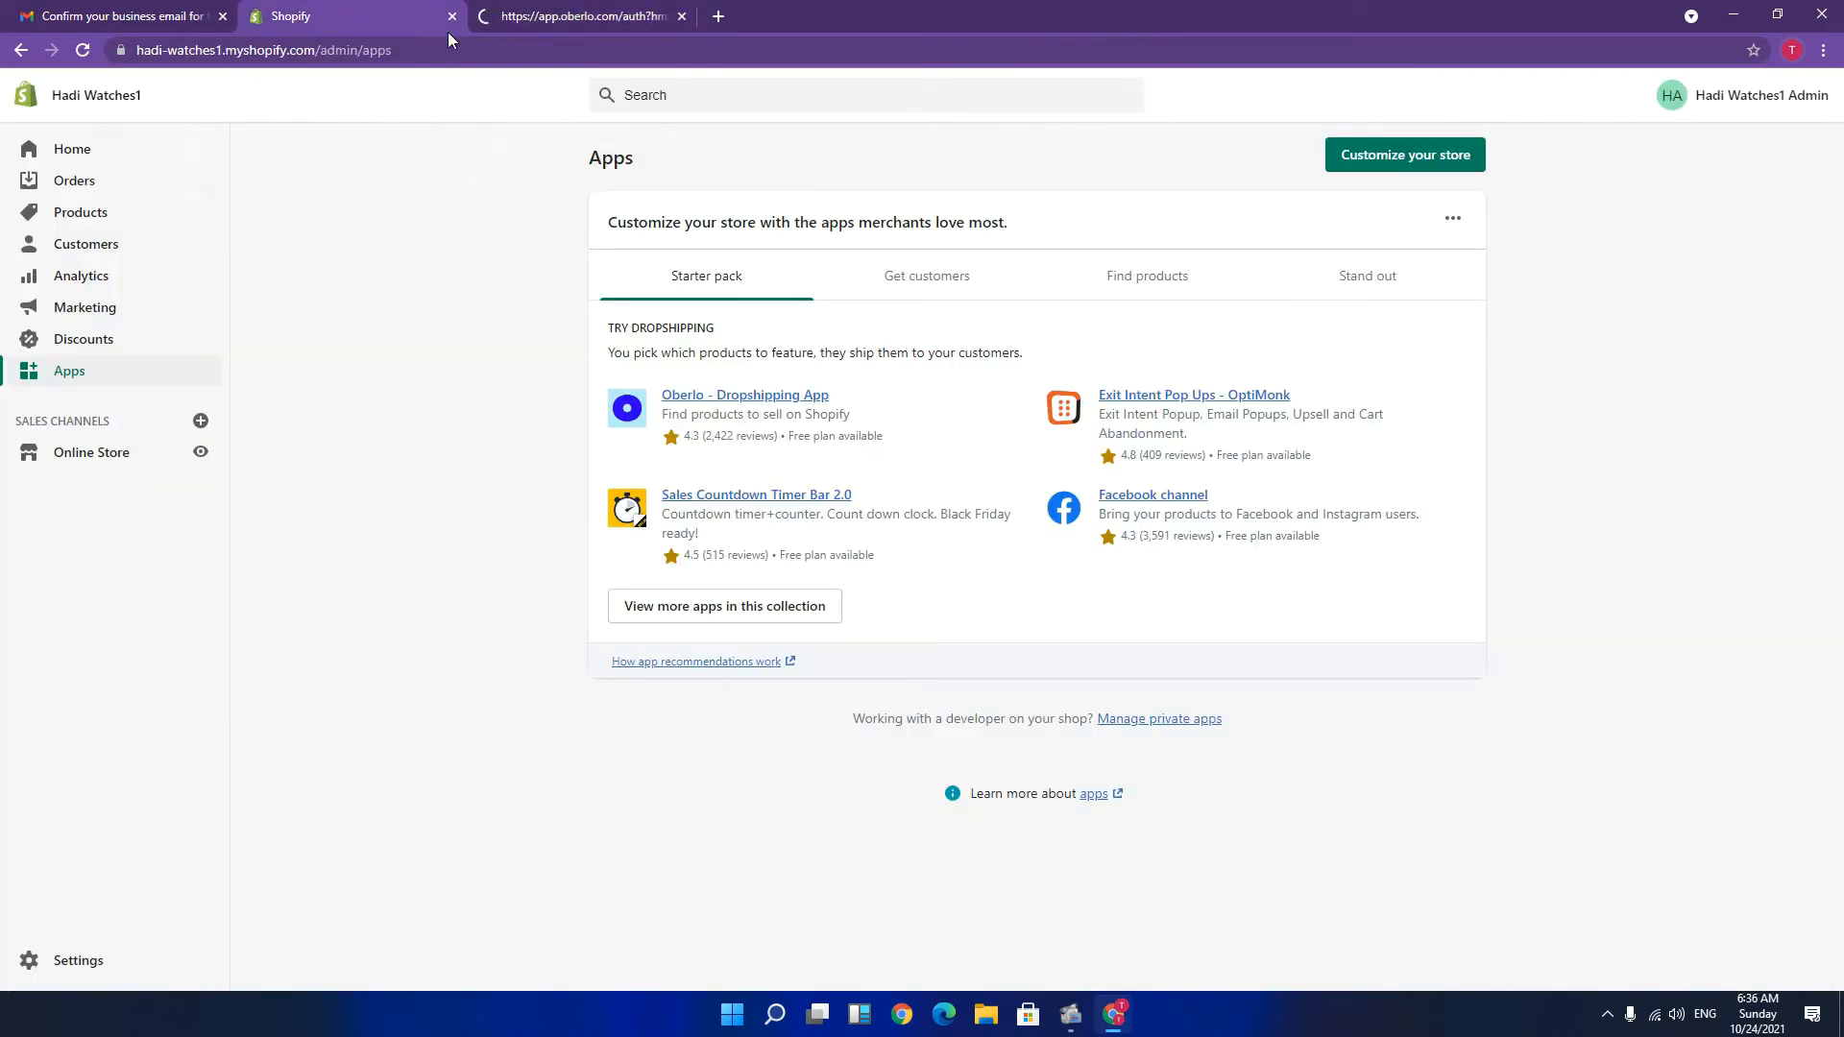
{"action": "left_click", "coordinate": [518, 14]}
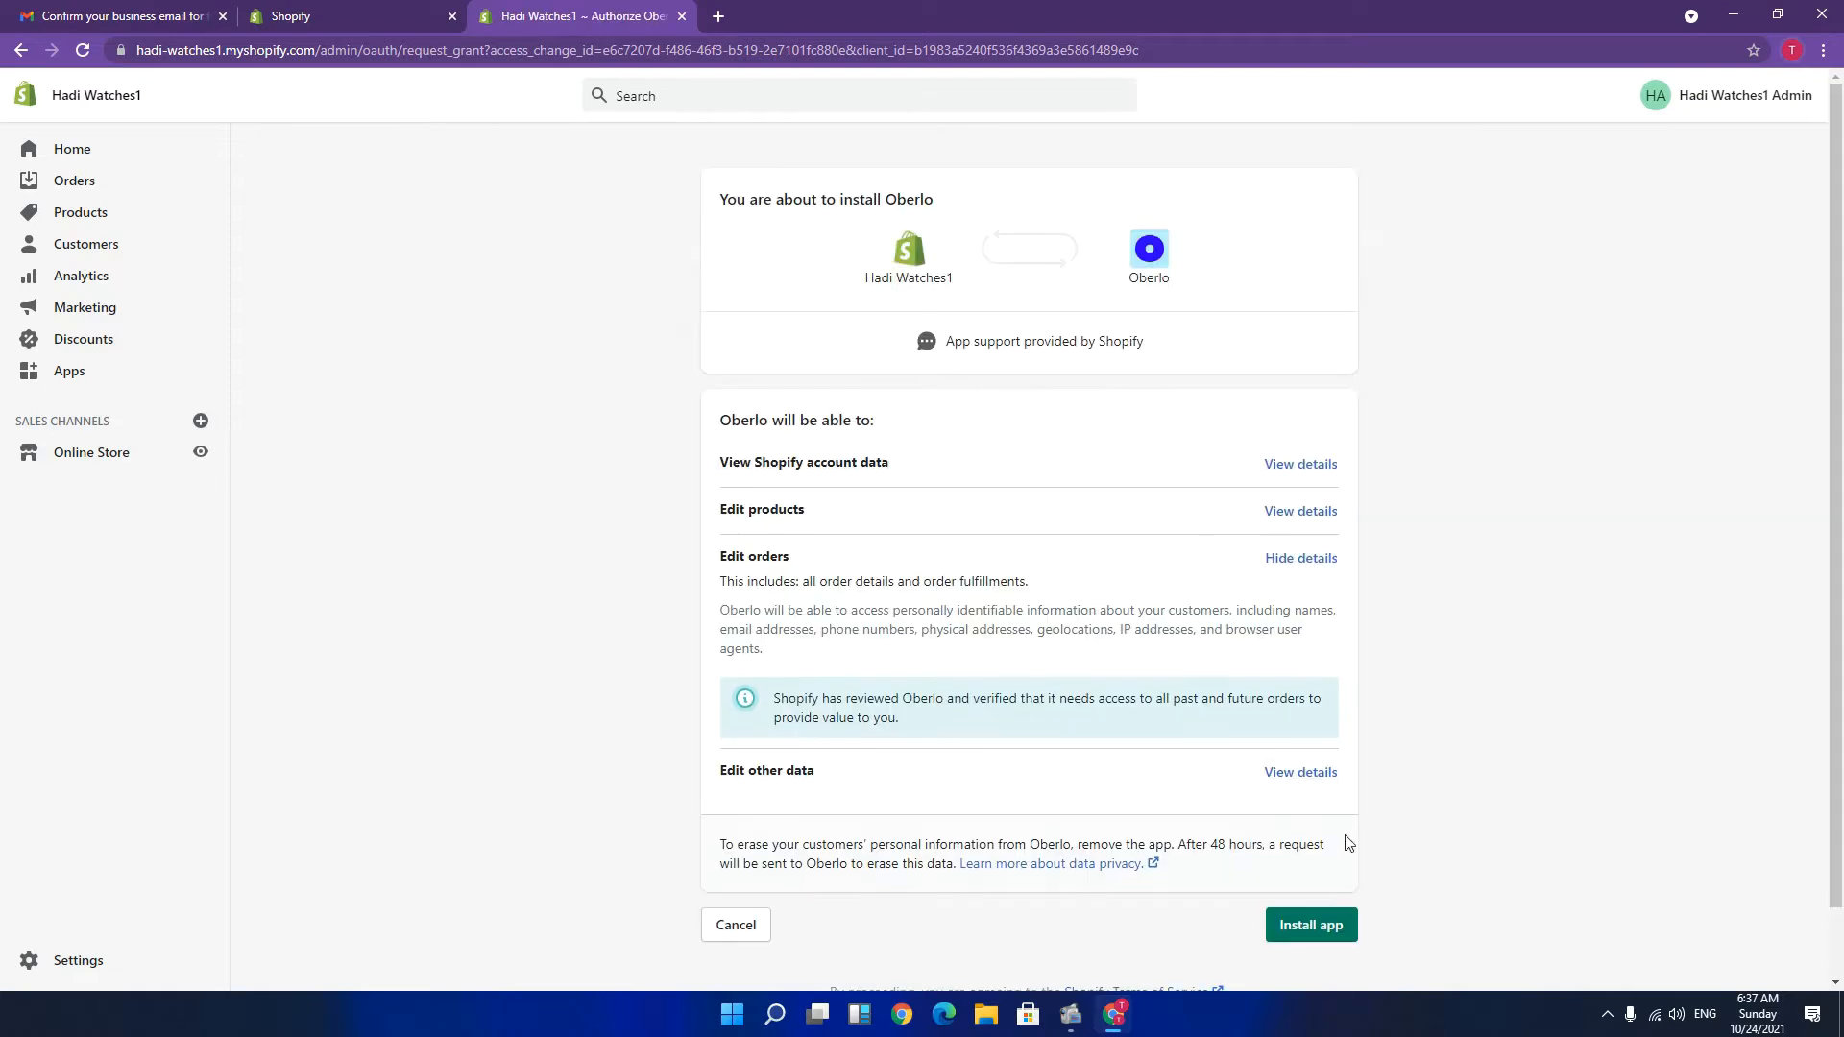
{"action": "left_click", "coordinate": [1312, 928]}
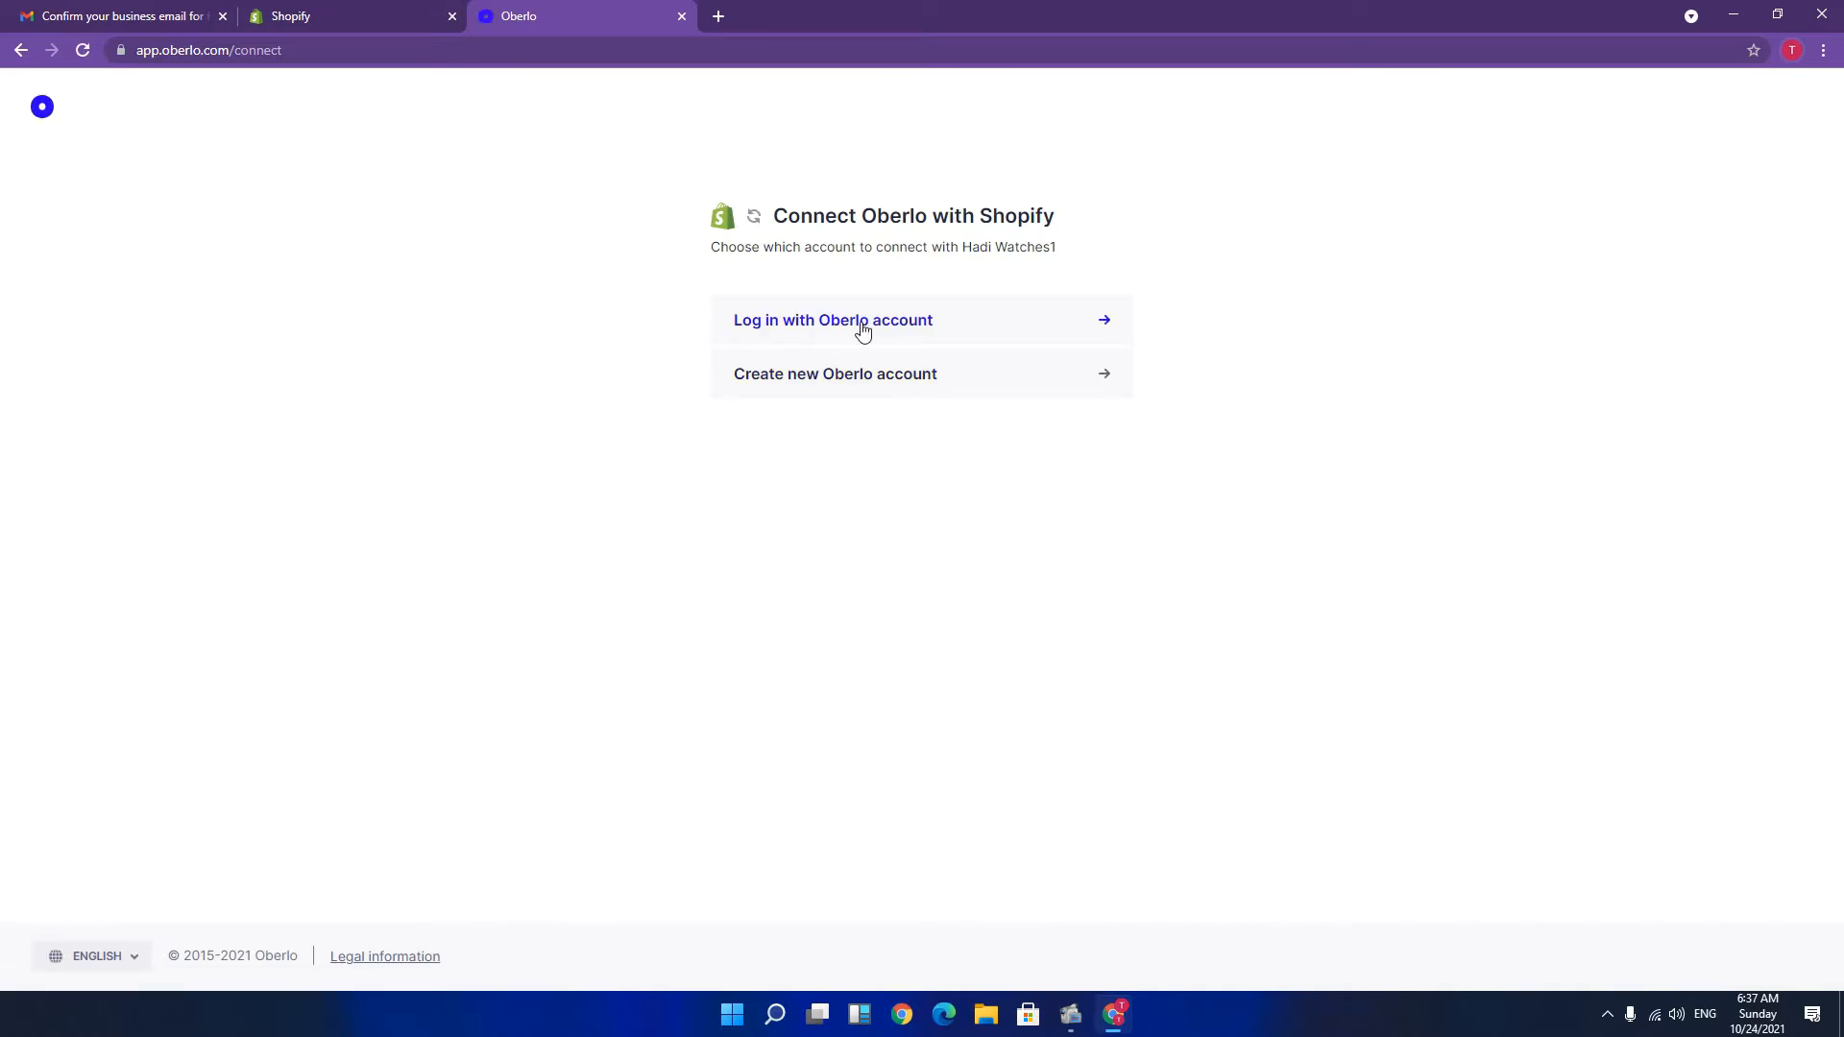
{"action": "left_click", "coordinate": [861, 389]}
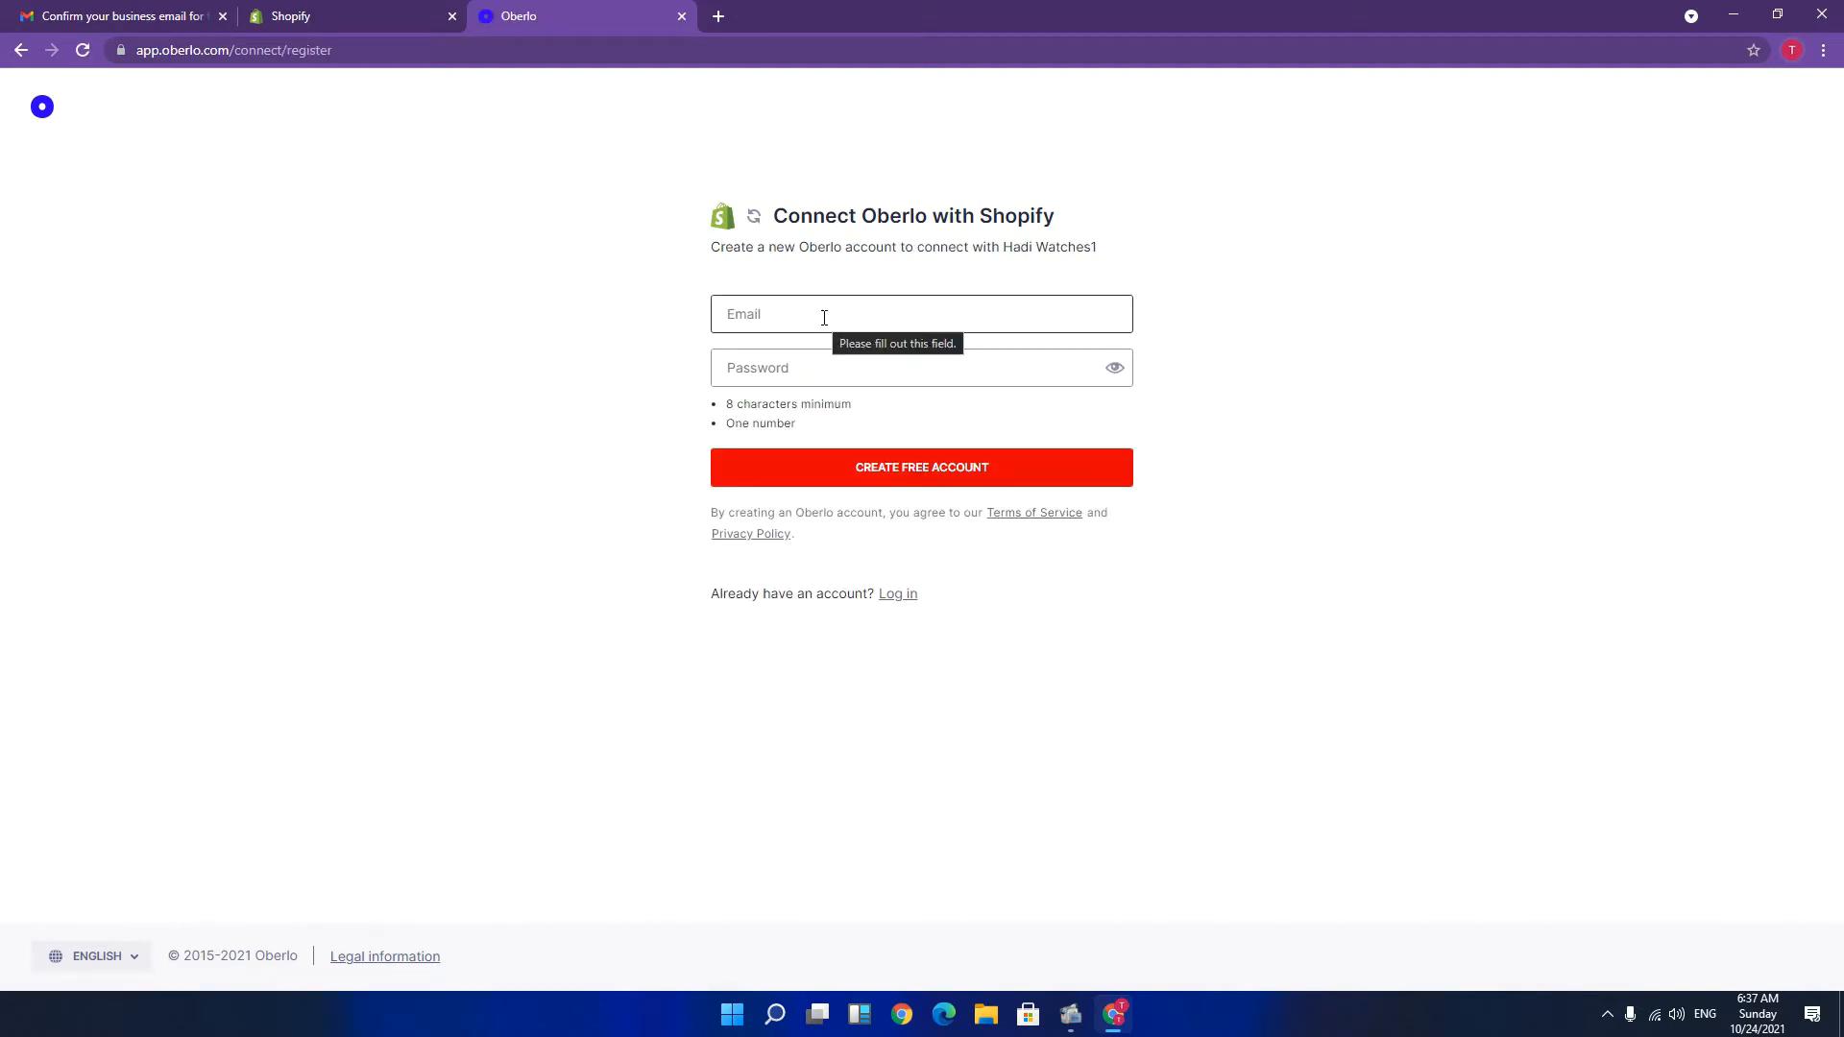
Step: Copy the Google account's e-mail address from the Gmail tab
{"action": "left_click", "coordinate": [340, 10]}
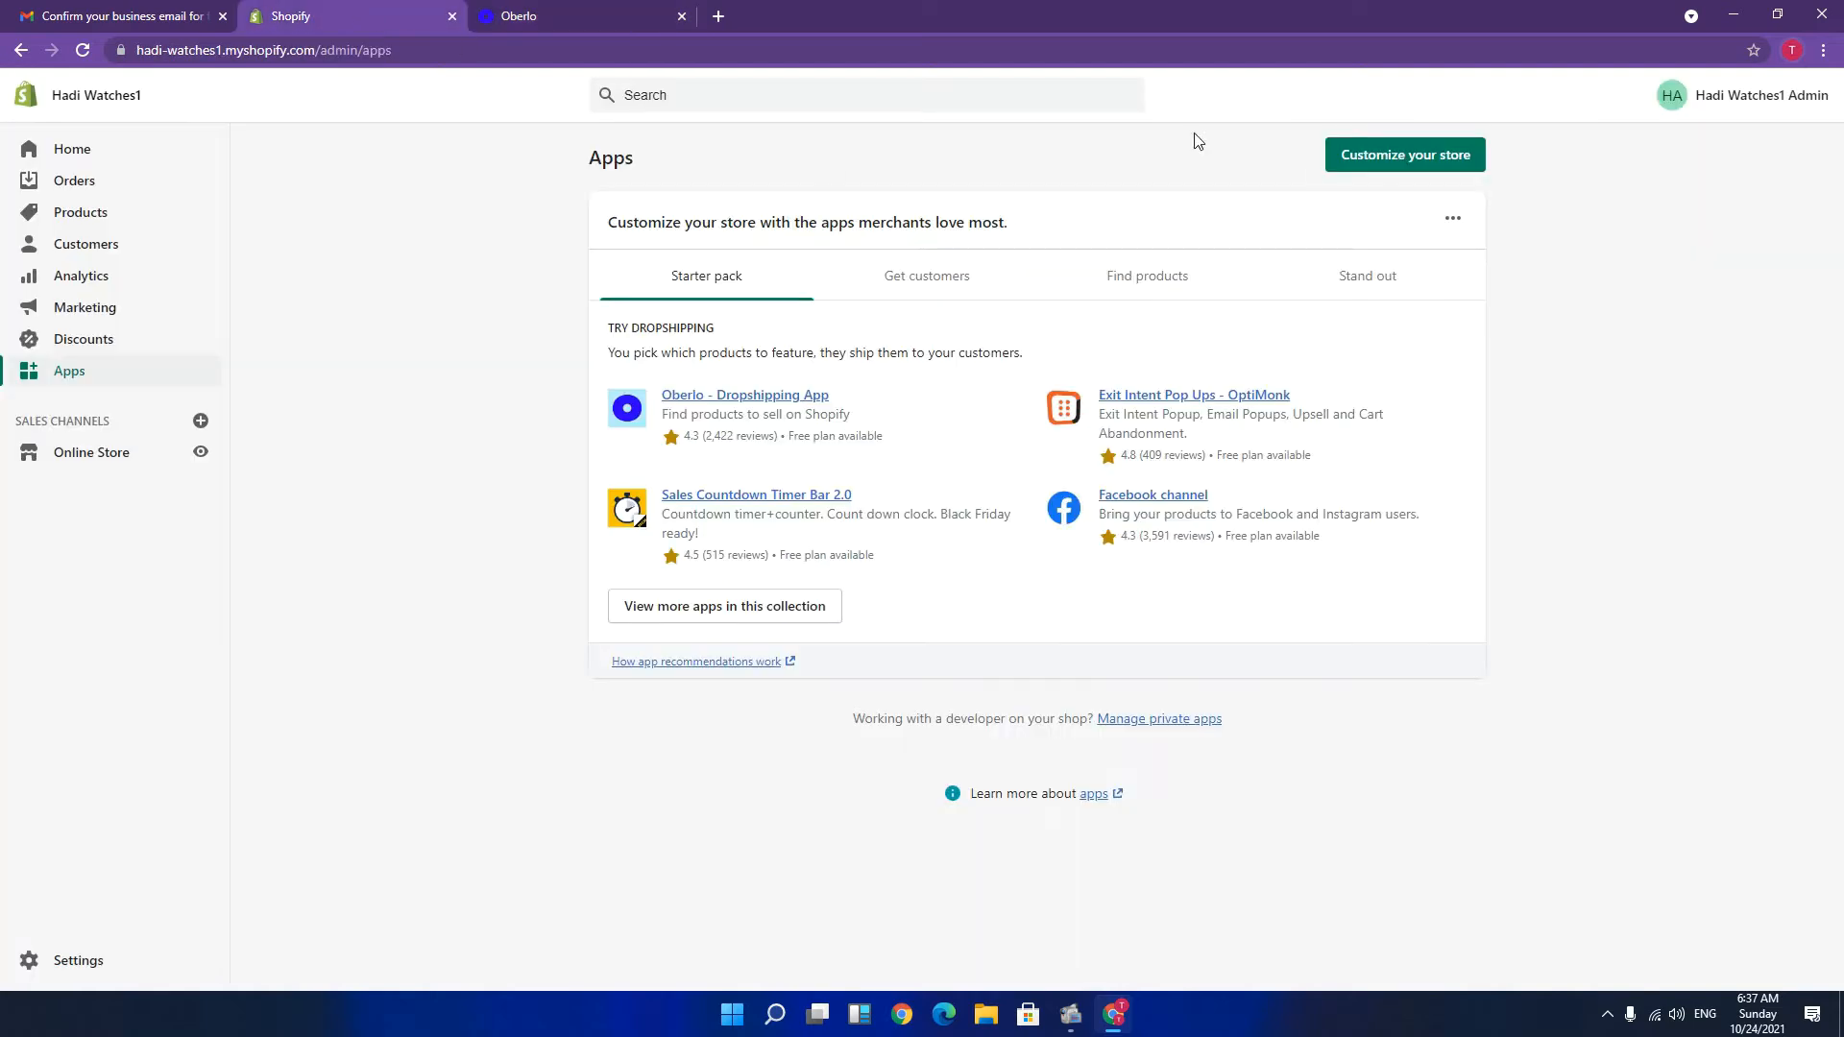
{"action": "left_click", "coordinate": [1725, 106]}
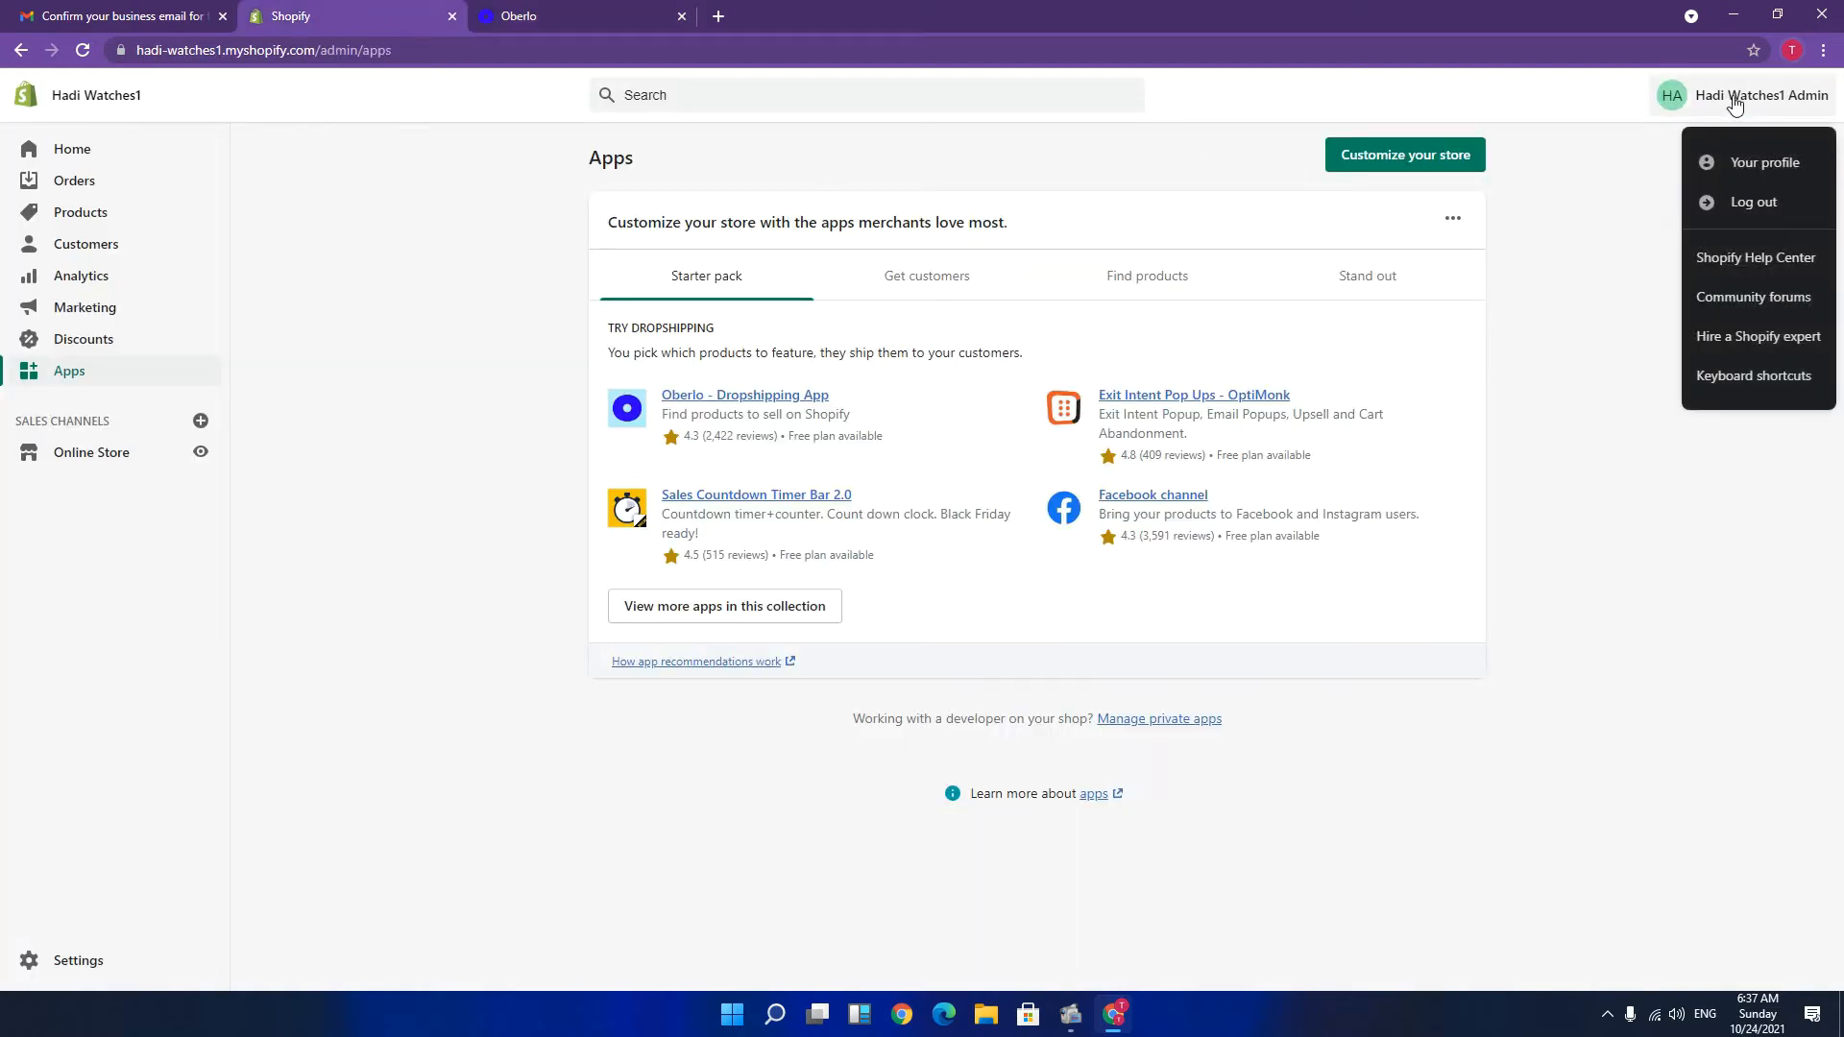
{"action": "left_click", "coordinate": [1556, 253]}
{"action": "left_click", "coordinate": [141, 11]}
{"action": "left_click", "coordinate": [1810, 99]}
{"action": "triple_click", "coordinate": [1713, 274]}
{"action": "right_click", "coordinate": [1626, 279]}
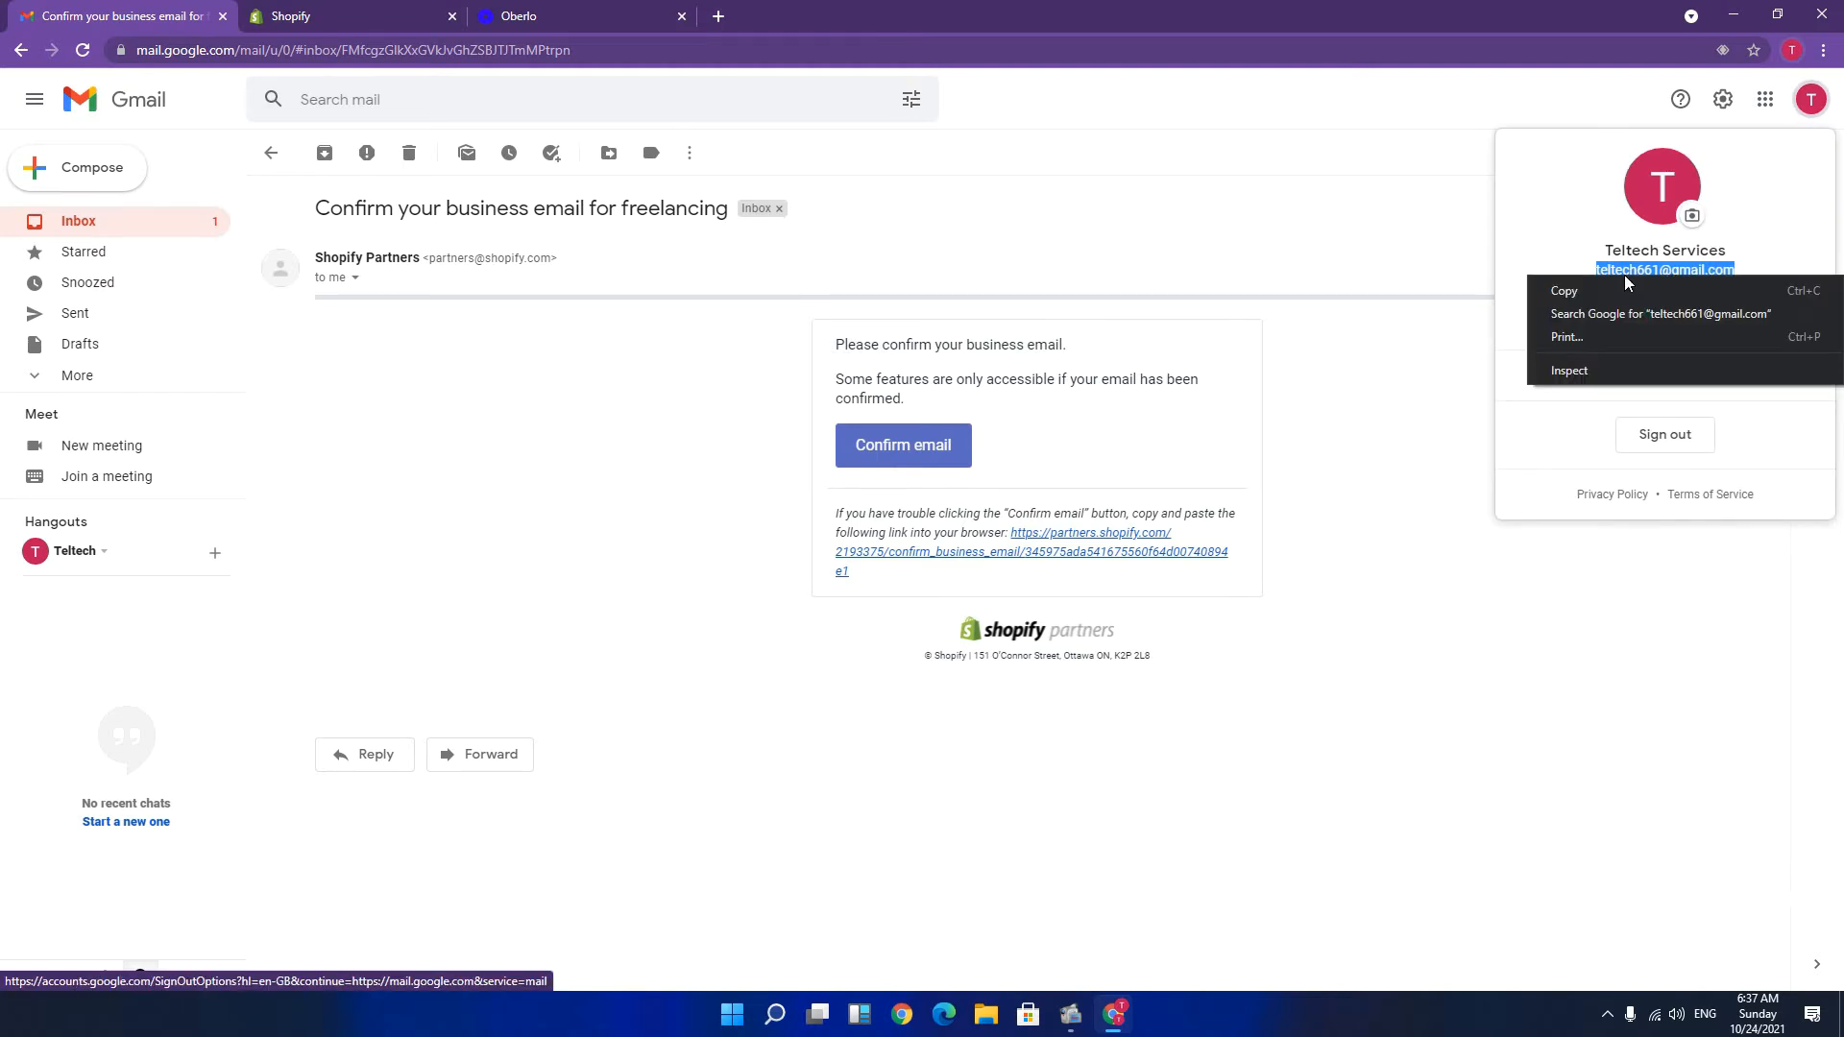
{"action": "left_click", "coordinate": [1599, 293]}
Step: Sign up for a free Oberlo account using the copied e-mail and an account password
{"action": "left_click", "coordinate": [538, 17]}
{"action": "left_click", "coordinate": [806, 307]}
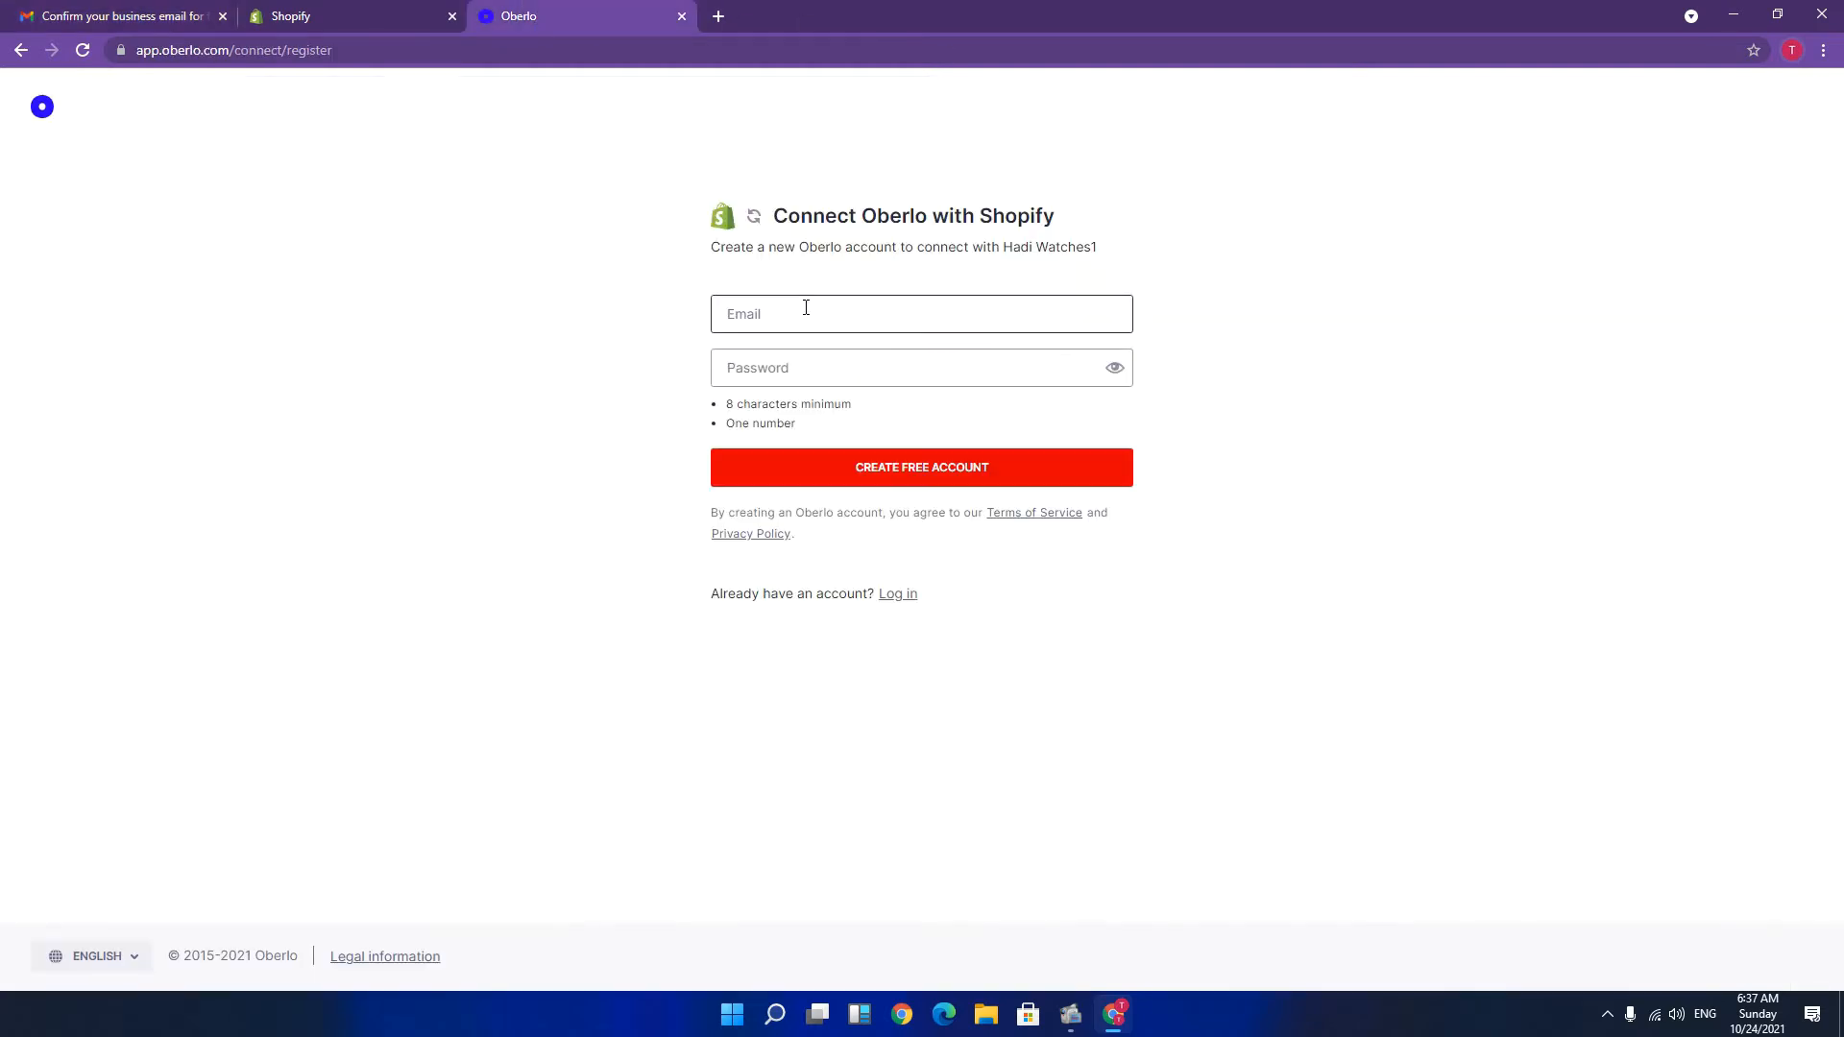
{"action": "right_click", "coordinate": [806, 308]}
{"action": "left_click", "coordinate": [845, 455]}
{"action": "left_click", "coordinate": [758, 366]}
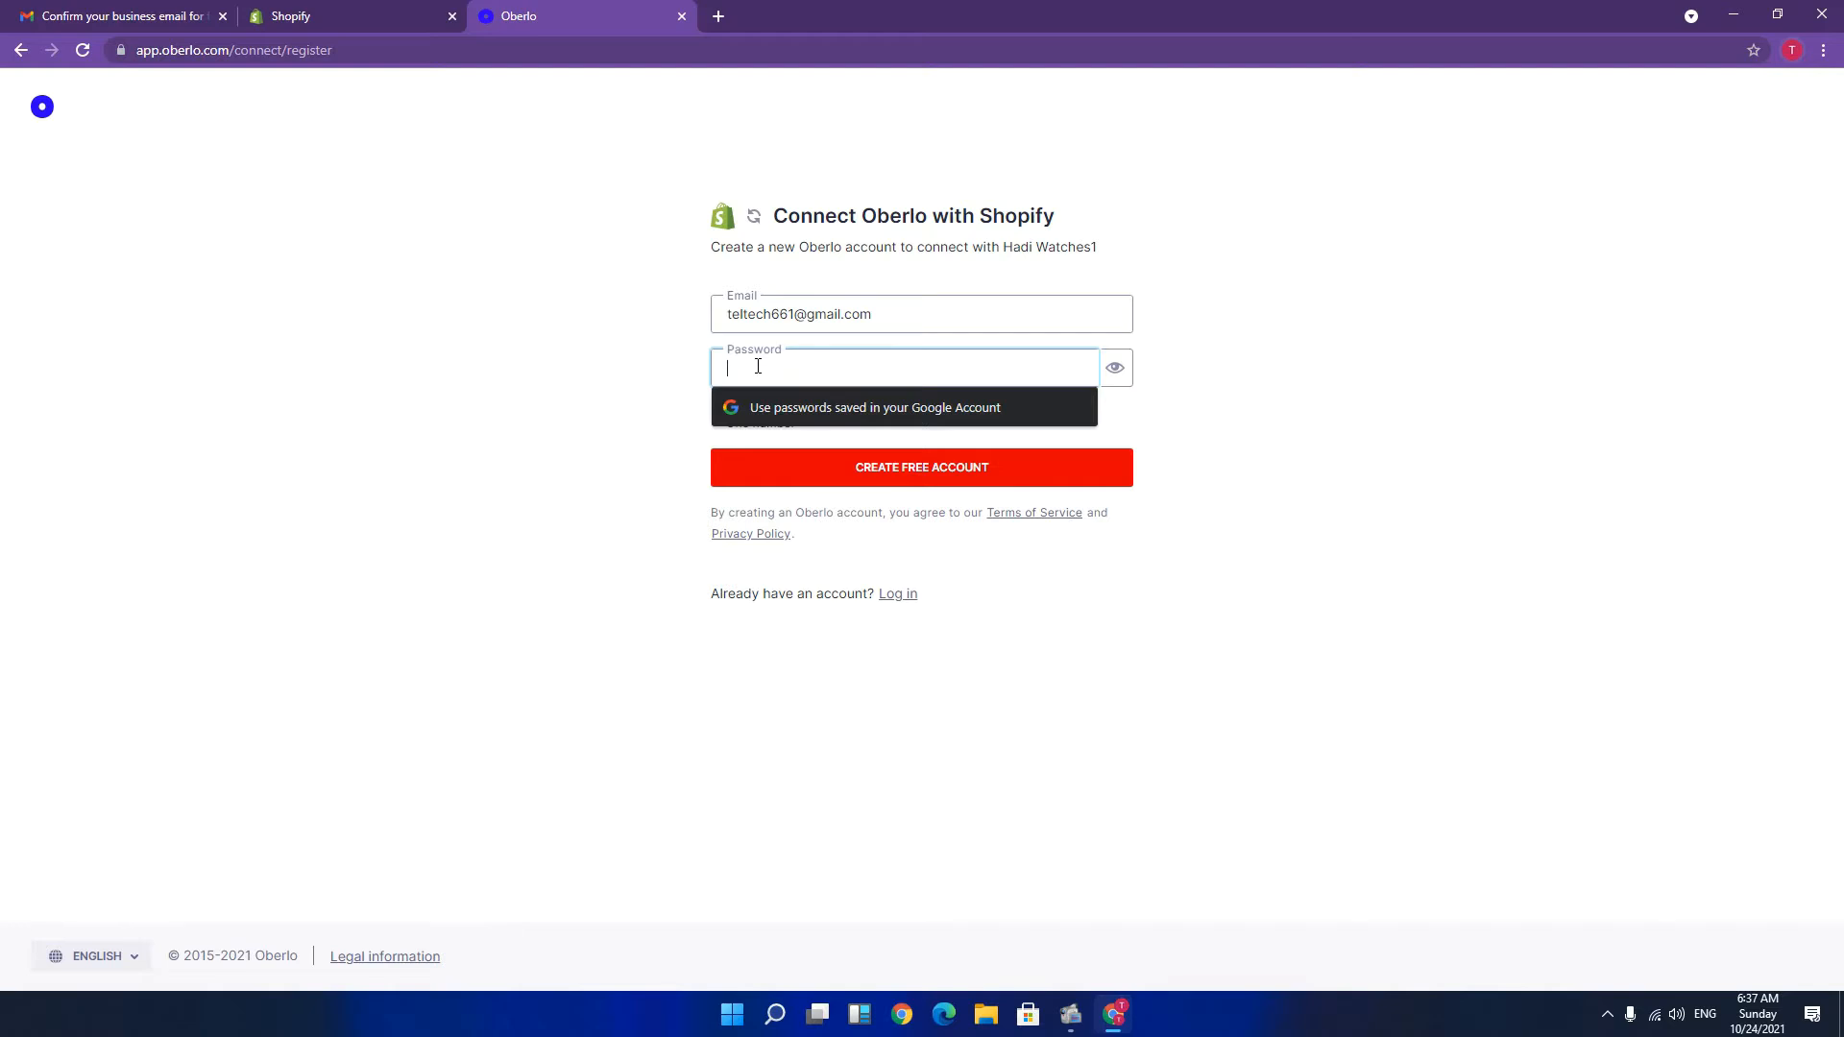
{"action": "type", "text": "••••••••••"}
{"action": "left_click", "coordinate": [937, 465]}
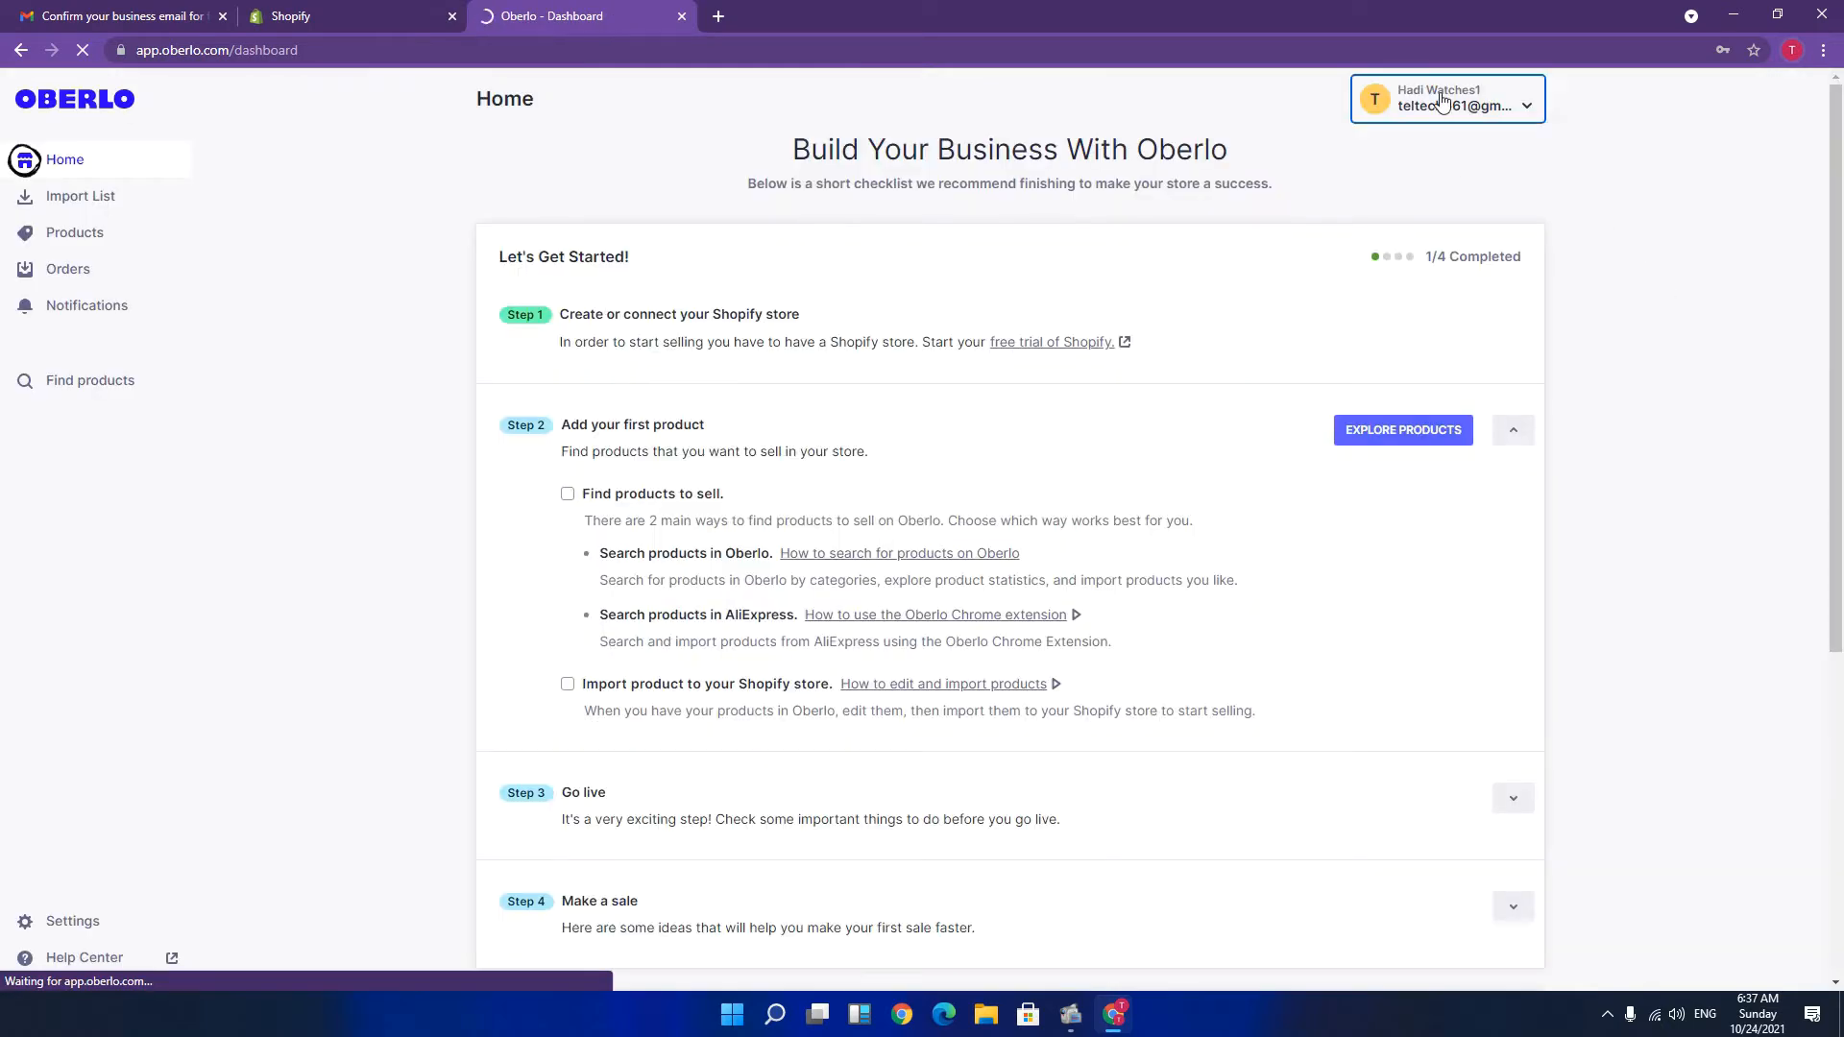
Step: Dismiss the save-password offer and Oberlo welcome message, then return to the Shopify admin
{"action": "left_click", "coordinate": [1460, 101]}
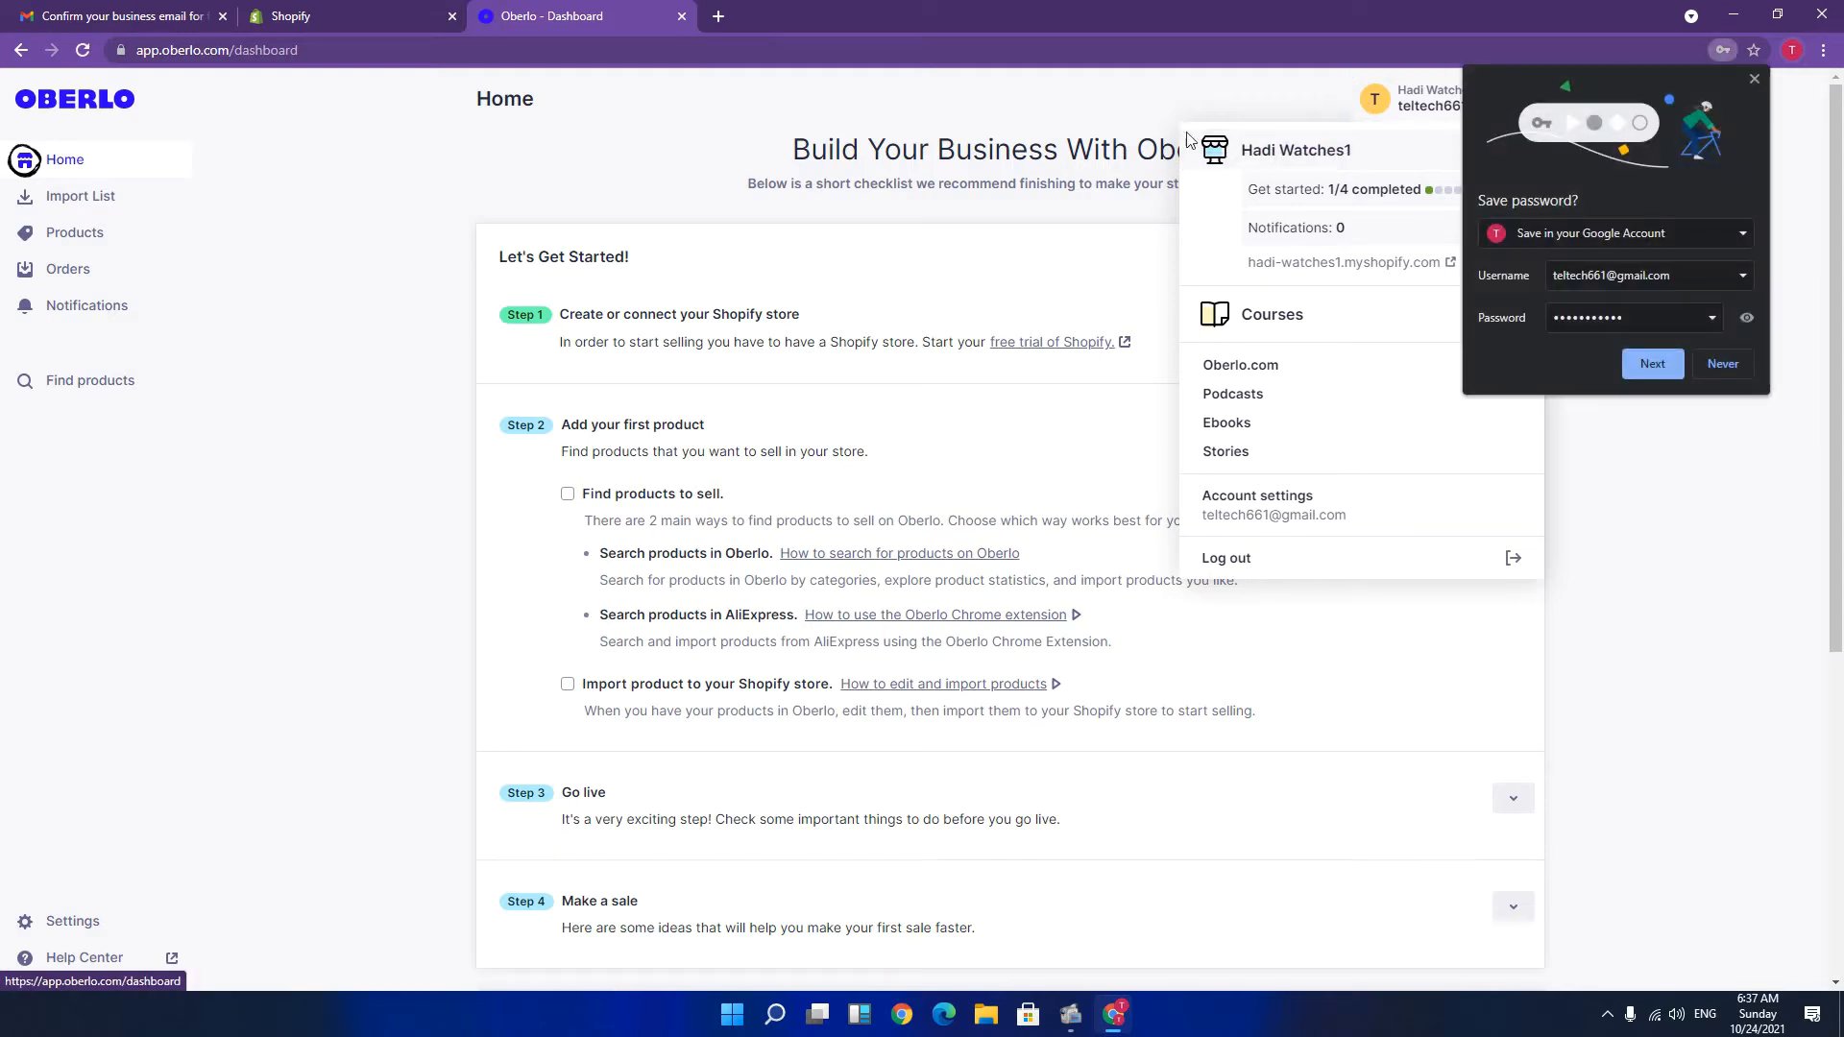
{"action": "left_click", "coordinate": [1207, 101]}
{"action": "left_click", "coordinate": [1750, 77]}
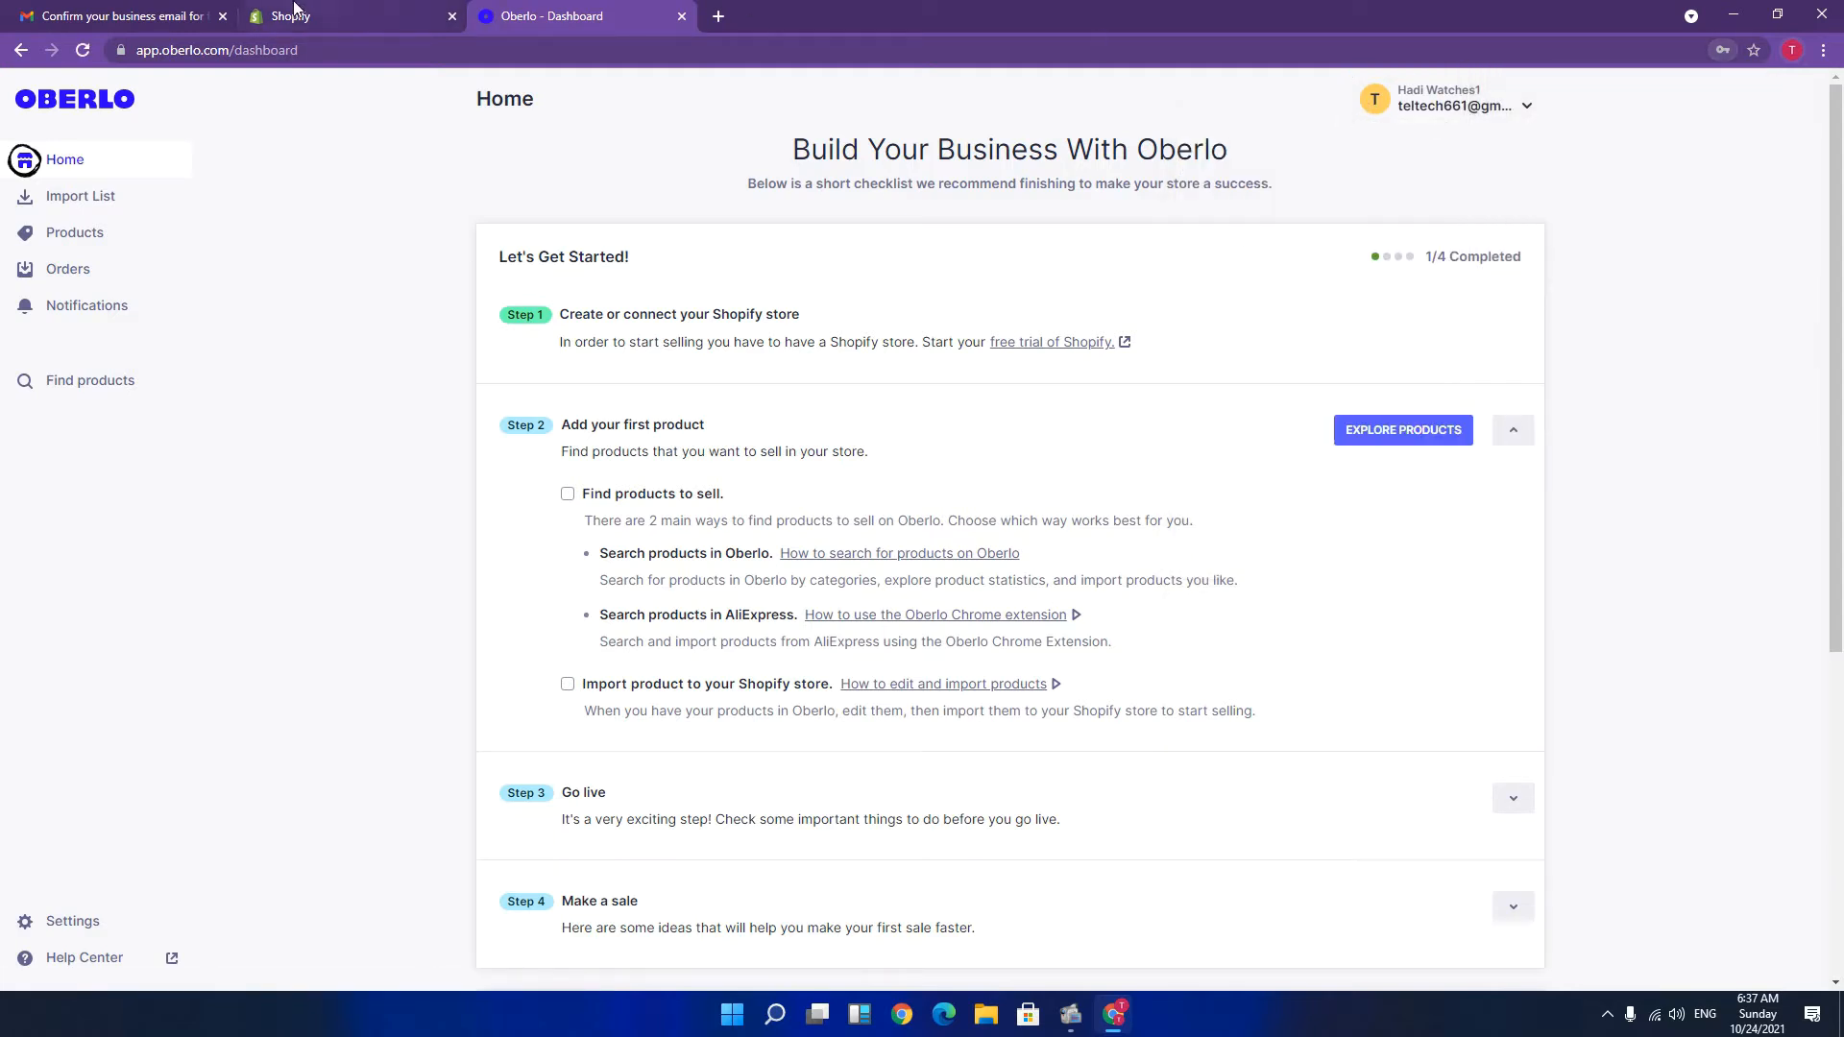
{"action": "left_click", "coordinate": [356, 11]}
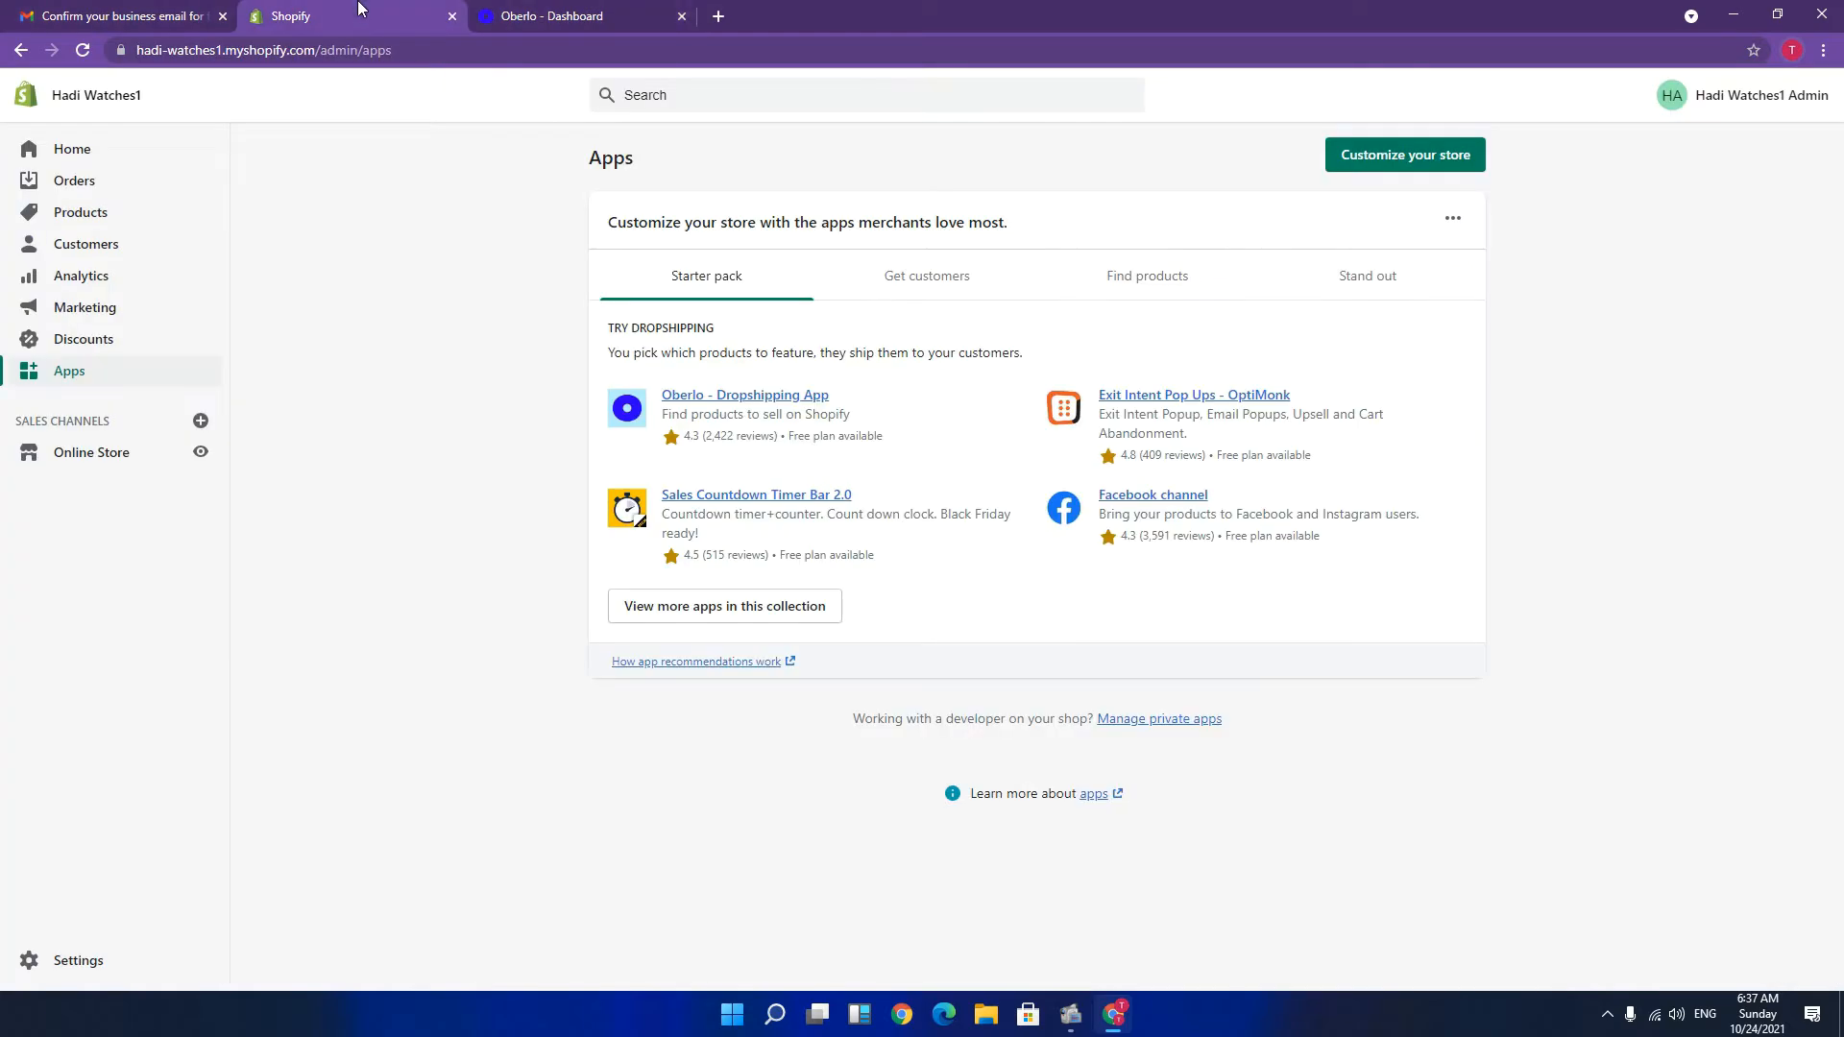
{"action": "left_click", "coordinate": [572, 16]}
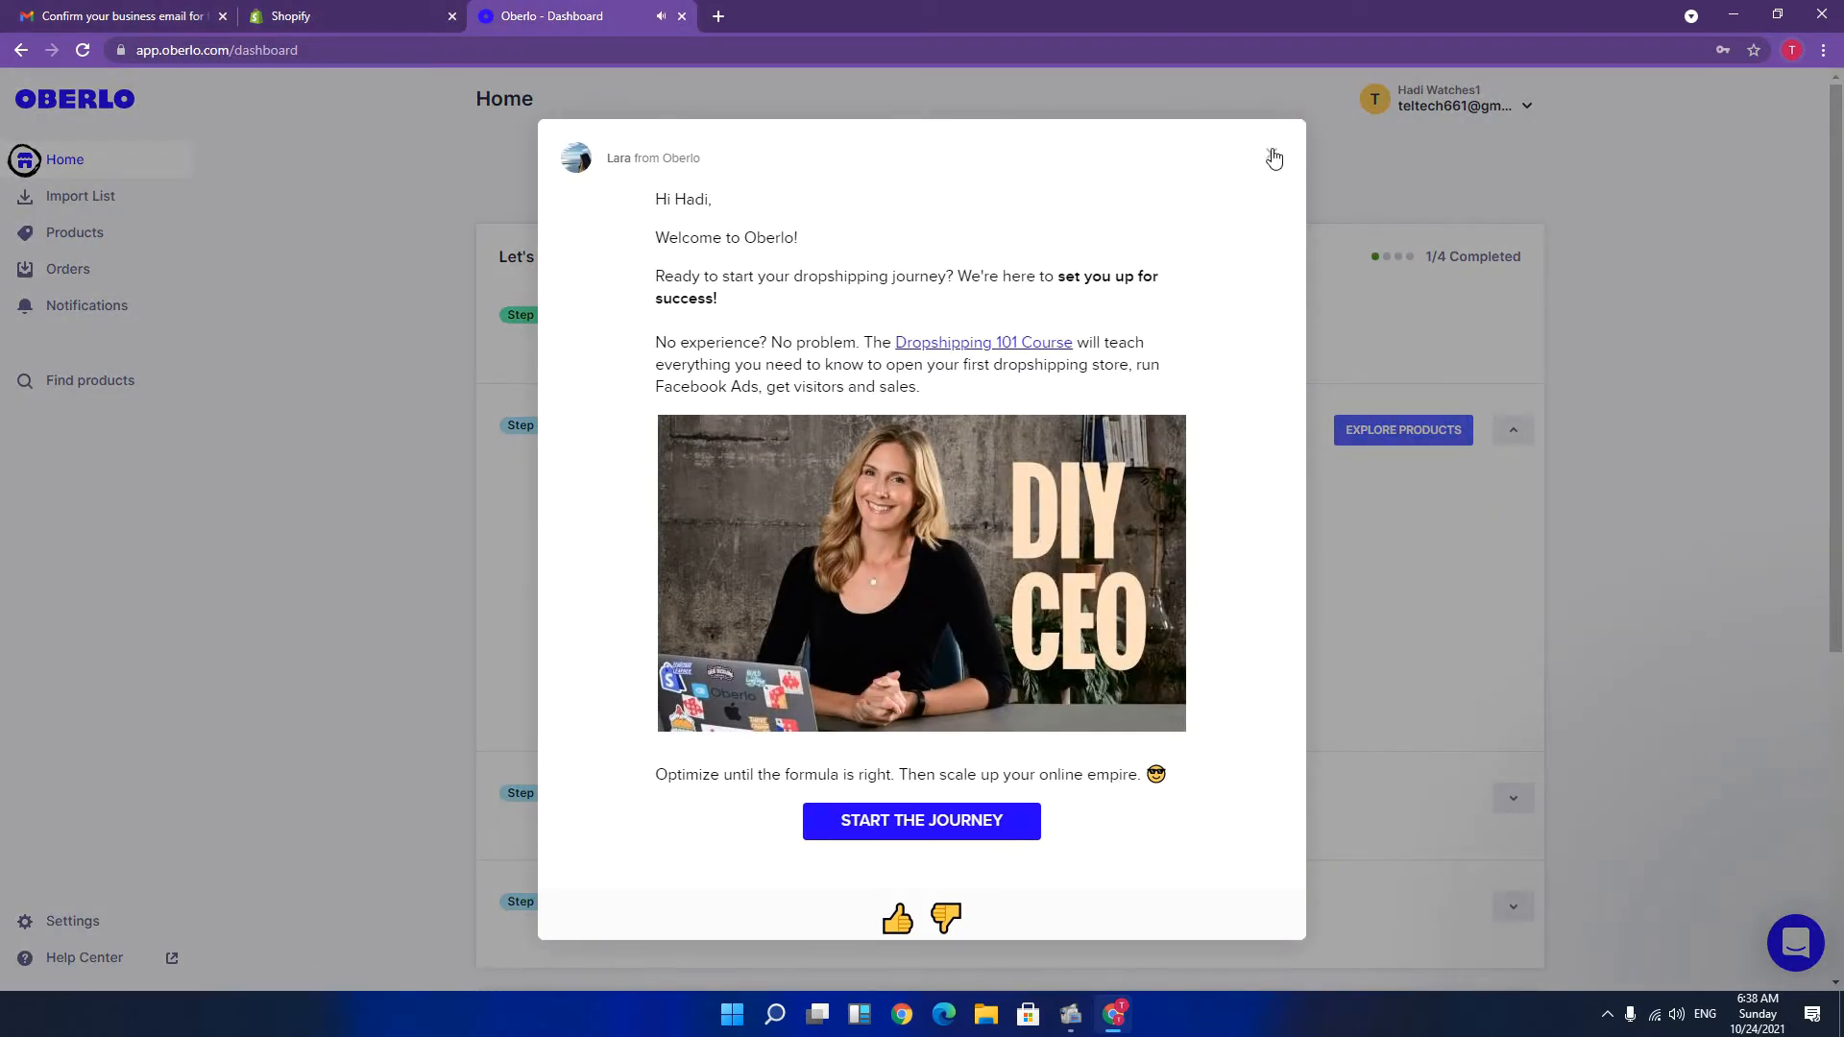
{"action": "left_click", "coordinate": [1273, 159]}
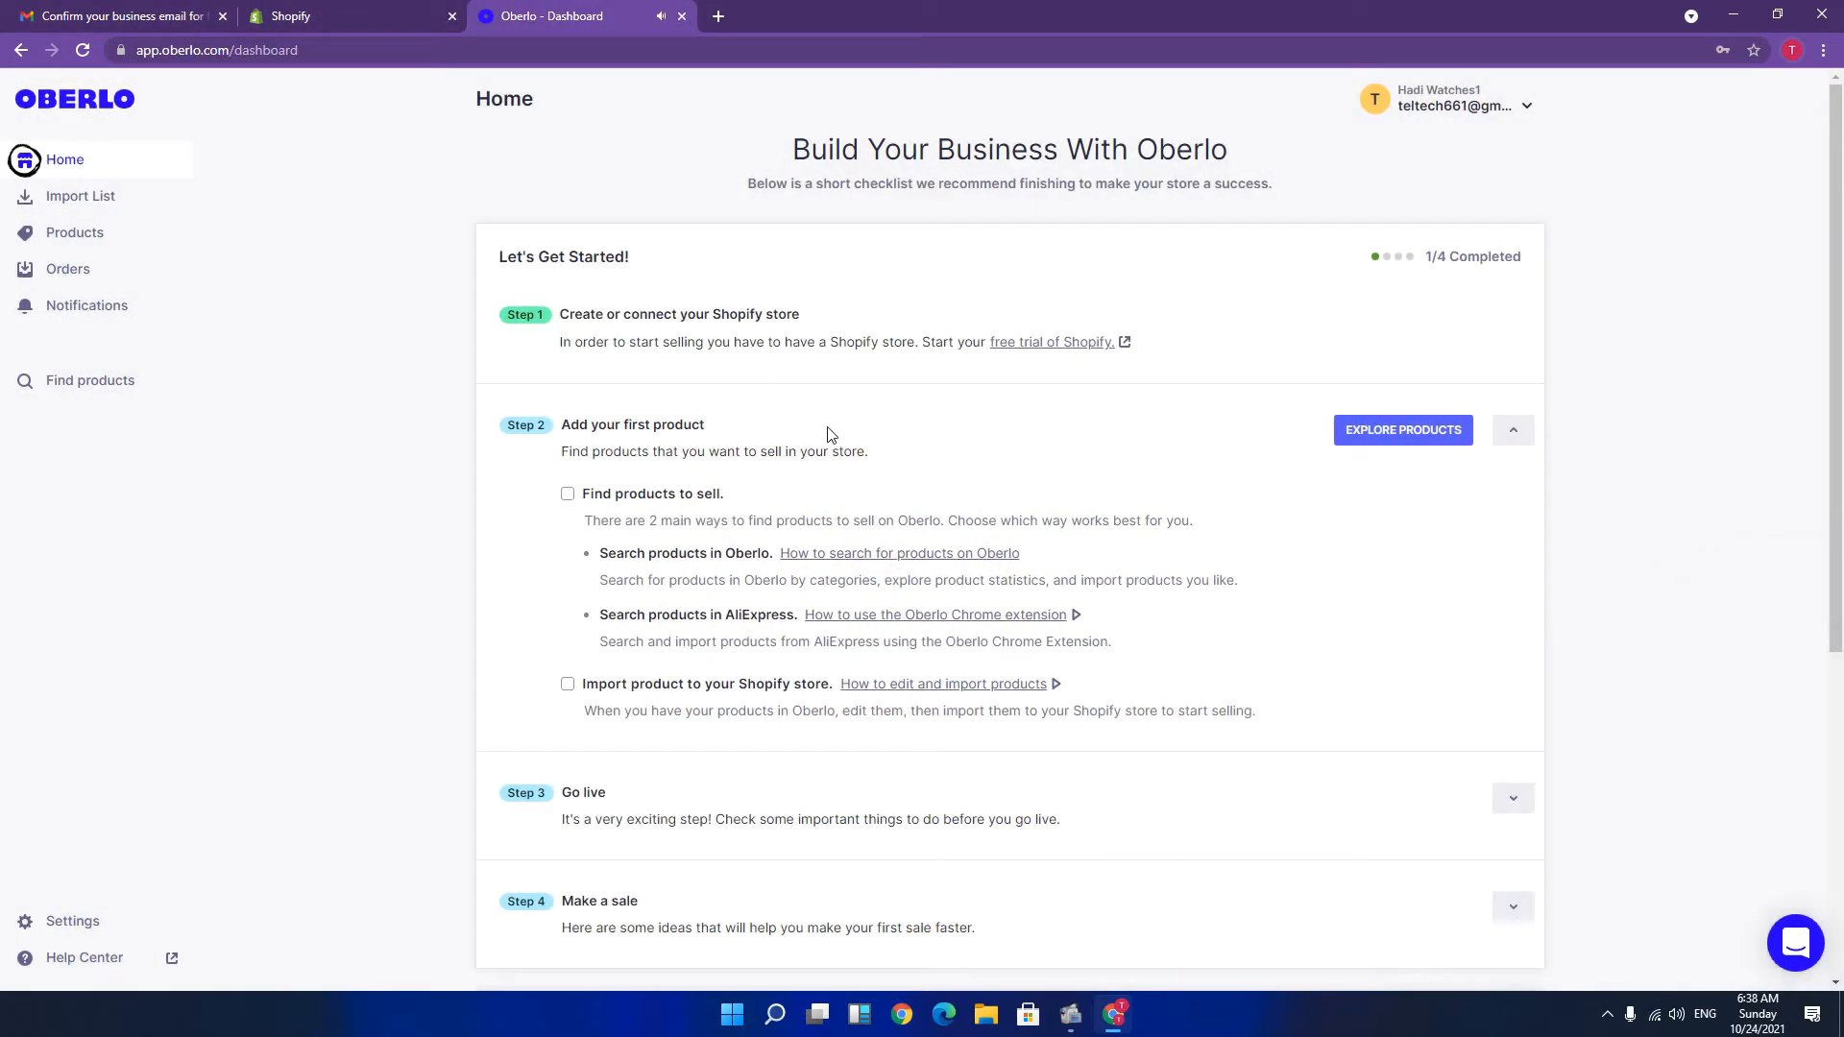
{"action": "scroll", "coordinate": [745, 511], "scroll_direction": "down", "scroll_amount": 3}
{"action": "scroll", "coordinate": [752, 499], "scroll_direction": "up", "scroll_amount": 3}
{"action": "scroll", "coordinate": [752, 499], "scroll_direction": "down", "scroll_amount": 2}
{"action": "scroll", "coordinate": [741, 461], "scroll_direction": "up", "scroll_amount": 2}
{"action": "left_click", "coordinate": [296, 13]}
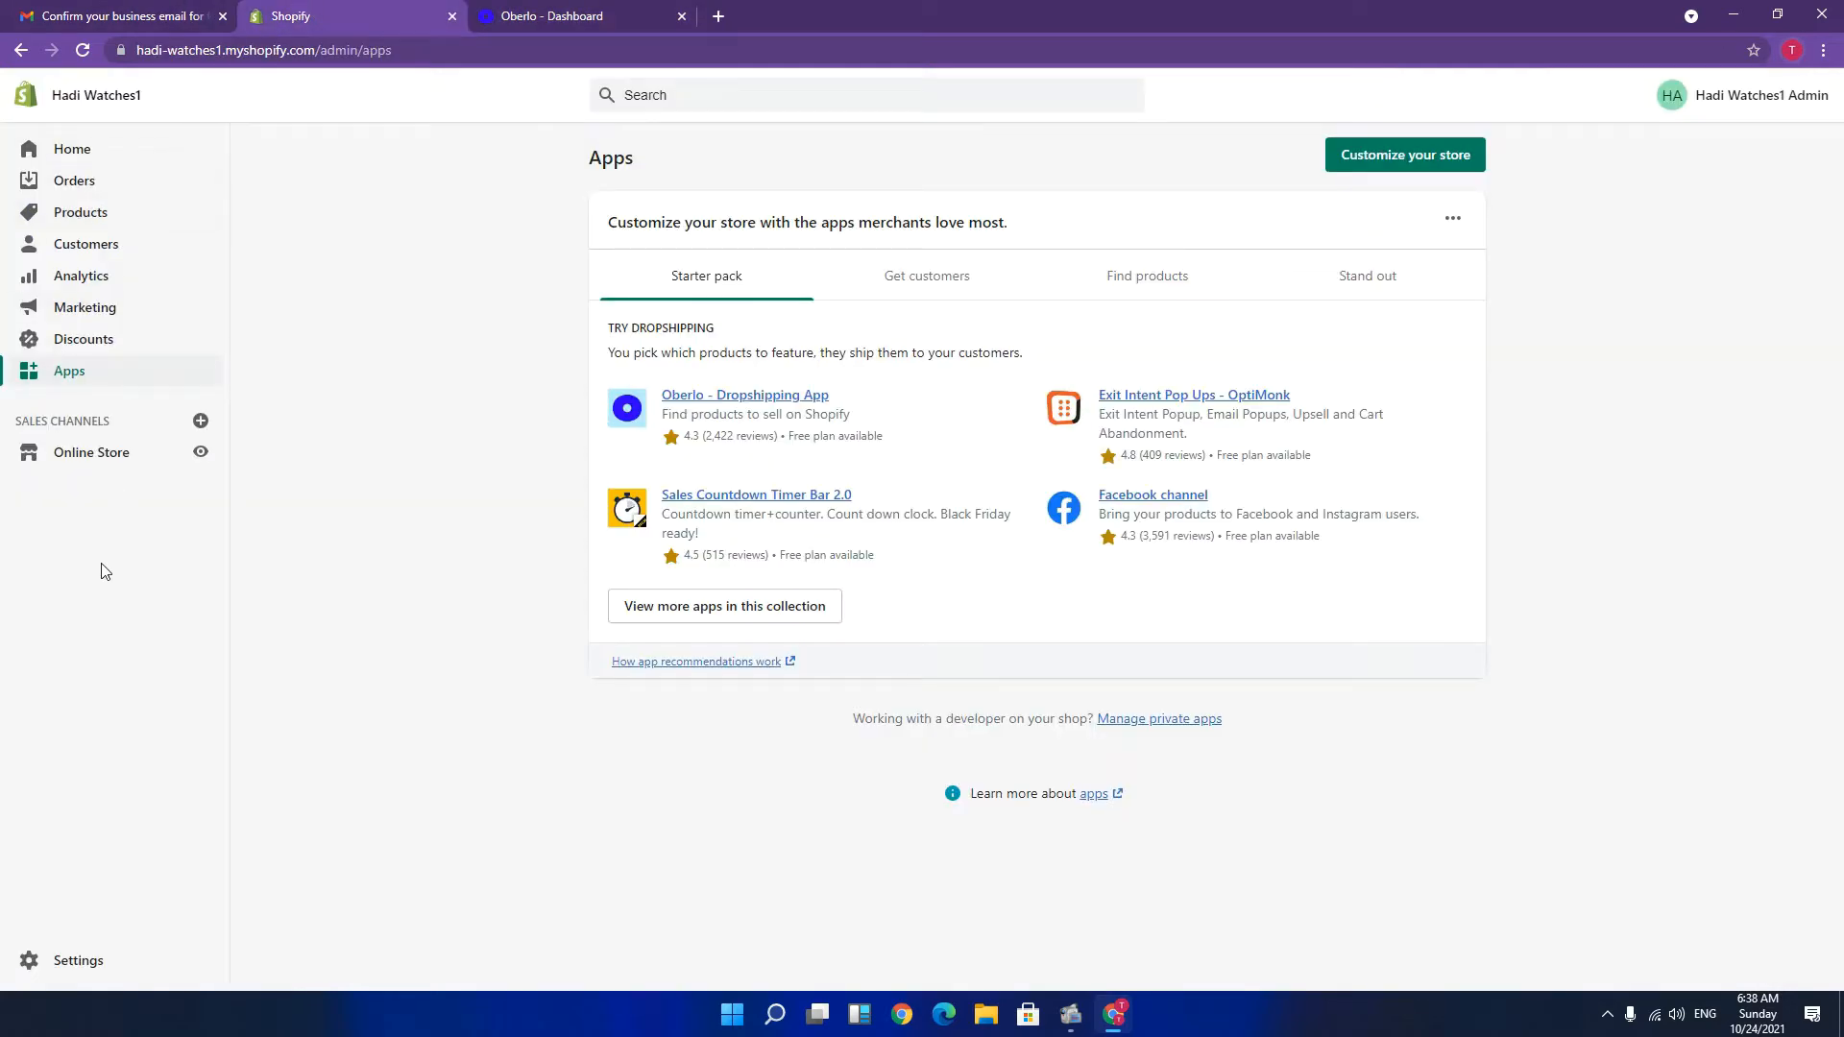
Step: Go to Online Store themes and choose Explore free themes under Theme library
{"action": "left_click", "coordinate": [92, 453]}
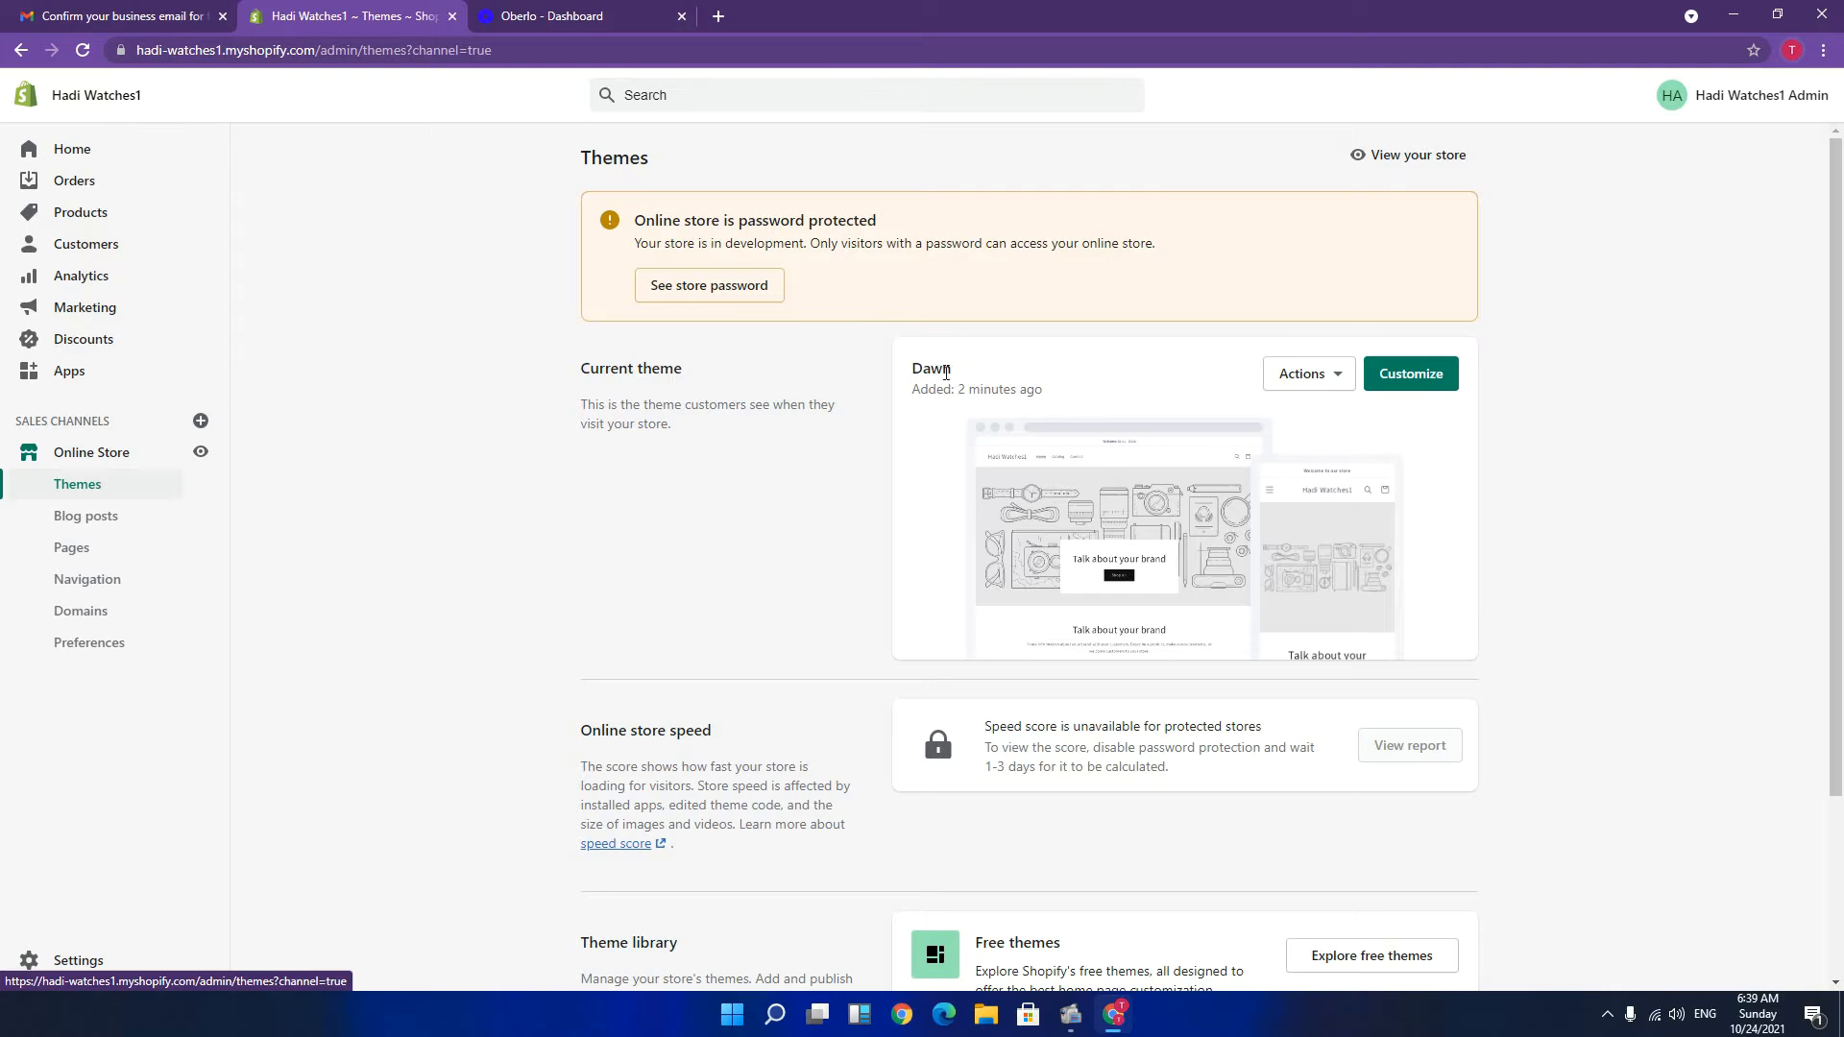
{"action": "scroll", "coordinate": [1107, 546], "scroll_direction": "down", "scroll_amount": 3}
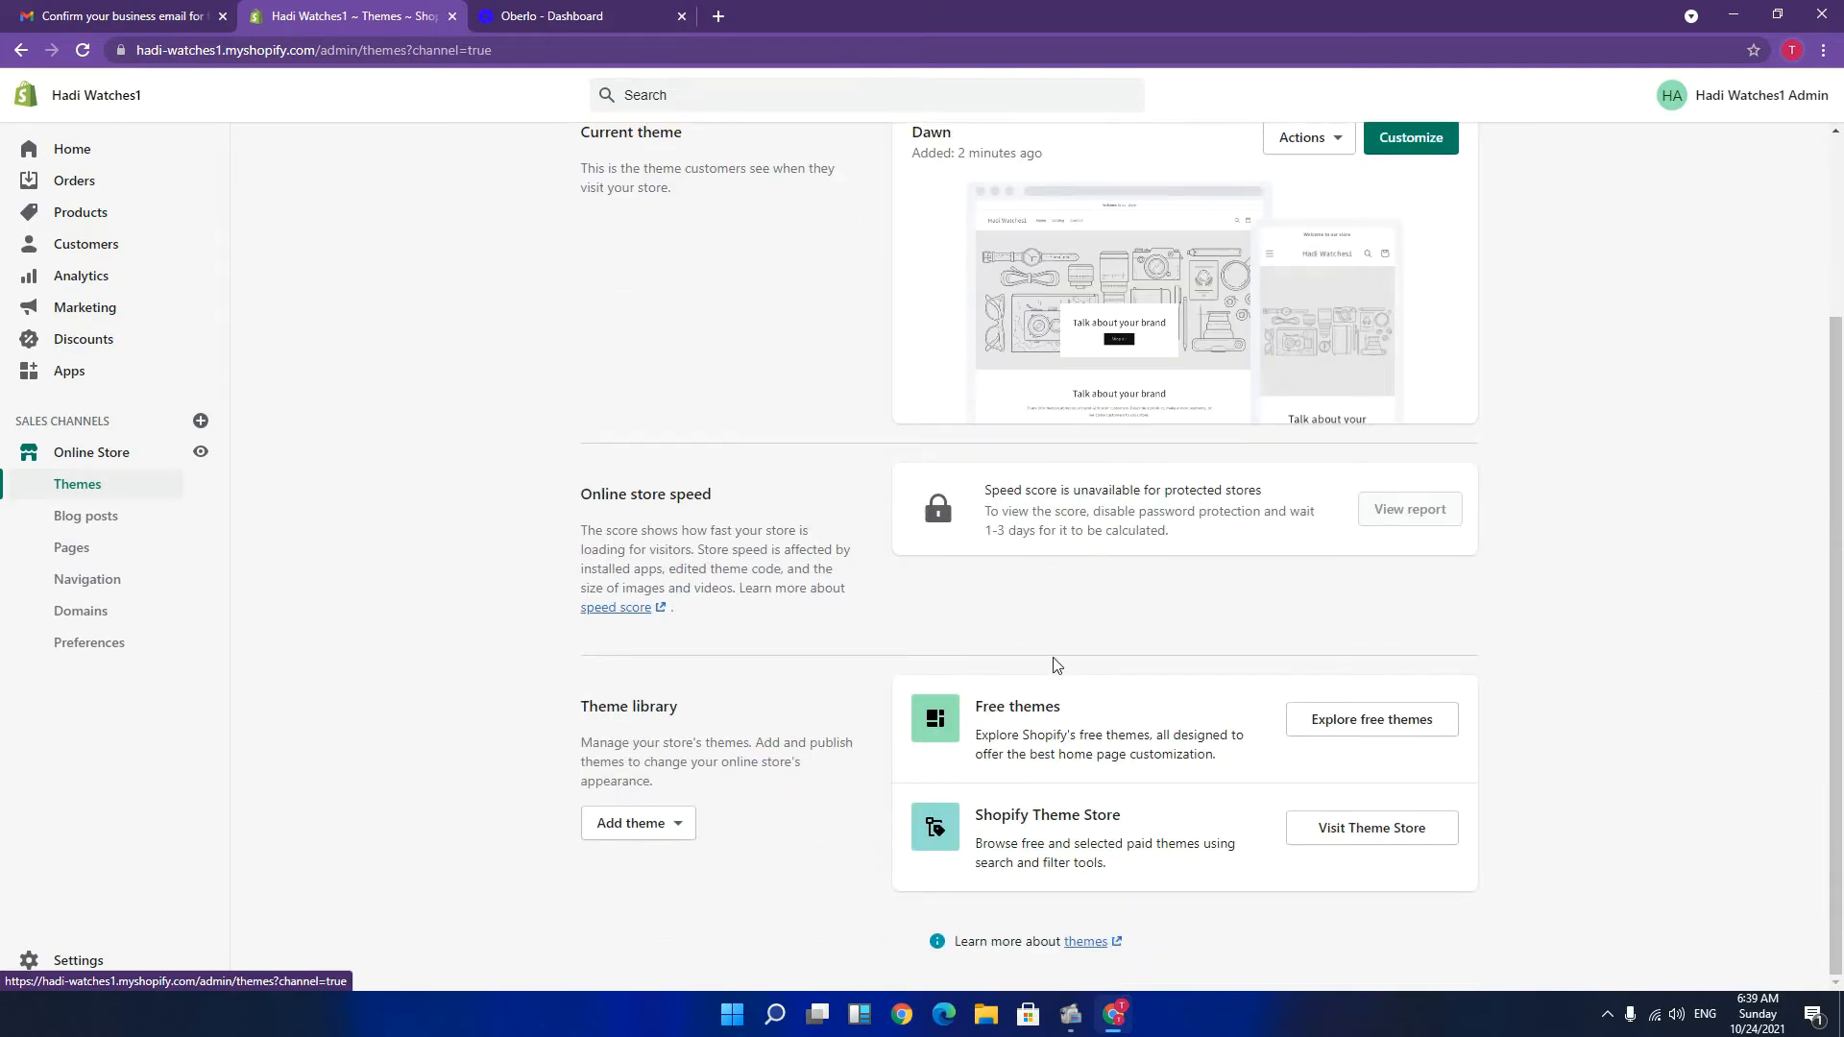
{"action": "left_click", "coordinate": [1343, 730]}
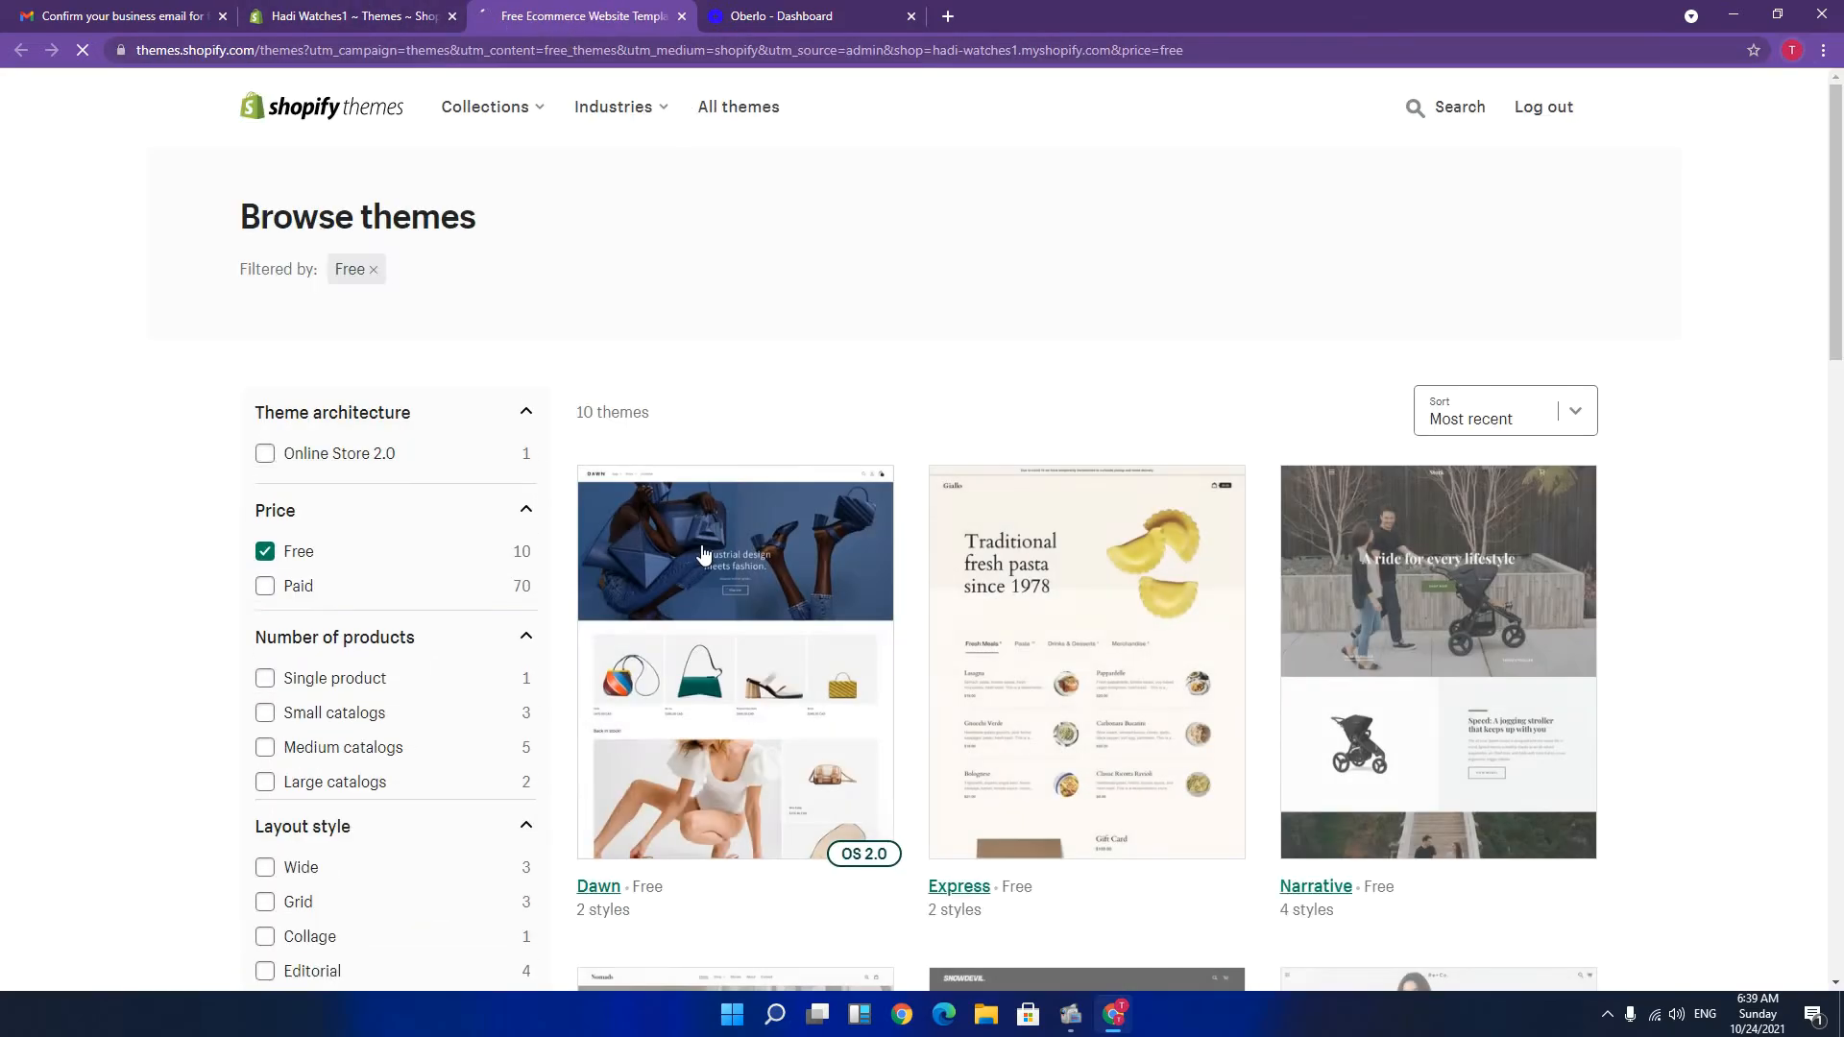
Step: Open the free Debut theme, choose Try theme, and wait until it is fully added
{"action": "scroll", "coordinate": [898, 581], "scroll_direction": "down", "scroll_amount": 2}
{"action": "scroll", "coordinate": [1335, 603], "scroll_direction": "down", "scroll_amount": 4}
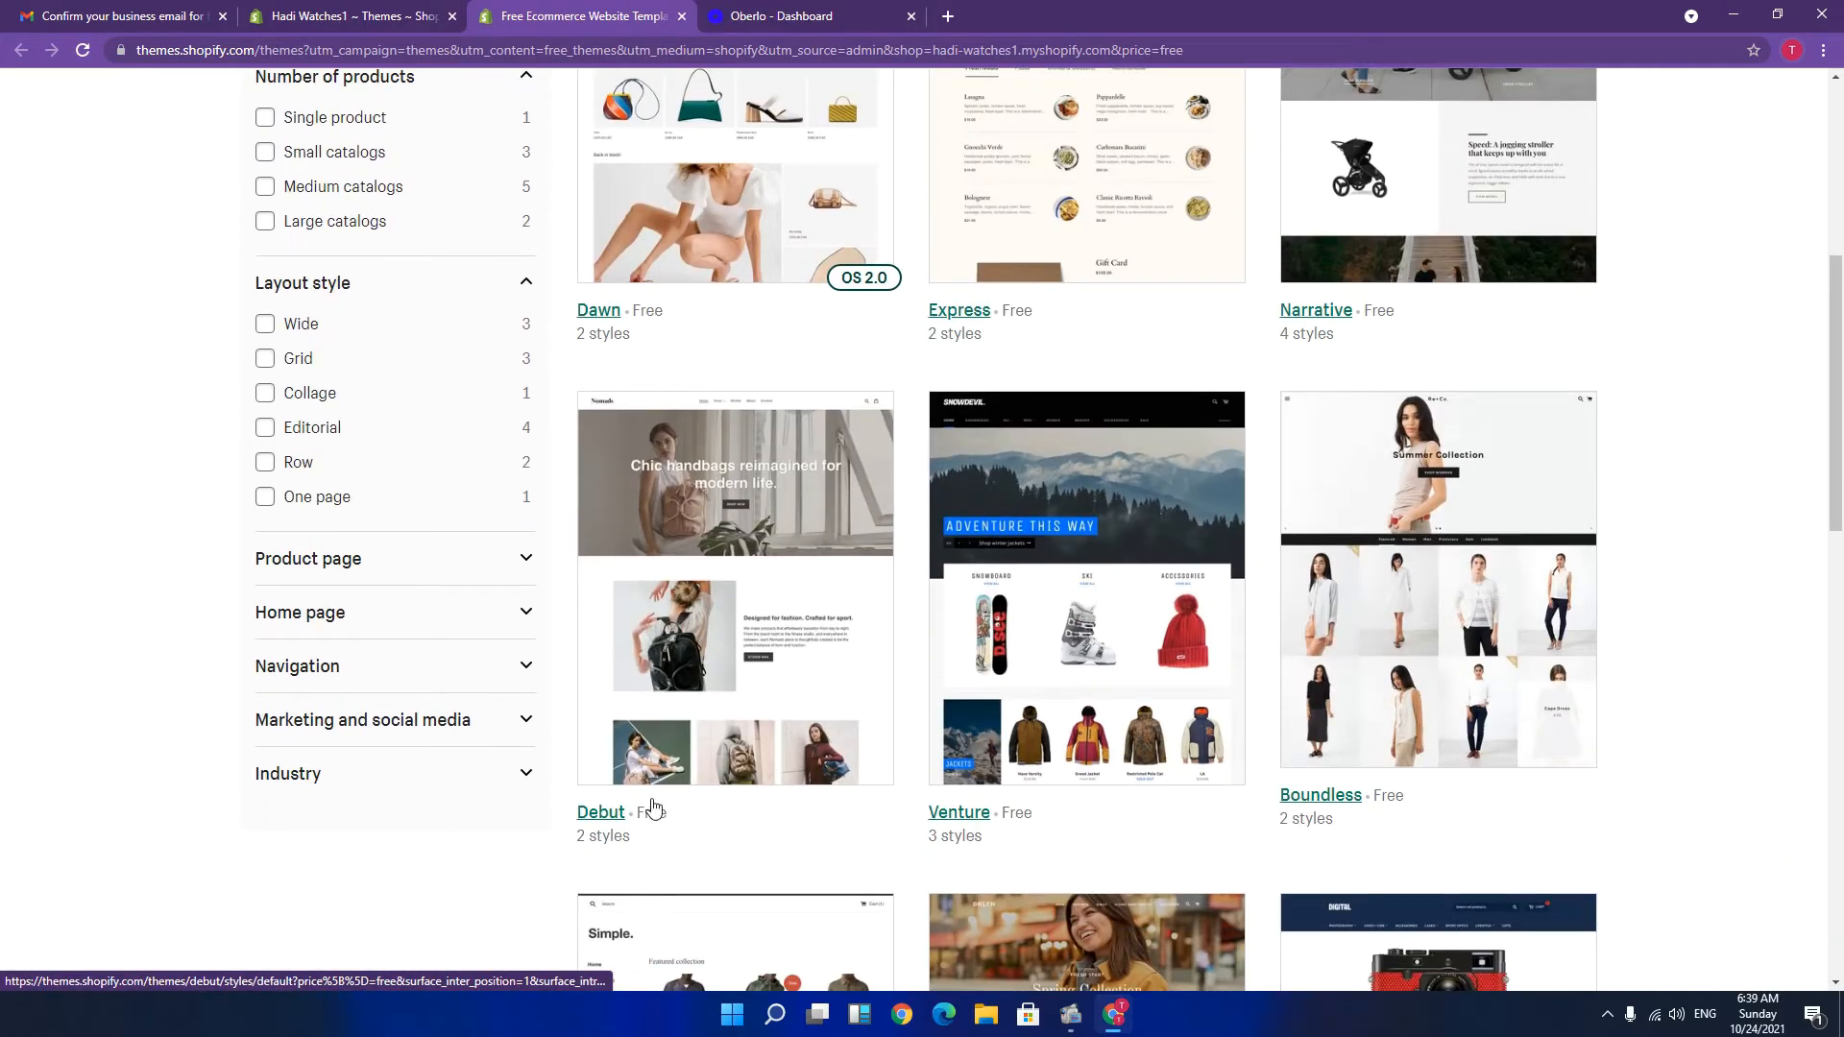
{"action": "left_click", "coordinate": [717, 641]}
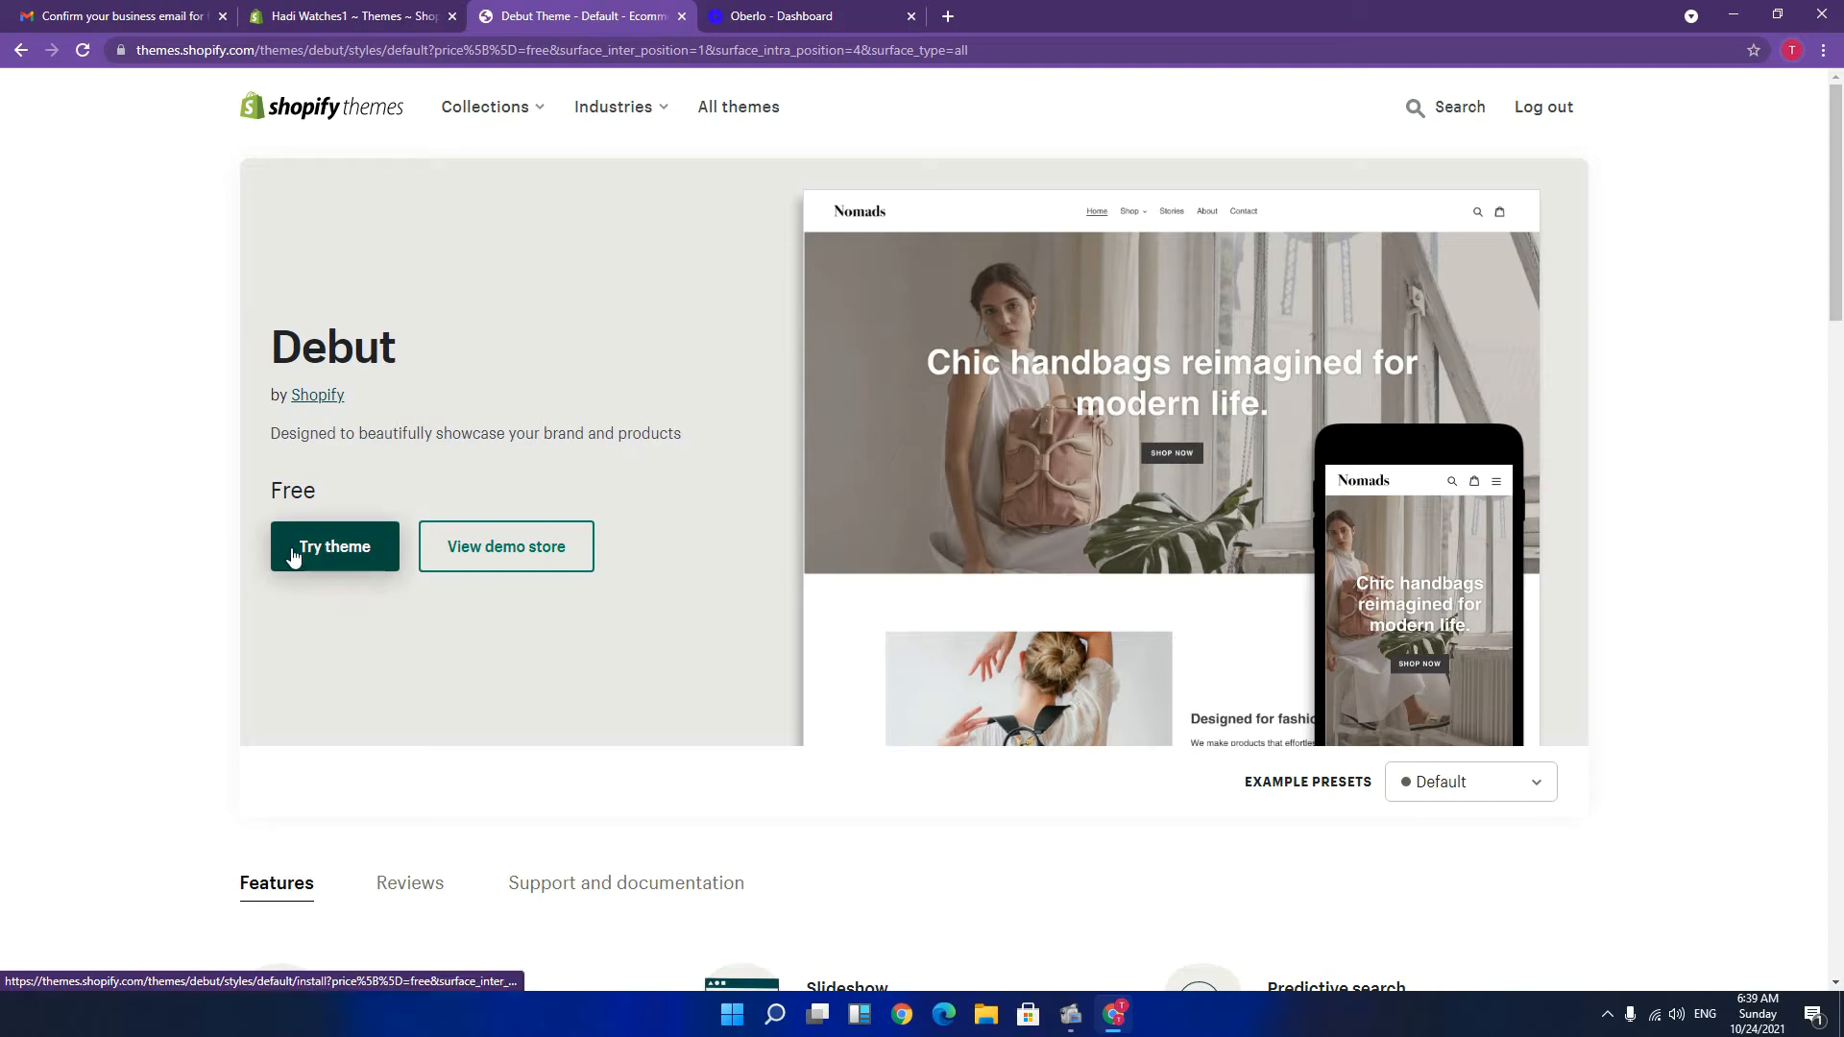
{"action": "left_click", "coordinate": [334, 547]}
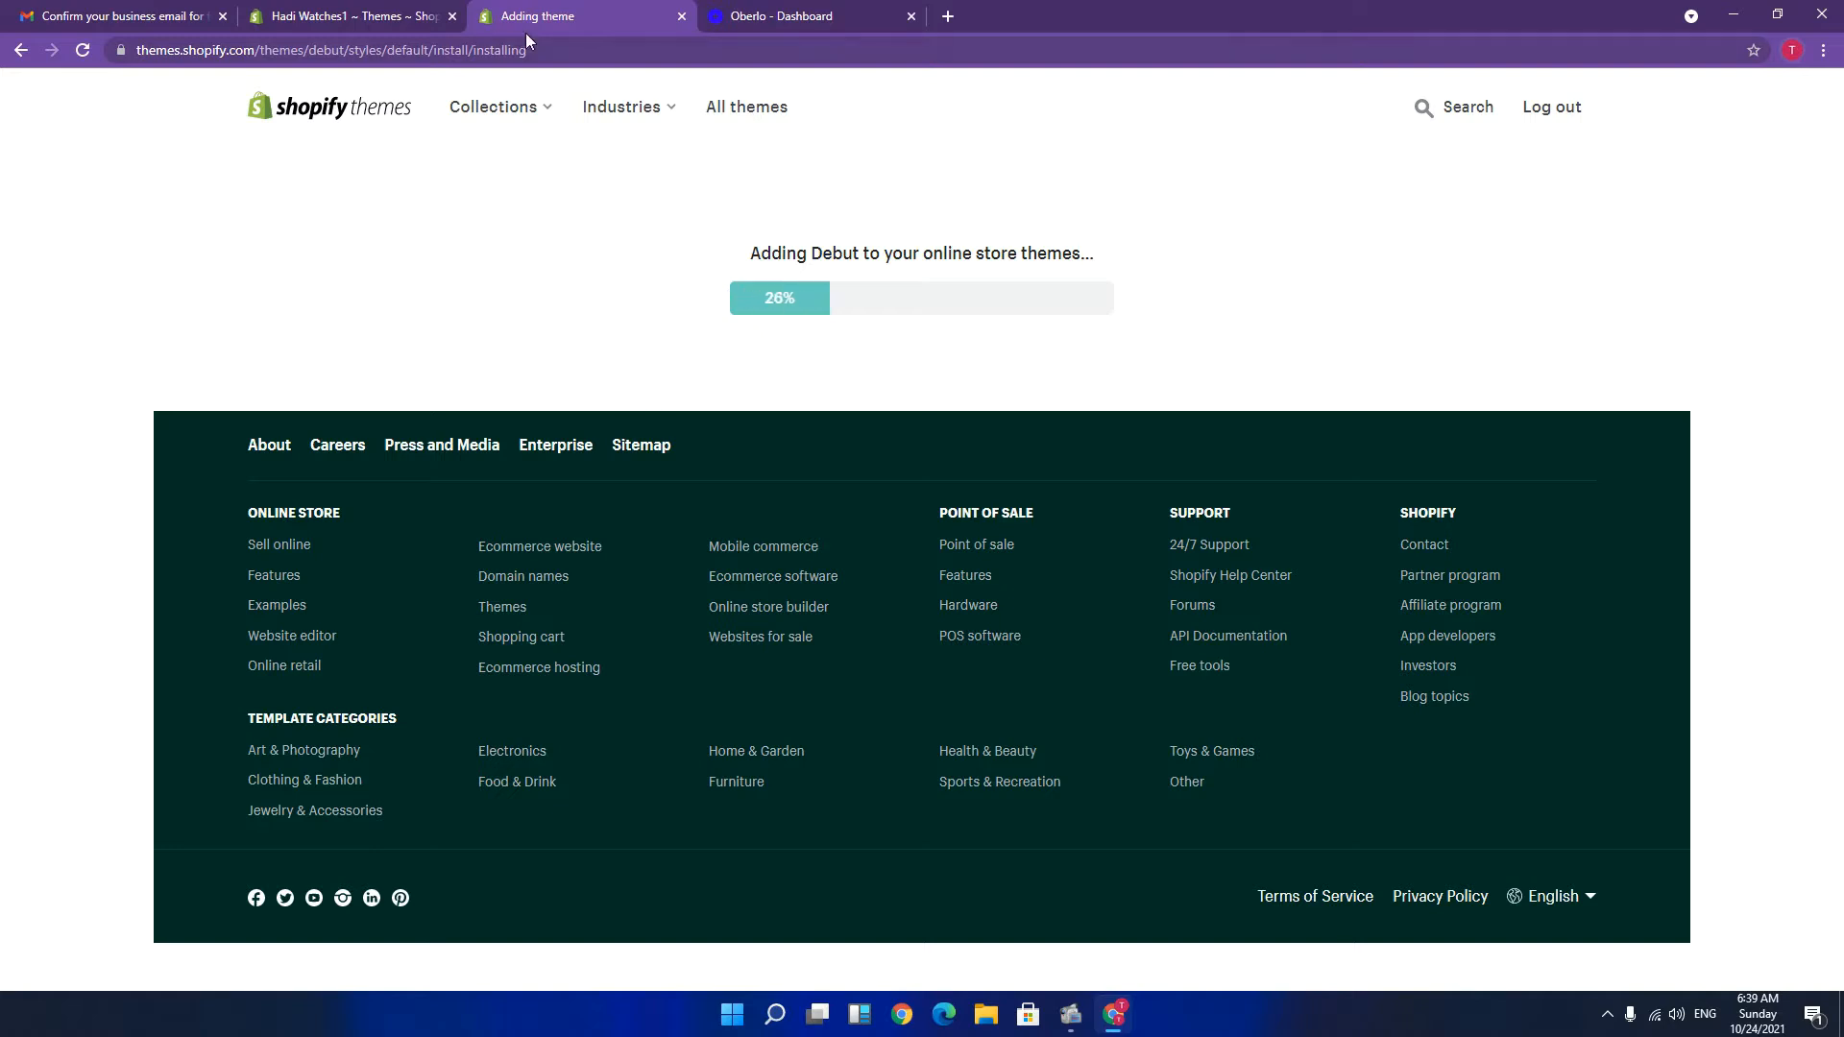
{"action": "left_click", "coordinate": [310, 12]}
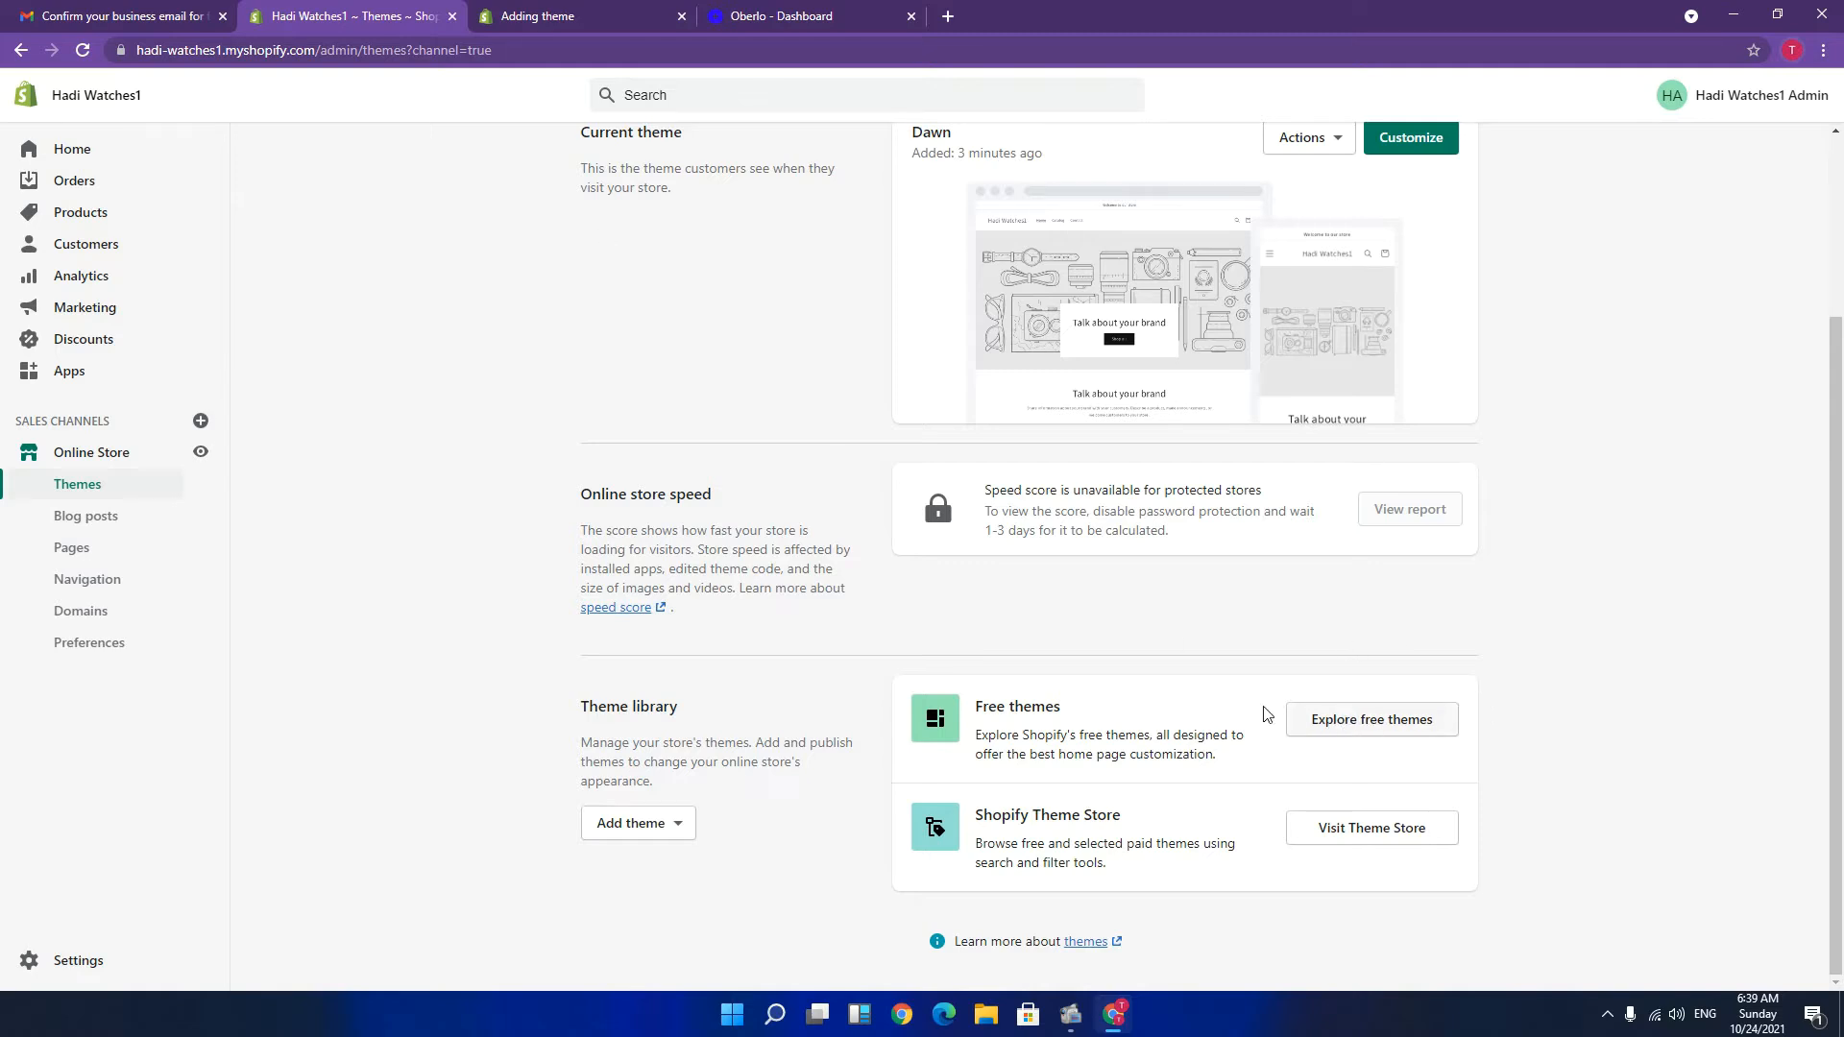
{"action": "left_click", "coordinate": [538, 17]}
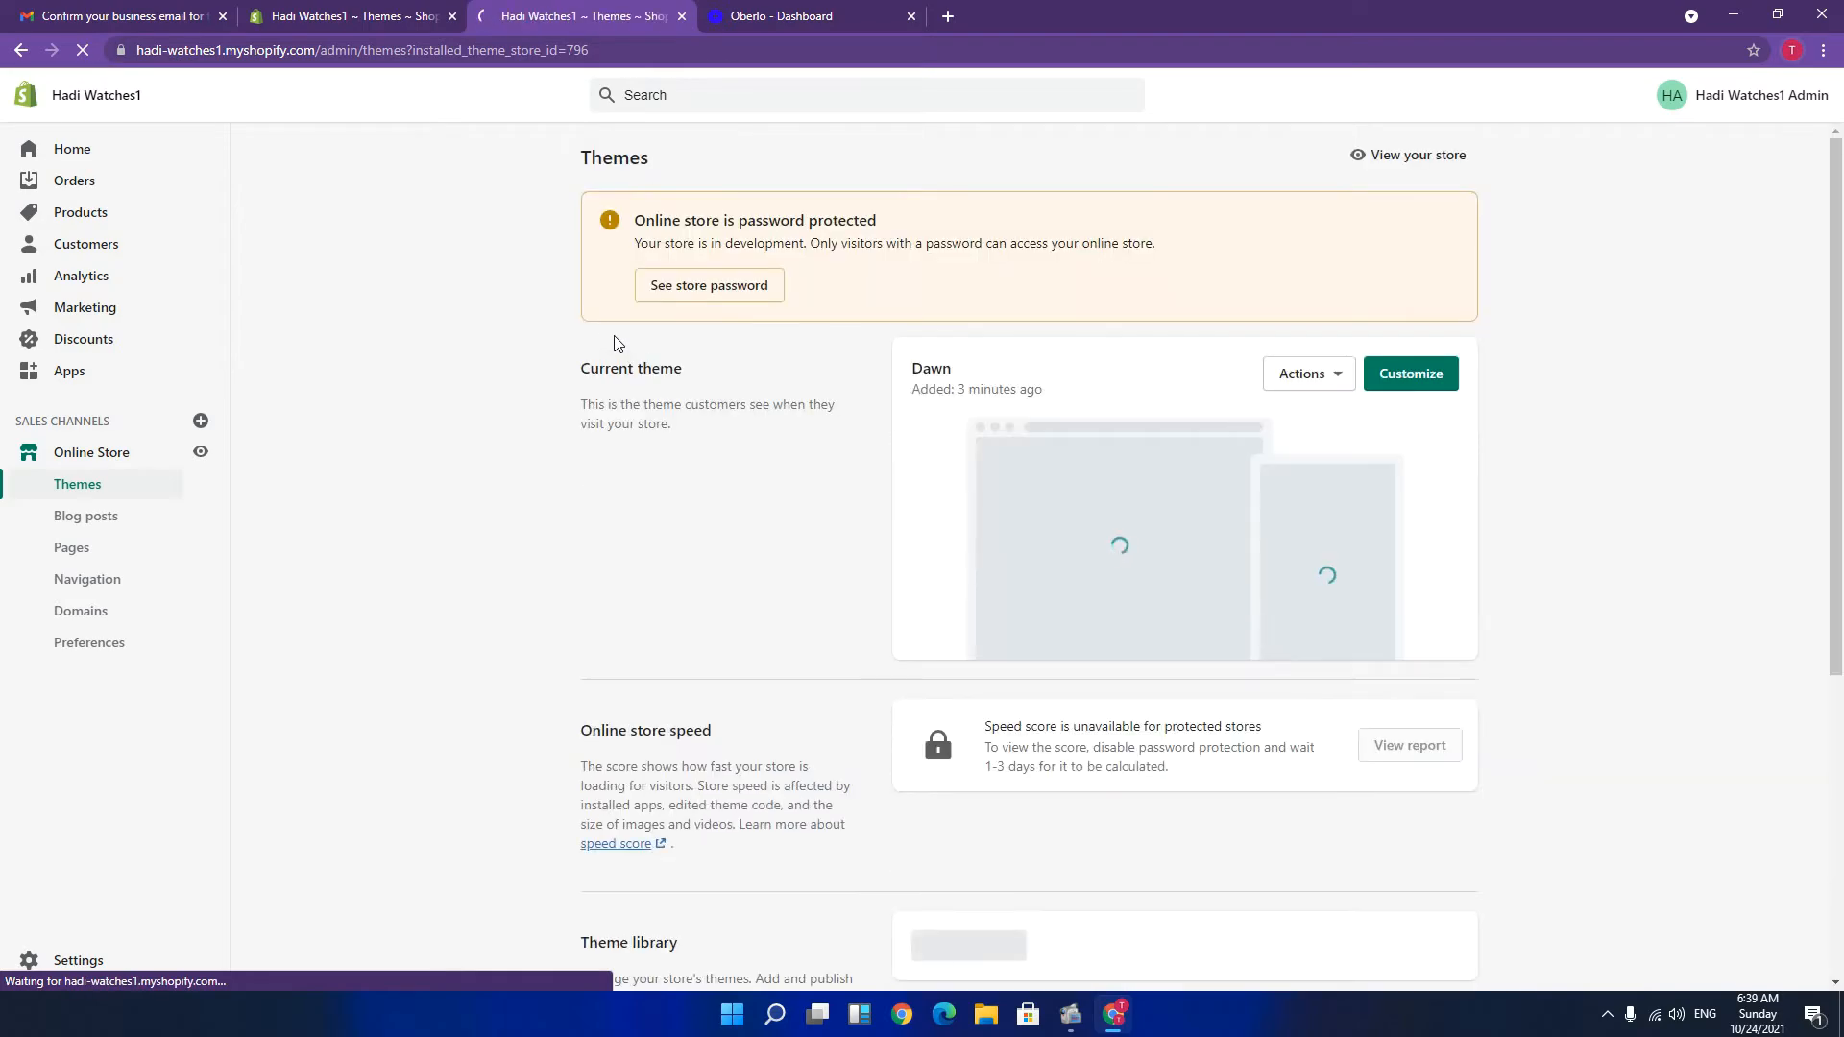
Step: Publish Debut from its Actions menu and confirm, replacing Dawn as the current theme
{"action": "scroll", "coordinate": [950, 531], "scroll_direction": "down", "scroll_amount": 5}
{"action": "left_click", "coordinate": [1292, 623]}
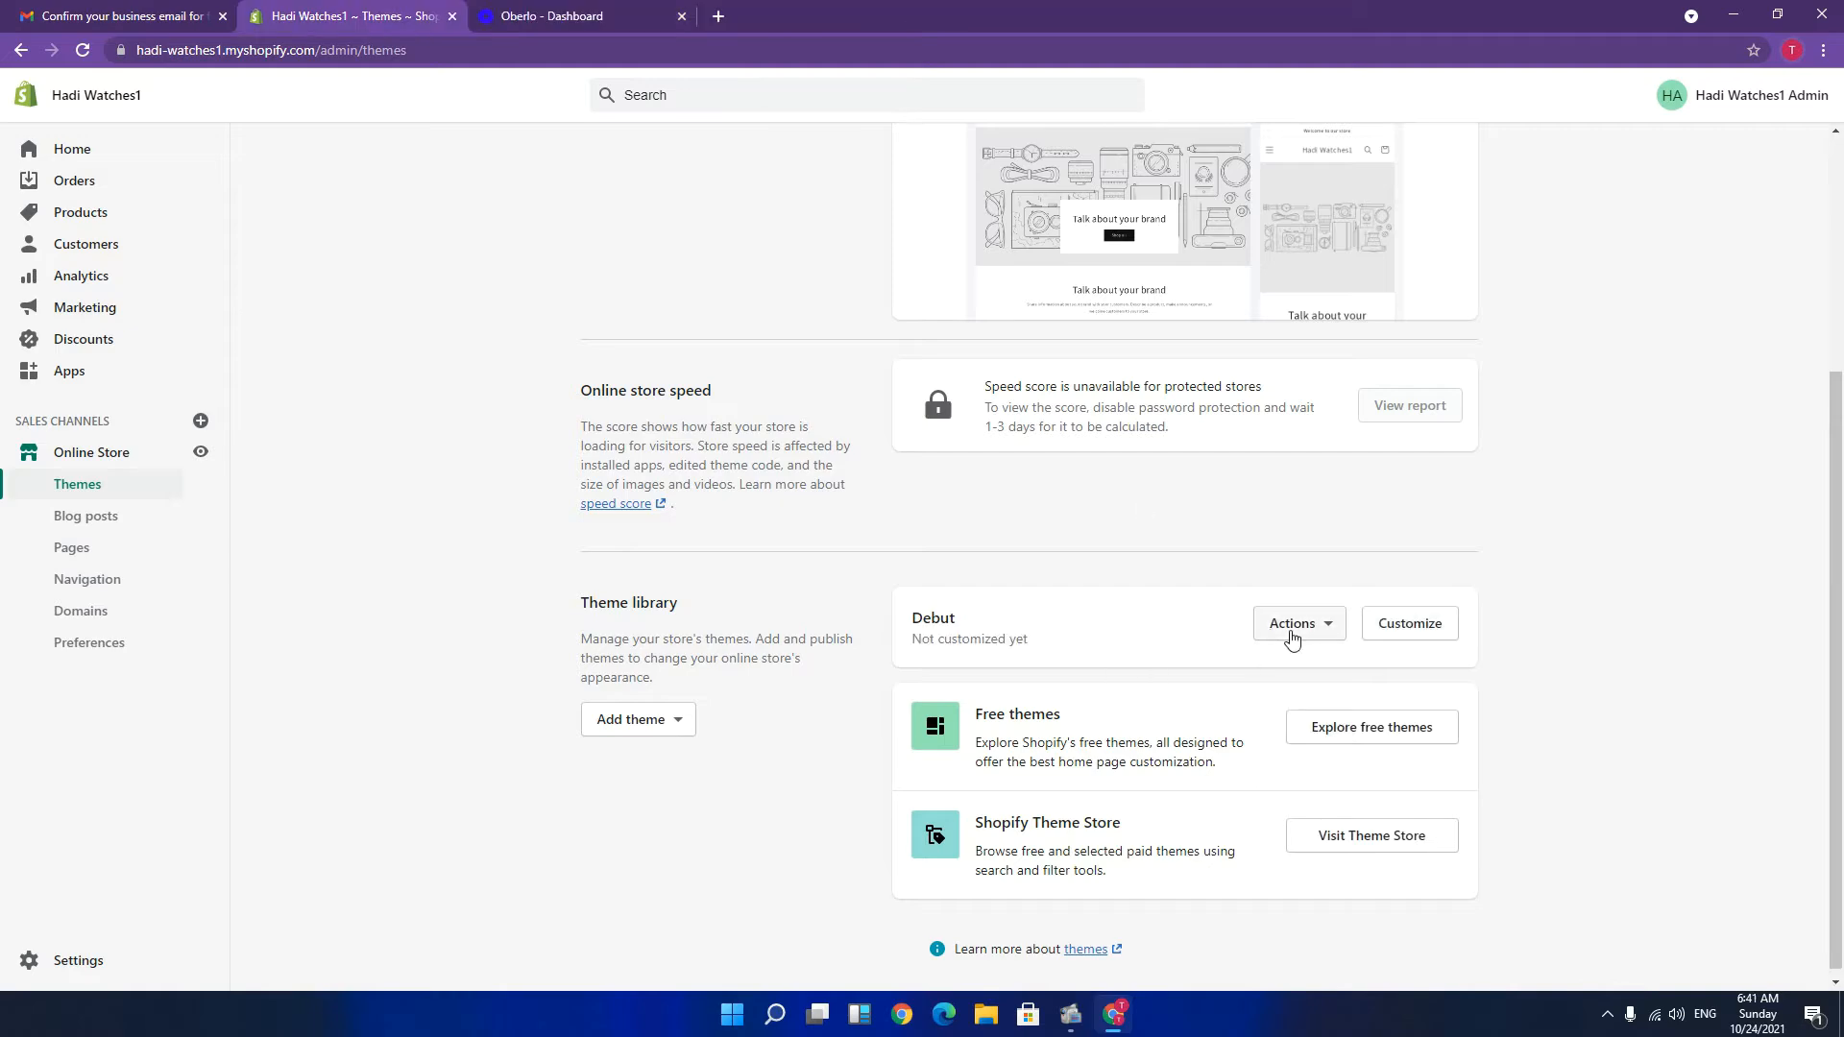
{"action": "left_click", "coordinate": [1291, 629]}
{"action": "left_click", "coordinate": [1239, 709]}
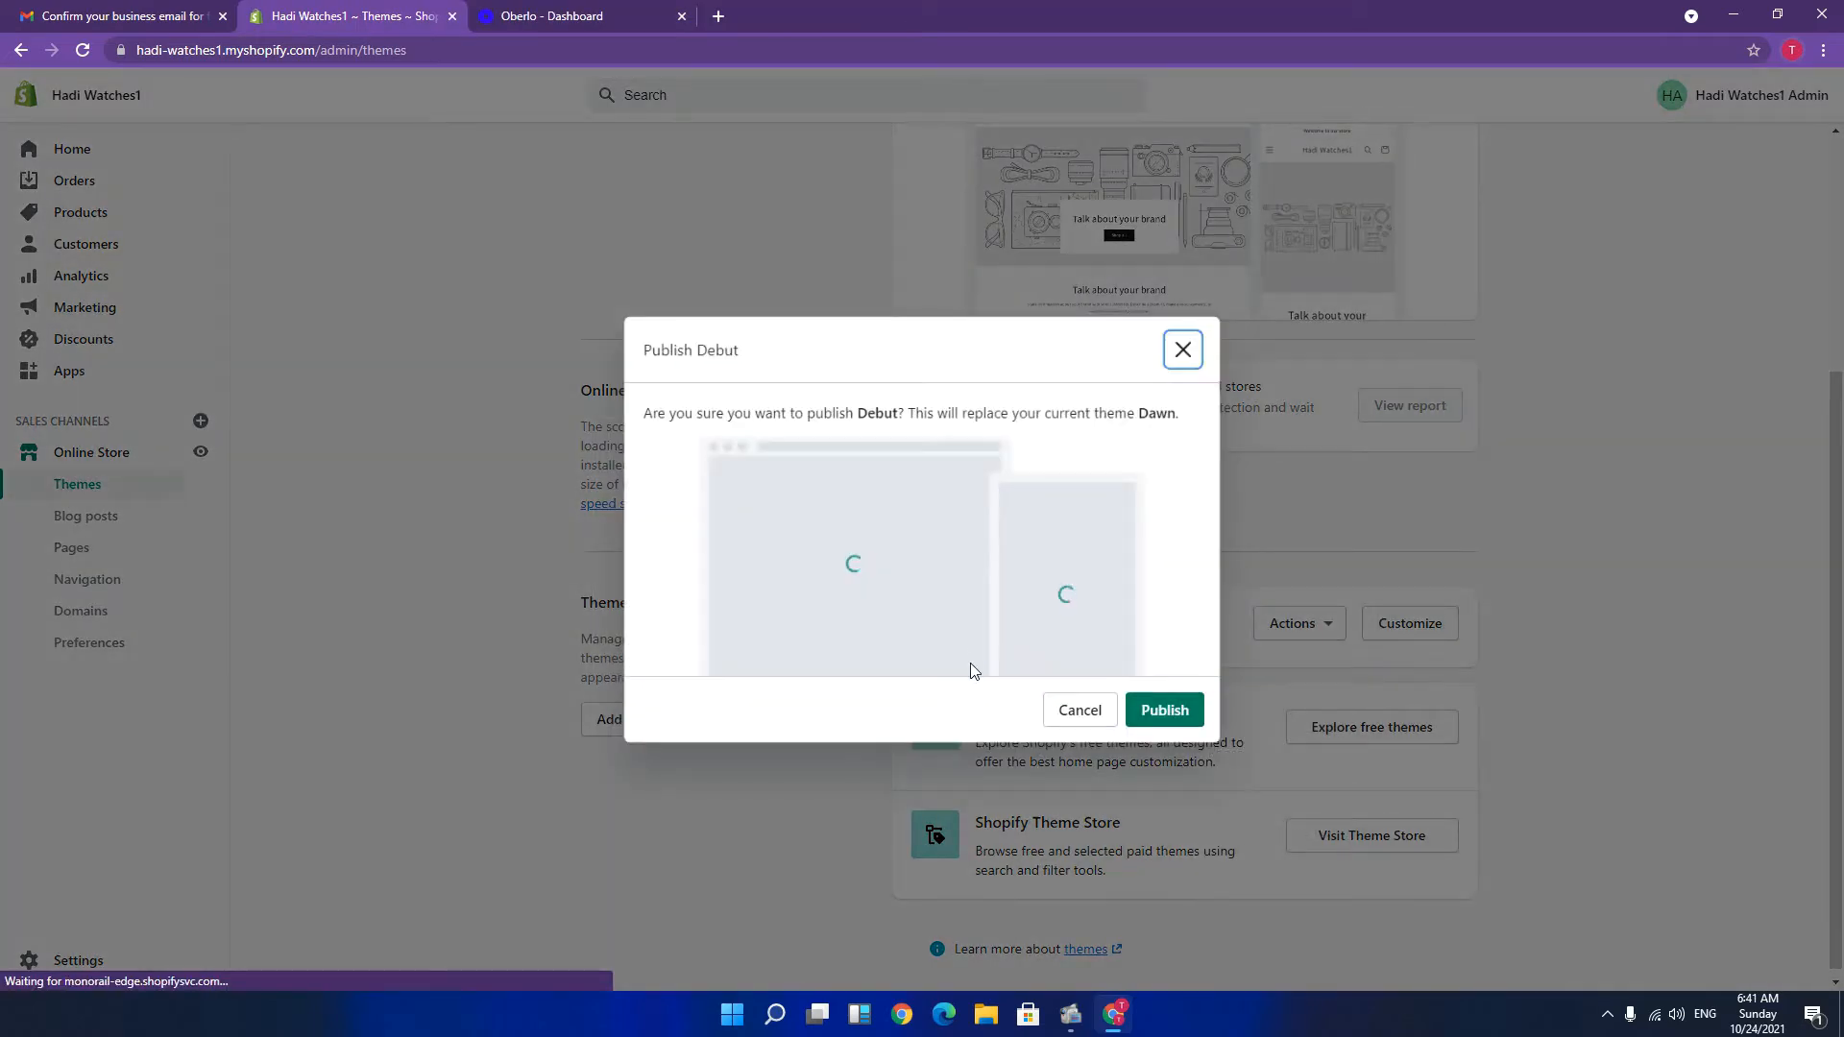
{"action": "left_click", "coordinate": [1165, 712]}
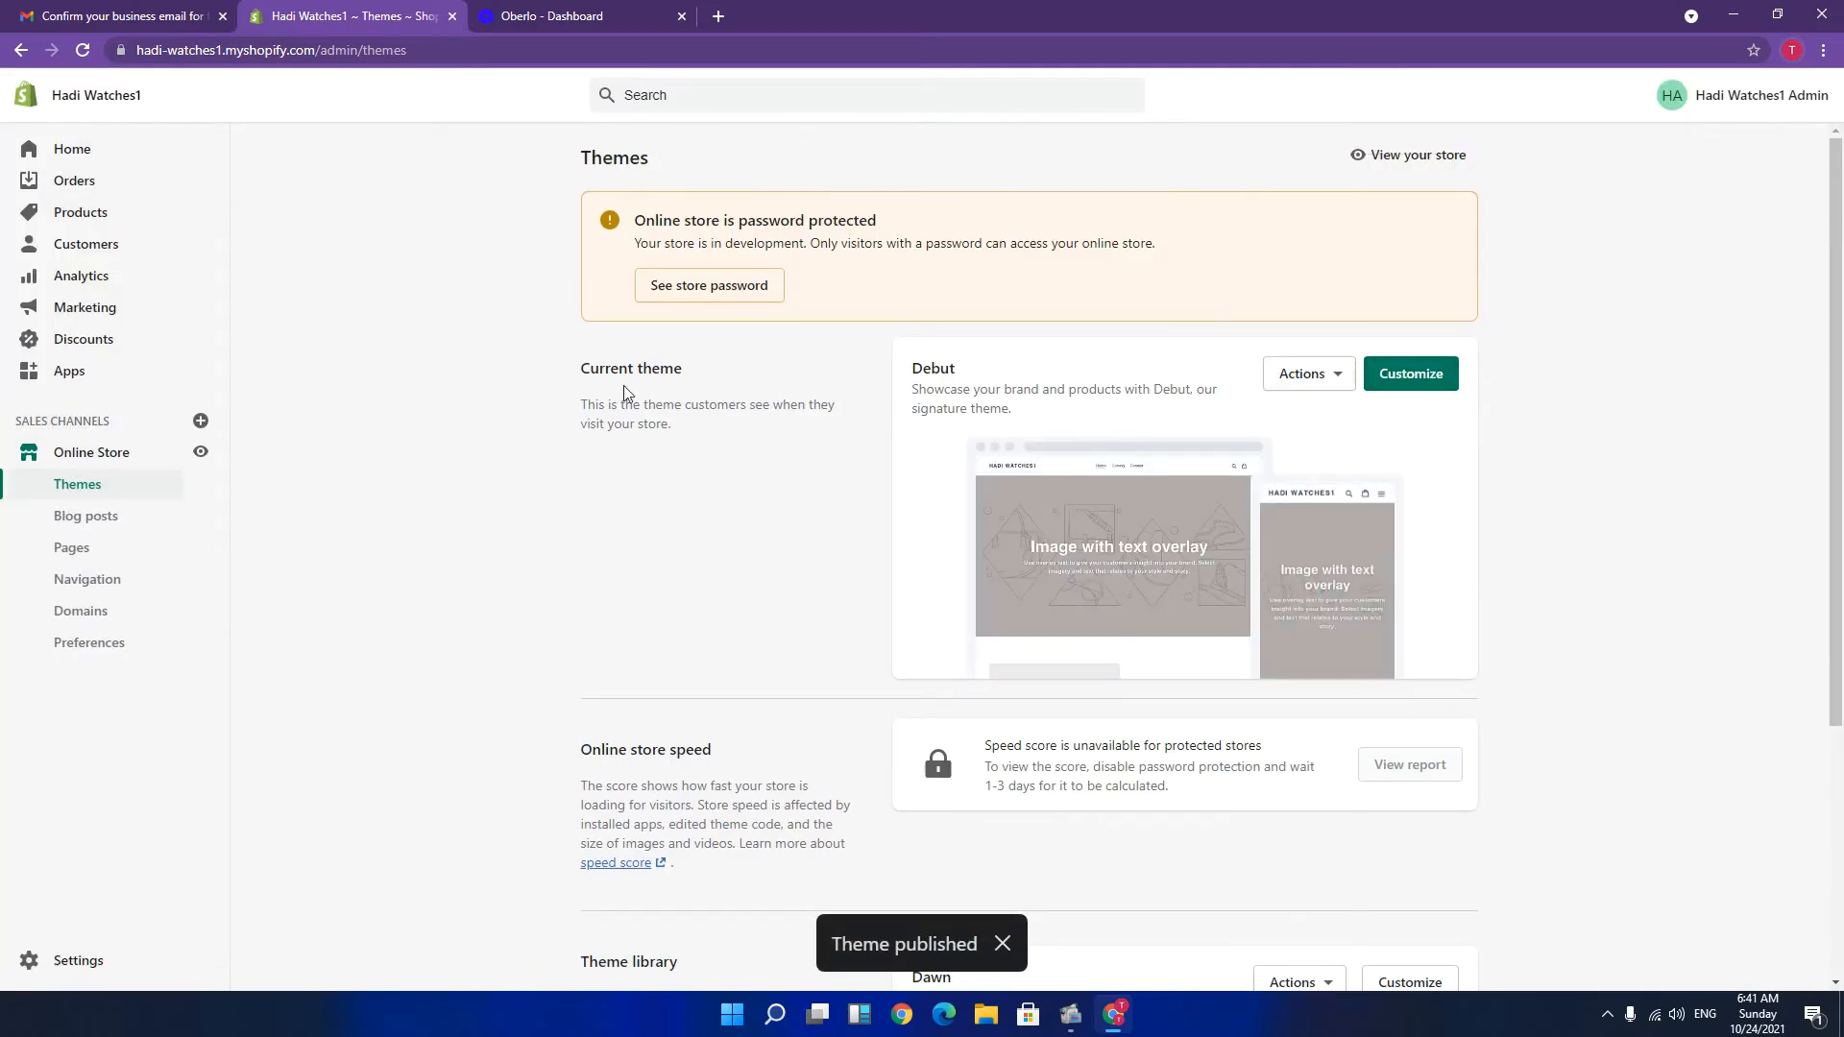
{"action": "left_click", "coordinate": [200, 453]}
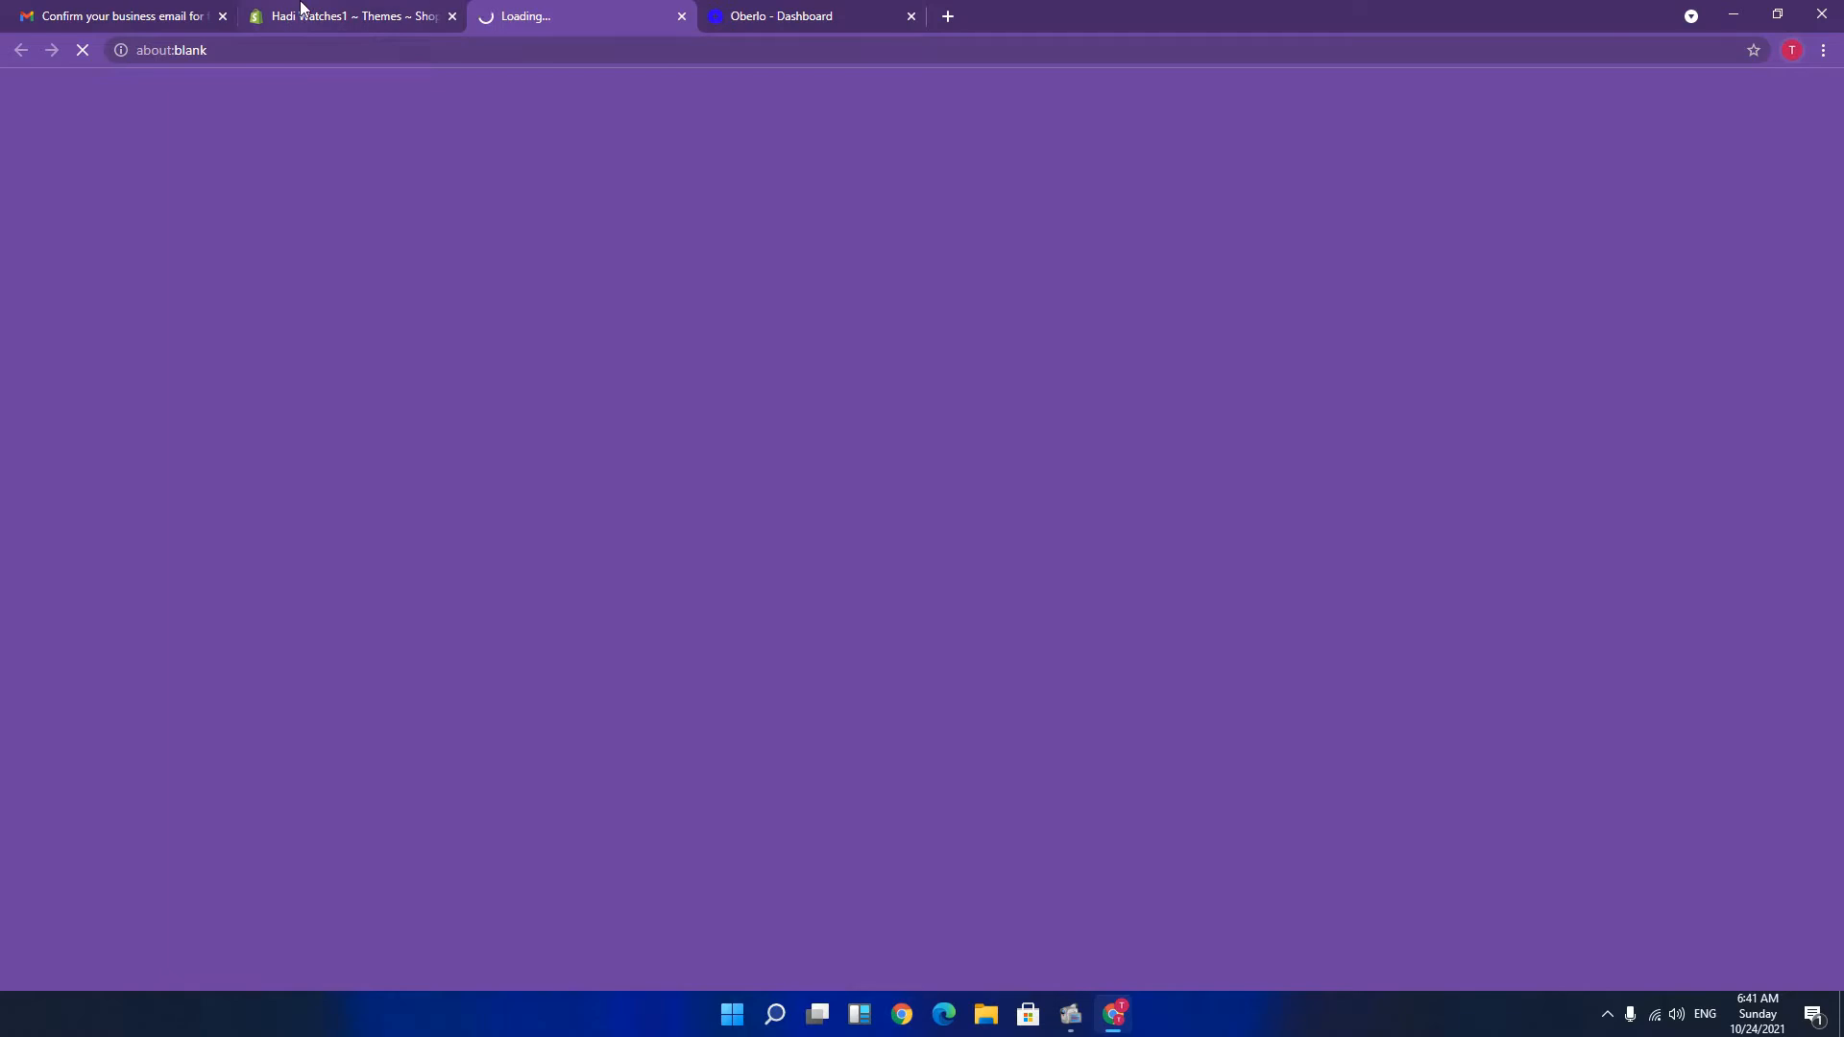
Step: Scroll through the storefront to review the new Debut design
{"action": "scroll", "coordinate": [658, 396], "scroll_direction": "down", "scroll_amount": 7}
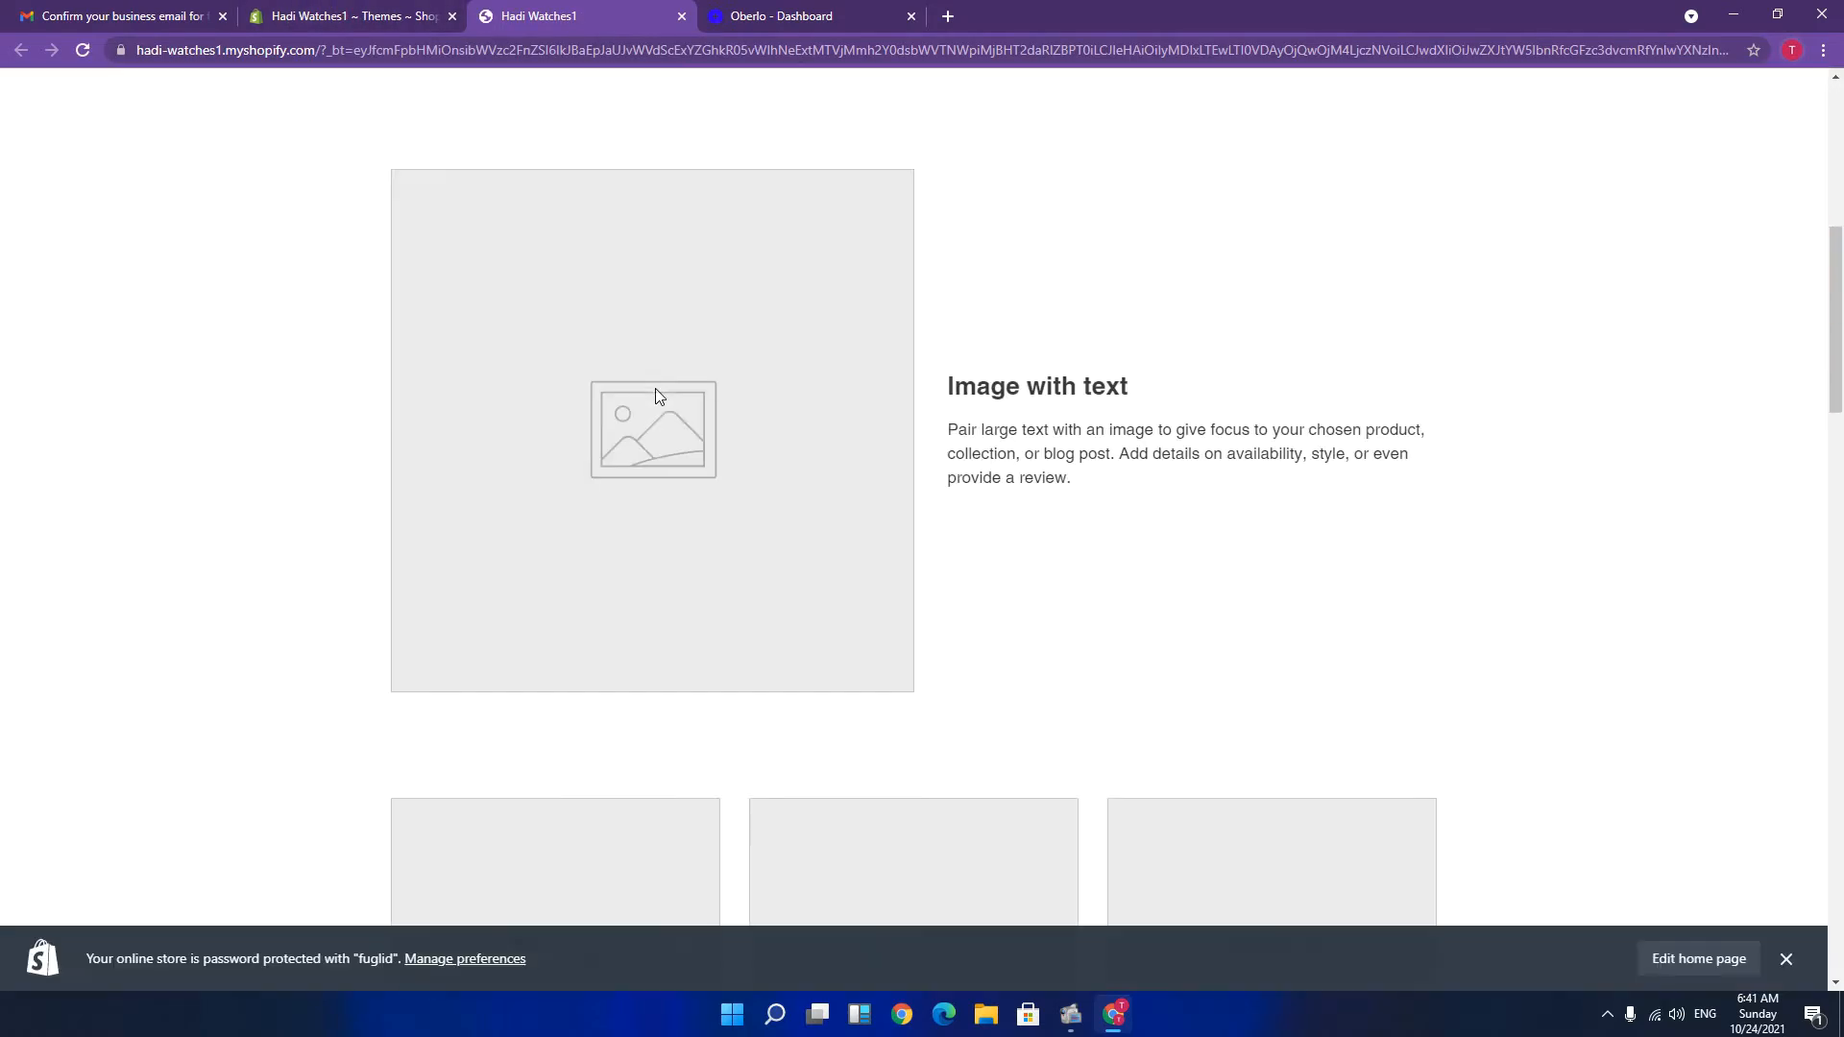
{"action": "scroll", "coordinate": [658, 396], "scroll_direction": "down", "scroll_amount": 20}
{"action": "scroll", "coordinate": [658, 391], "scroll_direction": "up", "scroll_amount": 7}
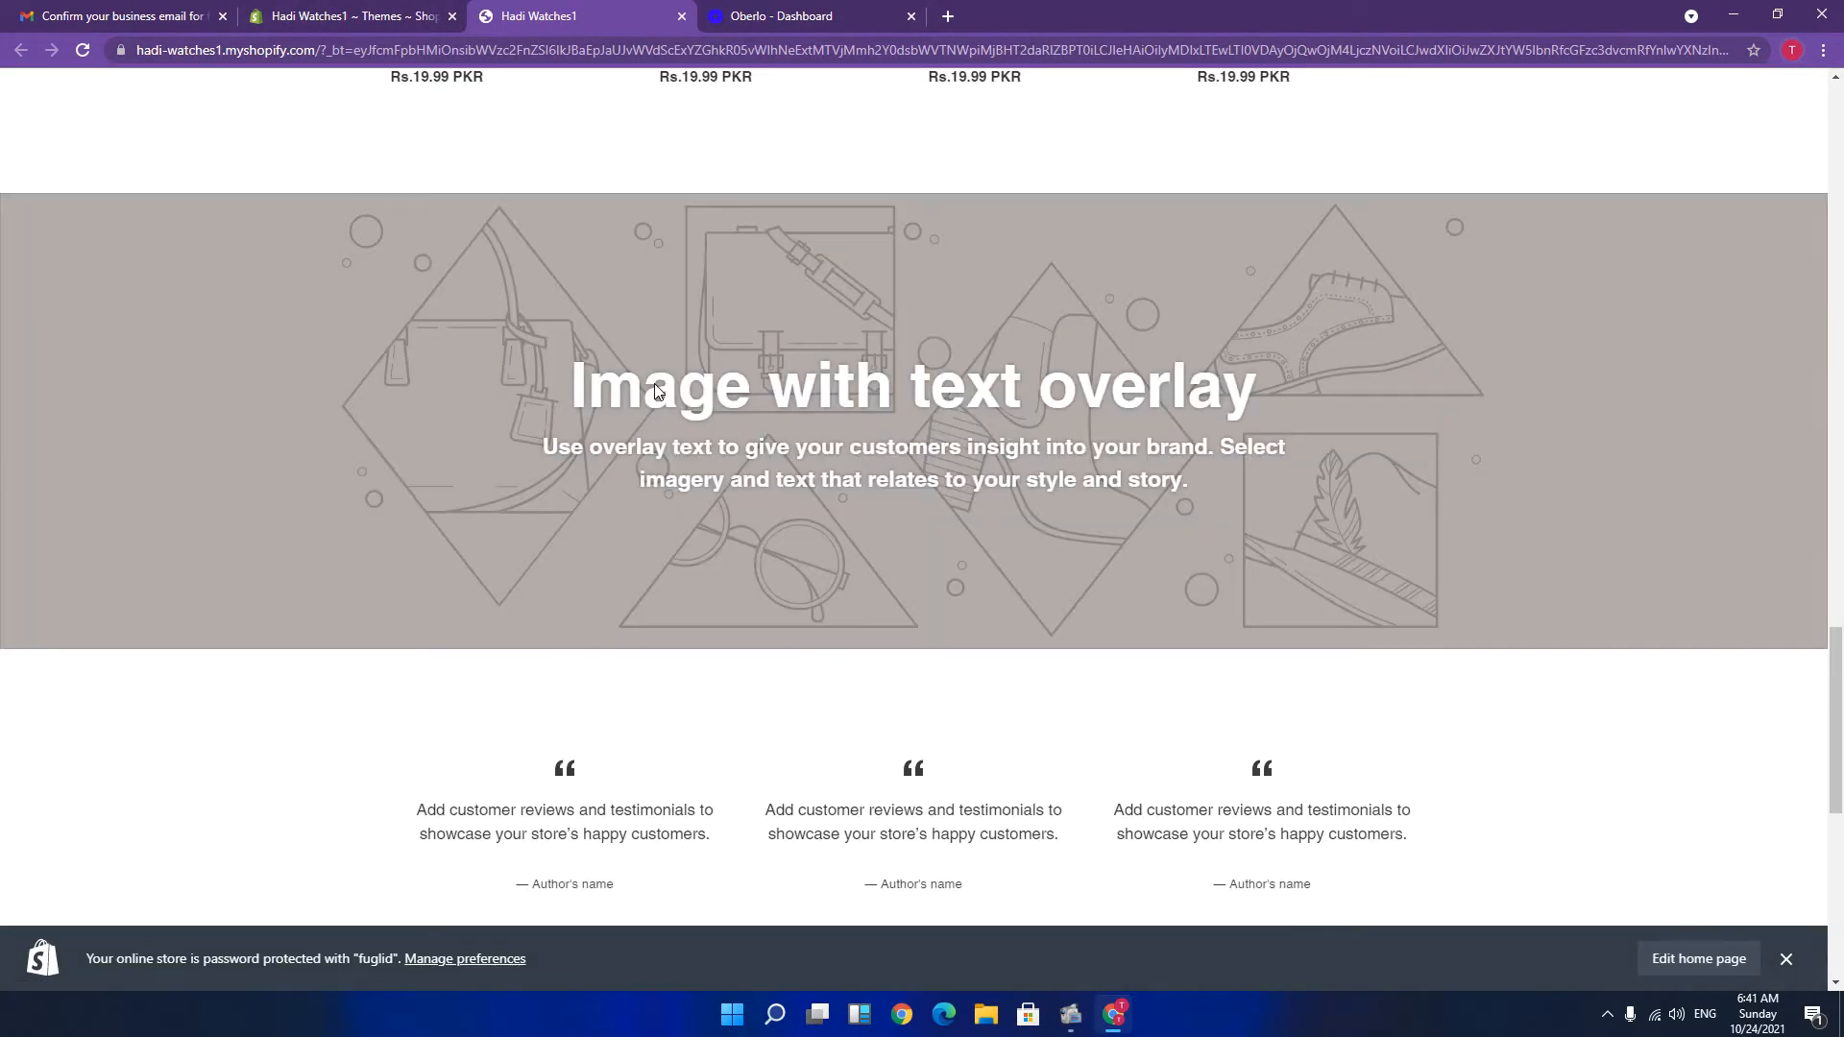
{"action": "scroll", "coordinate": [658, 391], "scroll_direction": "up", "scroll_amount": 20}
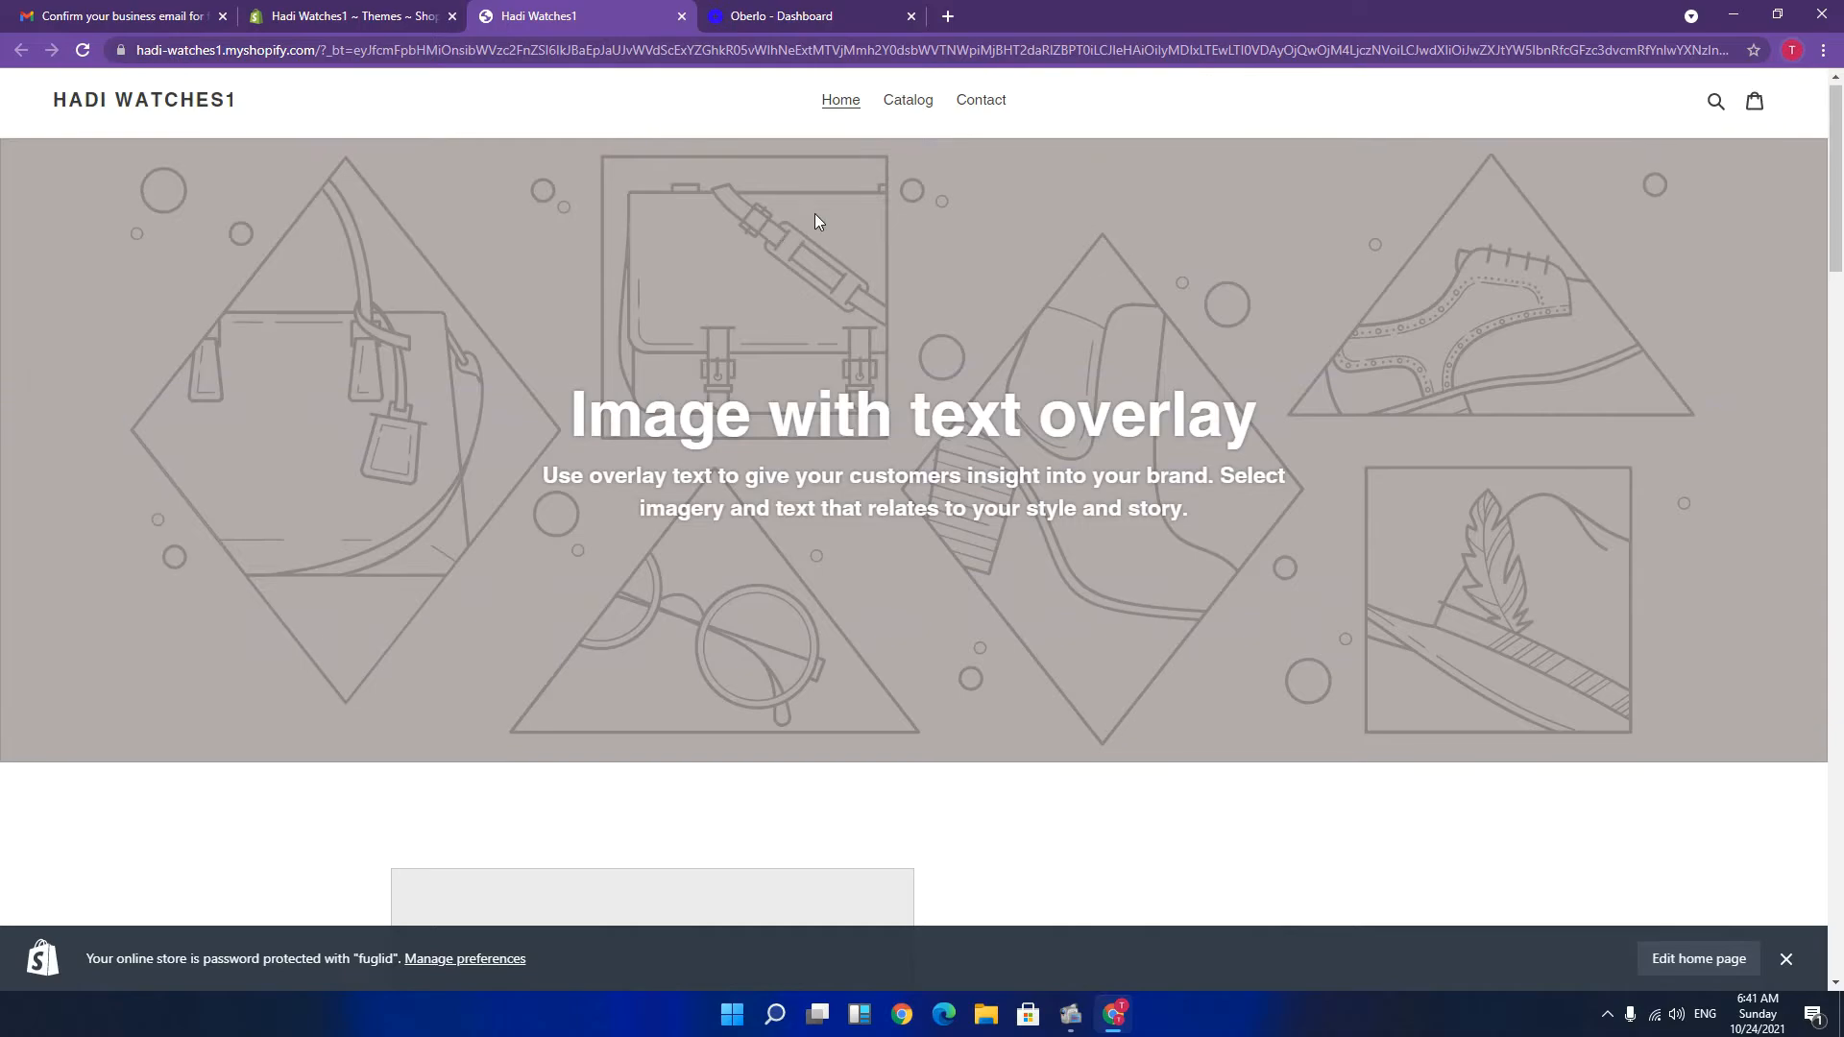
{"action": "scroll", "coordinate": [796, 245], "scroll_direction": "down", "scroll_amount": 20}
{"action": "scroll", "coordinate": [764, 307], "scroll_direction": "up", "scroll_amount": 10}
{"action": "scroll", "coordinate": [760, 314], "scroll_direction": "up", "scroll_amount": 10}
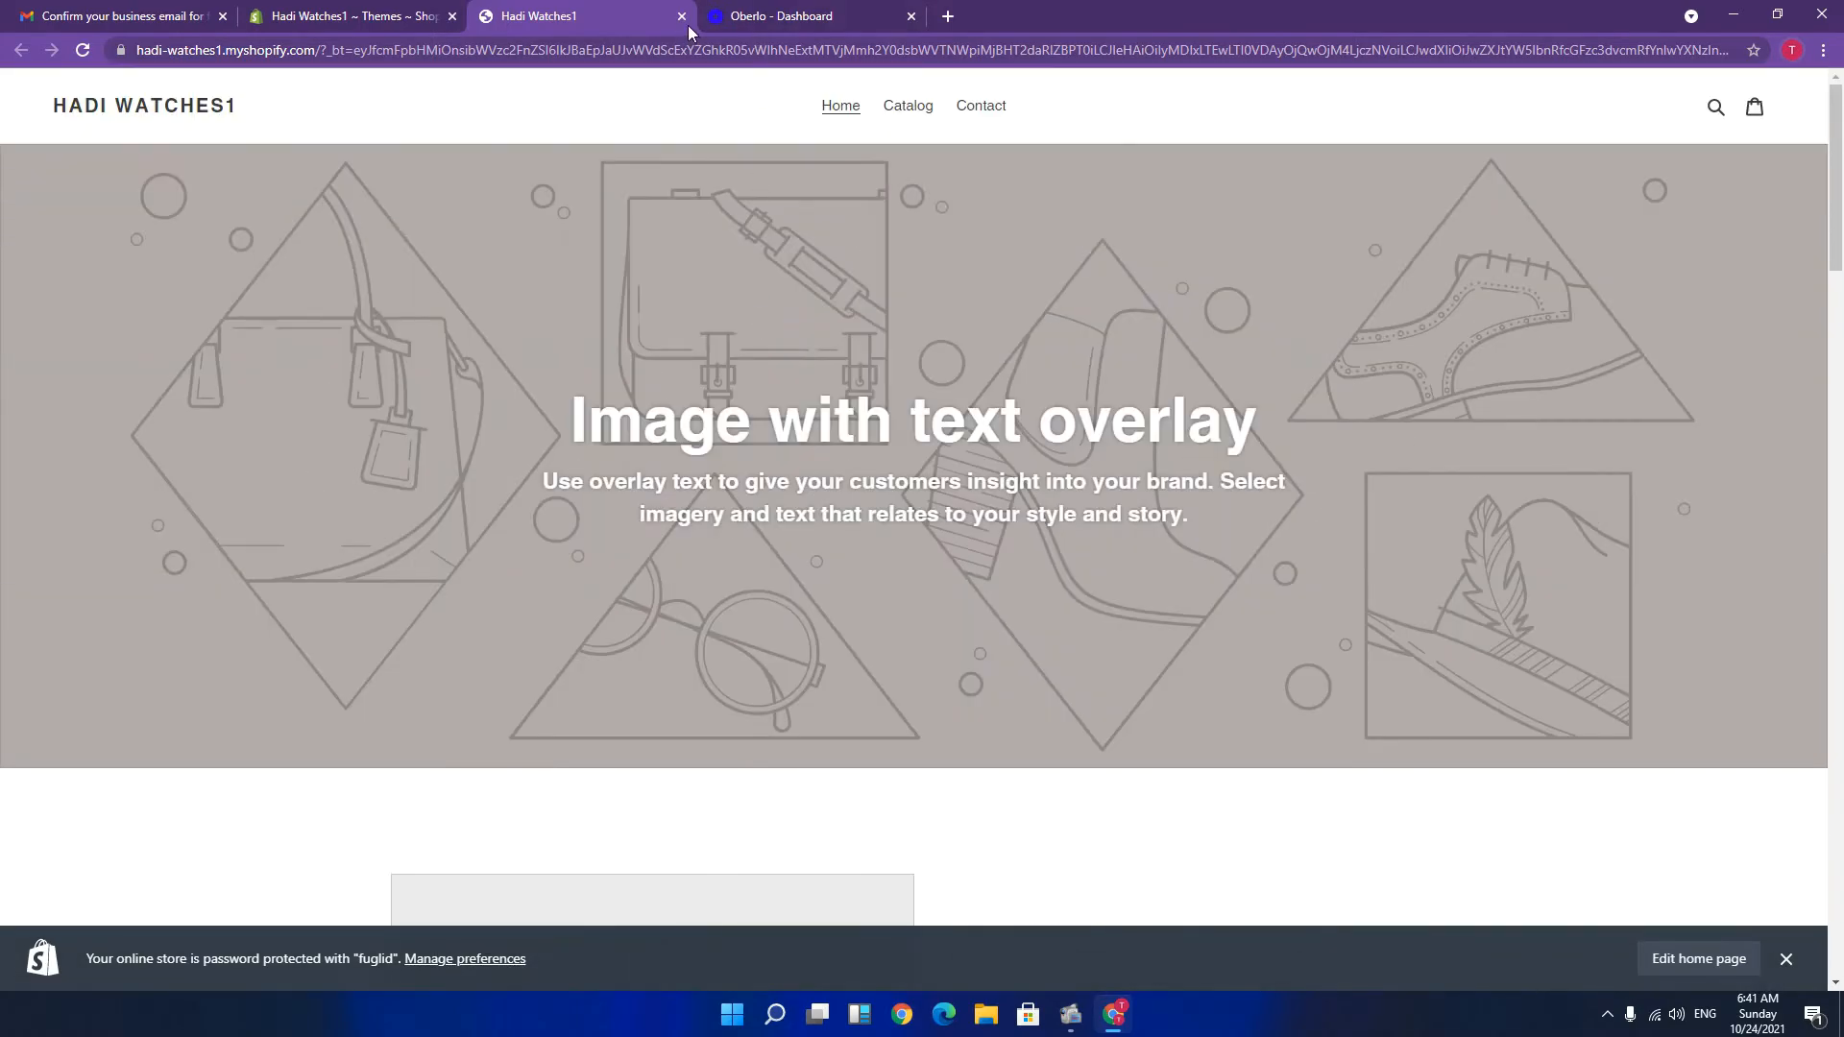
Step: Close the storefront tab and show the admin Apps page listing Oberlo
{"action": "left_click", "coordinate": [683, 17]}
{"action": "left_click", "coordinate": [720, 16]}
{"action": "left_click", "coordinate": [580, 13]}
{"action": "left_click", "coordinate": [357, 12]}
{"action": "left_click", "coordinate": [48, 381]}
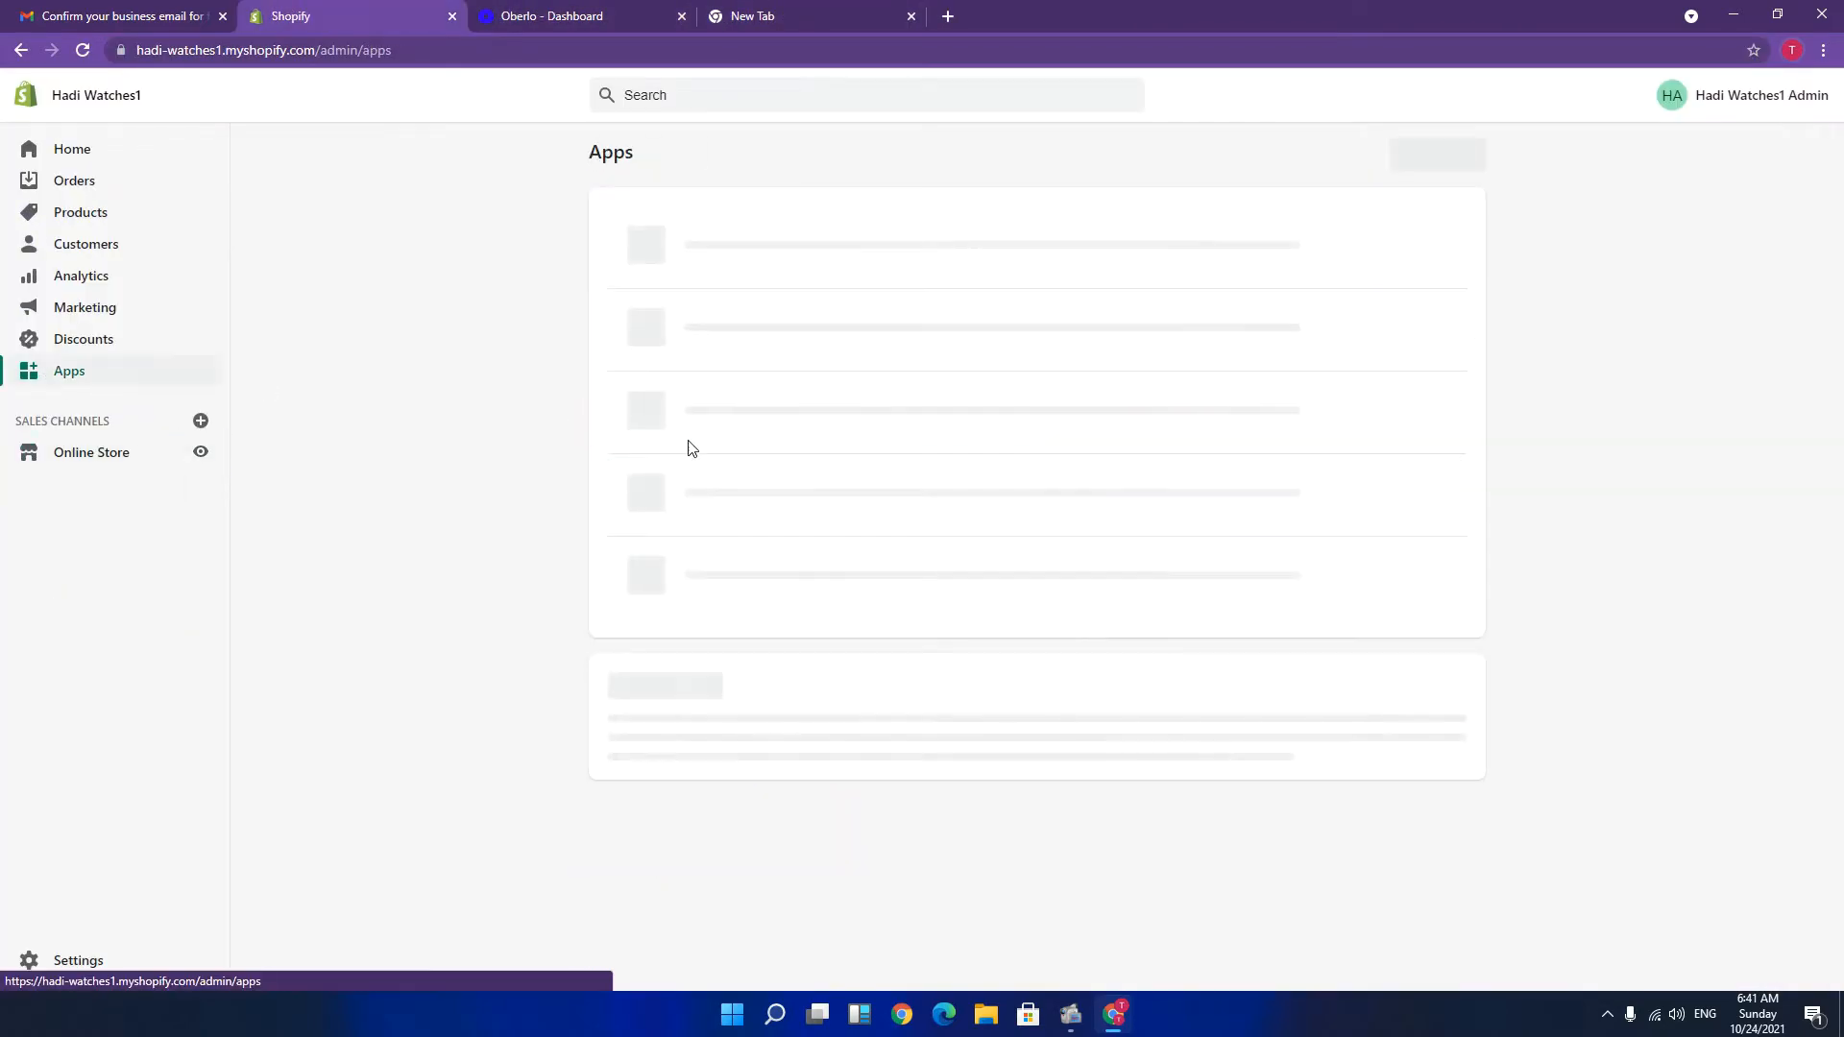
{"action": "left_click", "coordinate": [805, 8]}
Step: Search Google for 'oberlo extension' and add the Oberlo AliExpress importer to Chrome
{"action": "type", "text": "googl"}
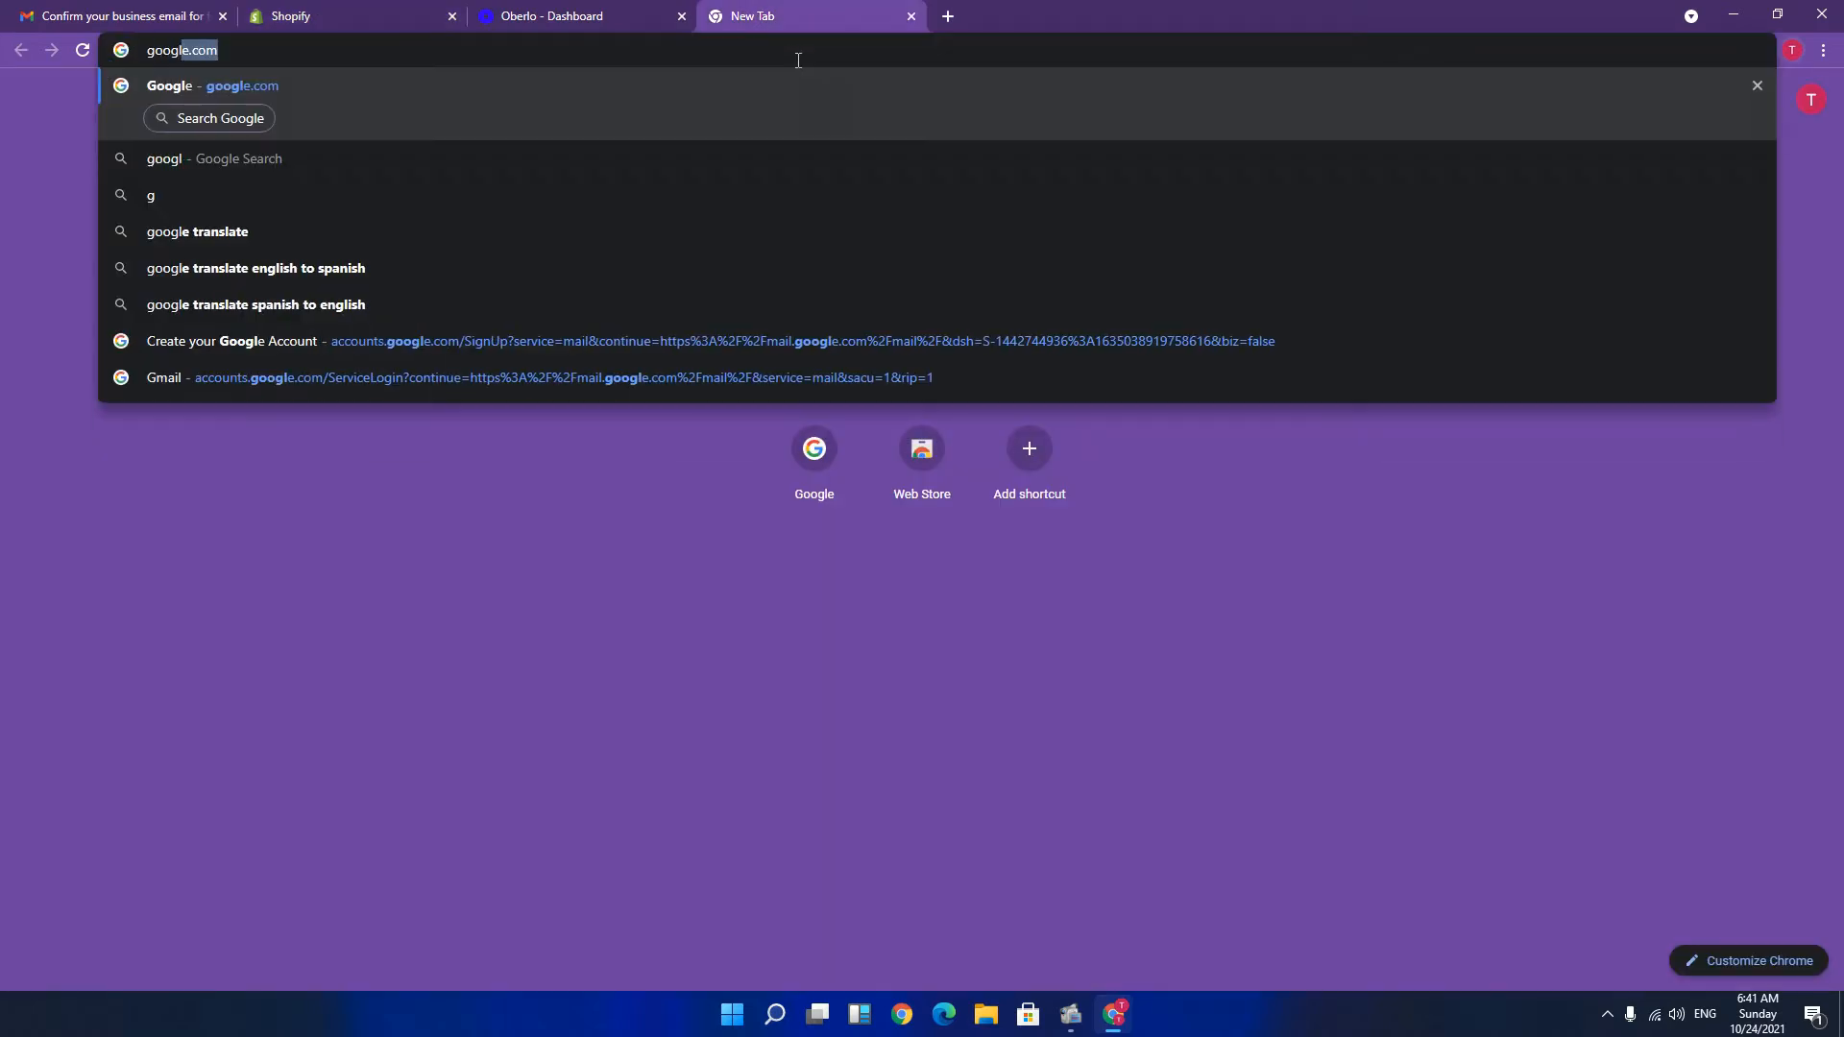
{"action": "key", "text": "Return"}
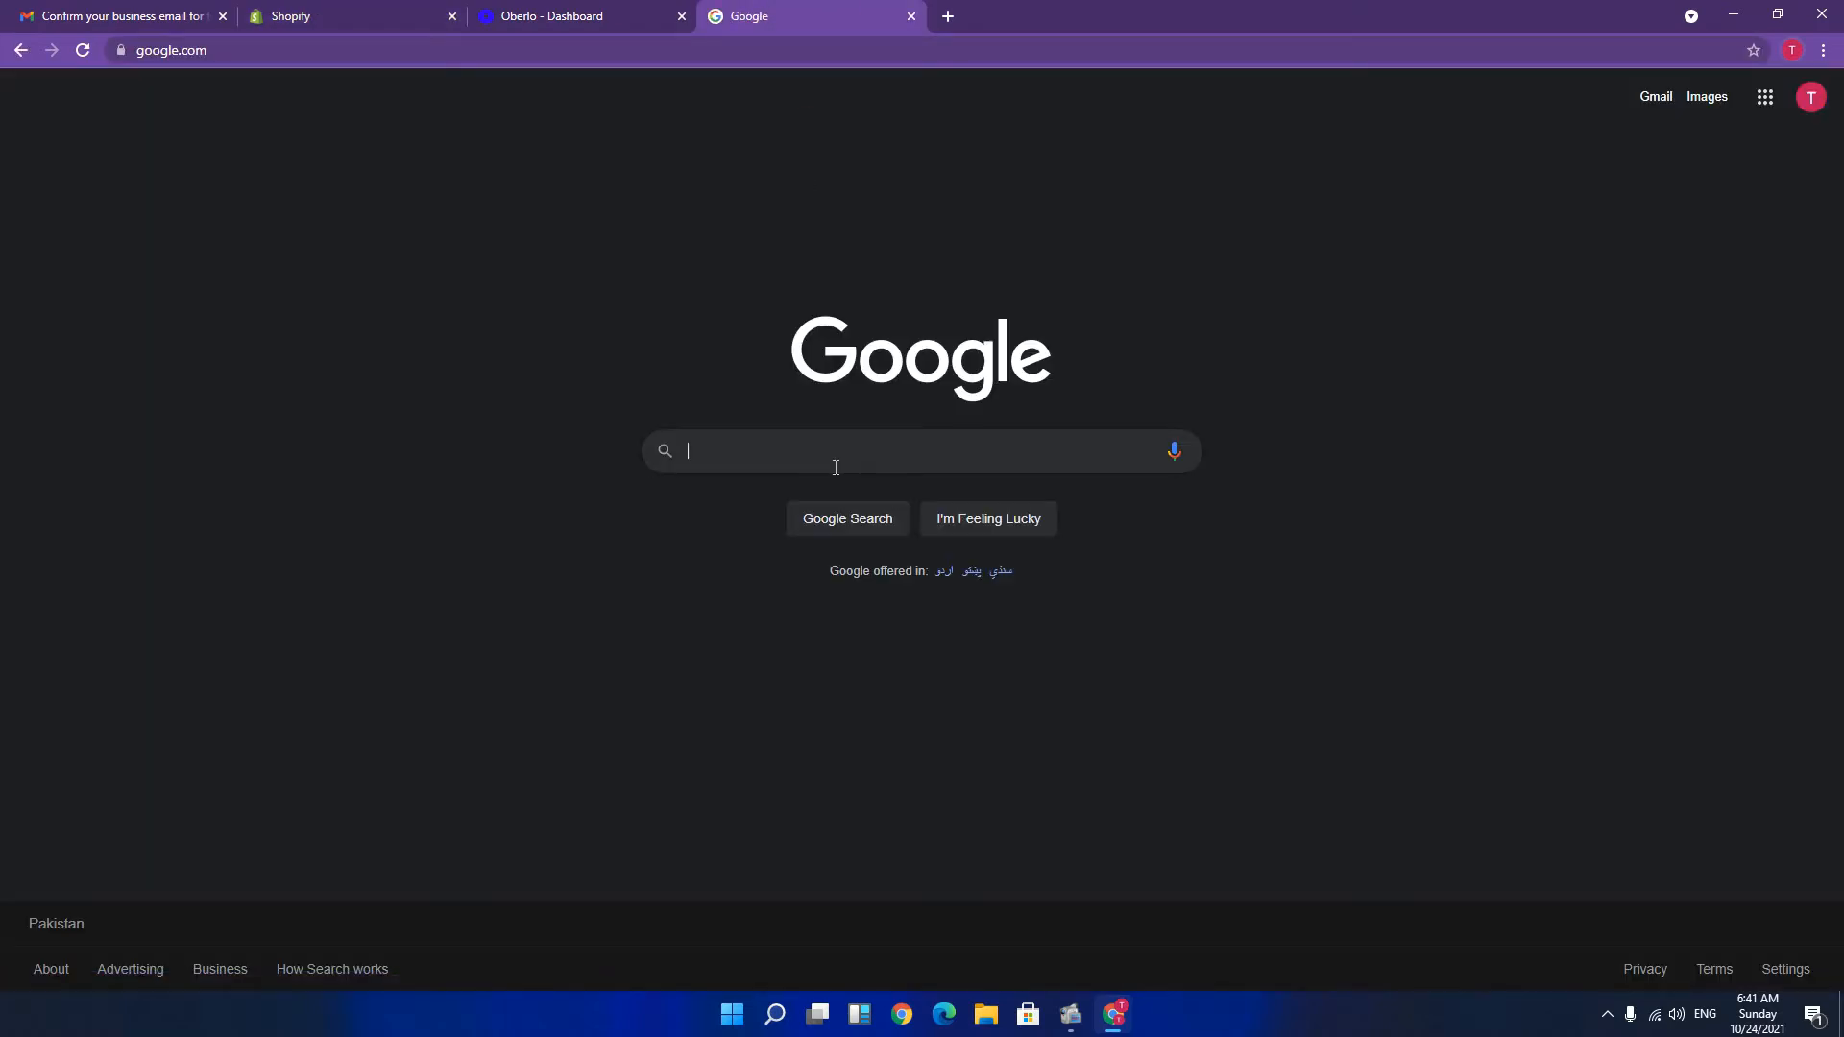
{"action": "type", "text": "oberlo "}
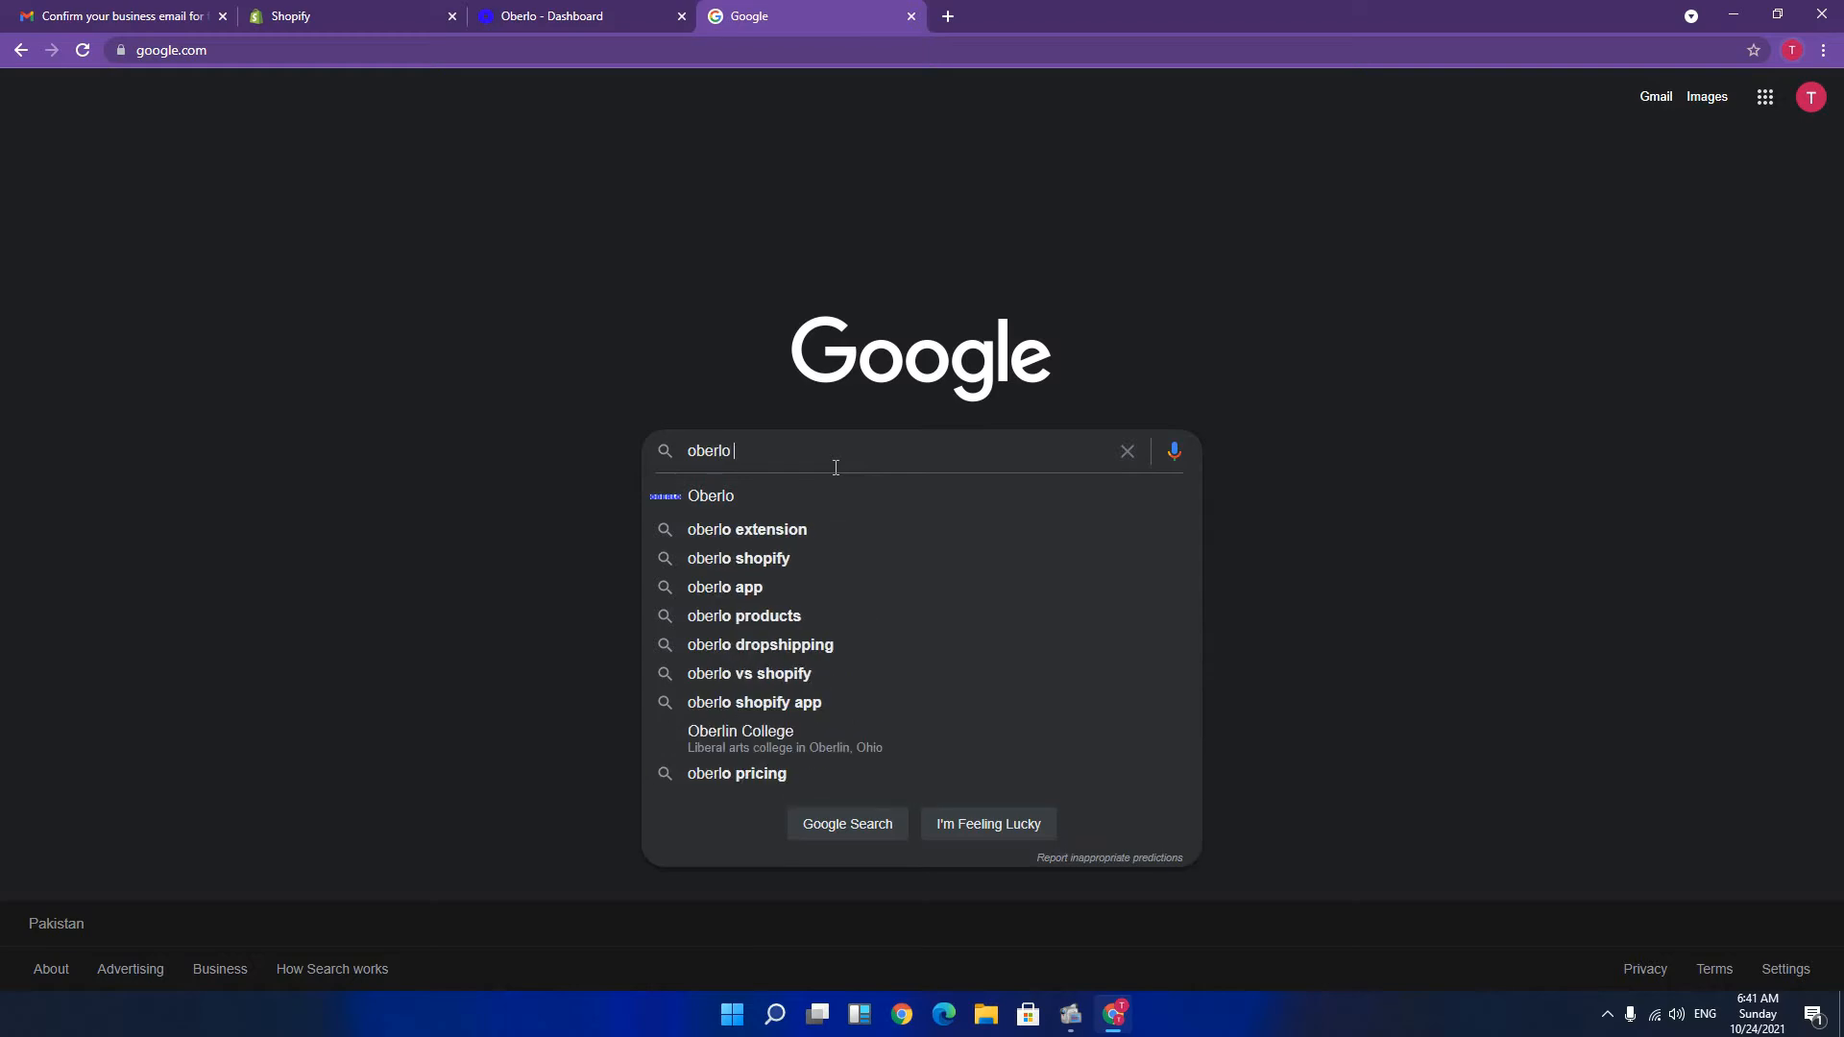
{"action": "type", "text": "extension"}
{"action": "key", "text": "Return"}
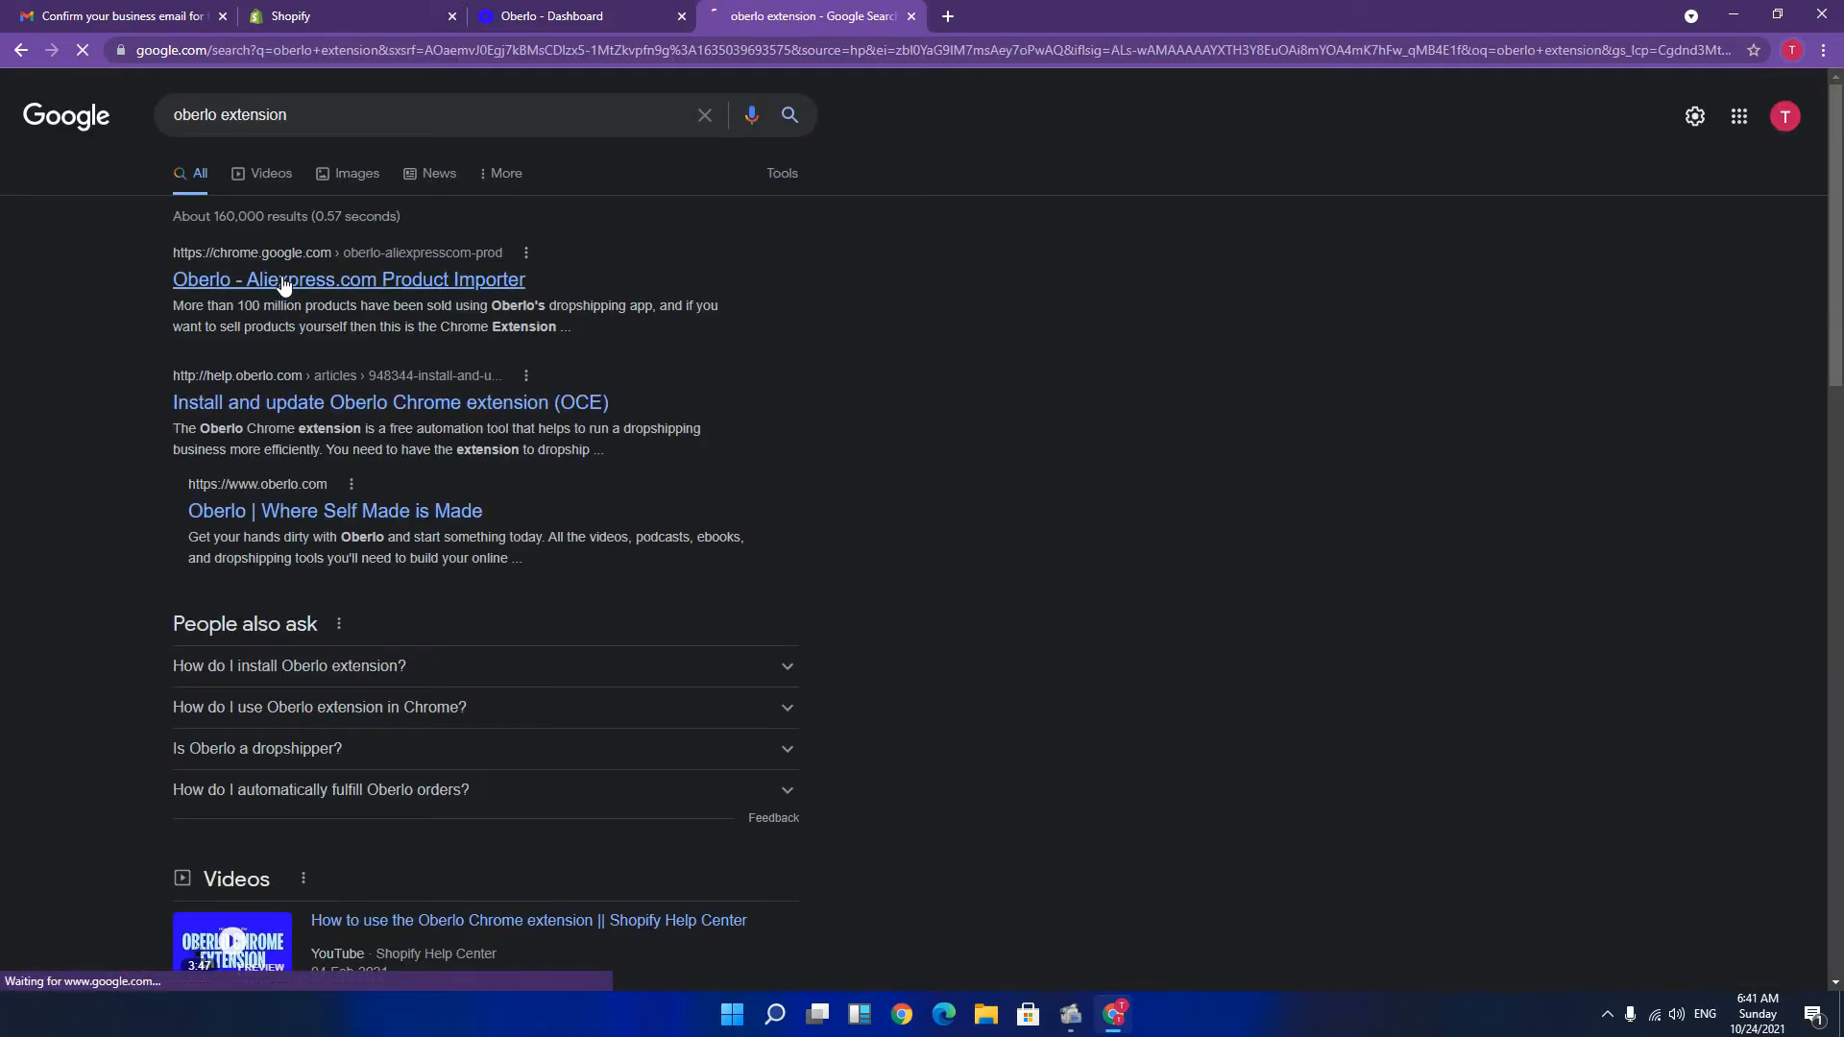
{"action": "left_click", "coordinate": [372, 281]}
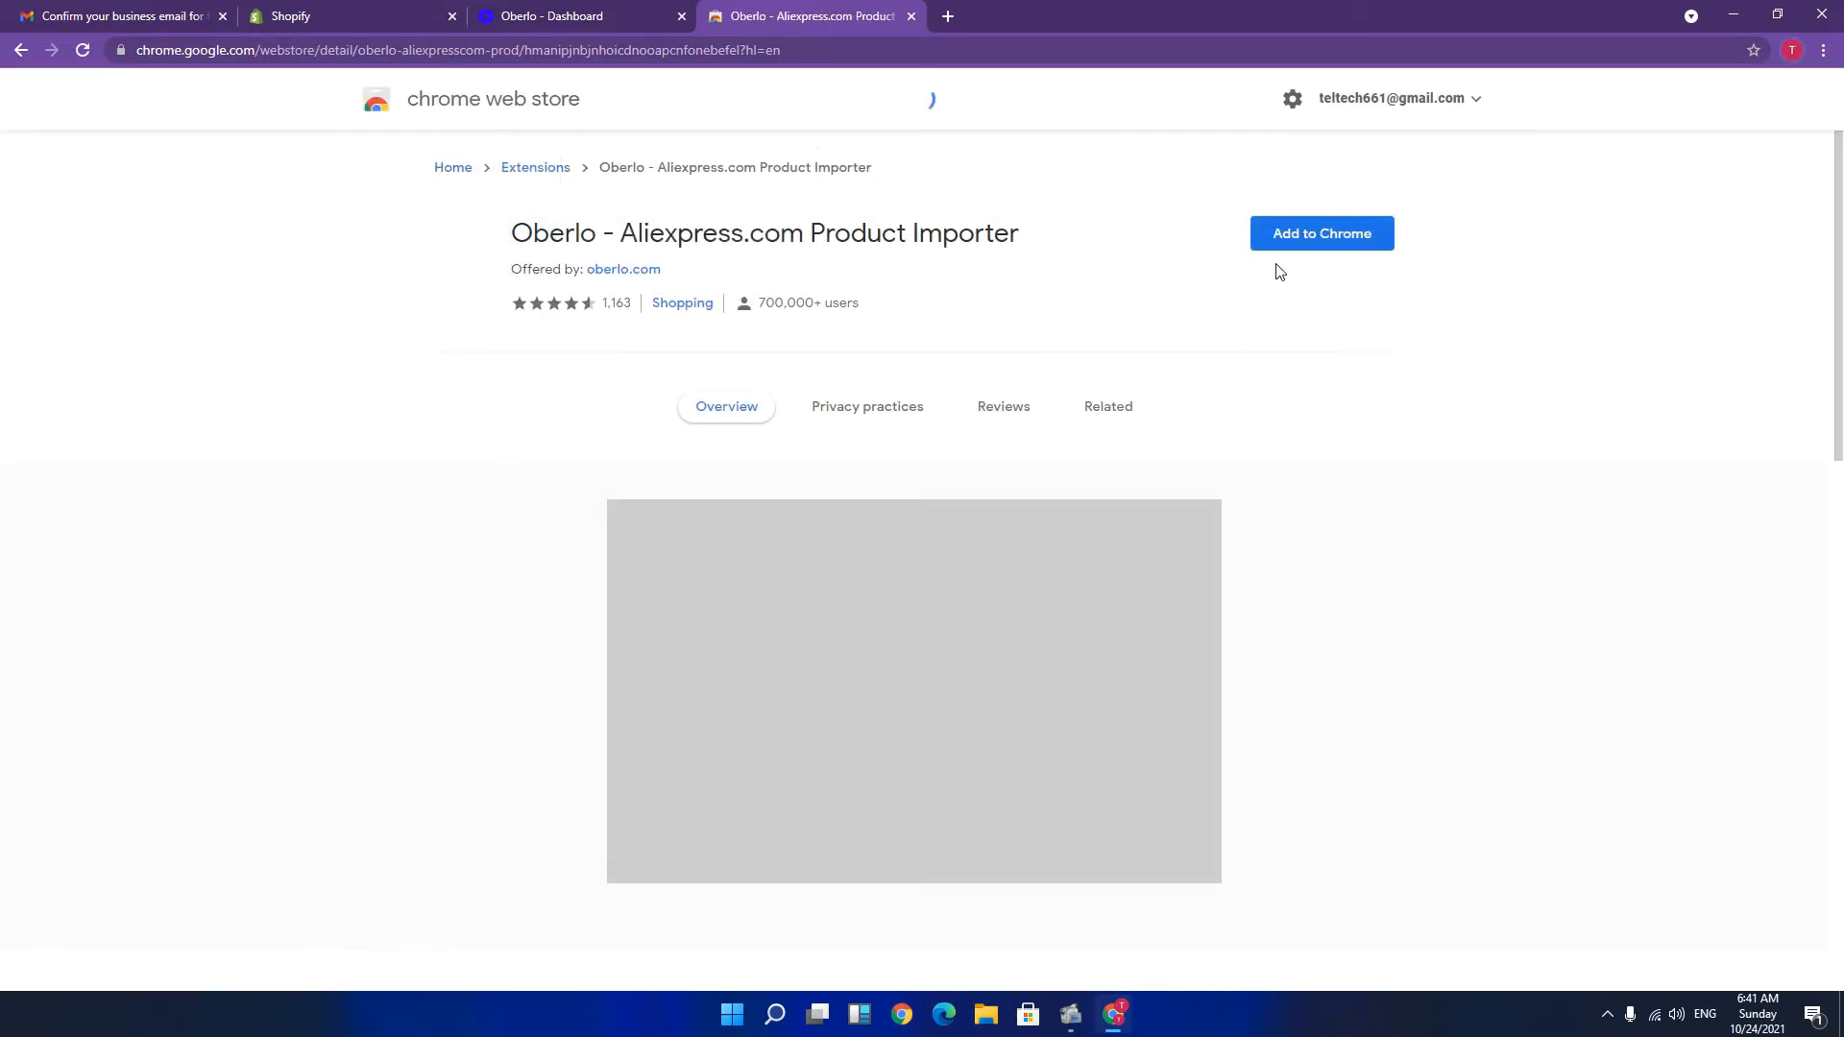
{"action": "left_click", "coordinate": [1291, 245]}
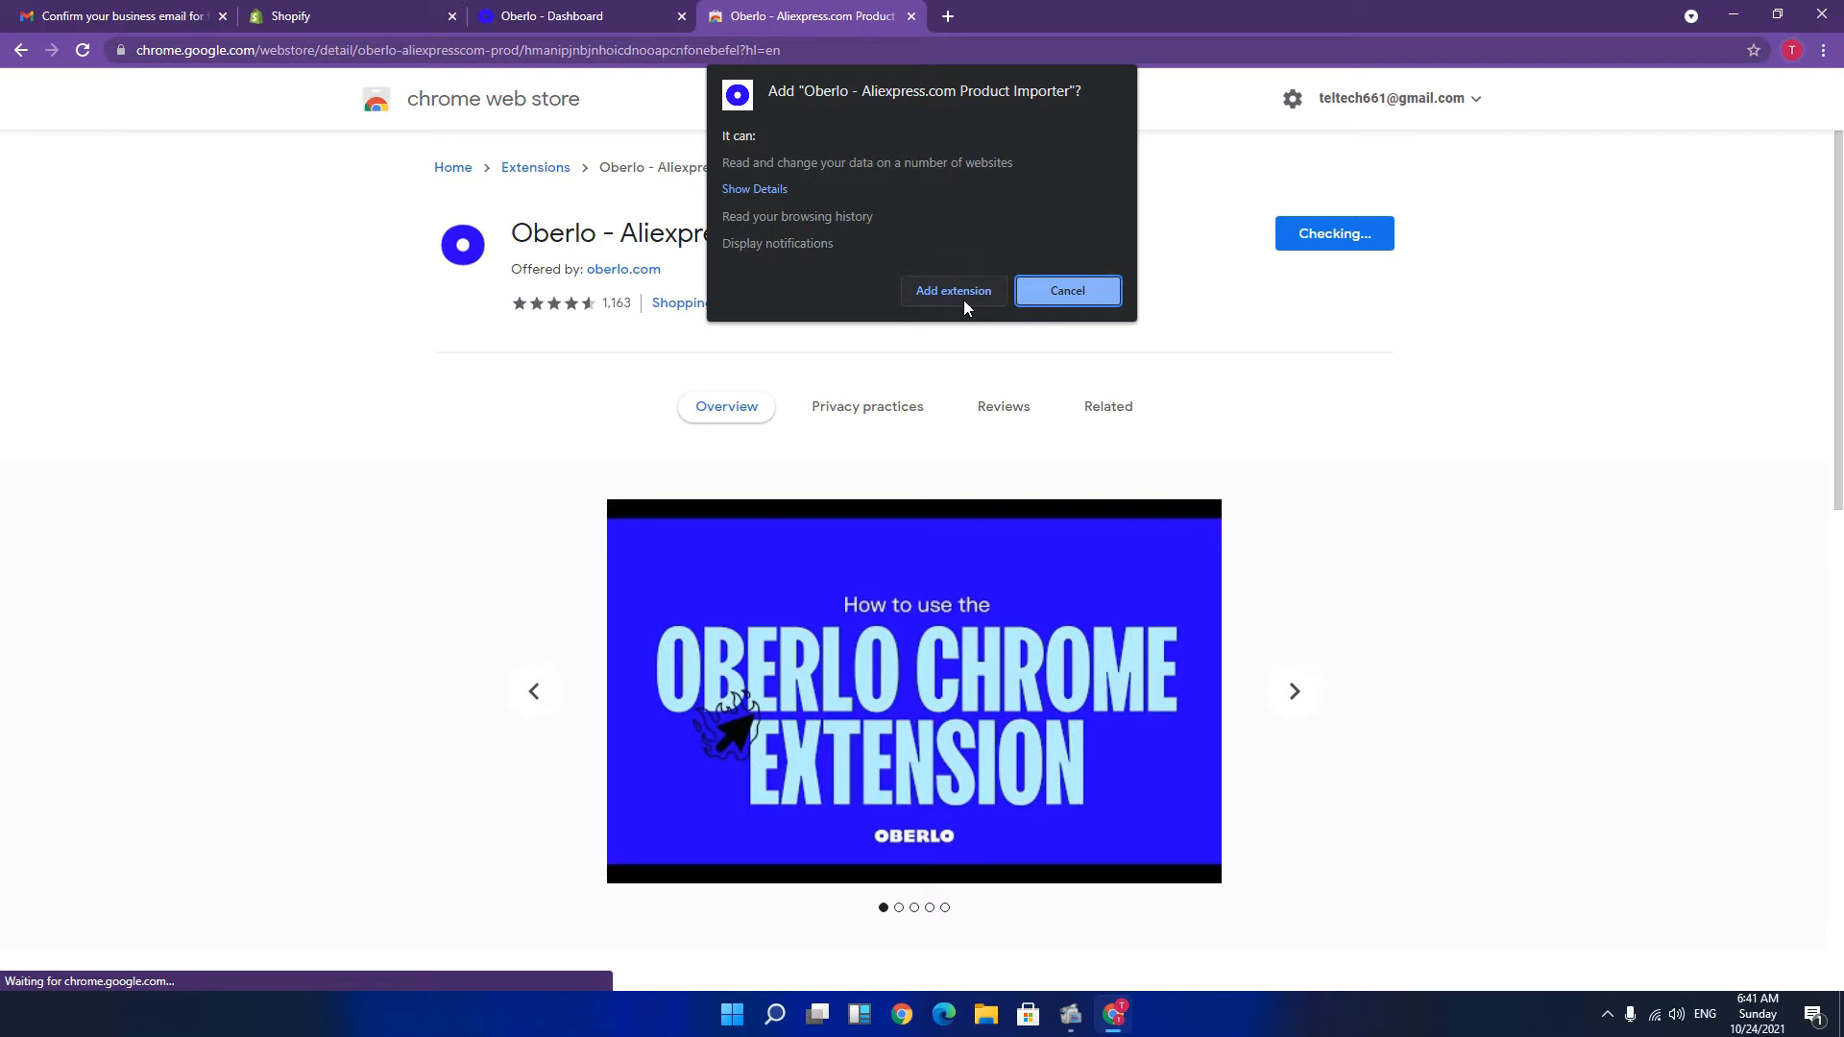
{"action": "left_click", "coordinate": [963, 293]}
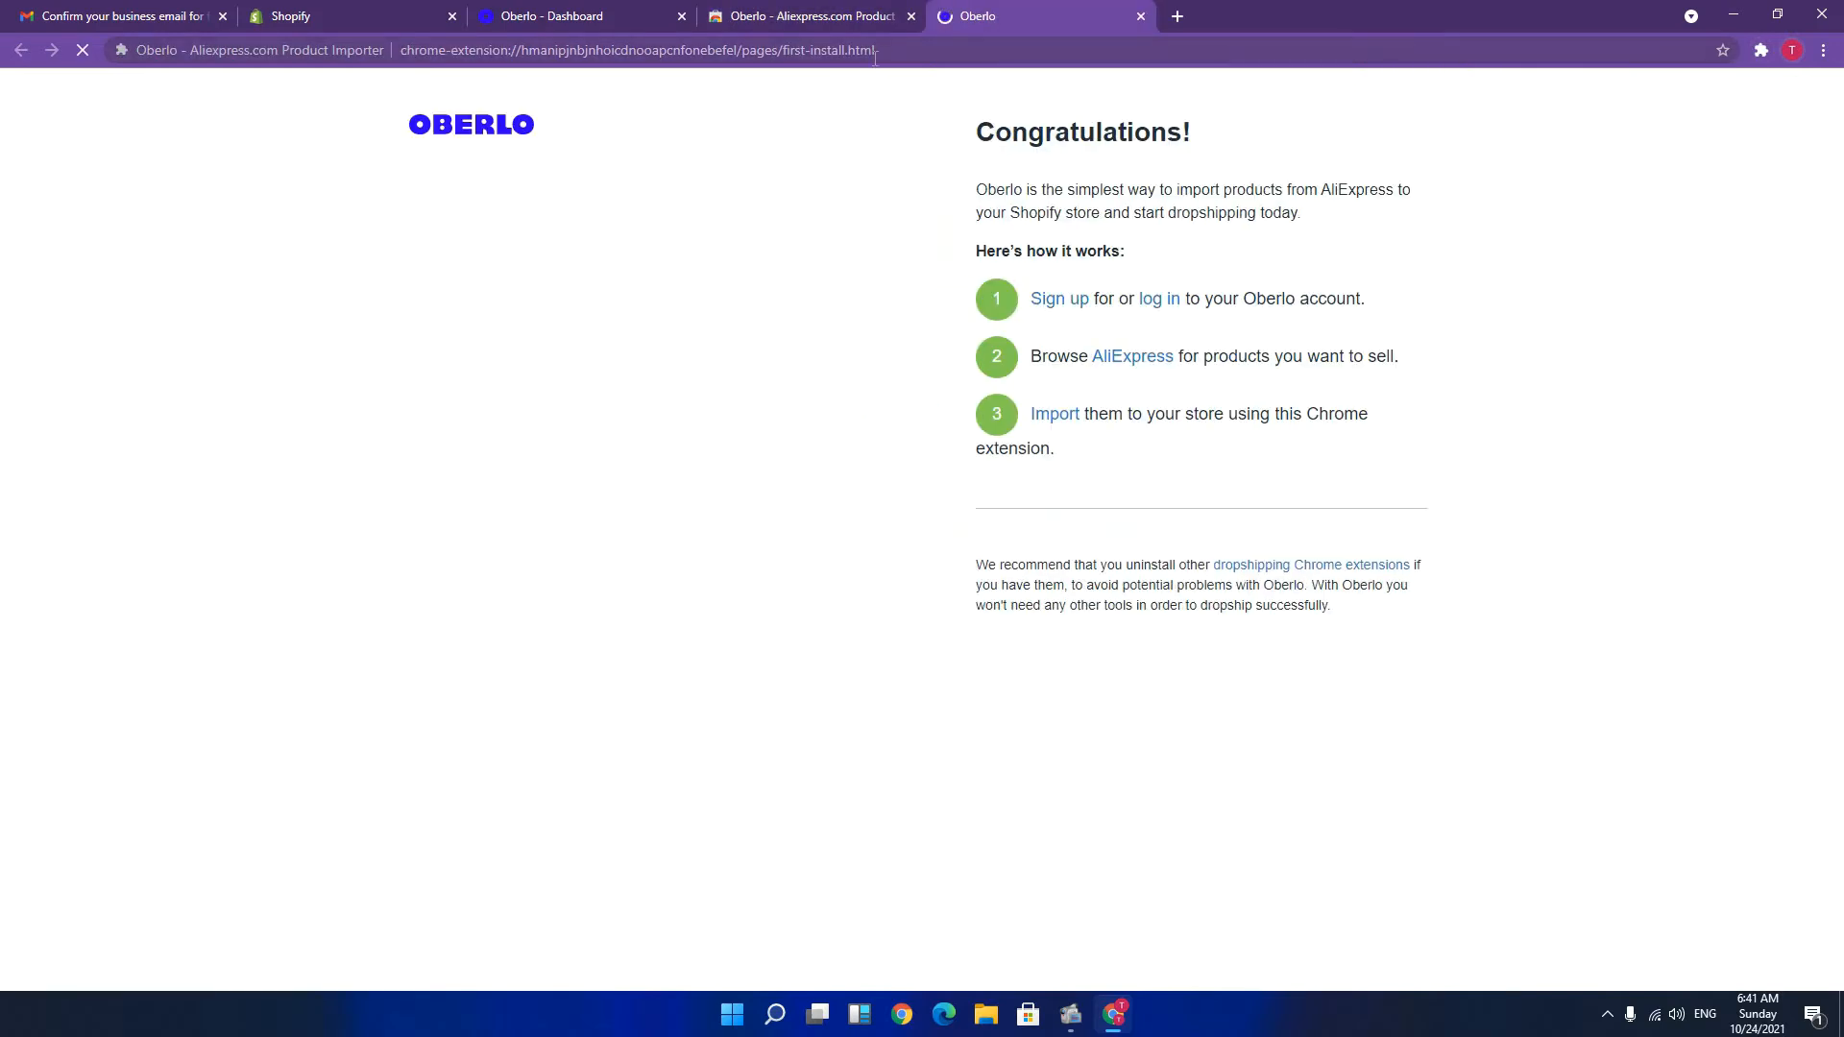
{"action": "left_click", "coordinate": [911, 16]}
Step: Search the web for AliExpress, open the site, and dismiss the coupon popup
{"action": "left_click", "coordinate": [812, 50]}
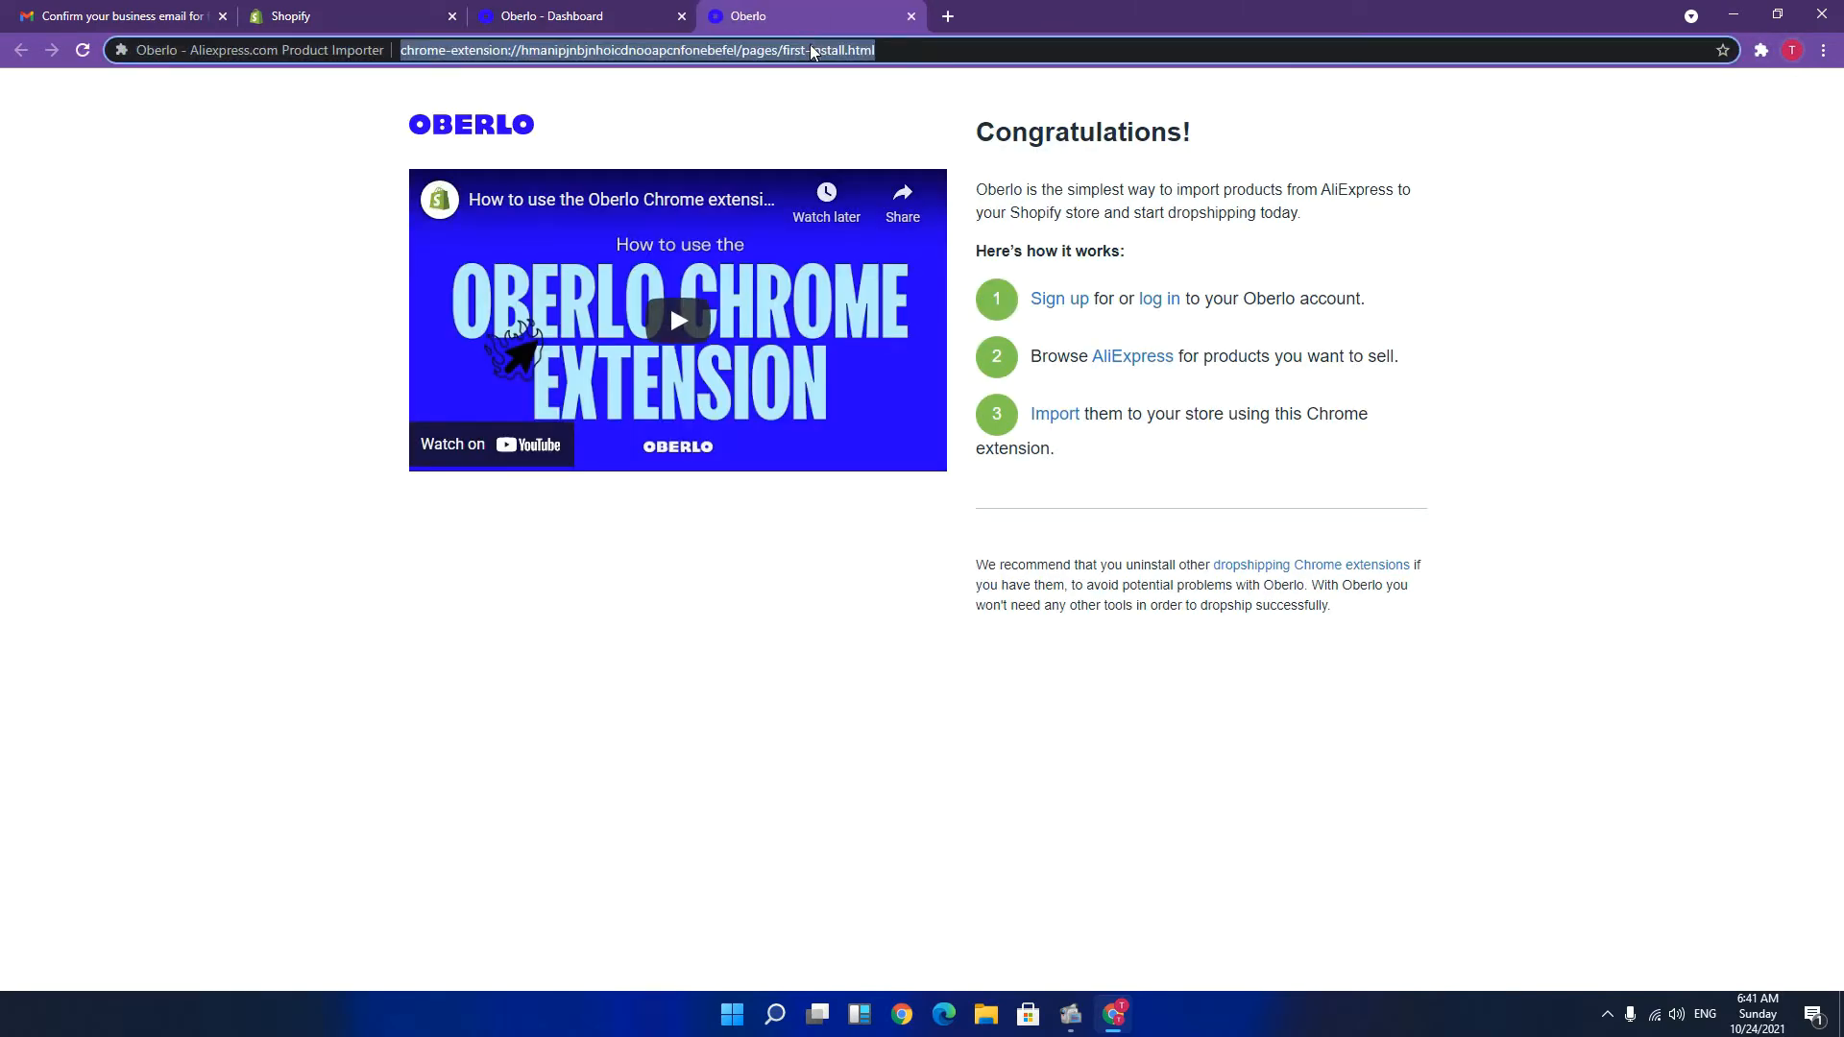
{"action": "type", "text": "ali e"}
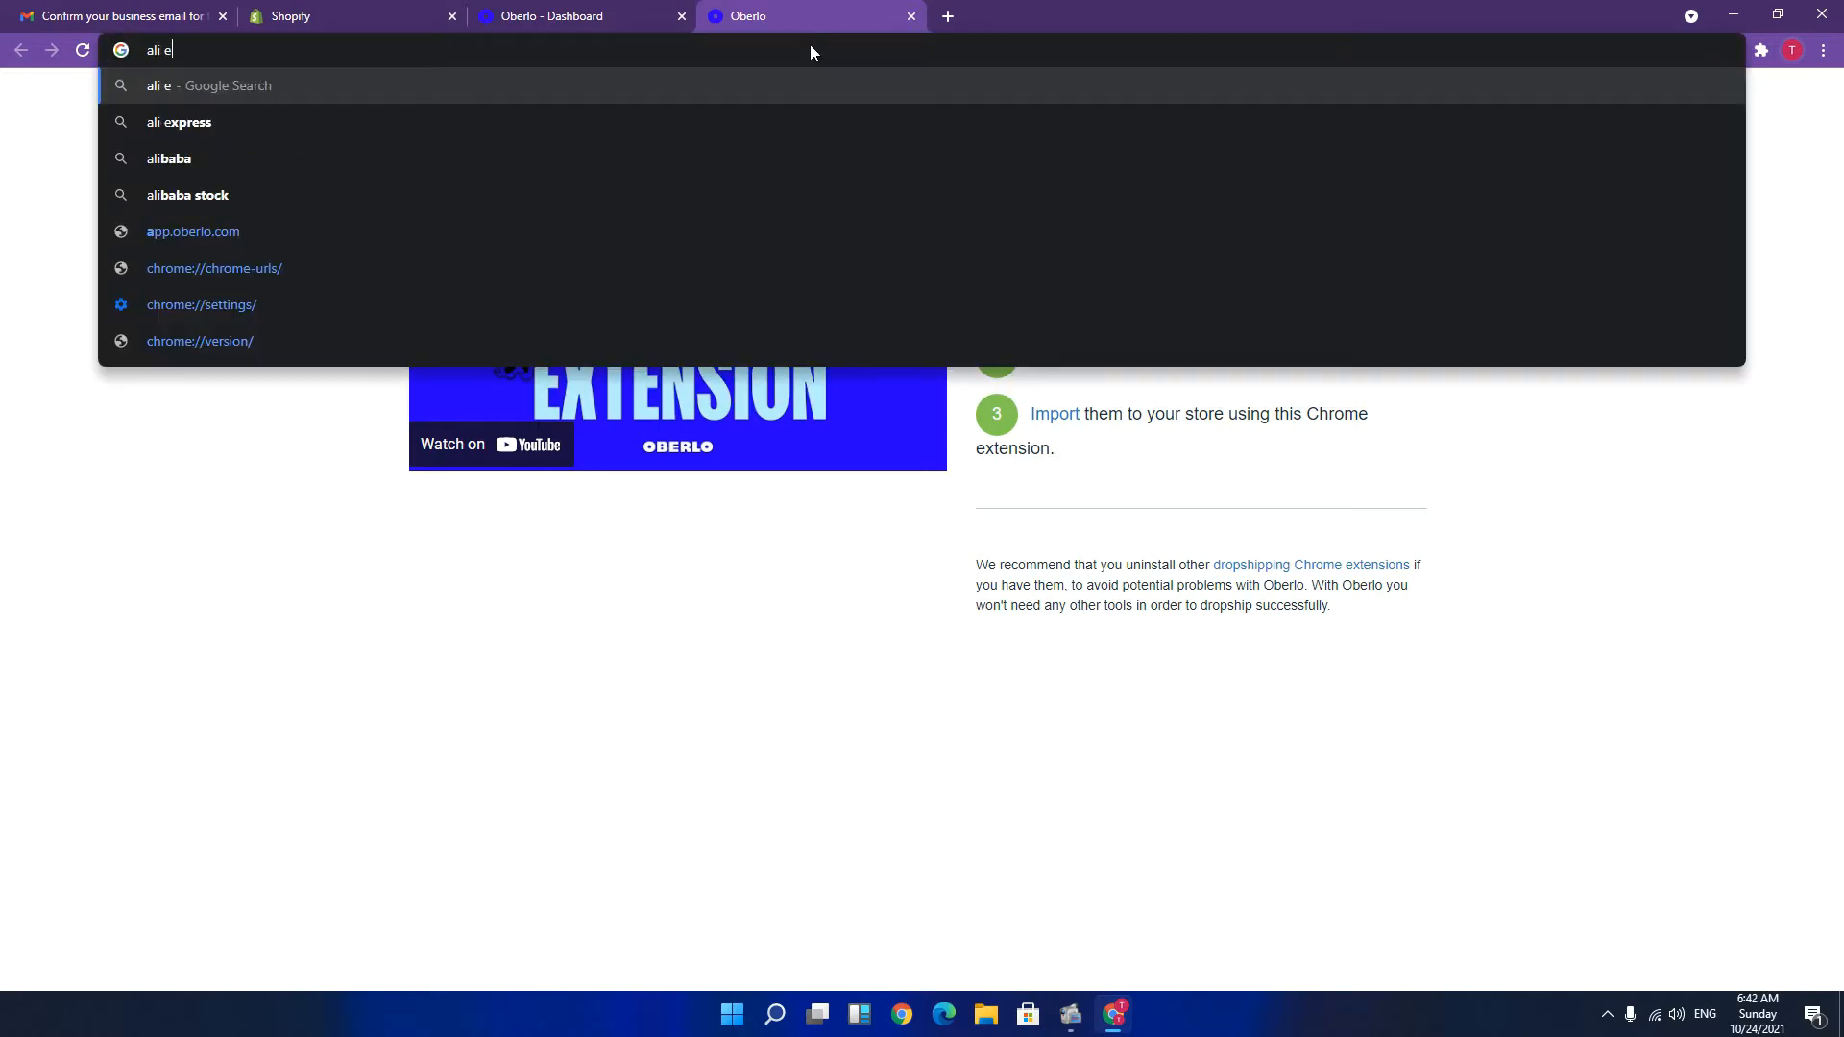
{"action": "type", "text": "xopress"}
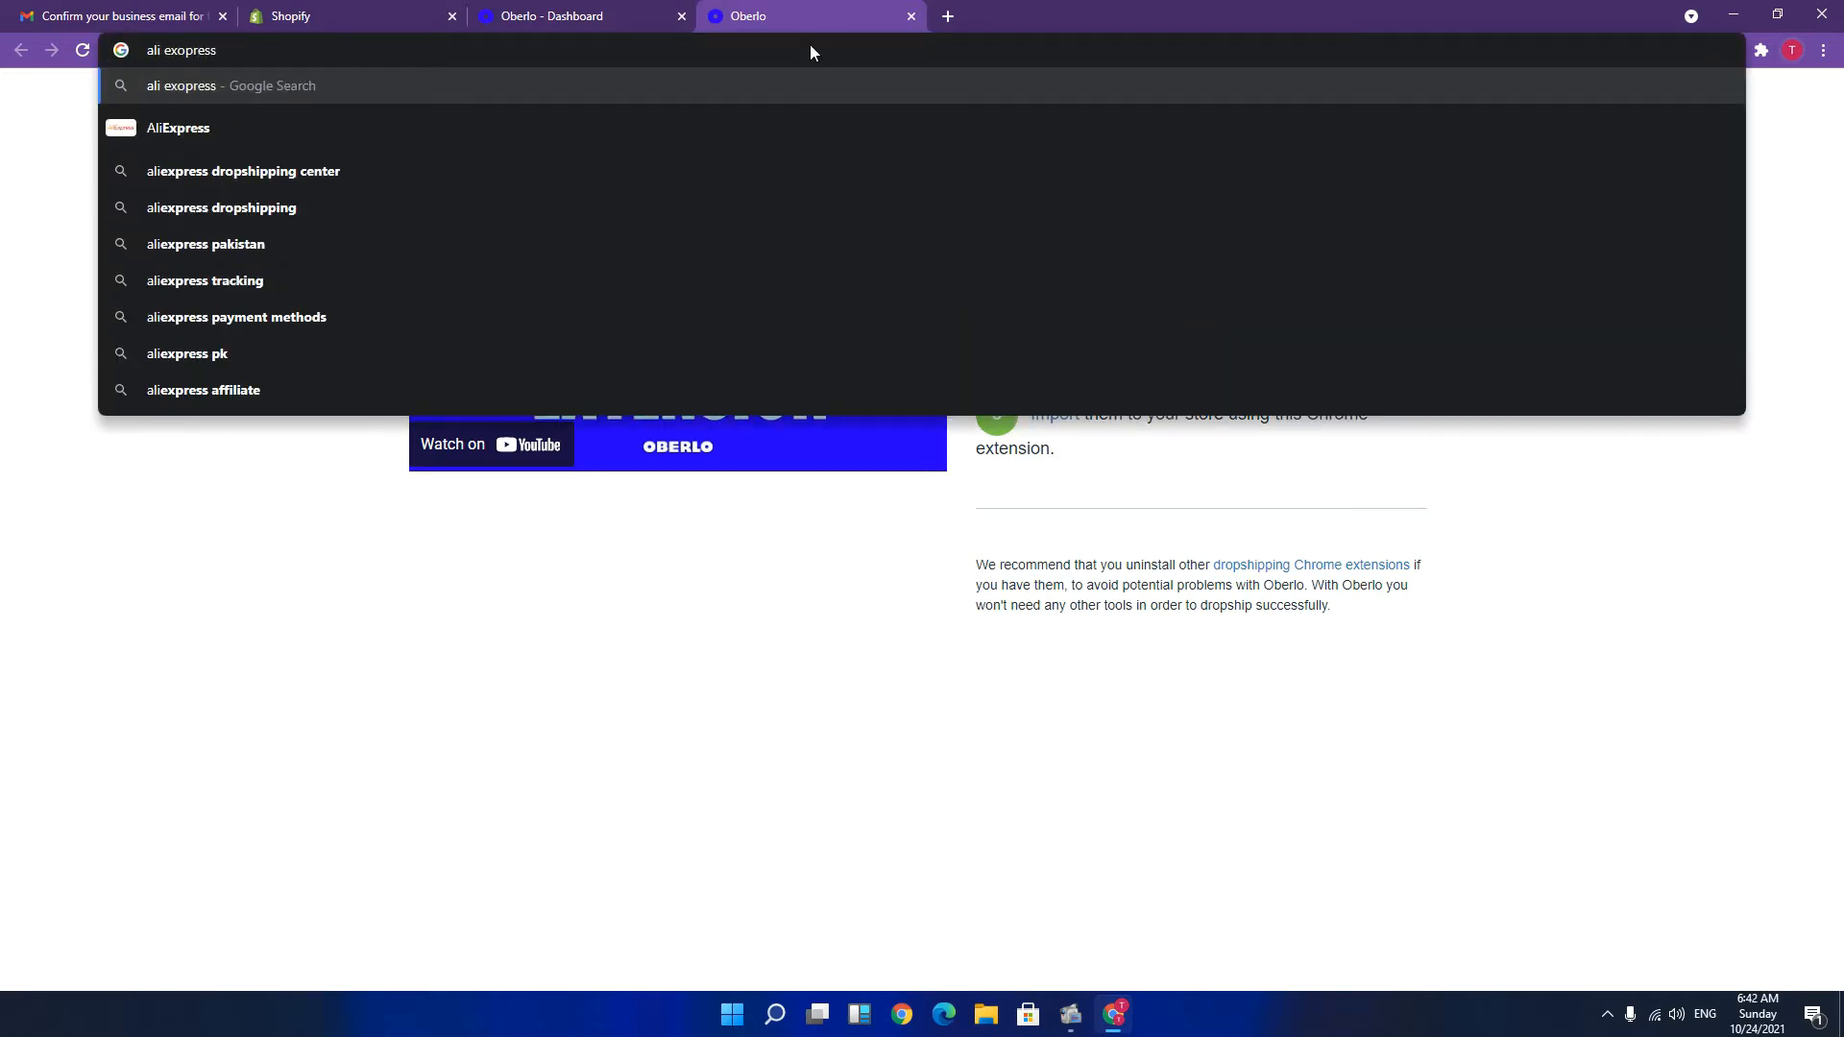
{"action": "key", "text": "Return"}
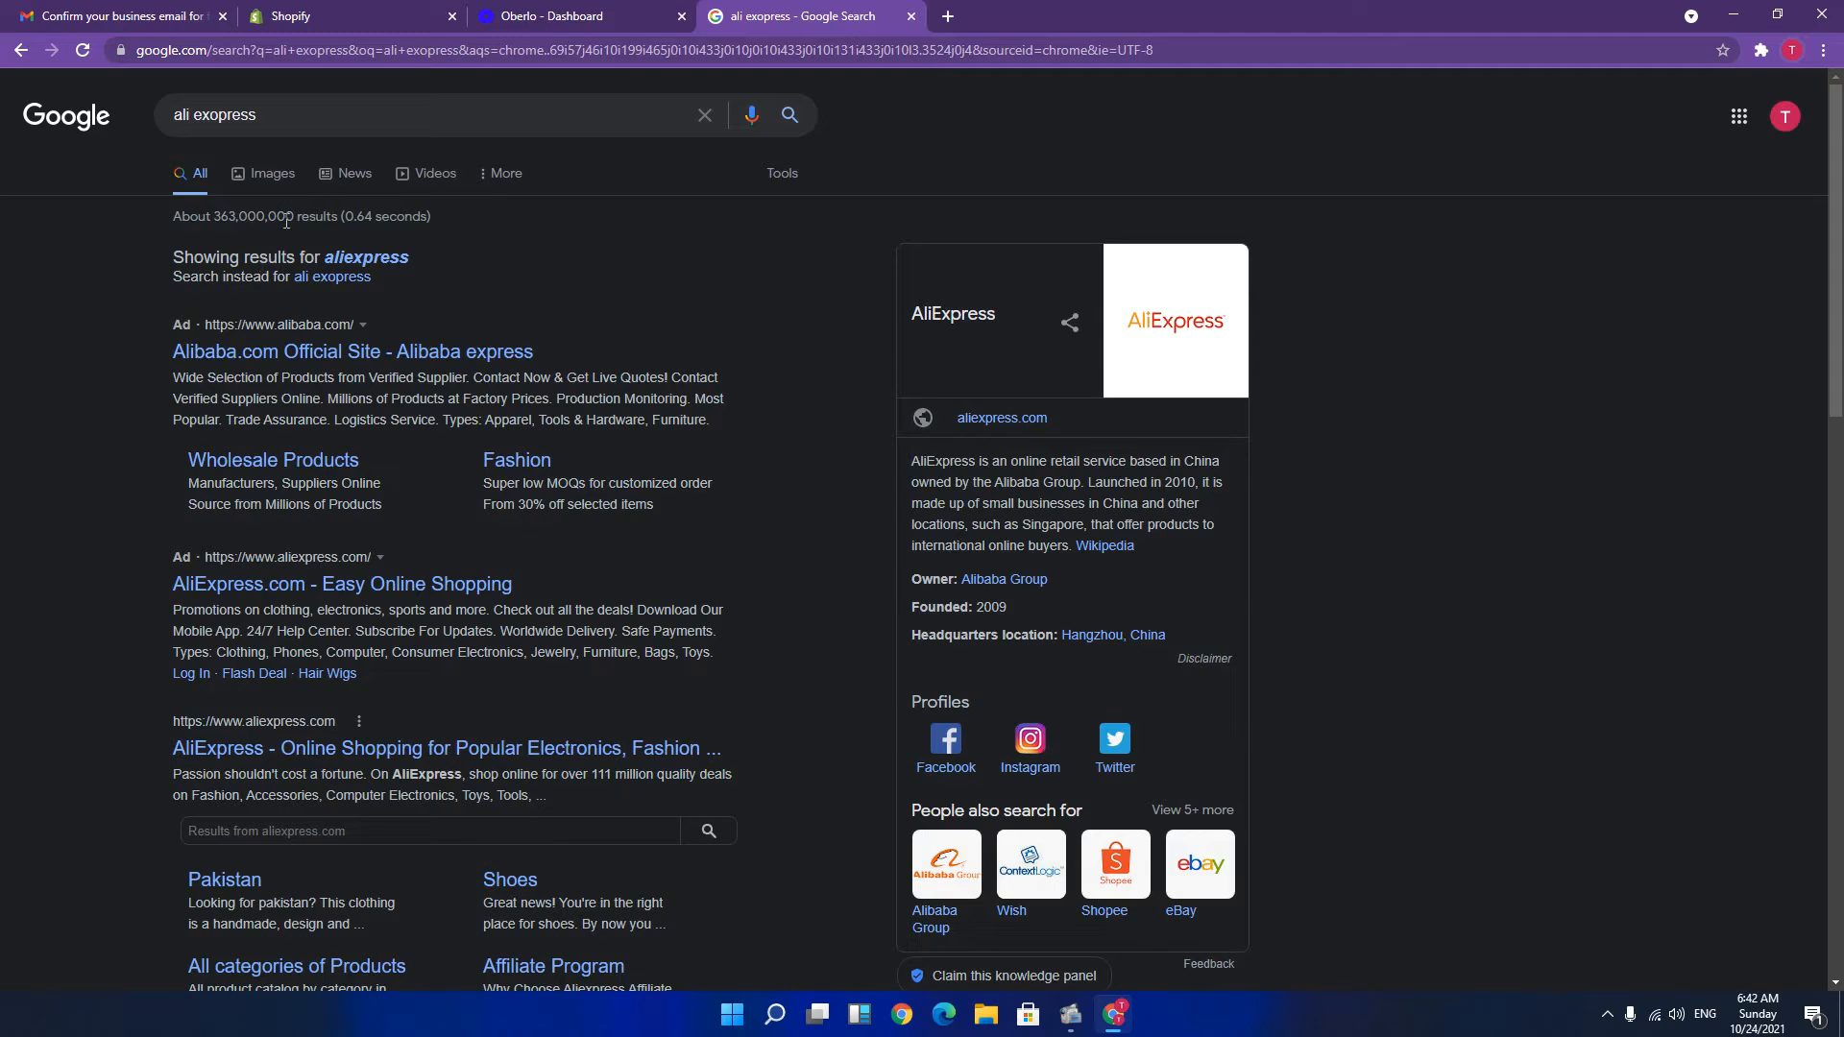
{"action": "left_click", "coordinate": [293, 585]}
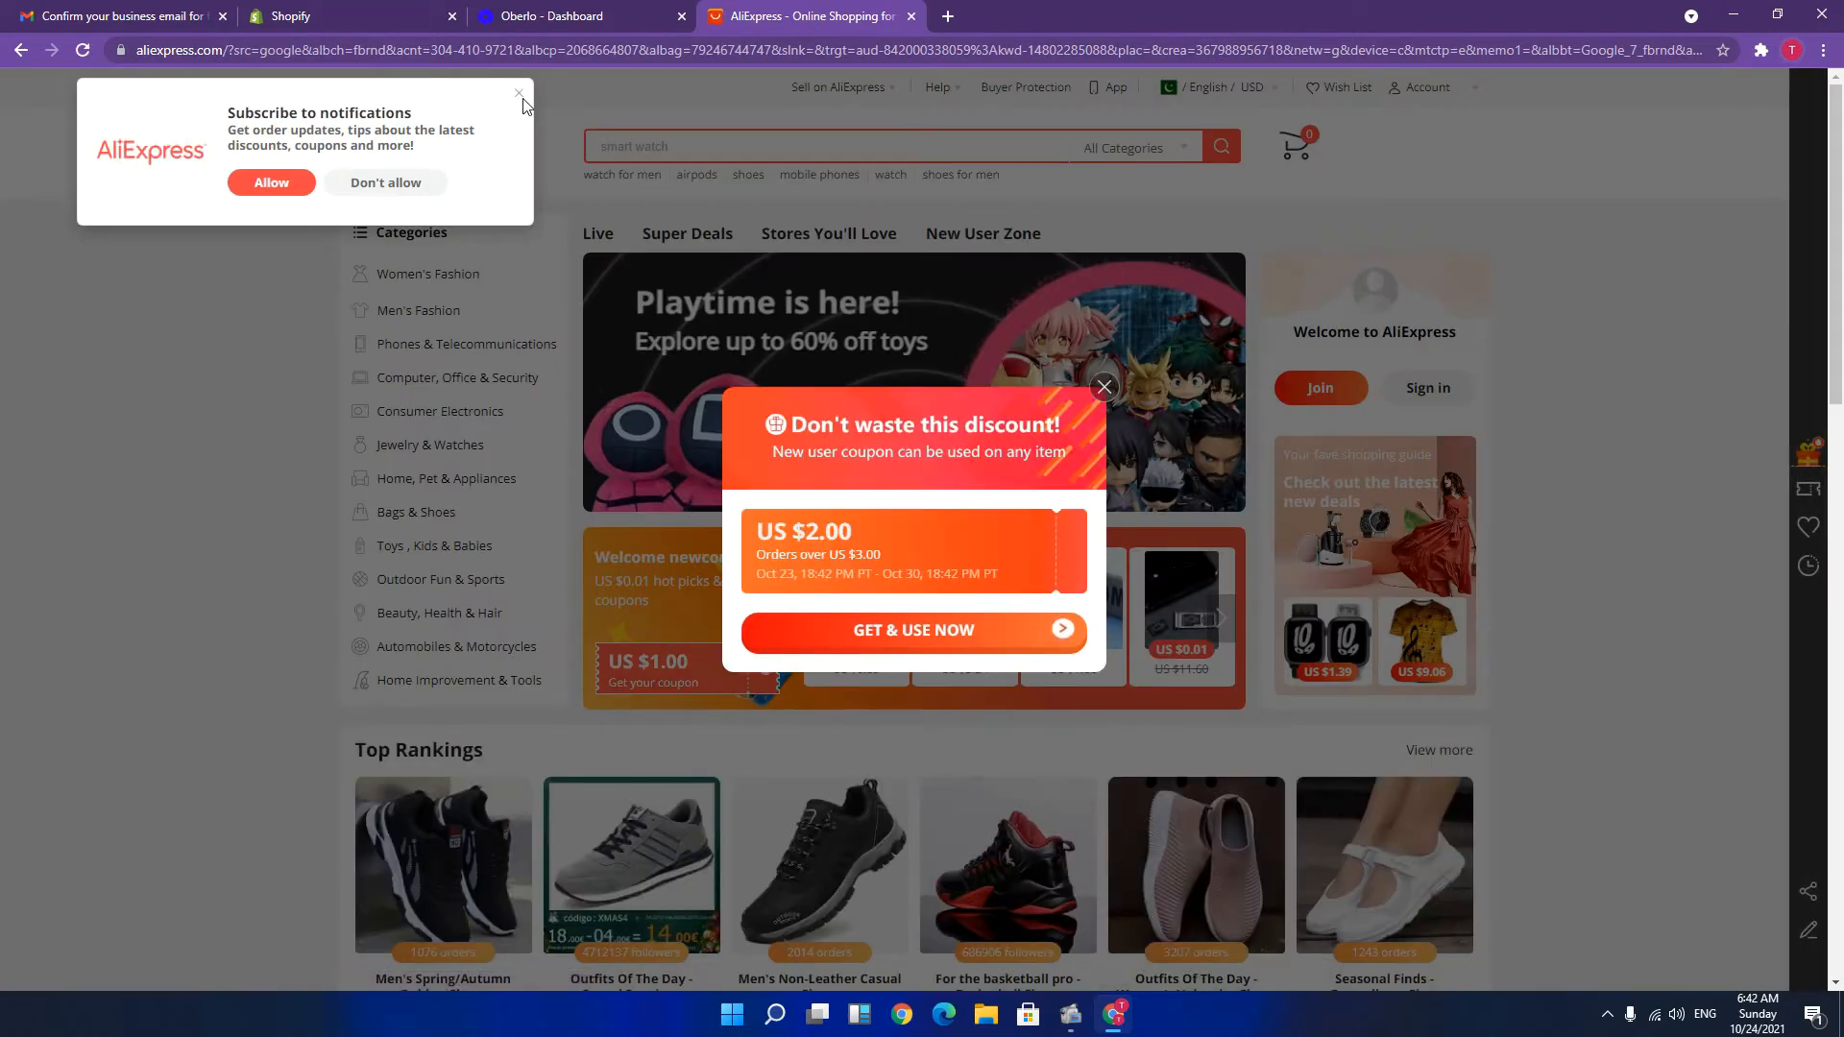
{"action": "left_click", "coordinate": [1100, 383]}
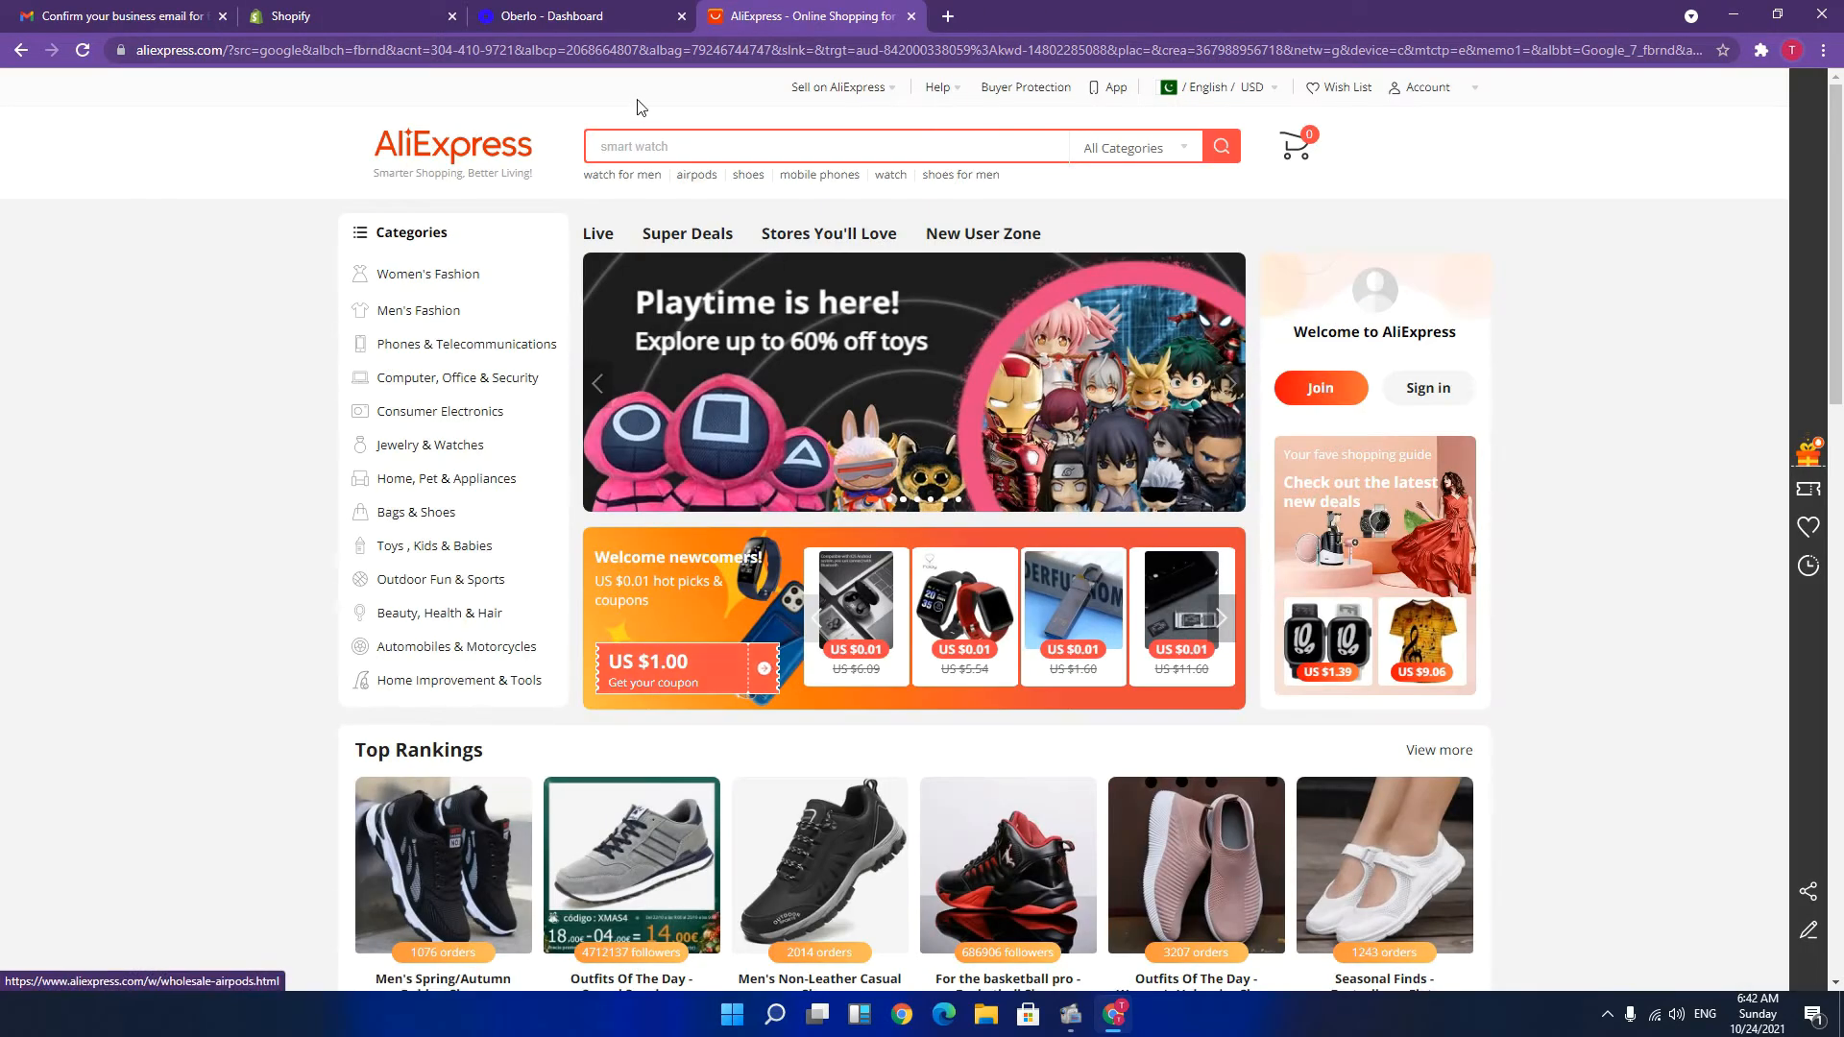
Step: Search AliExpress for 'watches for women' and add two women's watches, including LIGE, to Oberlo
{"action": "left_click", "coordinate": [645, 147]}
{"action": "type", "text": "watches"}
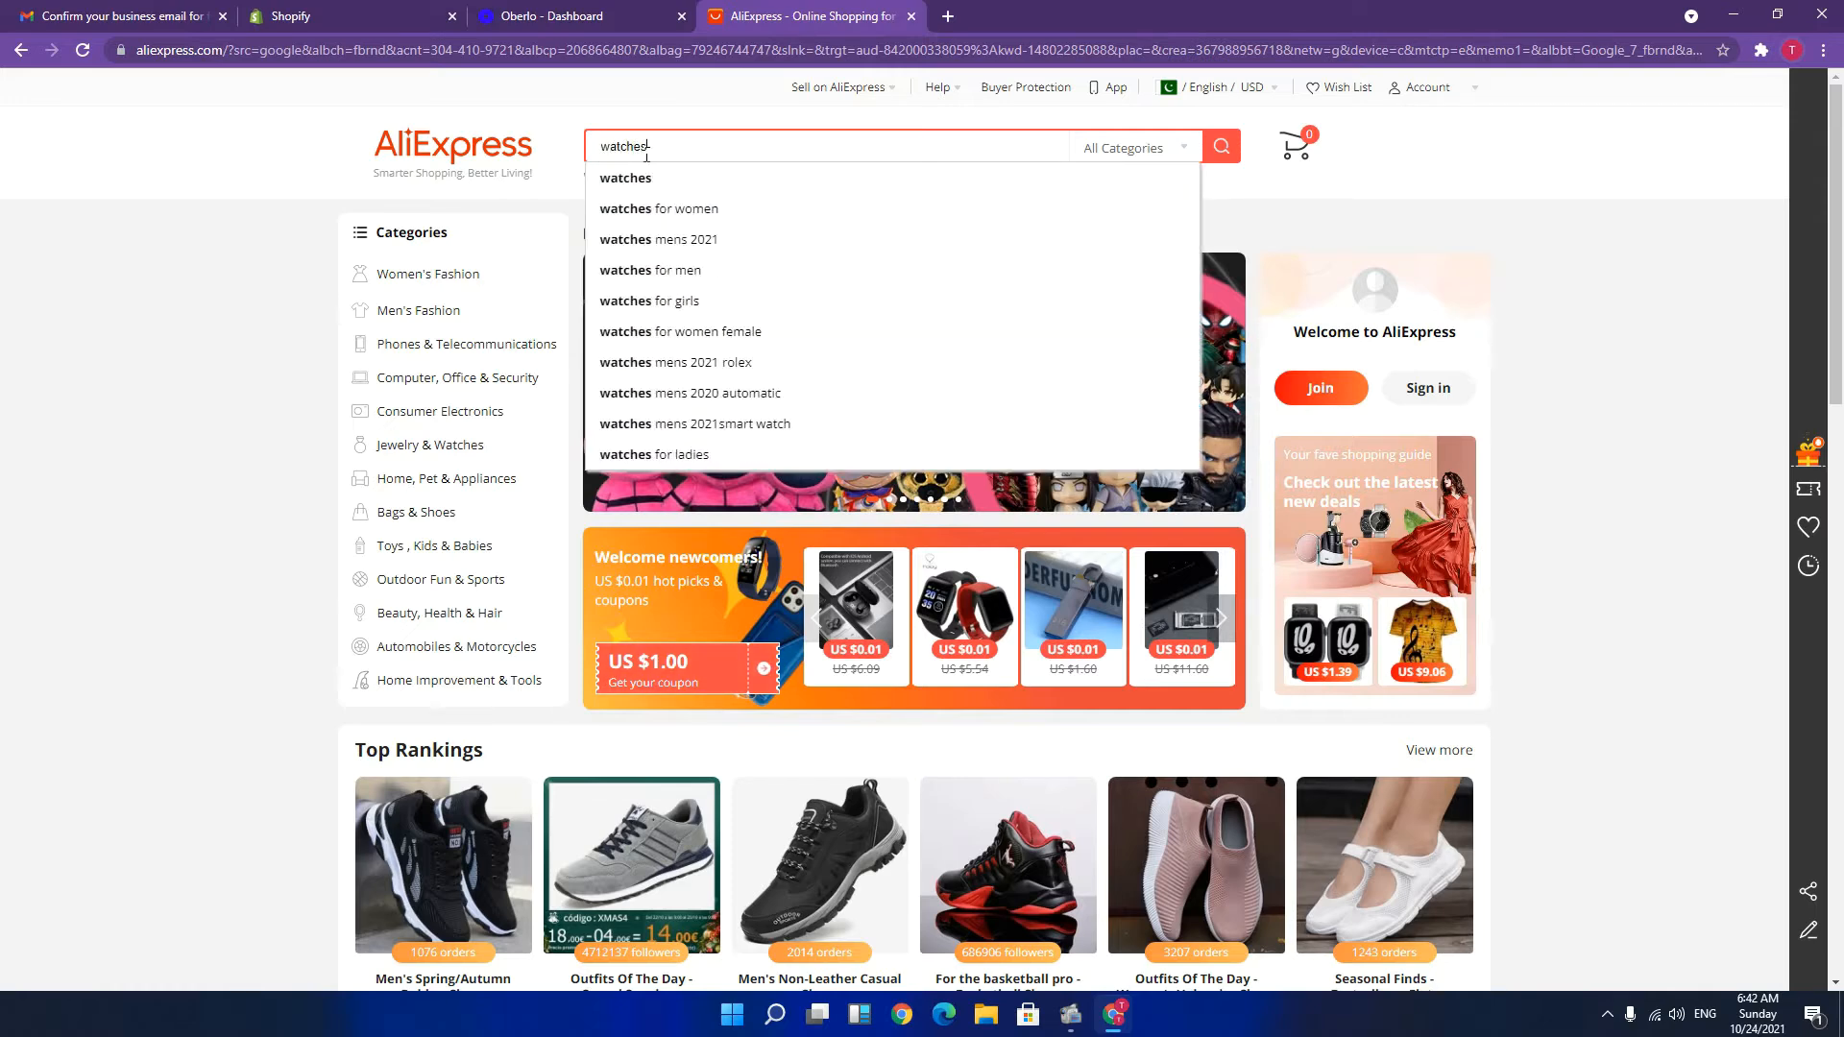
{"action": "left_click", "coordinate": [663, 208]}
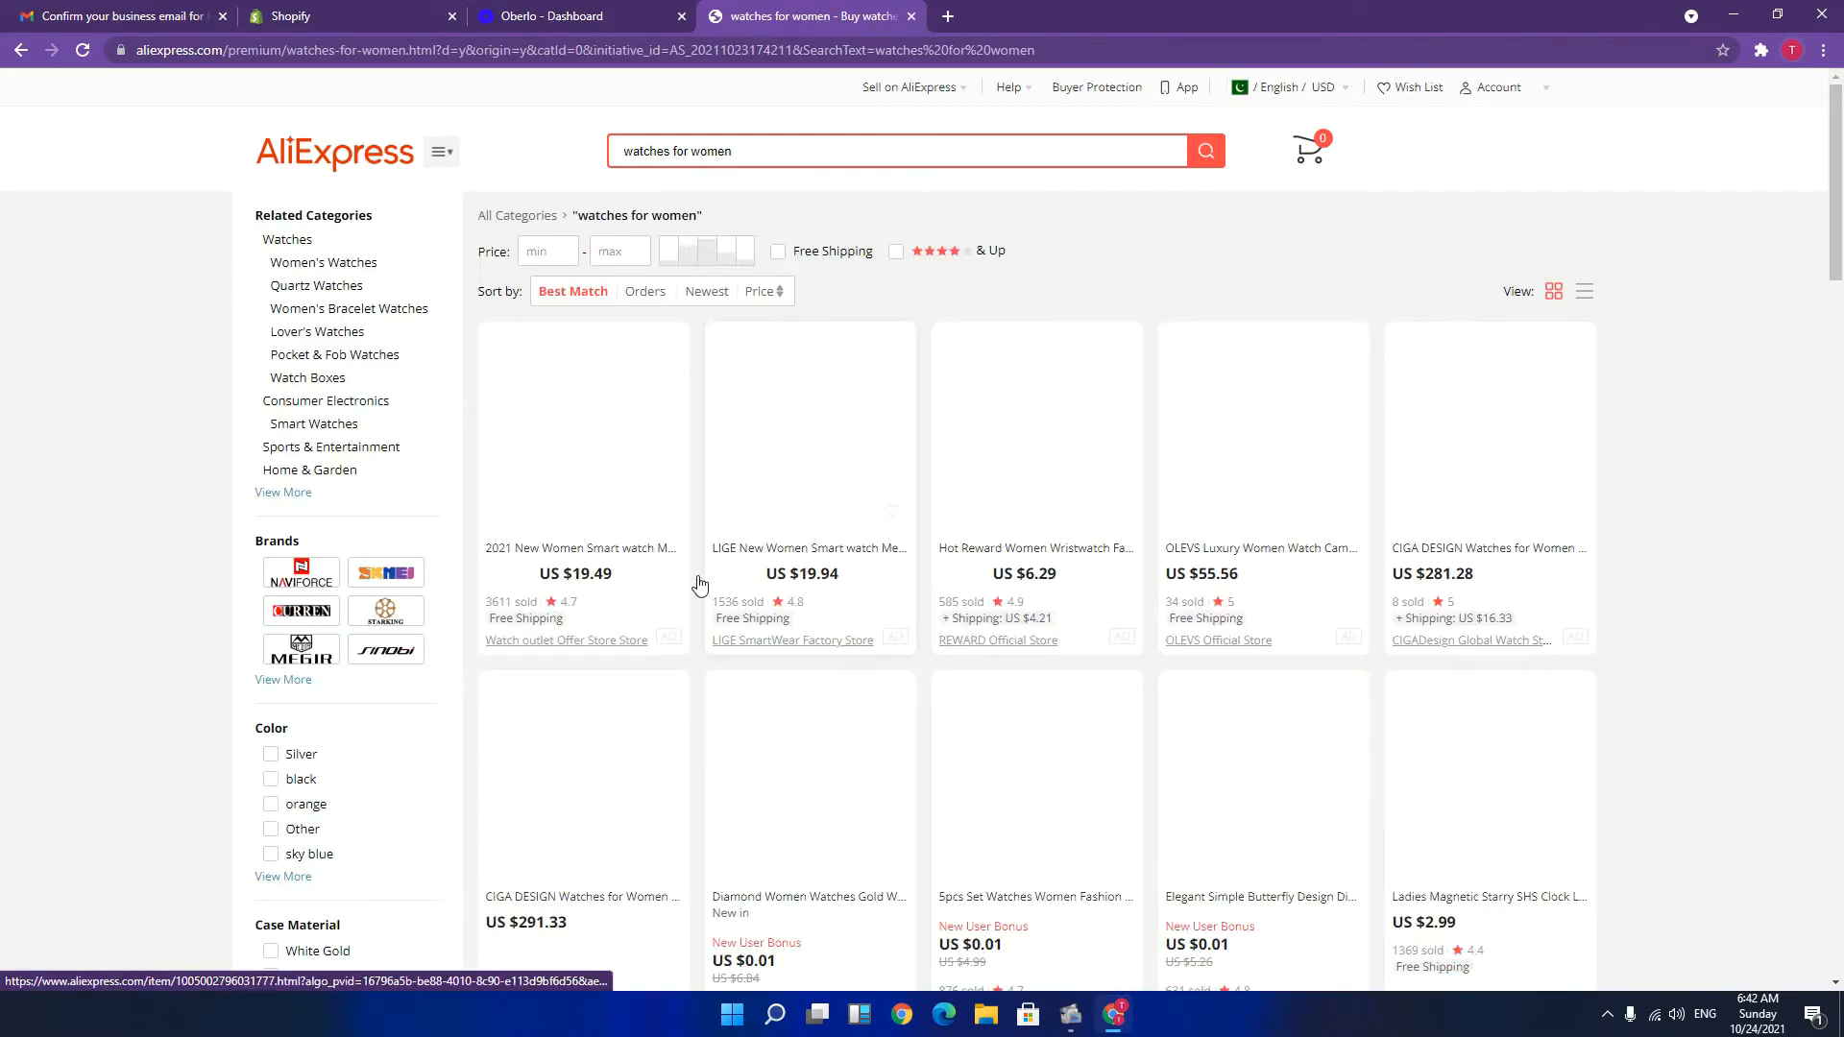
{"action": "mouse_move", "coordinate": [589, 379]}
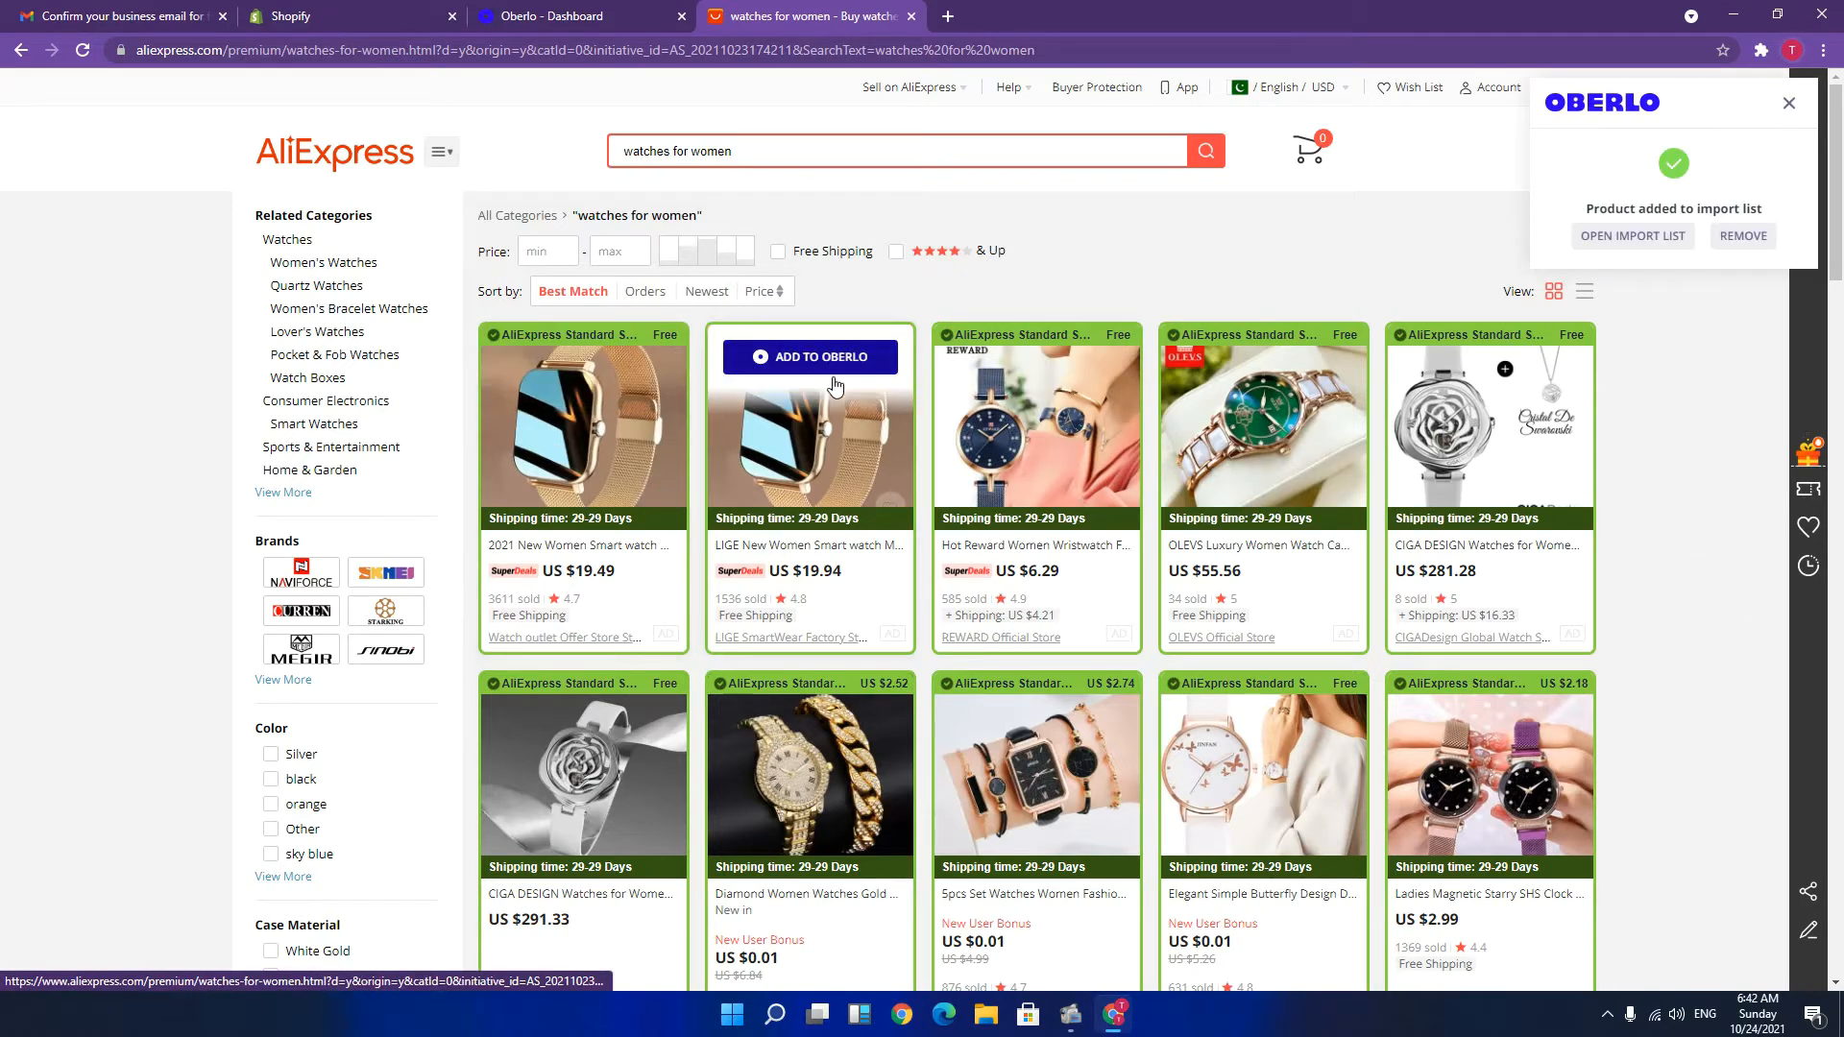
{"action": "left_click", "coordinate": [1306, 372]}
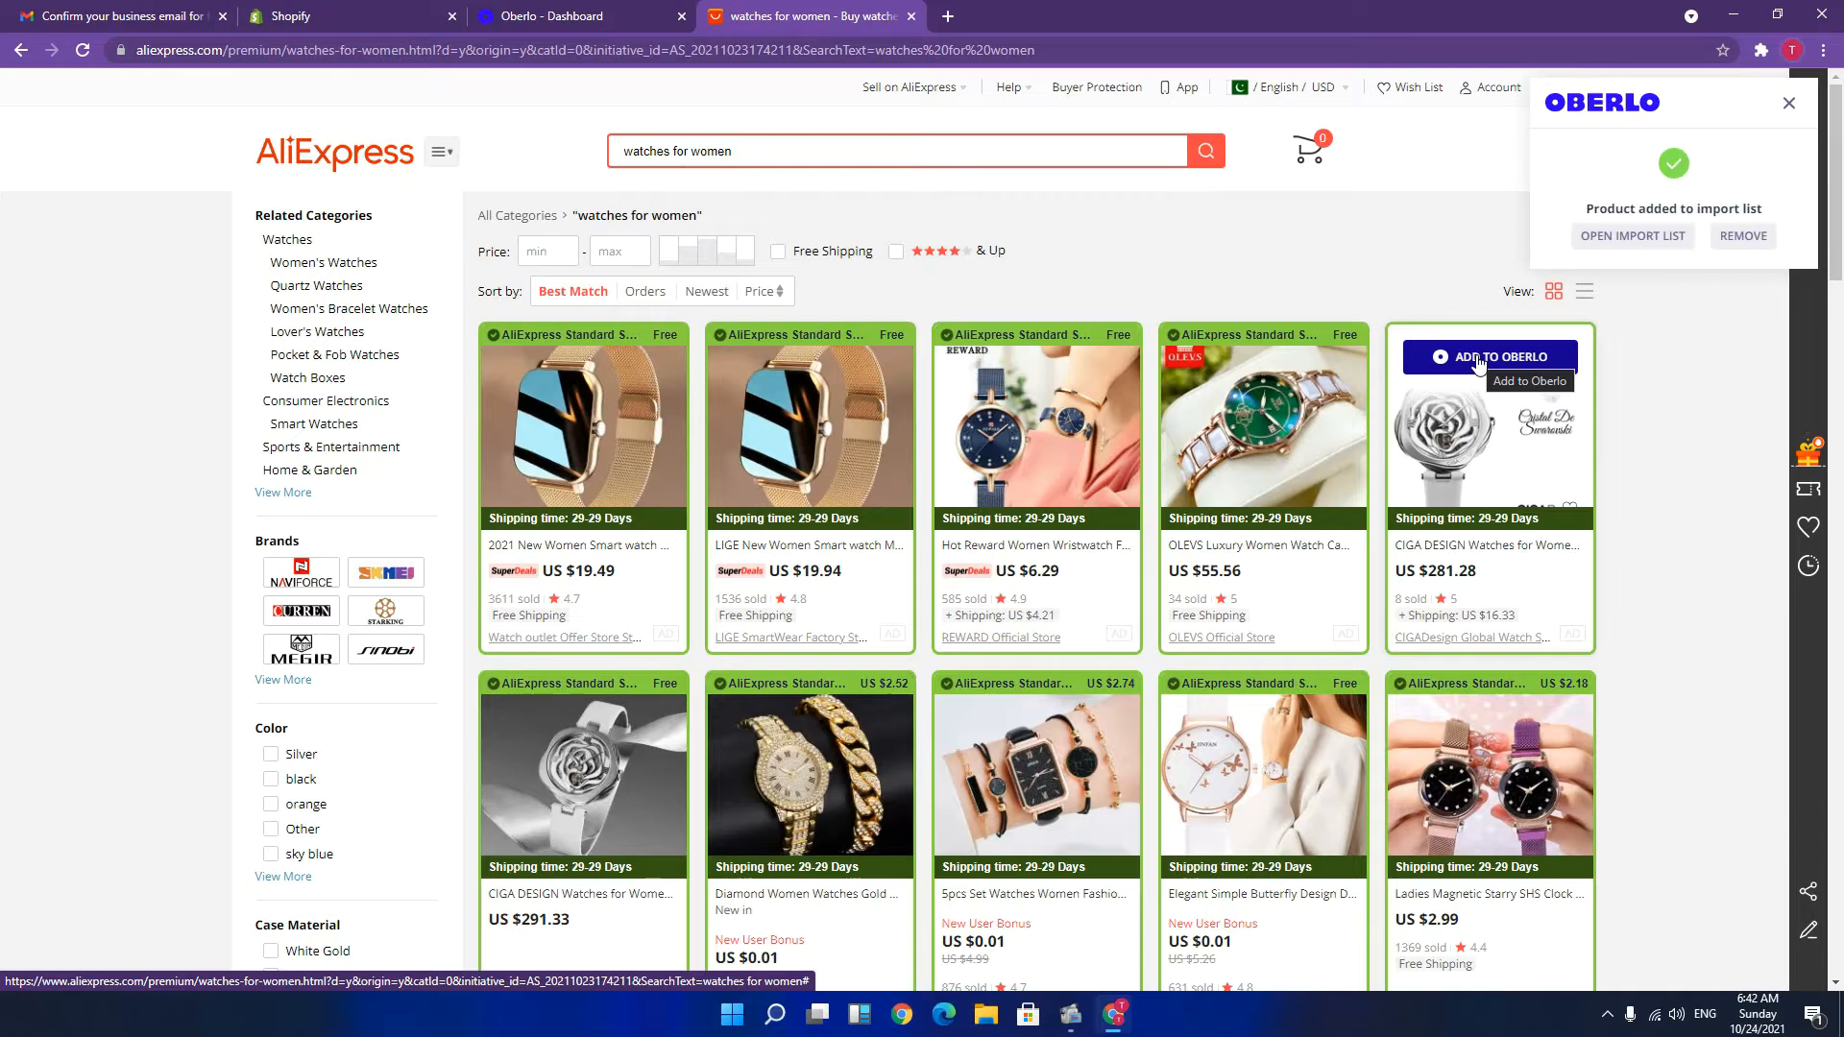
{"action": "left_click", "coordinate": [781, 356]}
Step: Change the search to 'watches for man' and add the first men's watch to Oberlo
{"action": "left_click_drag", "start_coordinate": [738, 151], "coordinate": [702, 158]}
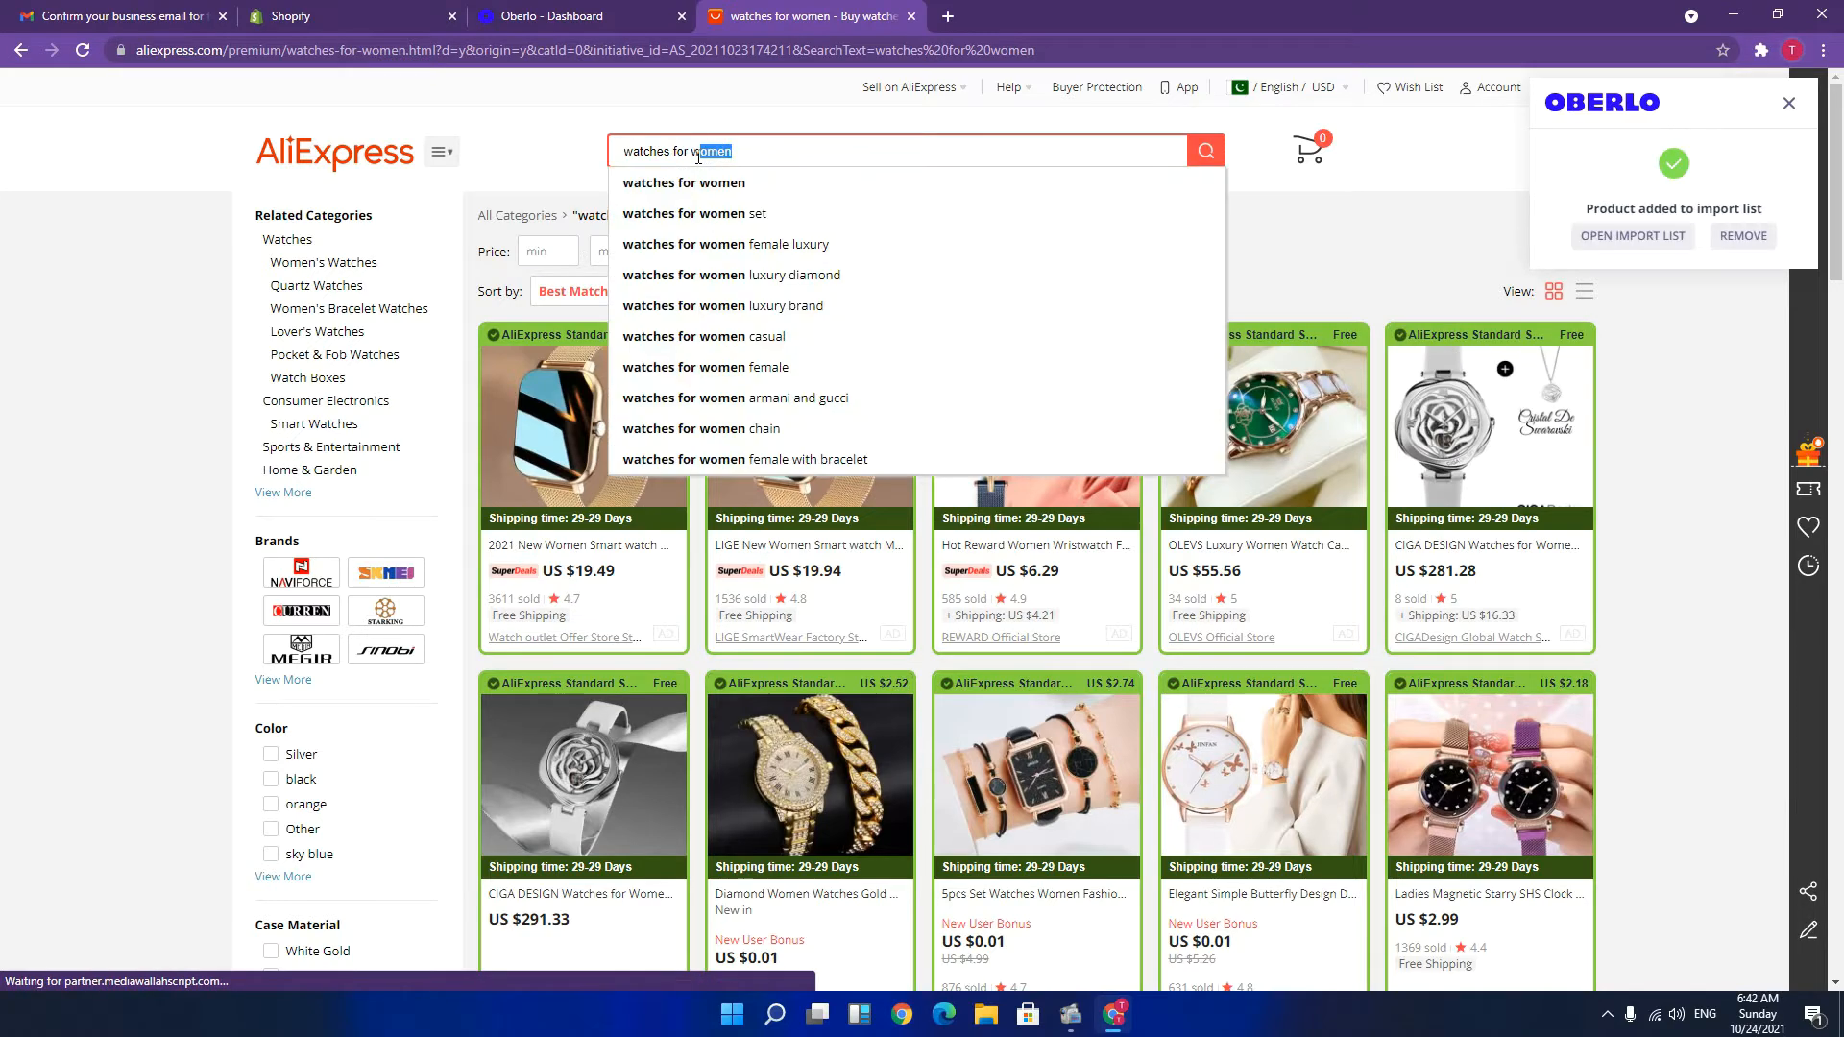
{"action": "type", "text": "man"}
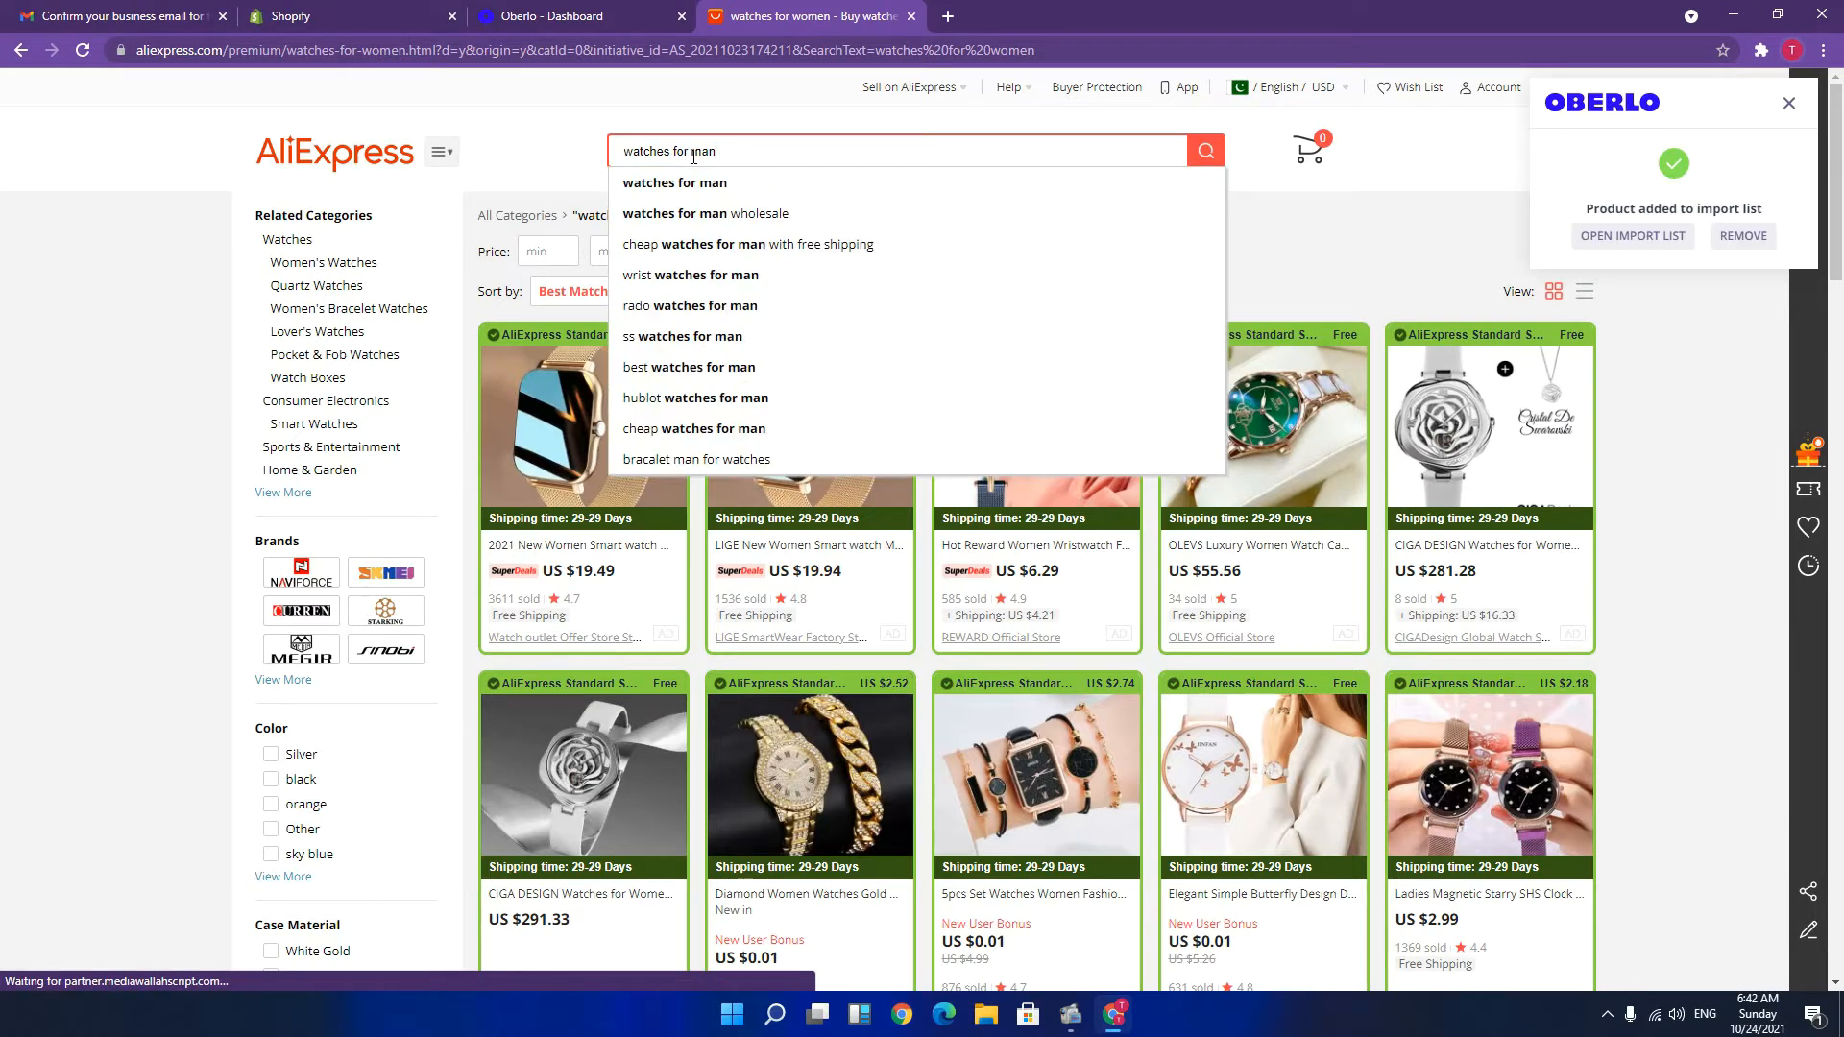
{"action": "left_click", "coordinate": [918, 181]}
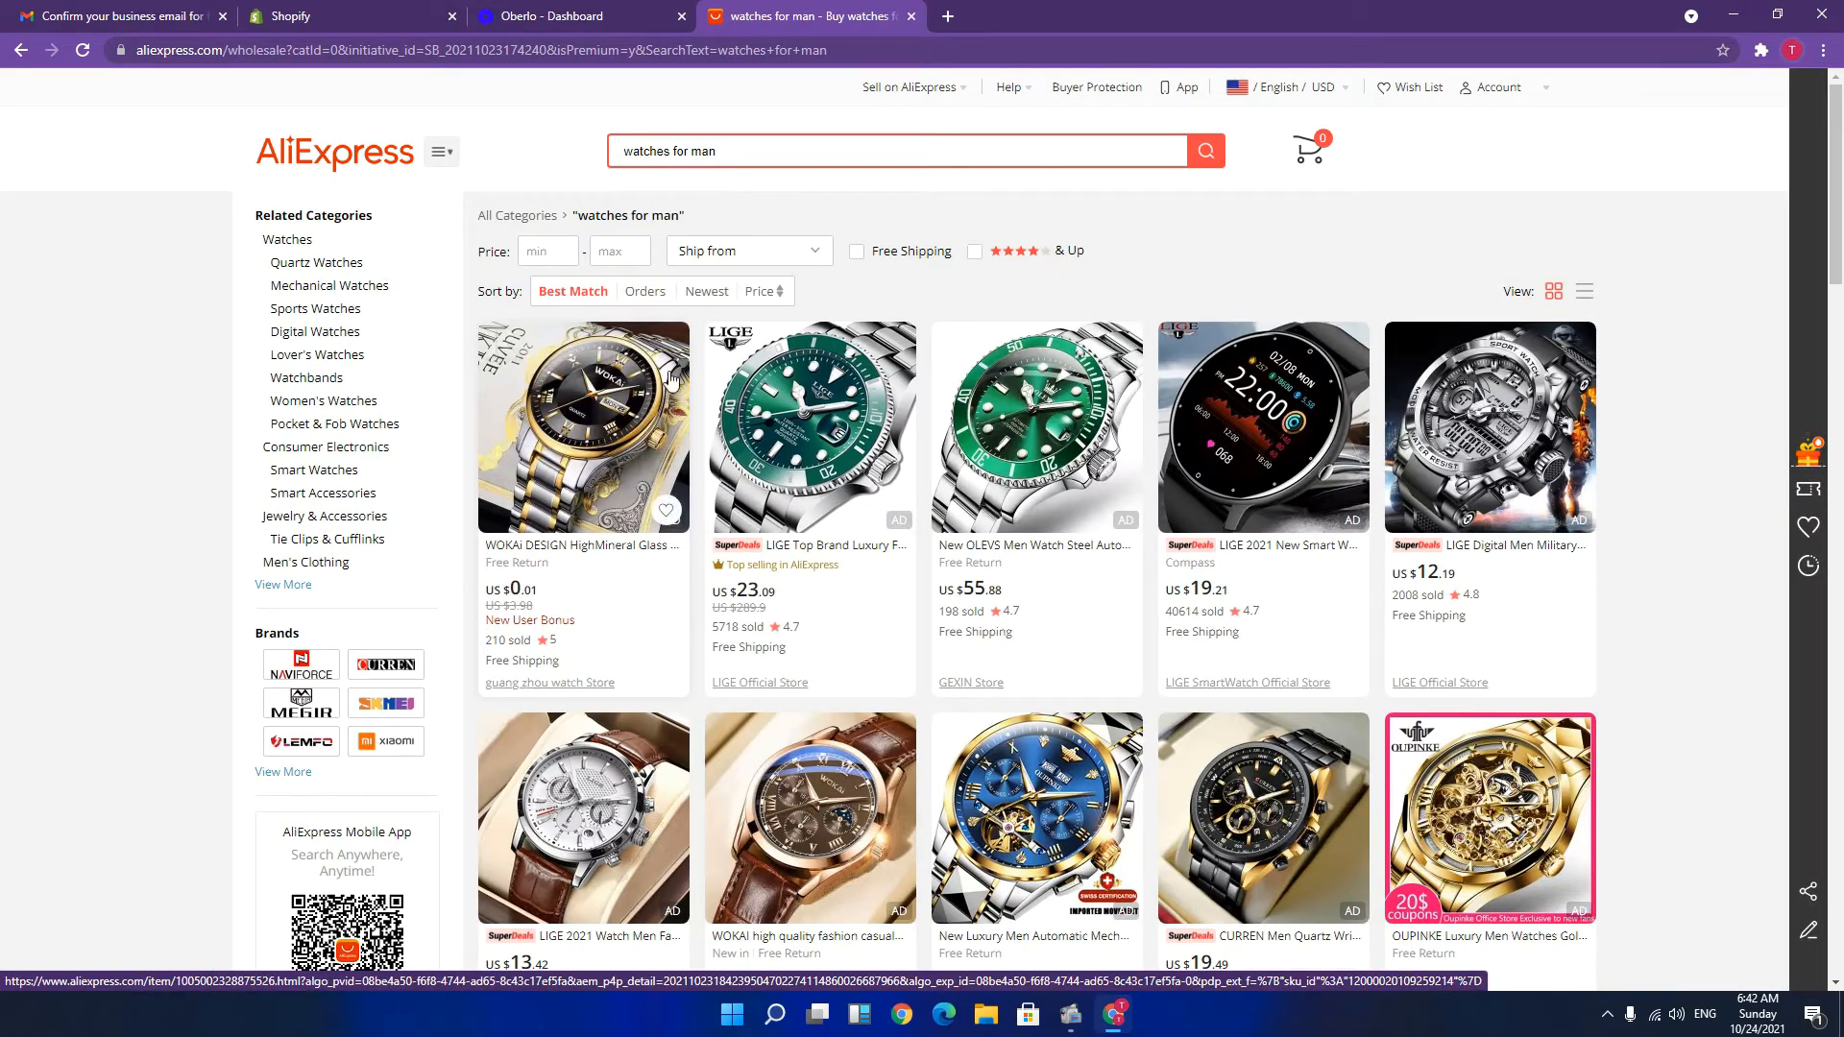
{"action": "scroll", "coordinate": [553, 464], "scroll_direction": "down", "scroll_amount": 1}
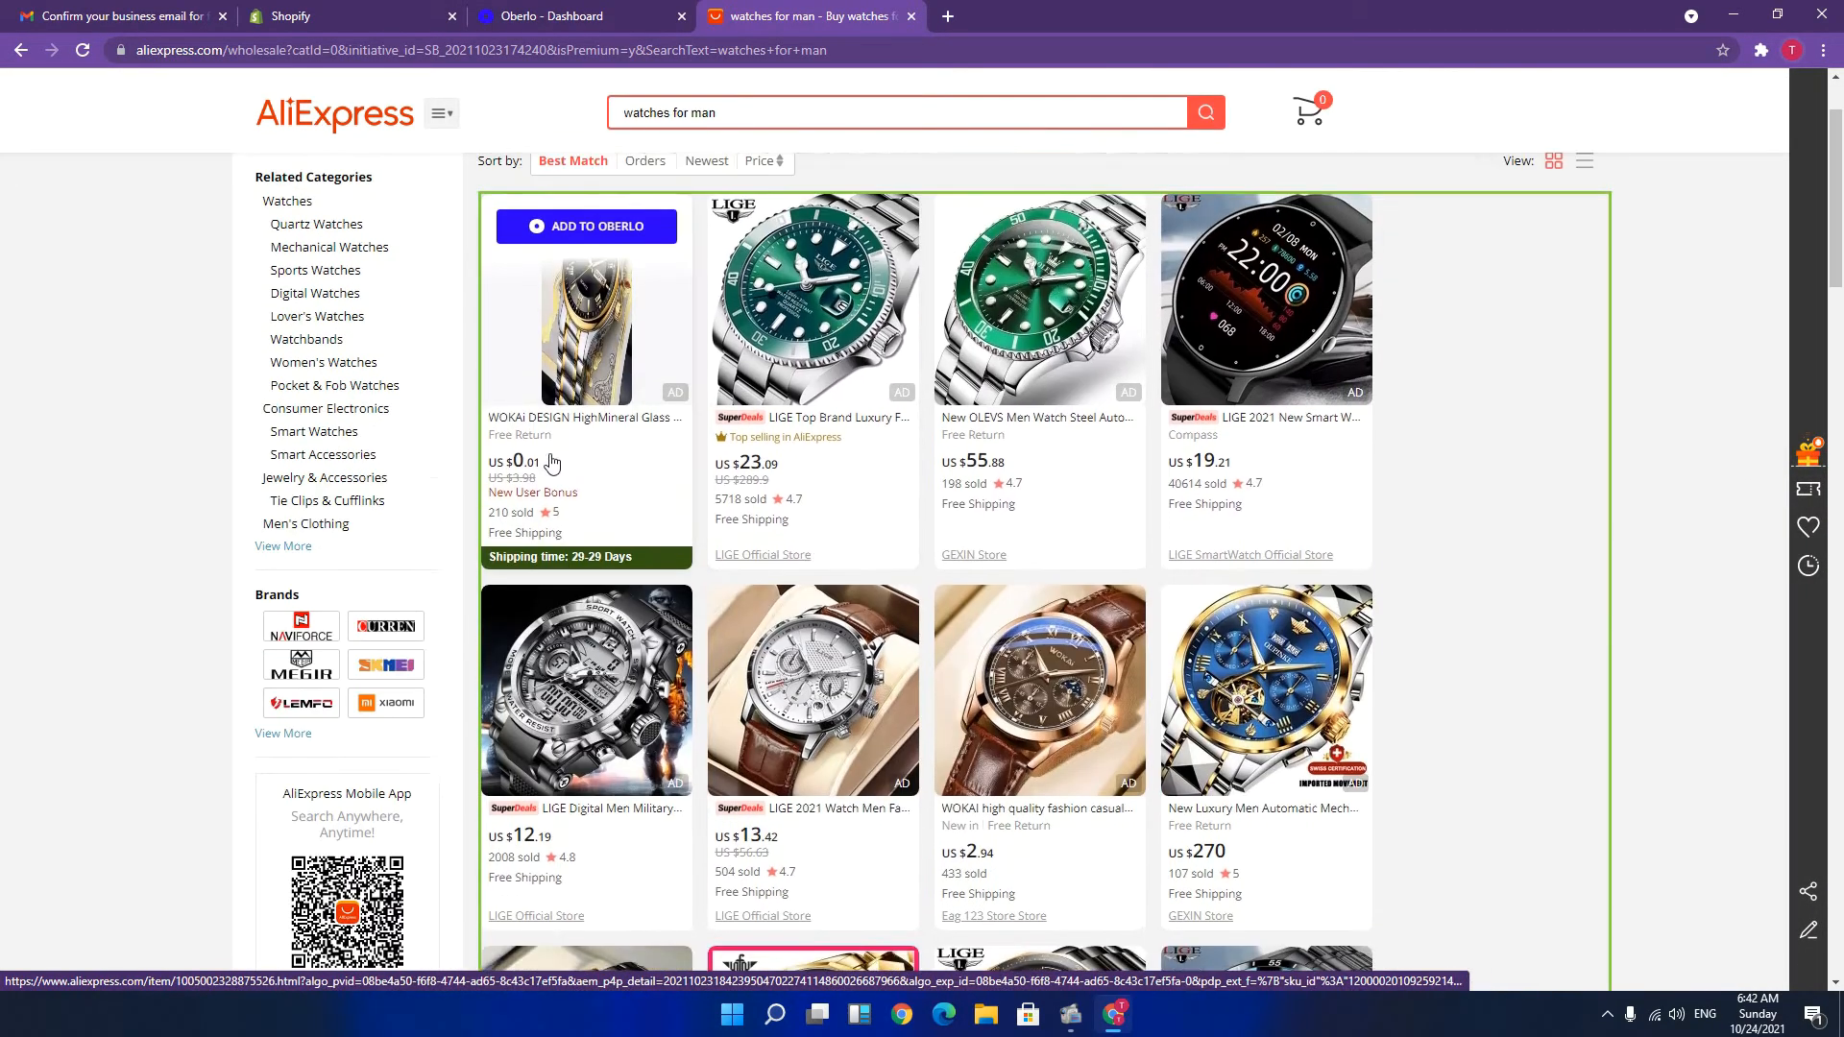
{"action": "scroll", "coordinate": [552, 463], "scroll_direction": "up", "scroll_amount": 1}
{"action": "left_click", "coordinate": [524, 262]}
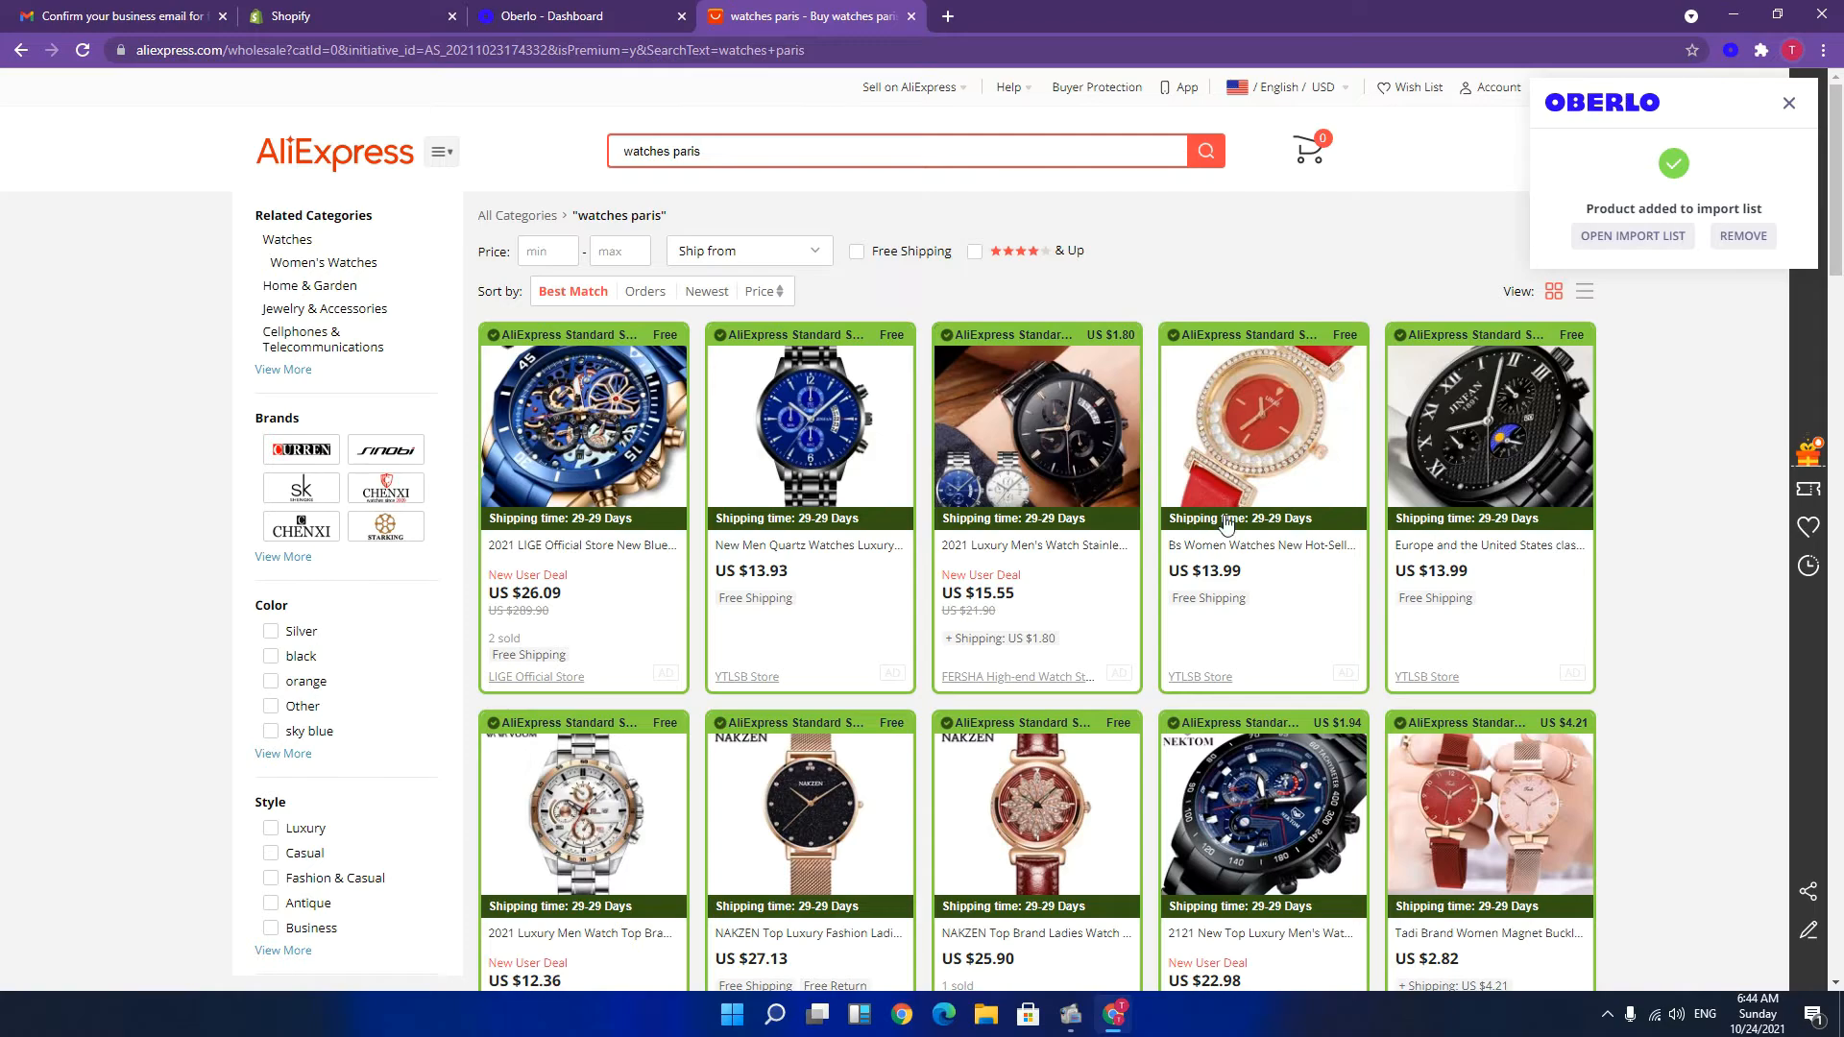
{"action": "scroll", "coordinate": [779, 653], "scroll_direction": "down", "scroll_amount": 4}
{"action": "scroll", "coordinate": [780, 653], "scroll_direction": "up", "scroll_amount": 4}
{"action": "left_click", "coordinate": [910, 16]}
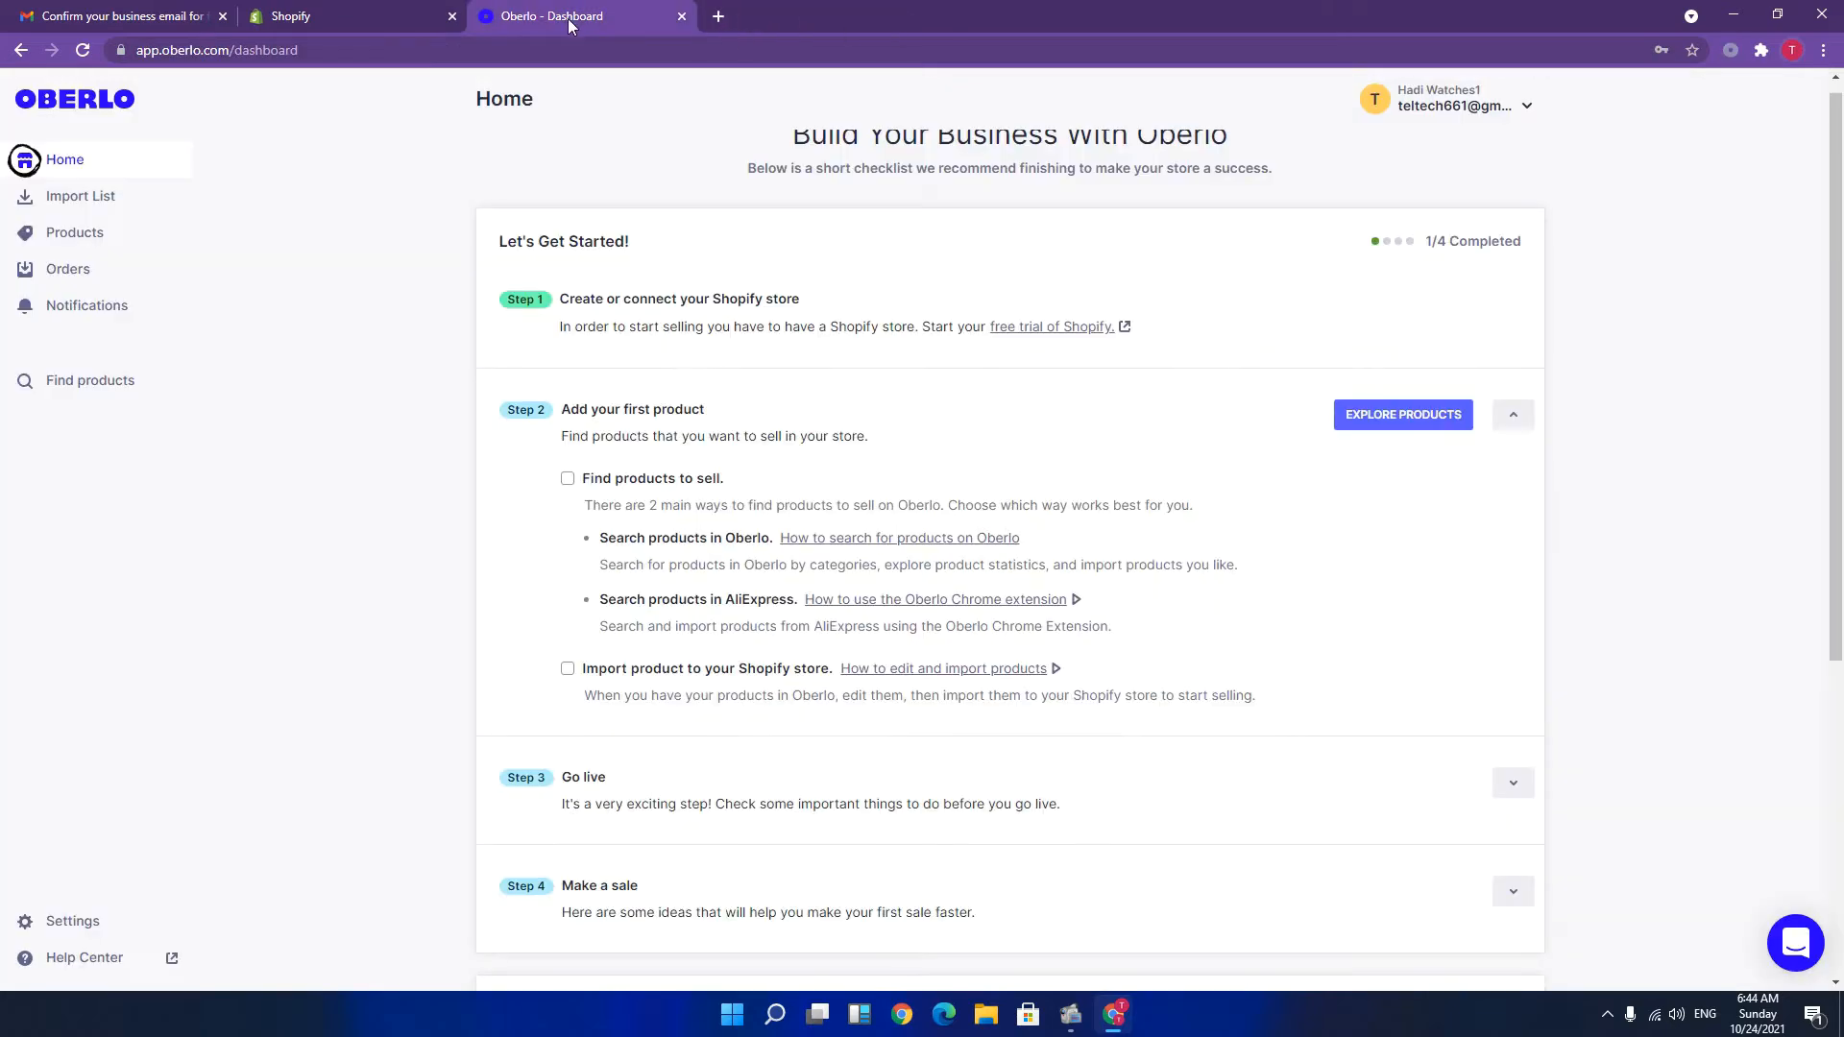
Step: In the Import List, retitle the first watch 'Classic gentleman Couples Quartz Watches'
{"action": "left_click", "coordinate": [81, 48]}
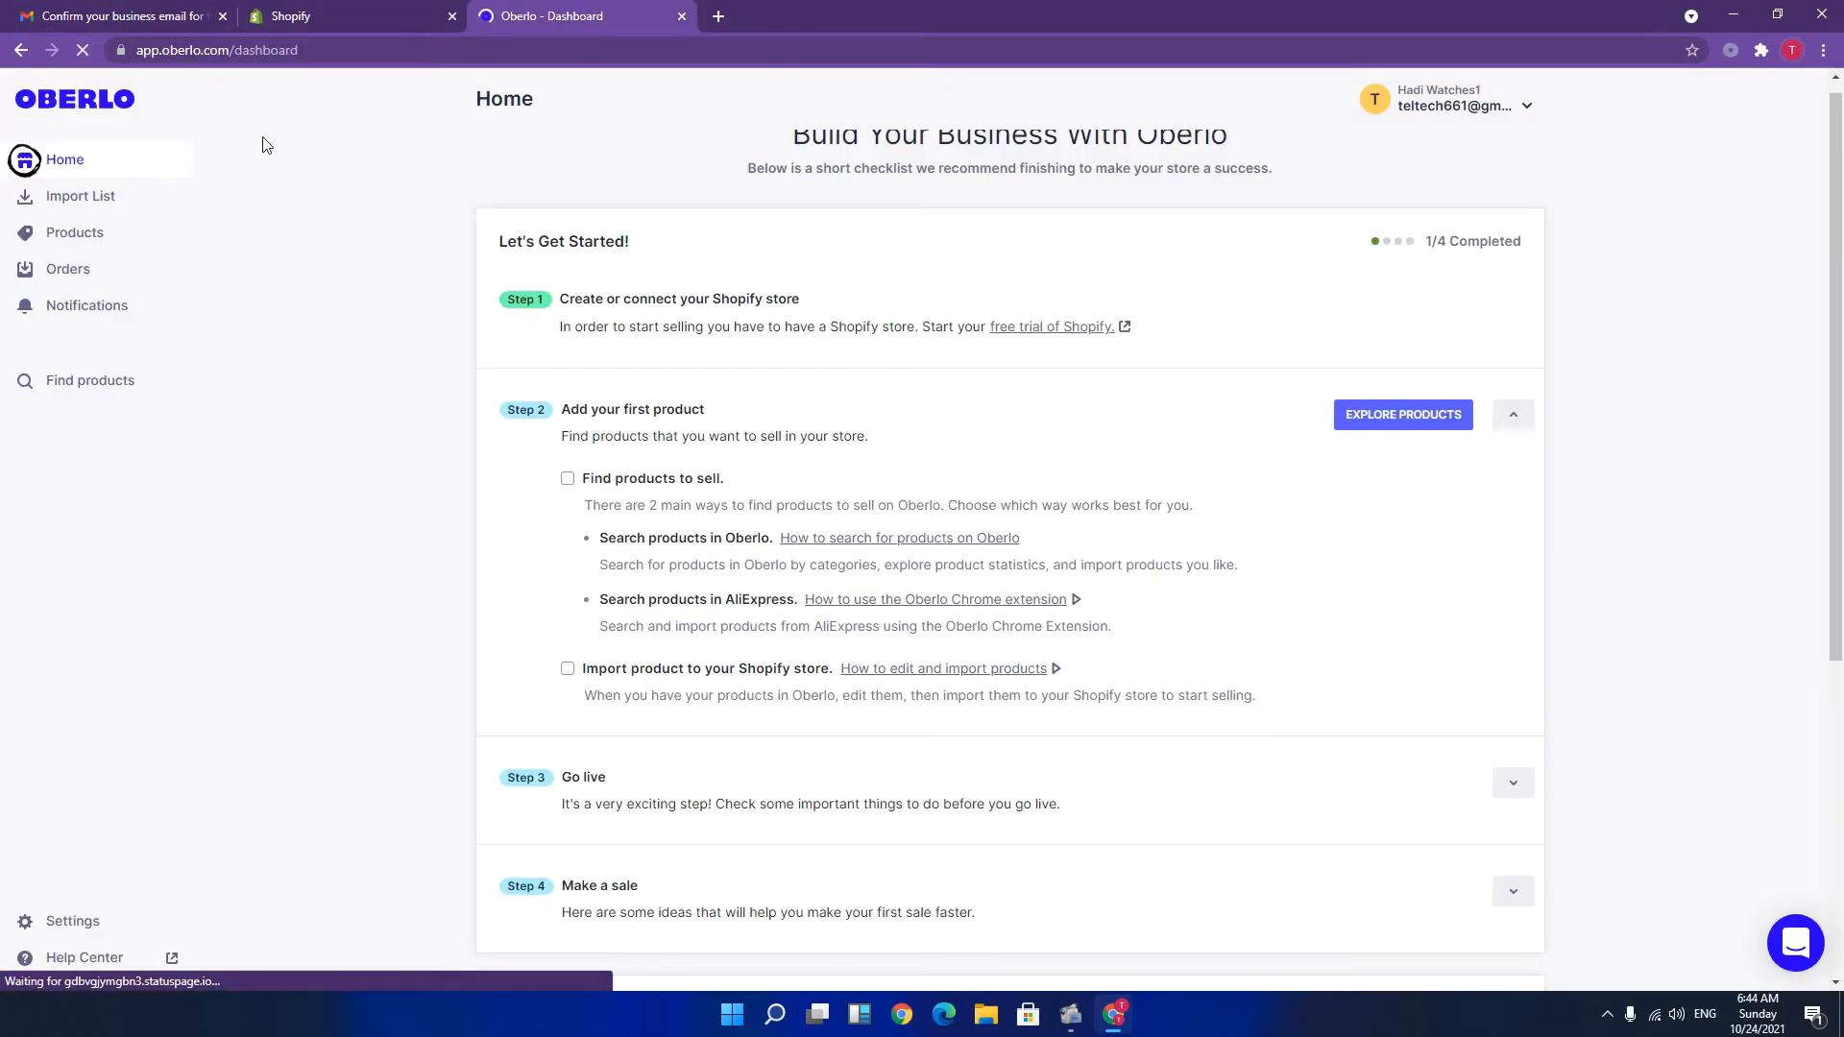
{"action": "left_click", "coordinate": [91, 206]}
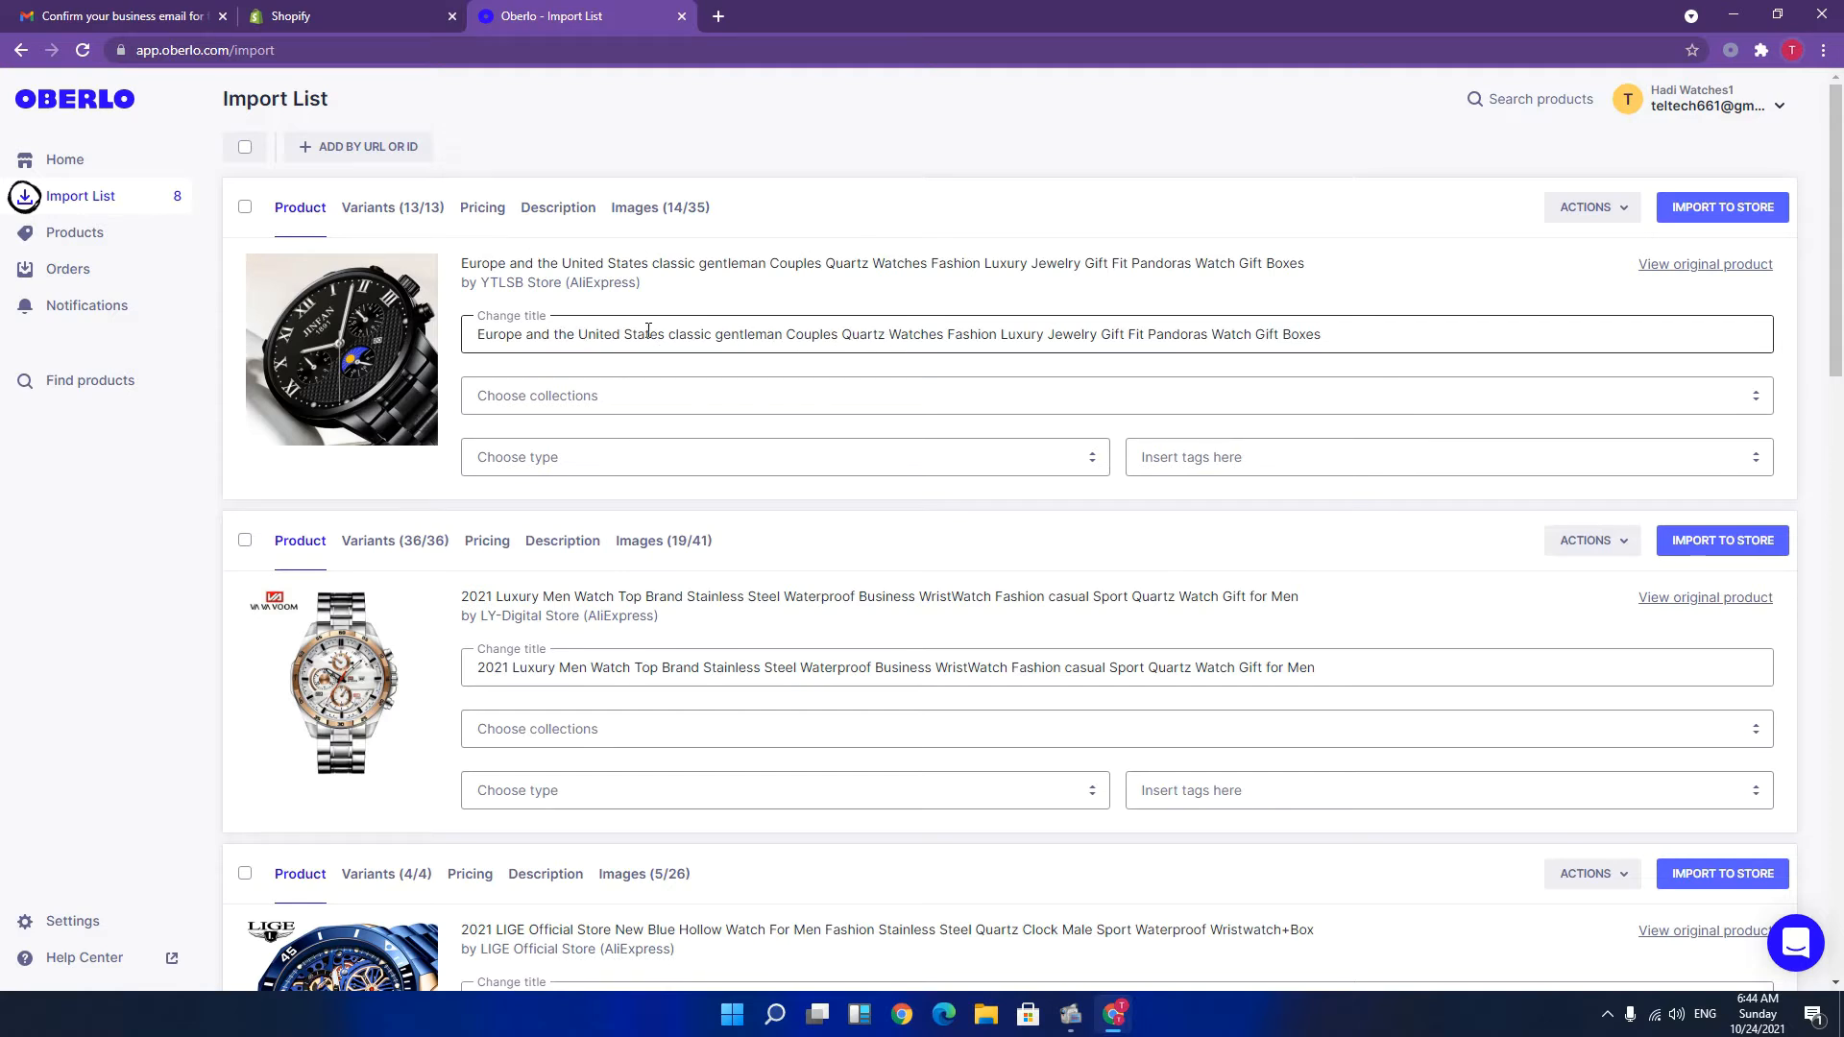
{"action": "left_click_drag", "start_coordinate": [673, 331], "coordinate": [470, 334]}
{"action": "type", "text": "C"}
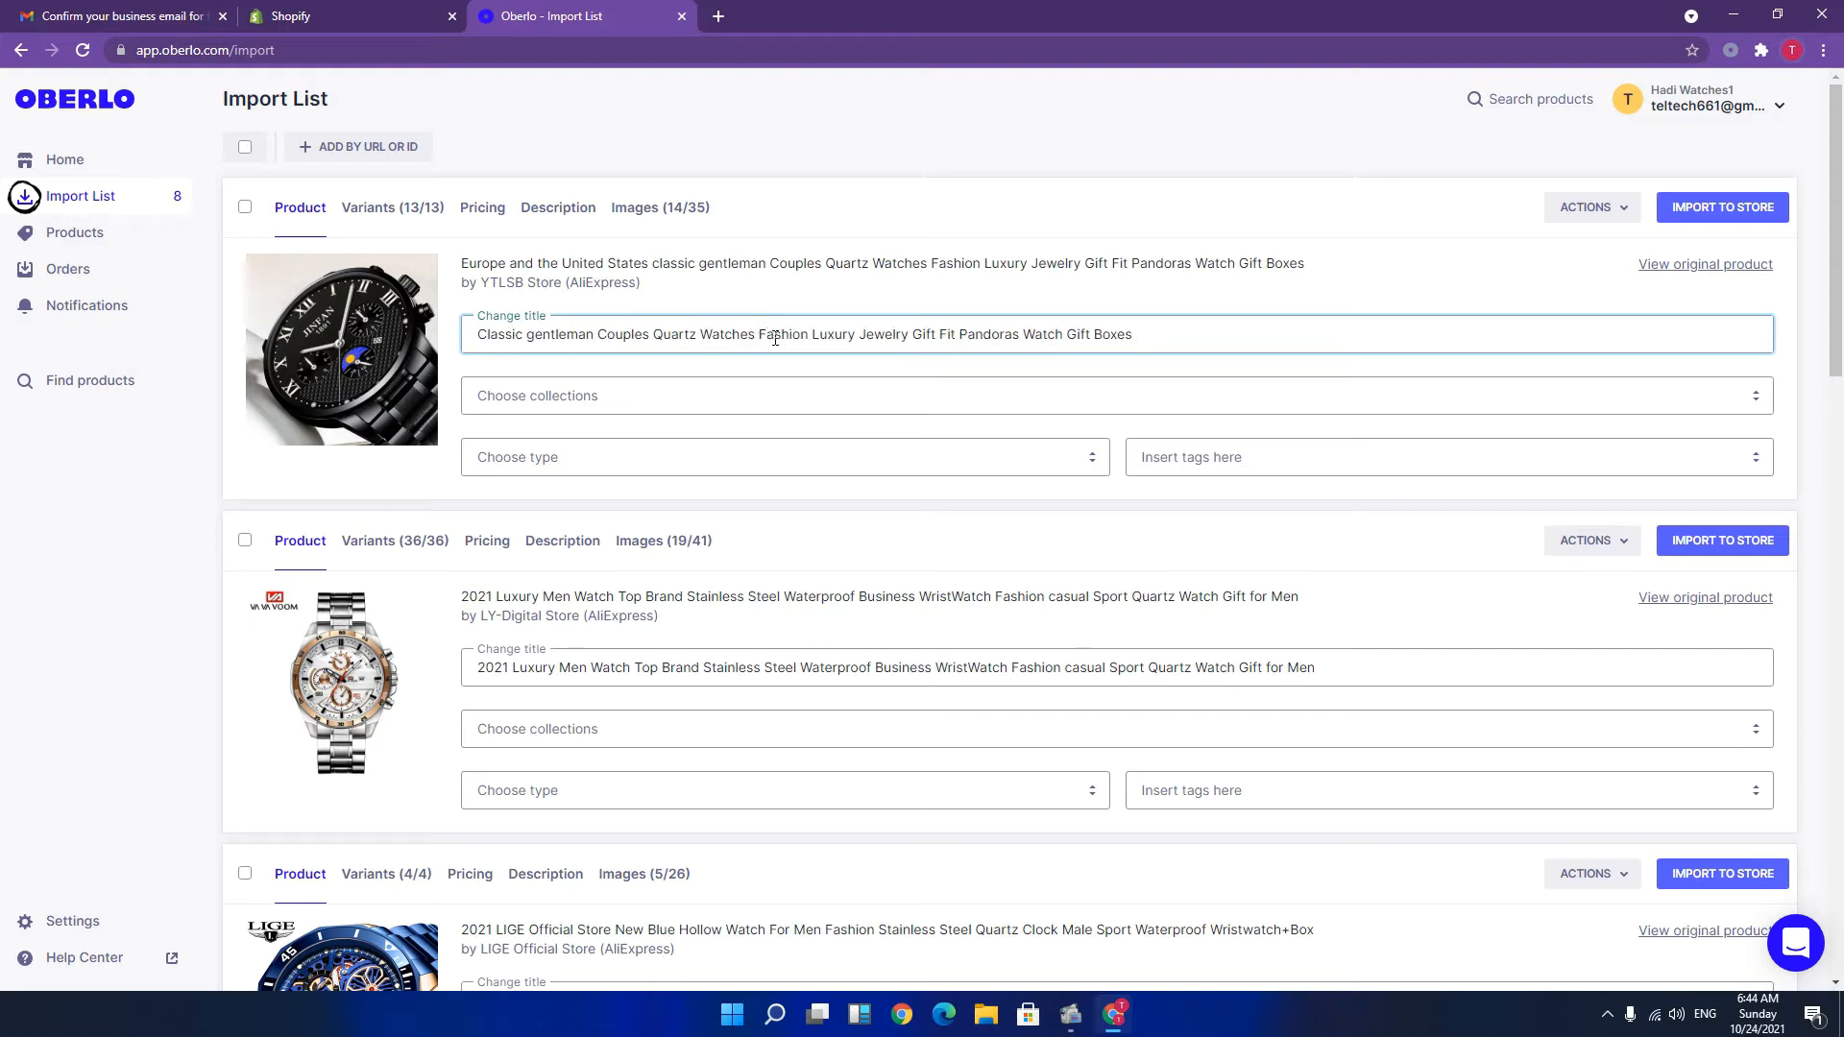
{"action": "left_click_drag", "start_coordinate": [760, 336], "coordinate": [1155, 339]}
{"action": "key", "text": "BackSpace"}
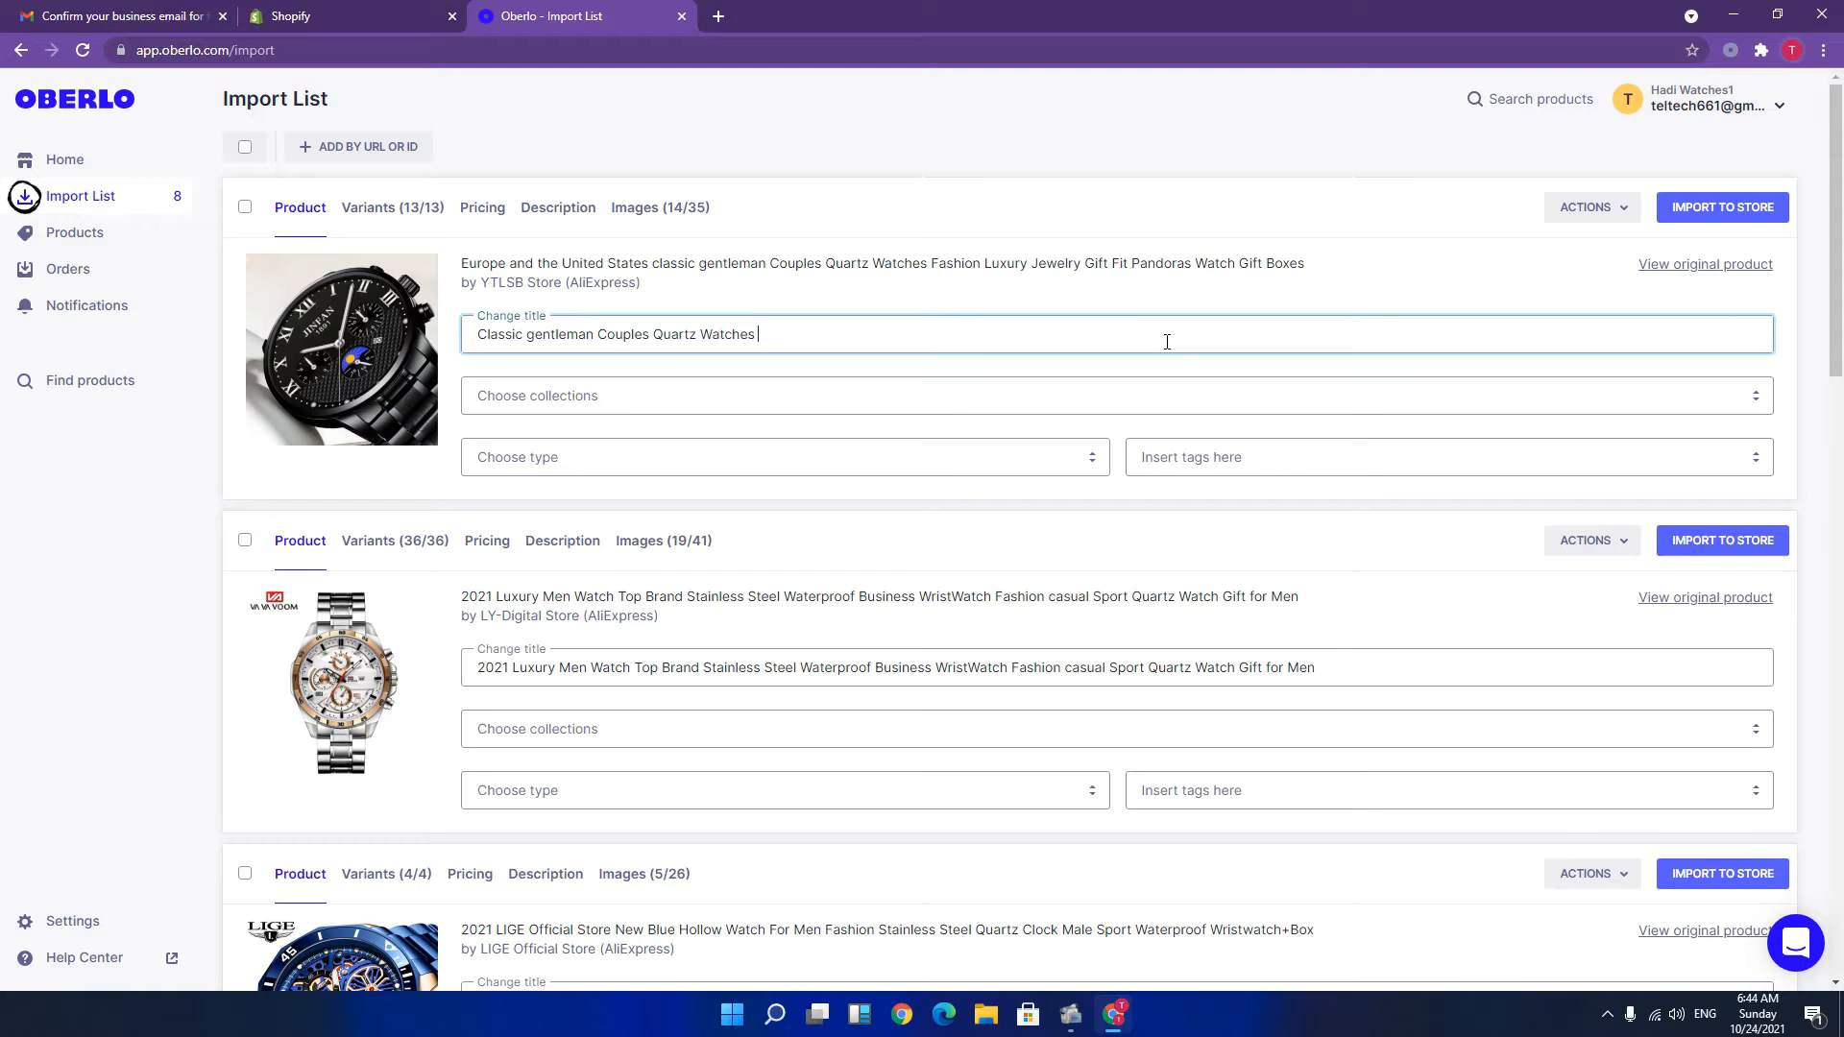
Step: Tag the first watch 'man' and review its Variants and Pricing tabs
{"action": "left_click", "coordinate": [1220, 458]}
{"action": "type", "text": "m"}
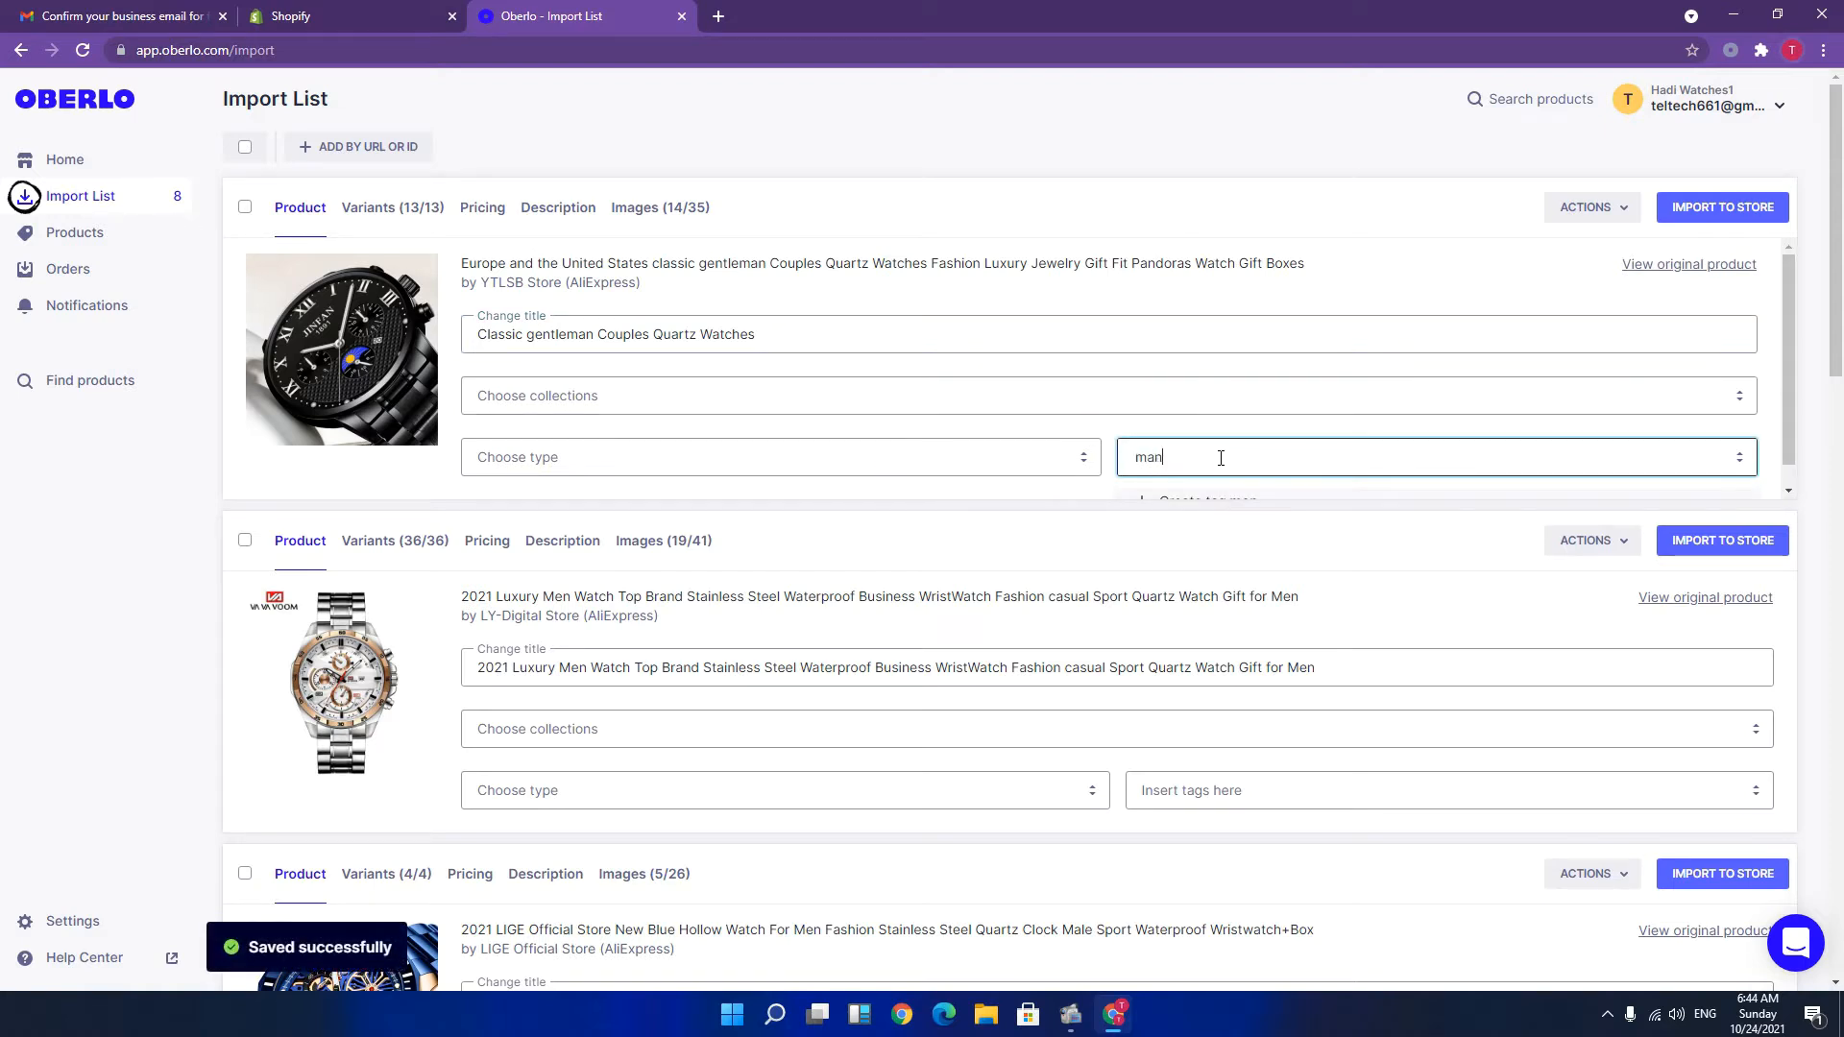
{"action": "type", "text": "an"}
{"action": "key", "text": "Return"}
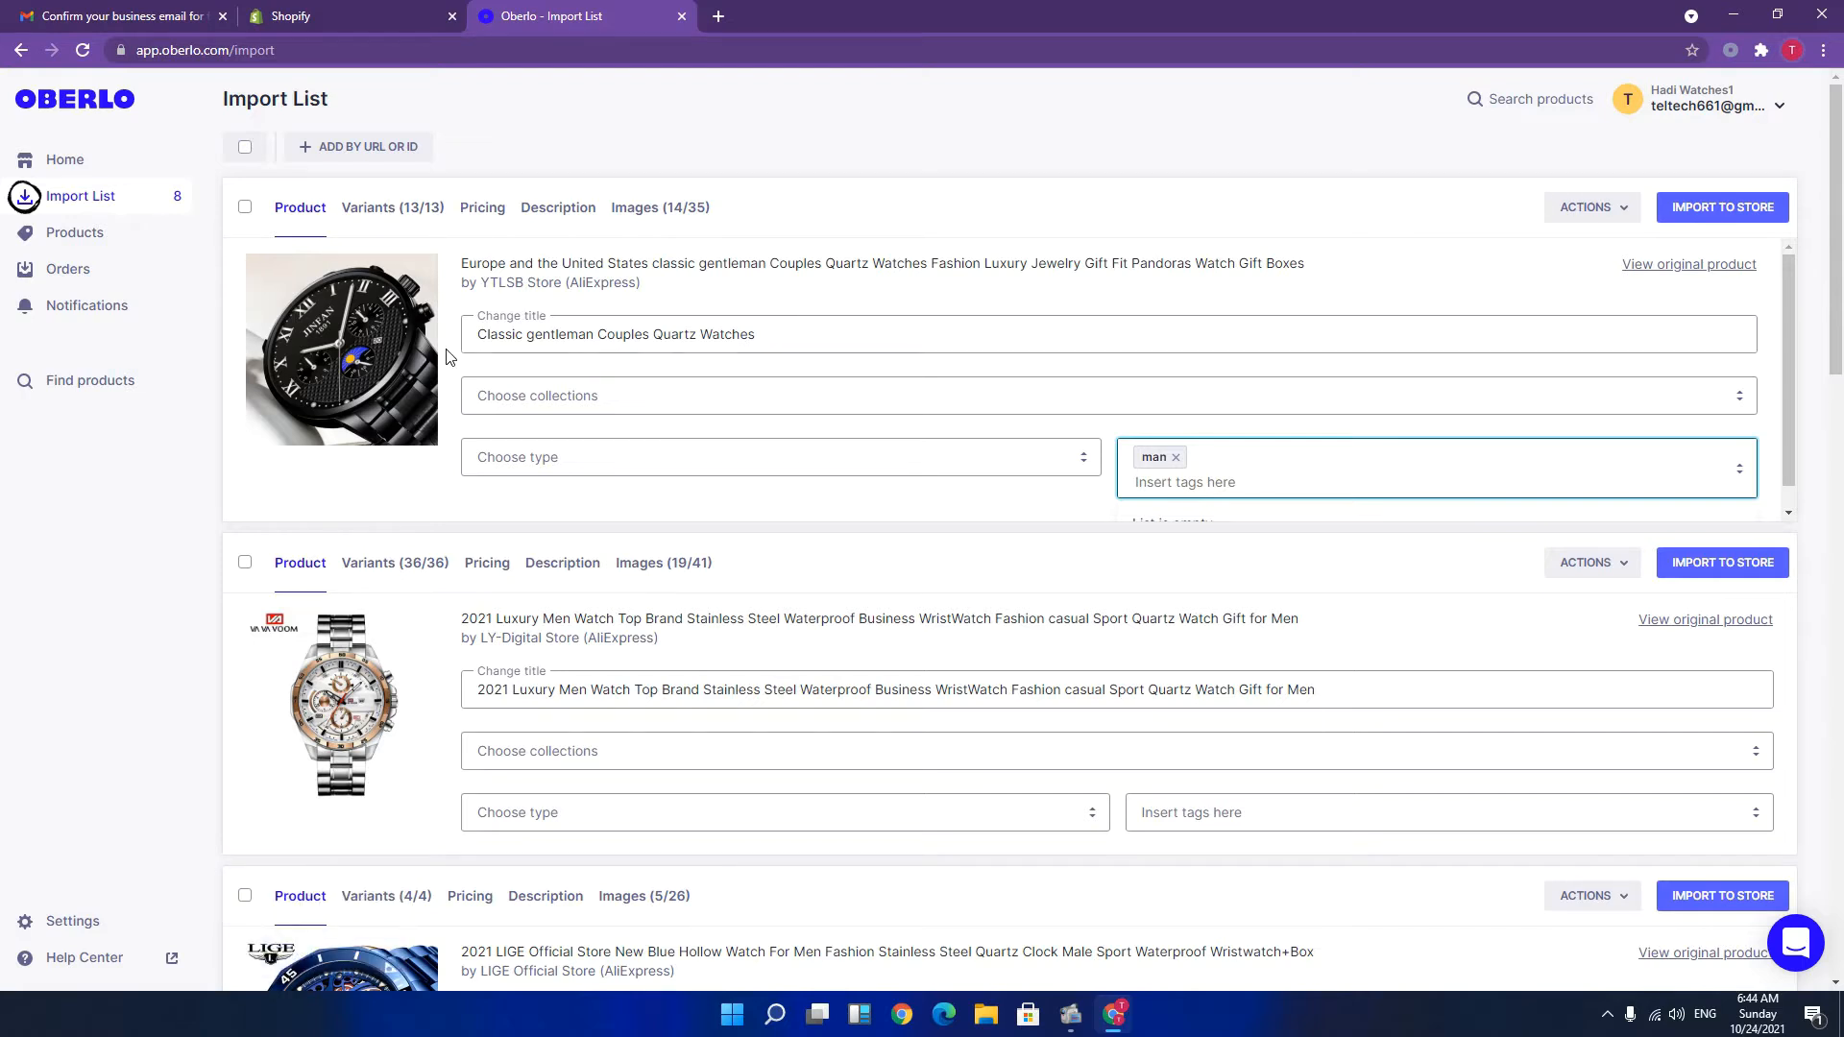
{"action": "left_click", "coordinate": [412, 221]}
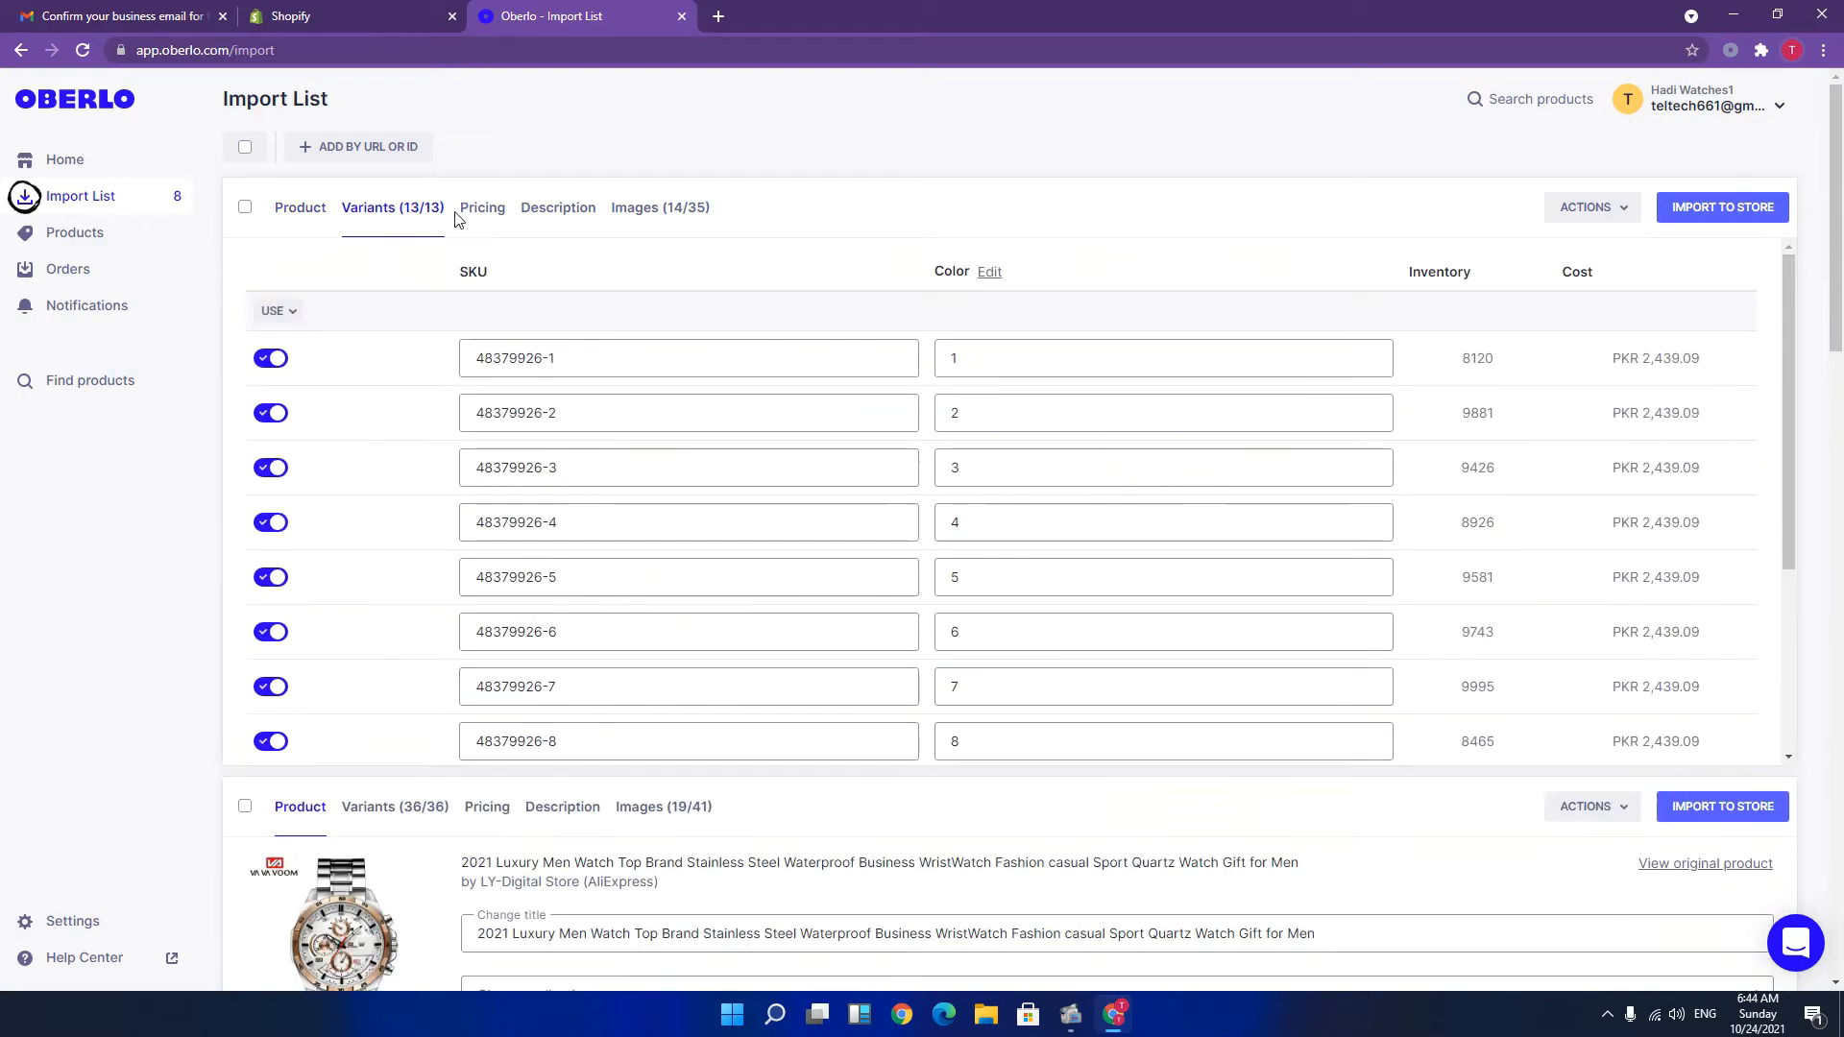
{"action": "scroll", "coordinate": [576, 596], "scroll_direction": "down", "scroll_amount": 3}
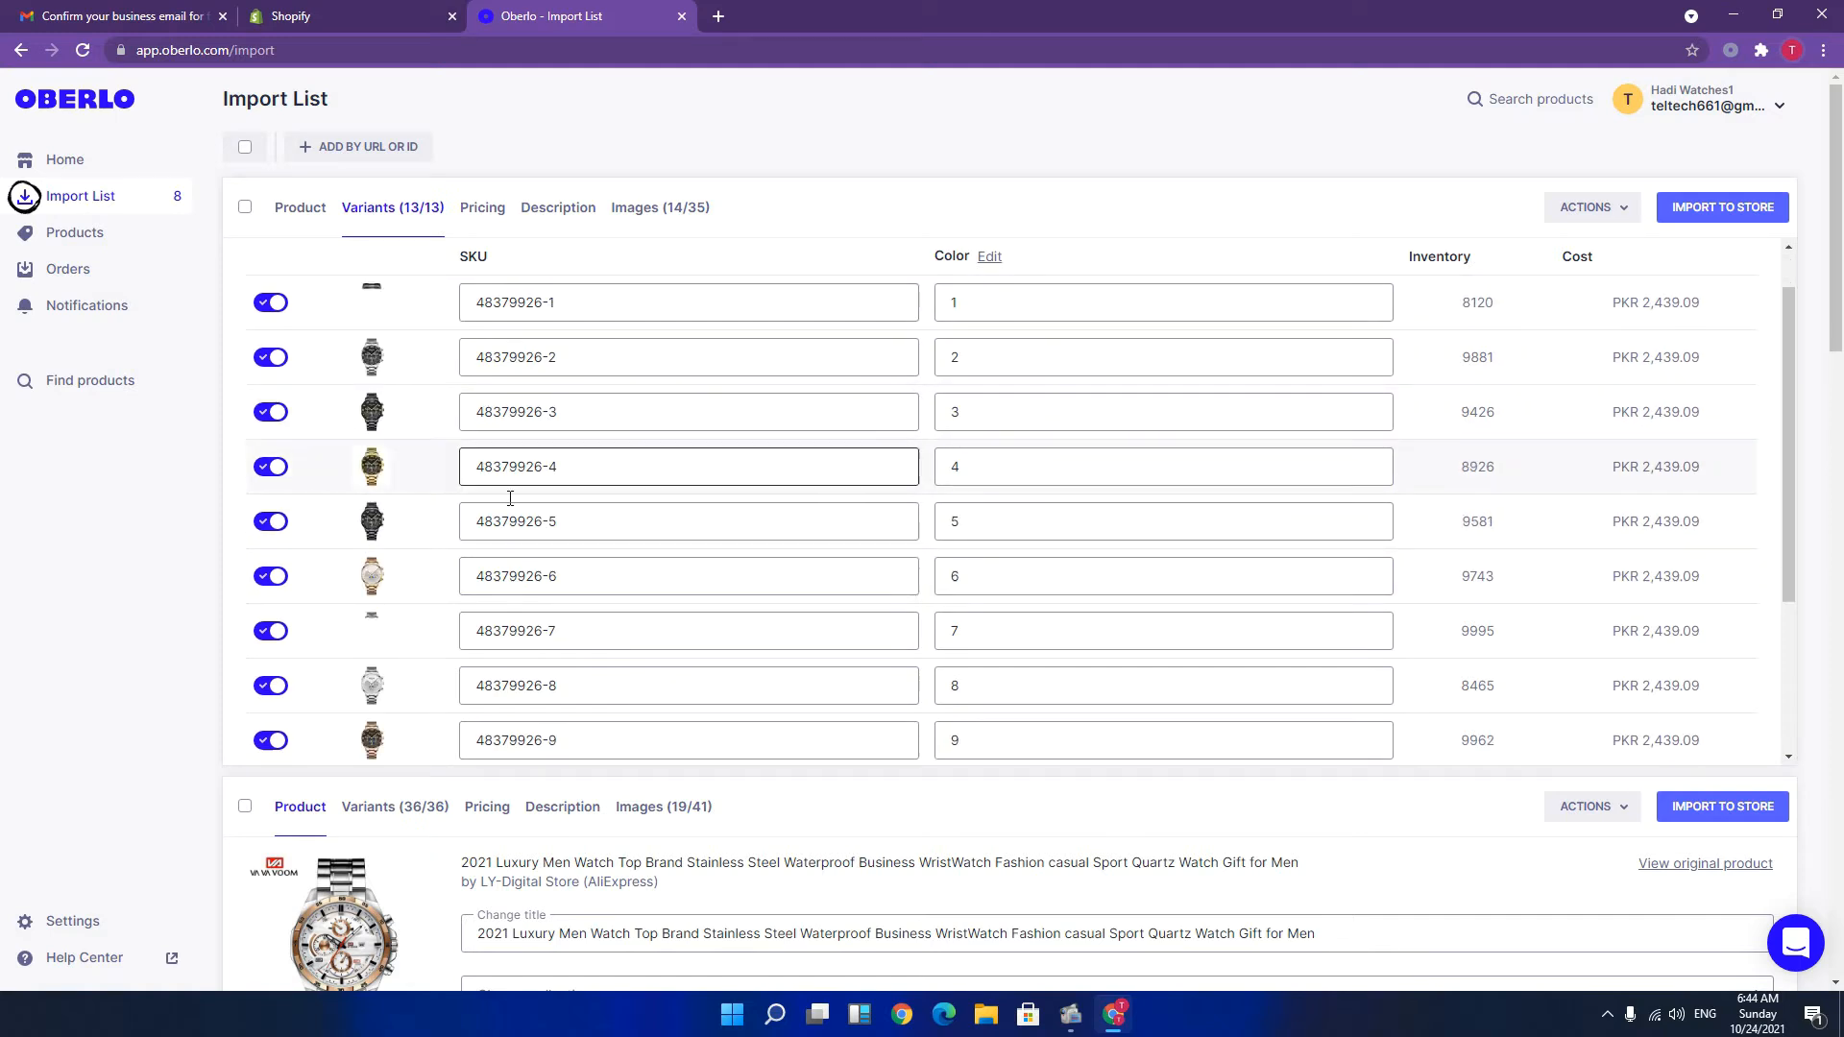
{"action": "scroll", "coordinate": [665, 617], "scroll_direction": "up", "scroll_amount": 3}
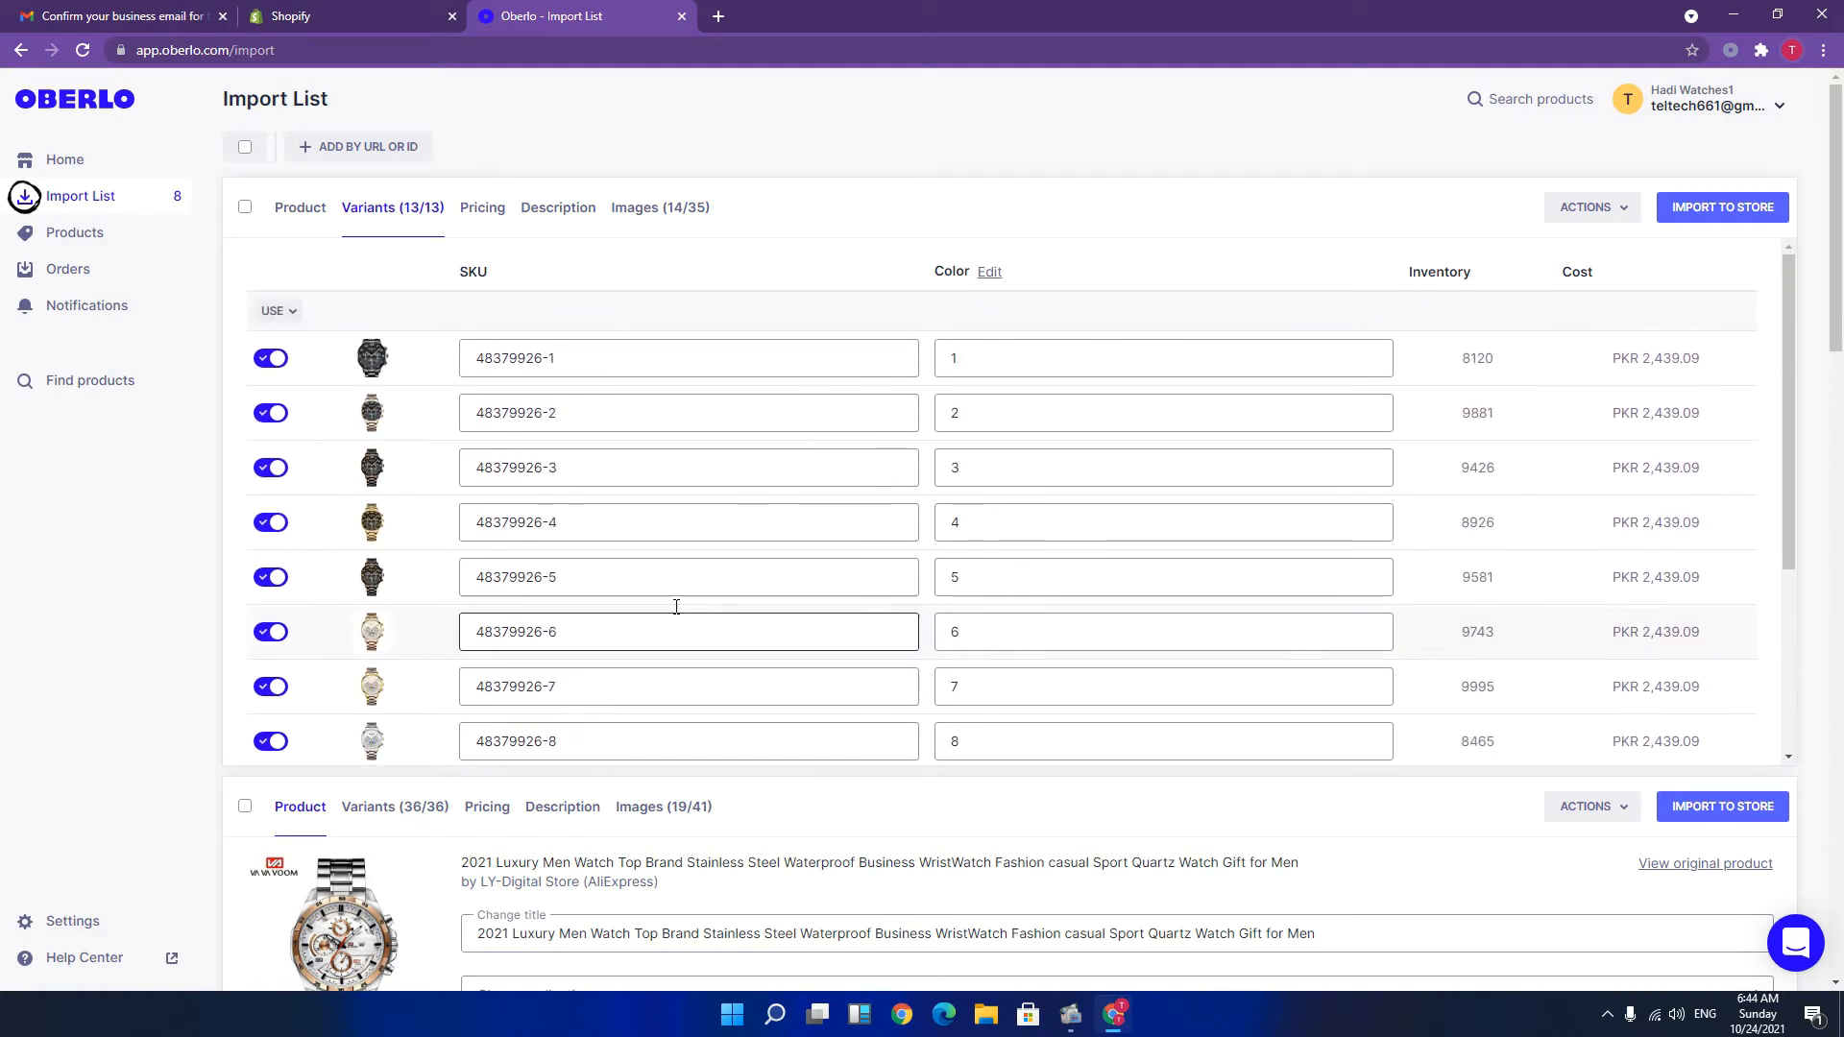
{"action": "left_click", "coordinate": [492, 219]}
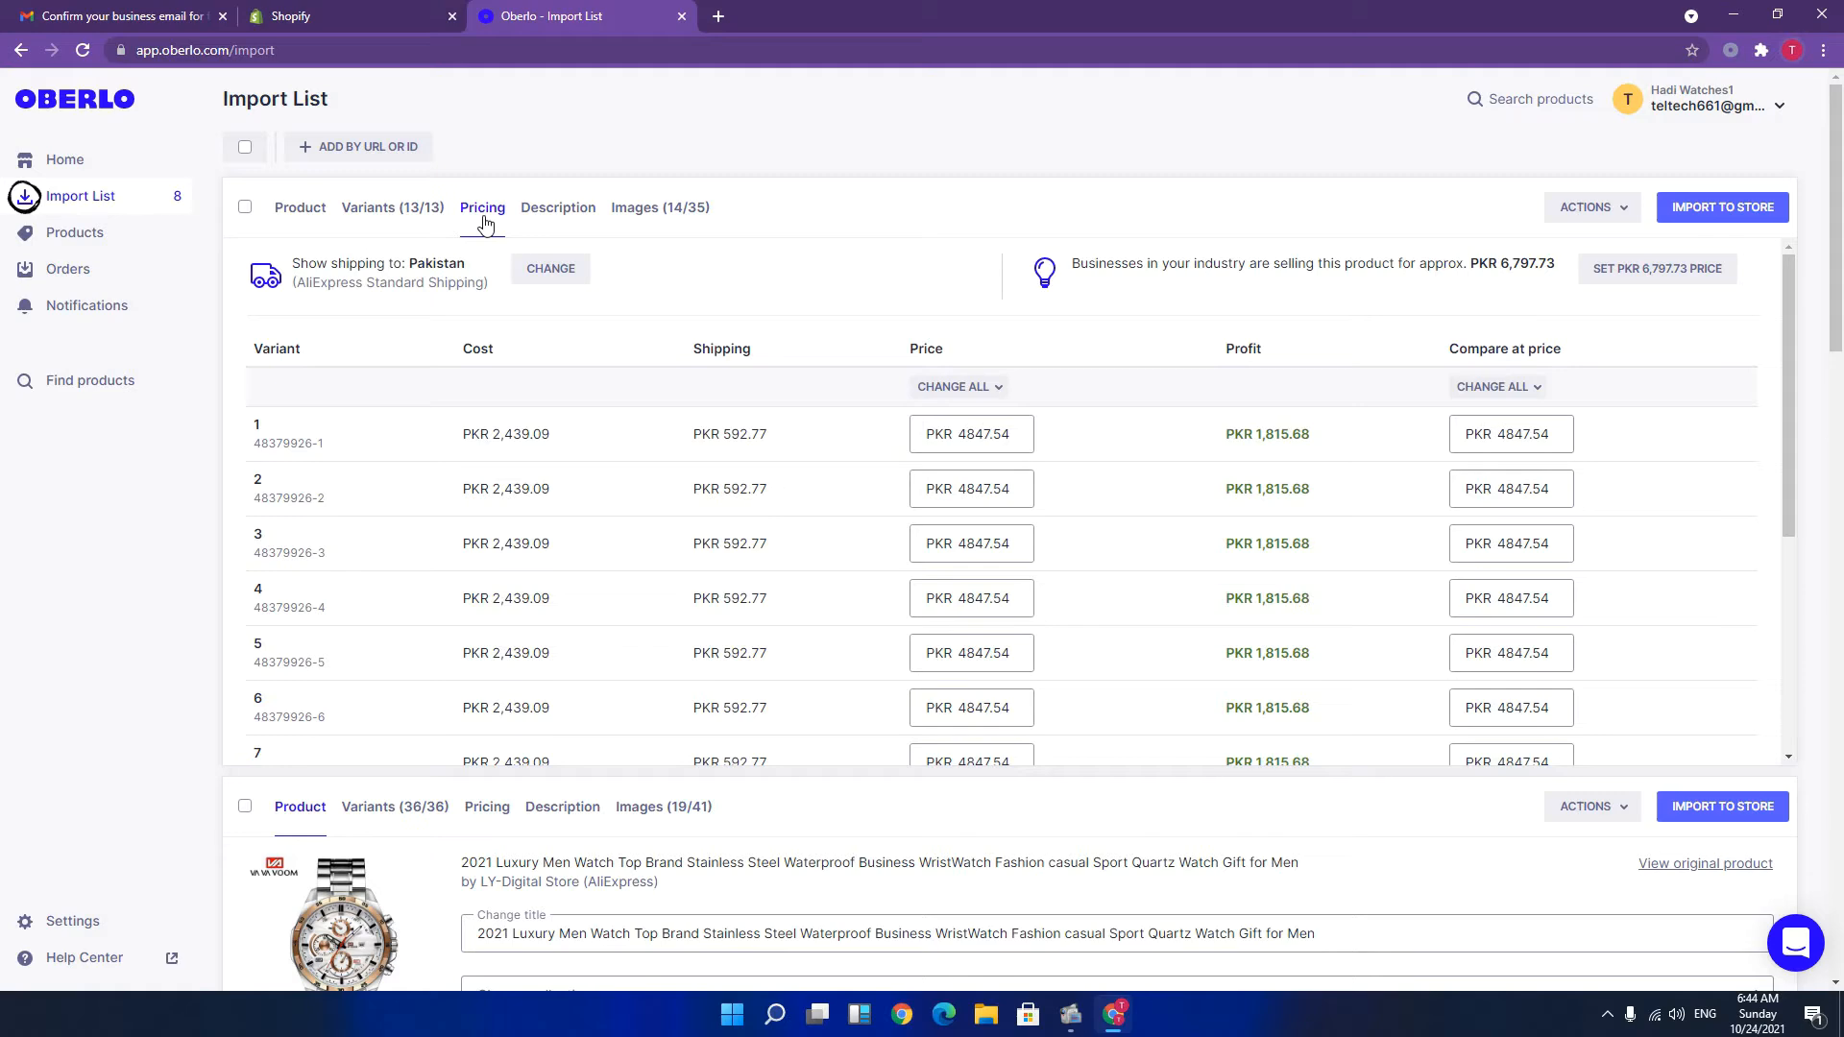
{"action": "left_click", "coordinate": [72, 922]}
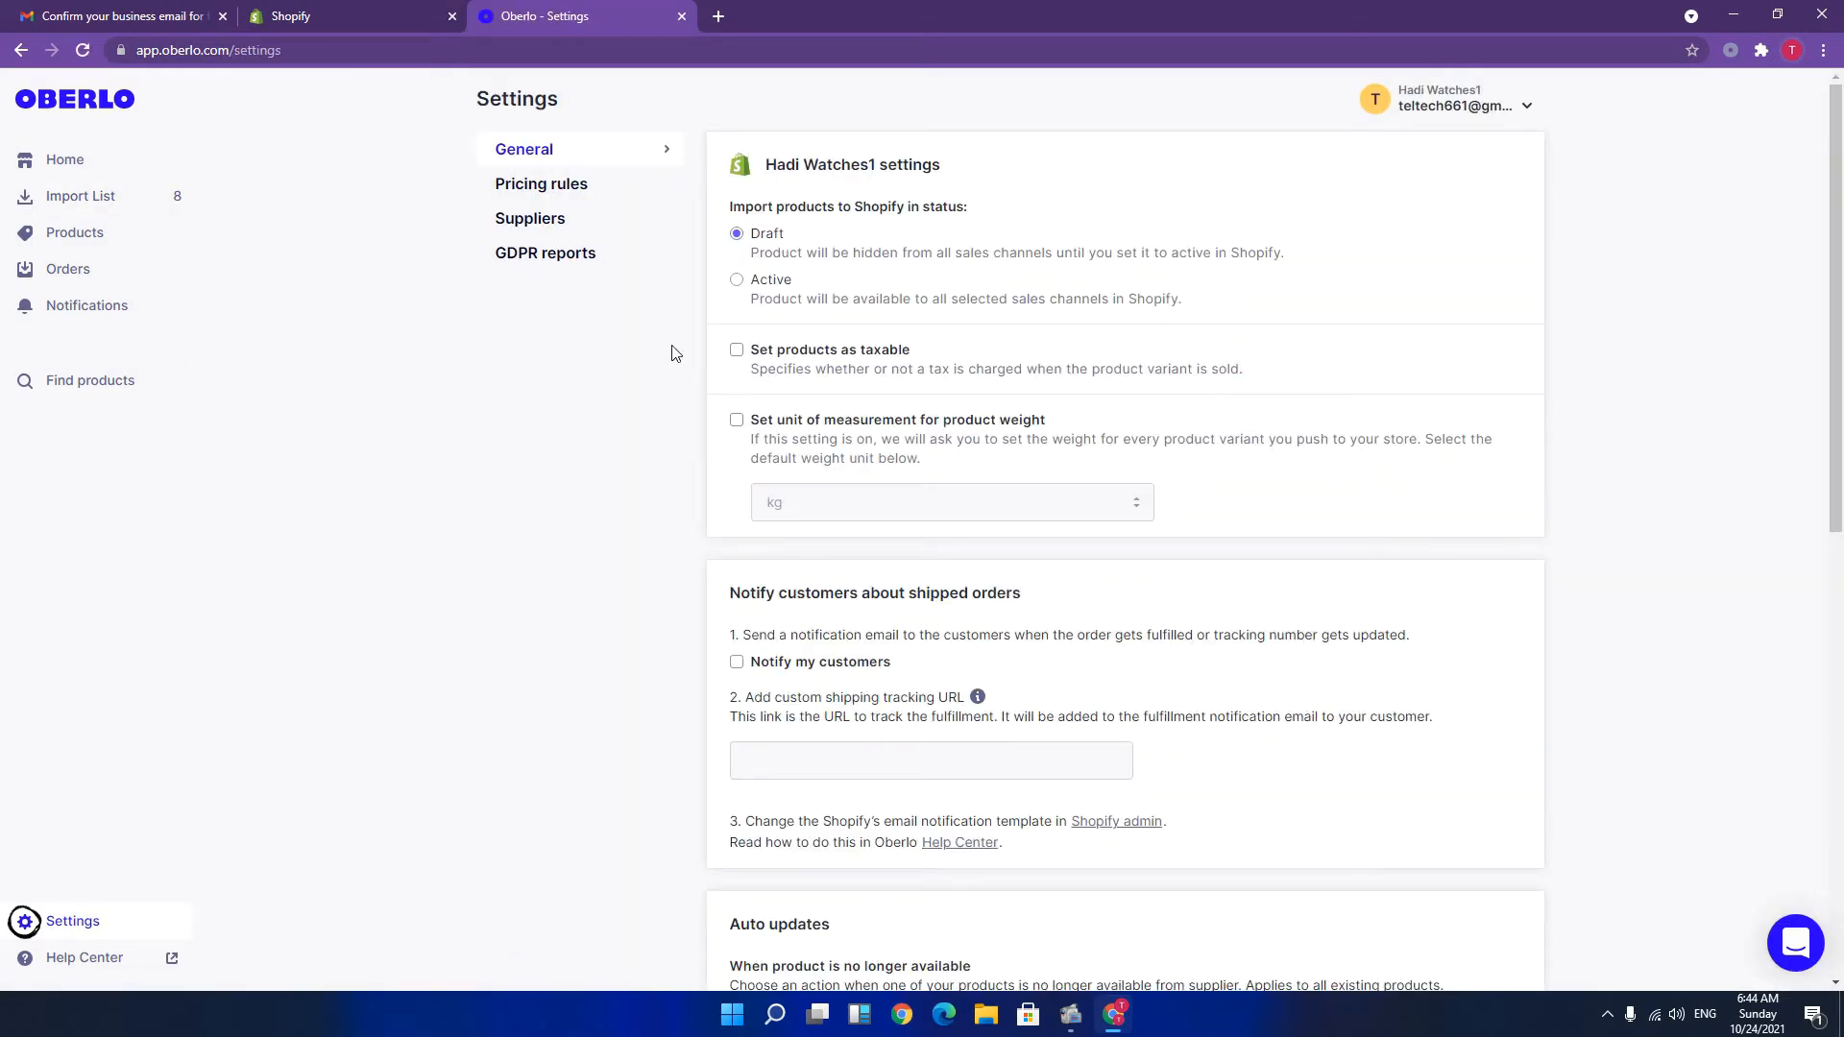
{"action": "left_click", "coordinate": [517, 190]}
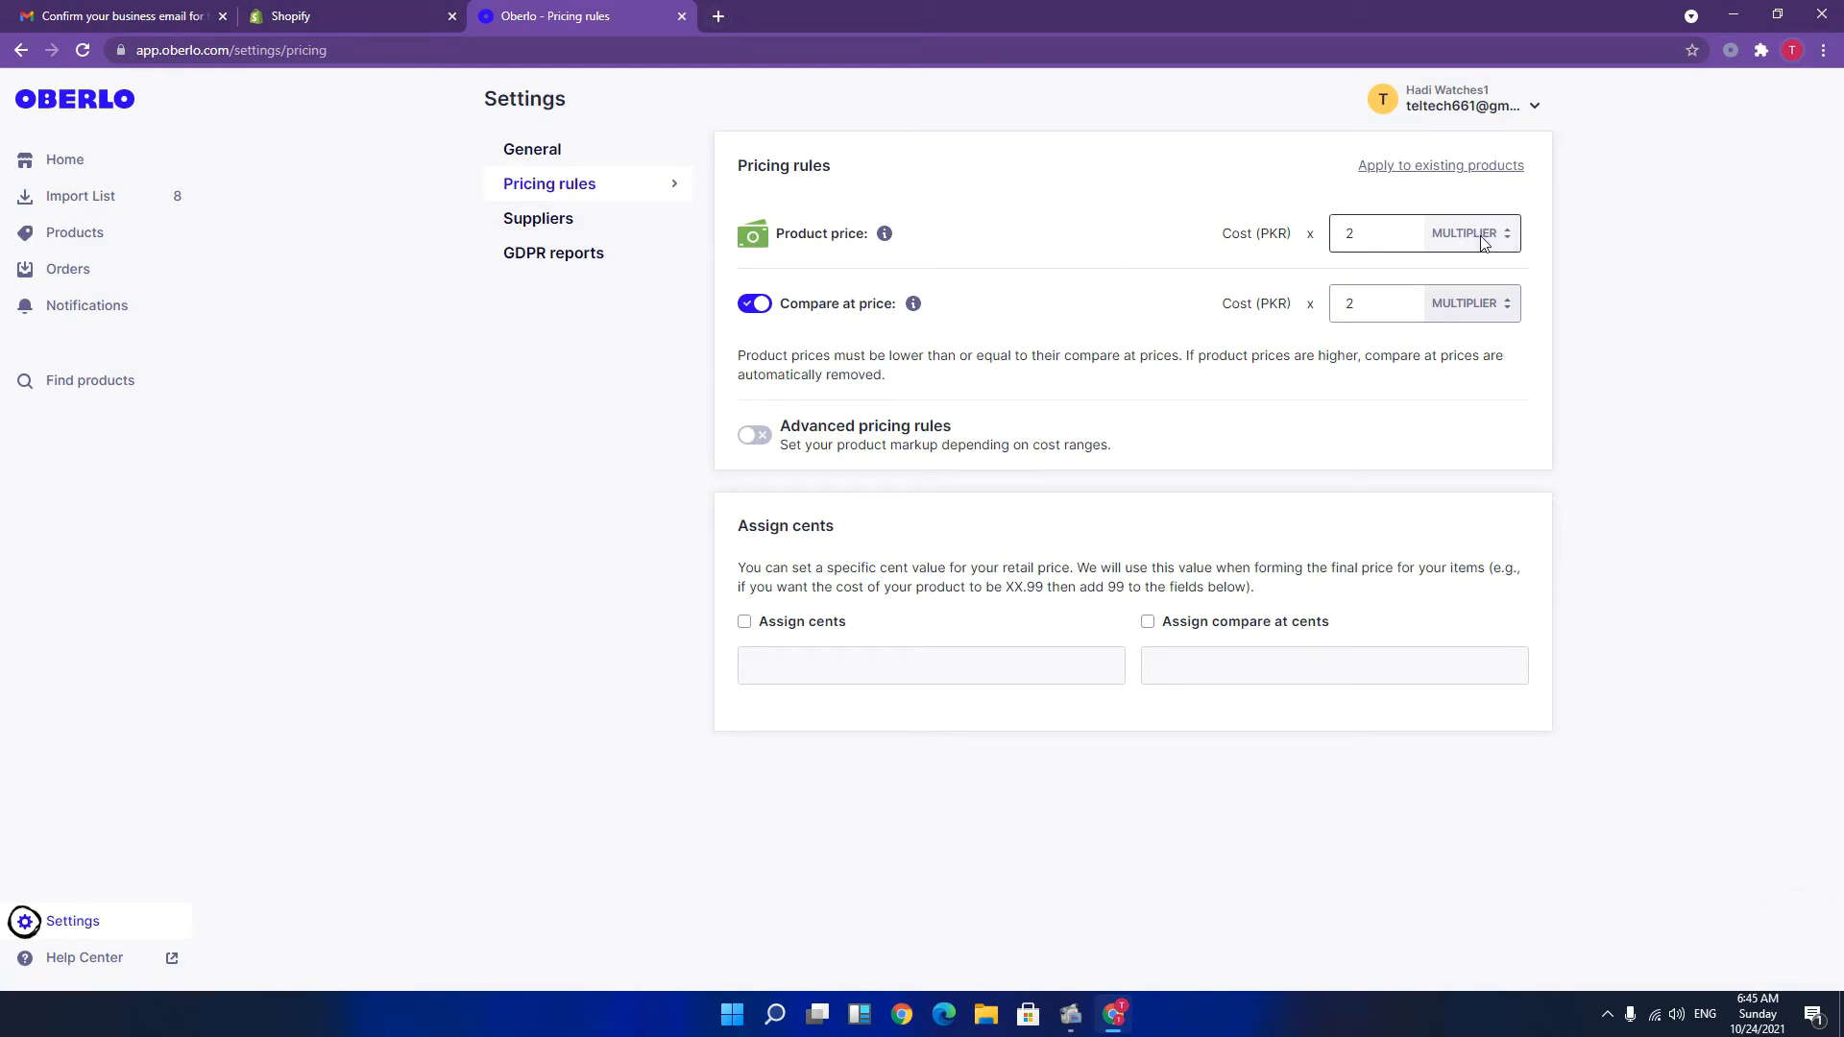
{"action": "left_click_drag", "start_coordinate": [1379, 315], "coordinate": [1323, 318]}
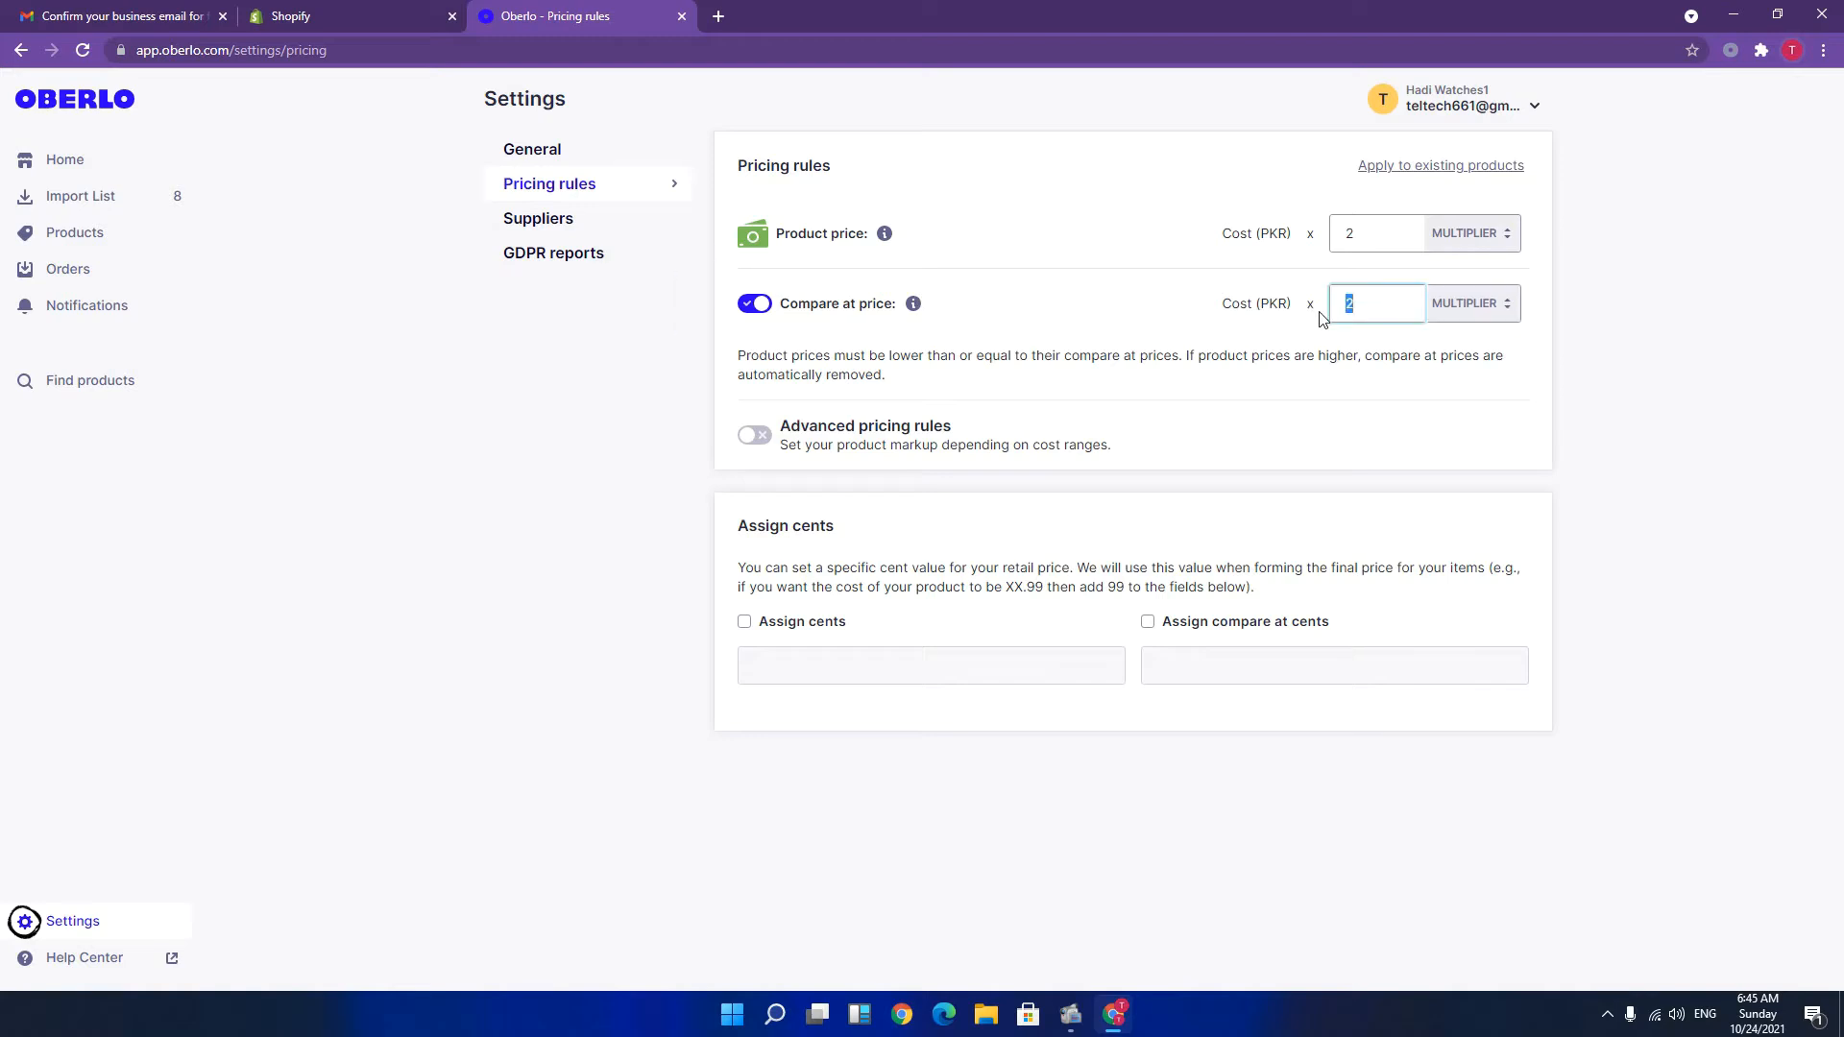
{"action": "type", "text": "2.5"}
{"action": "left_click", "coordinate": [1479, 100]}
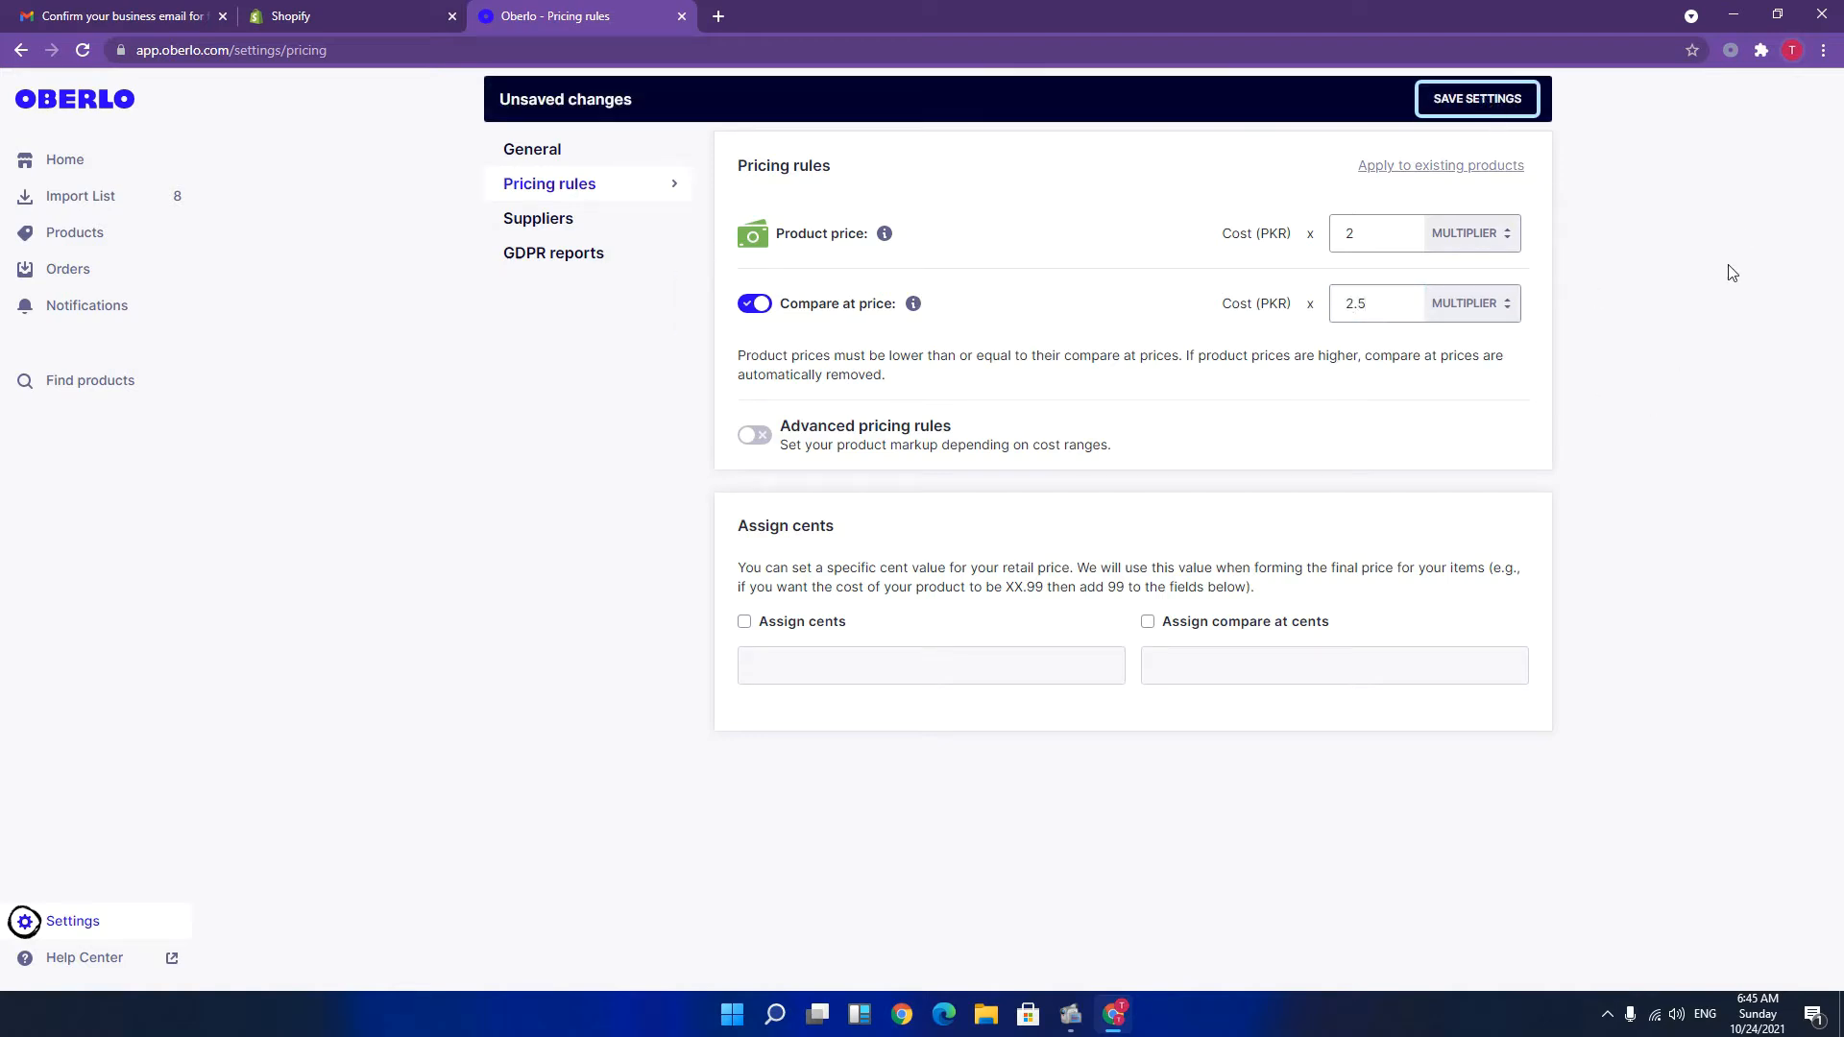
{"action": "left_click", "coordinate": [63, 201]}
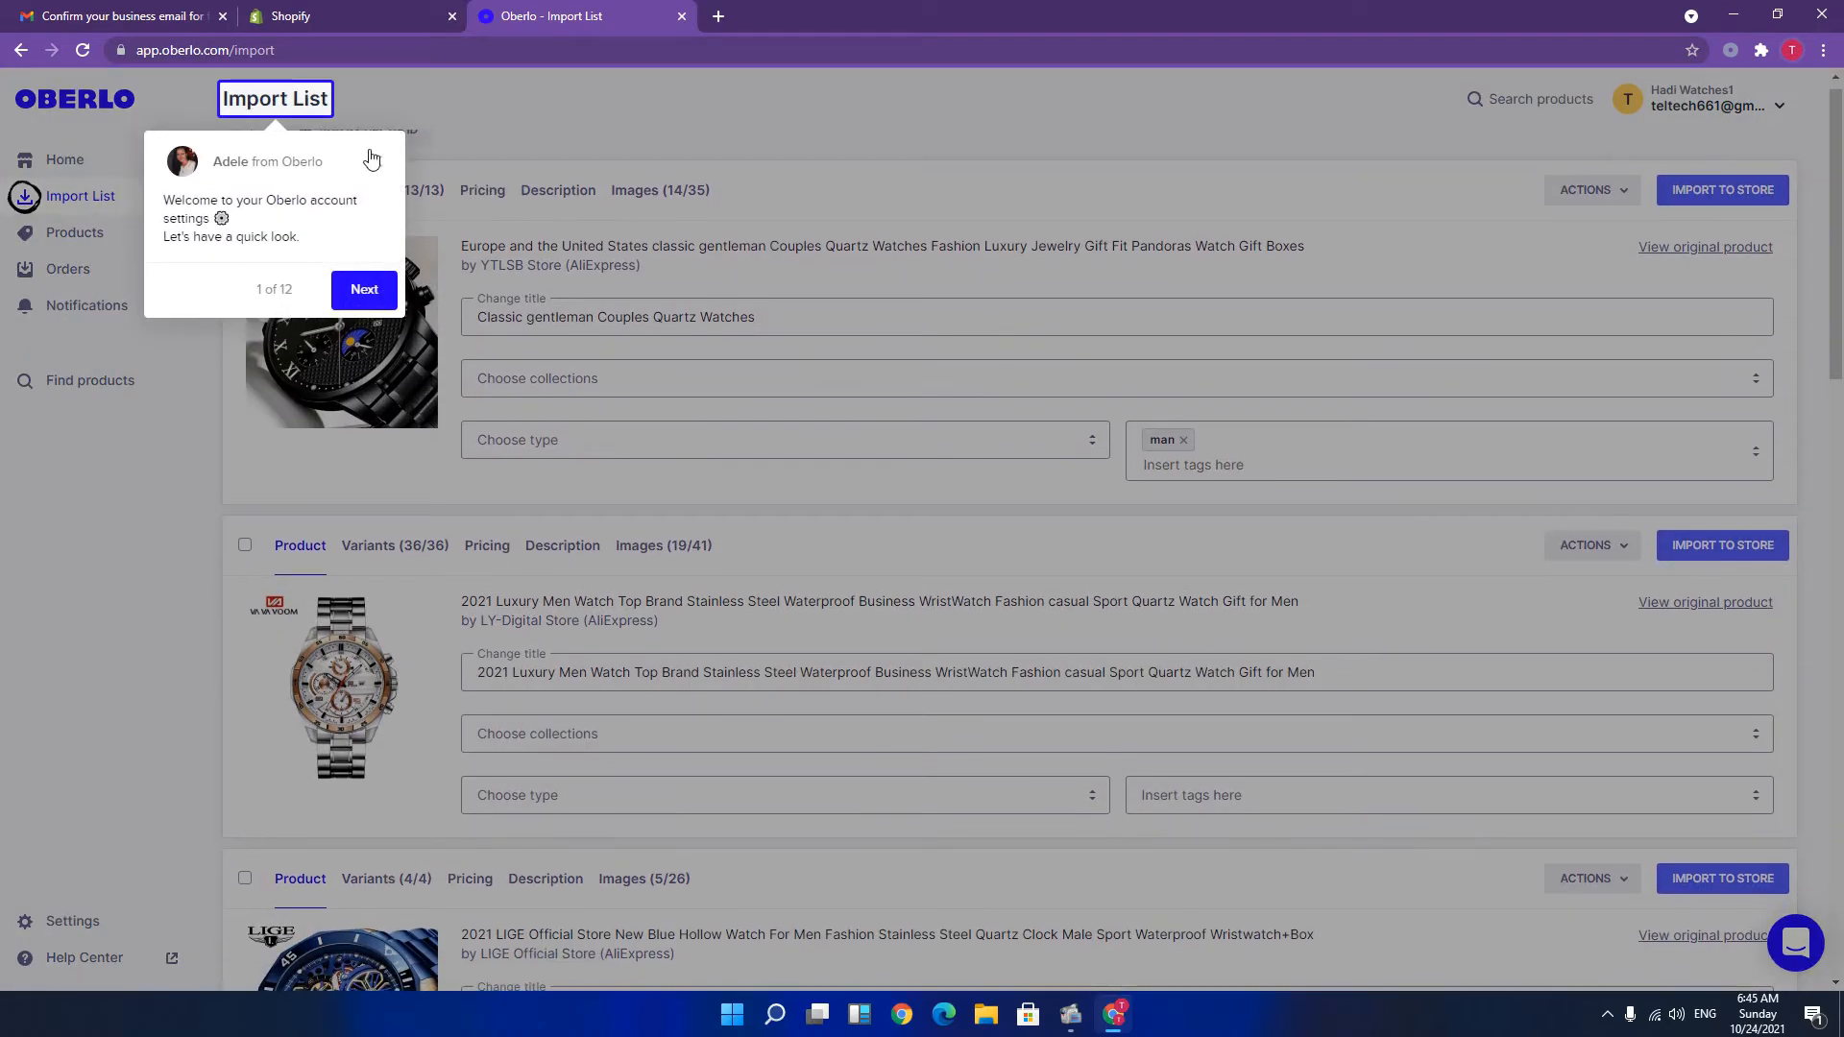
{"action": "left_click", "coordinate": [373, 156]}
{"action": "left_click", "coordinate": [477, 193]}
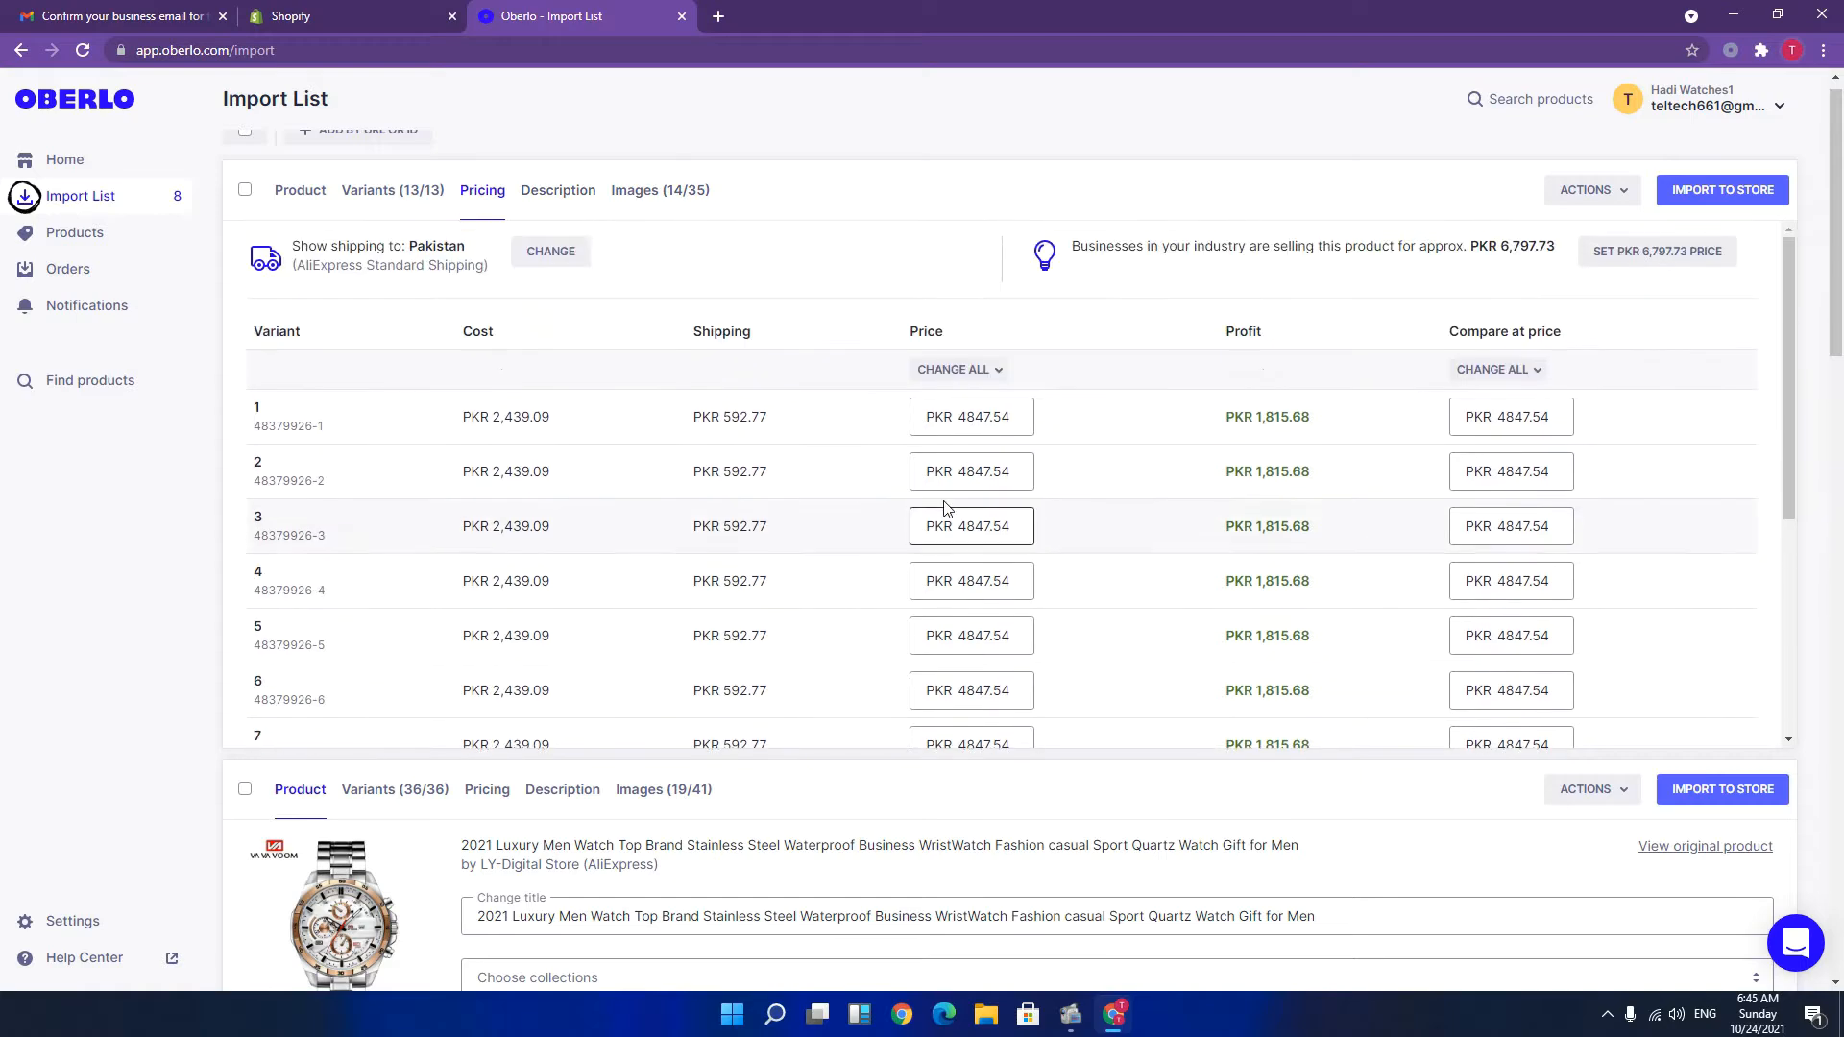
{"action": "left_click", "coordinate": [101, 924]}
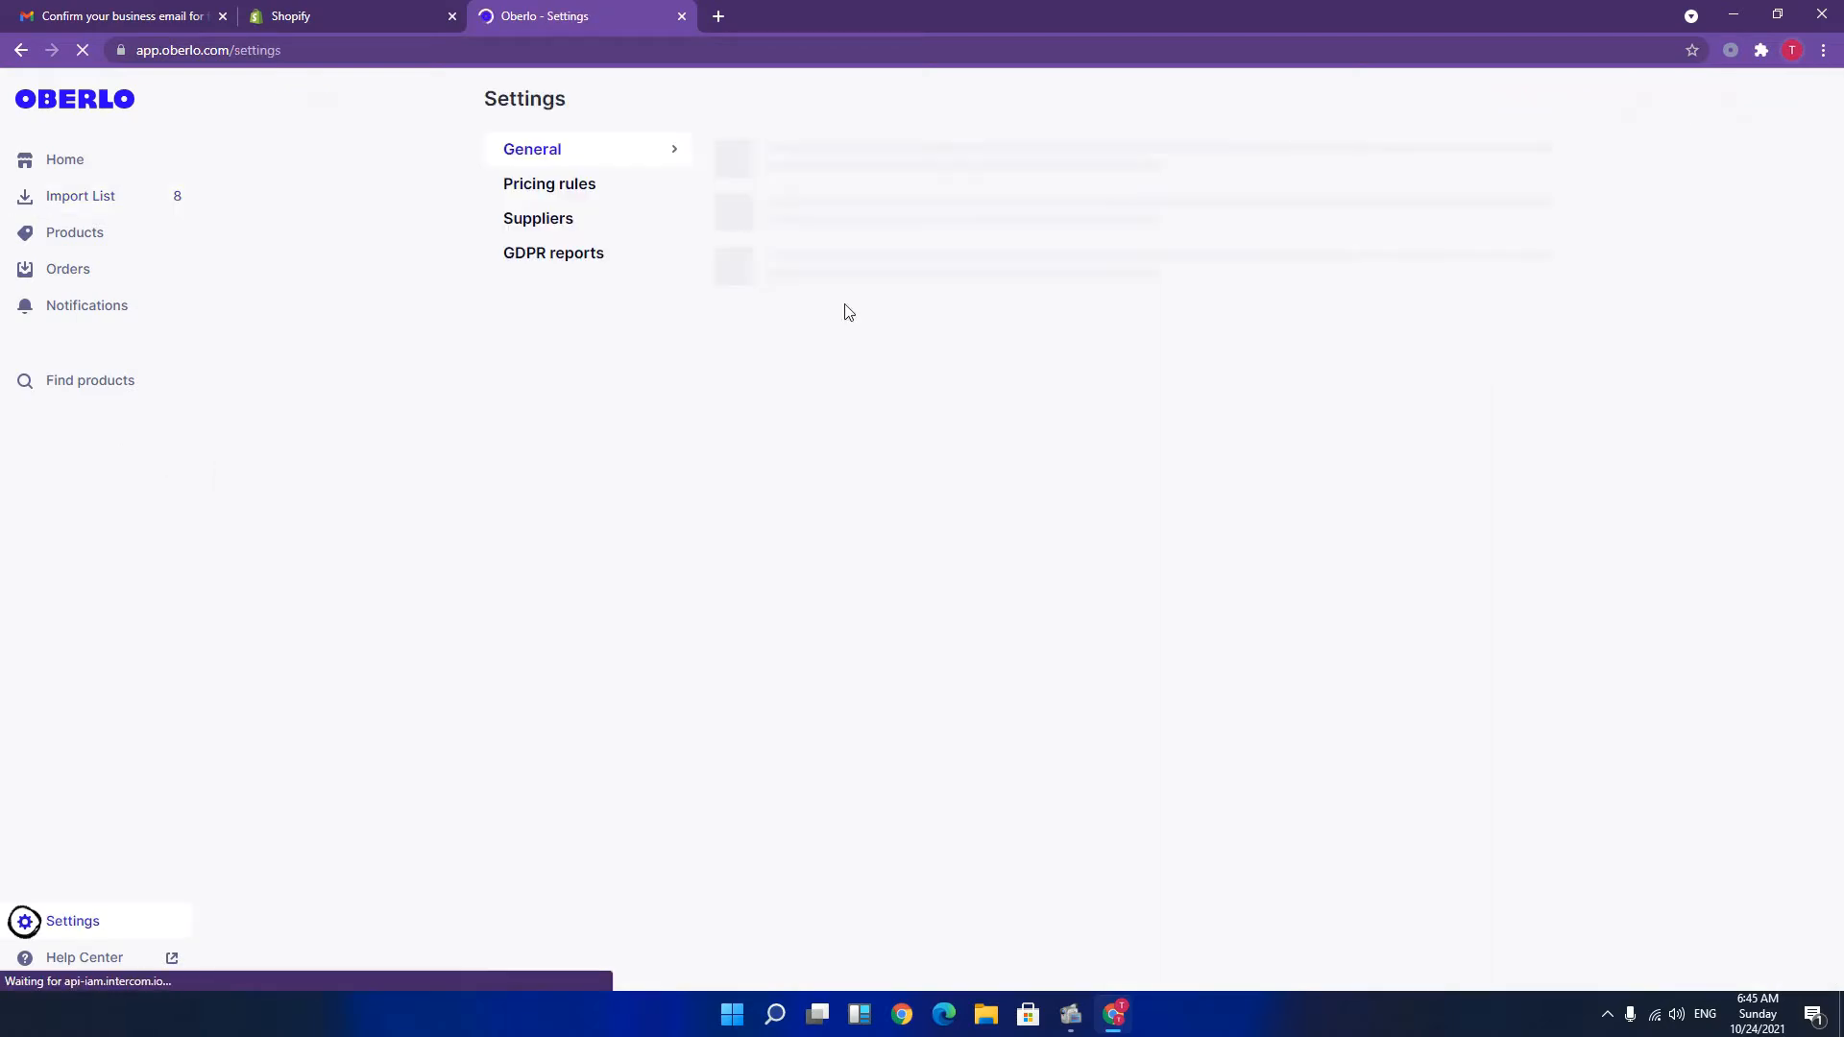
{"action": "left_click", "coordinate": [547, 197]}
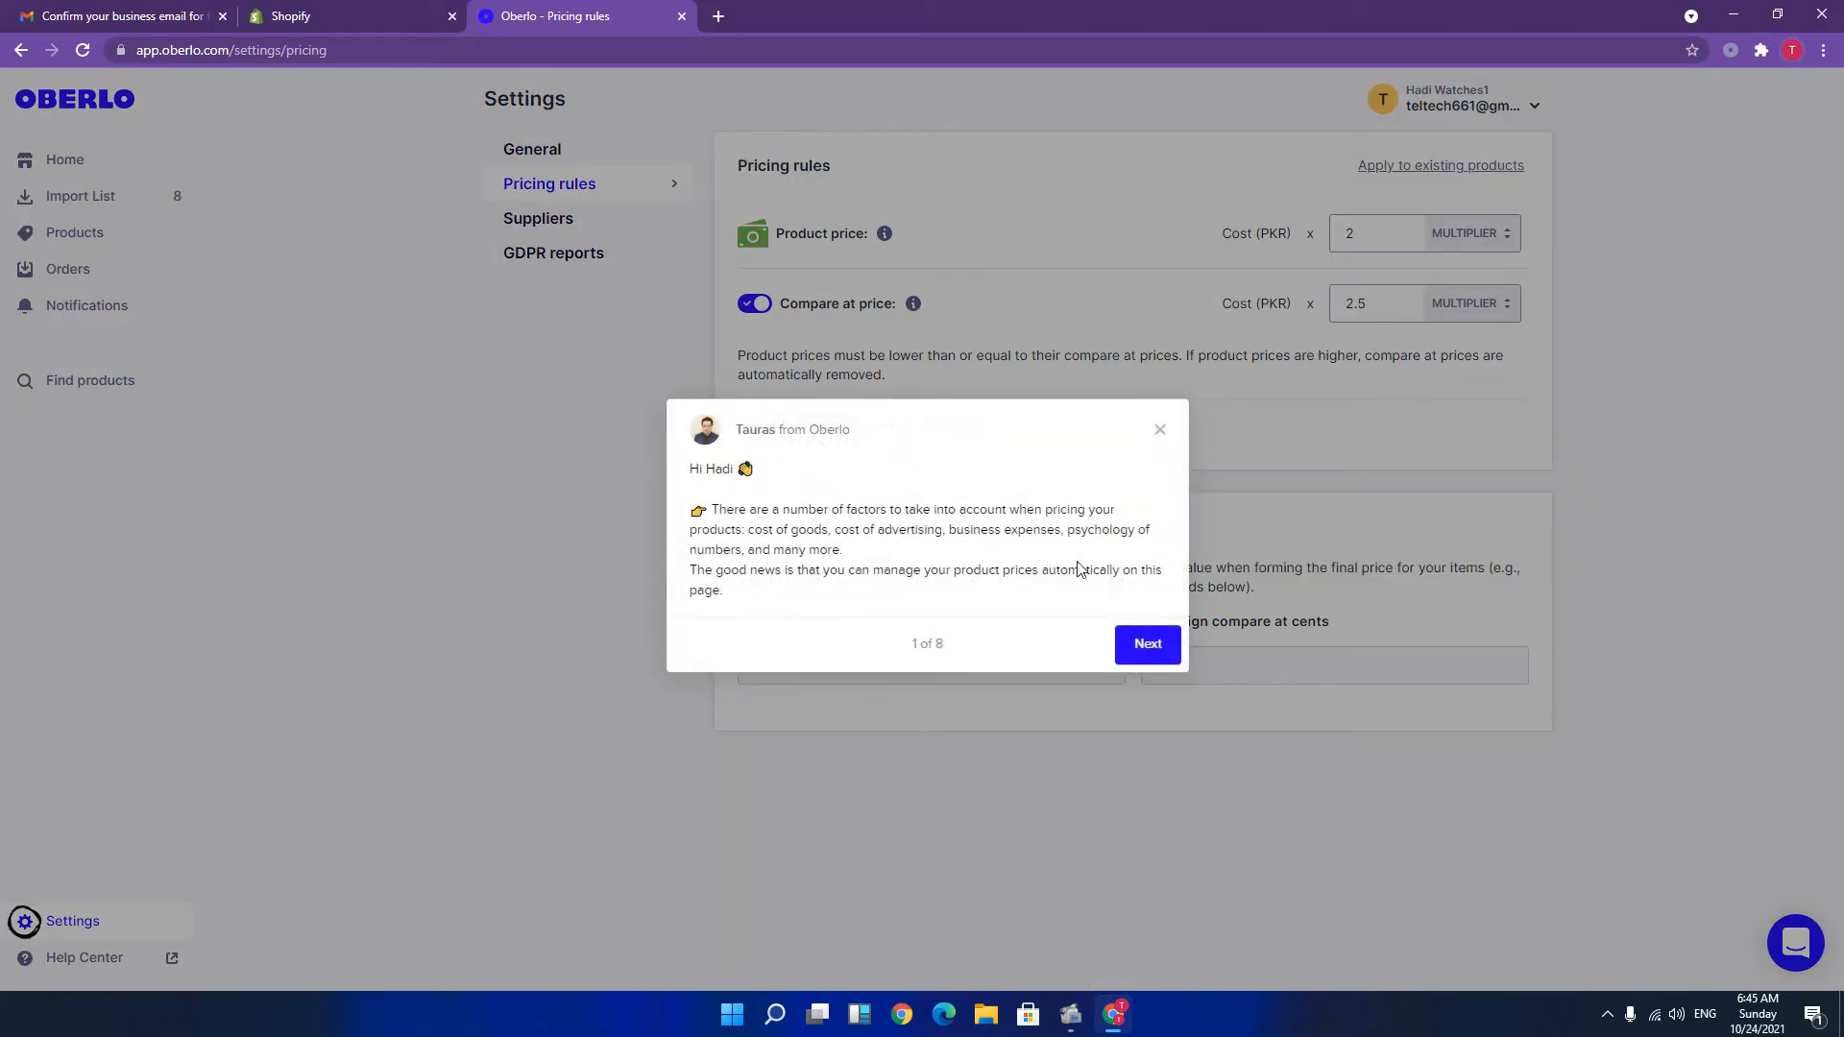
{"action": "left_click", "coordinate": [1159, 427]}
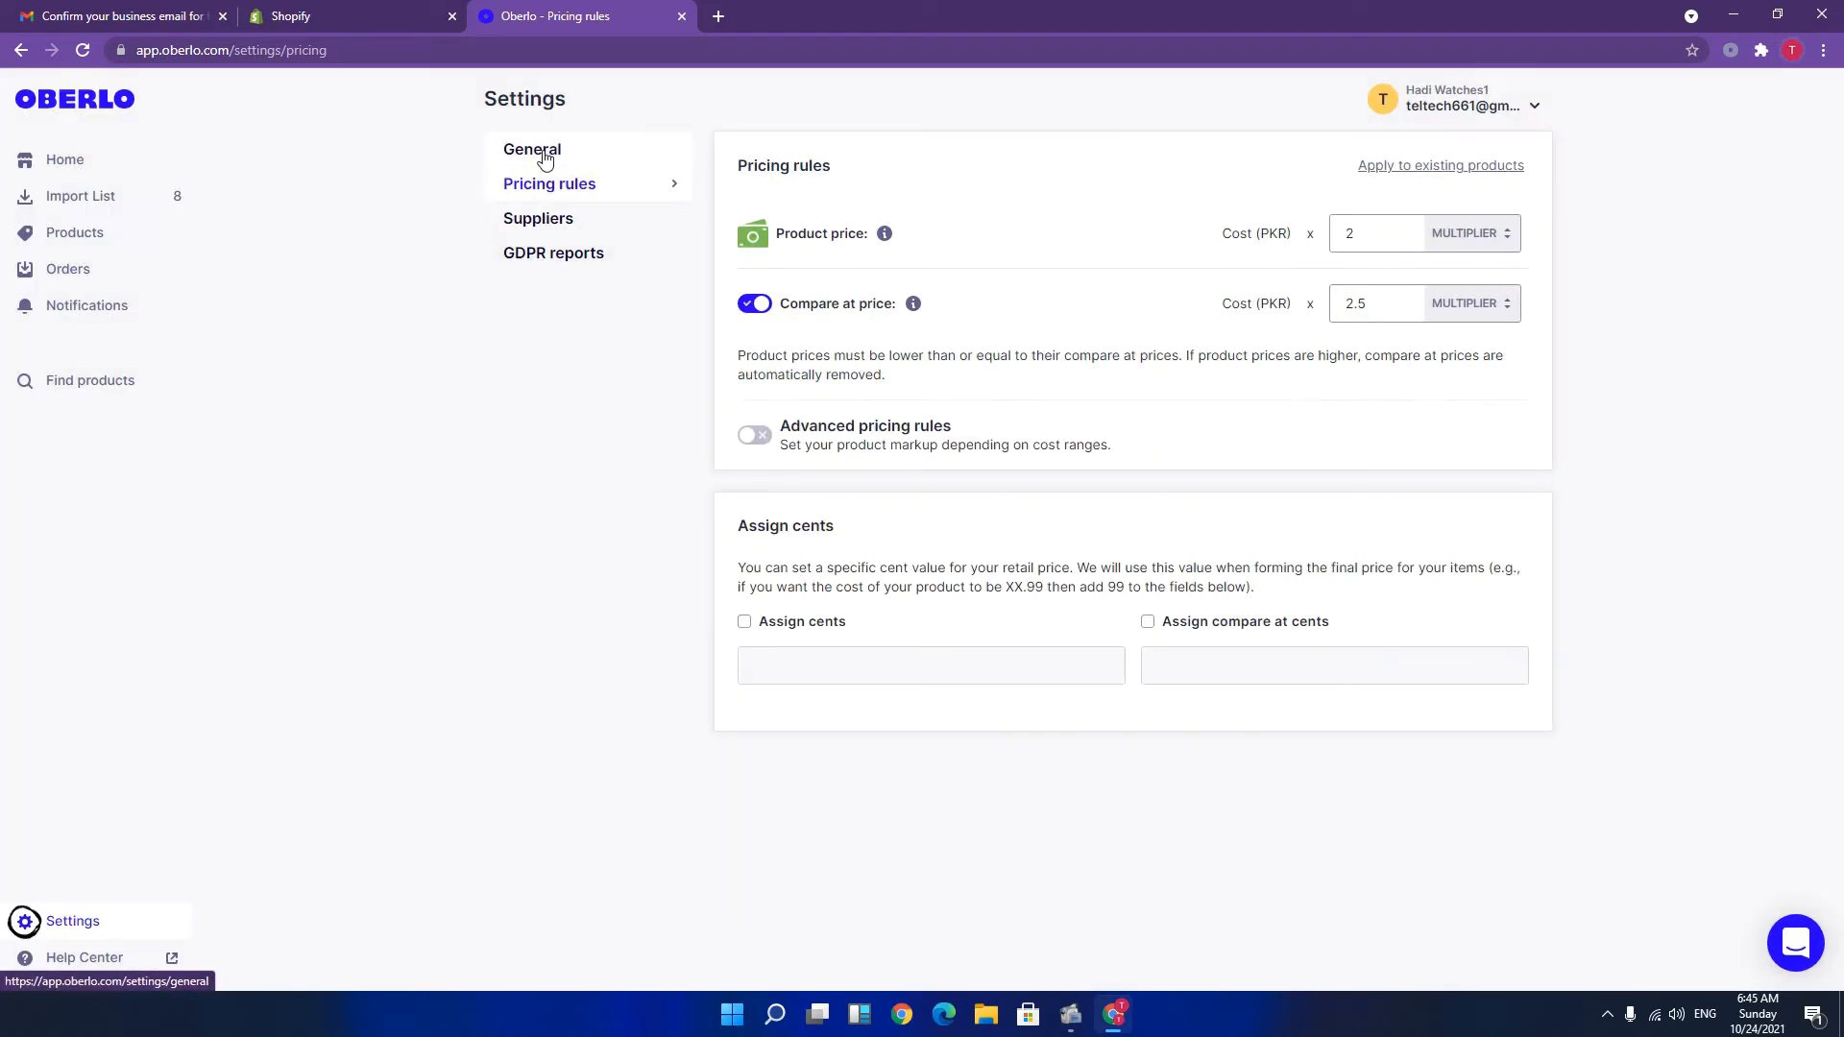
{"action": "scroll", "coordinate": [976, 597], "scroll_direction": "down", "scroll_amount": 10}
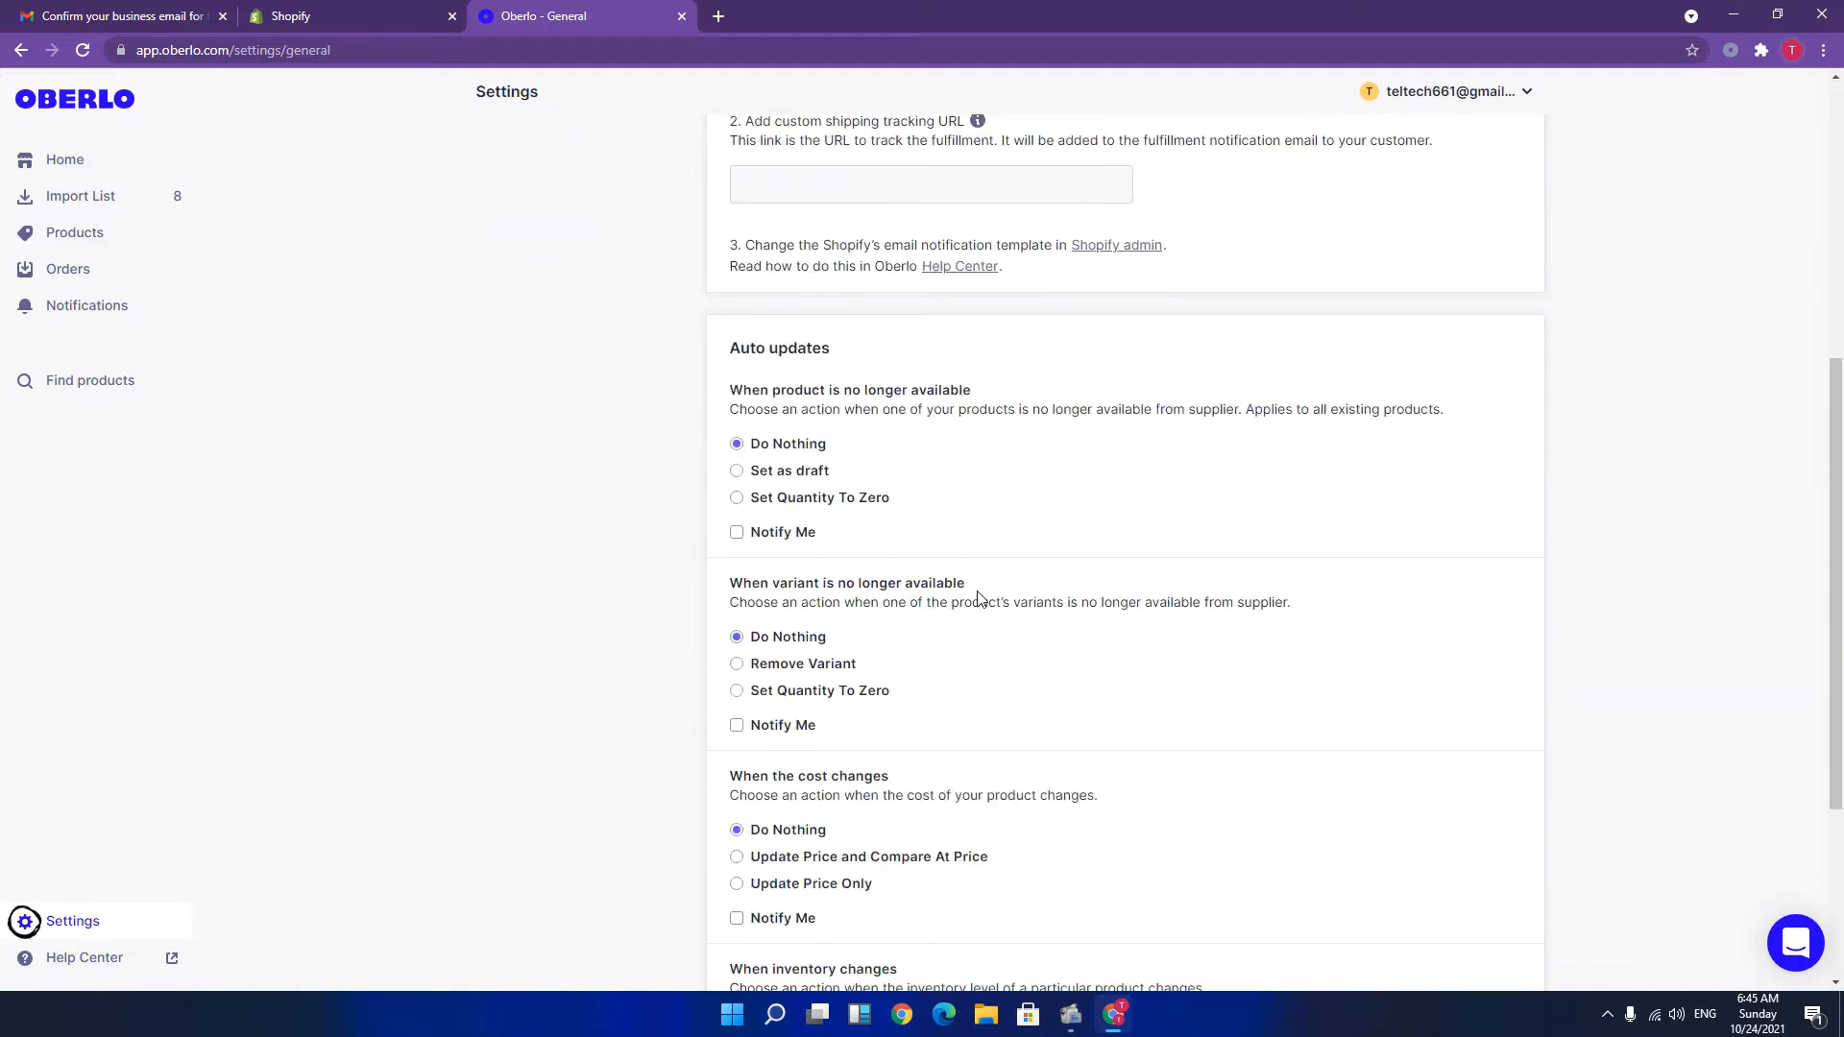
{"action": "scroll", "coordinate": [978, 615], "scroll_direction": "up", "scroll_amount": 10}
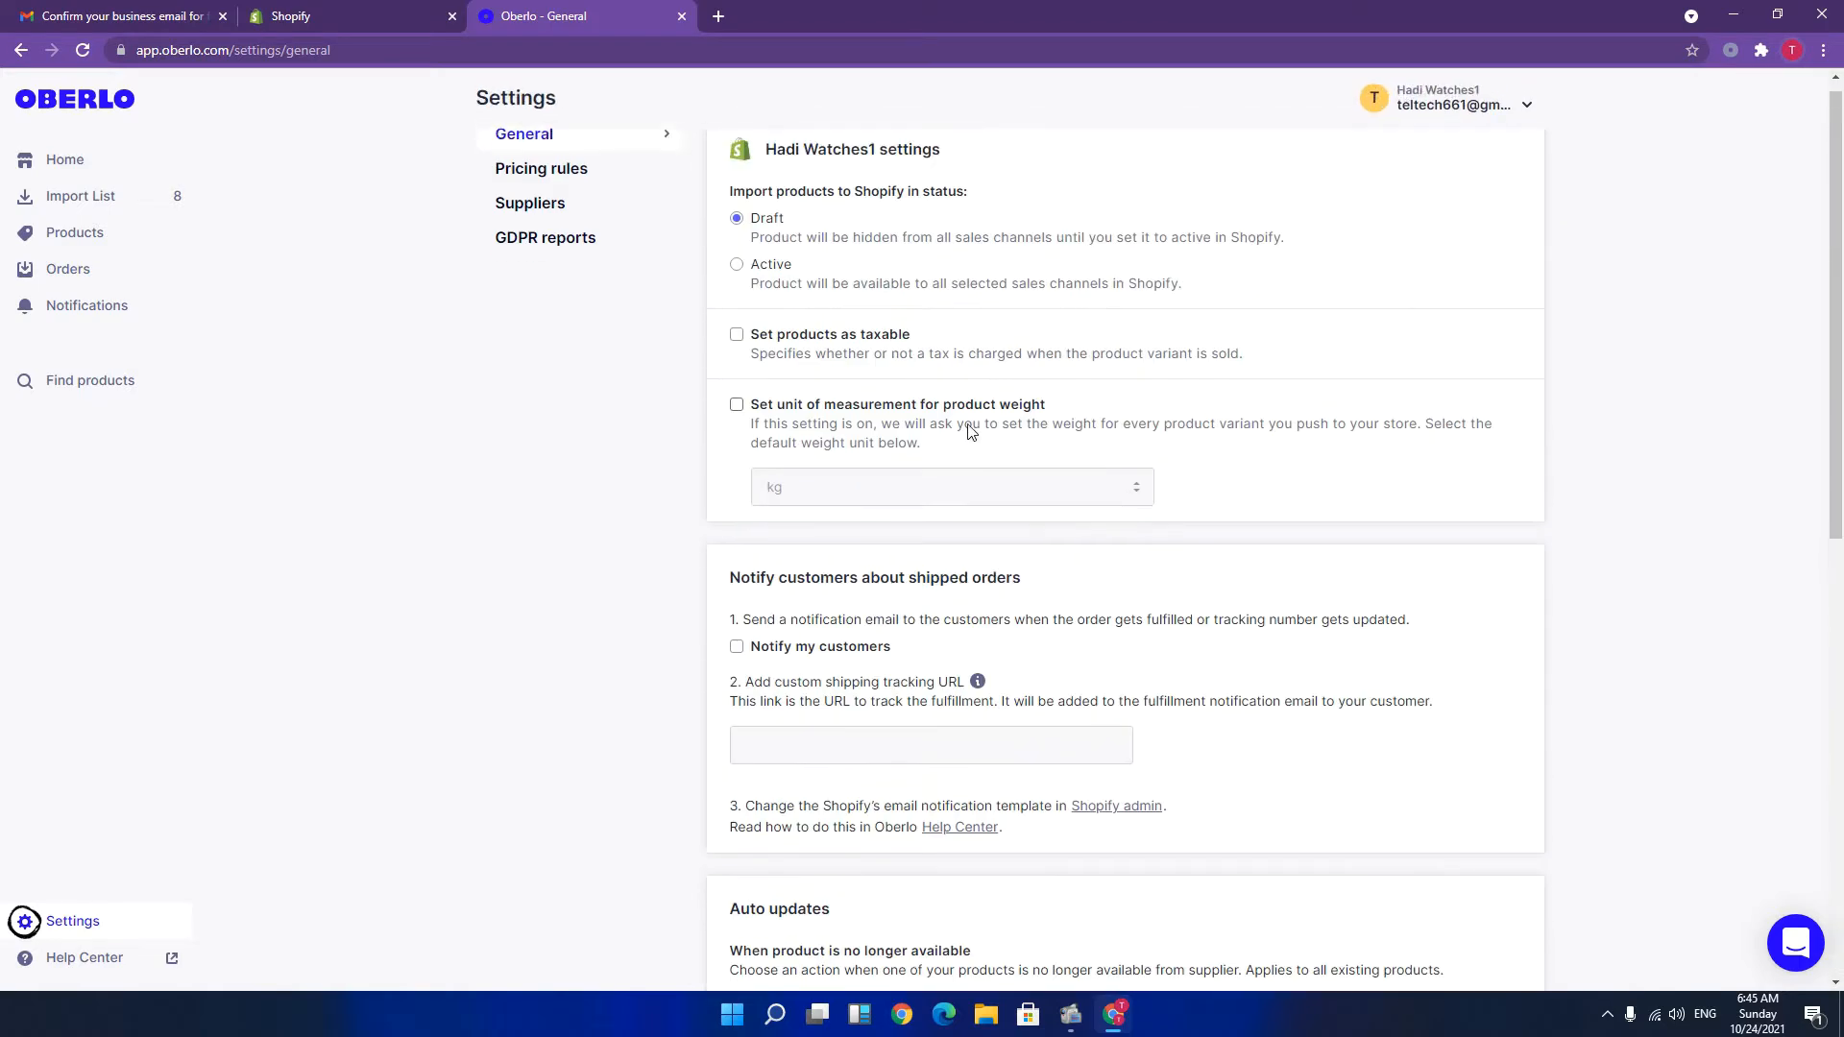
{"action": "scroll", "coordinate": [787, 441], "scroll_direction": "down", "scroll_amount": 5}
{"action": "scroll", "coordinate": [947, 679], "scroll_direction": "up", "scroll_amount": 5}
{"action": "left_click", "coordinate": [117, 196]}
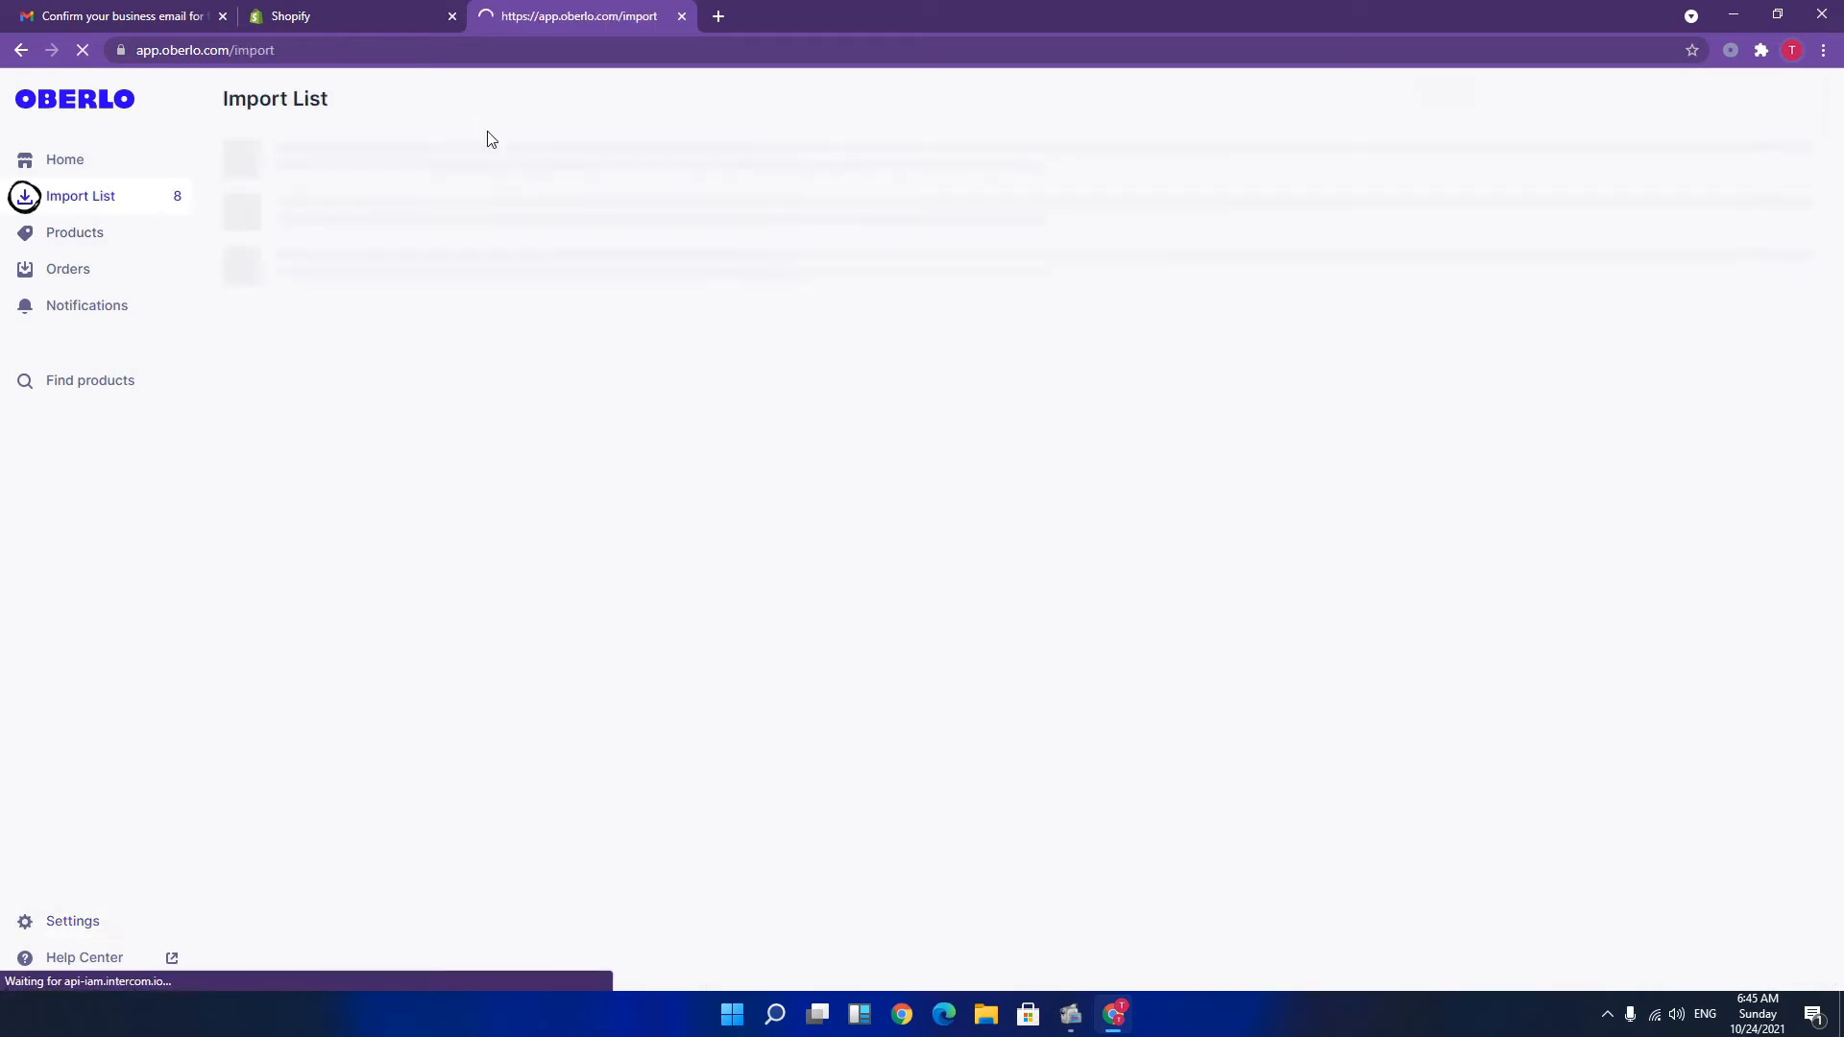
Step: Insert a blank line before 'Movement' in the first watch's Description
{"action": "left_click", "coordinate": [478, 208]}
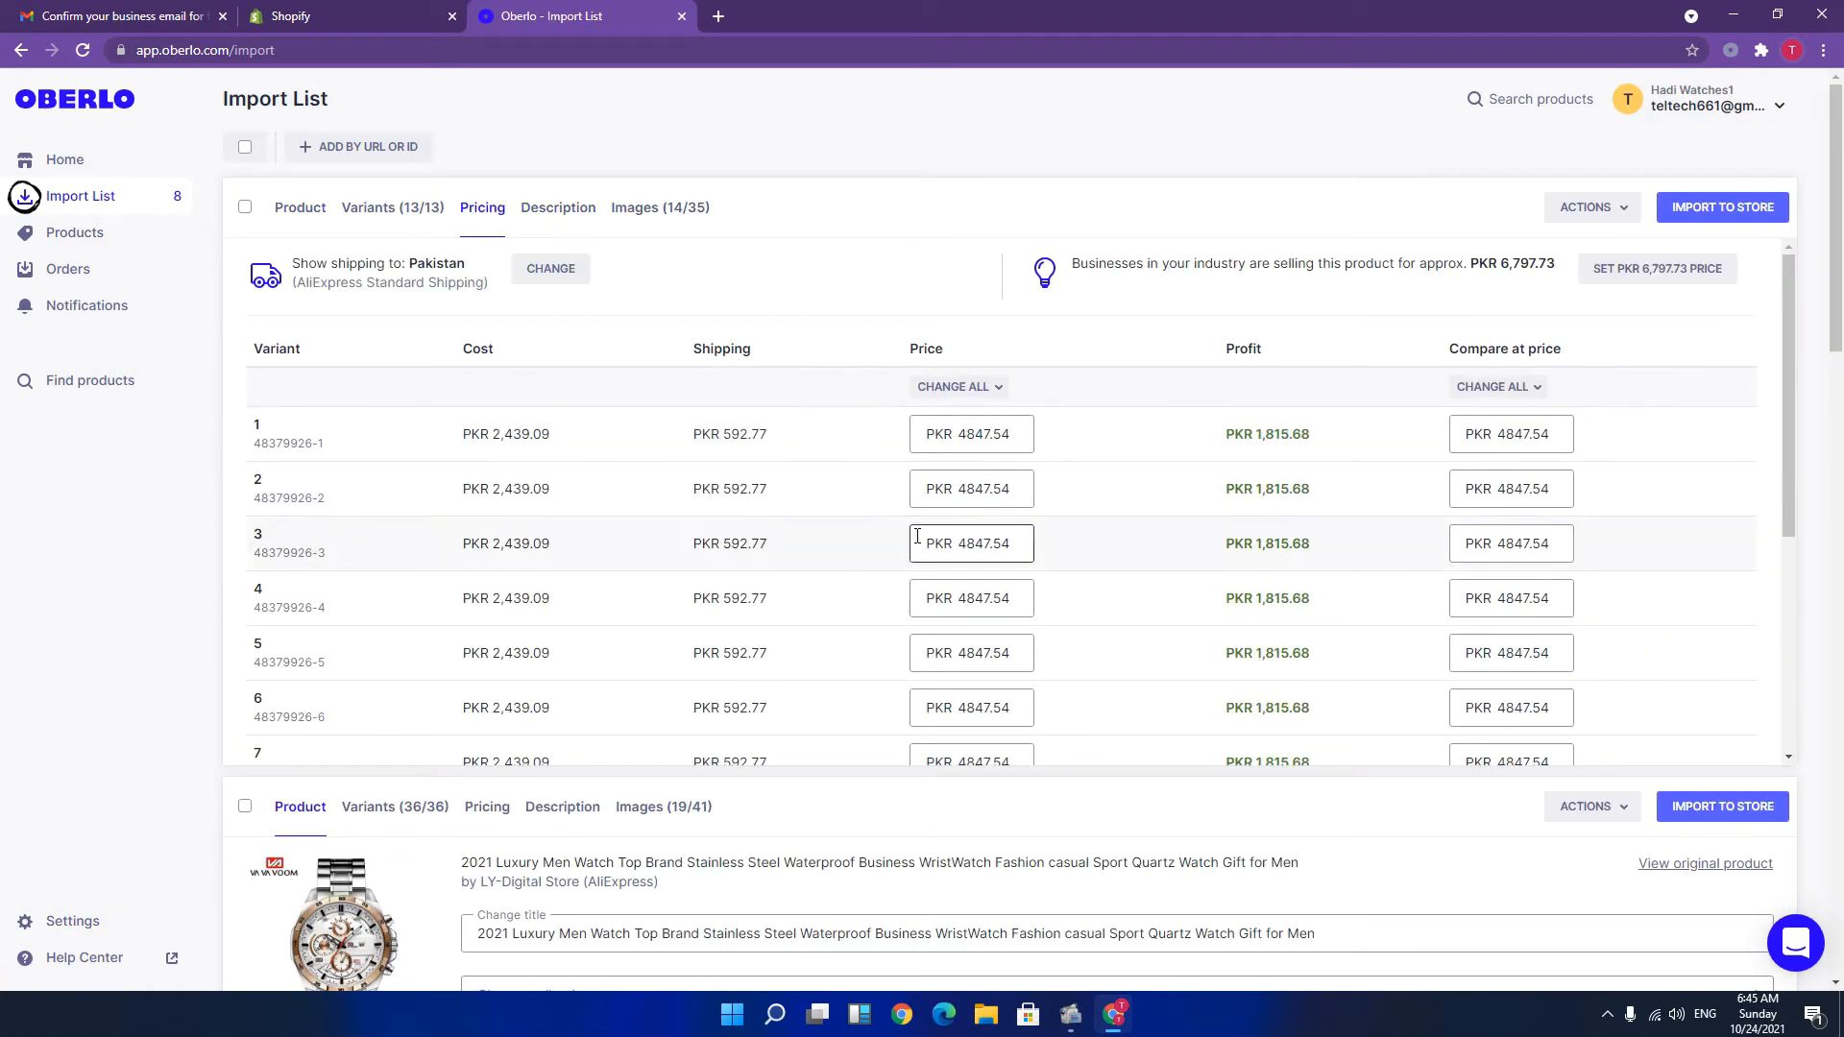
{"action": "left_click", "coordinate": [560, 207]}
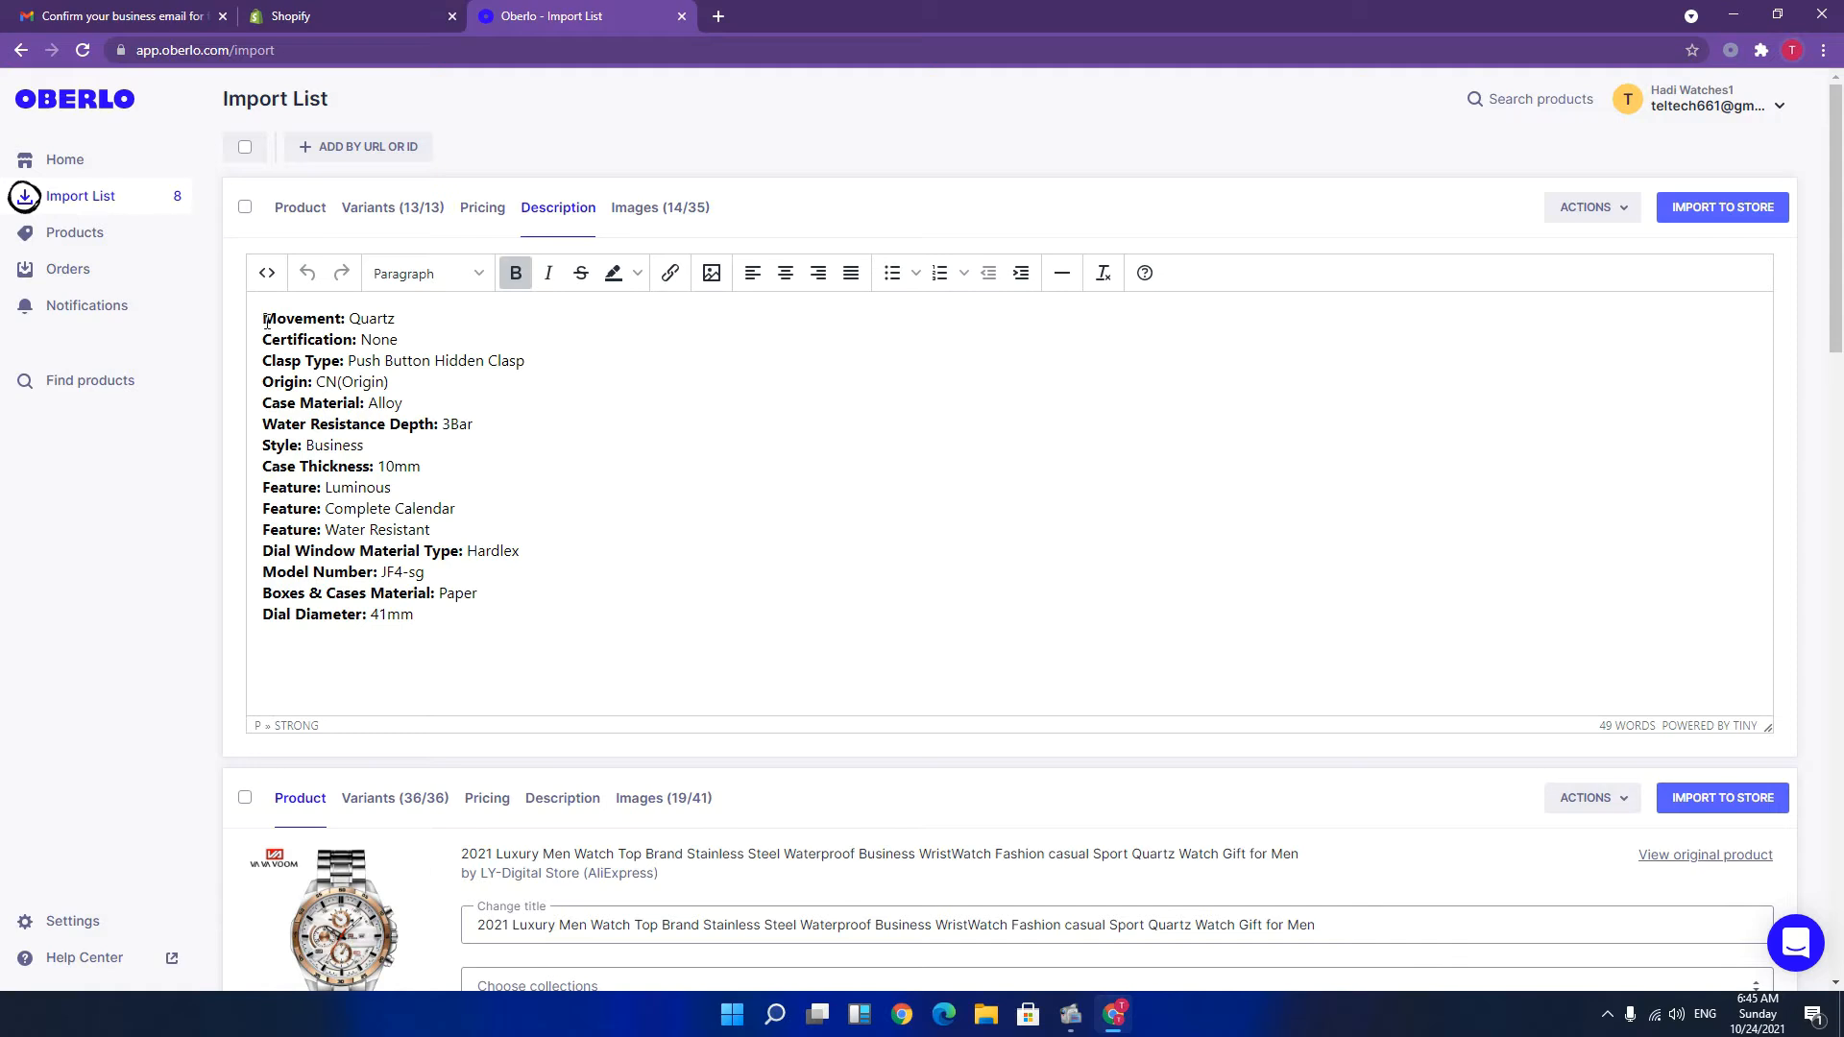
{"action": "left_click", "coordinate": [267, 320]}
{"action": "key", "text": "Return"}
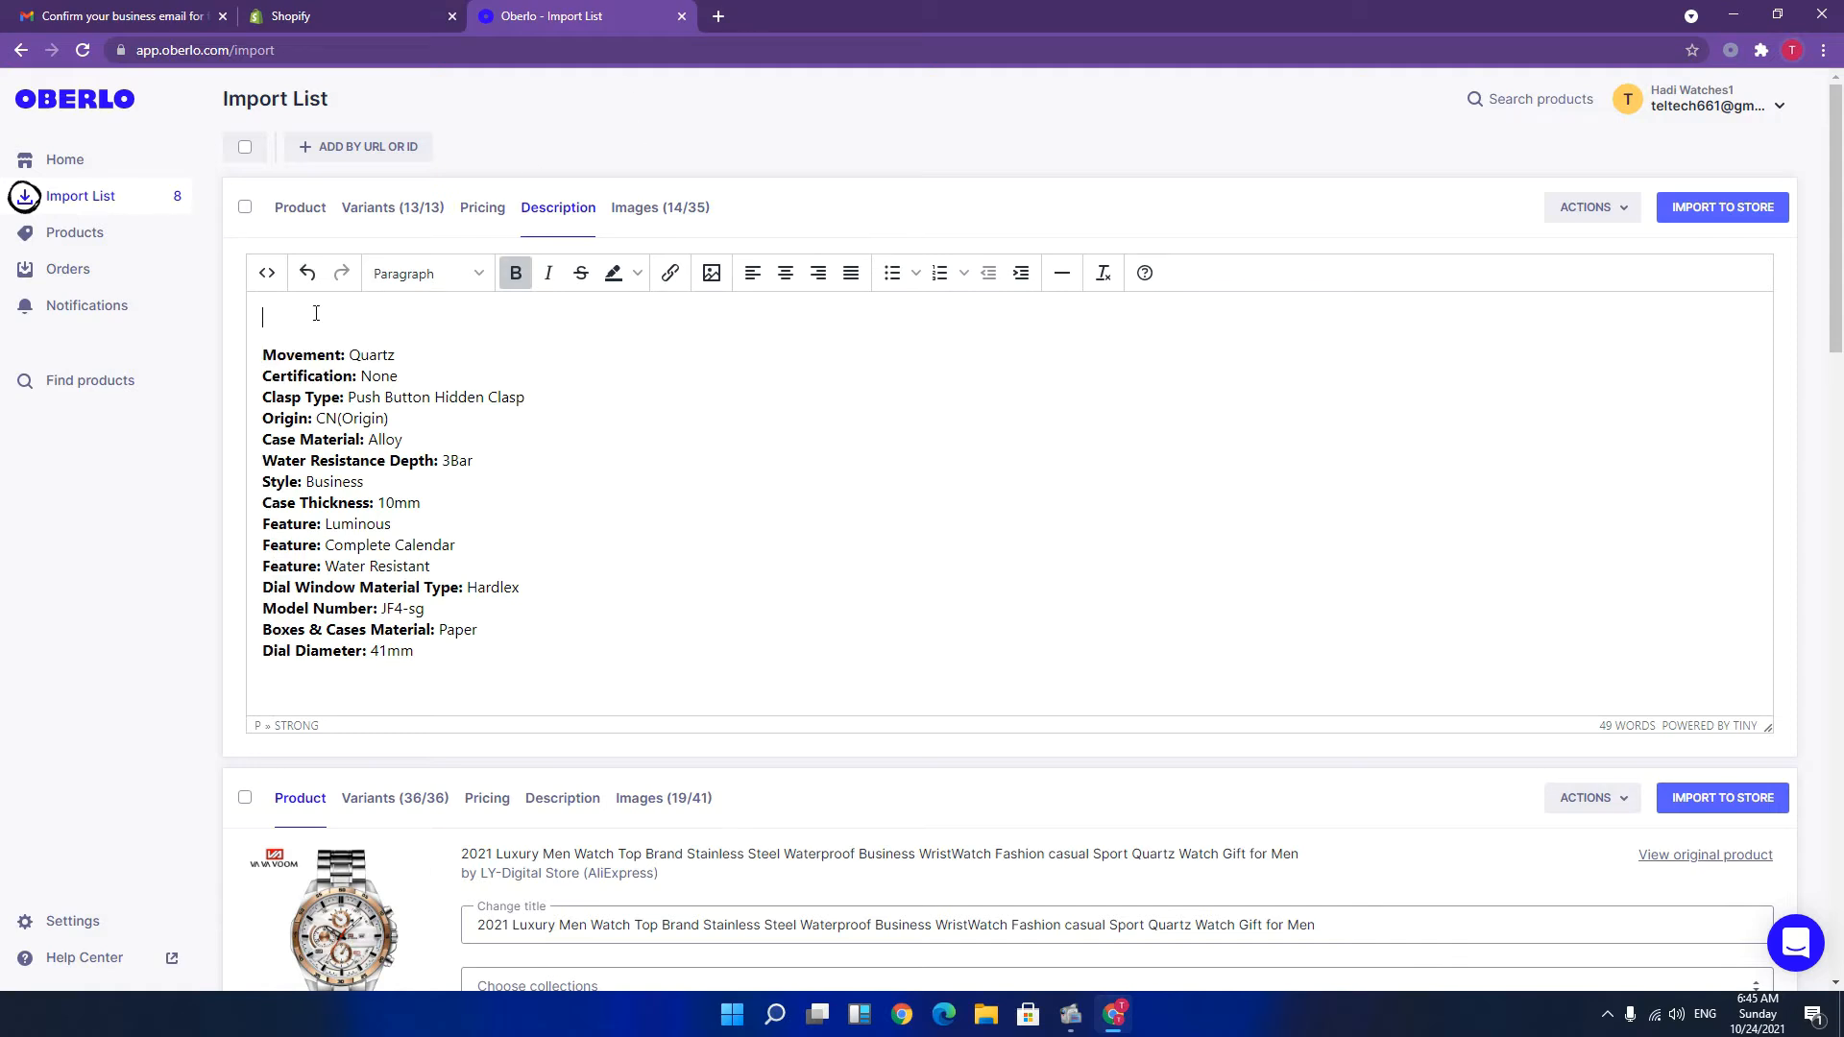
{"action": "left_click", "coordinate": [719, 16]}
Step: Load amazon.com and search it for the first watch's copied title
{"action": "type", "text": "ama"}
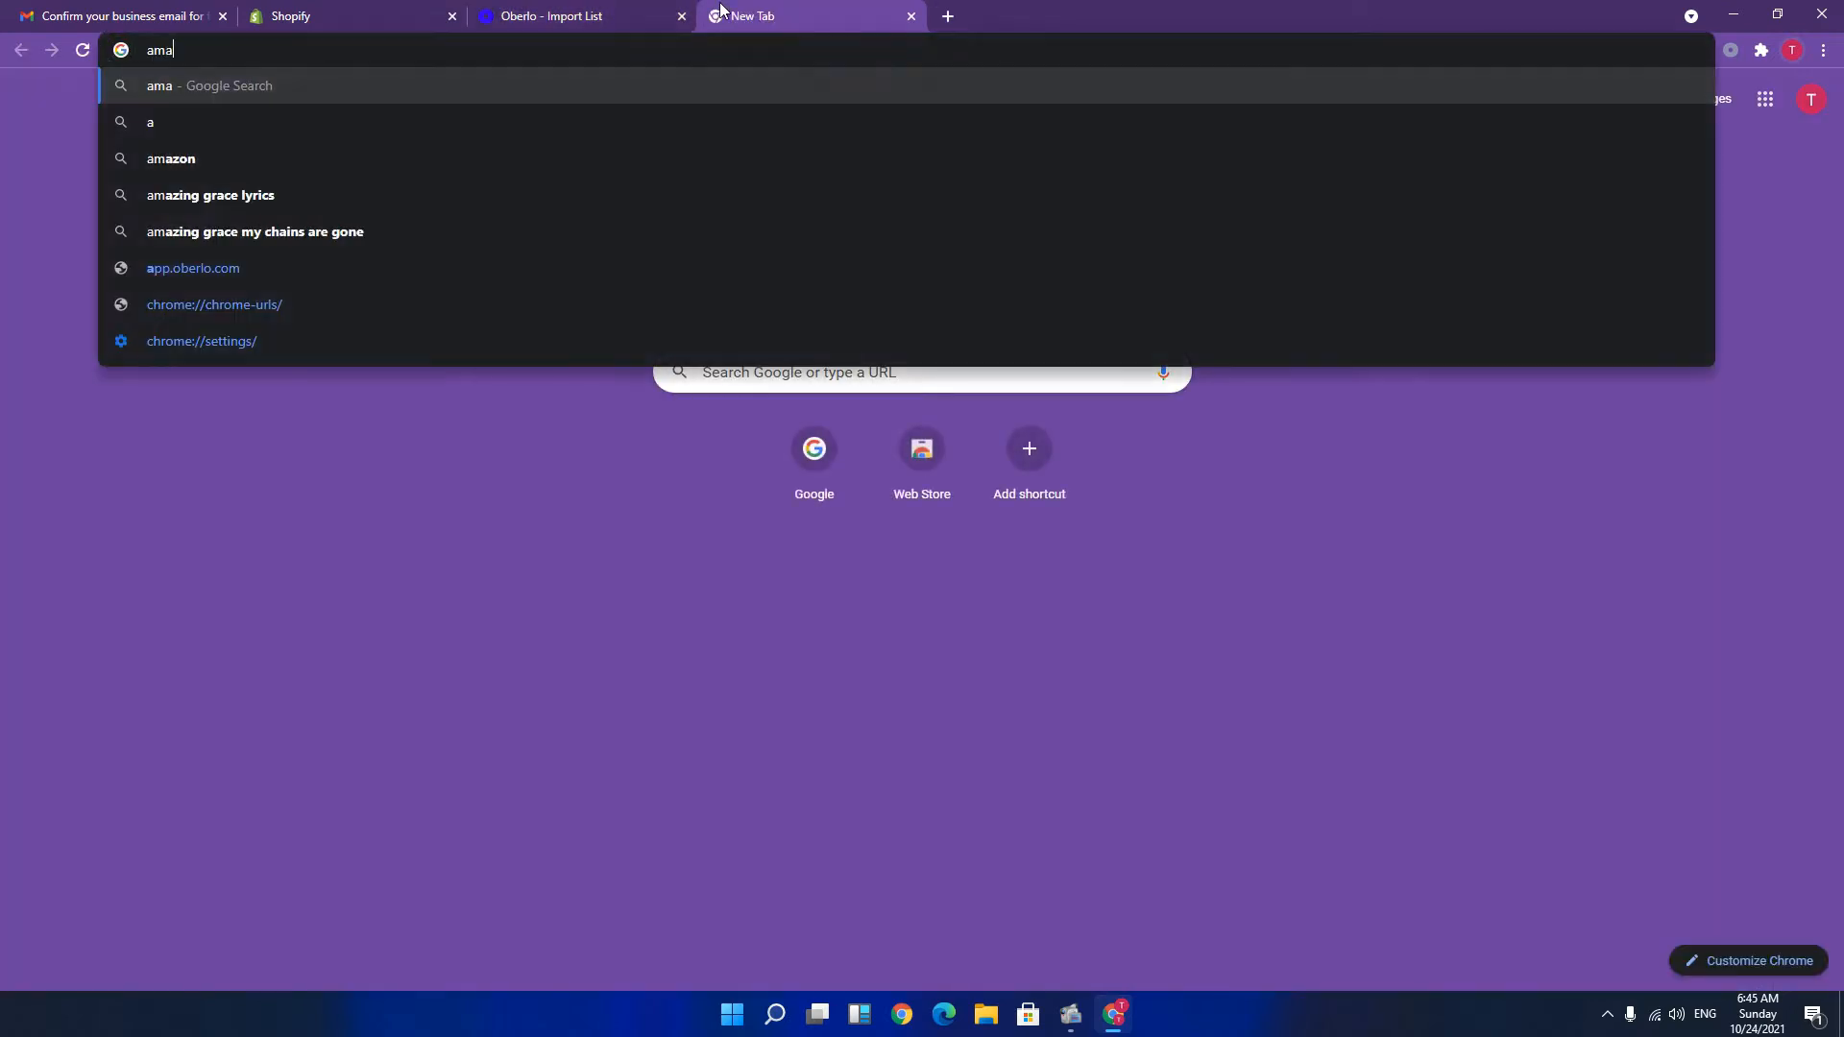
{"action": "type", "text": "zon.com"}
{"action": "key", "text": "Return"}
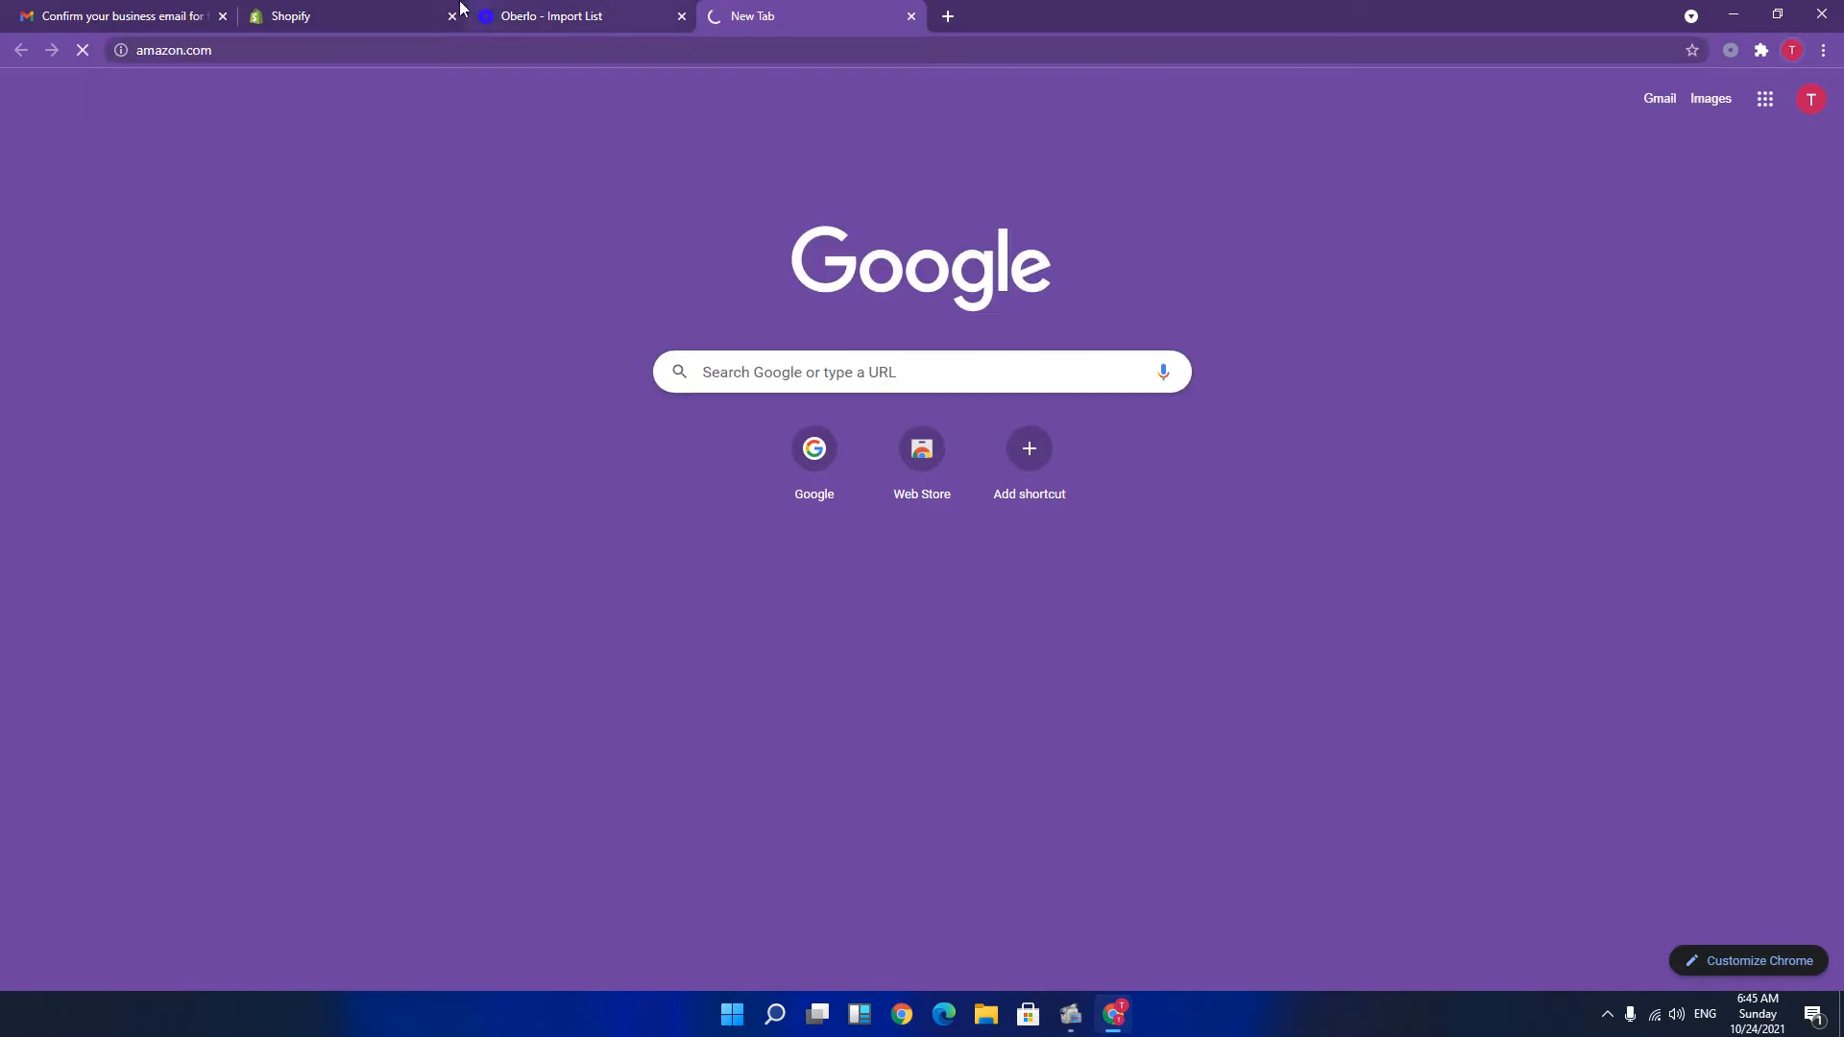
{"action": "left_click", "coordinate": [527, 14]}
{"action": "left_click", "coordinate": [293, 207]}
{"action": "left_click_drag", "start_coordinate": [757, 335], "coordinate": [411, 327]}
{"action": "key", "text": "ctrl+c"}
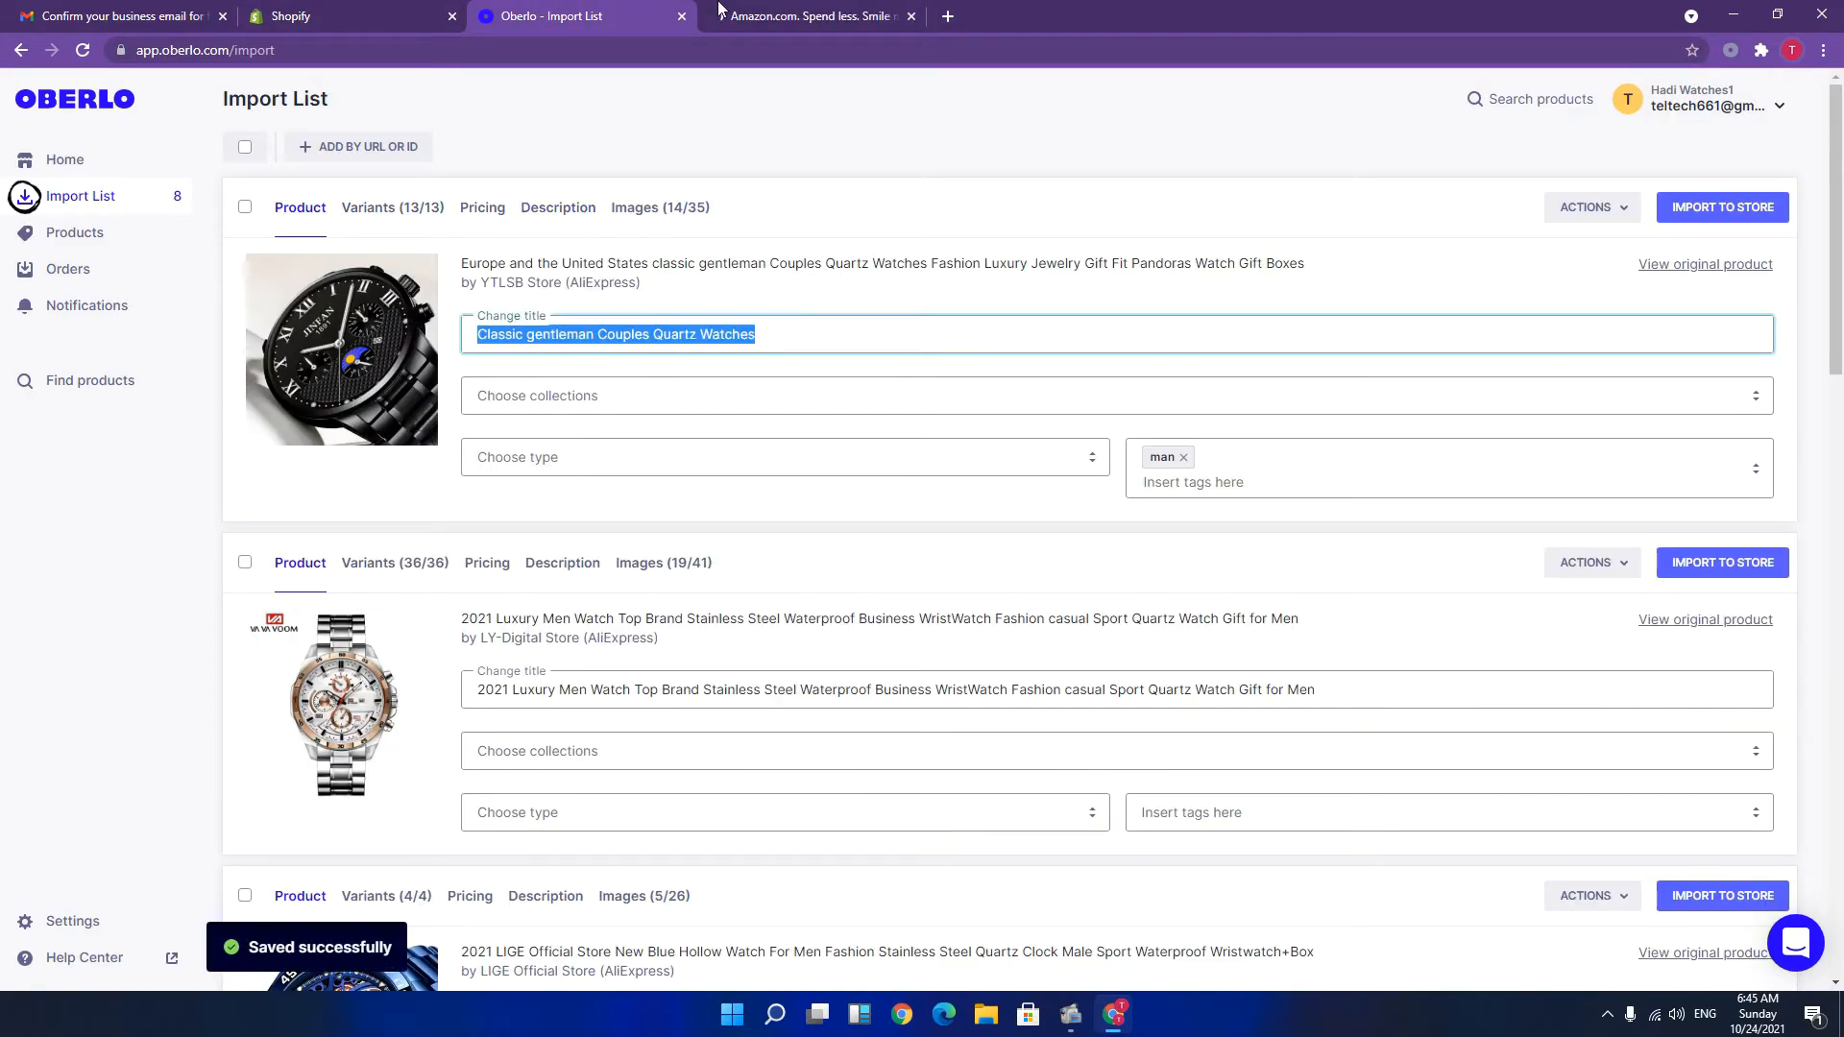
{"action": "left_click", "coordinate": [812, 16]}
{"action": "left_click", "coordinate": [591, 112]}
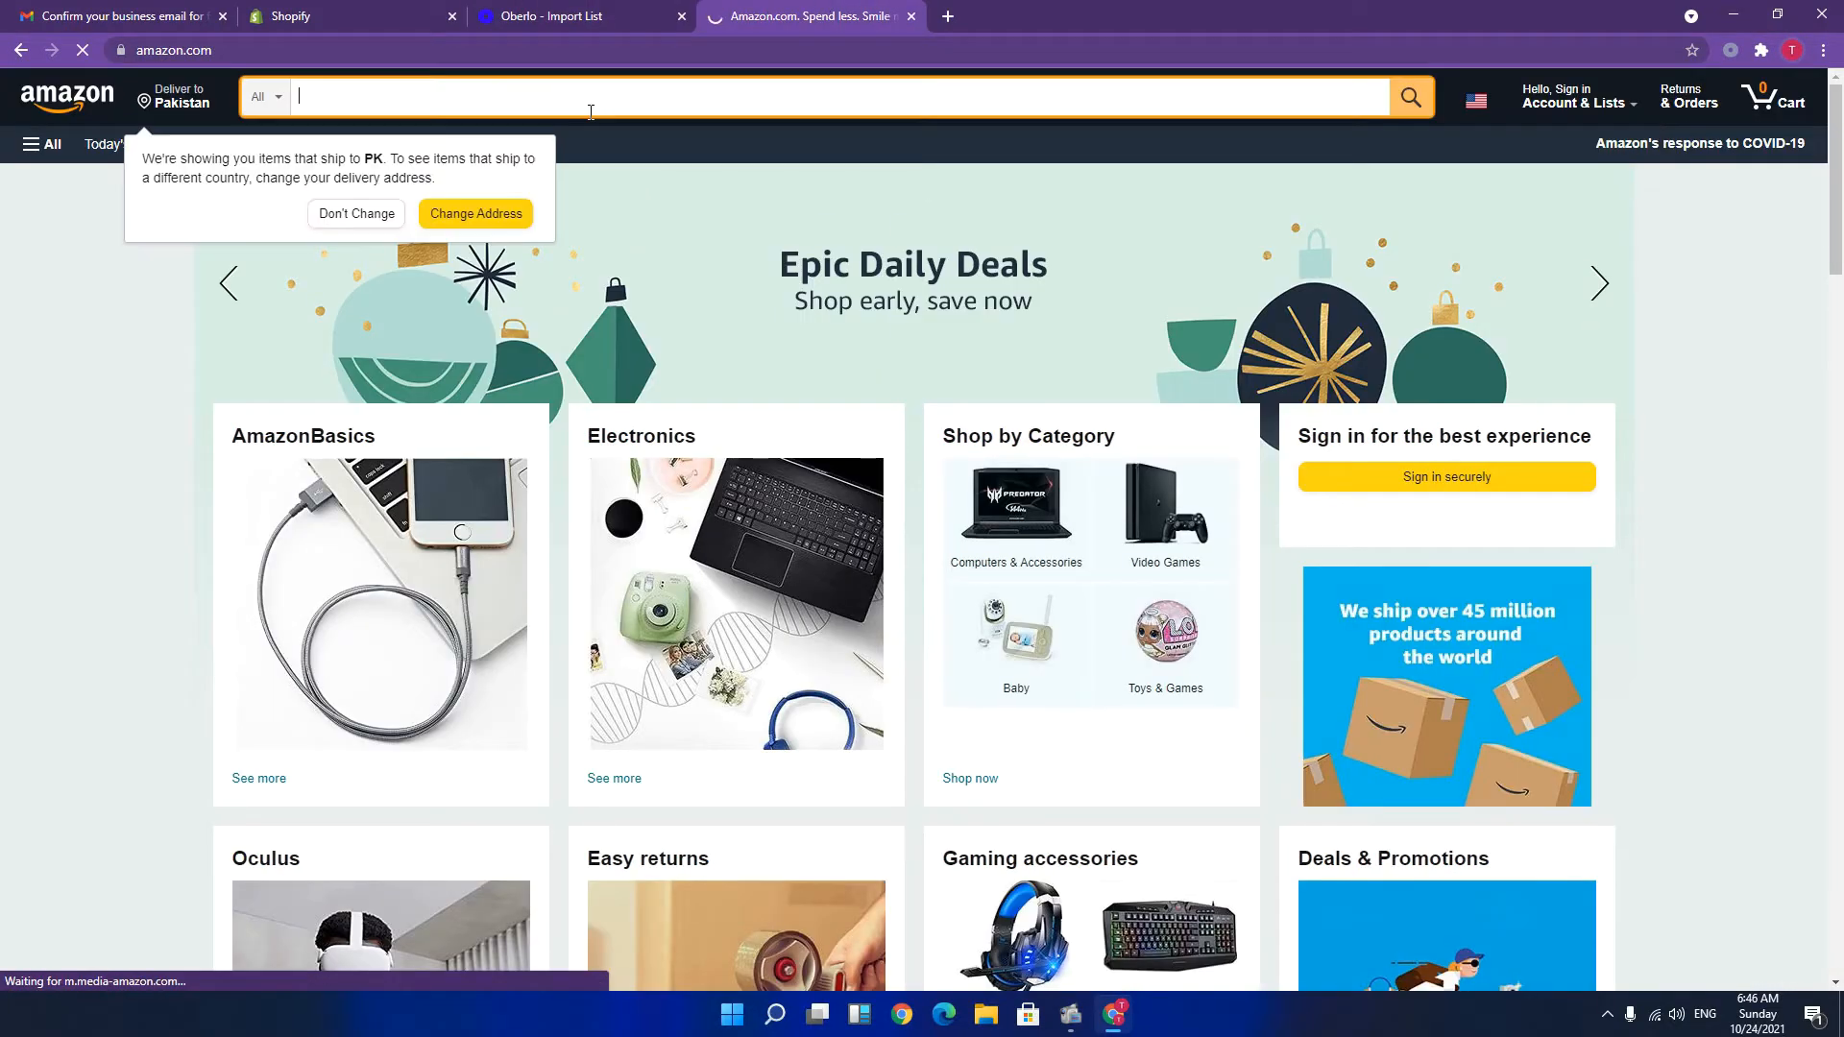
{"action": "key", "text": "ctrl+v"}
{"action": "left_click", "coordinate": [1409, 100]}
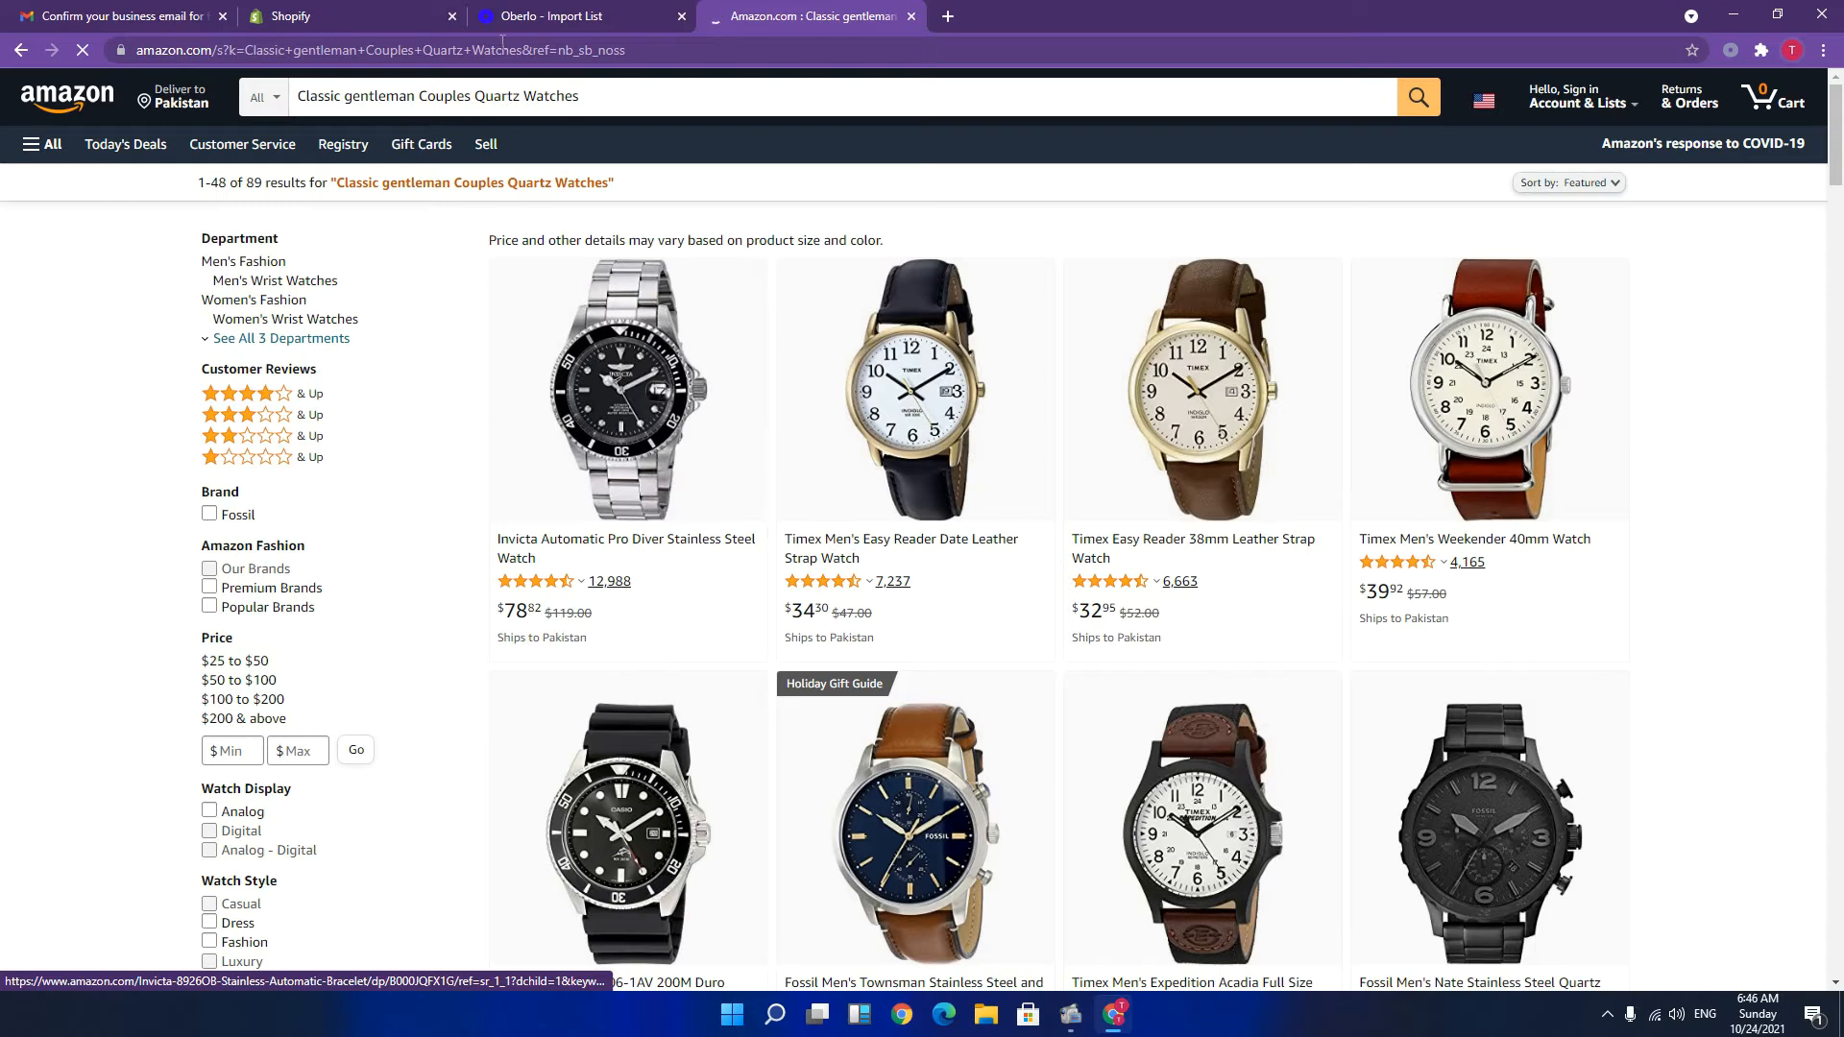
Step: Open the Casio MDV106 watch's product page from the Amazon results
{"action": "left_click", "coordinate": [577, 15]}
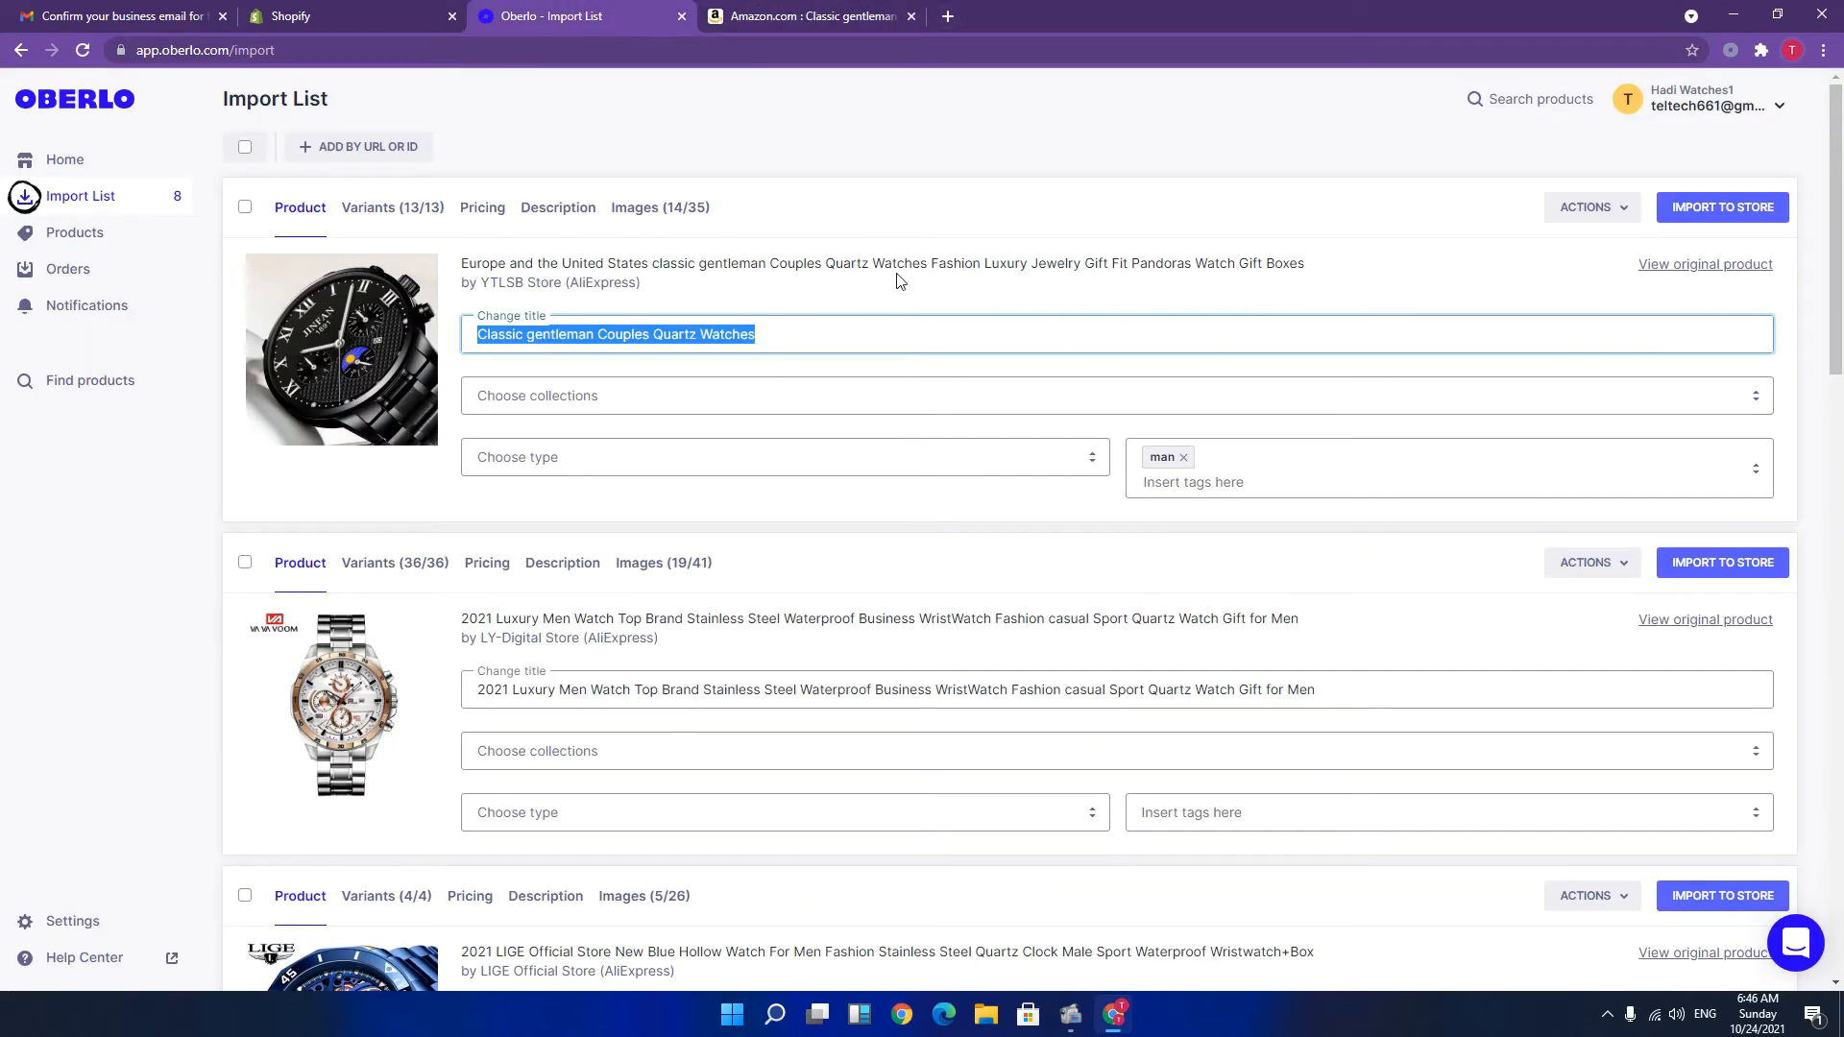
{"action": "left_click", "coordinate": [850, 11]}
{"action": "scroll", "coordinate": [620, 514], "scroll_direction": "down", "scroll_amount": 4}
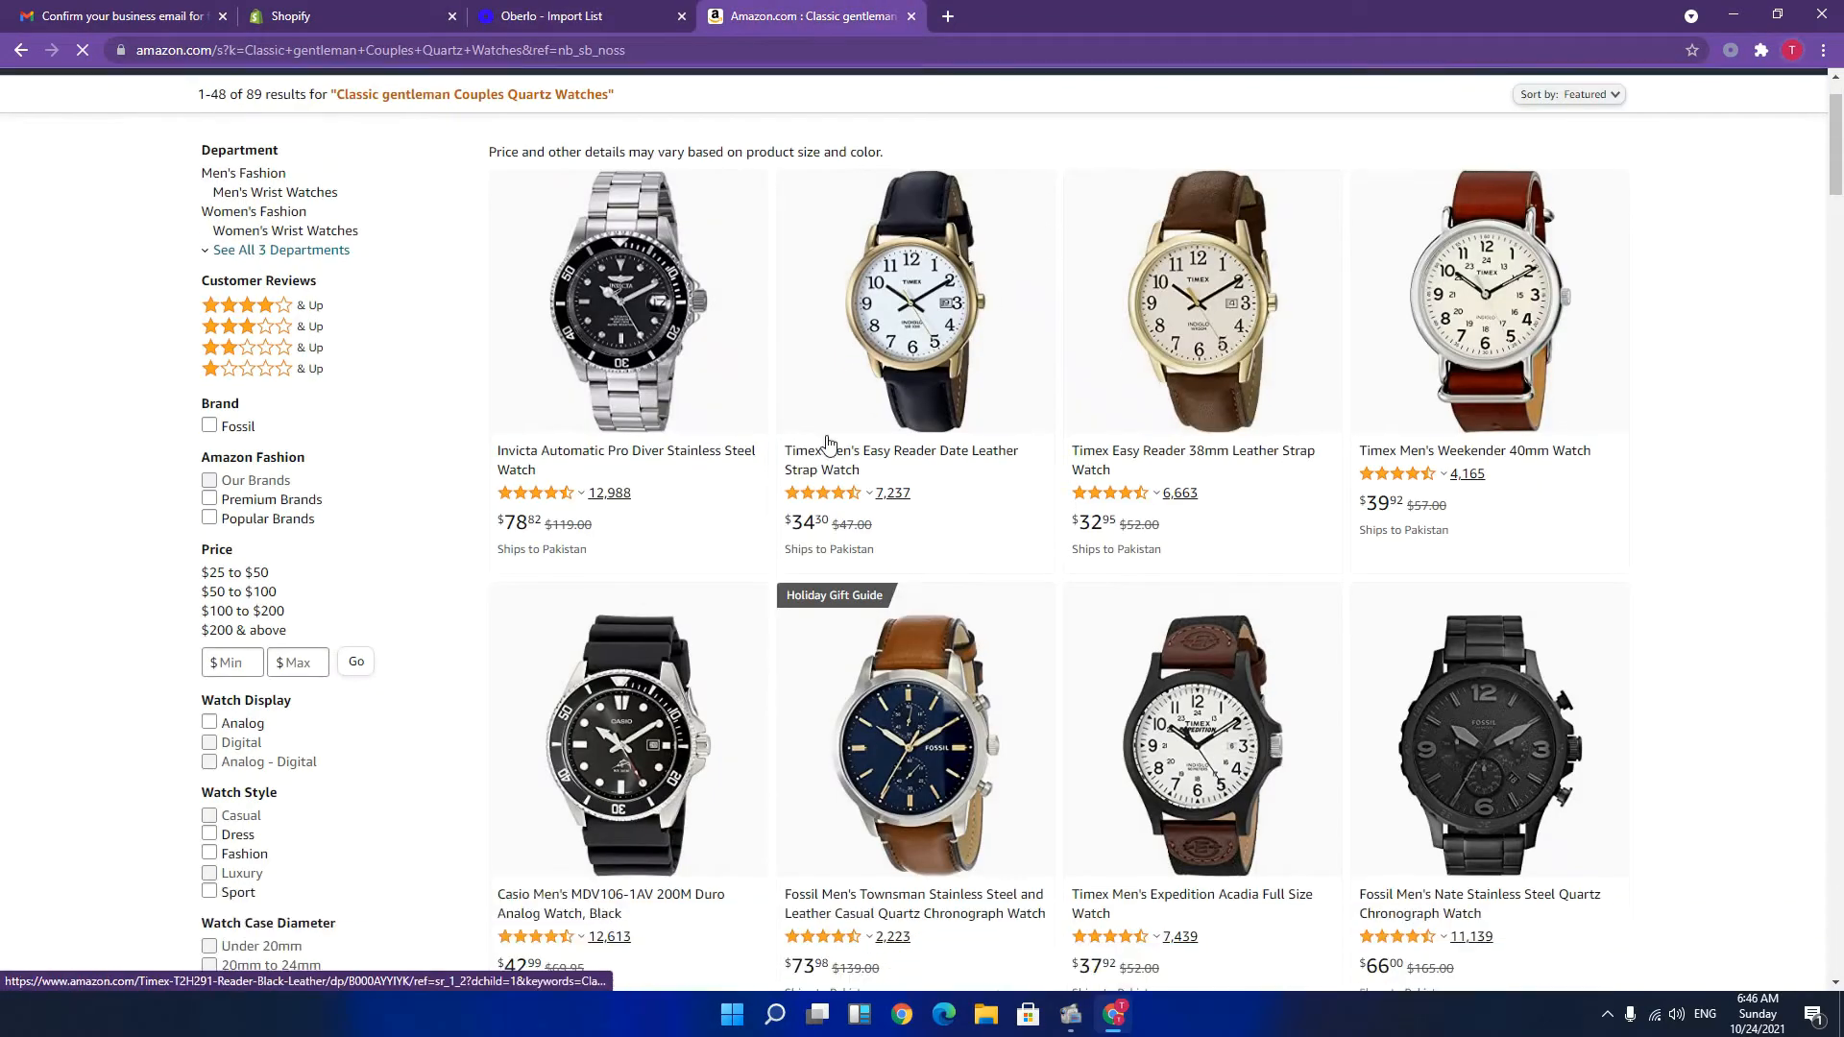
{"action": "left_click", "coordinate": [623, 432]}
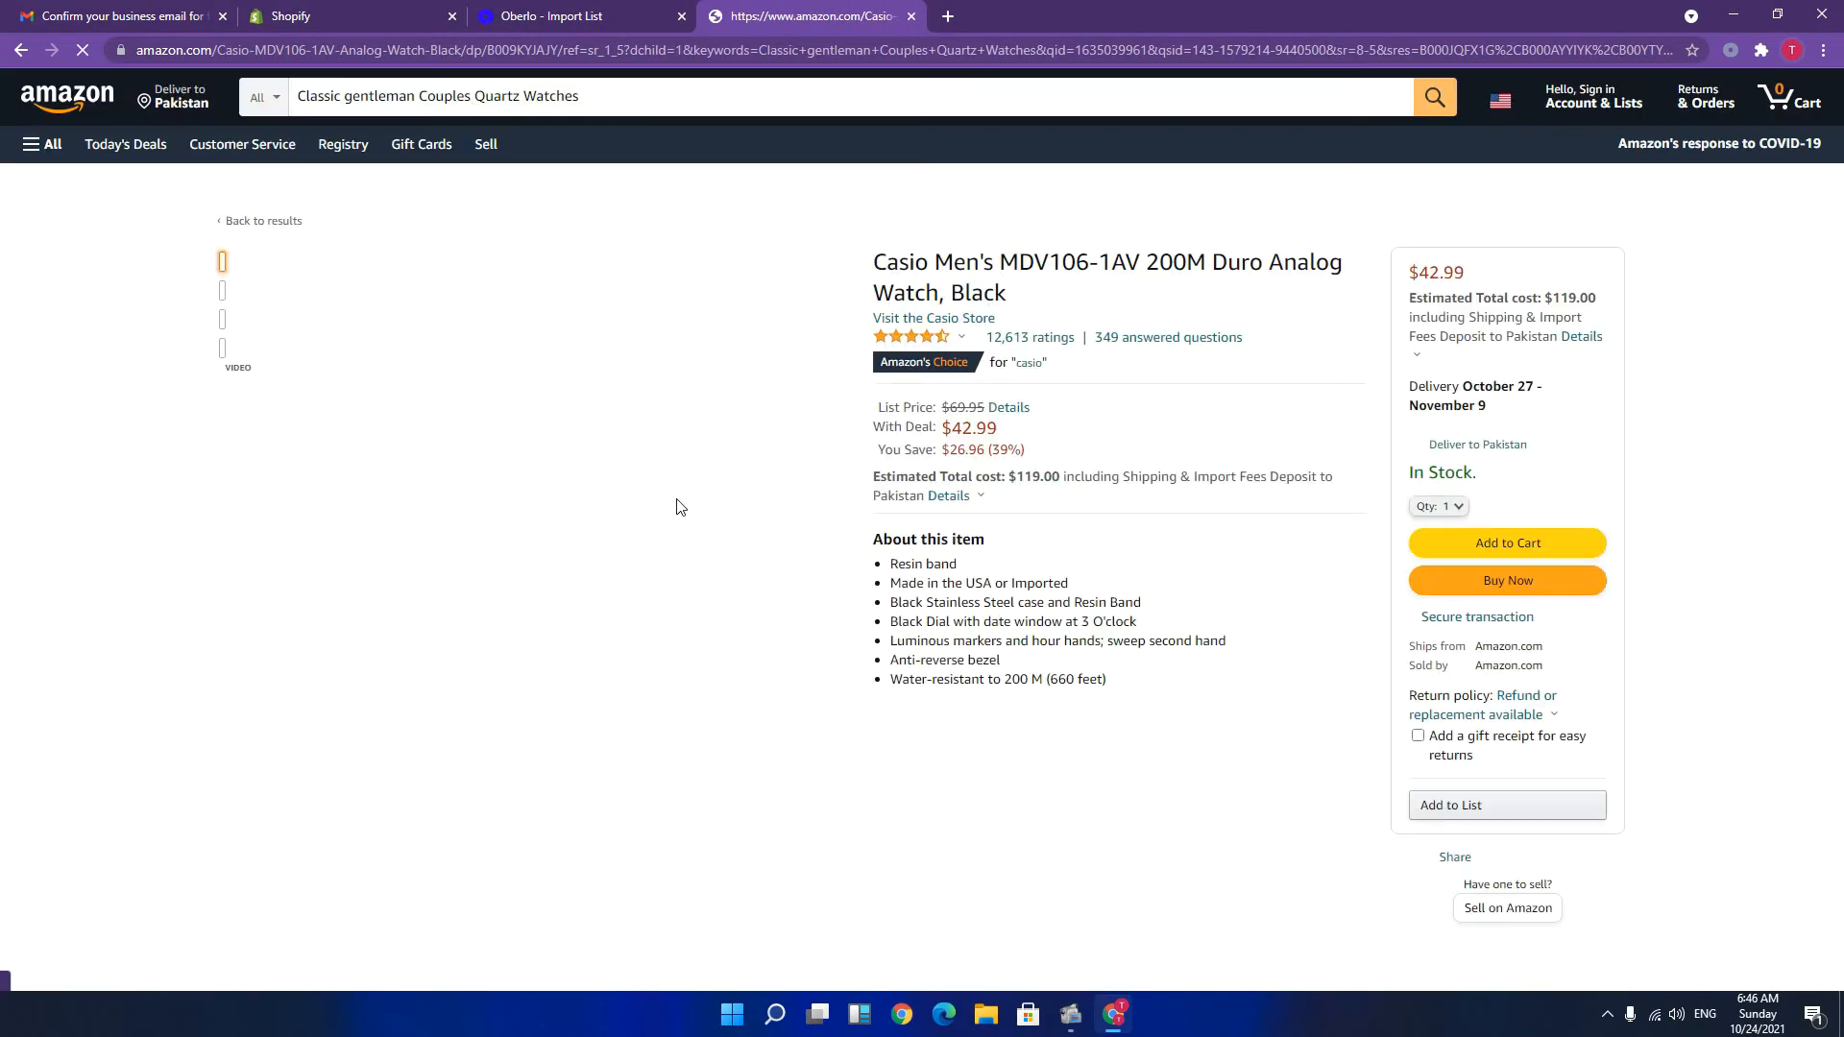
Step: Select the seven About this item feature bullets for the Casio MDV106-1AV
{"action": "scroll", "coordinate": [1051, 647], "scroll_direction": "down", "scroll_amount": 20}
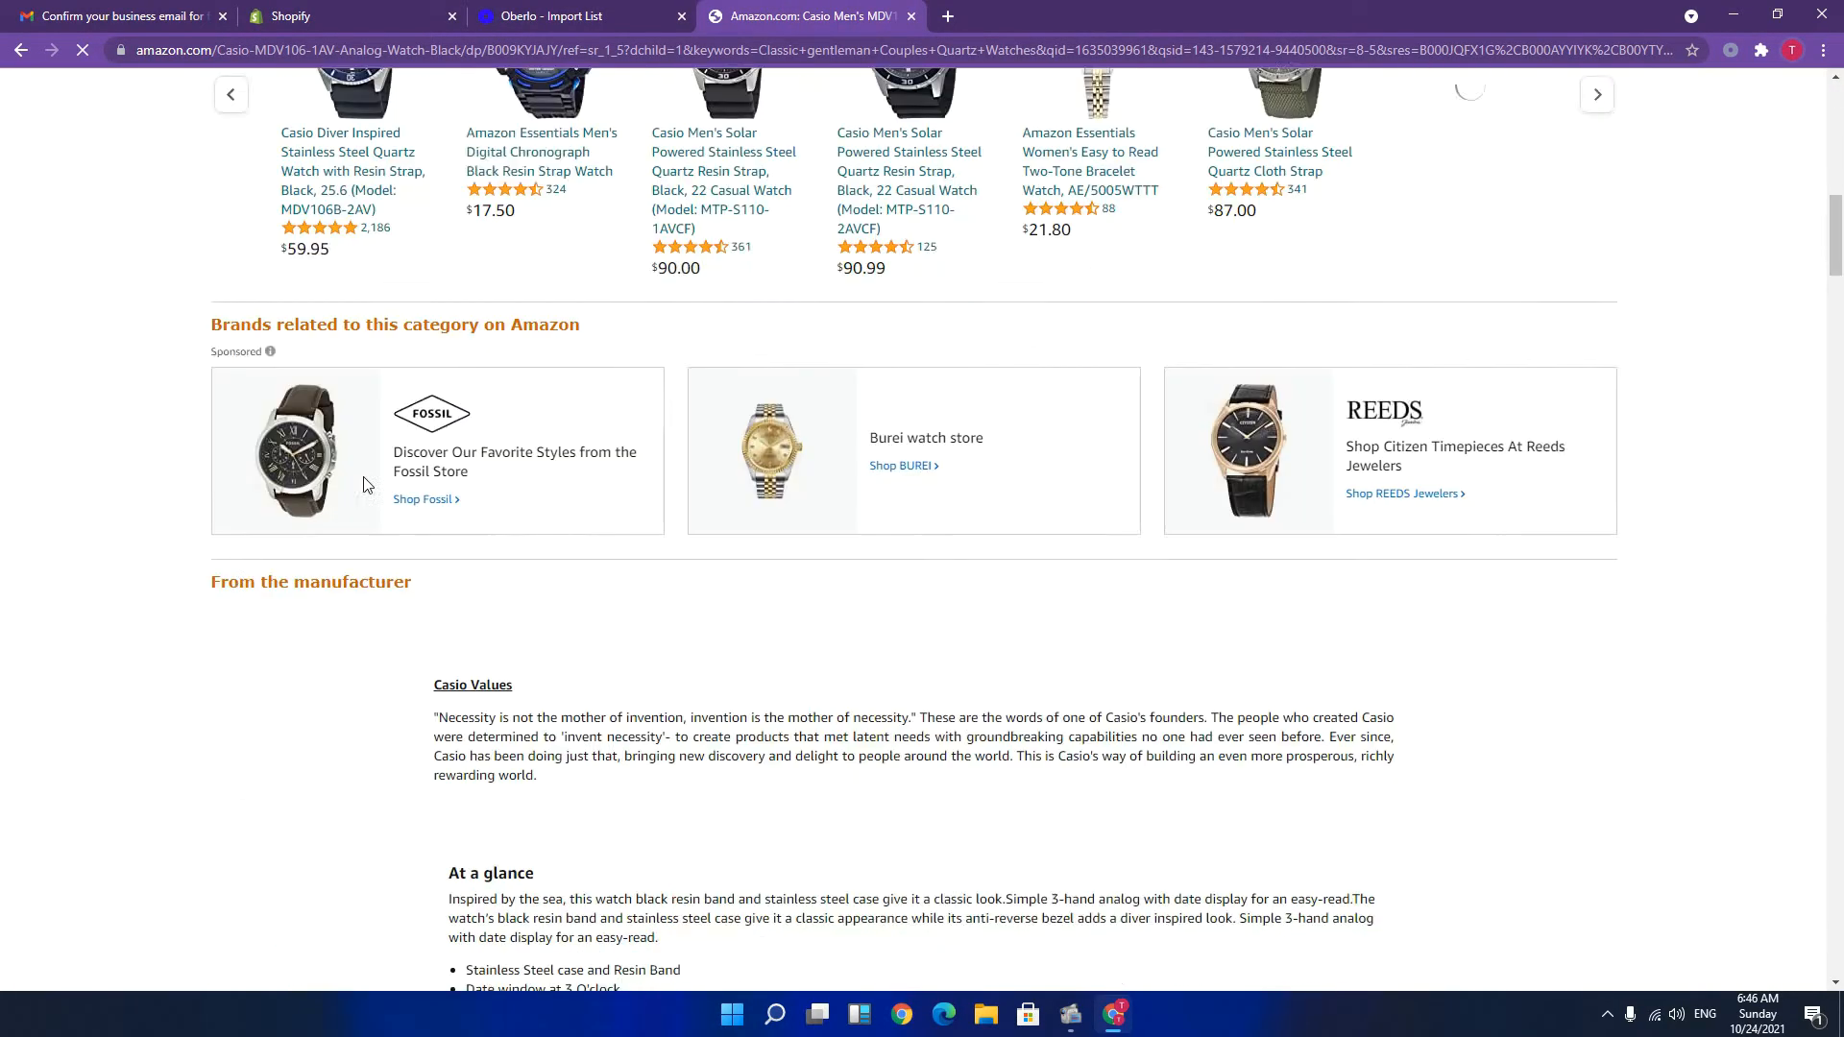
{"action": "scroll", "coordinate": [553, 583], "scroll_direction": "up", "scroll_amount": 8}
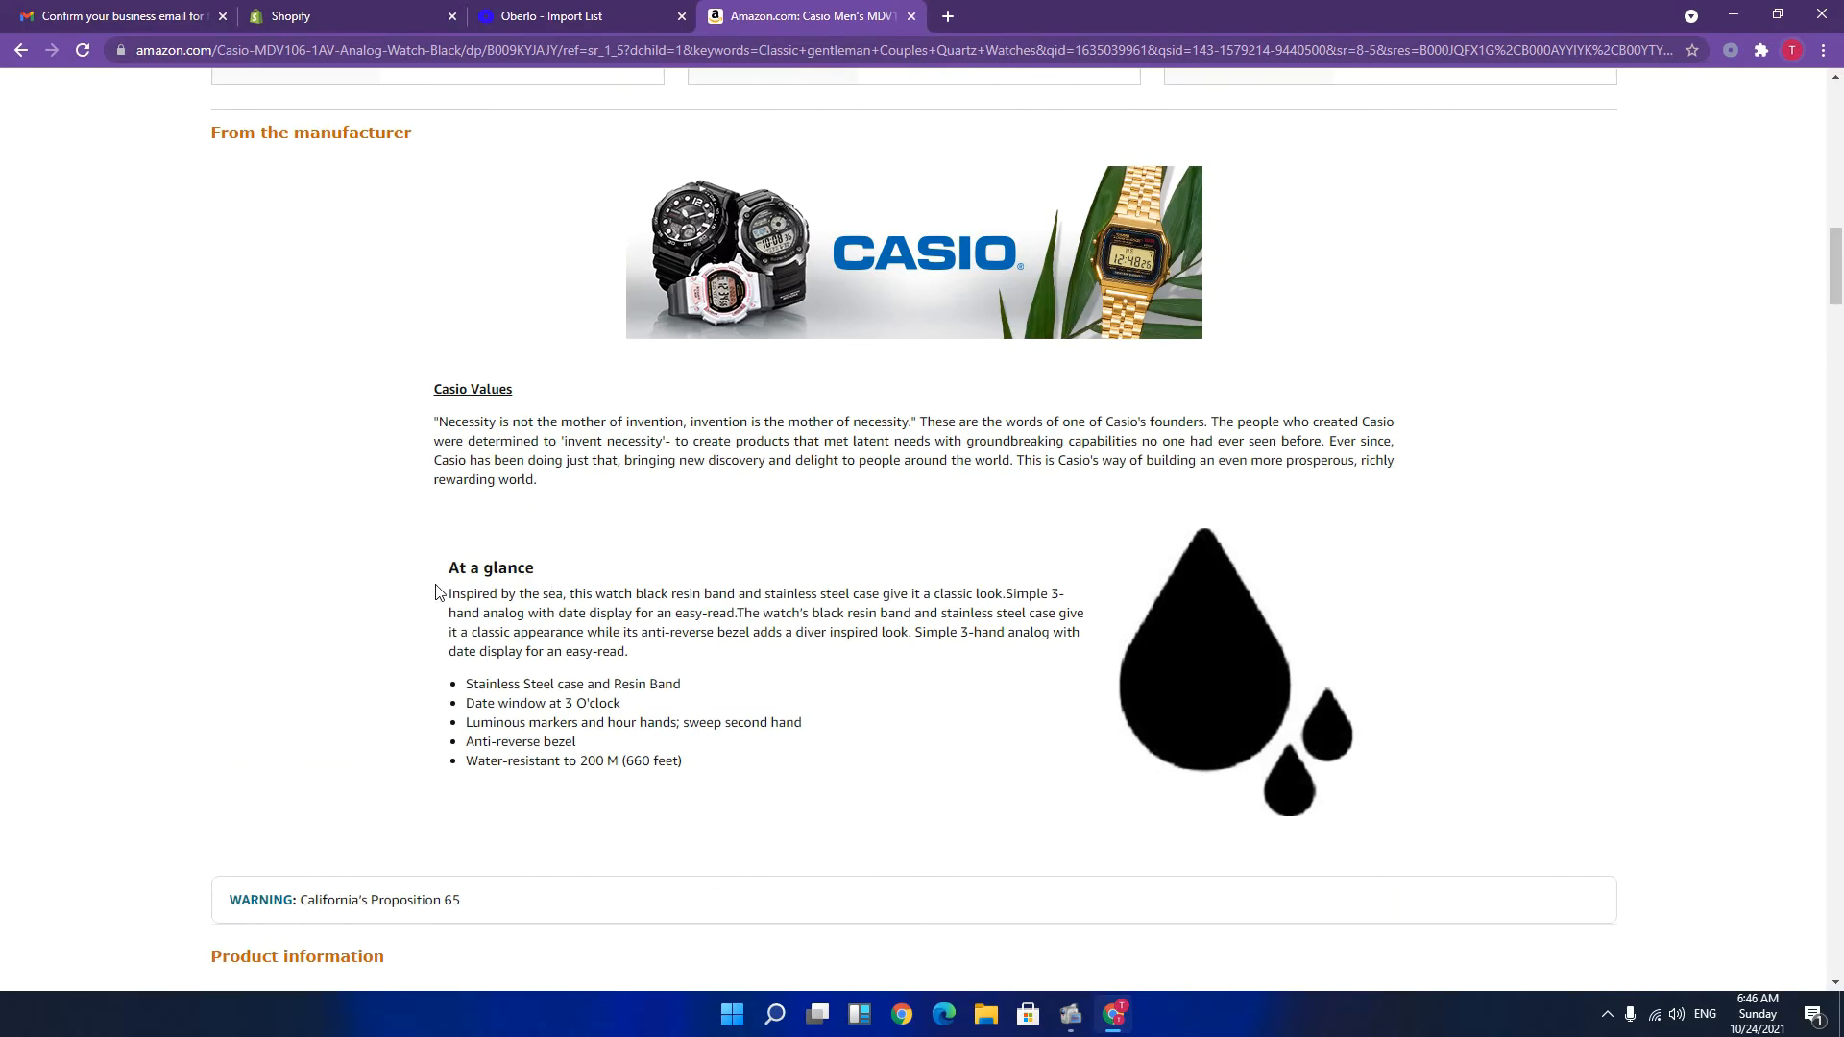
{"action": "scroll", "coordinate": [440, 589], "scroll_direction": "up", "scroll_amount": 3}
{"action": "scroll", "coordinate": [497, 593], "scroll_direction": "down", "scroll_amount": 6}
{"action": "scroll", "coordinate": [519, 581], "scroll_direction": "down", "scroll_amount": 17}
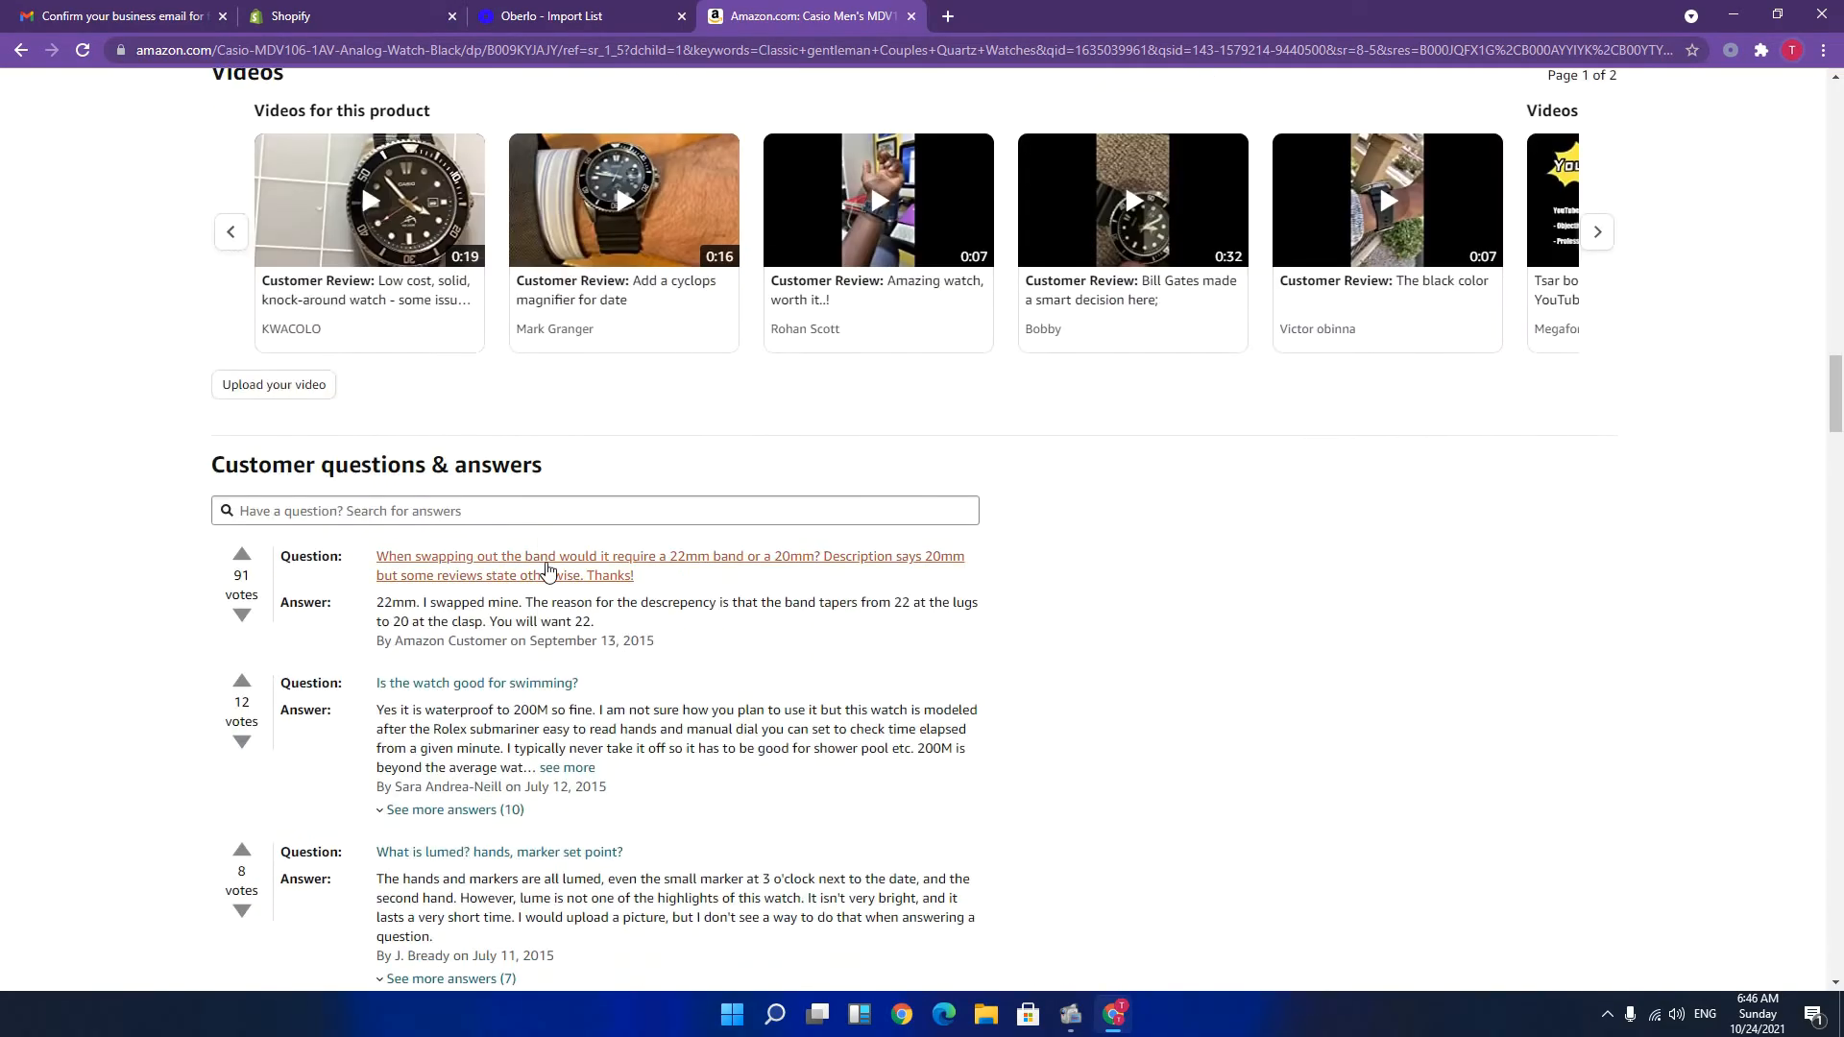
{"action": "scroll", "coordinate": [554, 499], "scroll_direction": "up", "scroll_amount": 9}
{"action": "scroll", "coordinate": [554, 498], "scroll_direction": "up", "scroll_amount": 20}
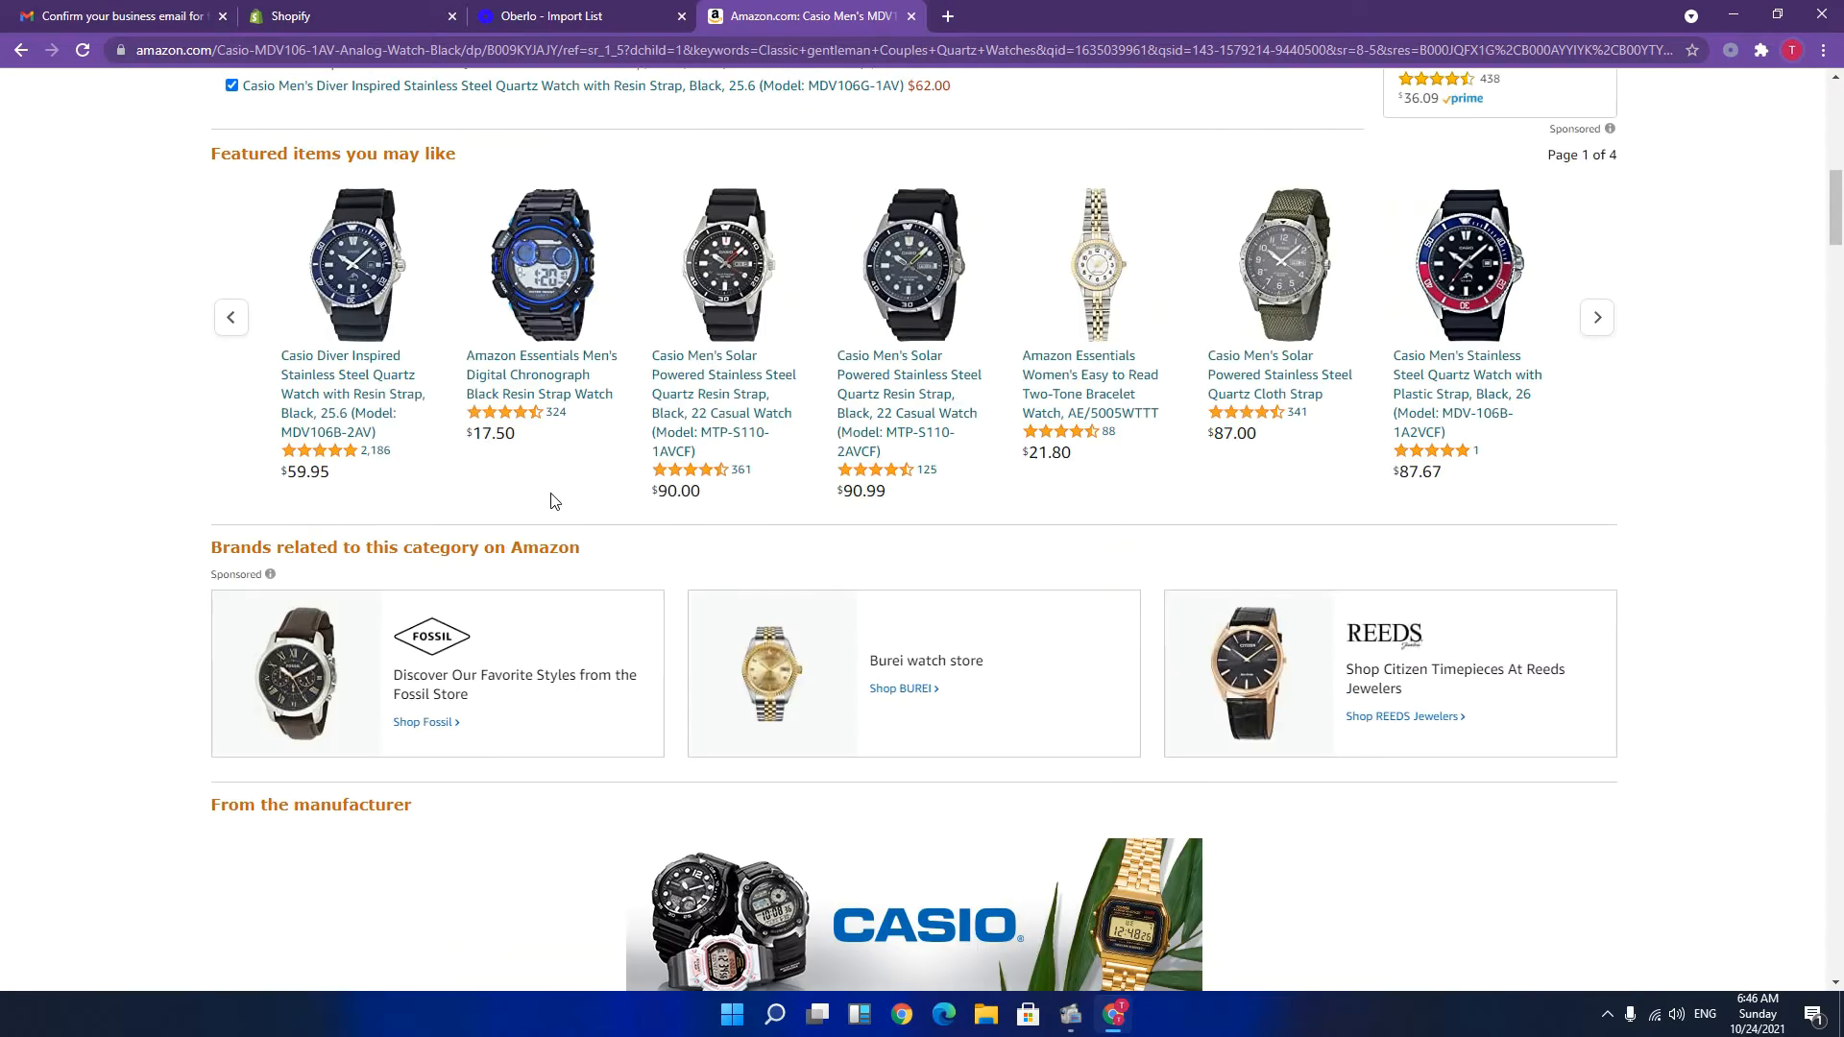
{"action": "scroll", "coordinate": [547, 498], "scroll_direction": "down", "scroll_amount": 4}
{"action": "scroll", "coordinate": [535, 544], "scroll_direction": "down", "scroll_amount": 1}
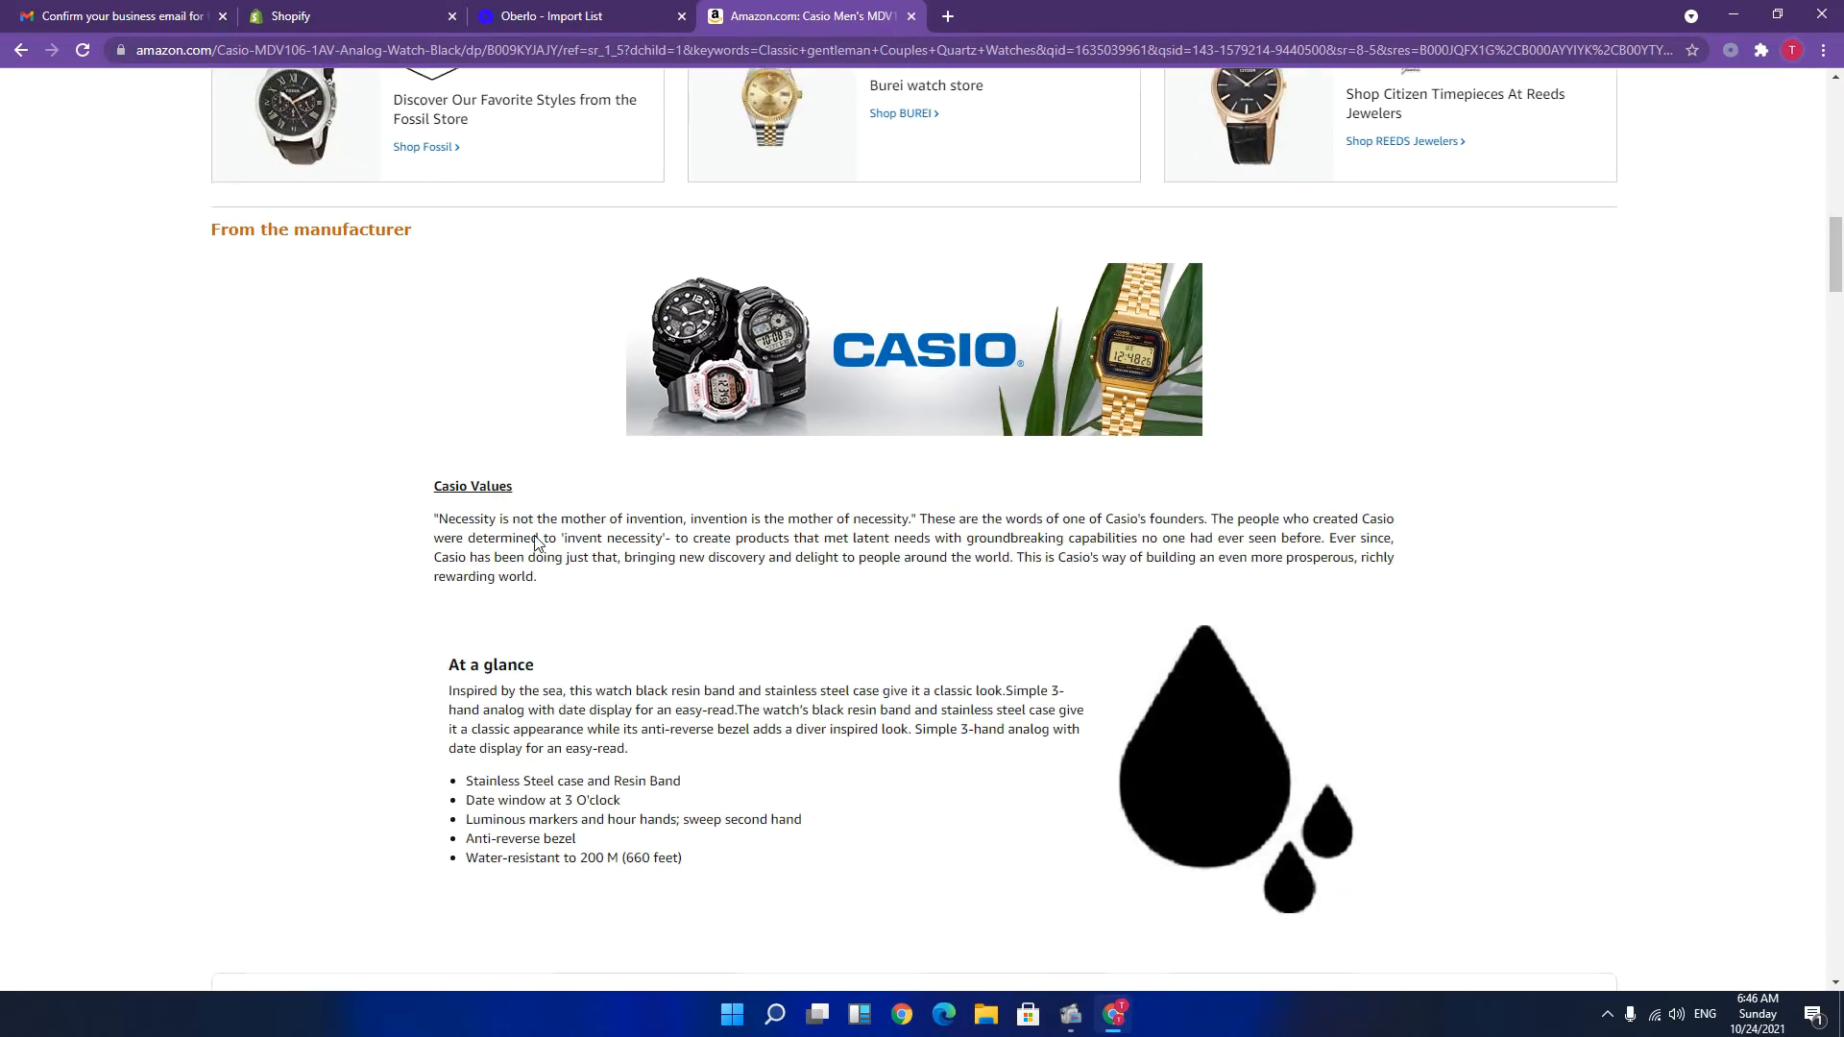
{"action": "scroll", "coordinate": [519, 730], "scroll_direction": "down", "scroll_amount": 5}
{"action": "scroll", "coordinate": [572, 663], "scroll_direction": "up", "scroll_amount": 20}
{"action": "scroll", "coordinate": [768, 691], "scroll_direction": "down", "scroll_amount": 4}
{"action": "scroll", "coordinate": [913, 706], "scroll_direction": "up", "scroll_amount": 3}
{"action": "left_click_drag", "start_coordinate": [1099, 596], "coordinate": [877, 467]}
{"action": "key", "text": "ctrl+c"}
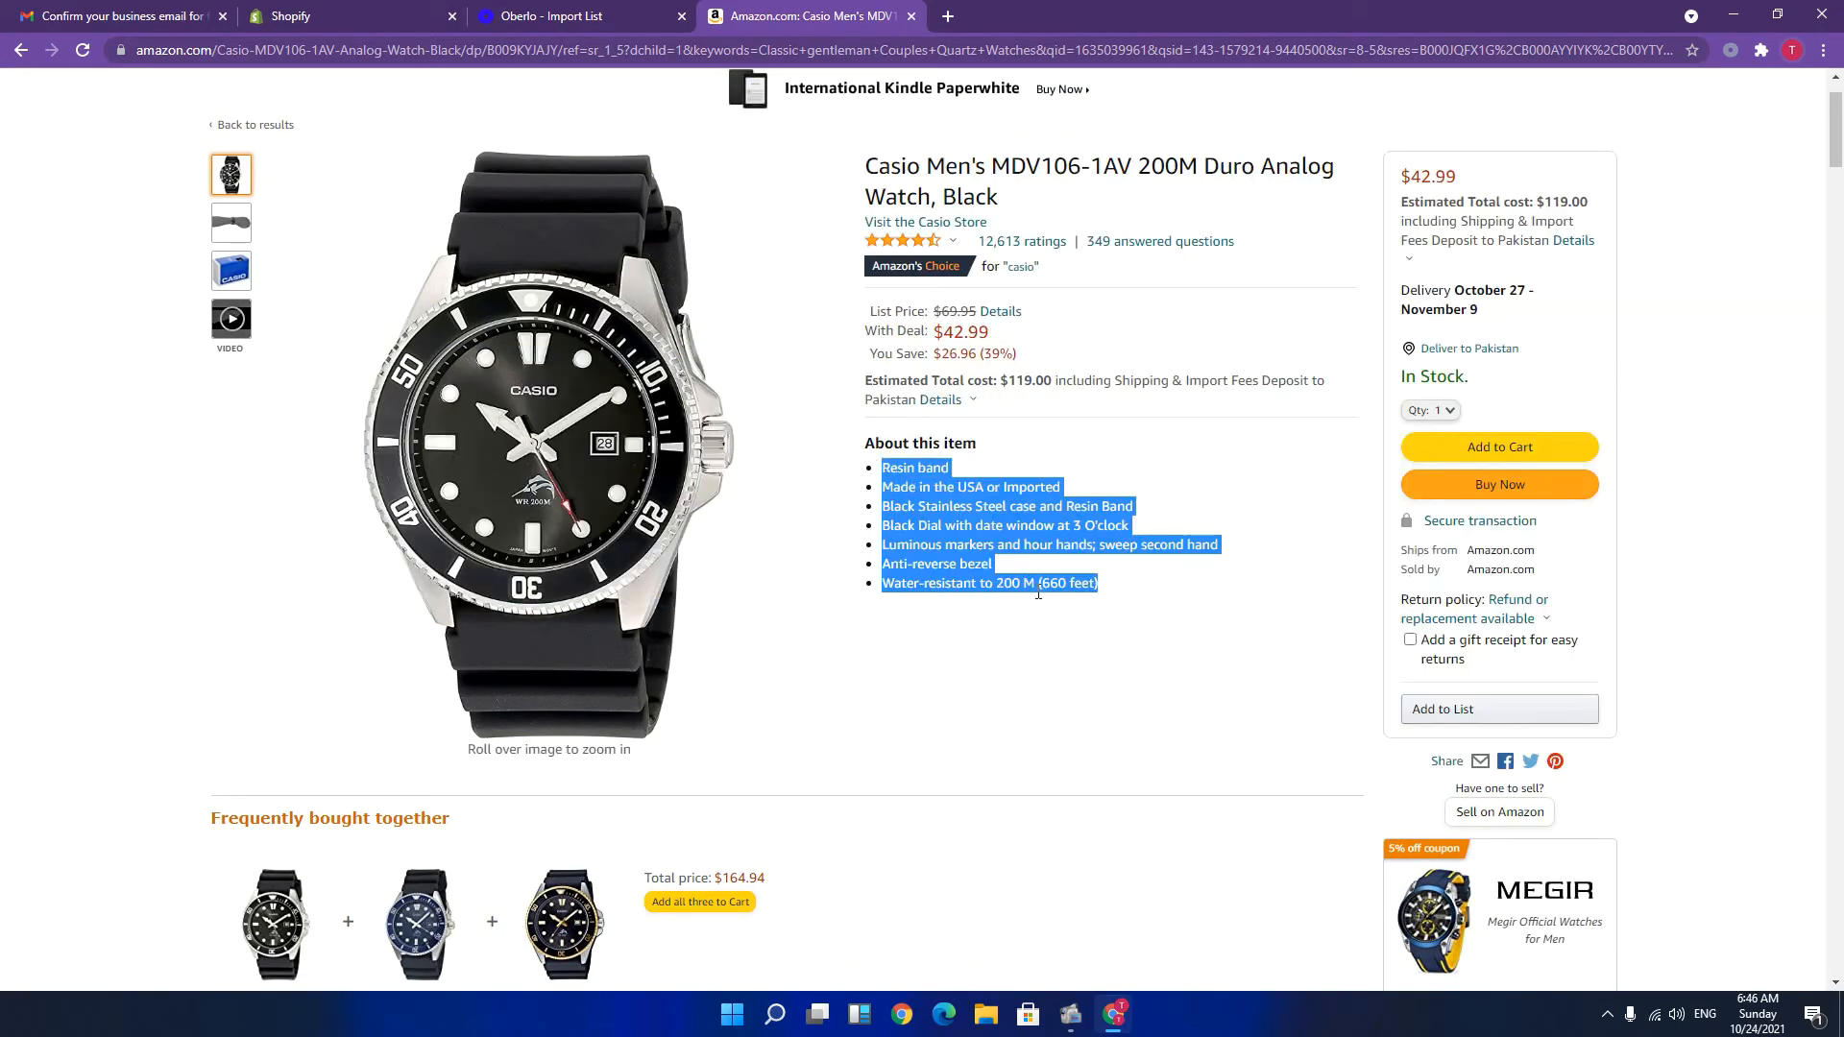
Step: Paste the Amazon feature bullets into the first watch's description in the Oberlo Import List
{"action": "left_click", "coordinate": [531, 13]}
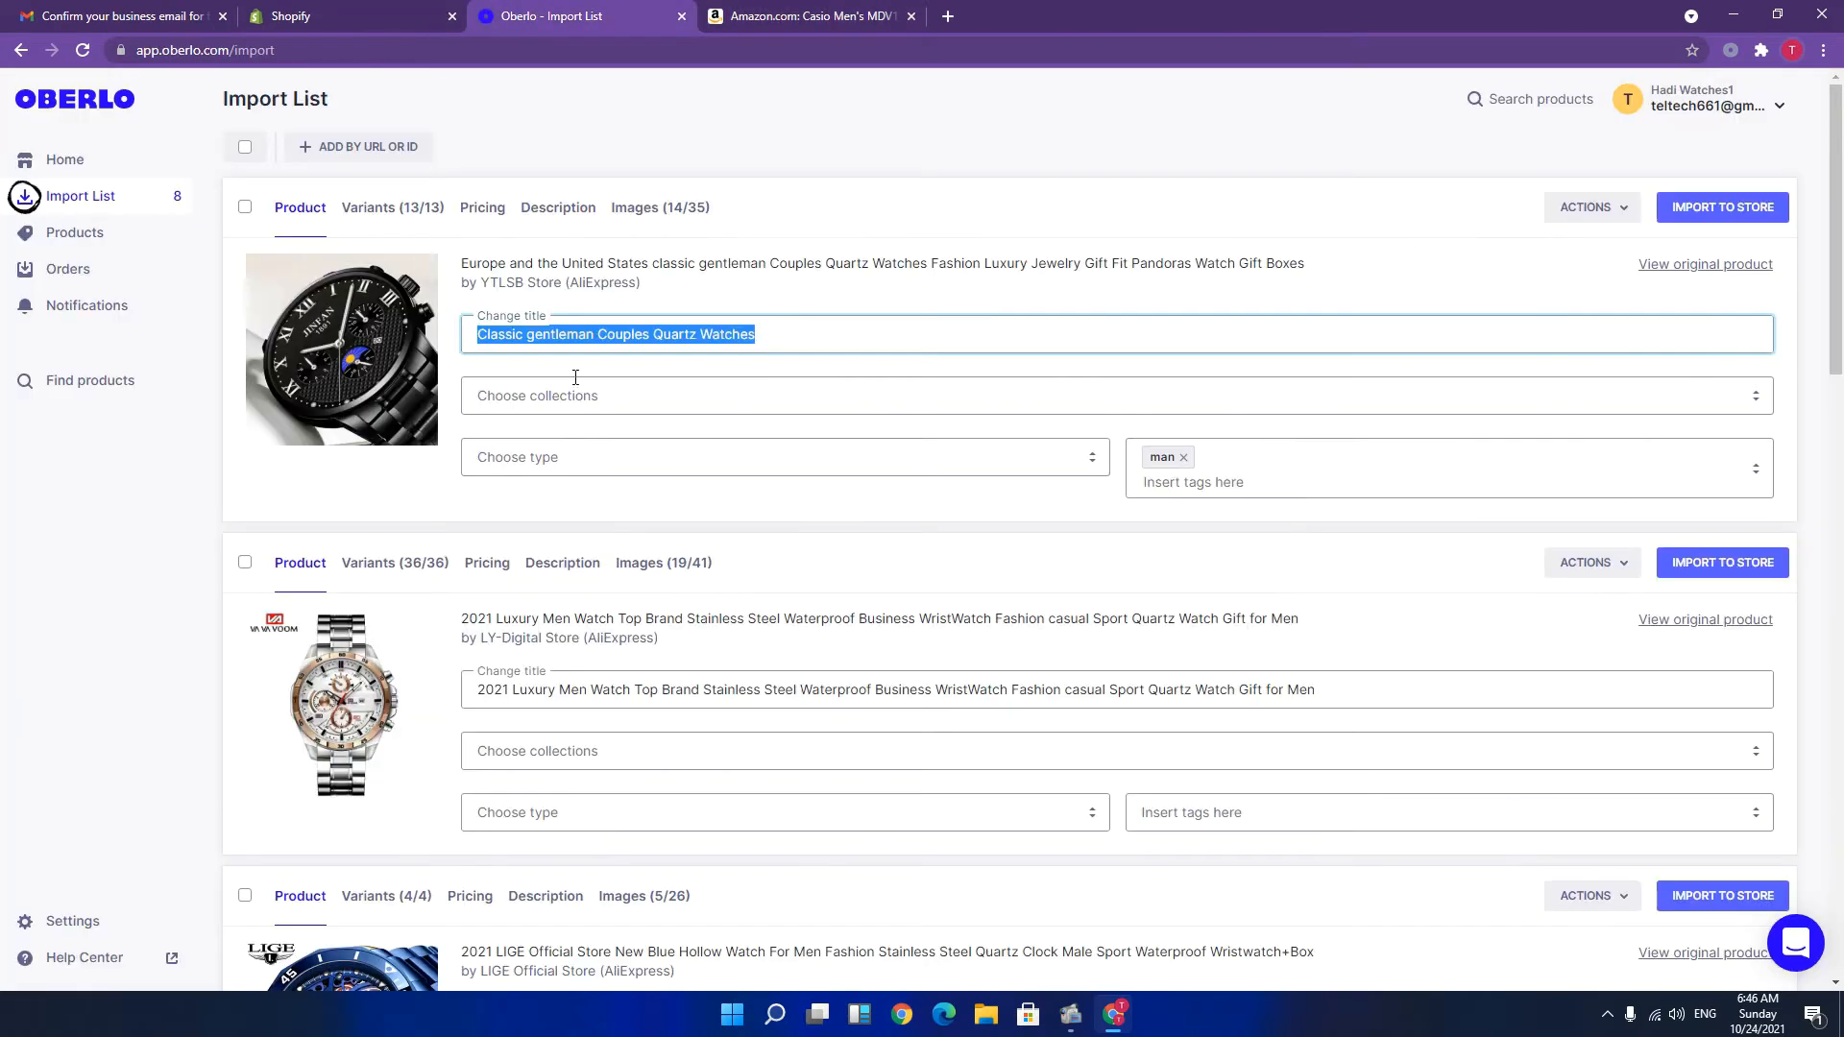
{"action": "left_click", "coordinate": [552, 213]}
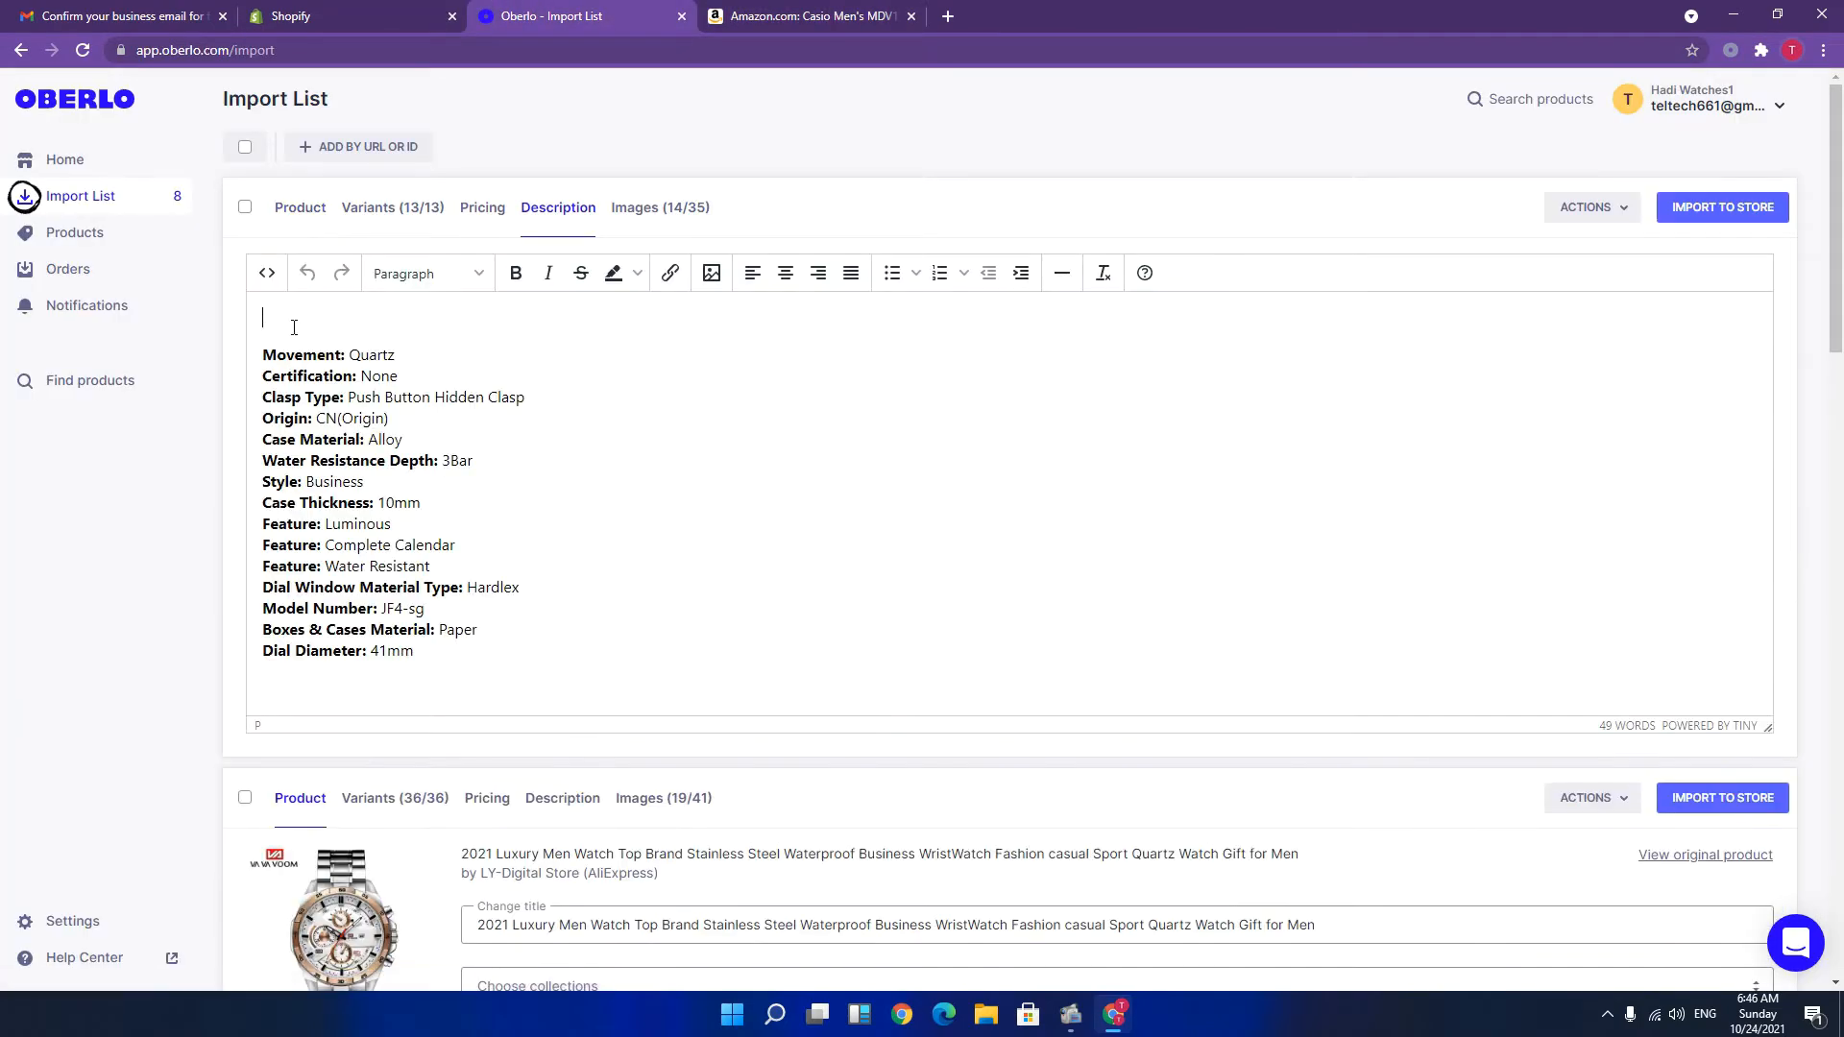
{"action": "key", "text": "ctrl+v"}
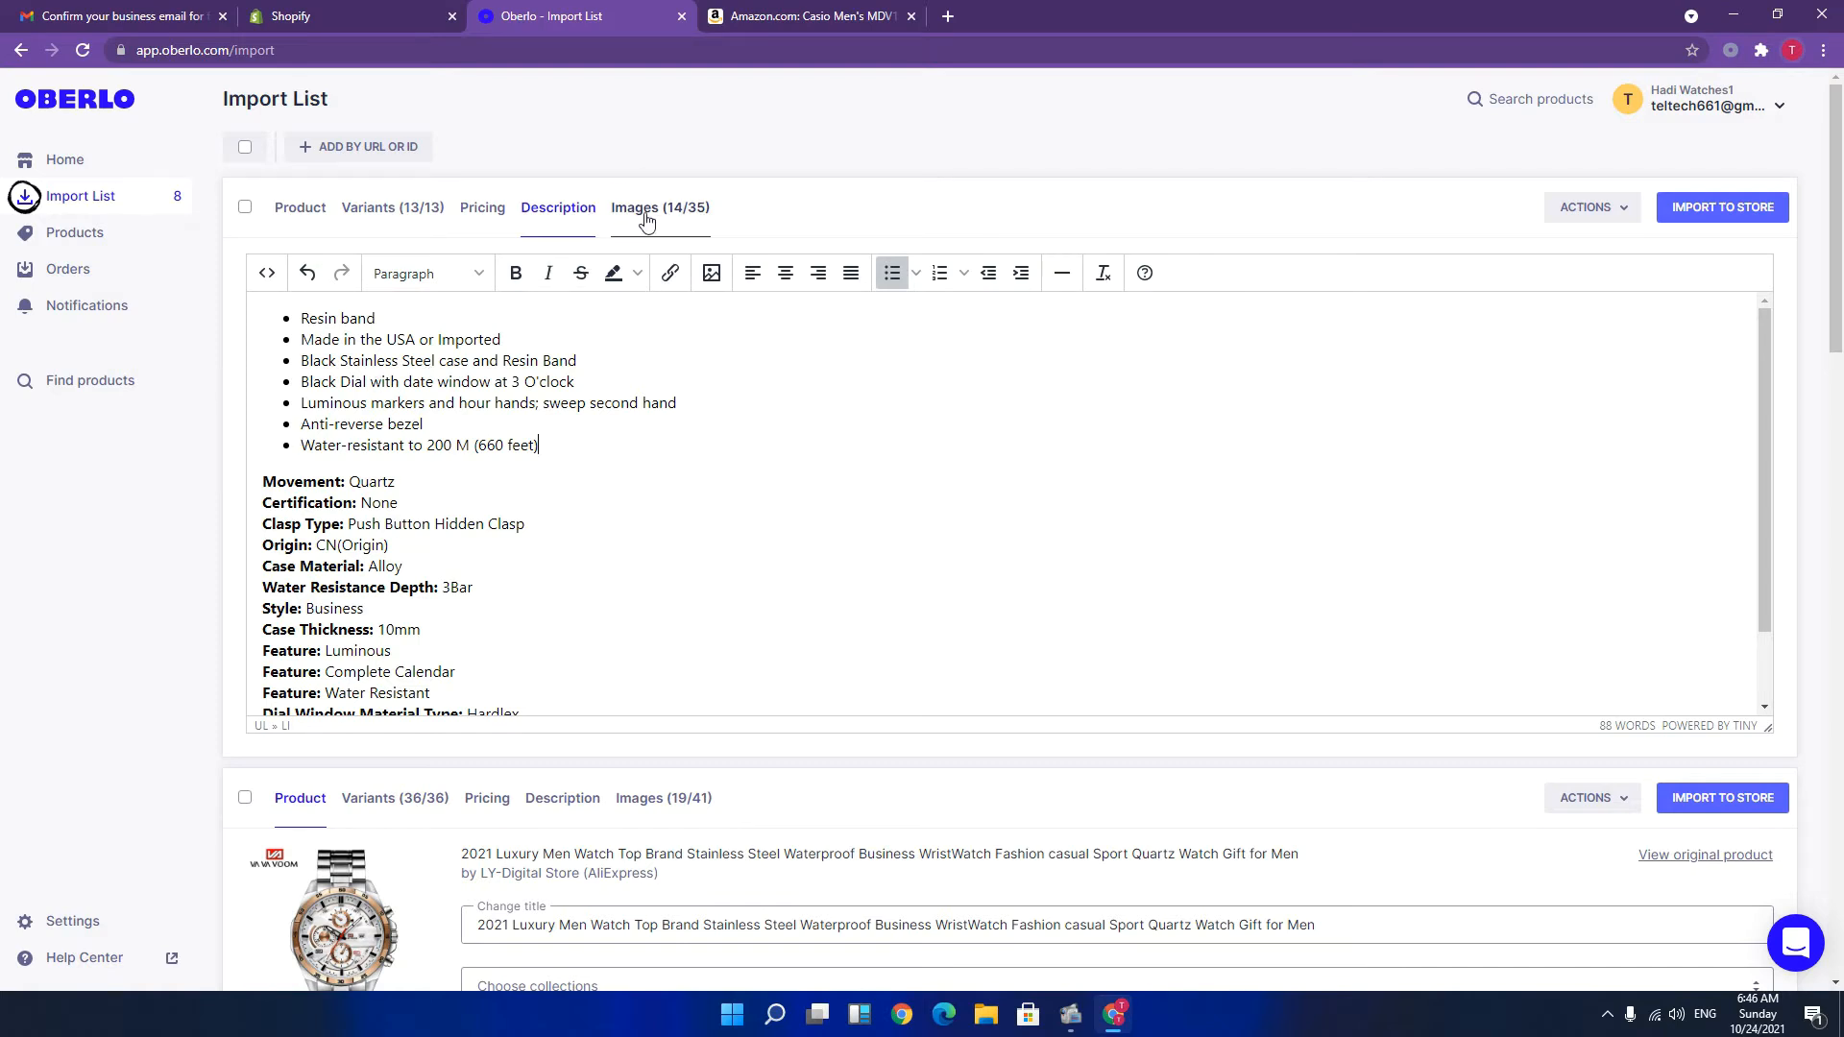
Step: Review the product images, then import Classic gentleman Couples Quartz Watches to the store as Active
{"action": "left_click", "coordinate": [665, 208]}
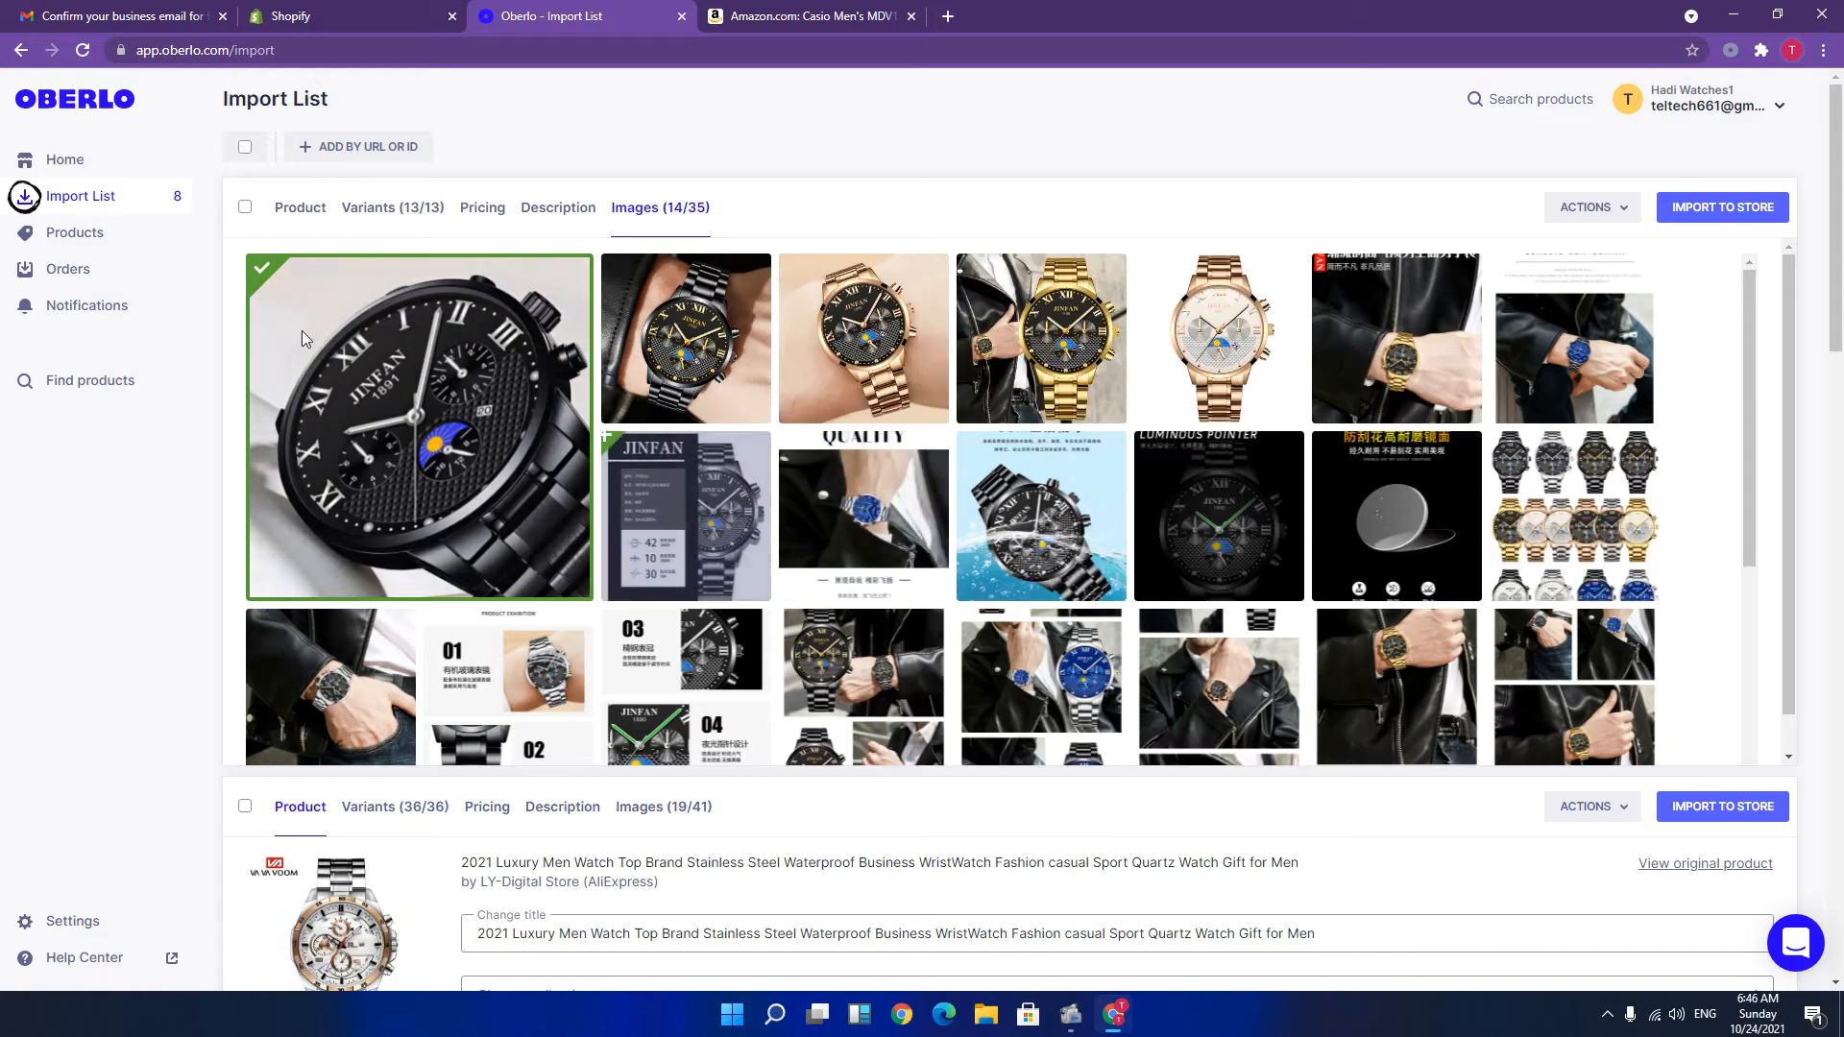
{"action": "scroll", "coordinate": [660, 573], "scroll_direction": "down", "scroll_amount": 3}
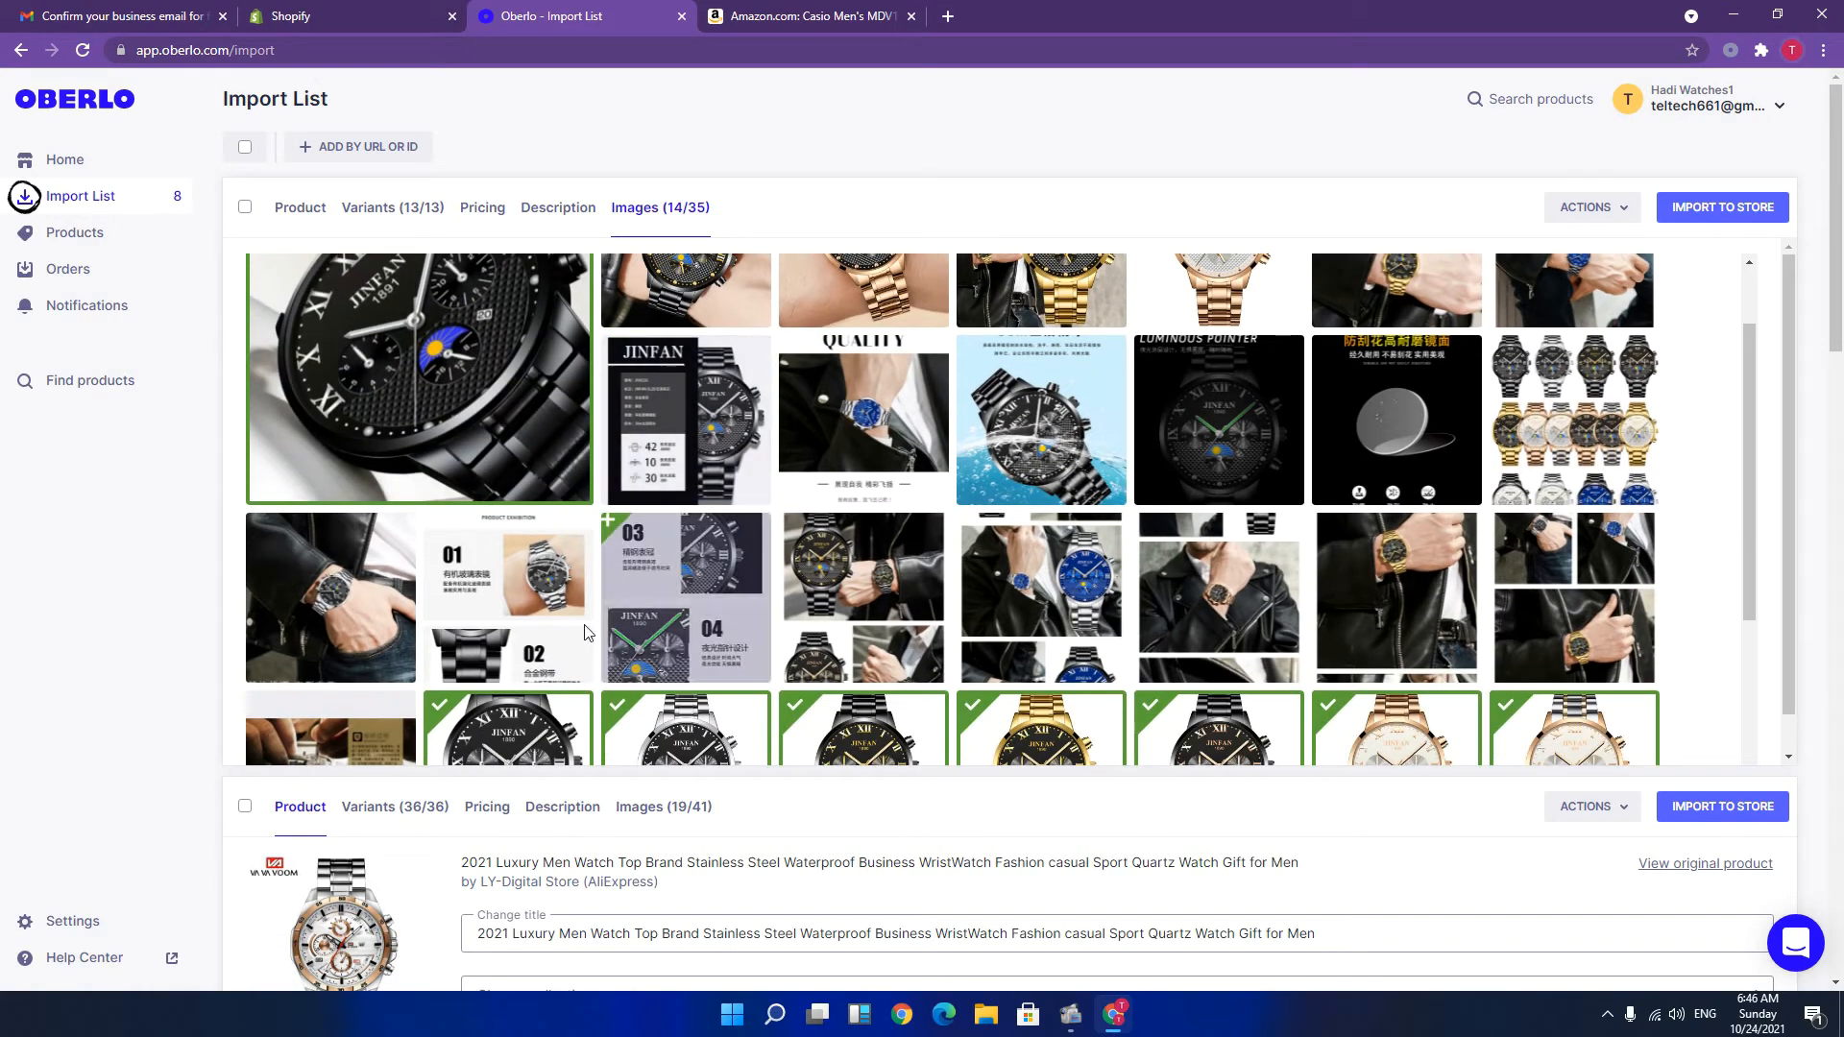
{"action": "scroll", "coordinate": [645, 443], "scroll_direction": "down", "scroll_amount": 1}
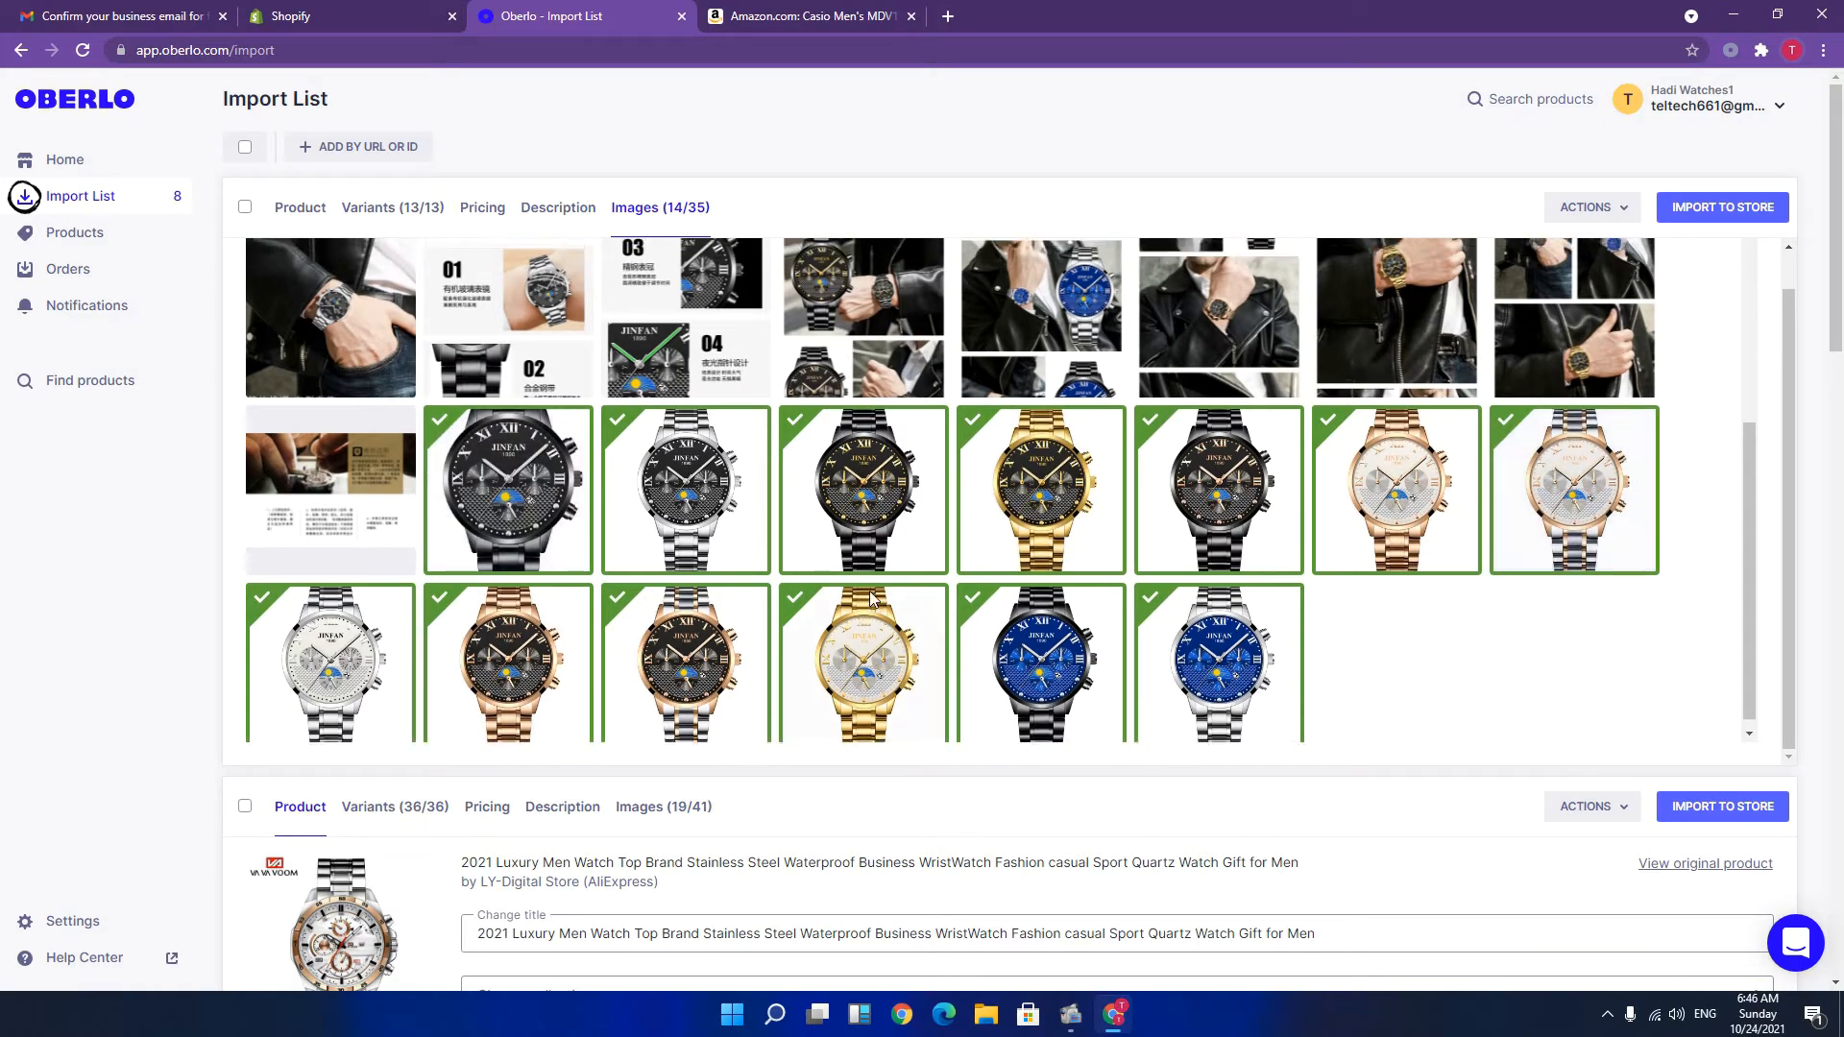
{"action": "scroll", "coordinate": [692, 403], "scroll_direction": "up", "scroll_amount": 4}
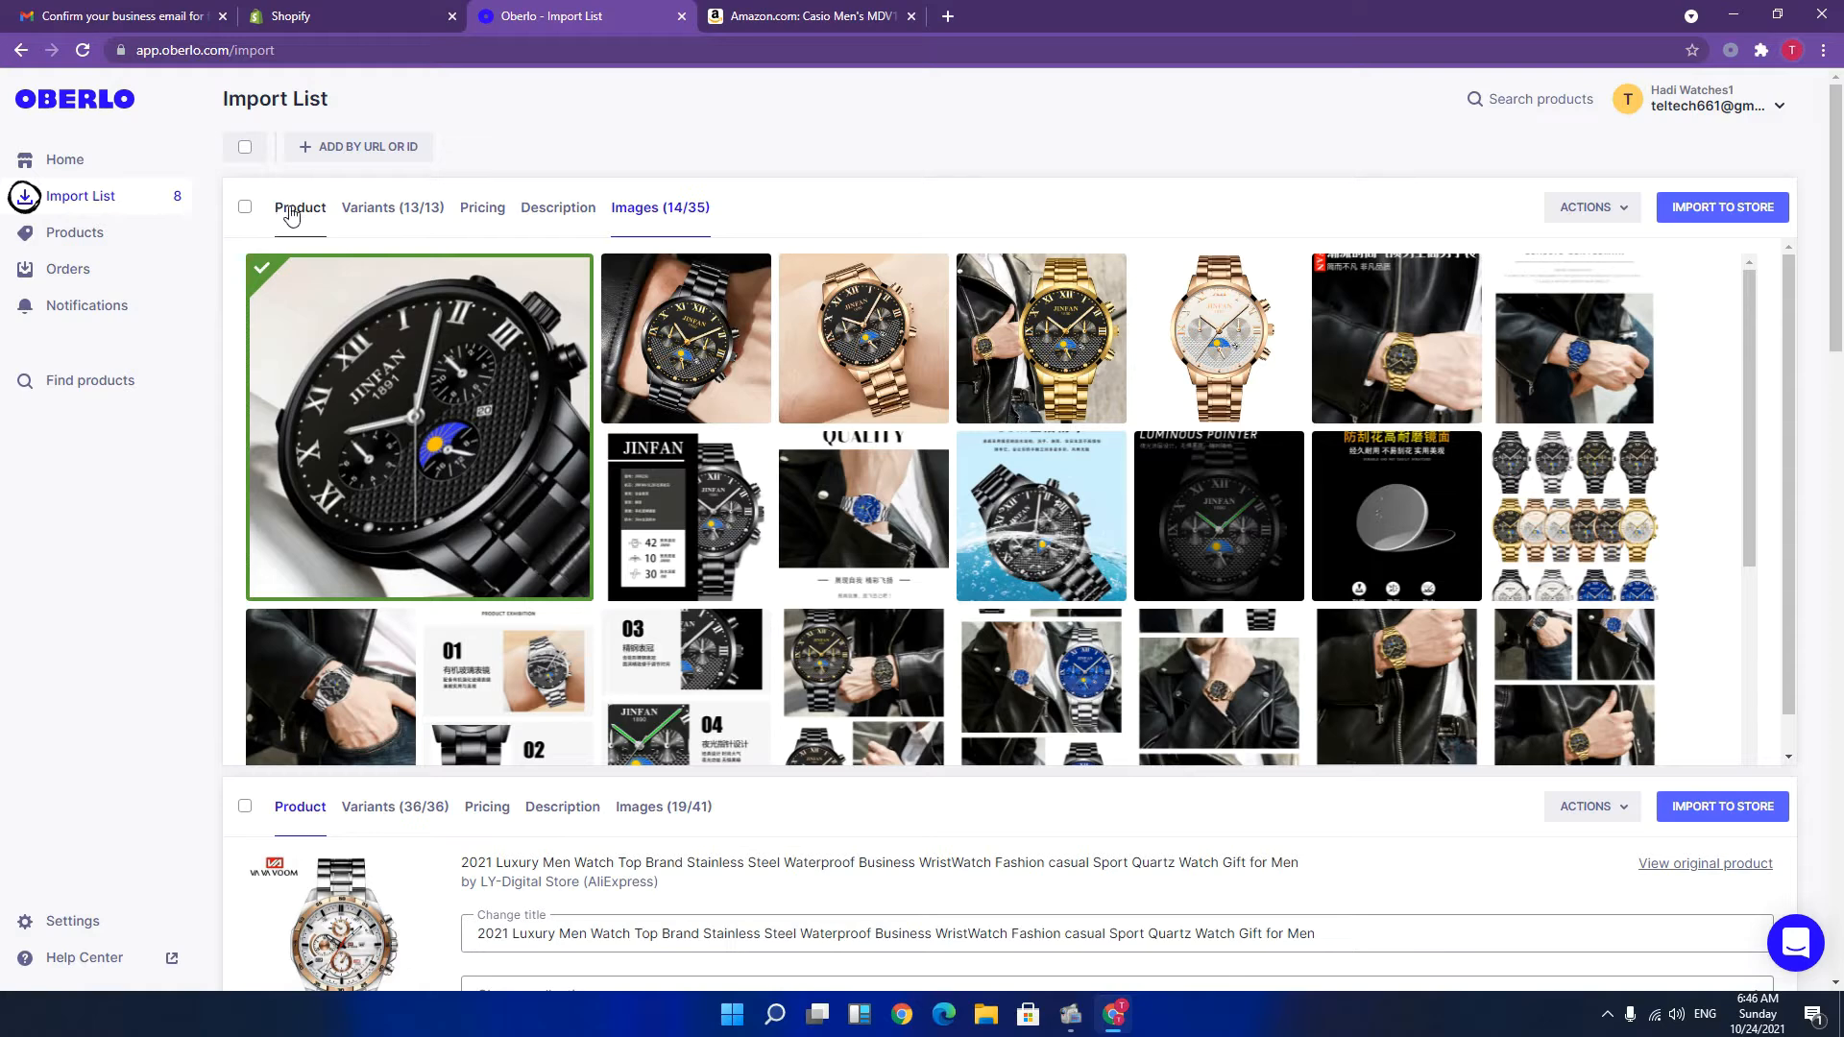
{"action": "left_click", "coordinate": [291, 210]}
{"action": "left_click", "coordinate": [1722, 207]}
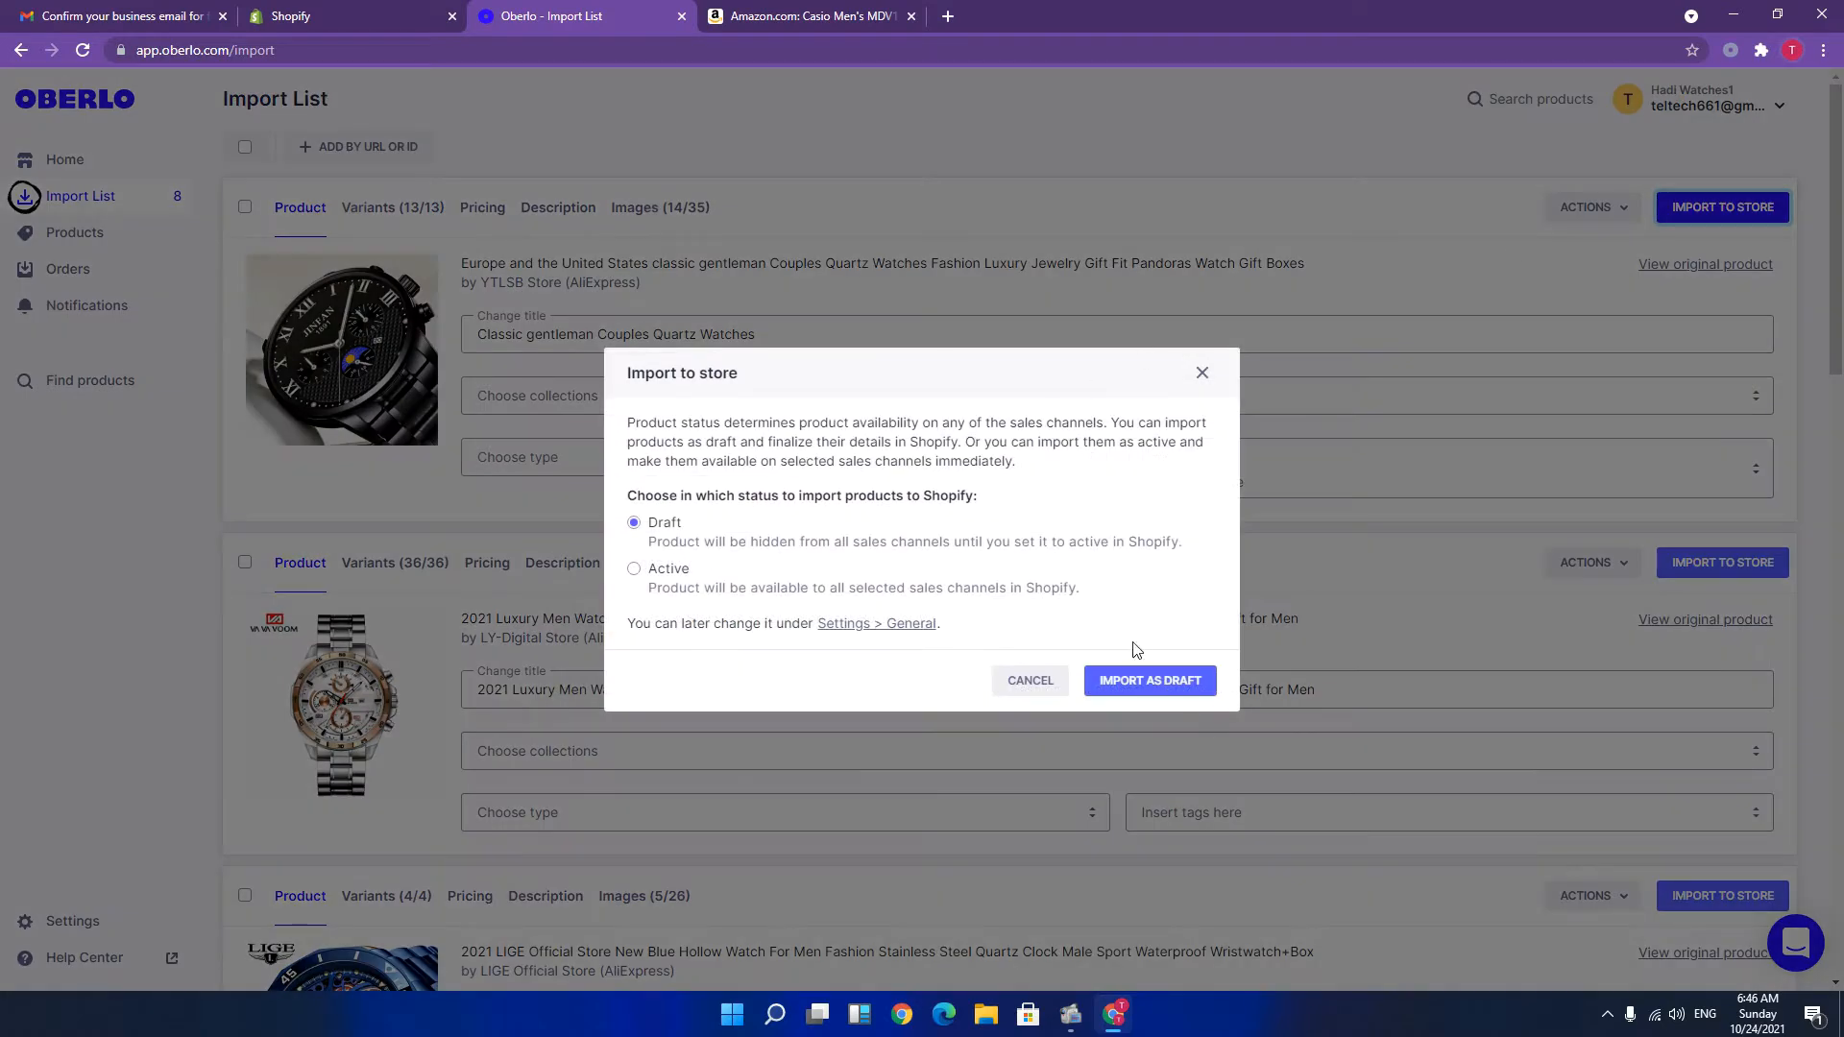
{"action": "left_click", "coordinate": [634, 570]}
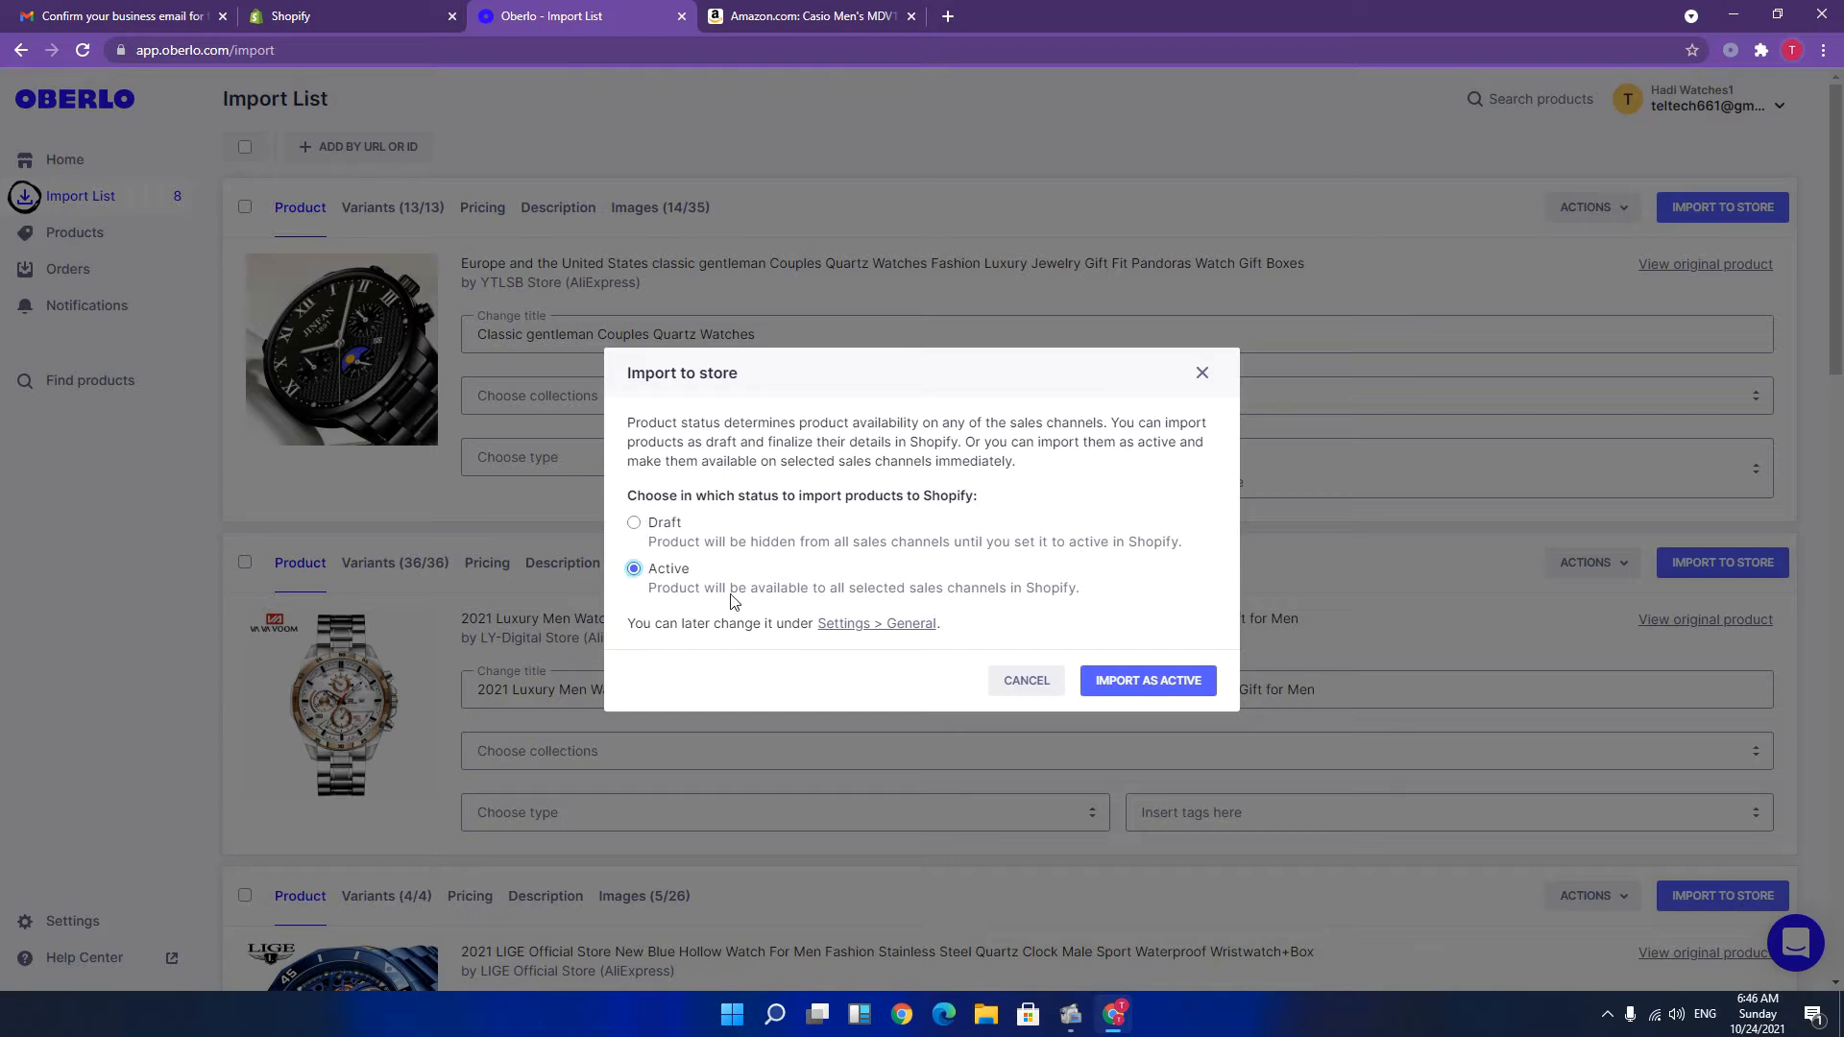
{"action": "left_click", "coordinate": [1150, 682]}
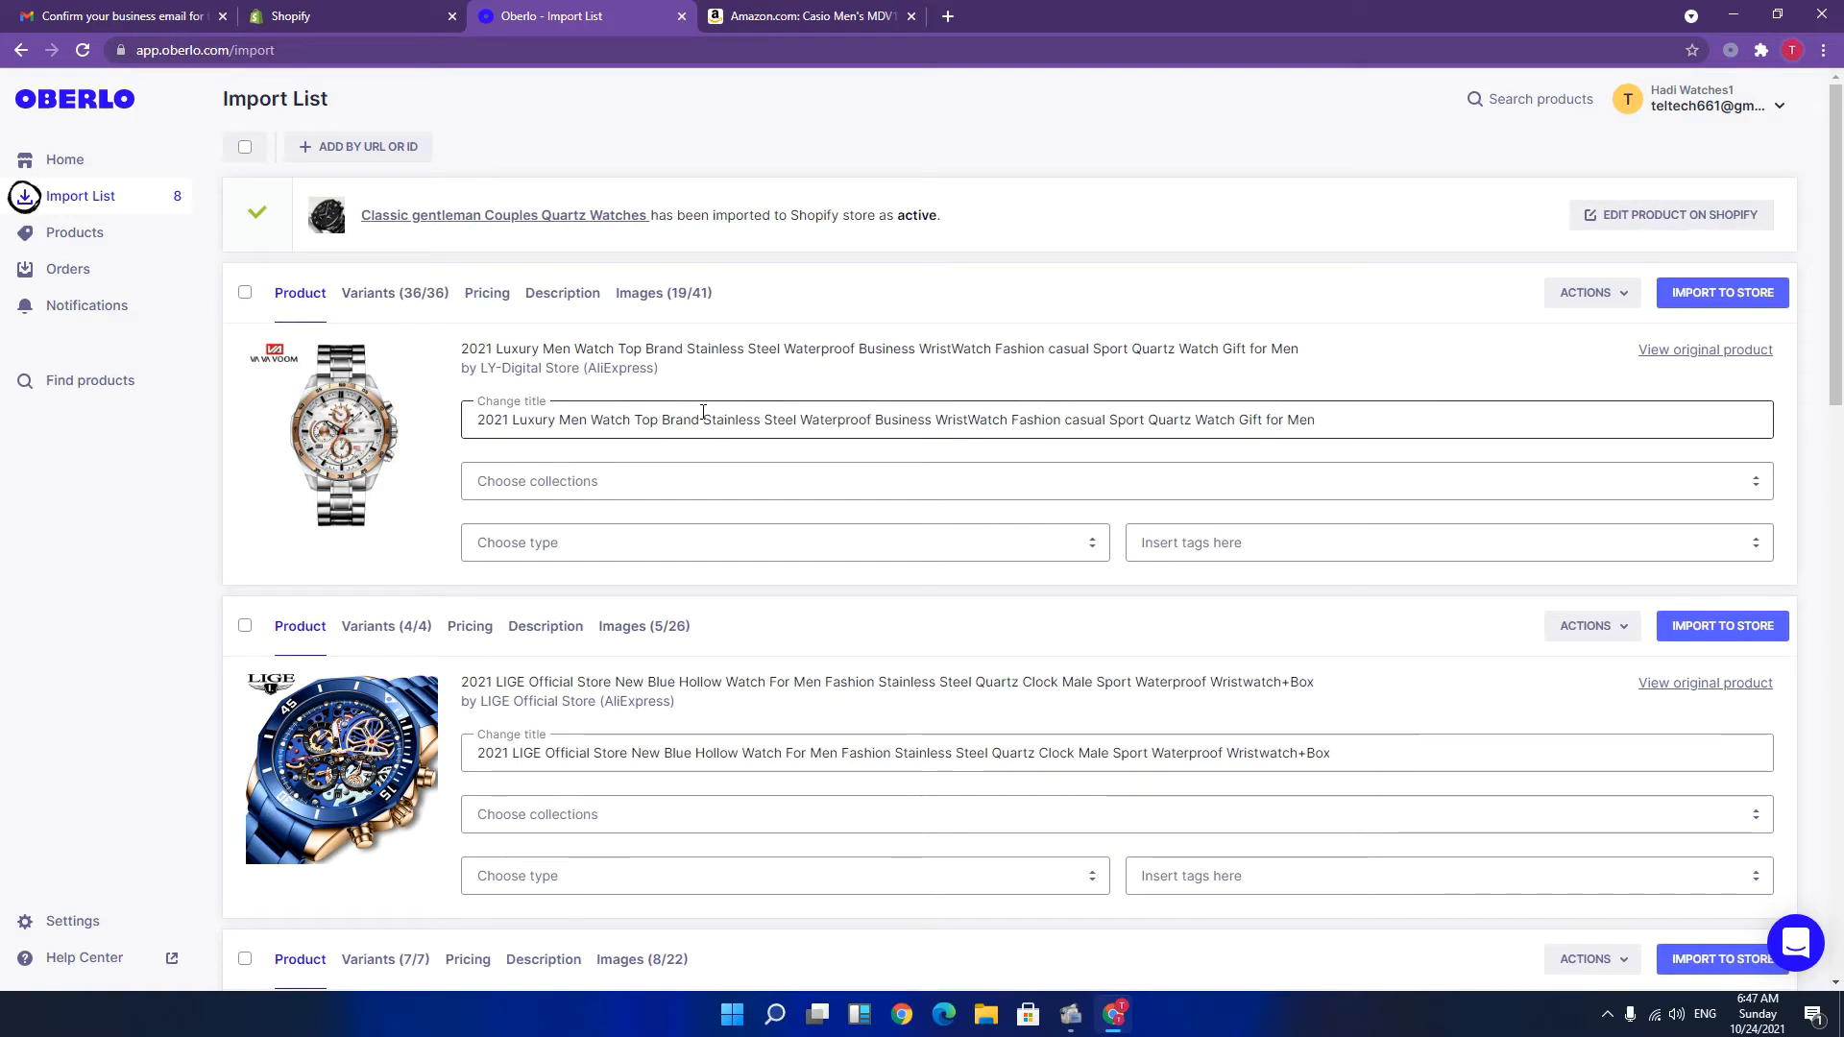
Step: Trim the first watch's title at both ends, start its tag, and import it
{"action": "left_click_drag", "start_coordinate": [701, 419], "coordinate": [396, 425]}
{"action": "key", "text": "BackSpace"}
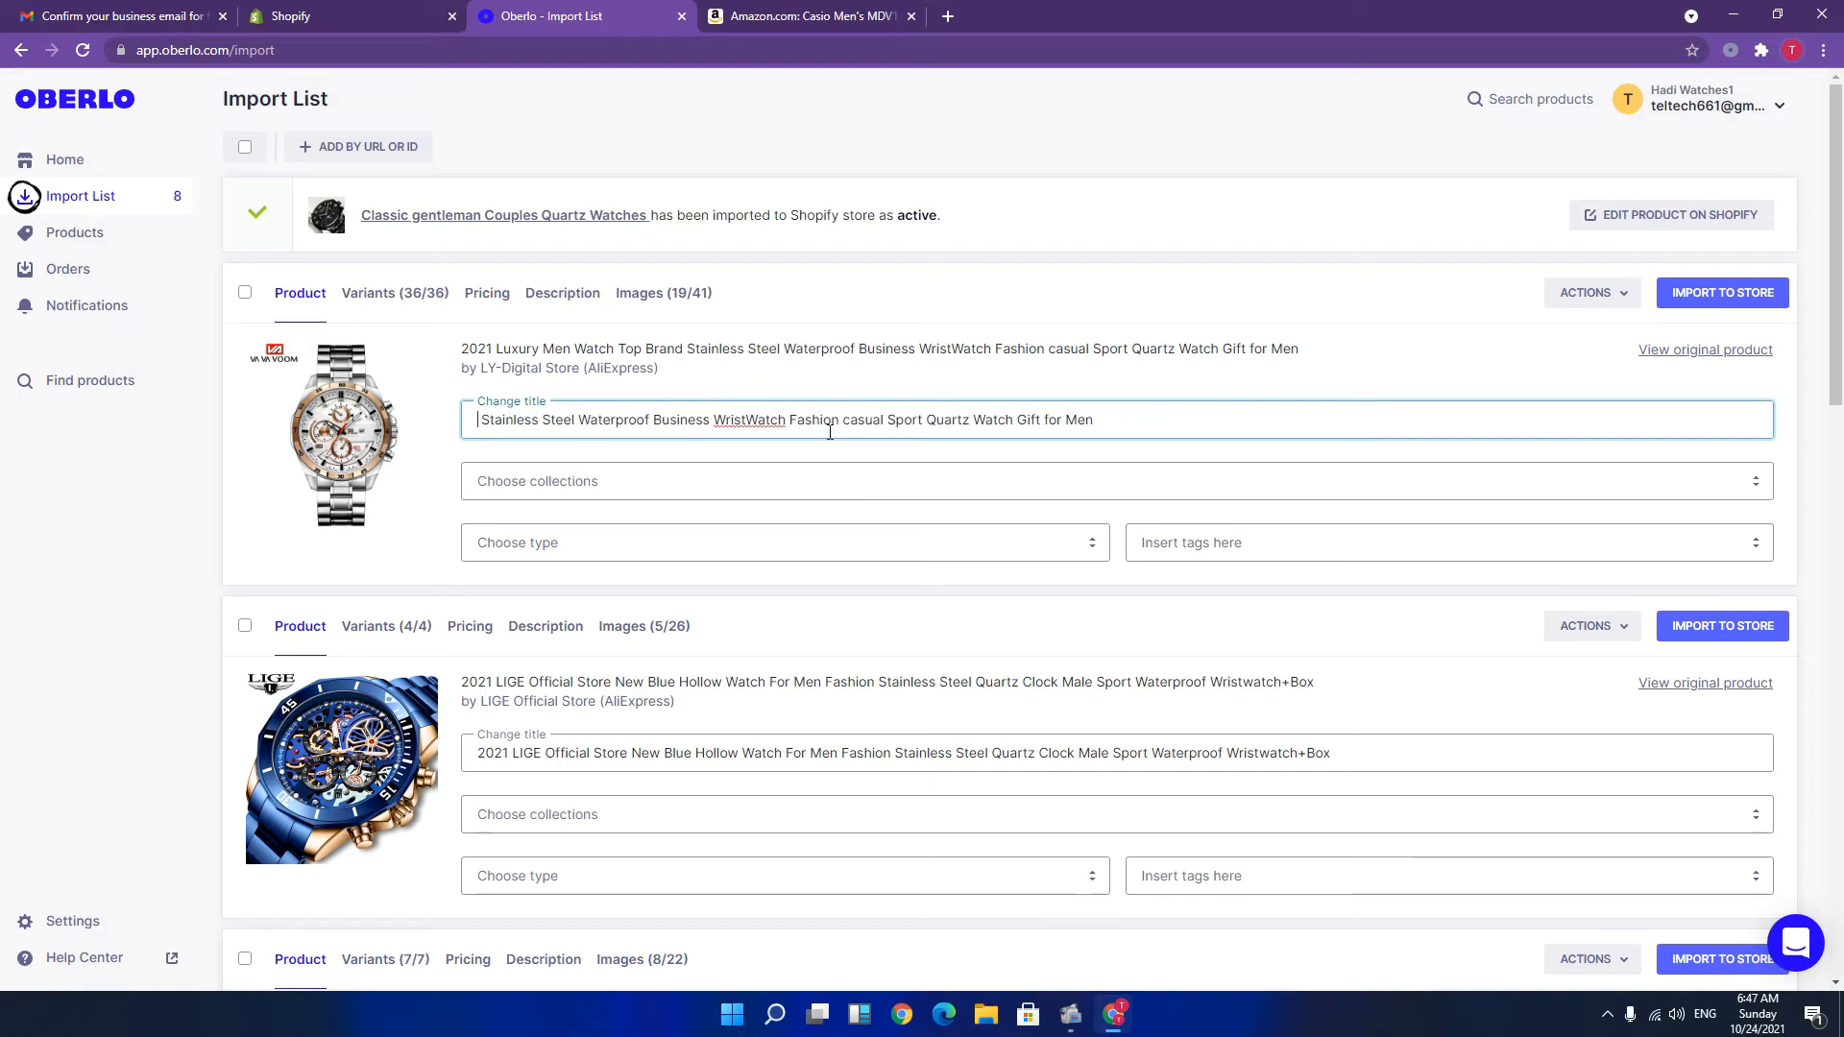
{"action": "left_click_drag", "start_coordinate": [788, 419], "coordinate": [1219, 423]}
{"action": "key", "text": "BackSpace"}
{"action": "left_click", "coordinate": [982, 445]}
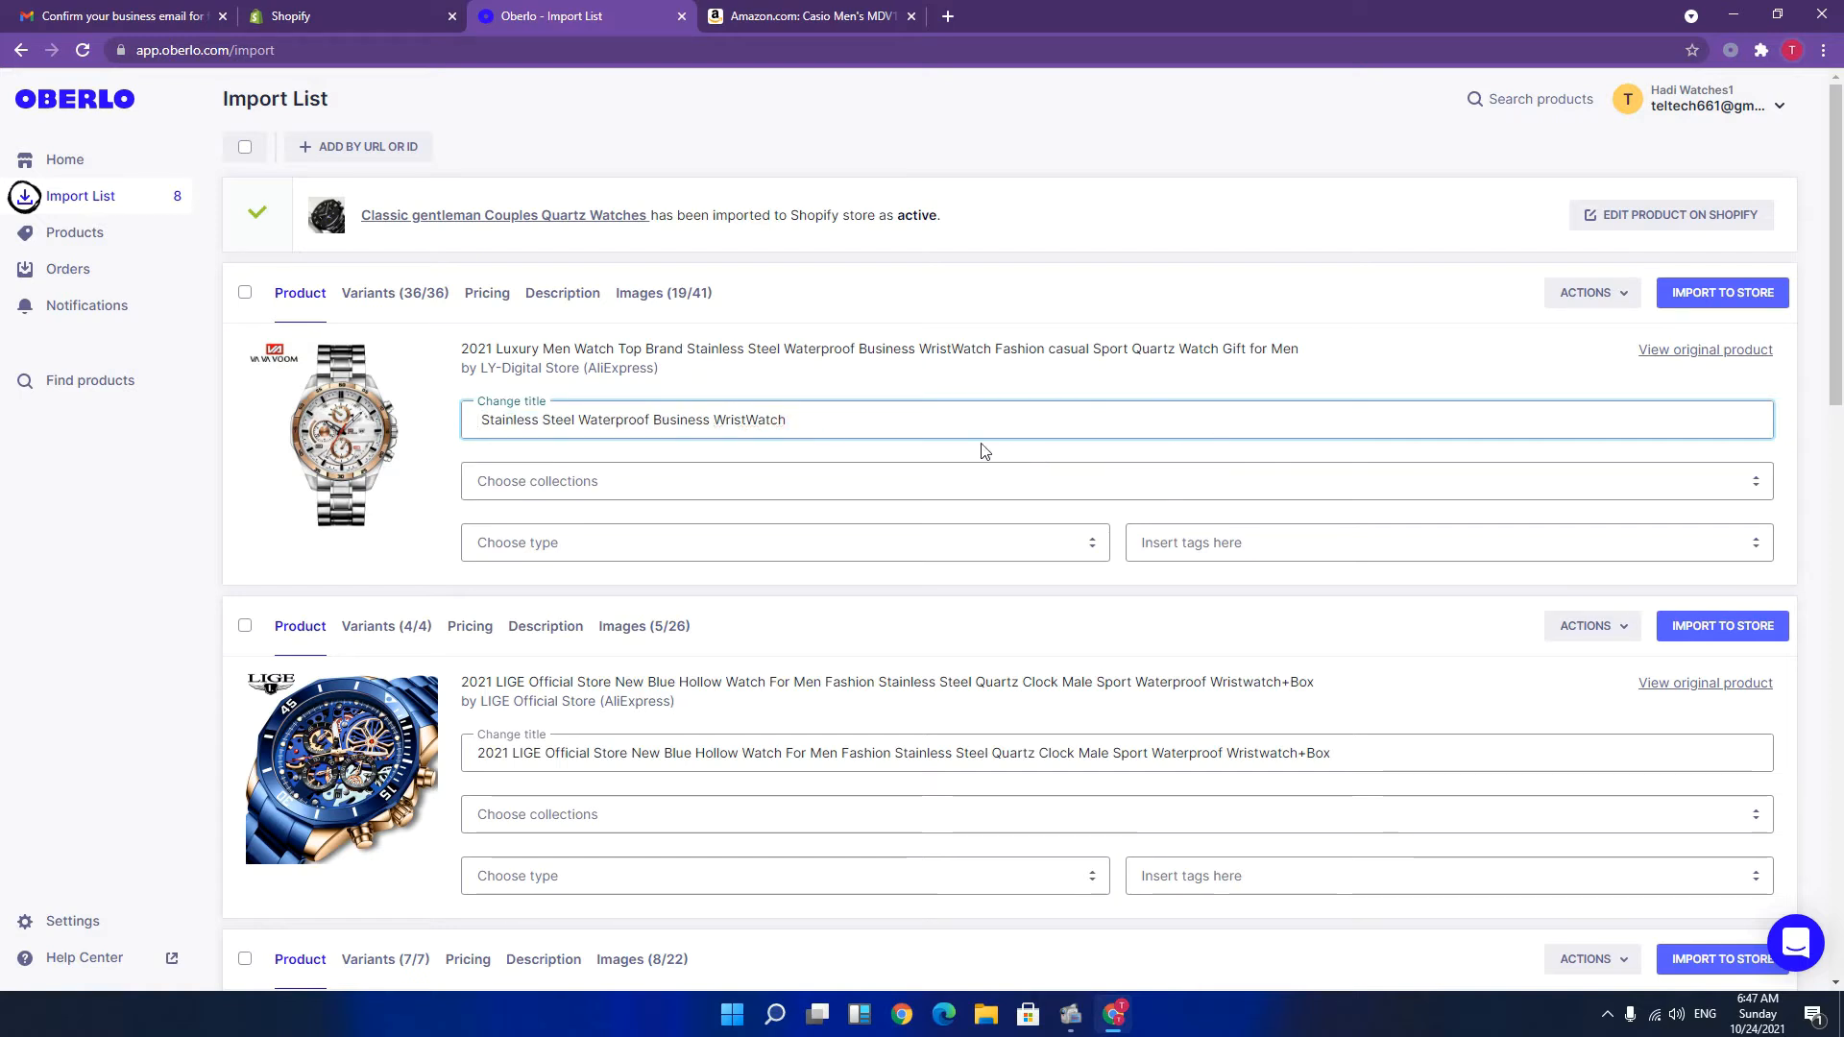
{"action": "left_click", "coordinate": [1187, 536]}
{"action": "type", "text": "man"}
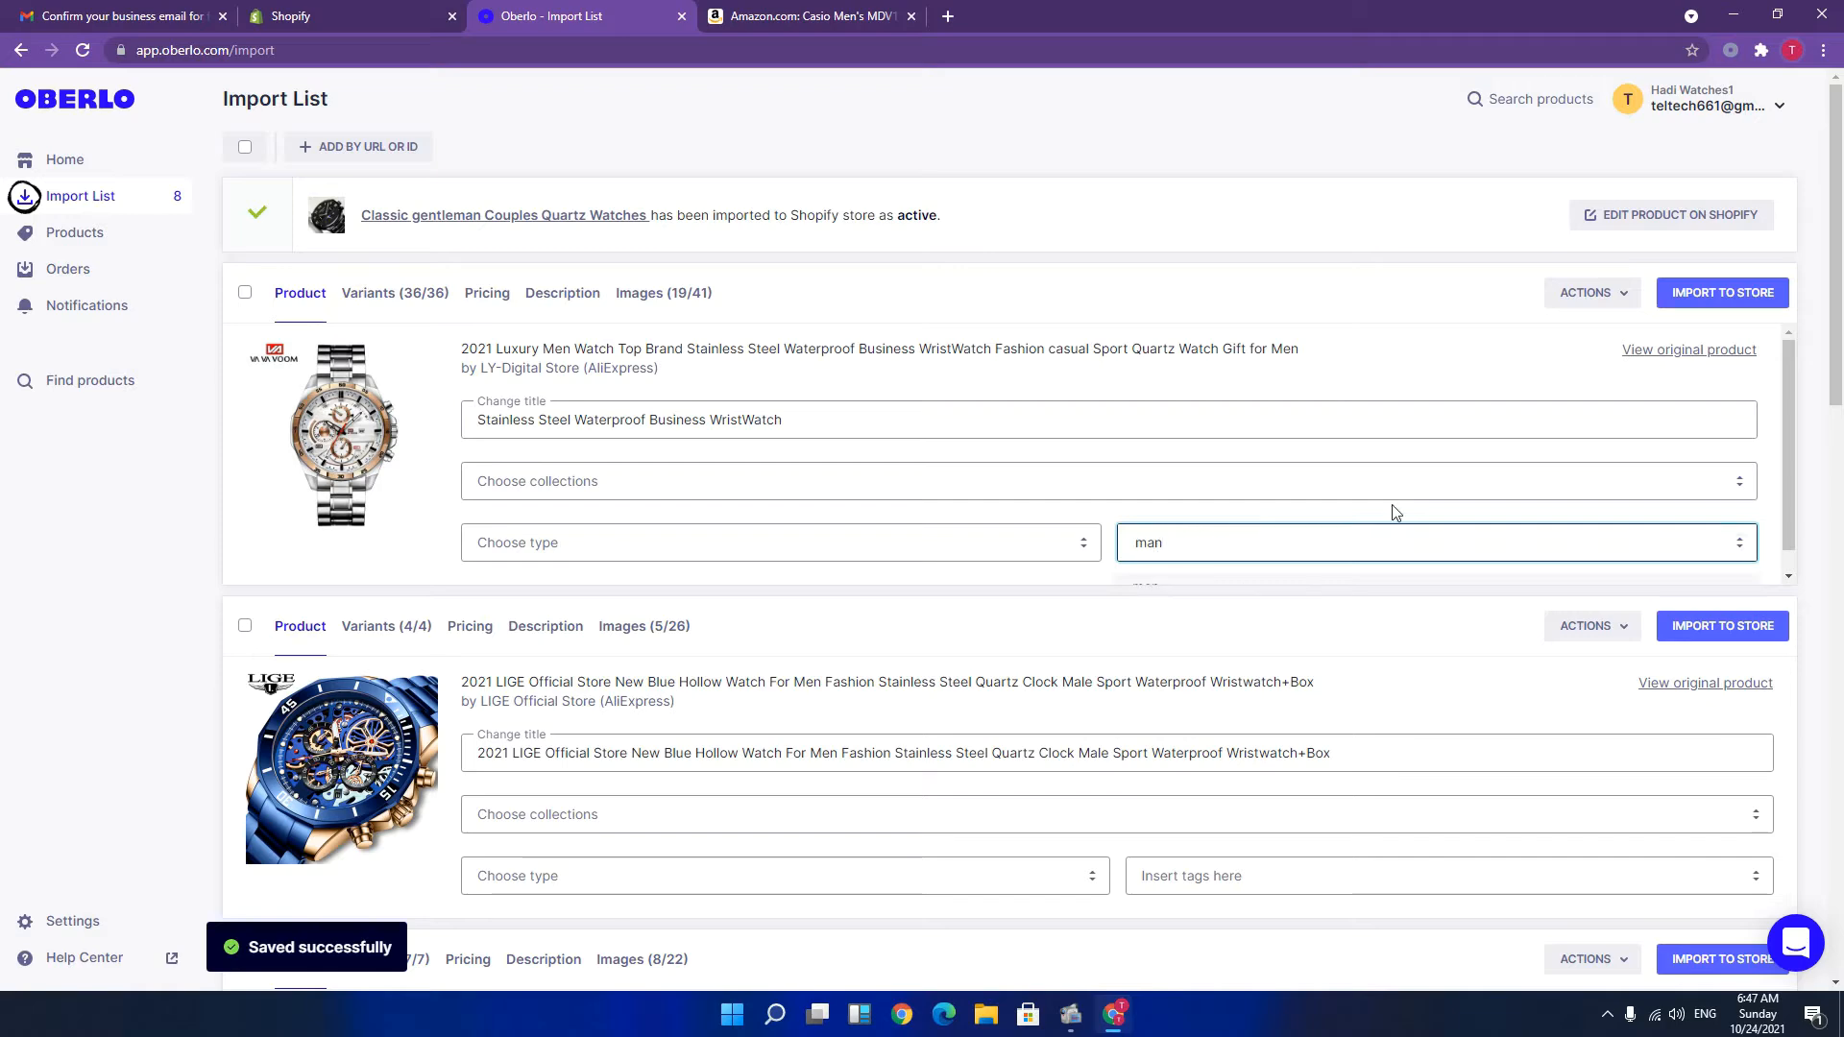
{"action": "left_click", "coordinate": [383, 293]}
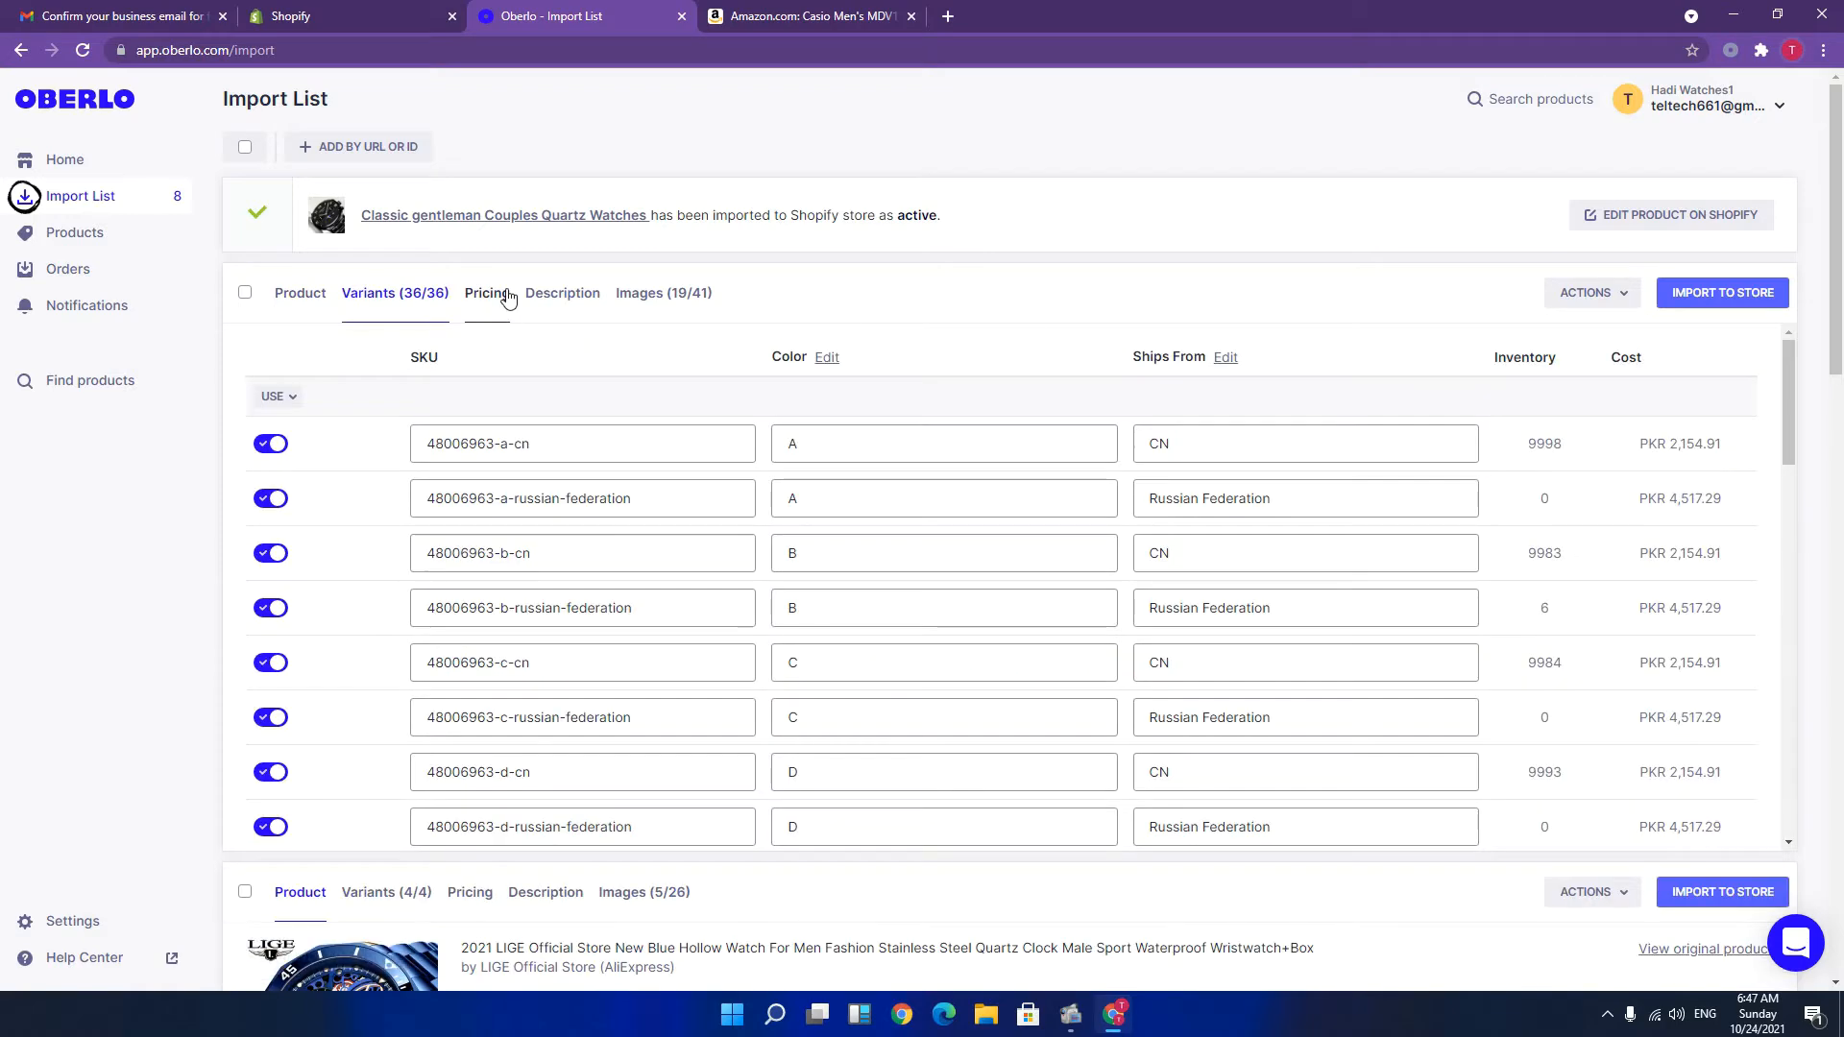
{"action": "left_click", "coordinate": [507, 296]}
{"action": "left_click", "coordinate": [550, 298]}
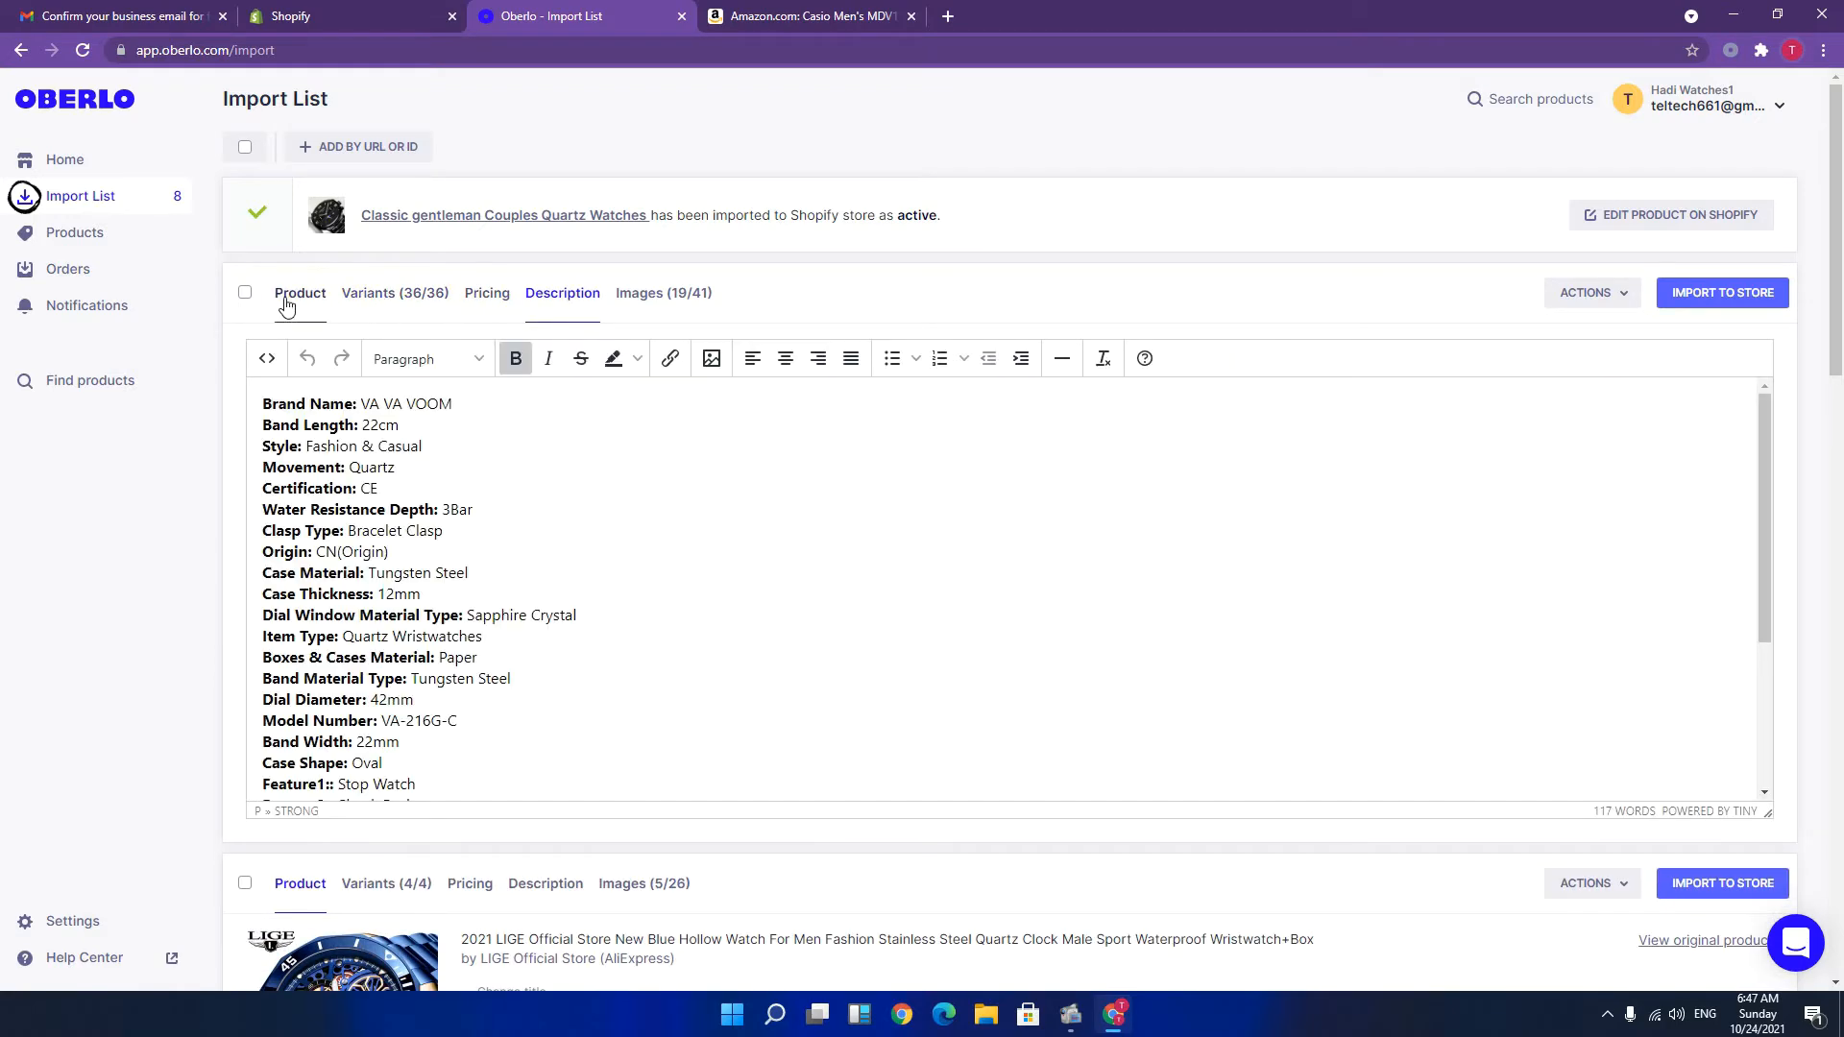
{"action": "left_click", "coordinate": [286, 306]}
{"action": "left_click", "coordinate": [1722, 293]}
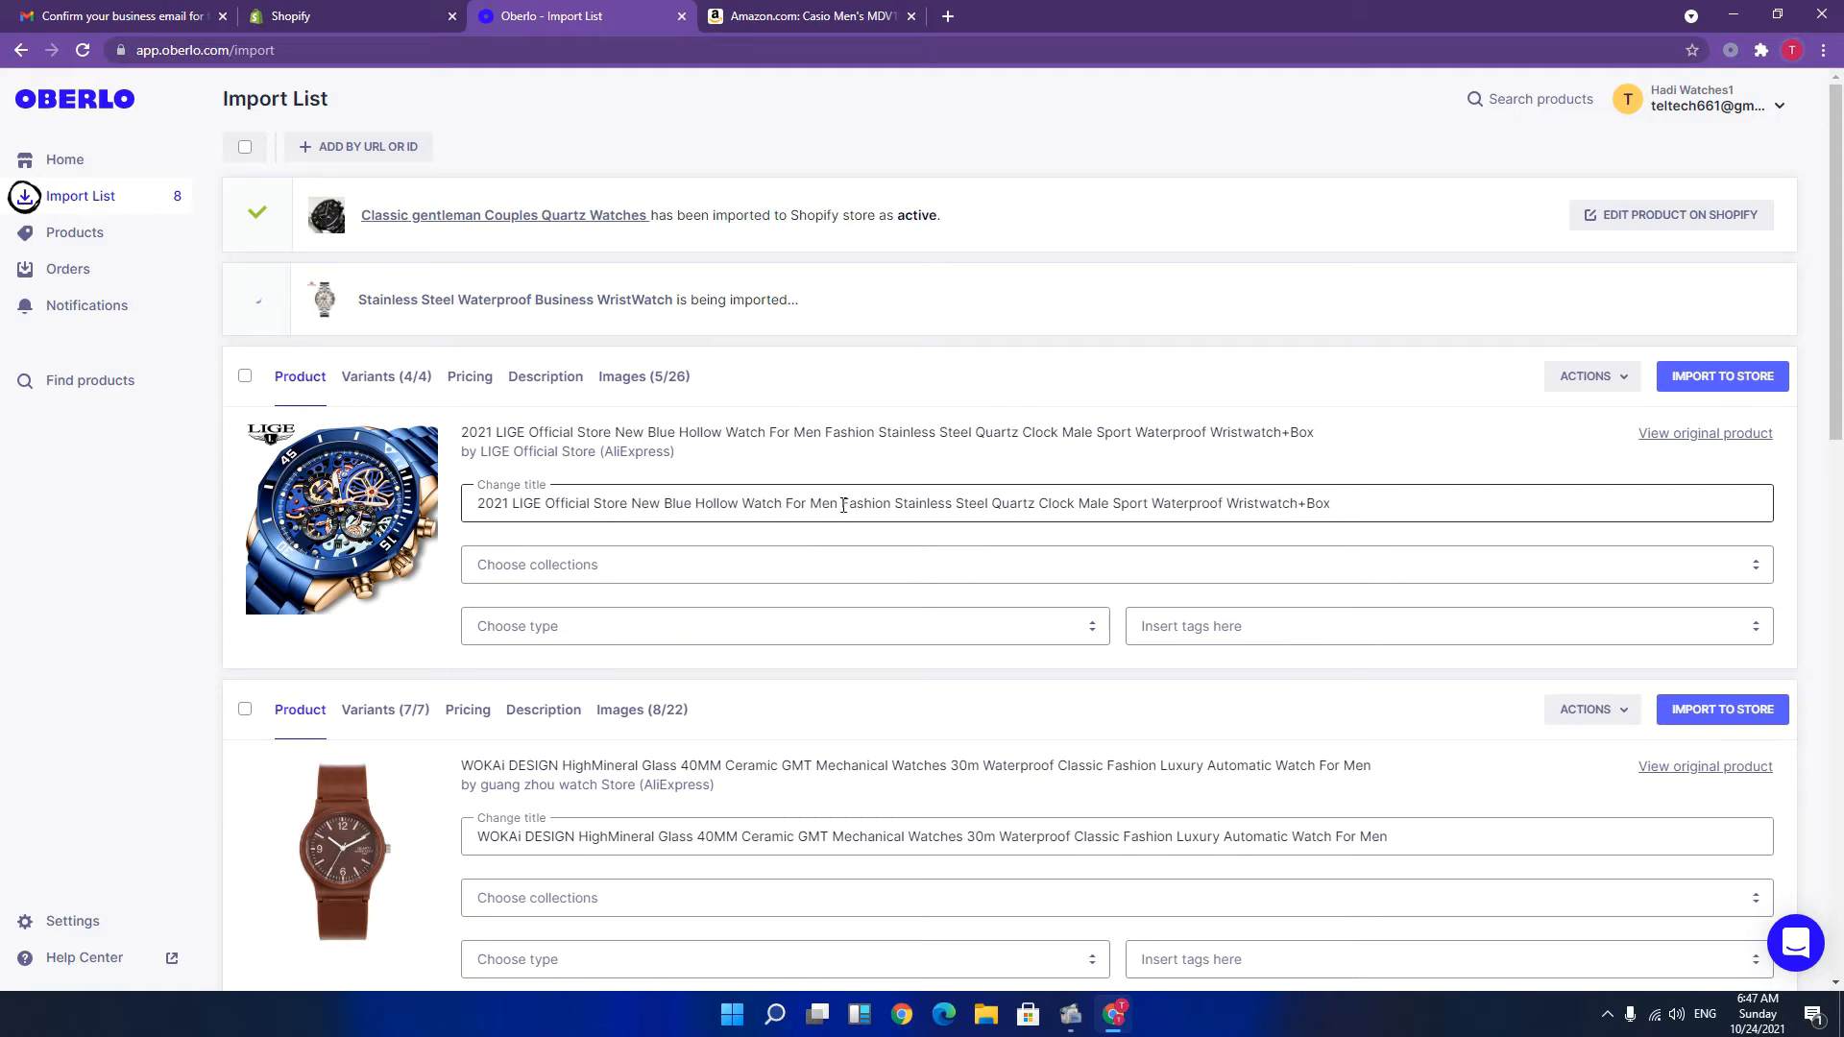
Step: Cut the LIGE watch title from 'Fashion' onward, tag it man, and import it
{"action": "left_click_drag", "start_coordinate": [841, 505], "coordinate": [1443, 491]}
{"action": "key", "text": "BackSpace"}
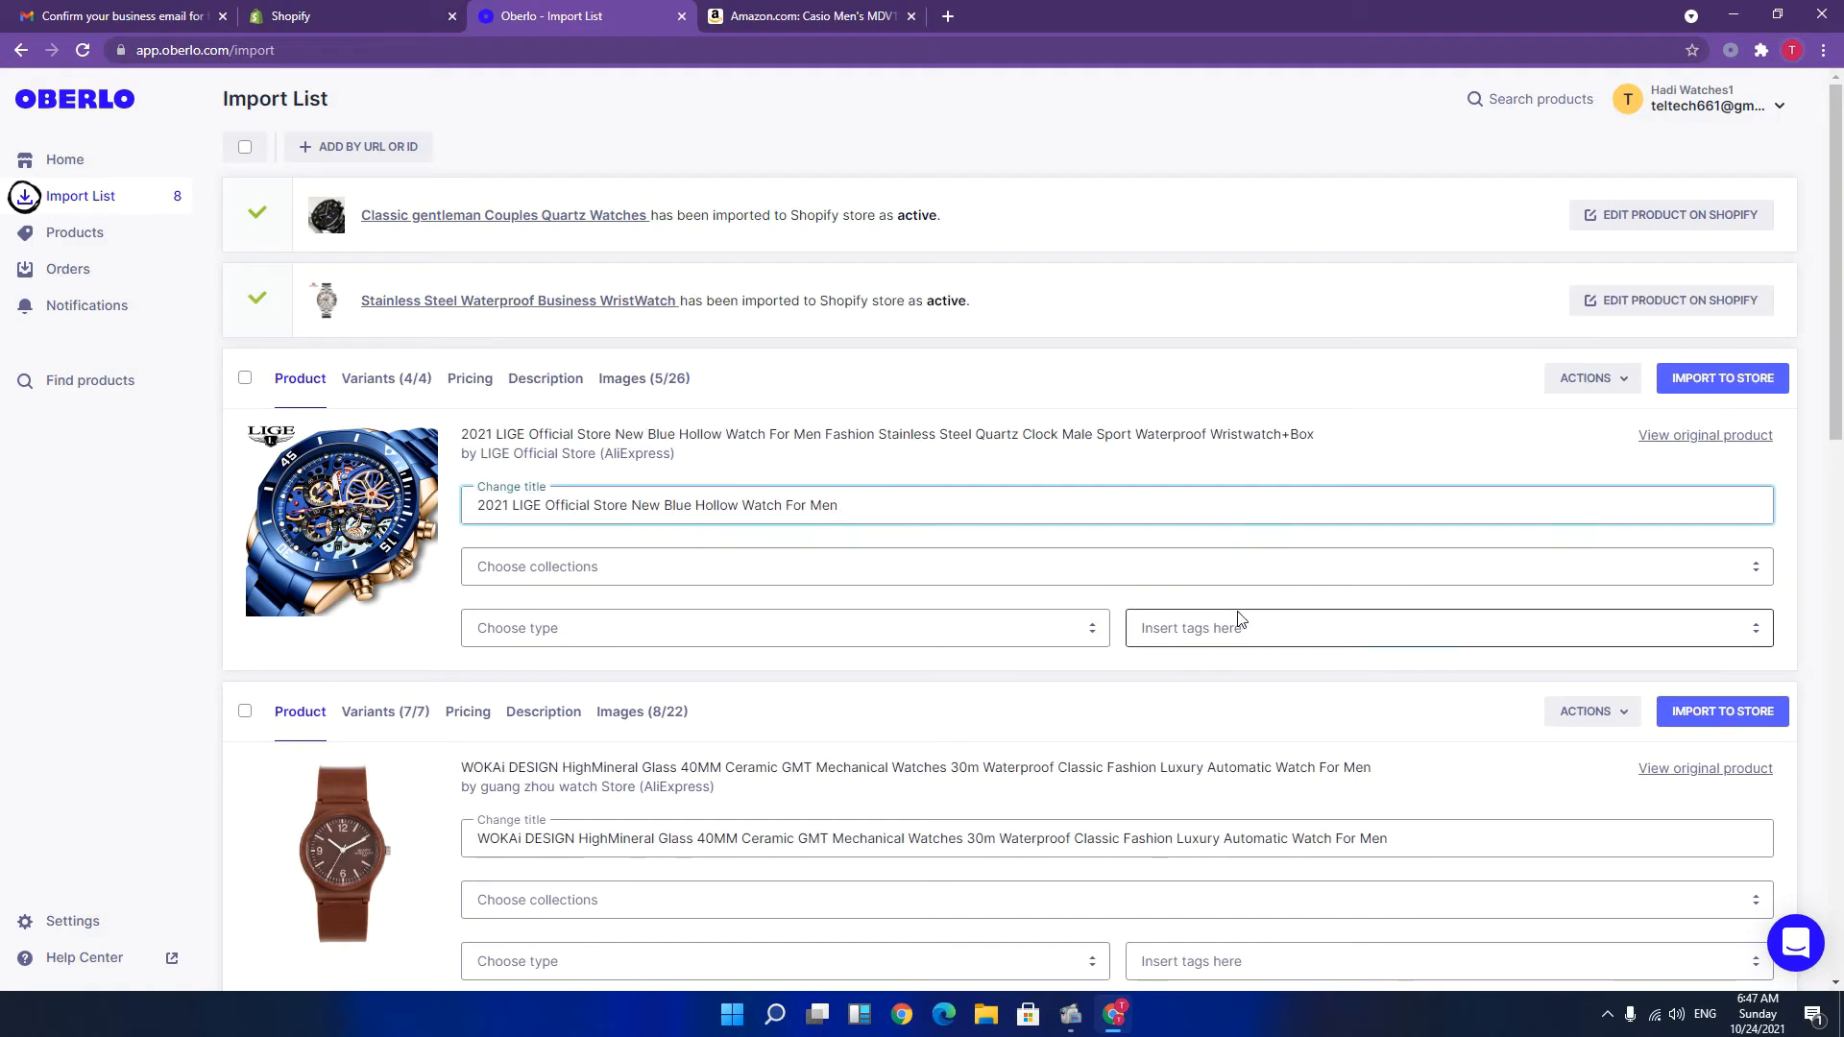
{"action": "left_click", "coordinate": [1236, 619]}
{"action": "type", "text": "man"}
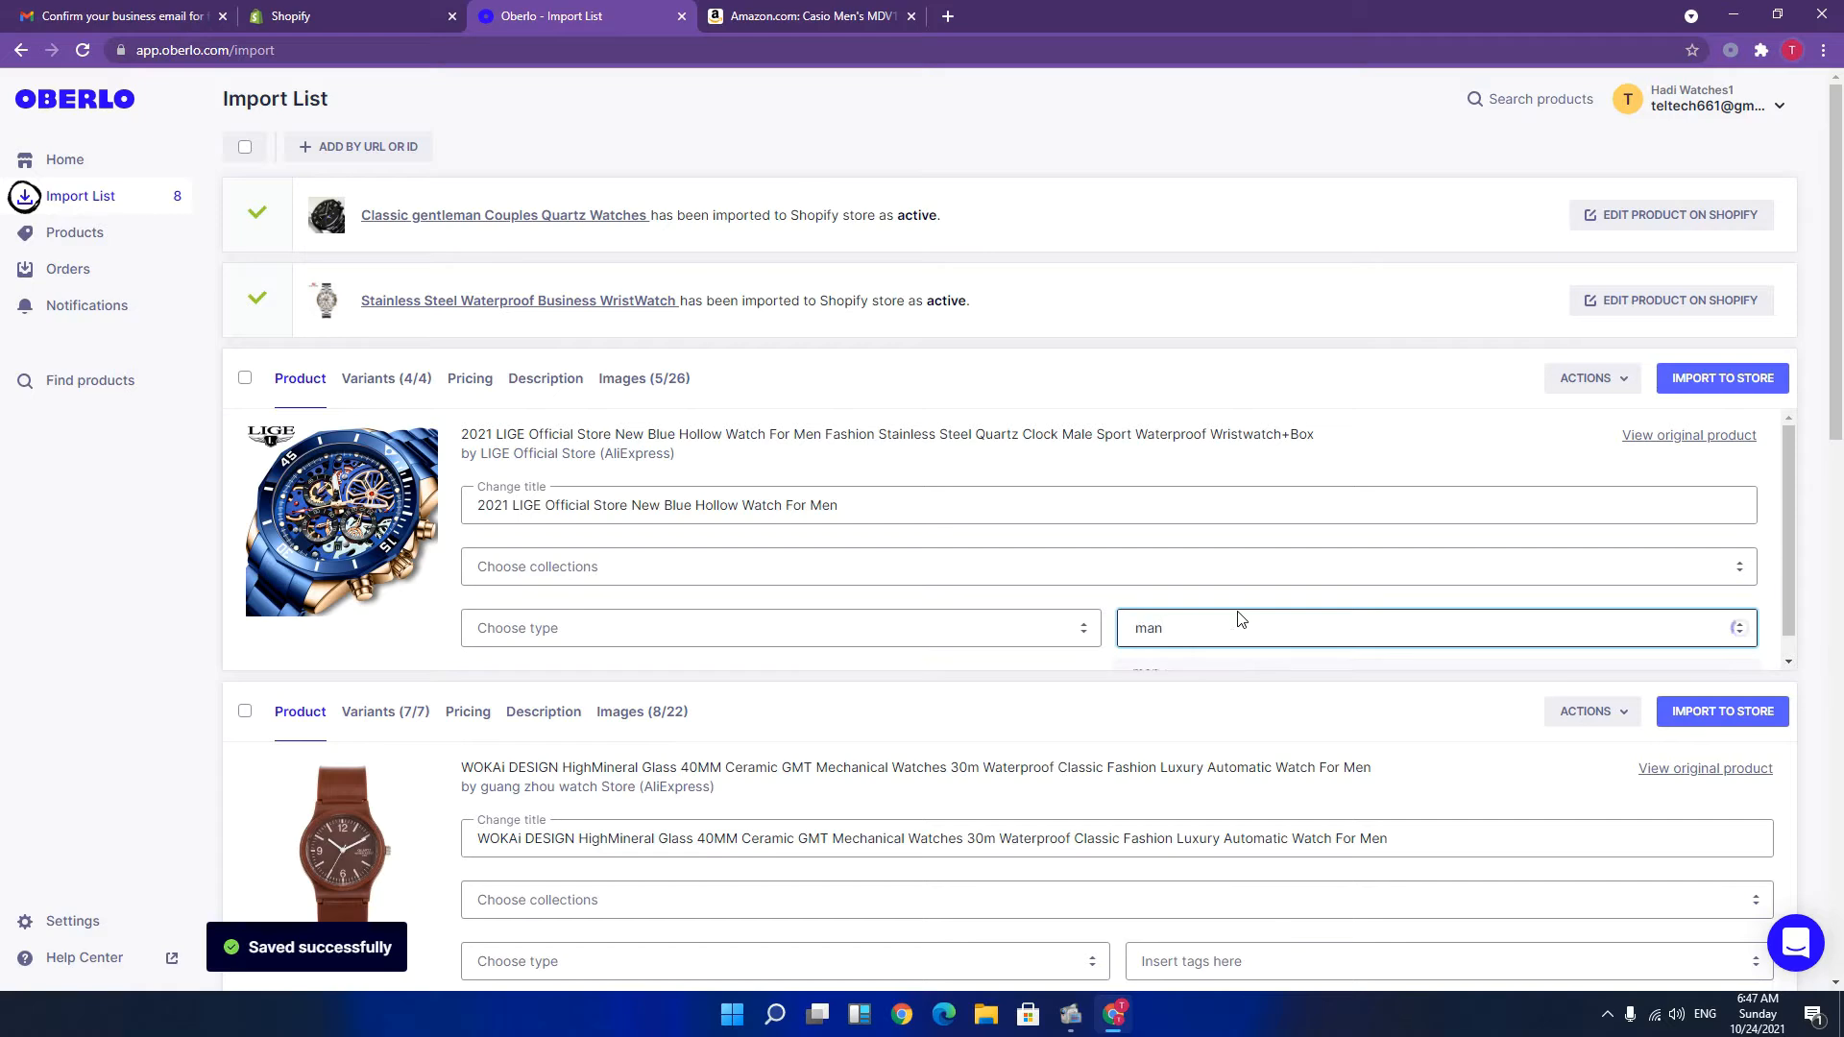
{"action": "key", "text": "Return"}
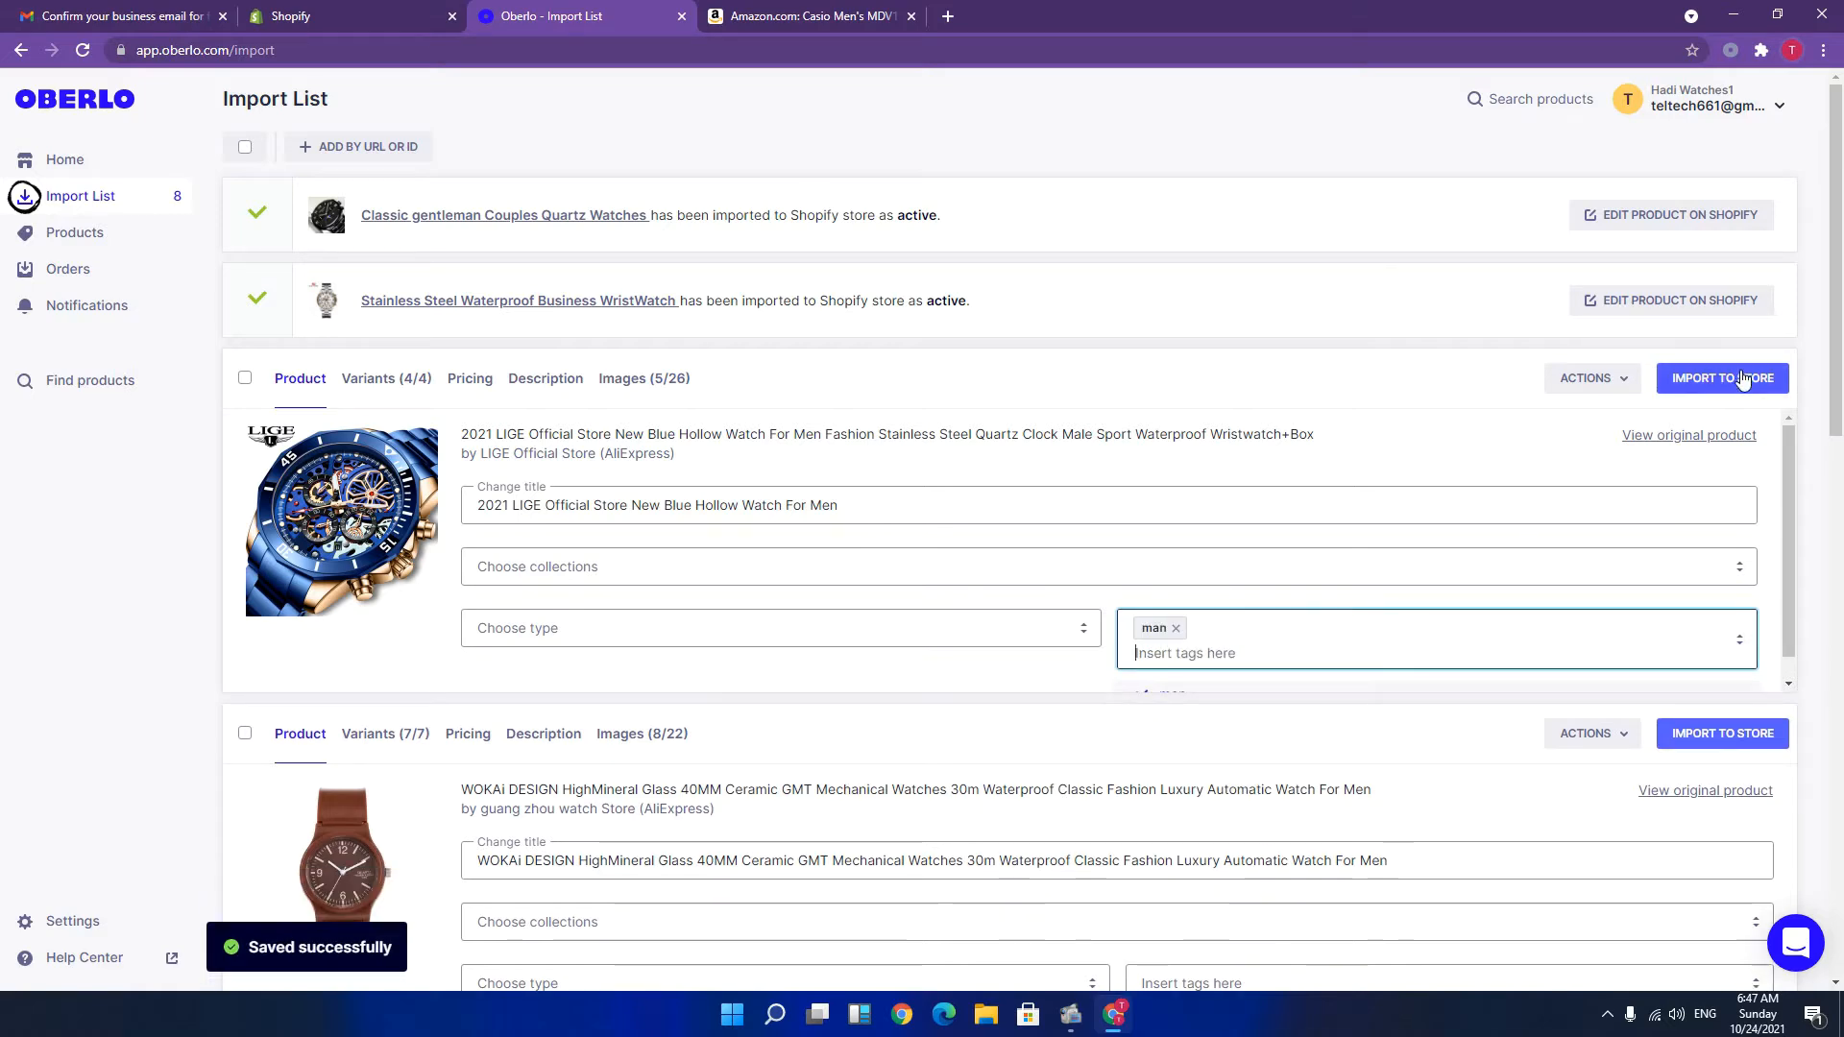
{"action": "left_click", "coordinate": [1747, 377]}
{"action": "scroll", "coordinate": [522, 533], "scroll_direction": "down", "scroll_amount": 10}
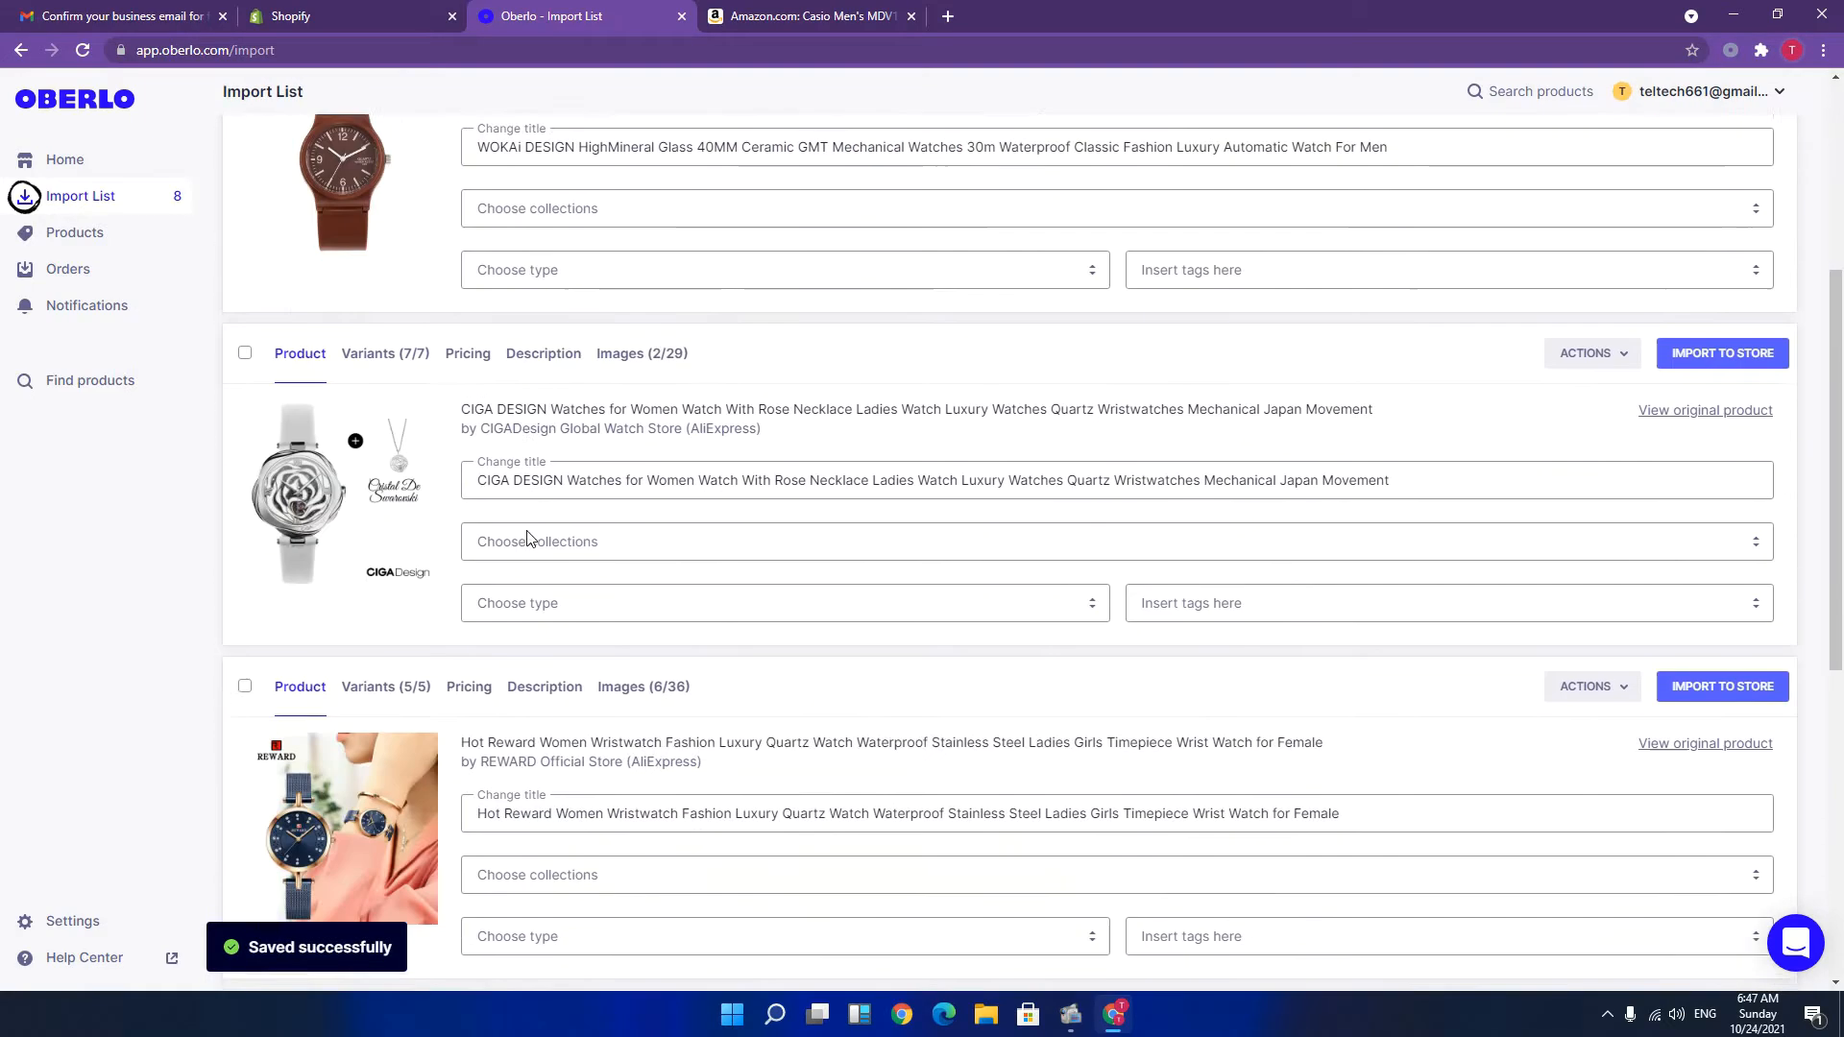
{"action": "scroll", "coordinate": [545, 495], "scroll_direction": "up", "scroll_amount": 3}
Step: Shorten the Hot Reward watch title, tag it women, and import it
{"action": "left_click", "coordinate": [536, 582]}
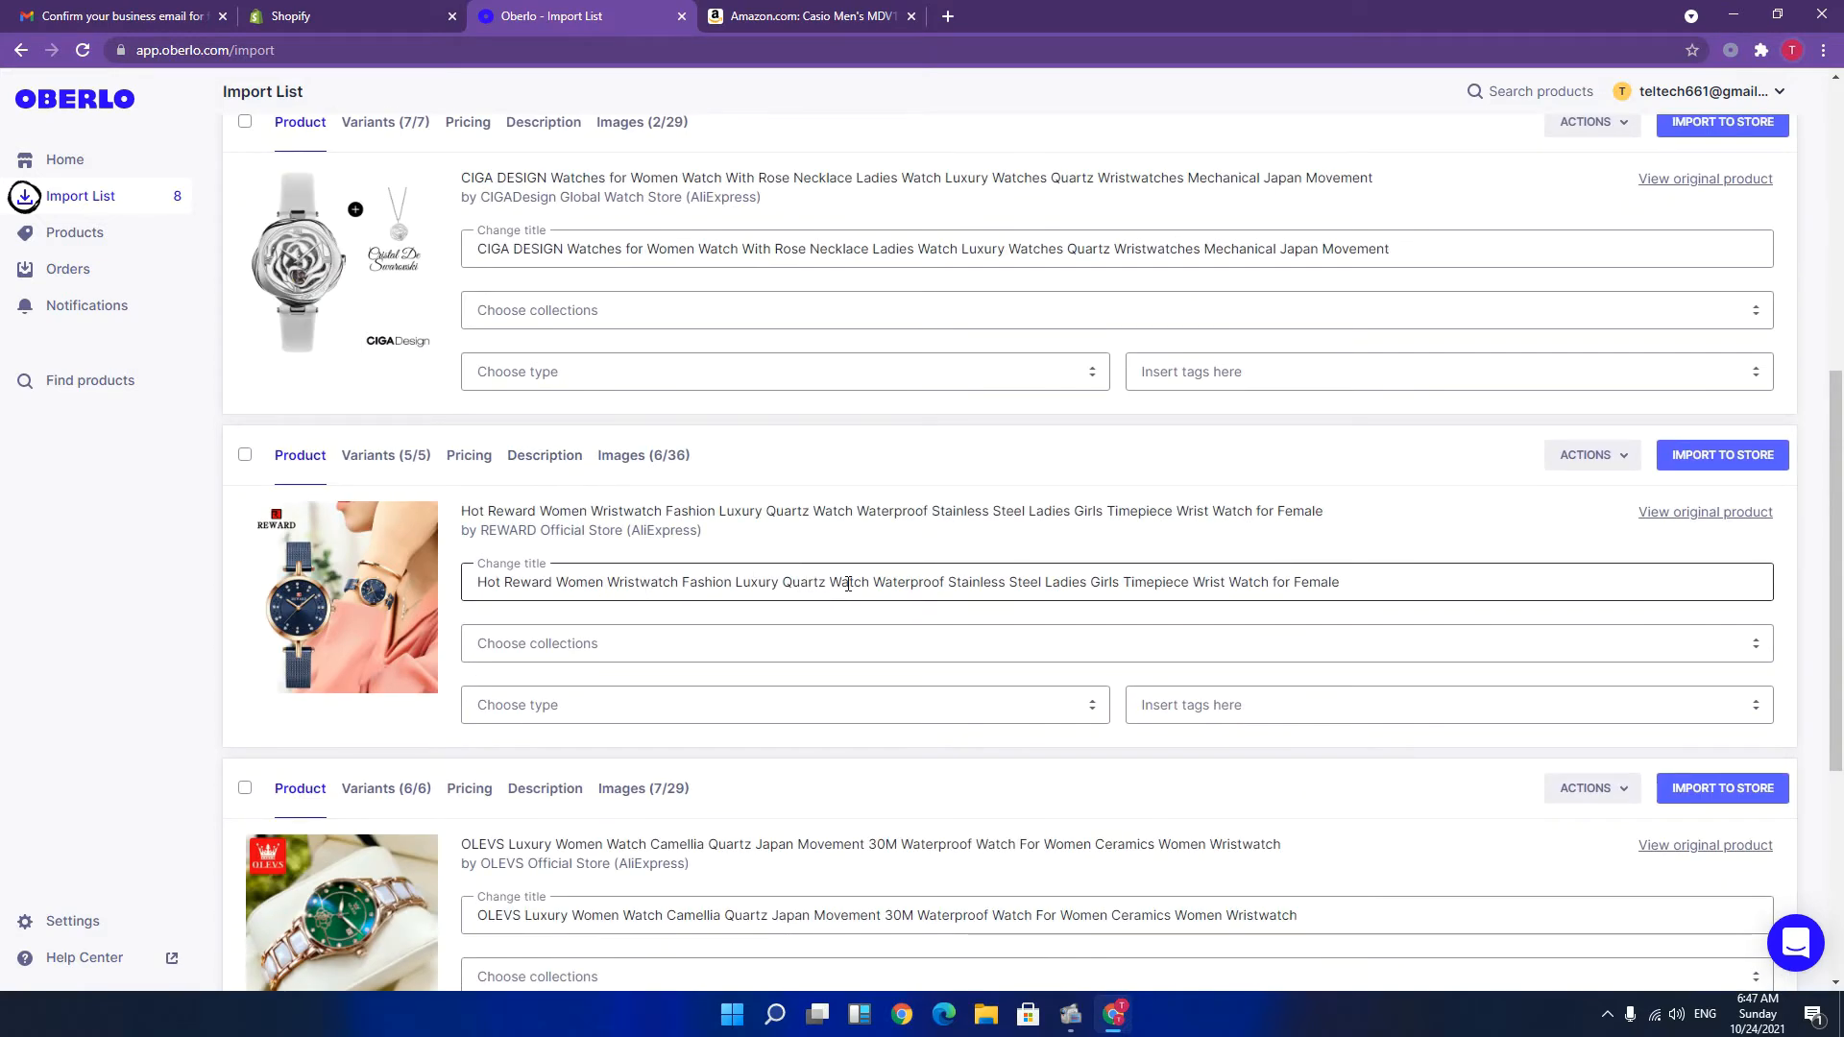
{"action": "left_click_drag", "start_coordinate": [872, 584], "coordinate": [1630, 588]}
{"action": "key", "text": "BackSpace"}
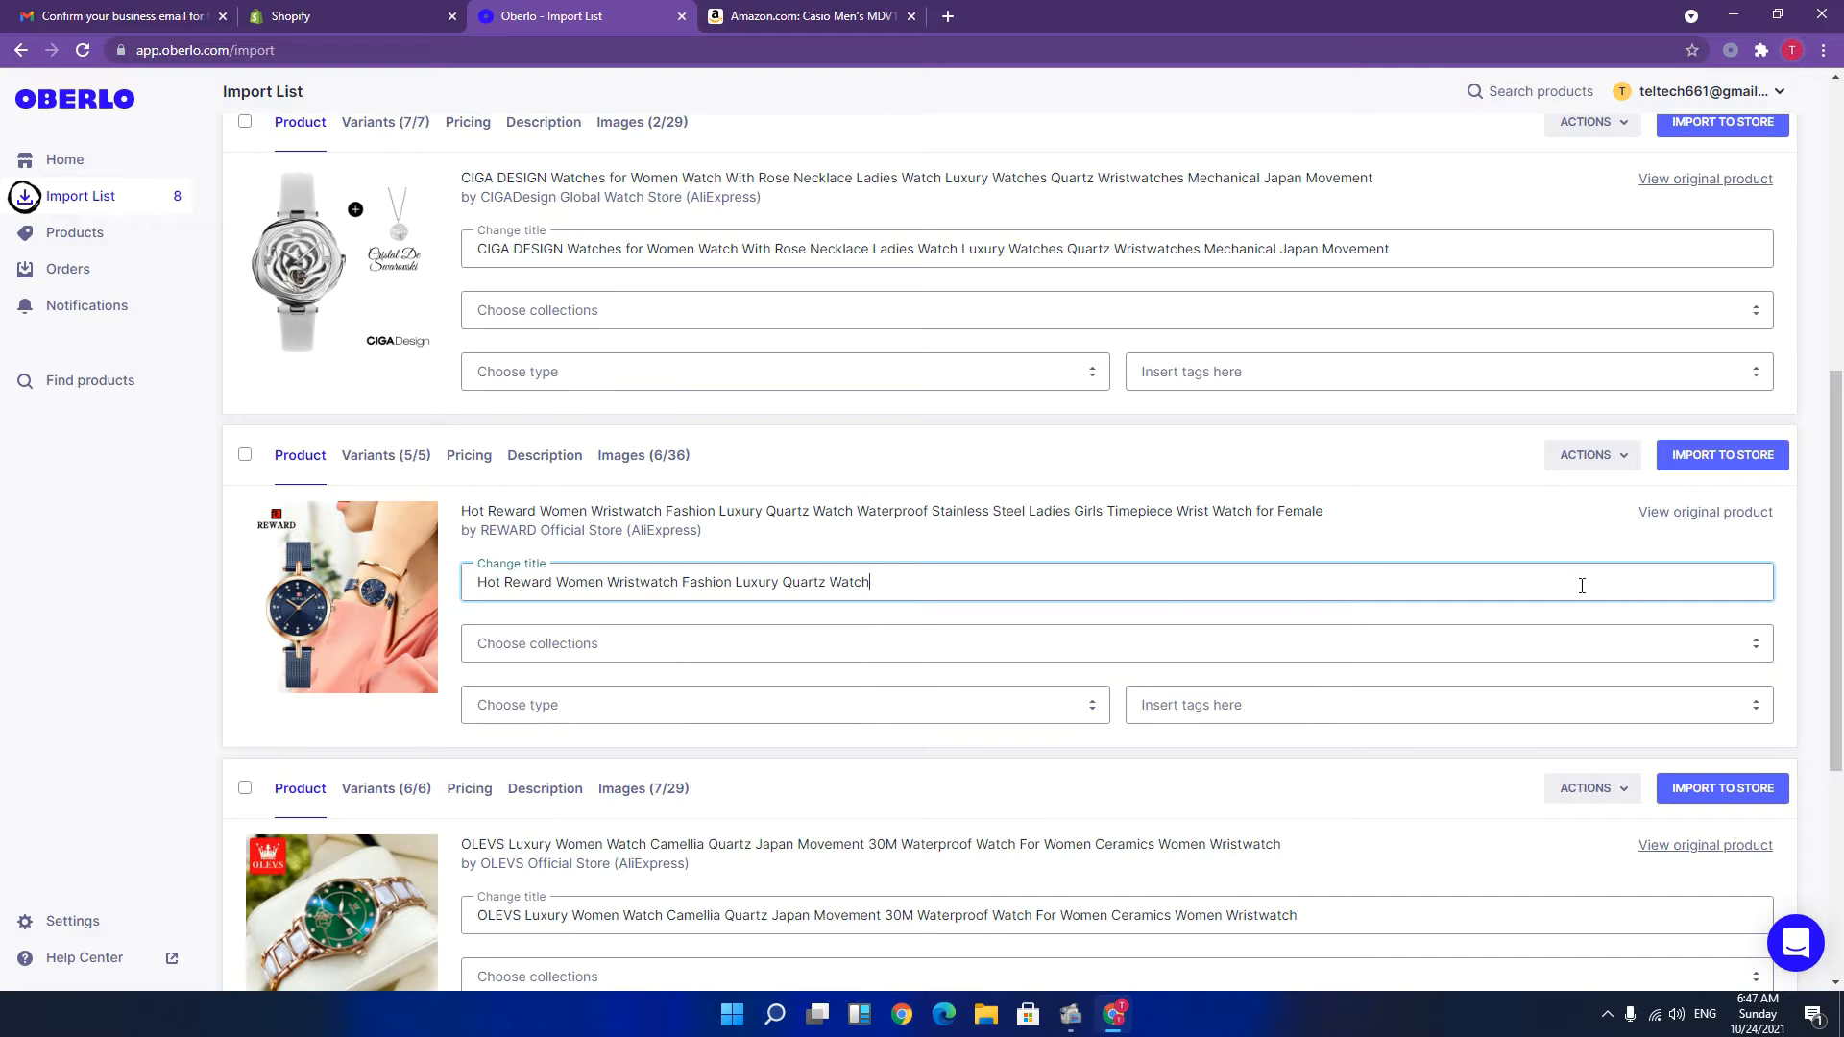
{"action": "left_click", "coordinate": [1311, 705]}
{"action": "type", "text": "women"}
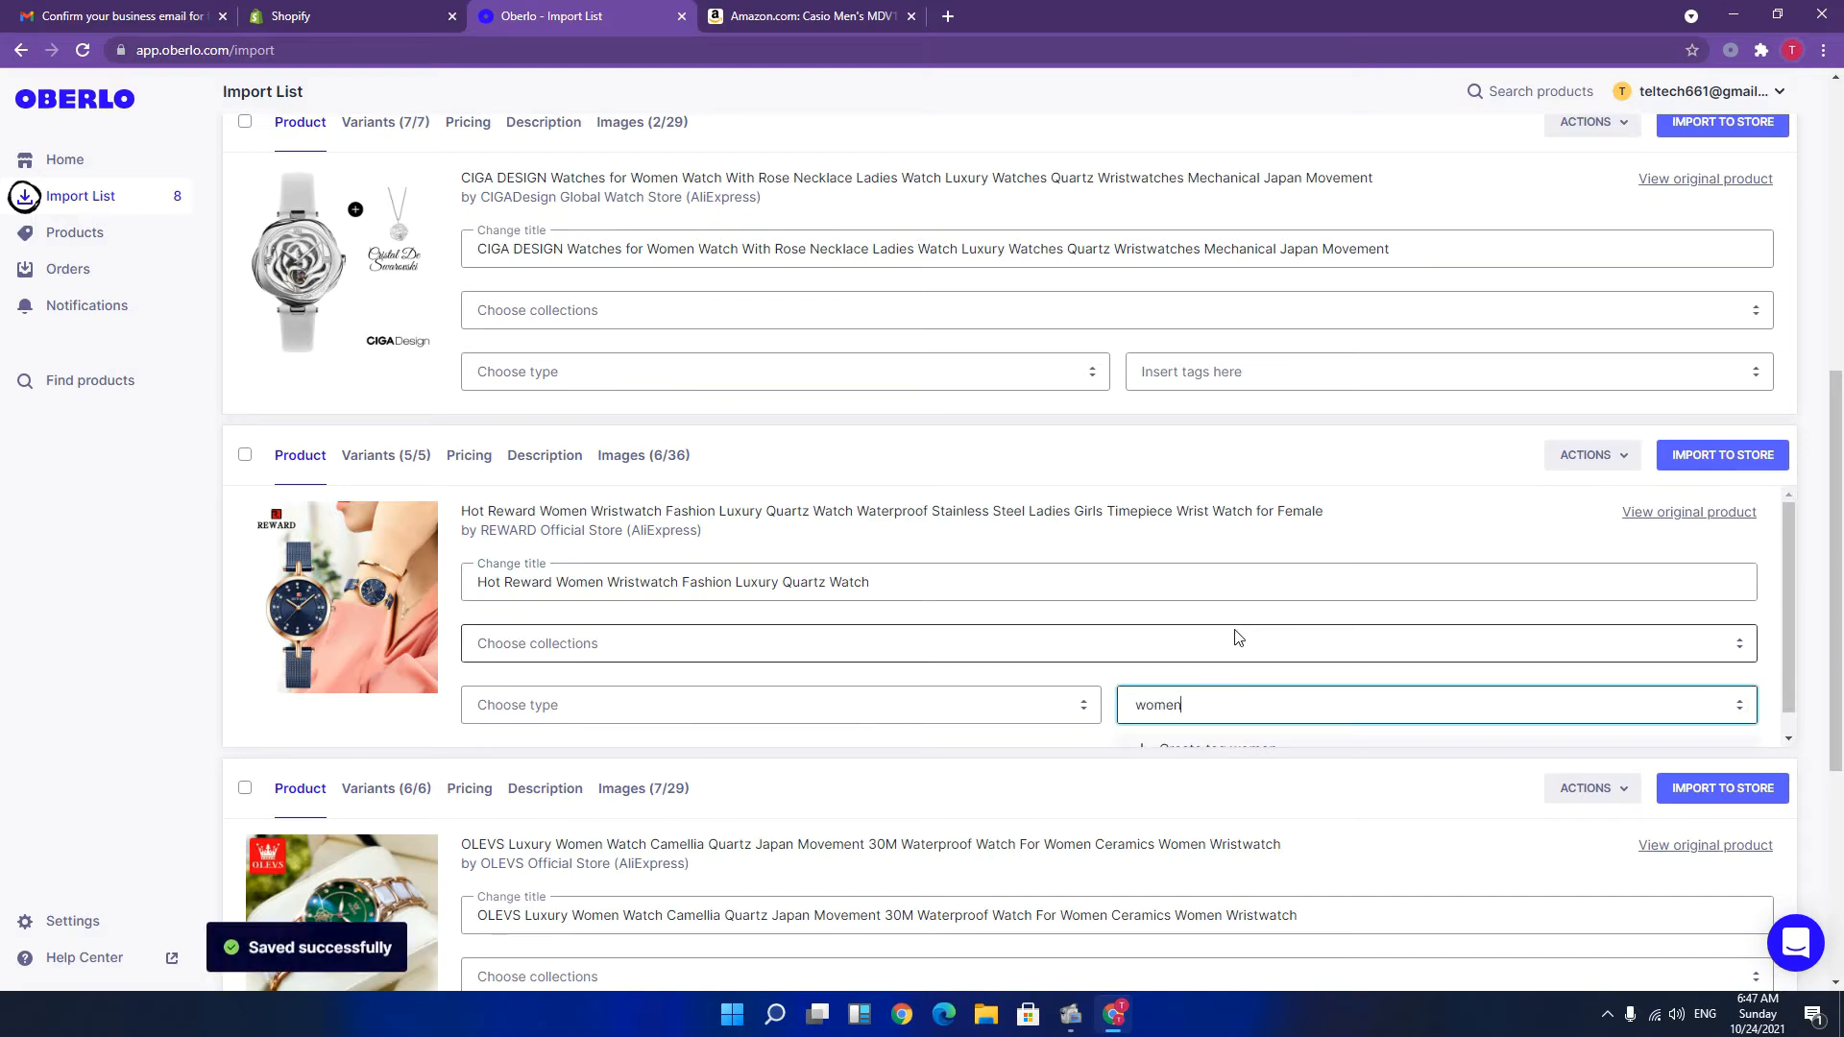
{"action": "key", "text": "Return"}
{"action": "left_click", "coordinate": [1722, 455]}
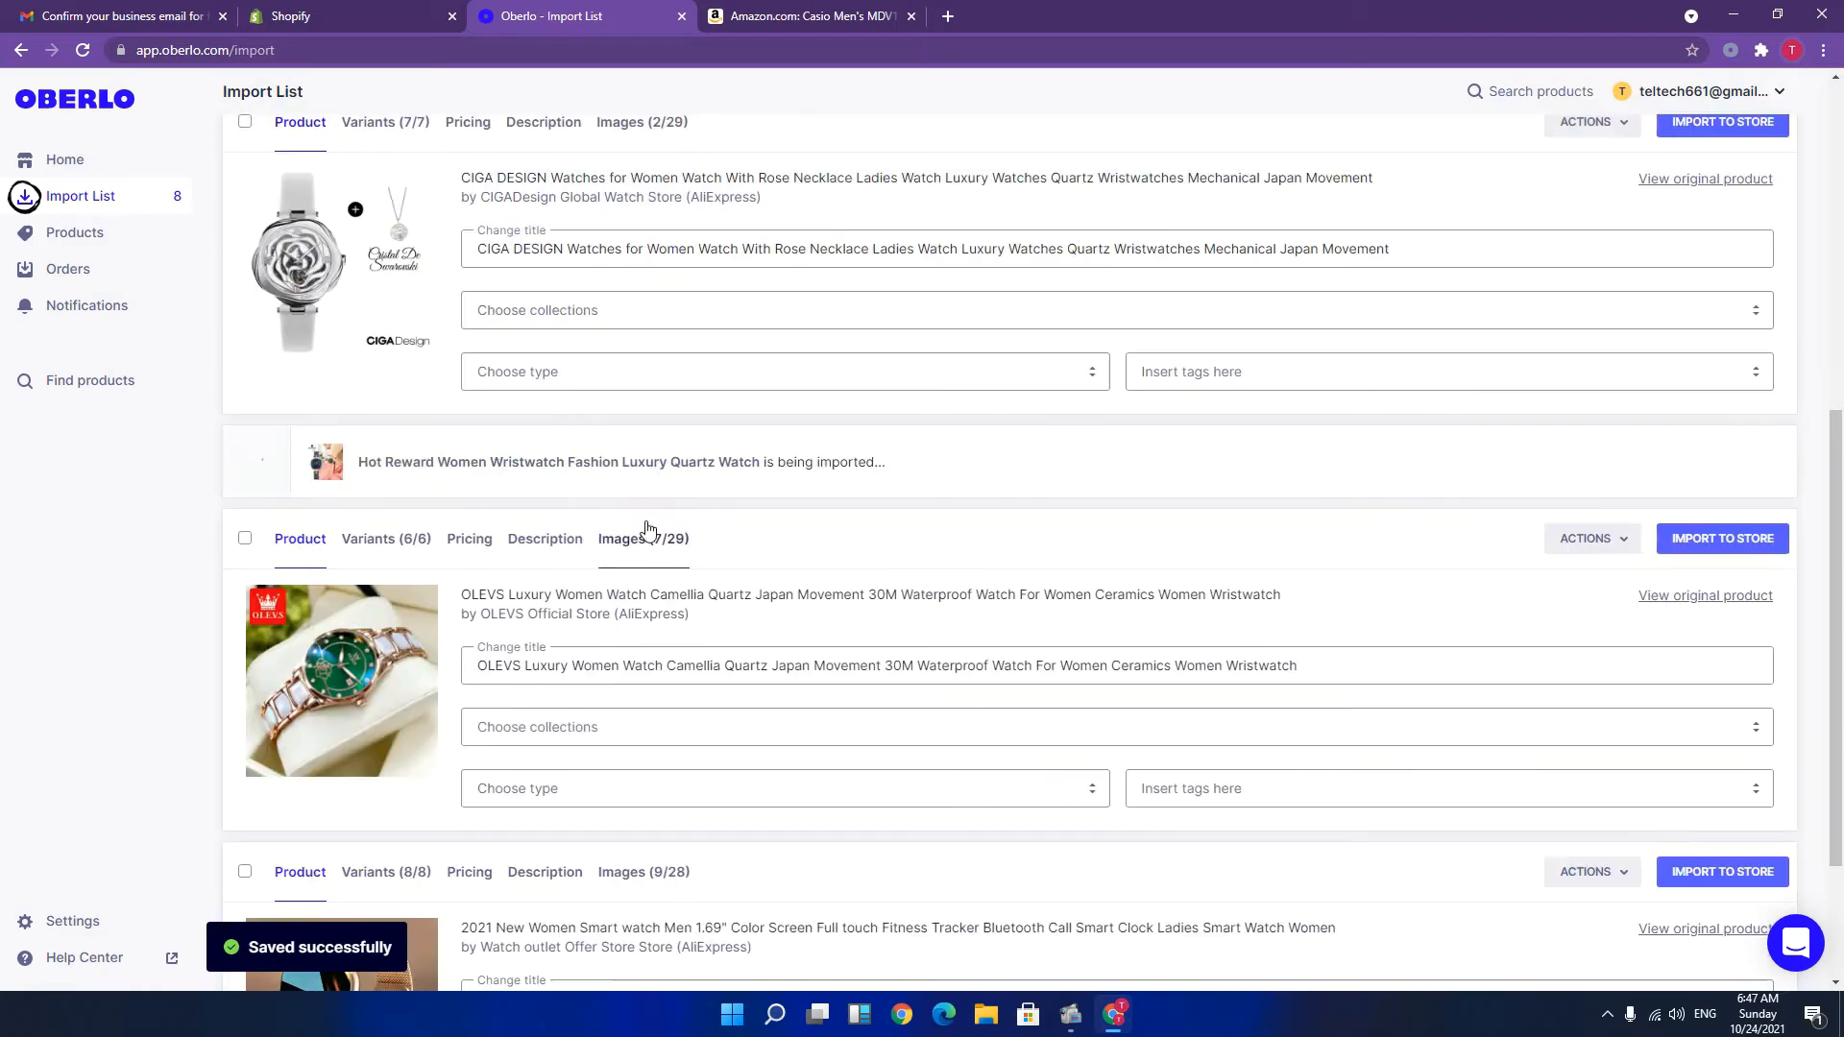
{"action": "scroll", "coordinate": [496, 455], "scroll_direction": "up", "scroll_amount": 3}
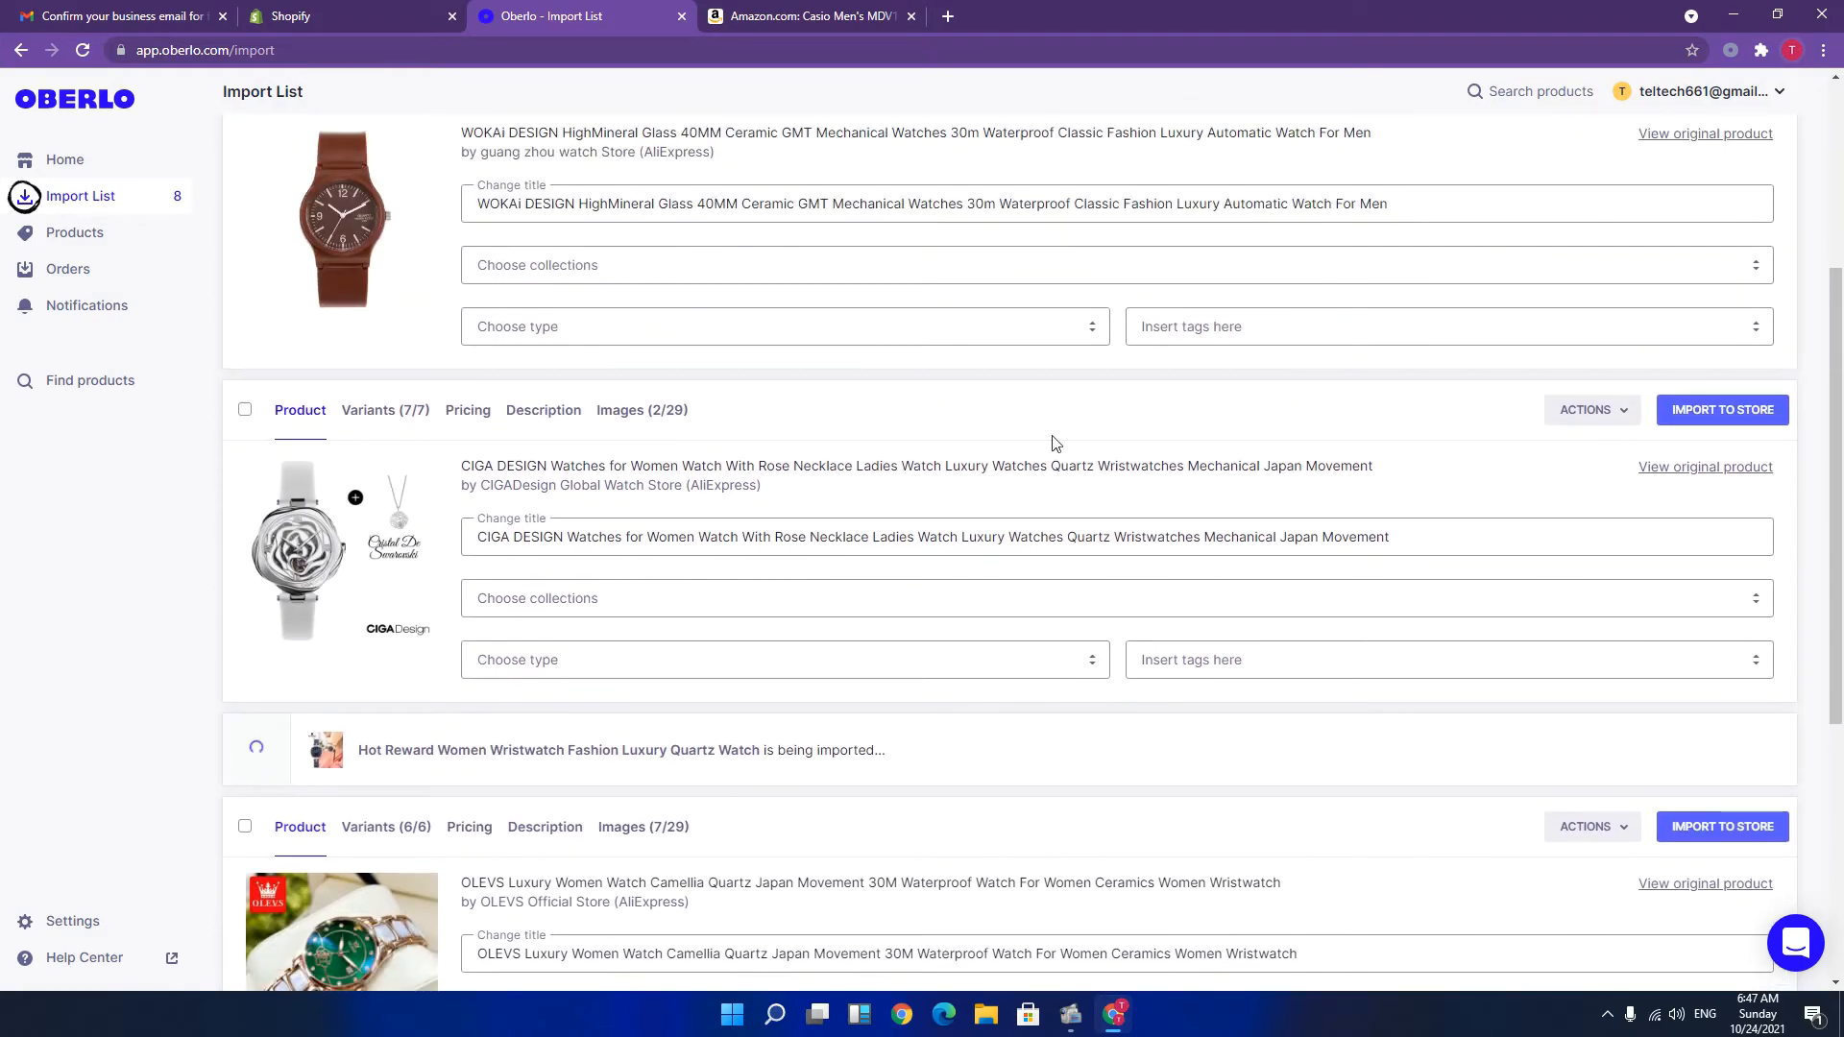
{"action": "scroll", "coordinate": [308, 535], "scroll_direction": "down", "scroll_amount": 5}
{"action": "scroll", "coordinate": [281, 423], "scroll_direction": "up", "scroll_amount": 5}
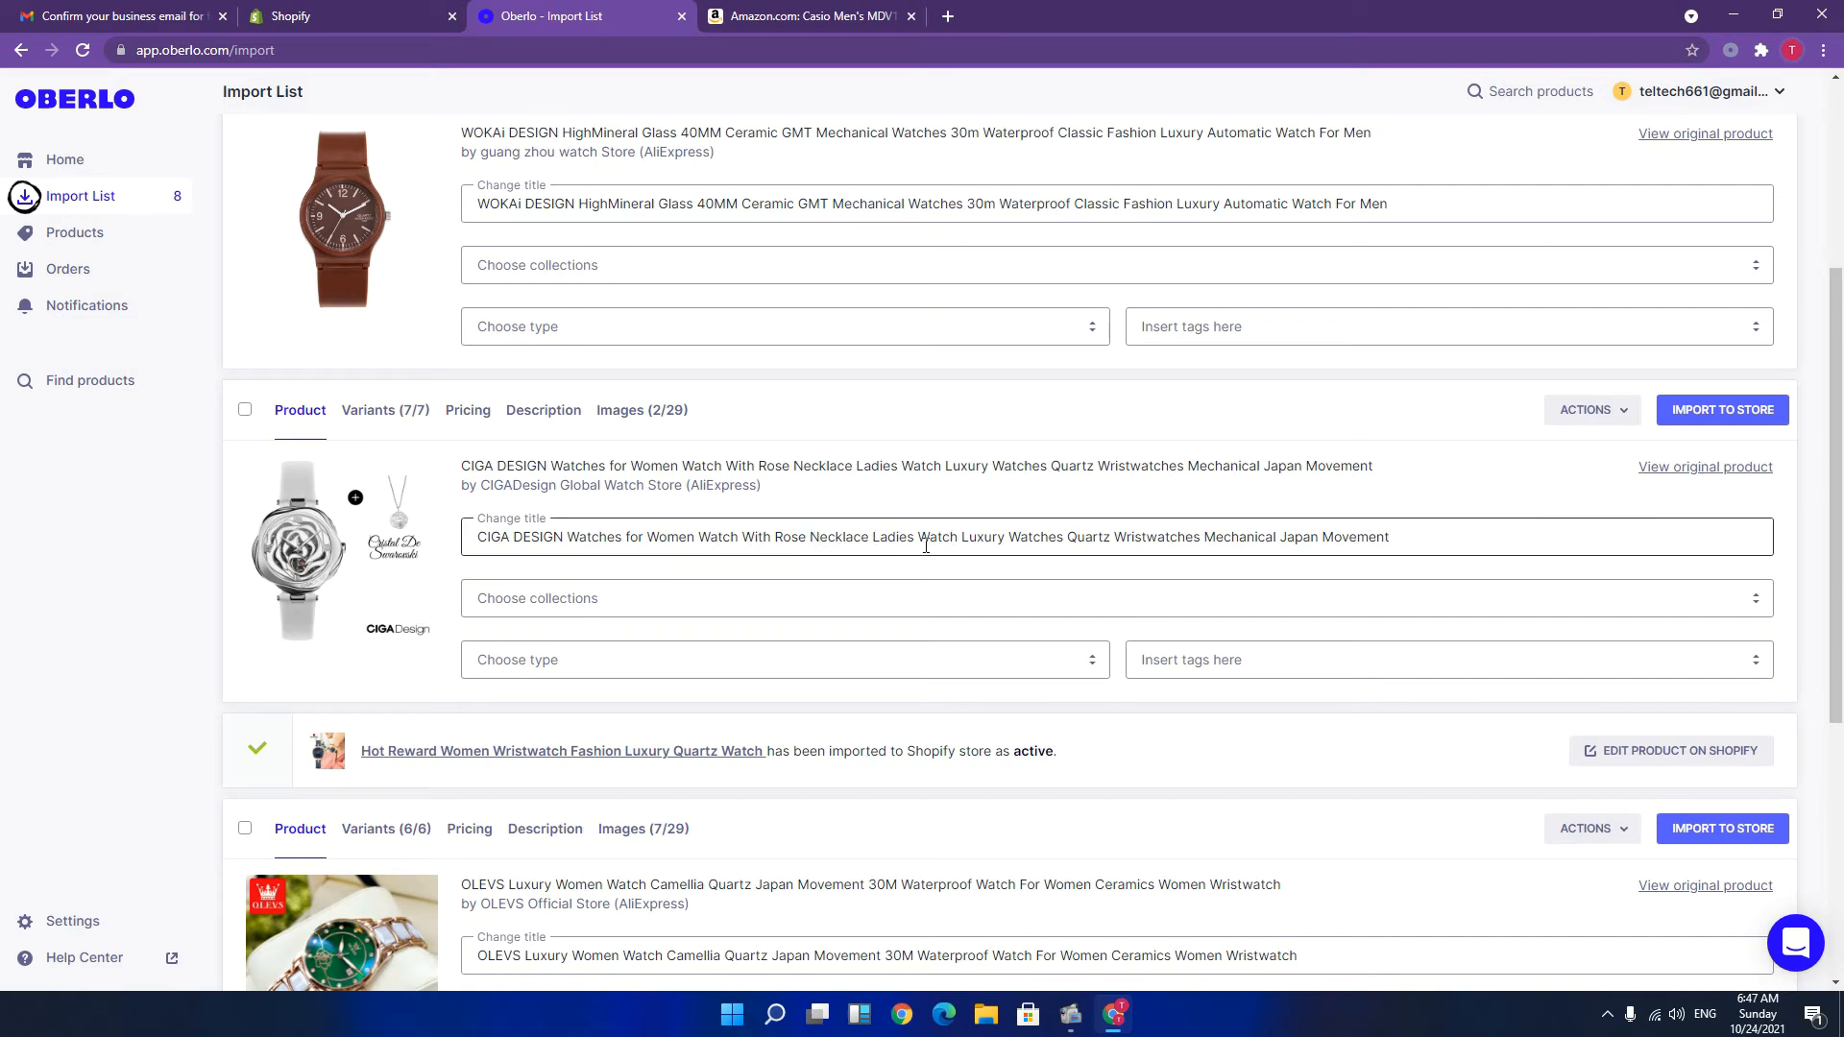
Step: Cut the CIGA watch title from 'Luxury' onward, tag it women, and import it
{"action": "left_click_drag", "start_coordinate": [961, 536], "coordinate": [1769, 528]}
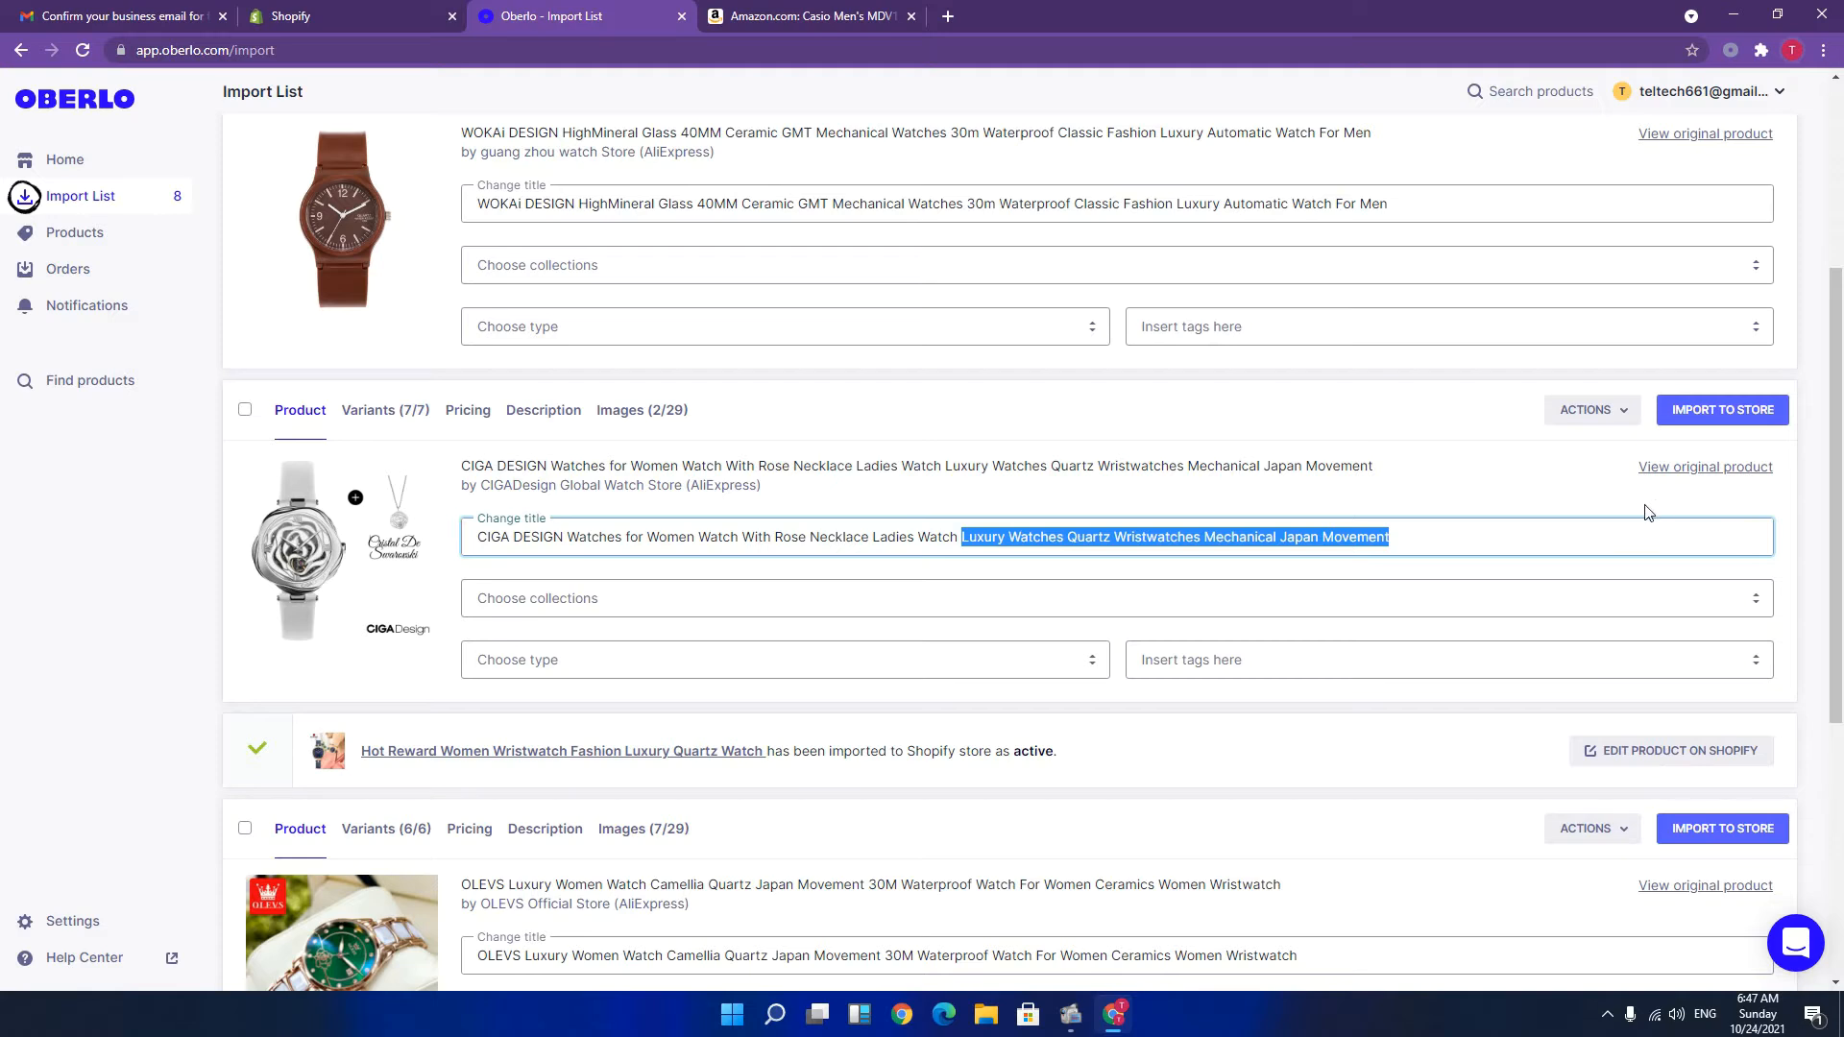
{"action": "key", "text": "BackSpace"}
{"action": "left_click", "coordinate": [1573, 646]}
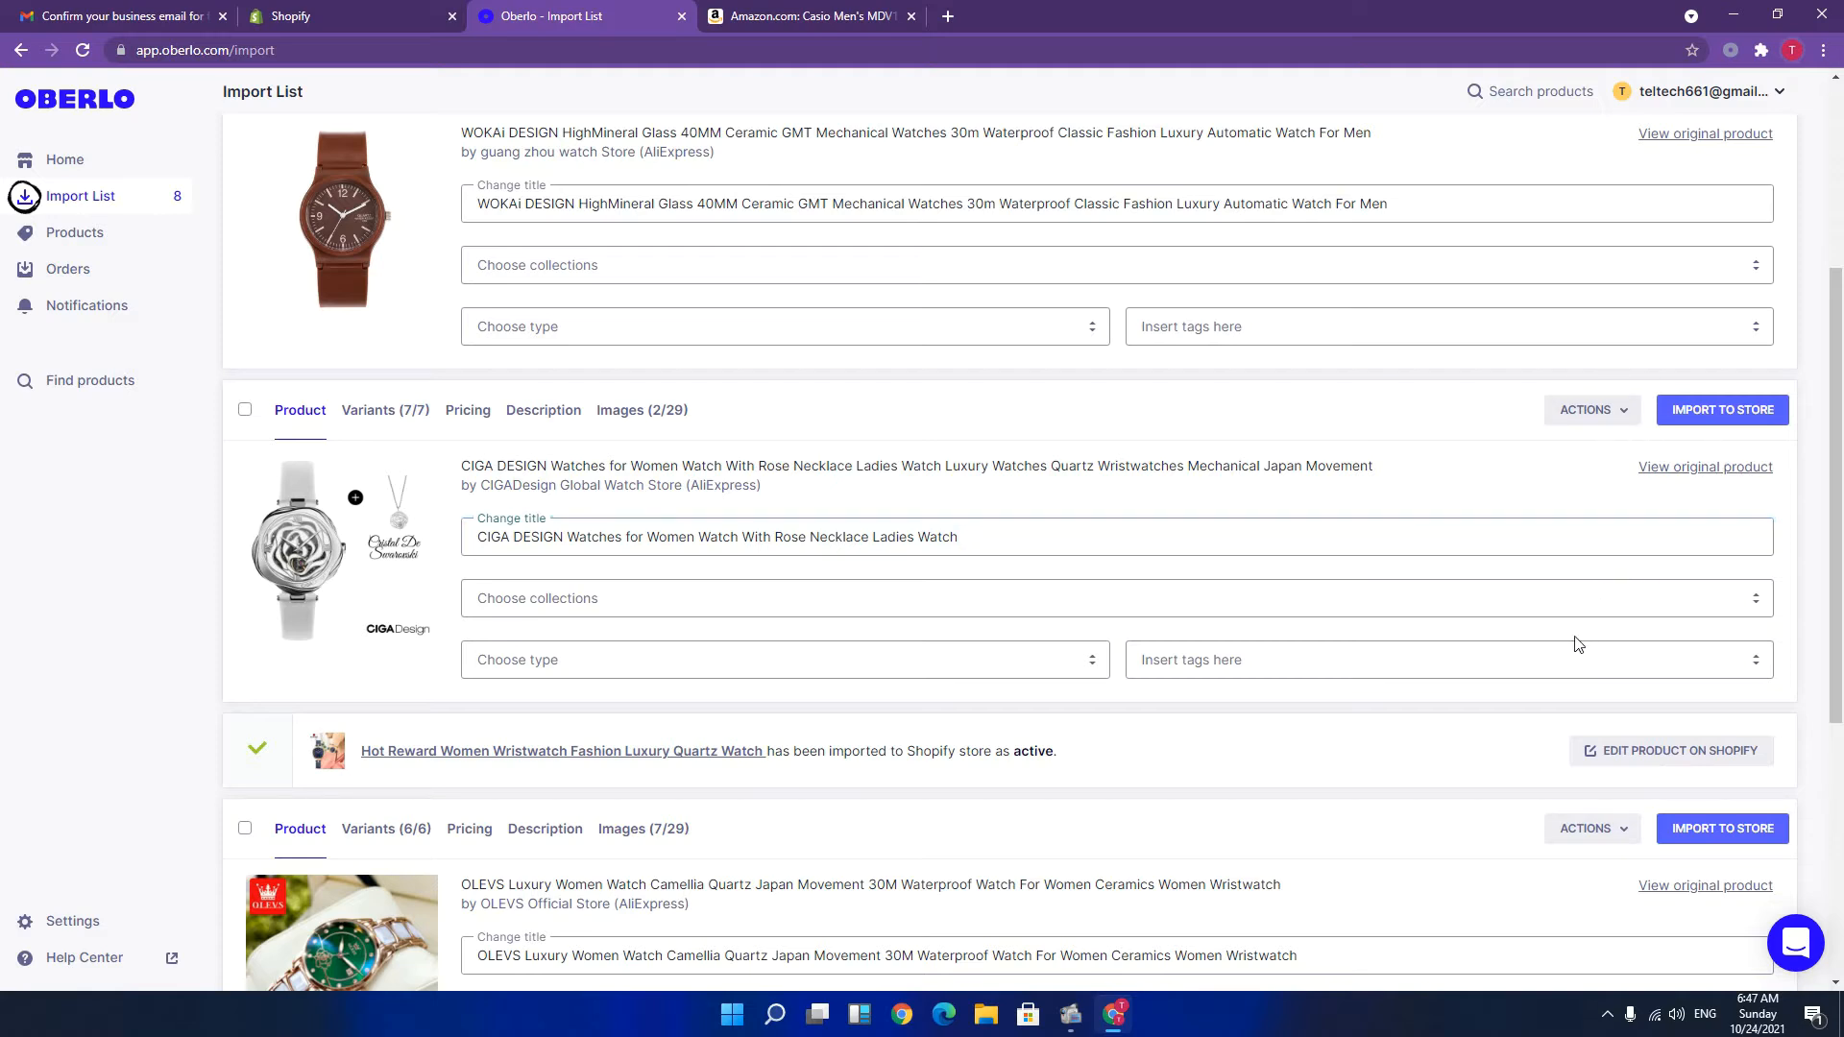
{"action": "type", "text": "wom"}
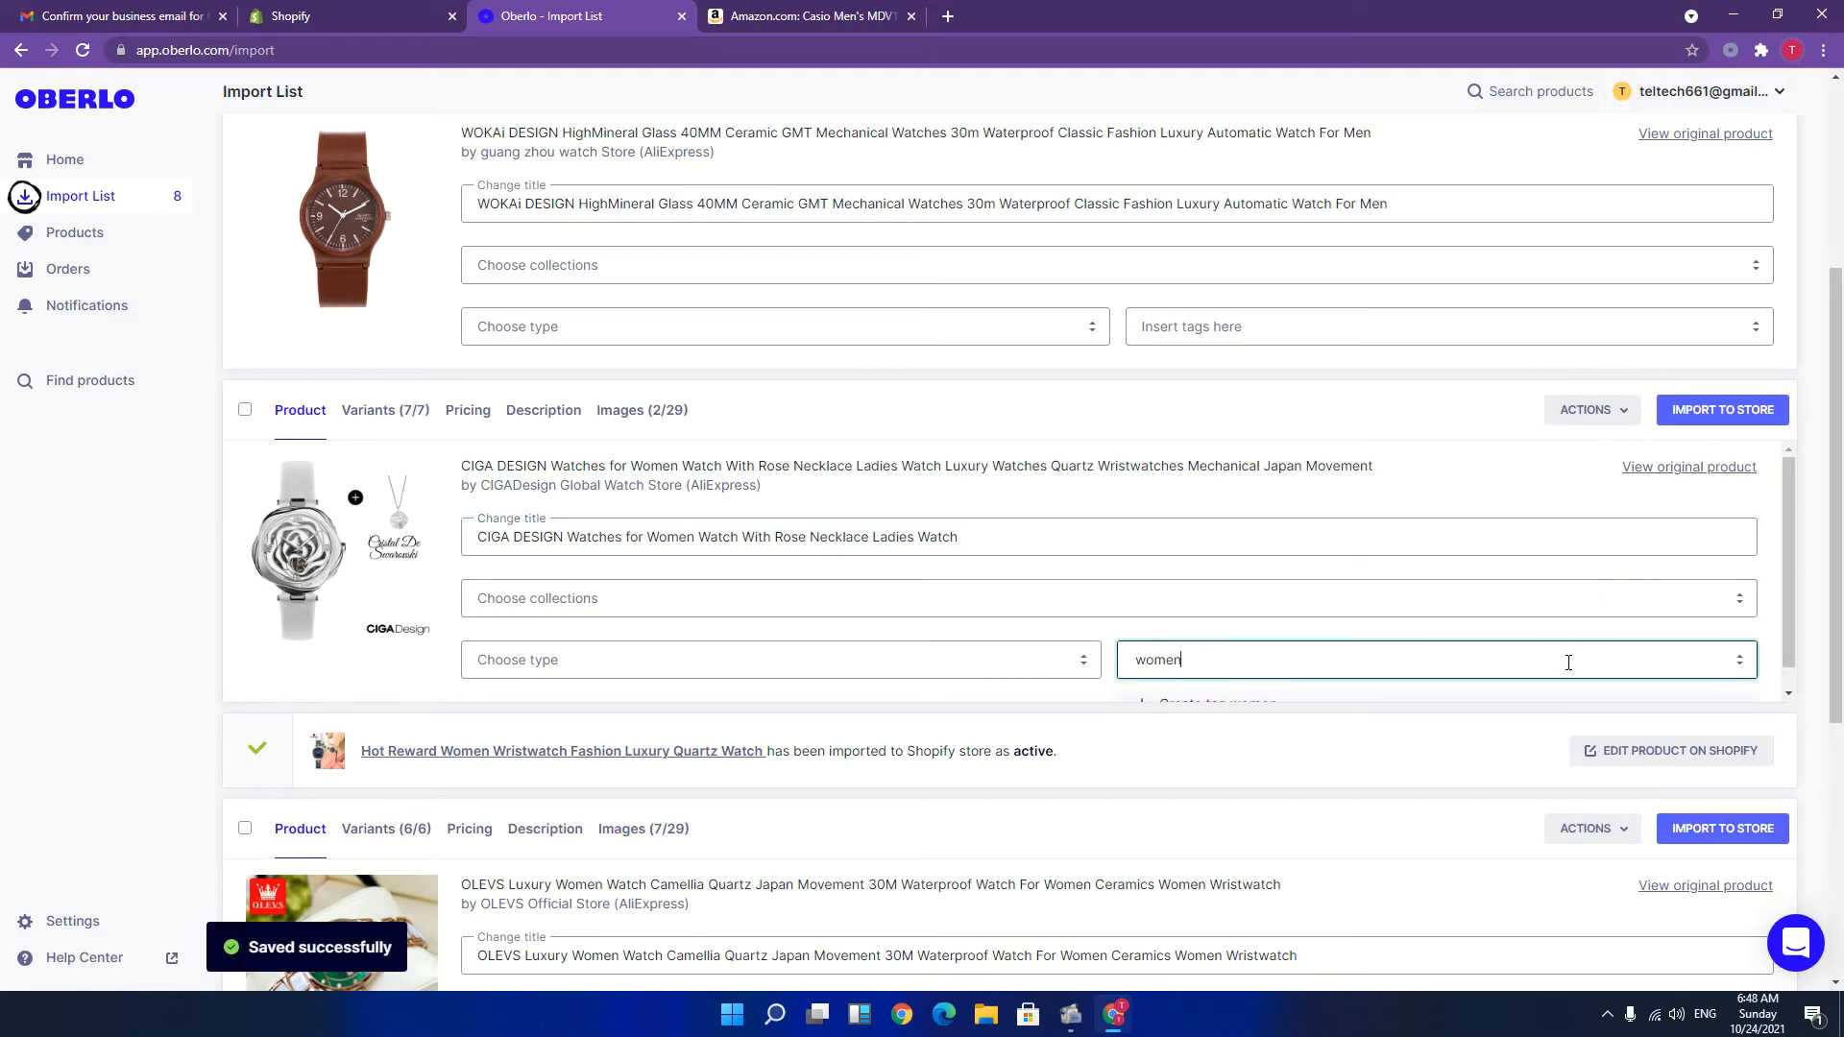
{"action": "type", "text": "en"}
{"action": "key", "text": "Return"}
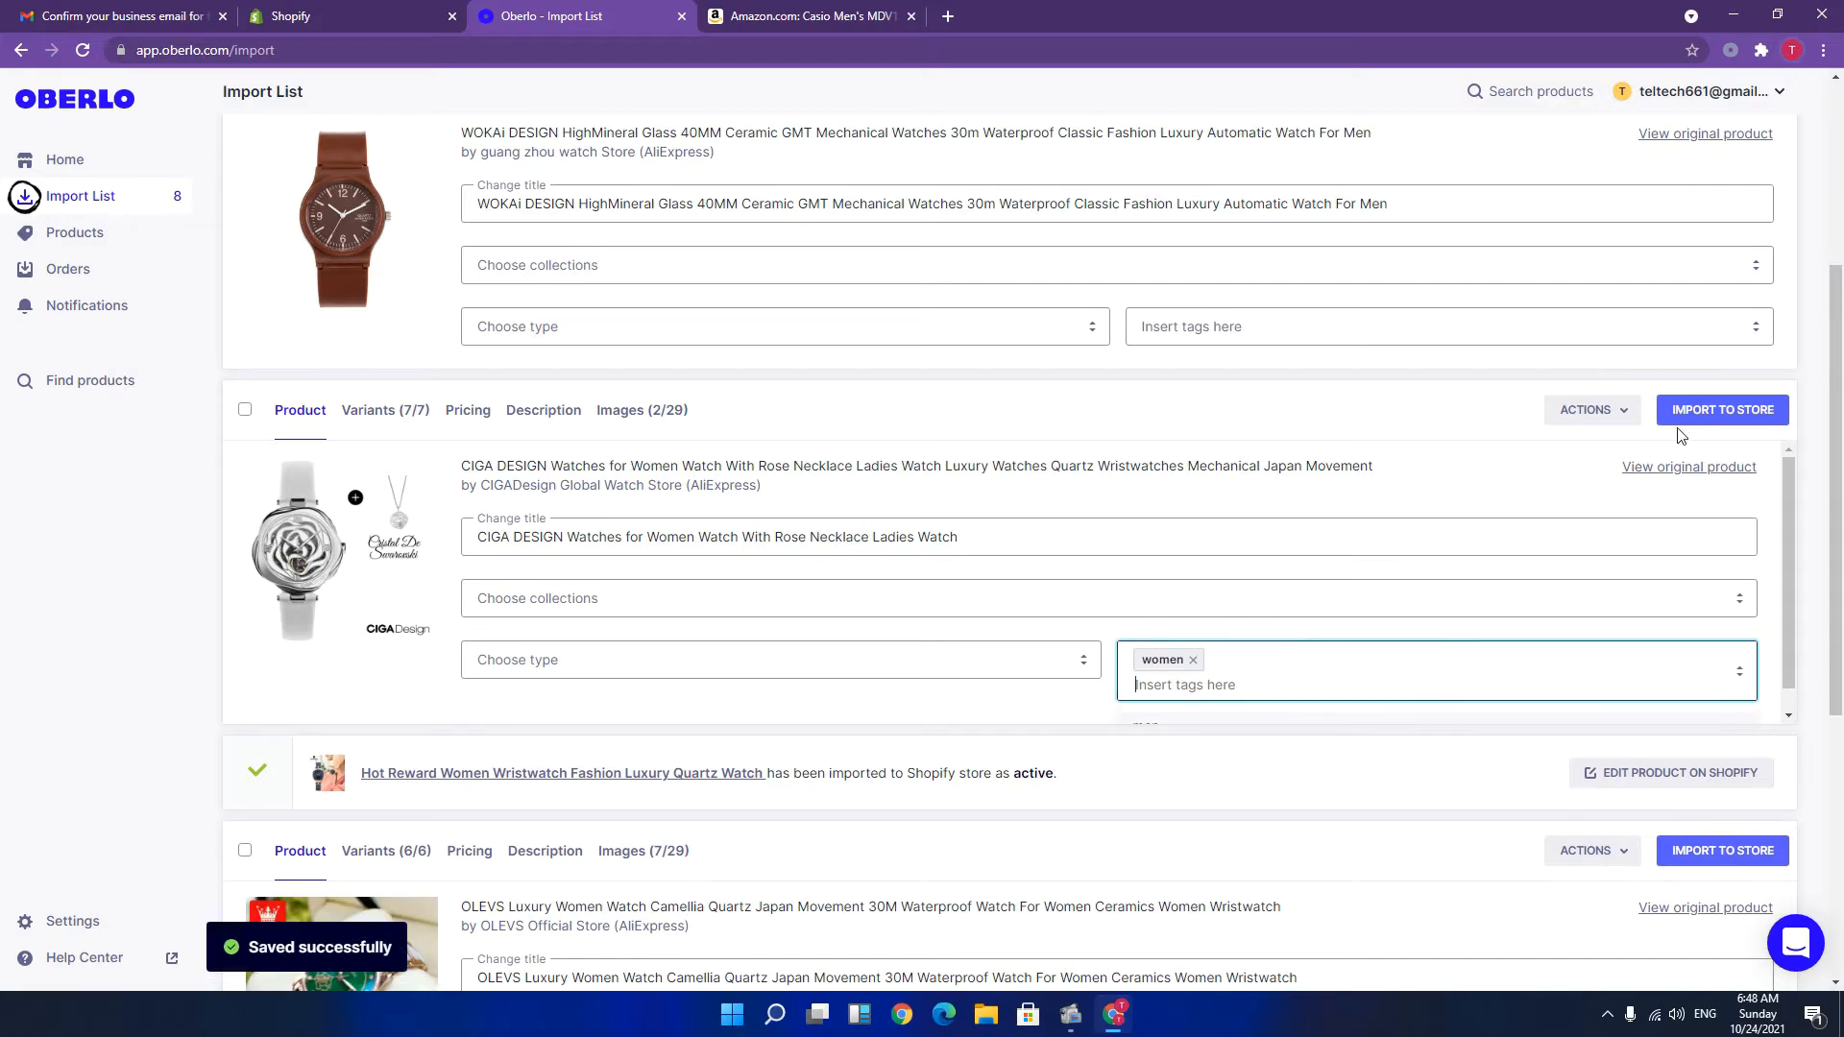
{"action": "left_click", "coordinate": [1686, 422]}
{"action": "scroll", "coordinate": [527, 503], "scroll_direction": "down", "scroll_amount": 3}
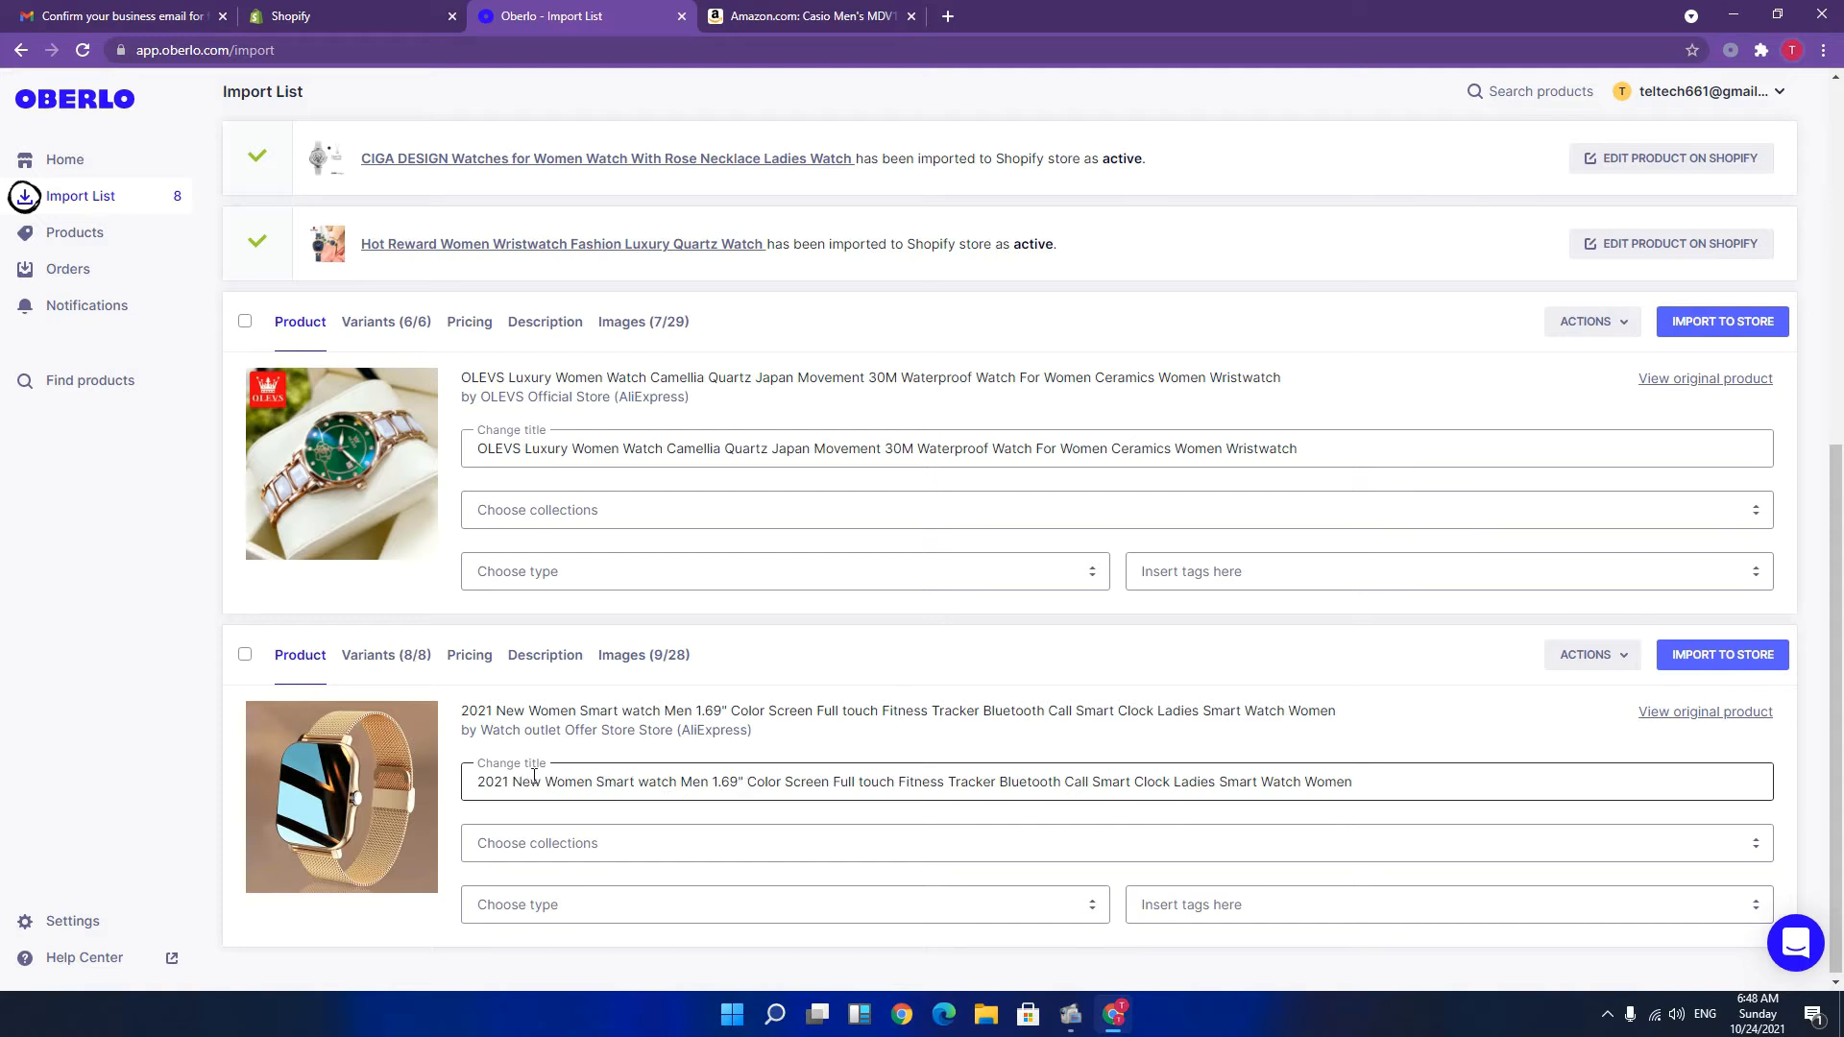
Step: Remove '2021' and 'Men 1.69" Color Screen' from the smart watch title, tag it women, and import it
{"action": "double_click", "coordinate": [509, 778]}
{"action": "key", "text": "BackSpace"}
{"action": "key", "text": "Delete"}
{"action": "left_click_drag", "start_coordinate": [648, 782], "coordinate": [820, 795]}
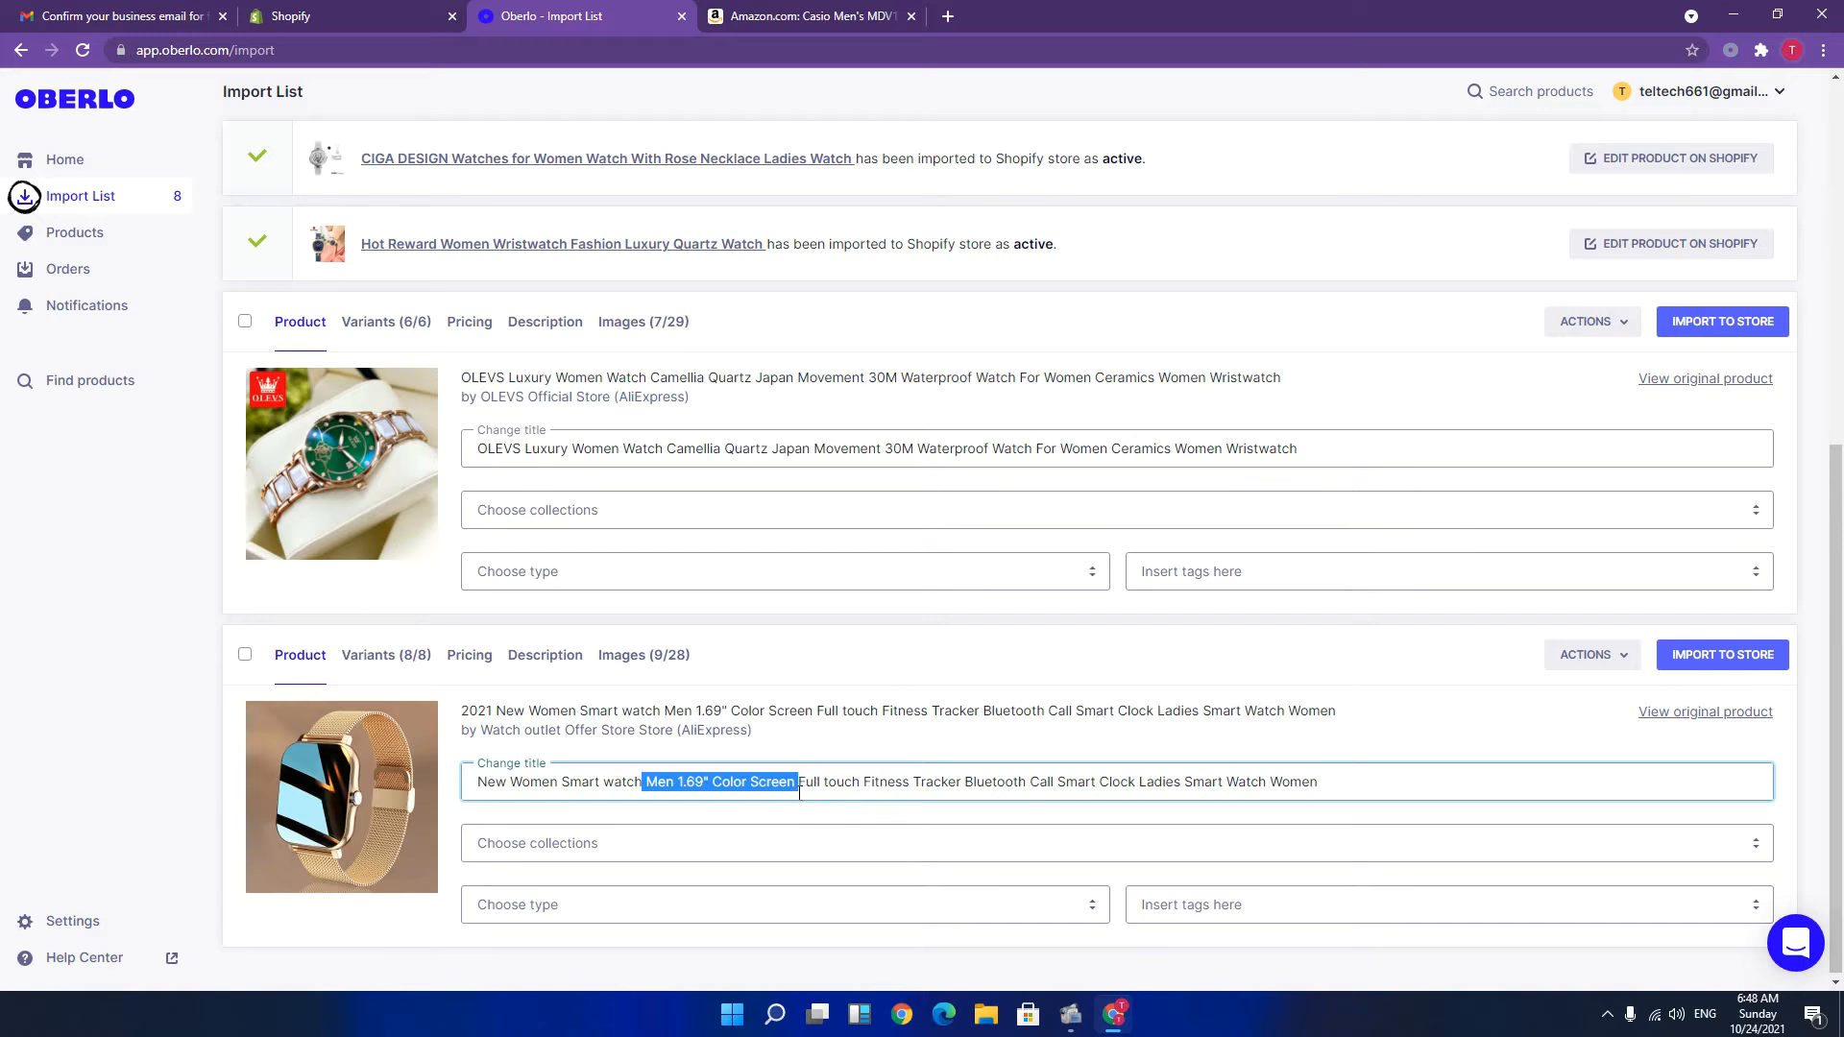
{"action": "key", "text": "BackSpace"}
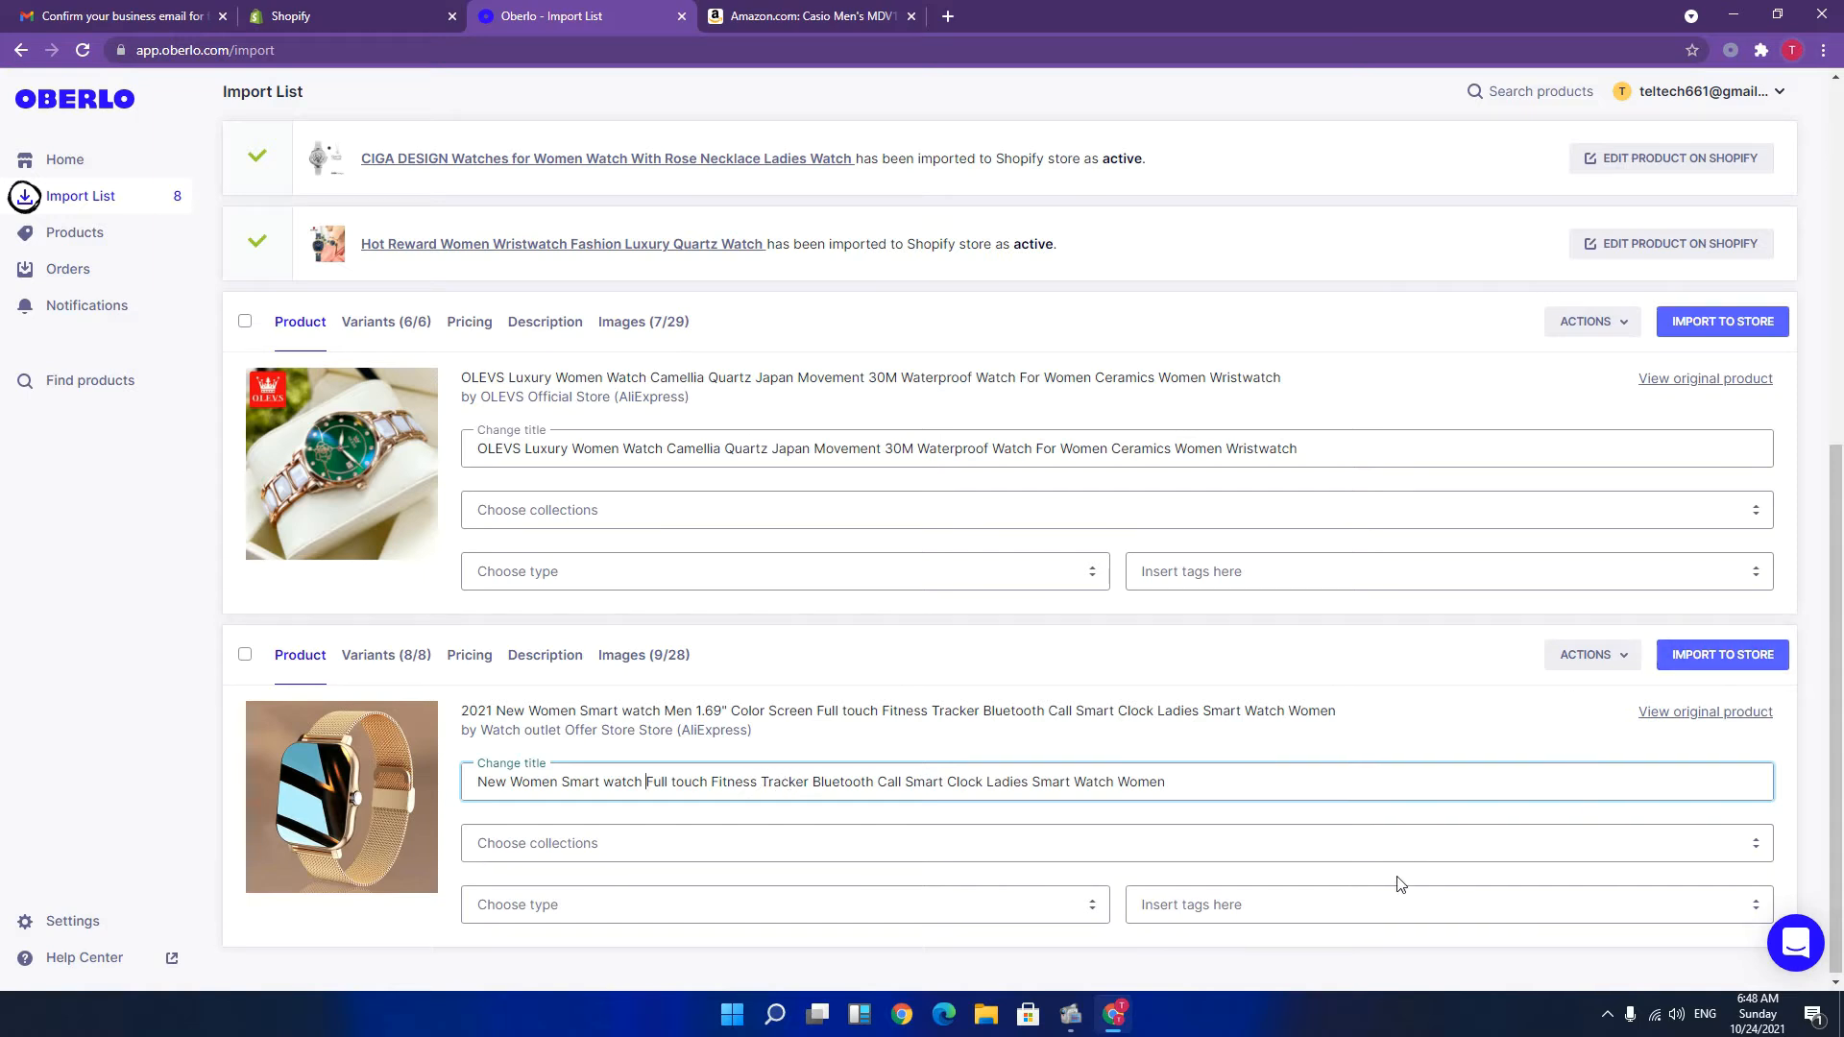
{"action": "left_click", "coordinate": [1365, 904]}
{"action": "type", "text": "women"}
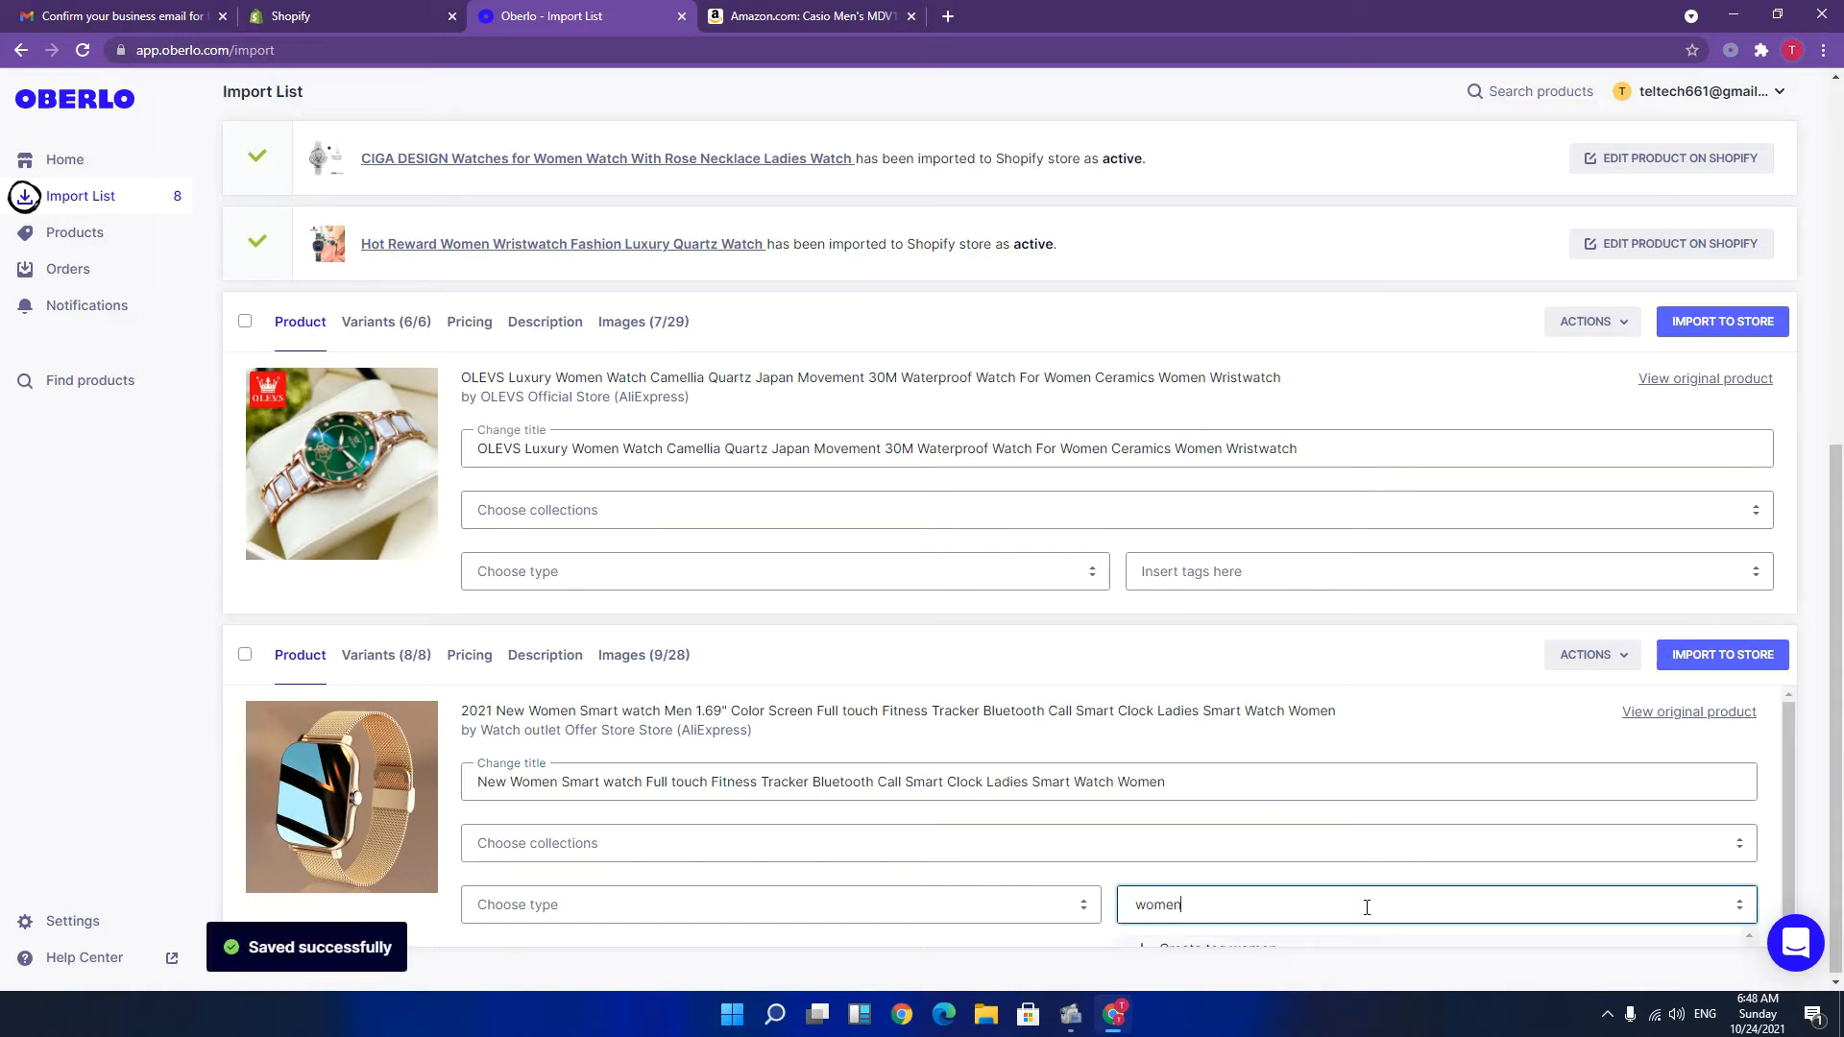
{"action": "key", "text": "Return"}
{"action": "left_click", "coordinate": [1729, 657]}
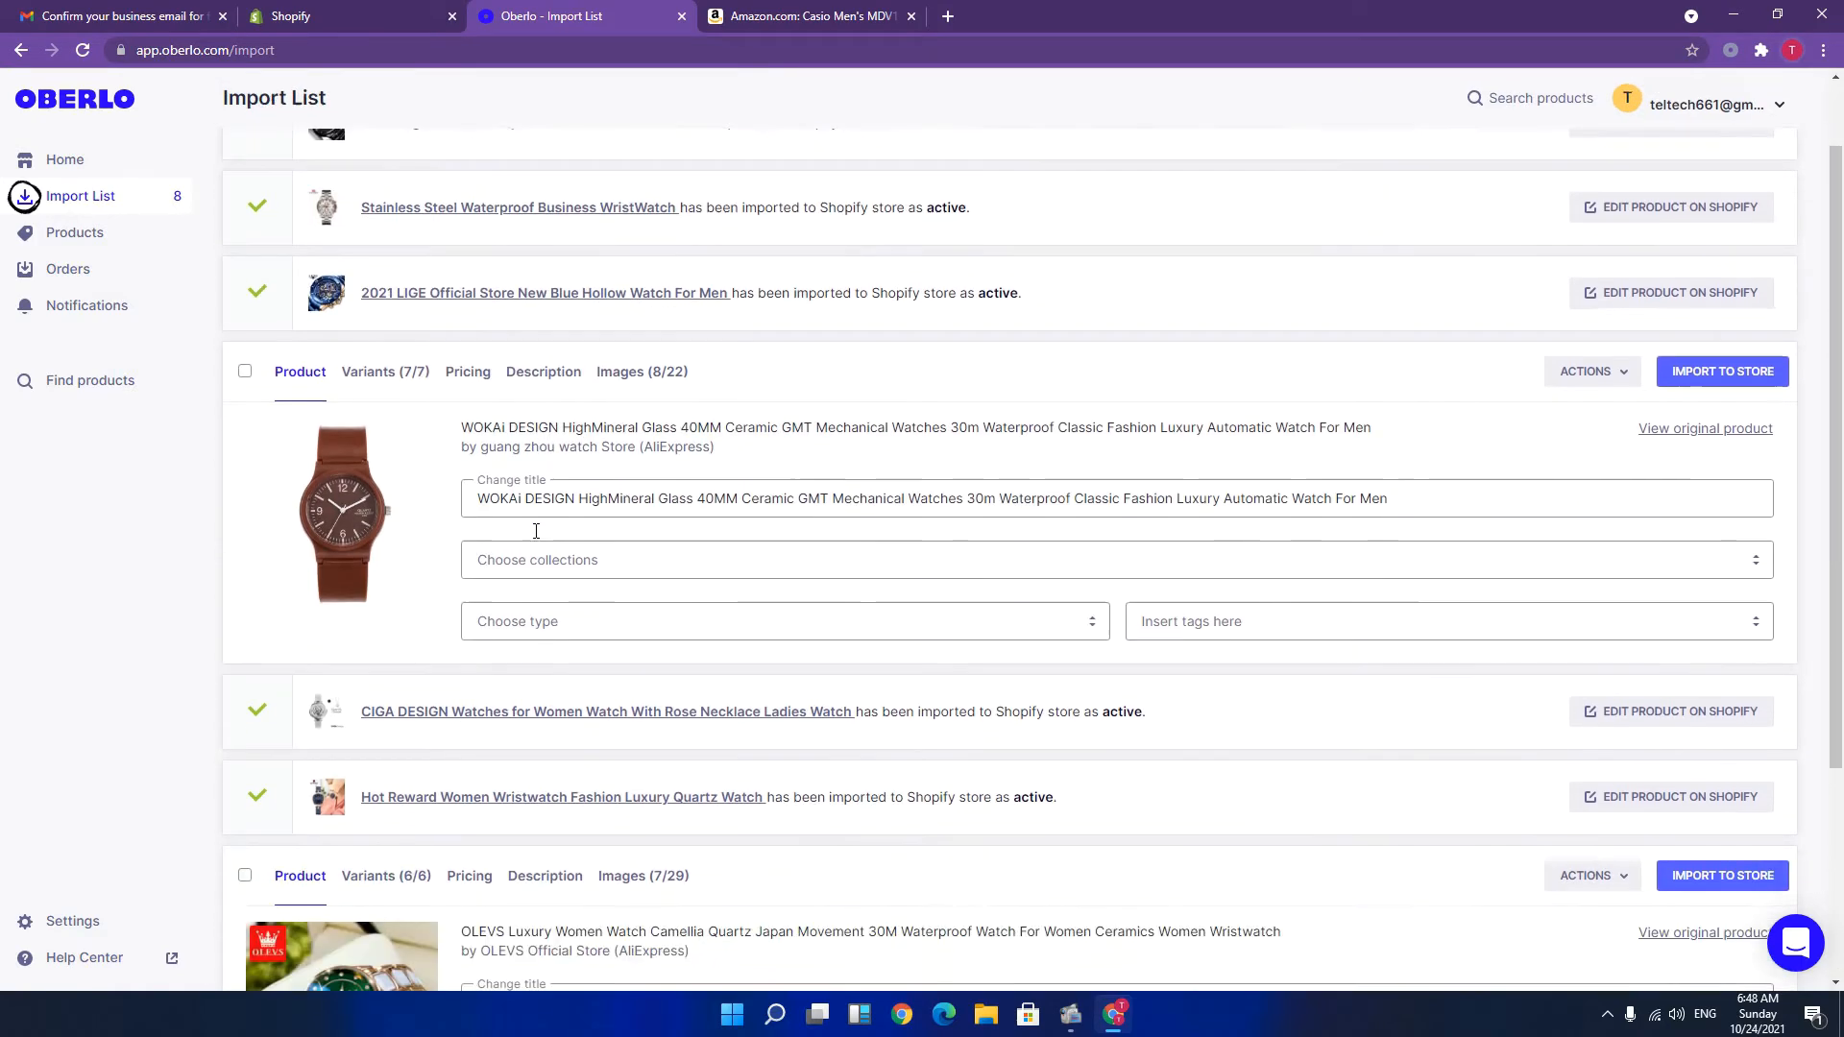
{"action": "scroll", "coordinate": [538, 538], "scroll_direction": "down", "scroll_amount": 3}
{"action": "scroll", "coordinate": [595, 538], "scroll_direction": "up", "scroll_amount": 4}
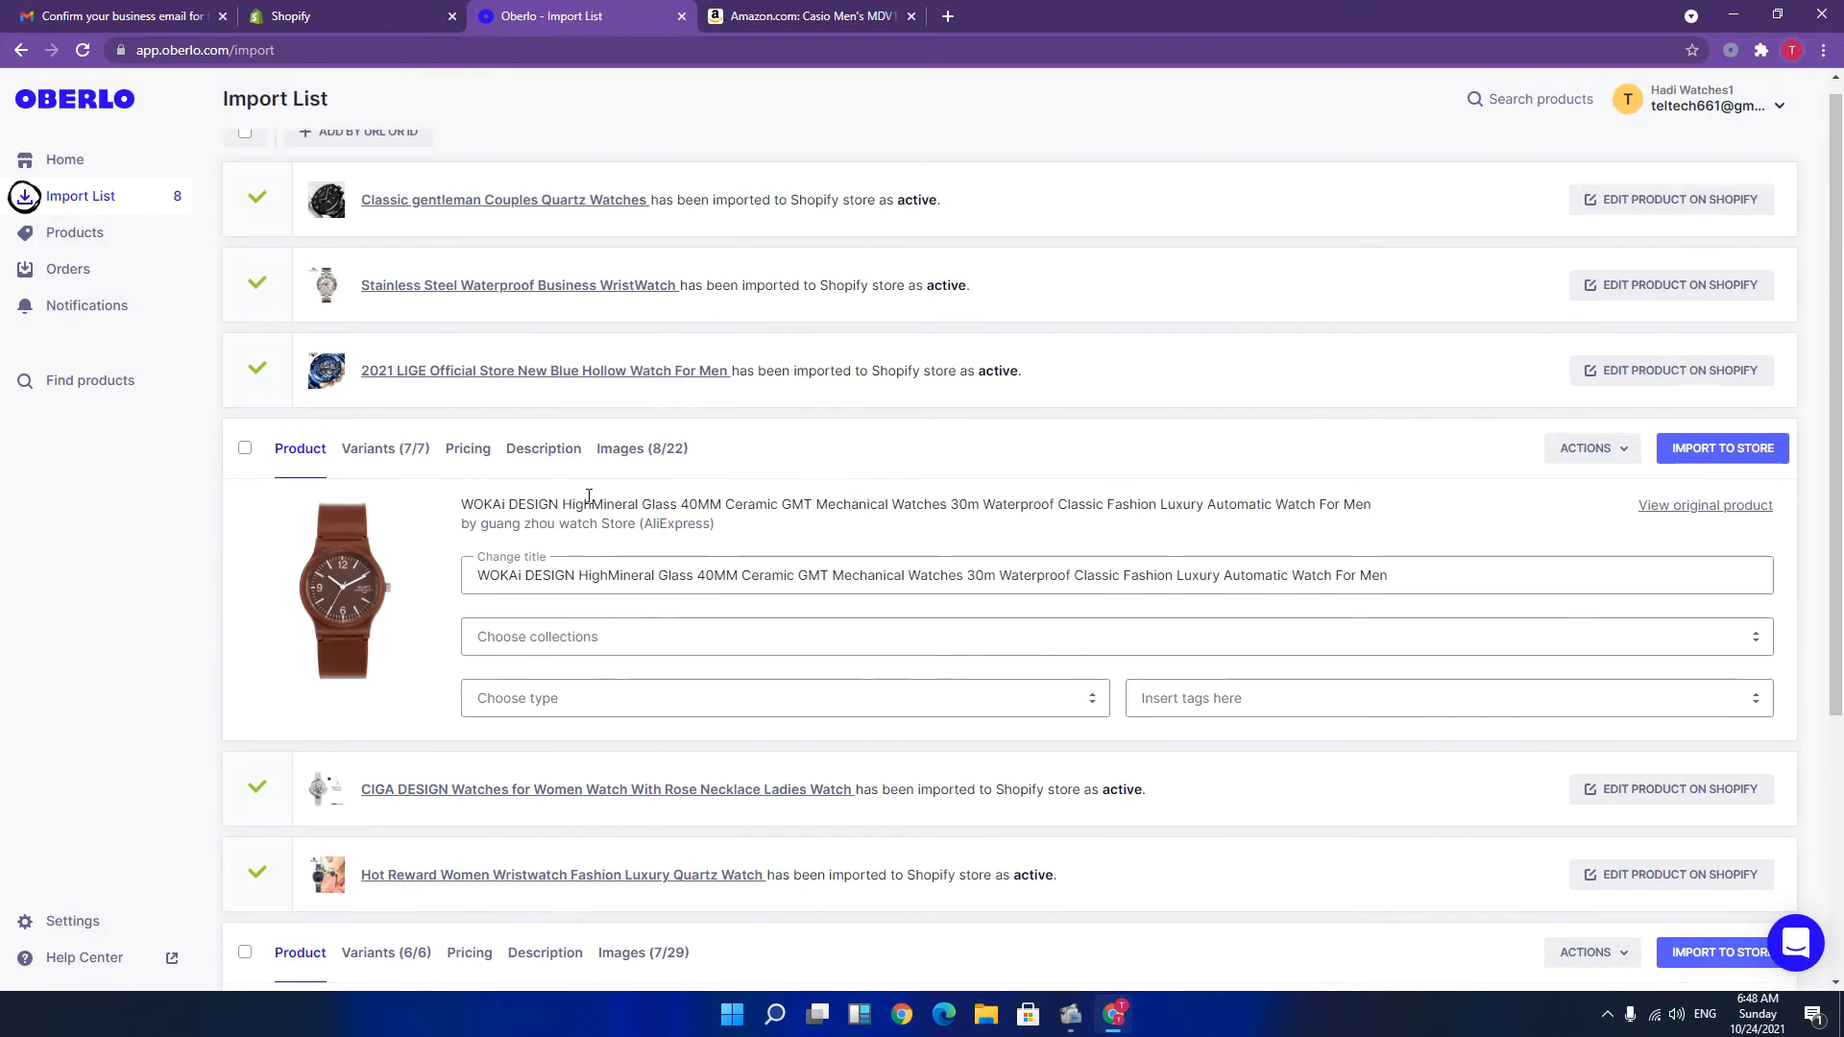
{"action": "scroll", "coordinate": [480, 480], "scroll_direction": "down", "scroll_amount": 4}
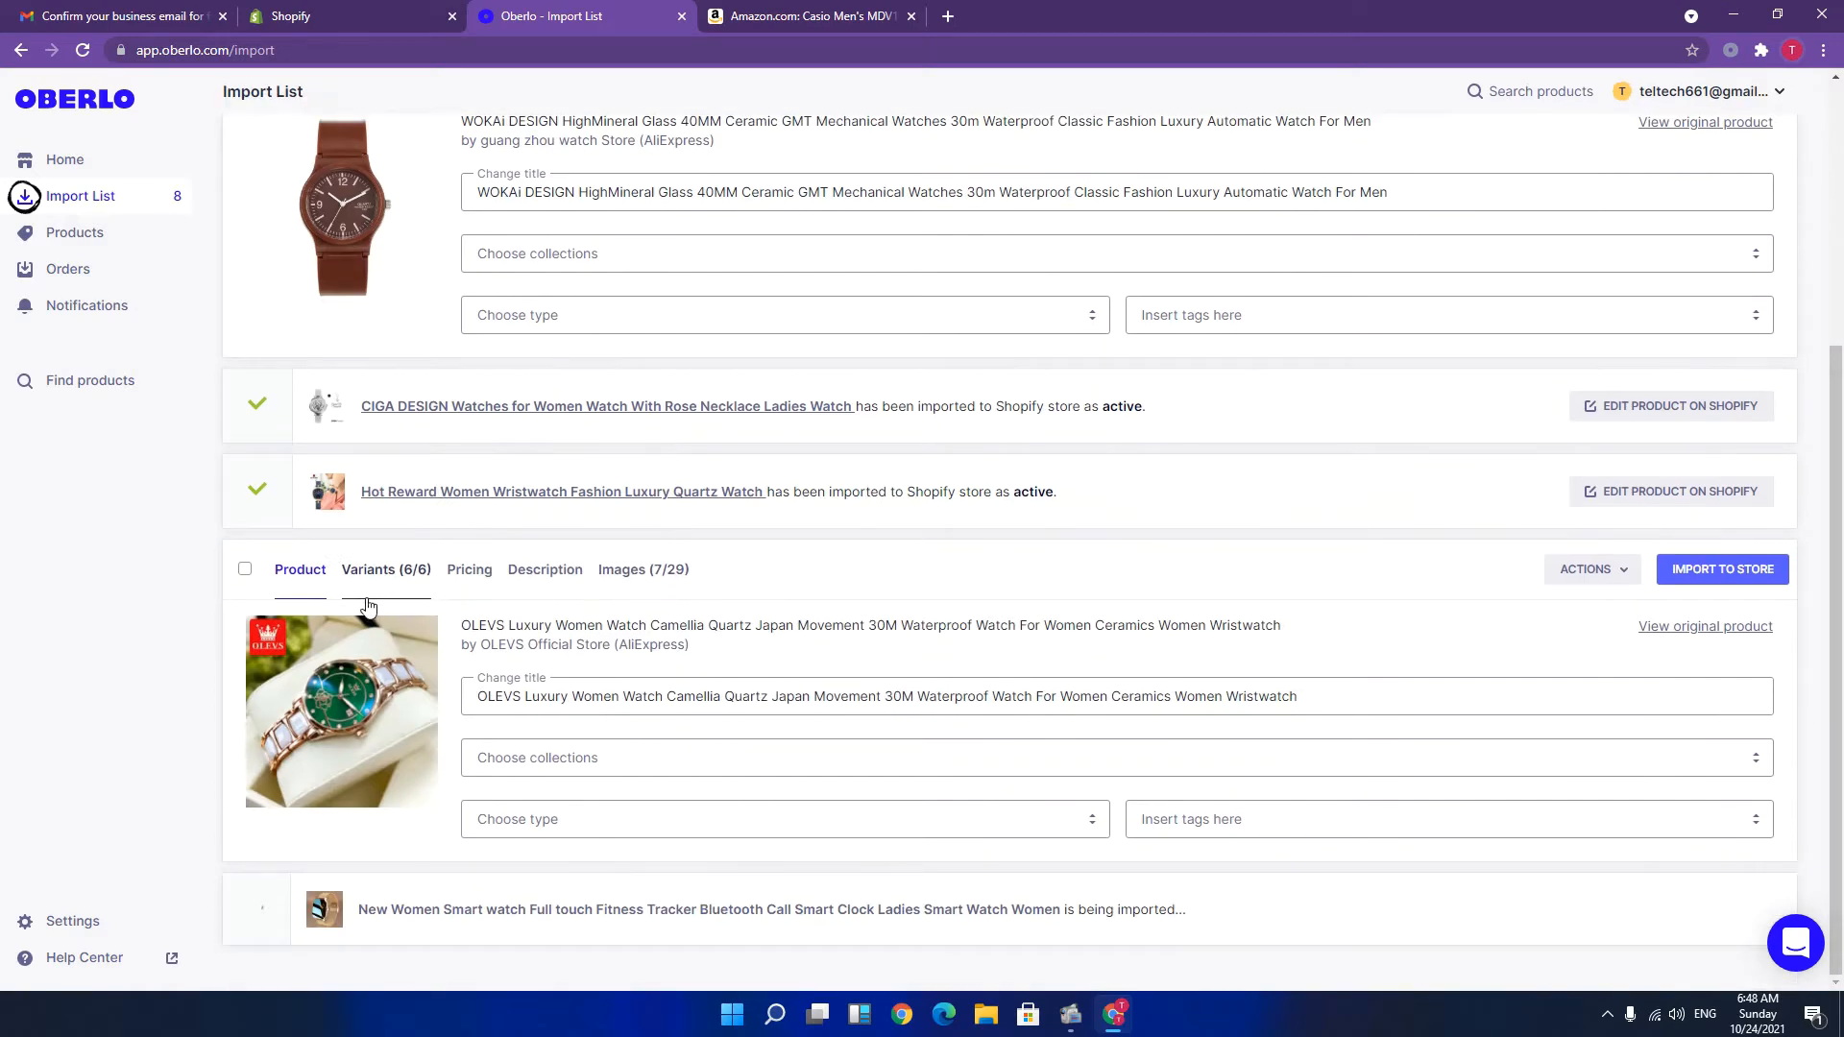
Step: Go from Oberlo's product list to the Shopify admin's Products and then Collections page
{"action": "left_click", "coordinate": [79, 240]}
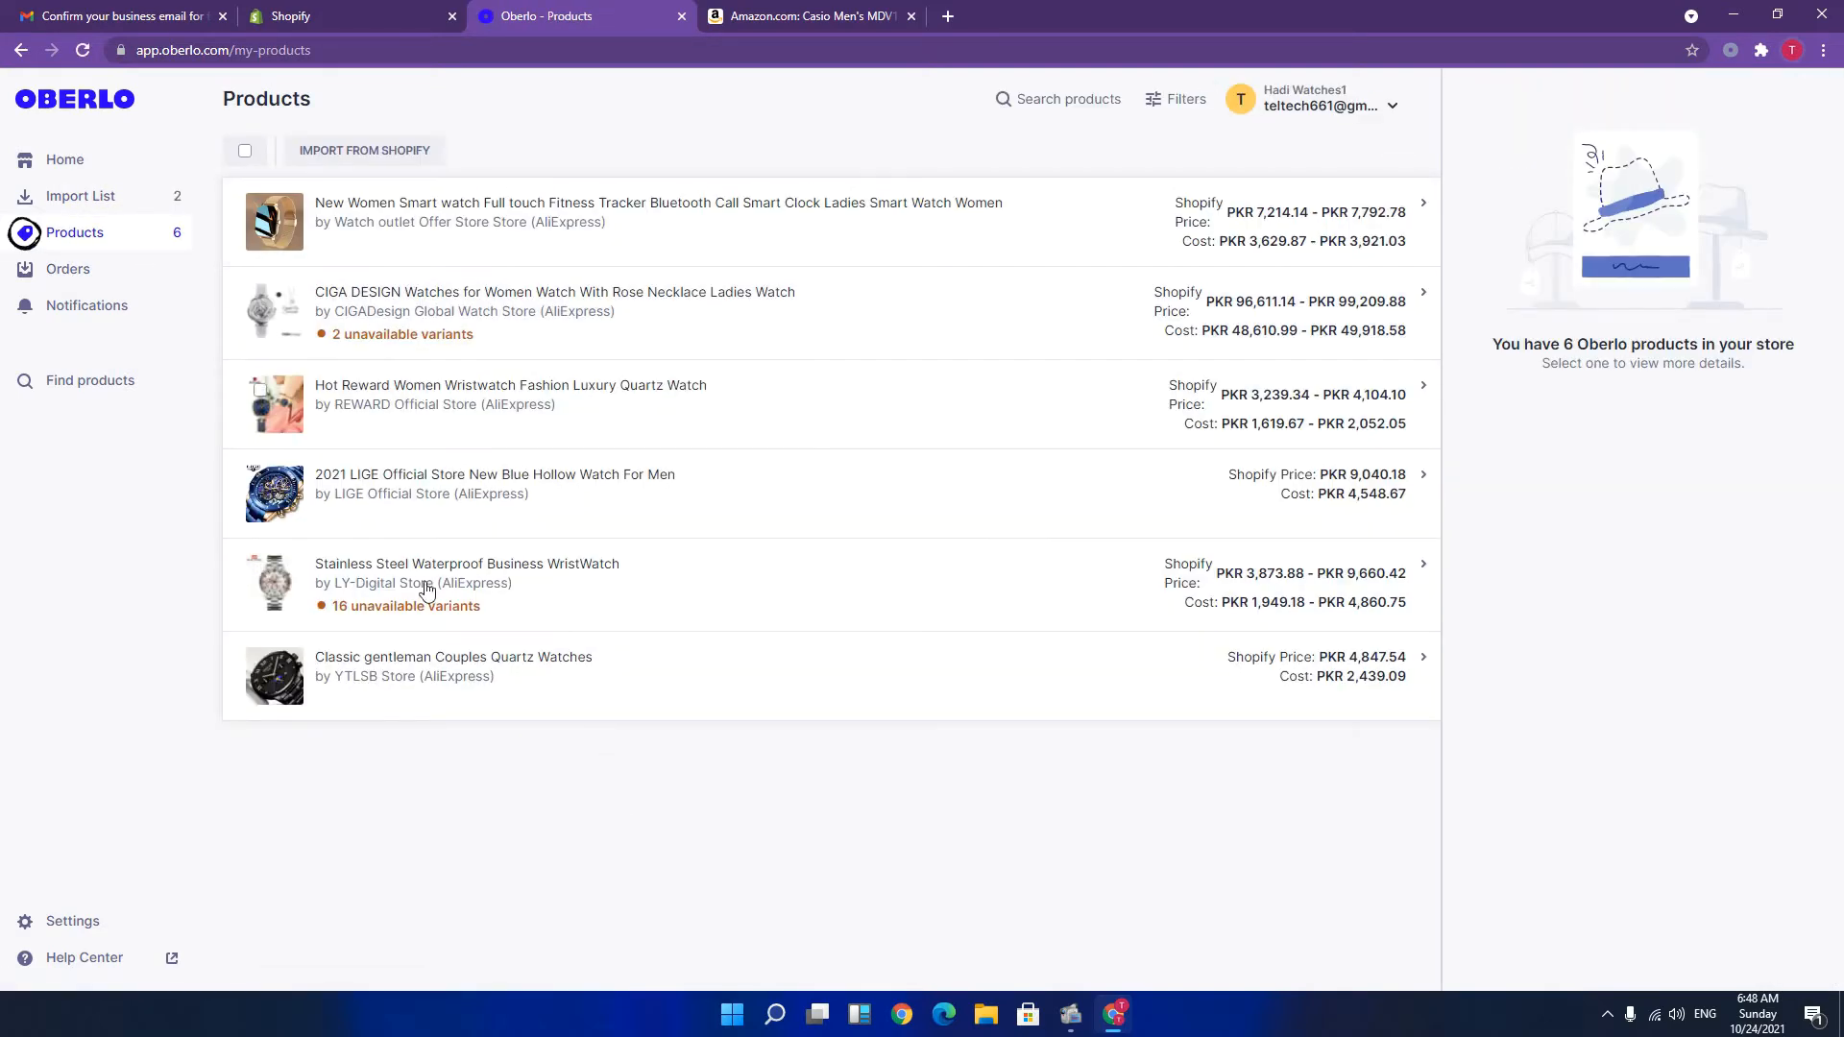
{"action": "left_click", "coordinate": [303, 14]}
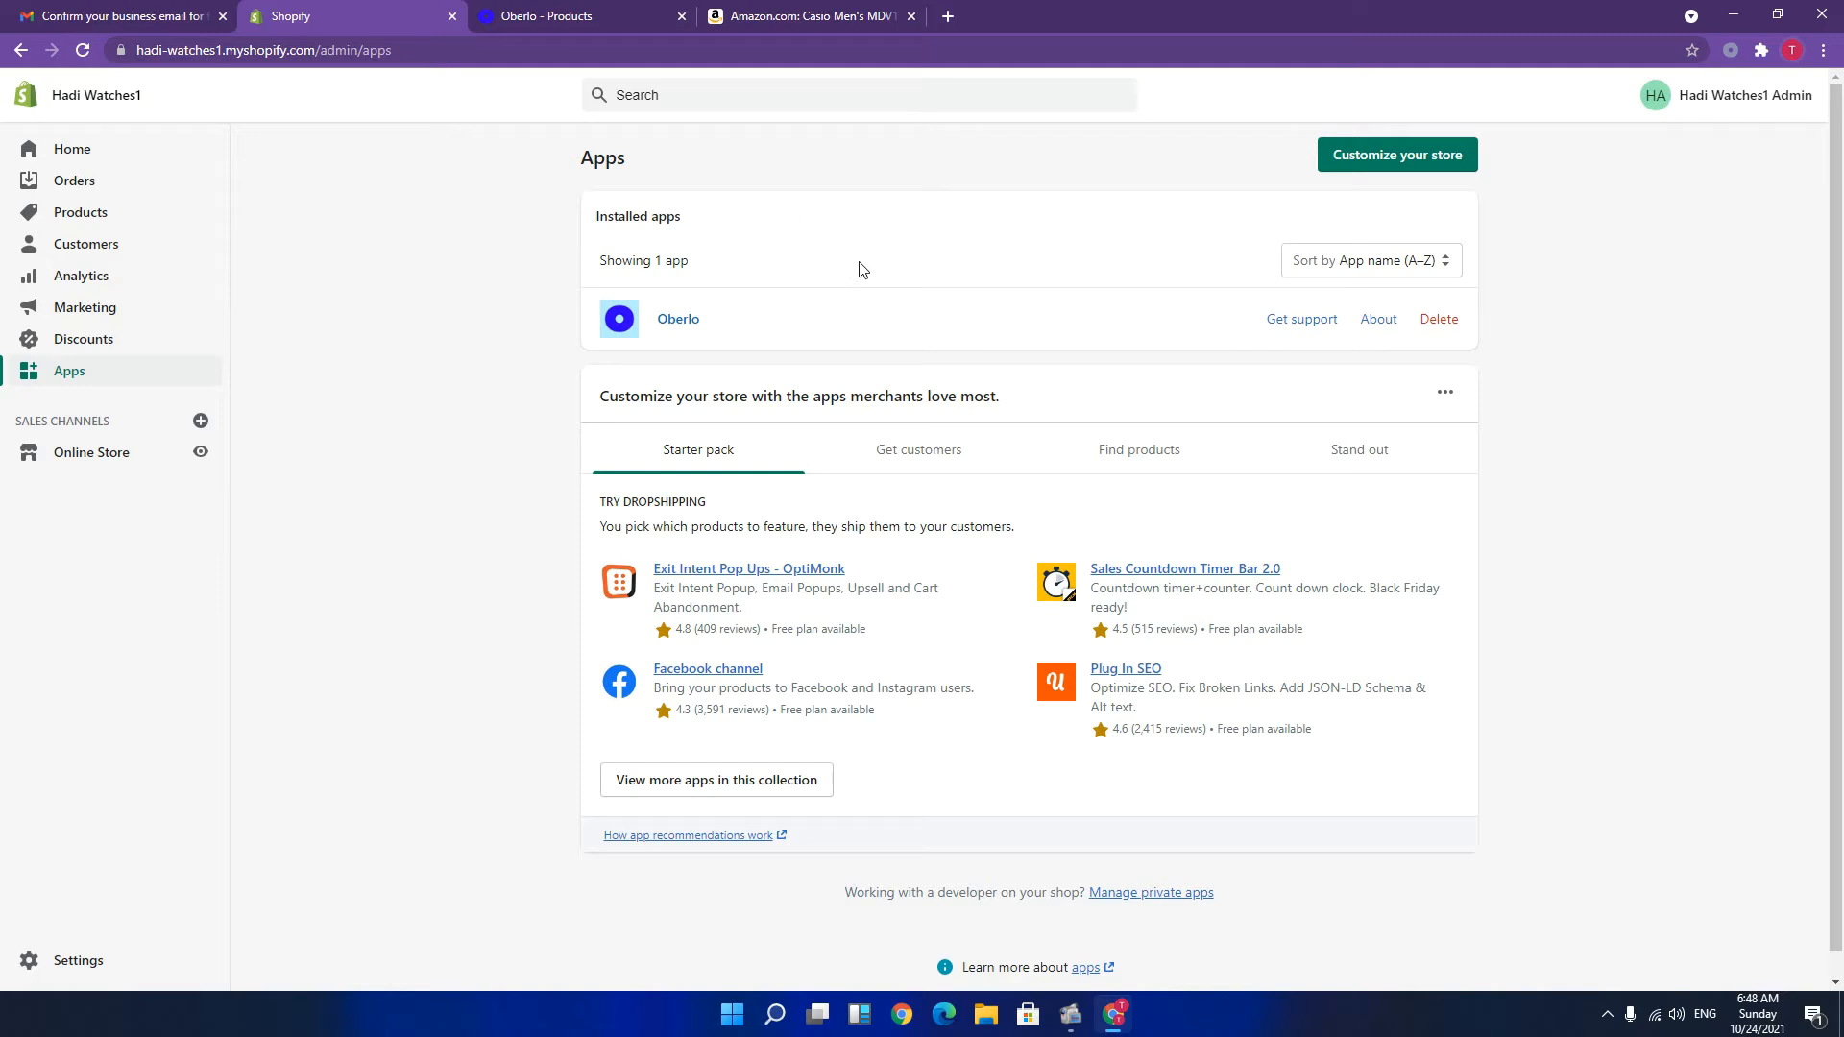
{"action": "left_click", "coordinate": [69, 211]}
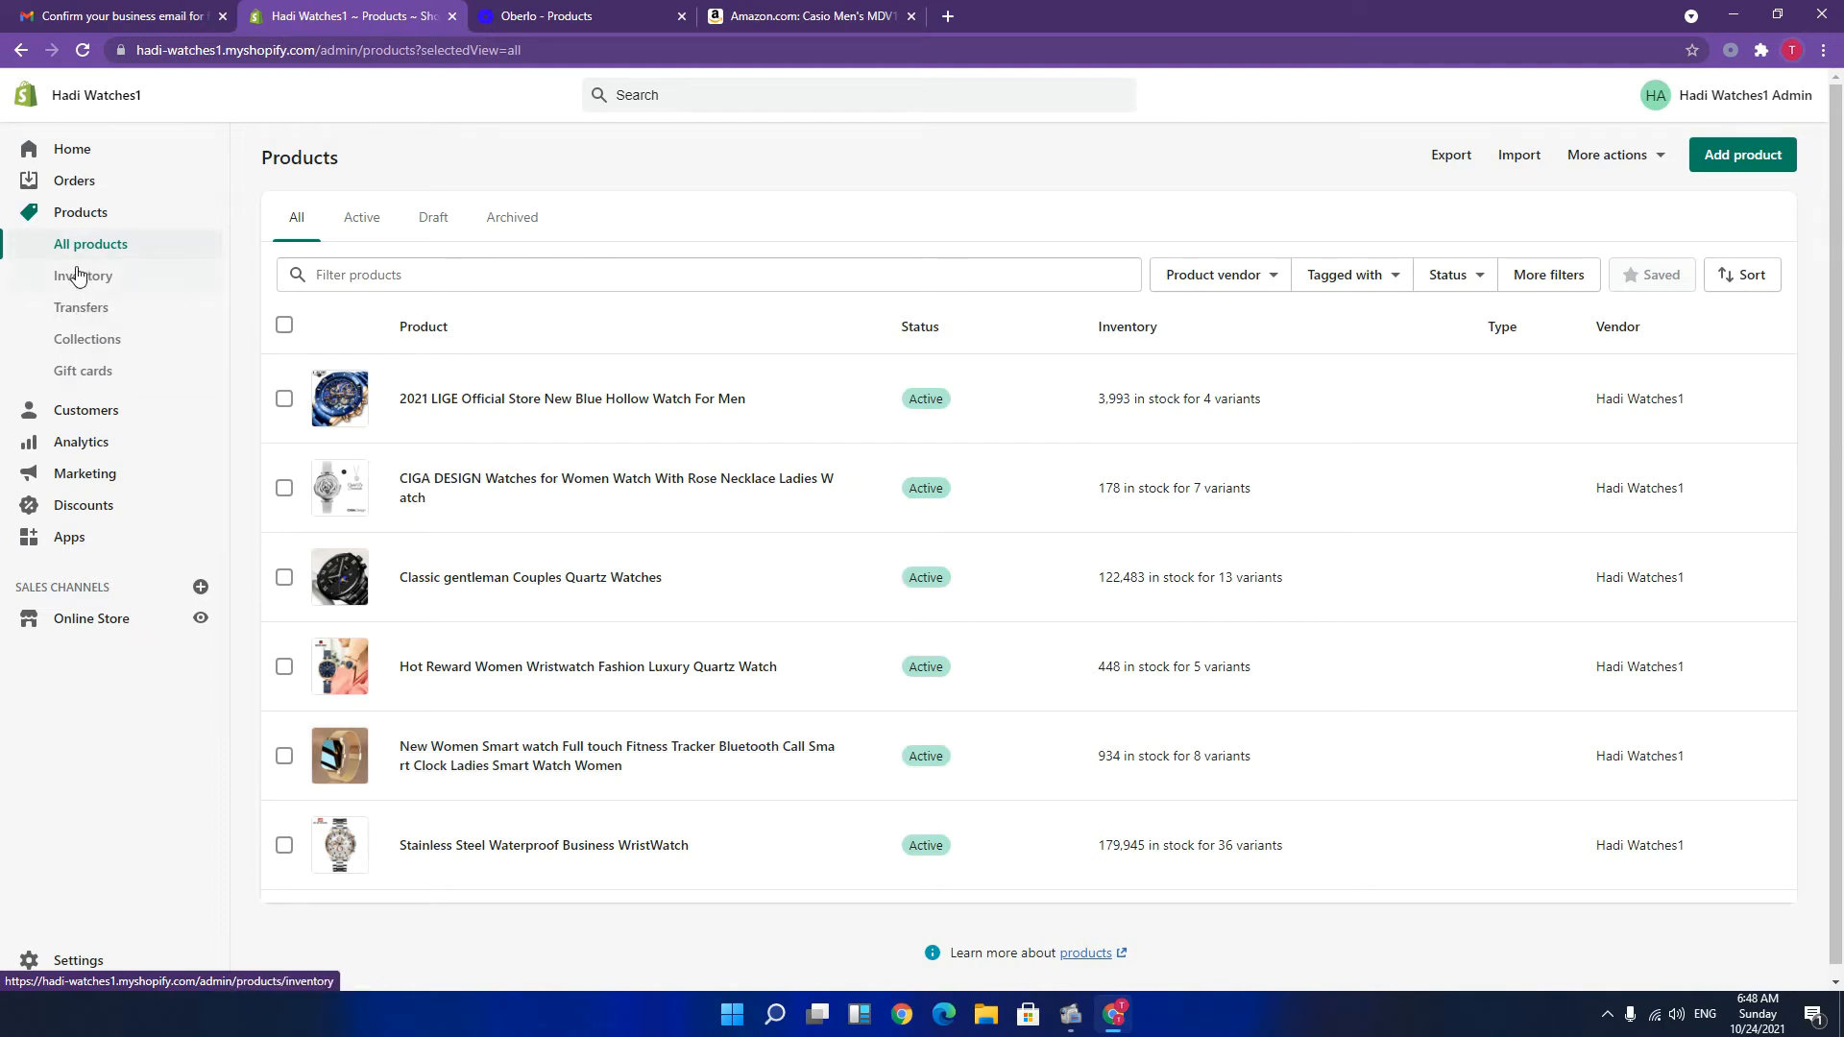
{"action": "left_click", "coordinate": [82, 339]}
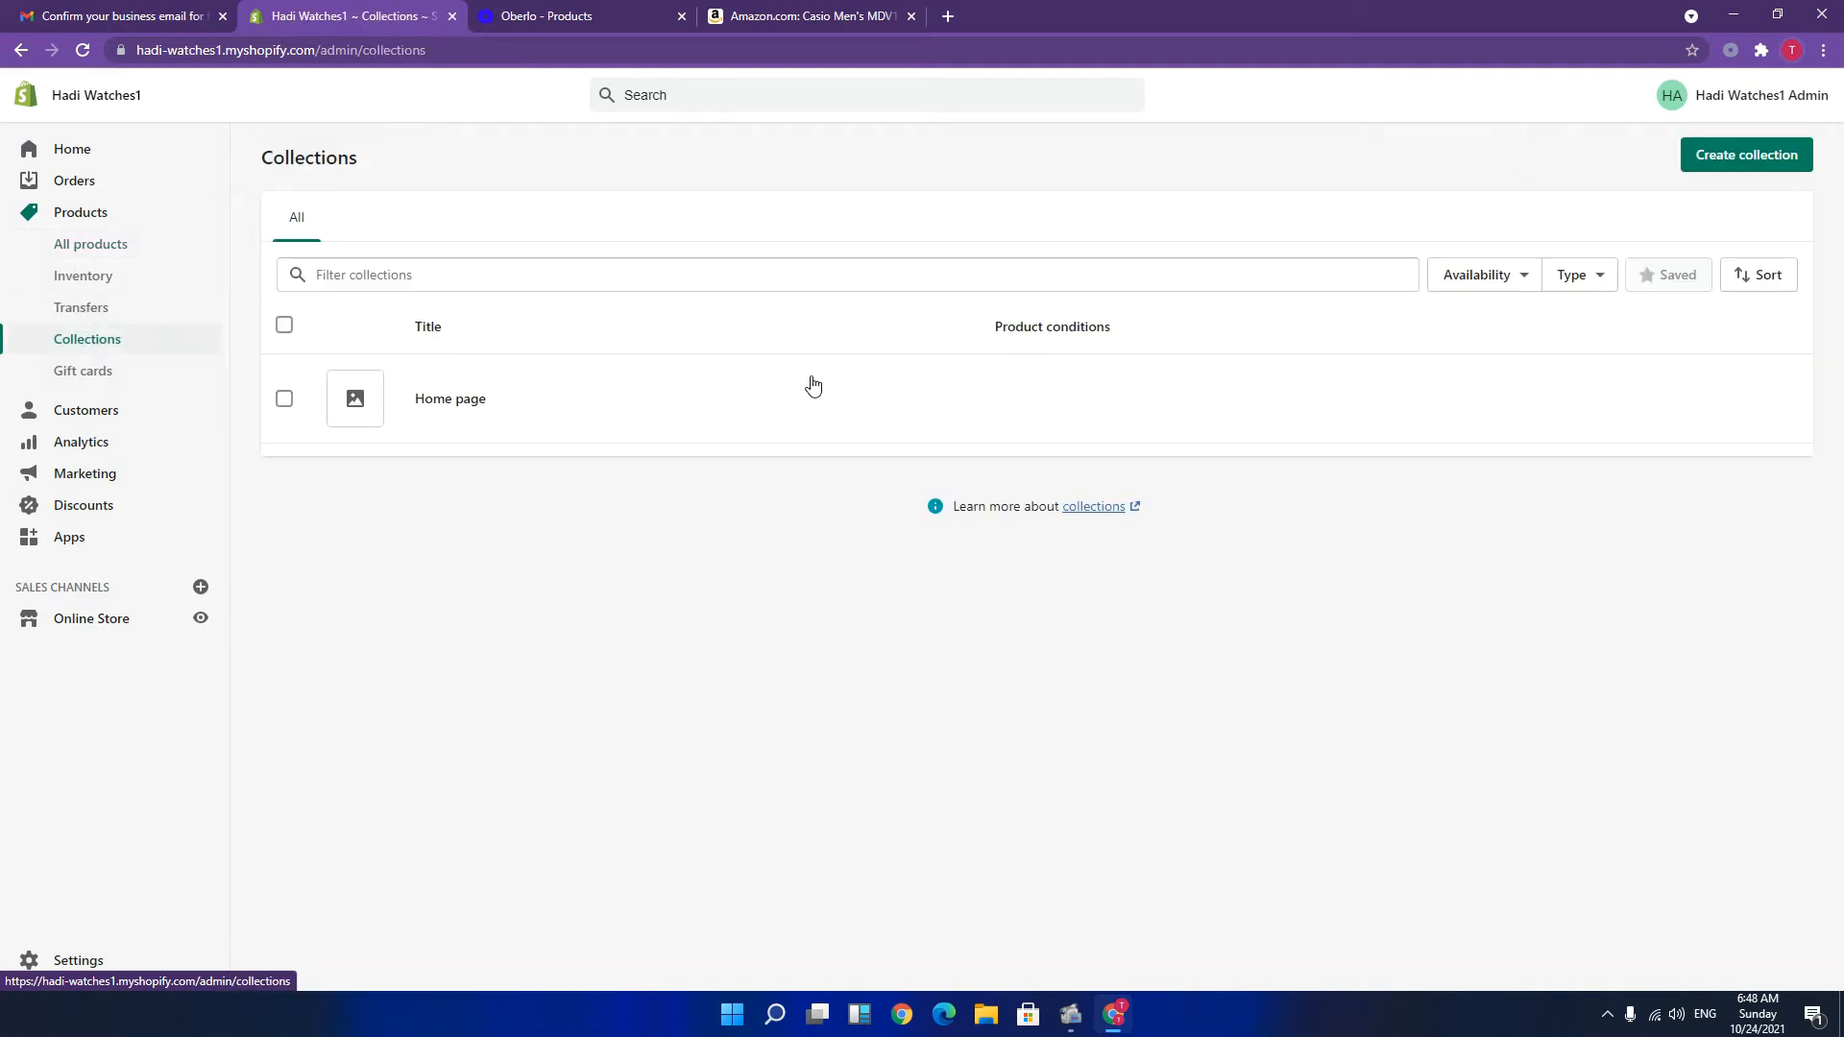
Step: Delete the Home page collection
{"action": "left_click", "coordinate": [284, 401]}
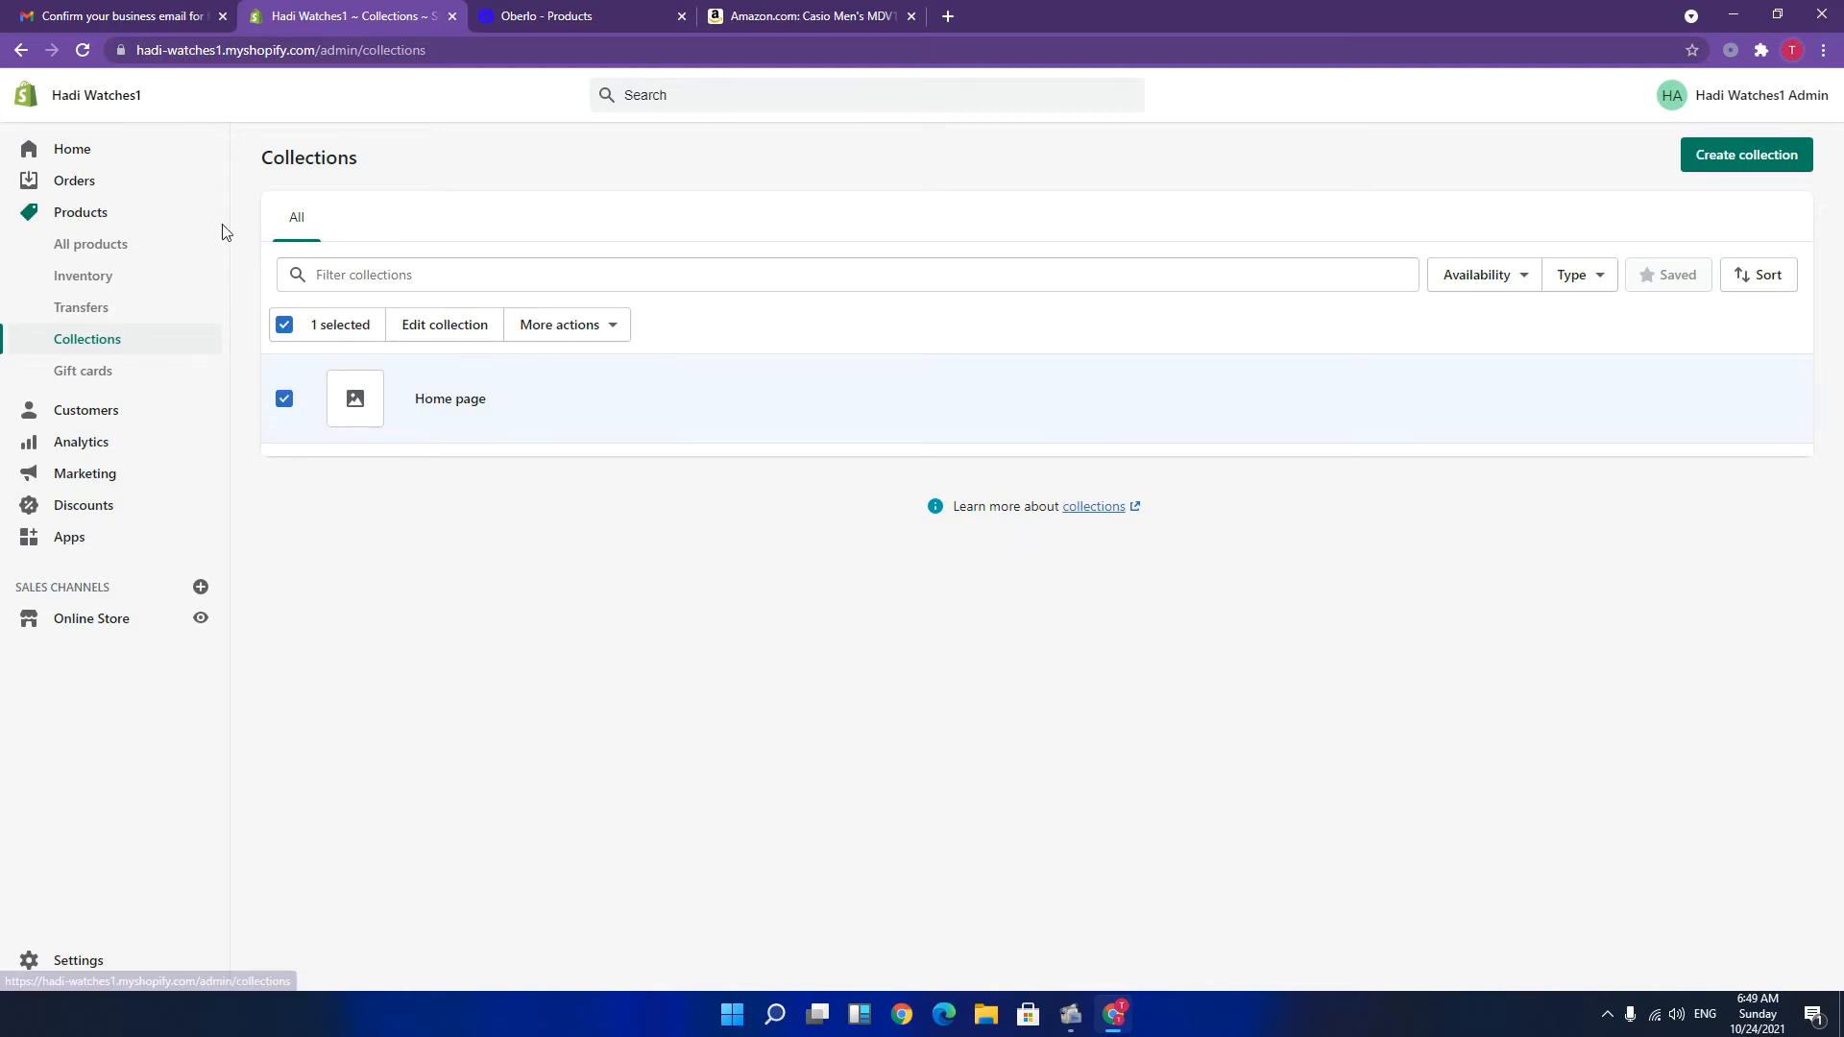
{"action": "left_click", "coordinate": [584, 330]}
{"action": "left_click", "coordinate": [535, 462]}
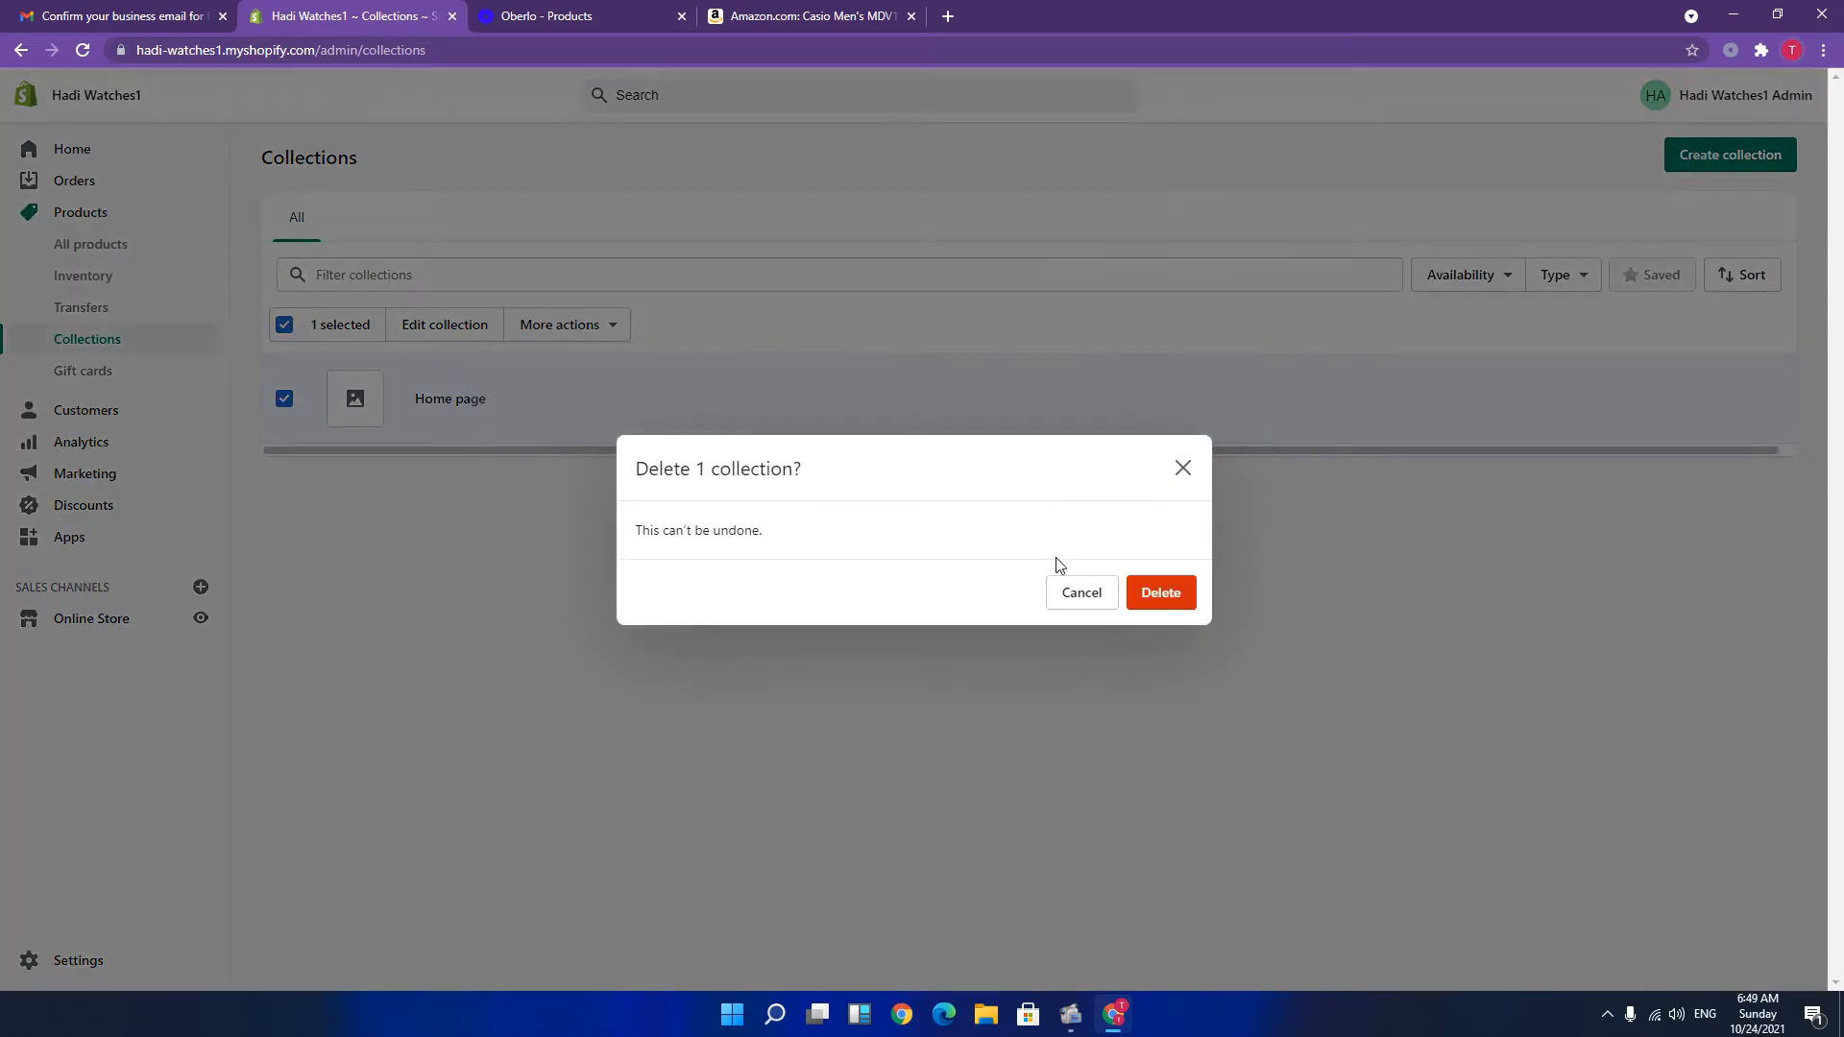
{"action": "left_click", "coordinate": [1170, 591]}
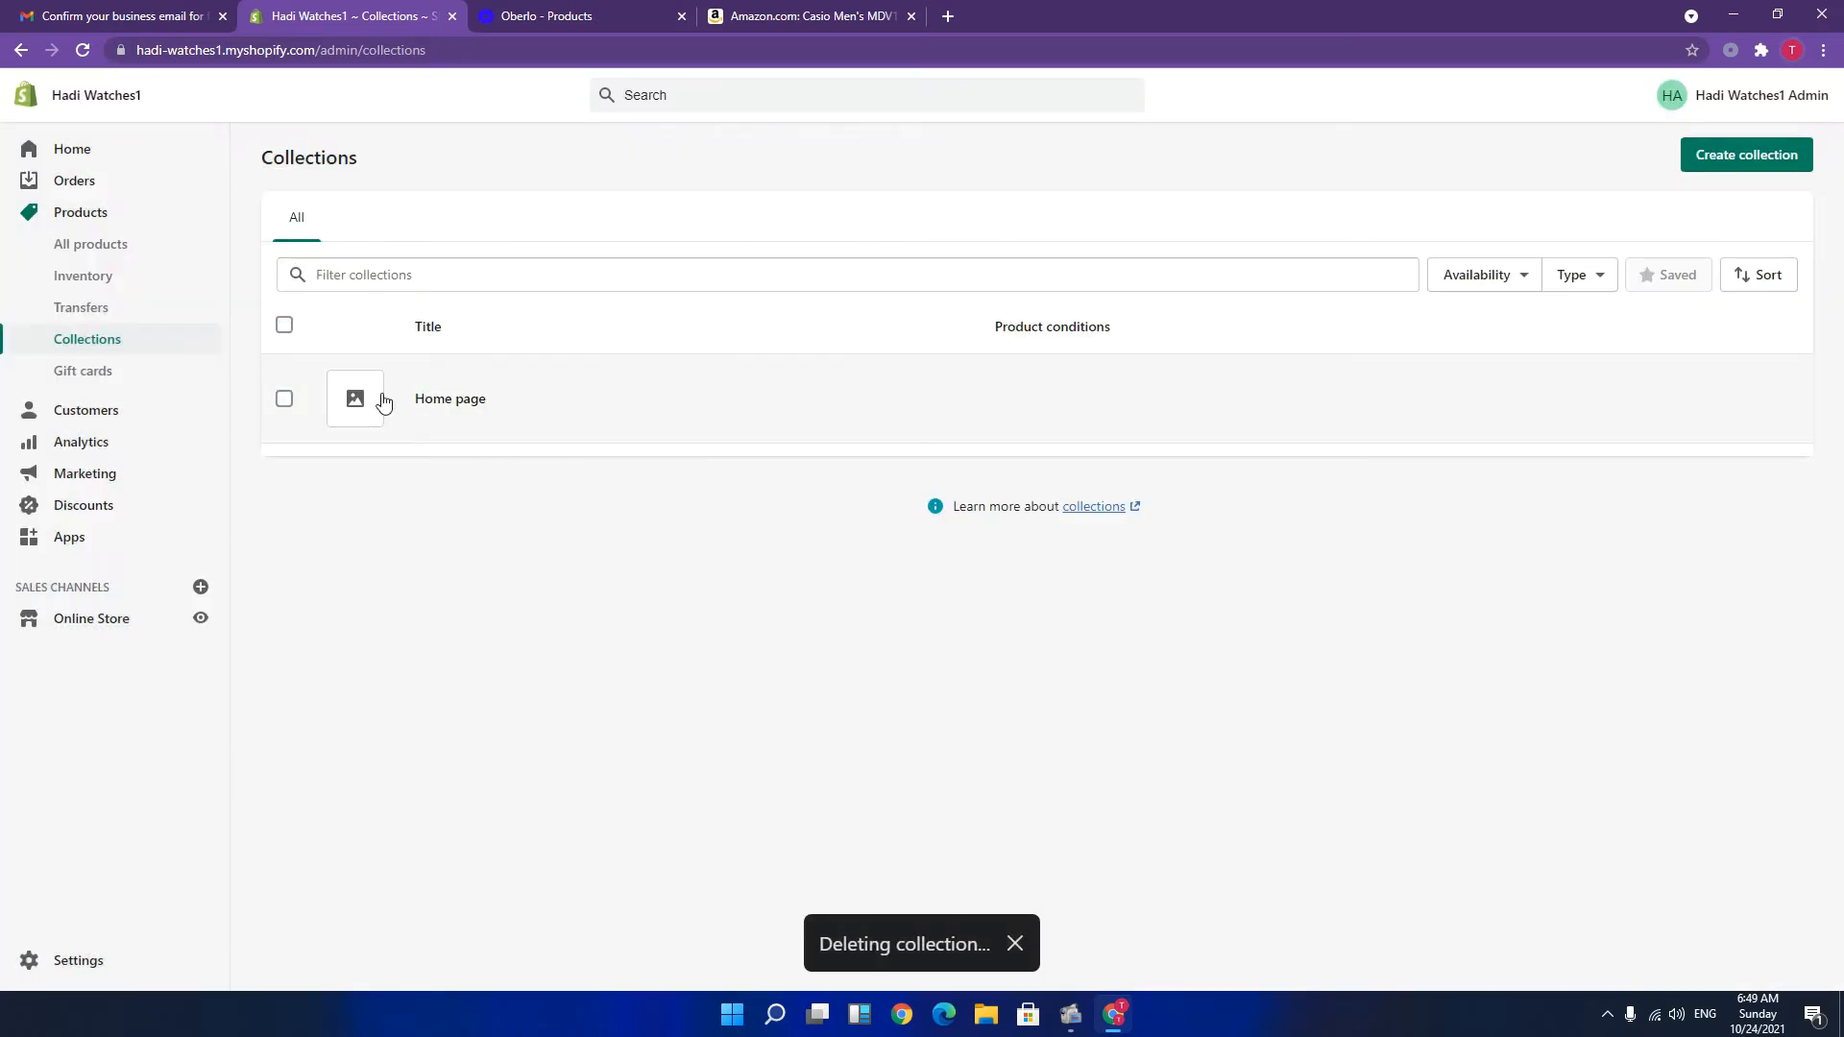
Step: Create and save an automated 'Man Watches' collection matching product tag equal to man
{"action": "left_click", "coordinate": [1074, 564]}
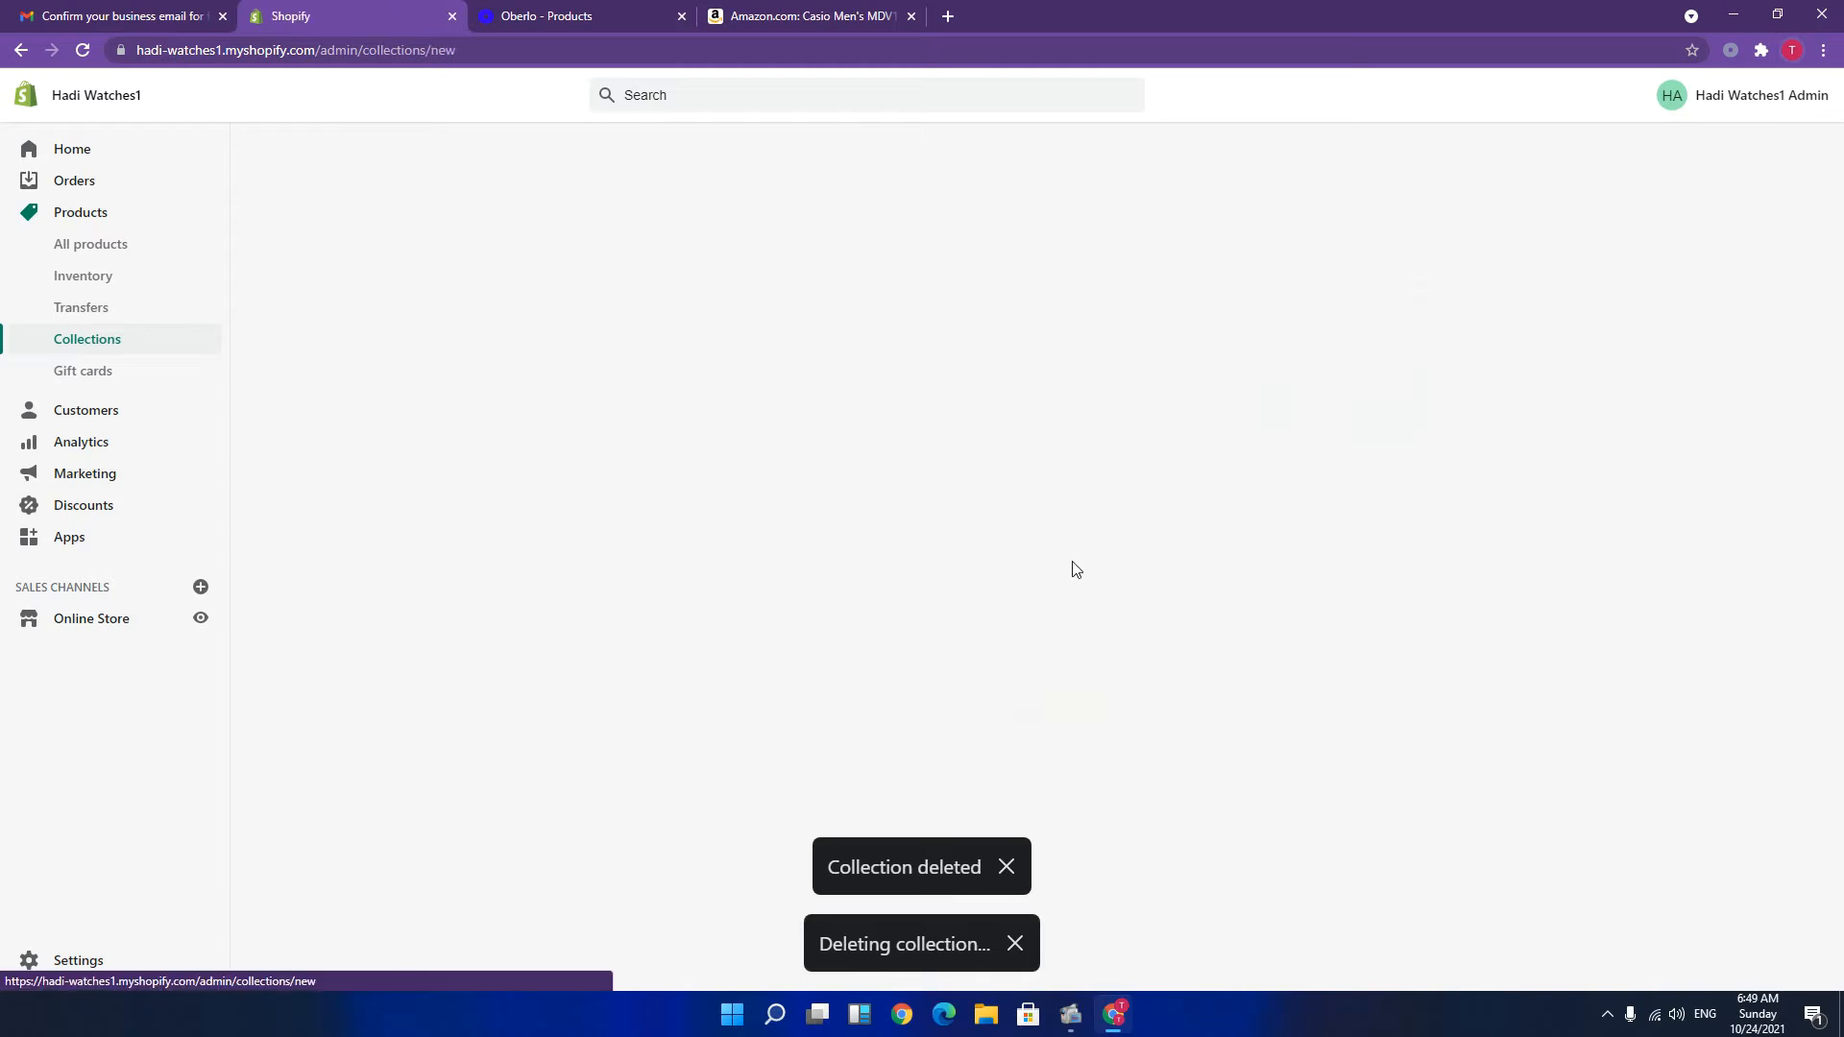
{"action": "left_click", "coordinate": [657, 246]}
{"action": "type", "text": "Man Watches"}
{"action": "left_click", "coordinate": [402, 370]}
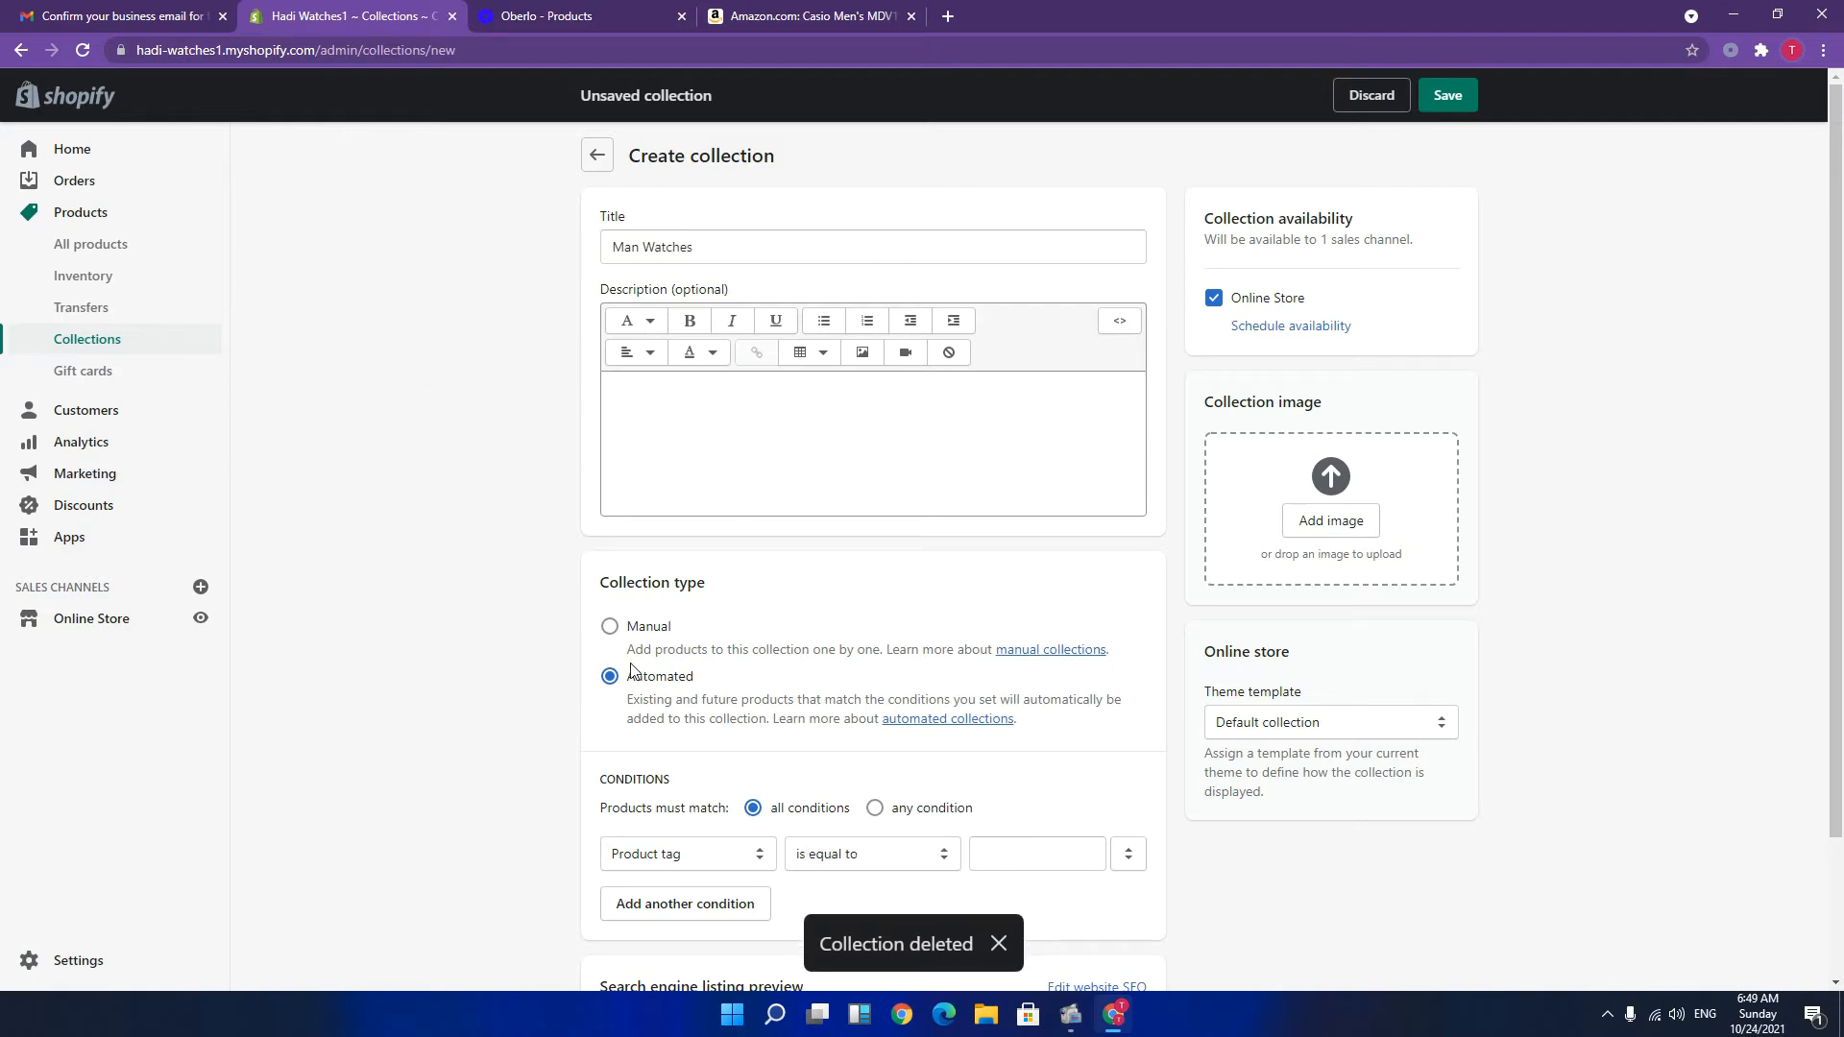
{"action": "scroll", "coordinate": [906, 823], "scroll_direction": "down", "scroll_amount": 2}
{"action": "left_click", "coordinate": [1019, 695]}
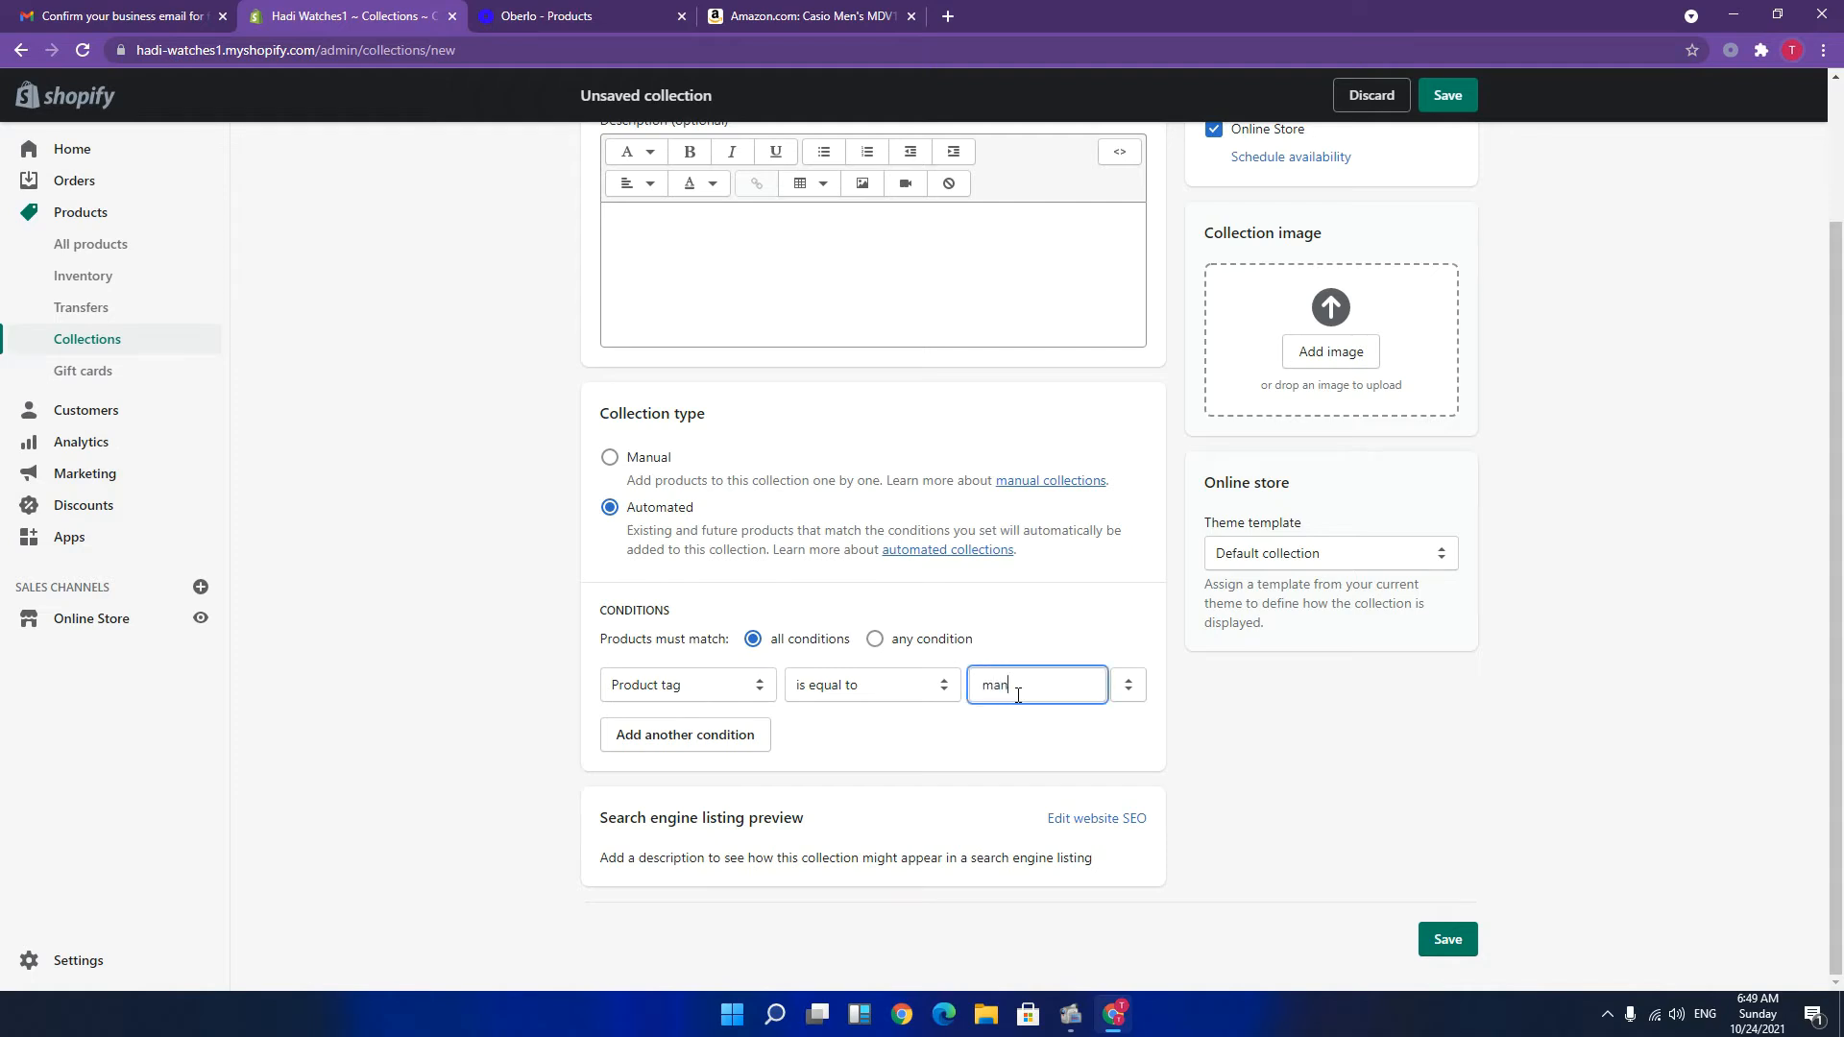
{"action": "scroll", "coordinate": [384, 558], "scroll_direction": "up", "scroll_amount": 2}
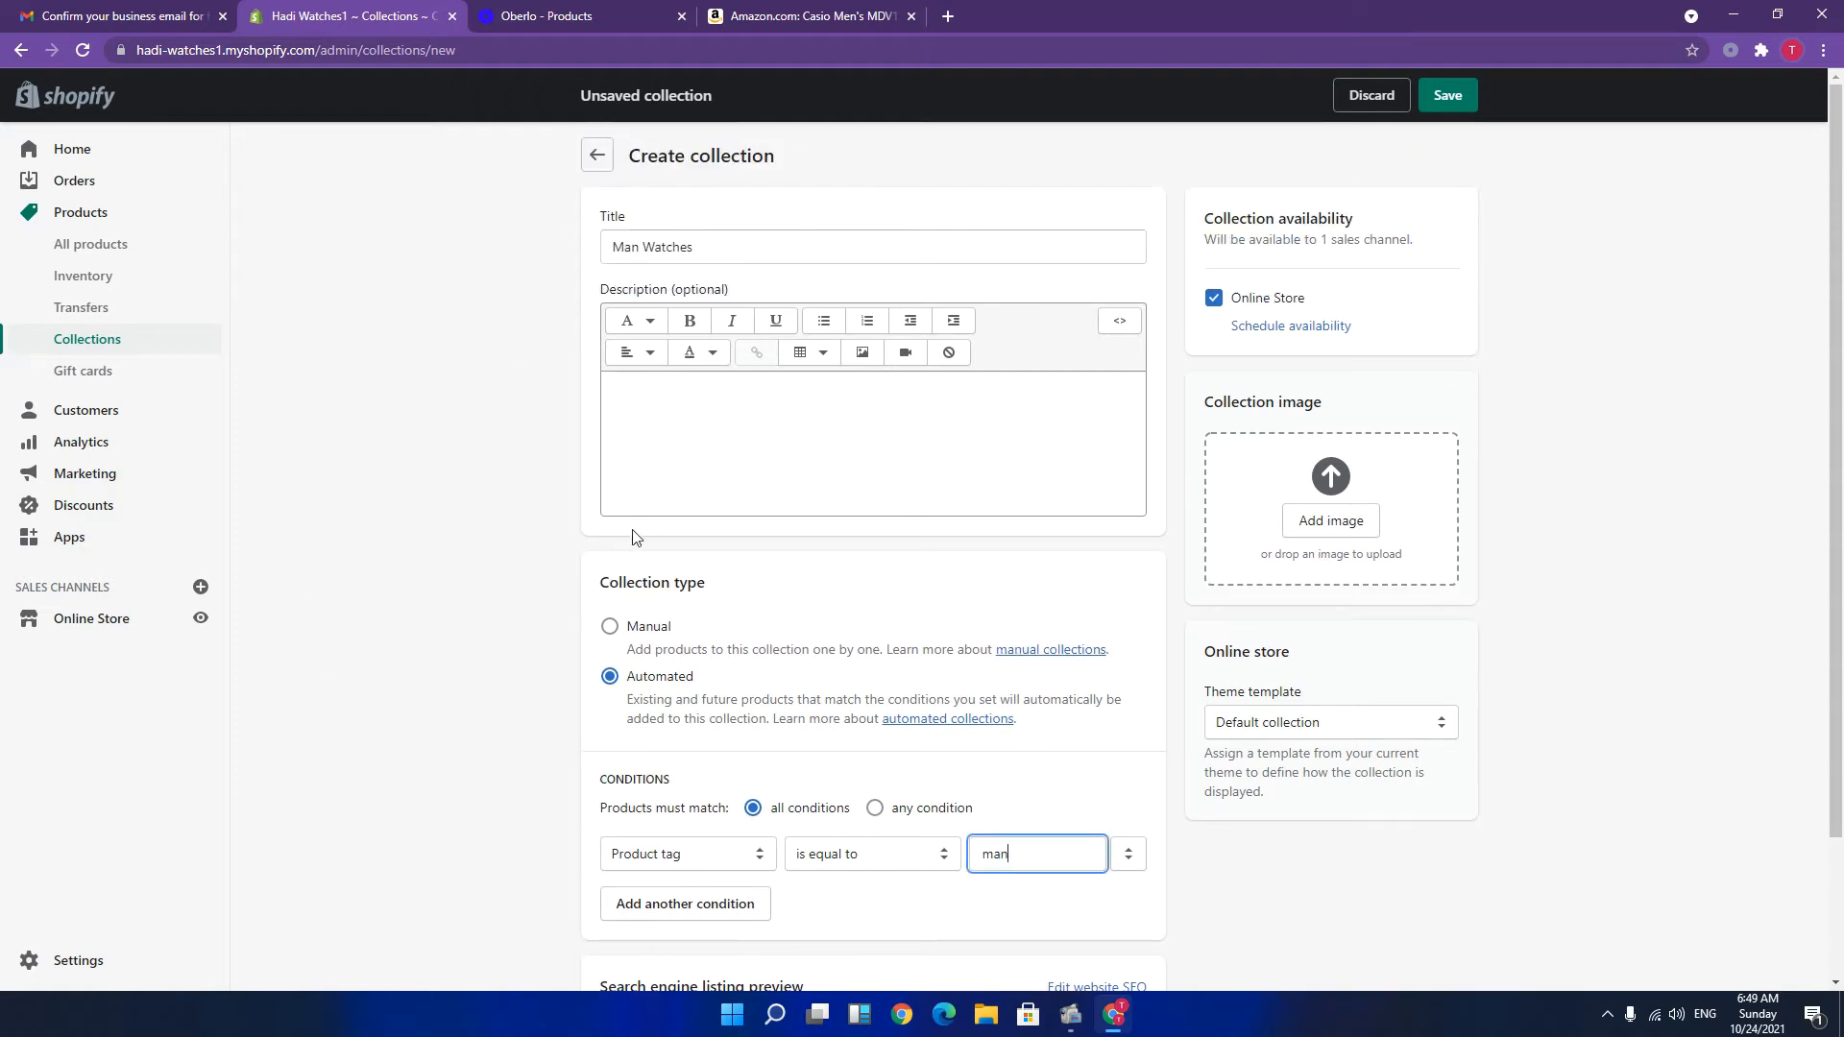
{"action": "scroll", "coordinate": [593, 702], "scroll_direction": "down", "scroll_amount": 2}
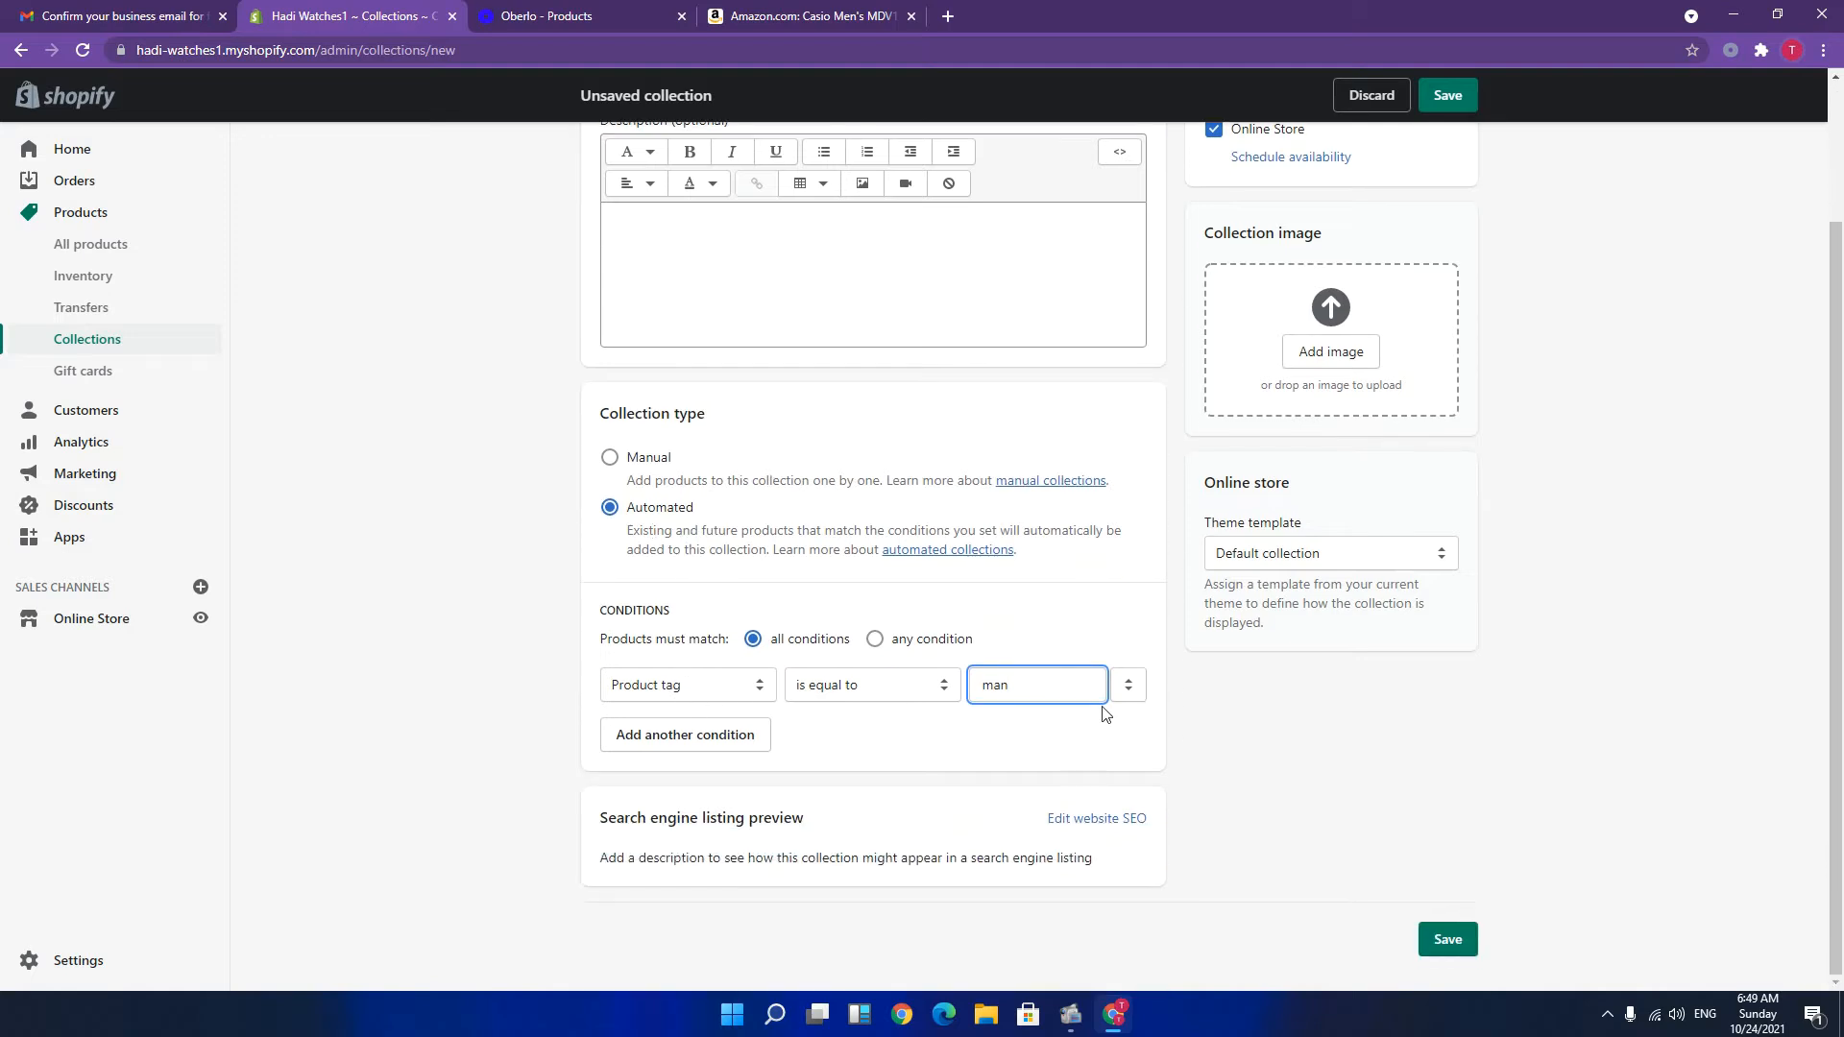
{"action": "left_click_drag", "start_coordinate": [994, 690], "coordinate": [967, 695]}
{"action": "left_click", "coordinate": [1445, 939]}
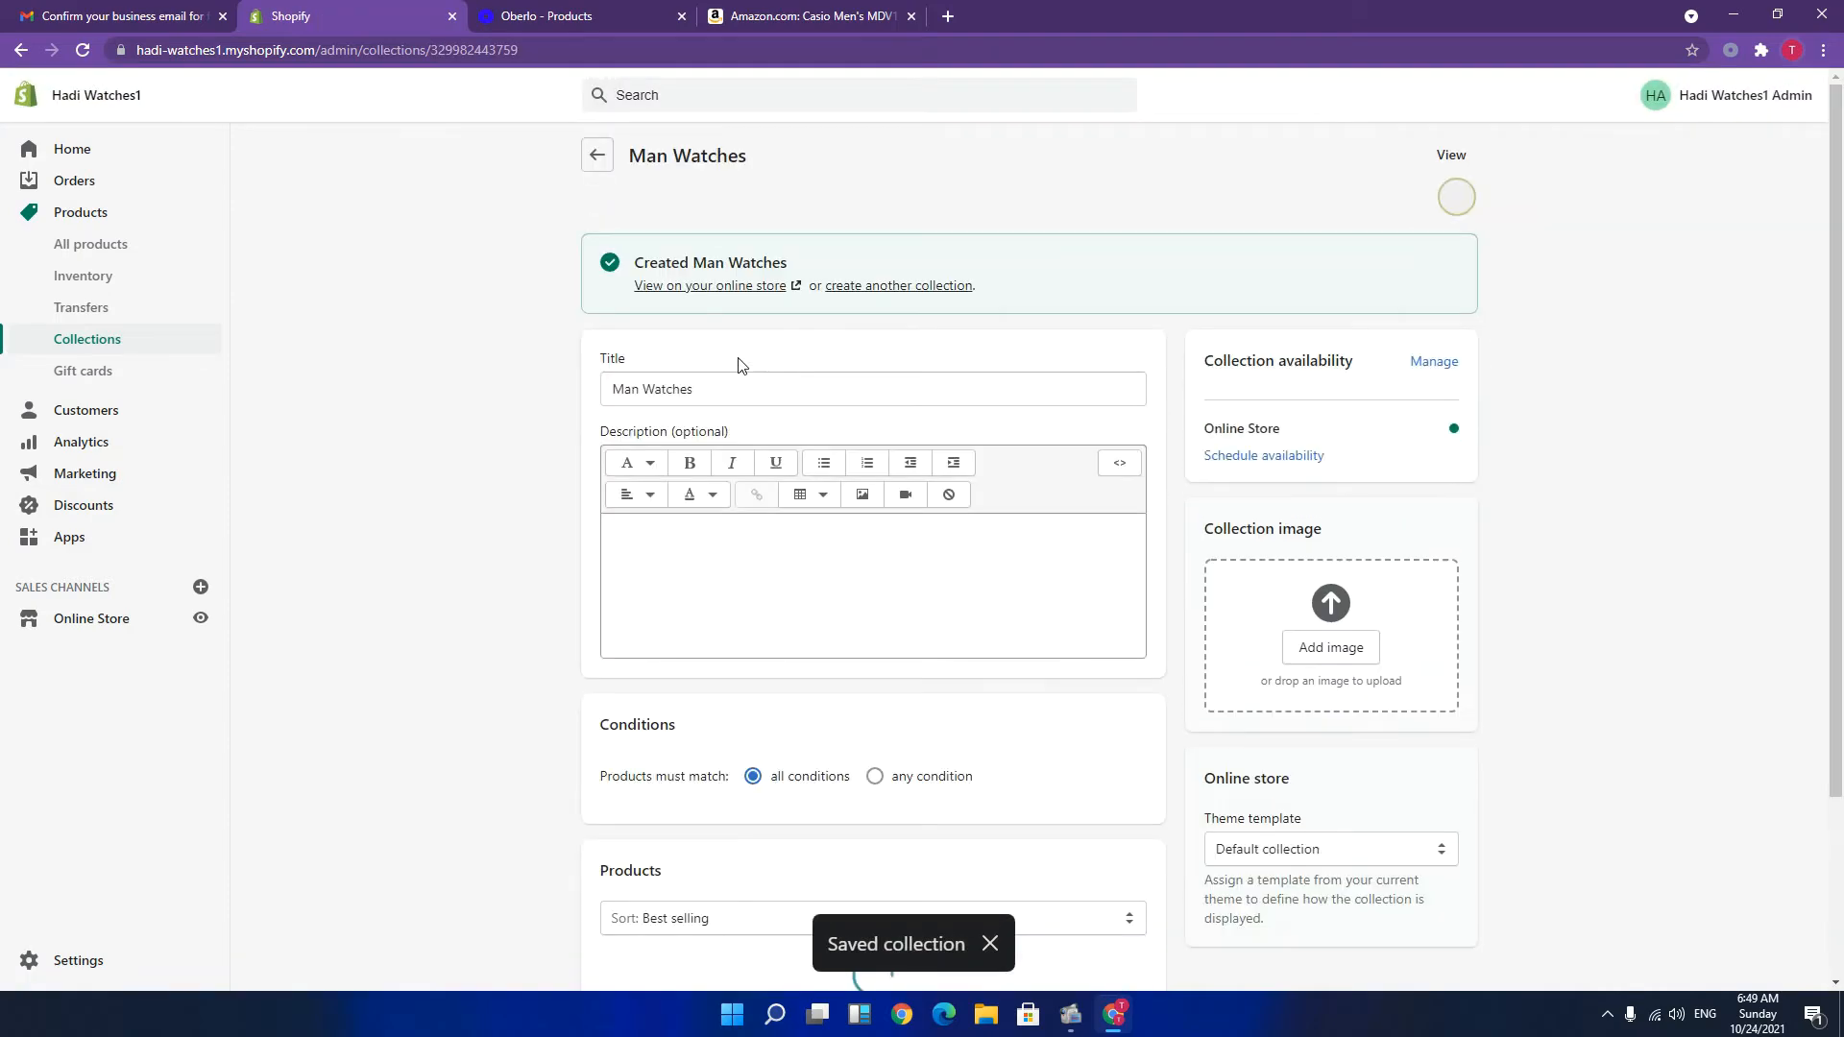
Step: Create and save an automated 'Women Watches' collection matching product tag equal to women
{"action": "scroll", "coordinate": [909, 429], "scroll_direction": "down", "scroll_amount": 5}
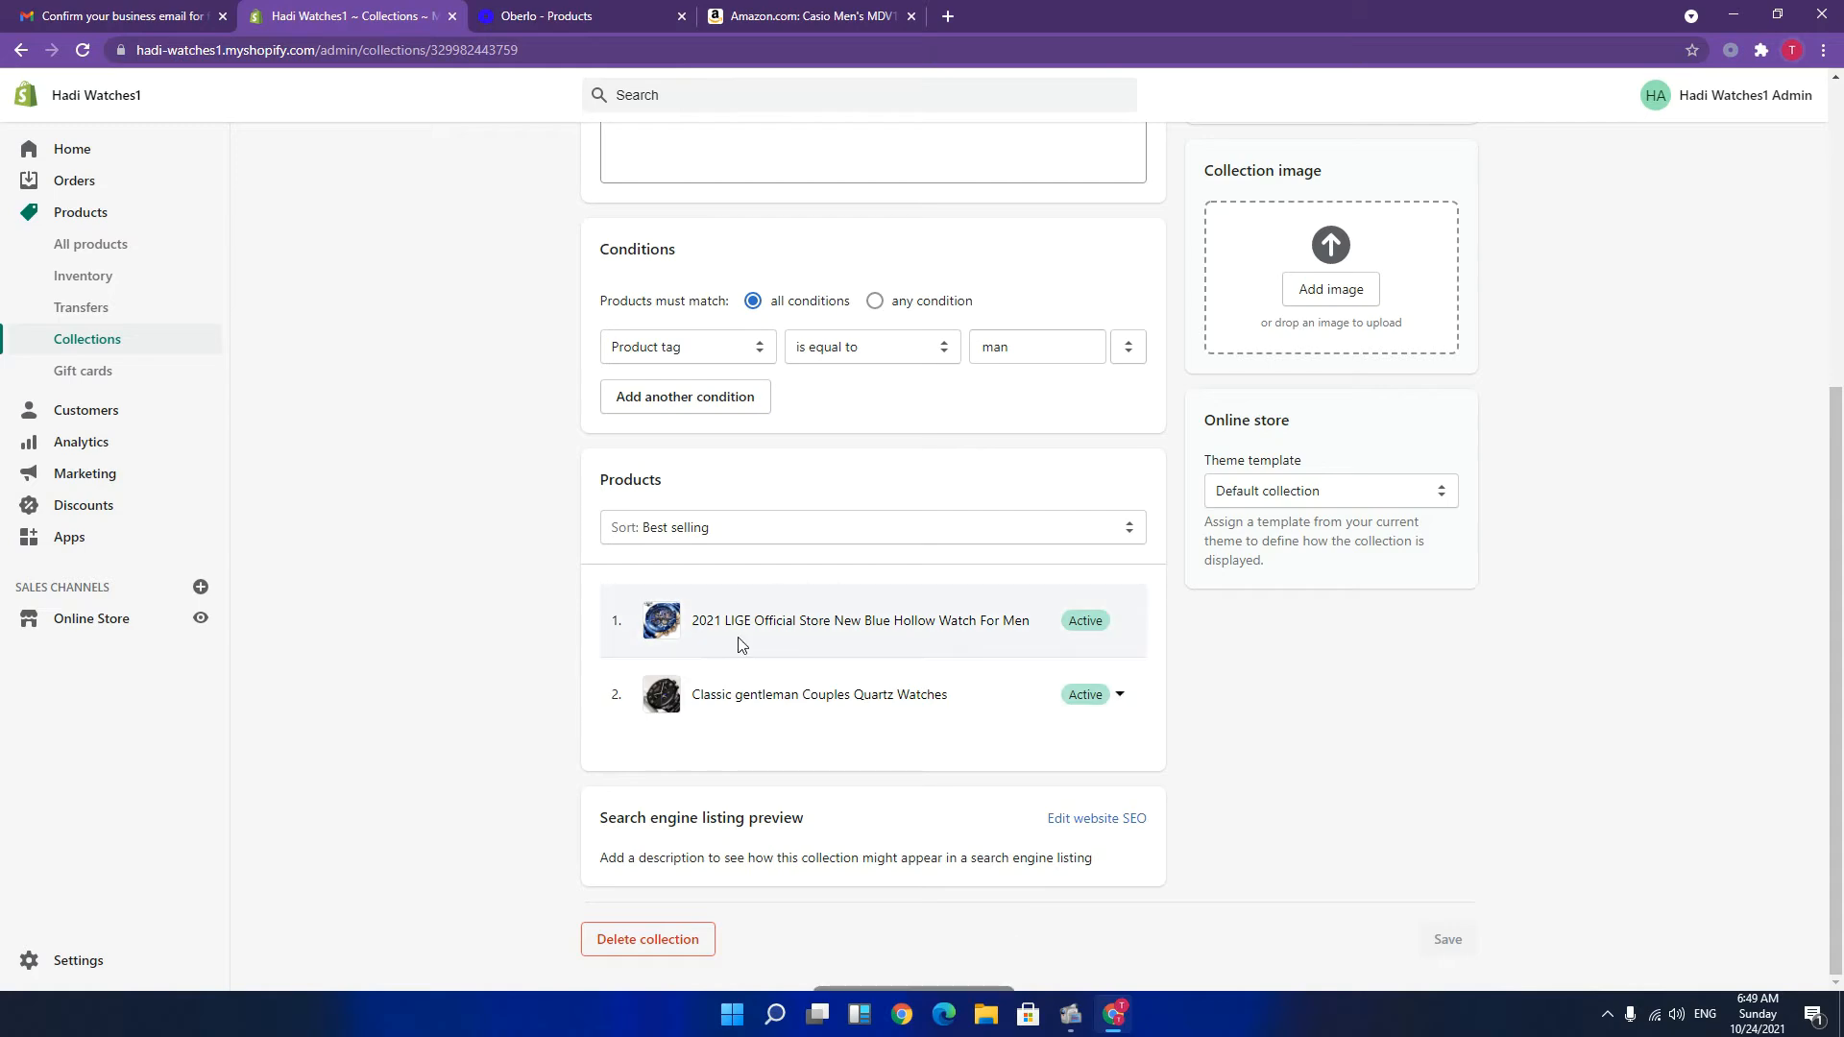
{"action": "scroll", "coordinate": [692, 403], "scroll_direction": "up", "scroll_amount": 5}
{"action": "left_click", "coordinate": [597, 155]}
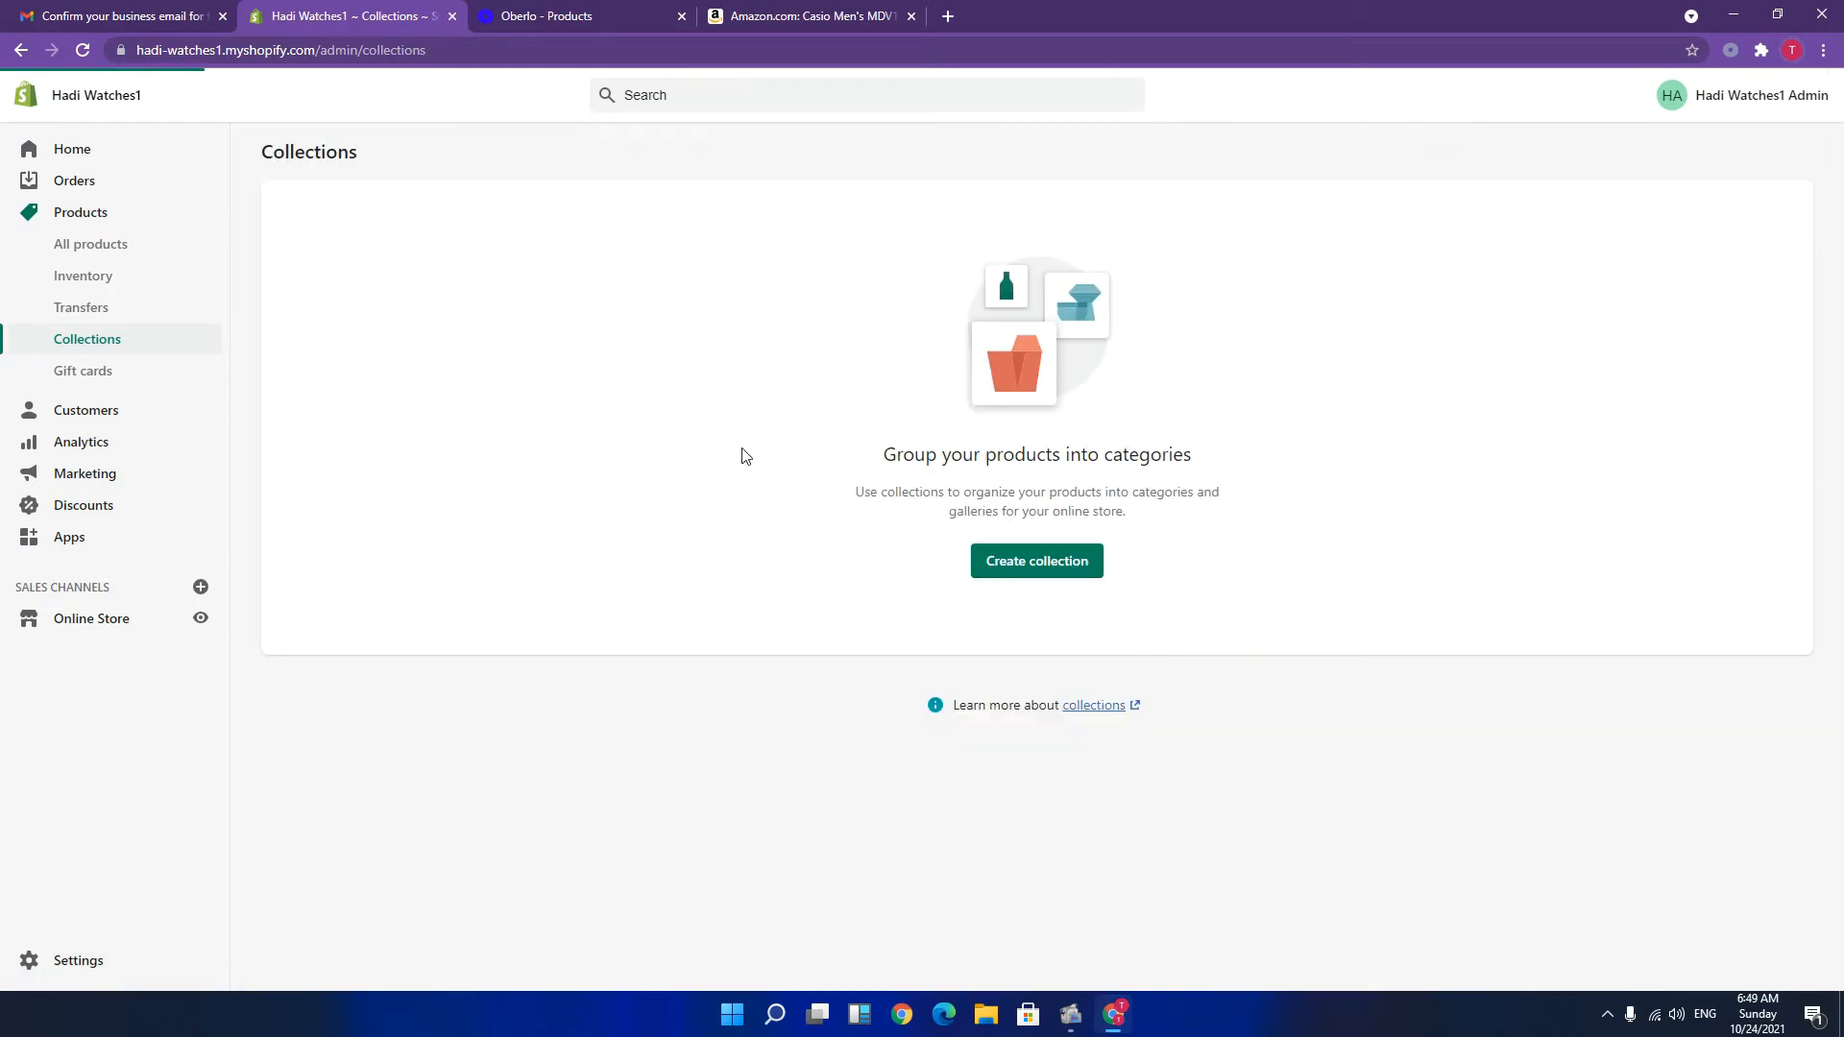
{"action": "left_click", "coordinate": [1729, 154]}
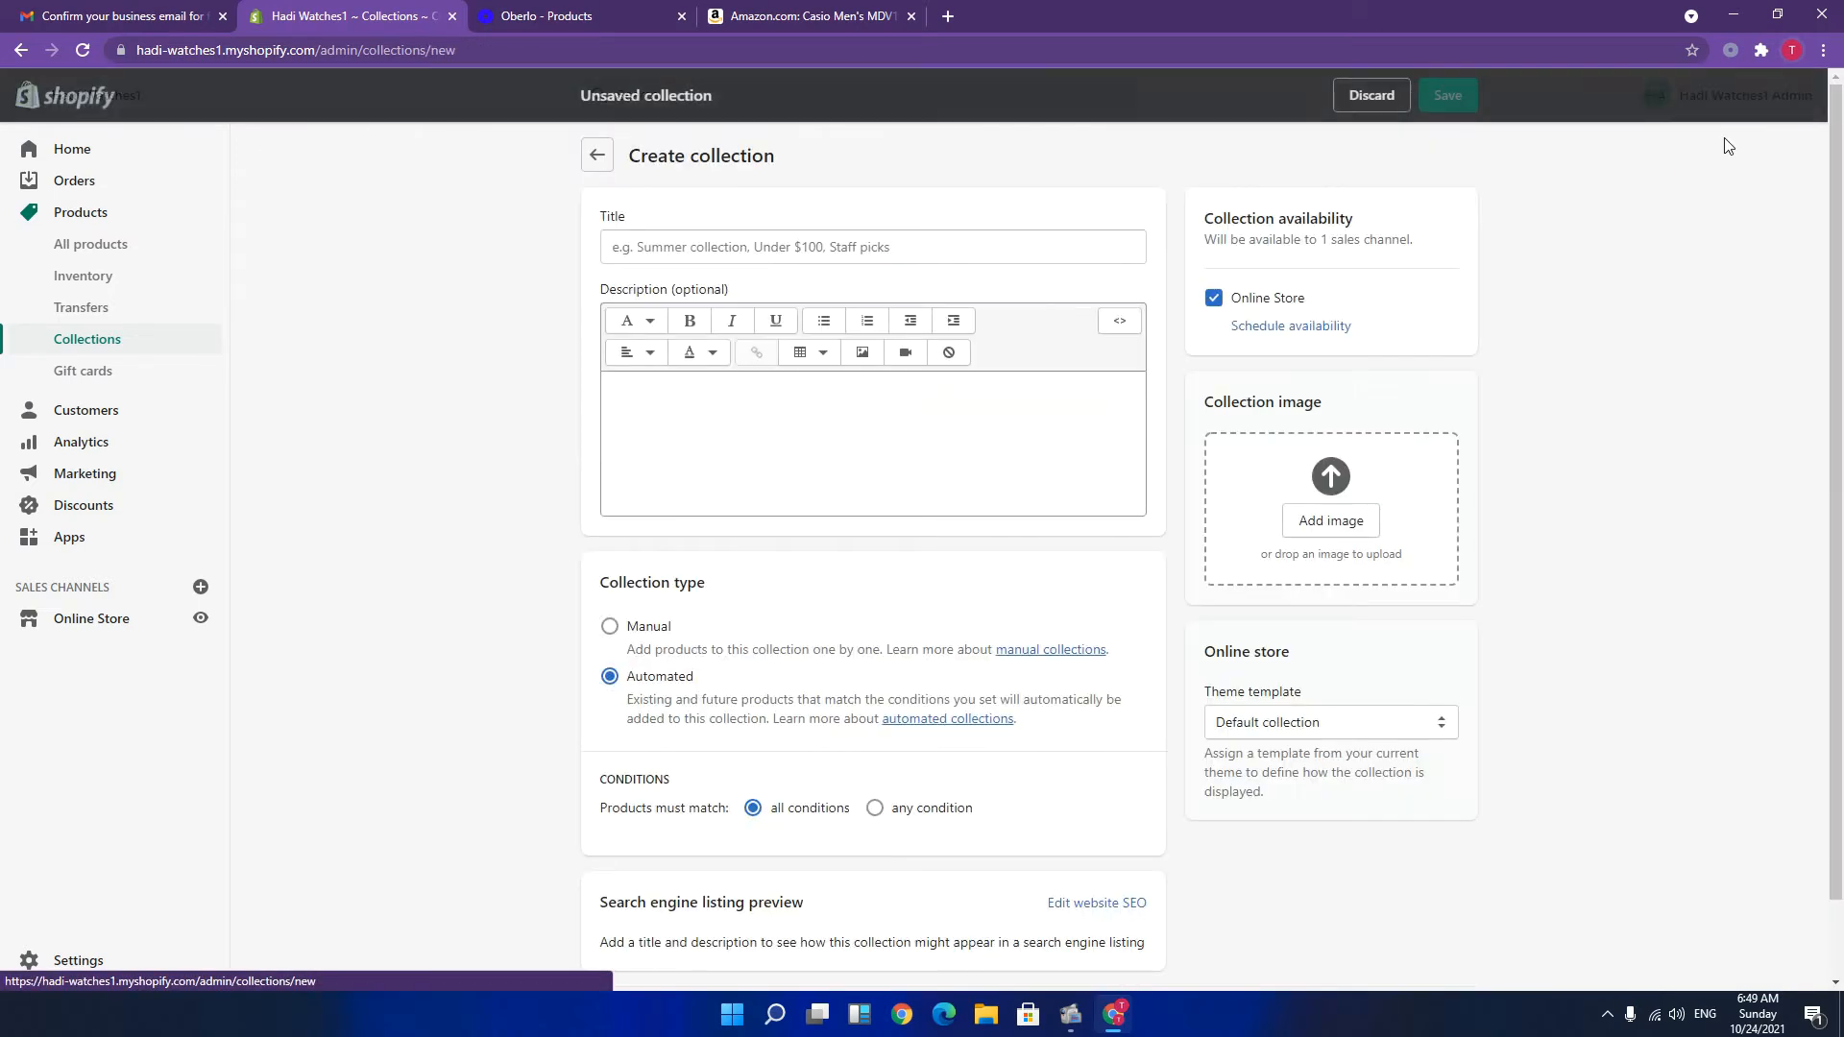
{"action": "left_click", "coordinate": [750, 244]}
{"action": "type", "text": "W"}
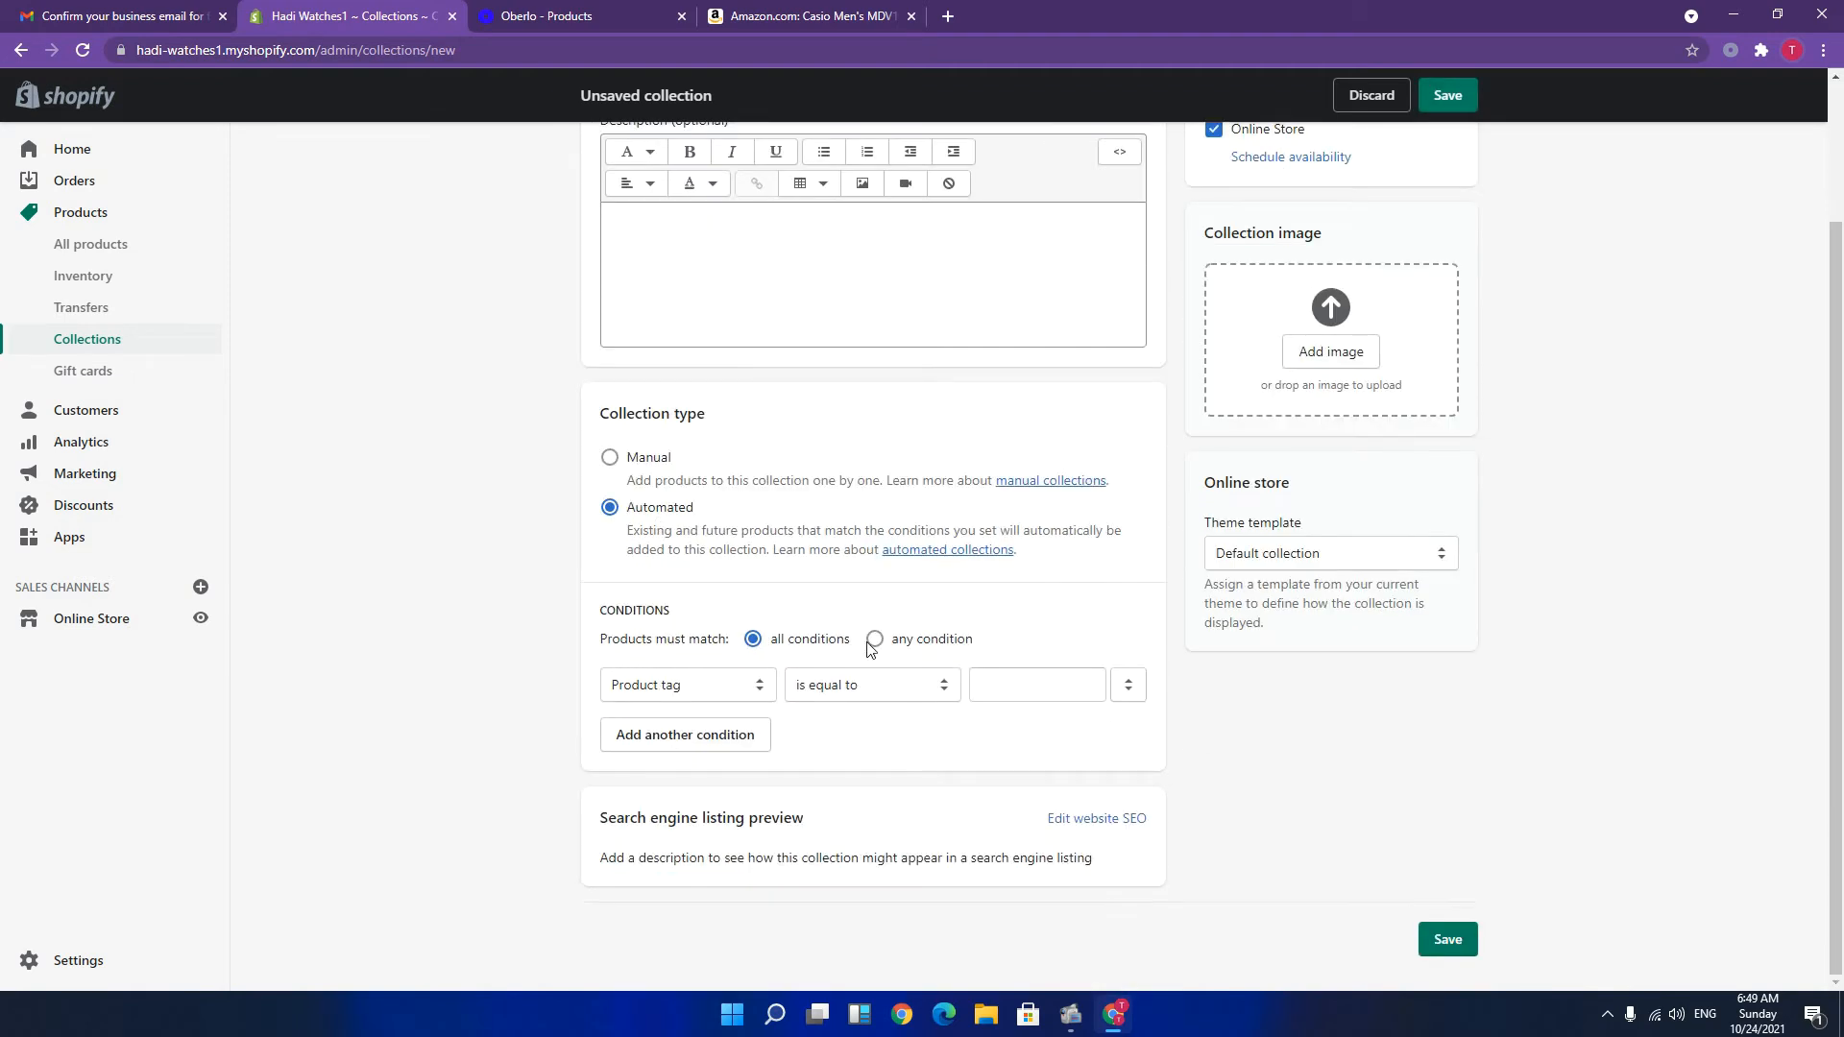
{"action": "left_click", "coordinate": [991, 689]}
{"action": "type", "text": "women"}
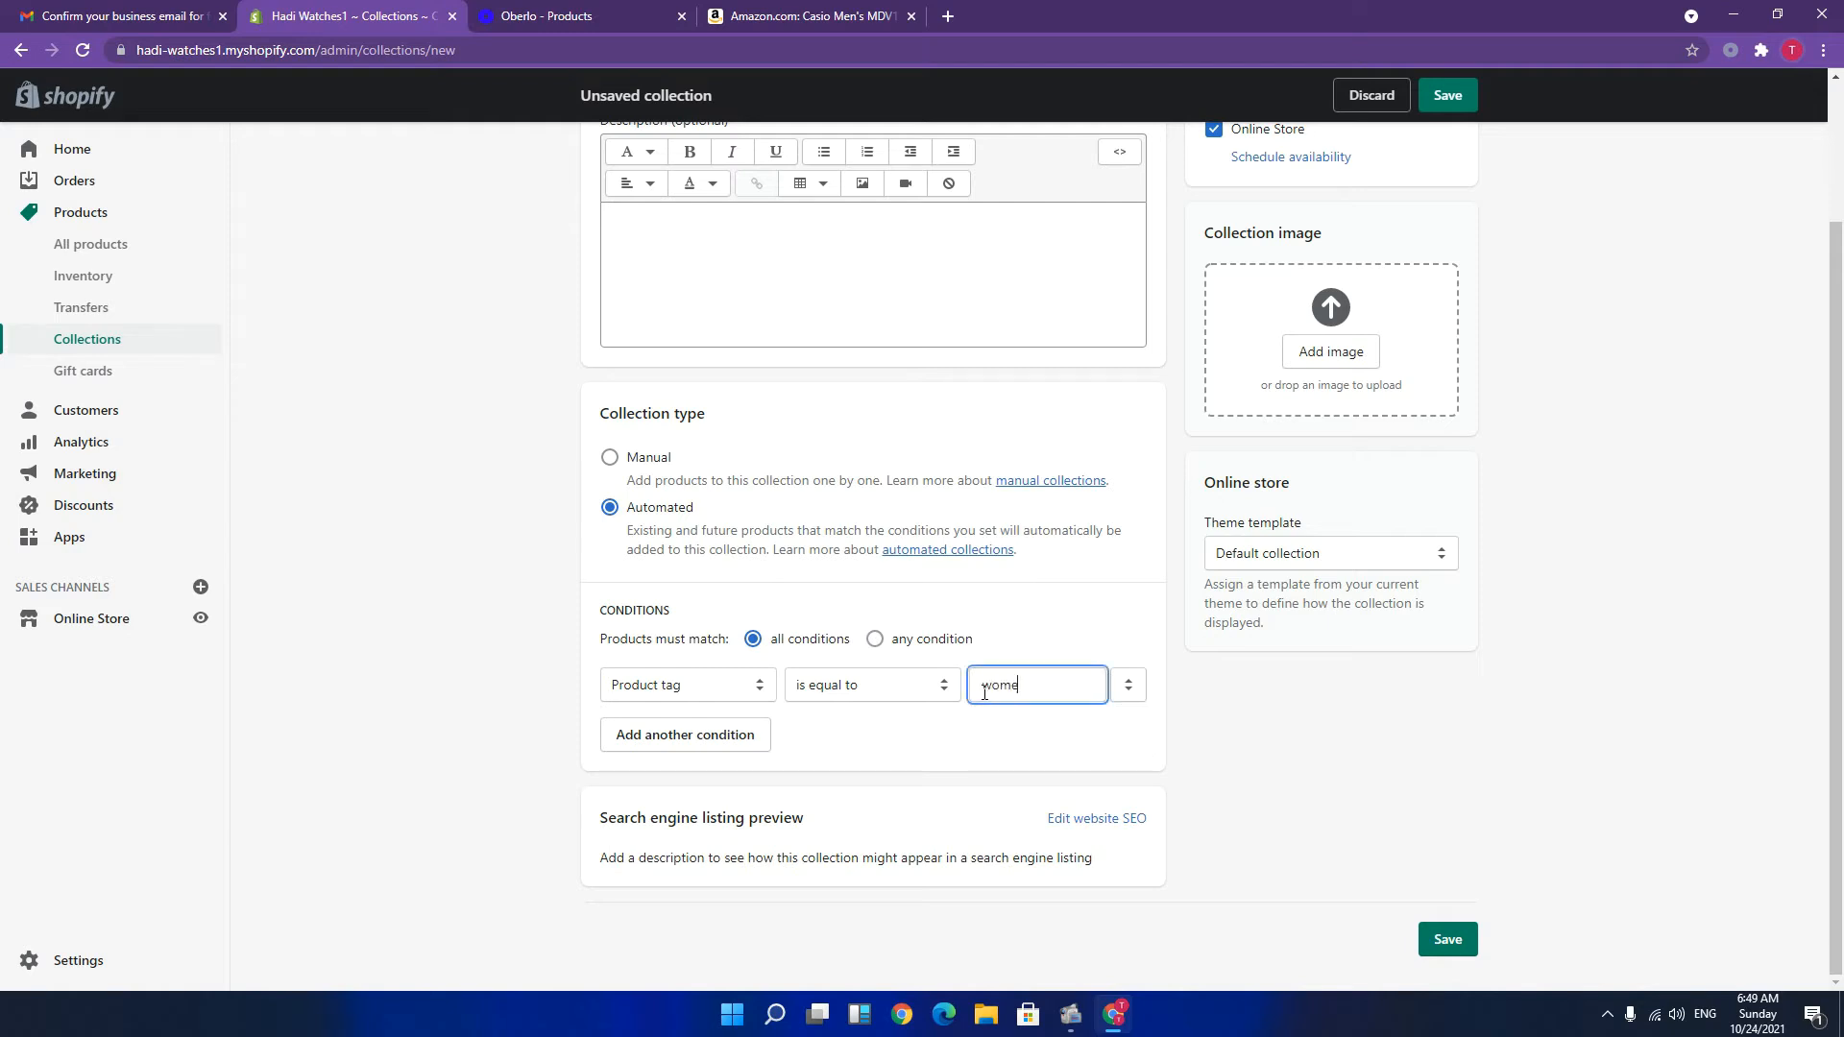
{"action": "left_click", "coordinate": [1448, 940]}
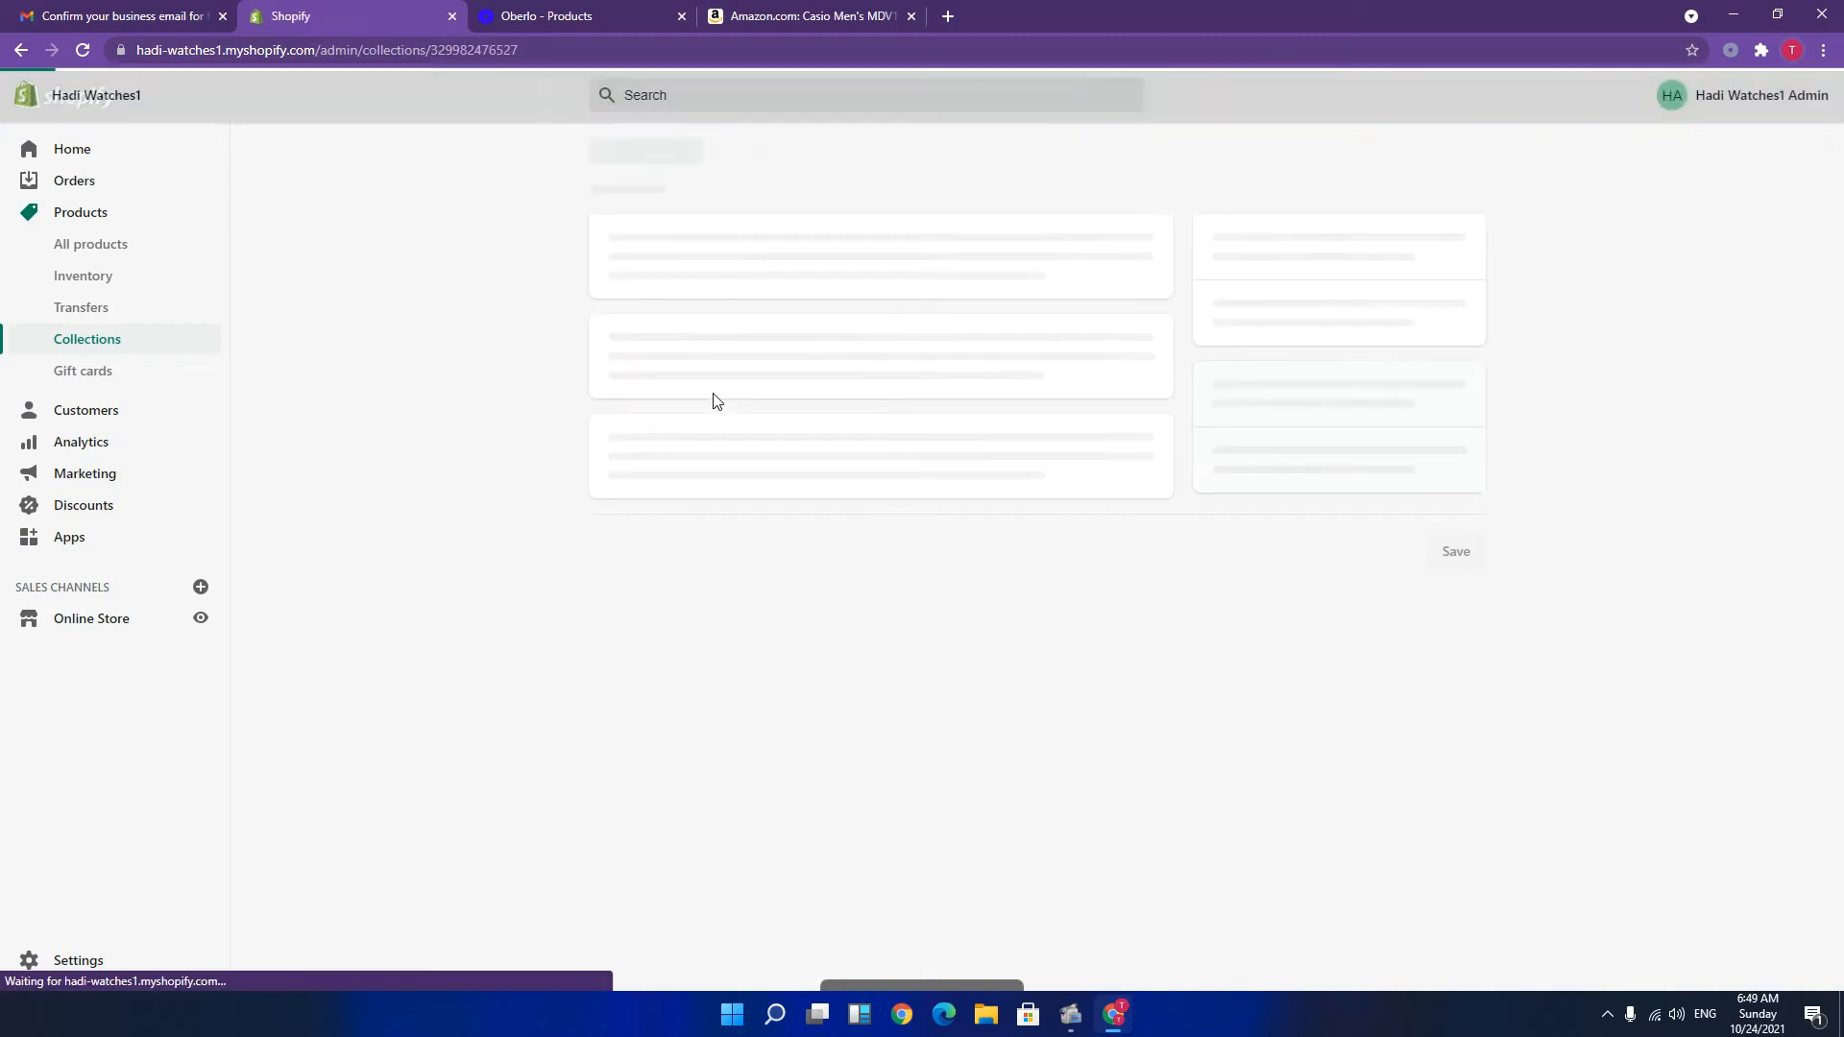
Step: Leave the Women Watches collection editor to return to the product list
{"action": "scroll", "coordinate": [1046, 478], "scroll_direction": "down", "scroll_amount": 5}
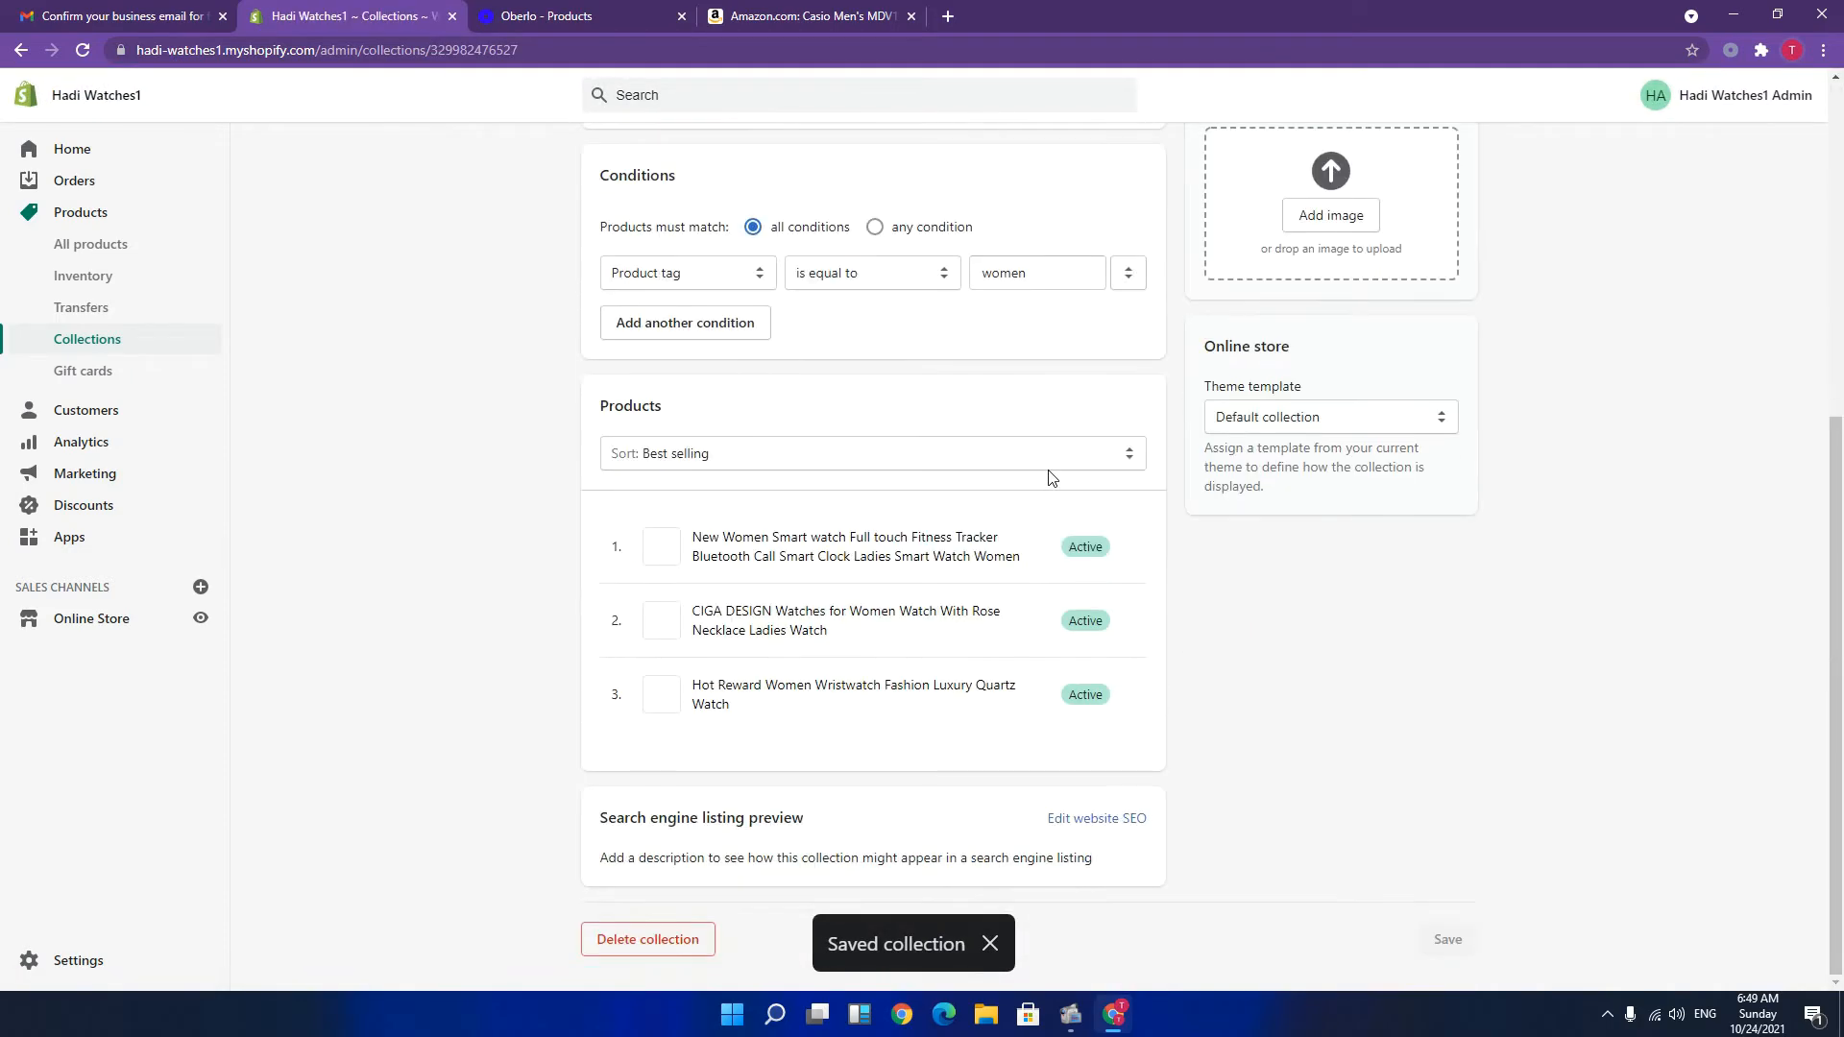
{"action": "scroll", "coordinate": [1046, 338], "scroll_direction": "up", "scroll_amount": 4}
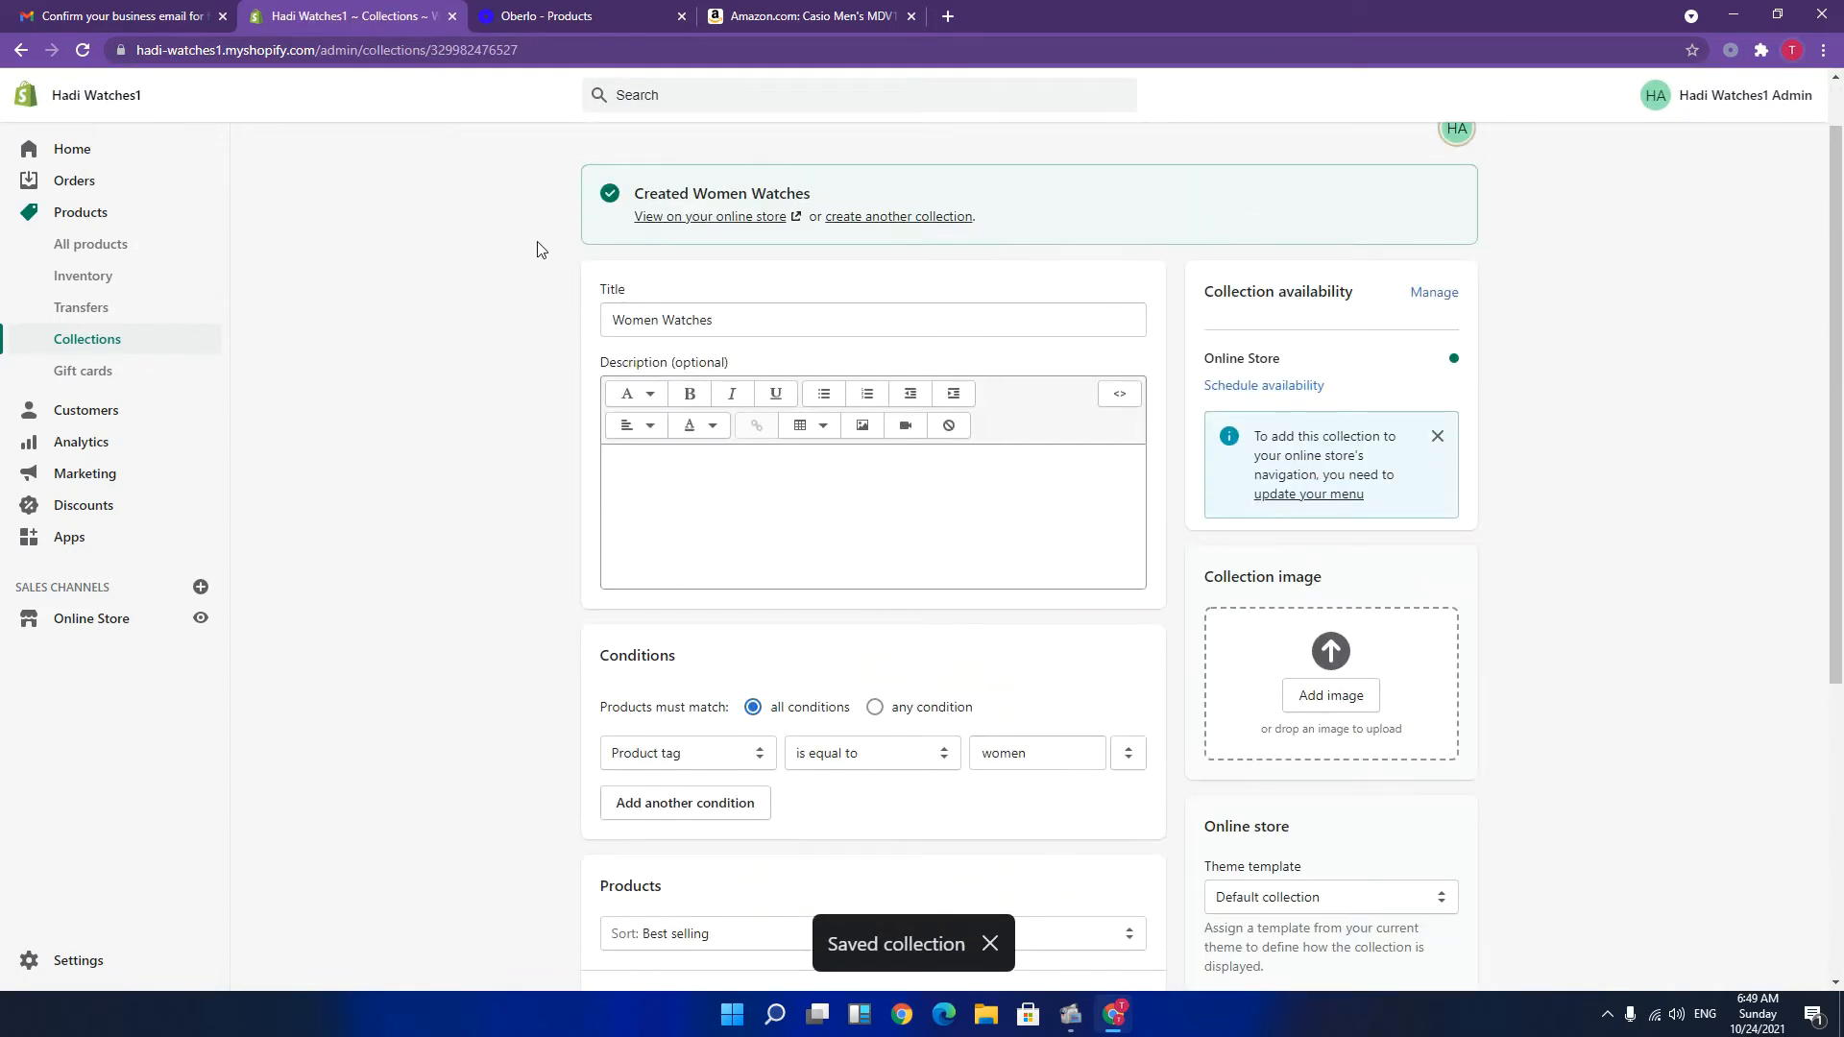
{"action": "scroll", "coordinate": [539, 238], "scroll_direction": "up", "scroll_amount": 2}
{"action": "left_click", "coordinate": [582, 157]}
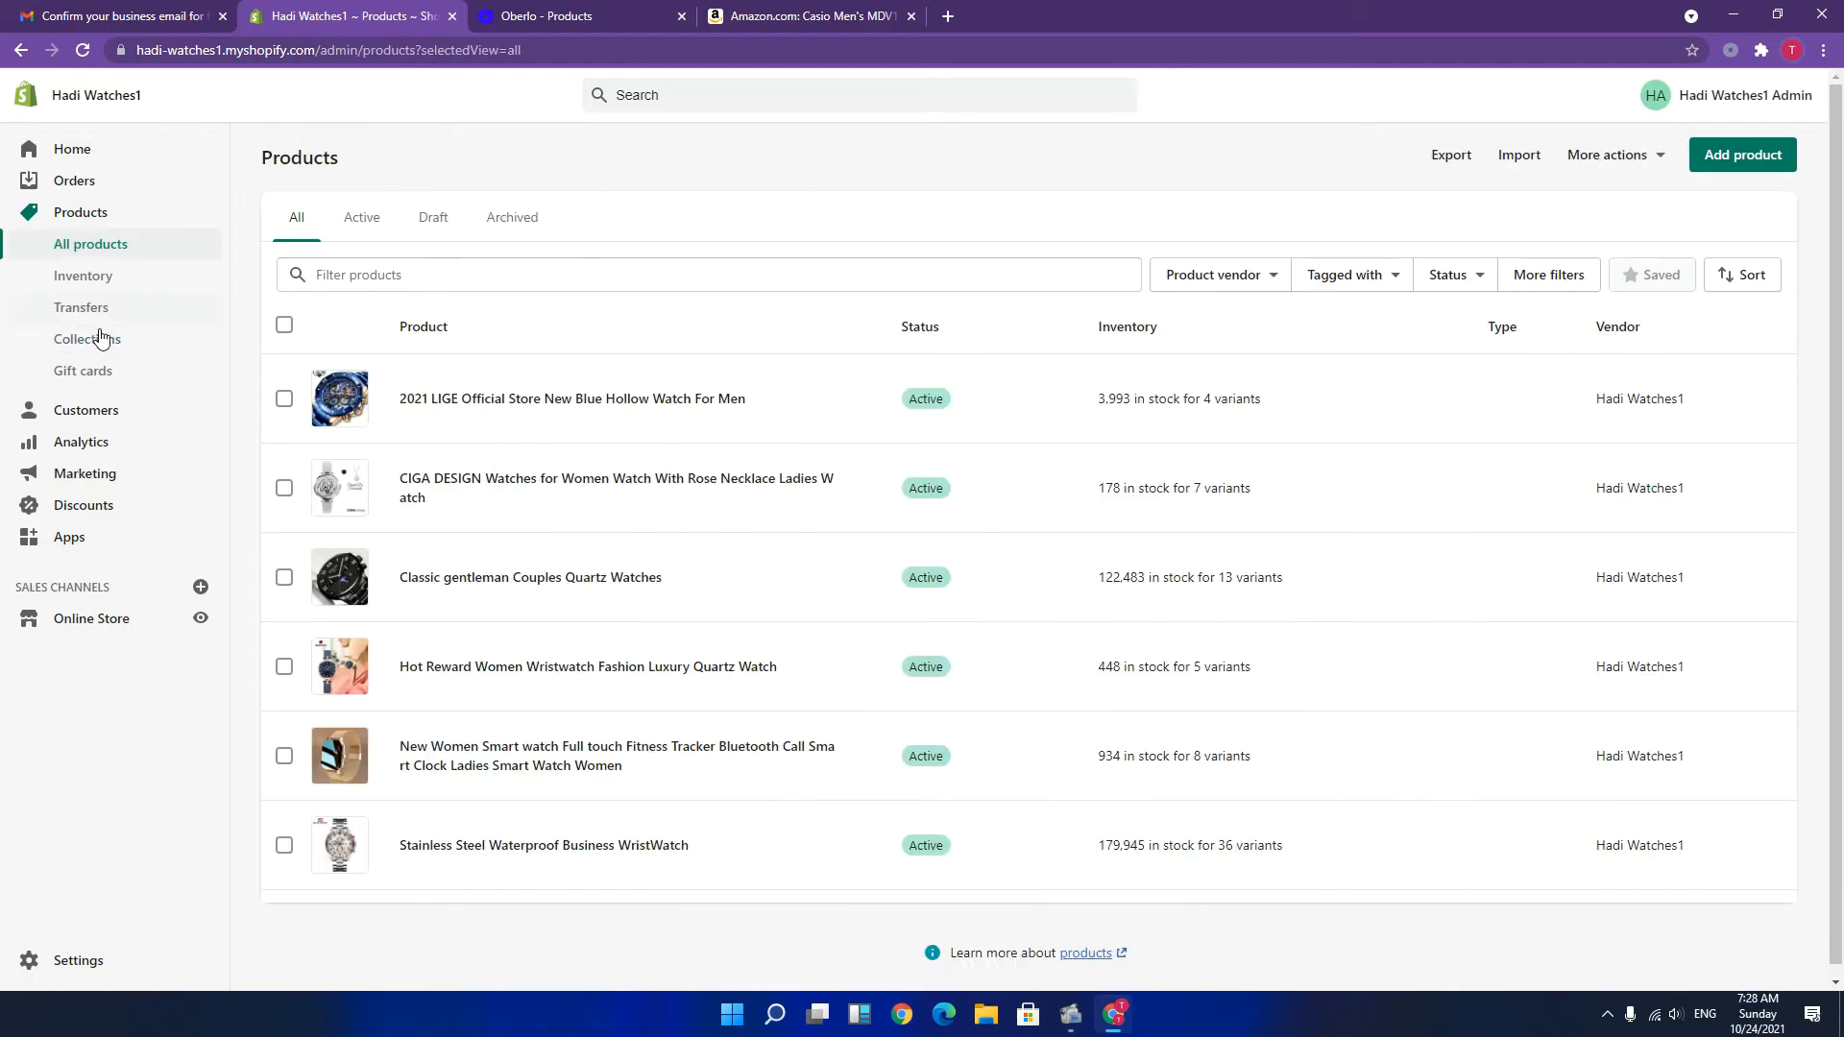
Step: Open the Women Watches collection to inspect which watches it matched
{"action": "left_click", "coordinate": [102, 338]}
{"action": "left_click", "coordinate": [424, 400]}
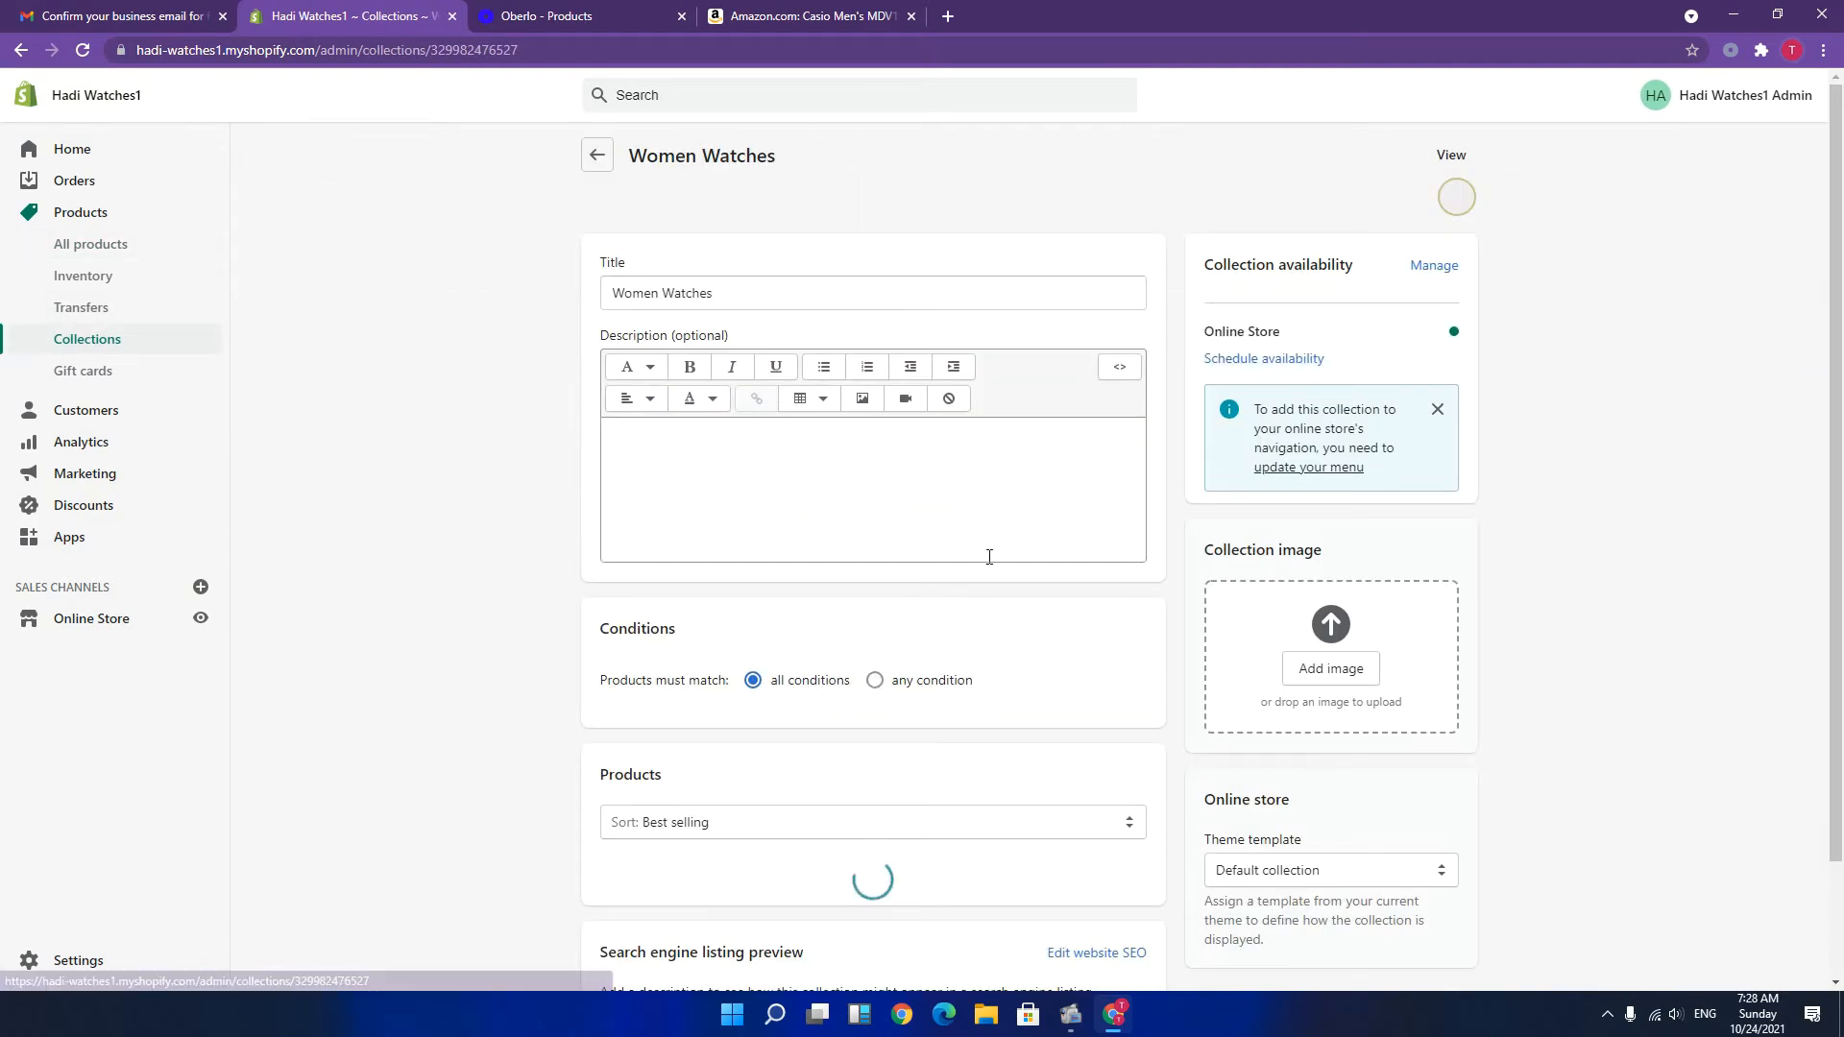
{"action": "scroll", "coordinate": [864, 653], "scroll_direction": "down", "scroll_amount": 5}
{"action": "scroll", "coordinate": [614, 528], "scroll_direction": "up", "scroll_amount": 5}
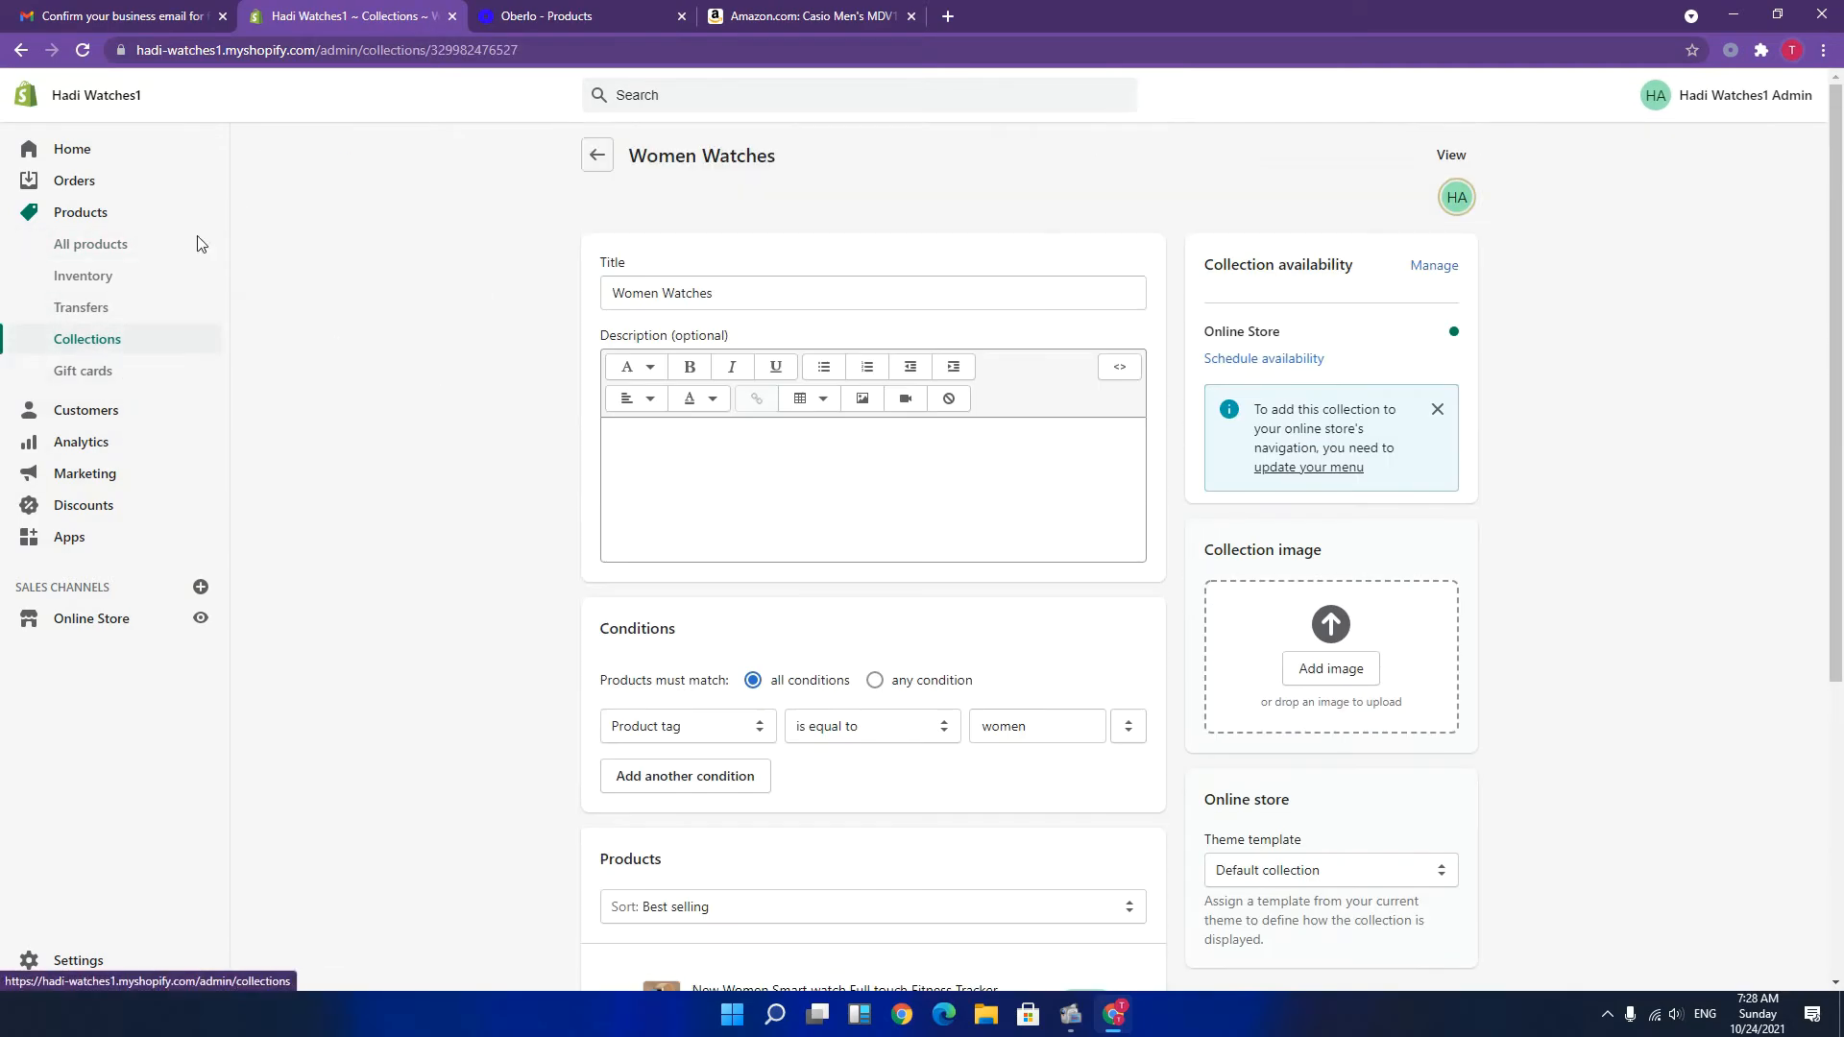
{"action": "left_click", "coordinate": [596, 156]}
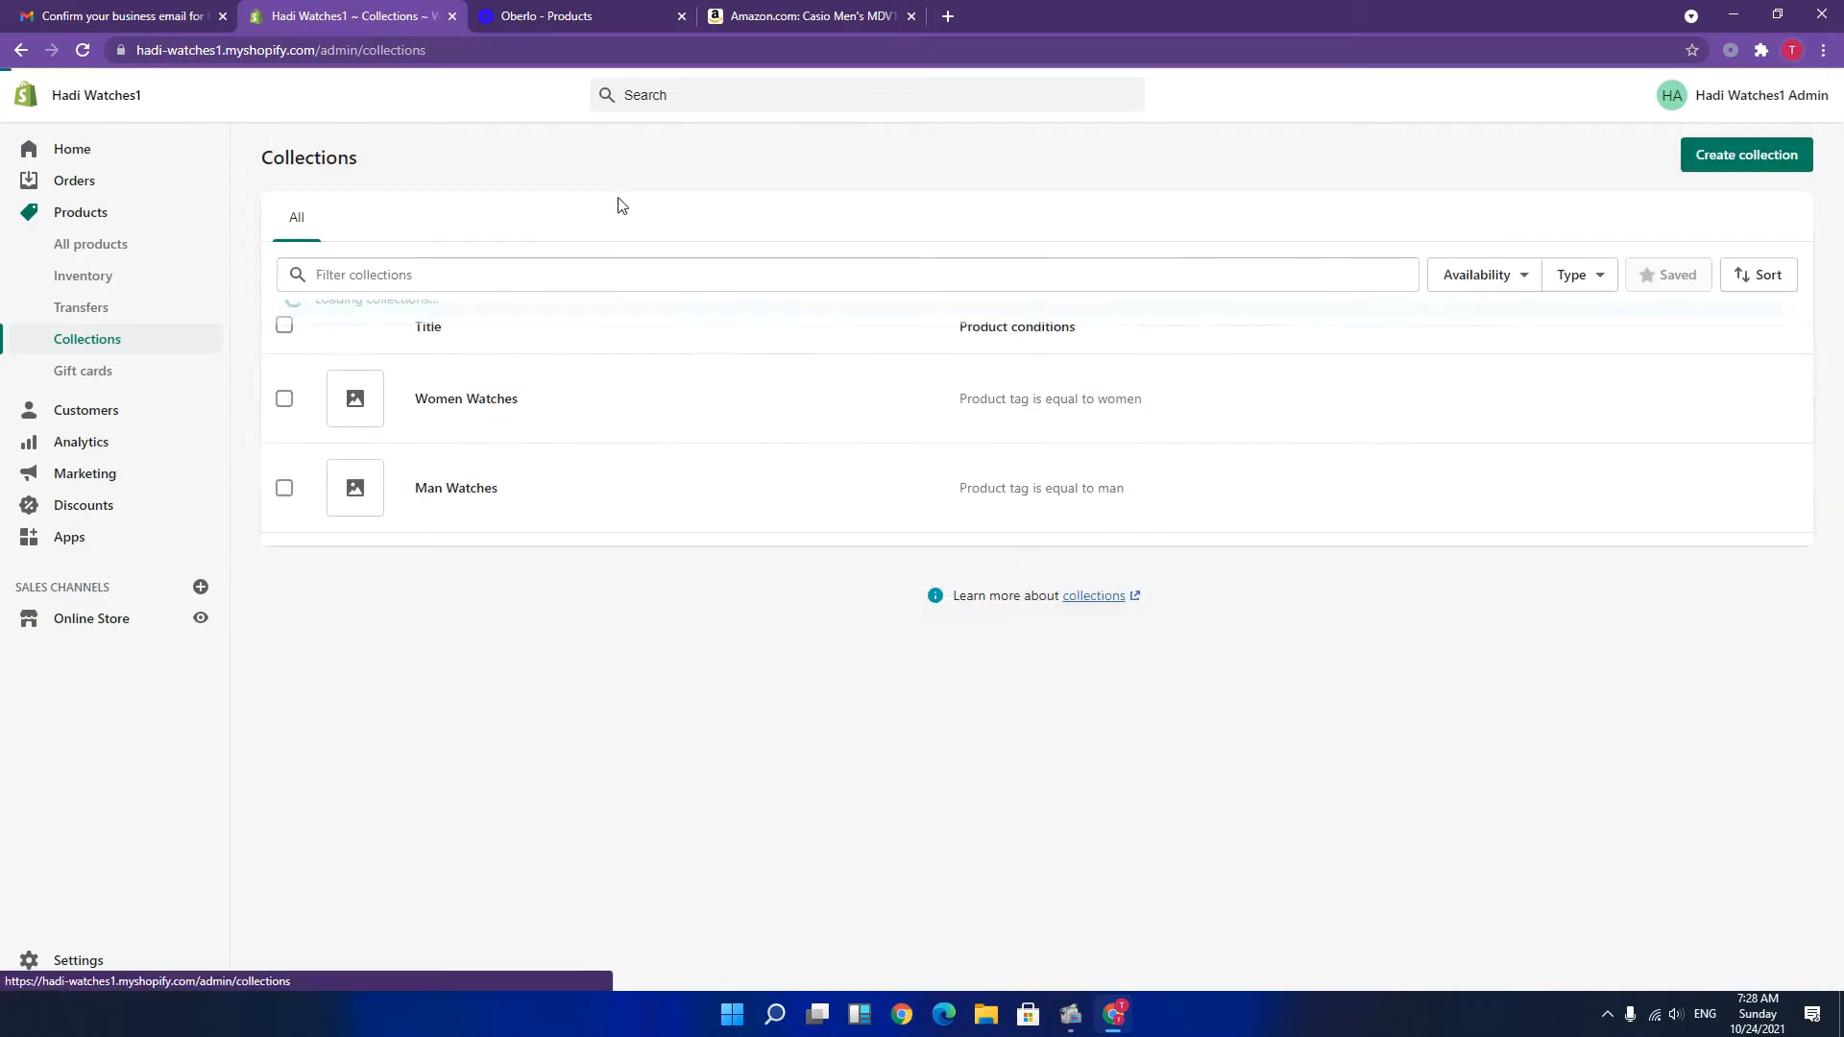
Step: Inspect Man Watches and its Classic gentleman watch, then open the Stainless Steel Waterproof Business WristWatch product
{"action": "left_click", "coordinate": [371, 499]}
{"action": "scroll", "coordinate": [1030, 574], "scroll_direction": "down", "scroll_amount": 2}
{"action": "scroll", "coordinate": [851, 730], "scroll_direction": "down", "scroll_amount": 3}
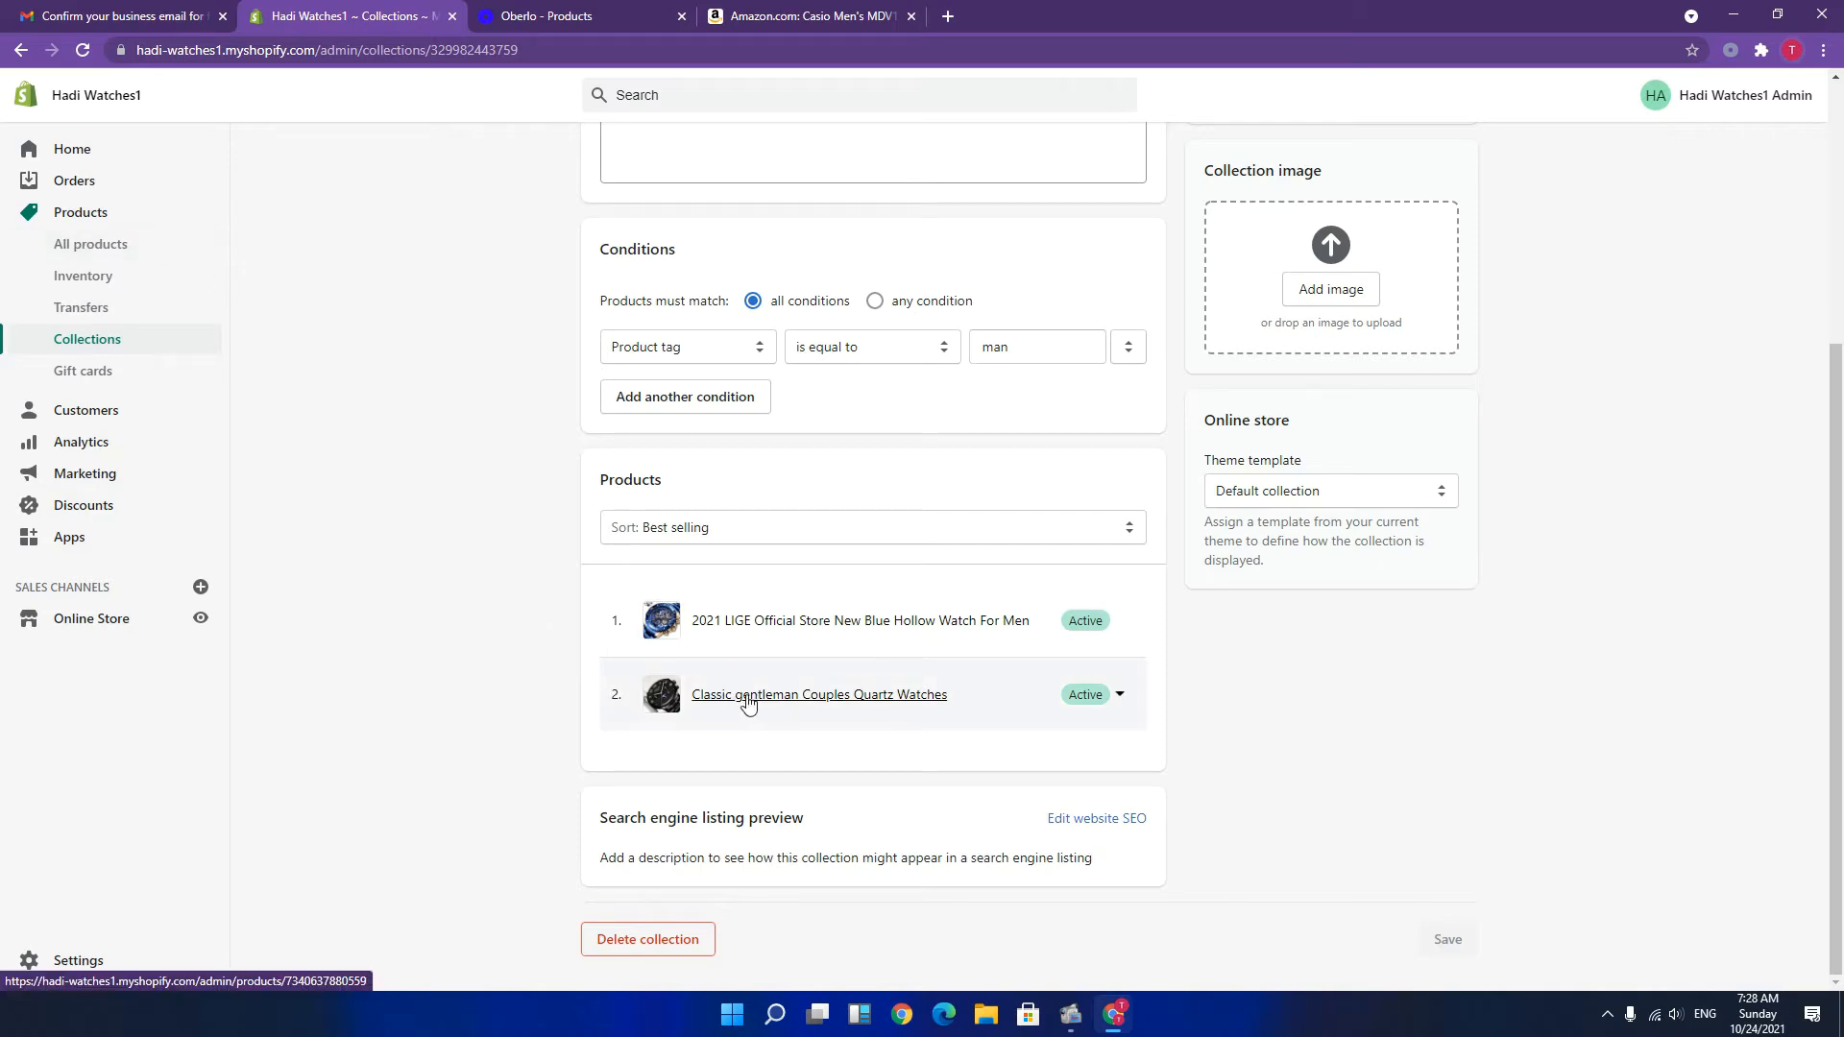
{"action": "left_click", "coordinate": [810, 701]}
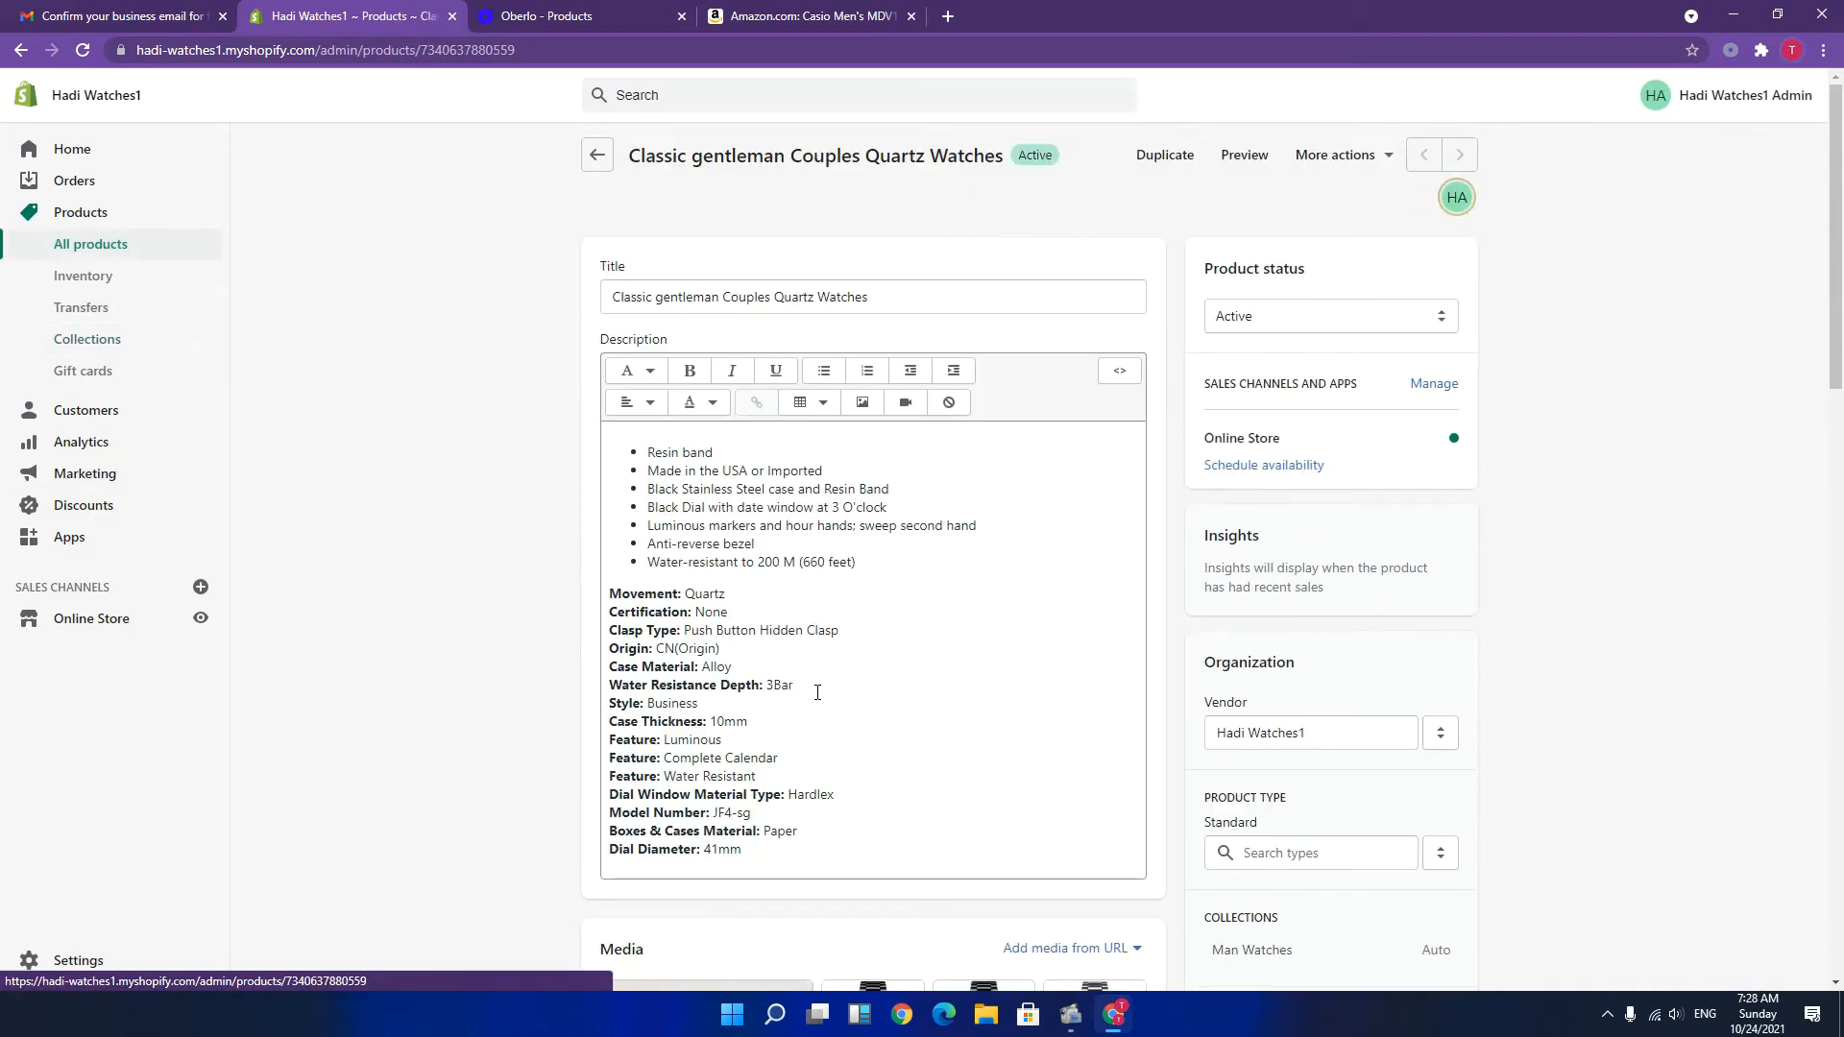
{"action": "scroll", "coordinate": [1180, 661], "scroll_direction": "down", "scroll_amount": 6}
{"action": "scroll", "coordinate": [1187, 662], "scroll_direction": "up", "scroll_amount": 5}
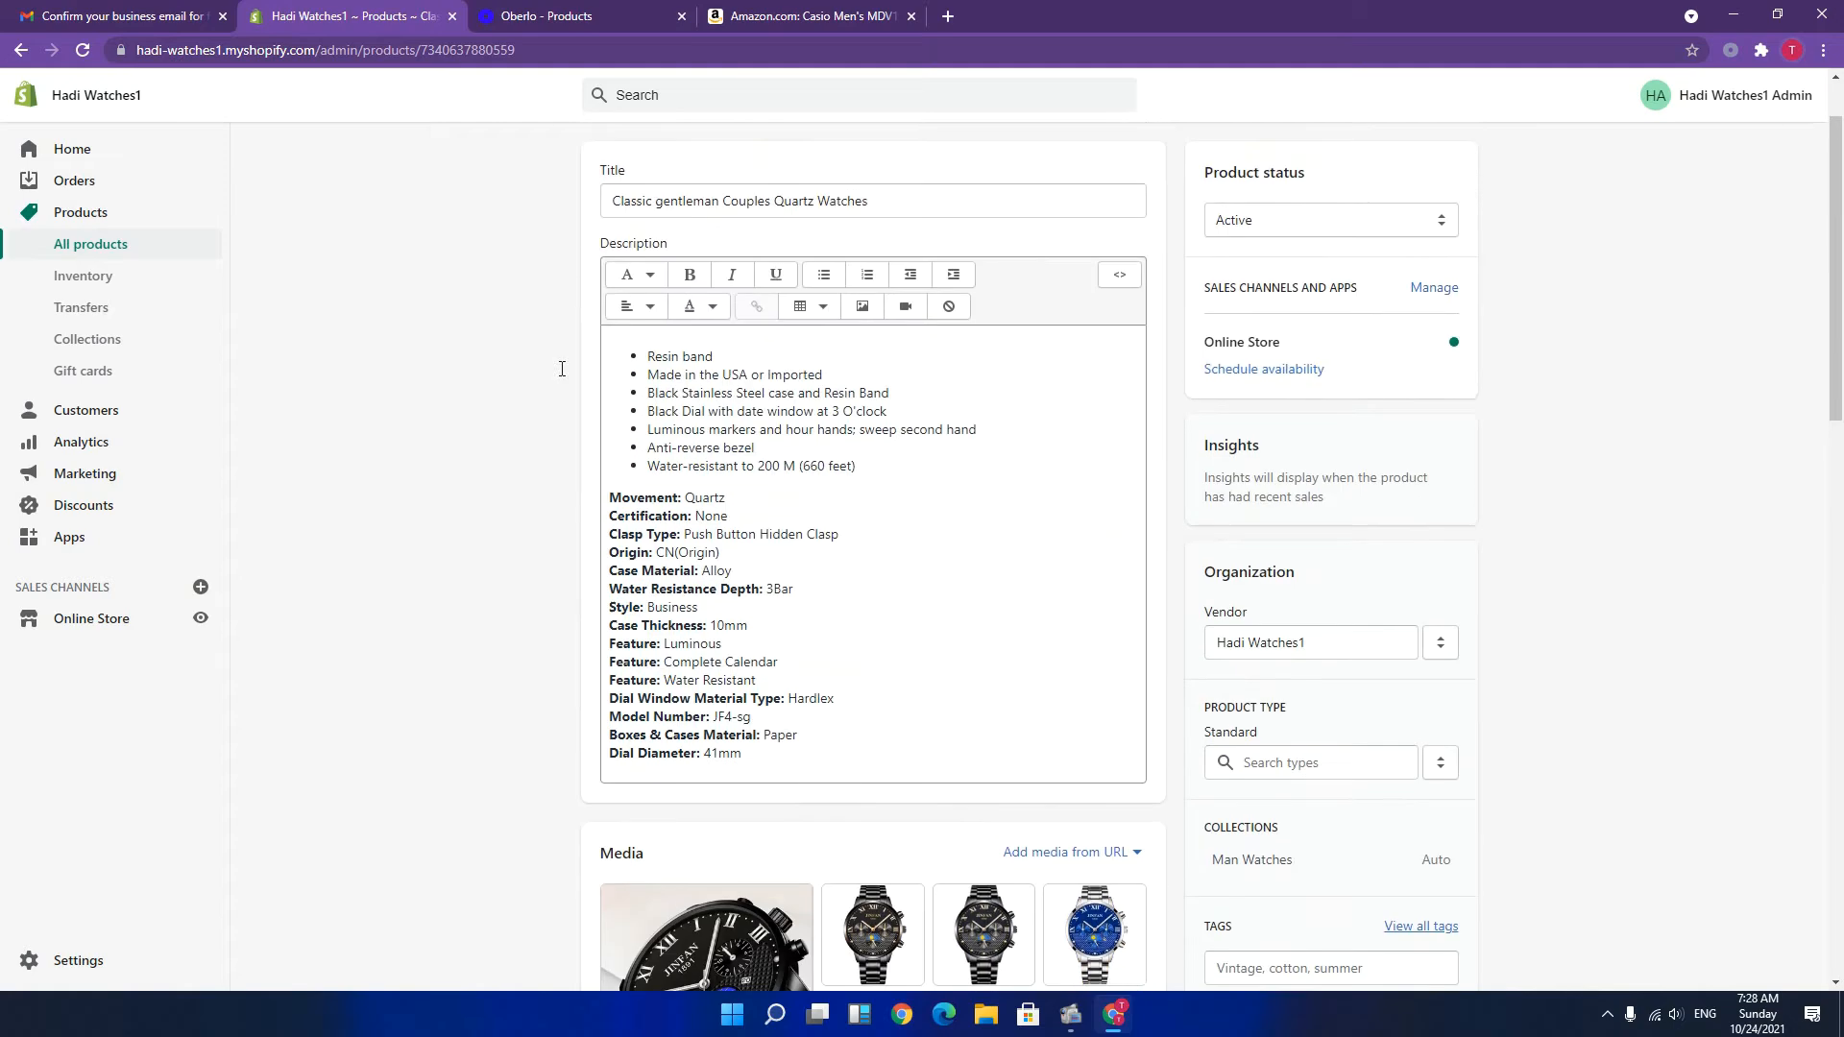
{"action": "left_click", "coordinate": [20, 50]}
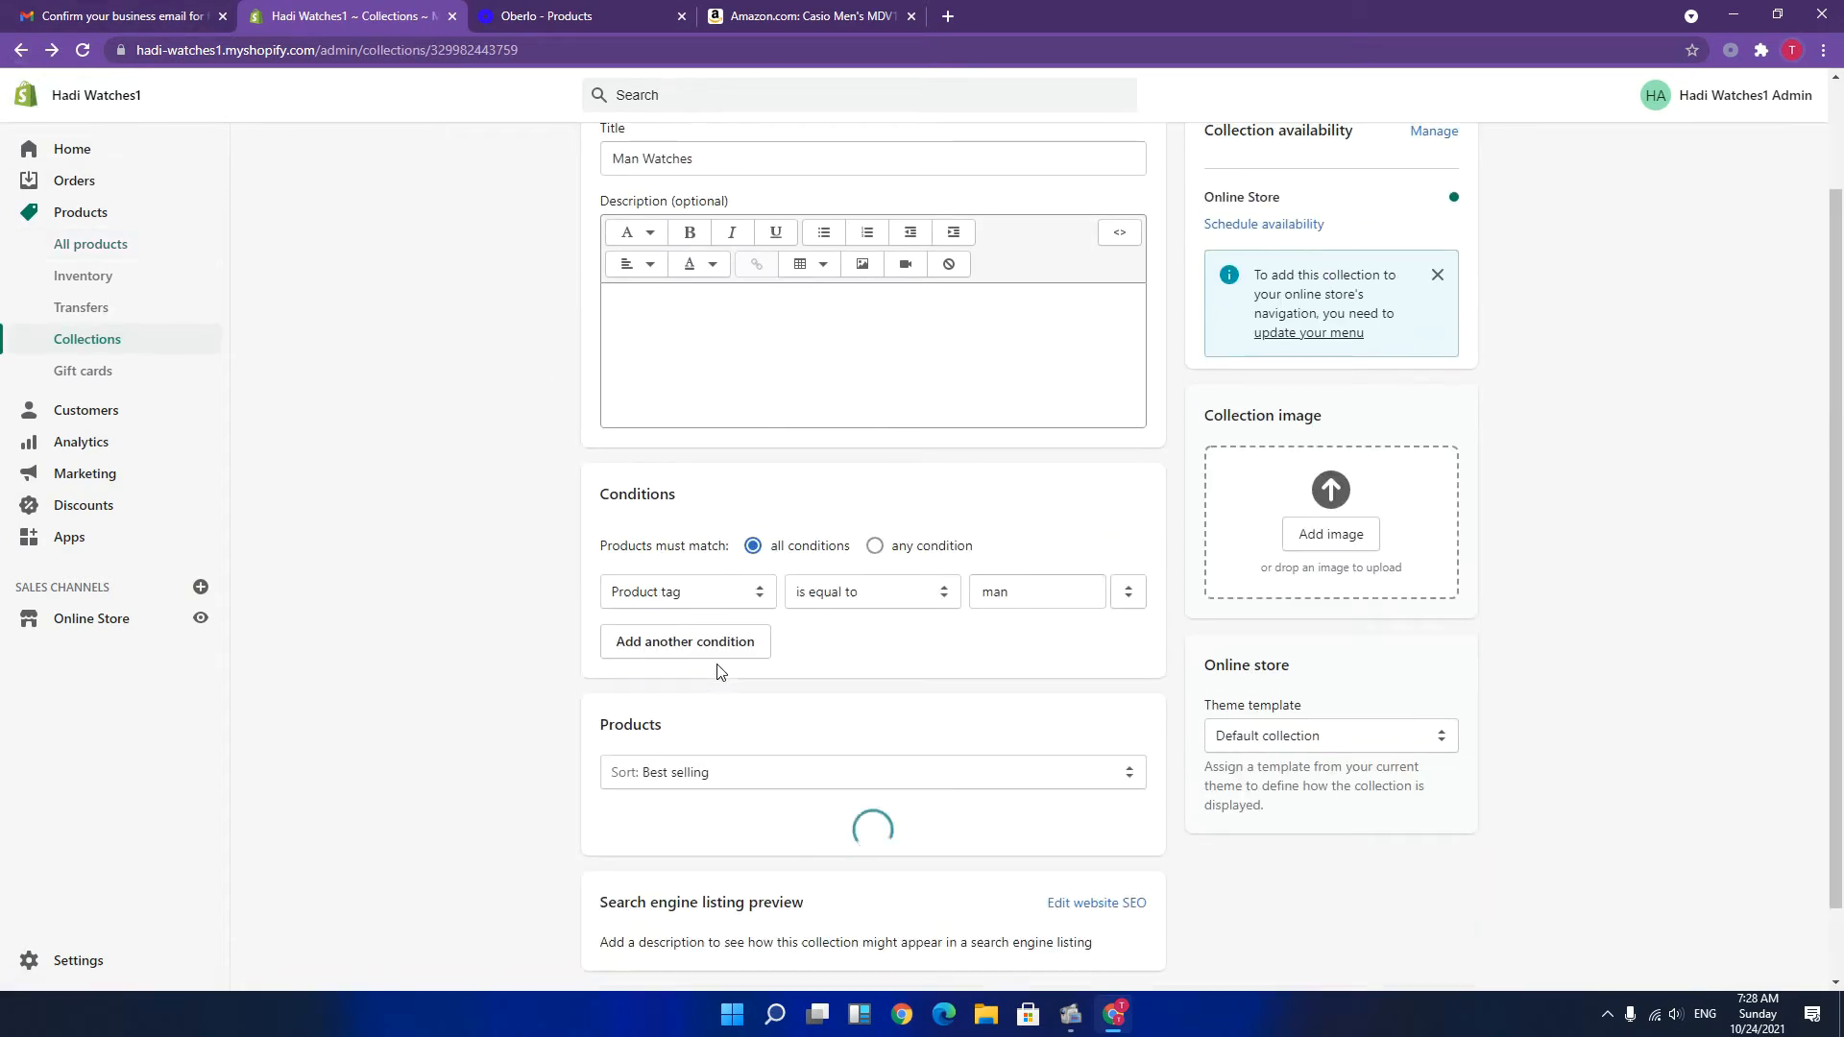
{"action": "left_click", "coordinate": [78, 246]}
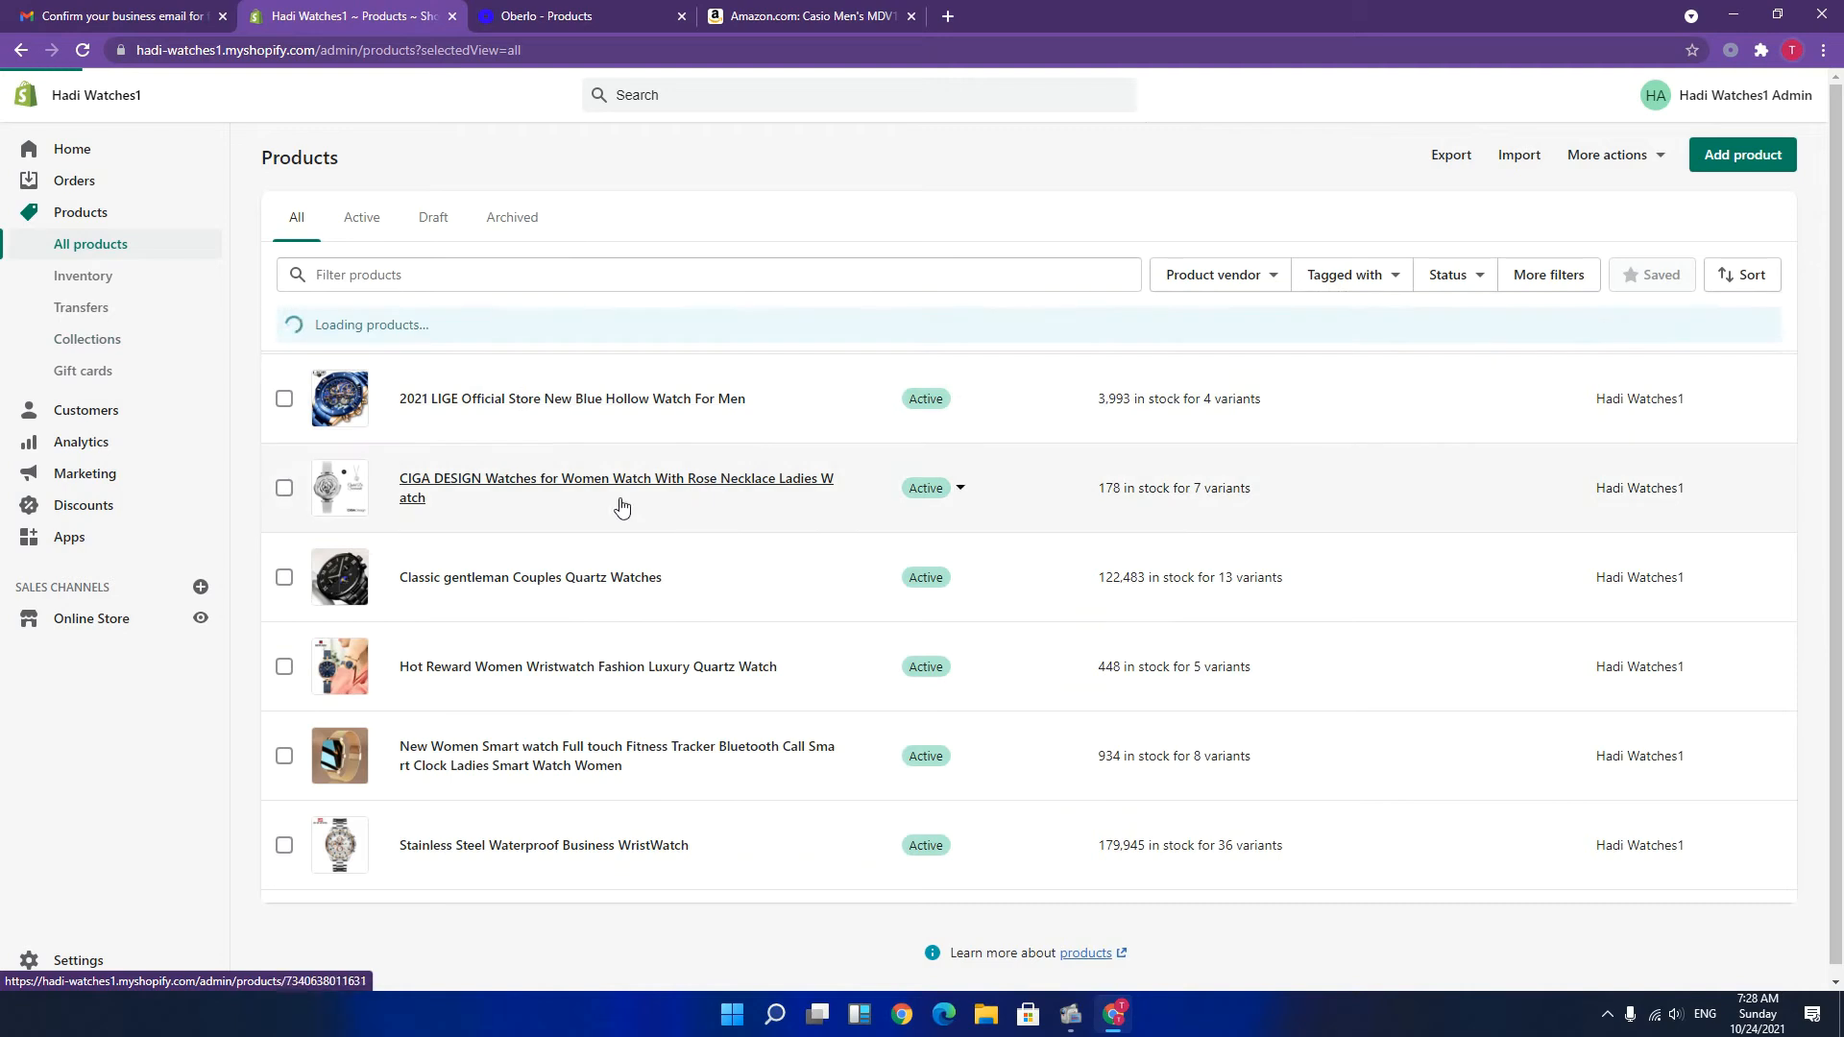
{"action": "left_click", "coordinate": [443, 854]}
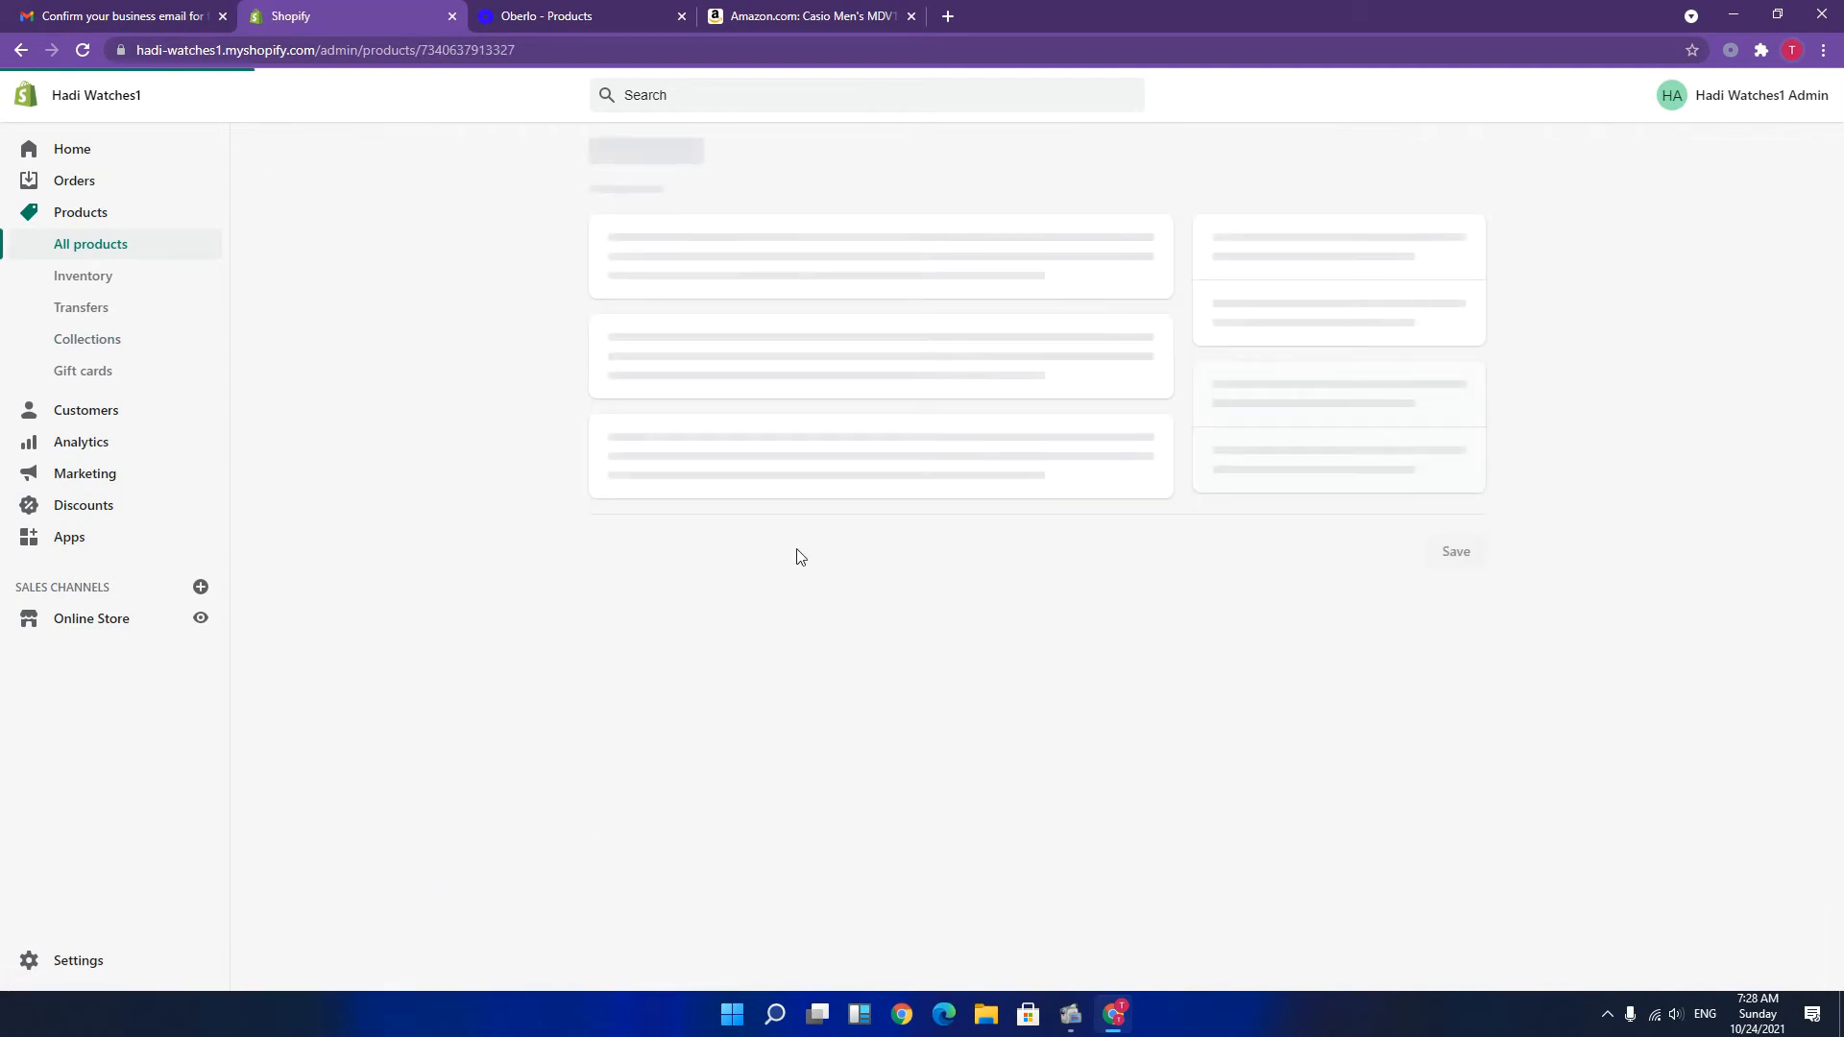
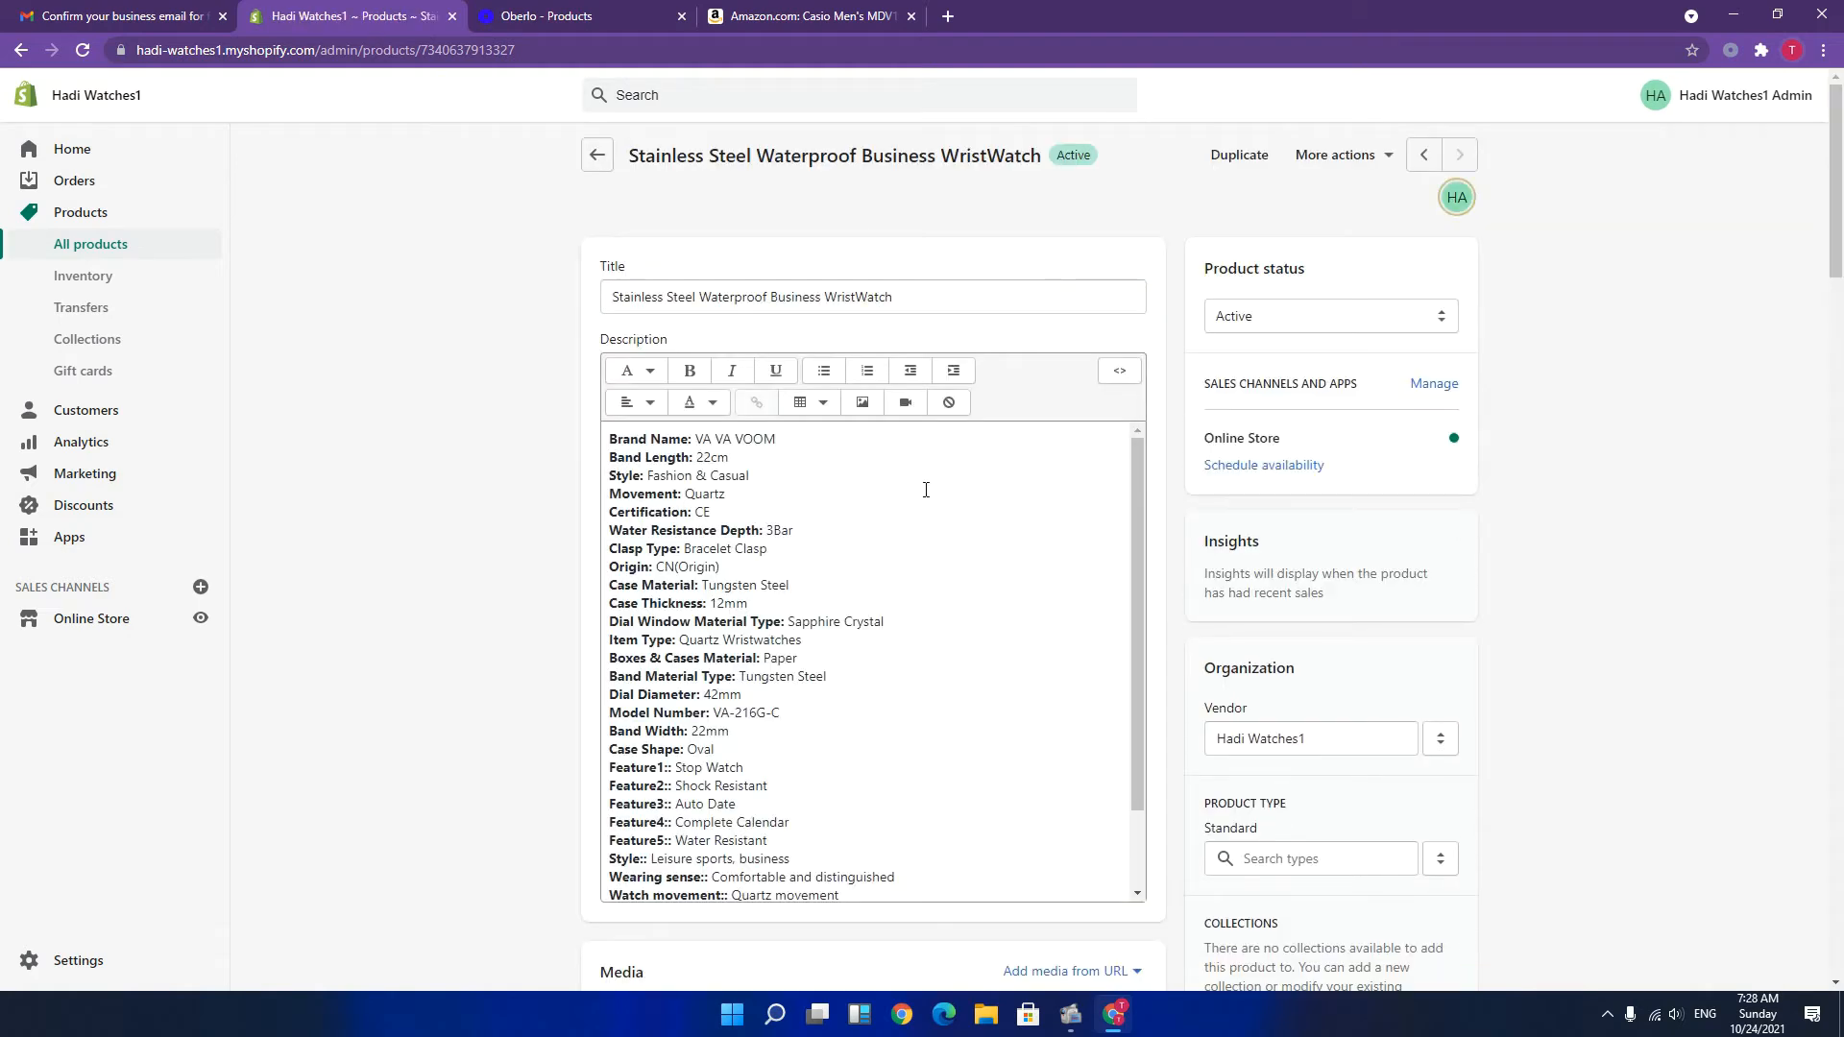
Step: Tag the Stainless Steel Waterproof Business WristWatch with 'man' and save the product
{"action": "scroll", "coordinate": [1358, 574], "scroll_direction": "down", "scroll_amount": 2}
{"action": "left_click", "coordinate": [1301, 666]}
{"action": "left_click", "coordinate": [1646, 630]}
{"action": "scroll", "coordinate": [1537, 672], "scroll_direction": "down", "scroll_amount": 3}
{"action": "left_click", "coordinate": [1324, 626]}
{"action": "type", "text": "man"}
{"action": "left_click", "coordinate": [1287, 666]}
{"action": "scroll", "coordinate": [1393, 384], "scroll_direction": "up", "scroll_amount": 5}
{"action": "left_click", "coordinate": [1448, 96]}
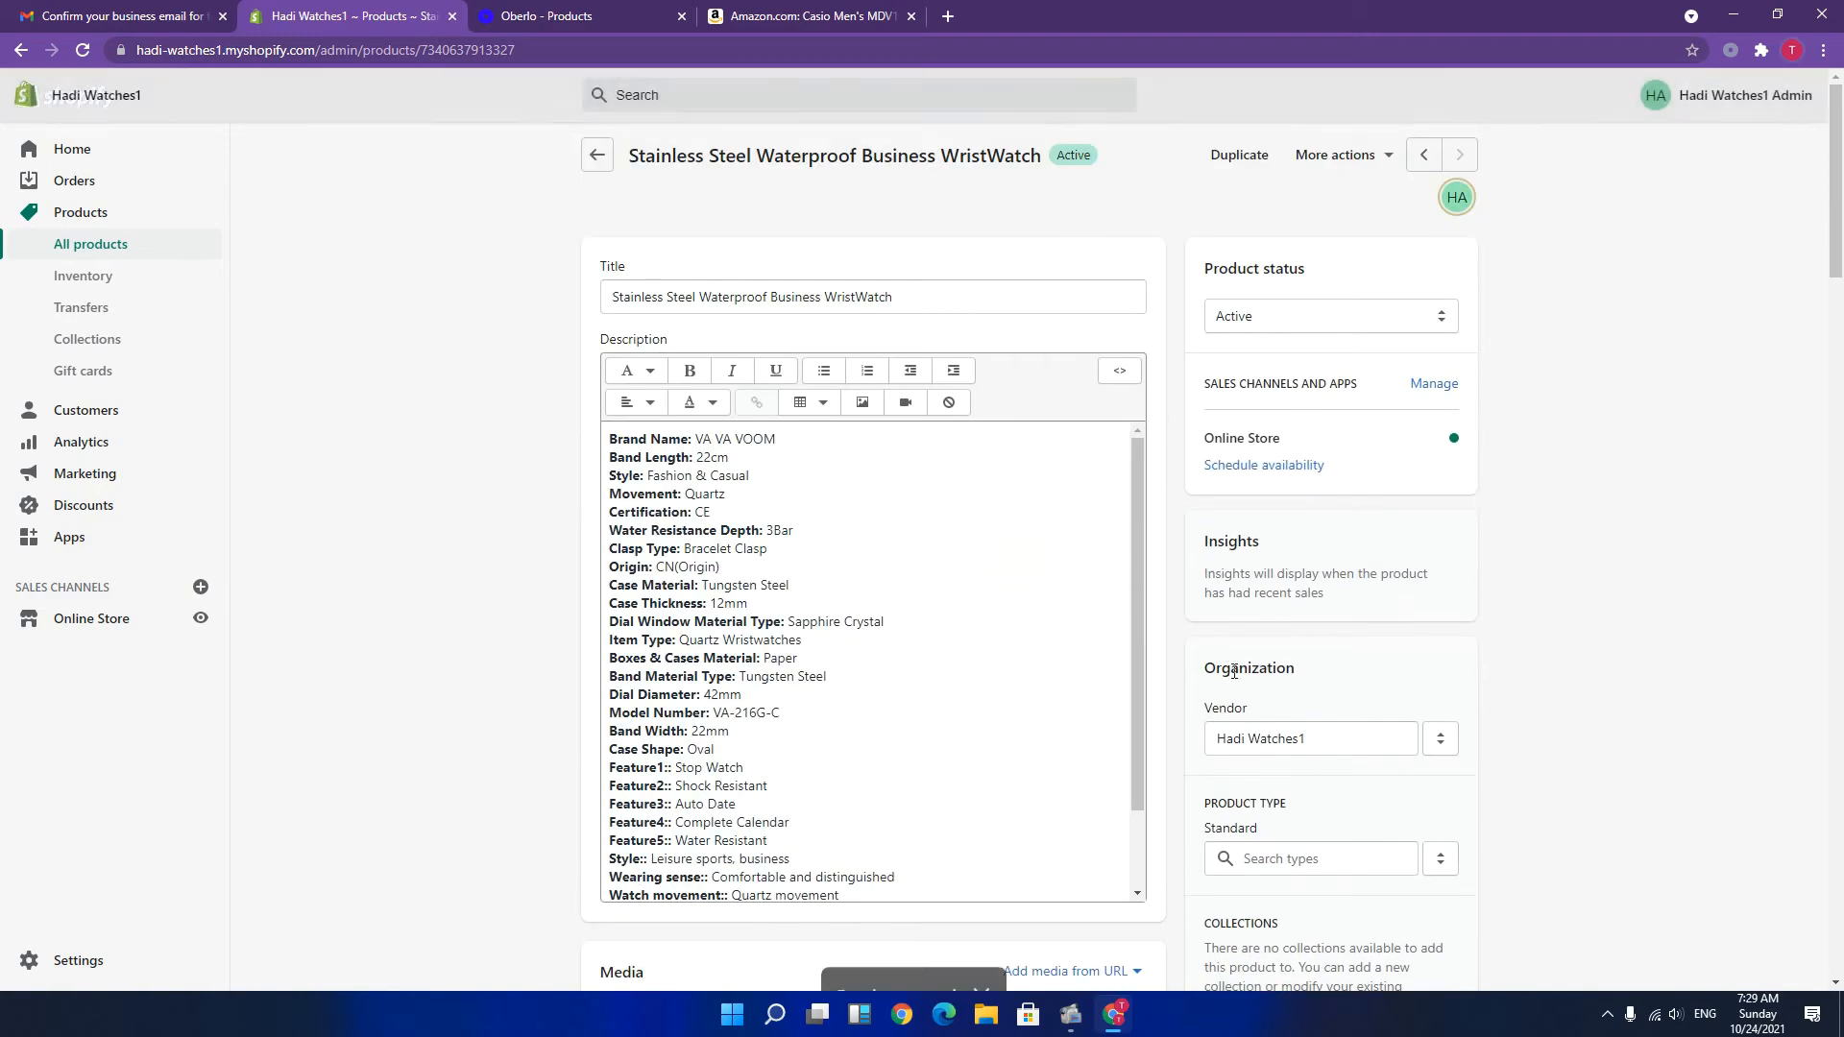
Step: Confirm the Man Watches collection now lists three watches, then go to the store's themes
{"action": "left_click", "coordinate": [597, 155]}
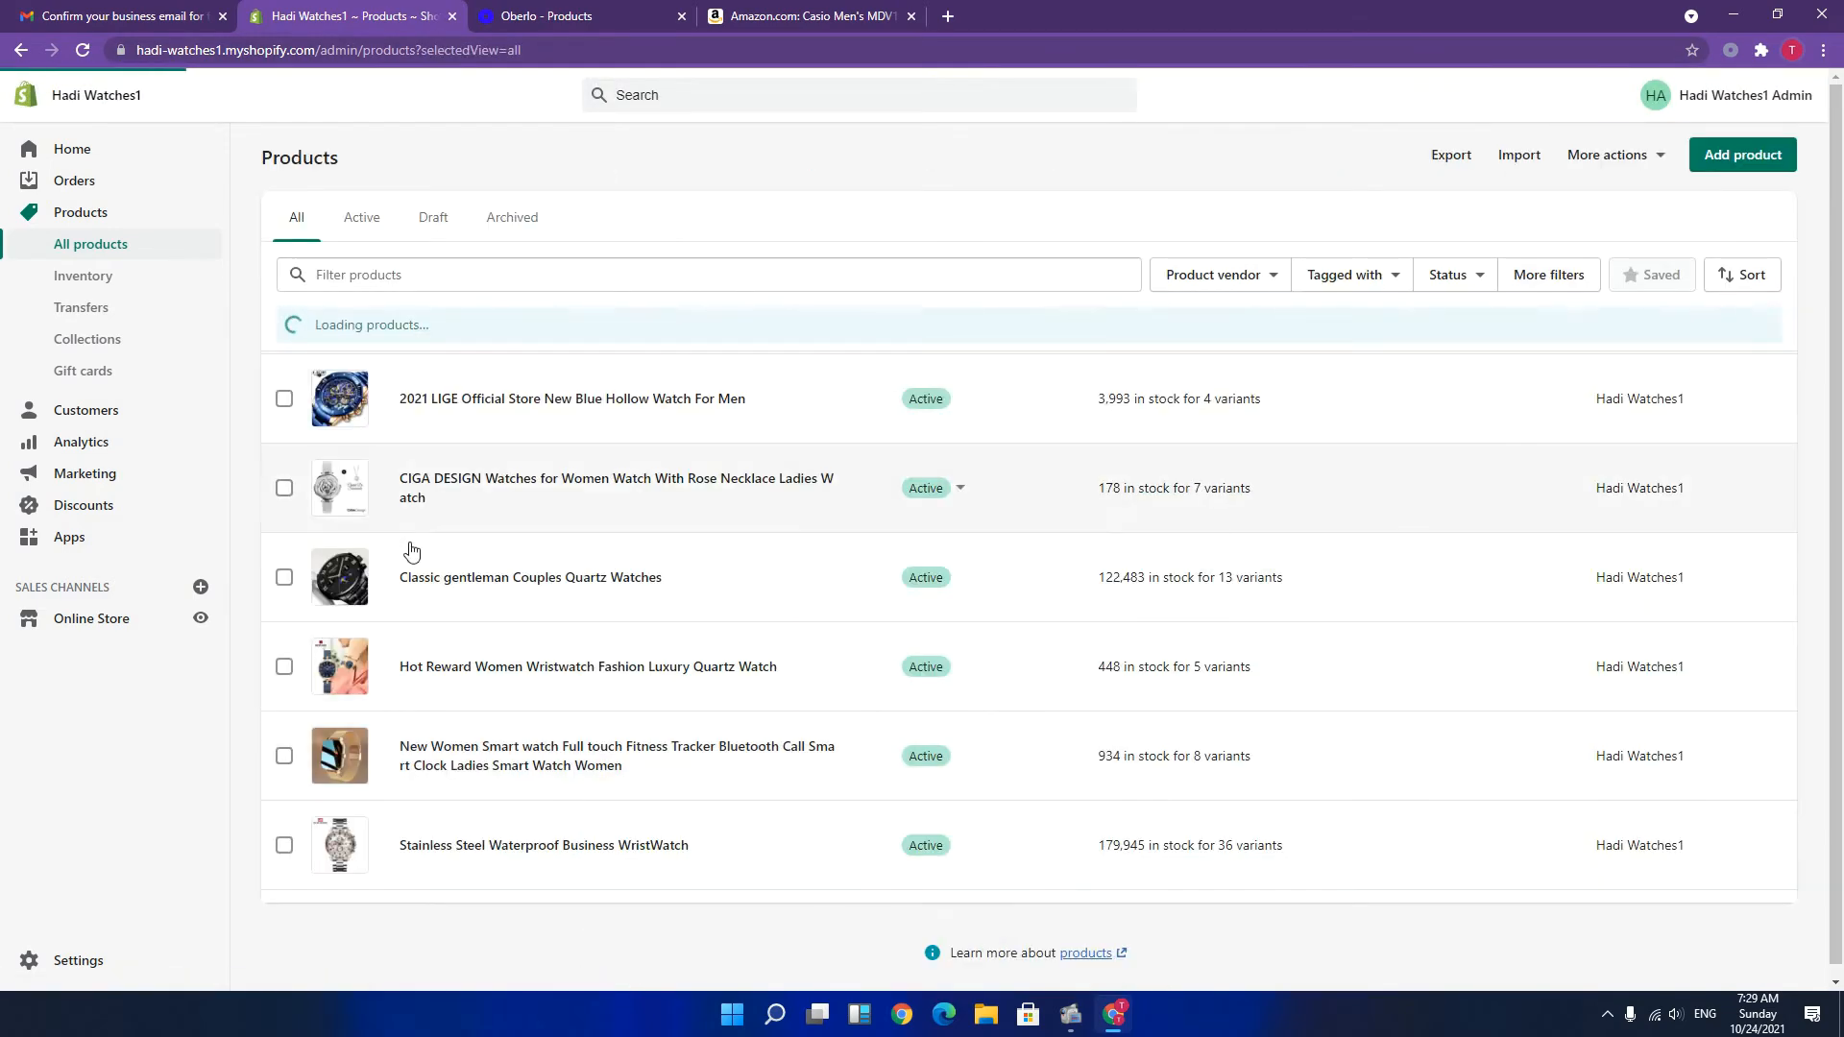
{"action": "left_click", "coordinate": [86, 348]}
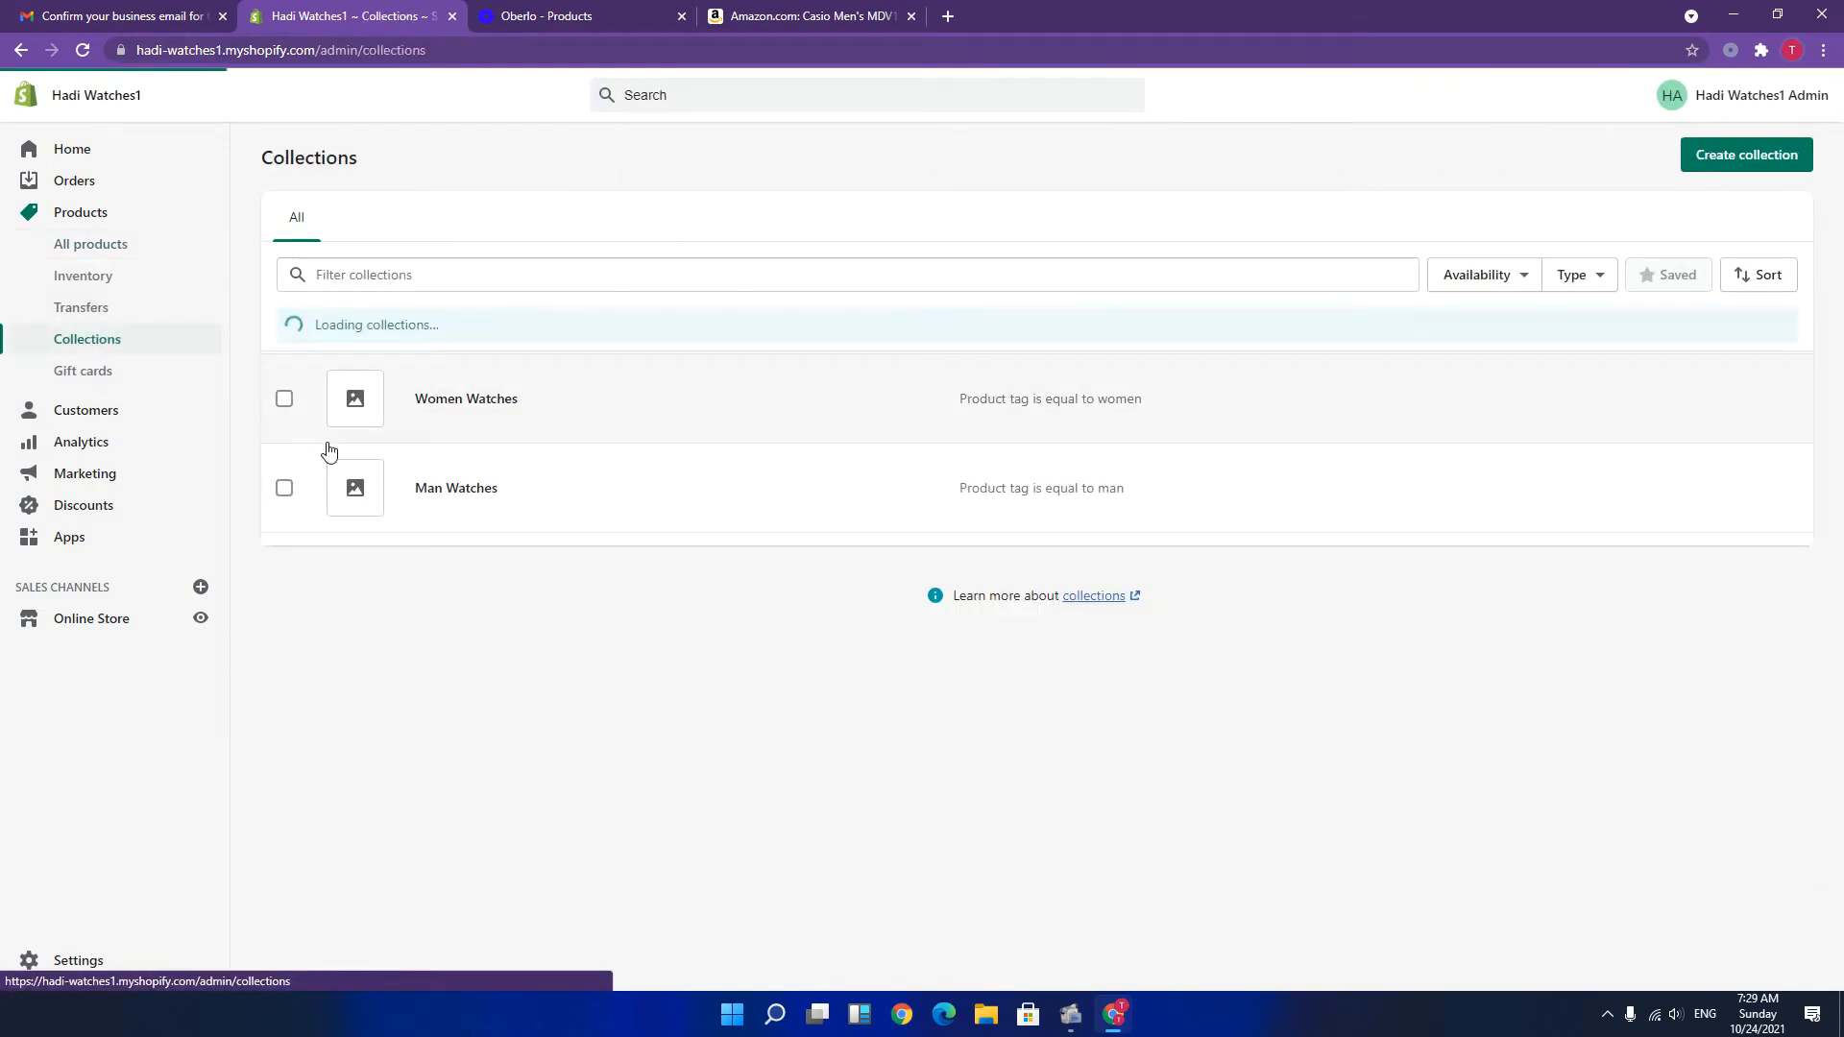
{"action": "left_click", "coordinate": [441, 402]}
{"action": "scroll", "coordinate": [1210, 566], "scroll_direction": "down", "scroll_amount": 2}
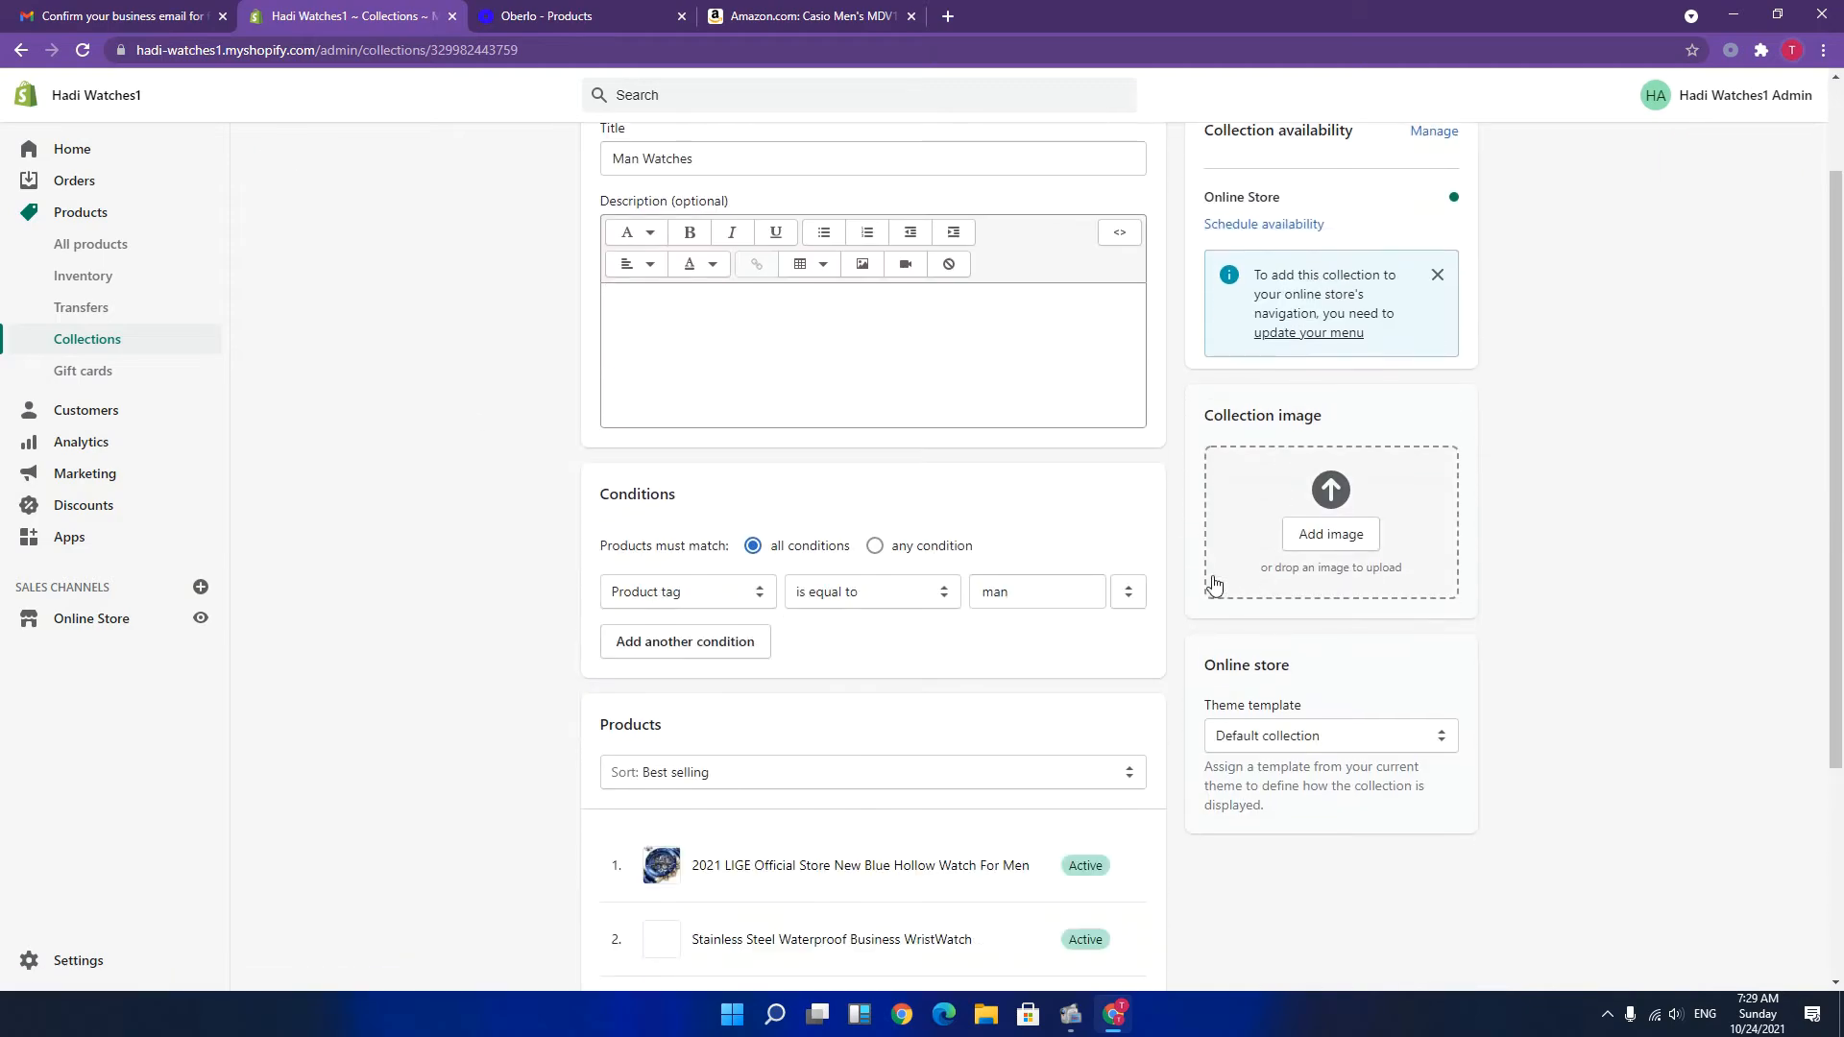
{"action": "scroll", "coordinate": [817, 701], "scroll_direction": "down", "scroll_amount": 3}
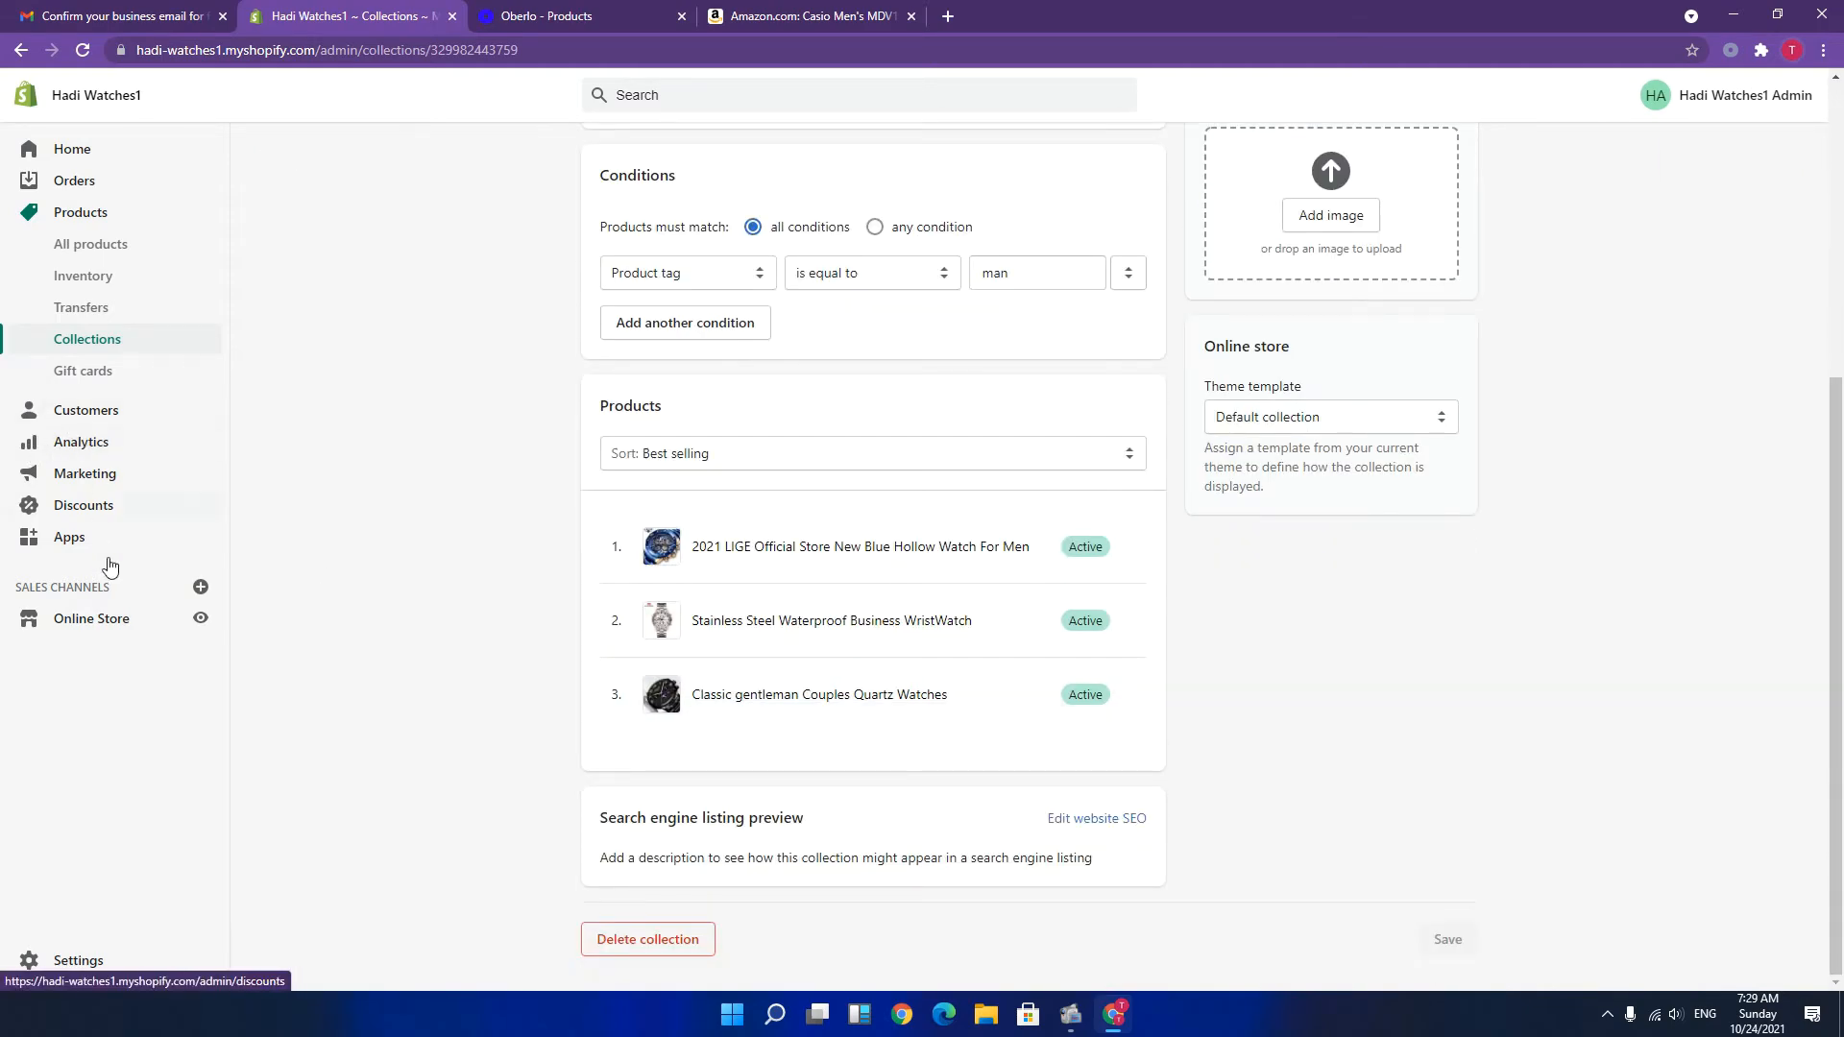
{"action": "left_click", "coordinate": [113, 617]}
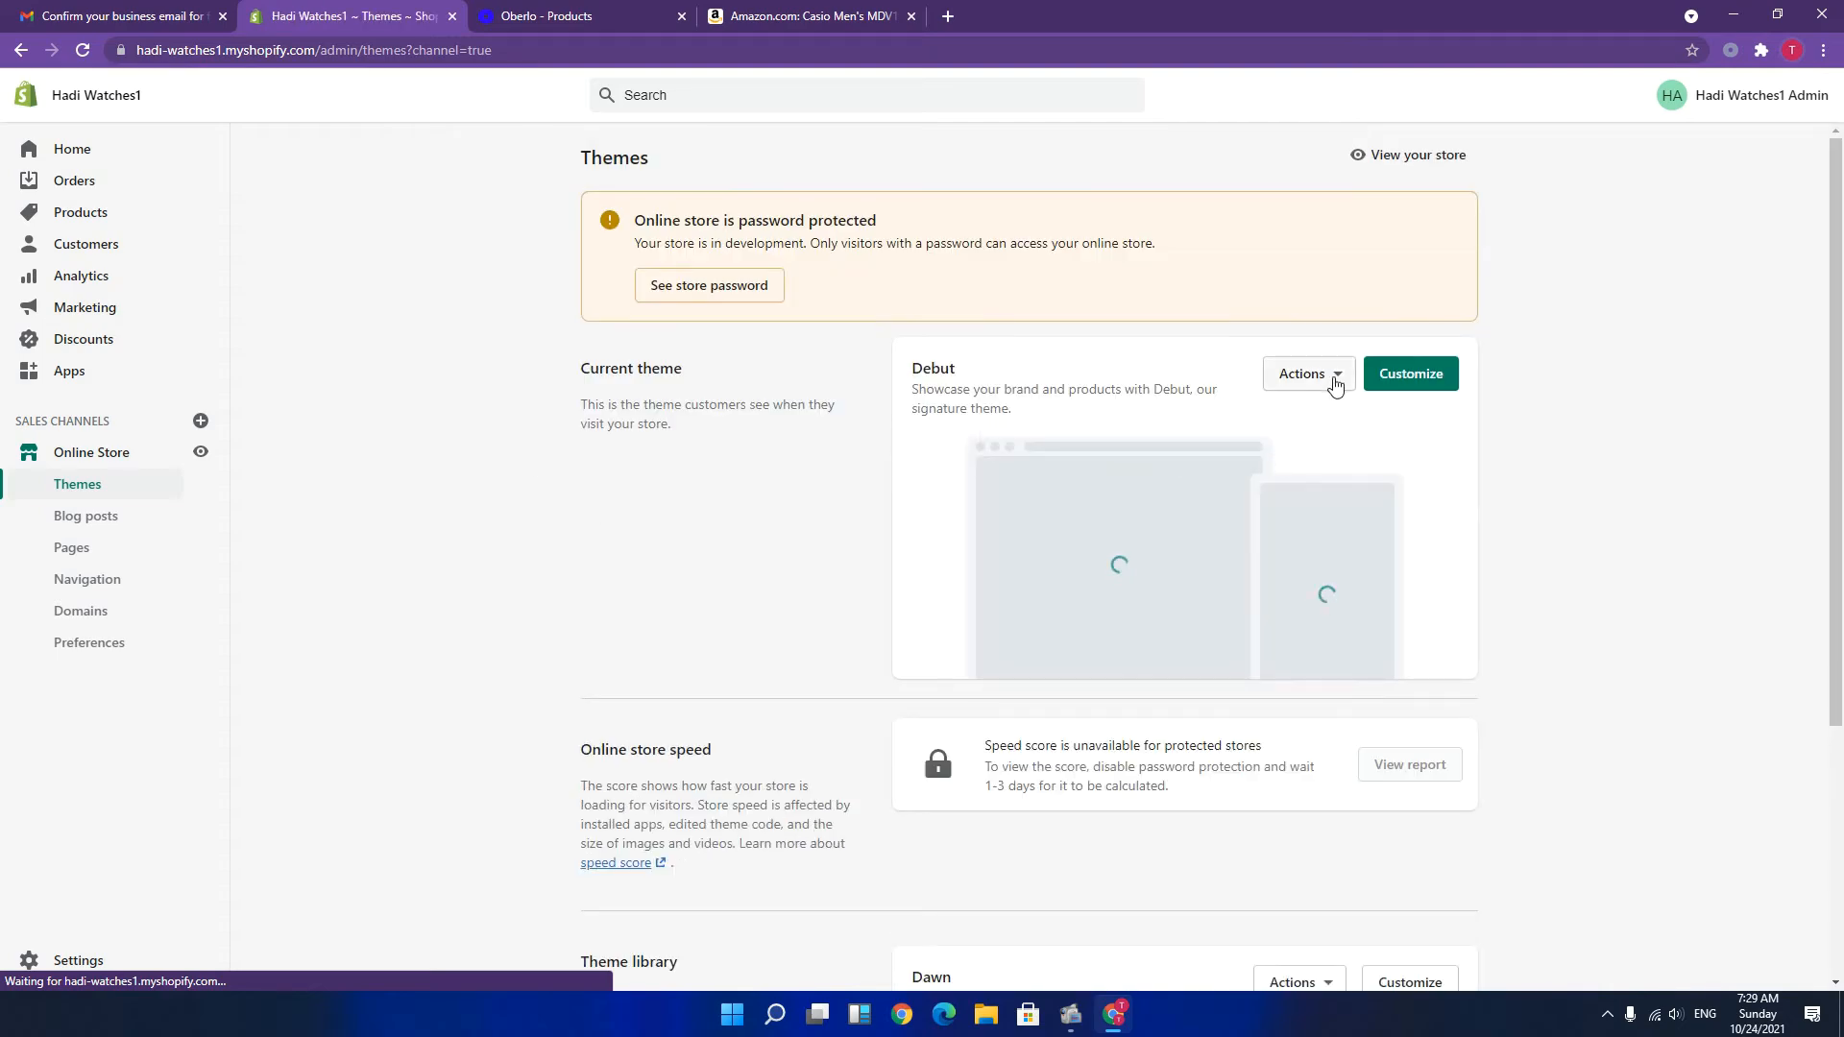
Step: Open the Debut theme editor and remove the top Image with text overlay section
{"action": "left_click", "coordinate": [1411, 374]}
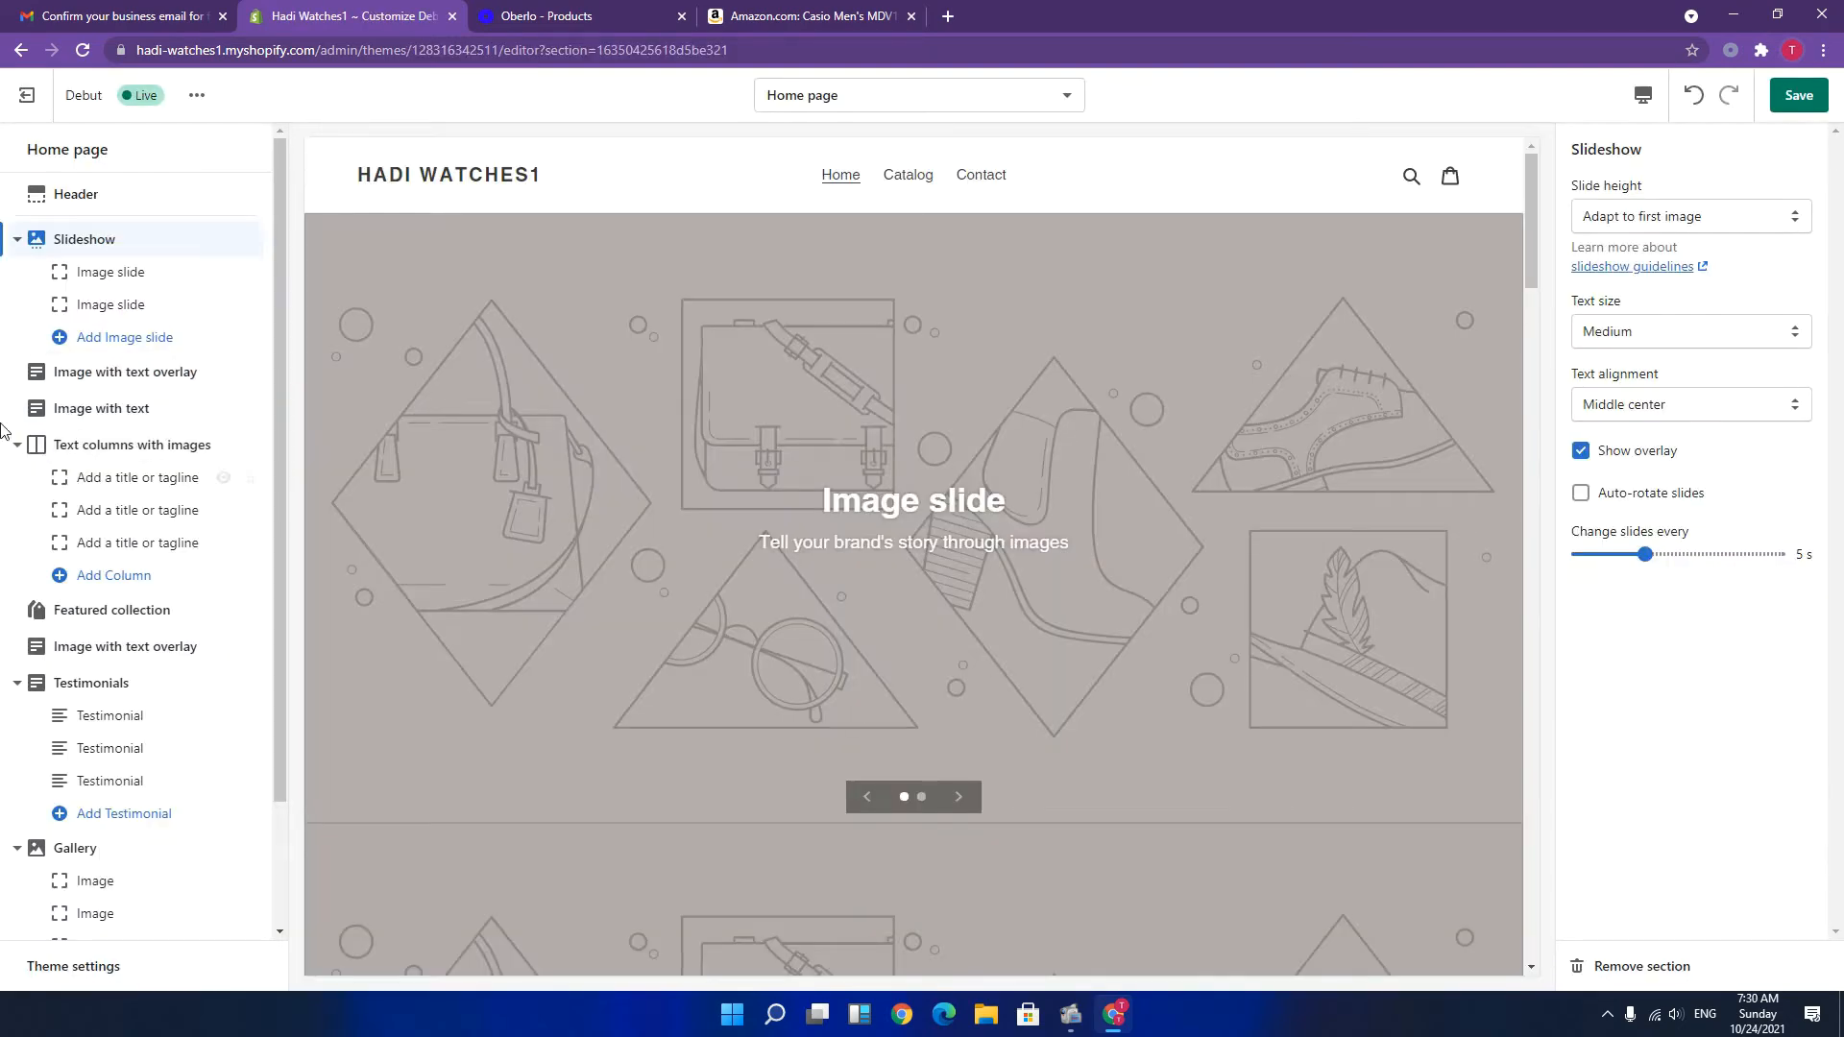
{"action": "left_click", "coordinate": [123, 373]}
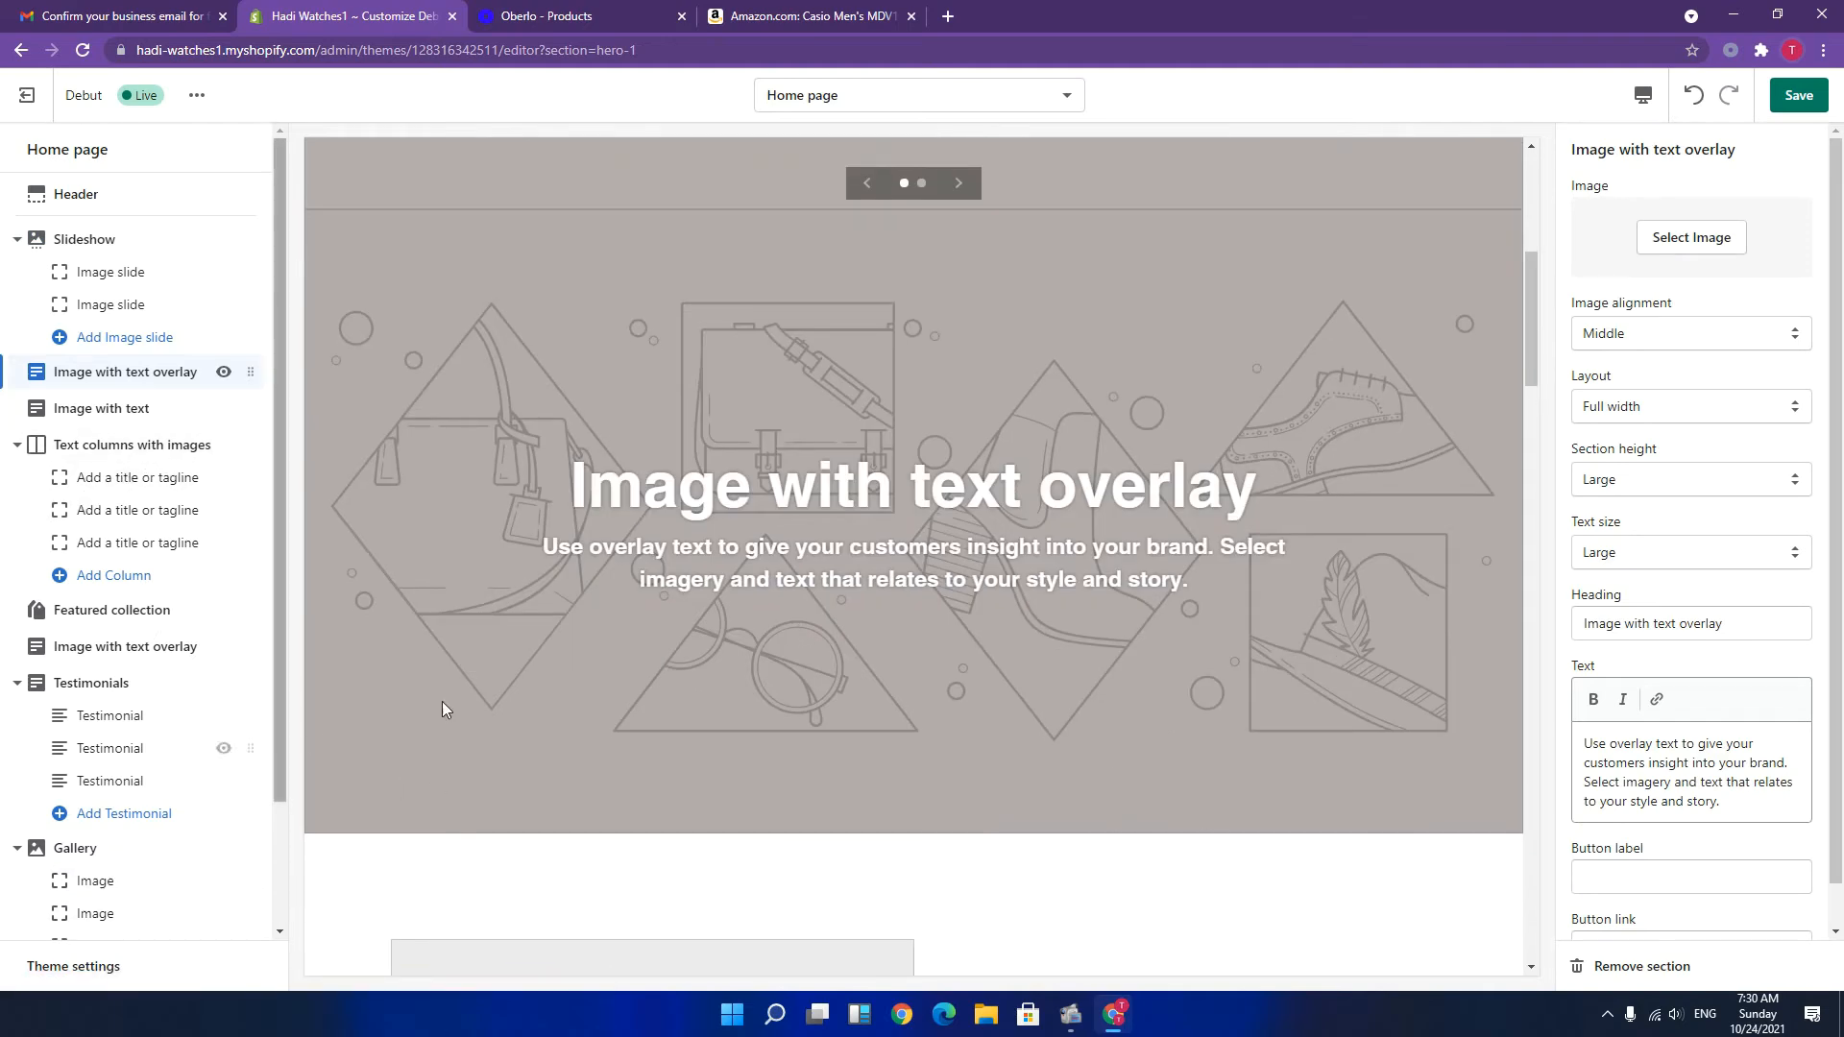
{"action": "left_click", "coordinate": [1638, 968]}
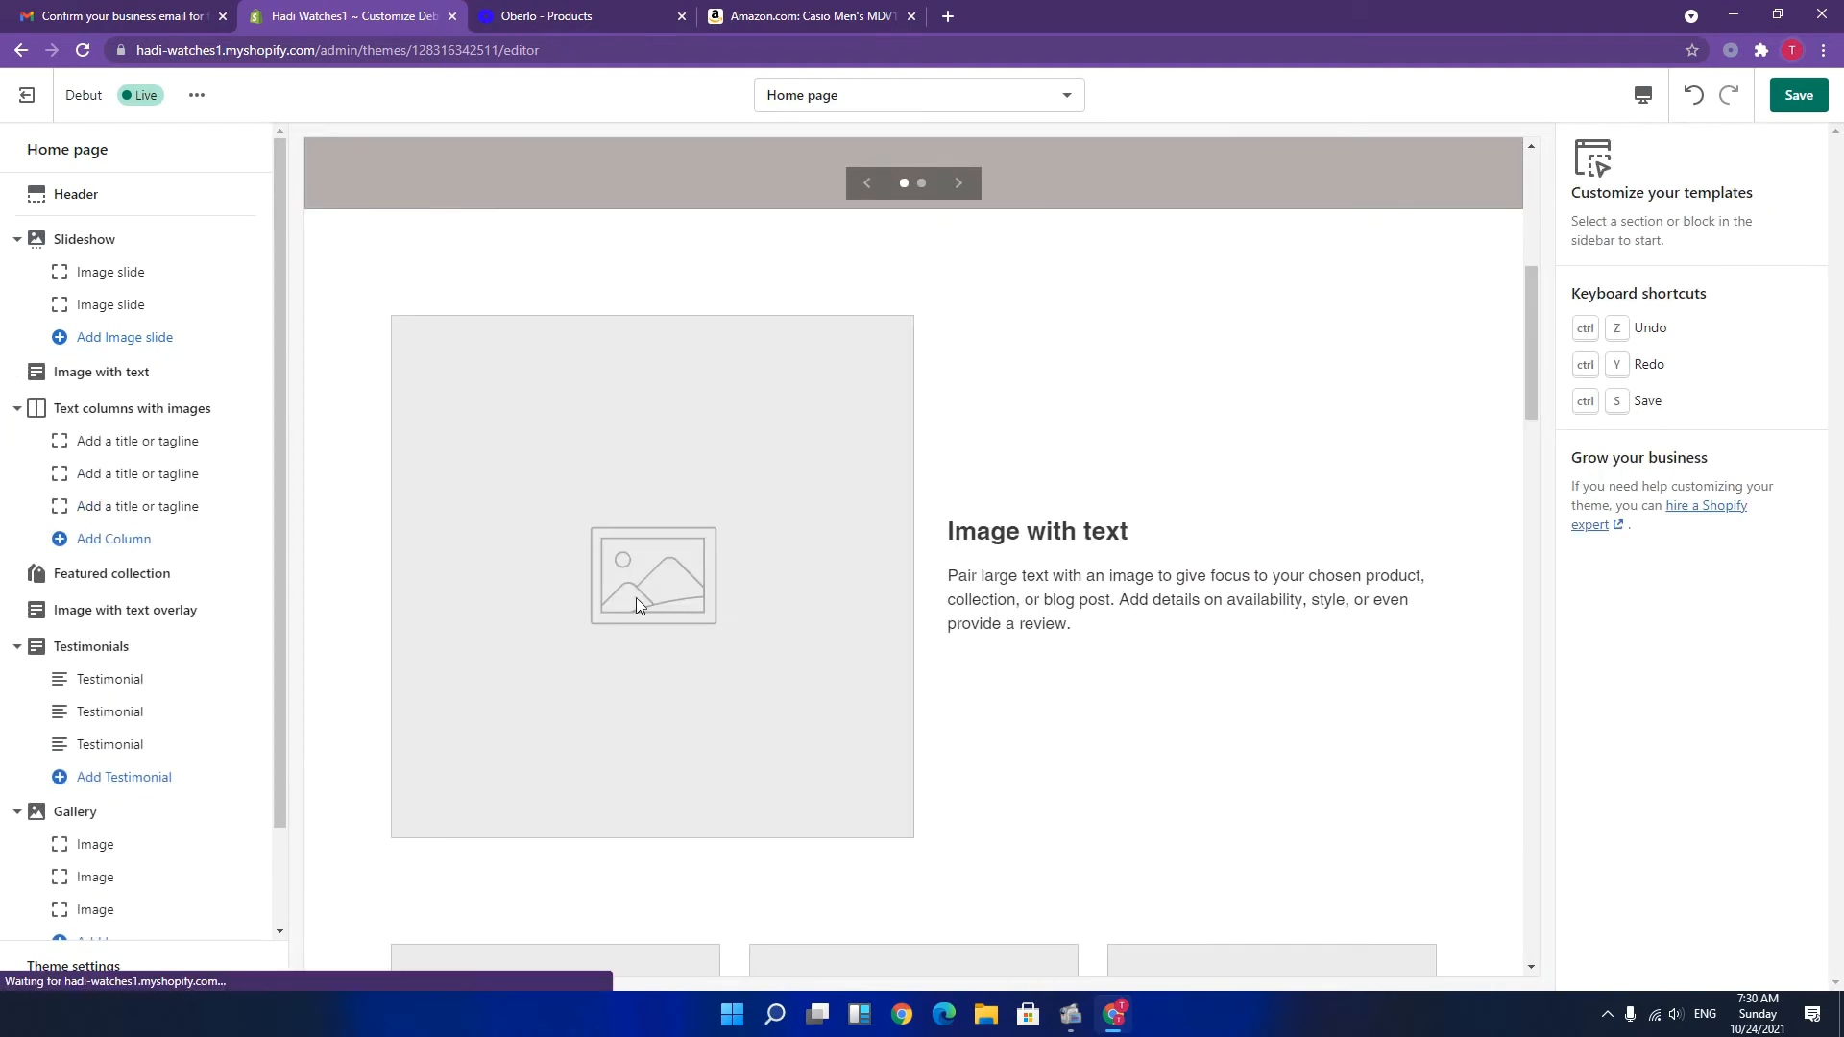
Step: Open the first slideshow slide's settings and bring up its image picker
{"action": "left_click", "coordinate": [96, 239]}
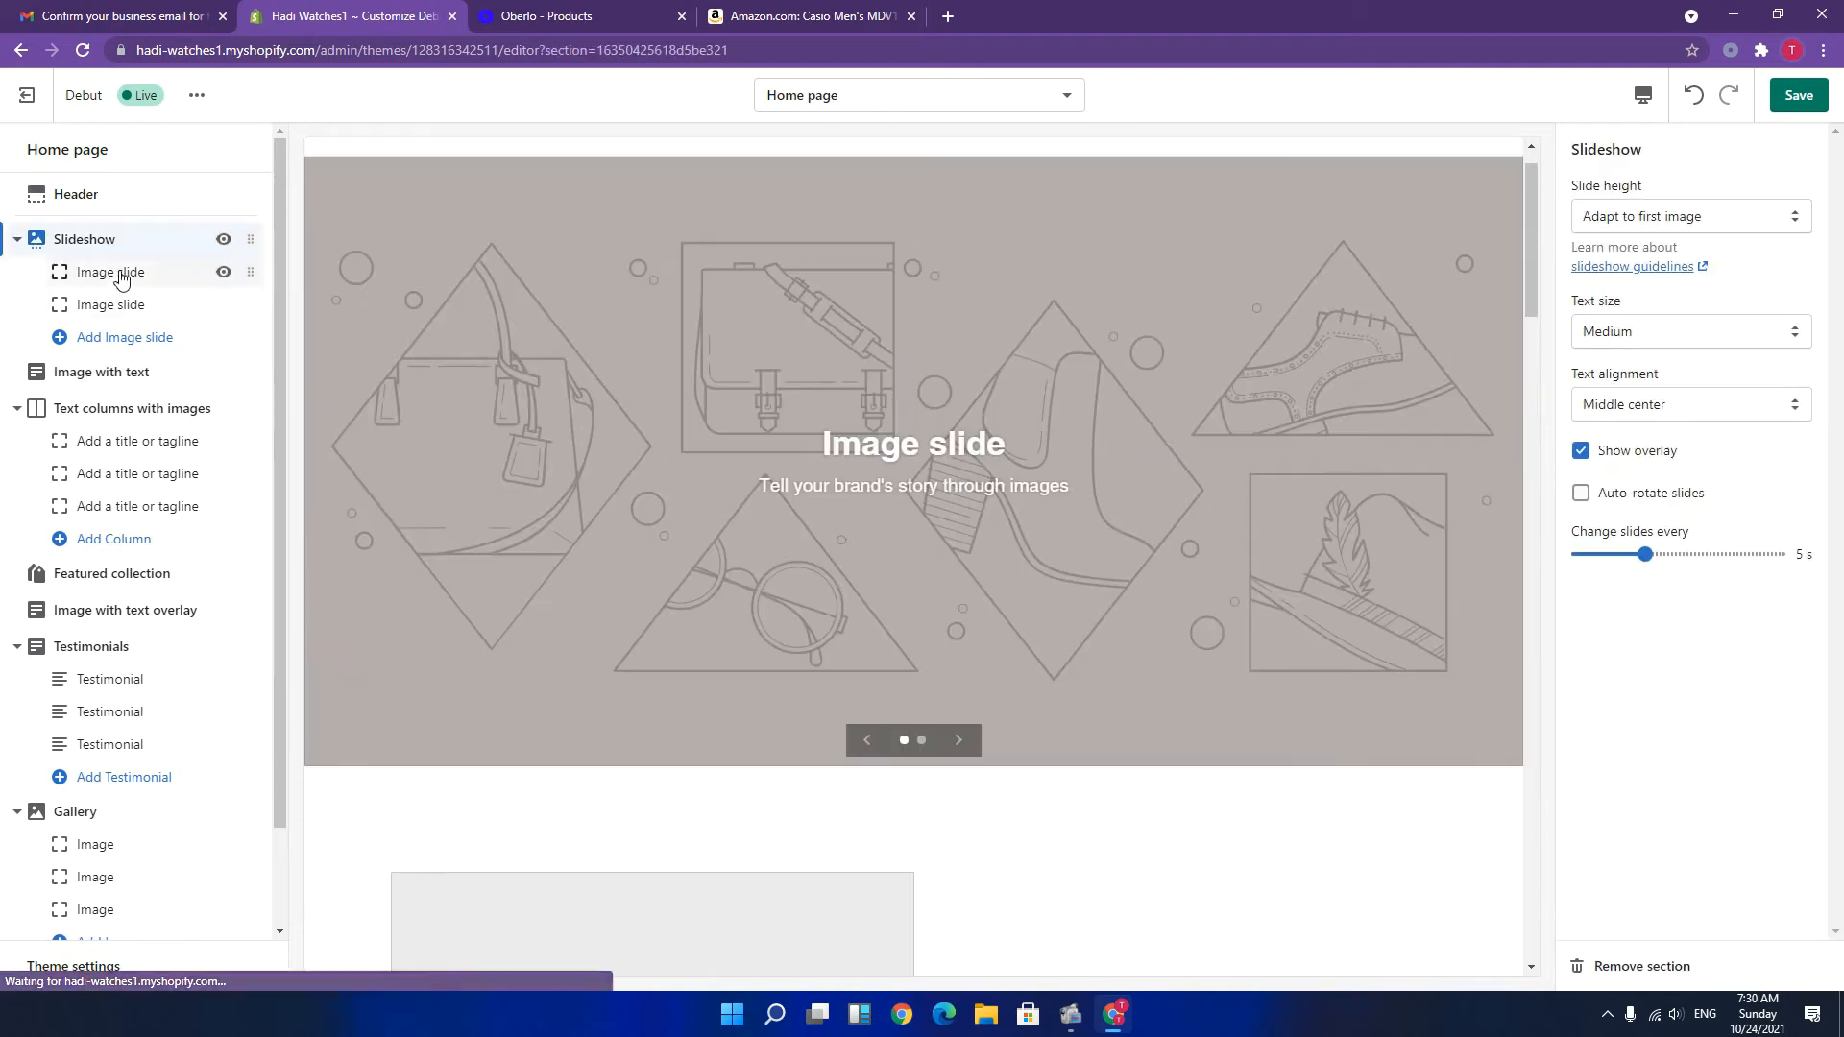
{"action": "left_click", "coordinate": [958, 741]}
{"action": "left_click", "coordinate": [868, 741]}
{"action": "left_click", "coordinate": [121, 273]}
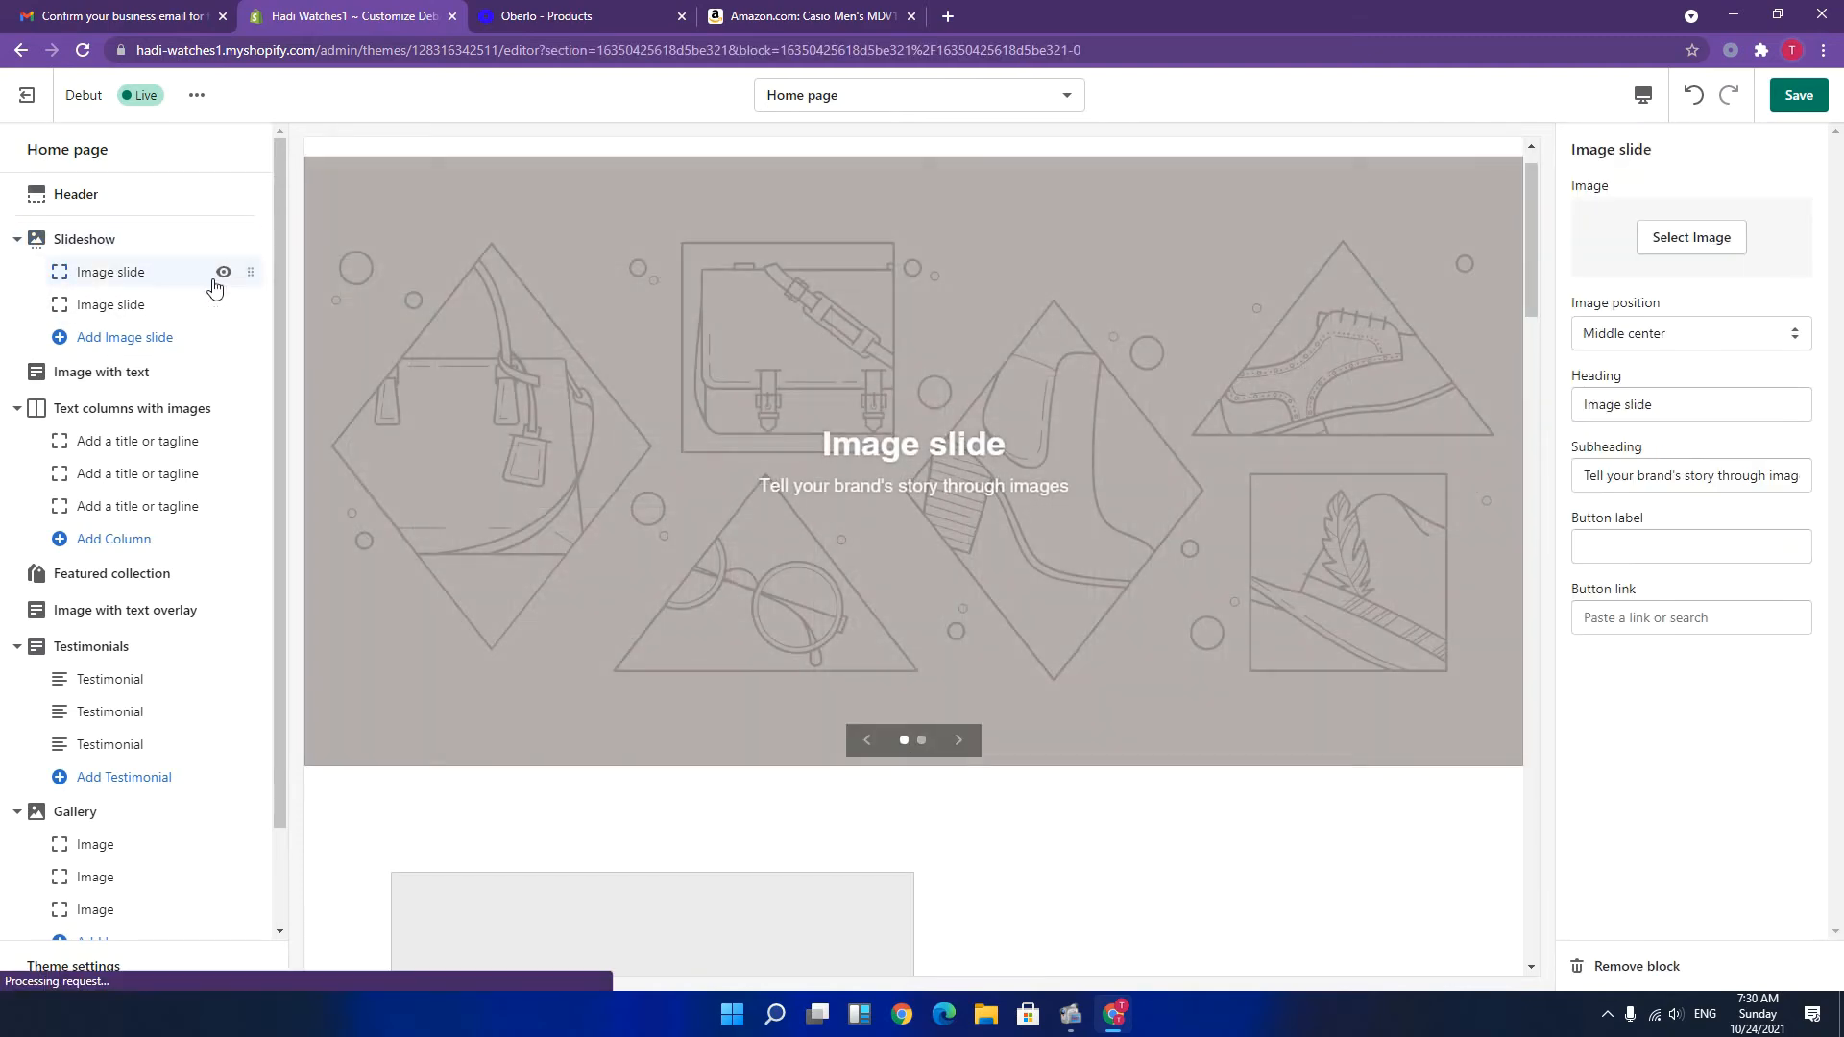
{"action": "left_click", "coordinate": [1641, 258]}
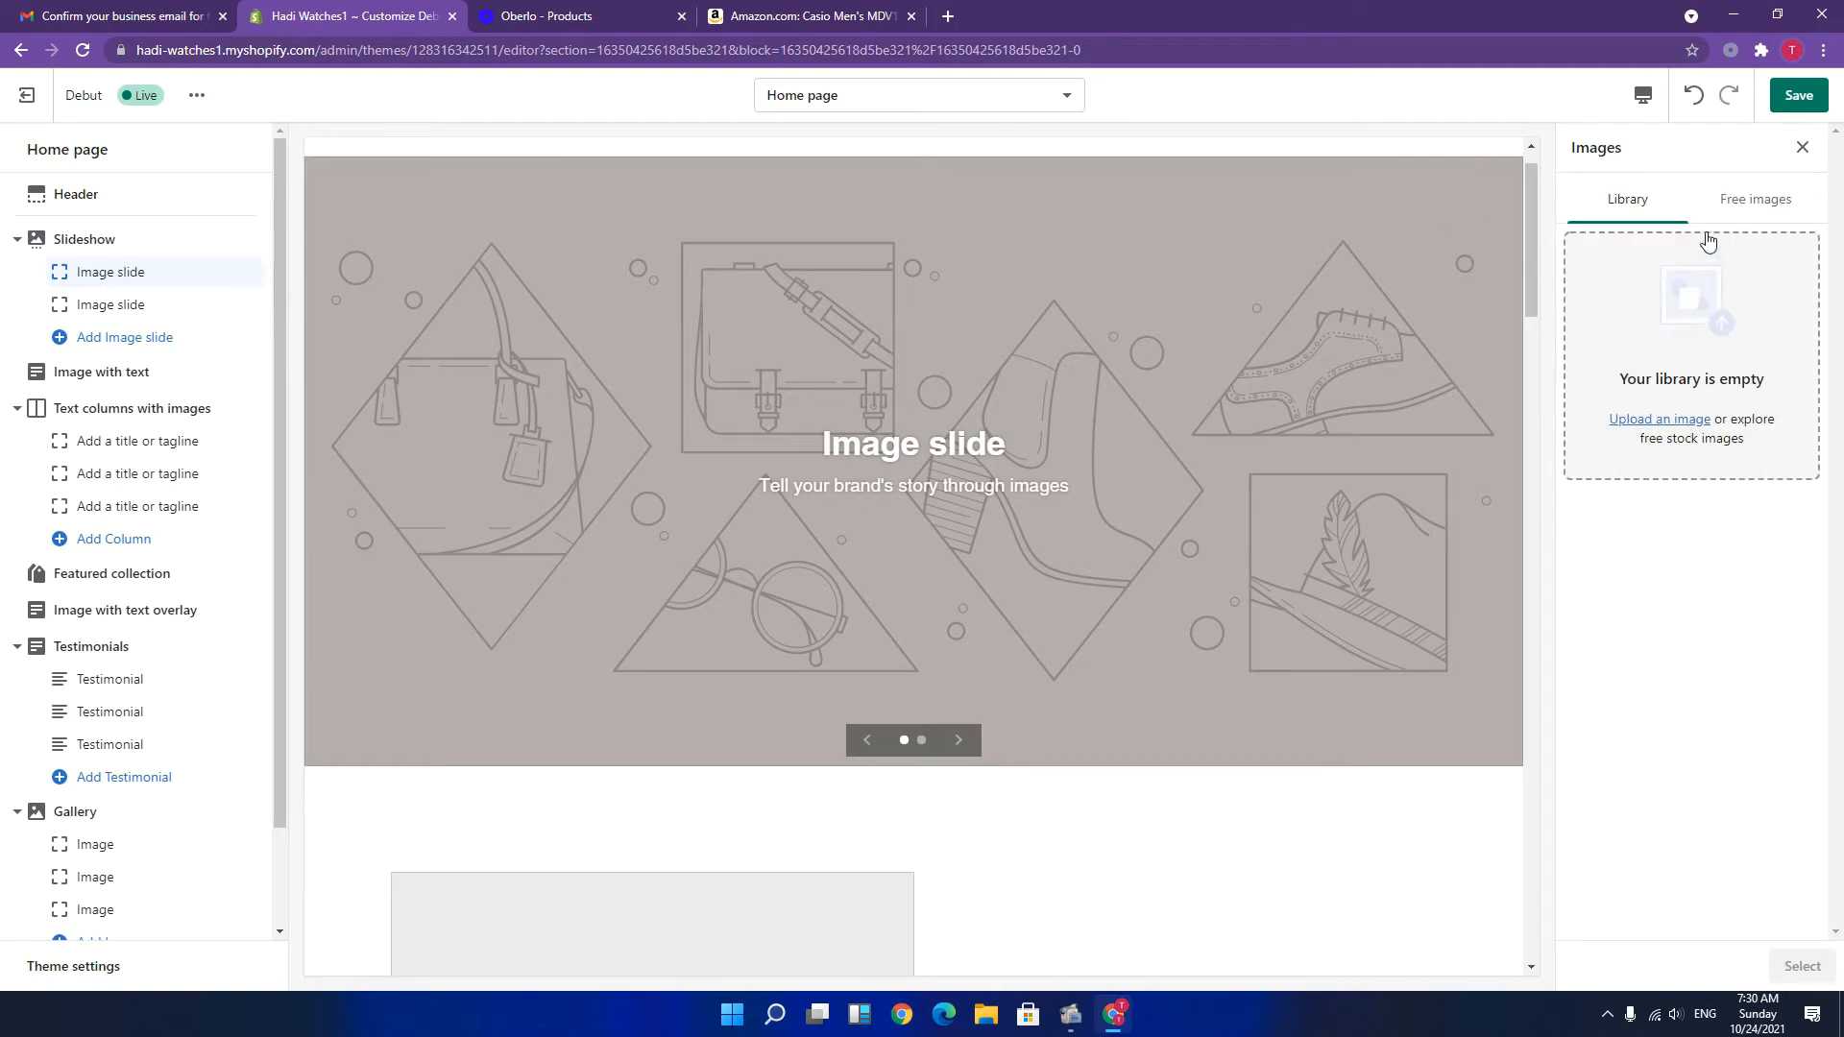
Step: Give the first slide a free stock wristwatch photo found by searching for watches
{"action": "left_click", "coordinate": [1753, 204]}
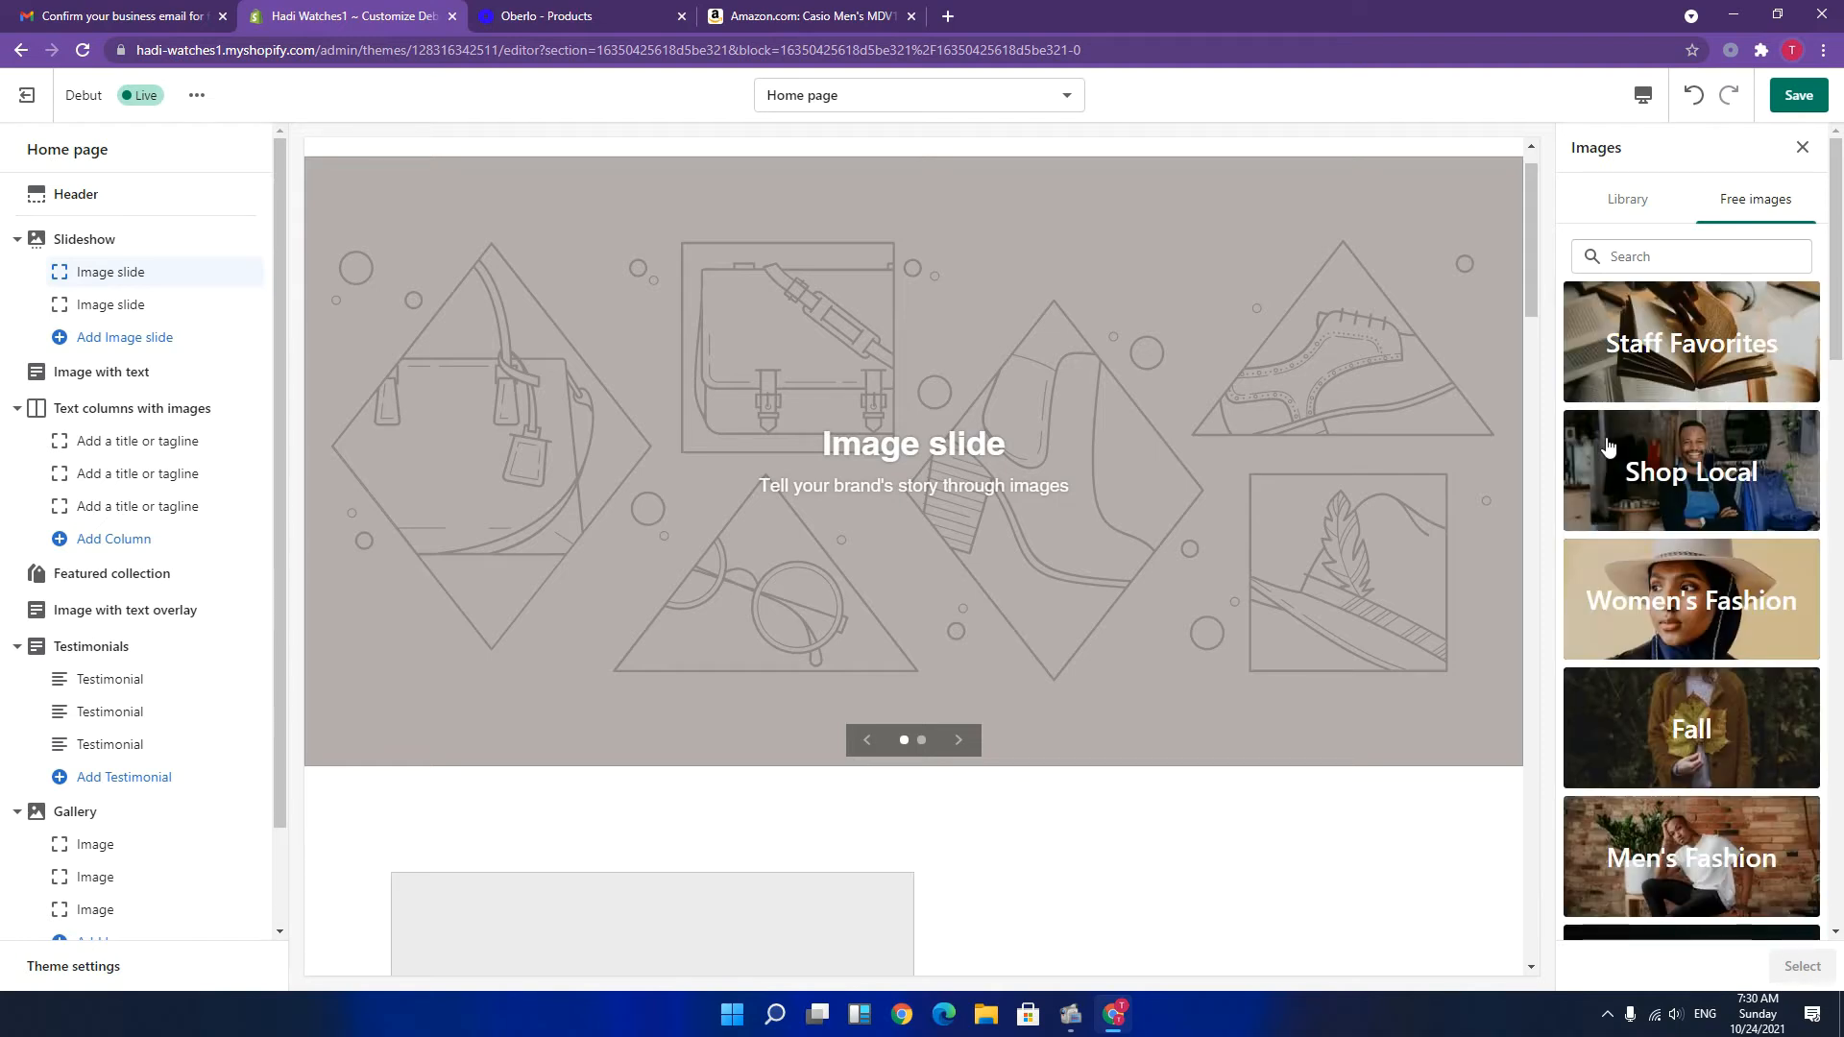
{"action": "left_click", "coordinate": [1678, 253]}
{"action": "type", "text": "watches"}
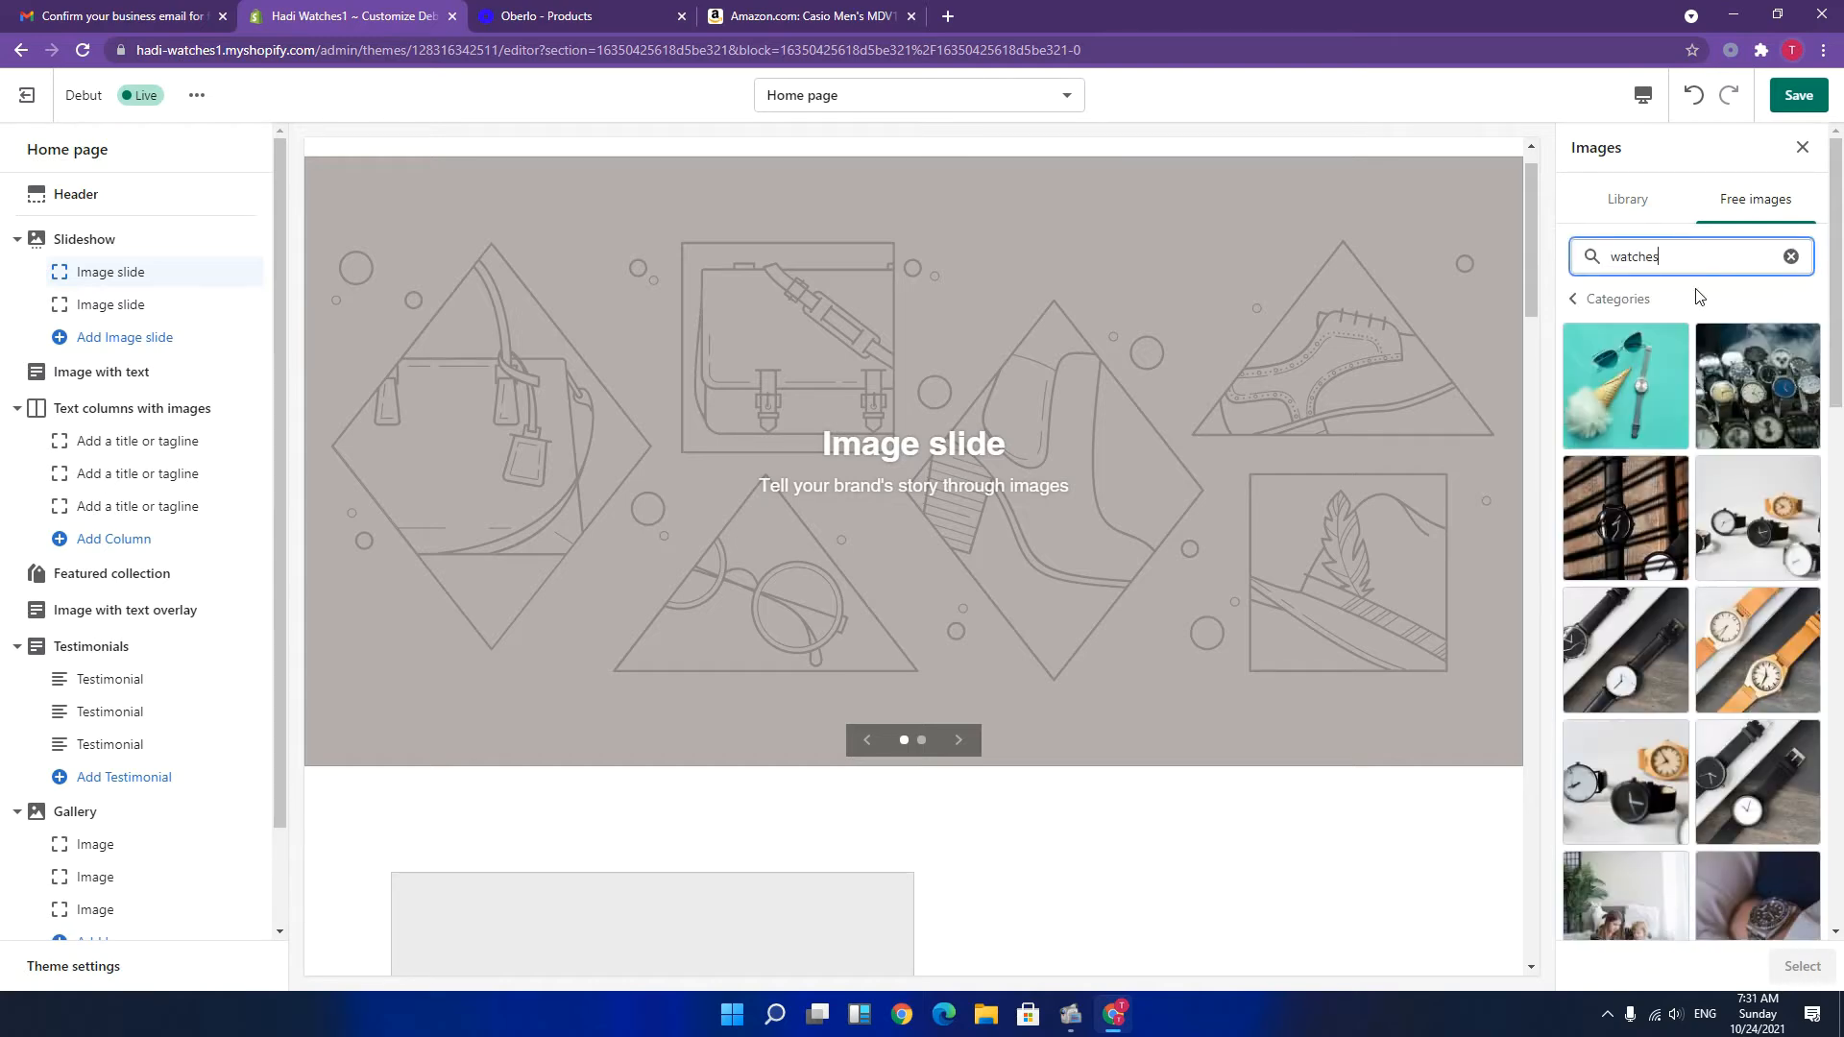
{"action": "scroll", "coordinate": [1743, 797], "scroll_direction": "down", "scroll_amount": 1}
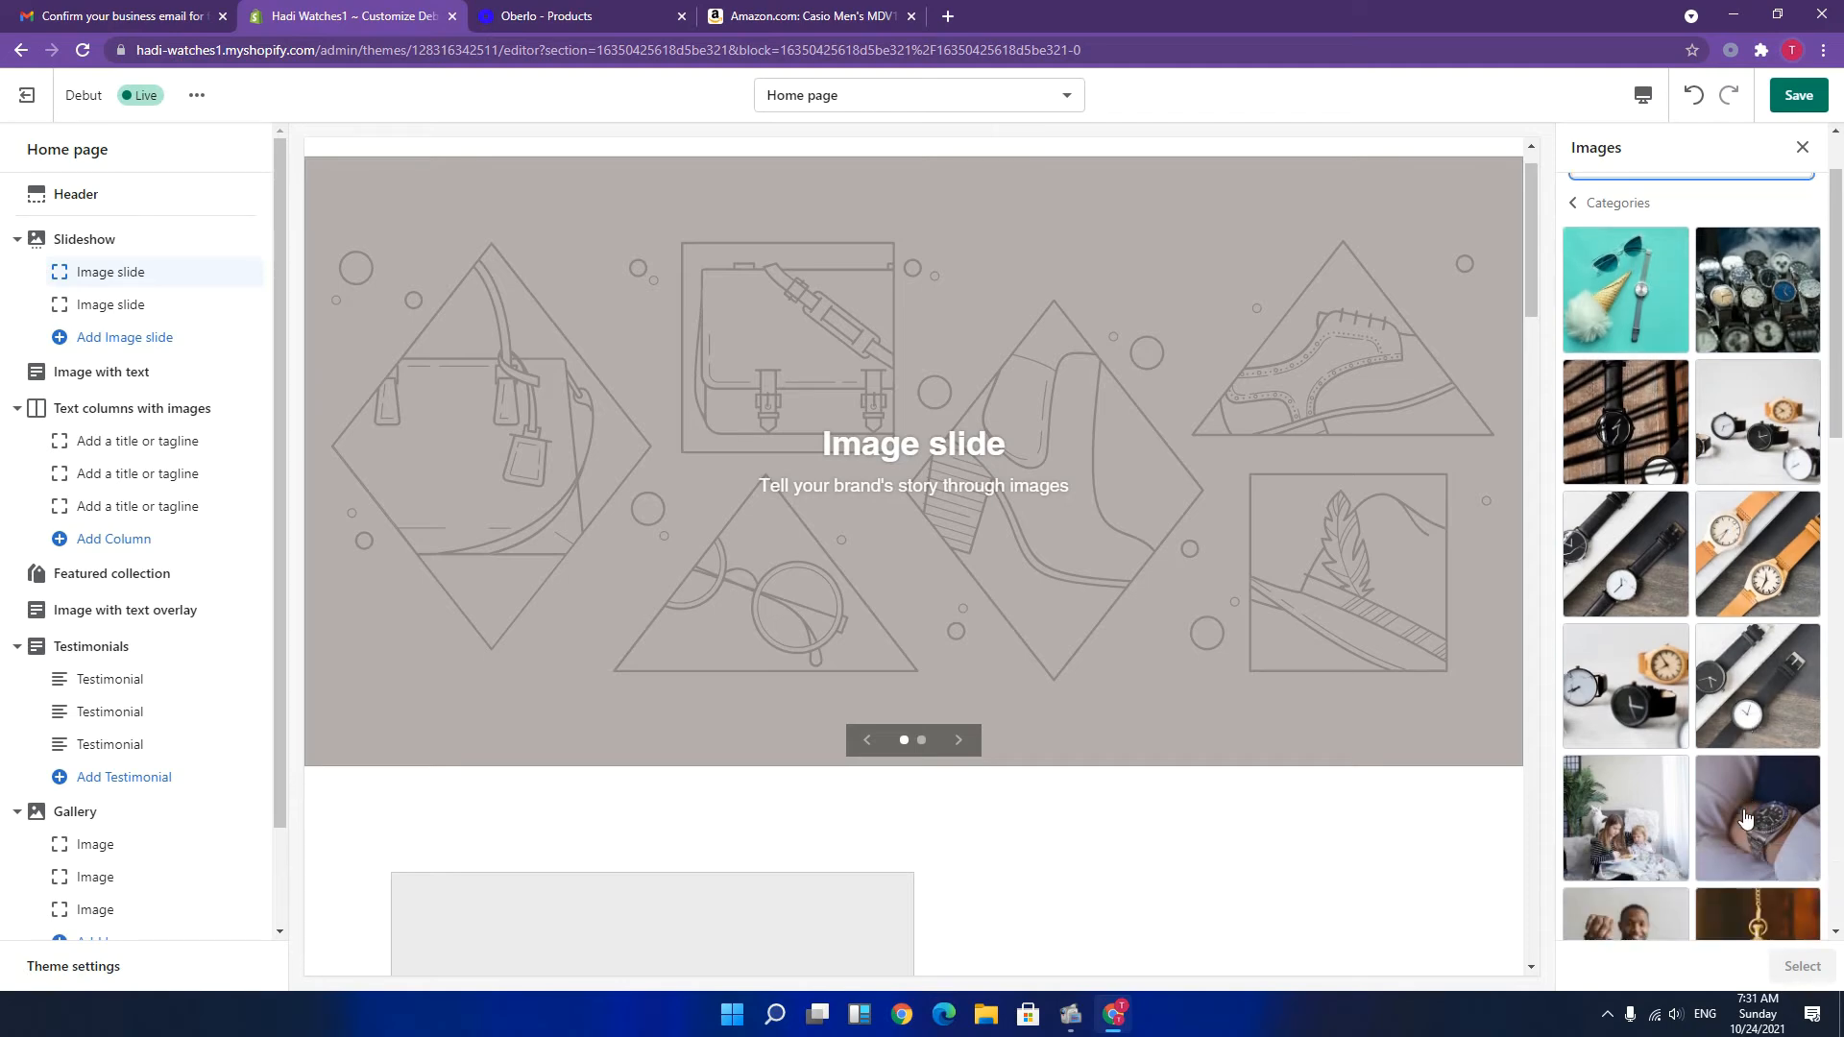
{"action": "left_click", "coordinate": [1743, 807]}
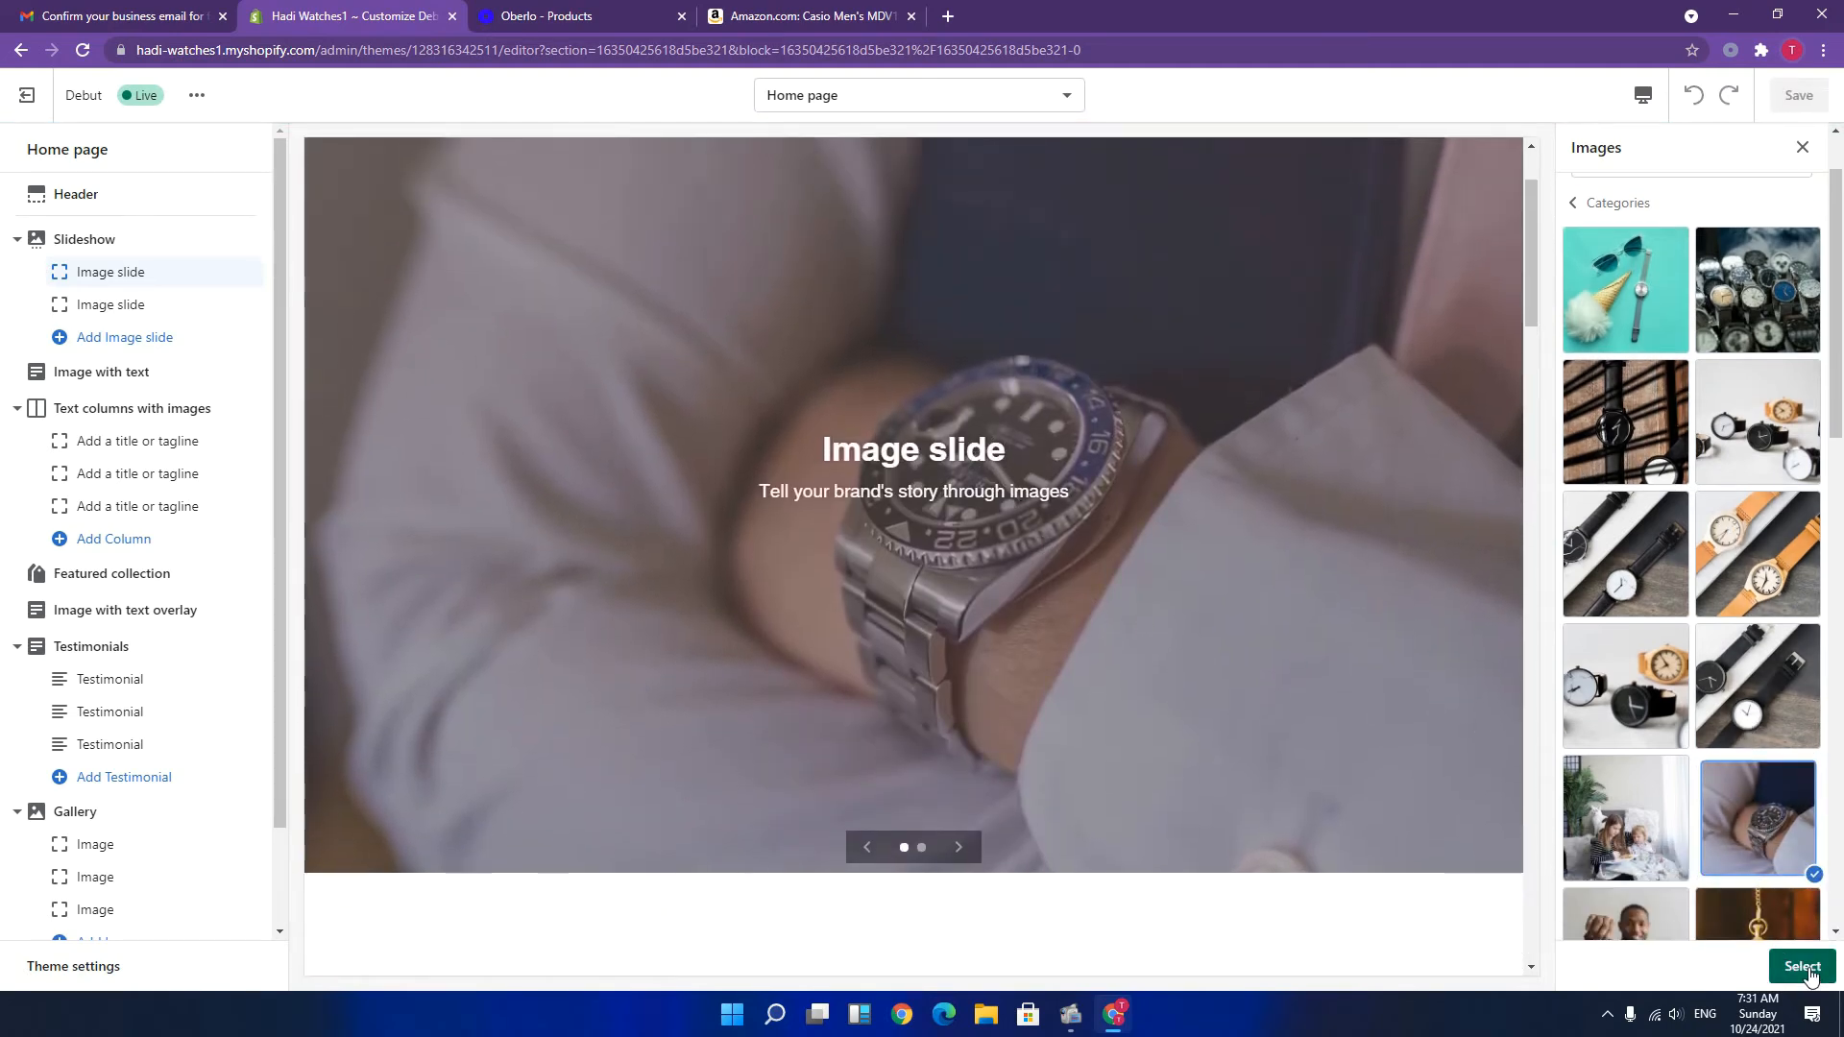
{"action": "left_click", "coordinate": [1809, 976]}
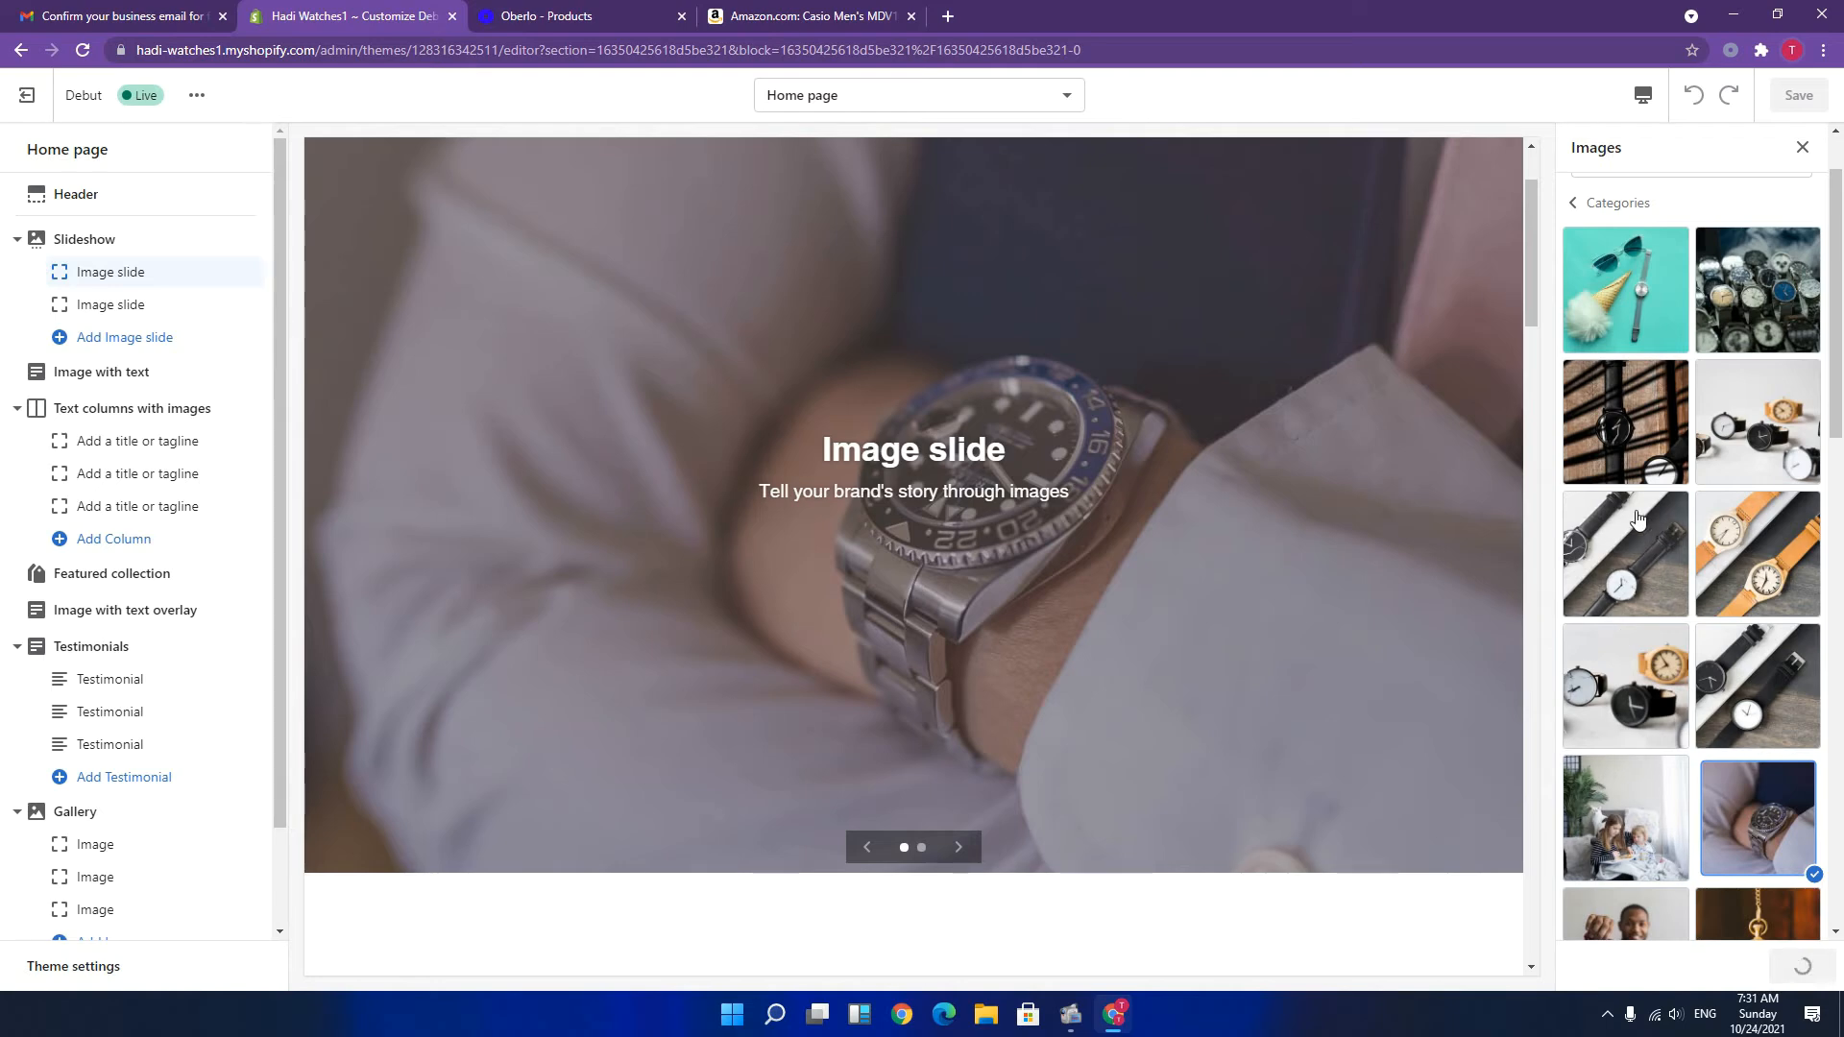
Step: Give the second slide a watch-on-wrist free stock photo from a 'watch' search
{"action": "left_click", "coordinate": [72, 305]}
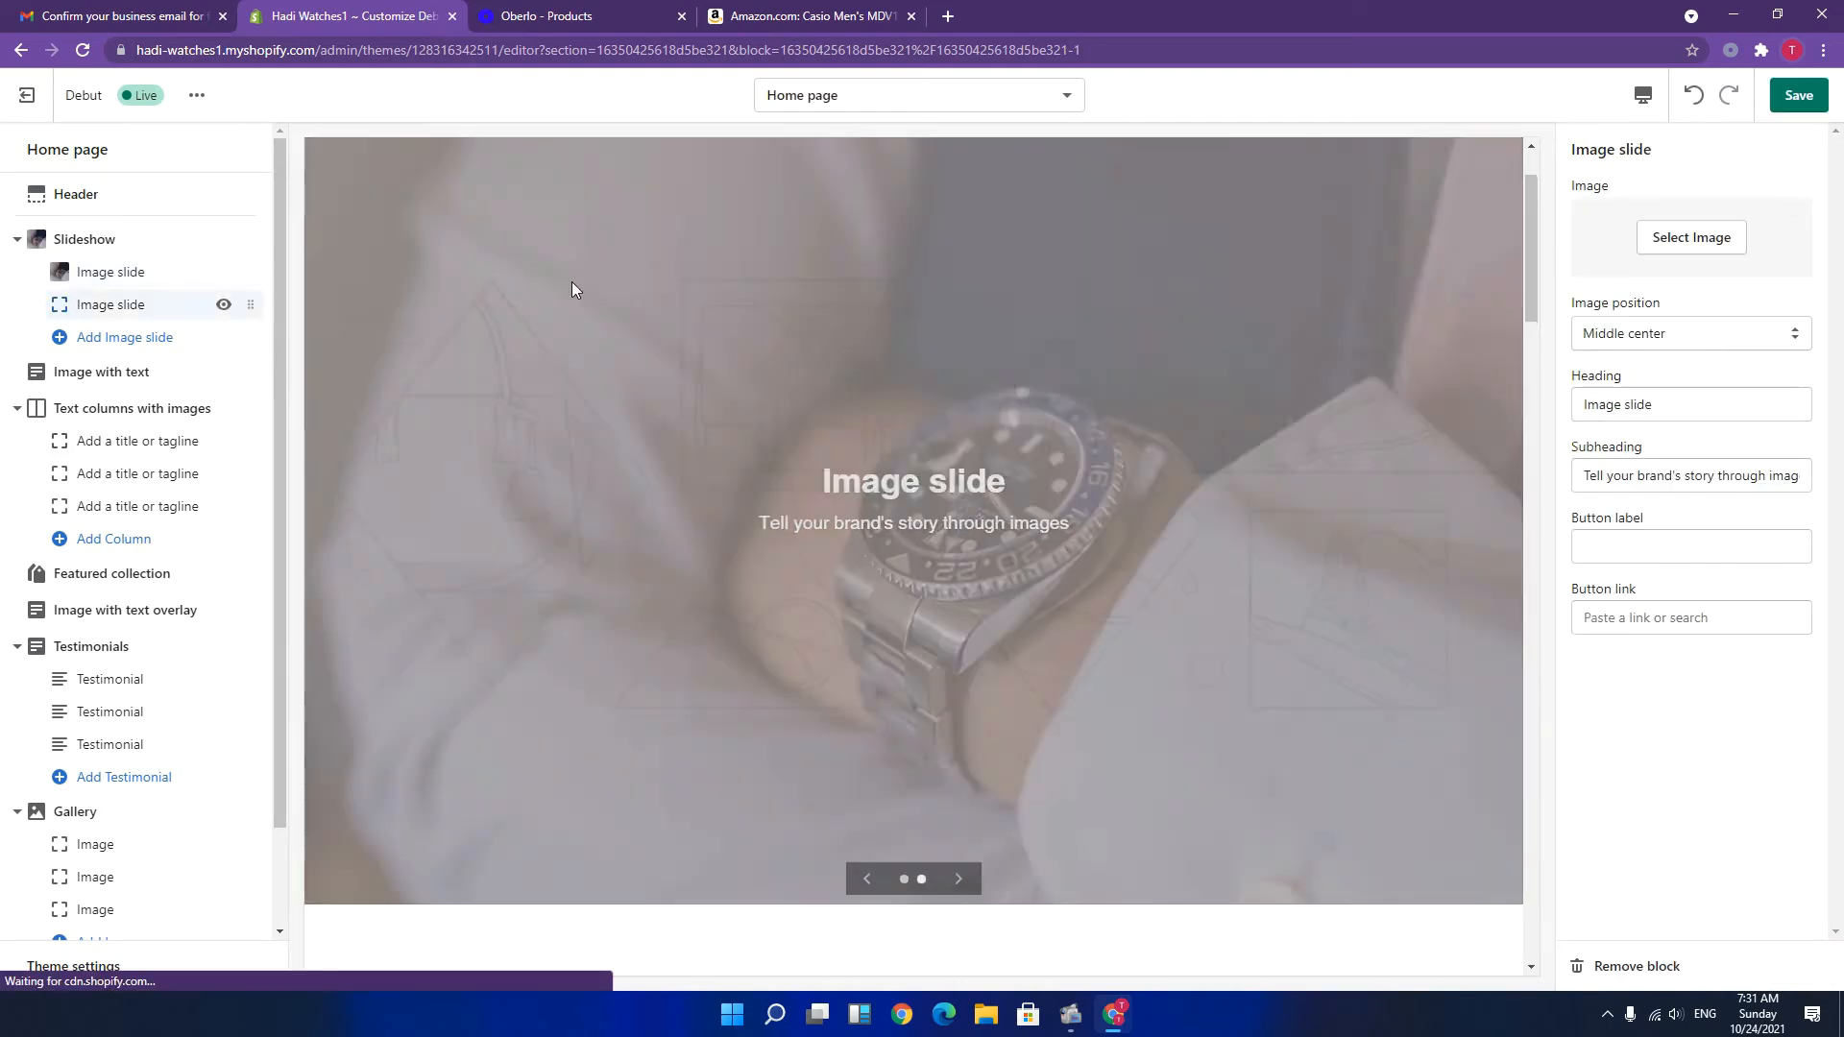
{"action": "left_click", "coordinate": [1695, 236]}
{"action": "left_click", "coordinate": [1757, 200]}
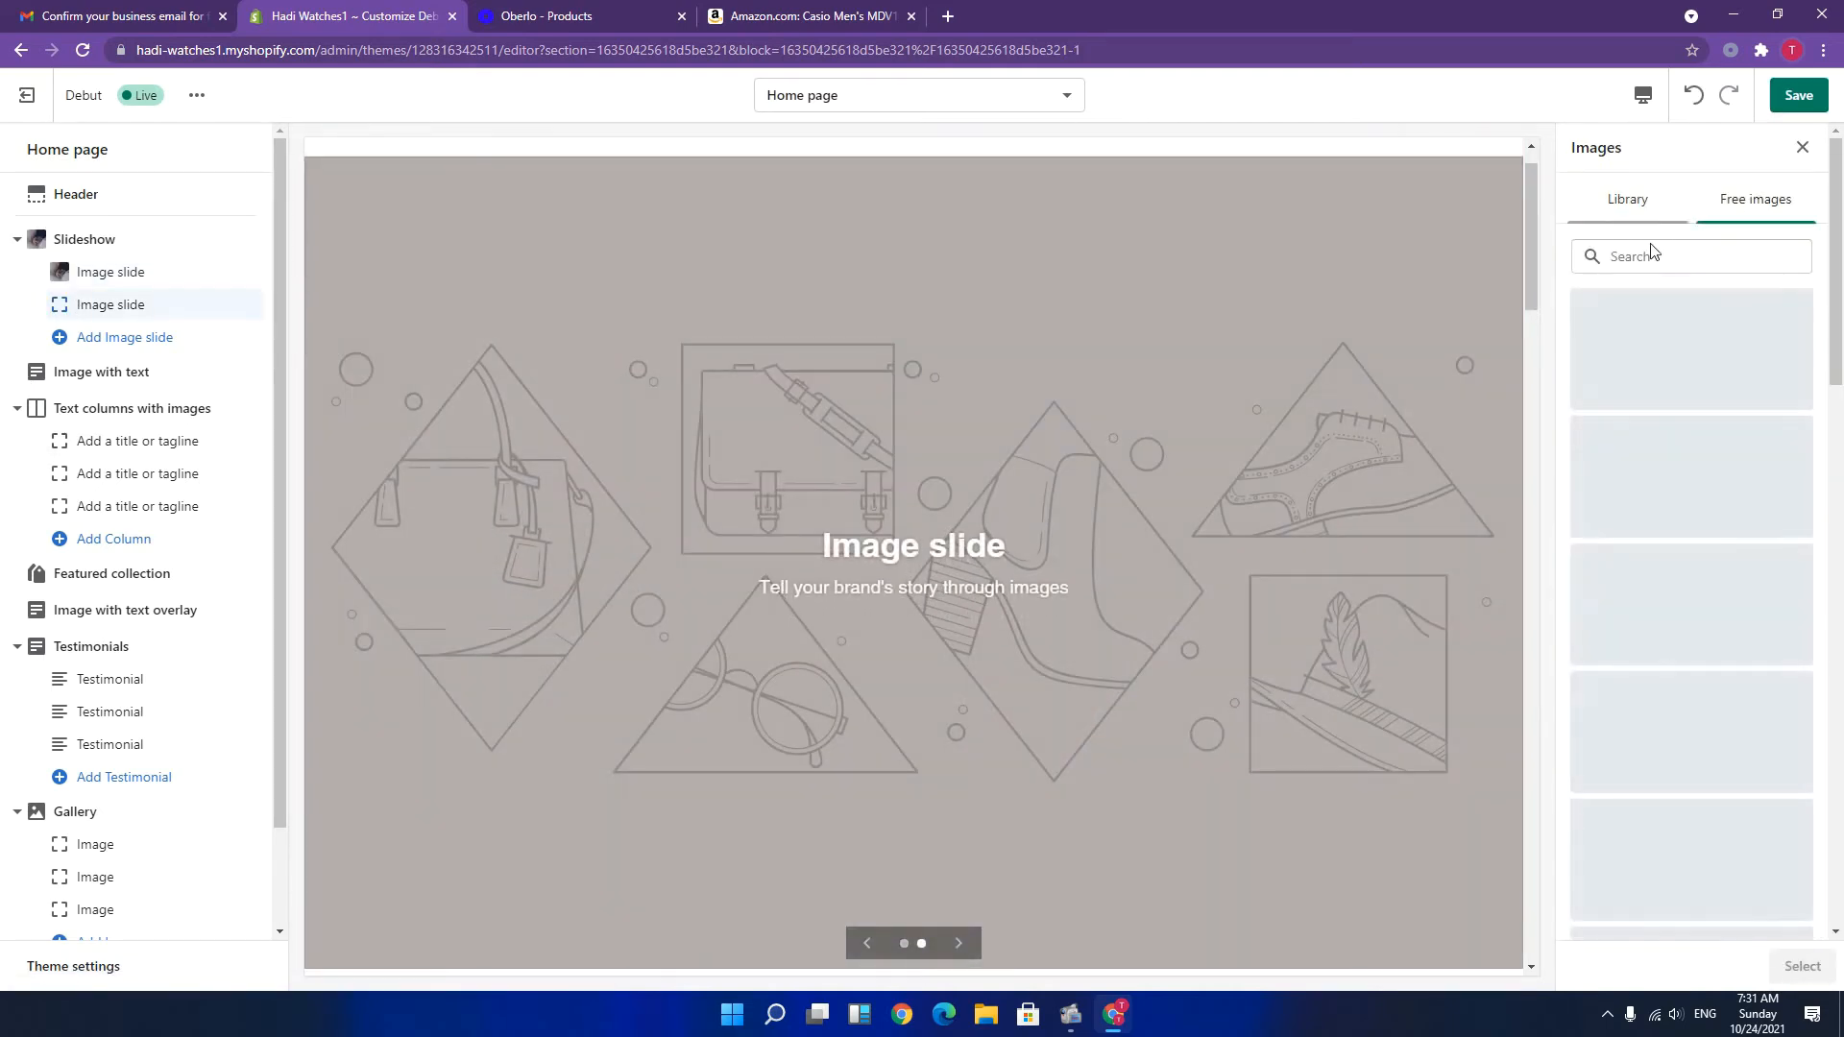
{"action": "left_click", "coordinate": [1645, 262]}
{"action": "type", "text": "watch"}
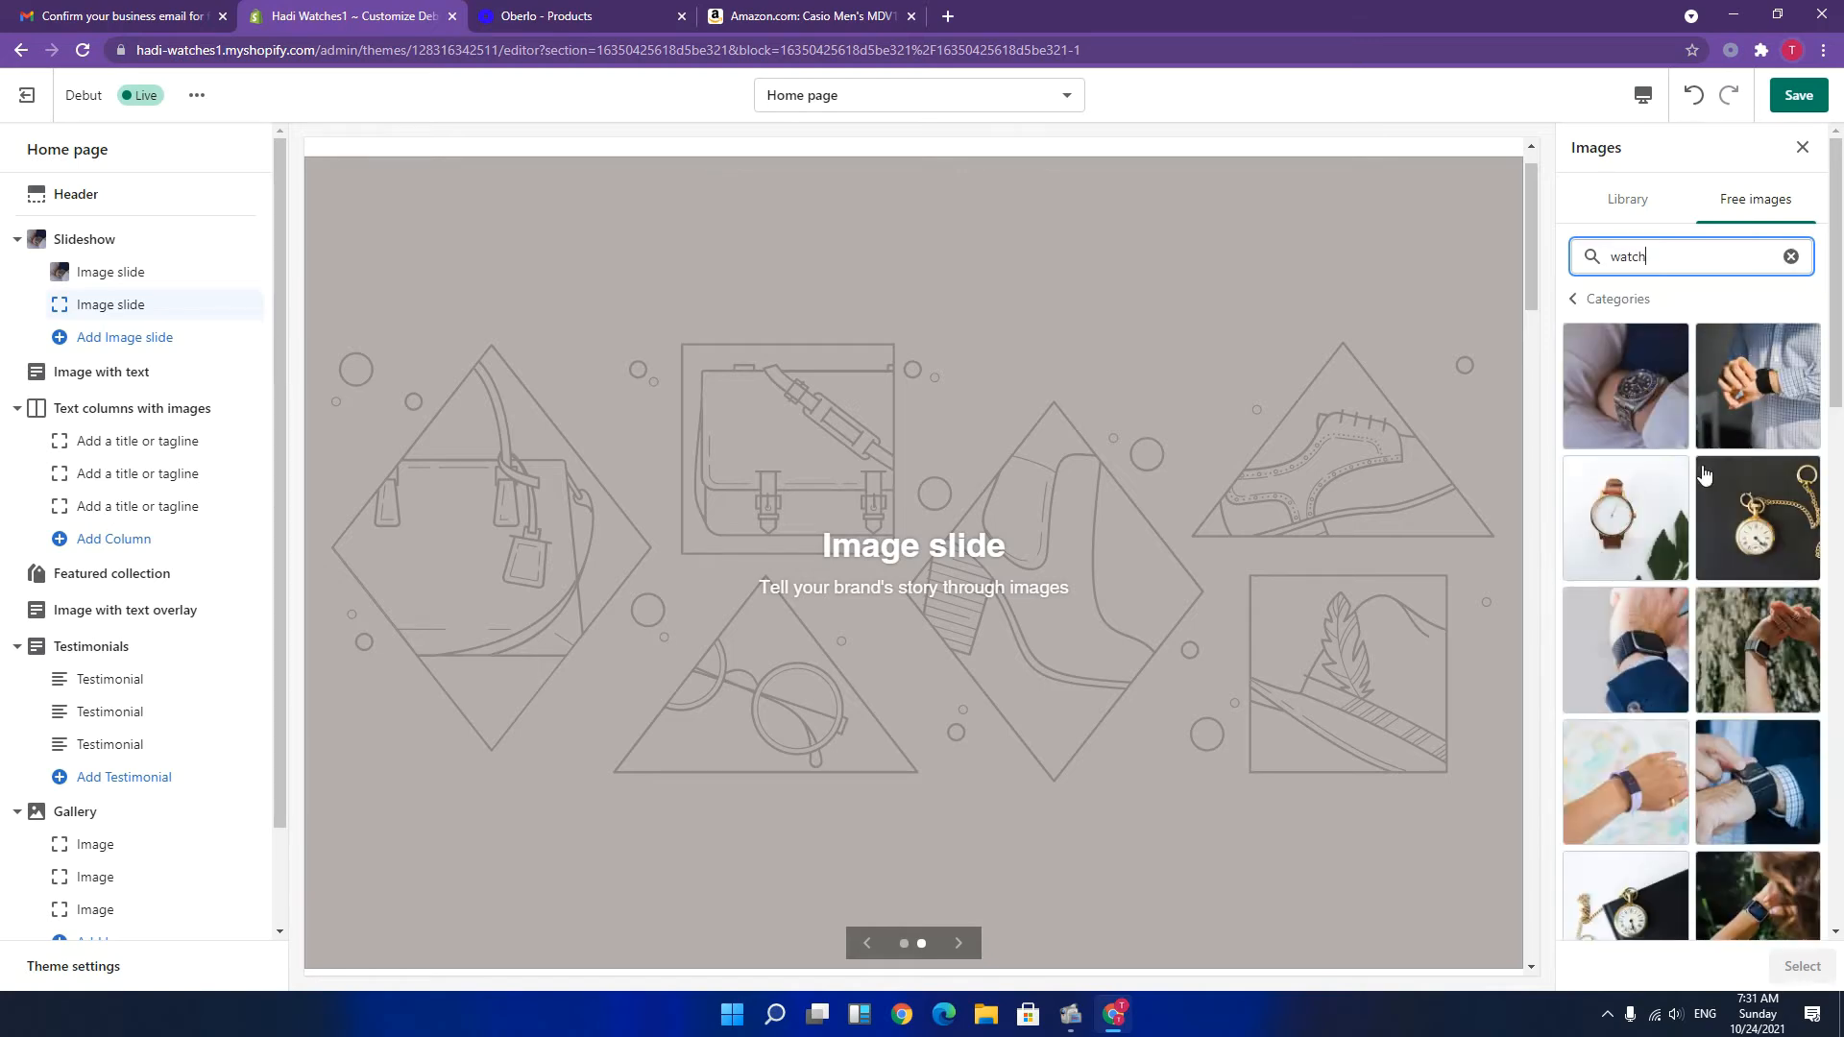
{"action": "left_click", "coordinate": [1724, 432]}
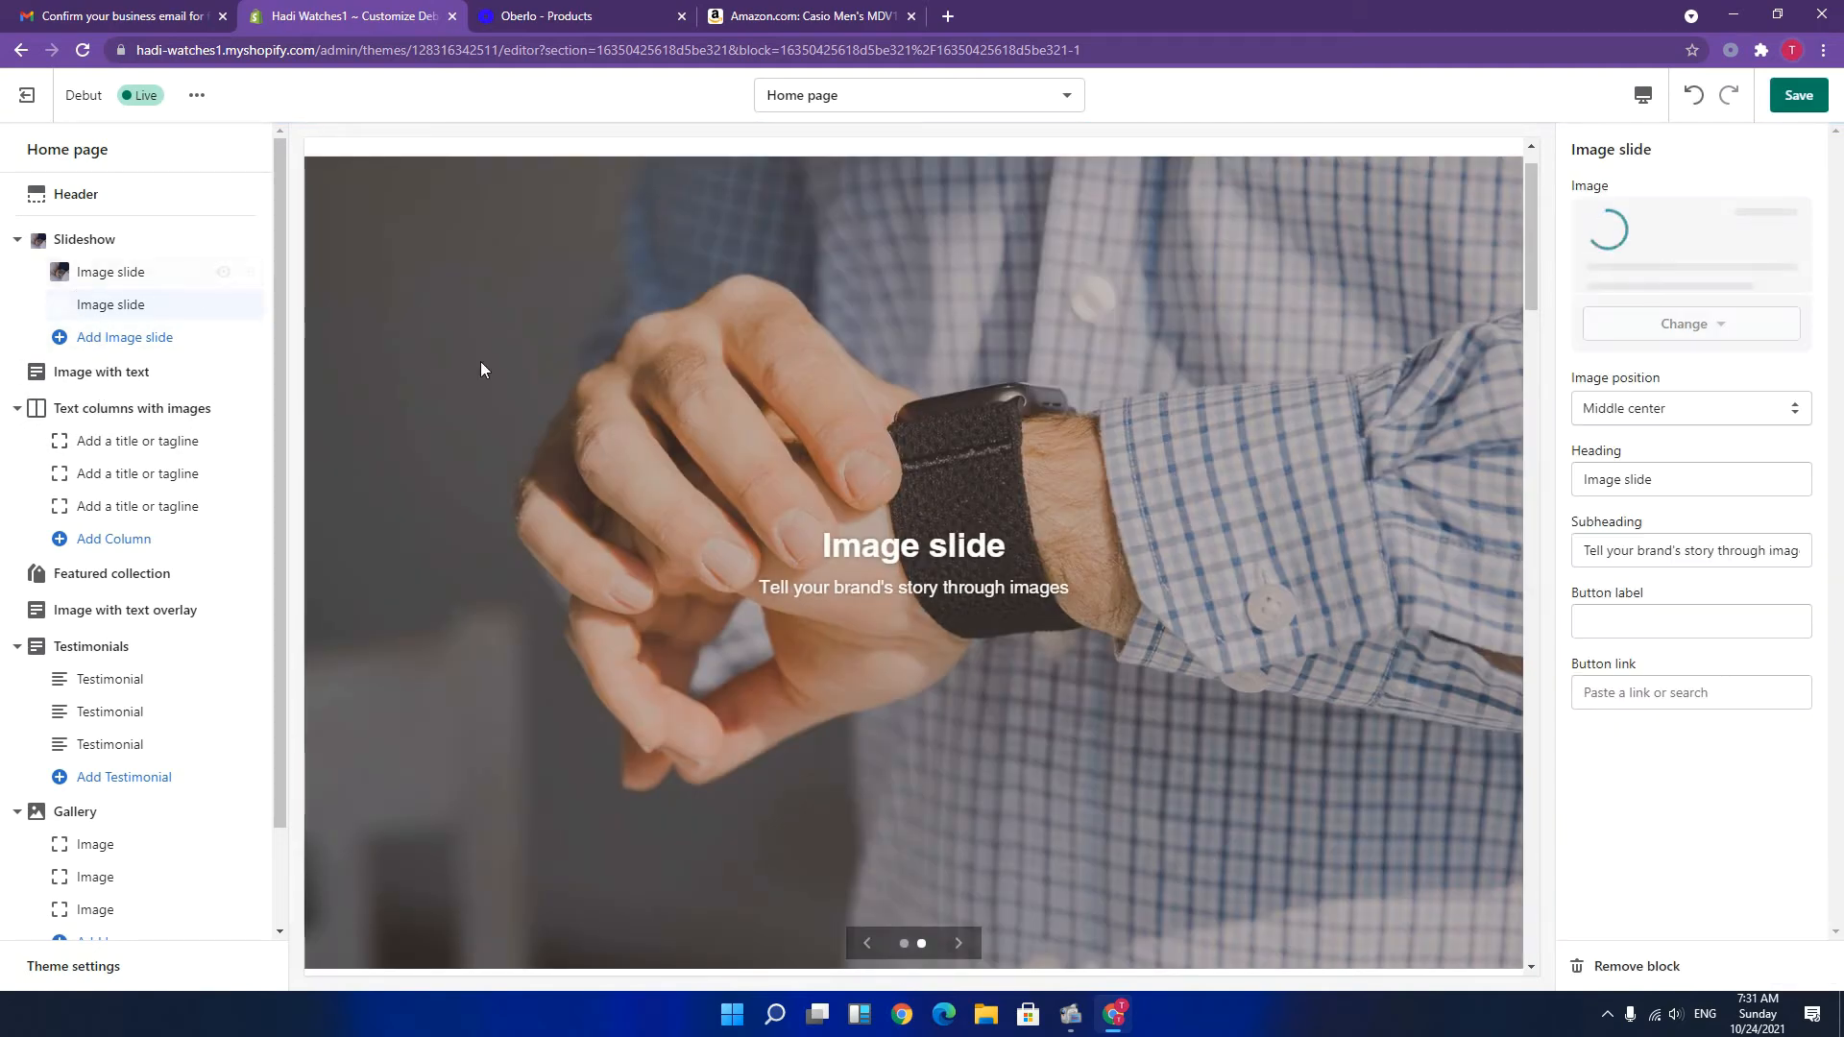
{"action": "left_click", "coordinate": [108, 240]}
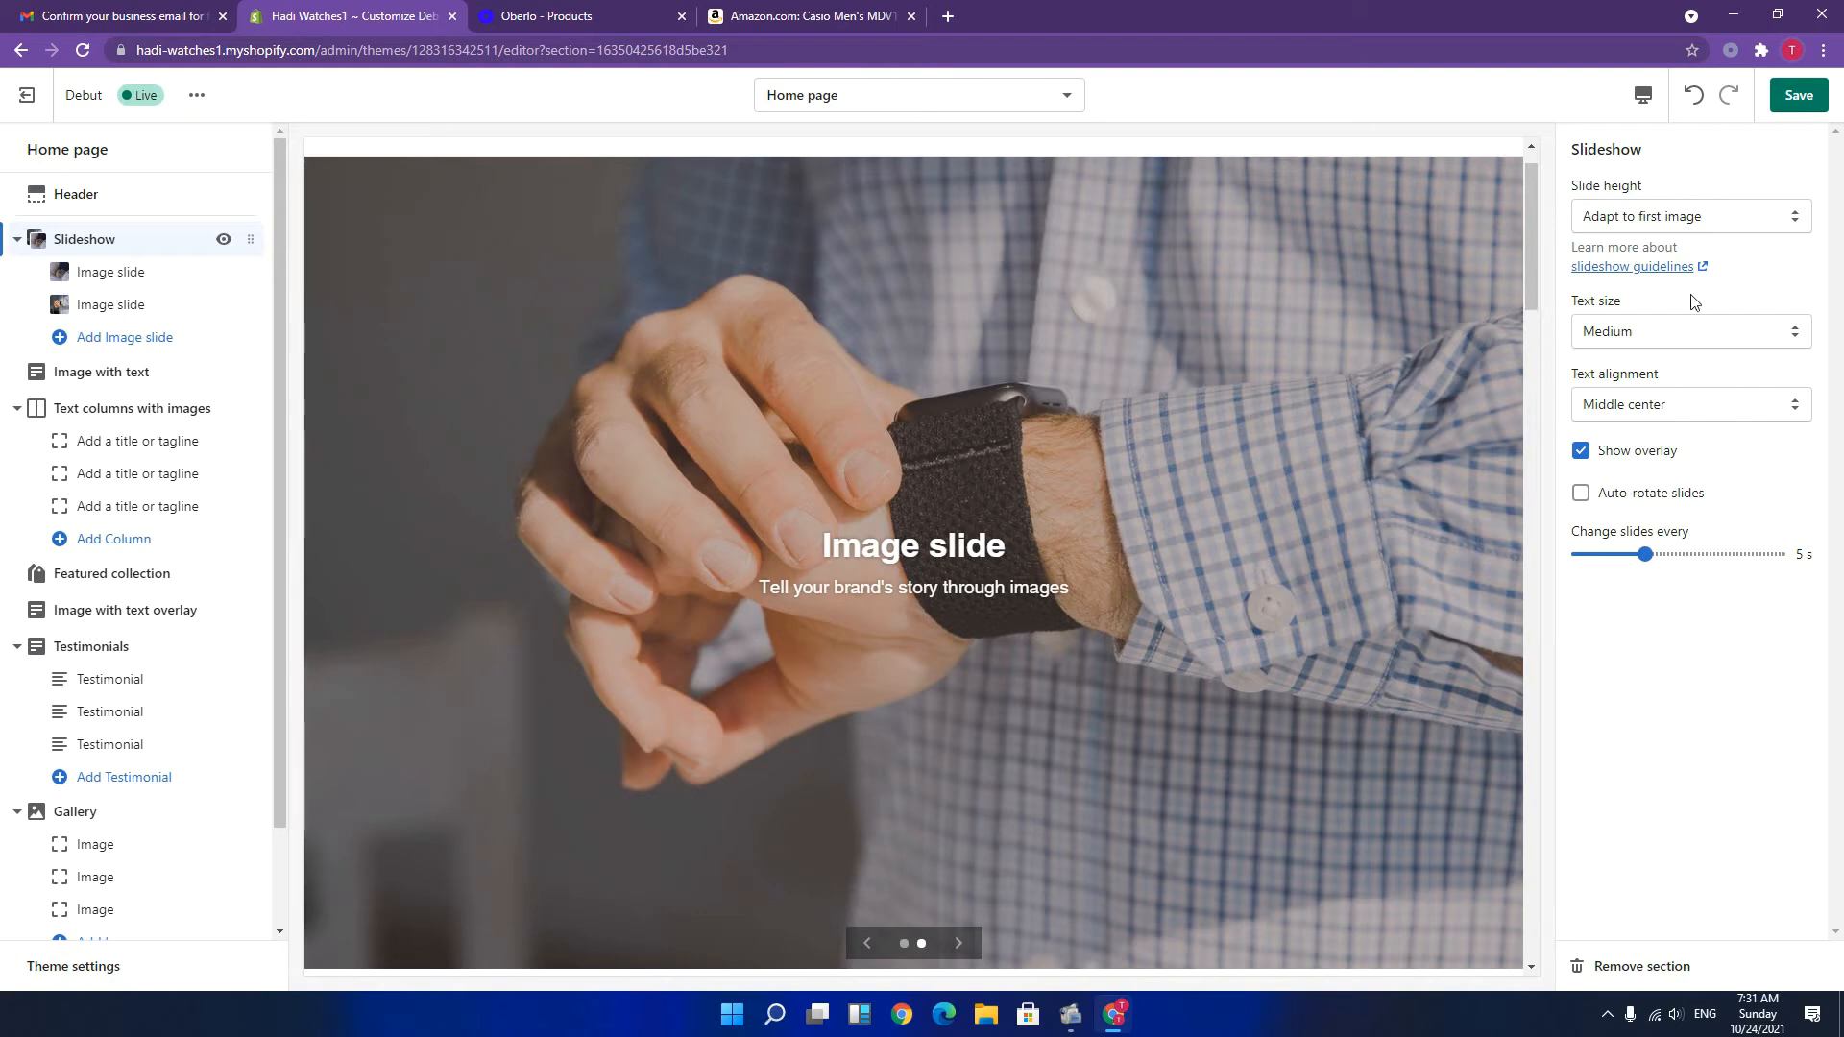
Step: Change the first slide's heading to 'Be Punctual'
{"action": "left_click", "coordinate": [116, 271]}
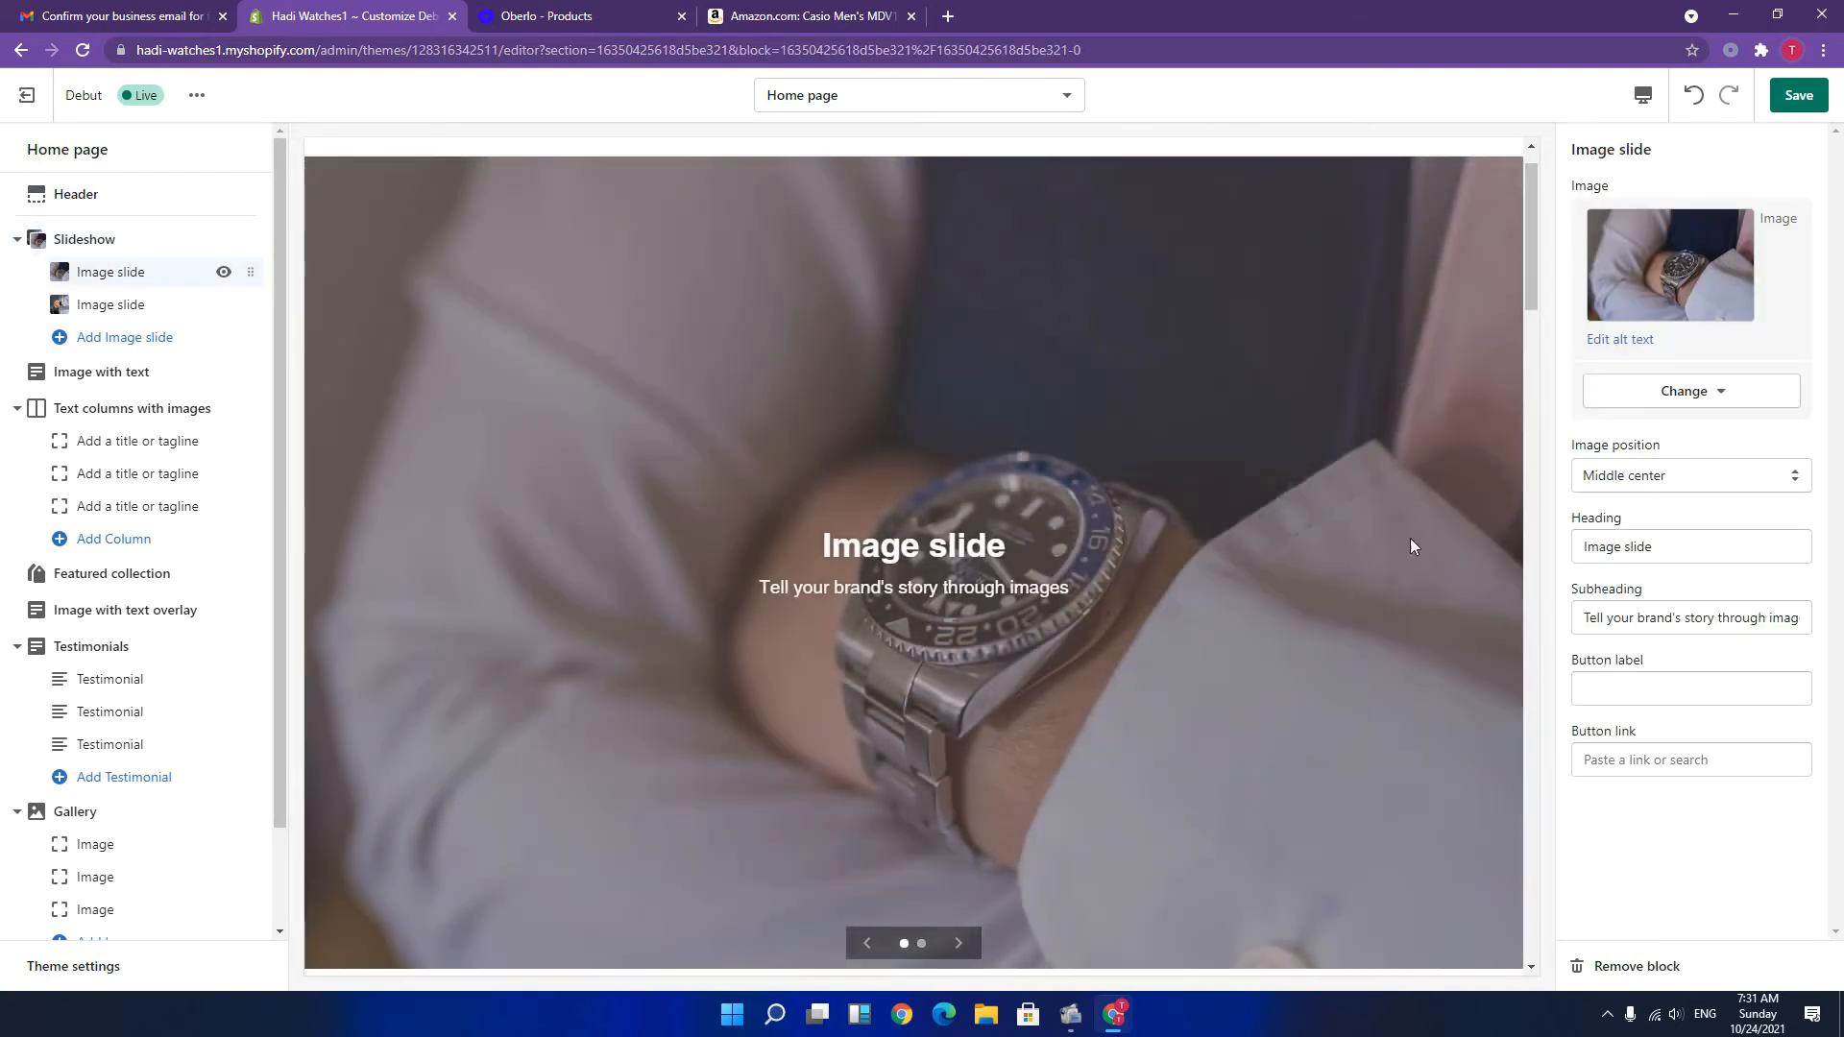
{"action": "triple_click", "coordinate": [1706, 553]}
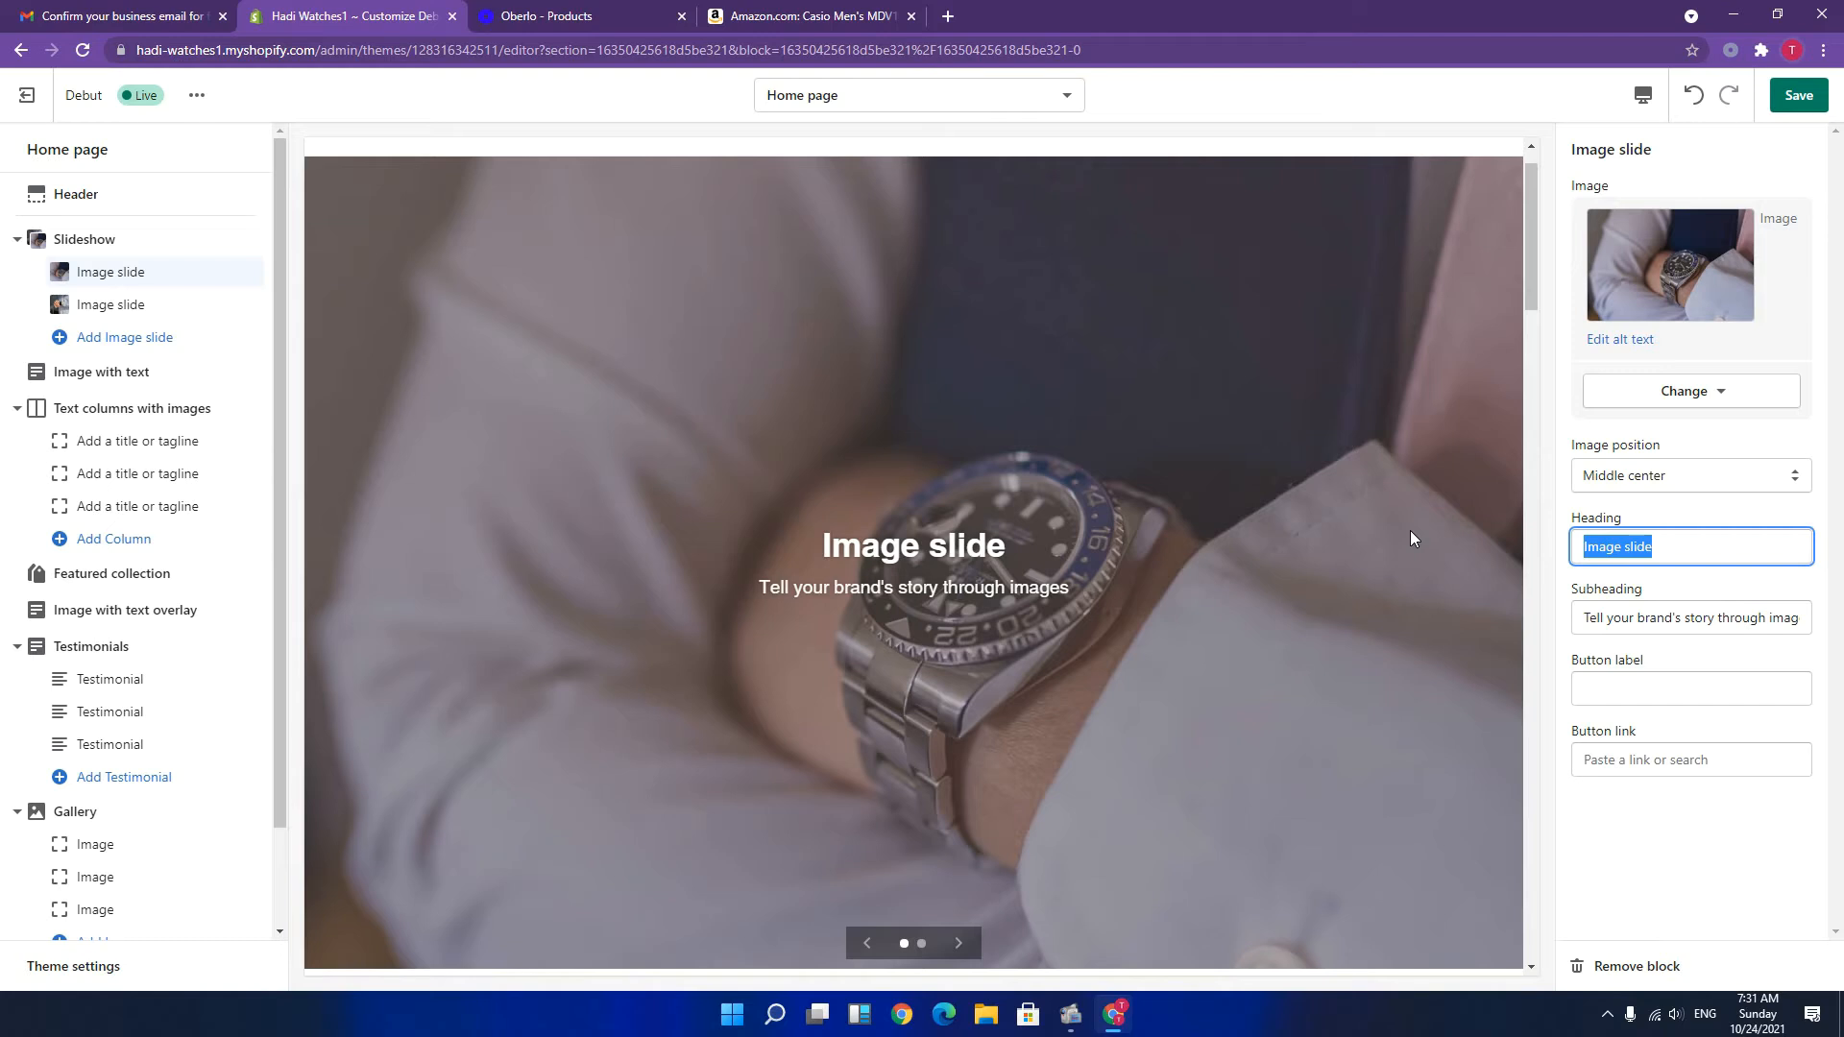
{"action": "type", "text": "HAdi"}
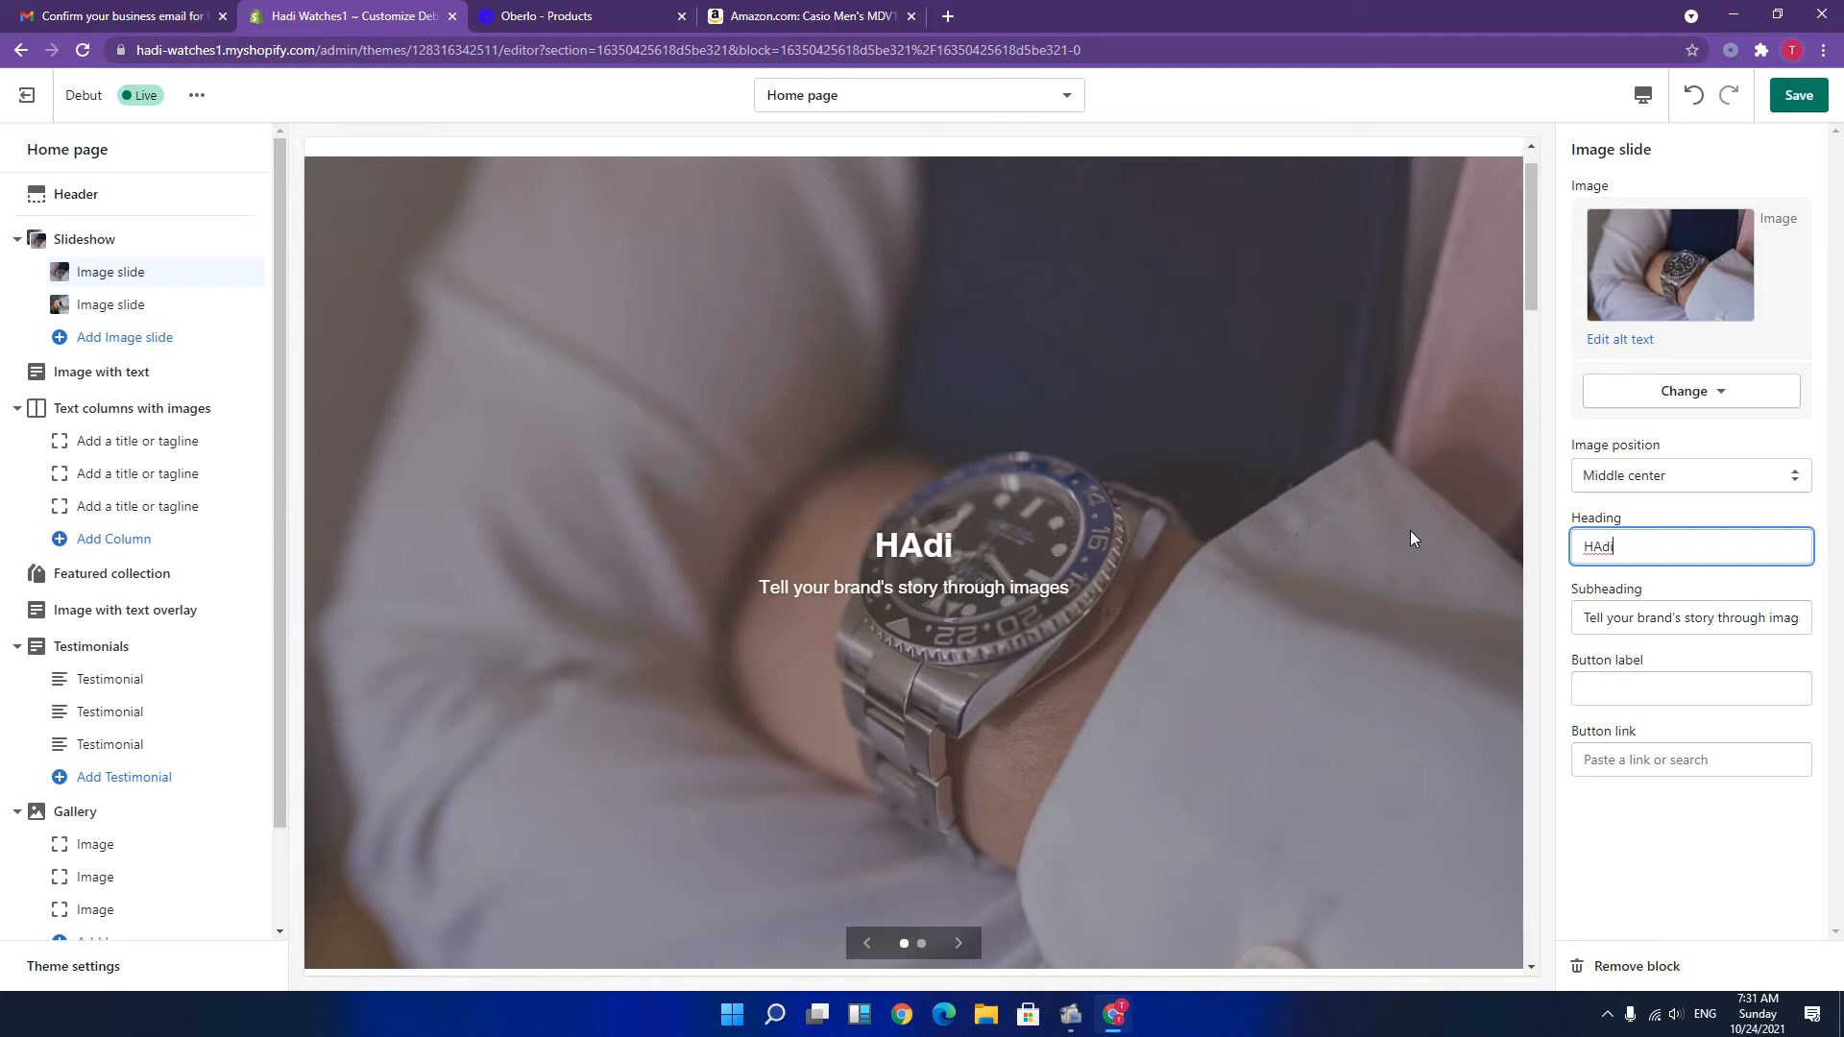
{"action": "key", "text": "Delete"}
{"action": "key", "text": "Delete"}
{"action": "key", "text": "Delete"}
{"action": "key", "text": "Delete"}
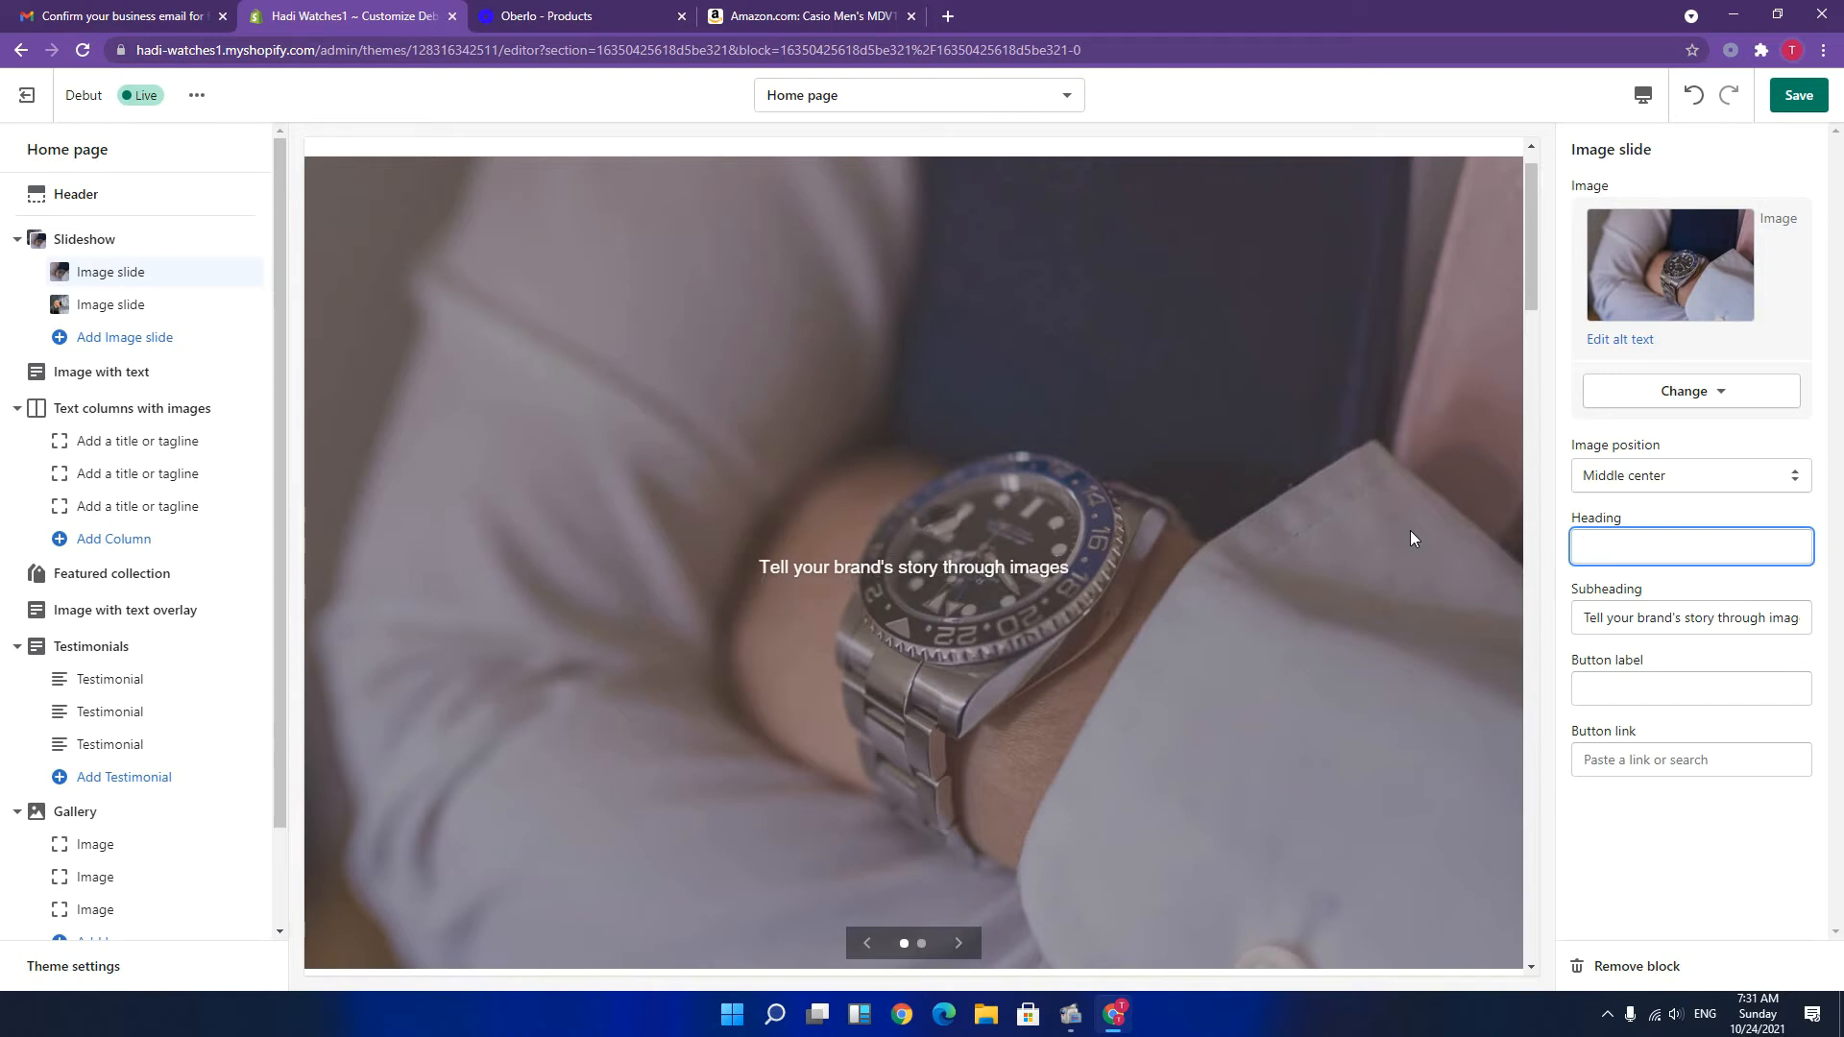
{"action": "type", "text": "Be [uin"}
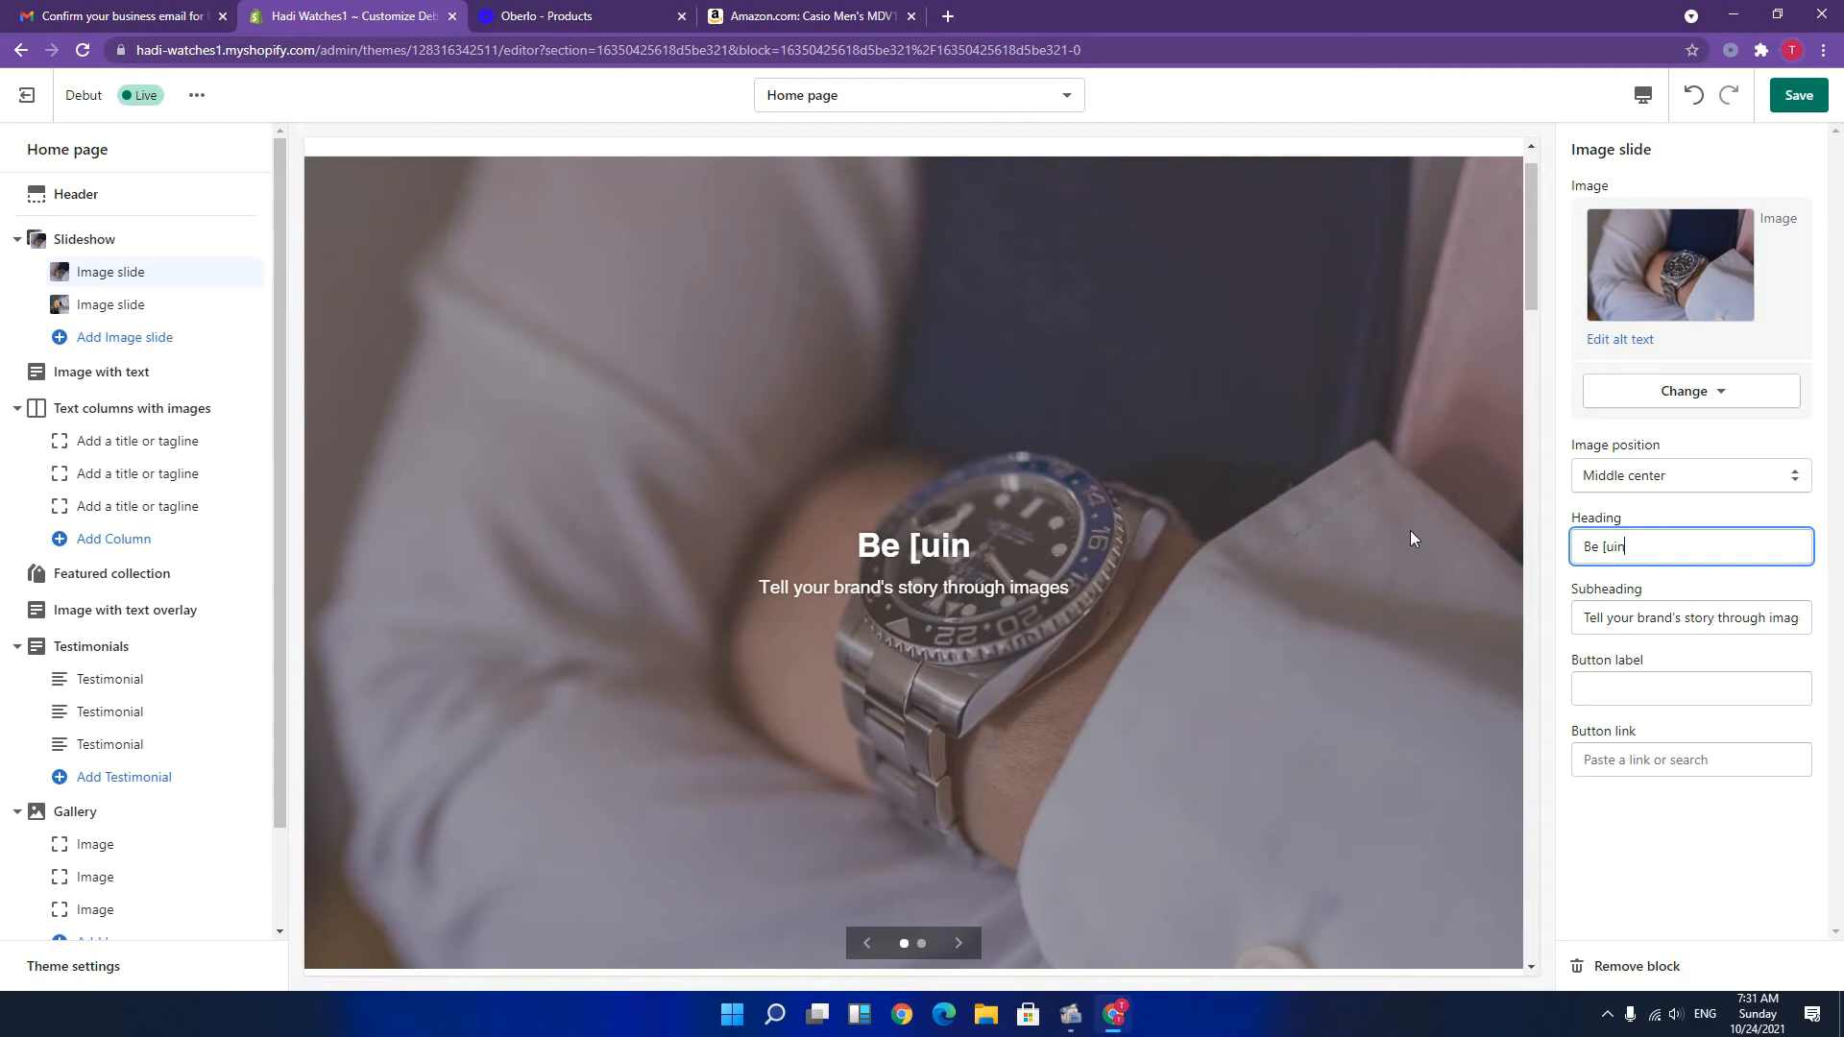
{"action": "type", "text": "ctual"}
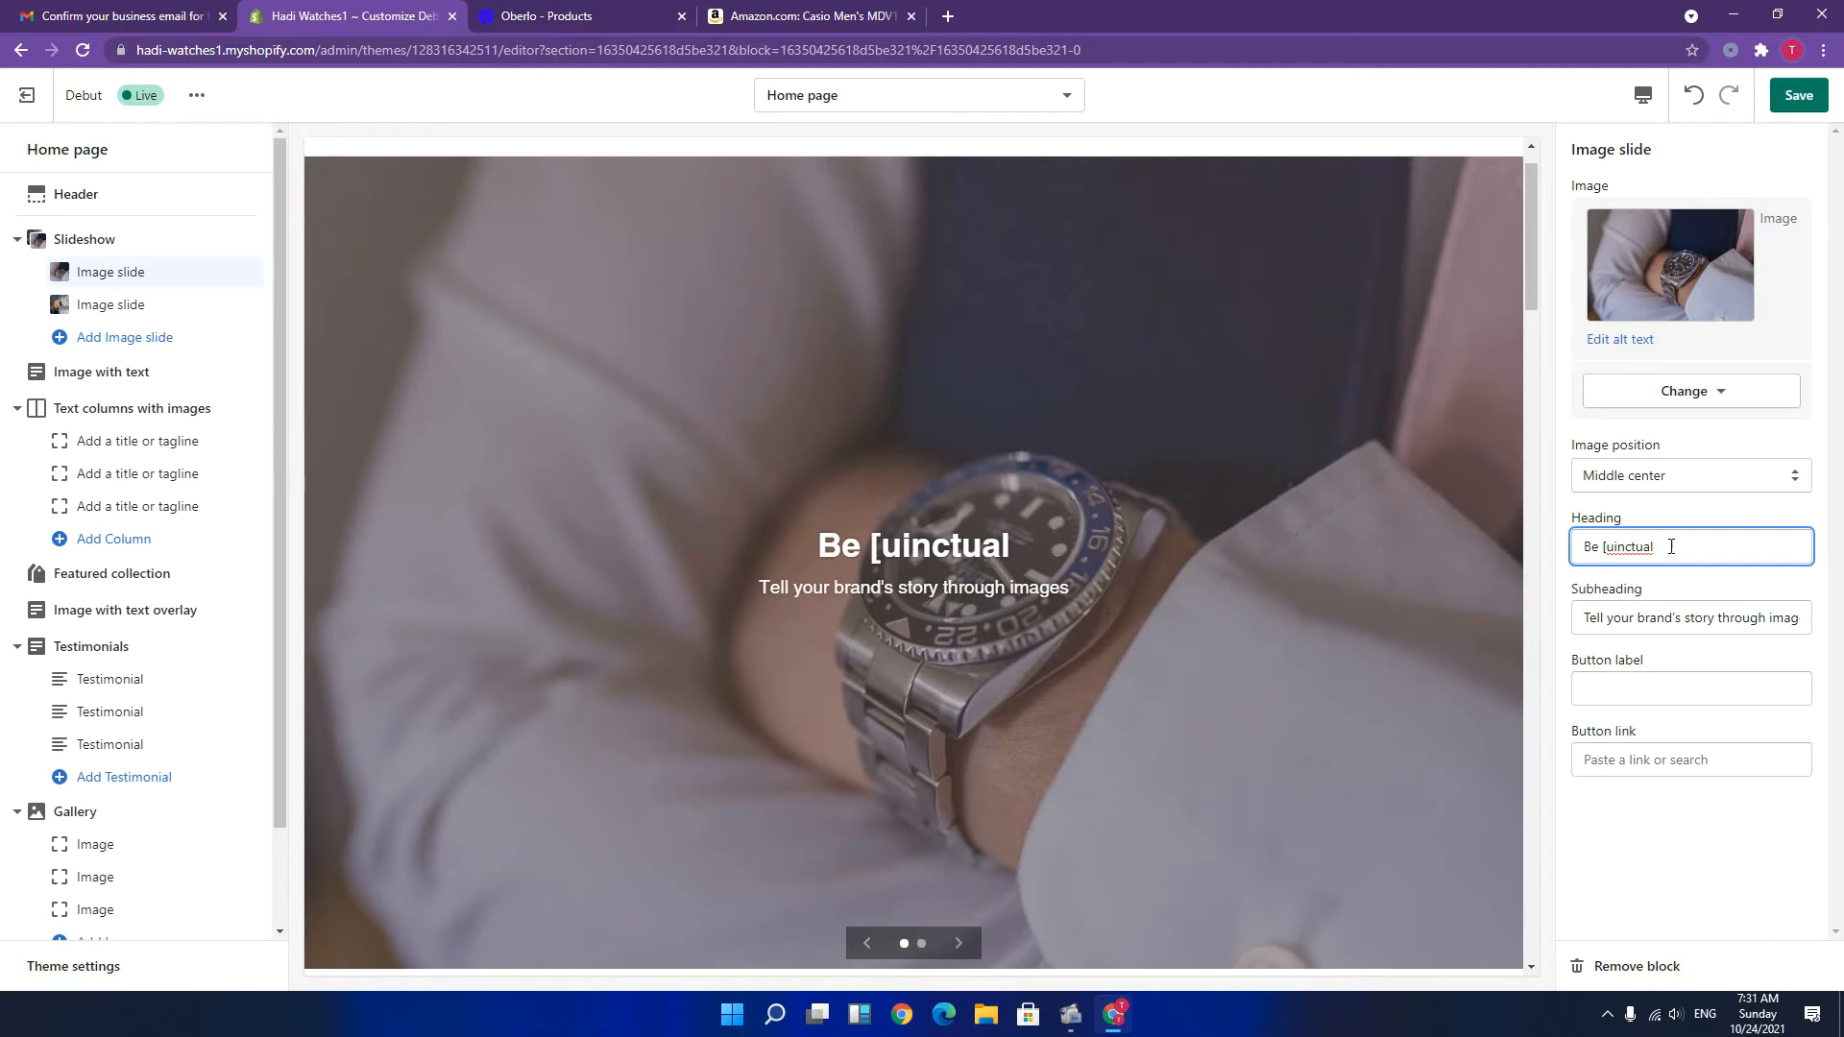
{"action": "key", "text": "BackSpace"}
{"action": "key", "text": "BackSpace"}
{"action": "key", "text": "BackSpace"}
{"action": "key", "text": "BackSpace"}
{"action": "key", "text": "BackSpace"}
{"action": "key", "text": "BackSpace"}
{"action": "key", "text": "BackSpace"}
{"action": "key", "text": "BackSpace"}
{"action": "key", "text": "BackSpace"}
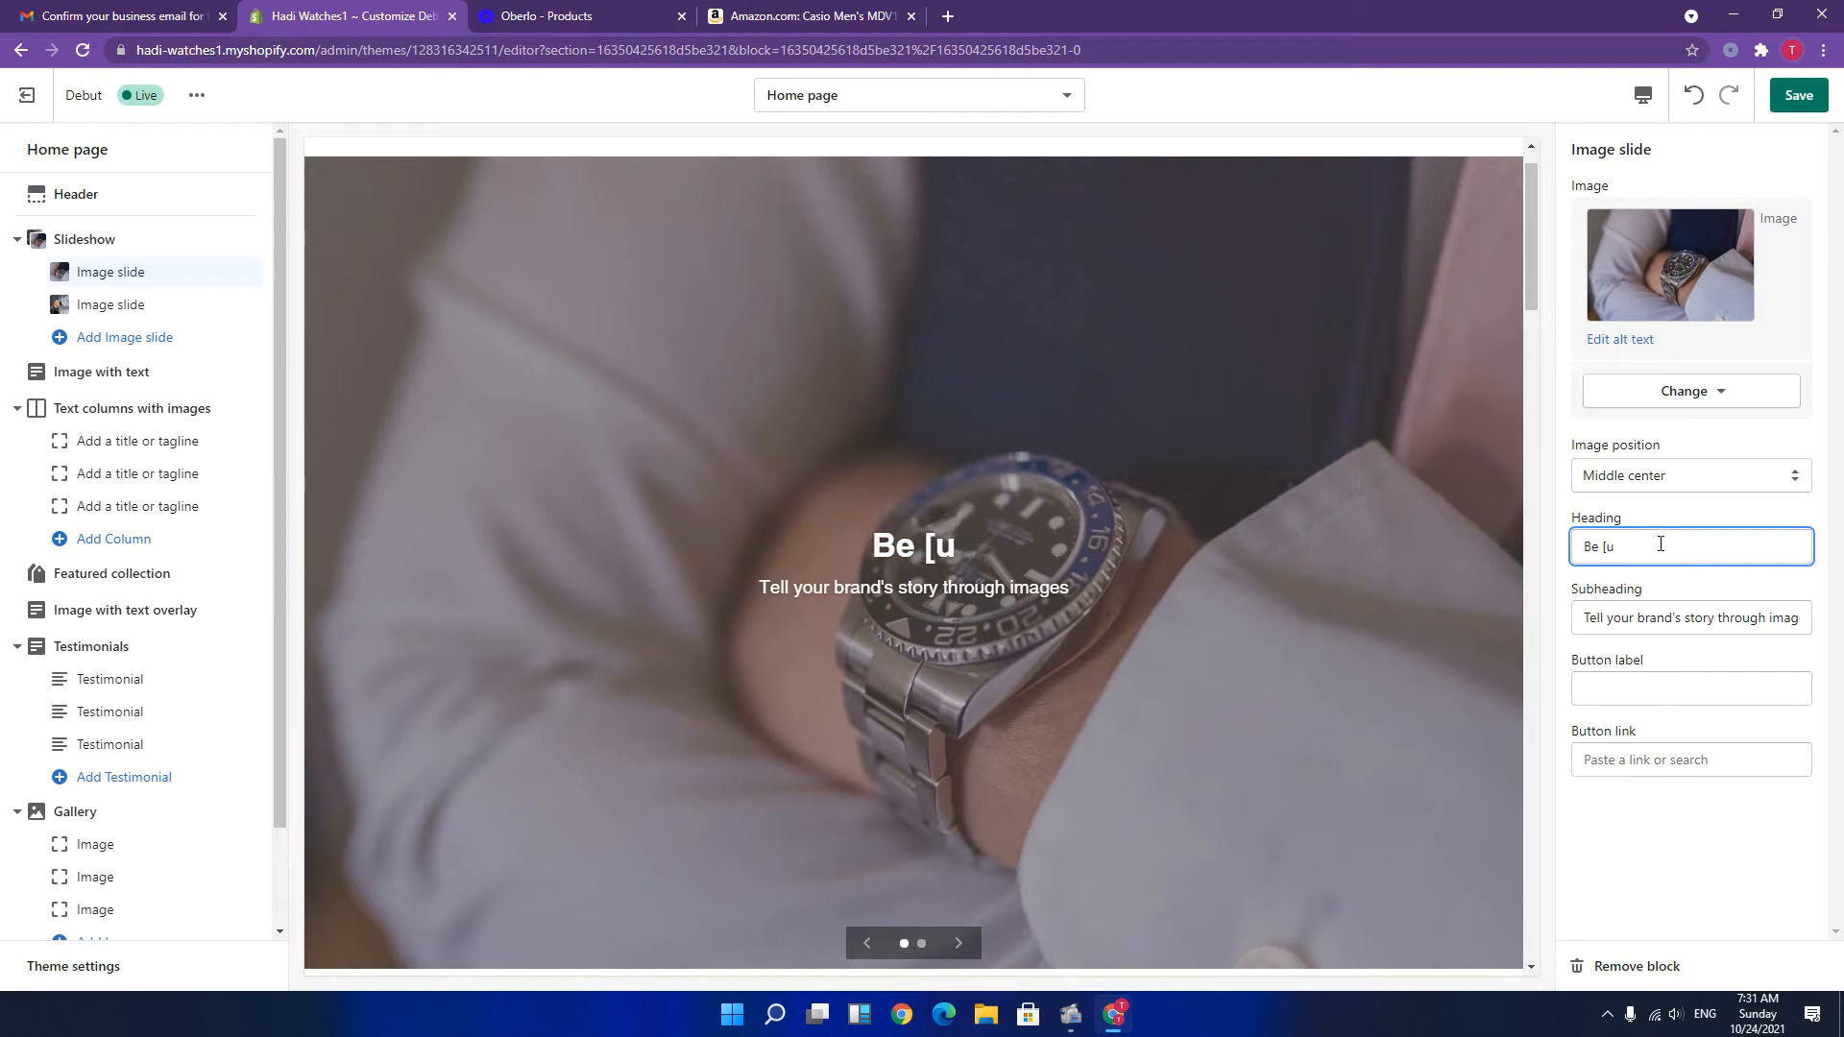
{"action": "type", "text": "Pun"}
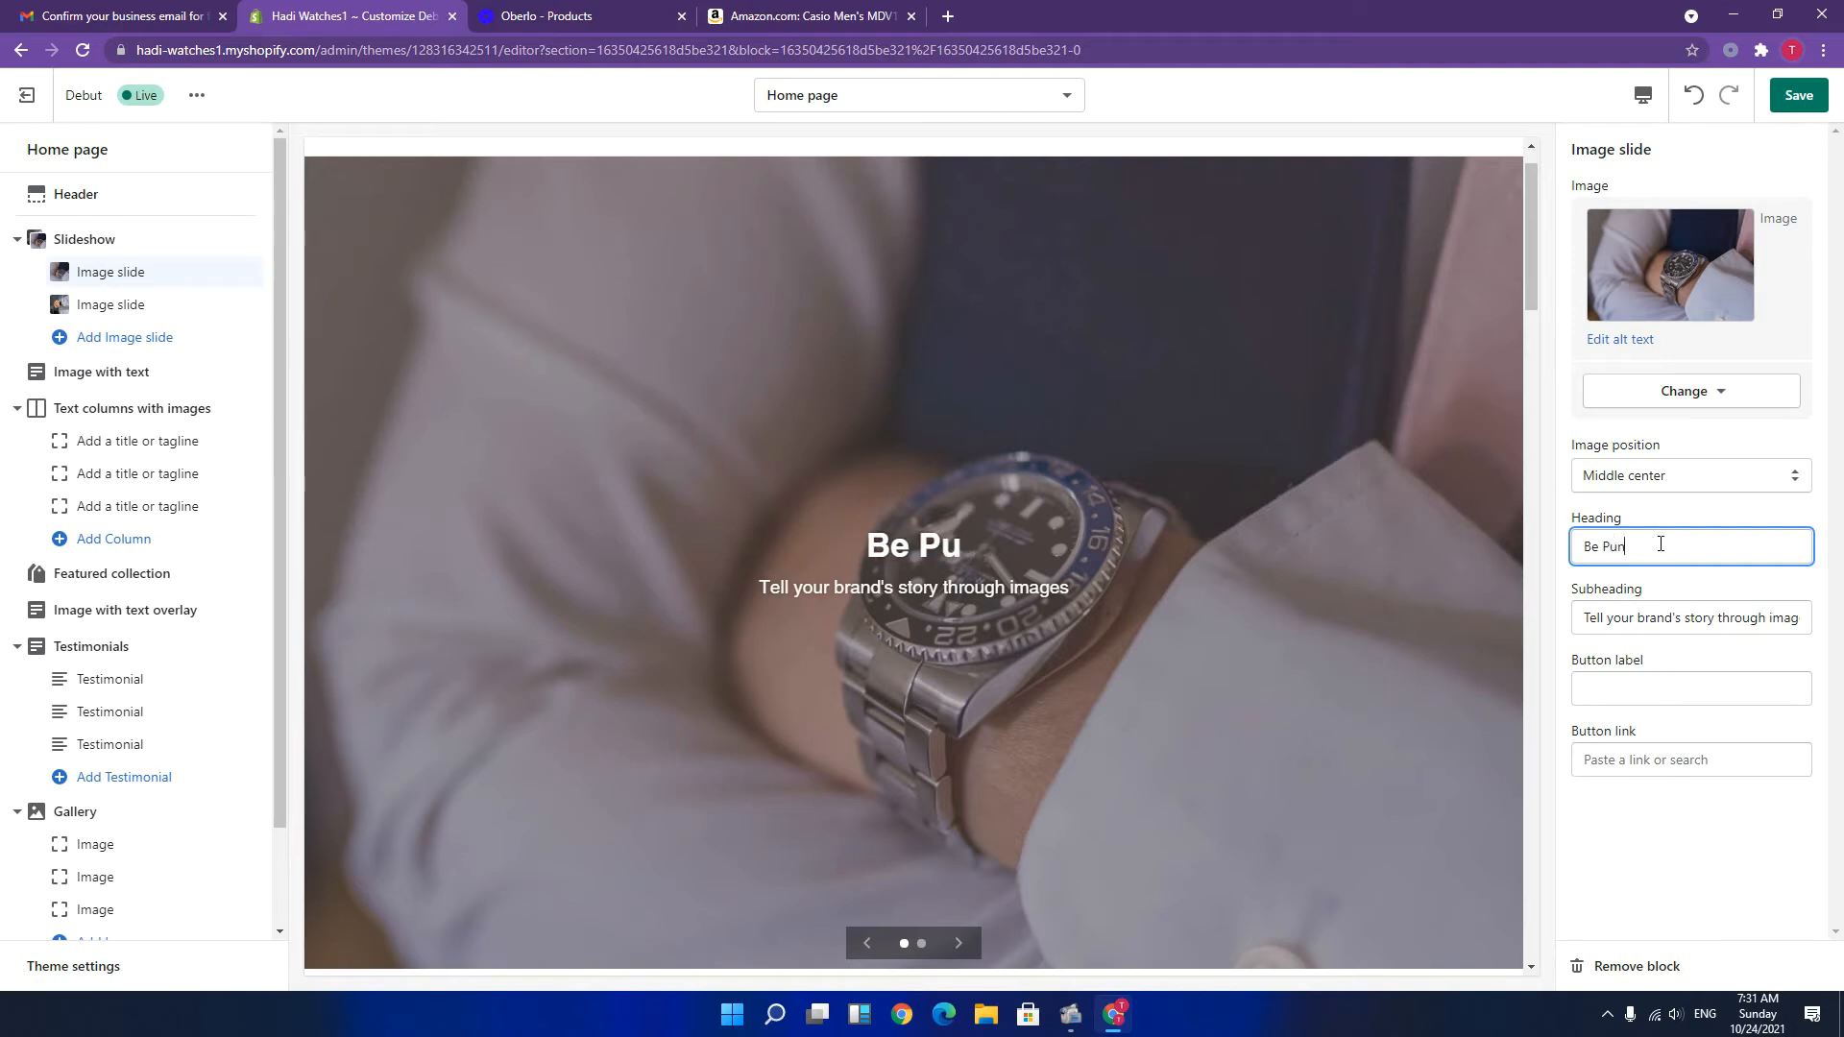
{"action": "type", "text": "ctual"}
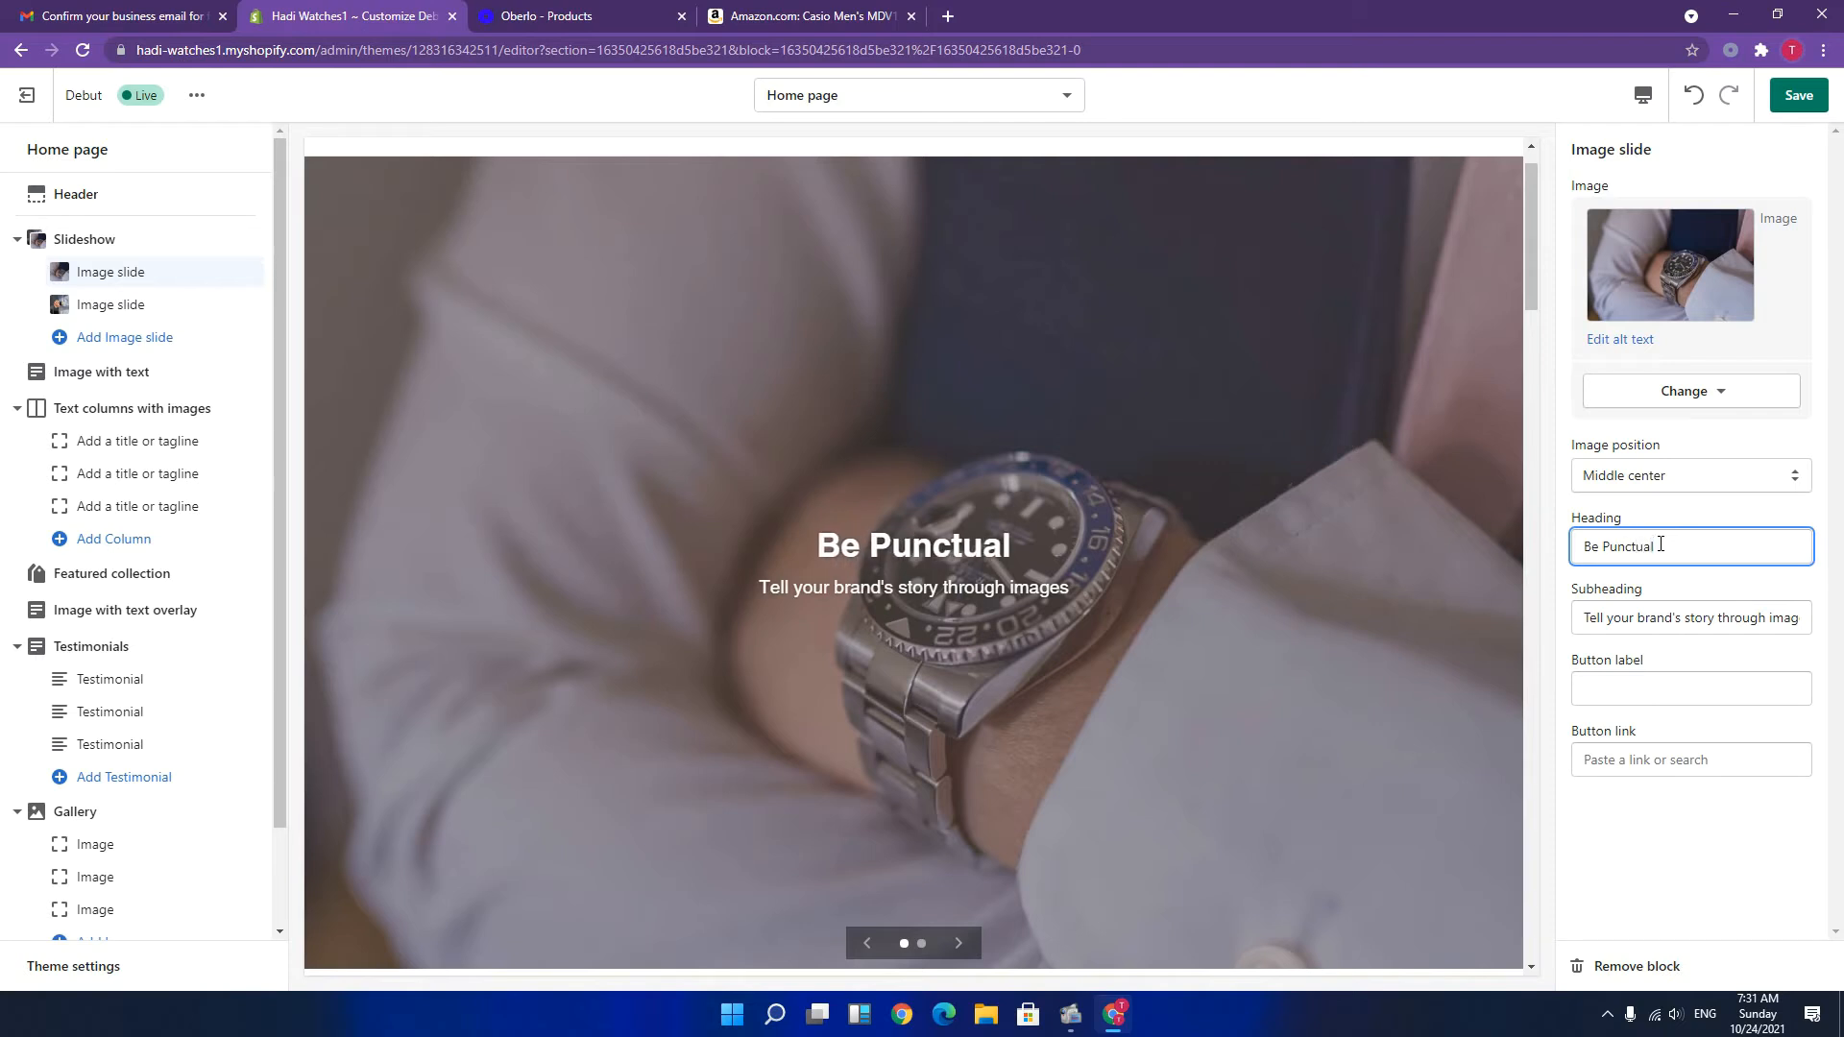
Step: Set the subheading to 'Always on time' and add a SHOP NOW button linking to All products
{"action": "left_click", "coordinate": [1649, 617]}
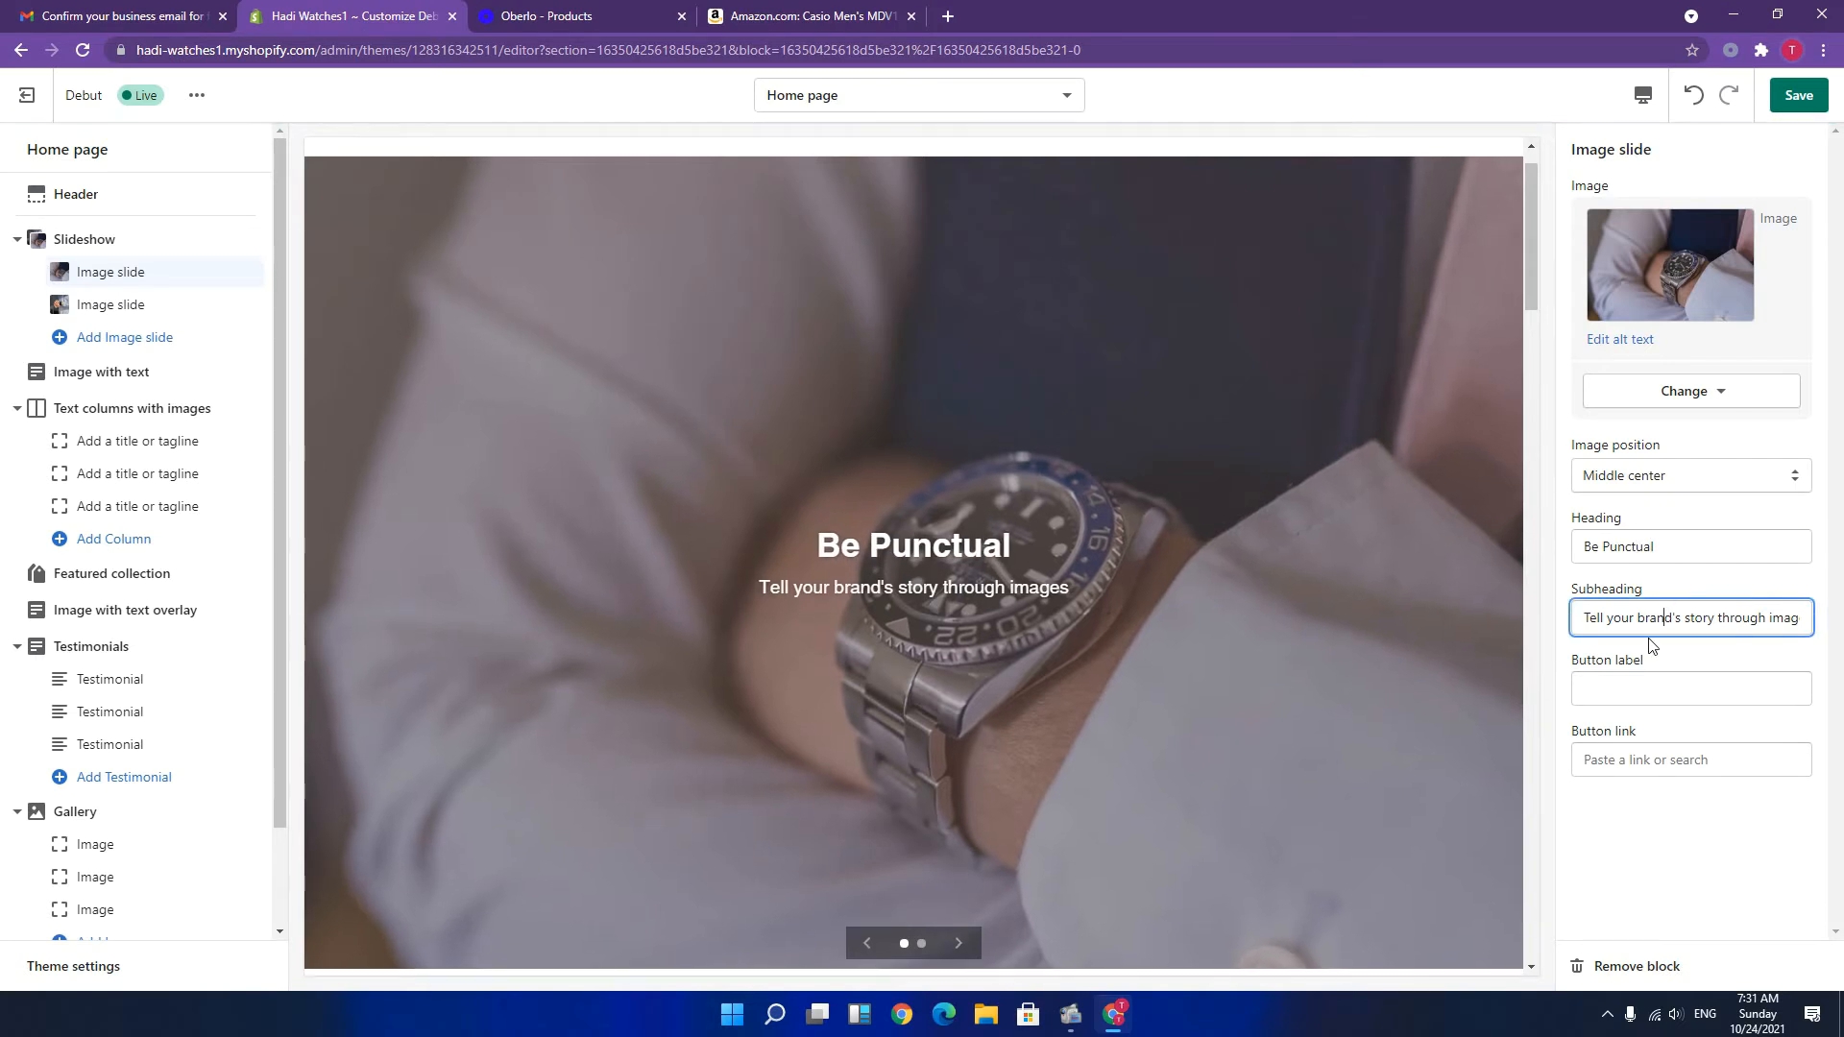
{"action": "key", "text": "ctrl+a"}
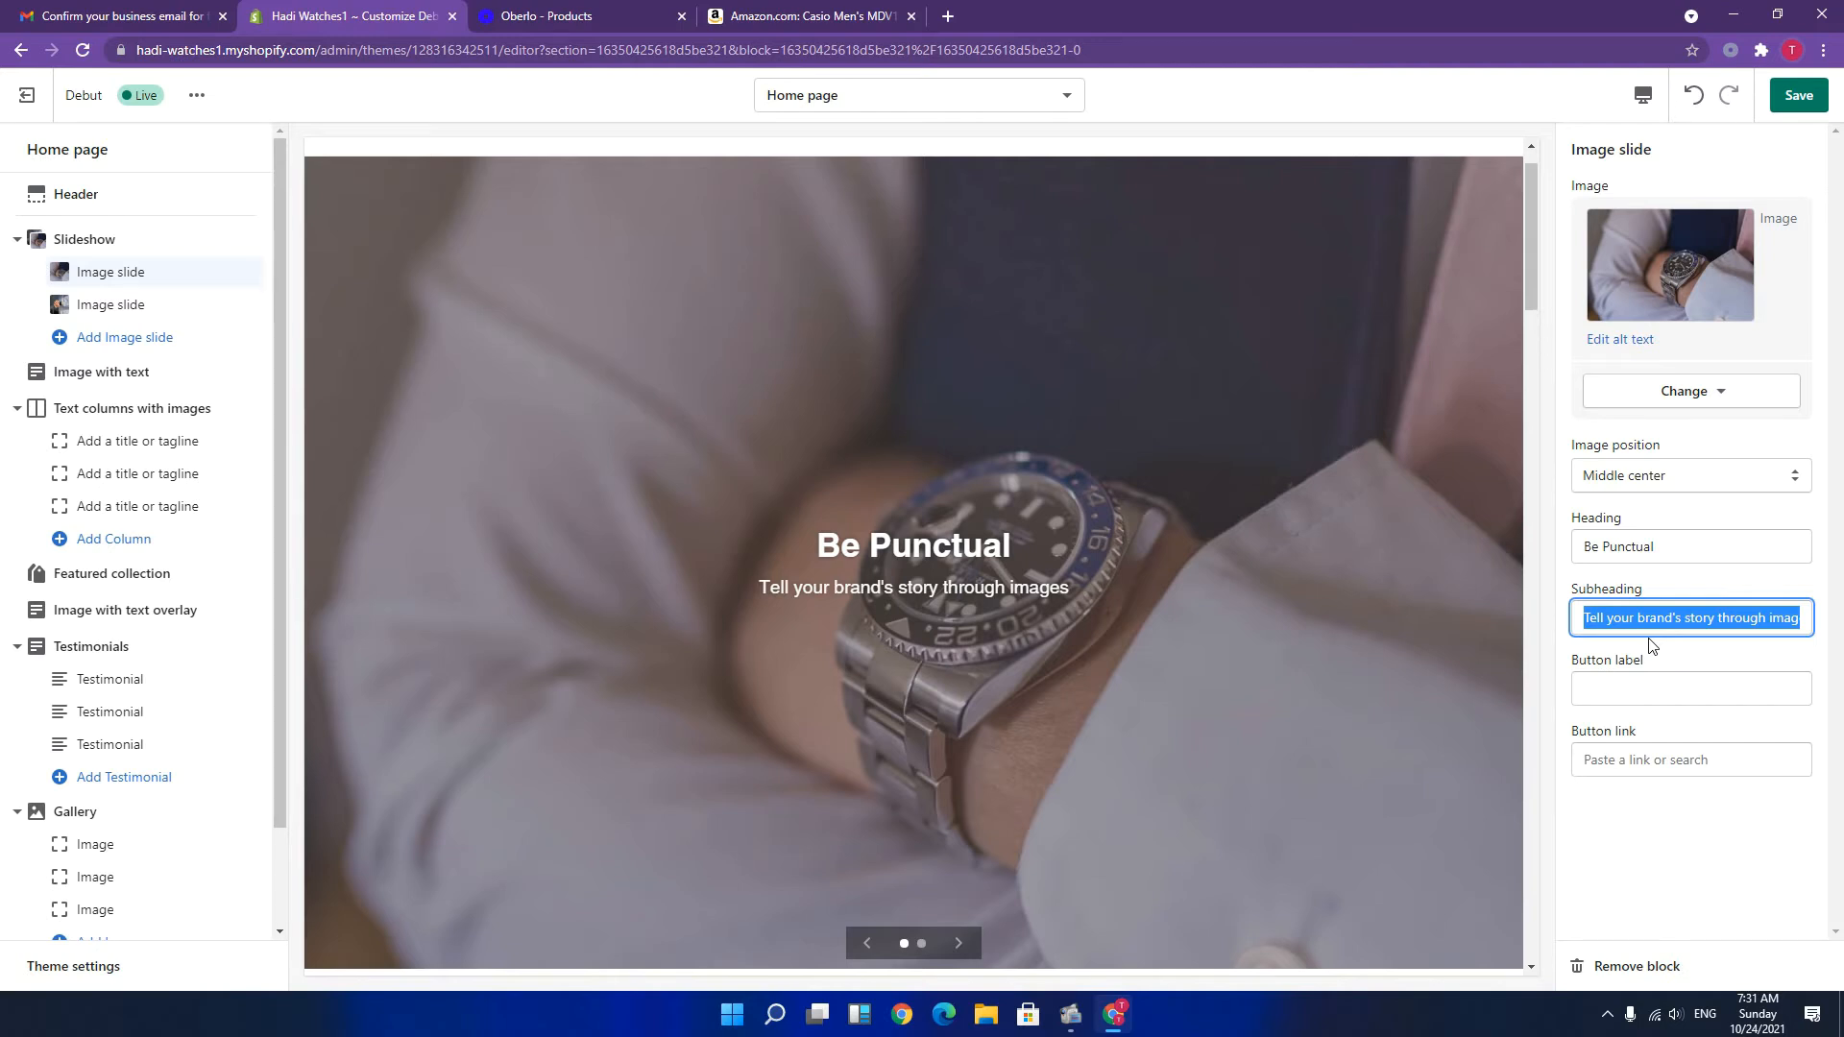
{"action": "type", "text": "A"}
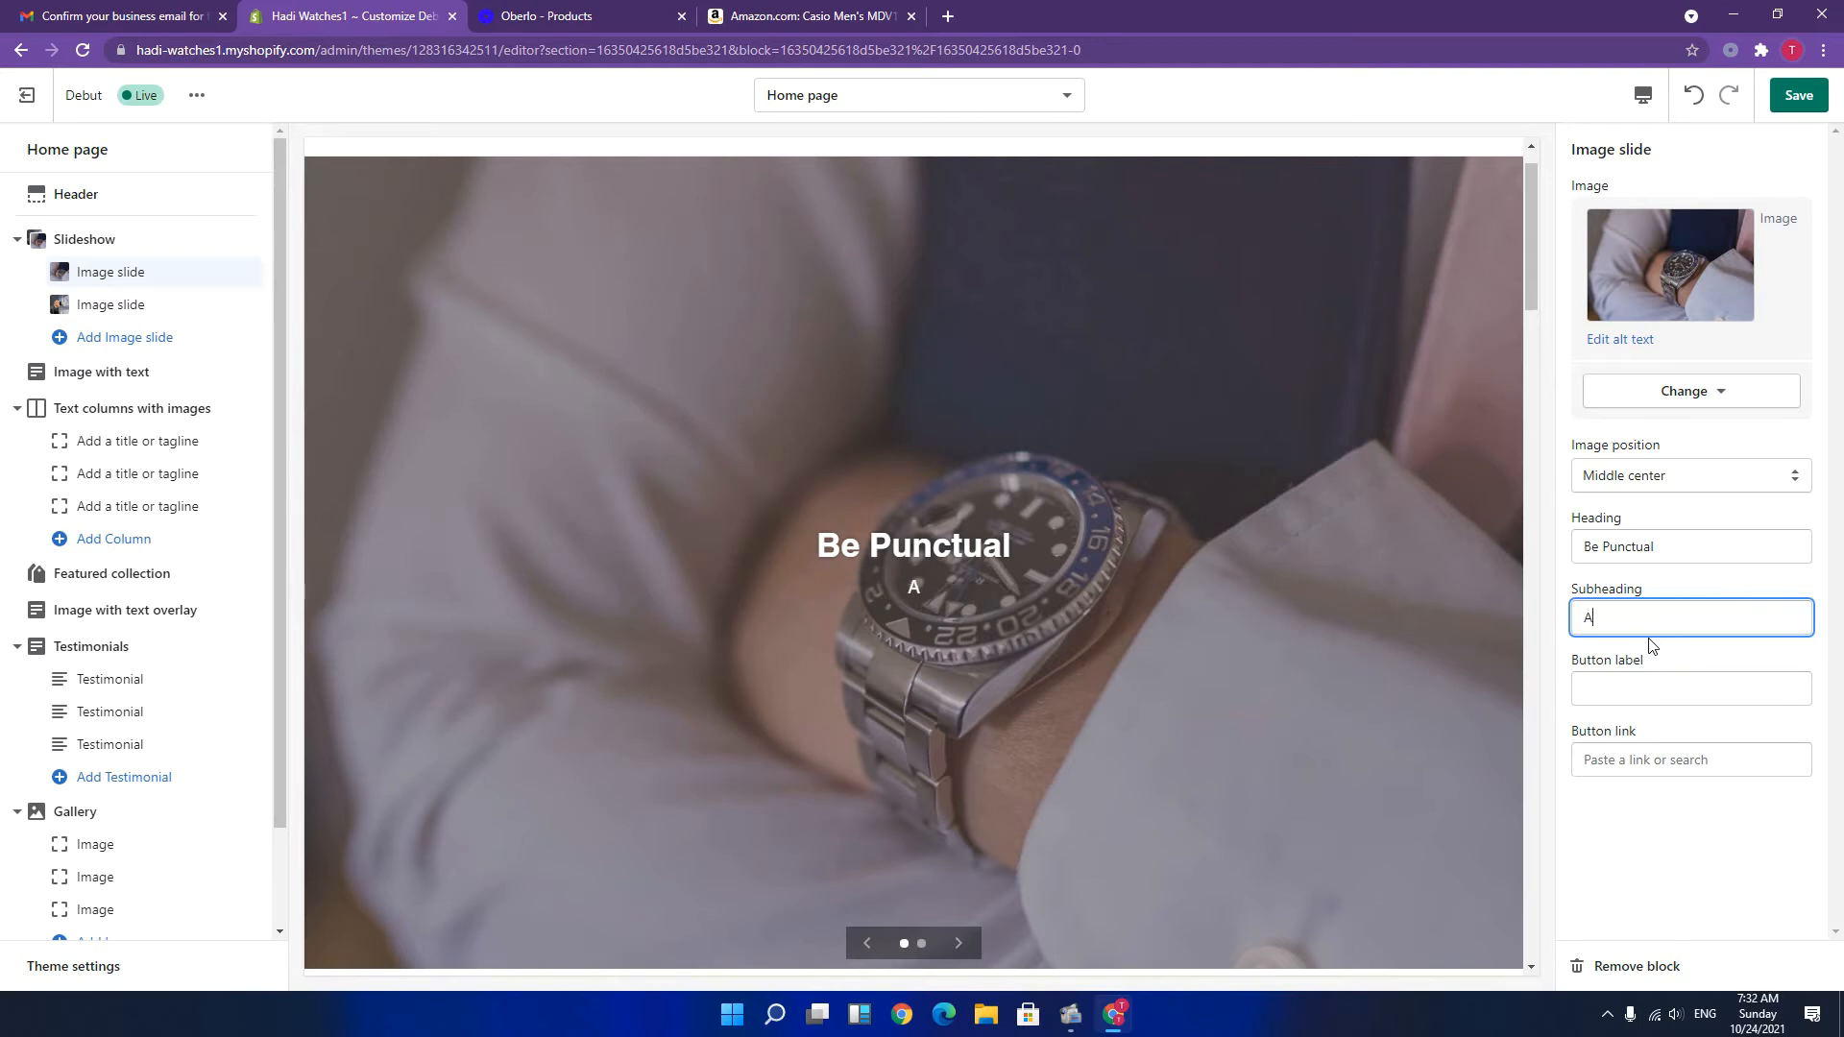
{"action": "type", "text": "lways on time"}
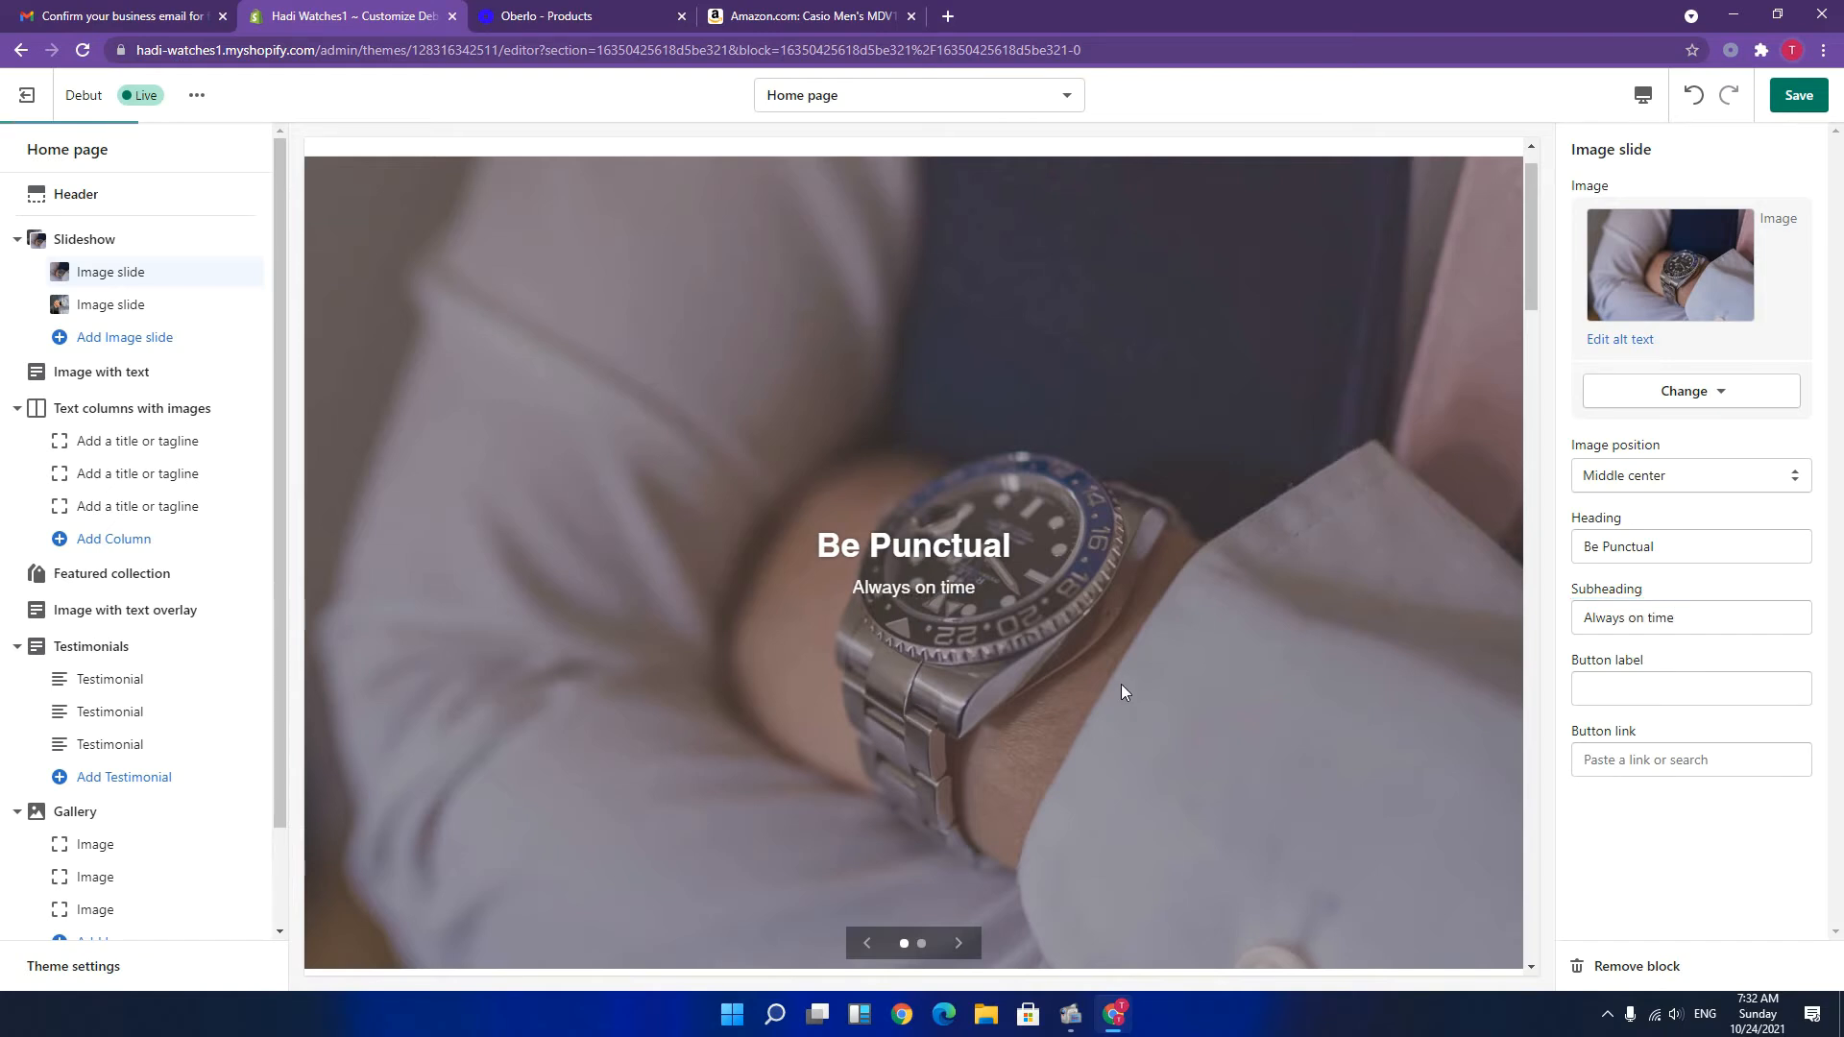
{"action": "left_click", "coordinate": [1613, 684]}
{"action": "type", "text": "SHOP NOW"}
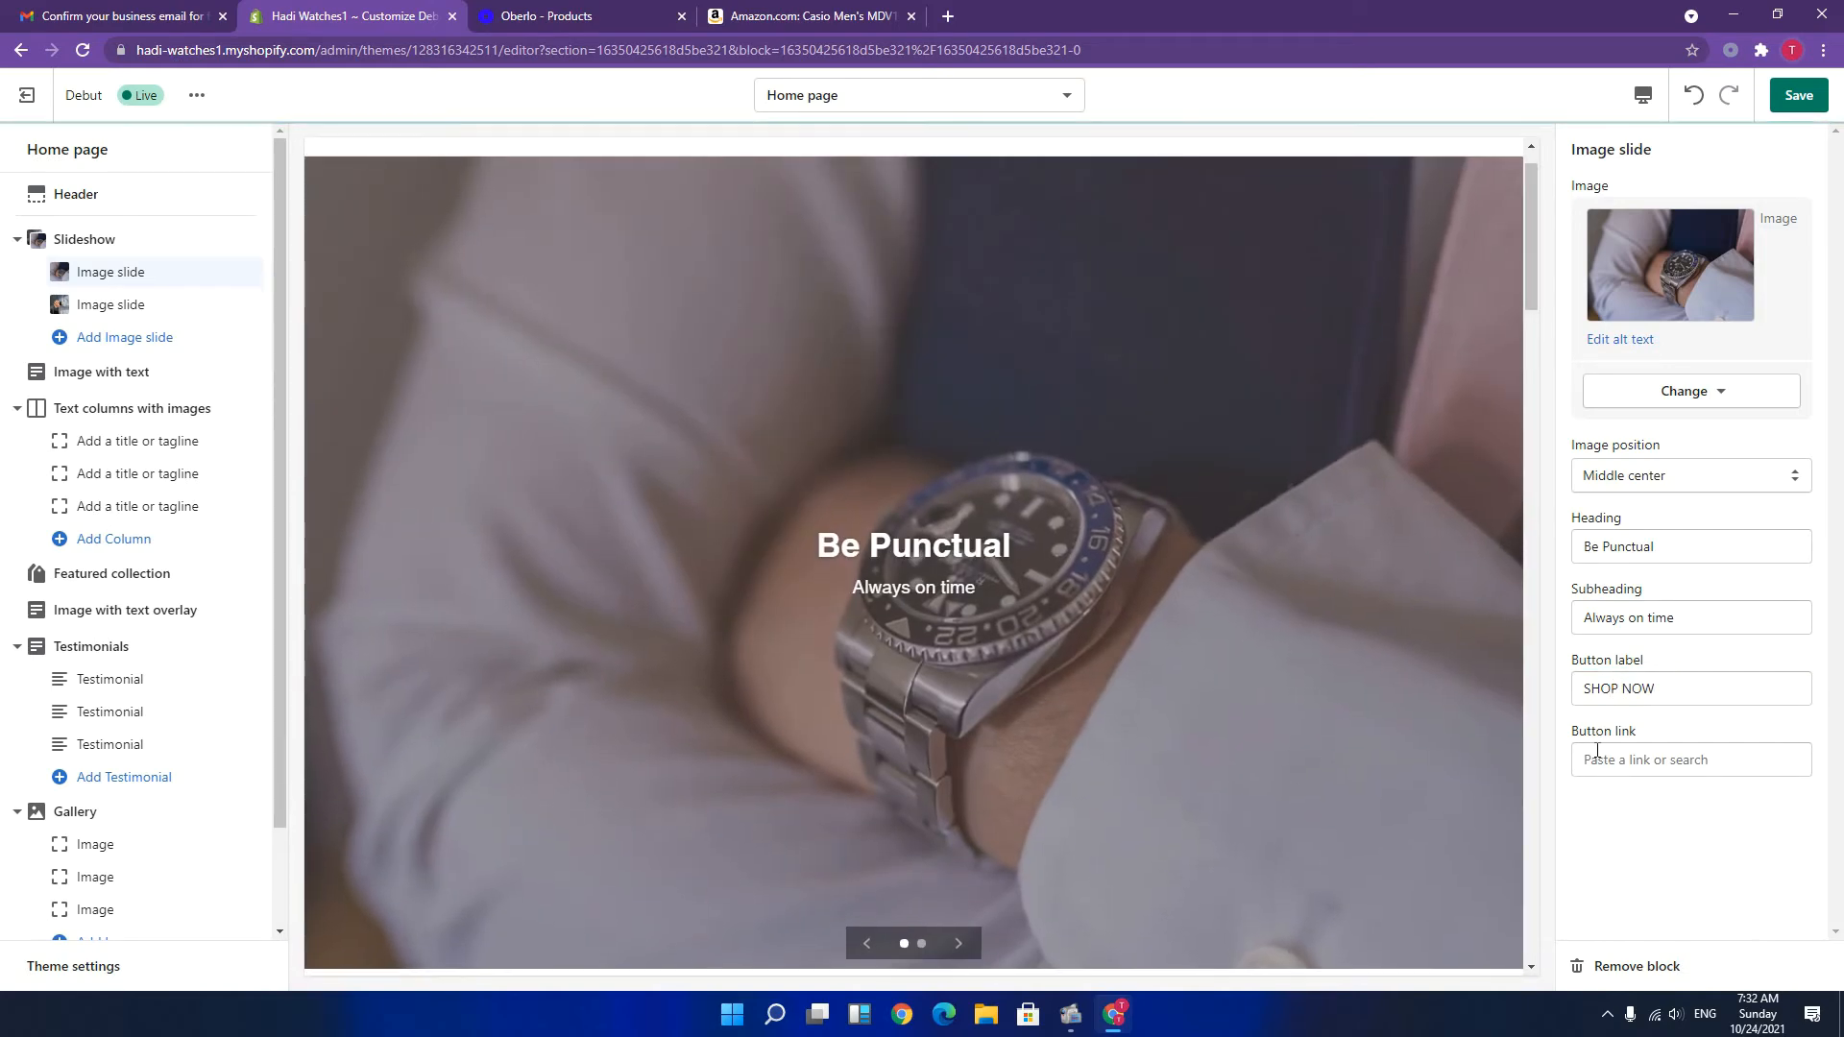
{"action": "left_click", "coordinate": [1601, 767]}
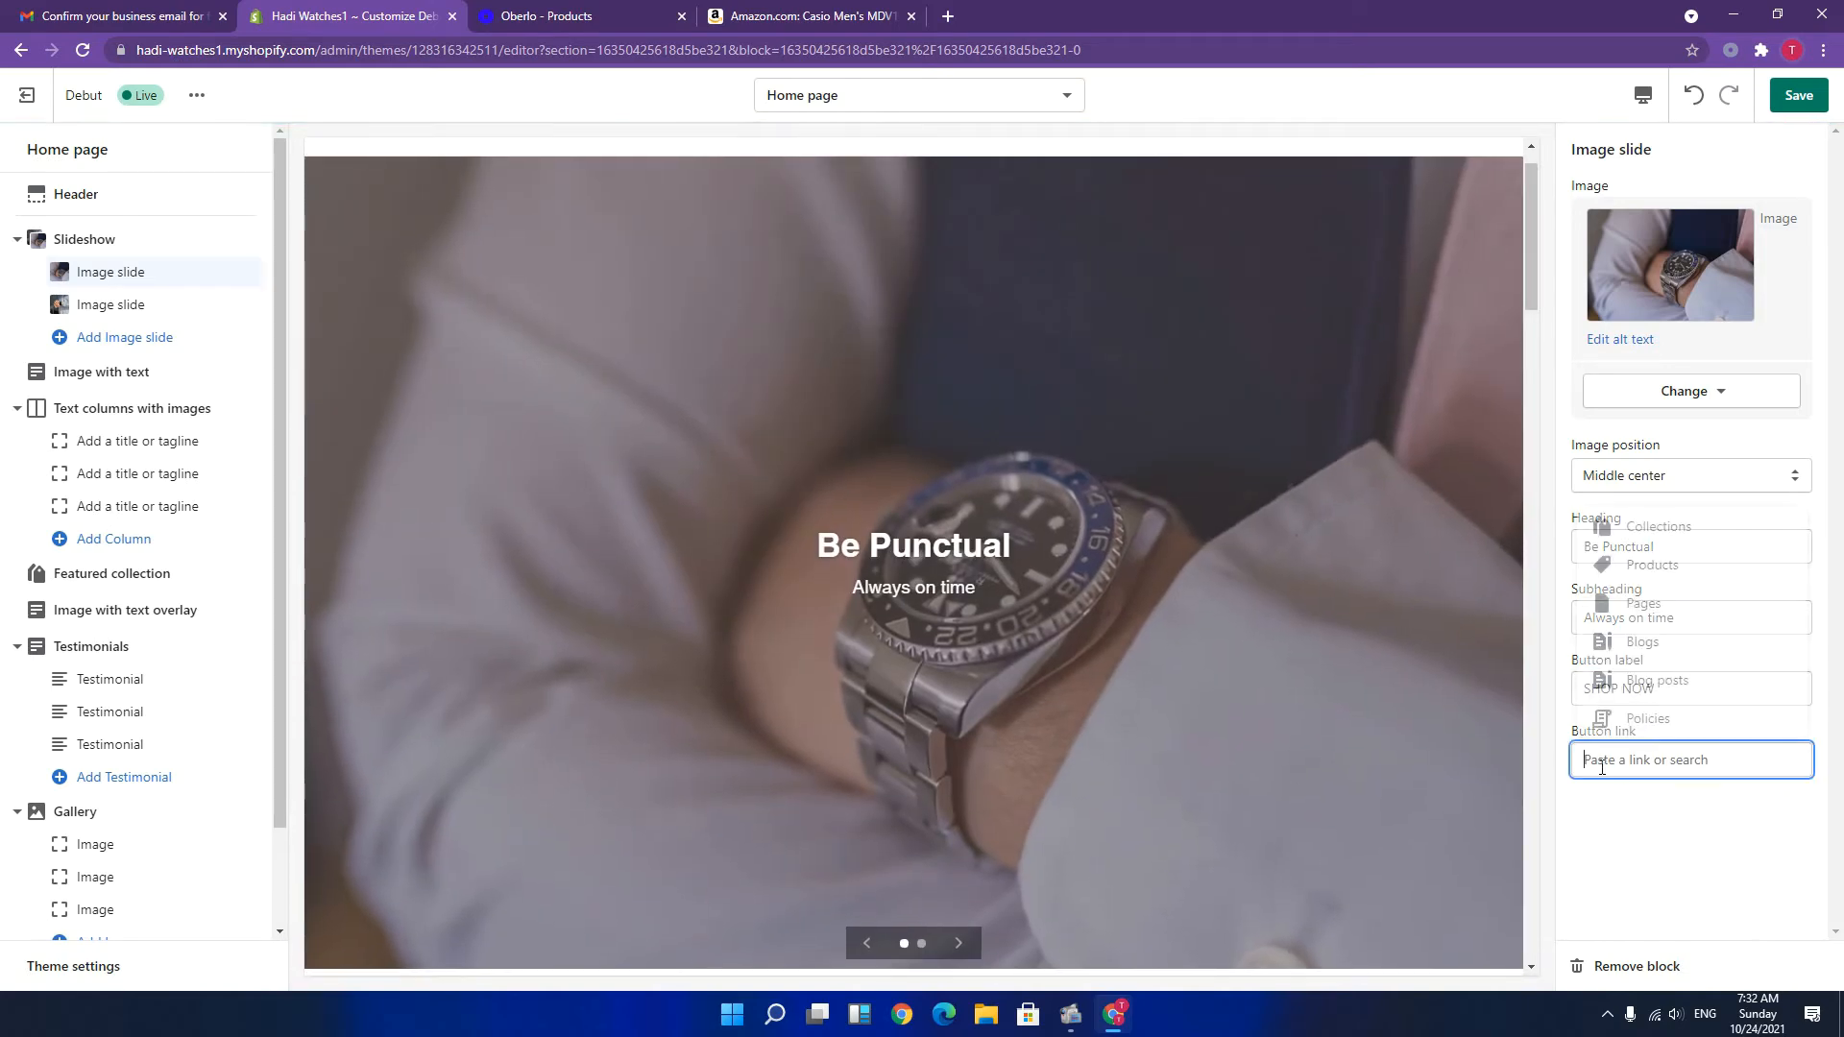
{"action": "left_click", "coordinate": [1638, 568]}
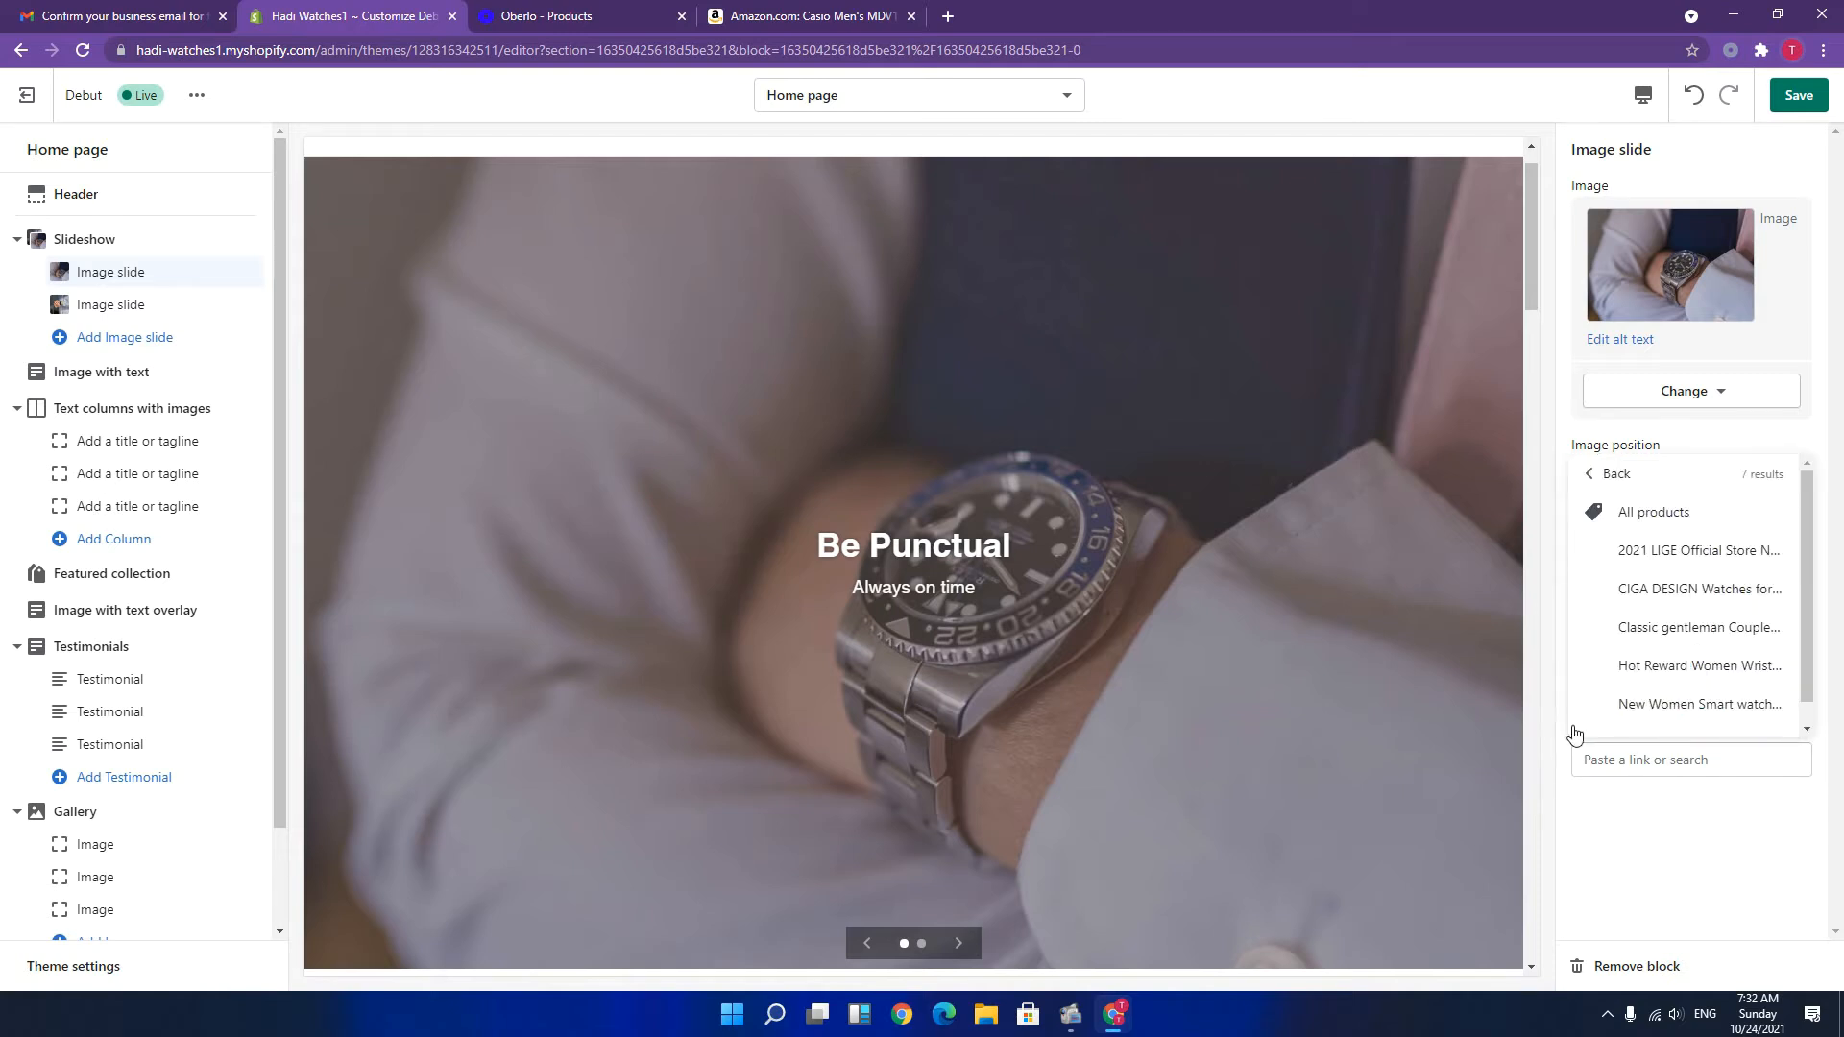
{"action": "left_click", "coordinate": [1676, 510]}
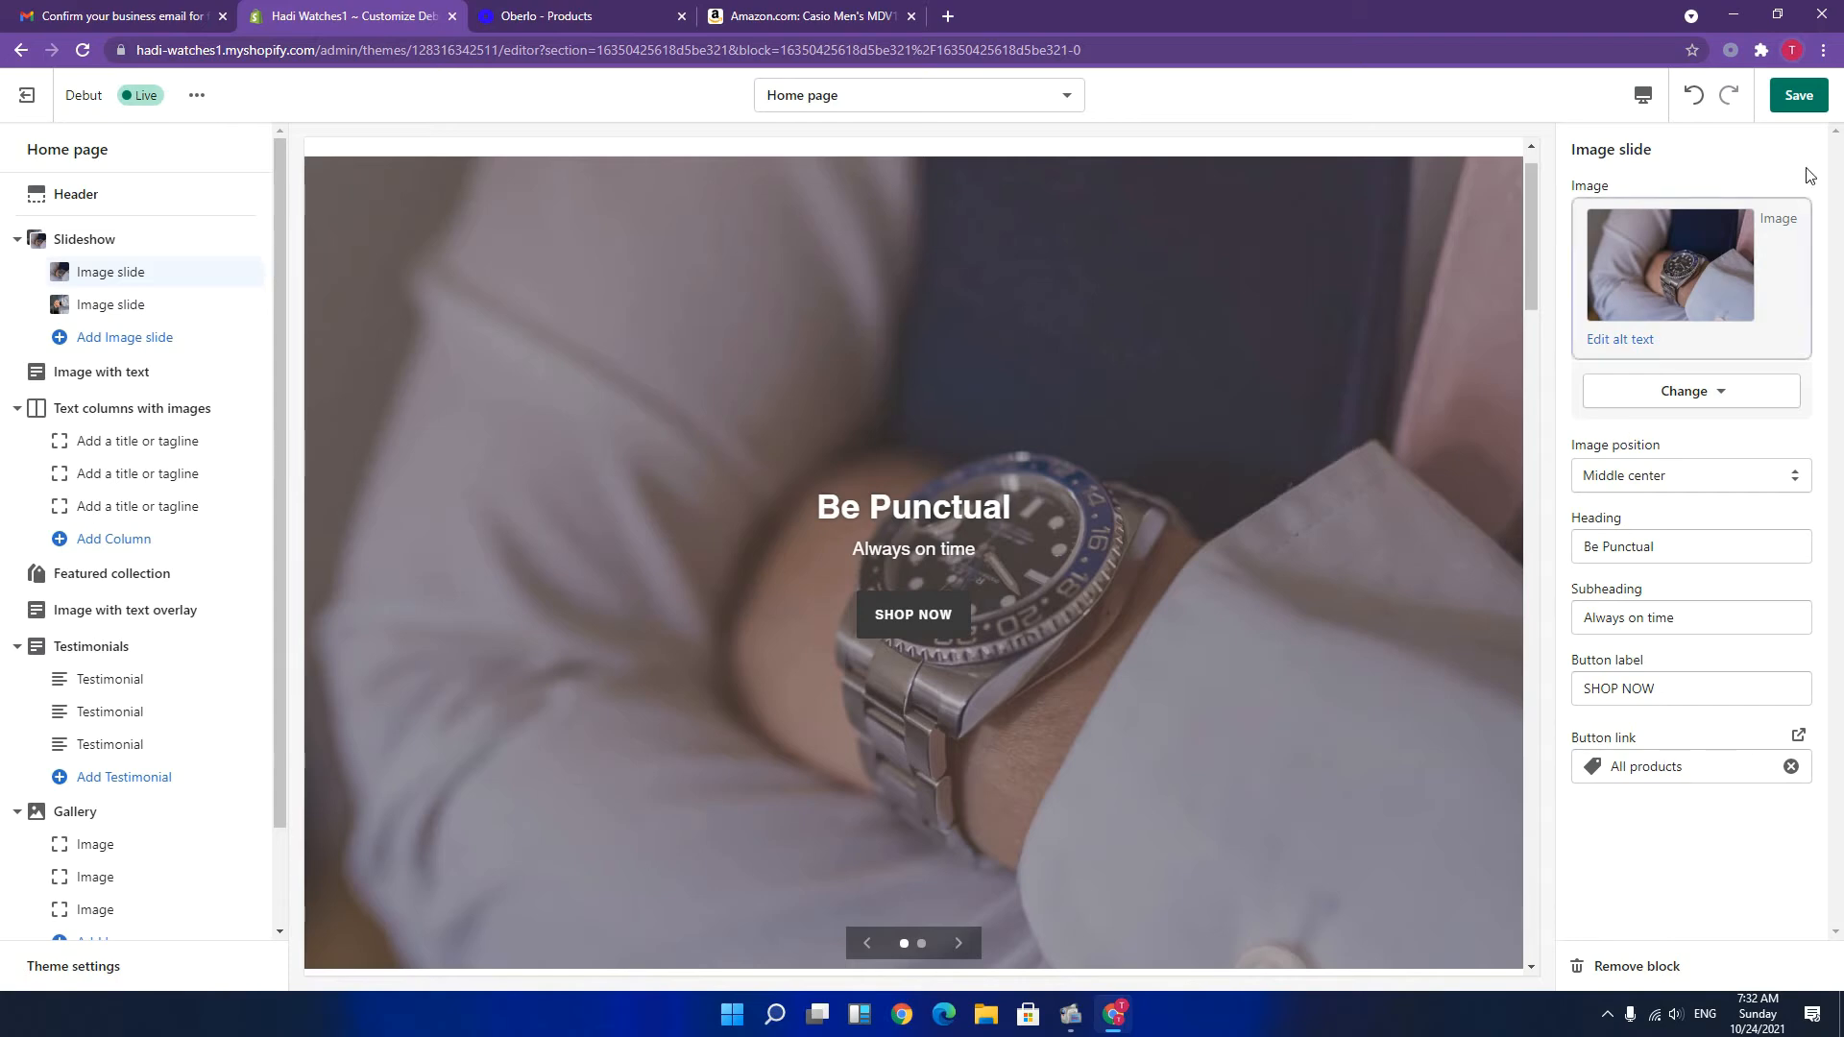
Step: Set the second slide's heading to 'Be punctual' and subheading to 'Always on time'
{"action": "left_click", "coordinate": [132, 305]}
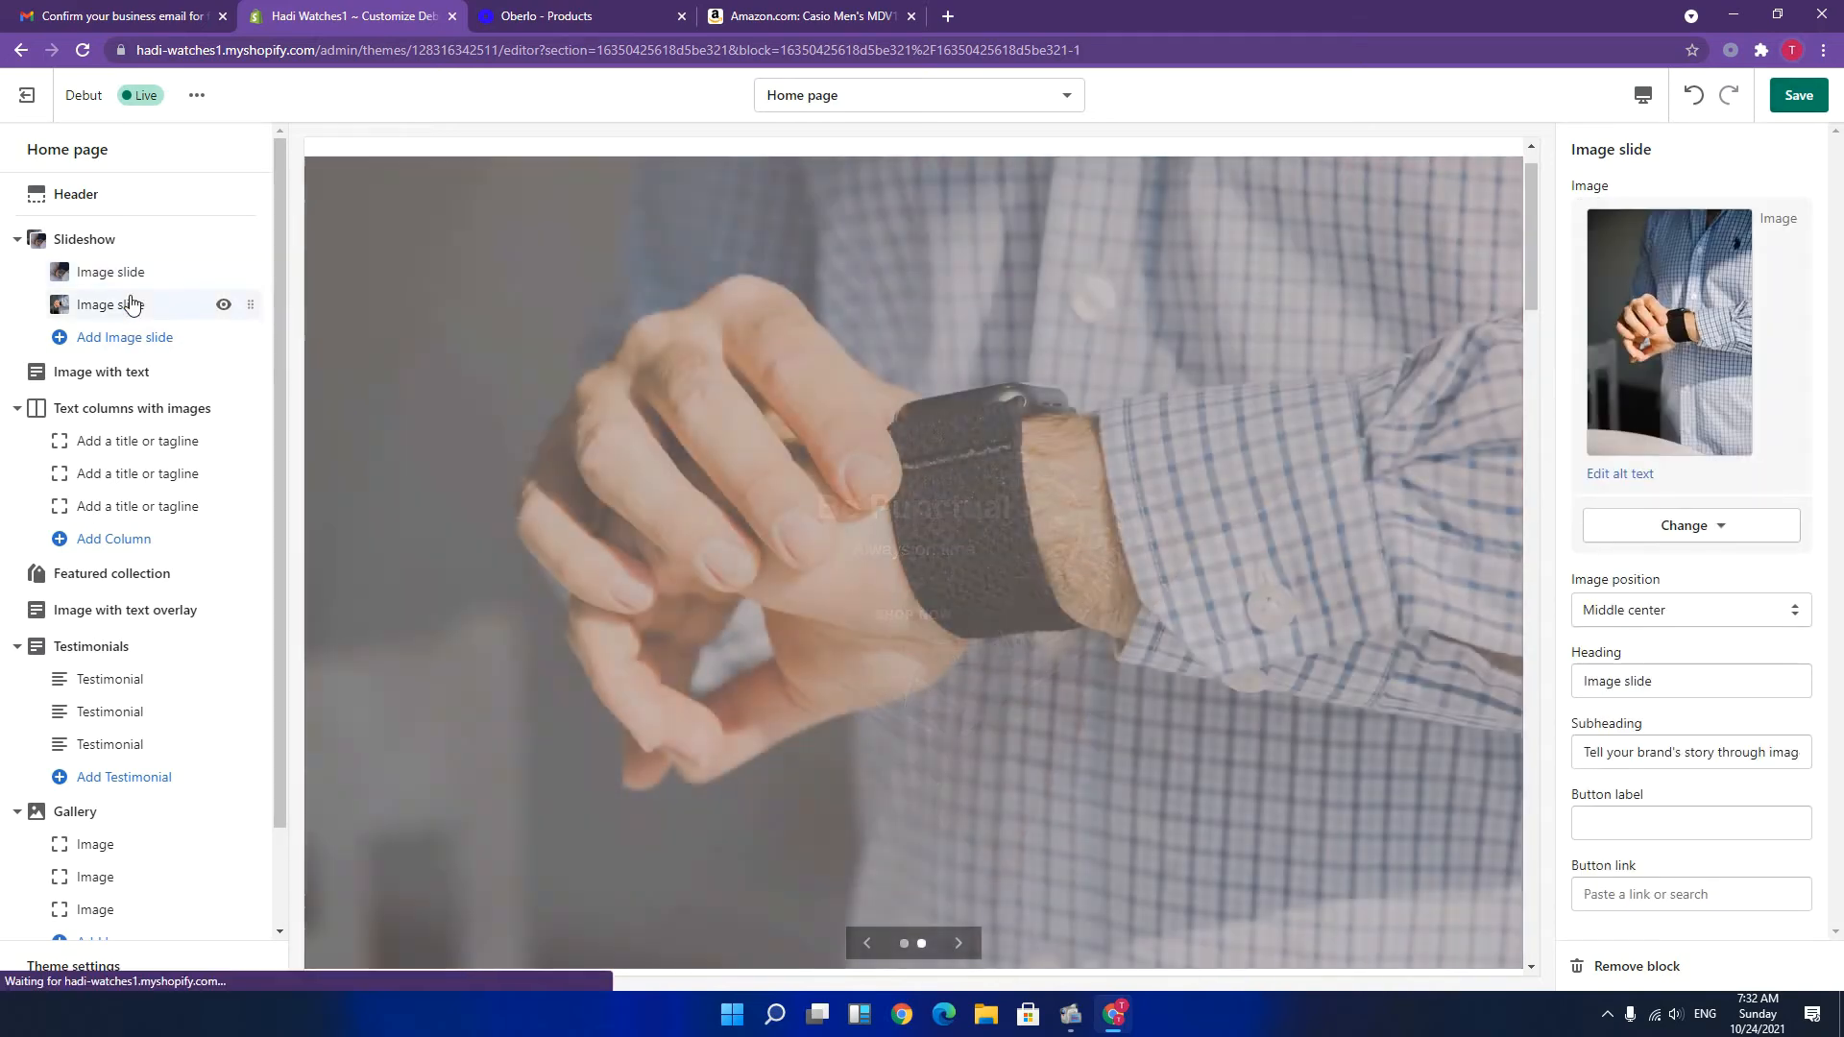
{"action": "triple_click", "coordinate": [1717, 688]}
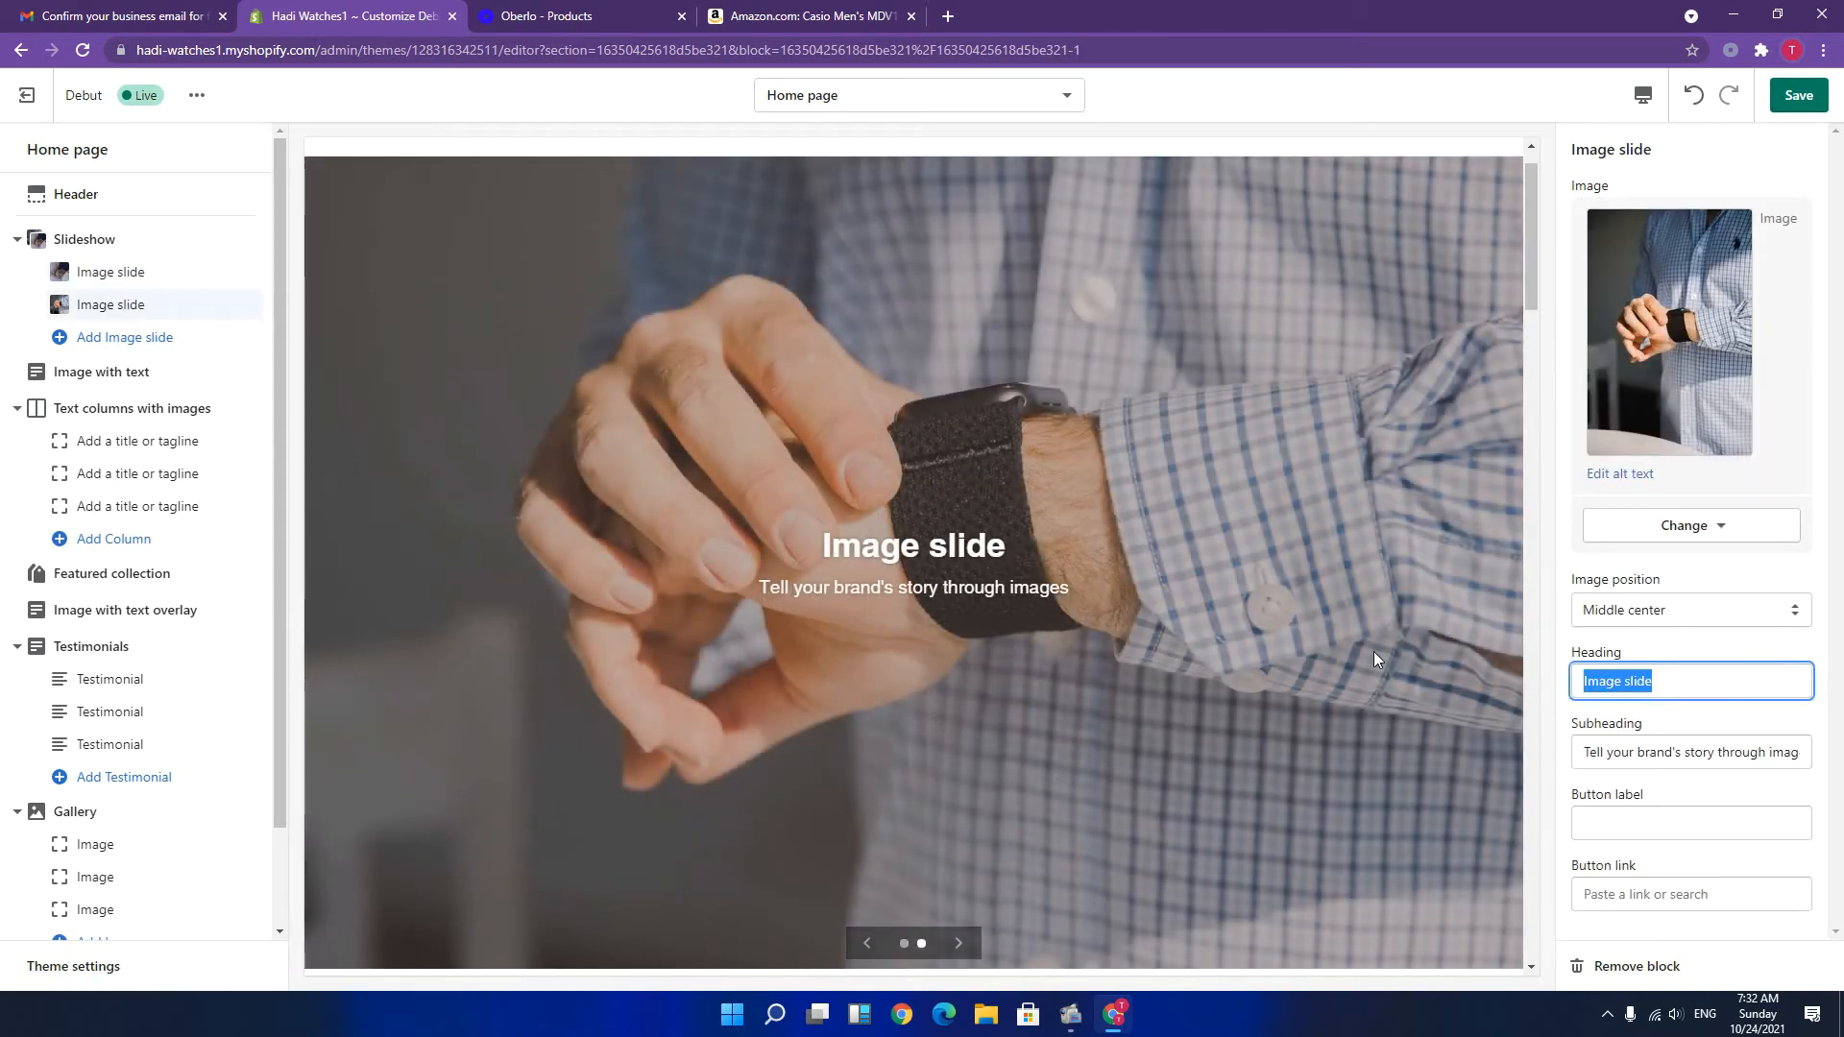
{"action": "type", "text": "B"}
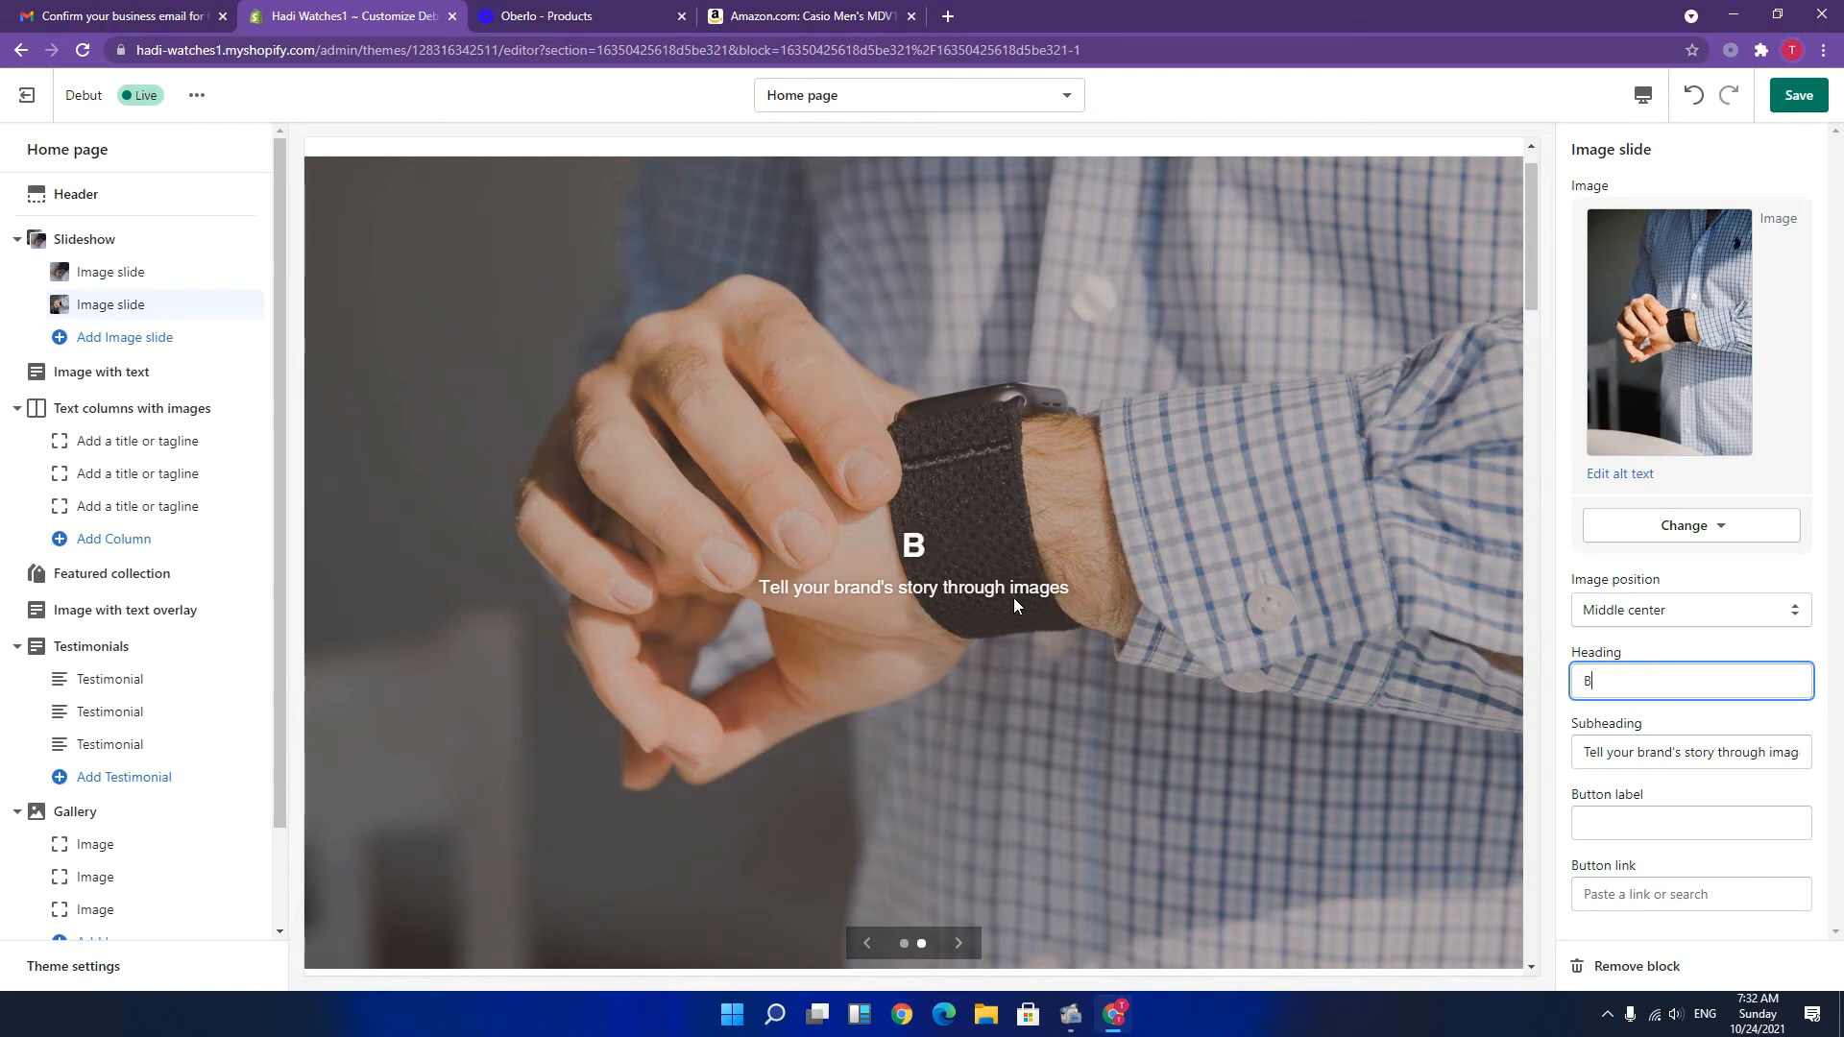
{"action": "type", "text": "E punctual"}
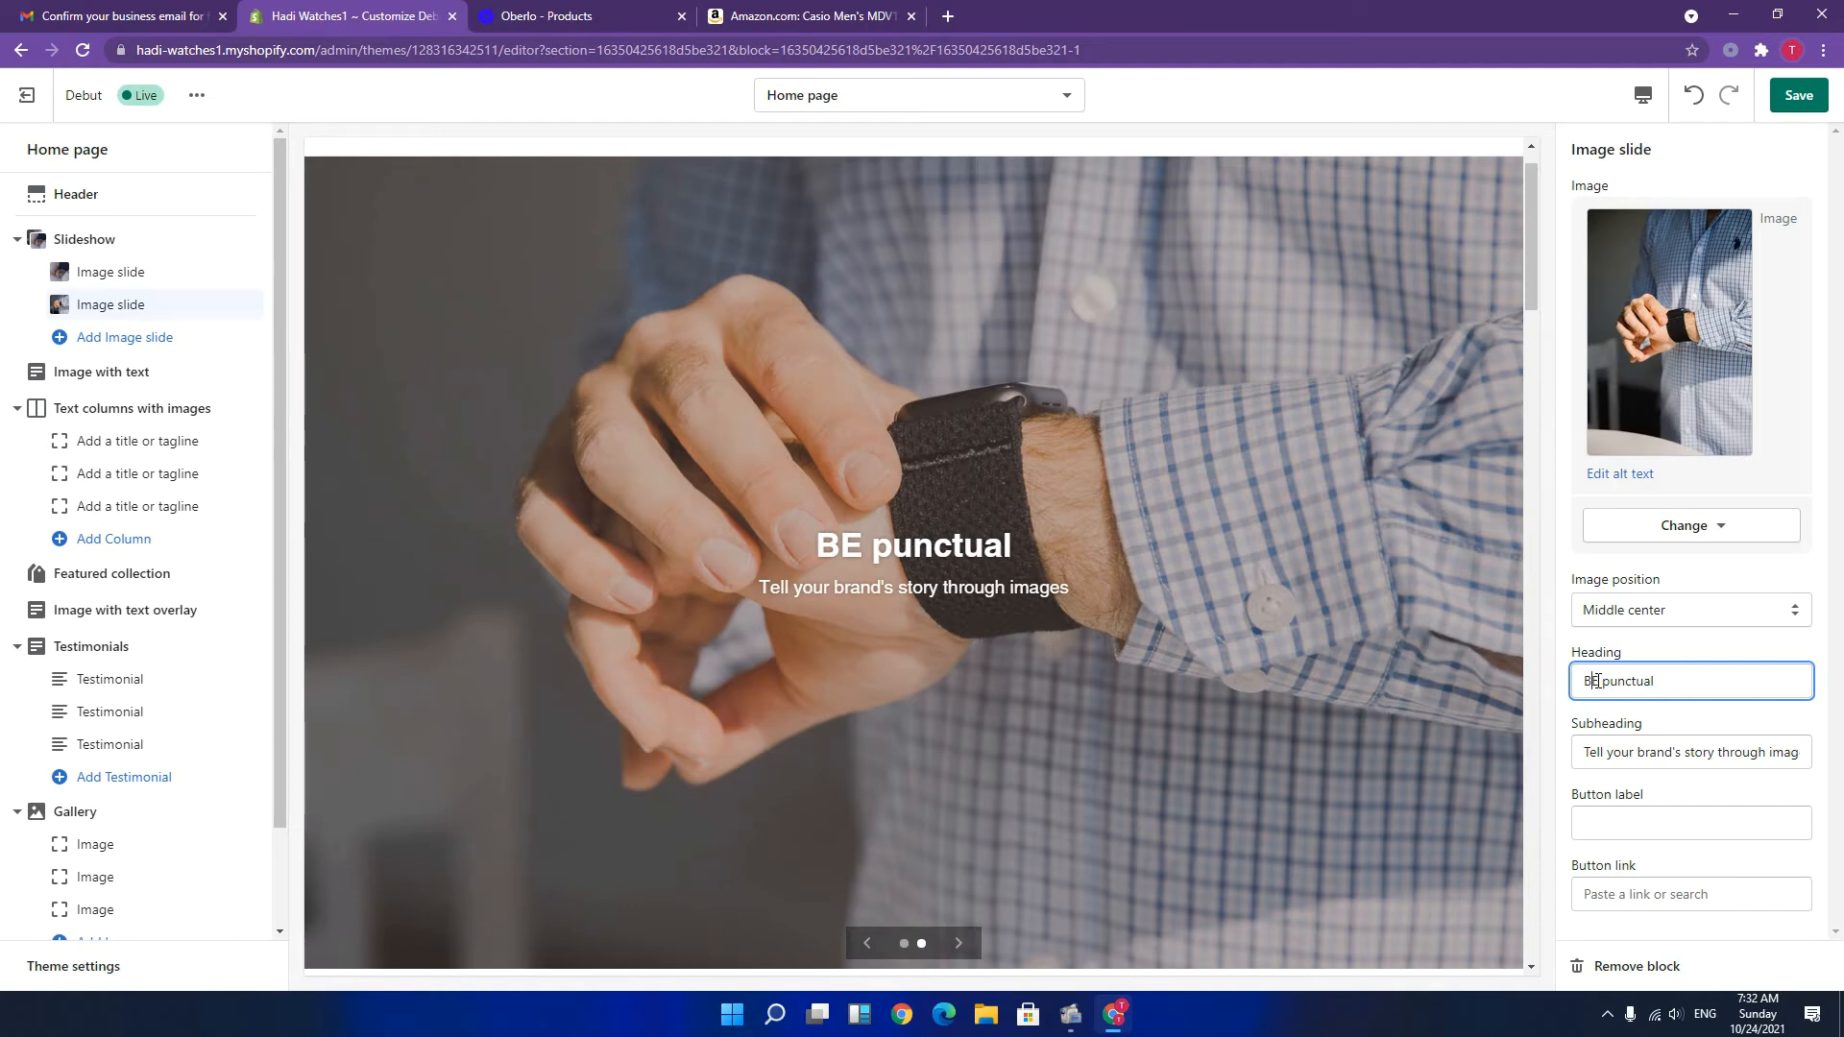
{"action": "left_click", "coordinate": [1597, 681]}
{"action": "key", "text": "BackSpace"}
{"action": "type", "text": "e"}
{"action": "left_click", "coordinate": [1688, 761]}
{"action": "key", "text": "ctrl+a"}
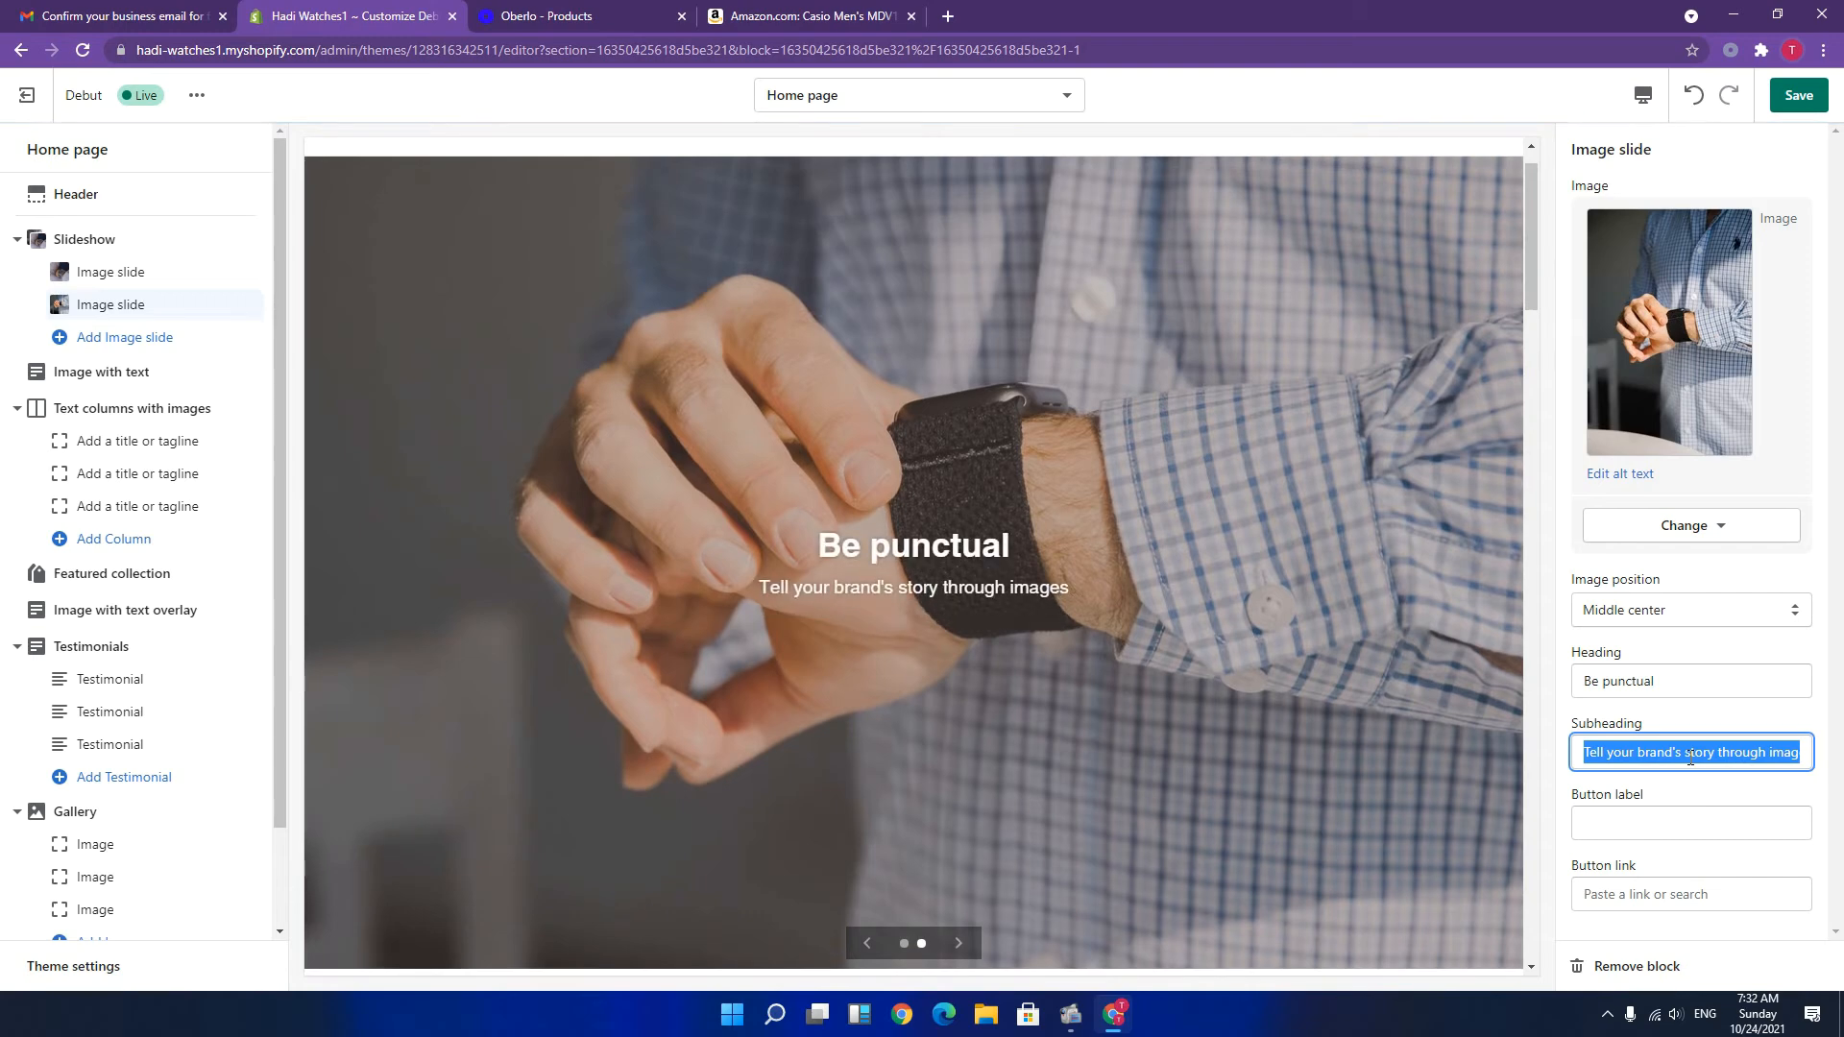
{"action": "type", "text": "Always on time"}
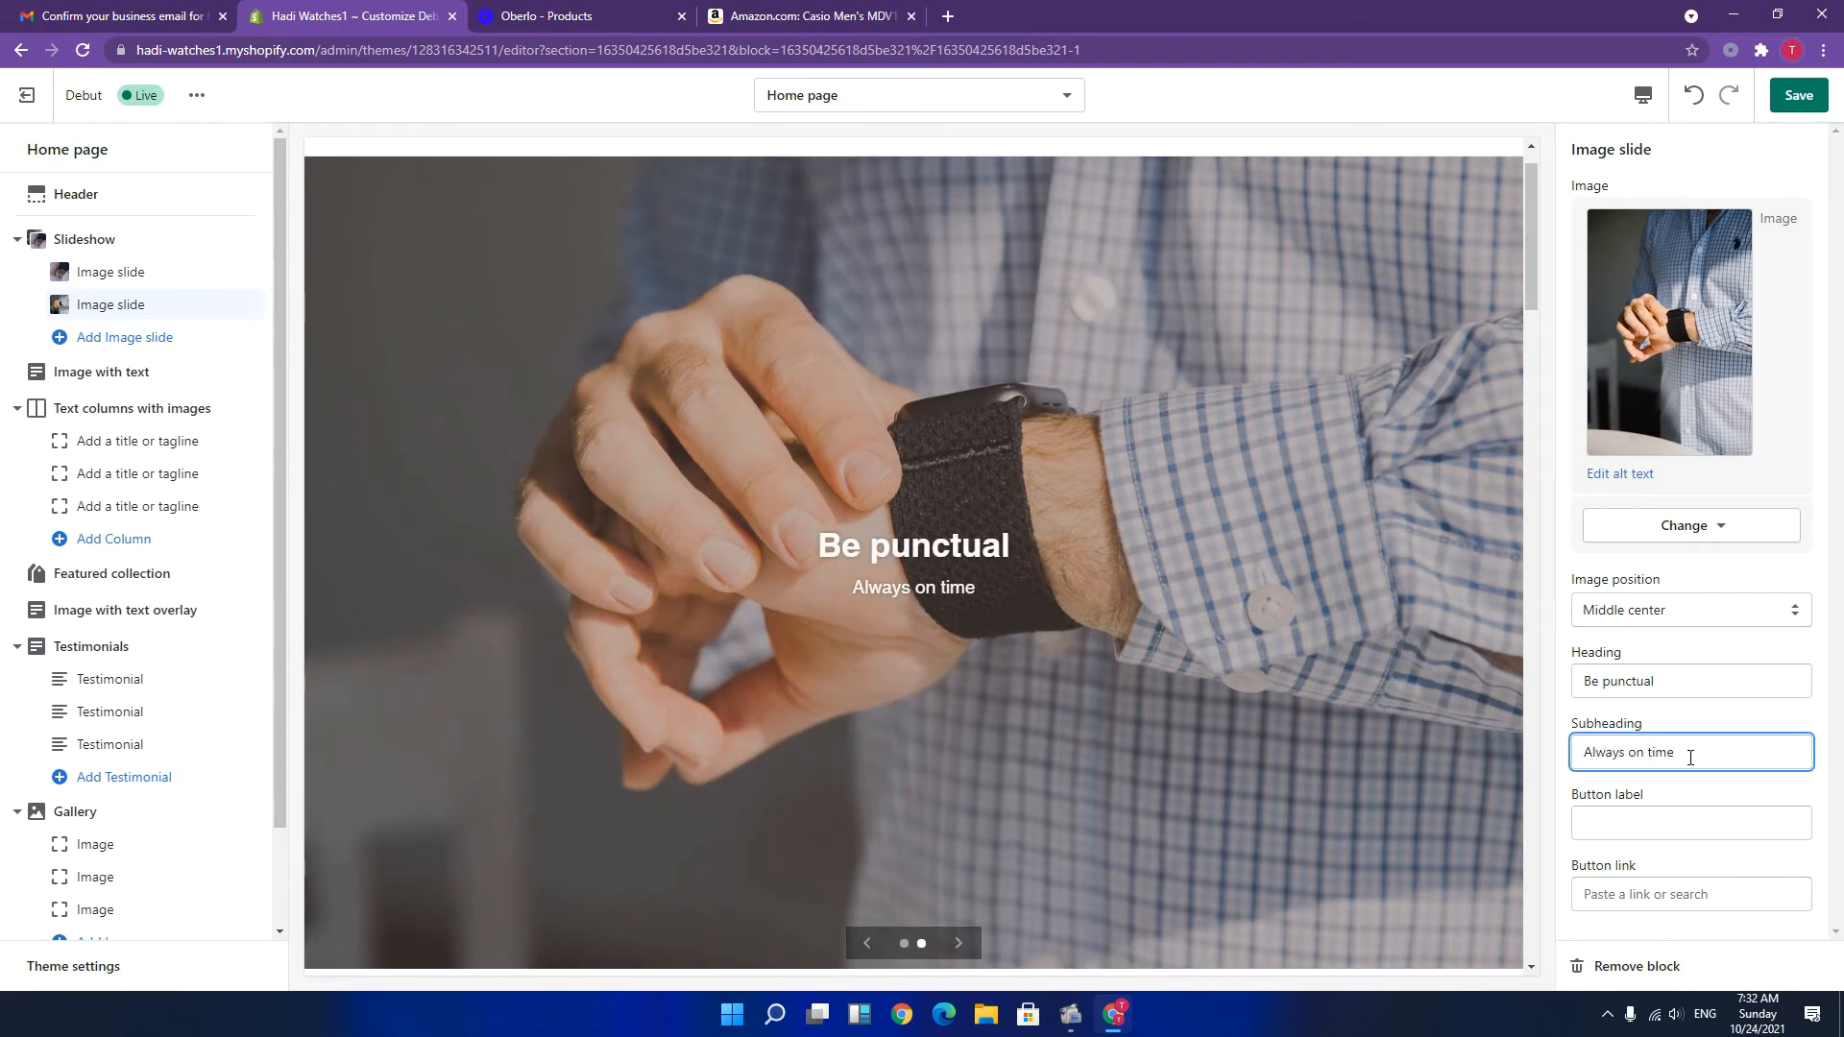
Step: Add a 'Shop Now' button linking to All products and save the theme
{"action": "left_click", "coordinate": [1621, 815]}
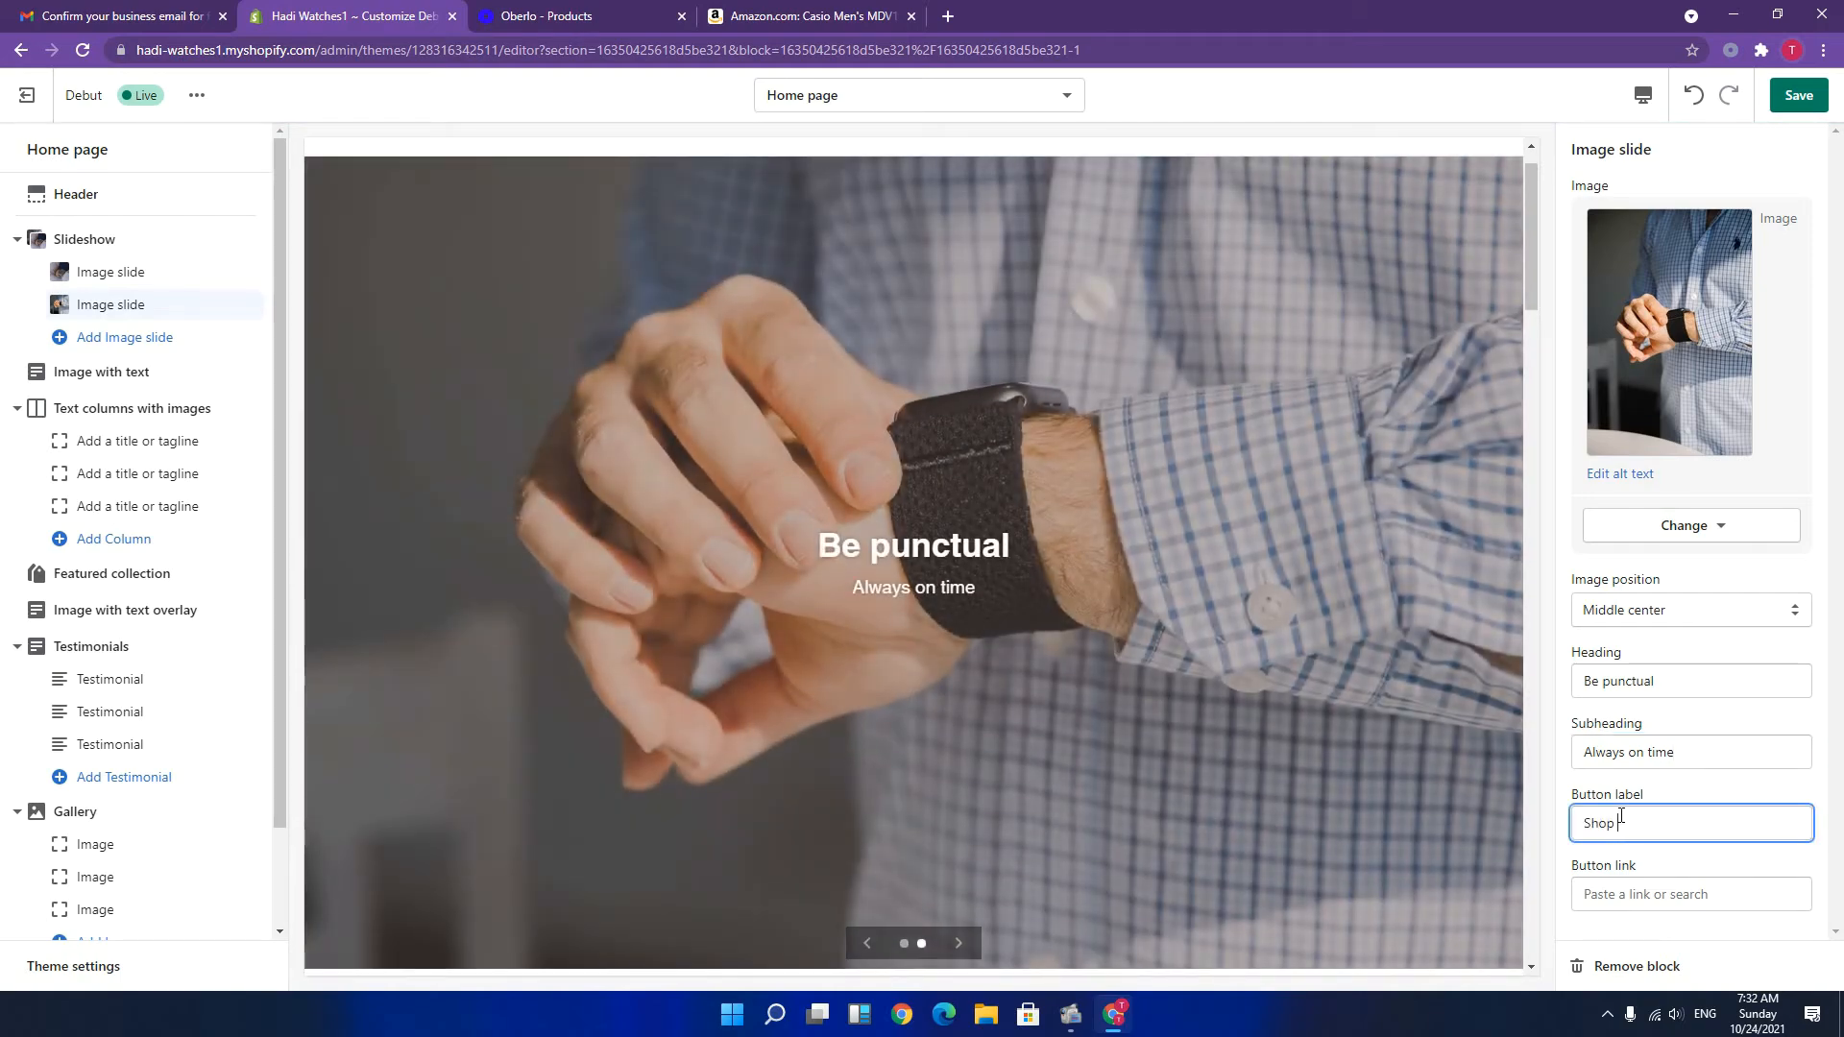
{"action": "type", "text": "Shop Nopw"}
{"action": "key", "text": "BackSpace"}
{"action": "key", "text": "BackSpace"}
{"action": "type", "text": "w"}
{"action": "left_click", "coordinate": [1623, 894]}
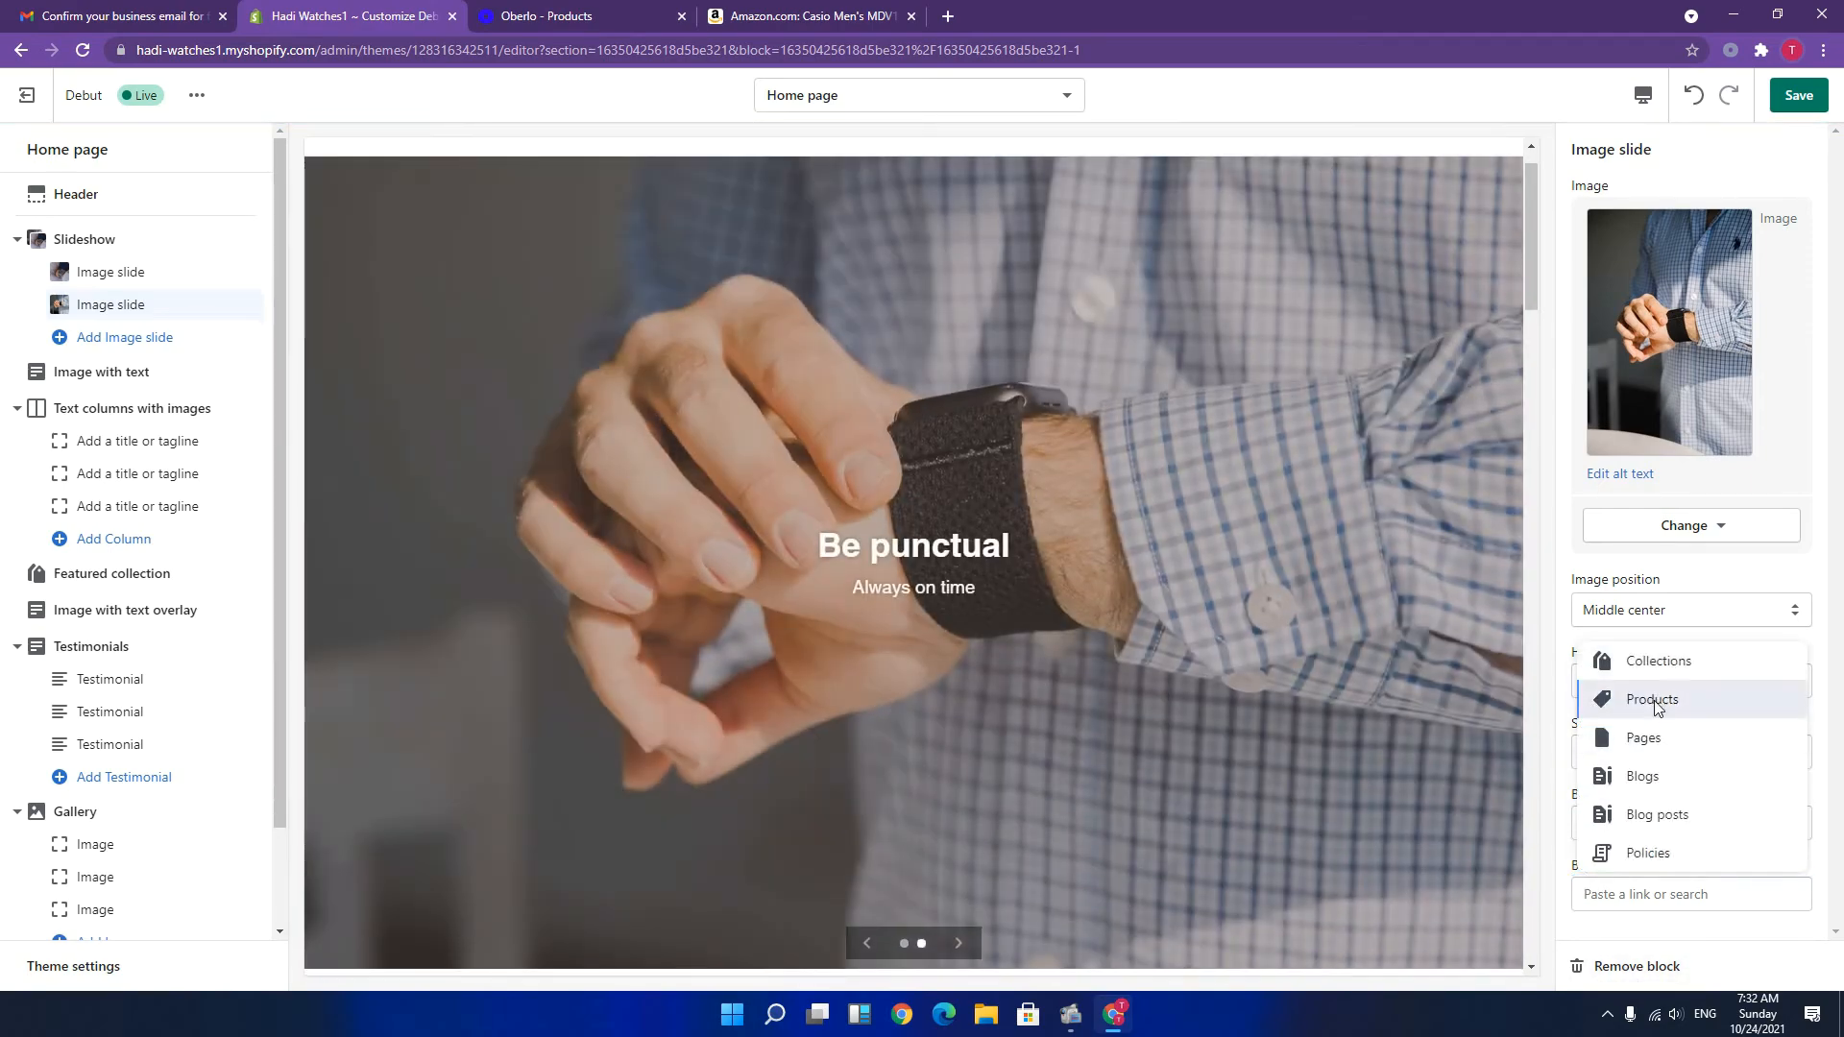
{"action": "left_click", "coordinate": [1652, 701]}
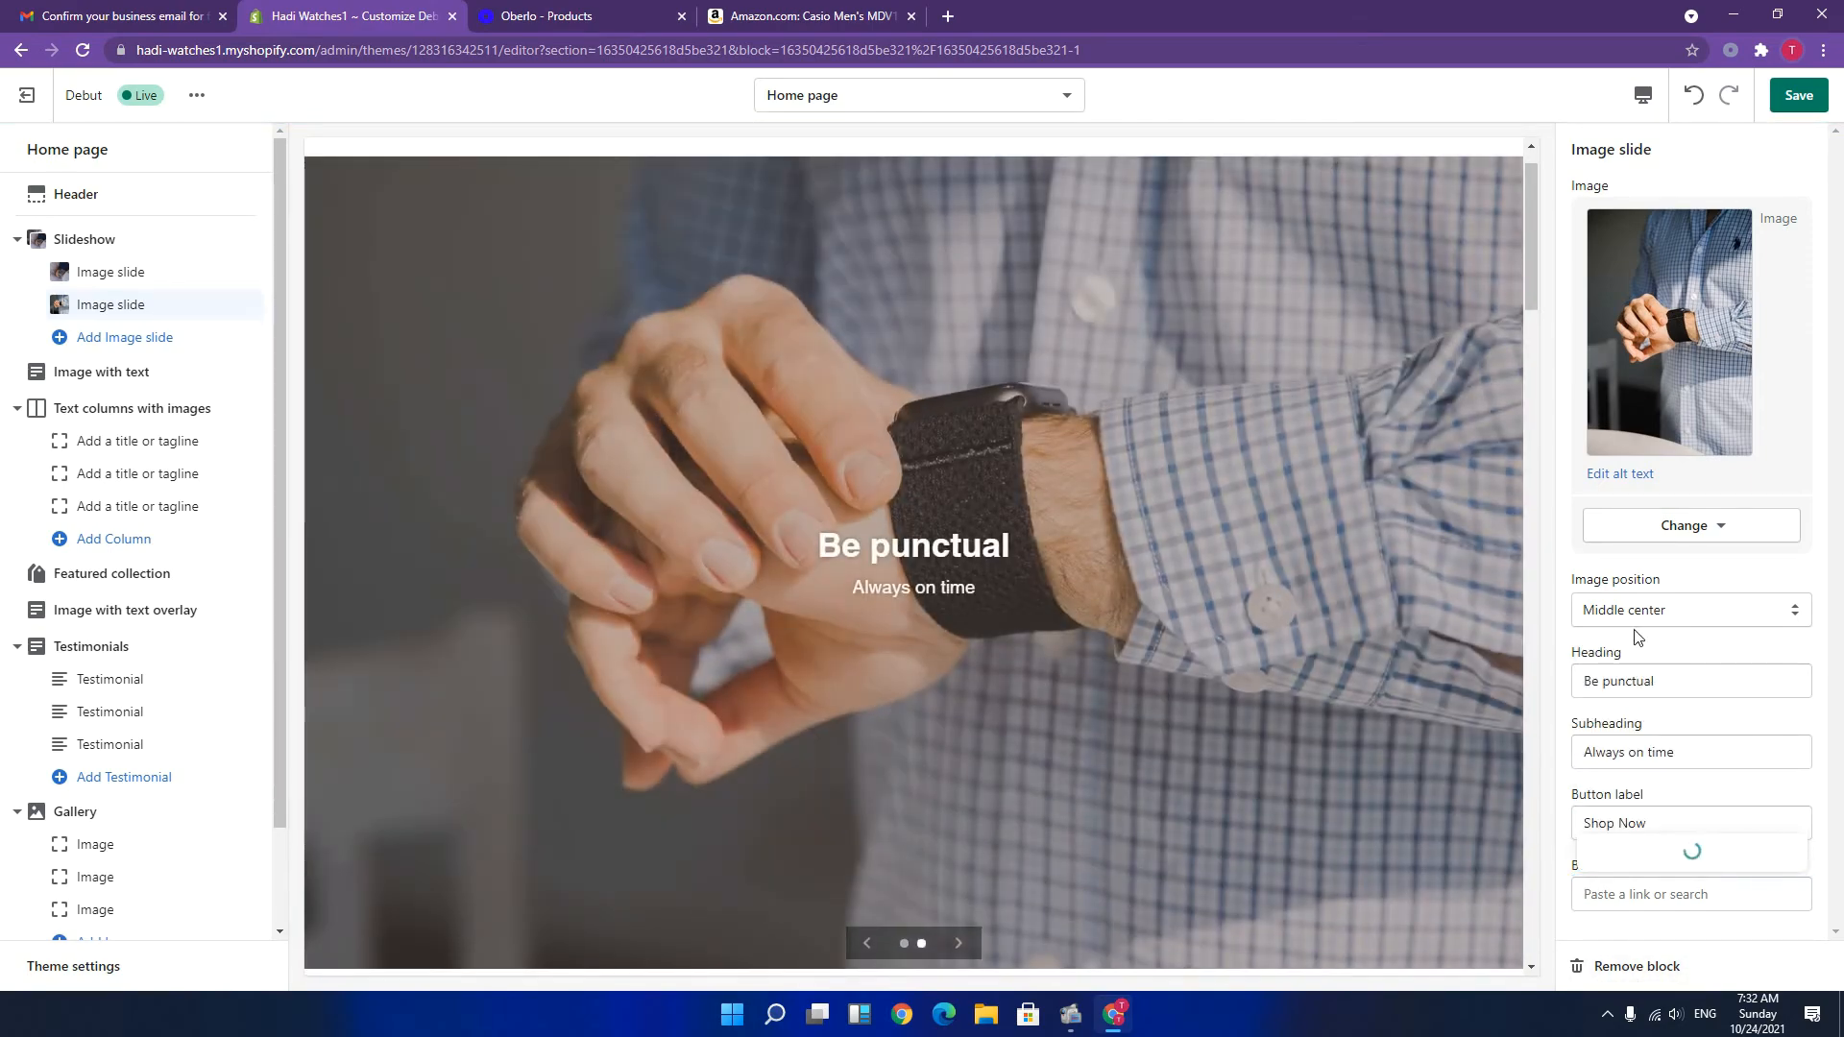
{"action": "left_click", "coordinate": [1628, 644]}
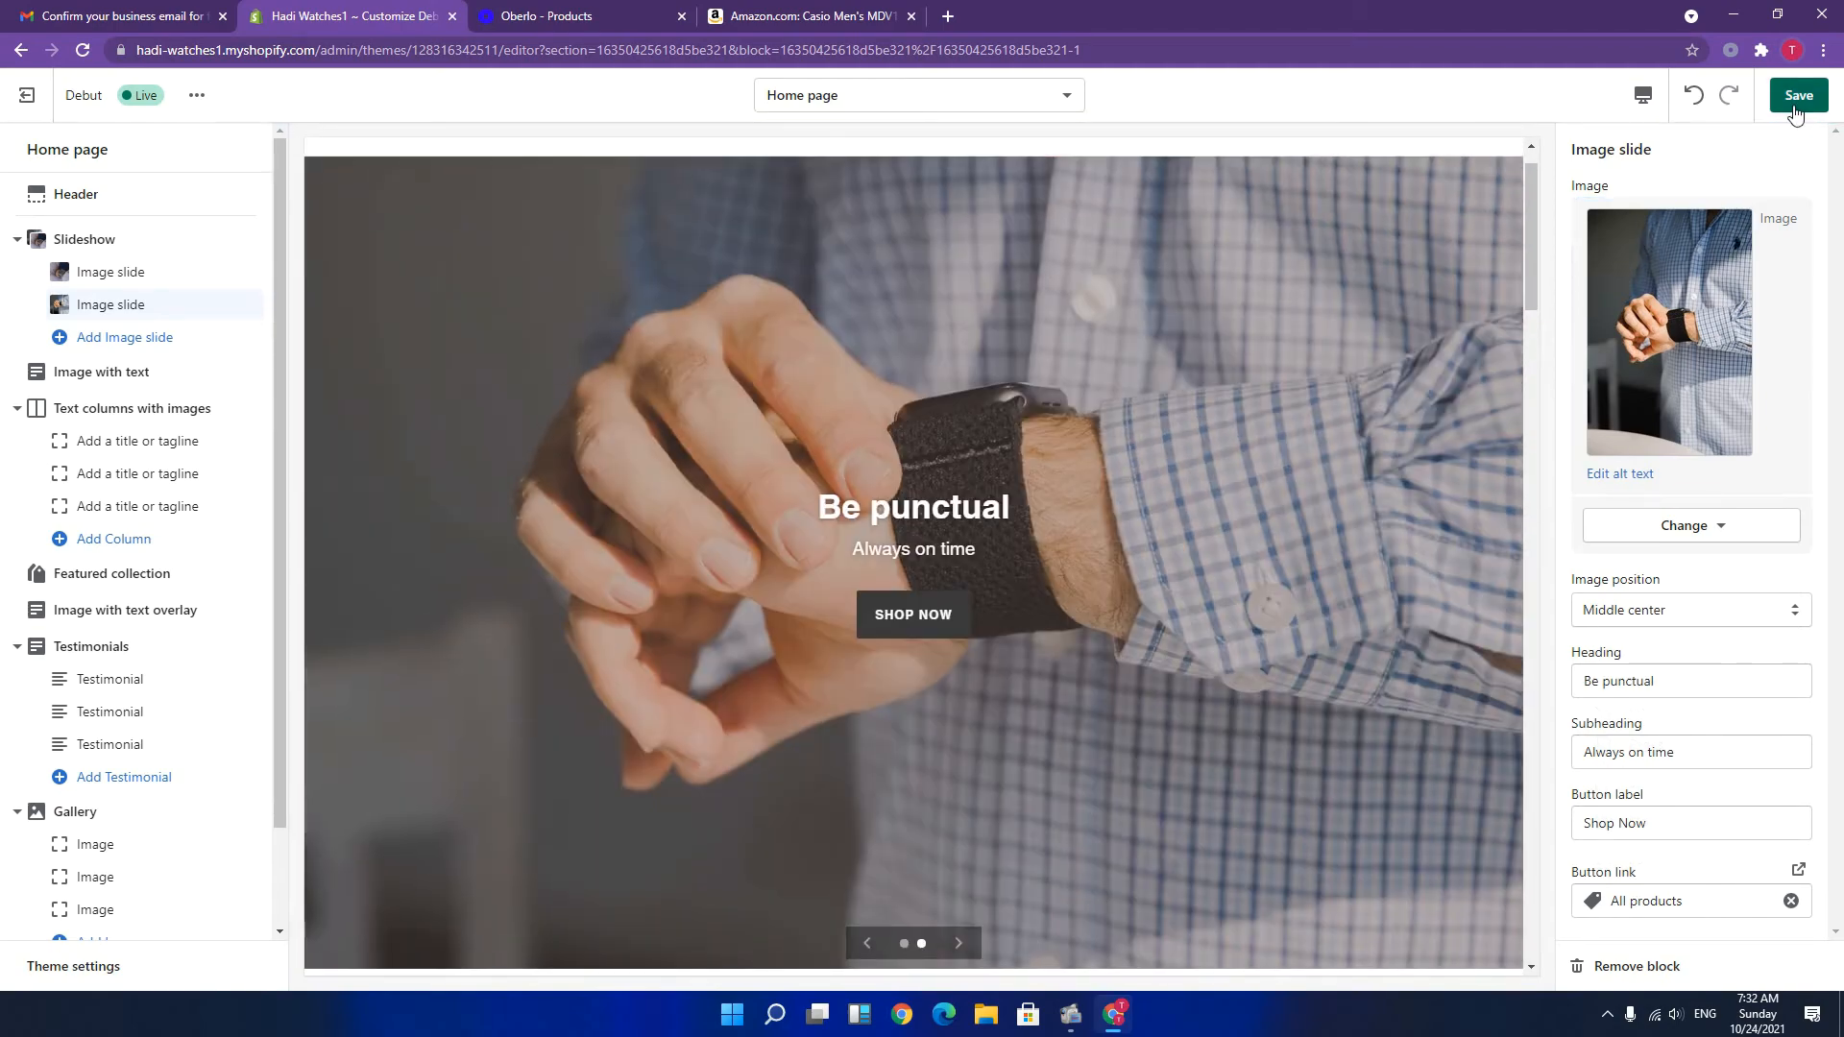
{"action": "left_click", "coordinate": [1797, 99]}
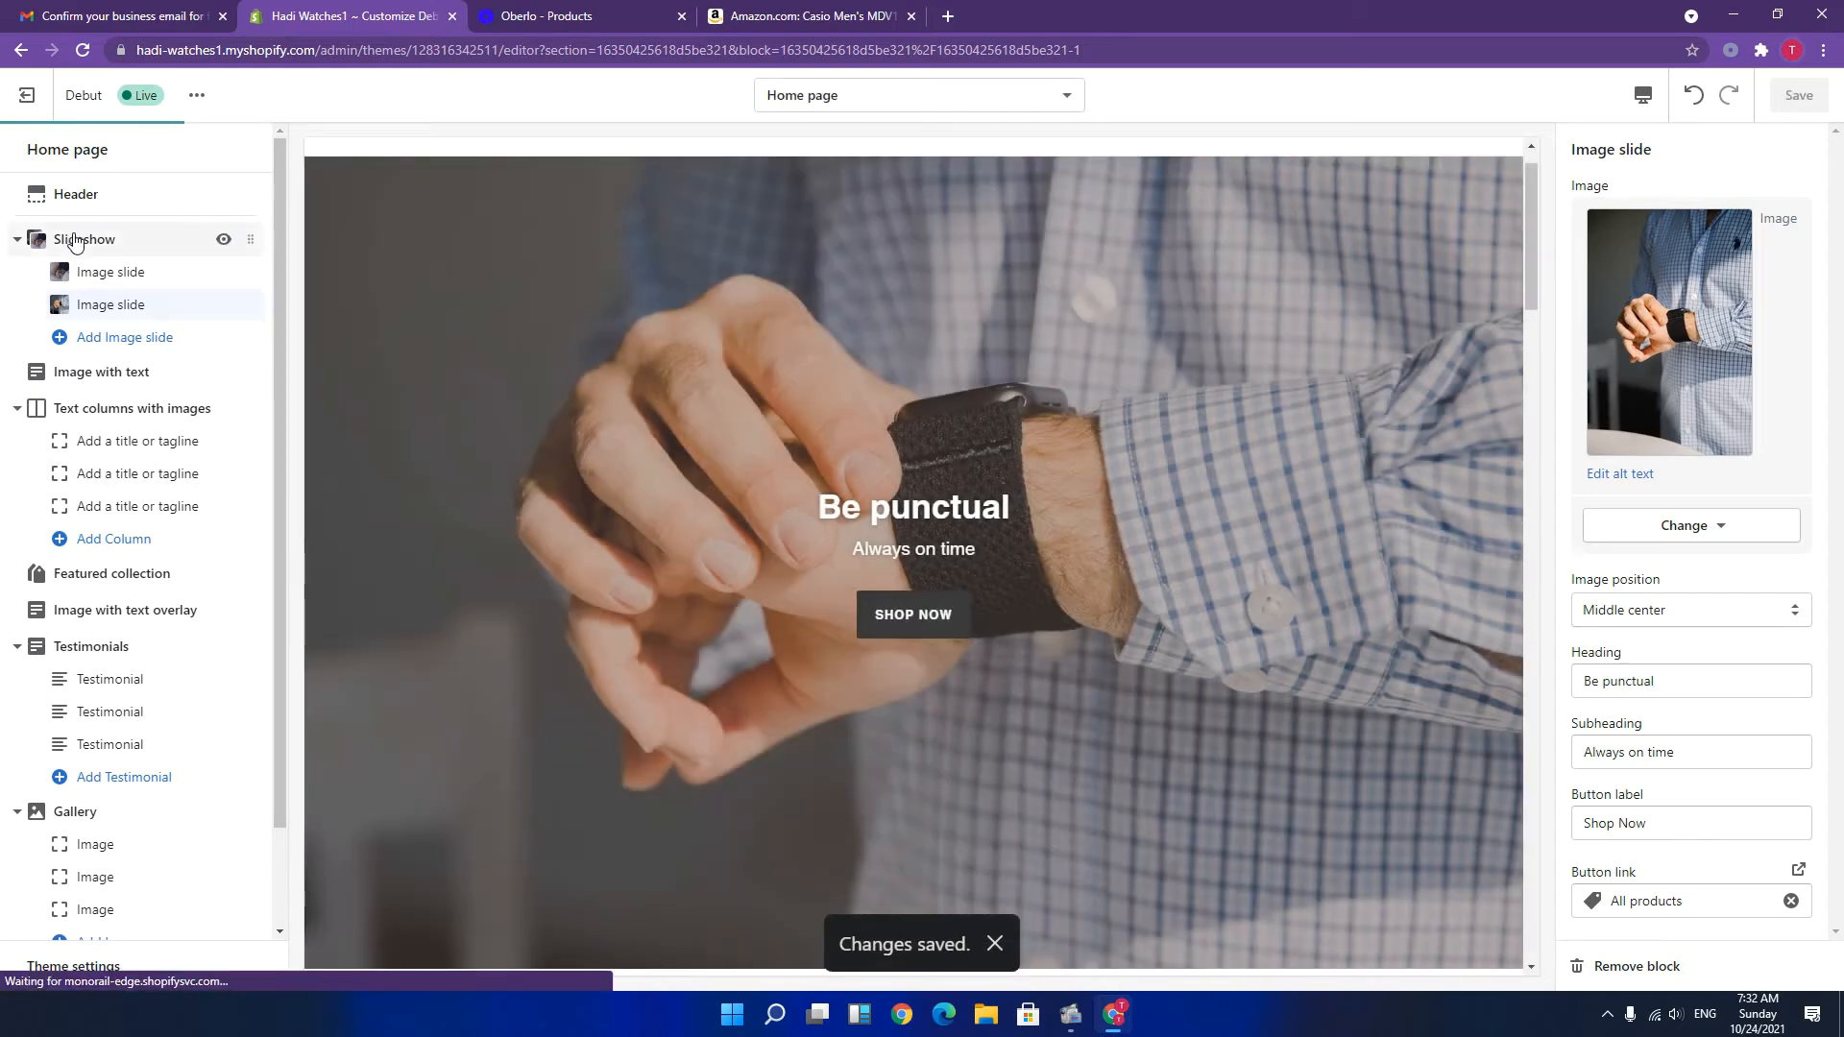
{"action": "left_click", "coordinate": [66, 242]}
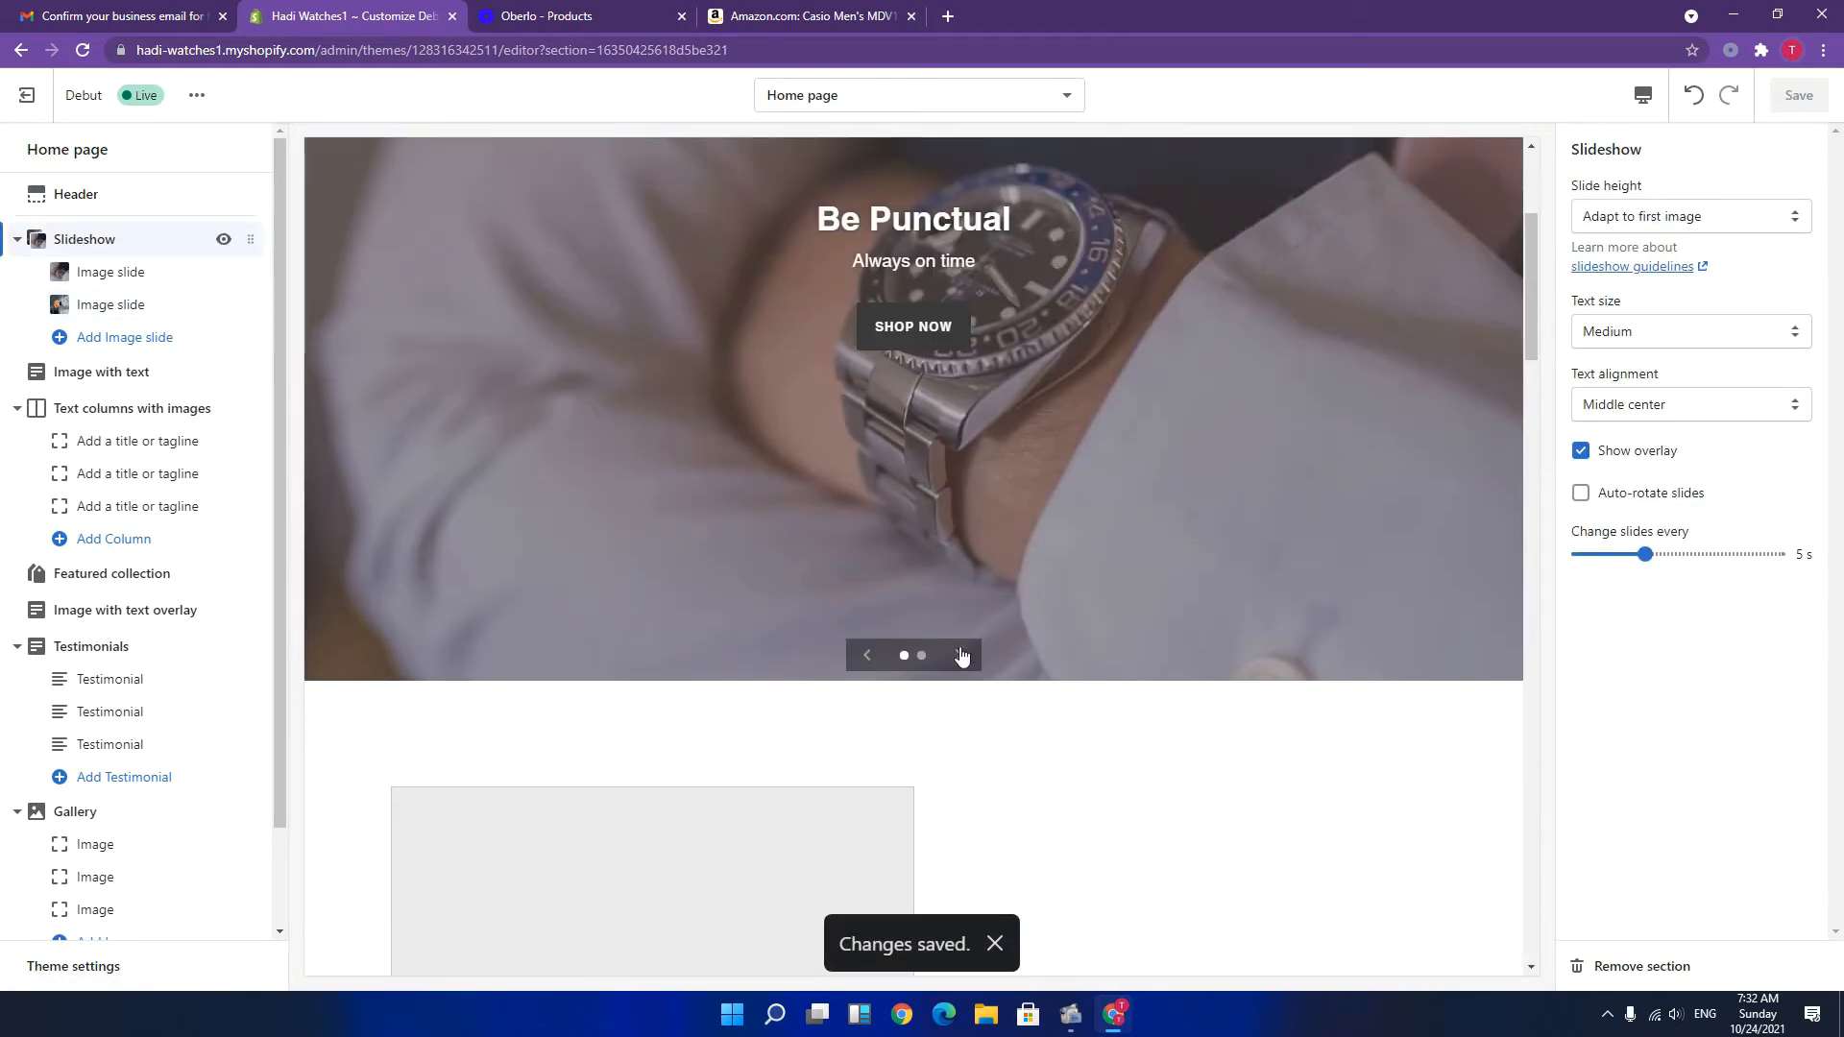
Step: Hide the Image with text section on the home page
{"action": "left_click", "coordinate": [957, 652]}
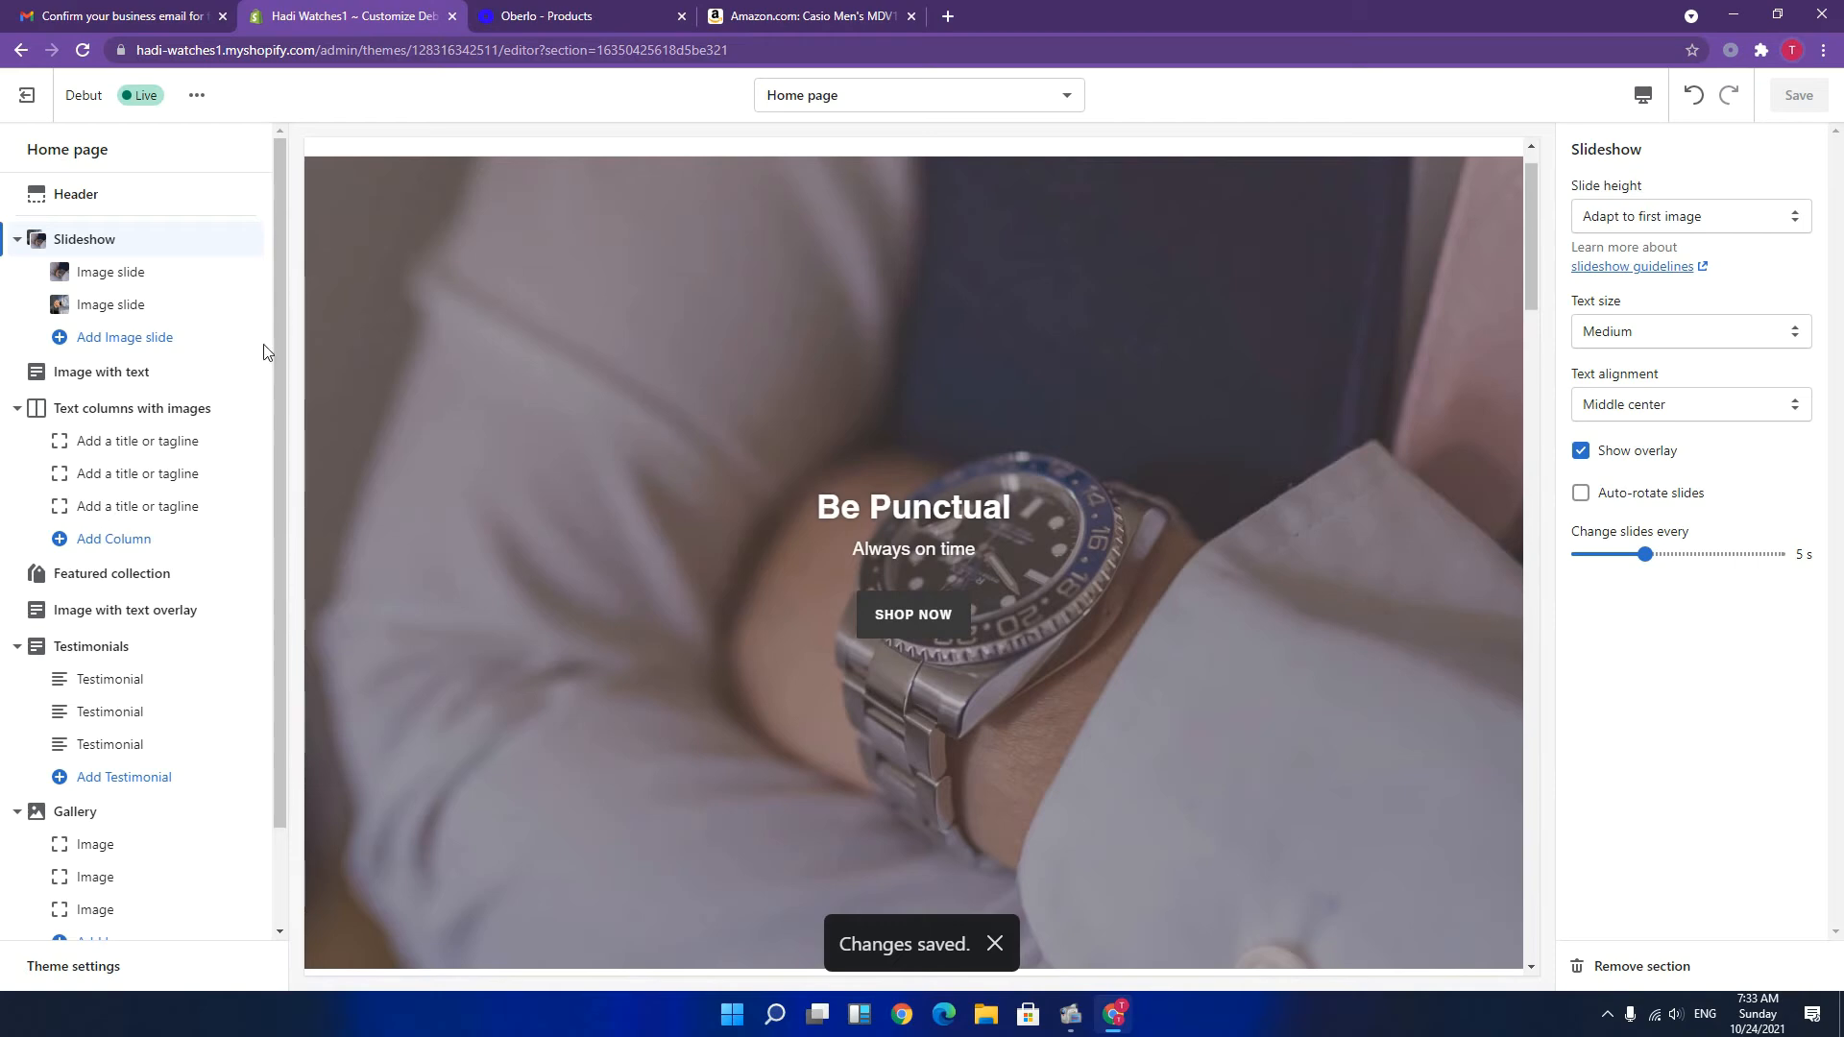
{"action": "left_click", "coordinate": [102, 375]}
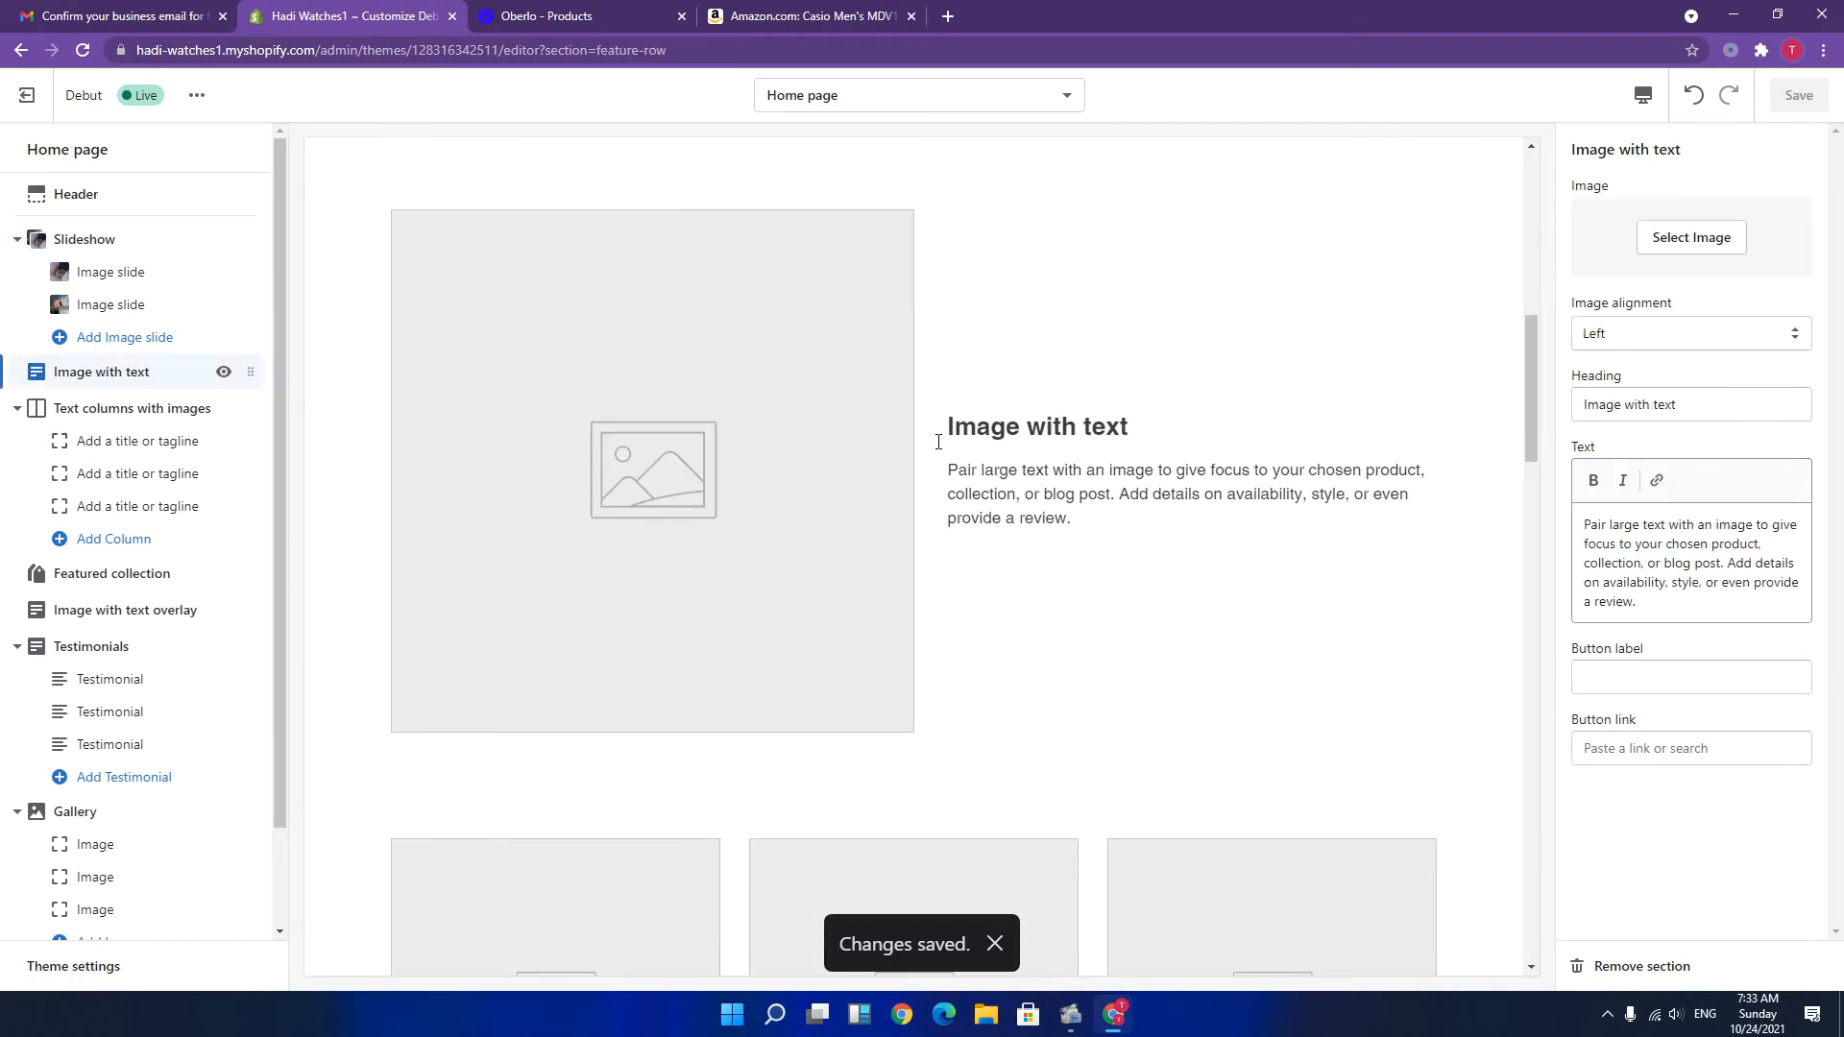
{"action": "left_click", "coordinate": [222, 375]}
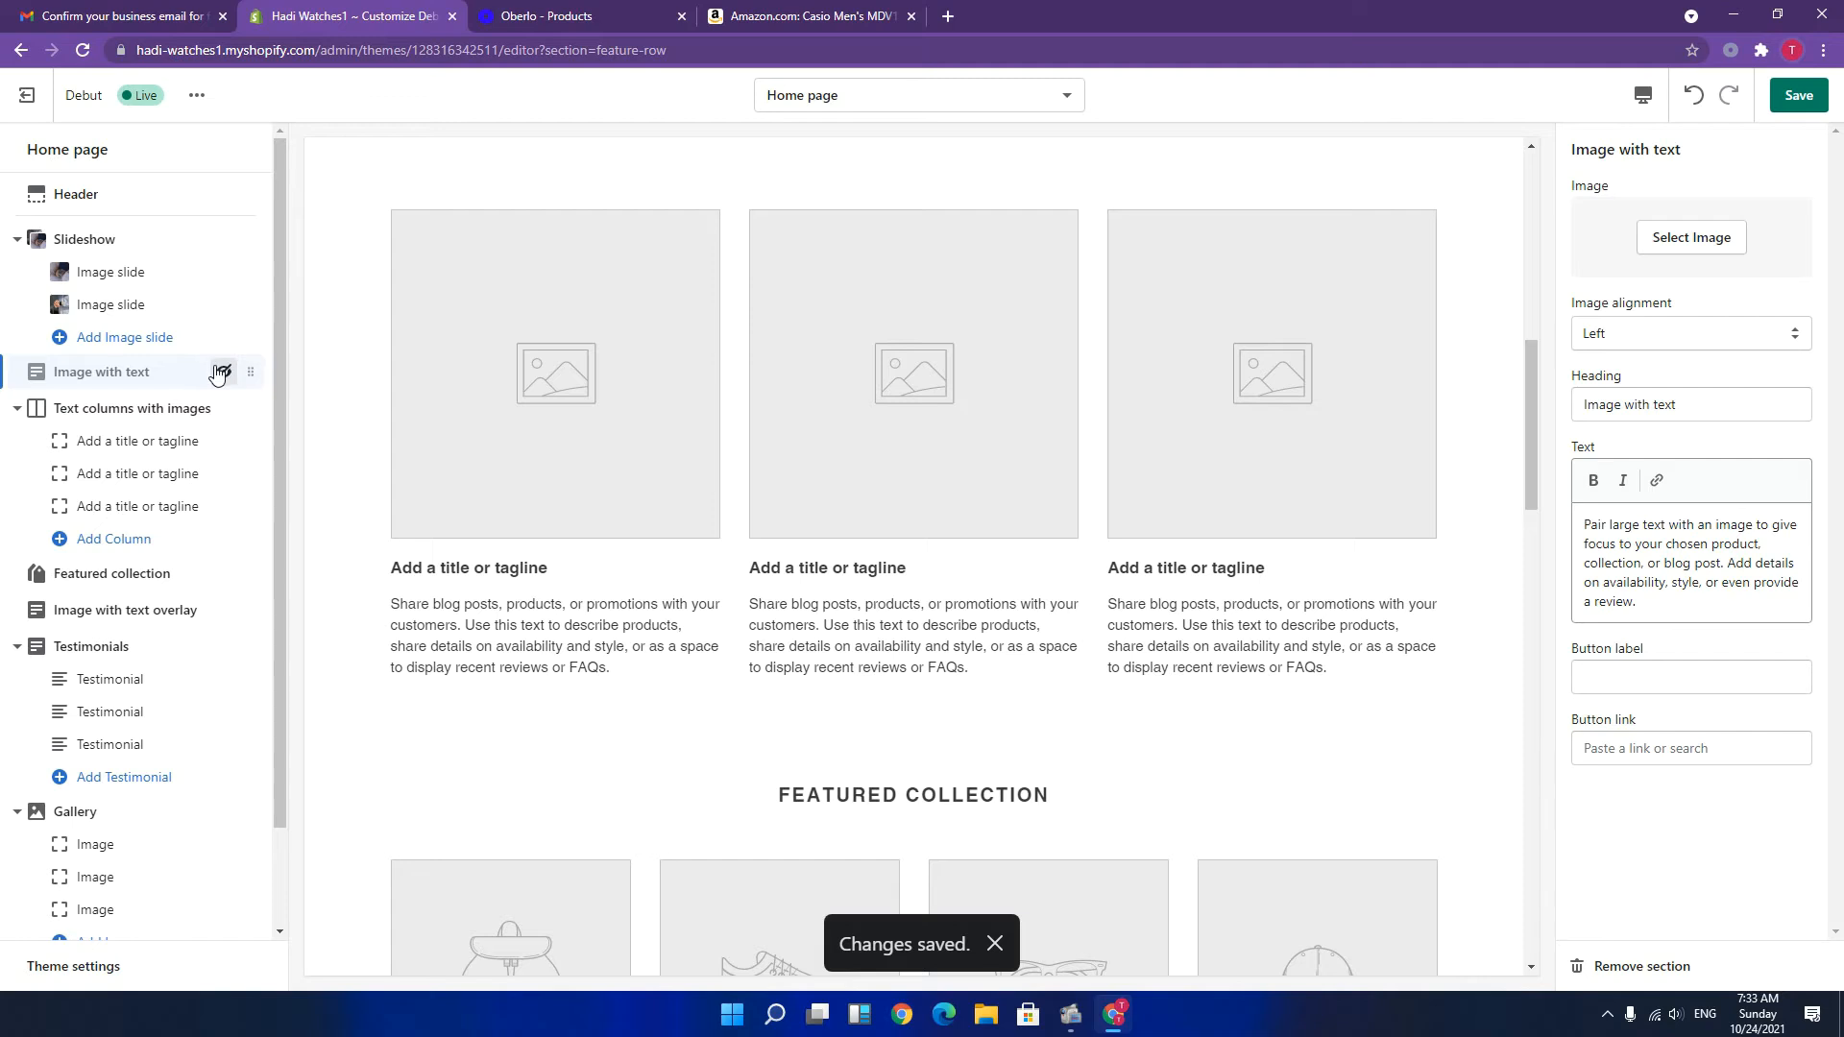
Step: Add a Featured product section showing the 2021 LIGE Blue Hollow Watch For Men and save
{"action": "scroll", "coordinate": [27, 737], "scroll_direction": "down", "scroll_amount": 2}
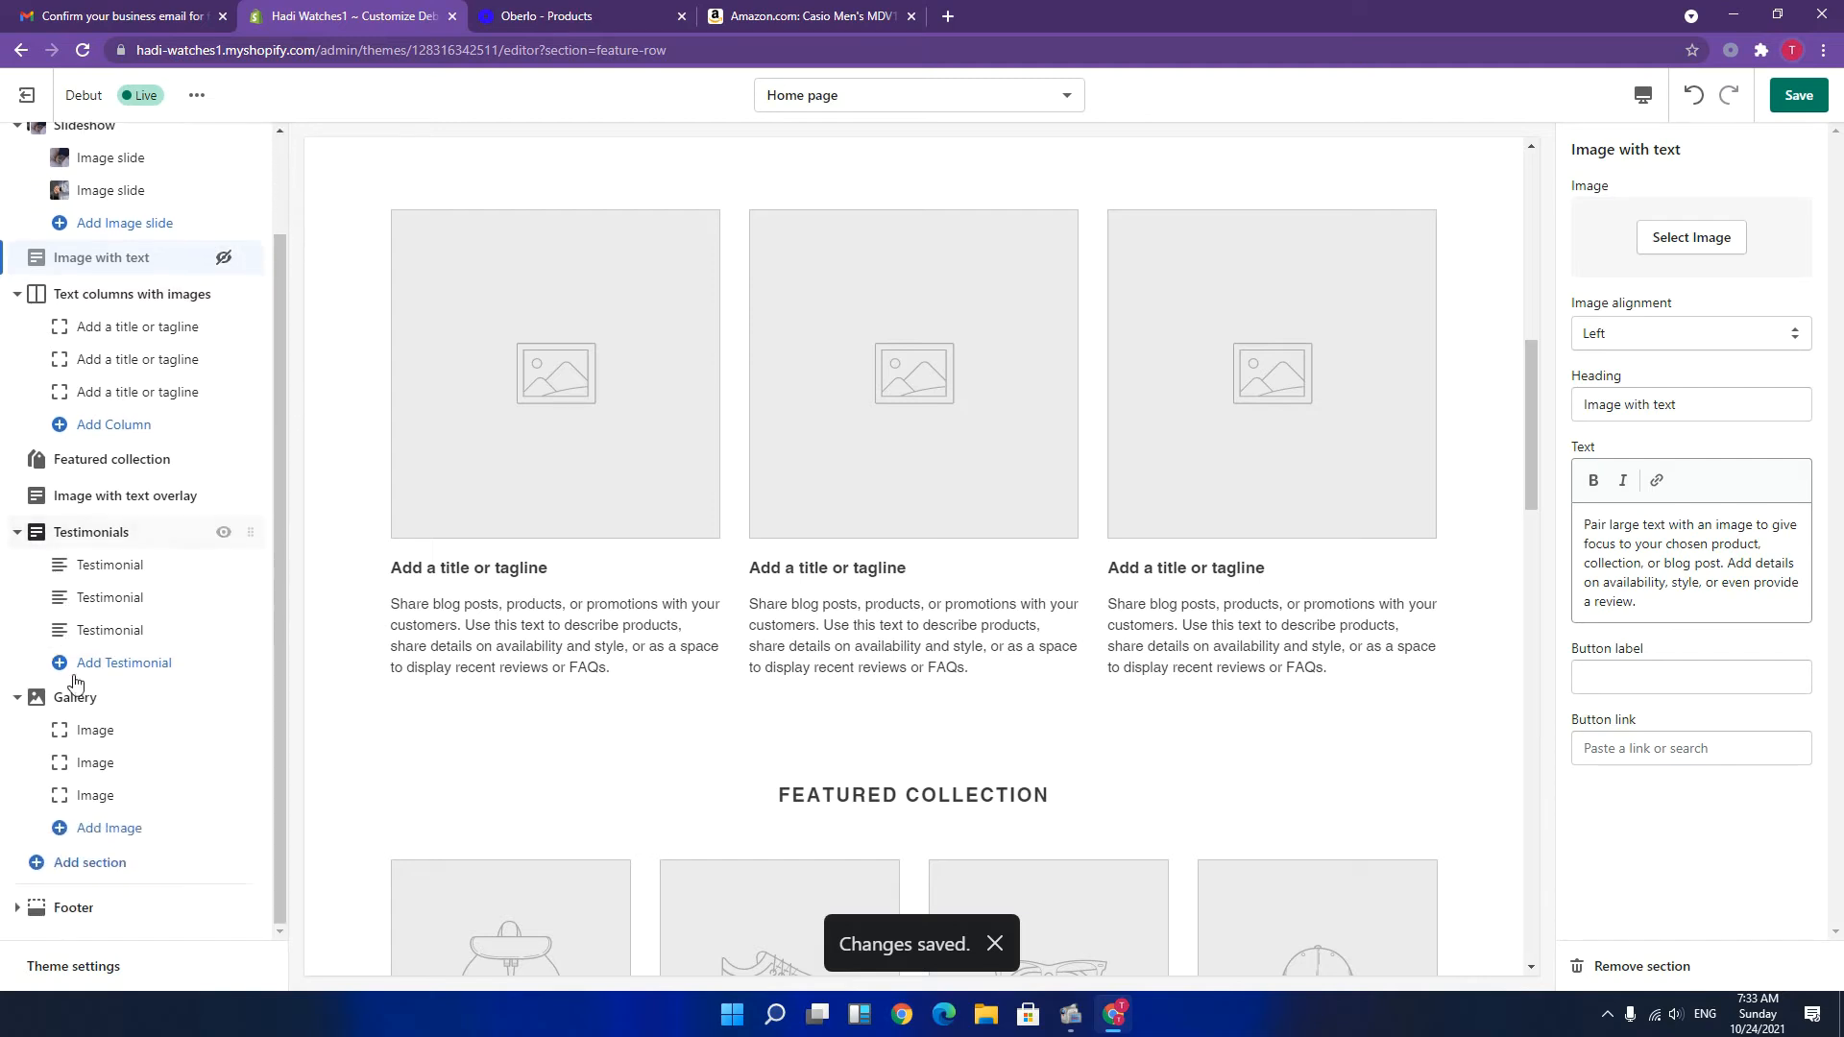
{"action": "left_click", "coordinate": [78, 862]}
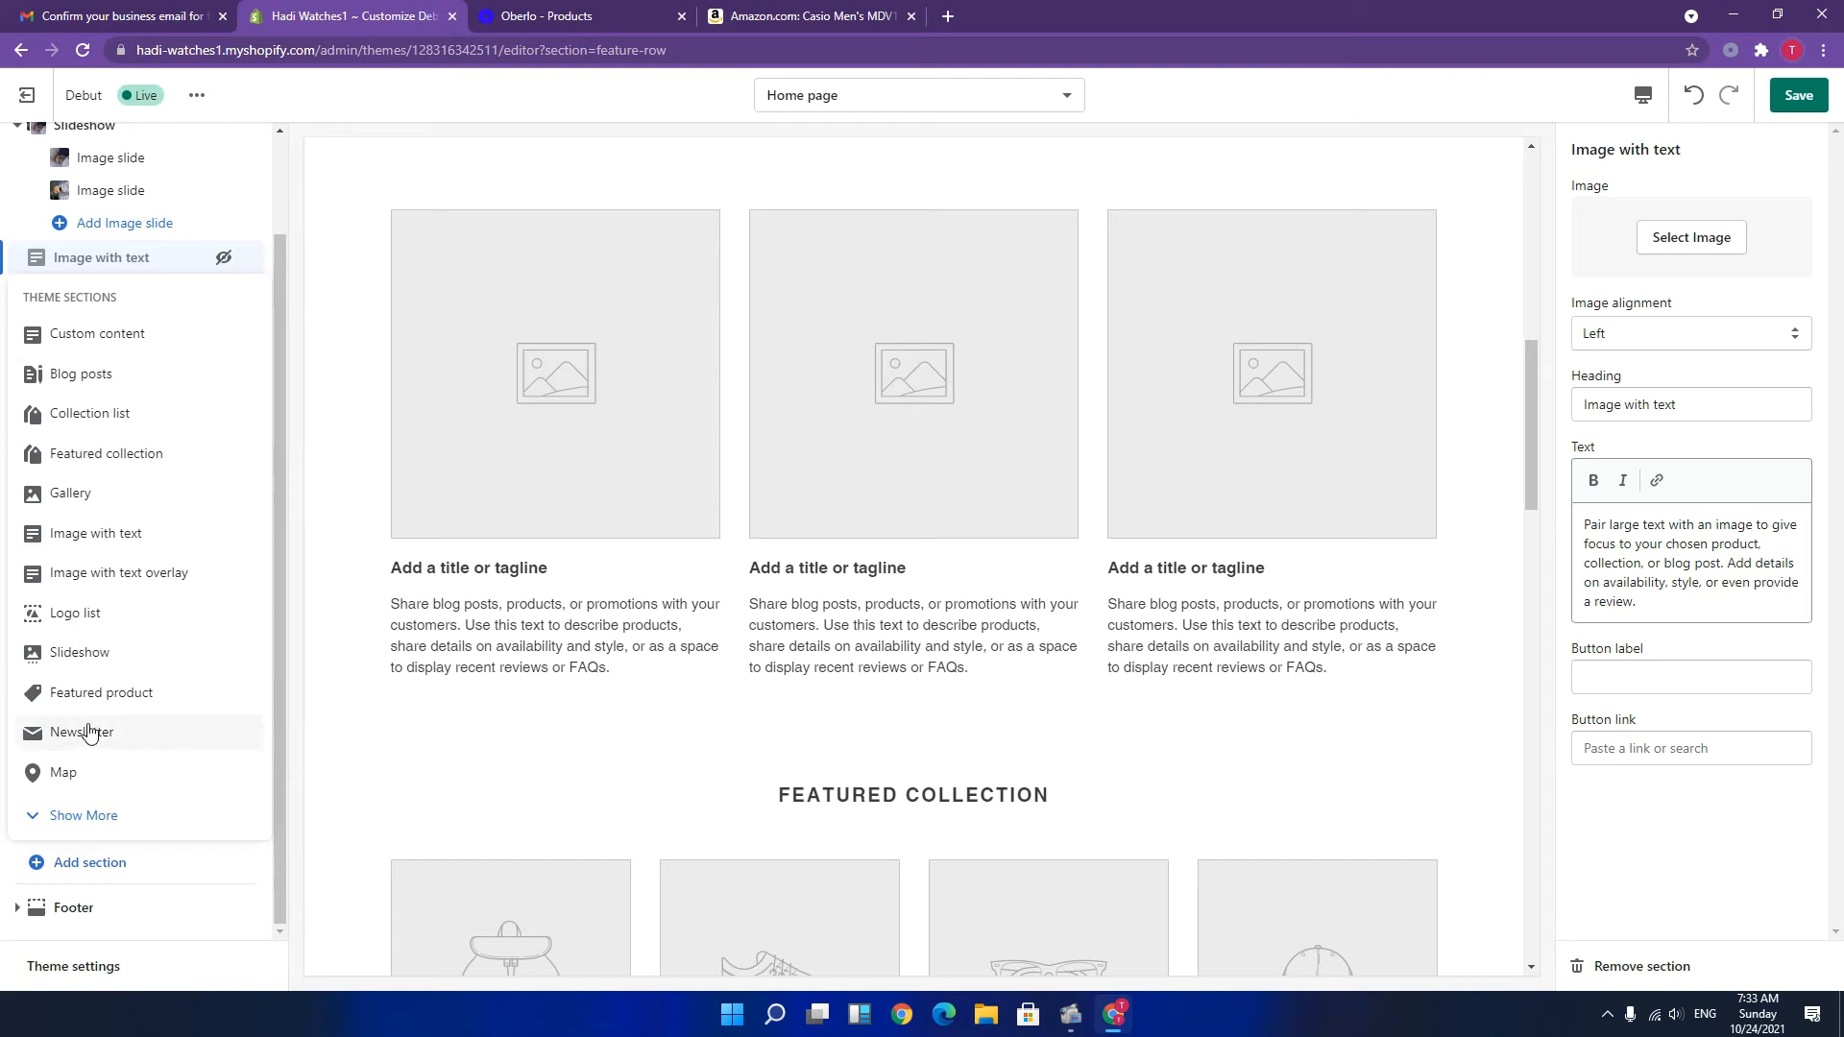
{"action": "left_click", "coordinate": [120, 693]}
{"action": "left_click", "coordinate": [1686, 223]}
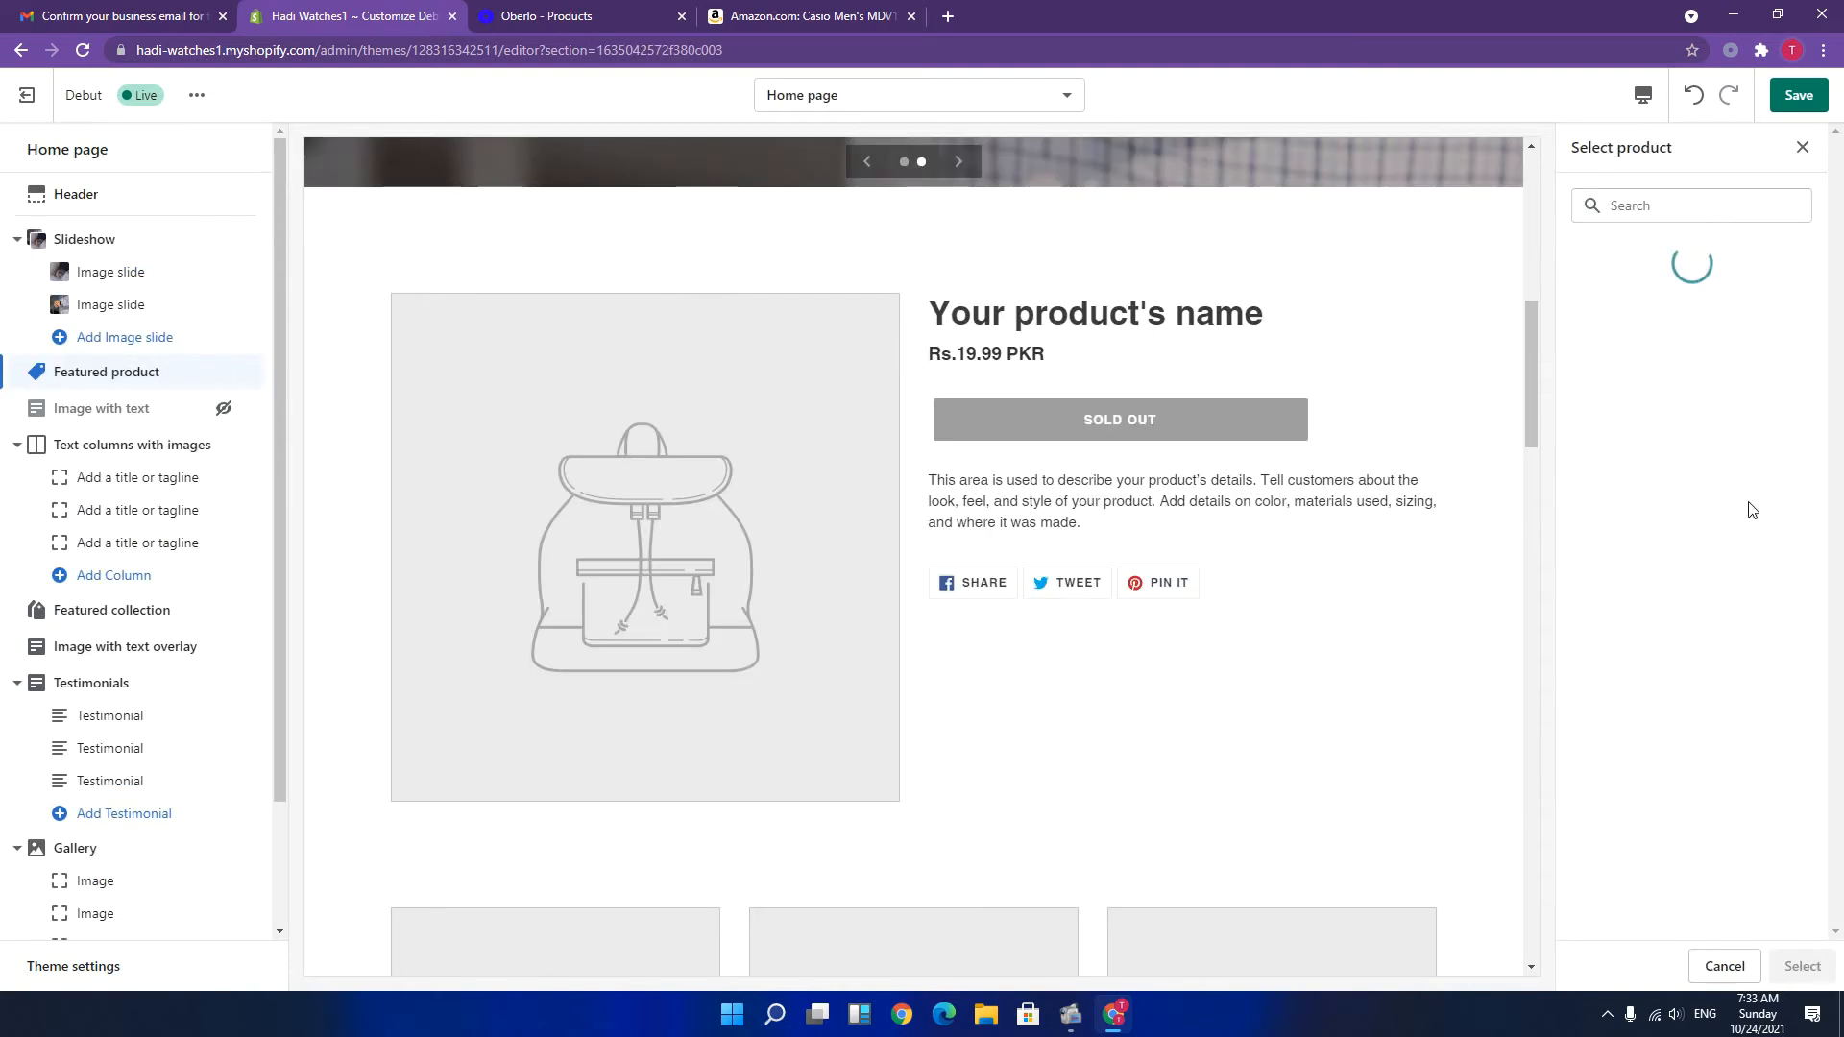
{"action": "left_click", "coordinate": [1680, 319]}
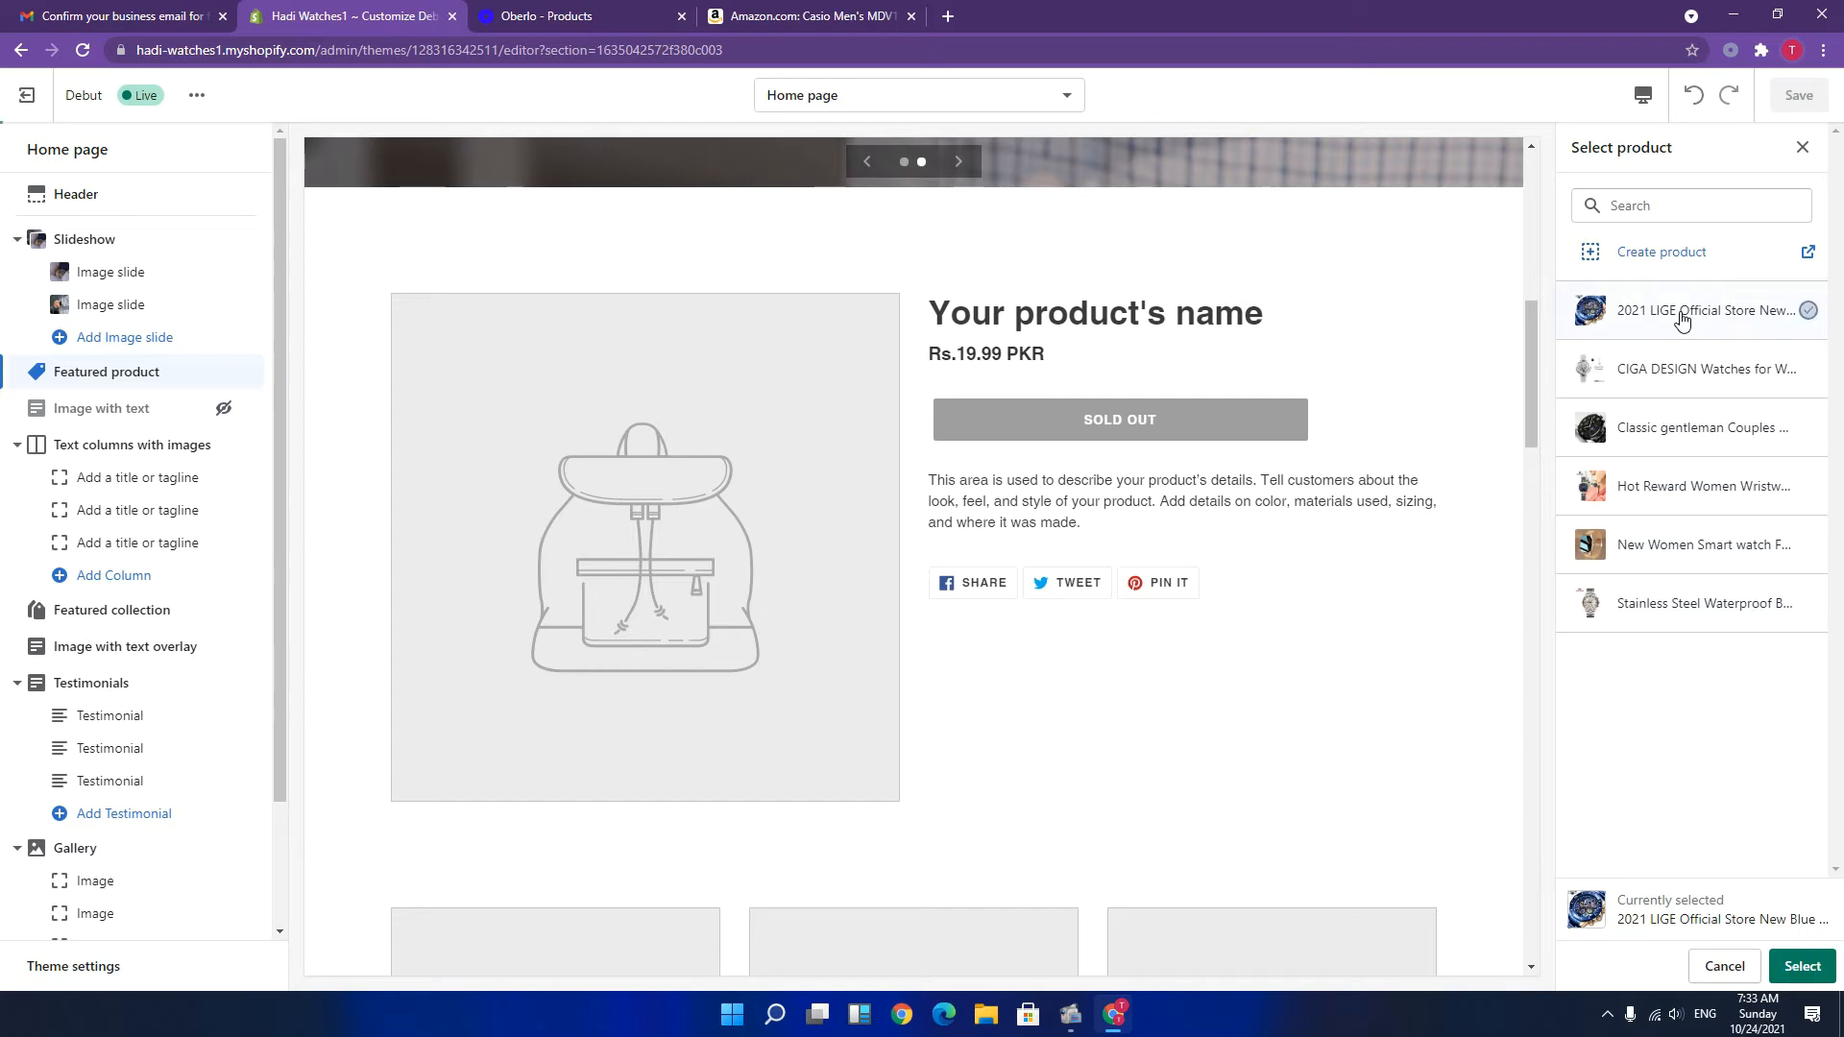
{"action": "left_click", "coordinate": [1813, 974]}
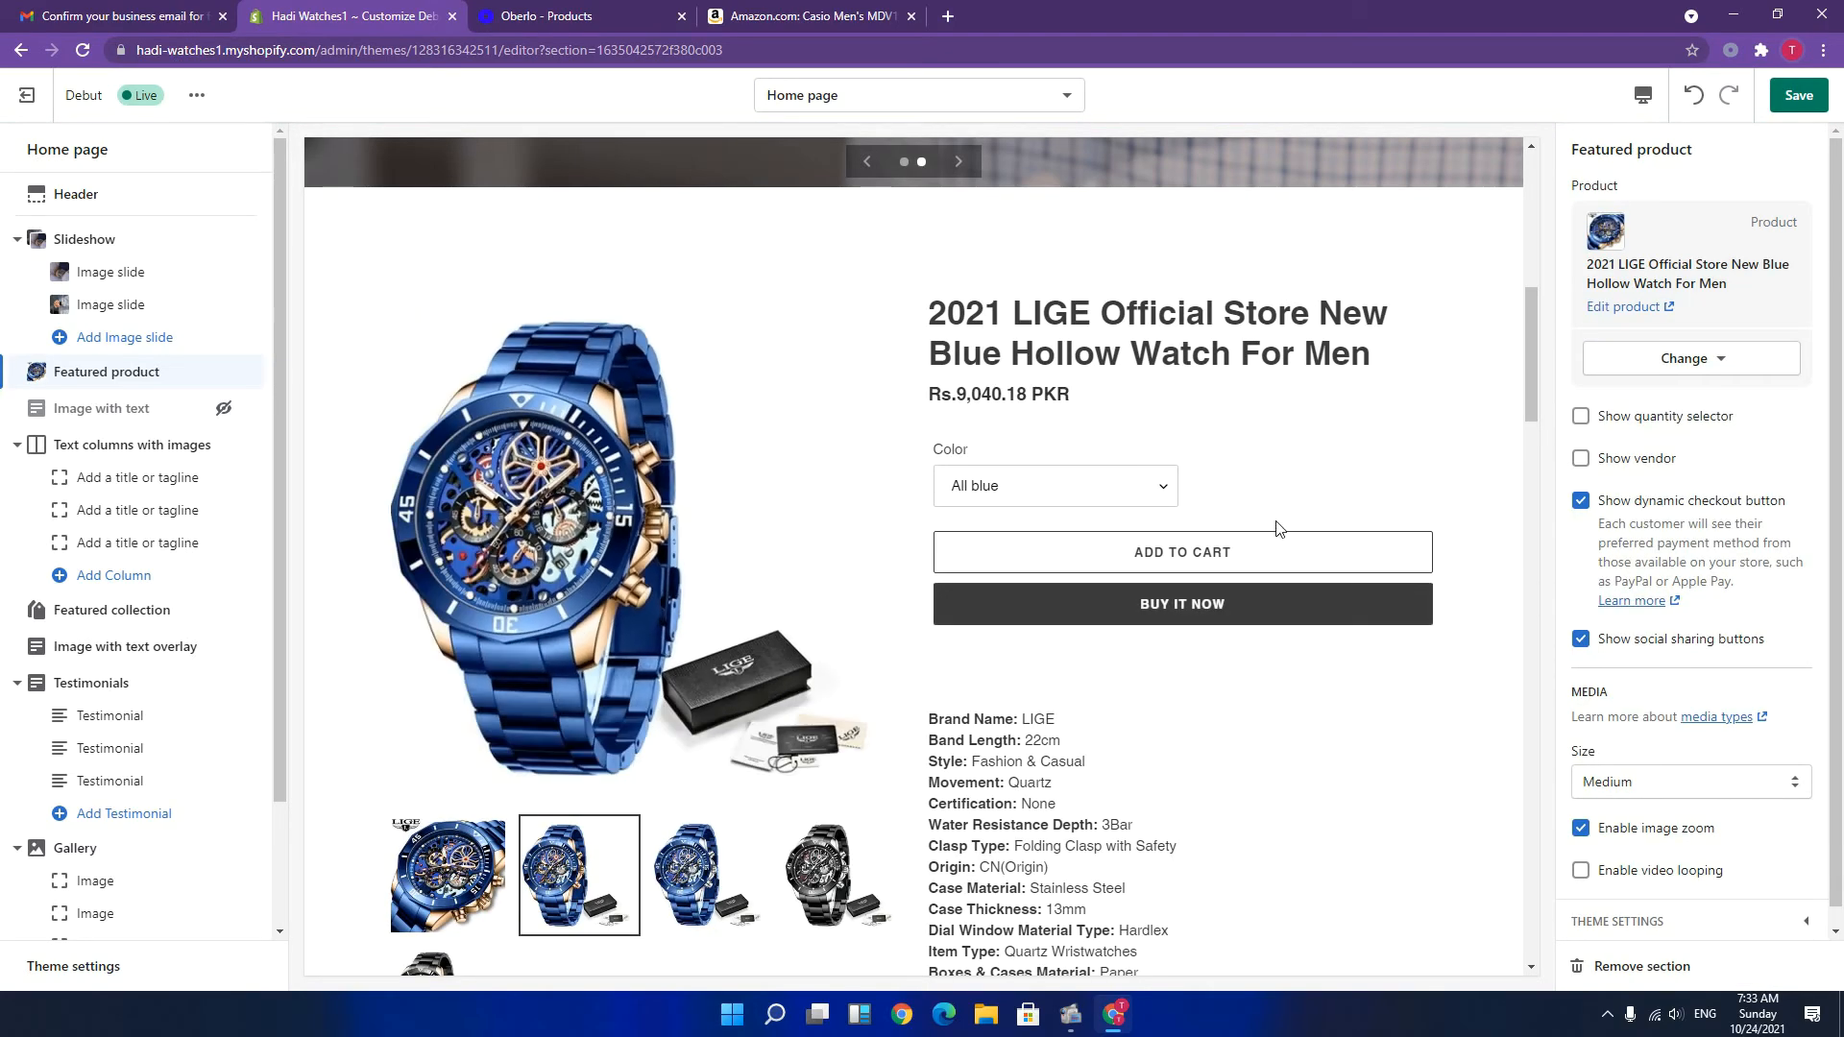
{"action": "left_click", "coordinate": [1798, 95]}
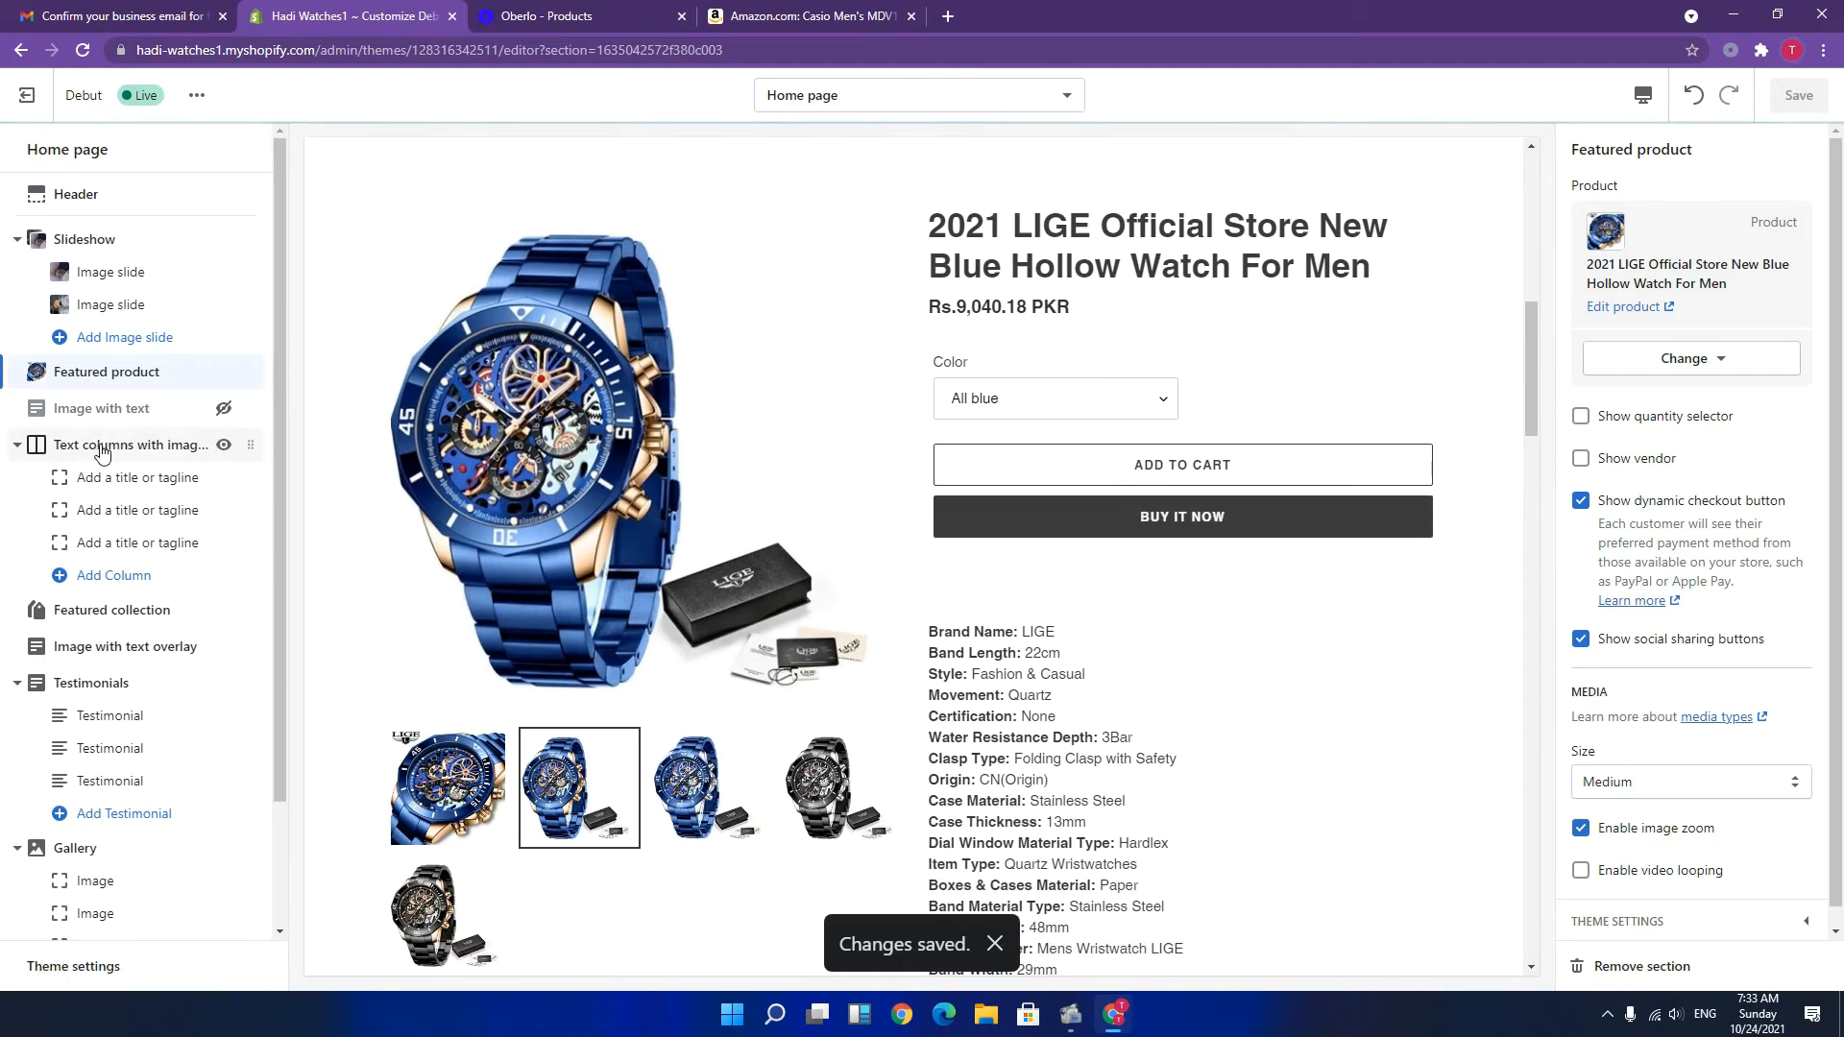
{"action": "left_click", "coordinate": [103, 447]}
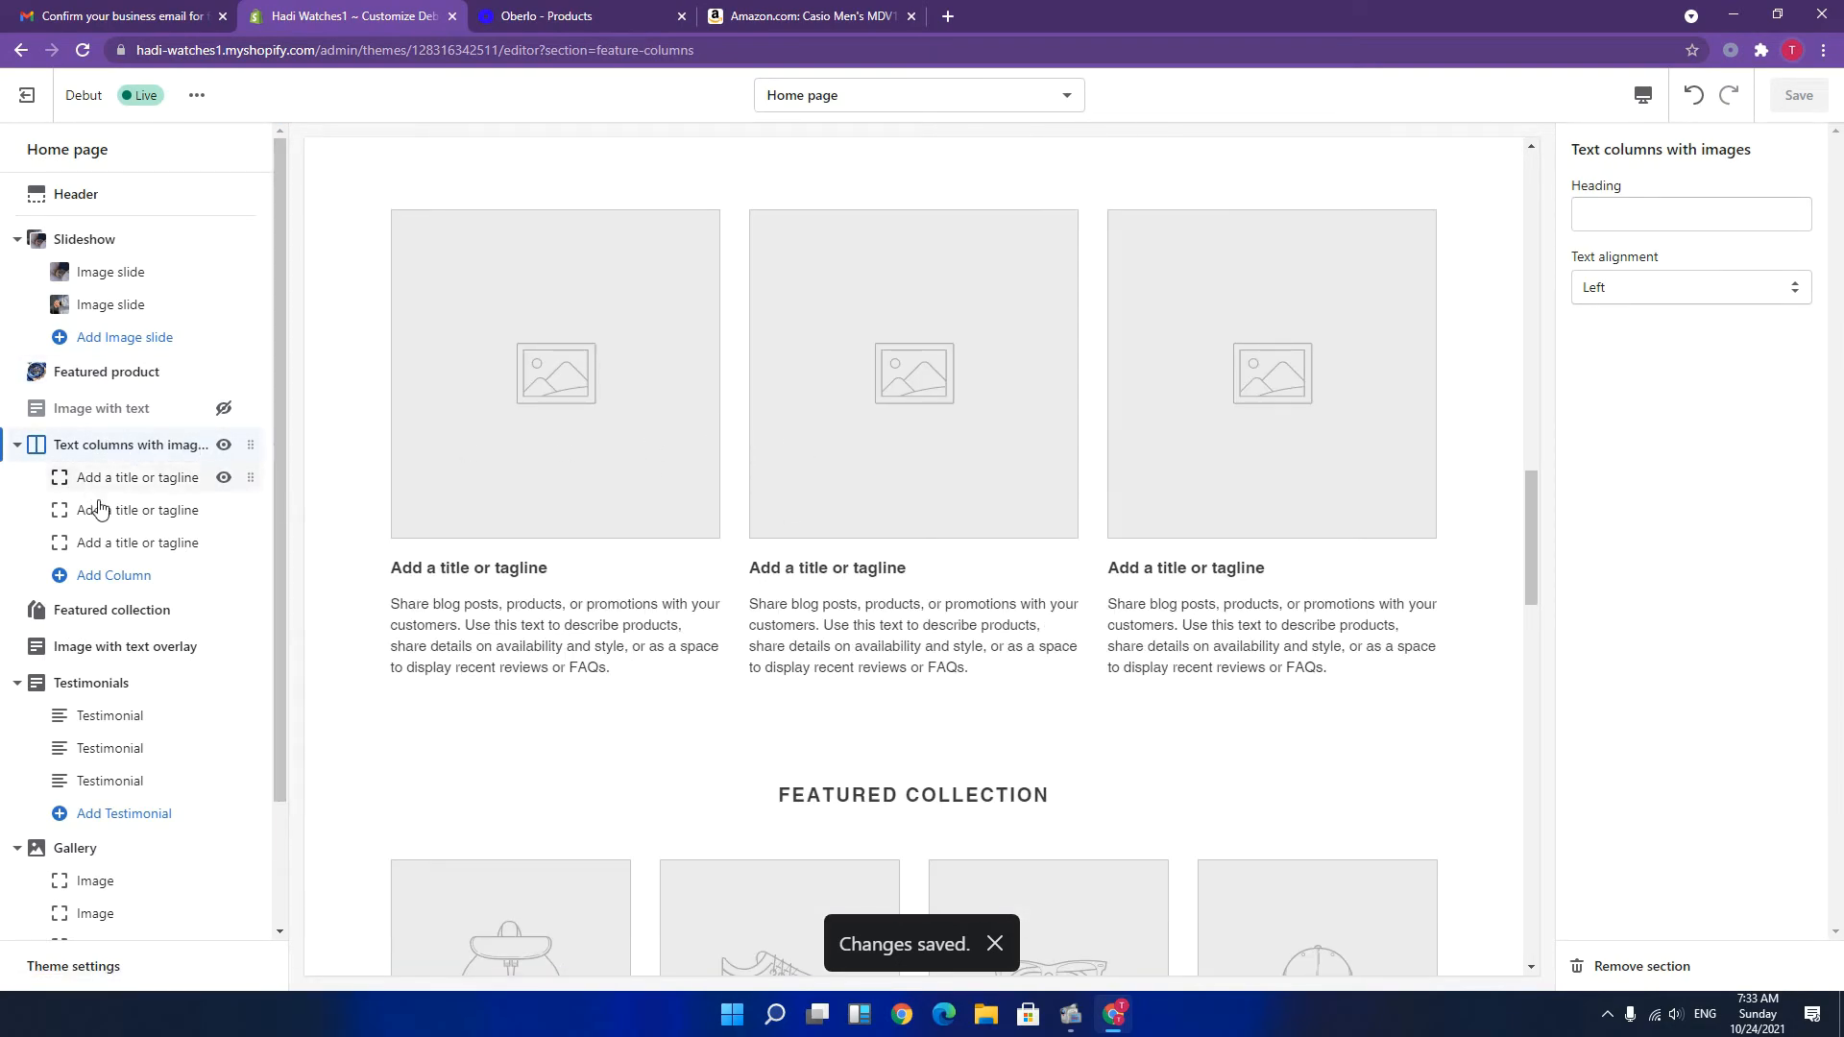
Step: Hide Text columns with images and move Featured collection up below Featured product
{"action": "left_click", "coordinate": [224, 448]}
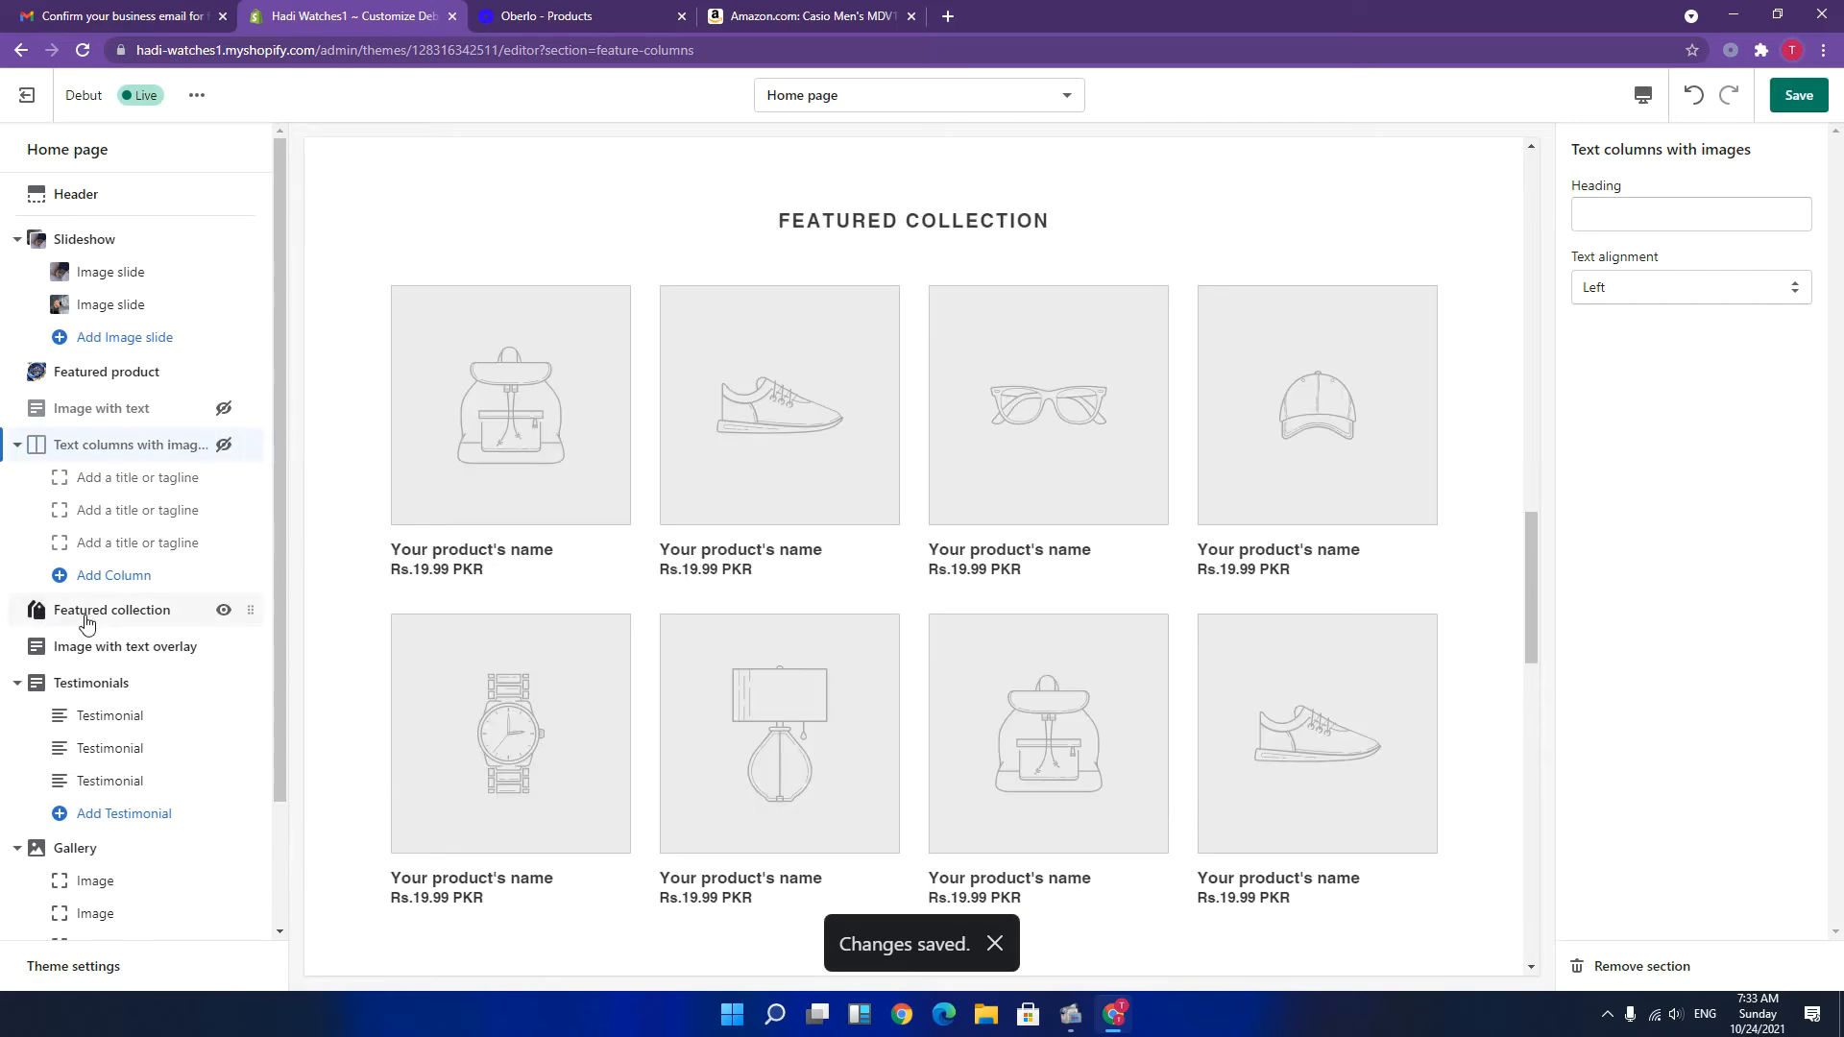
{"action": "left_click_drag", "start_coordinate": [251, 610], "coordinate": [247, 401]}
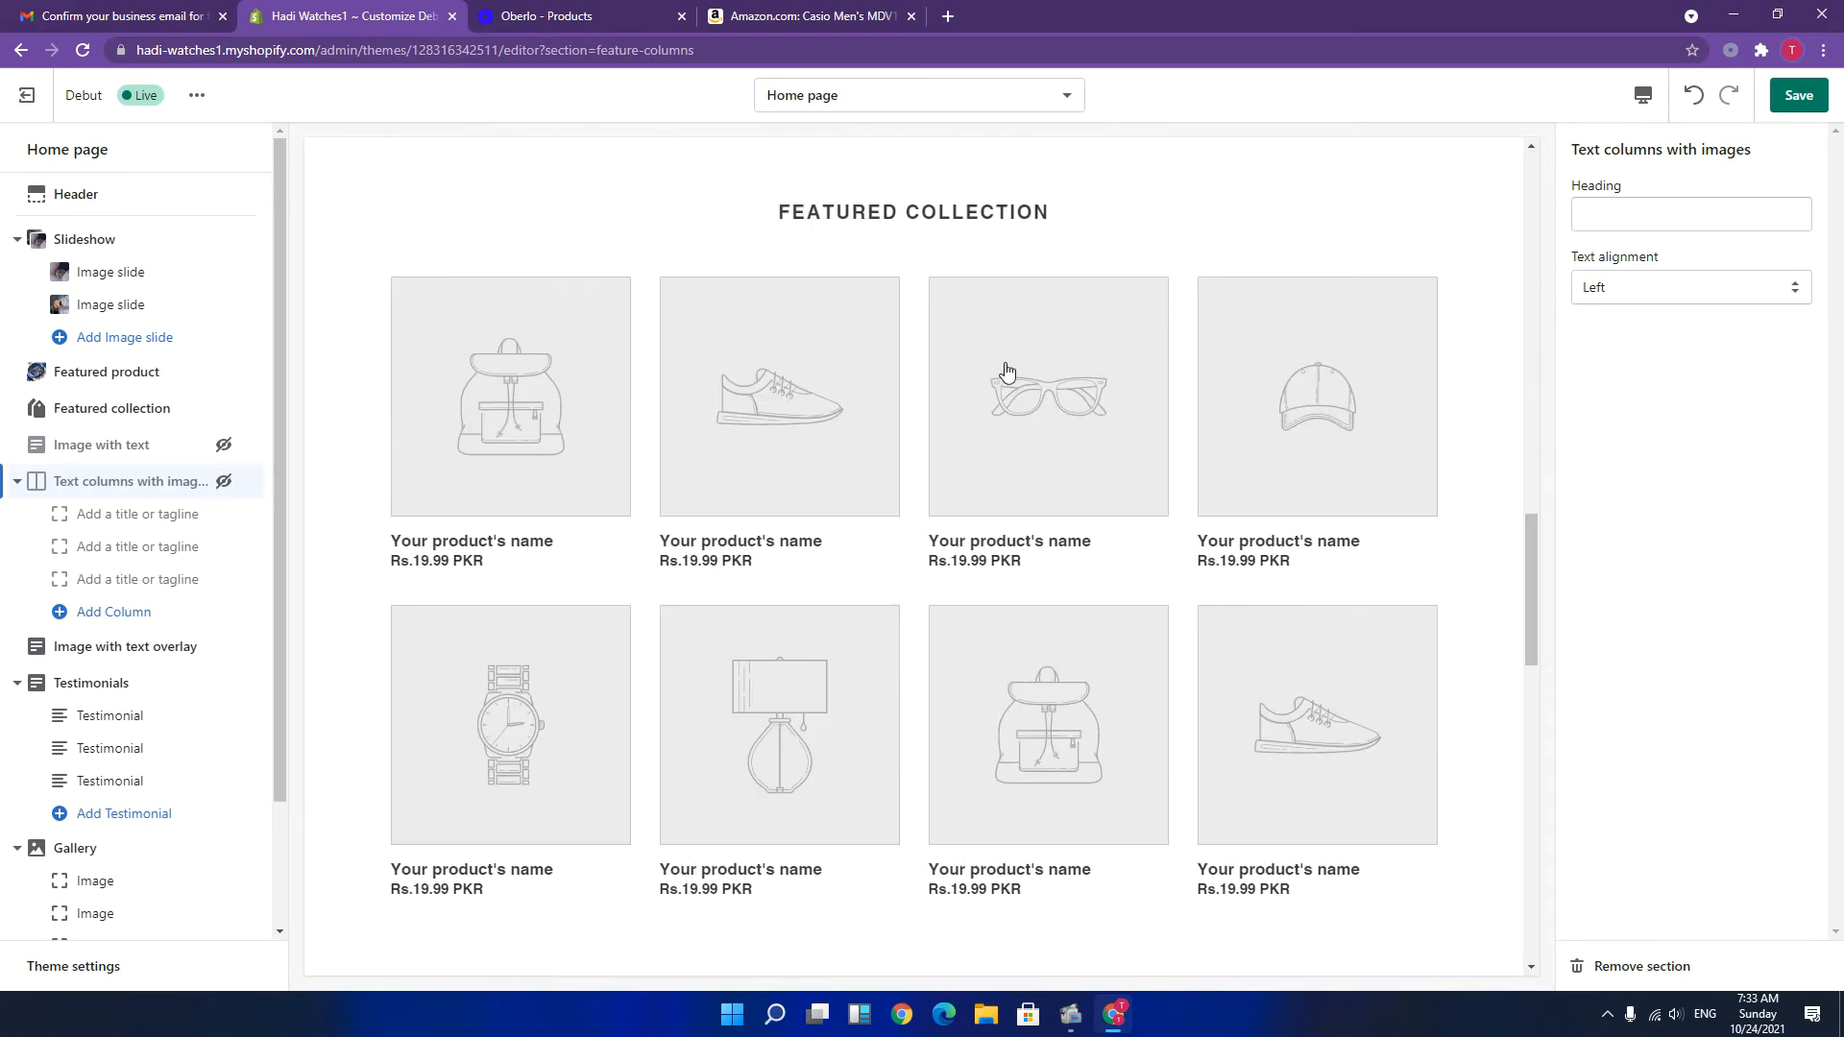
{"action": "left_click", "coordinate": [1583, 216]}
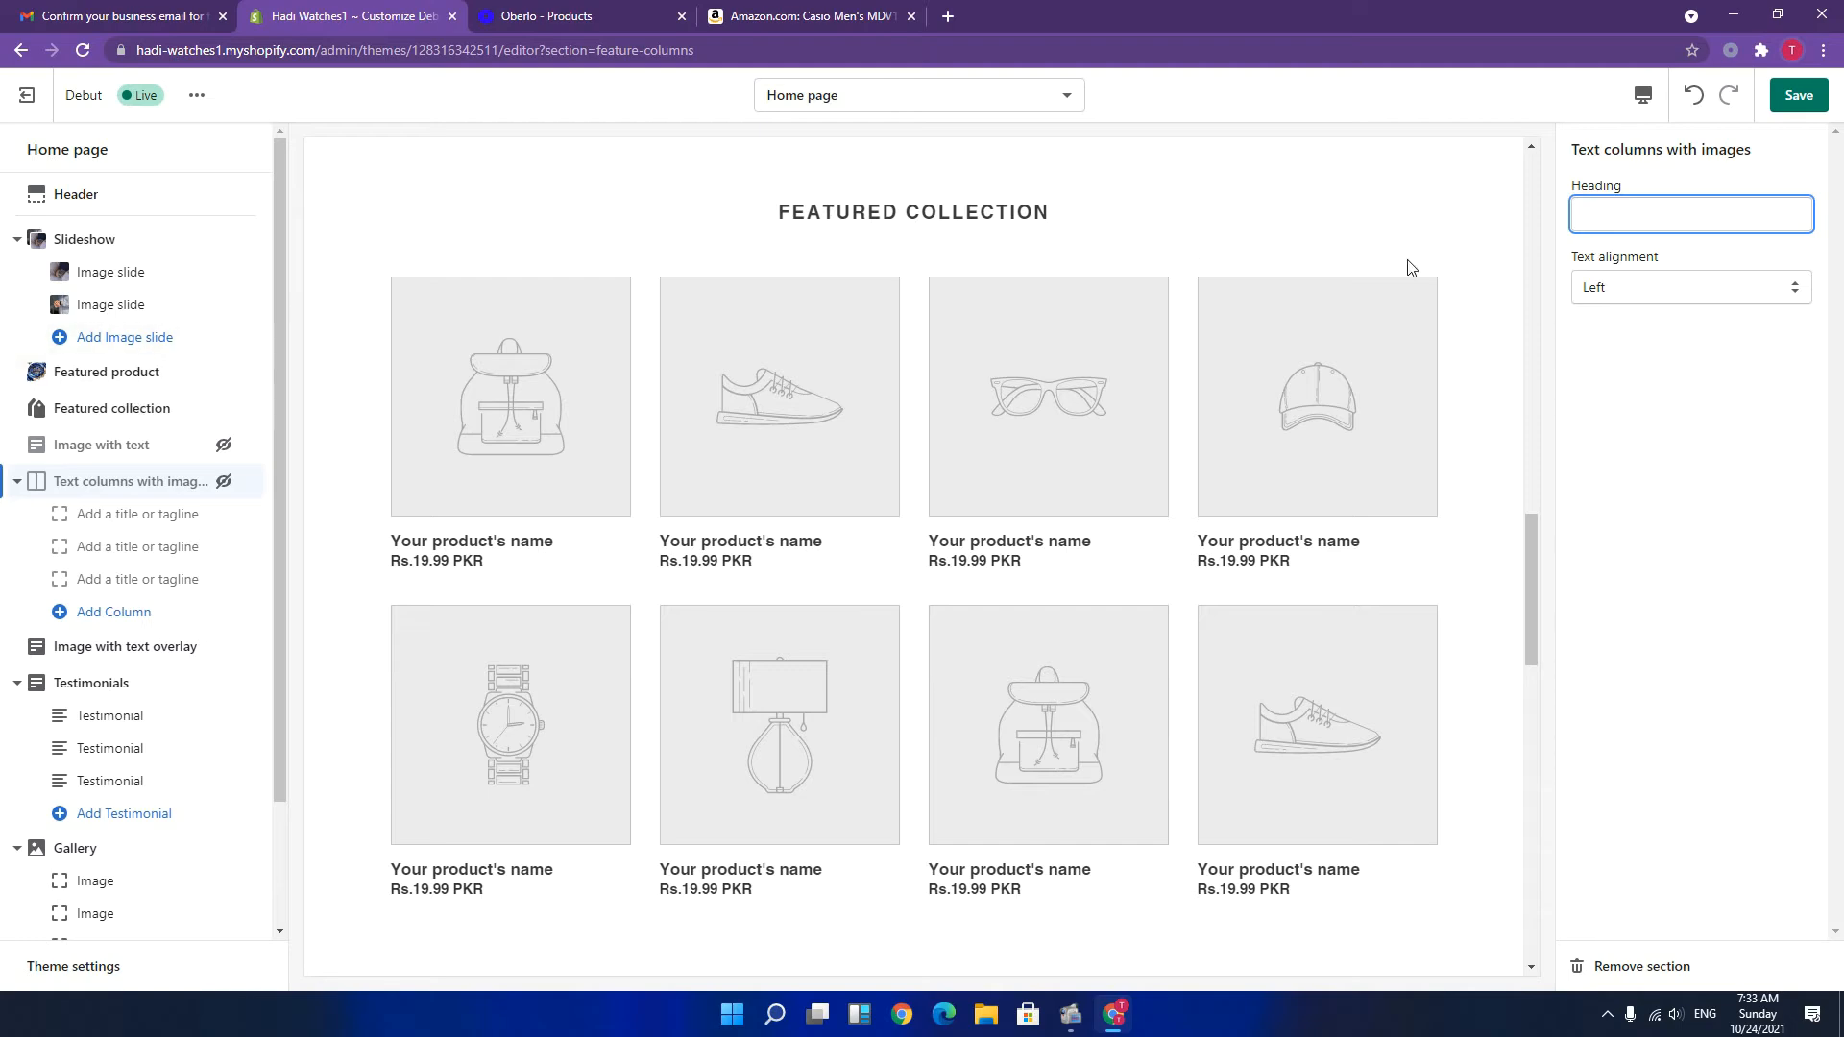
{"action": "left_click", "coordinate": [91, 372]}
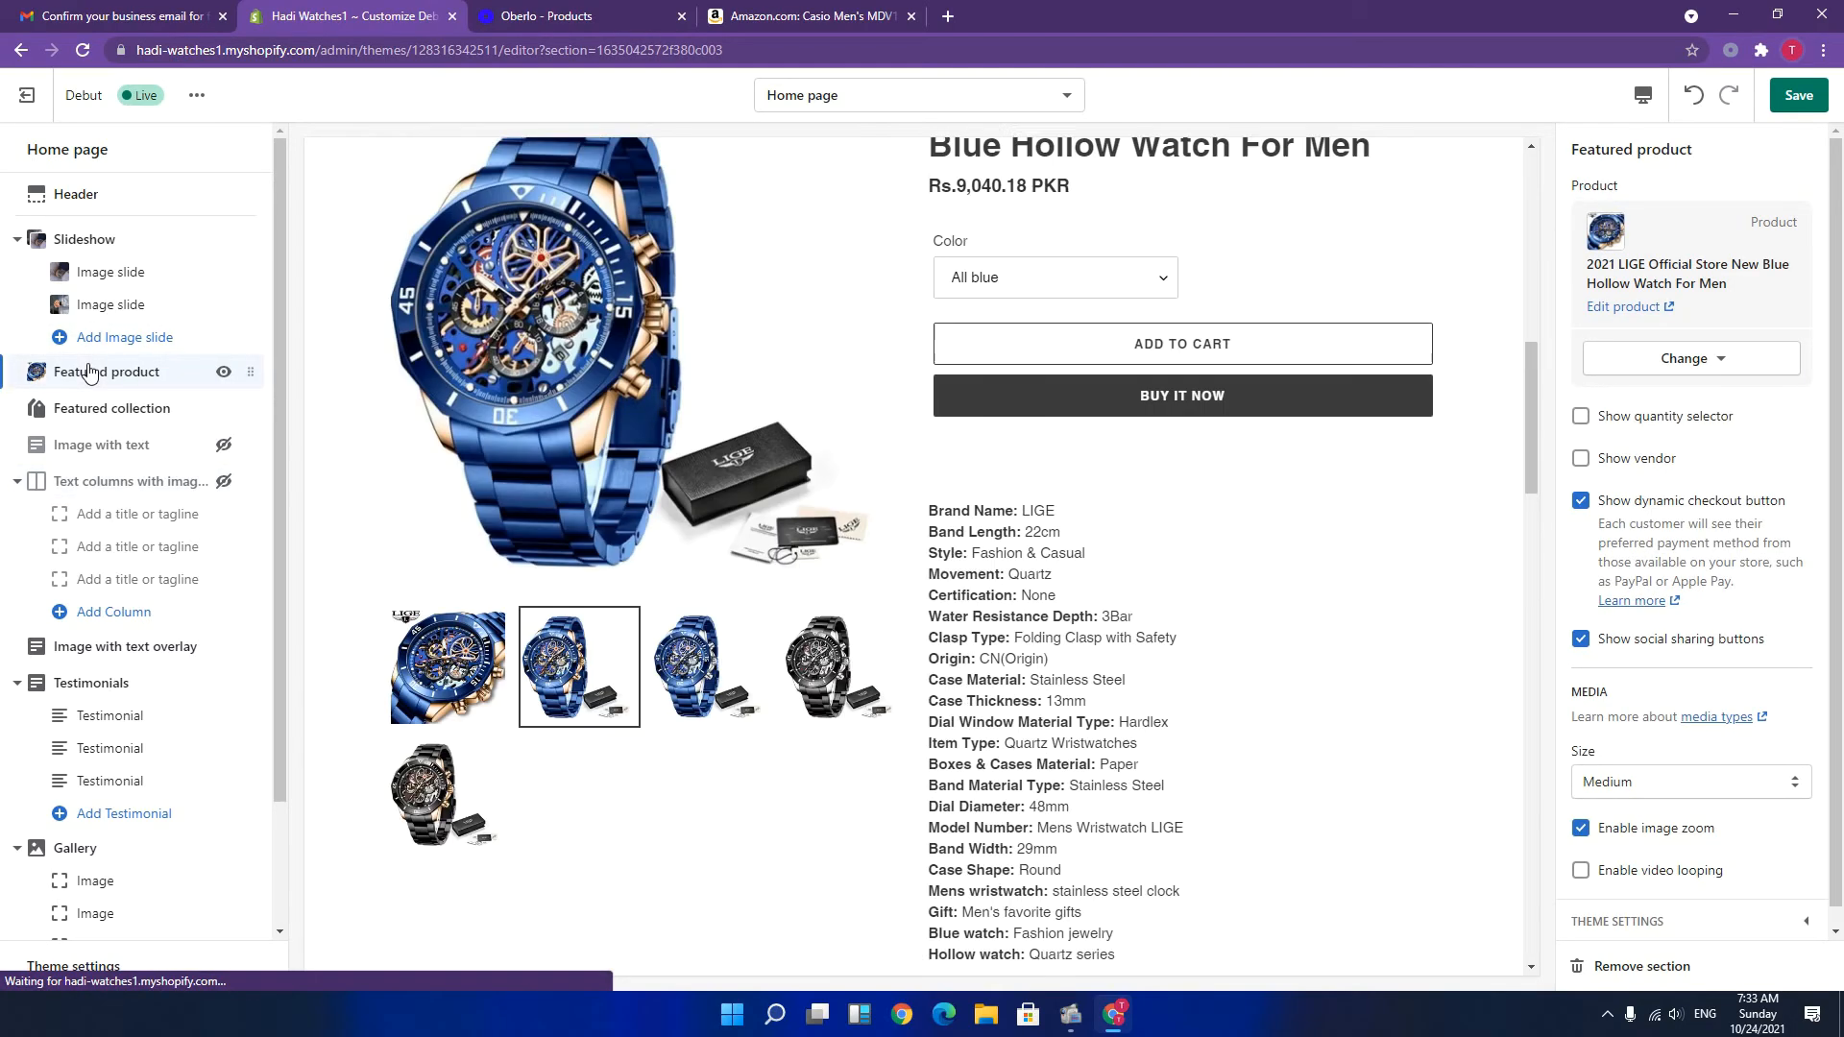
Step: Set the Featured collection section to show the Man Watches collection
{"action": "left_click", "coordinate": [93, 414]}
{"action": "left_click", "coordinate": [1652, 286]}
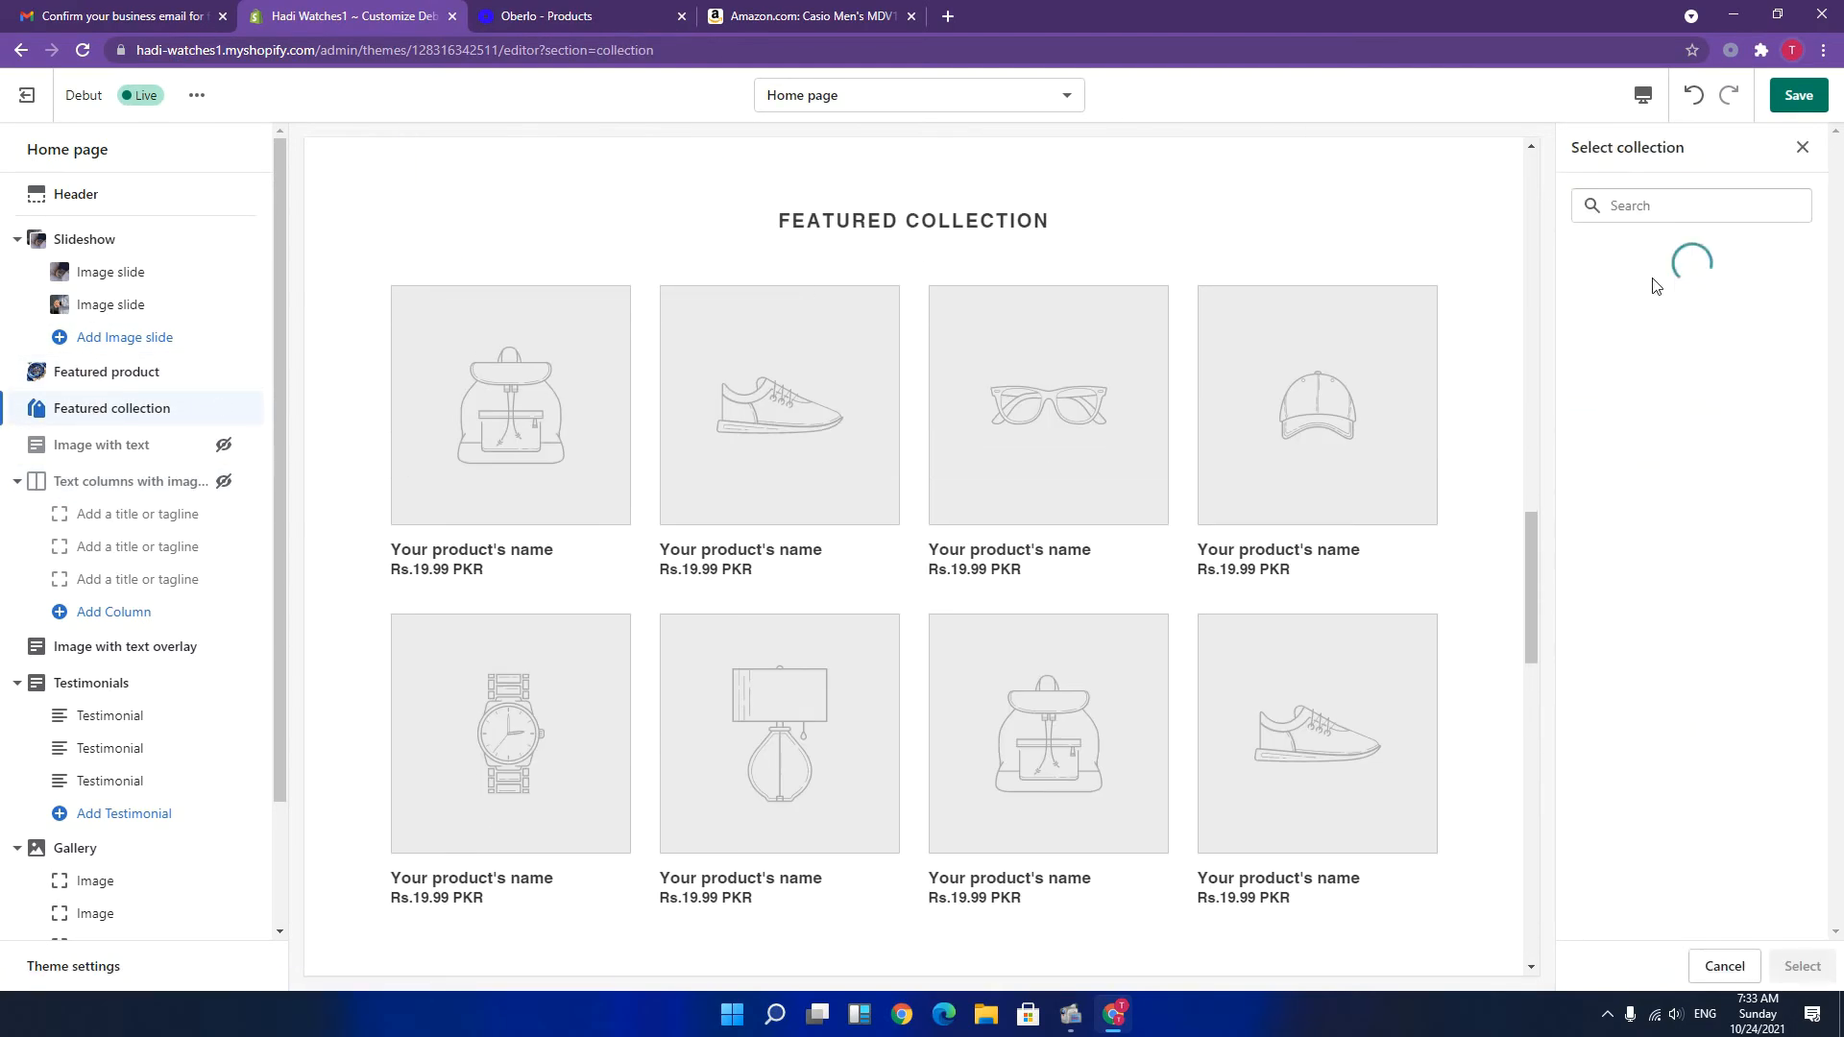
{"action": "left_click", "coordinate": [1624, 309]}
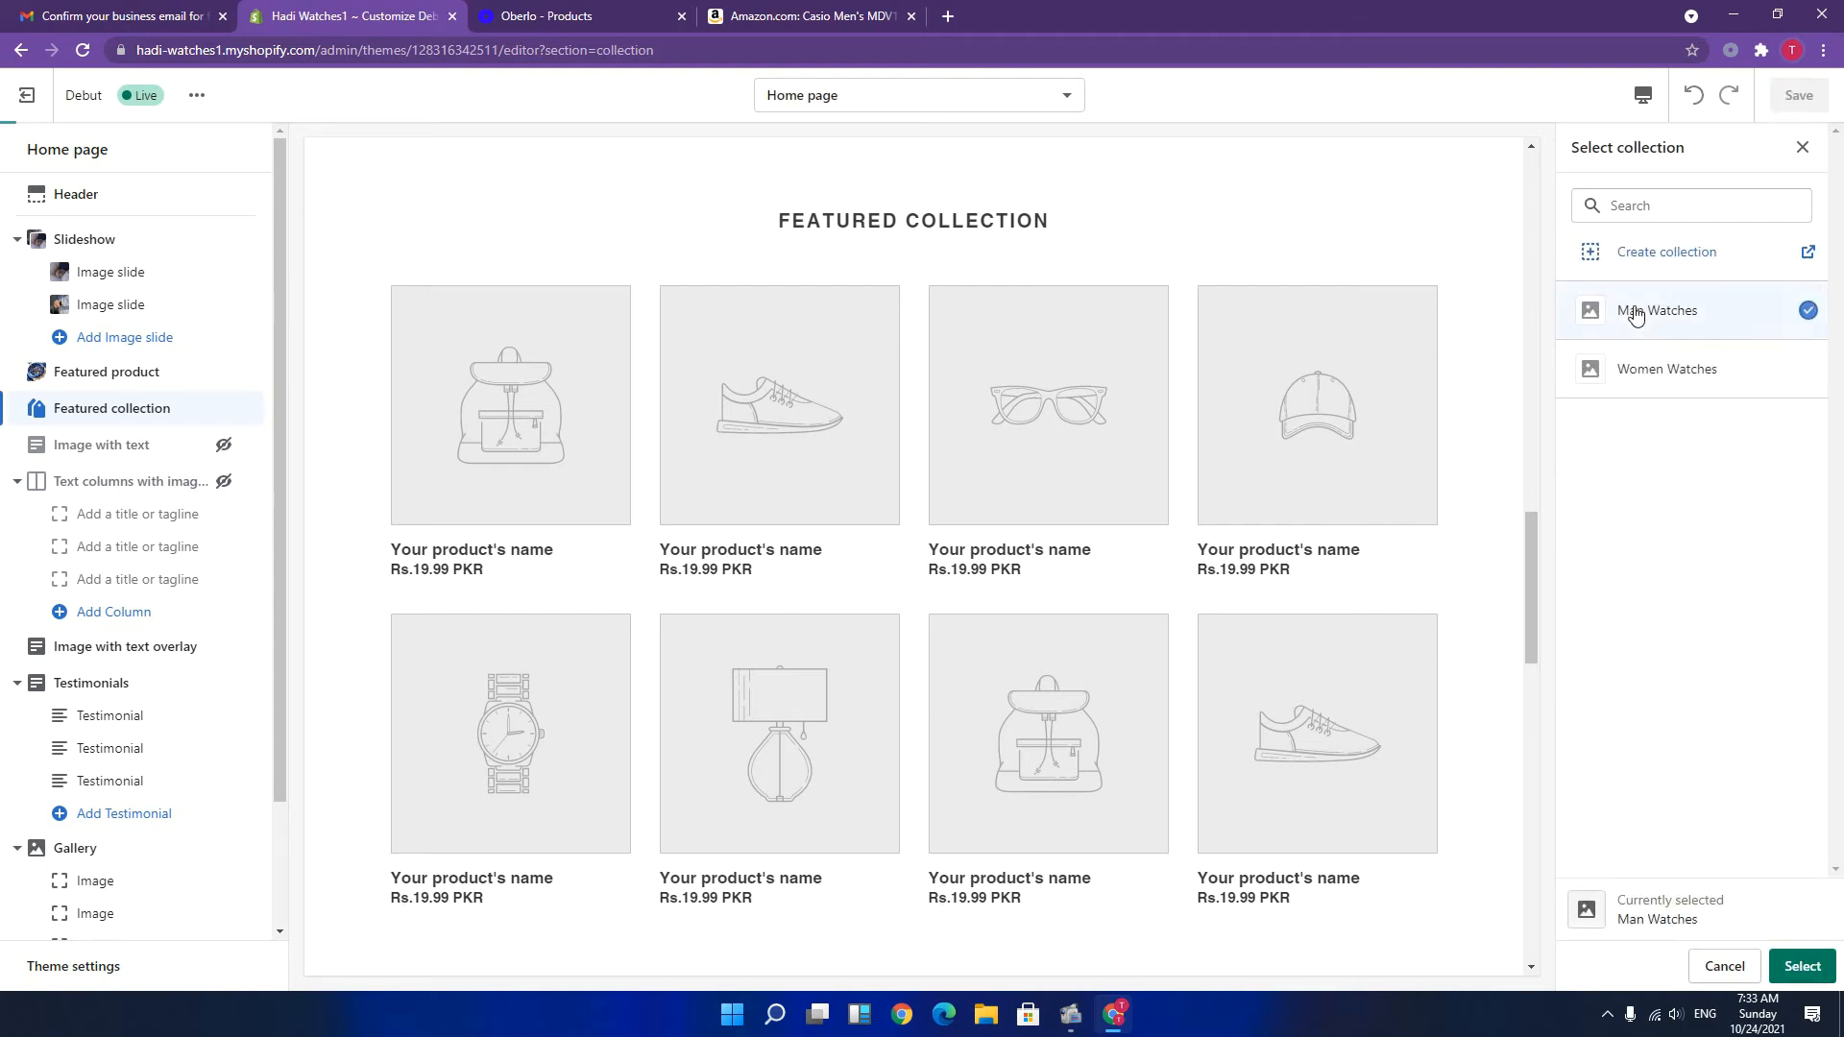
{"action": "left_click", "coordinate": [1792, 968]}
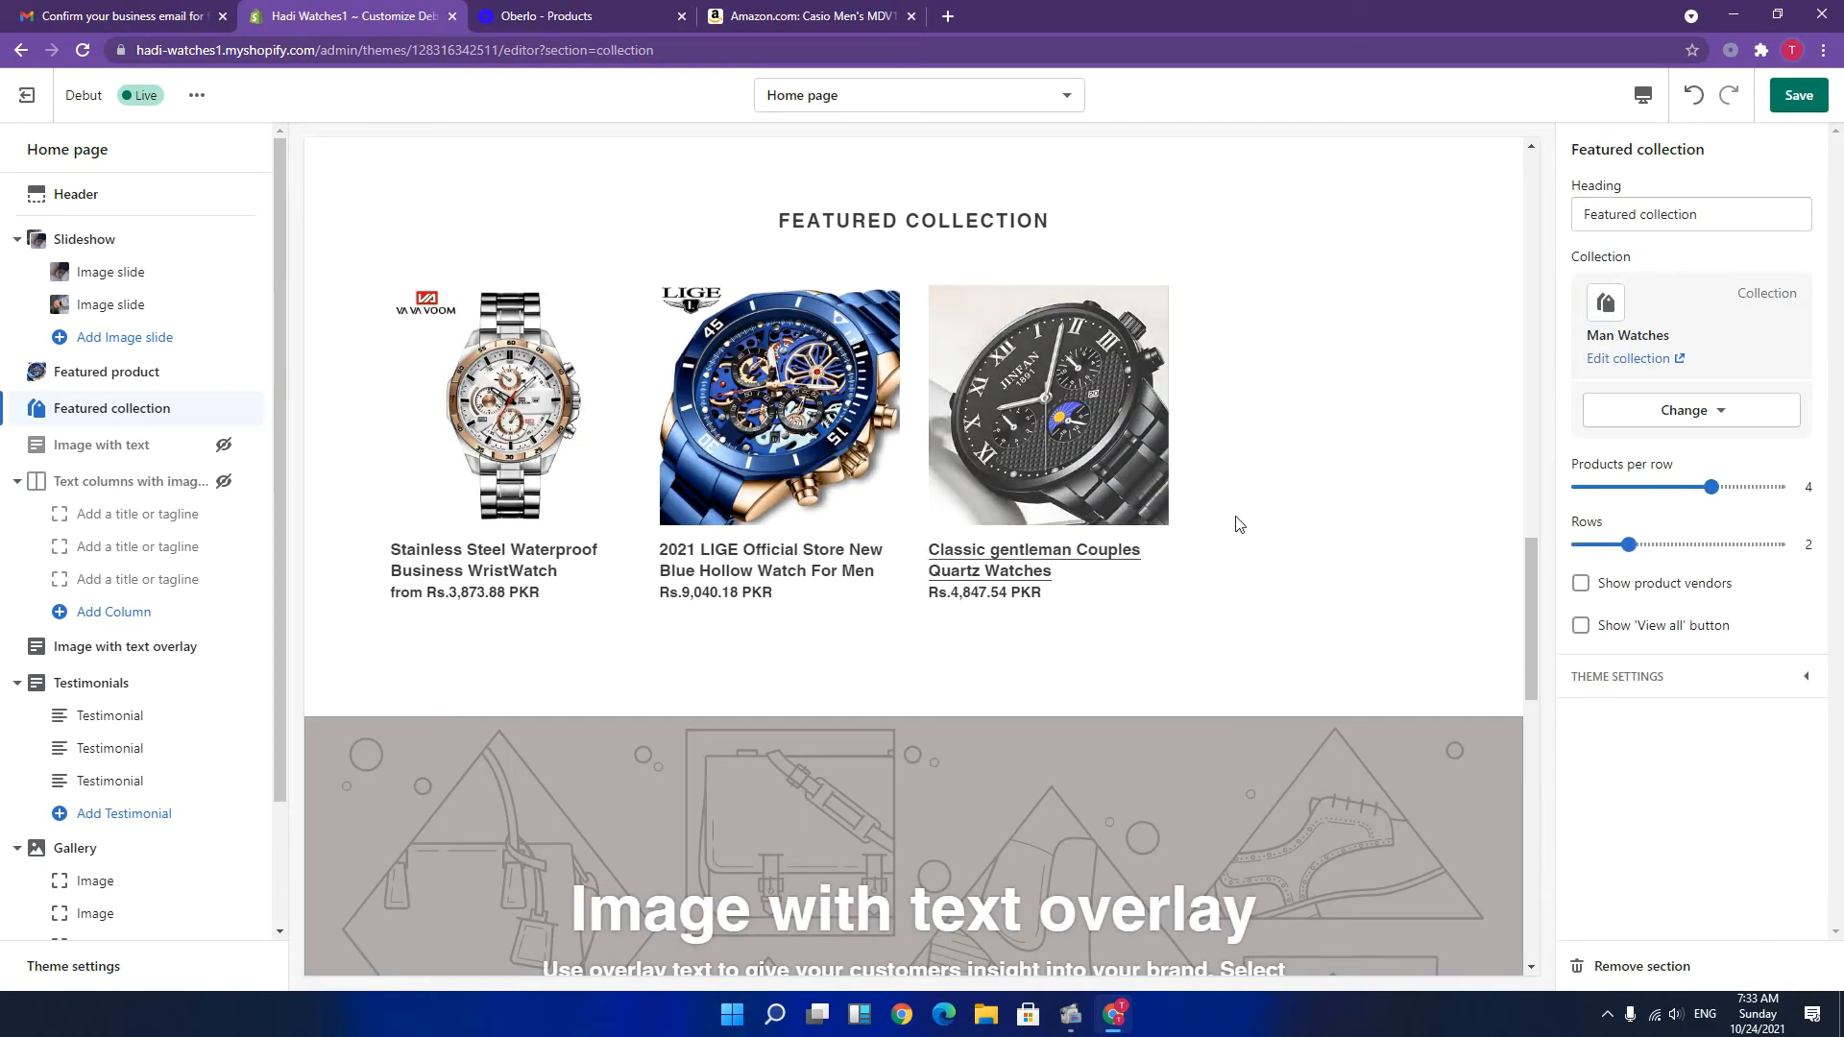
{"action": "scroll", "coordinate": [576, 519], "scroll_direction": "down", "scroll_amount": 2}
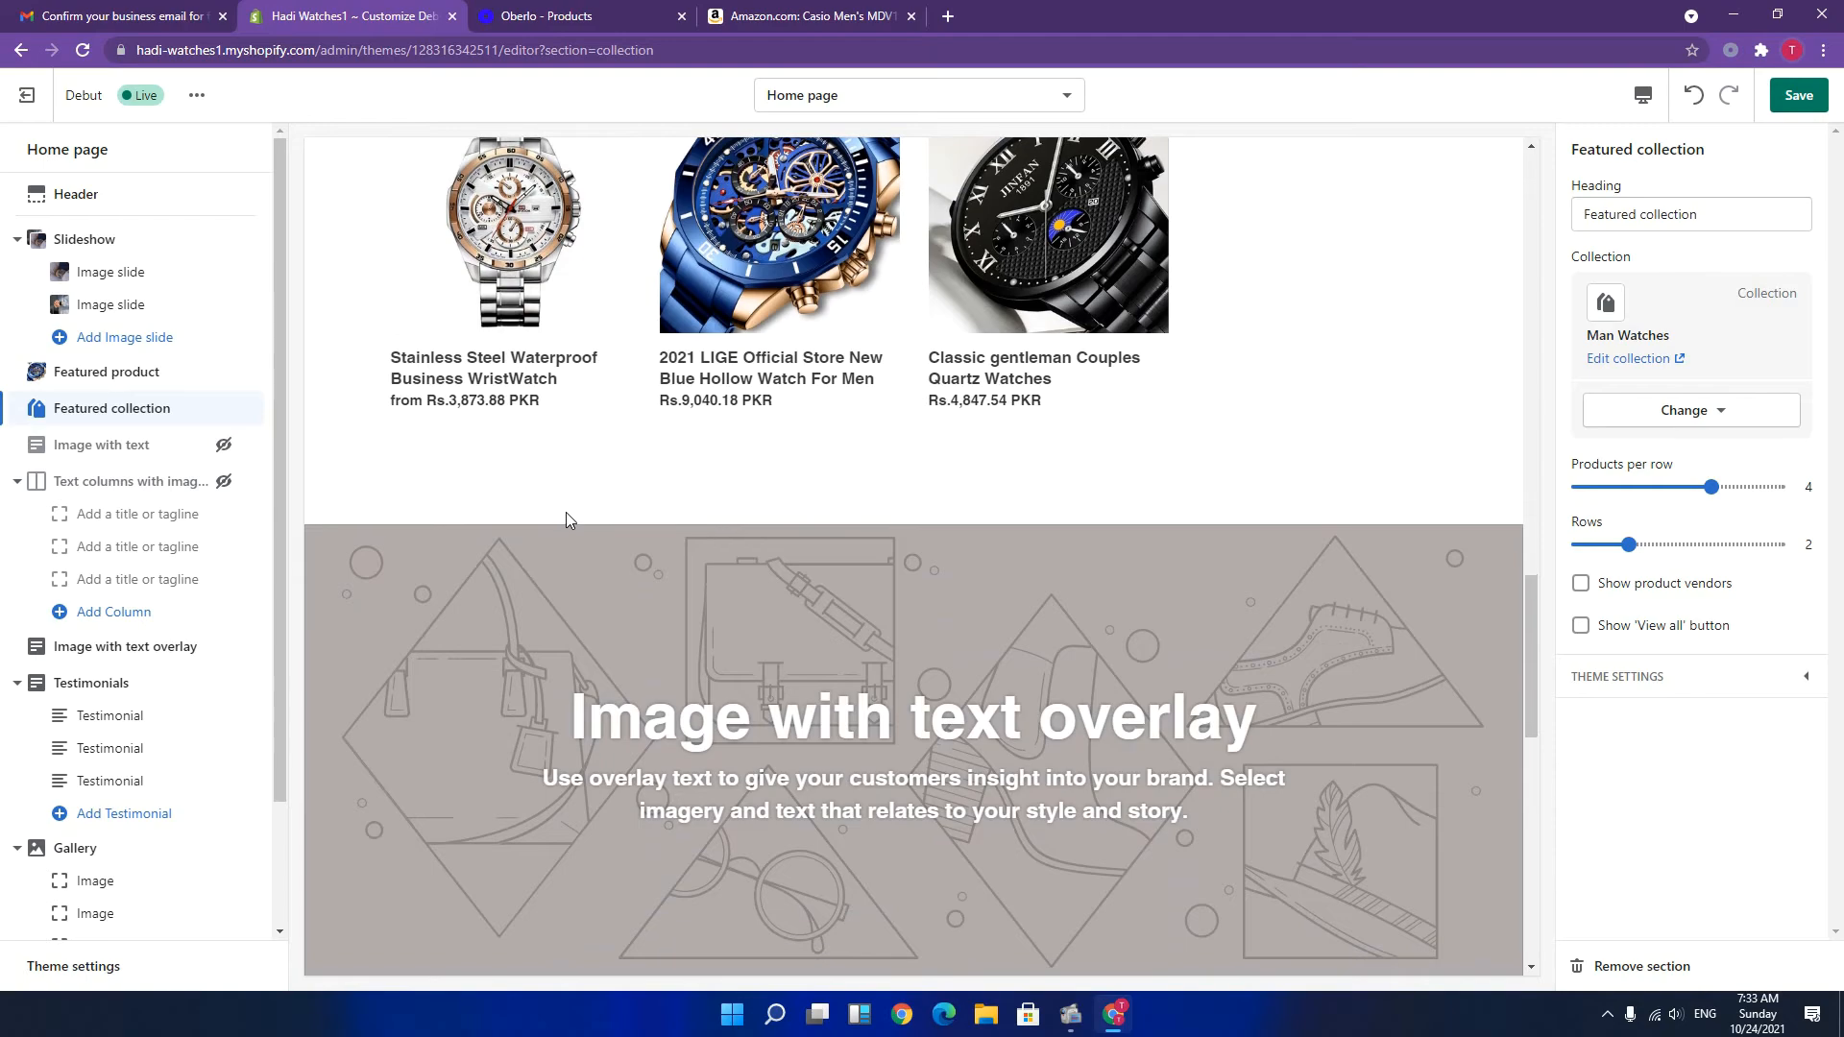
{"action": "scroll", "coordinate": [749, 413], "scroll_direction": "up", "scroll_amount": 10}
{"action": "scroll", "coordinate": [123, 433], "scroll_direction": "down", "scroll_amount": 2}
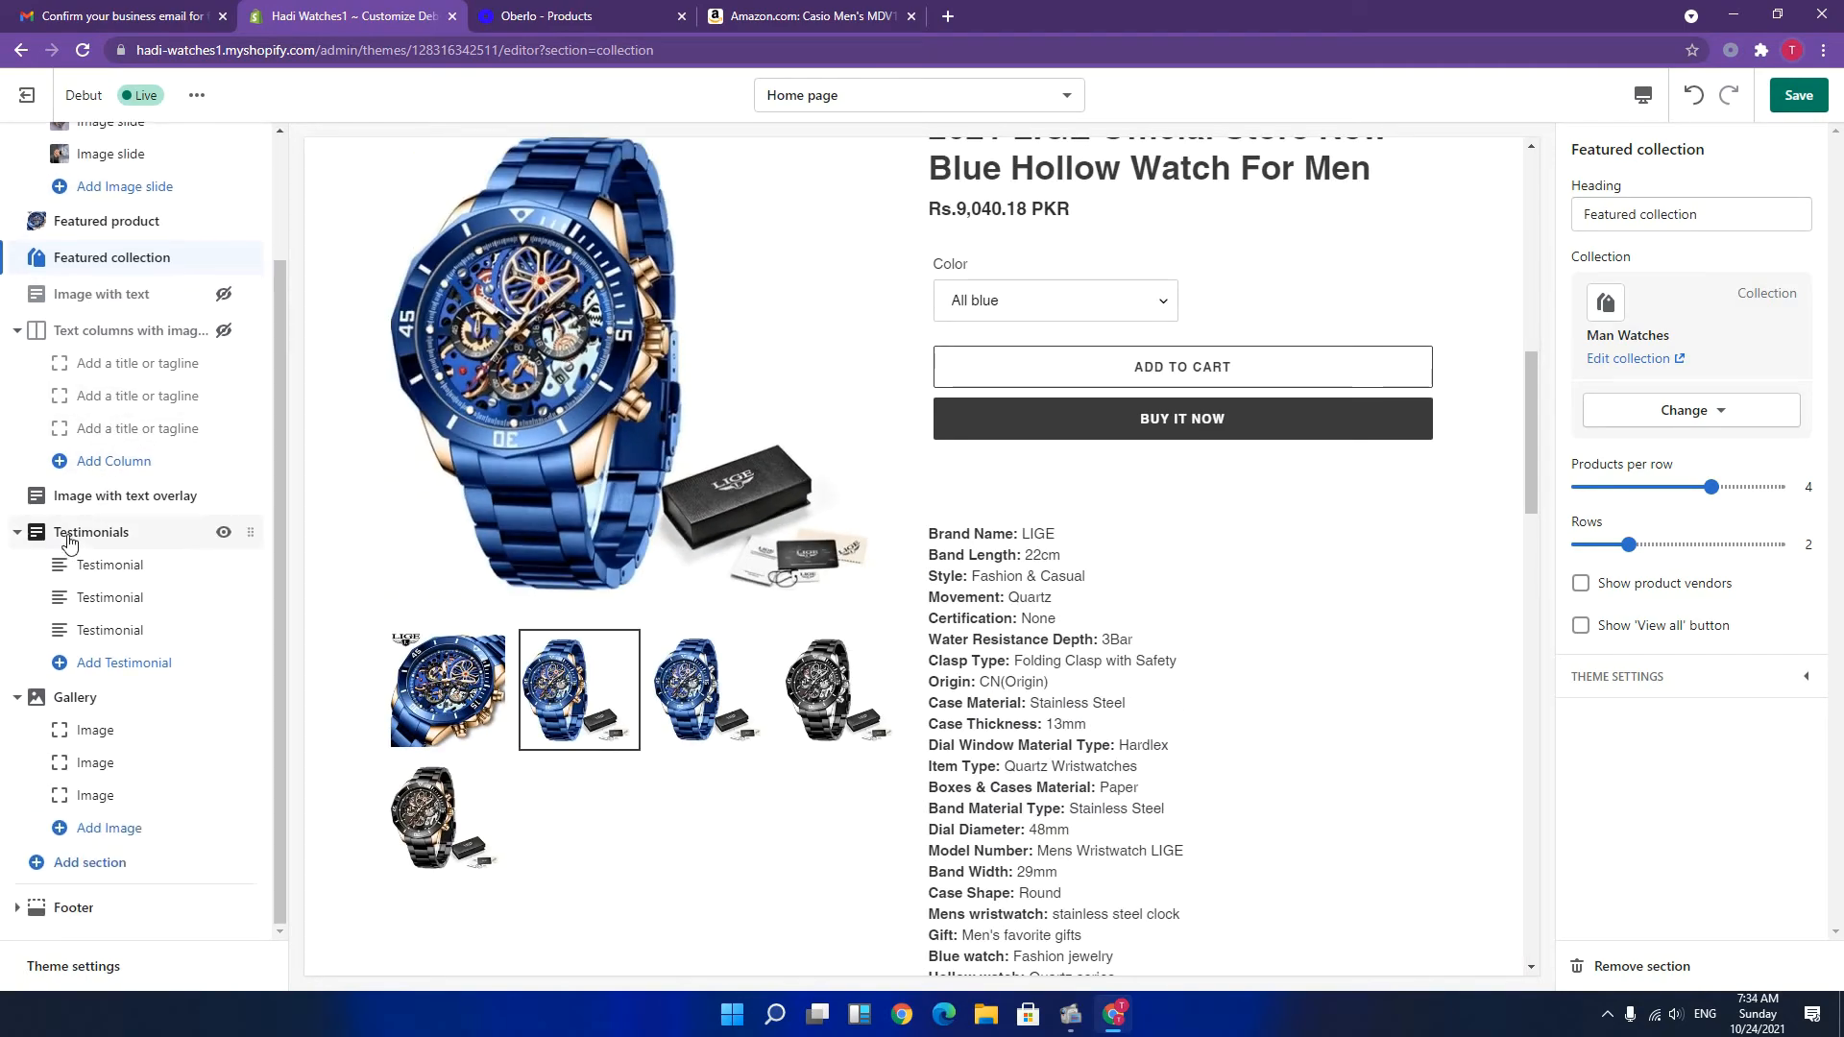
Step: Hide the Image with text overlay banner from the home page
{"action": "left_click", "coordinate": [69, 544]}
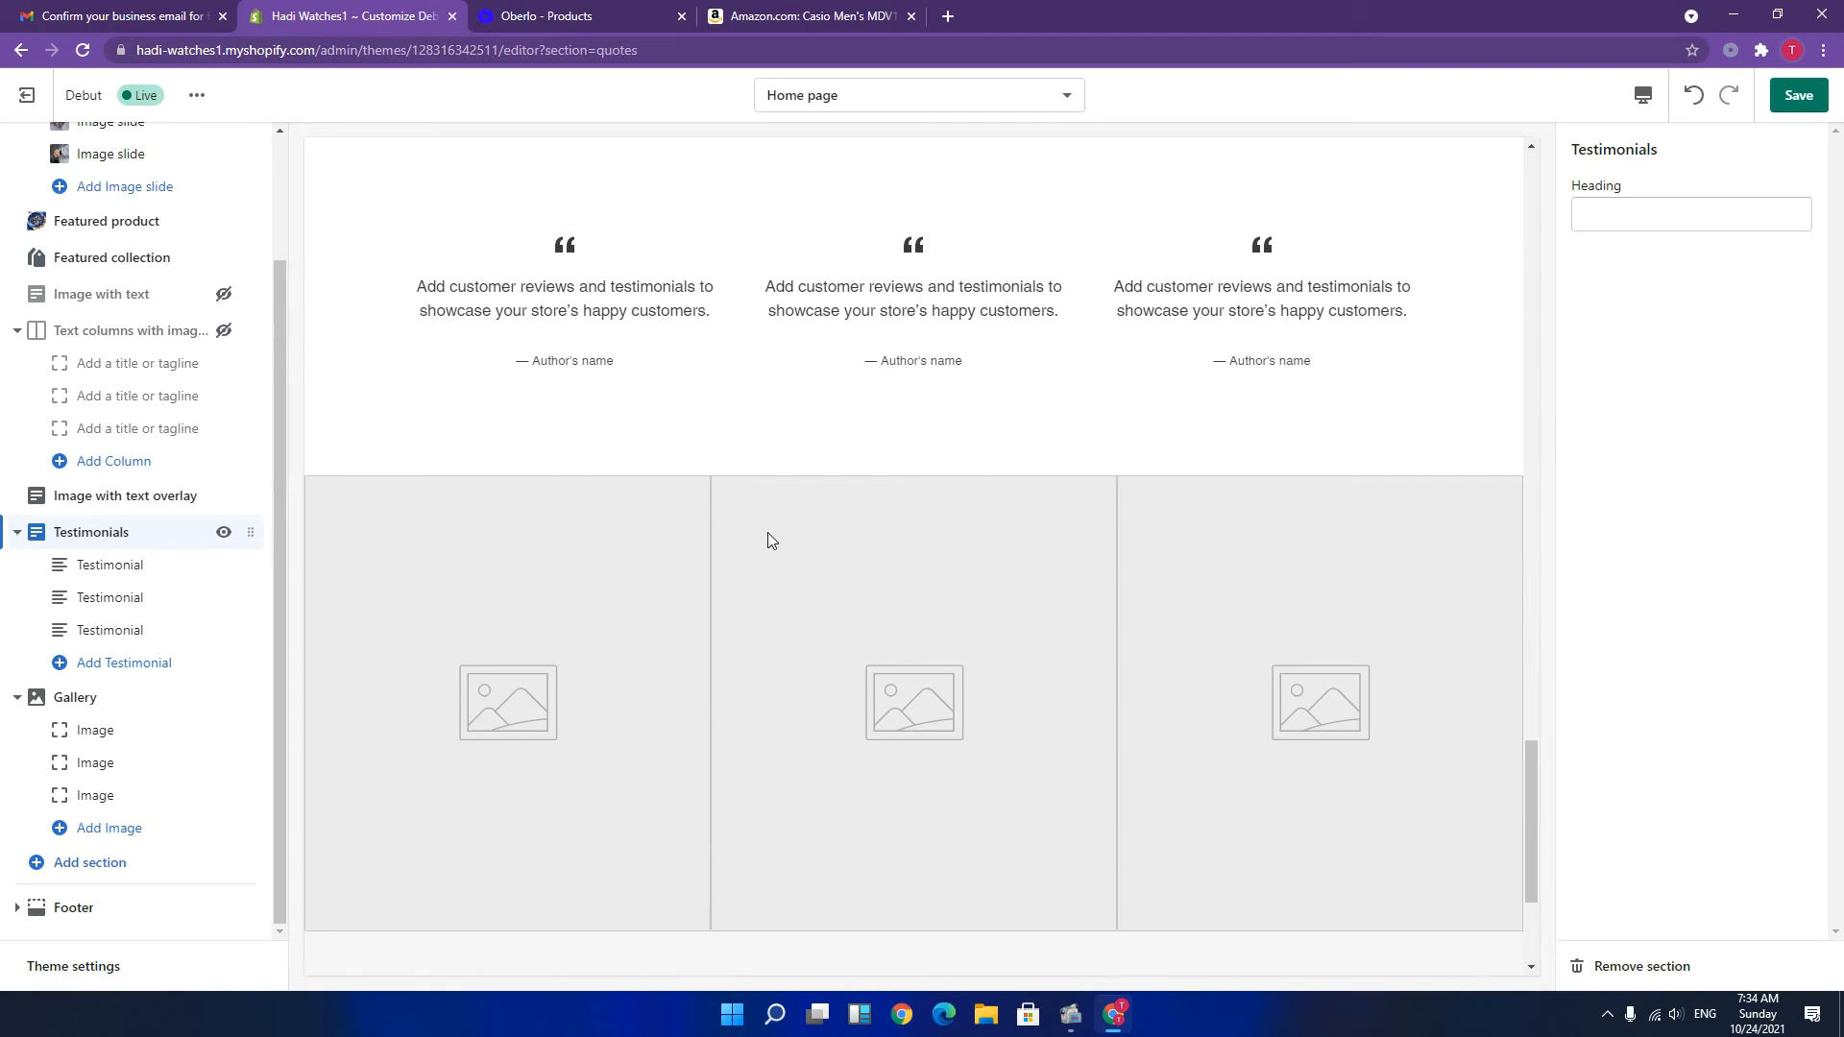
{"action": "scroll", "coordinate": [759, 518], "scroll_direction": "up", "scroll_amount": 2}
{"action": "scroll", "coordinate": [677, 497], "scroll_direction": "up", "scroll_amount": 3}
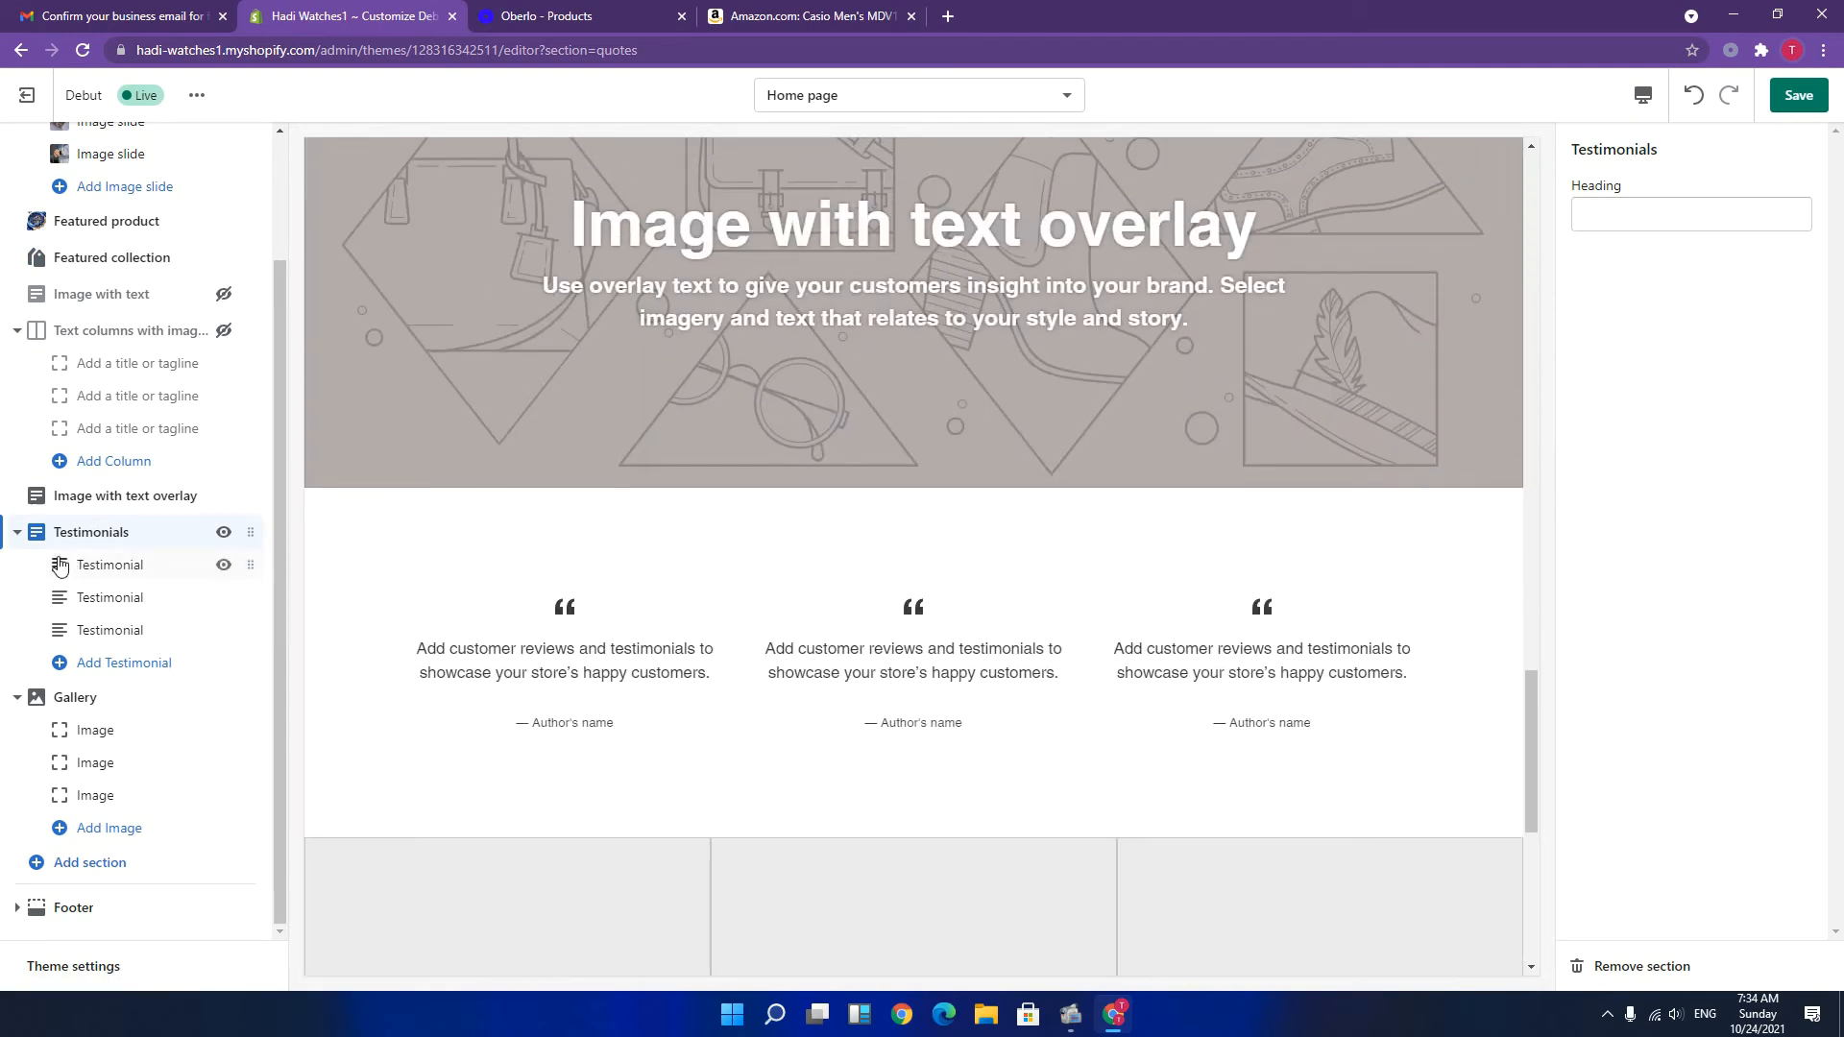
{"action": "left_click", "coordinate": [95, 497]}
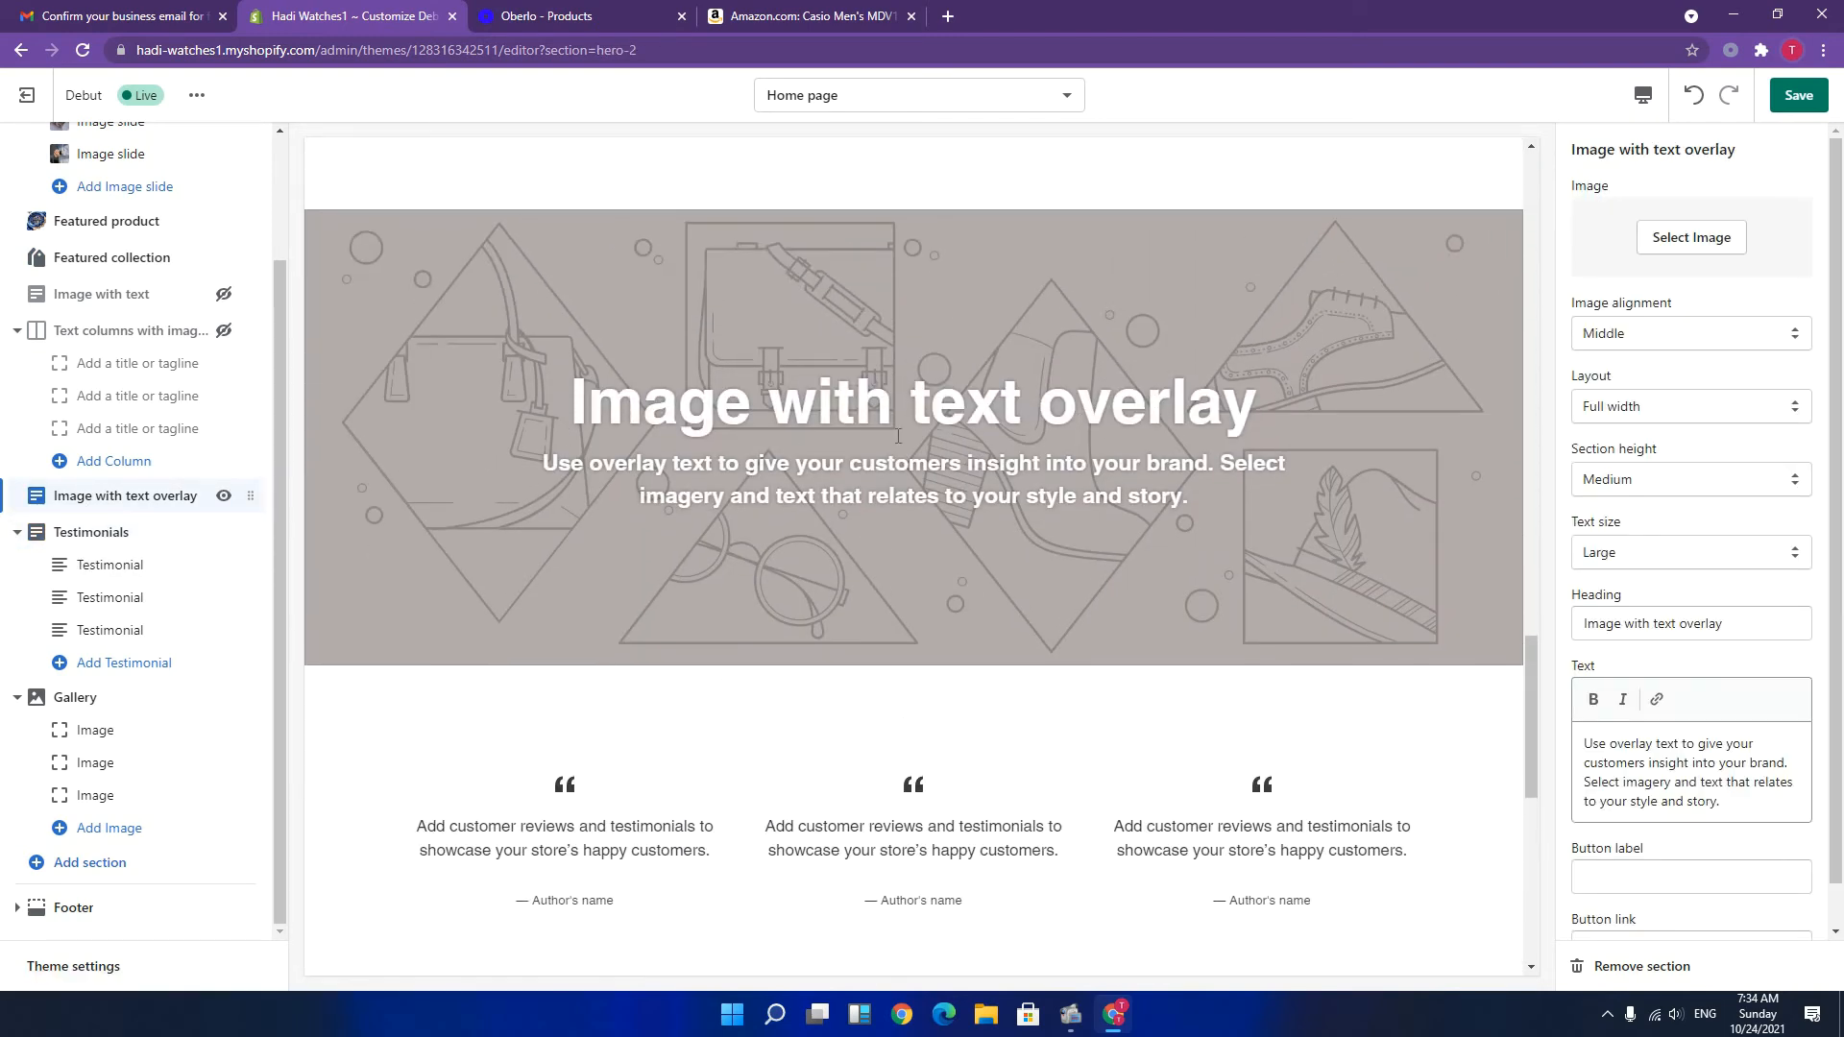
{"action": "left_click", "coordinate": [223, 495]}
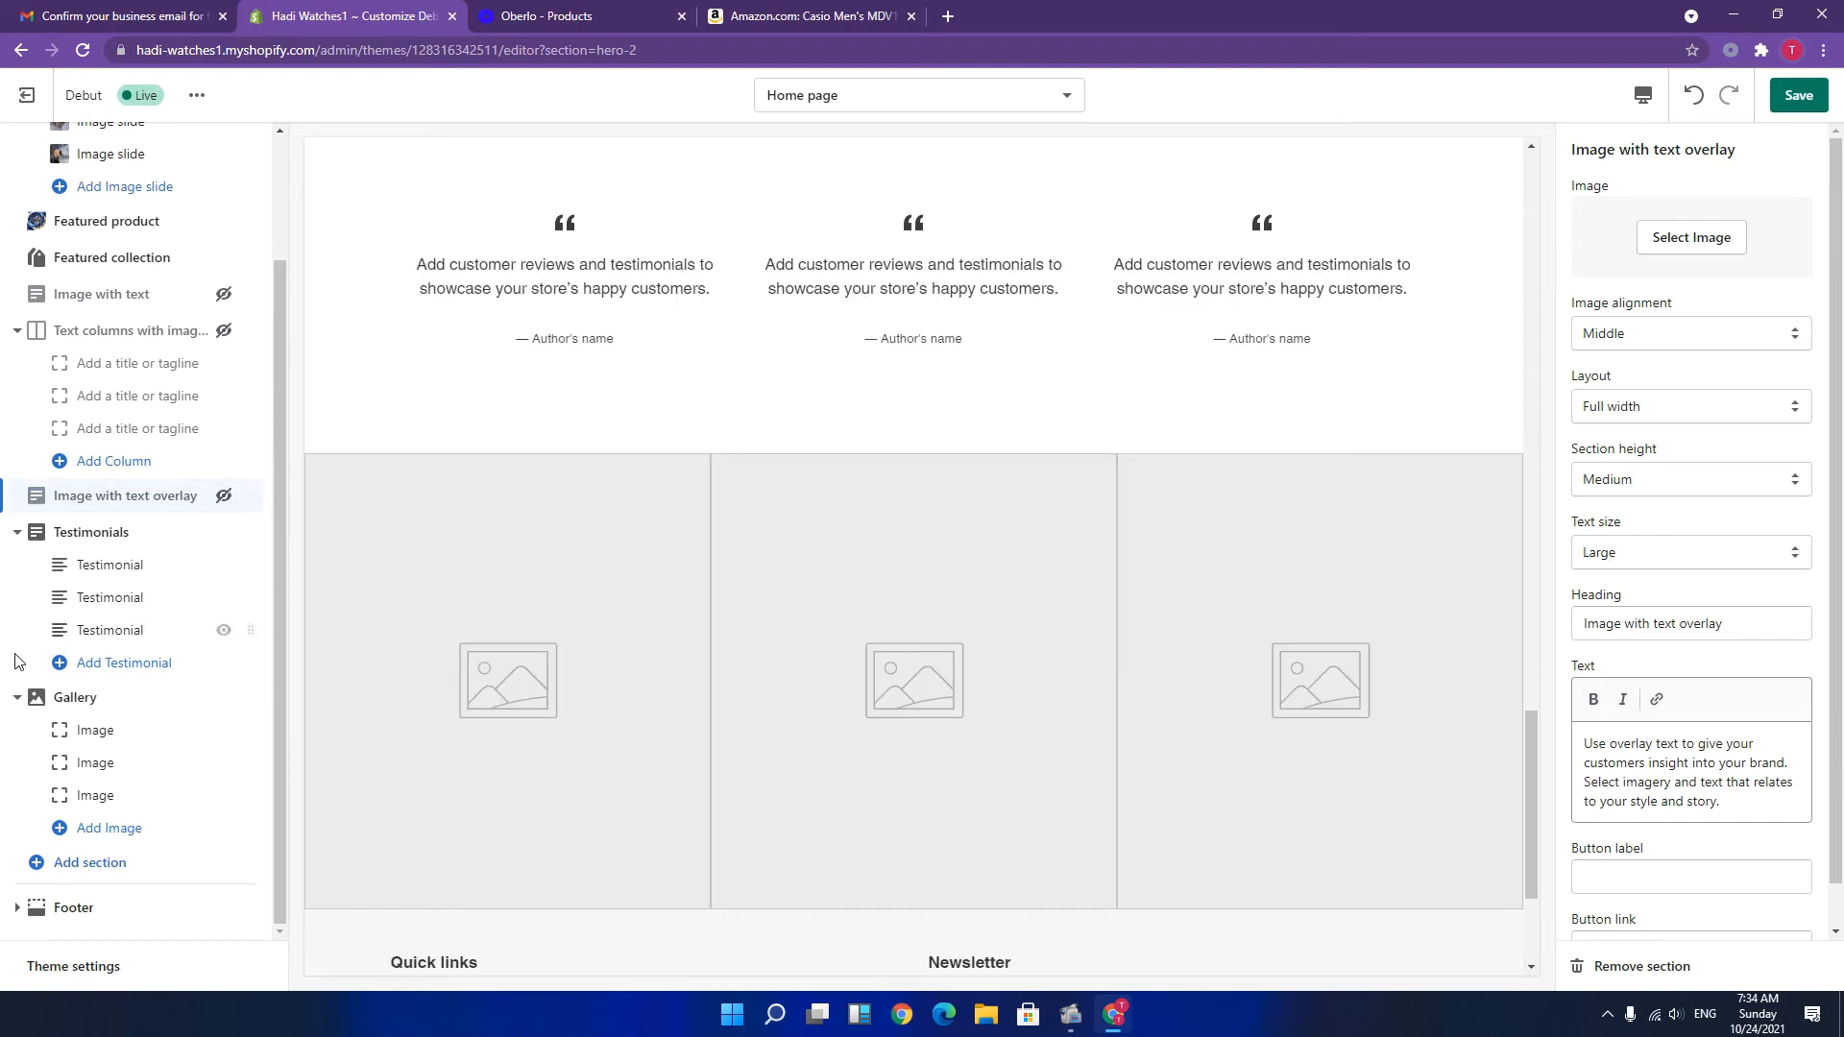
Step: Open the first testimonial and select its placeholder text for replacing
{"action": "left_click", "coordinate": [75, 529]}
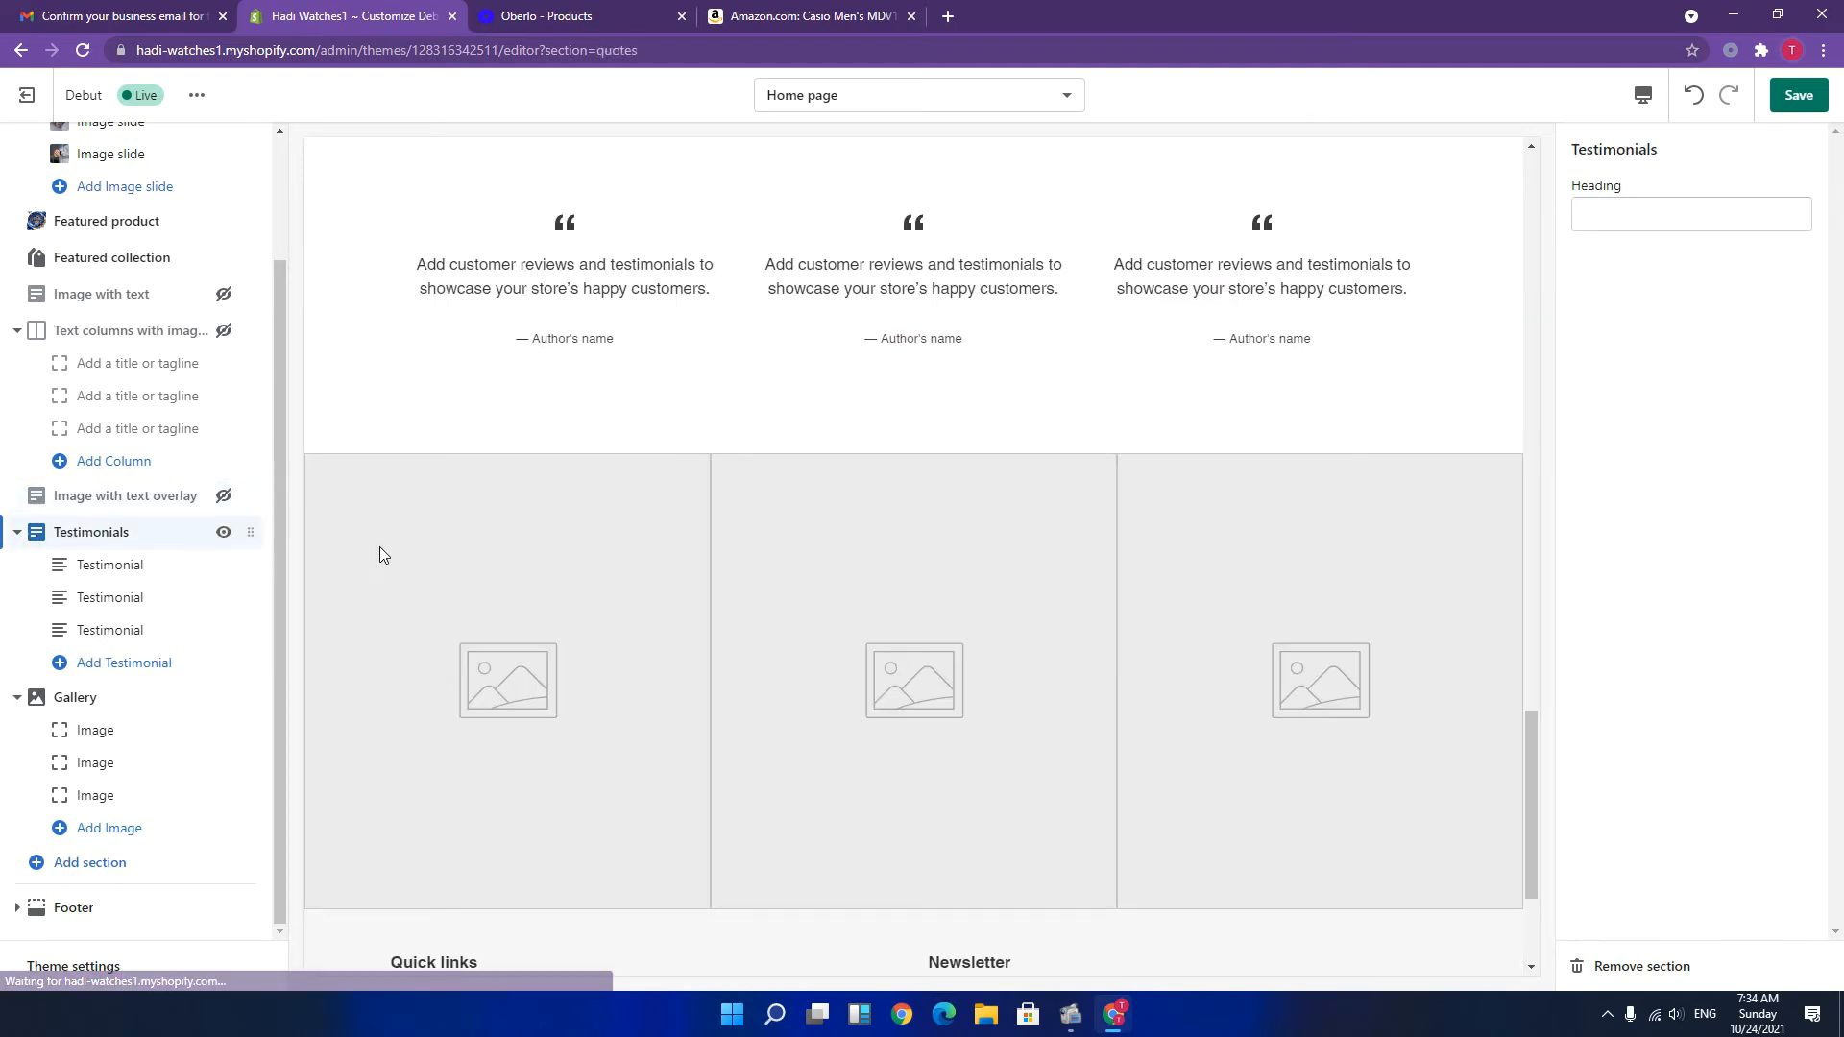
{"action": "scroll", "coordinate": [713, 511], "scroll_direction": "up", "scroll_amount": 3}
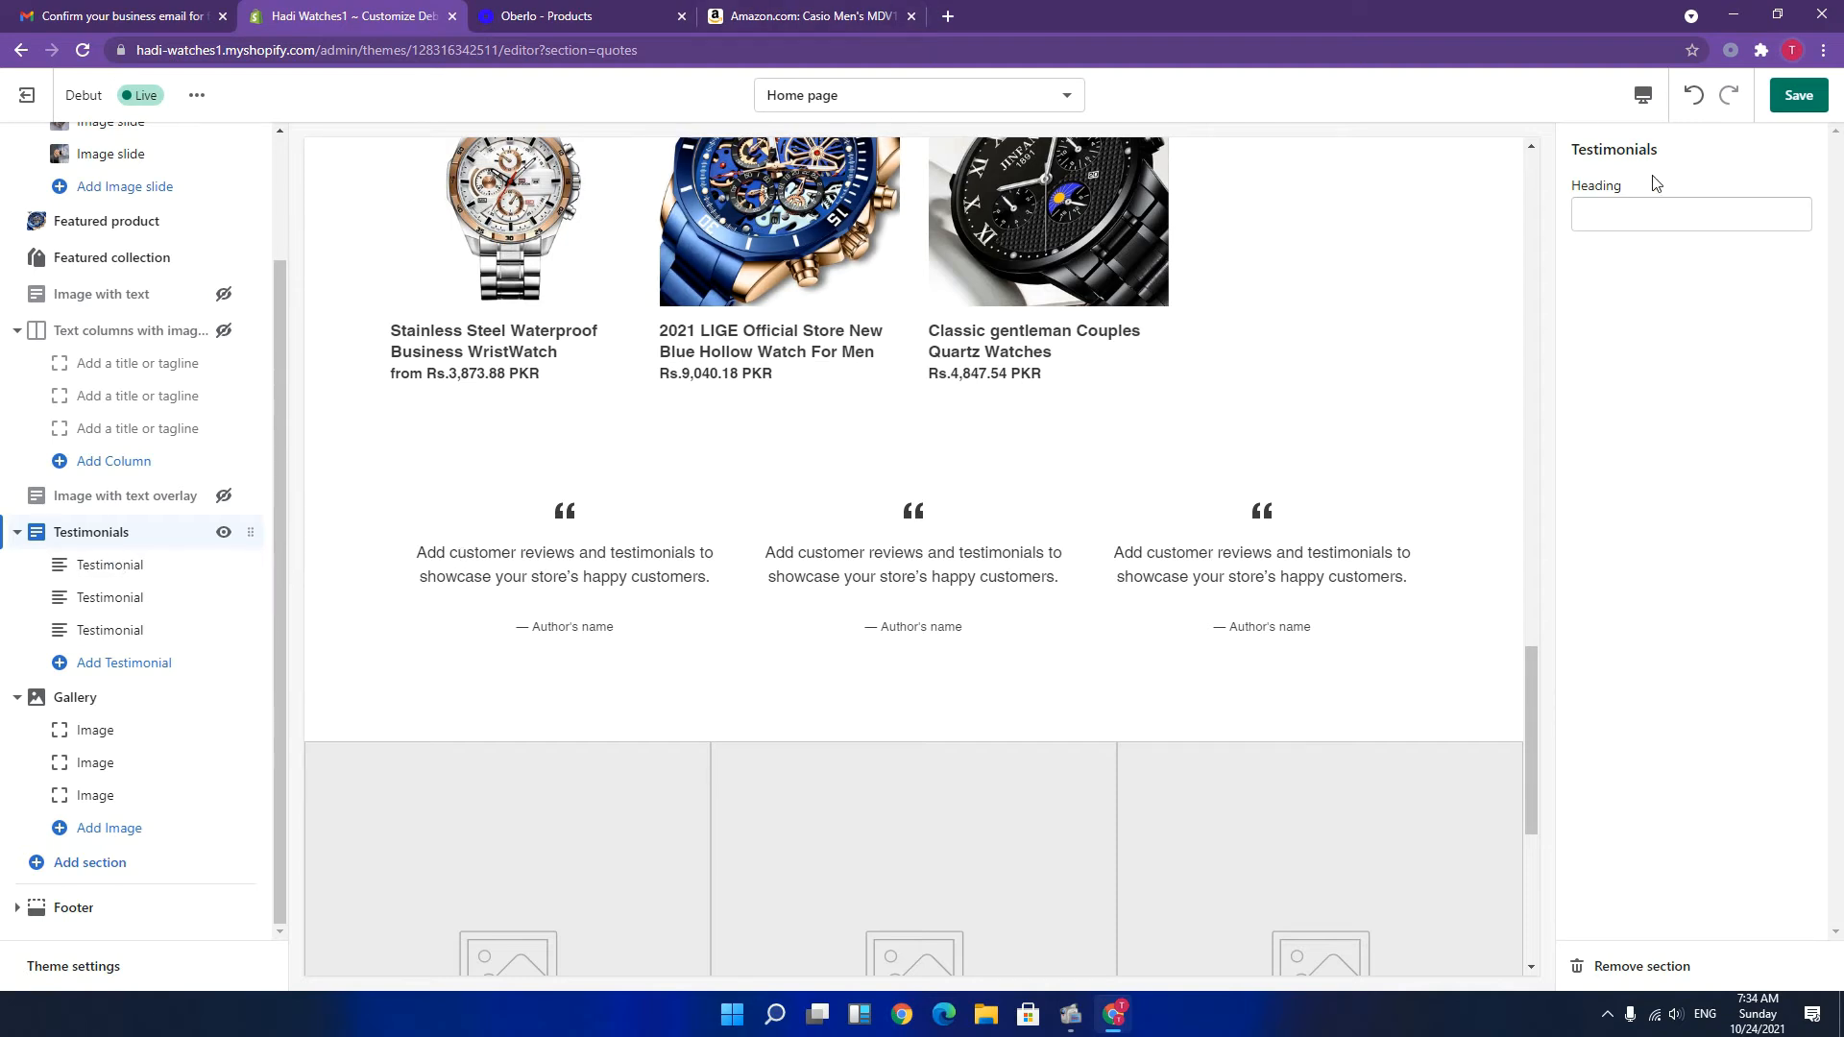
{"action": "left_click", "coordinate": [83, 566]}
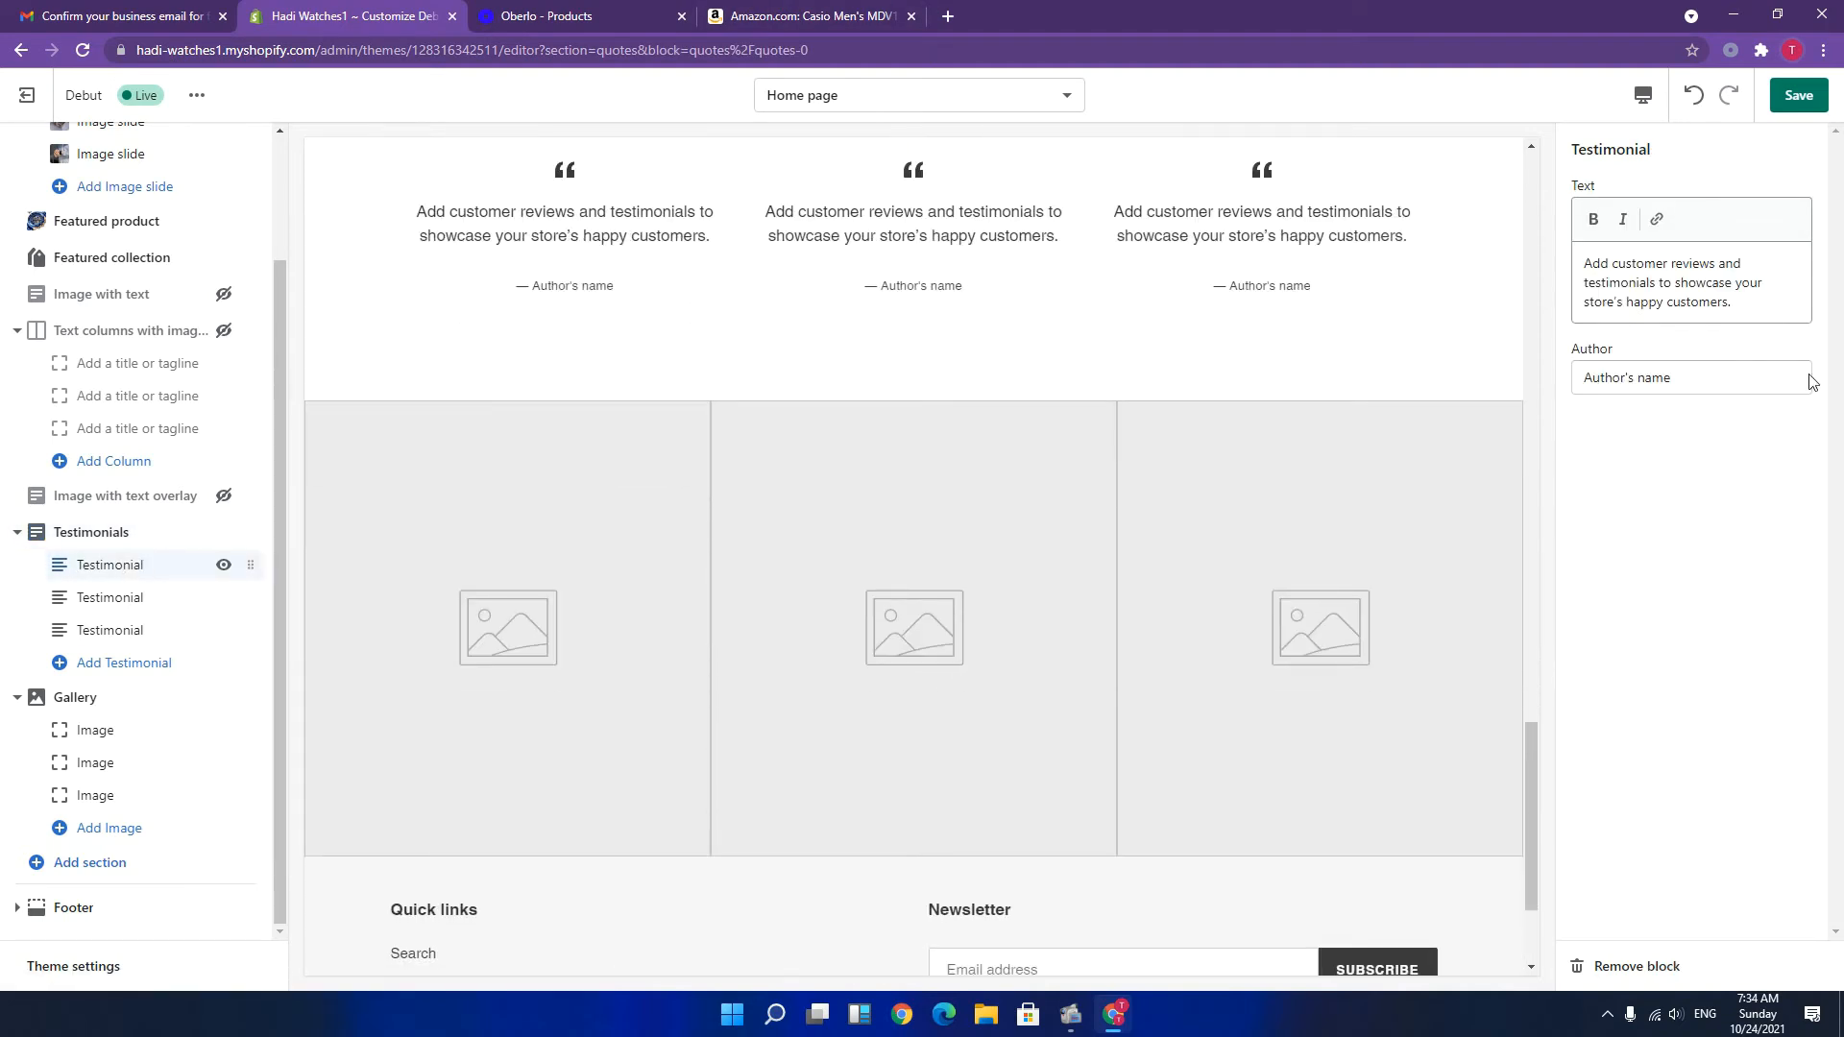
{"action": "left_click_drag", "start_coordinate": [1764, 311], "coordinate": [1537, 266]}
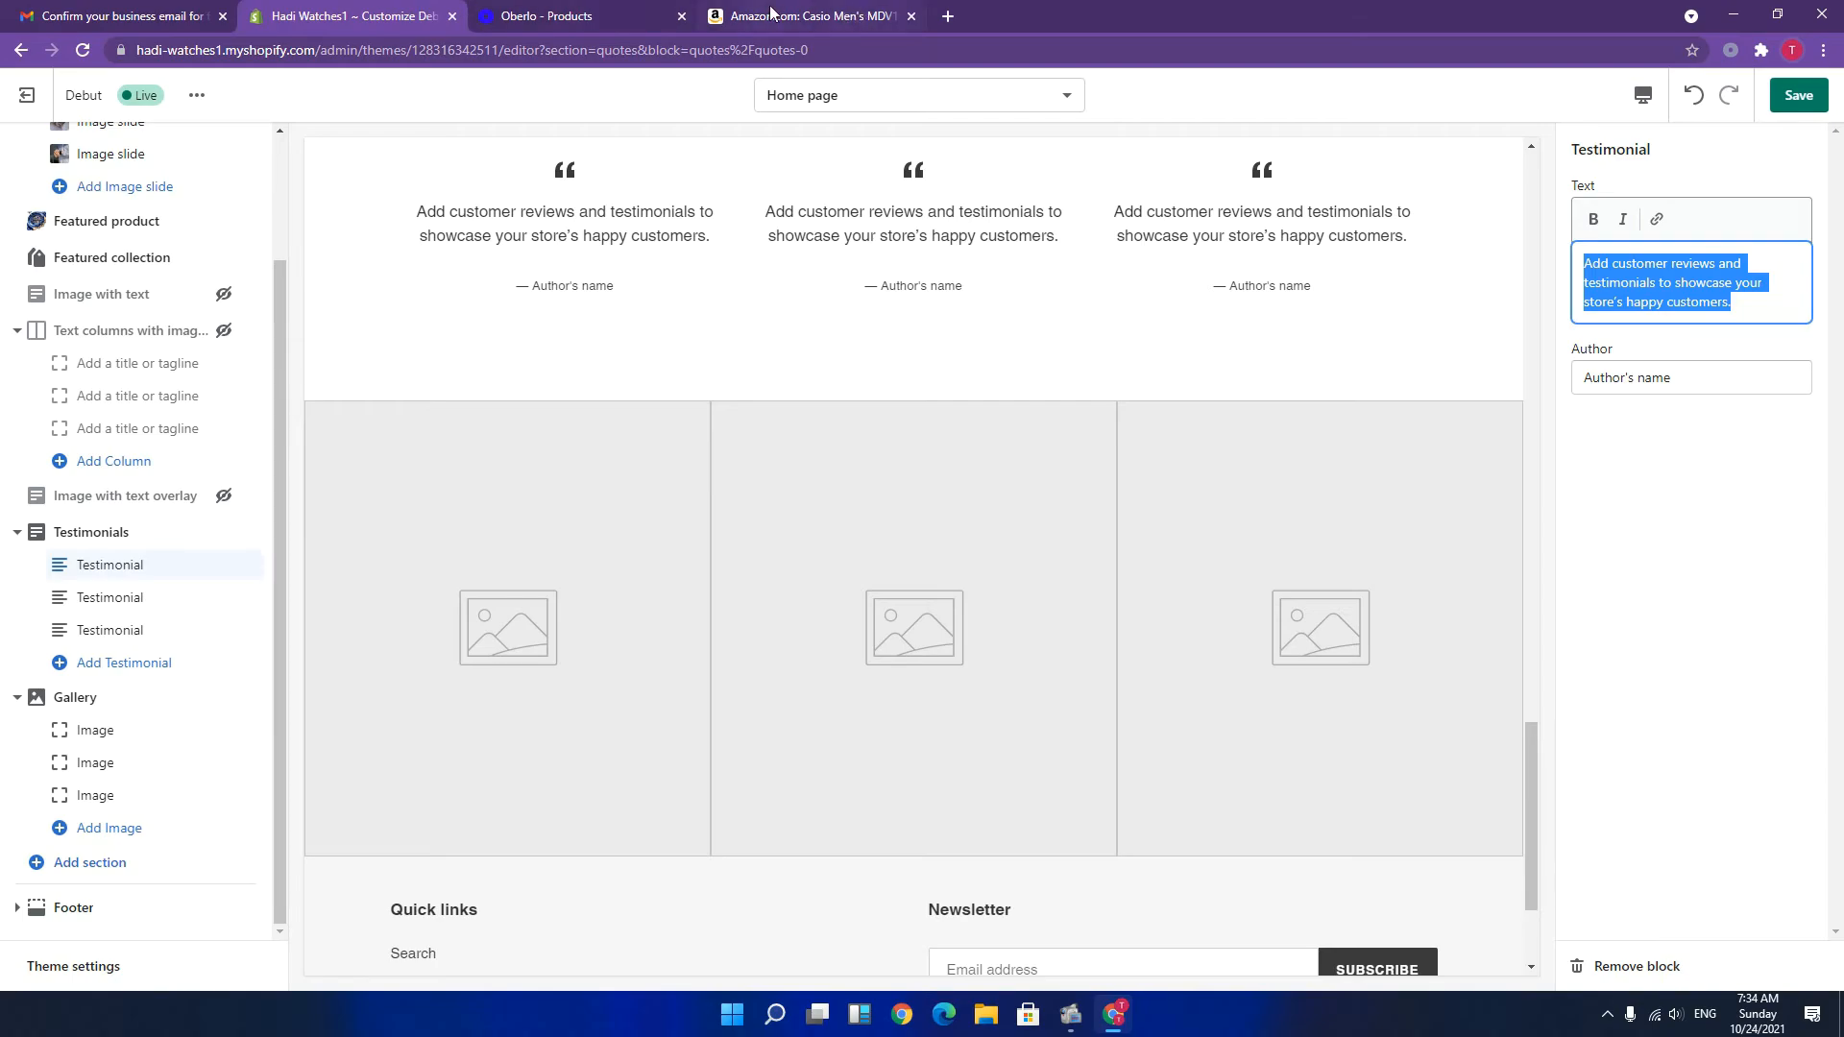
{"action": "left_click", "coordinate": [759, 17]}
Step: Copy the opening sentences of an Amazon review into the first testimonial's text
{"action": "scroll", "coordinate": [649, 638], "scroll_direction": "down", "scroll_amount": 15}
{"action": "scroll", "coordinate": [649, 639], "scroll_direction": "down", "scroll_amount": 20}
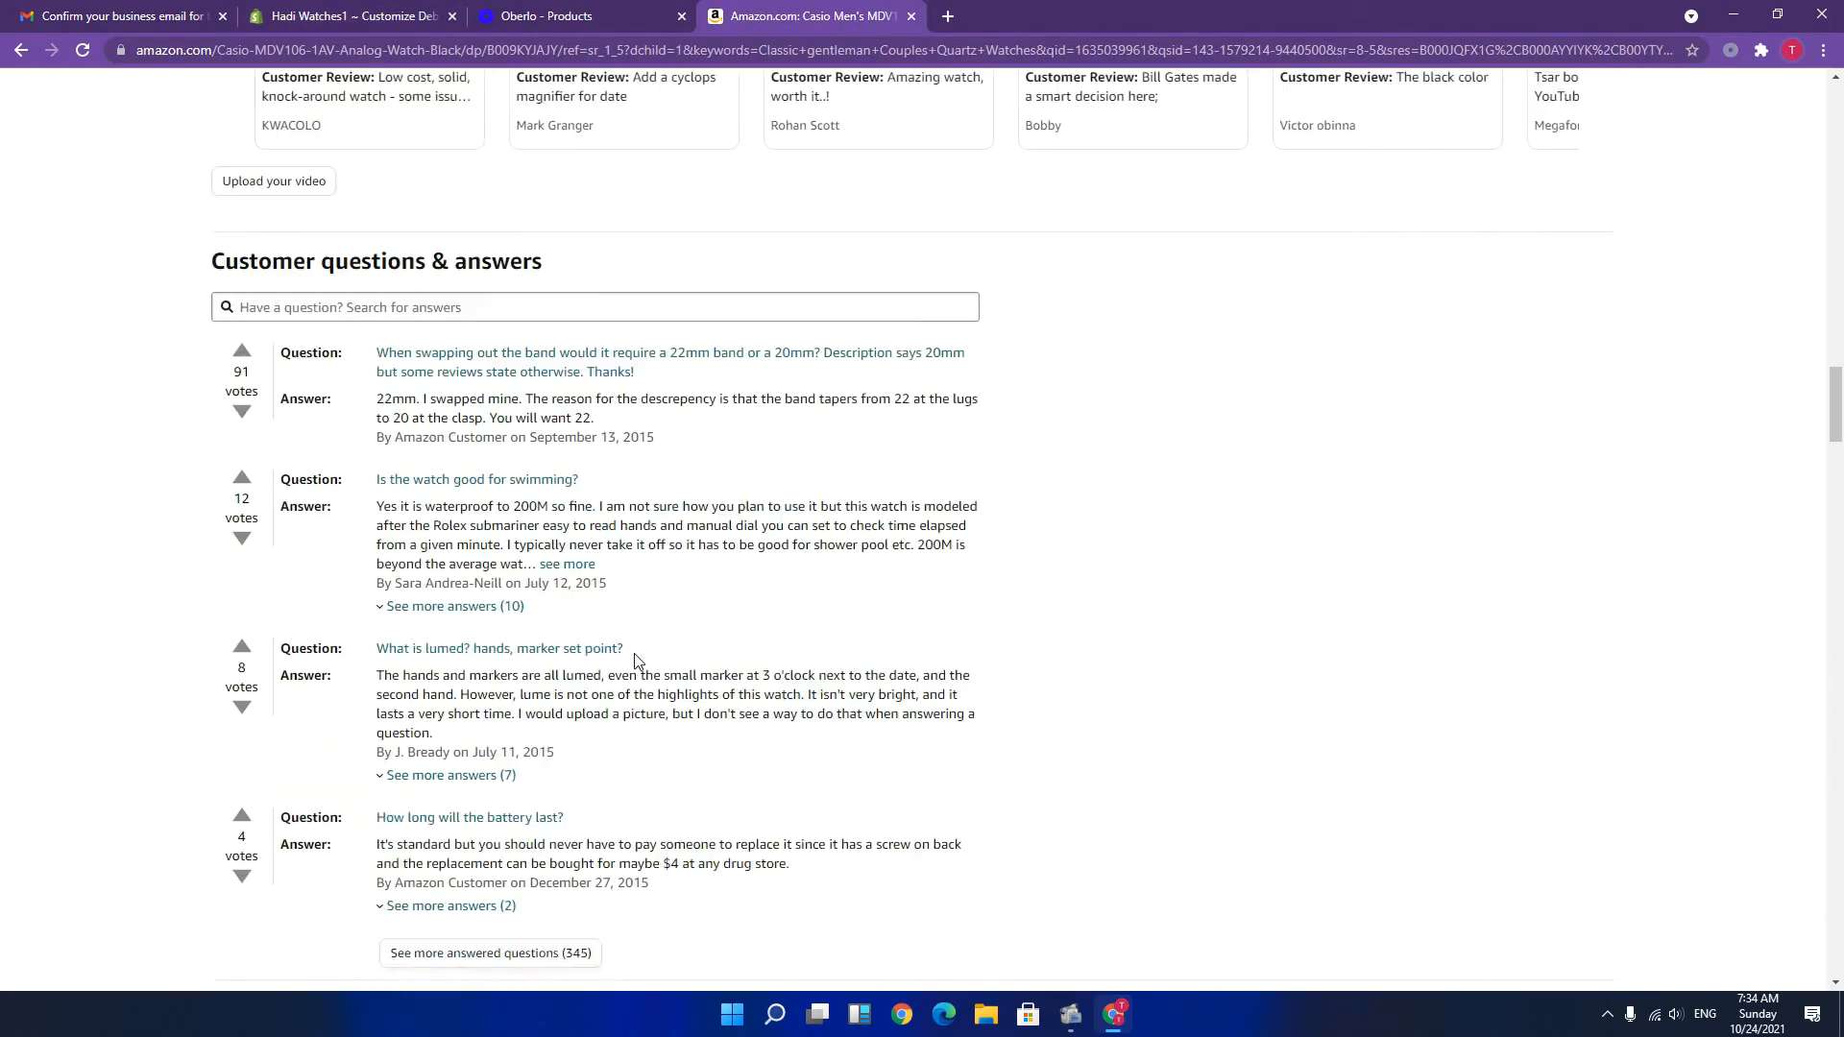
{"action": "scroll", "coordinate": [704, 465], "scroll_direction": "down", "scroll_amount": 15}
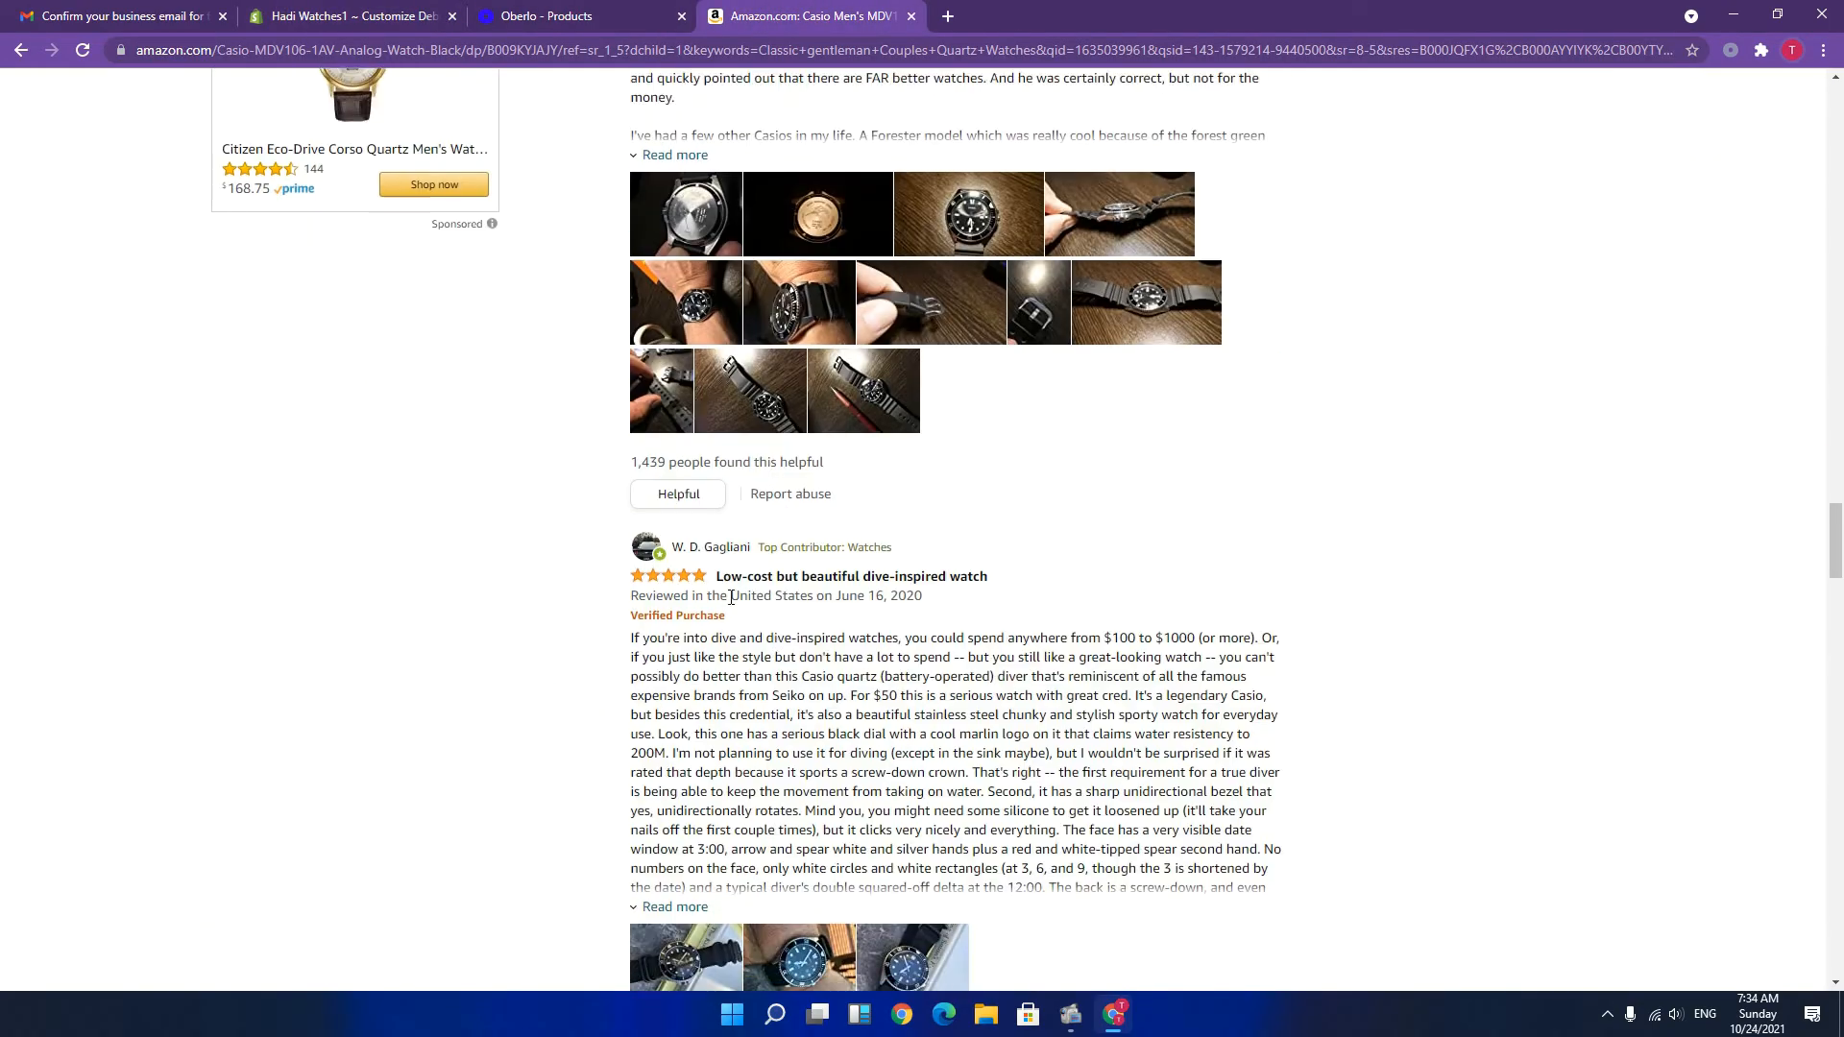
{"action": "scroll", "coordinate": [744, 561], "scroll_direction": "down", "scroll_amount": 15}
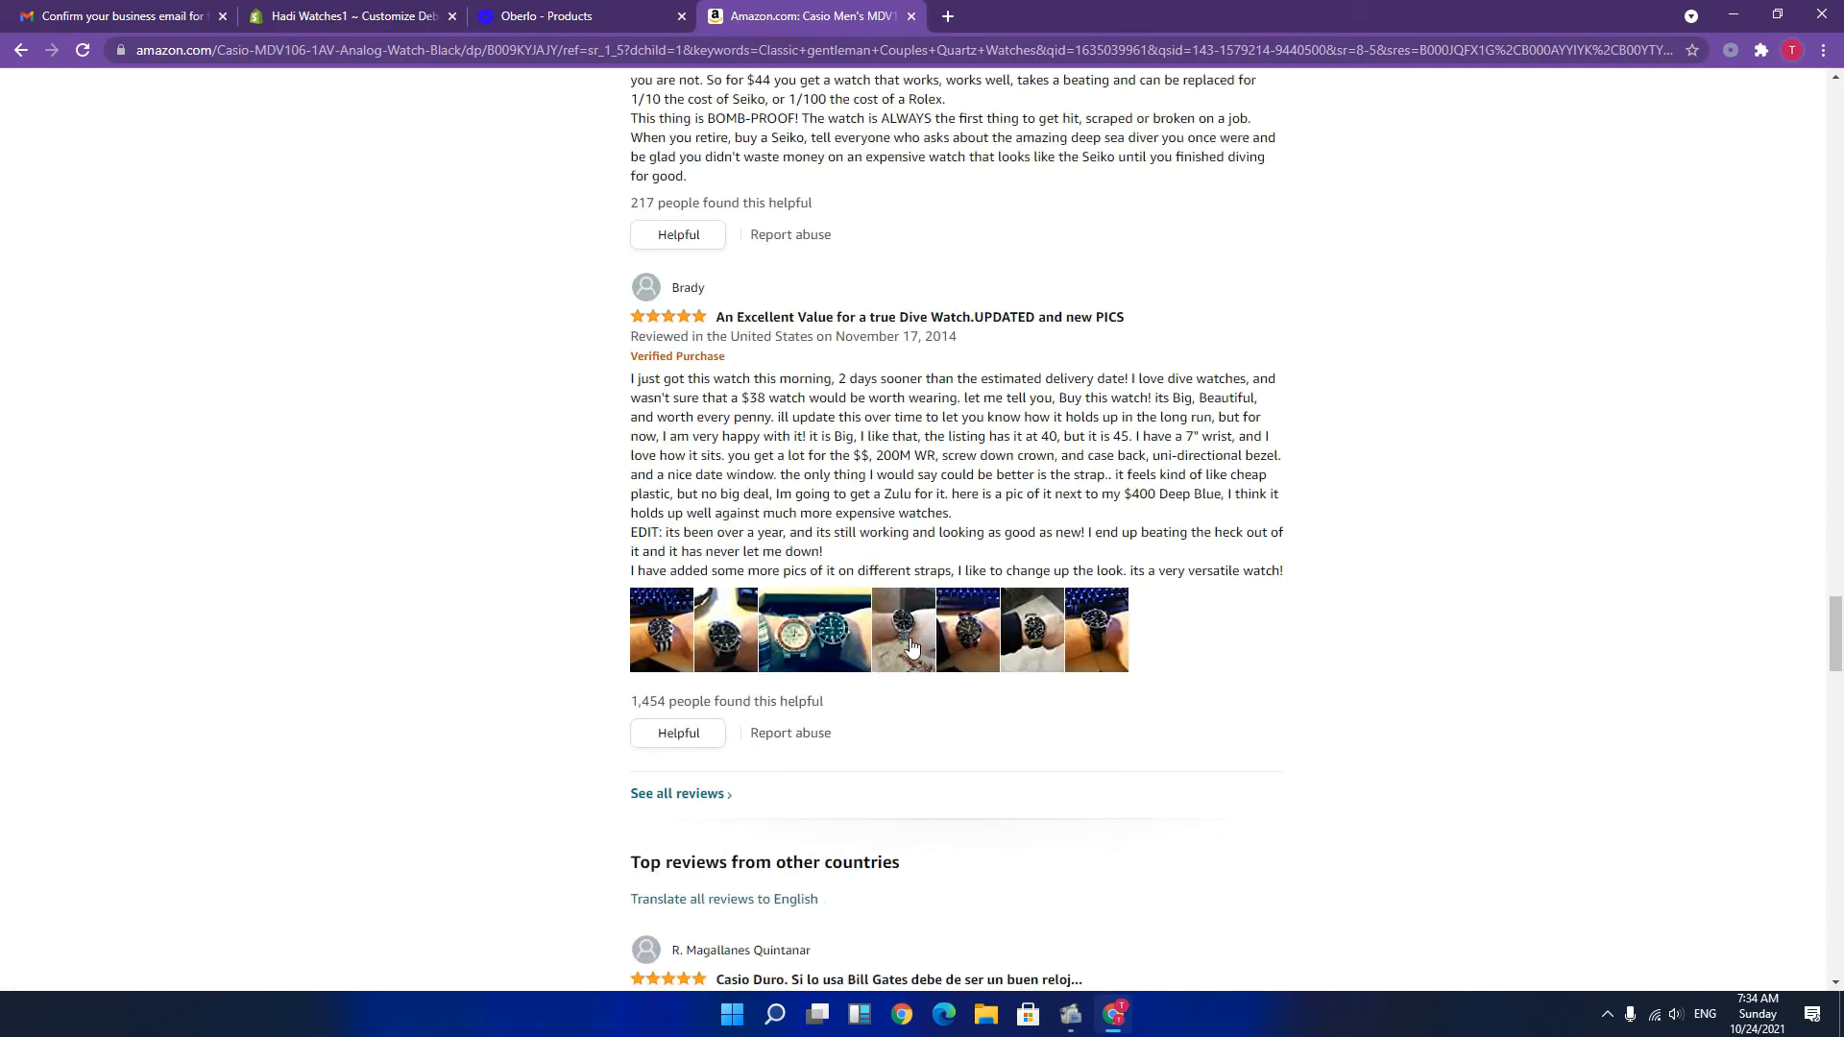
{"action": "scroll", "coordinate": [957, 612], "scroll_direction": "down", "scroll_amount": 8}
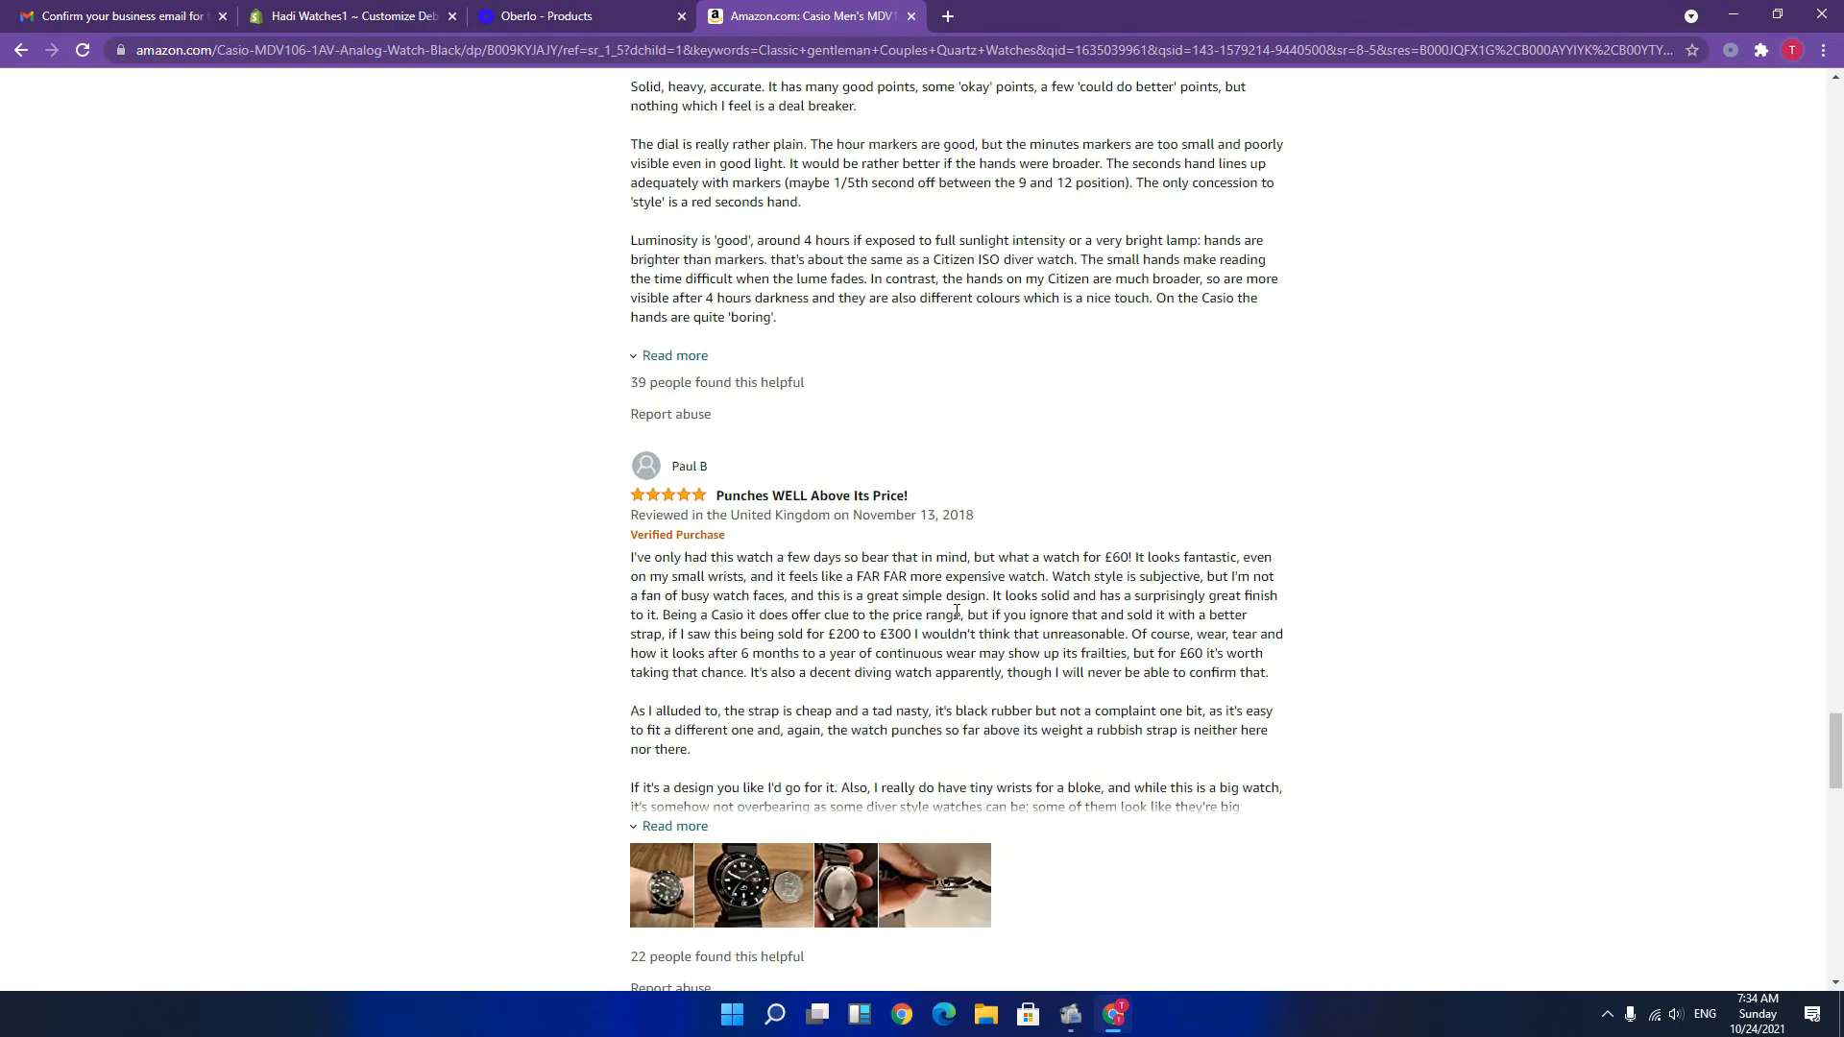
{"action": "scroll", "coordinate": [957, 612], "scroll_direction": "up", "scroll_amount": 12}
{"action": "scroll", "coordinate": [957, 612], "scroll_direction": "up", "scroll_amount": 1}
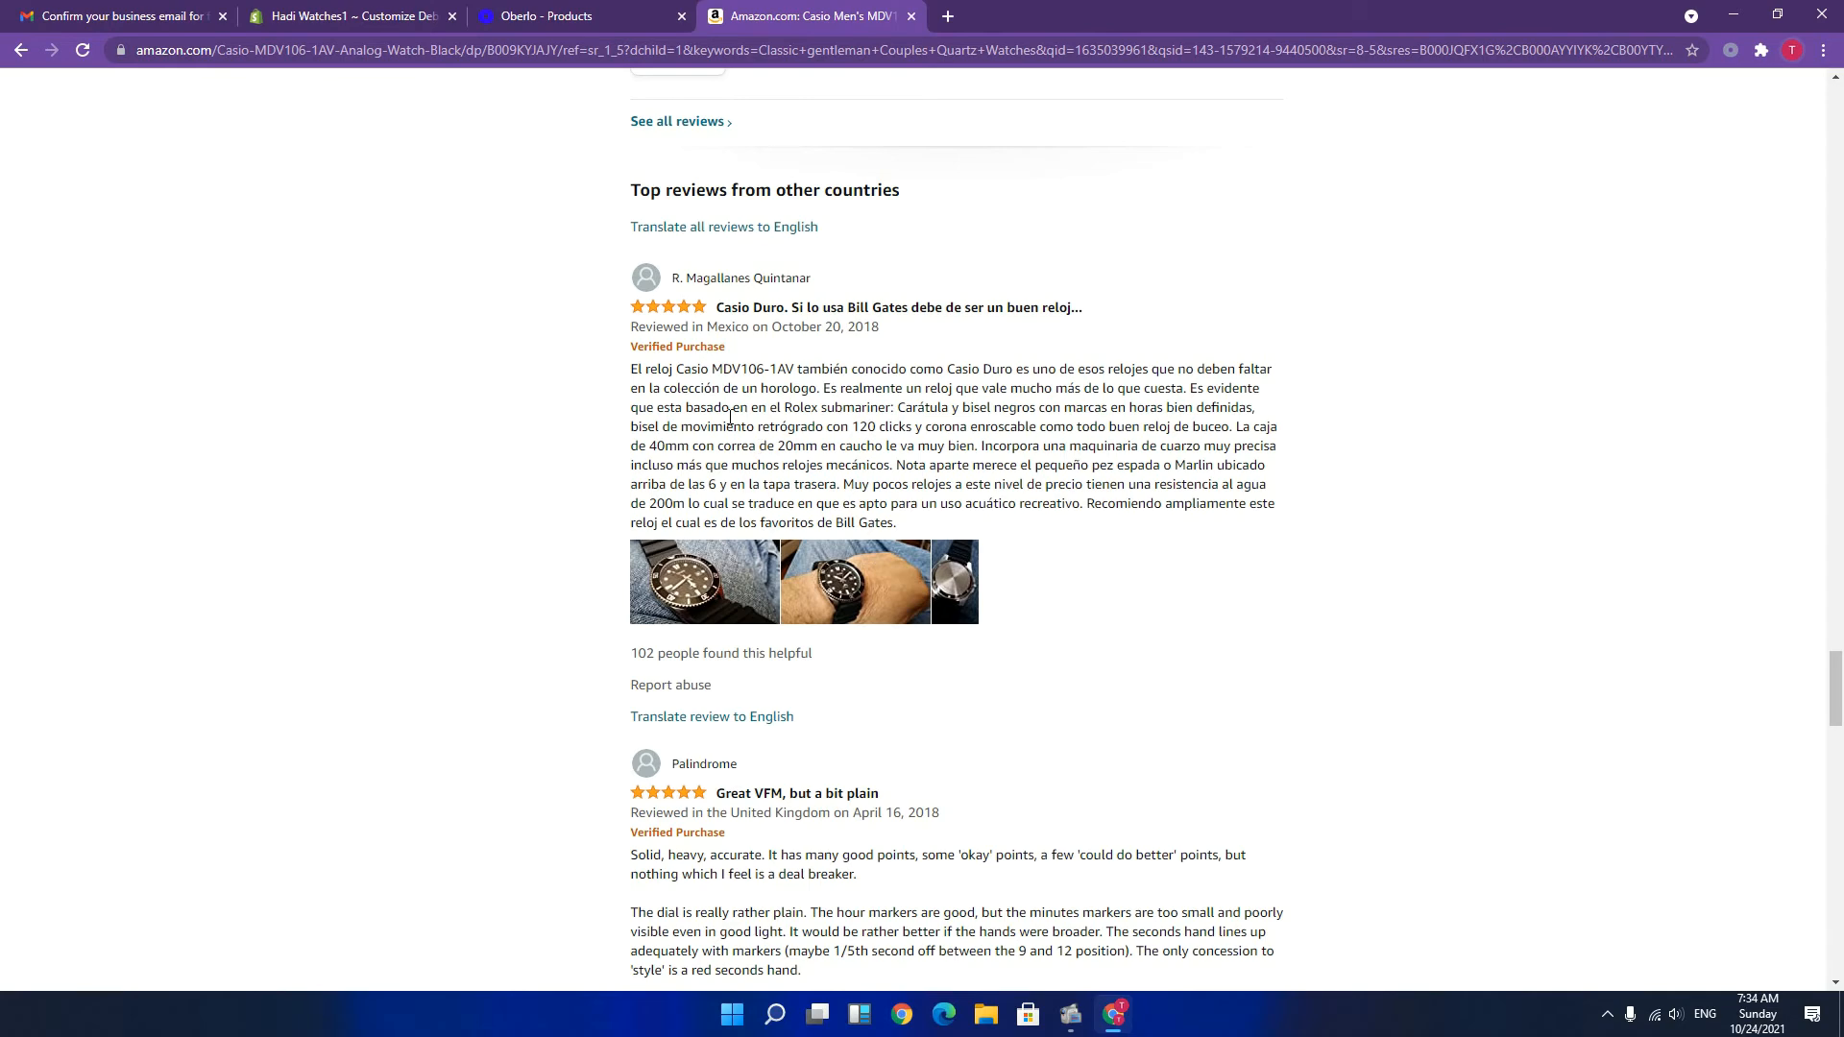
{"action": "scroll", "coordinate": [986, 540], "scroll_direction": "up", "scroll_amount": 6}
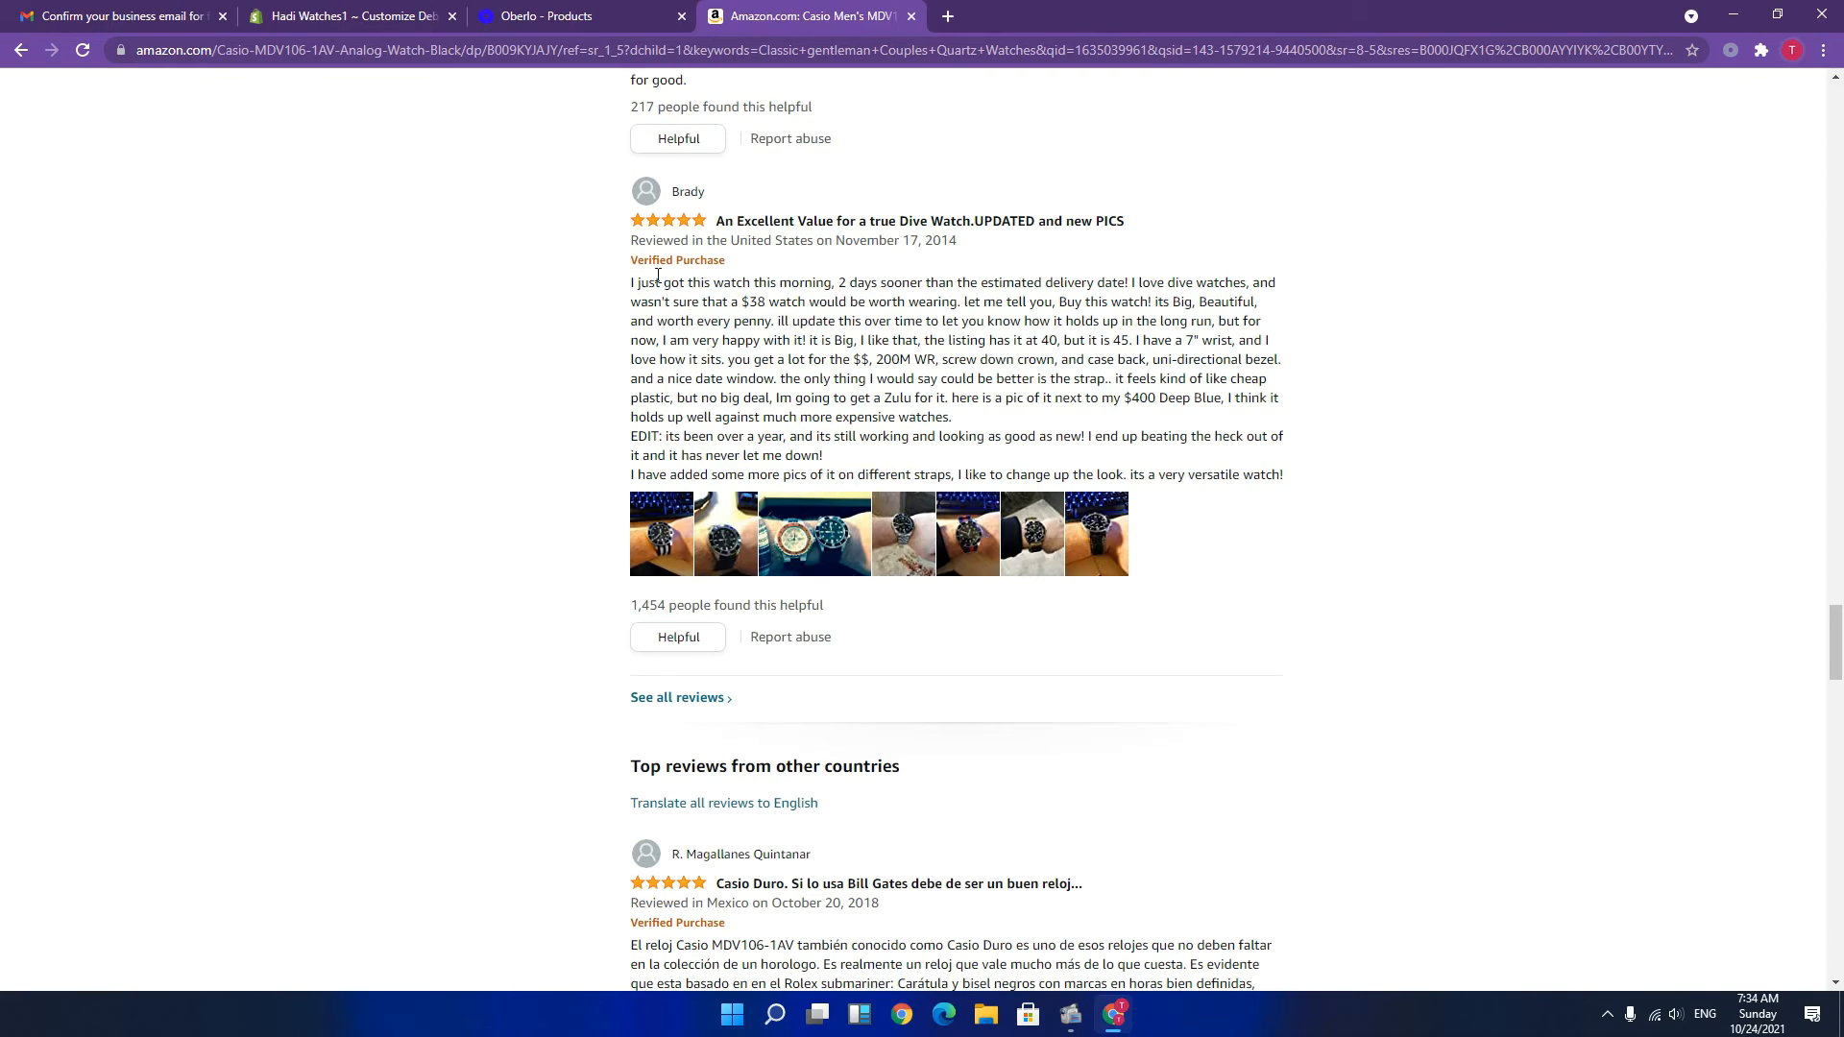
{"action": "left_click_drag", "start_coordinate": [630, 284], "coordinate": [776, 324]}
{"action": "key", "text": "ctrl+c"}
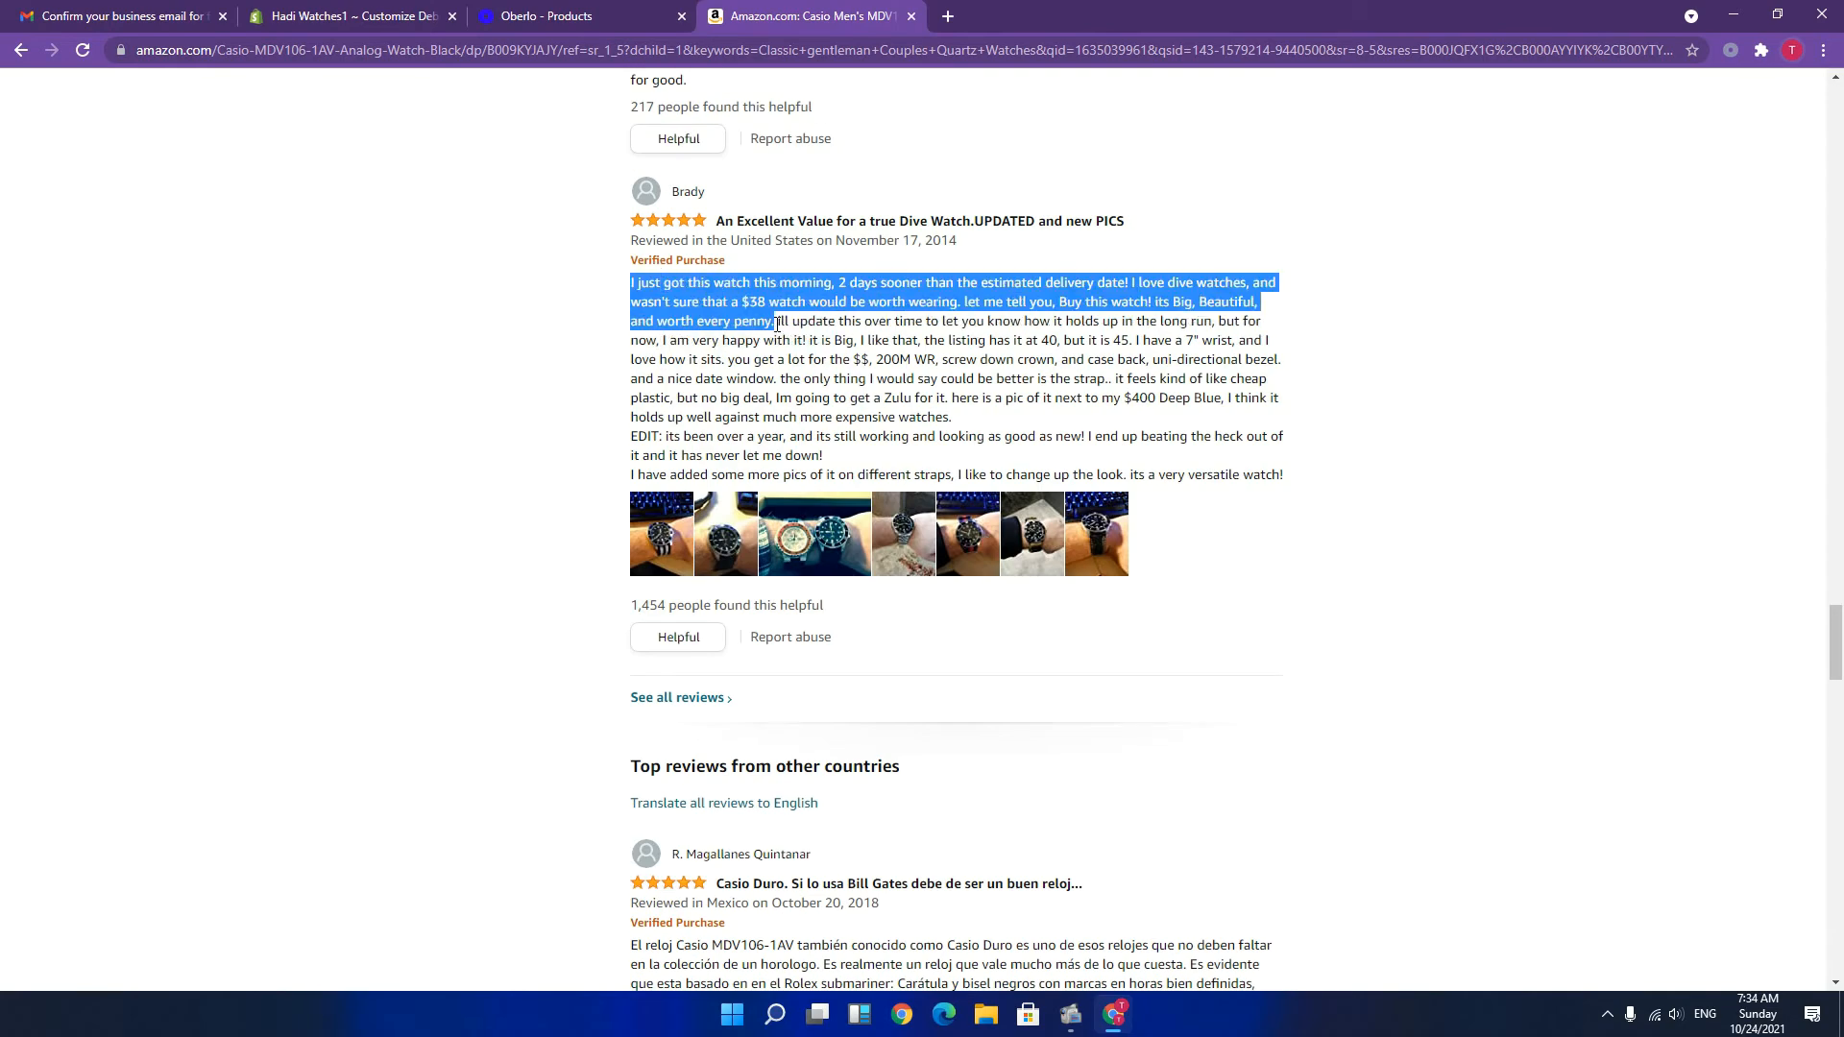
{"action": "left_click", "coordinate": [346, 15]}
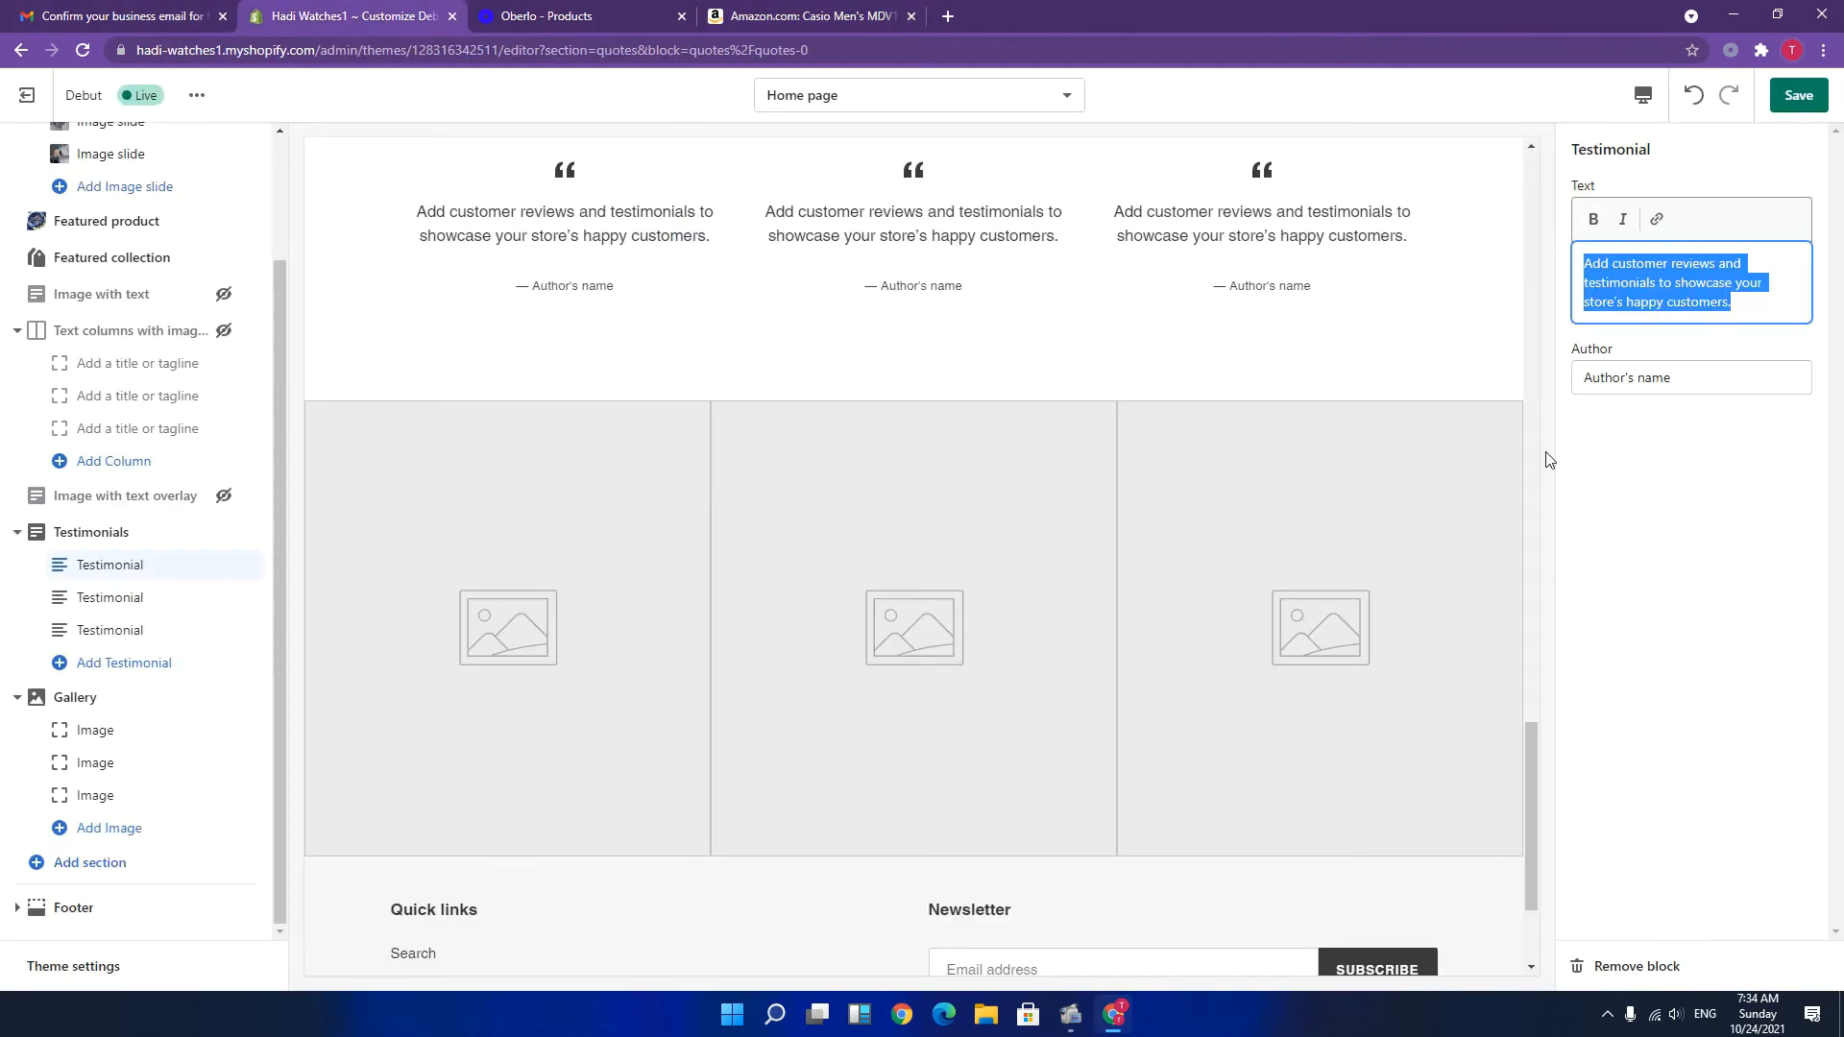
{"action": "key", "text": "ctrl+v"}
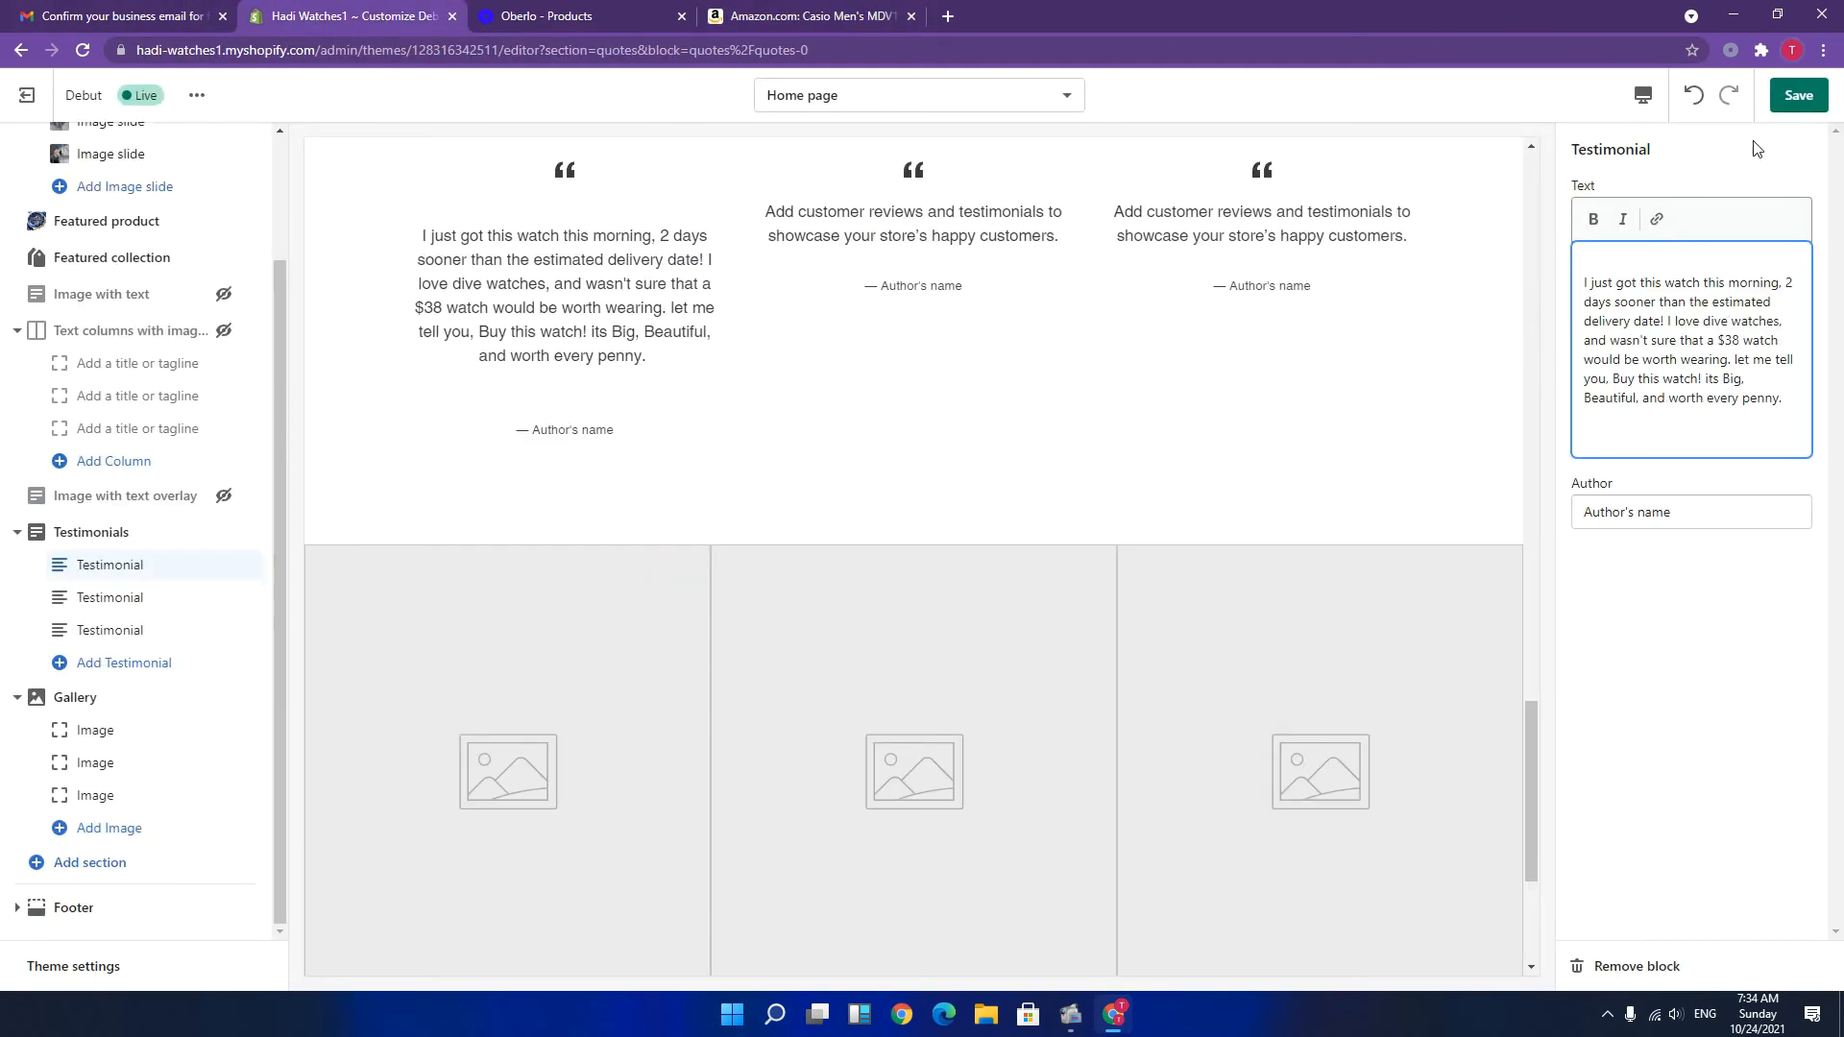
Step: Replace the testimonial's author with the reviewer's name and save the theme with Ctrl+S
{"action": "left_click", "coordinate": [814, 16]}
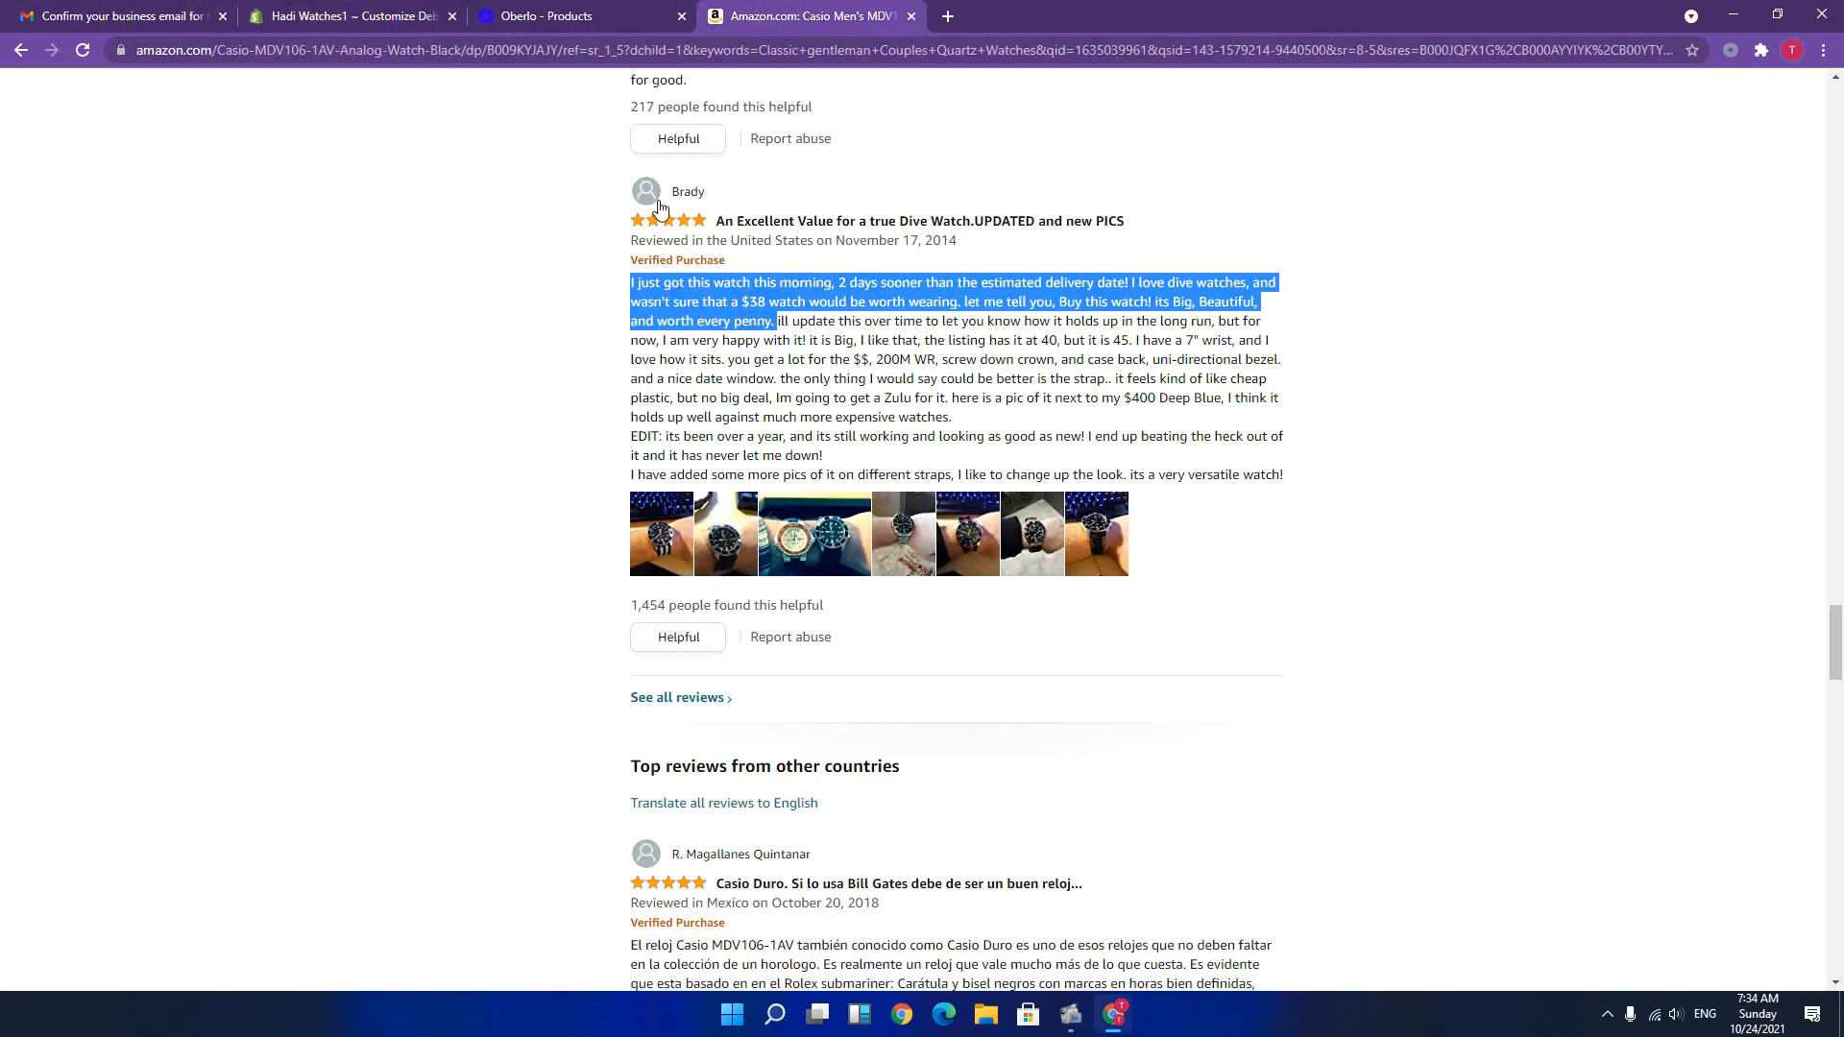
{"action": "left_click", "coordinate": [142, 12]}
{"action": "left_click", "coordinate": [322, 16]}
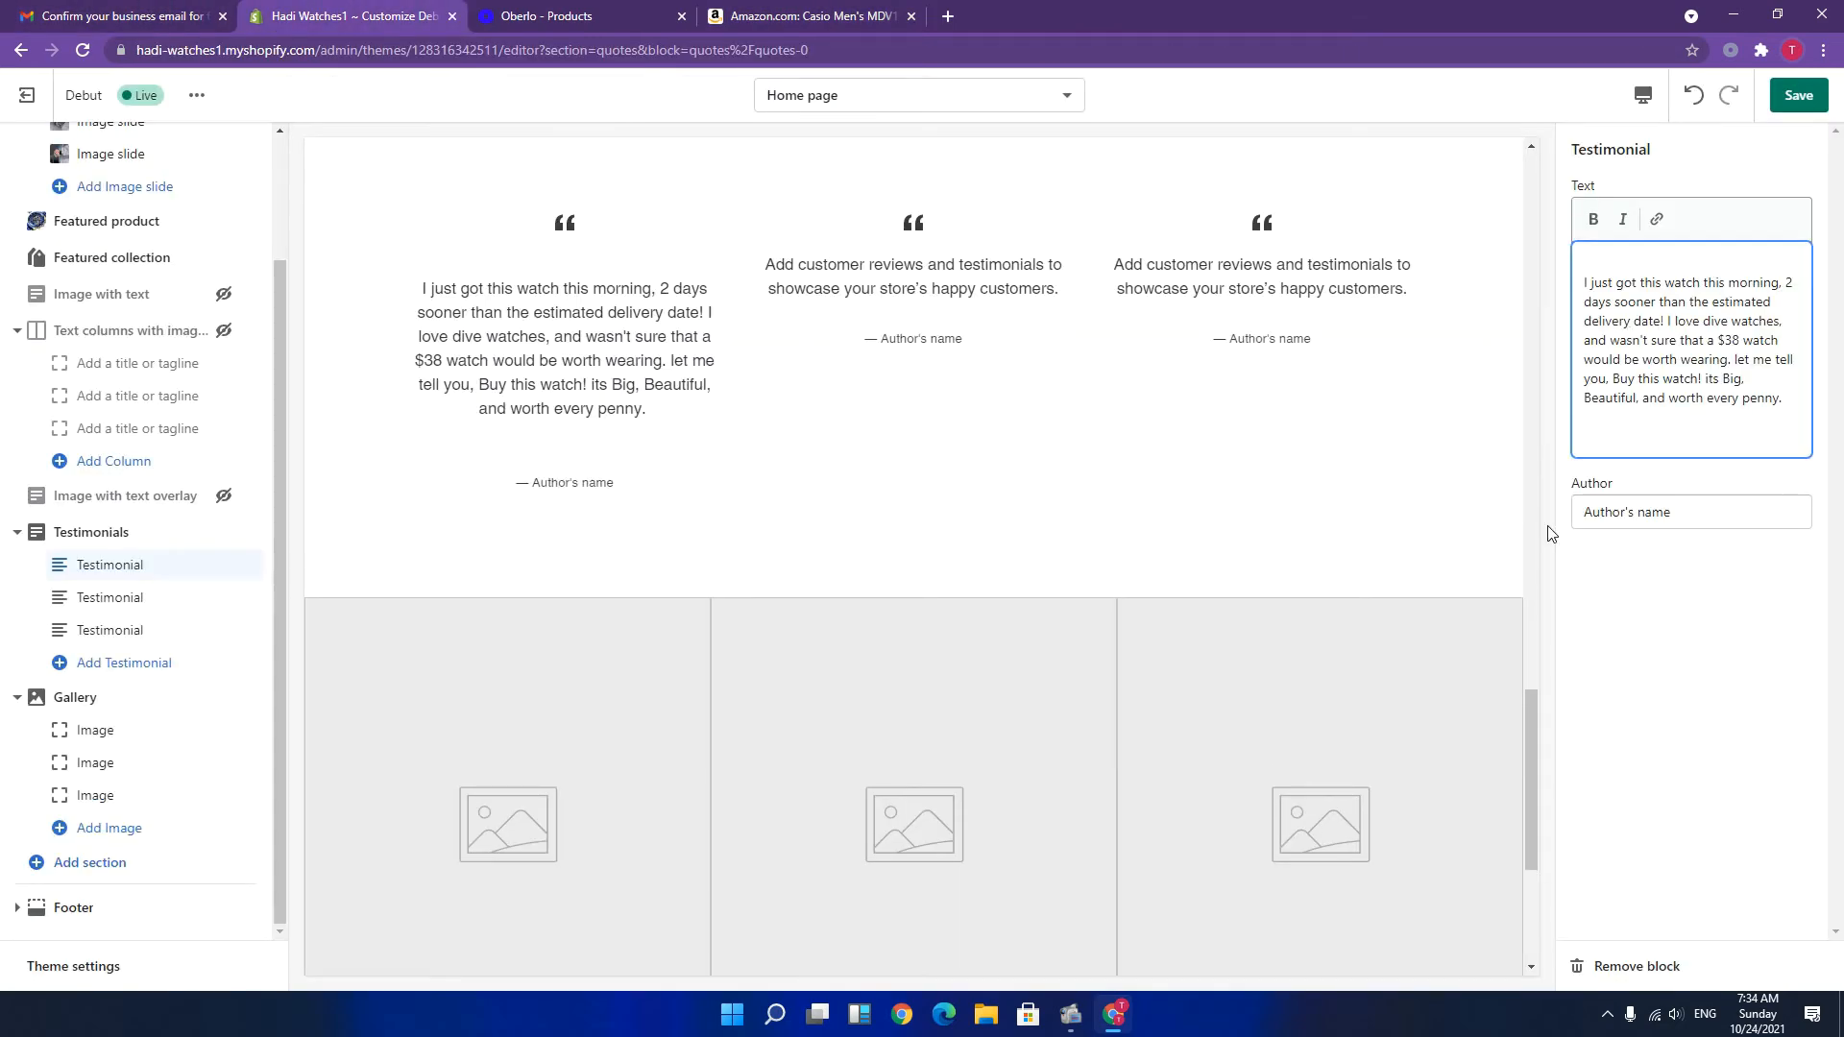
{"action": "triple_click", "coordinate": [1690, 522]}
{"action": "type", "text": "Brady"}
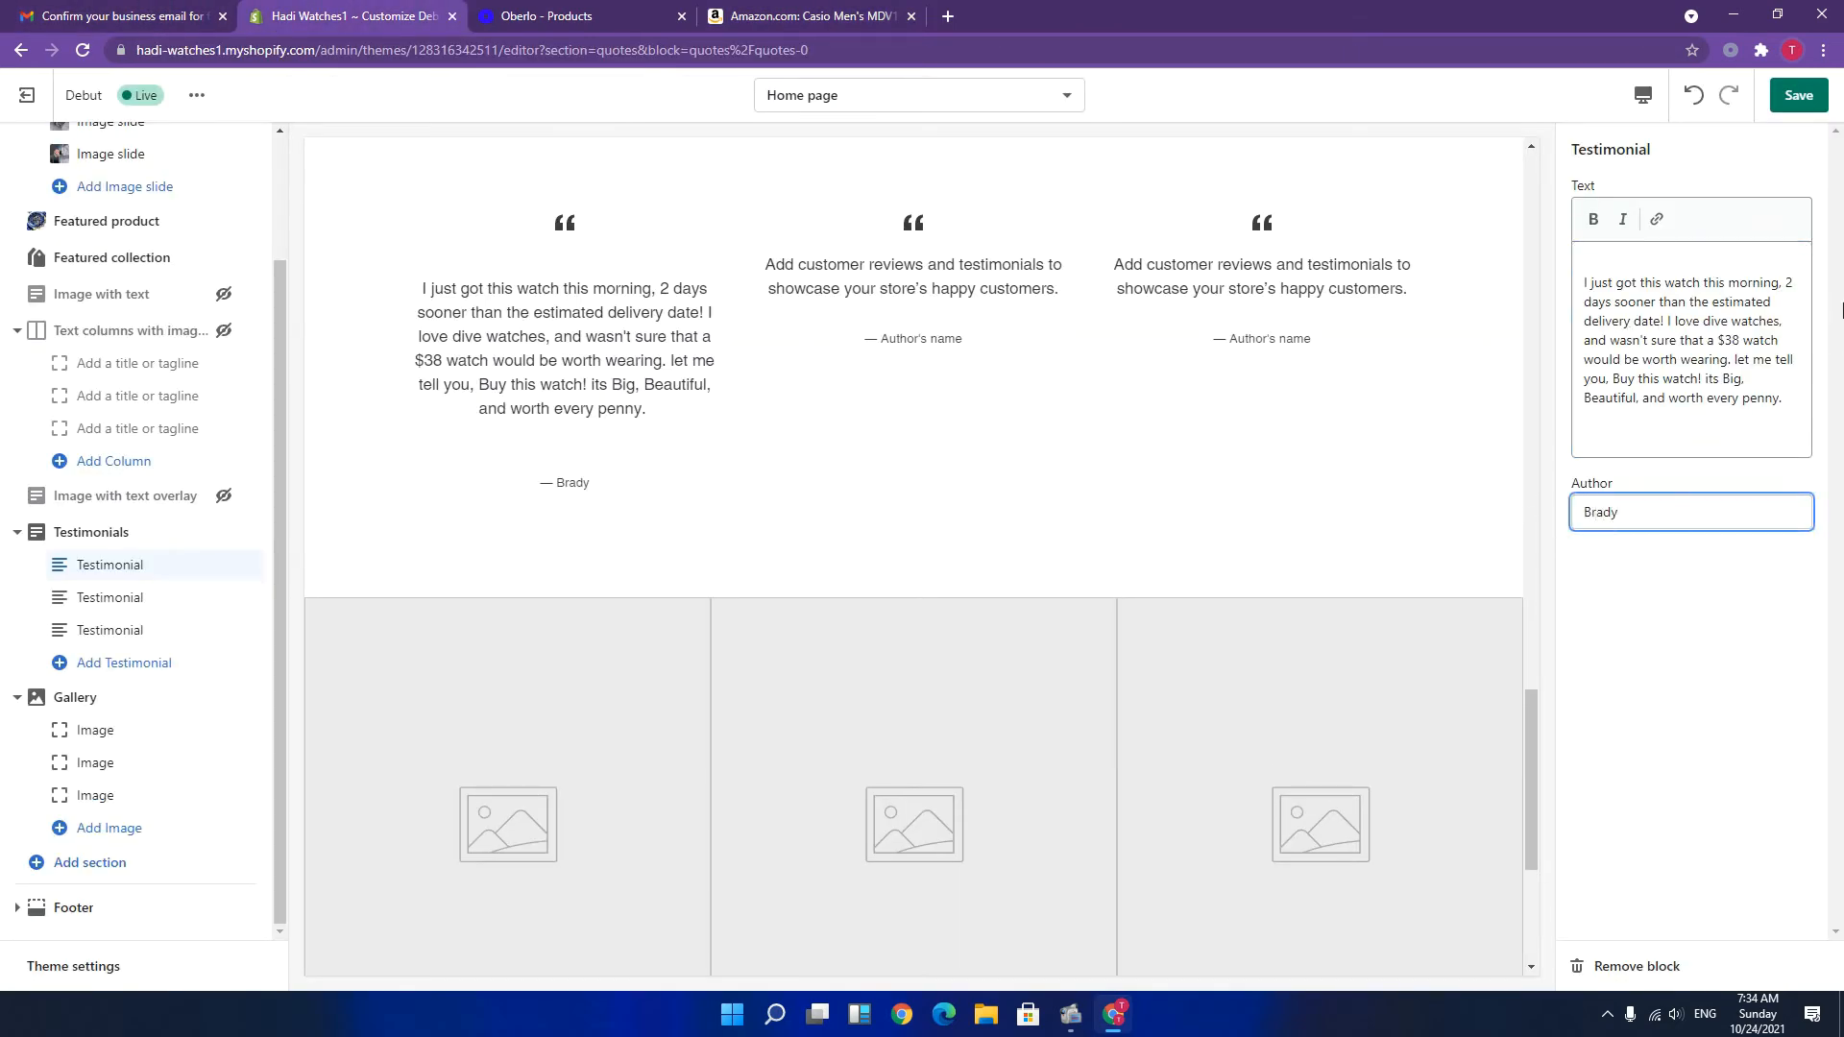
{"action": "key", "text": "ctrl+s"}
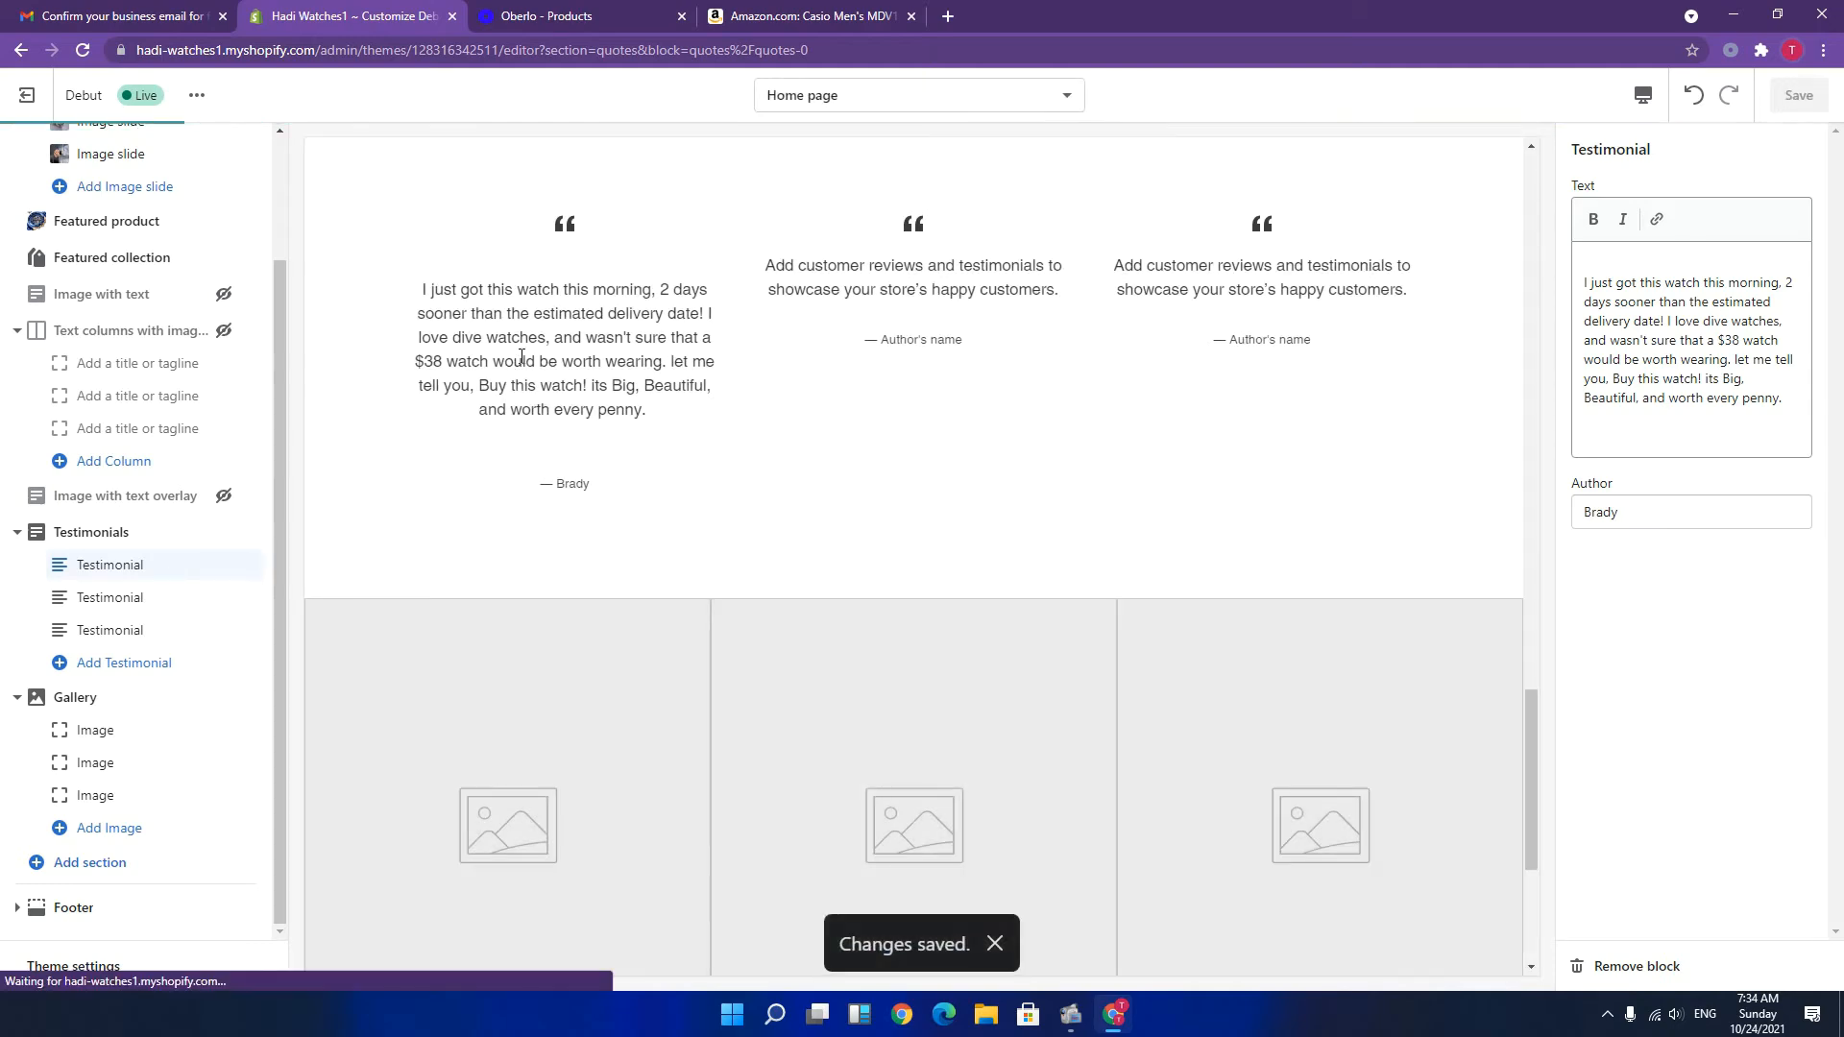
{"action": "left_click", "coordinate": [67, 598]}
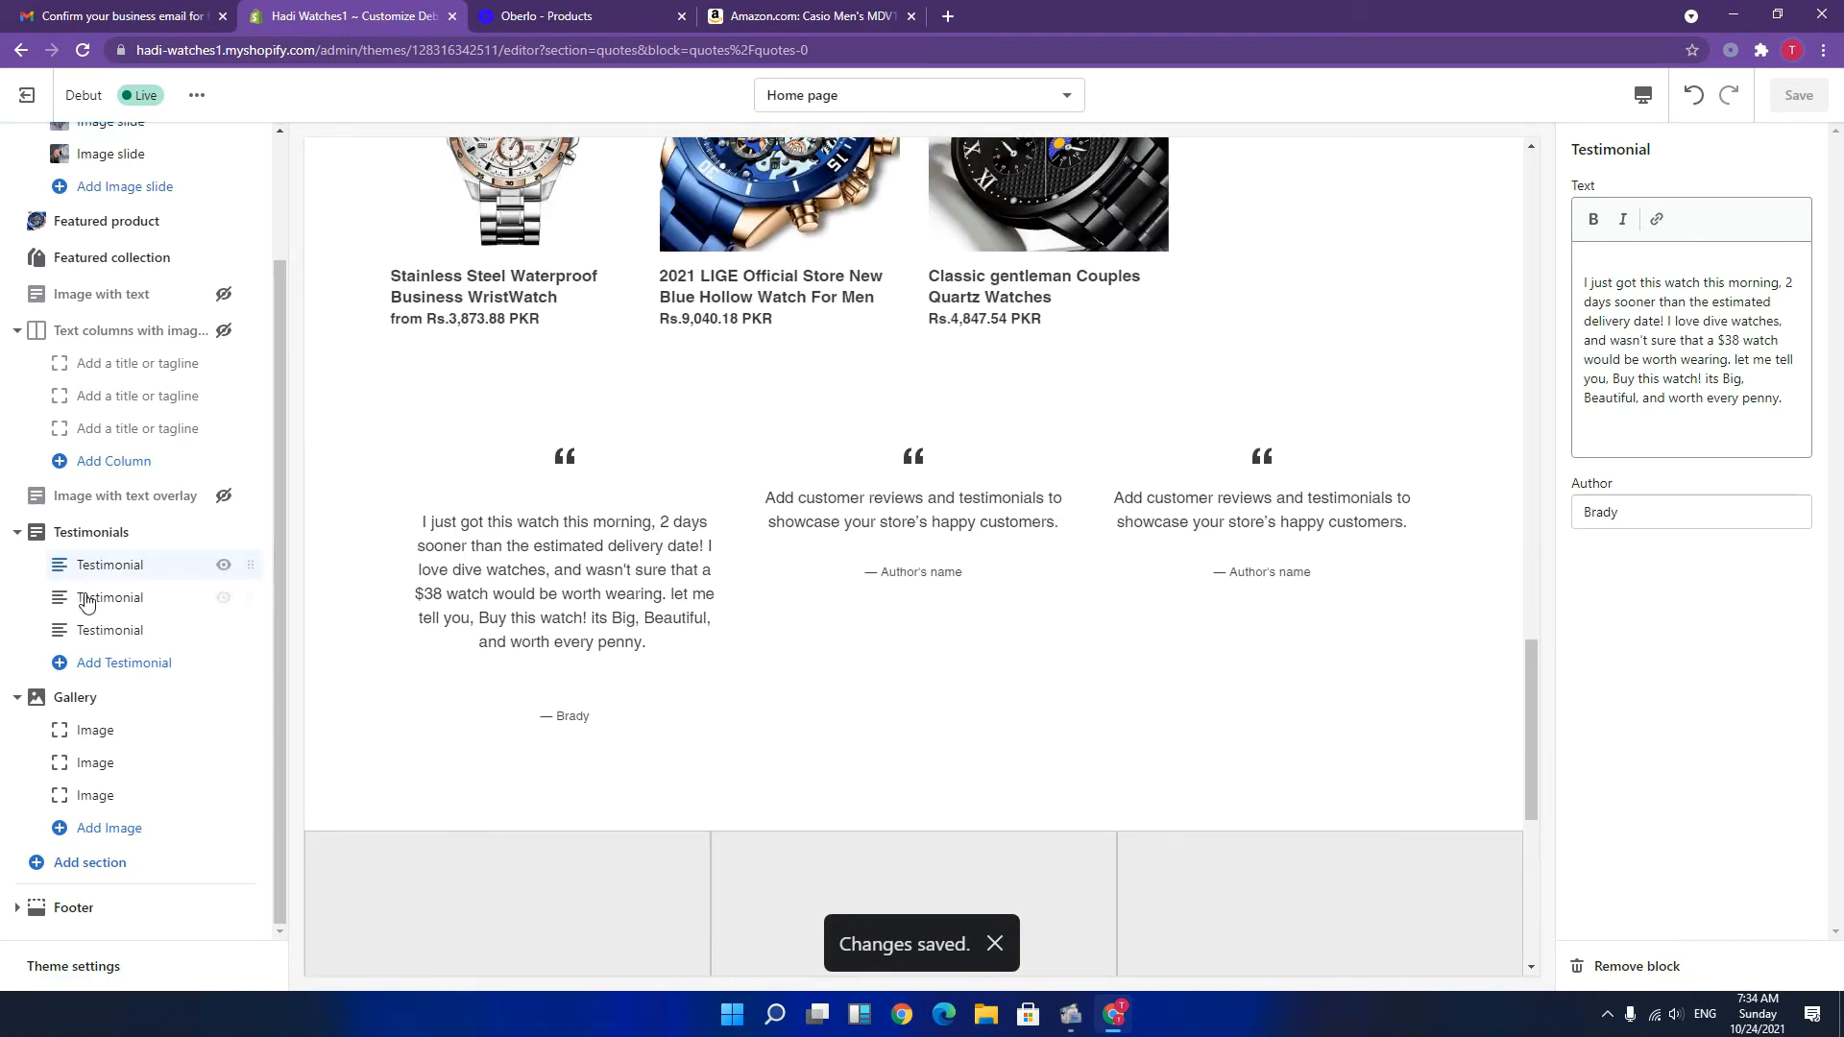
Step: Hide the Gallery section and add a Newsletter section to the home page
{"action": "left_click", "coordinate": [75, 698]}
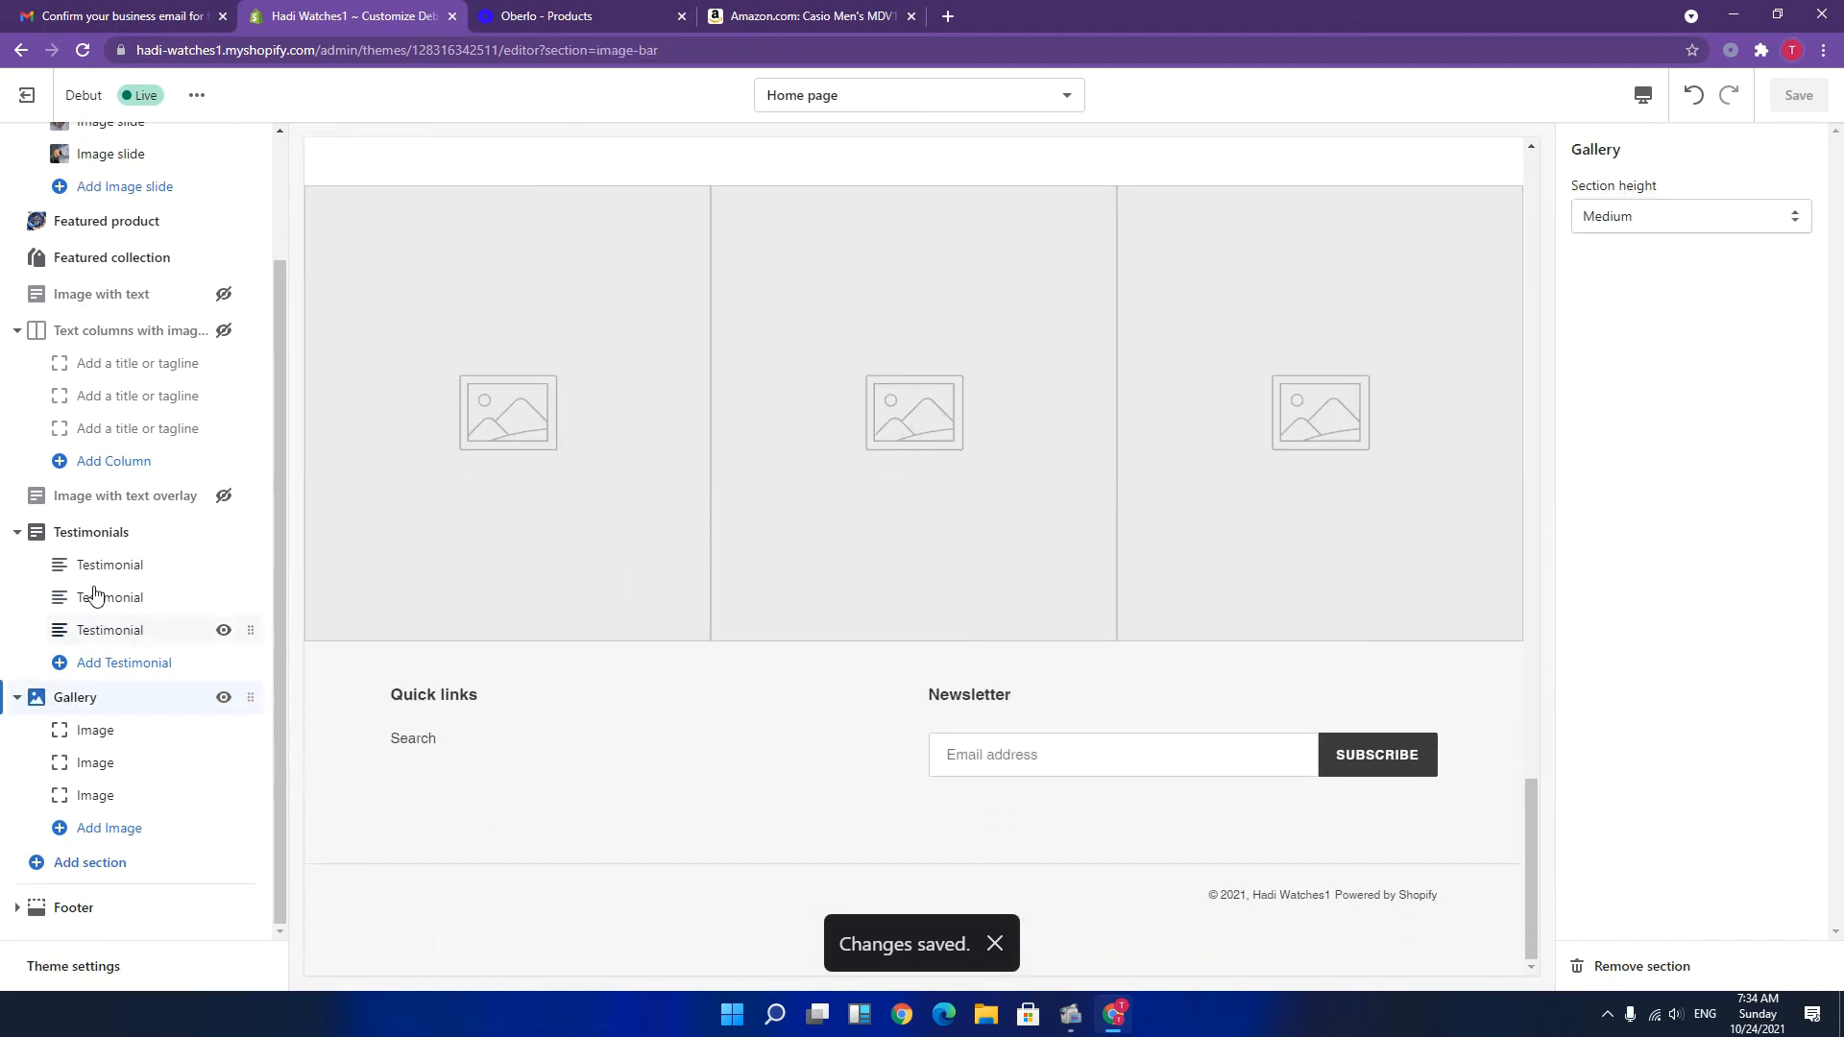
{"action": "left_click", "coordinate": [222, 697]}
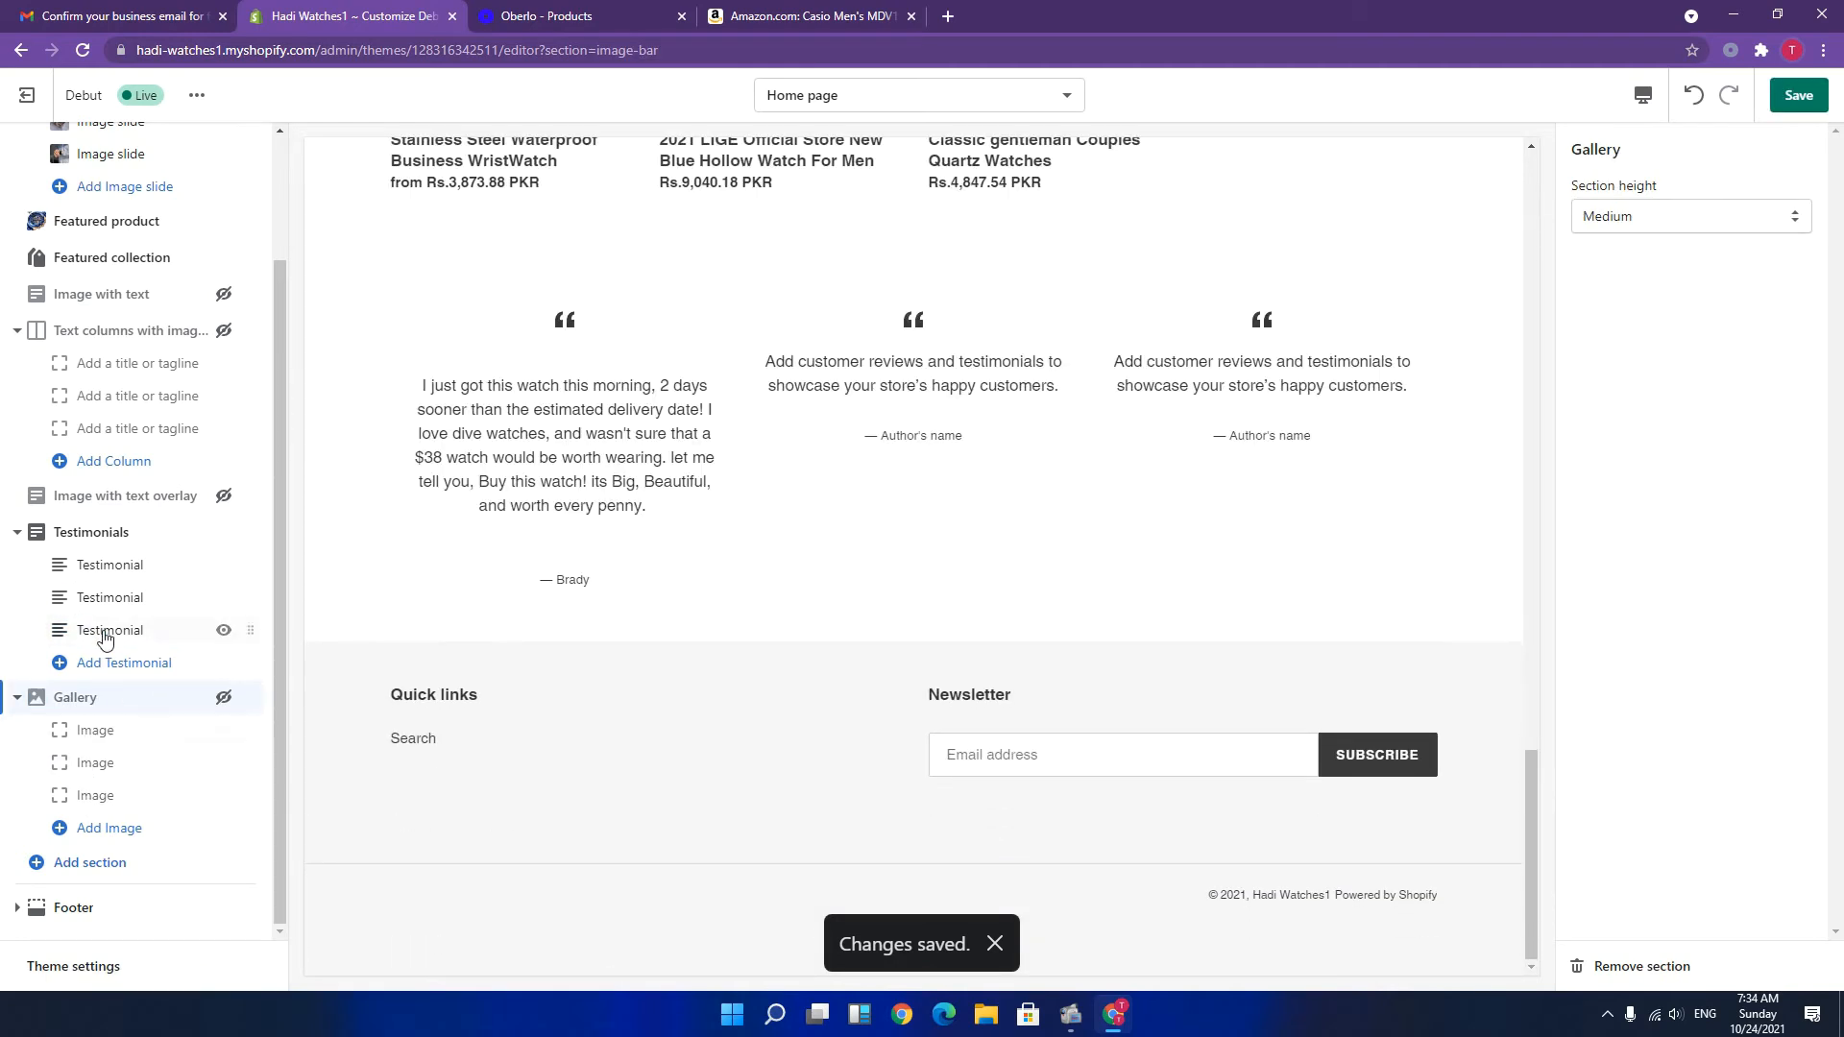
{"action": "scroll", "coordinate": [975, 521], "scroll_direction": "down", "scroll_amount": 2}
{"action": "left_click", "coordinate": [87, 870]}
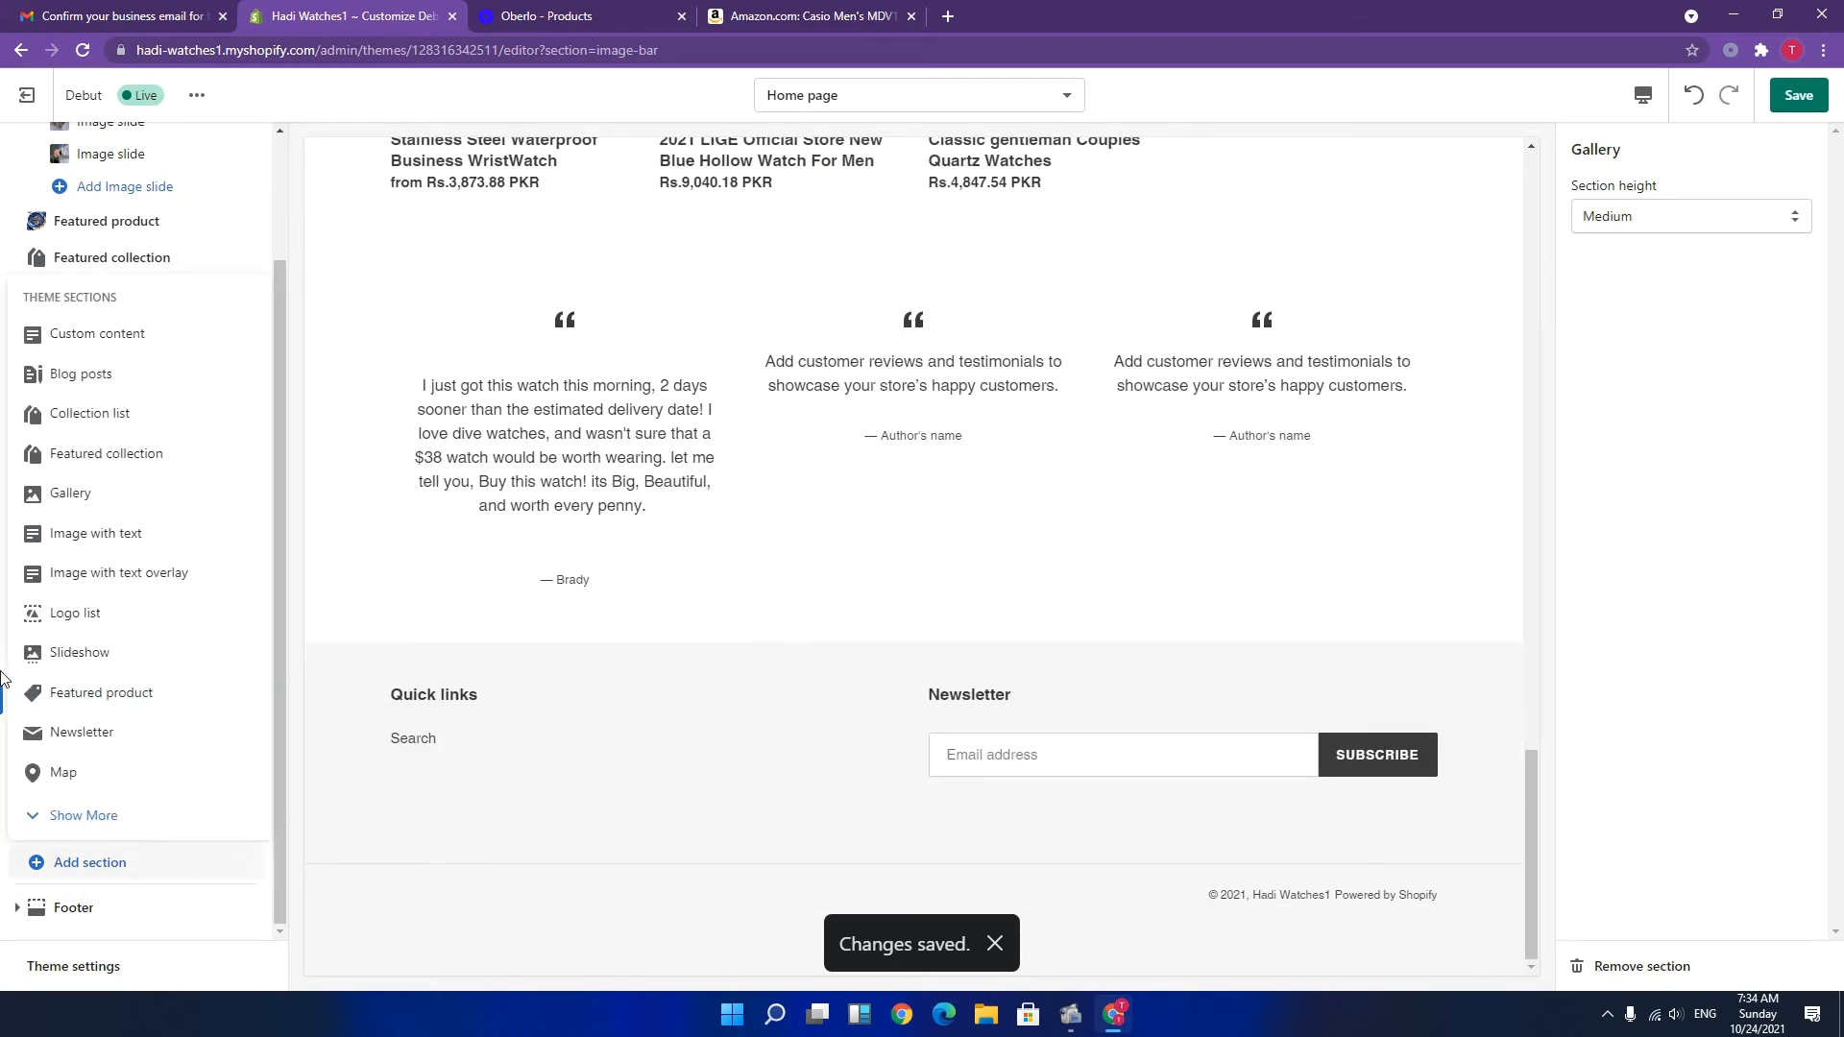
{"action": "left_click", "coordinate": [65, 738]}
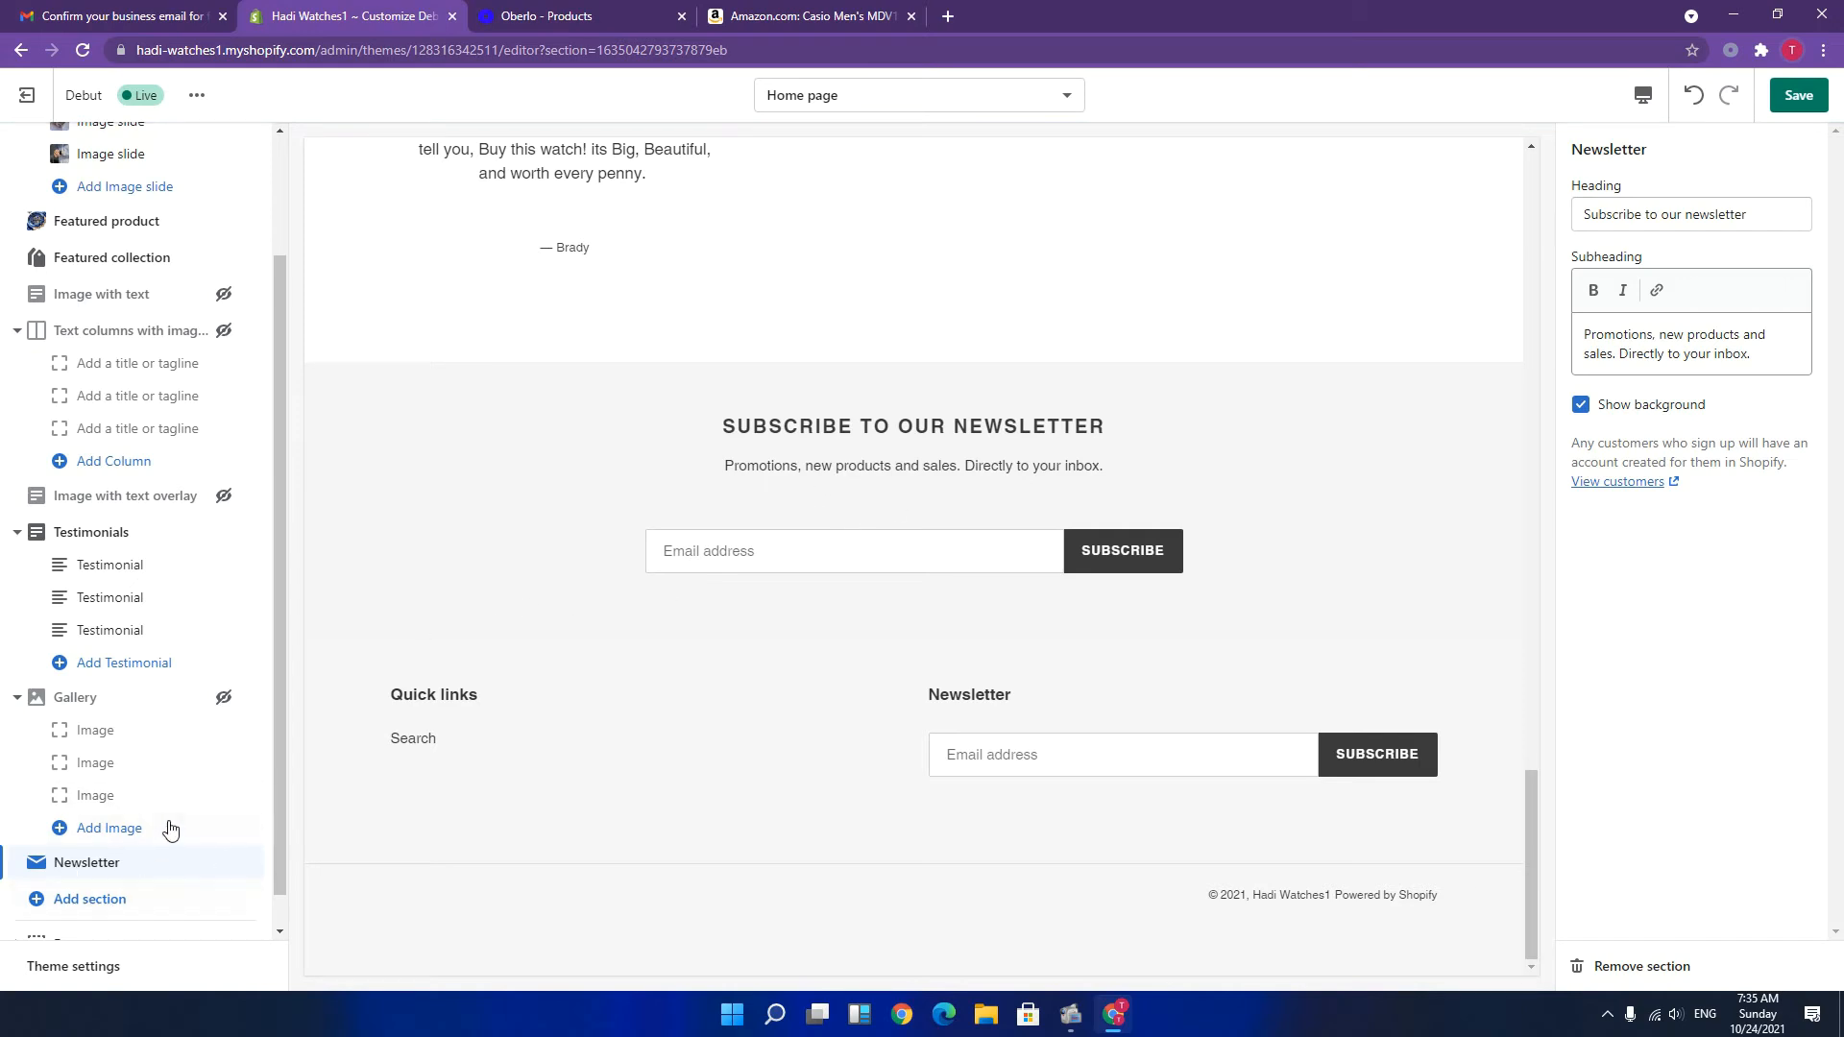
Step: Review the Footer settings and save the theme customizations
{"action": "scroll", "coordinate": [153, 831], "scroll_direction": "down", "scroll_amount": 1}
{"action": "left_click", "coordinate": [68, 908]}
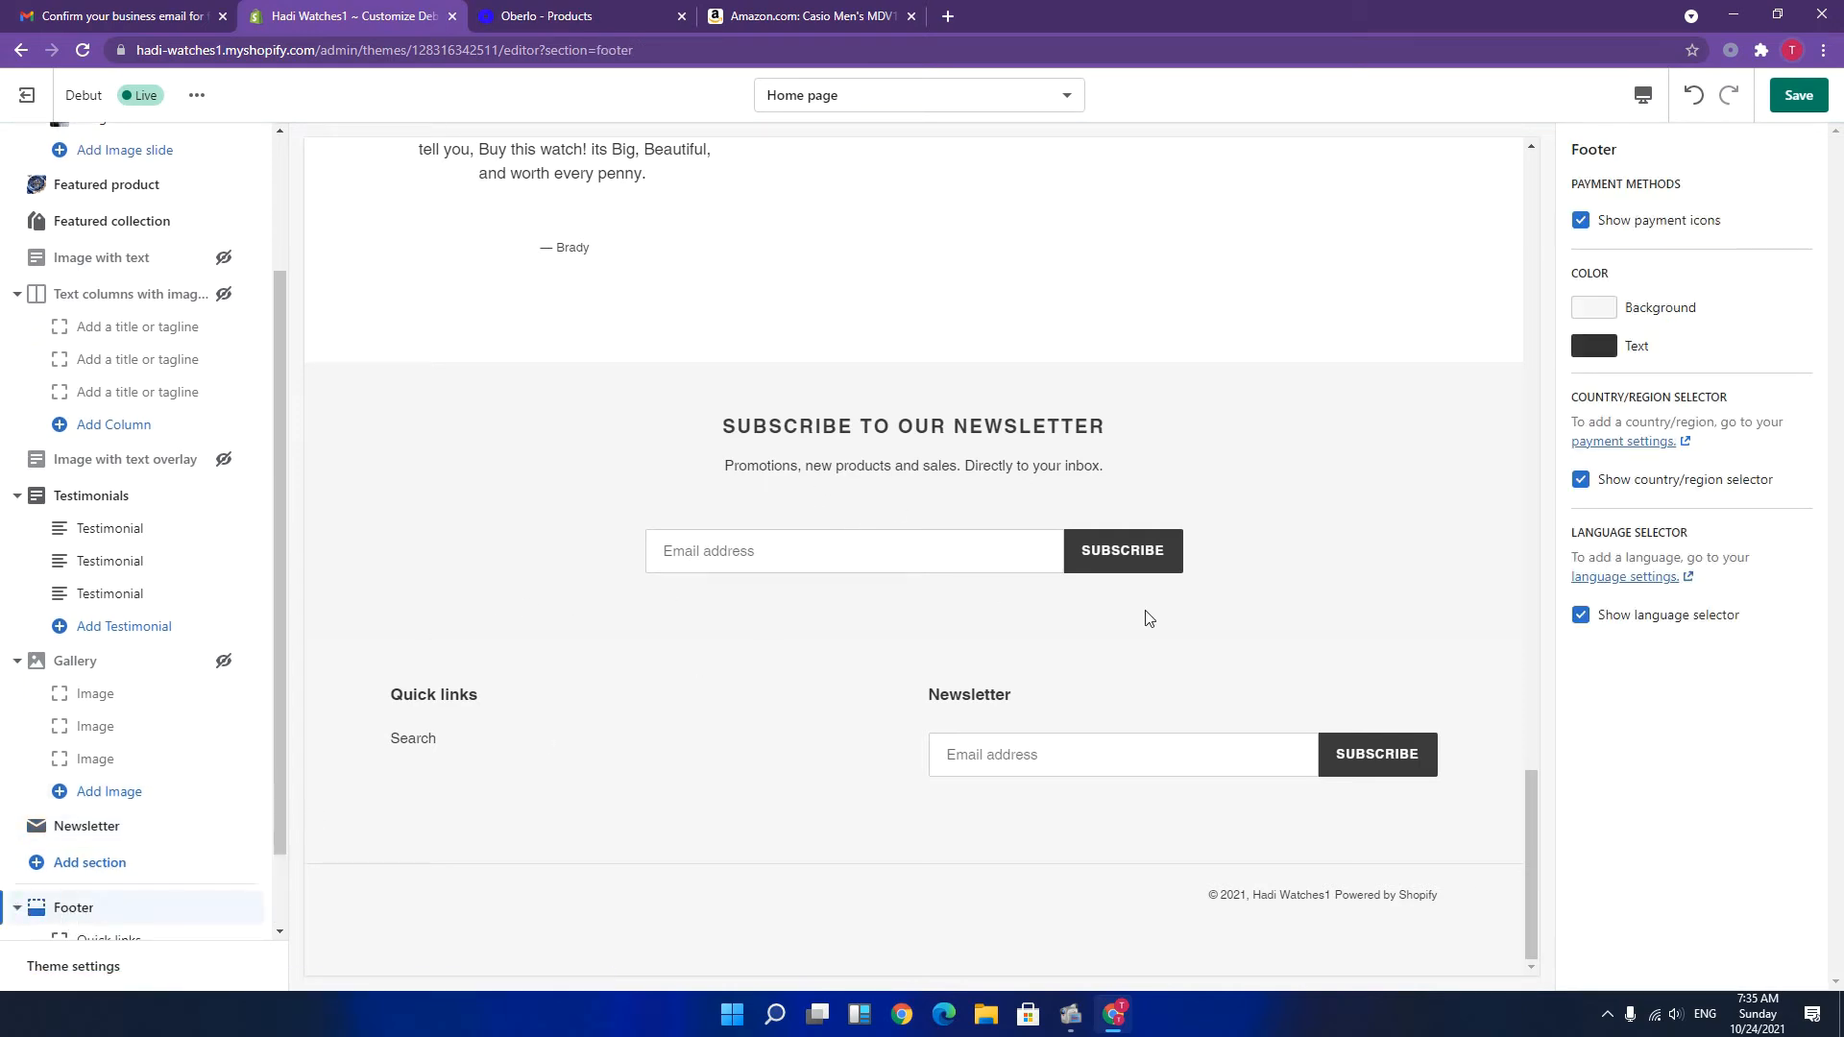
{"action": "scroll", "coordinate": [231, 759], "scroll_direction": "down", "scroll_amount": 1}
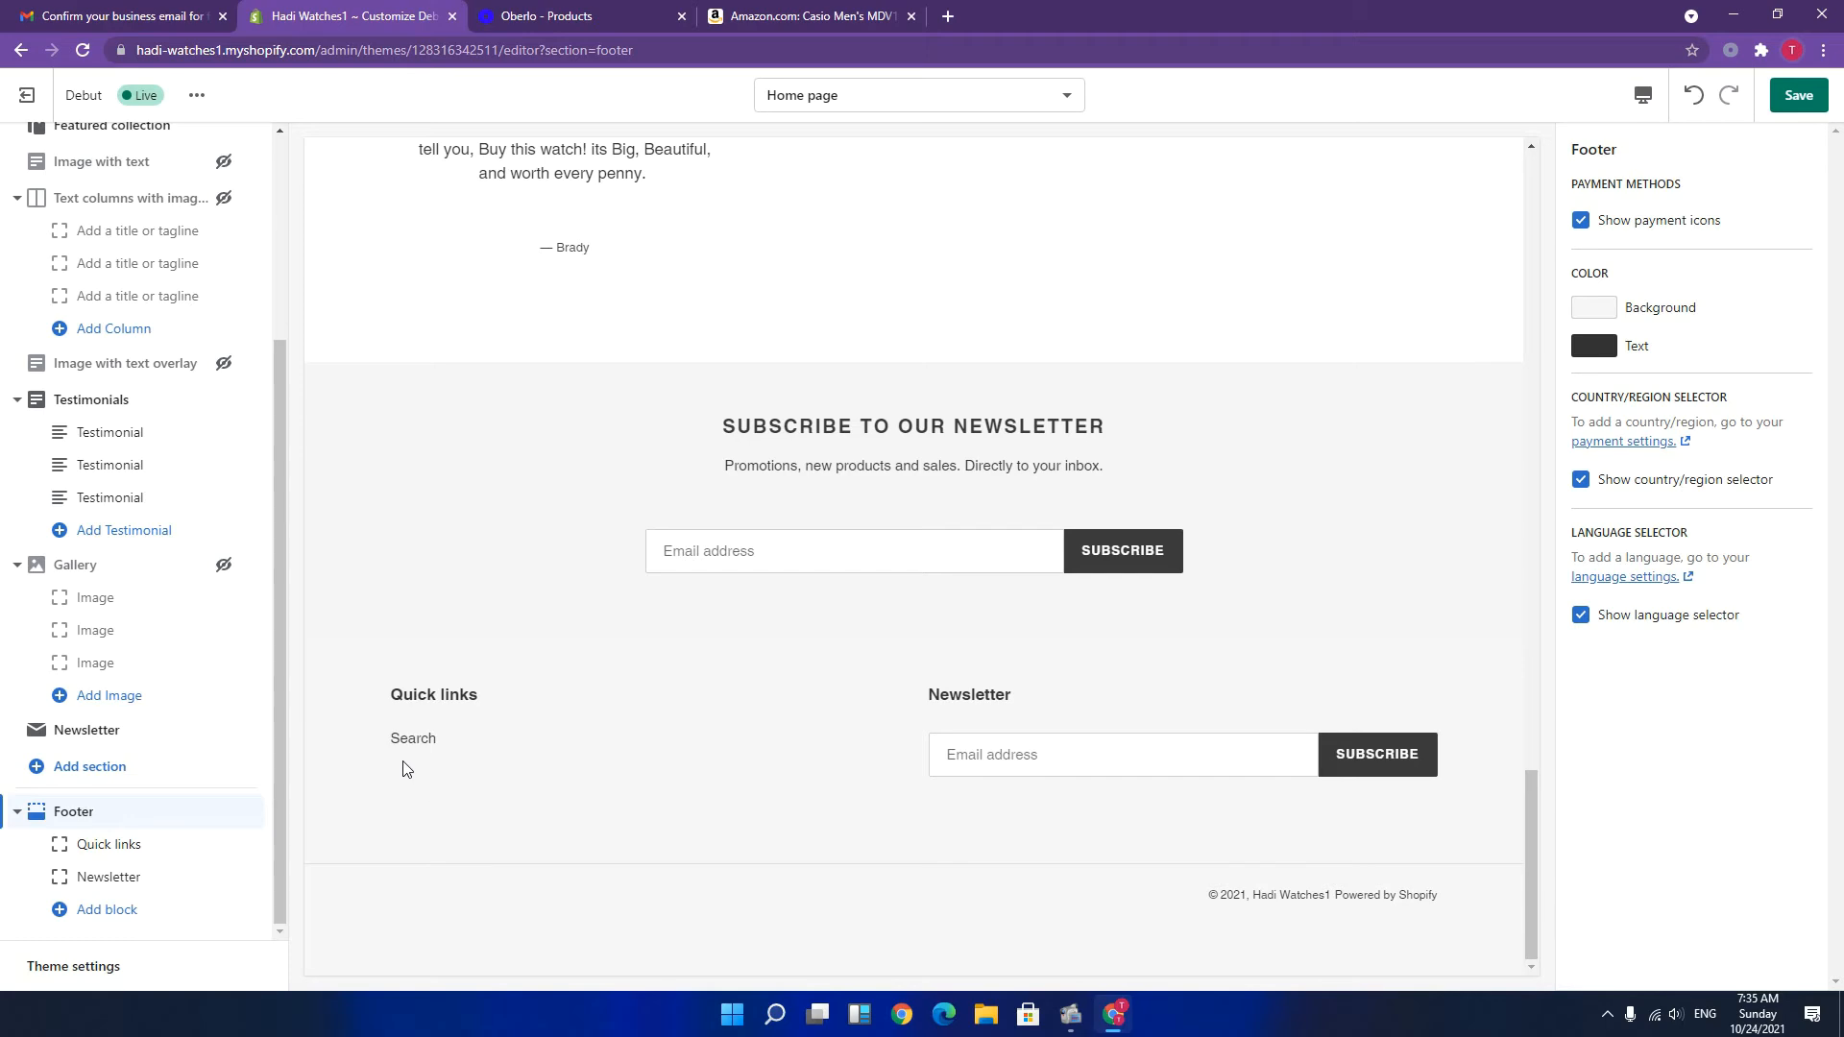
{"action": "scroll", "coordinate": [480, 744], "scroll_direction": "up", "scroll_amount": 20}
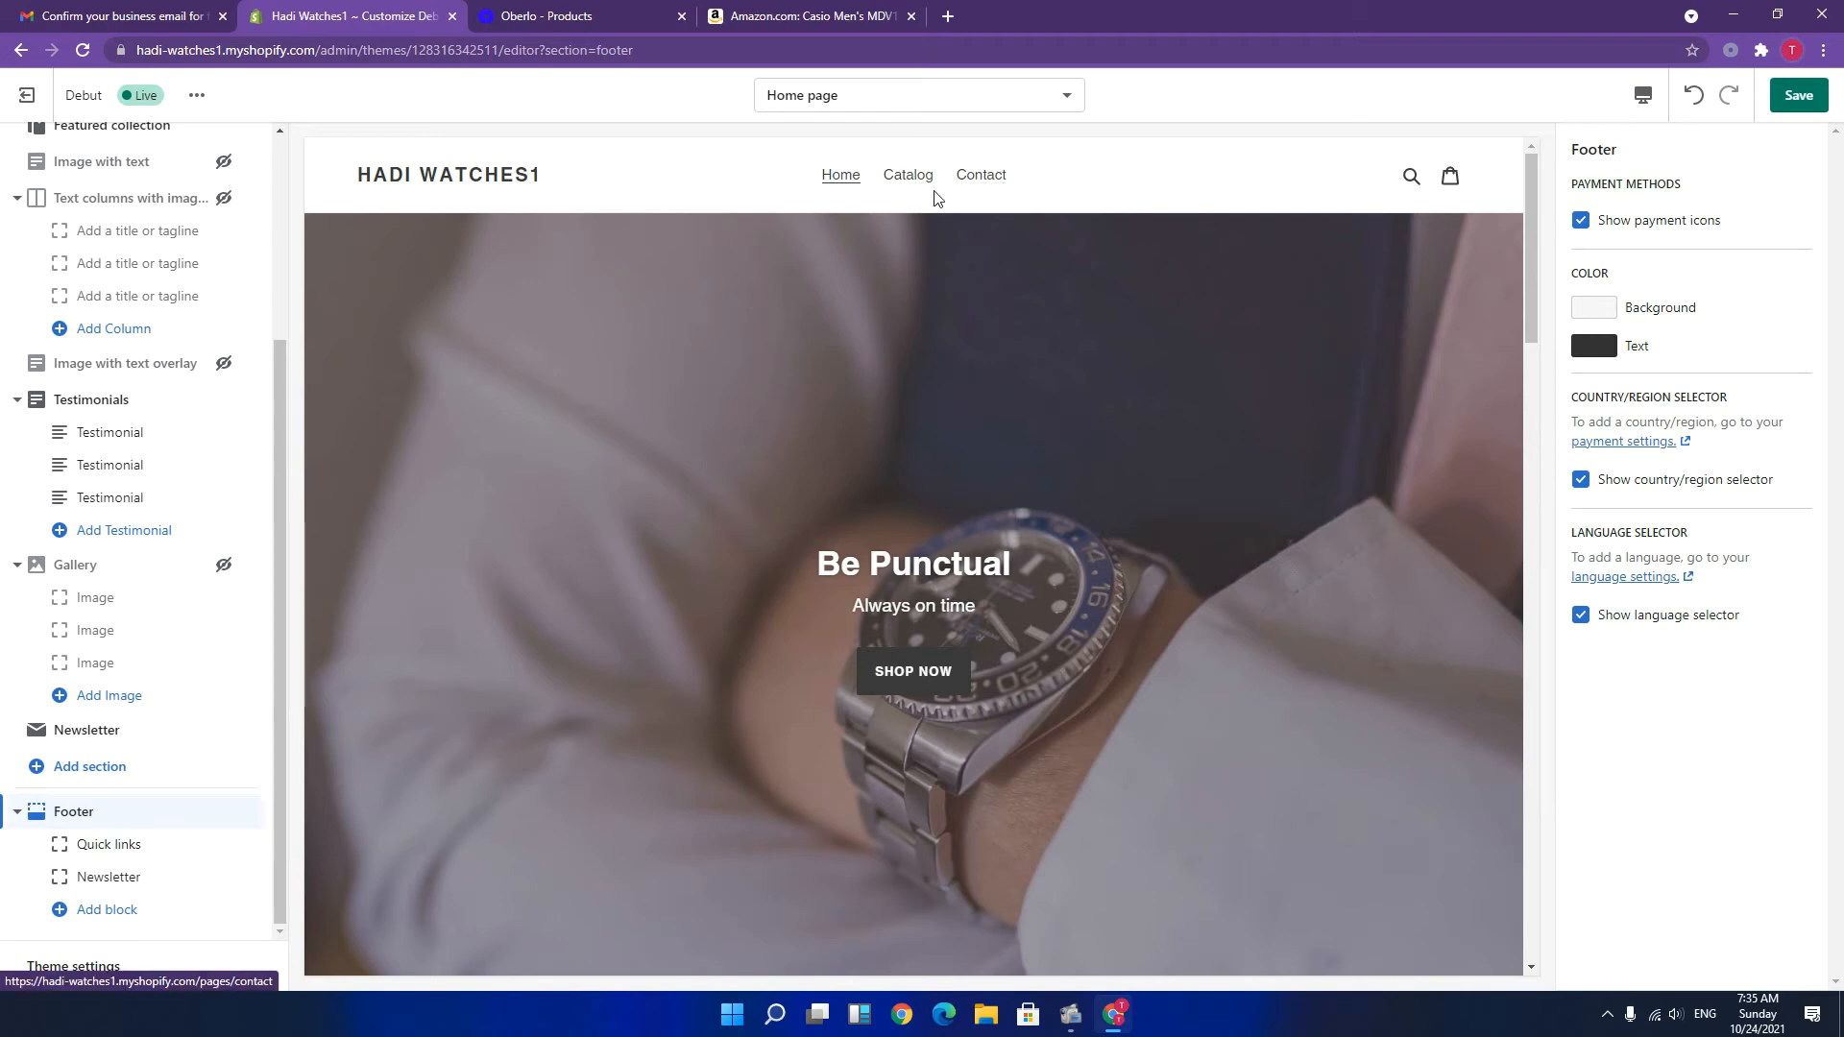
{"action": "left_click", "coordinate": [1779, 100]}
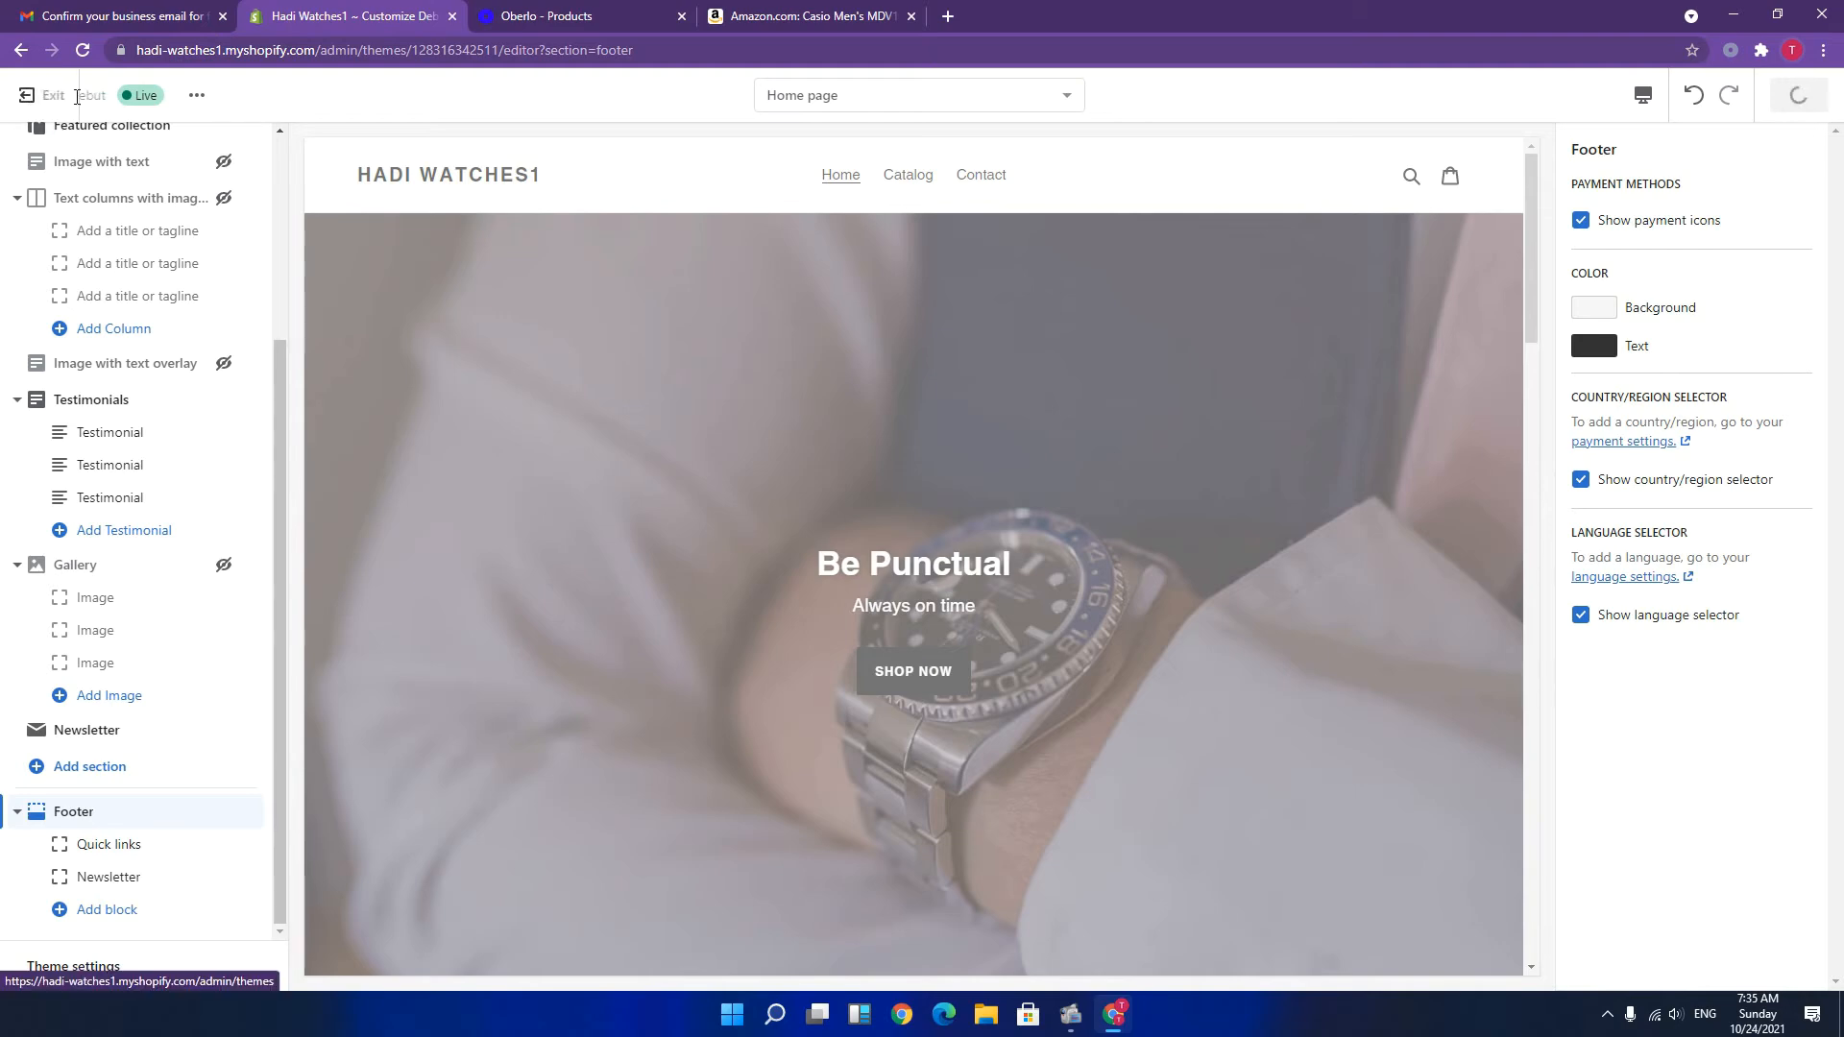
Step: In General settings, set the store currency to US dollars (USD)
{"action": "left_click", "coordinate": [26, 106]}
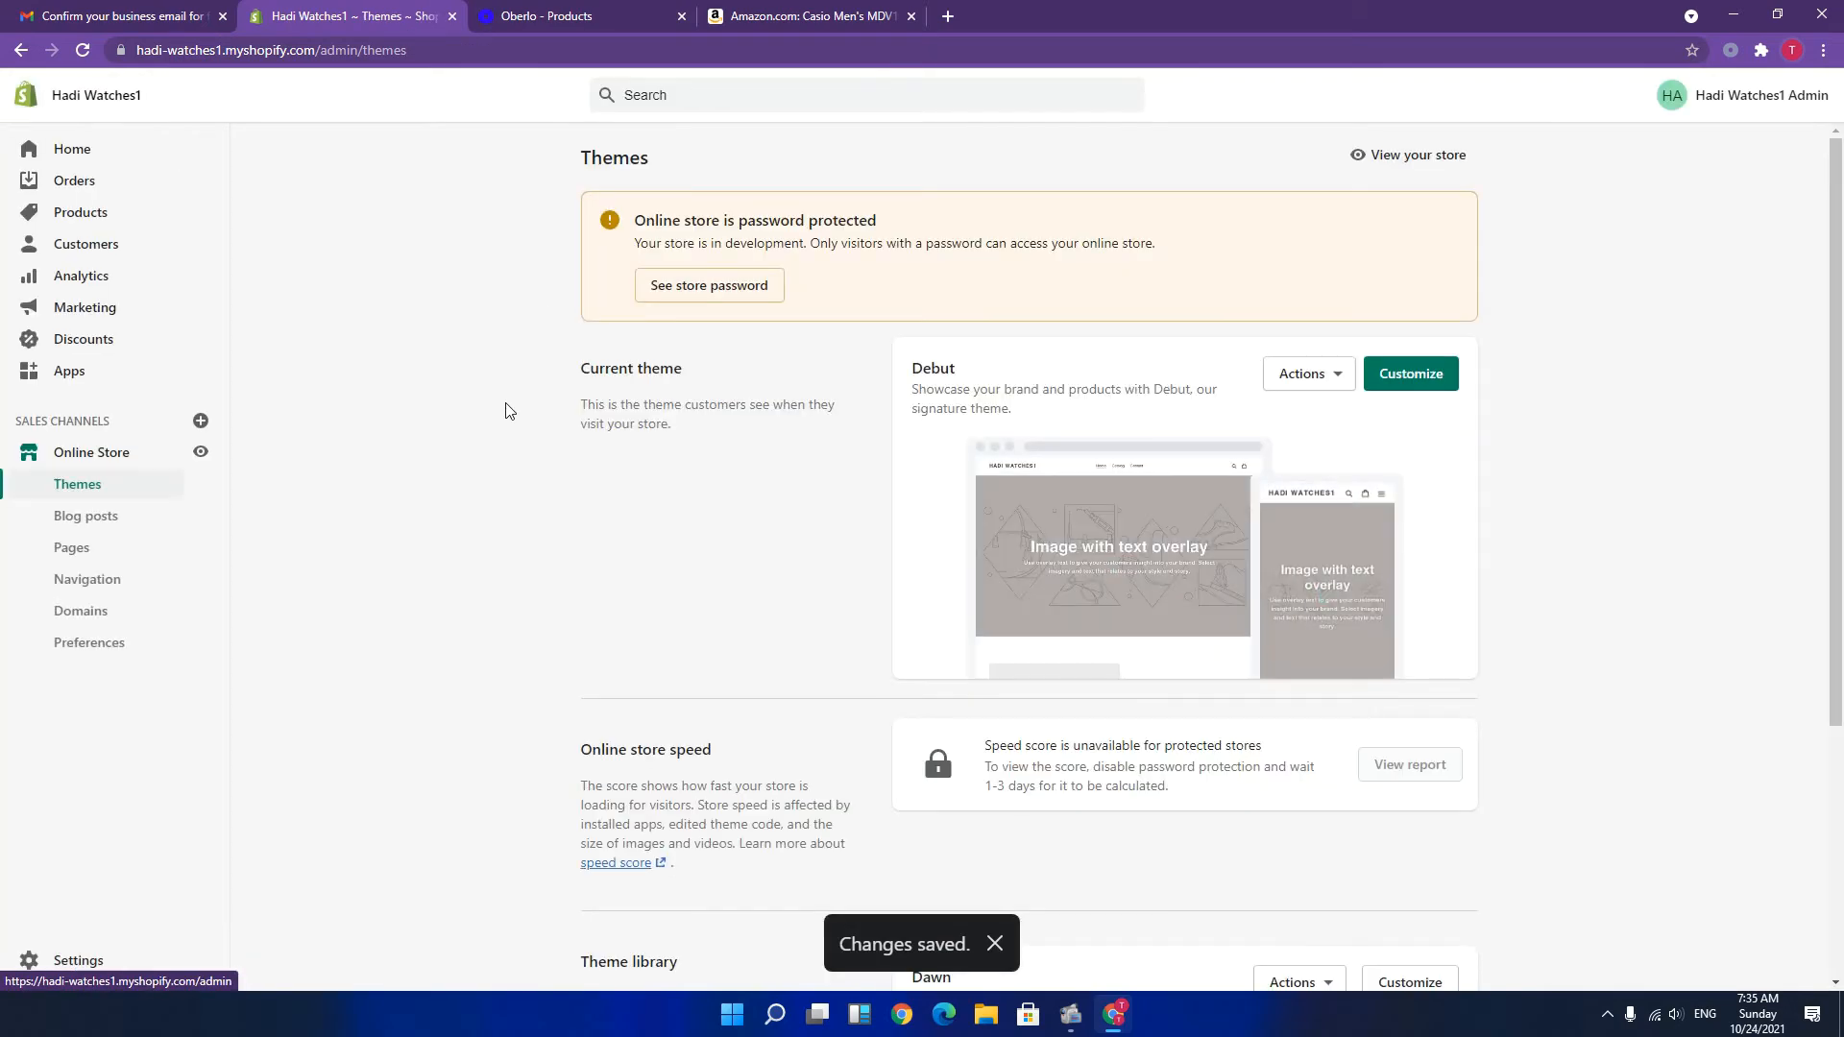
{"action": "left_click", "coordinate": [80, 550]}
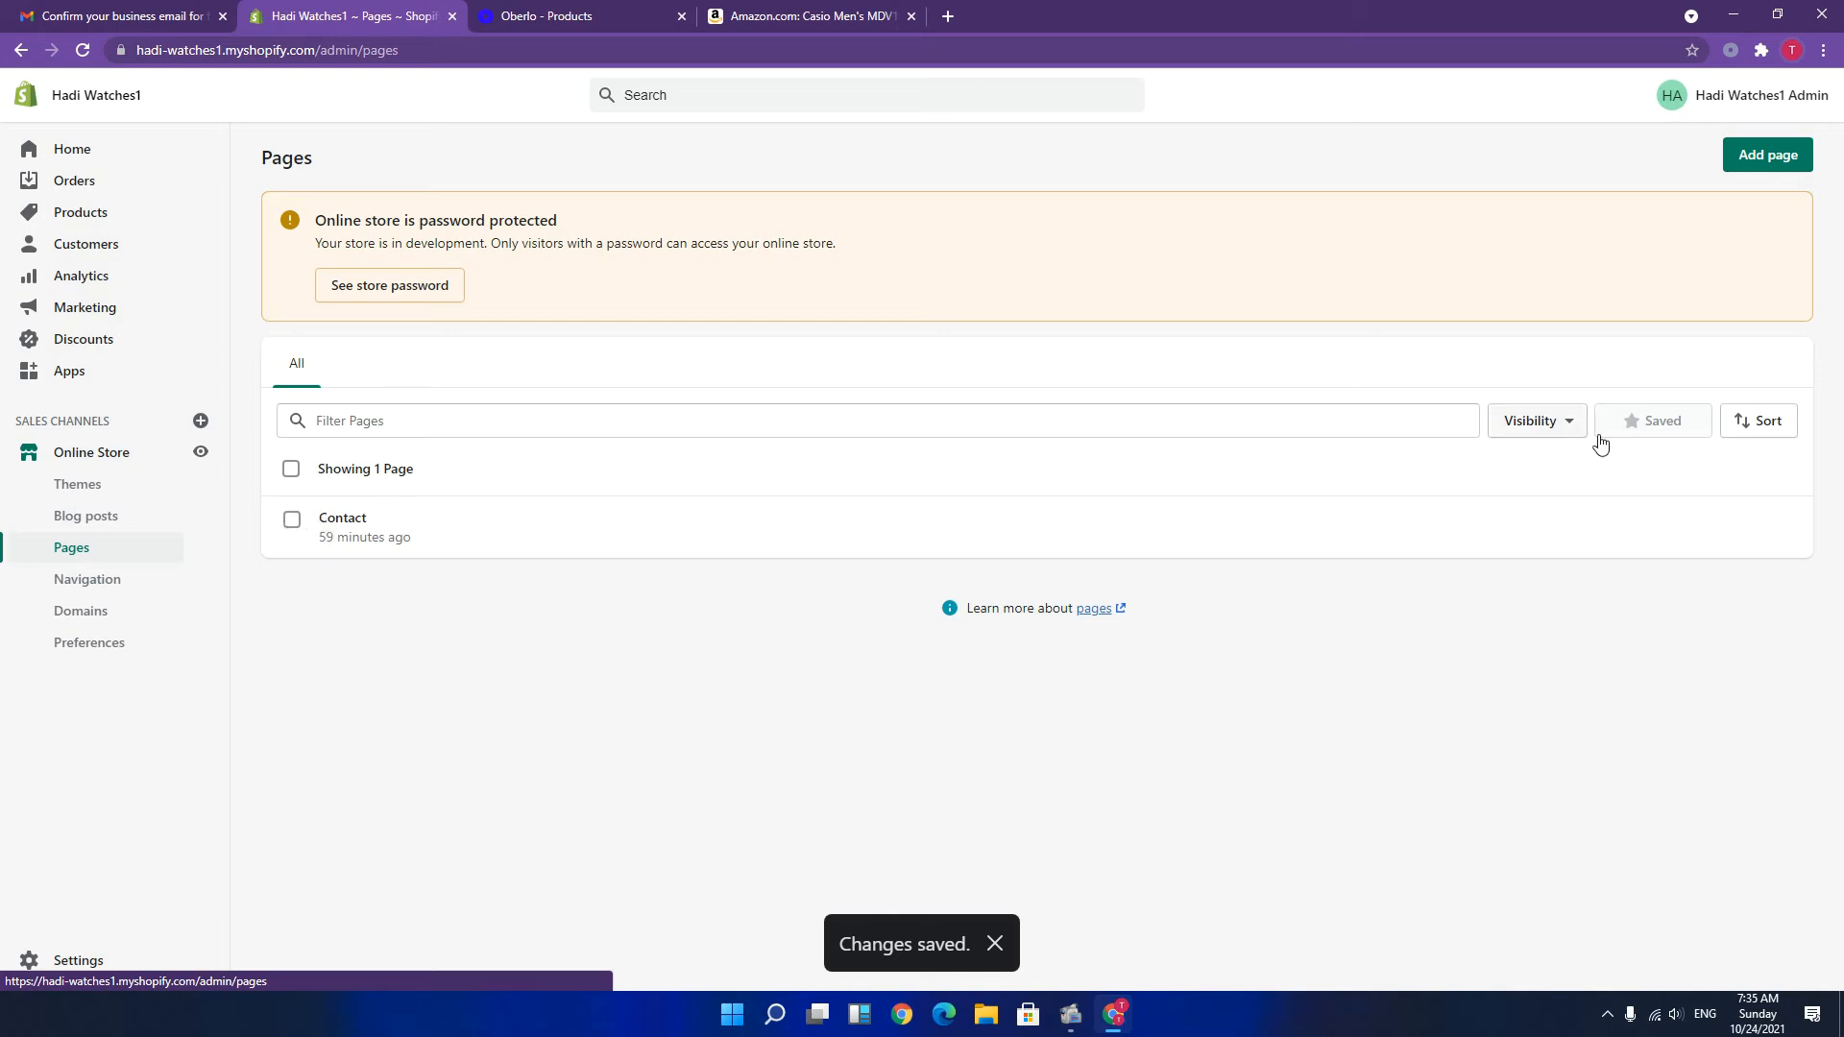
{"action": "left_click", "coordinate": [64, 966]}
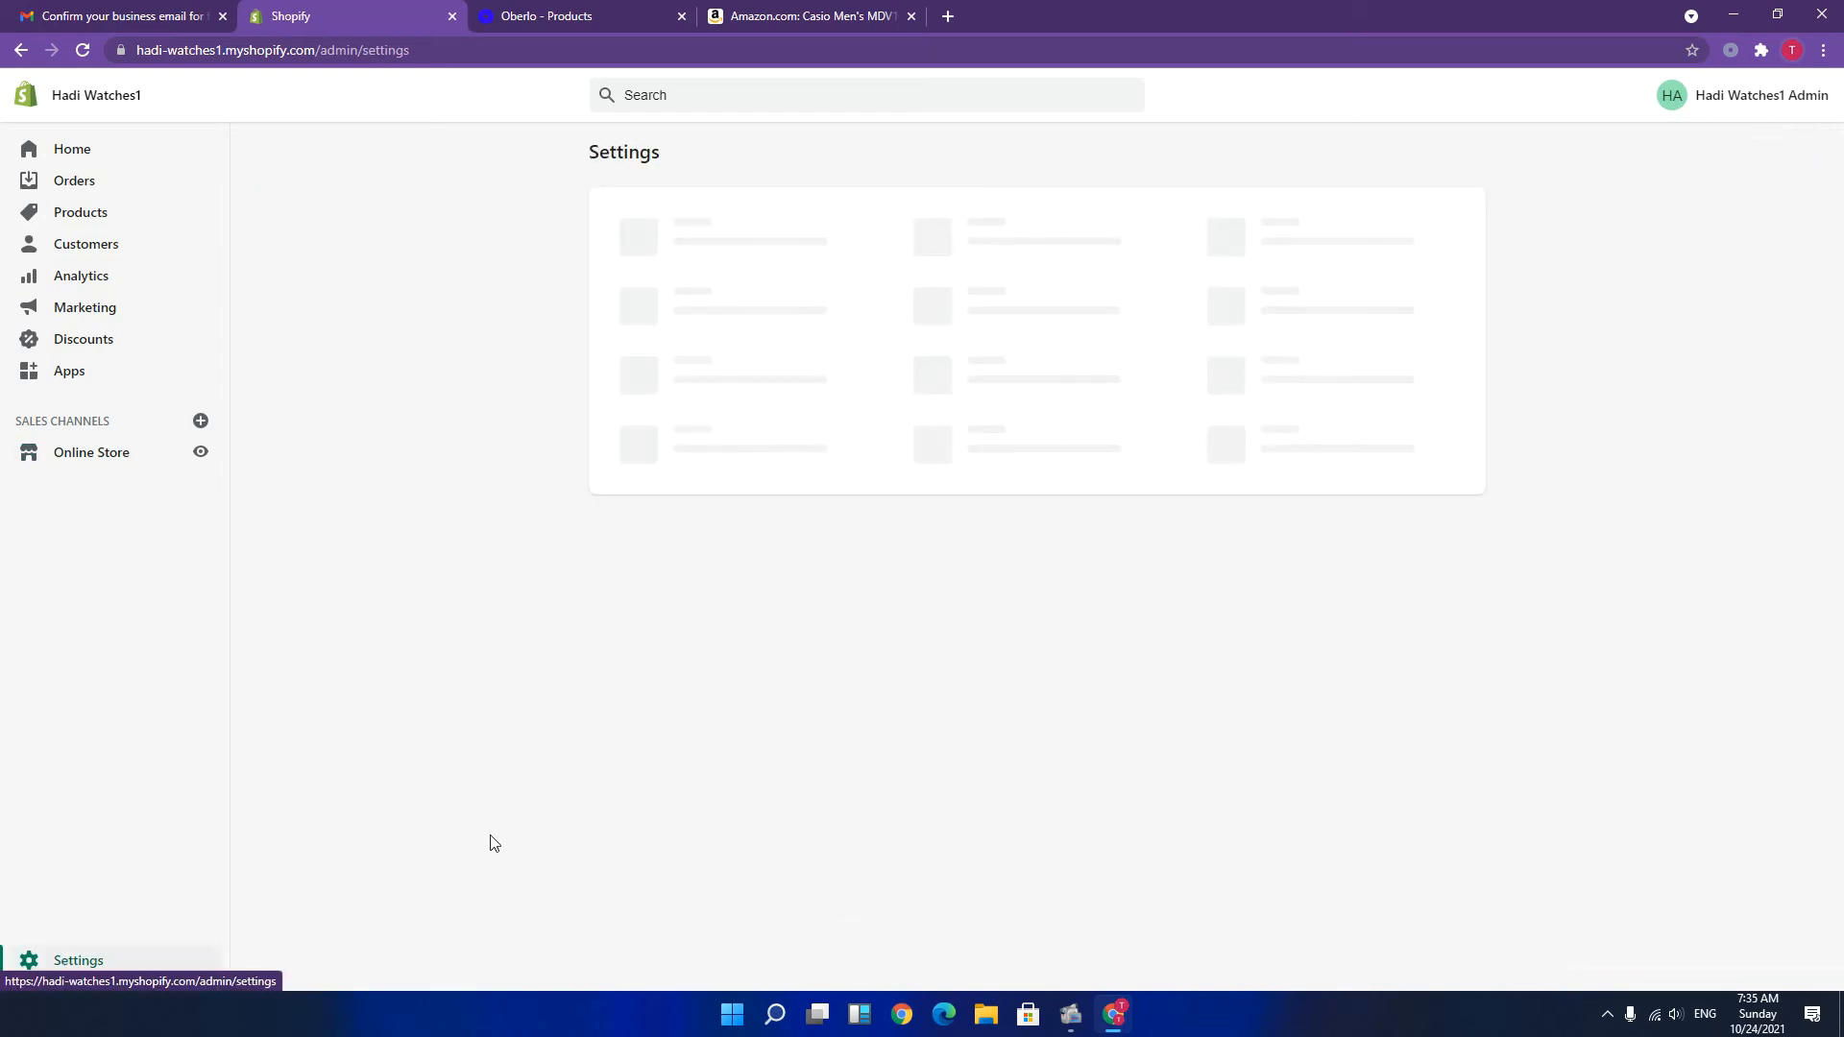
{"action": "left_click", "coordinate": [692, 246]}
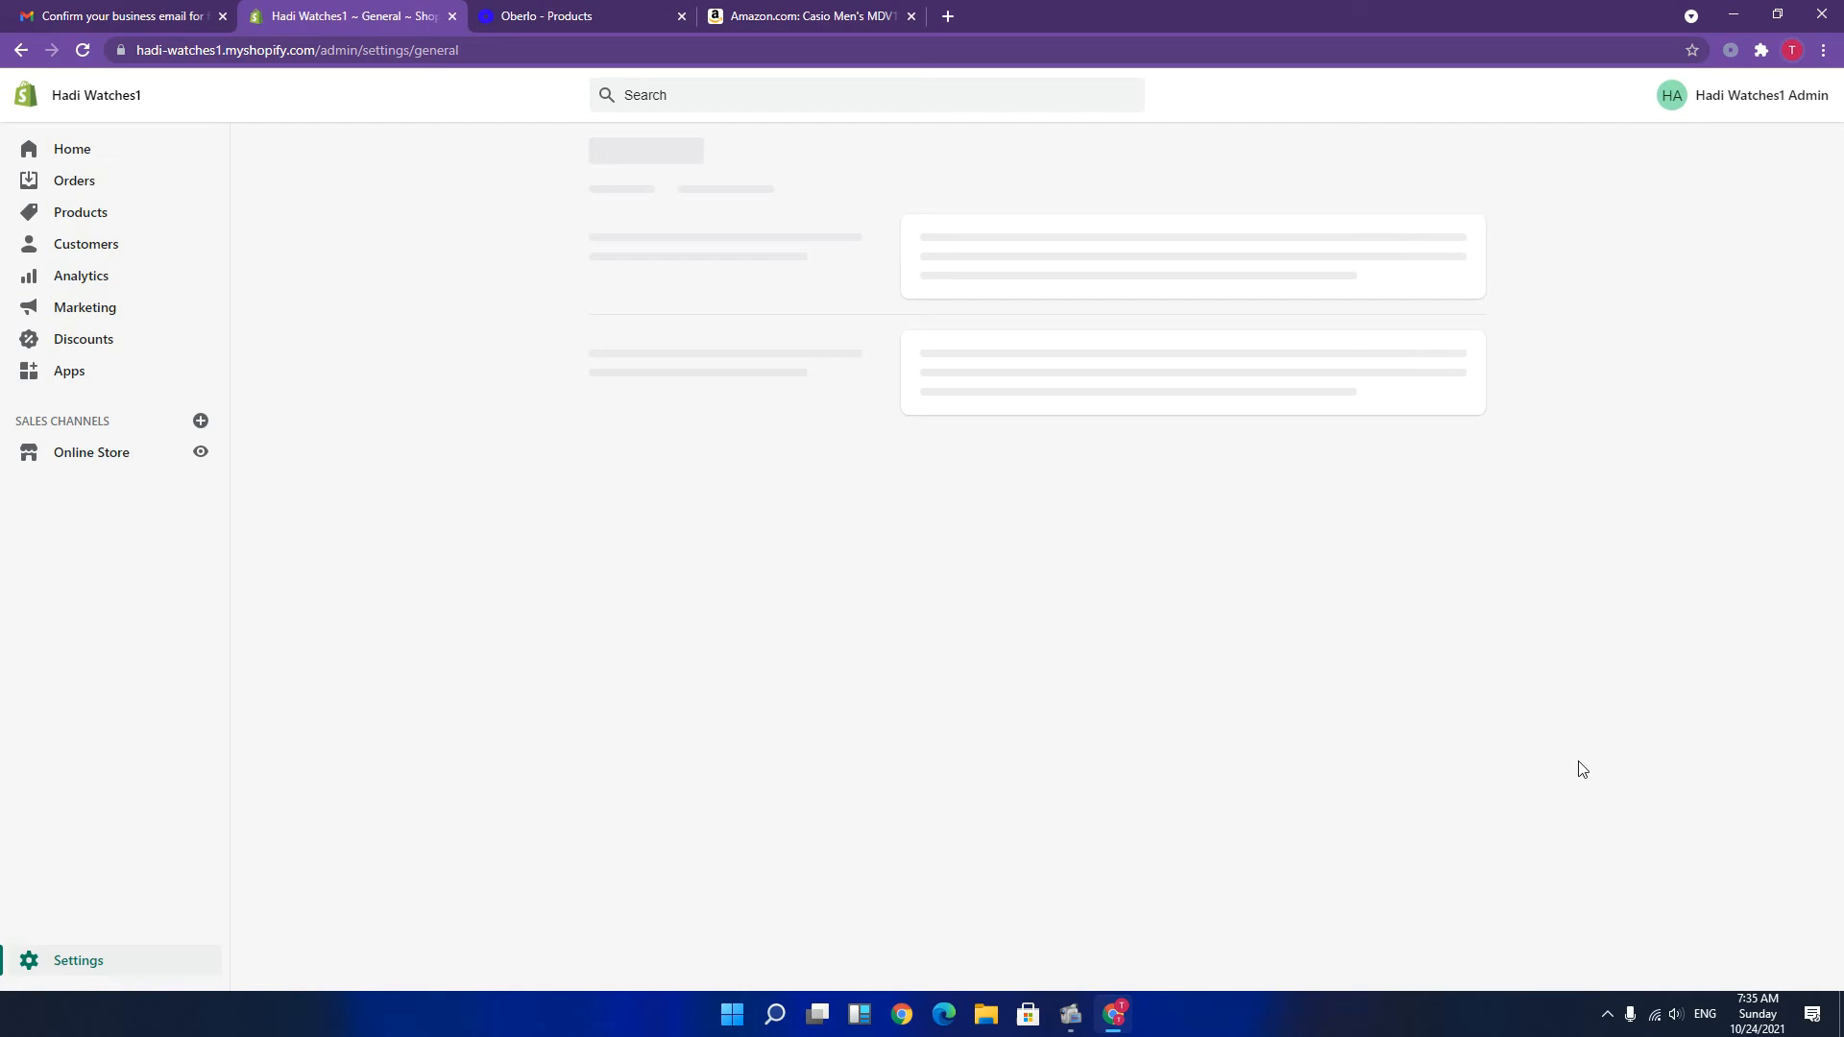
{"action": "scroll", "coordinate": [1614, 778], "scroll_direction": "down", "scroll_amount": 5}
{"action": "scroll", "coordinate": [1585, 796], "scroll_direction": "down", "scroll_amount": 4}
{"action": "left_click", "coordinate": [971, 794]}
{"action": "scroll", "coordinate": [994, 618], "scroll_direction": "up", "scroll_amount": 15}
{"action": "left_click", "coordinate": [970, 512]}
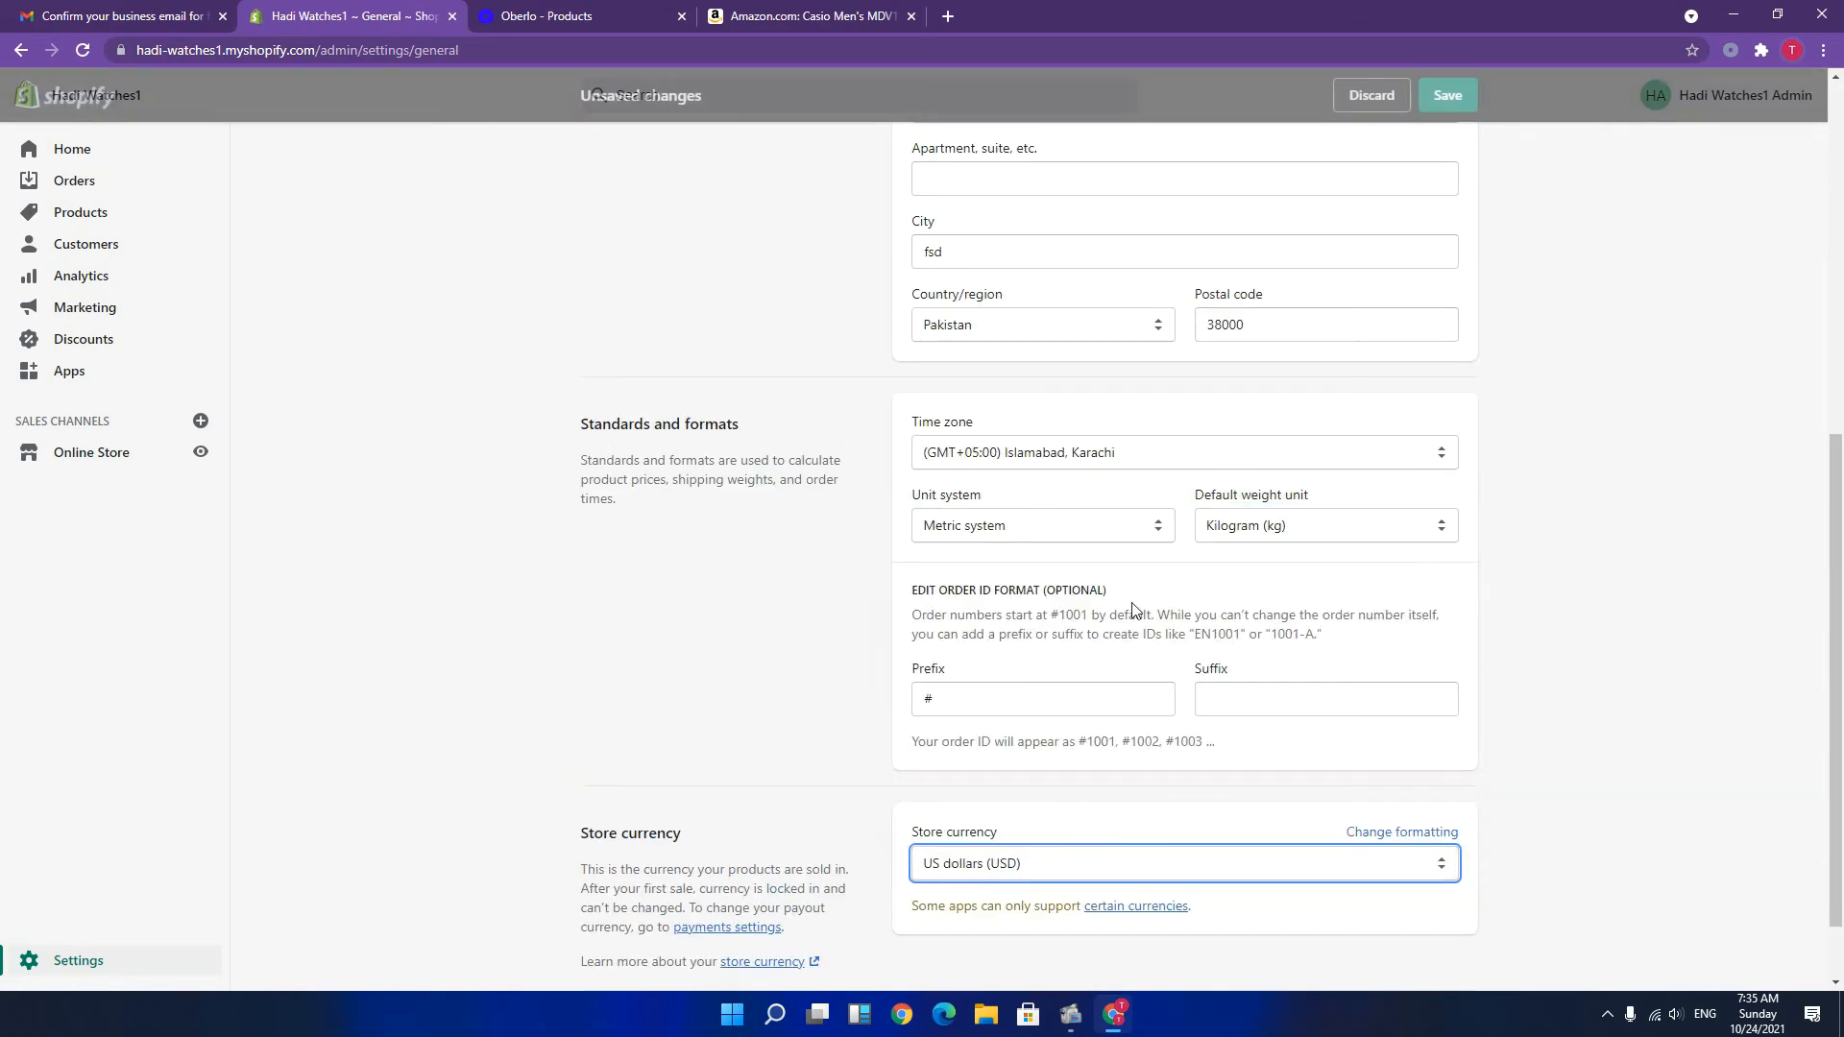
{"action": "scroll", "coordinate": [1412, 877], "scroll_direction": "down", "scroll_amount": 1}
{"action": "left_click", "coordinate": [1448, 939]}
Step: Fill in the required store phone number, save, and return to the Settings overview
{"action": "scroll", "coordinate": [1062, 687], "scroll_direction": "down", "scroll_amount": 6}
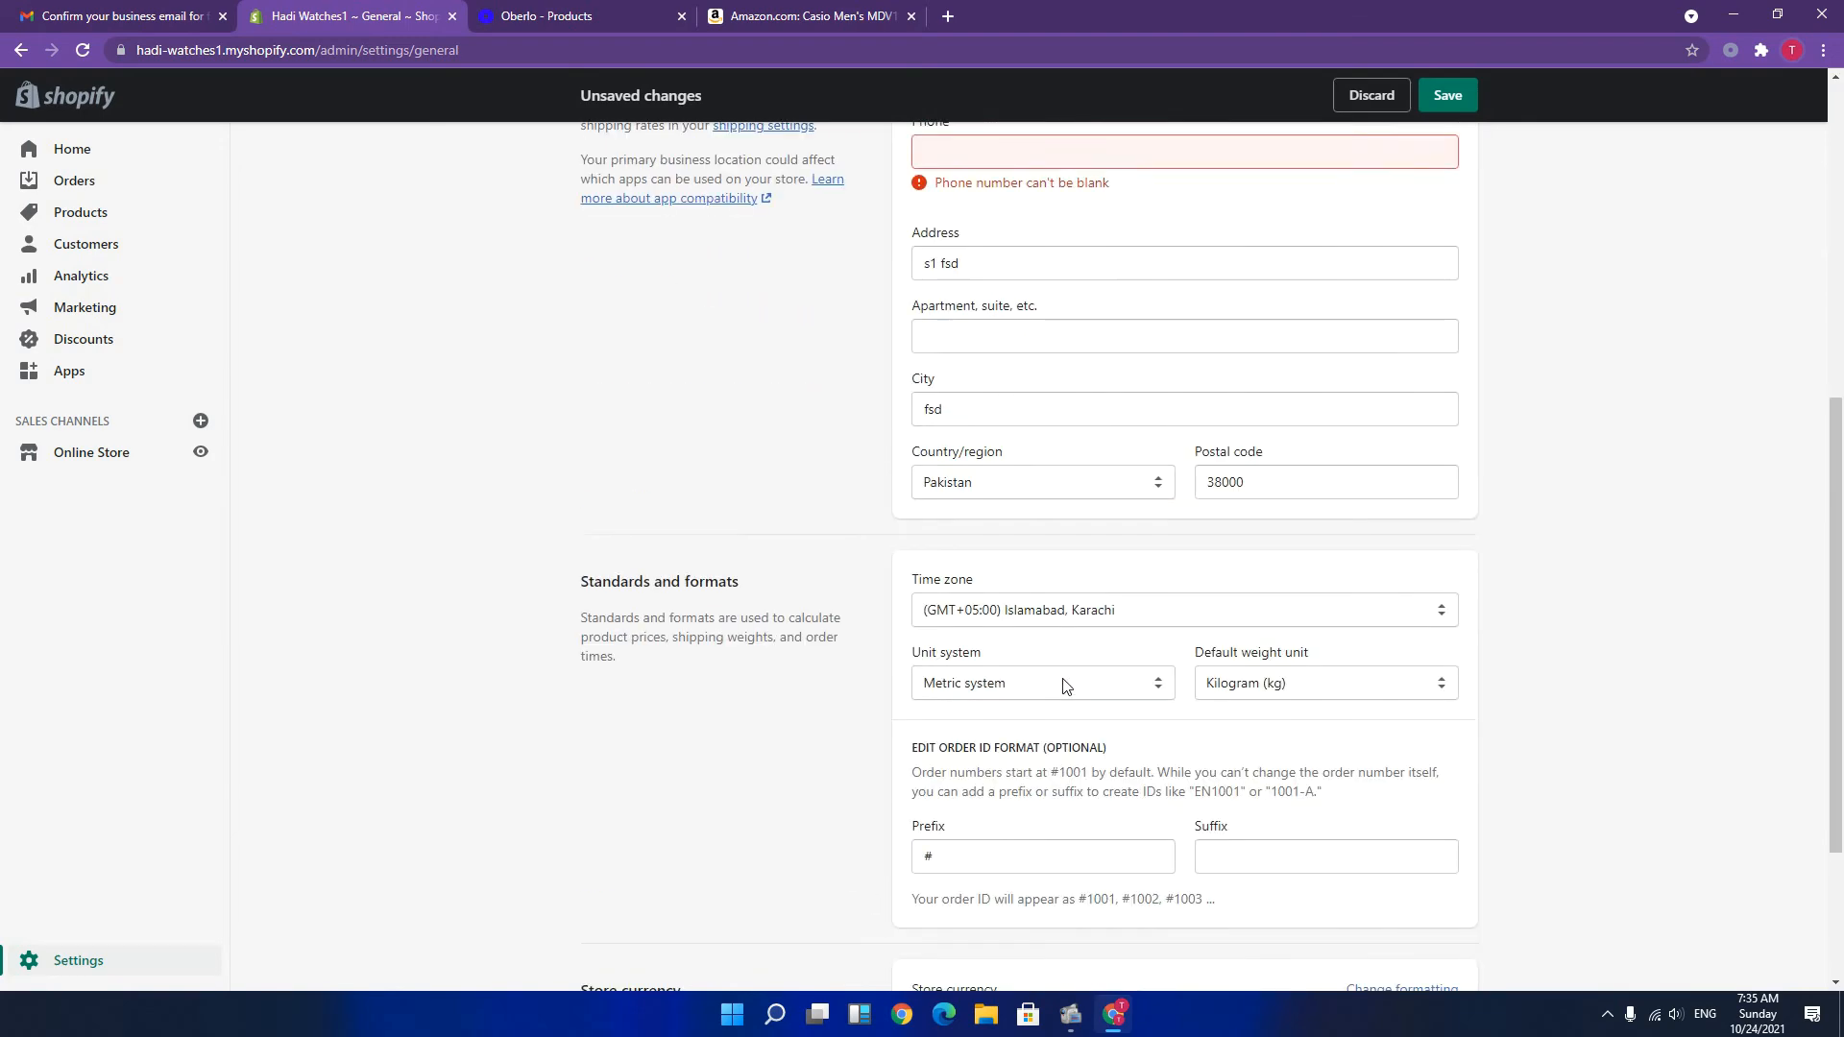
{"action": "scroll", "coordinate": [989, 812], "scroll_direction": "down", "scroll_amount": 2}
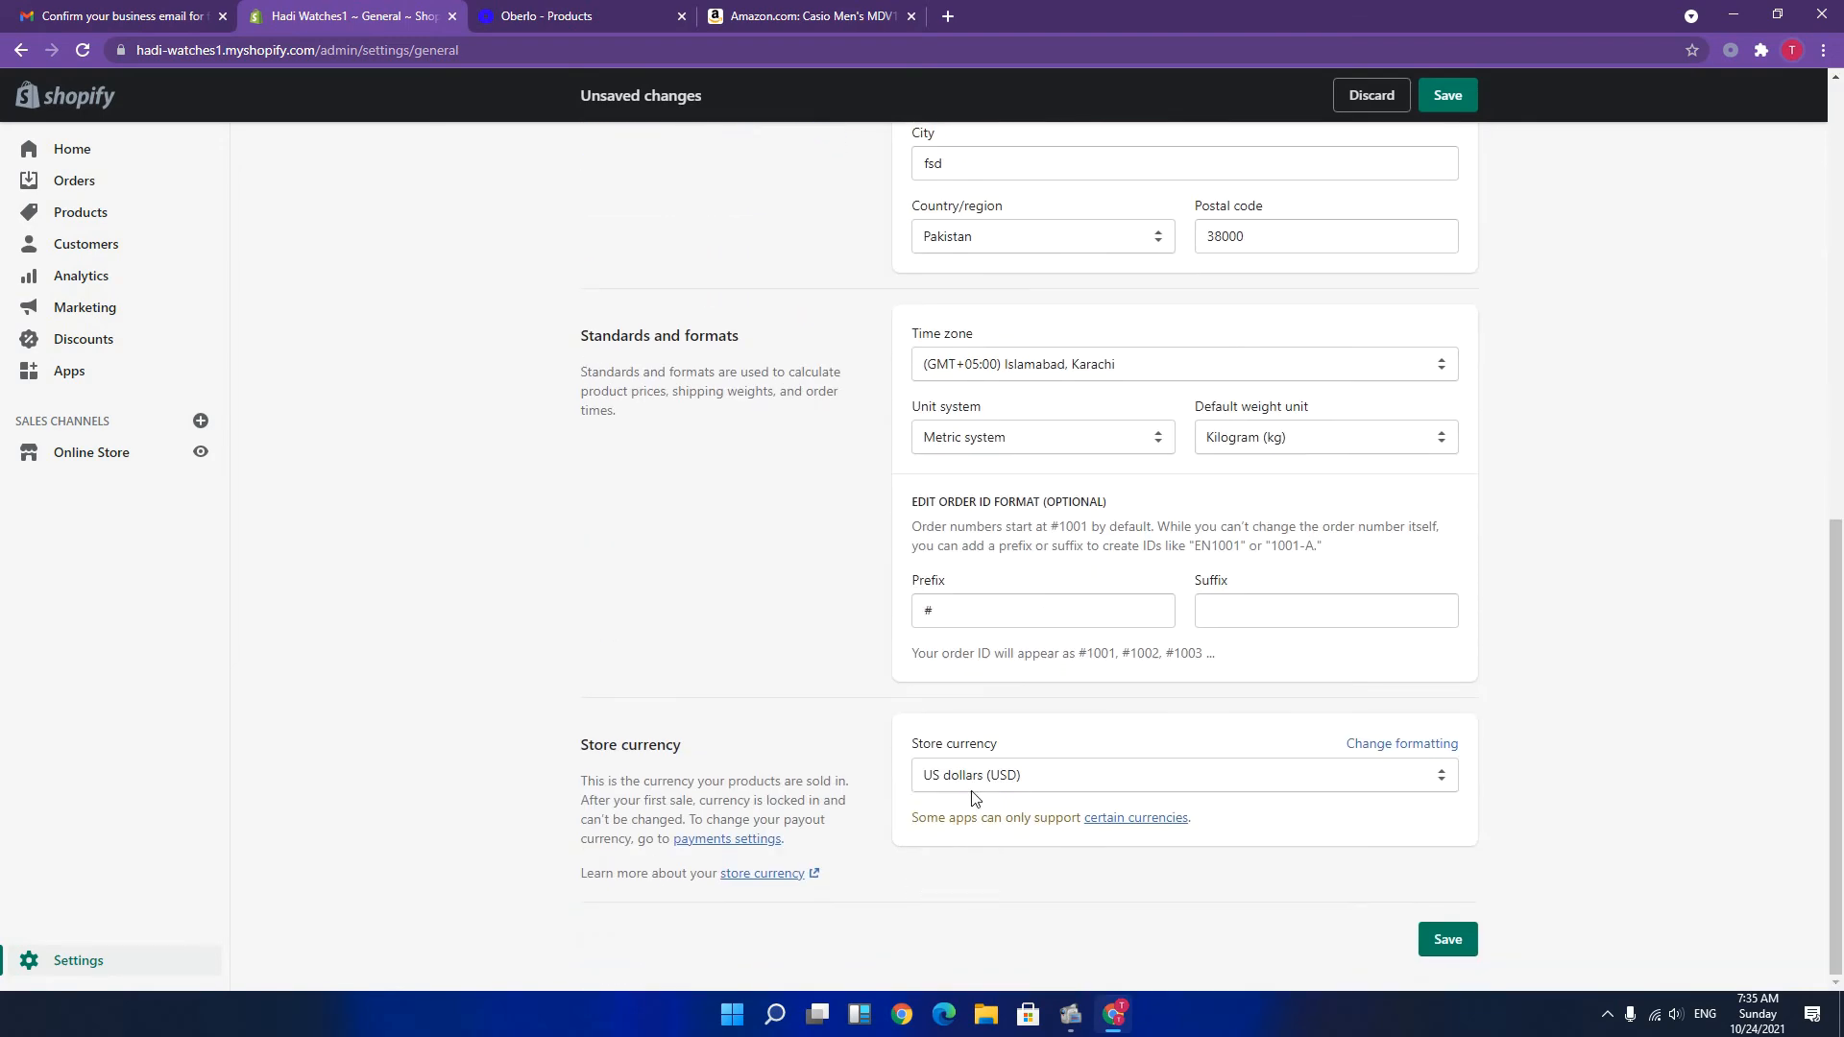
{"action": "scroll", "coordinate": [973, 798], "scroll_direction": "up", "scroll_amount": 5}
{"action": "left_click", "coordinate": [946, 401]}
{"action": "type", "text": "12454"}
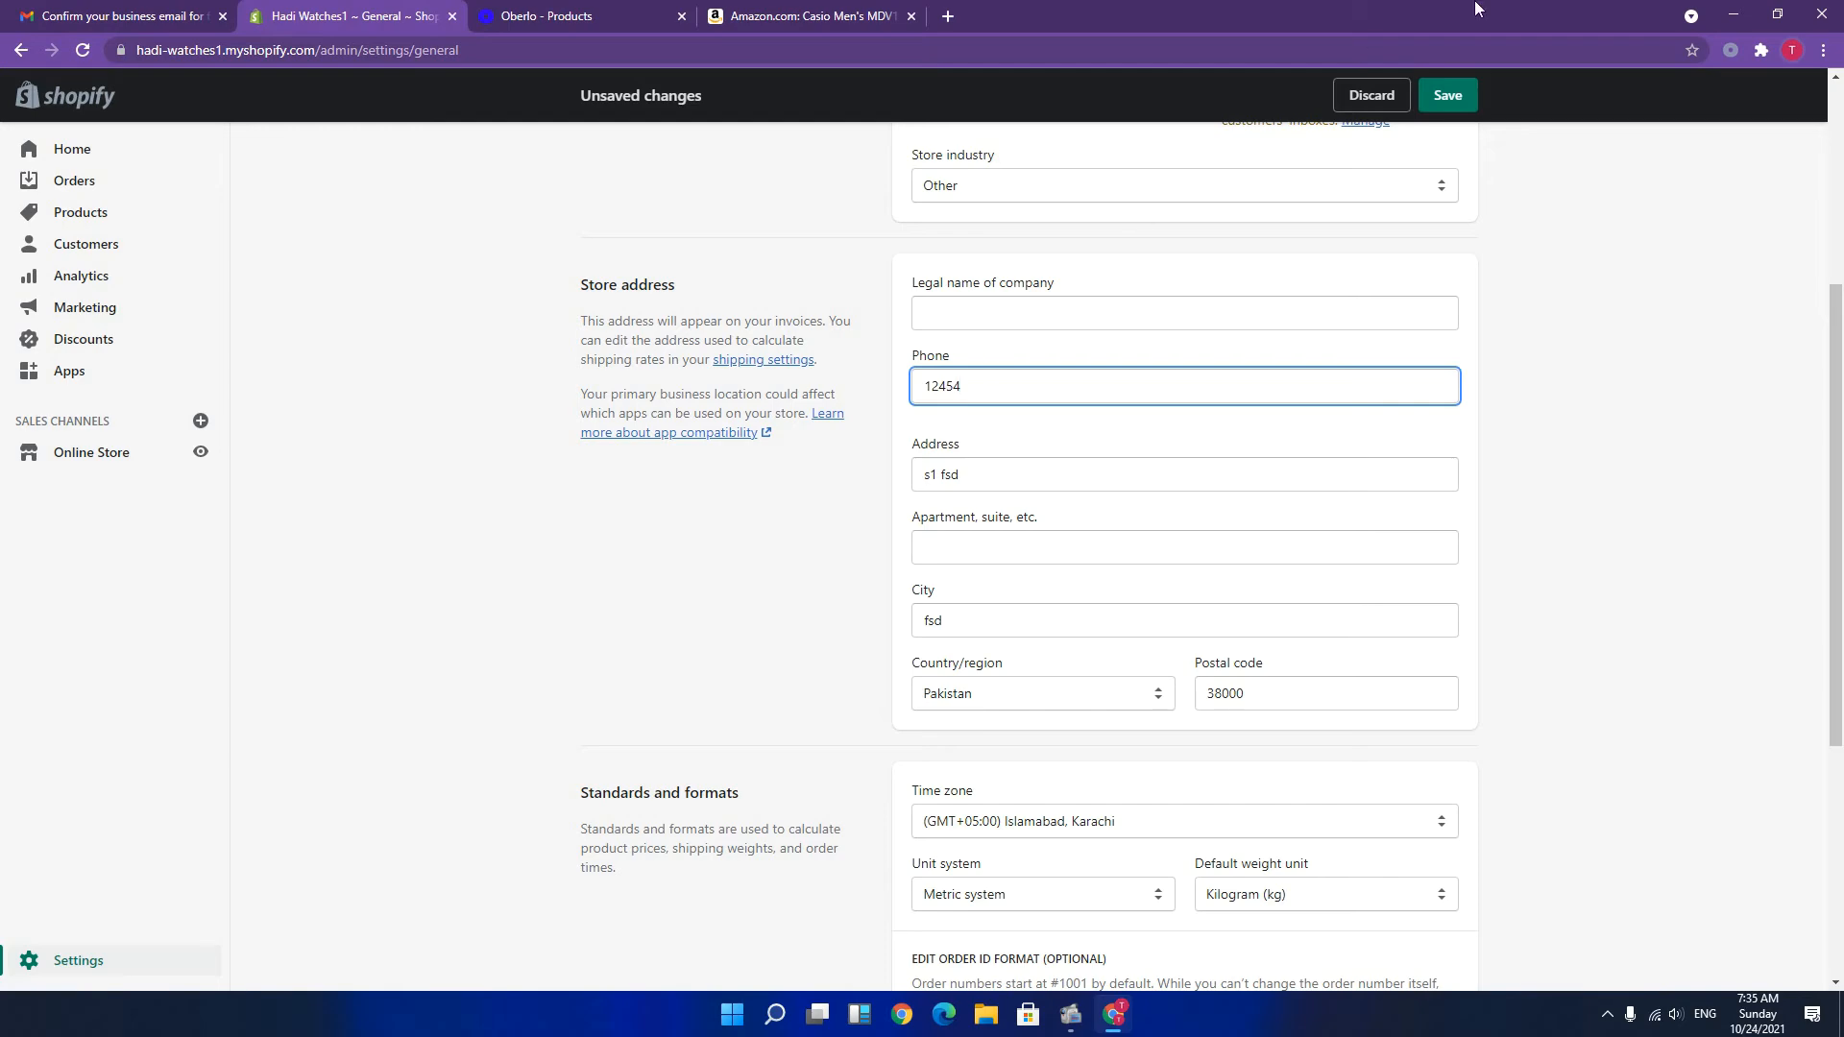
{"action": "left_click", "coordinate": [1448, 95]}
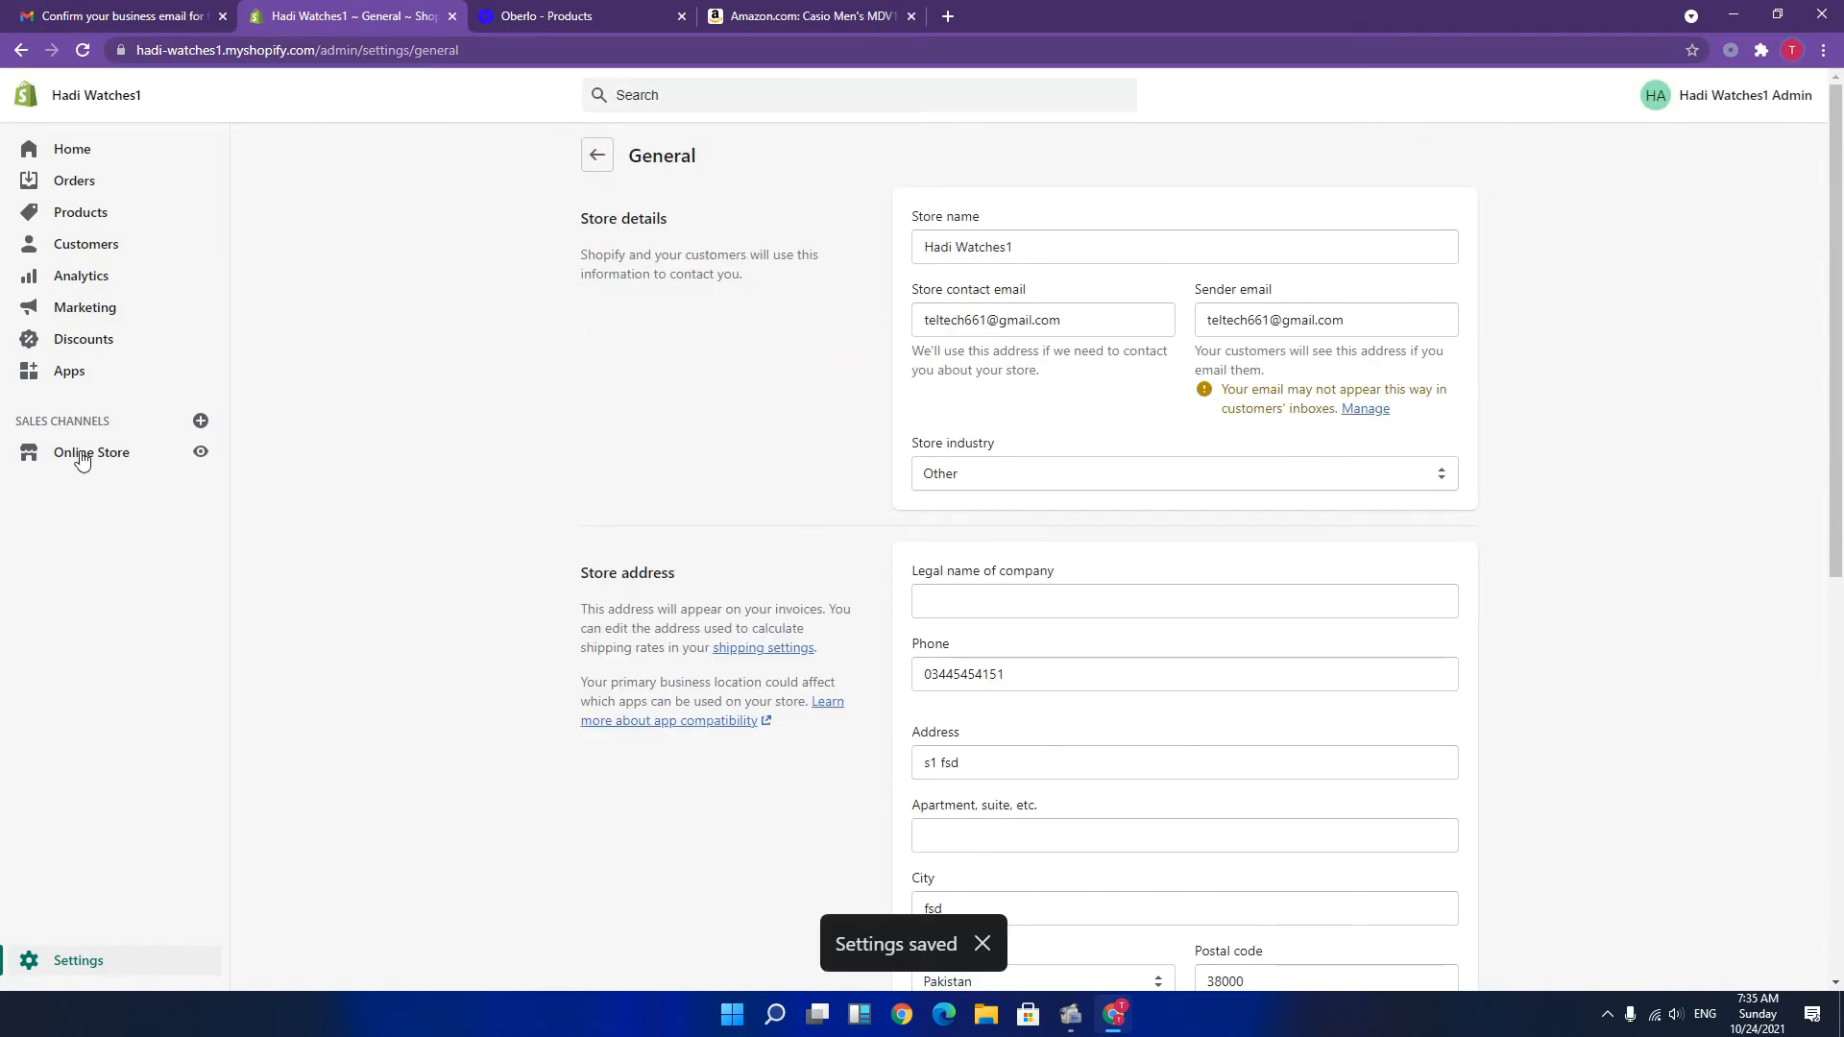
{"action": "left_click", "coordinate": [81, 957]}
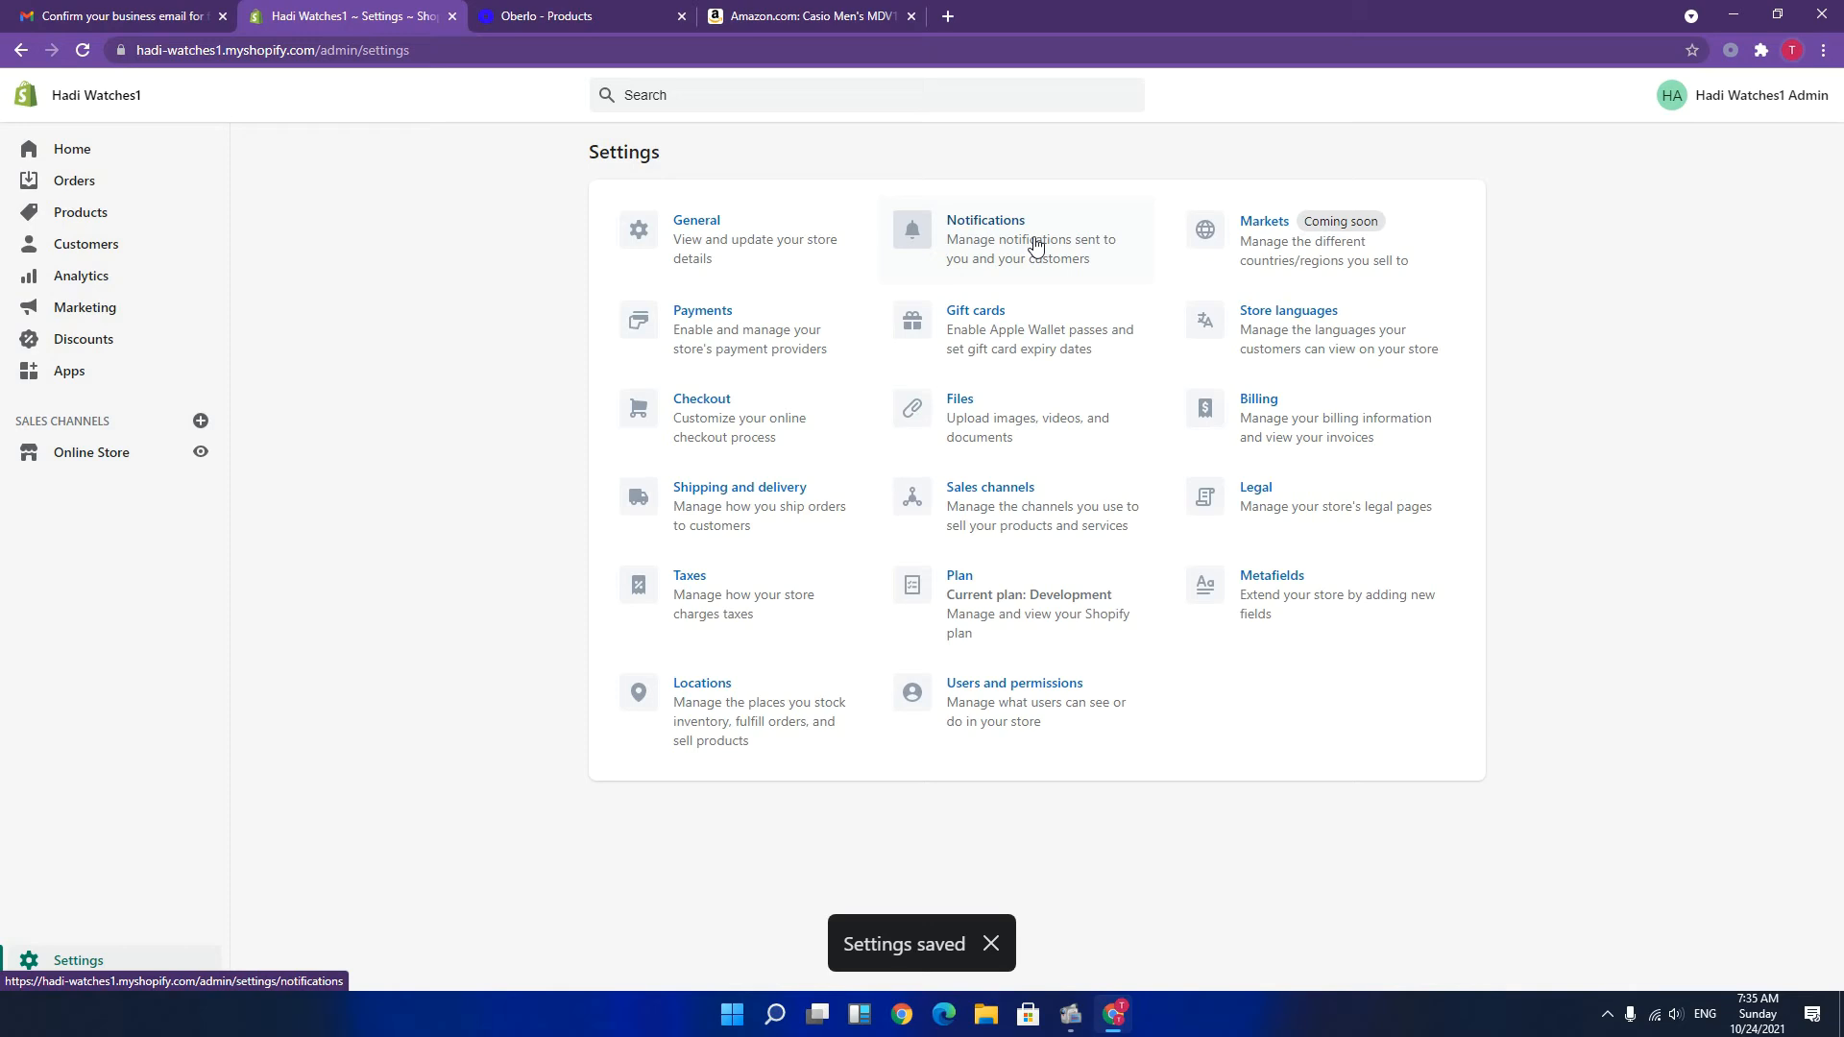
Step: Create the refund, privacy and terms of service policies from templates under Legal
{"action": "left_click", "coordinate": [1314, 490]}
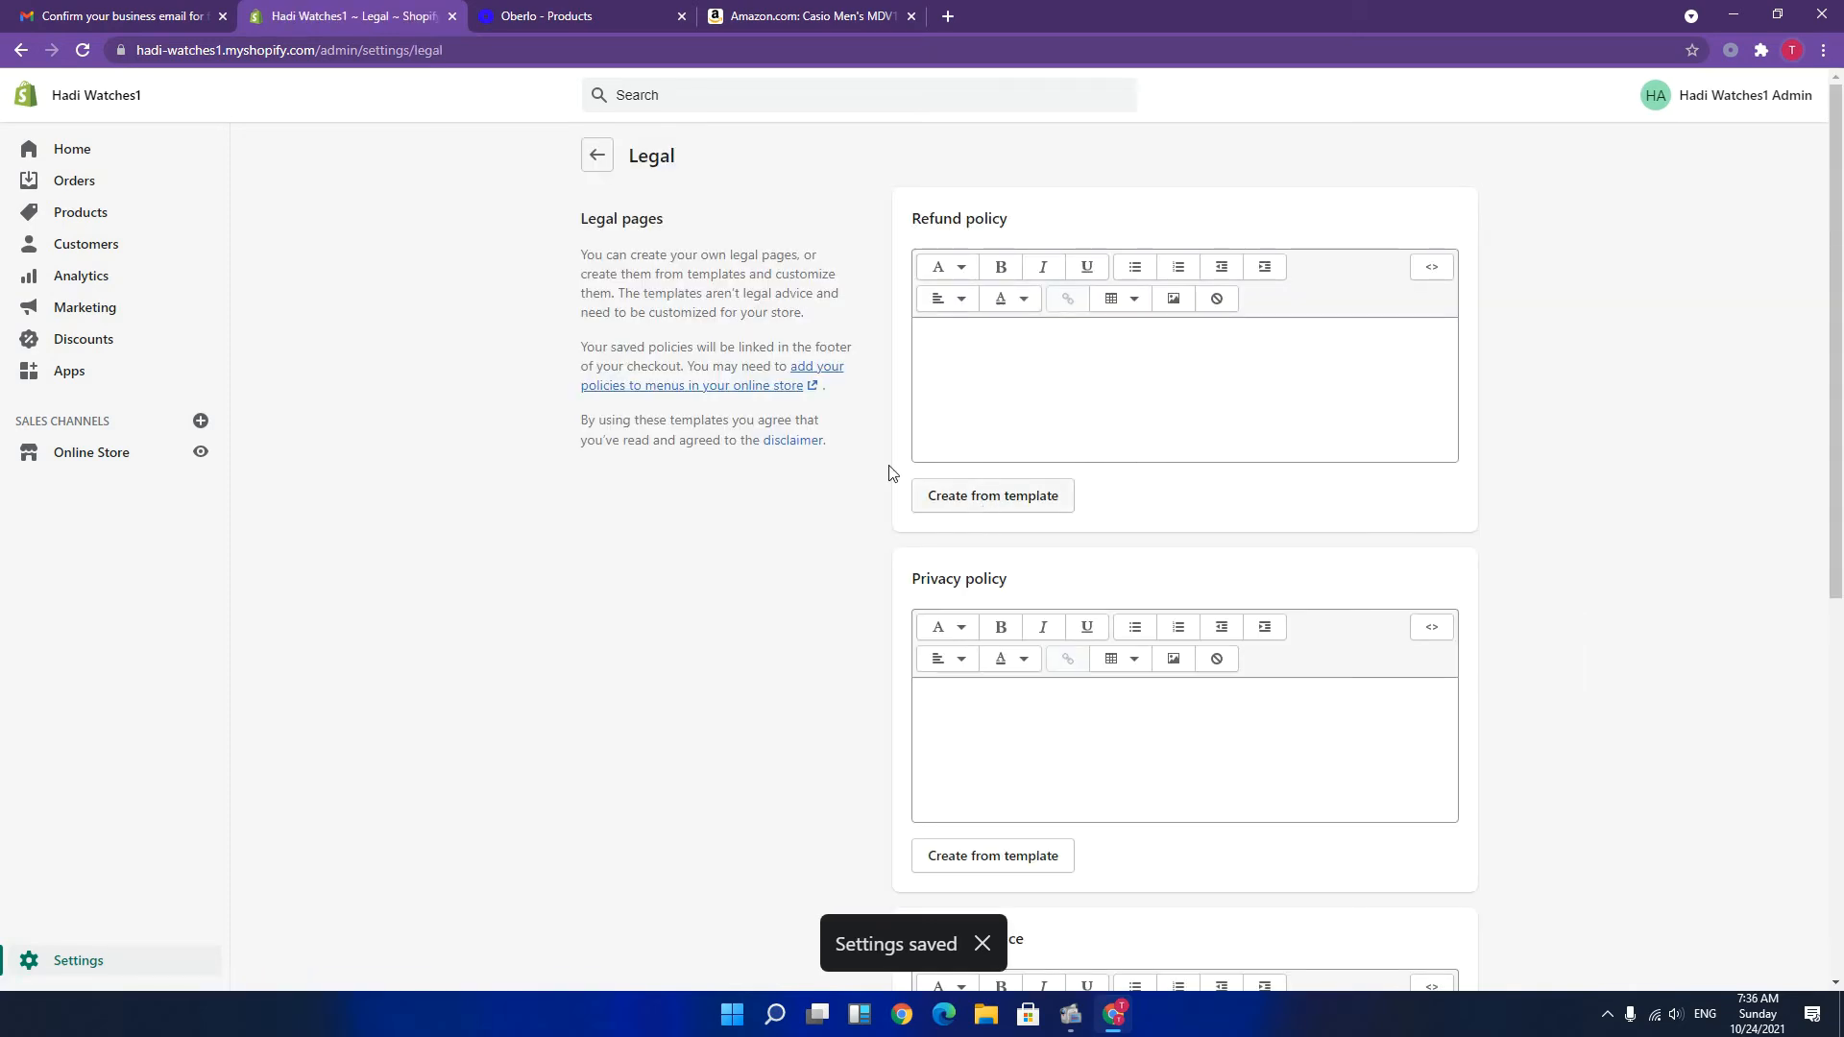
{"action": "left_click", "coordinate": [1046, 490]}
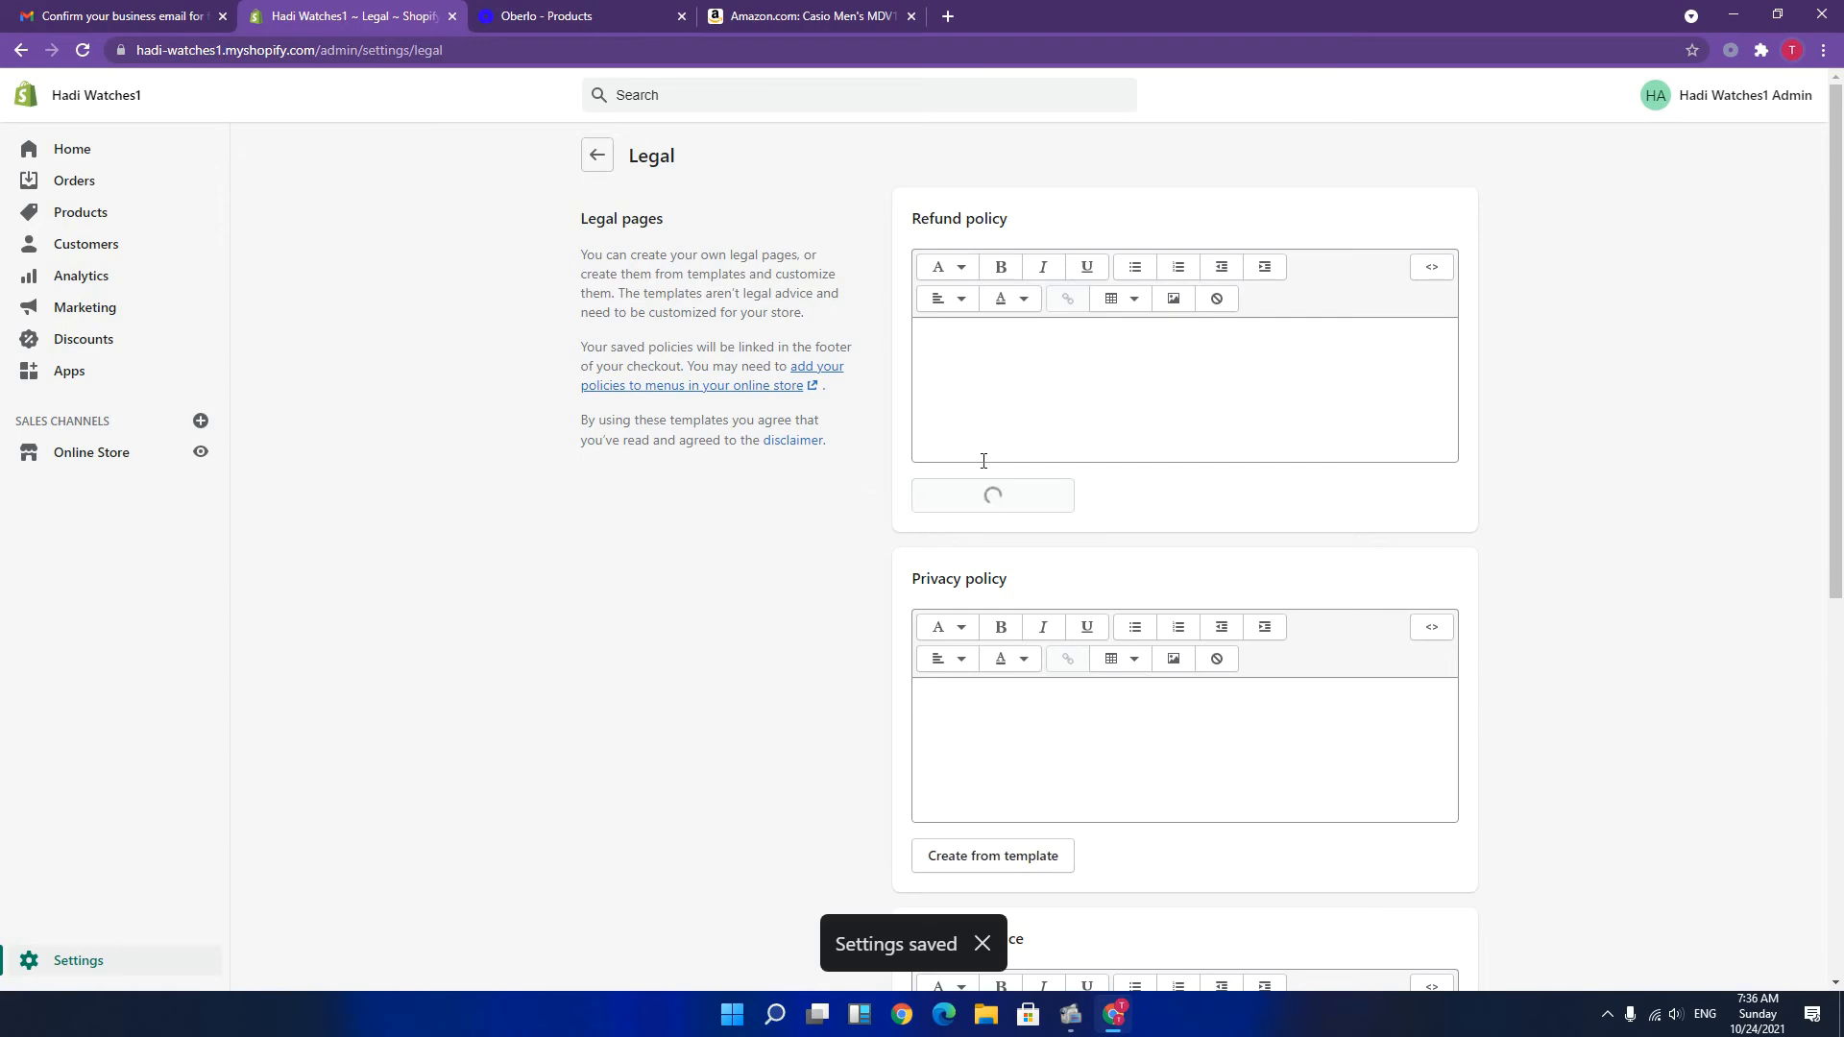
{"action": "scroll", "coordinate": [984, 461], "scroll_direction": "down", "scroll_amount": 6}
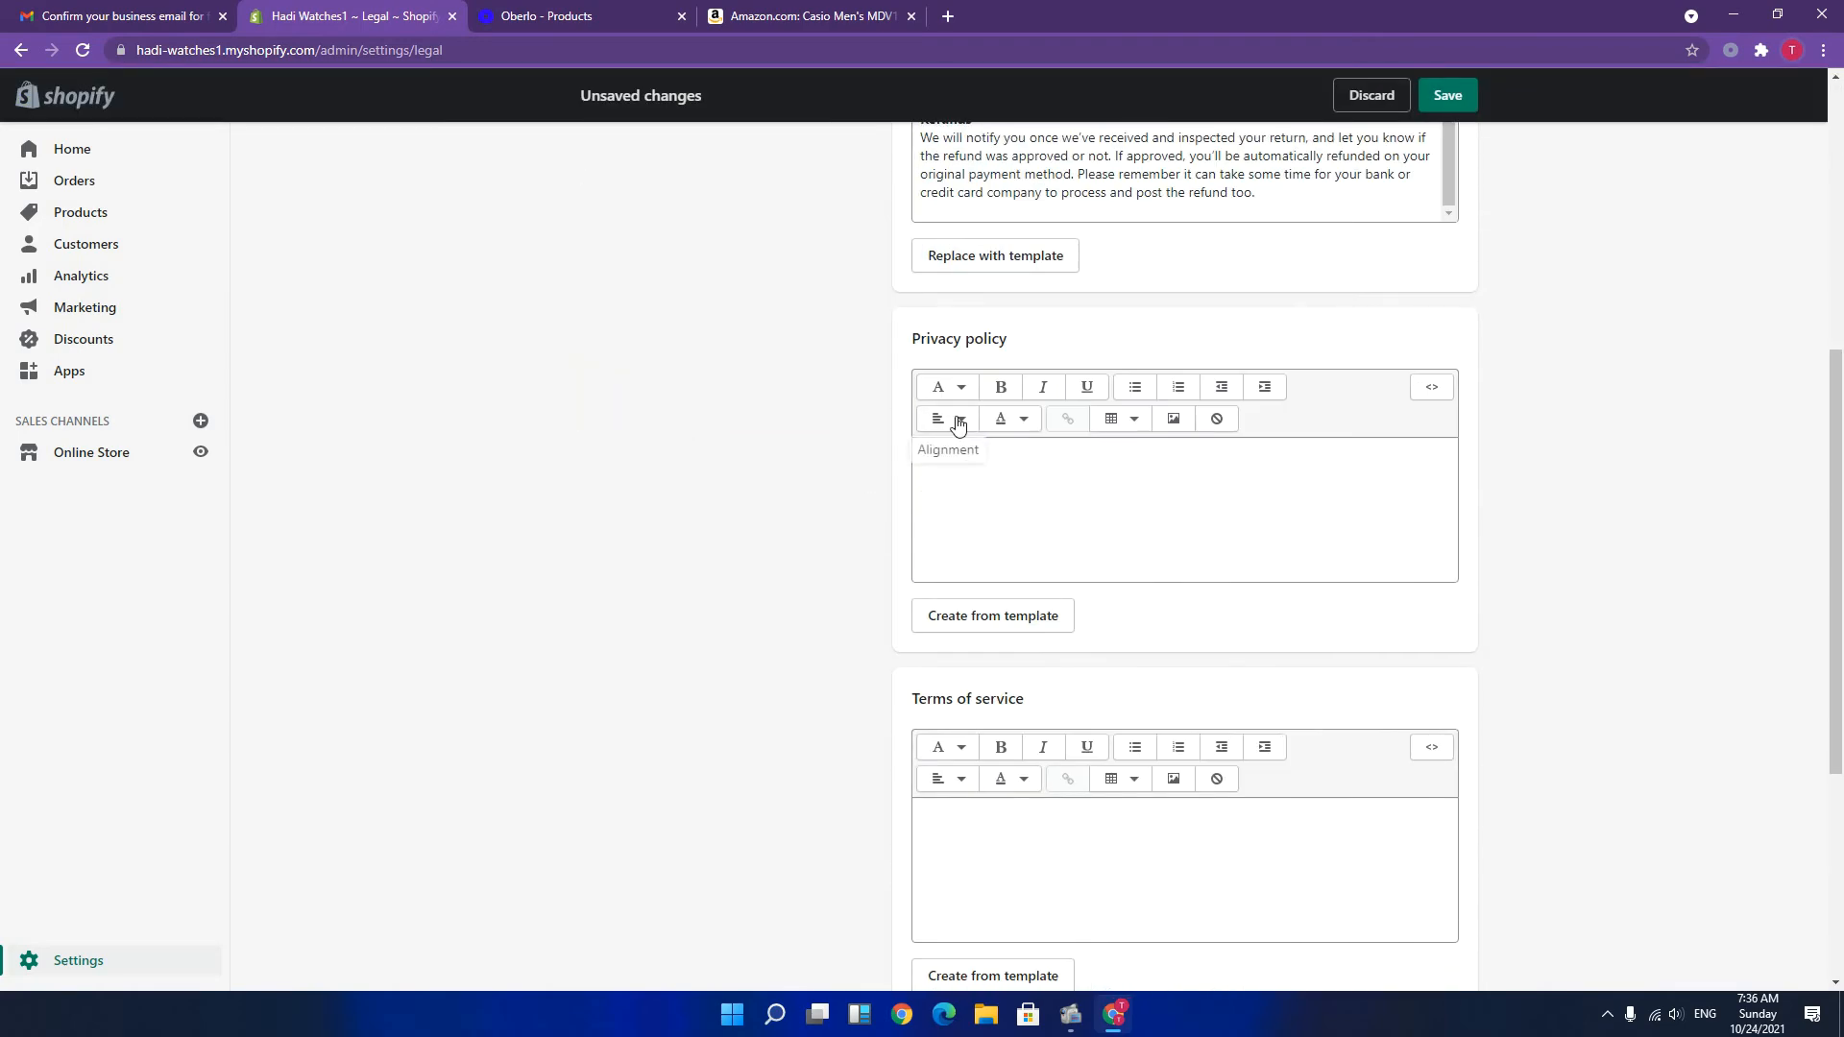
{"action": "left_click", "coordinate": [939, 620]}
{"action": "scroll", "coordinate": [1725, 659], "scroll_direction": "down", "scroll_amount": 4}
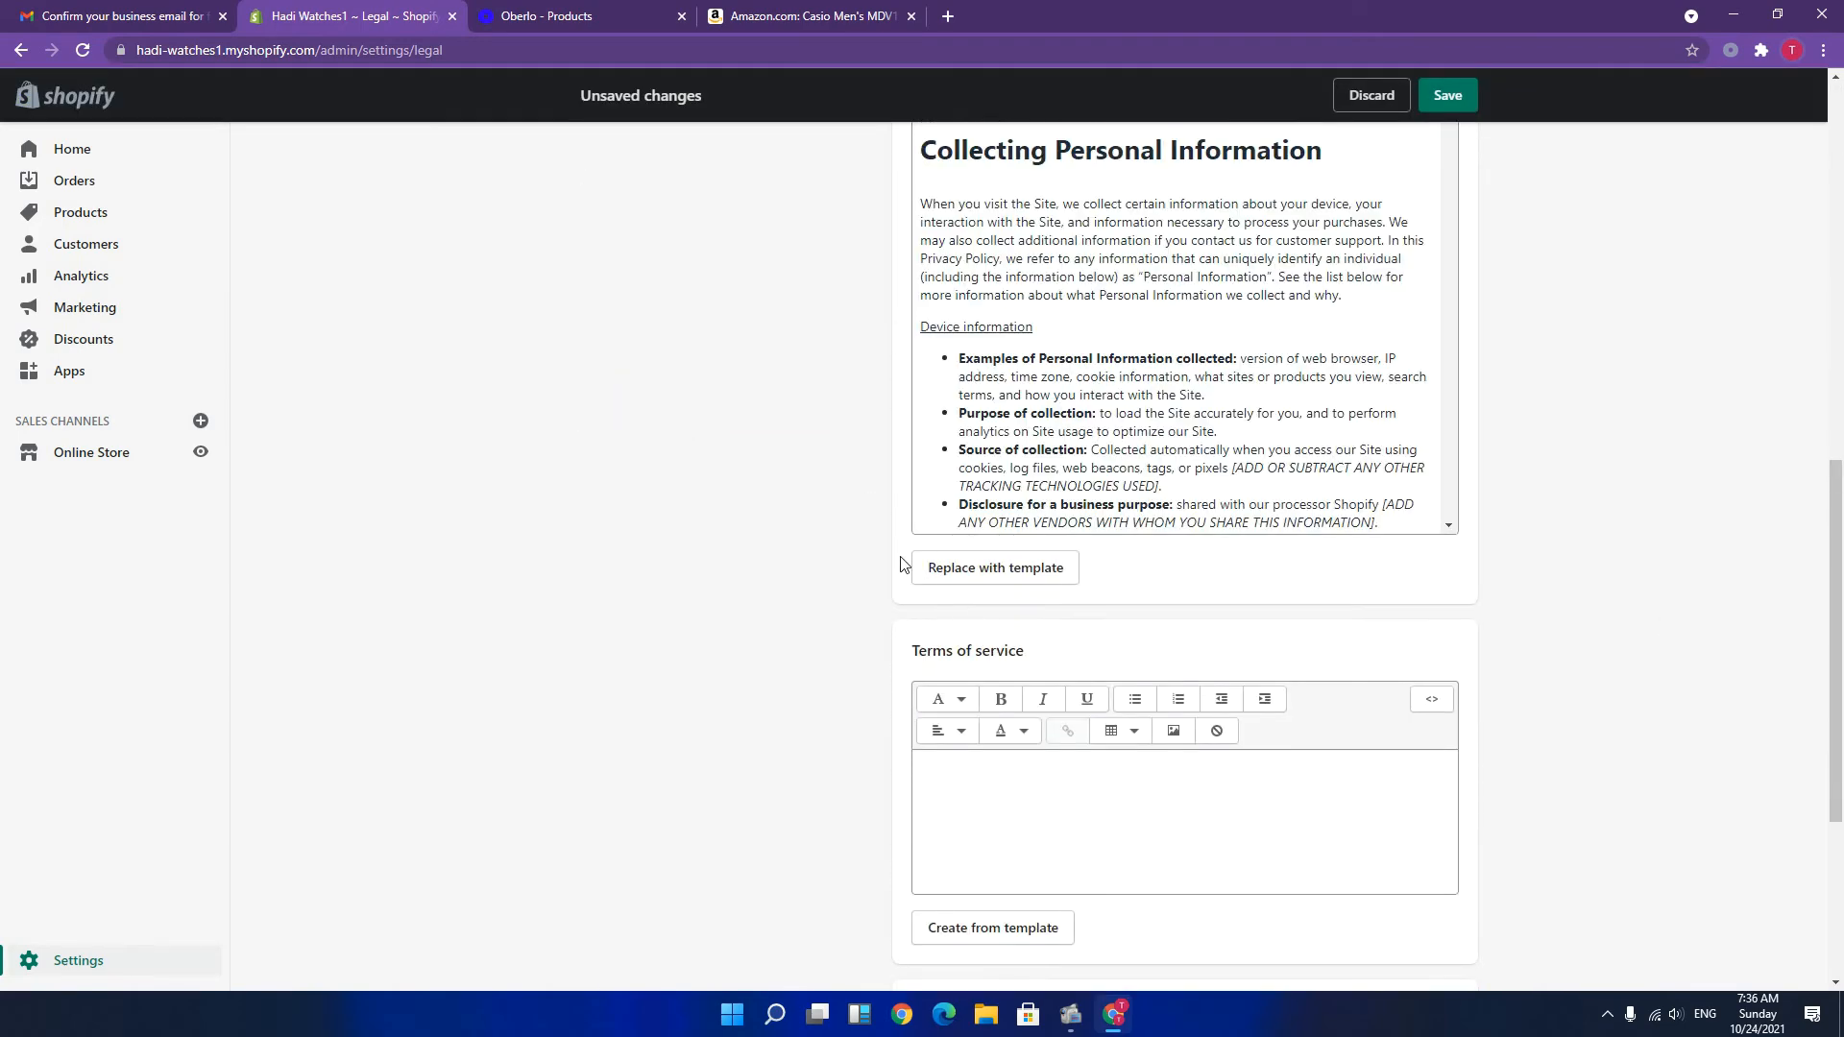
{"action": "scroll", "coordinate": [1072, 651], "scroll_direction": "down", "scroll_amount": 4}
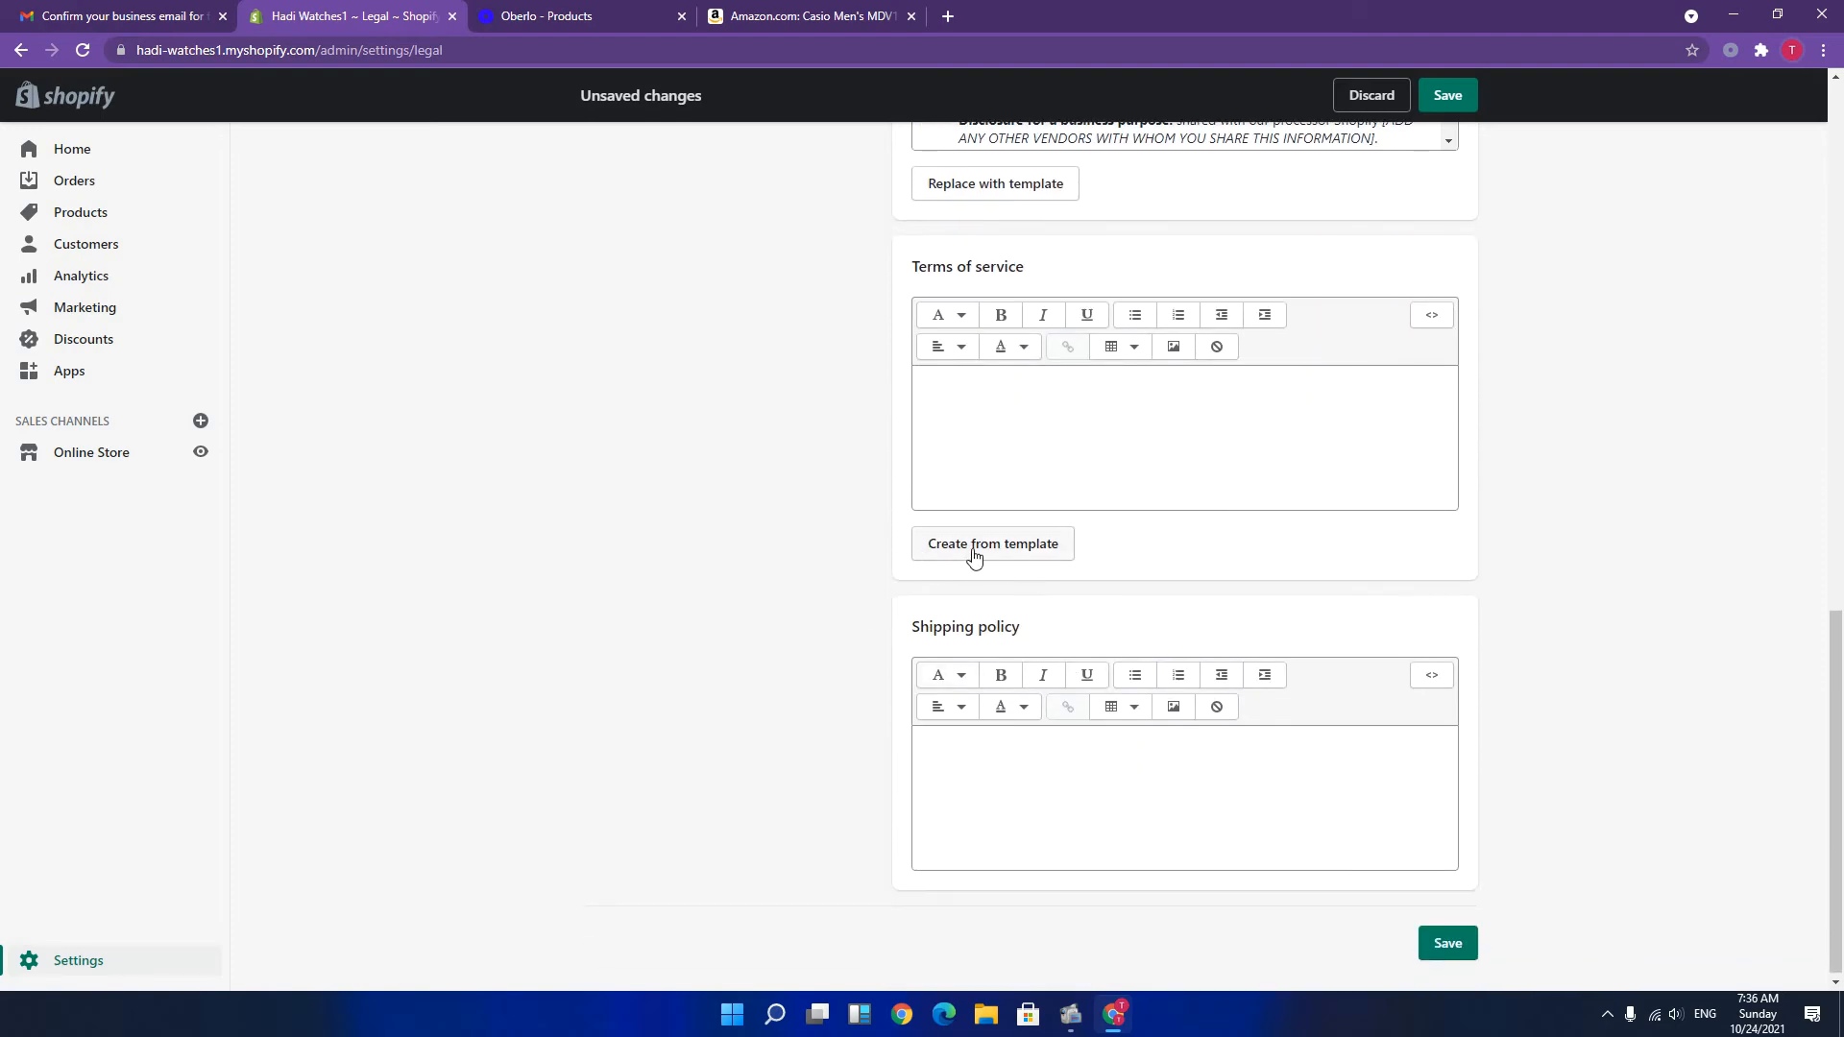
{"action": "left_click", "coordinate": [973, 557]}
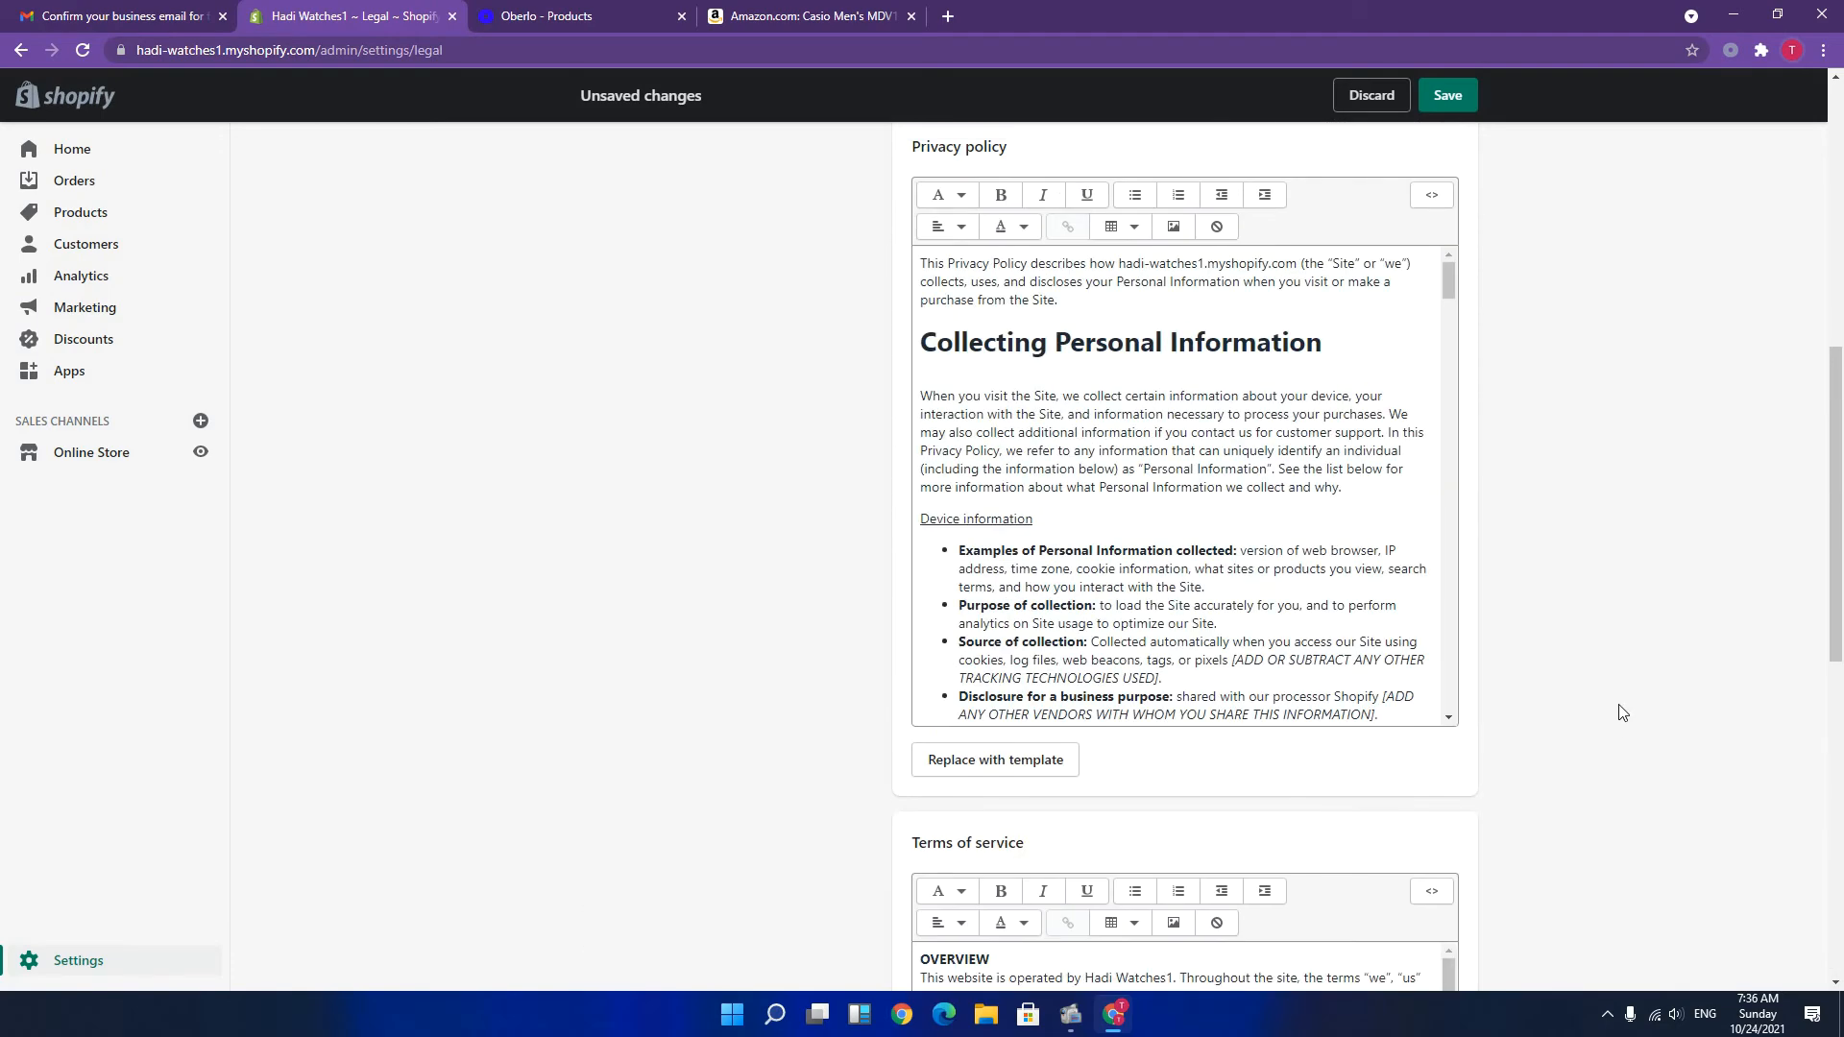
{"action": "scroll", "coordinate": [1646, 659], "scroll_direction": "down", "scroll_amount": 4}
{"action": "scroll", "coordinate": [1645, 659], "scroll_direction": "down", "scroll_amount": 6}
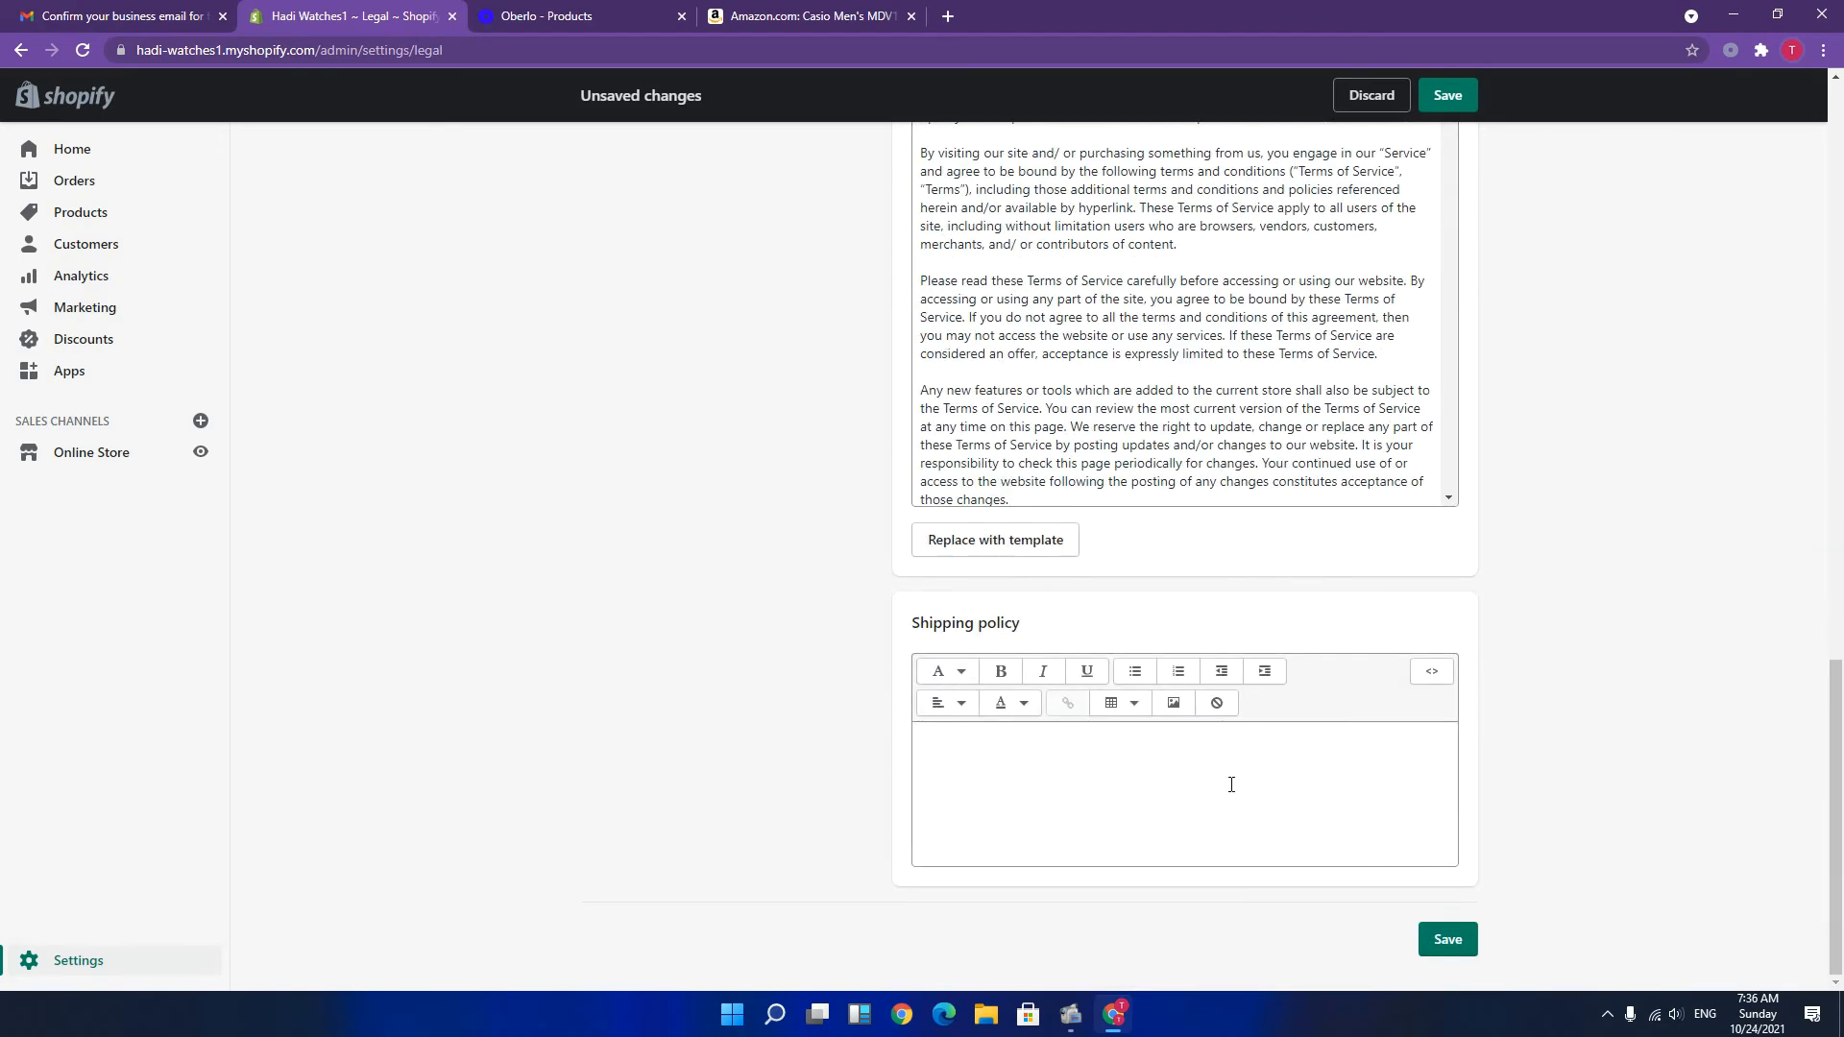
Step: Delete the tracking-technologies placeholder note from the privacy policy and save the policies
{"action": "left_click", "coordinate": [1152, 789]}
{"action": "scroll", "coordinate": [820, 667], "scroll_direction": "up", "scroll_amount": 8}
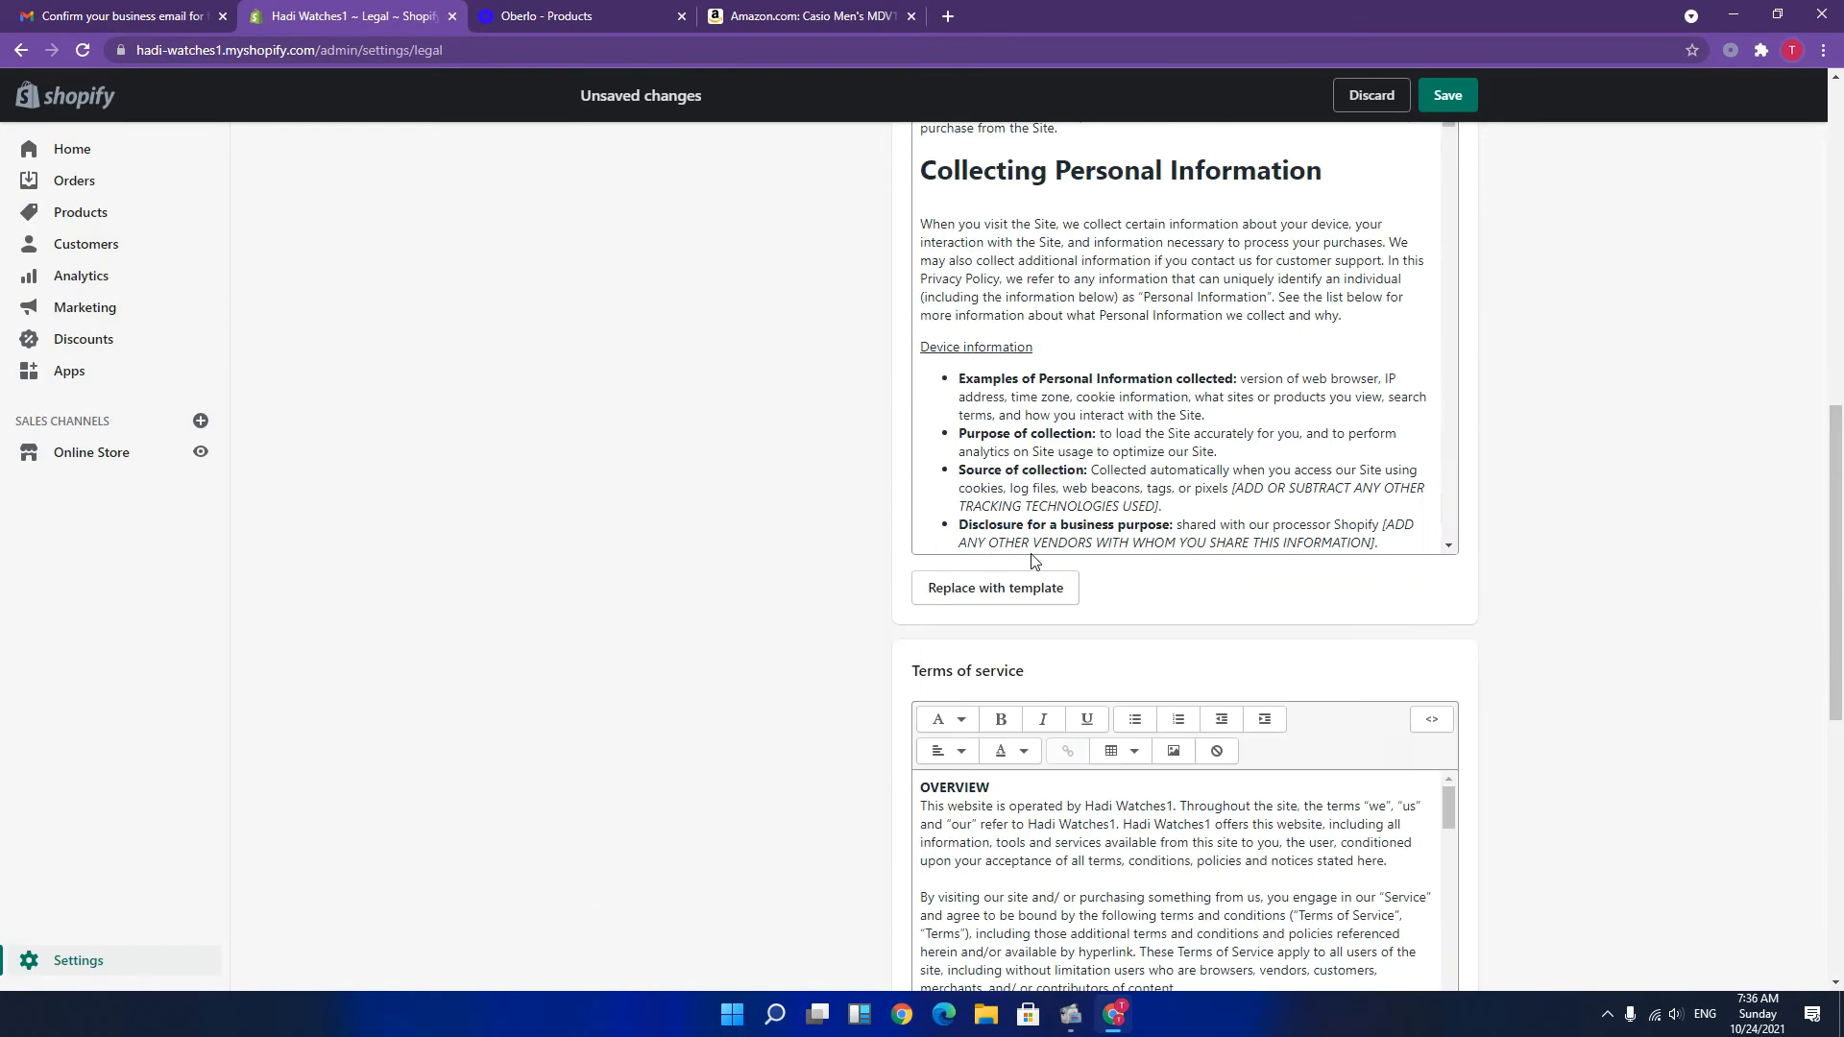
{"action": "scroll", "coordinate": [527, 383], "scroll_direction": "up", "scroll_amount": 4}
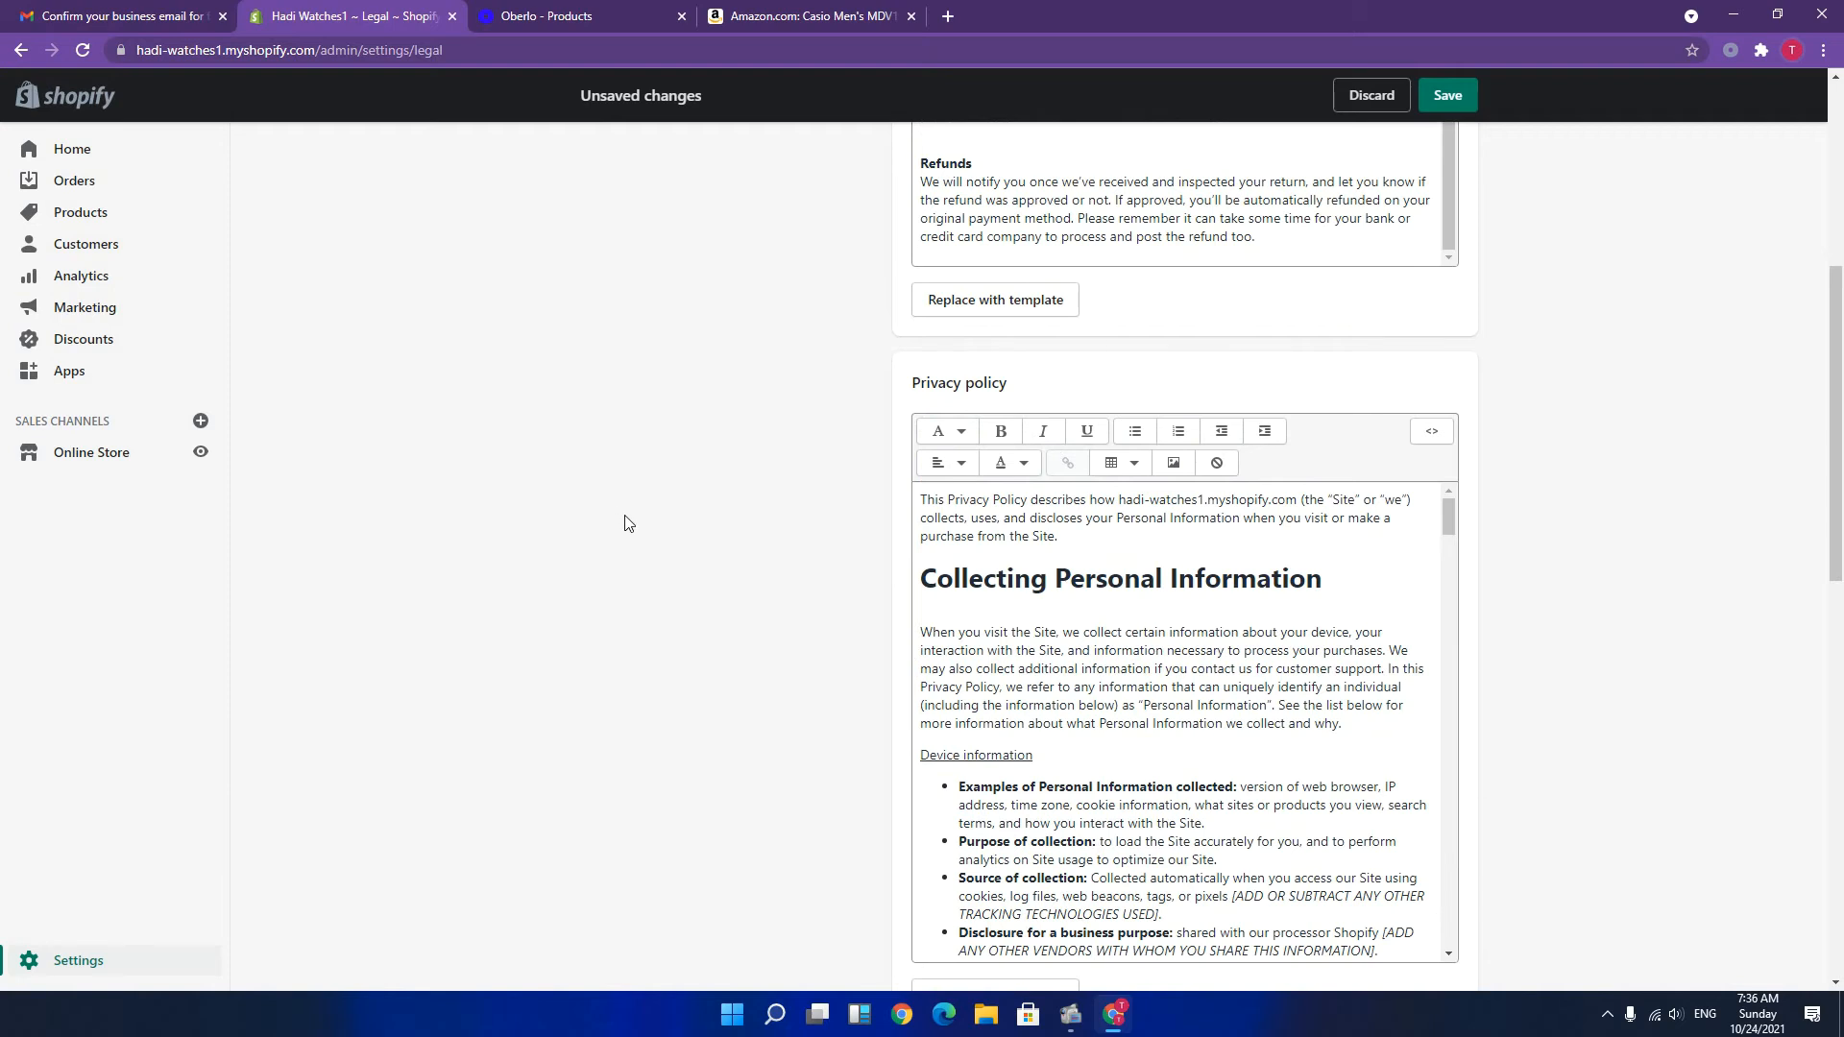
{"action": "scroll", "coordinate": [1275, 749], "scroll_direction": "down", "scroll_amount": 1}
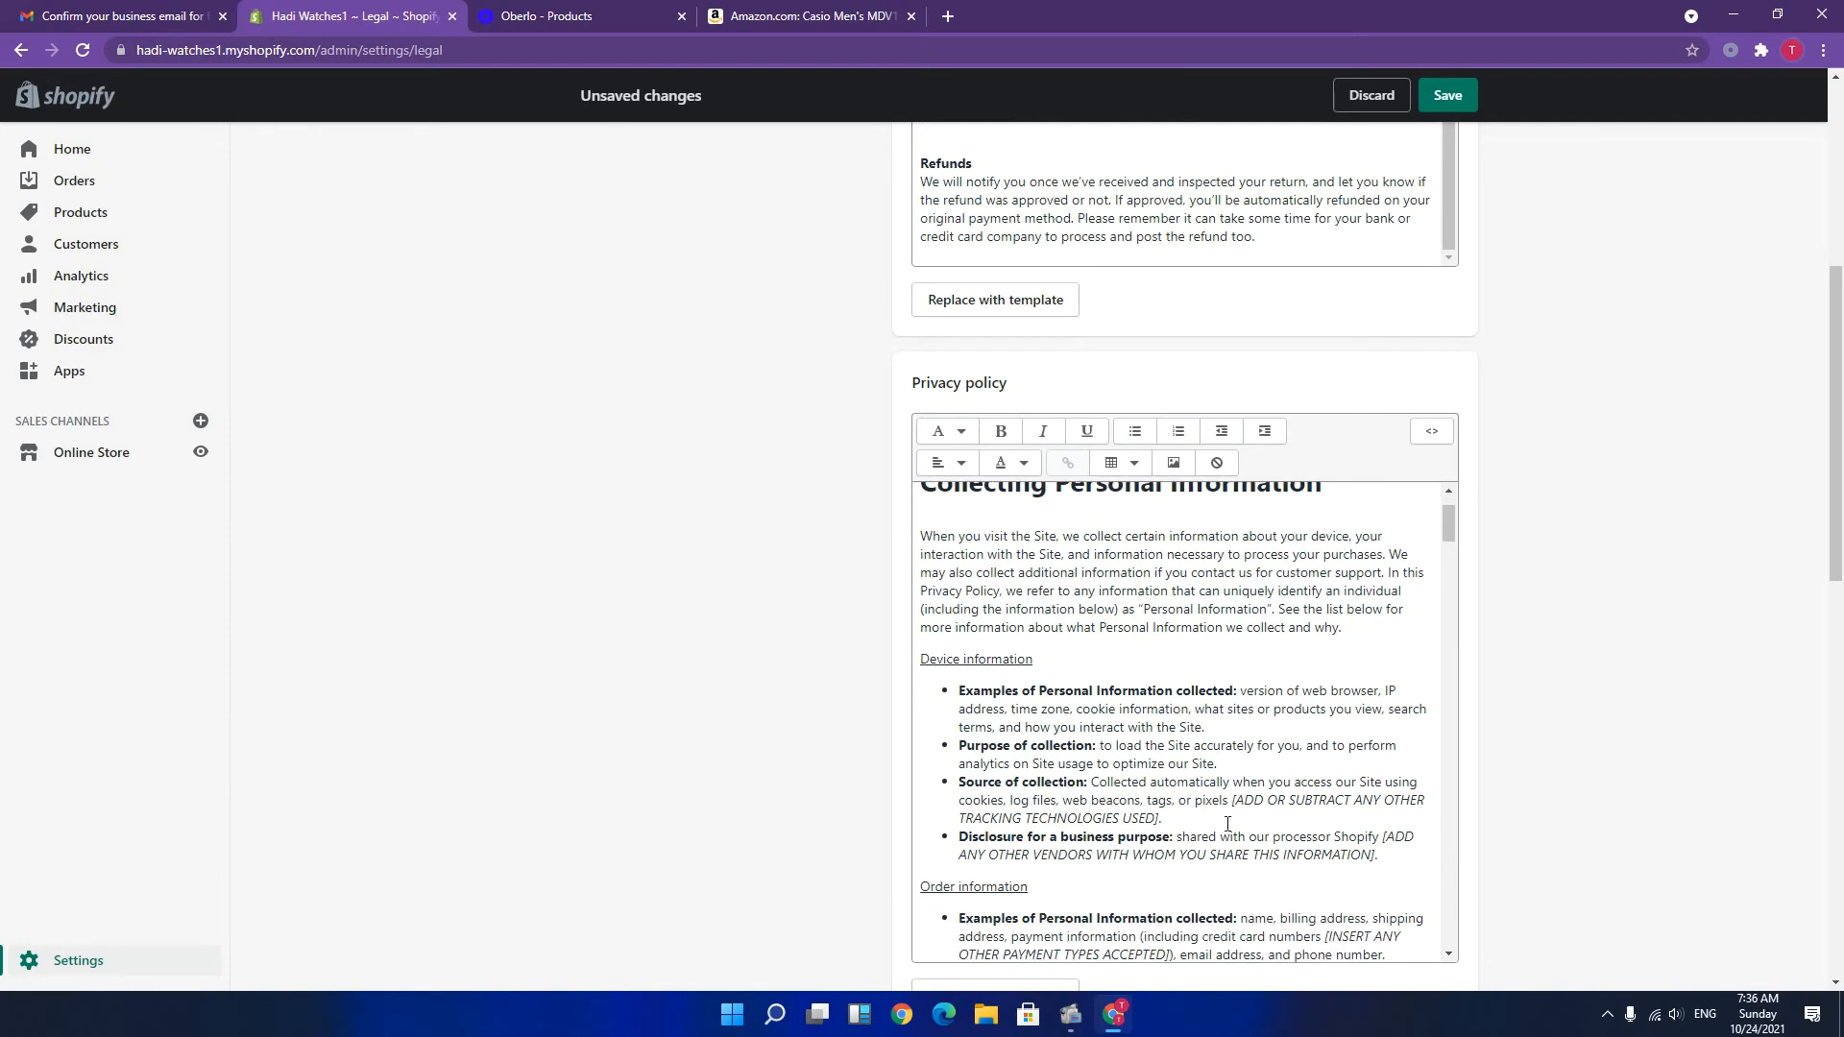
{"action": "left_click_drag", "start_coordinate": [1234, 802], "coordinate": [1373, 813]}
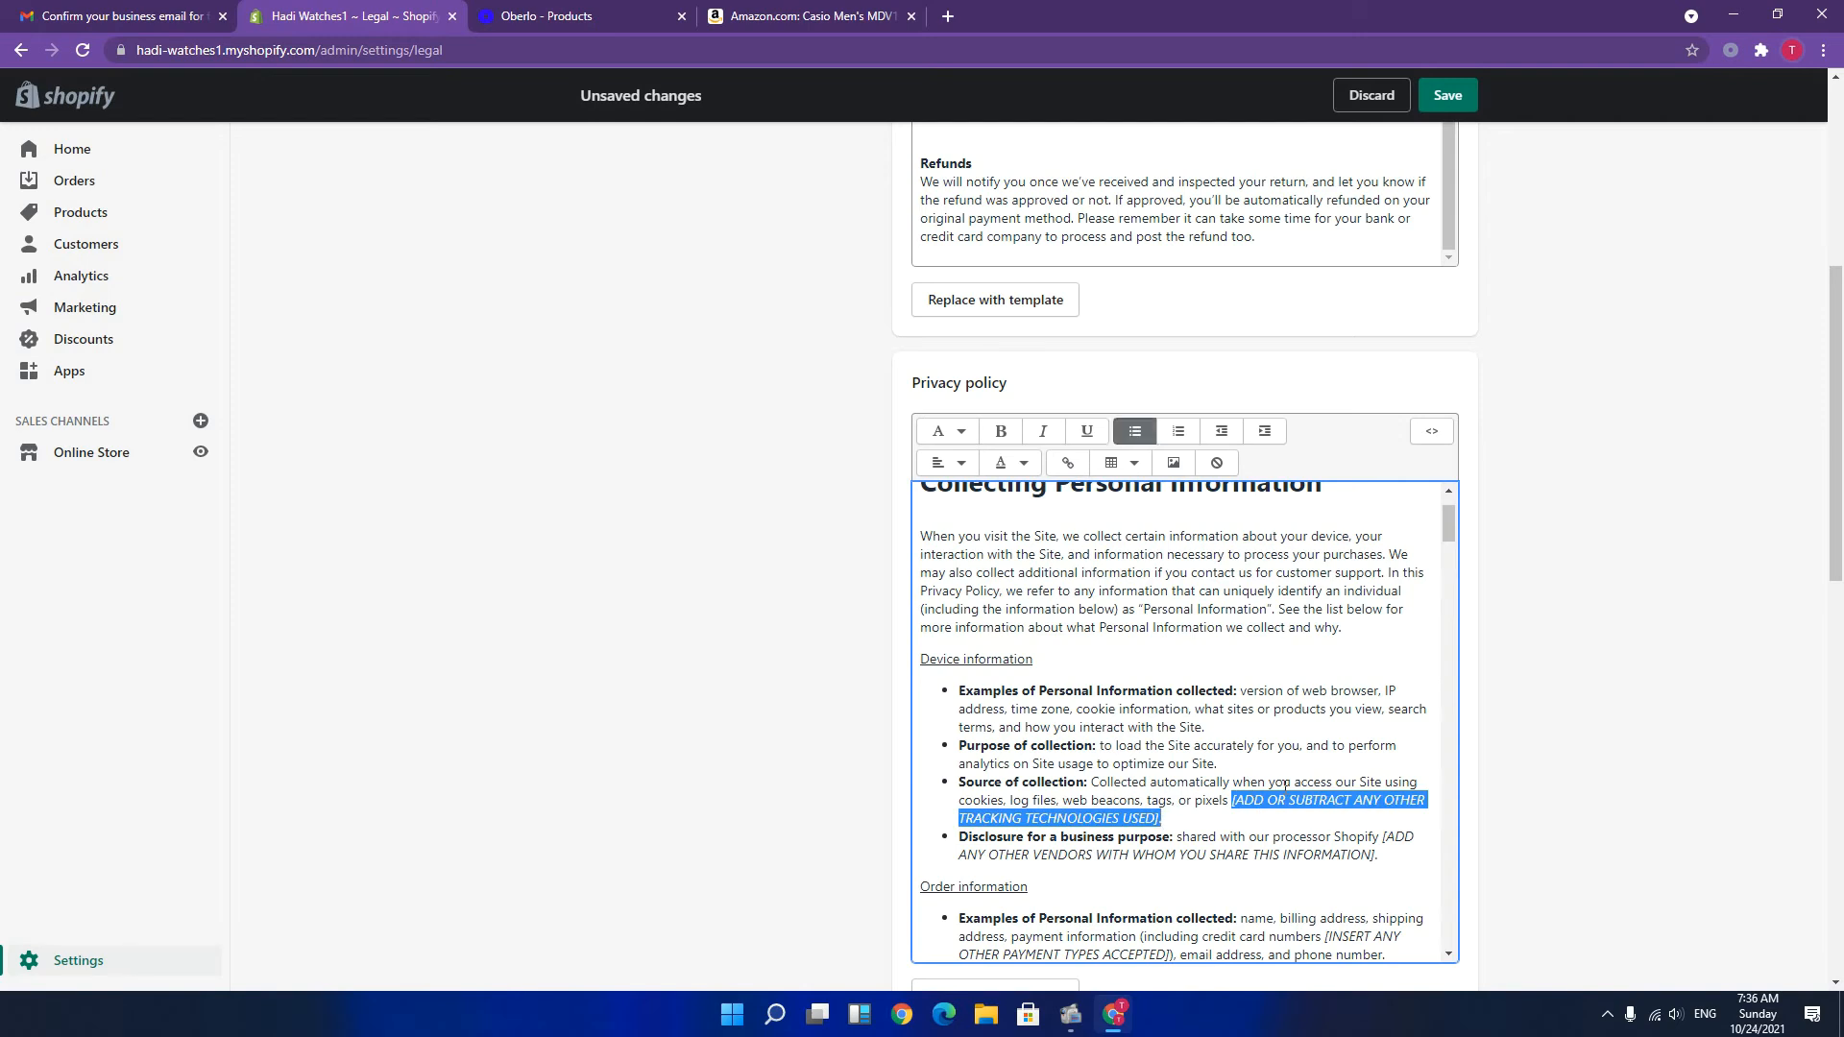
{"action": "key", "text": "BackSpace"}
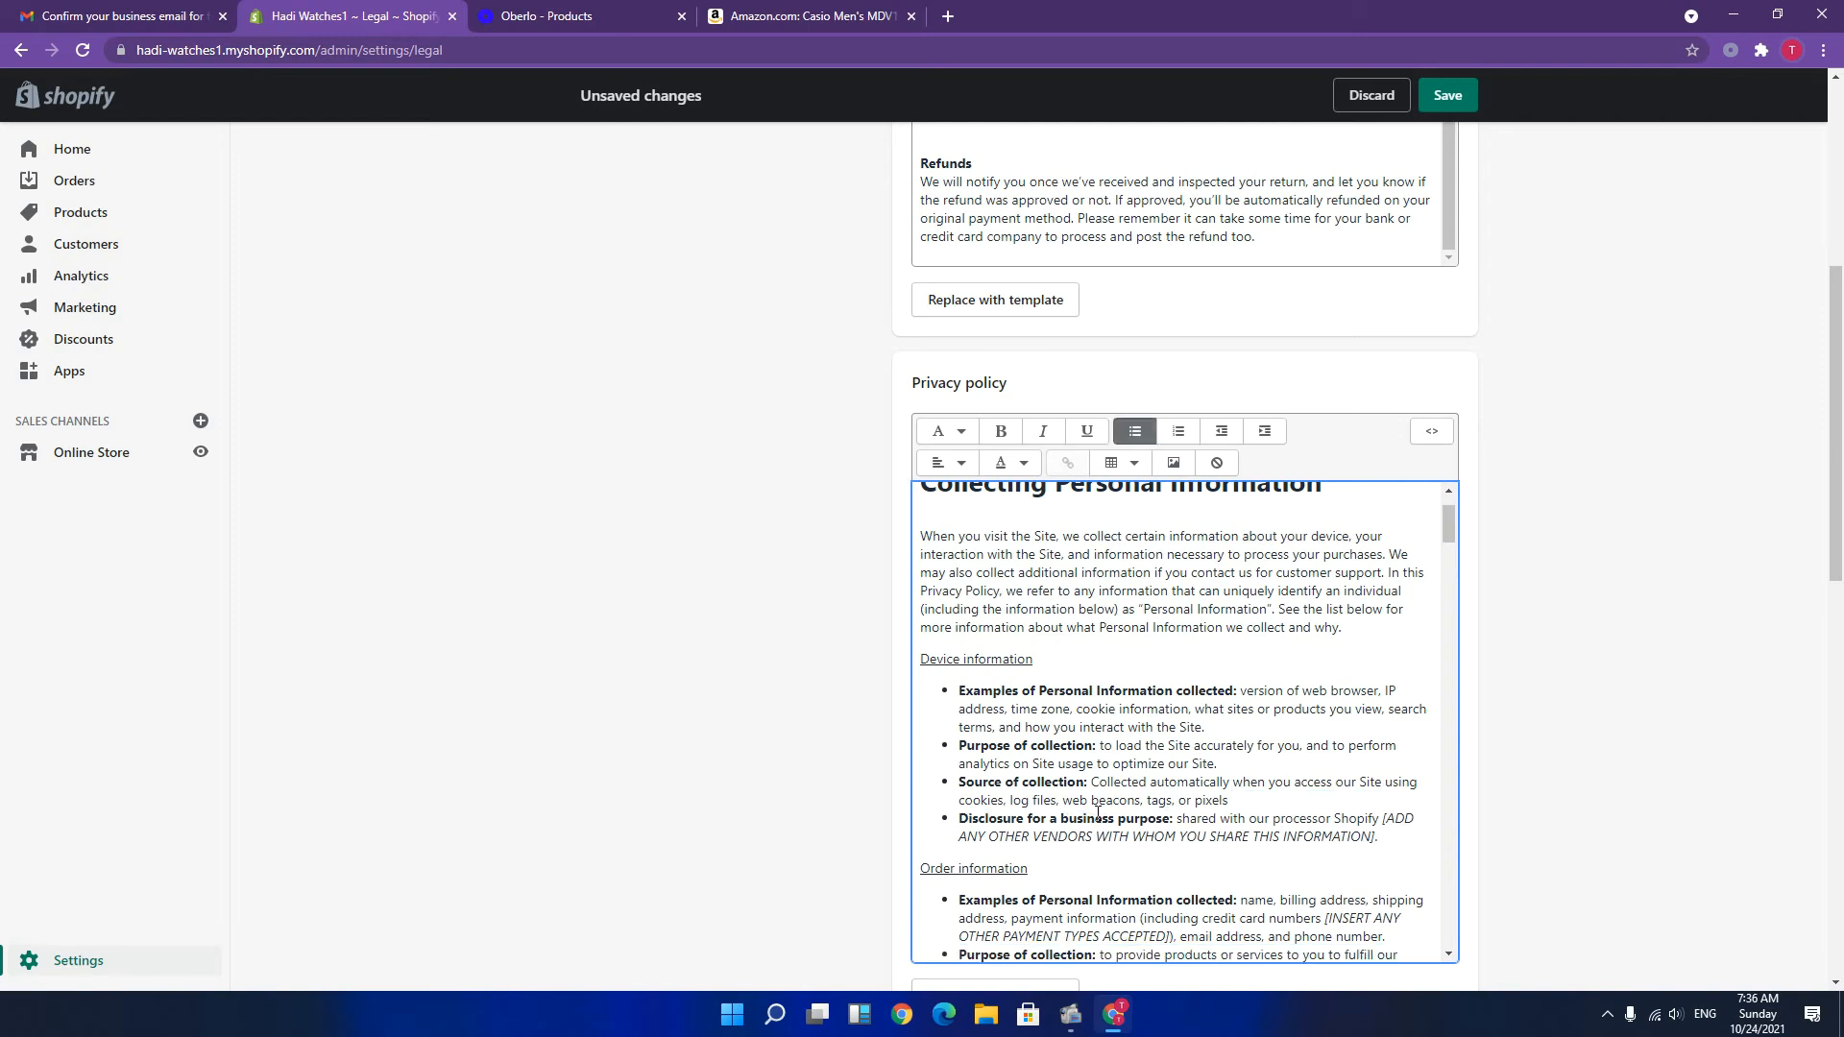
{"action": "scroll", "coordinate": [900, 688], "scroll_direction": "down", "scroll_amount": 6}
{"action": "scroll", "coordinate": [900, 688], "scroll_direction": "up", "scroll_amount": 3}
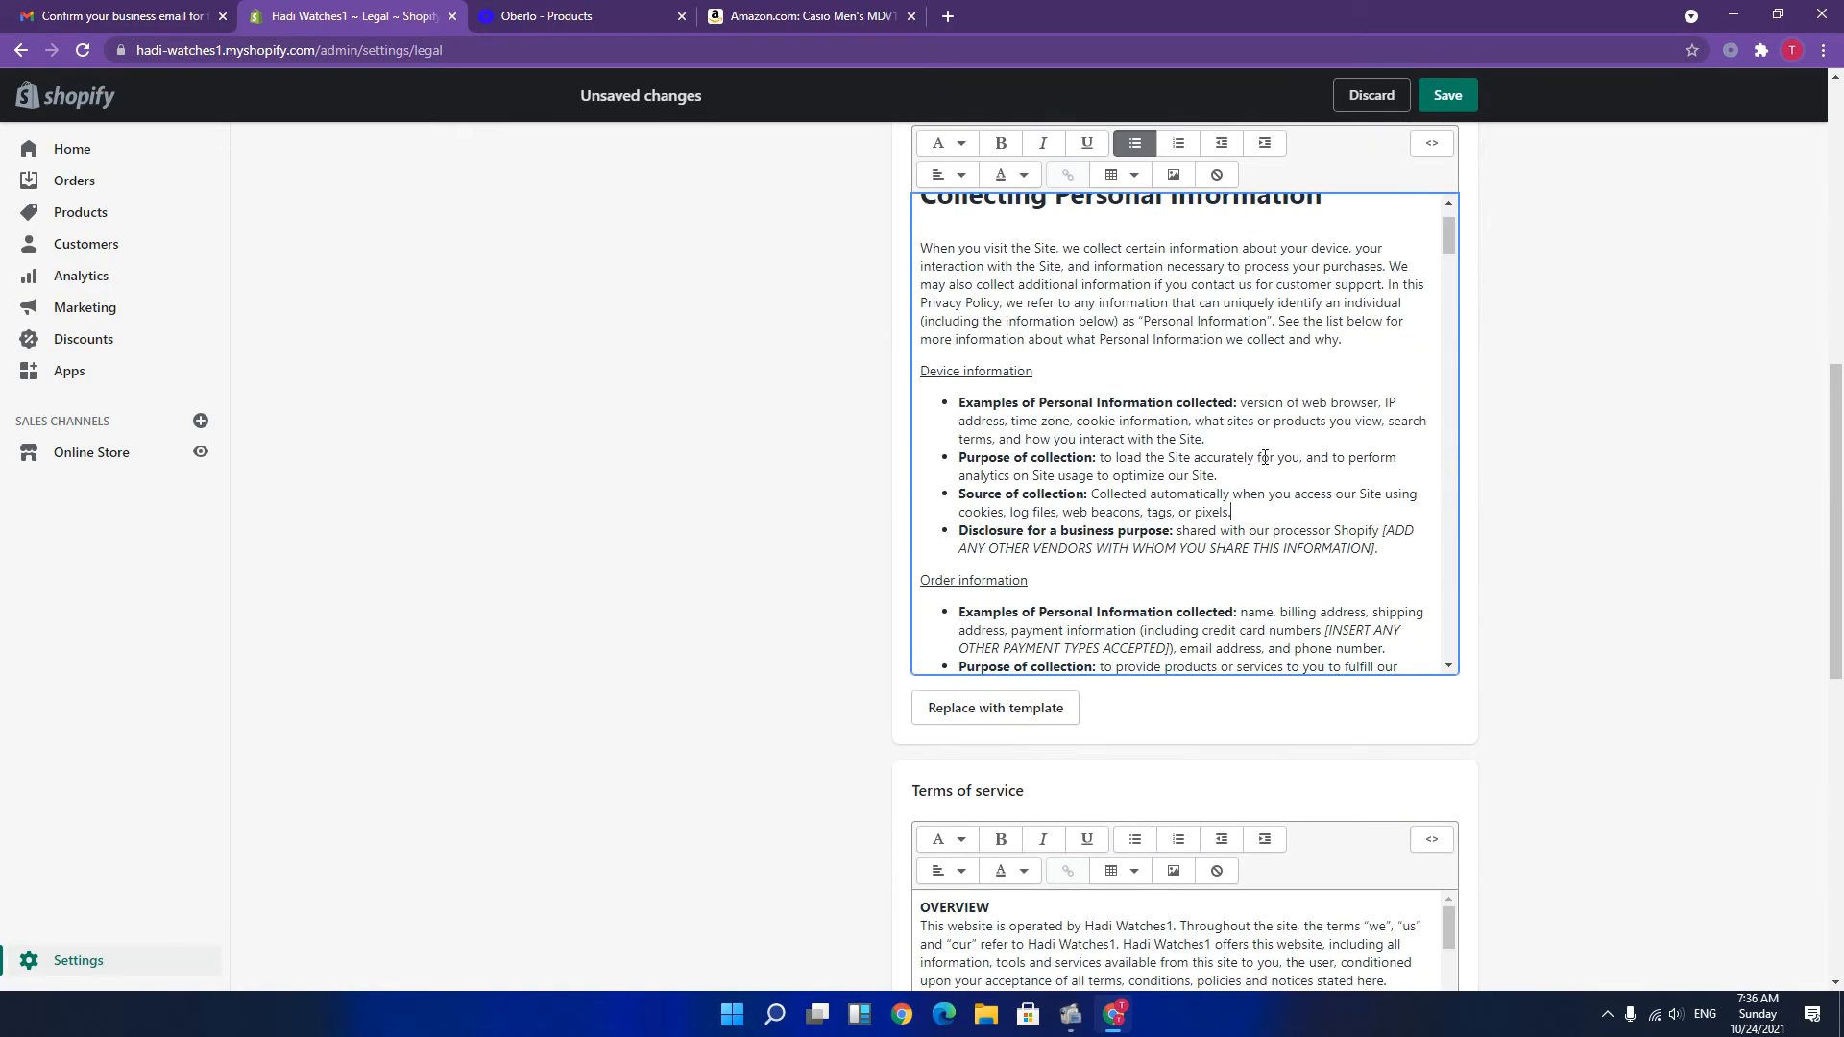
{"action": "scroll", "coordinate": [1539, 517], "scroll_direction": "up", "scroll_amount": 7}
{"action": "left_click", "coordinate": [1448, 95]}
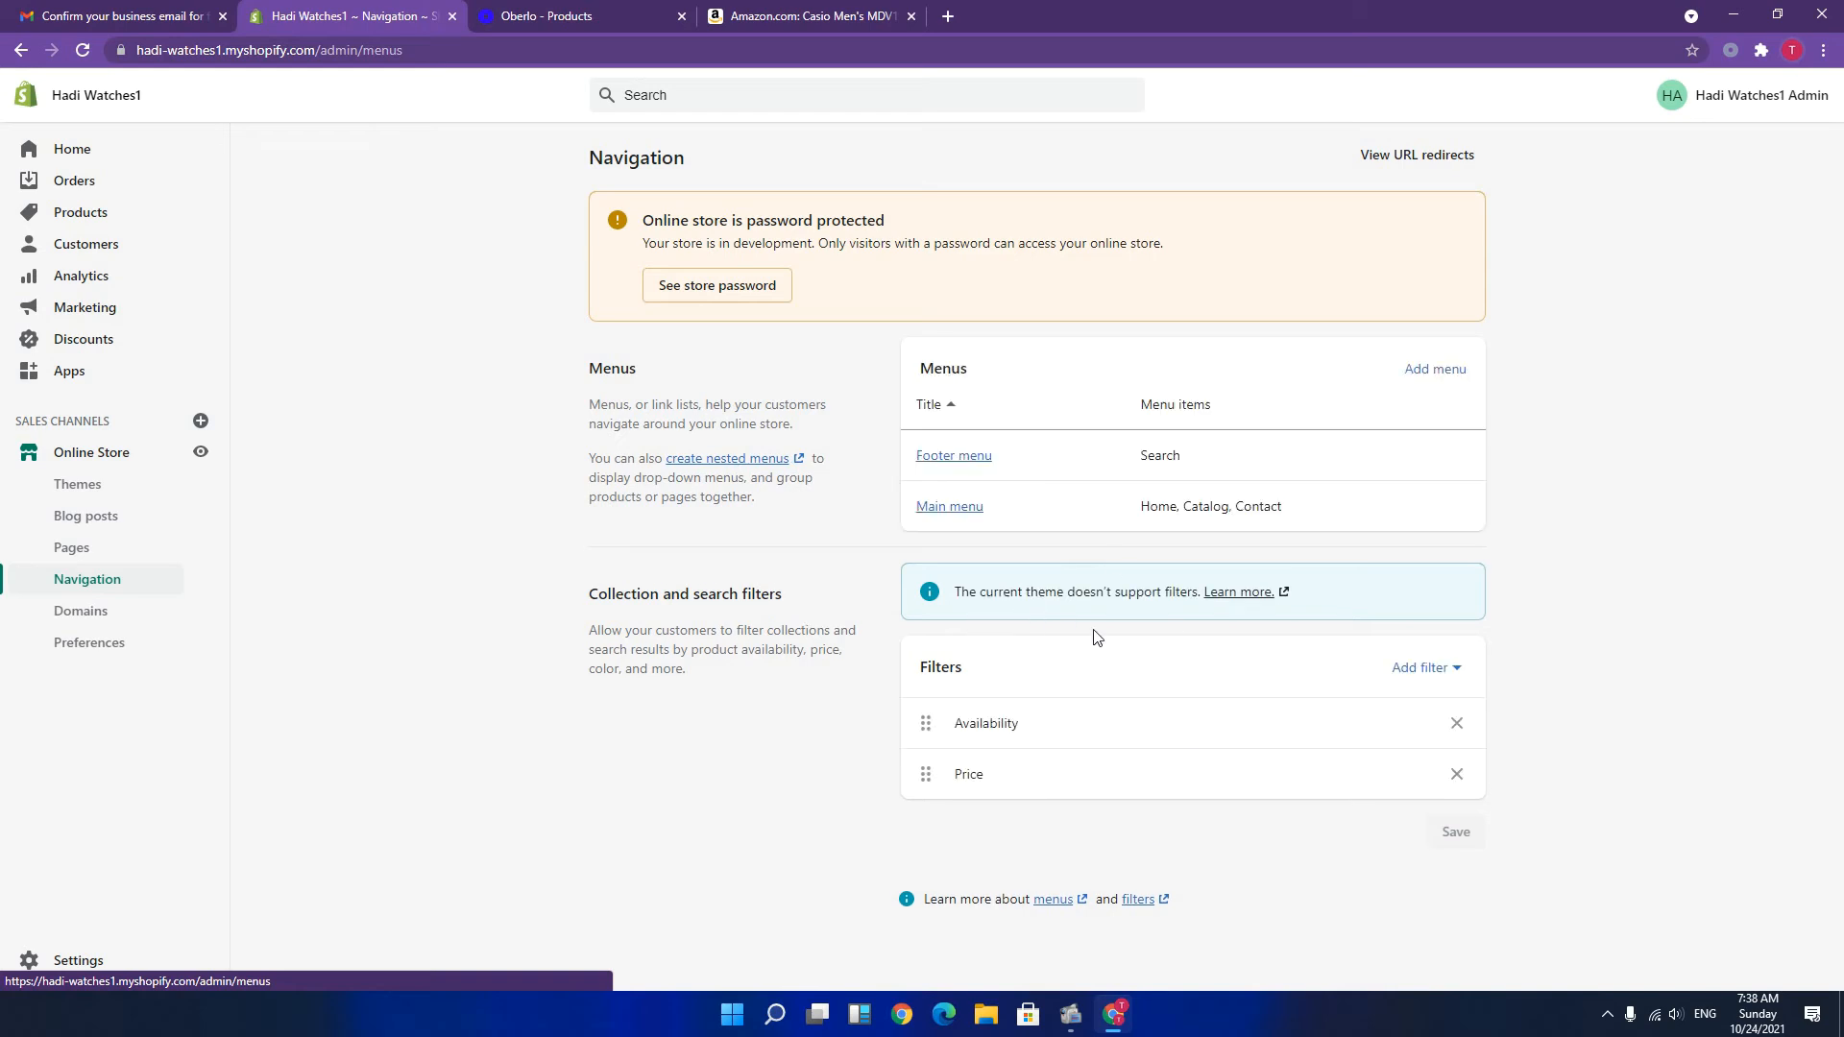
Step: Add a 'Man watches' item to the Main menu linked to the Man Watches collection
{"action": "left_click", "coordinate": [960, 507]}
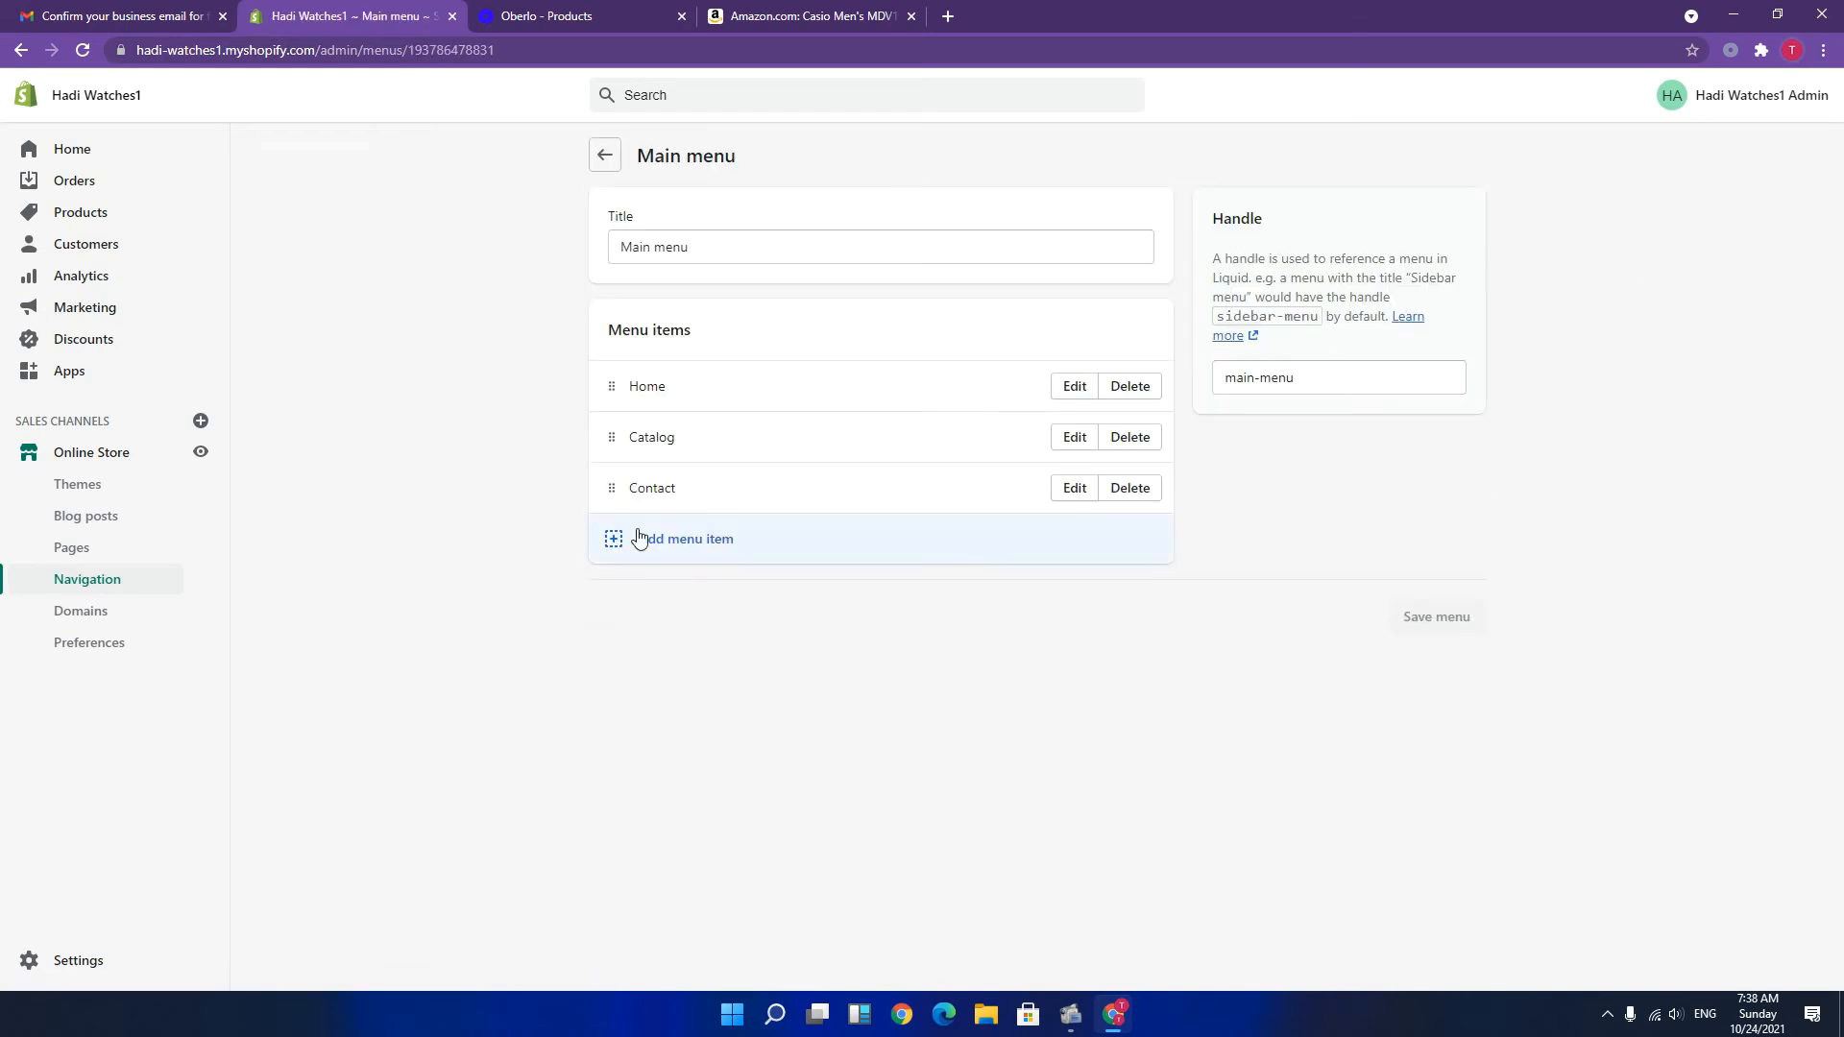
{"action": "left_click", "coordinate": [661, 539]}
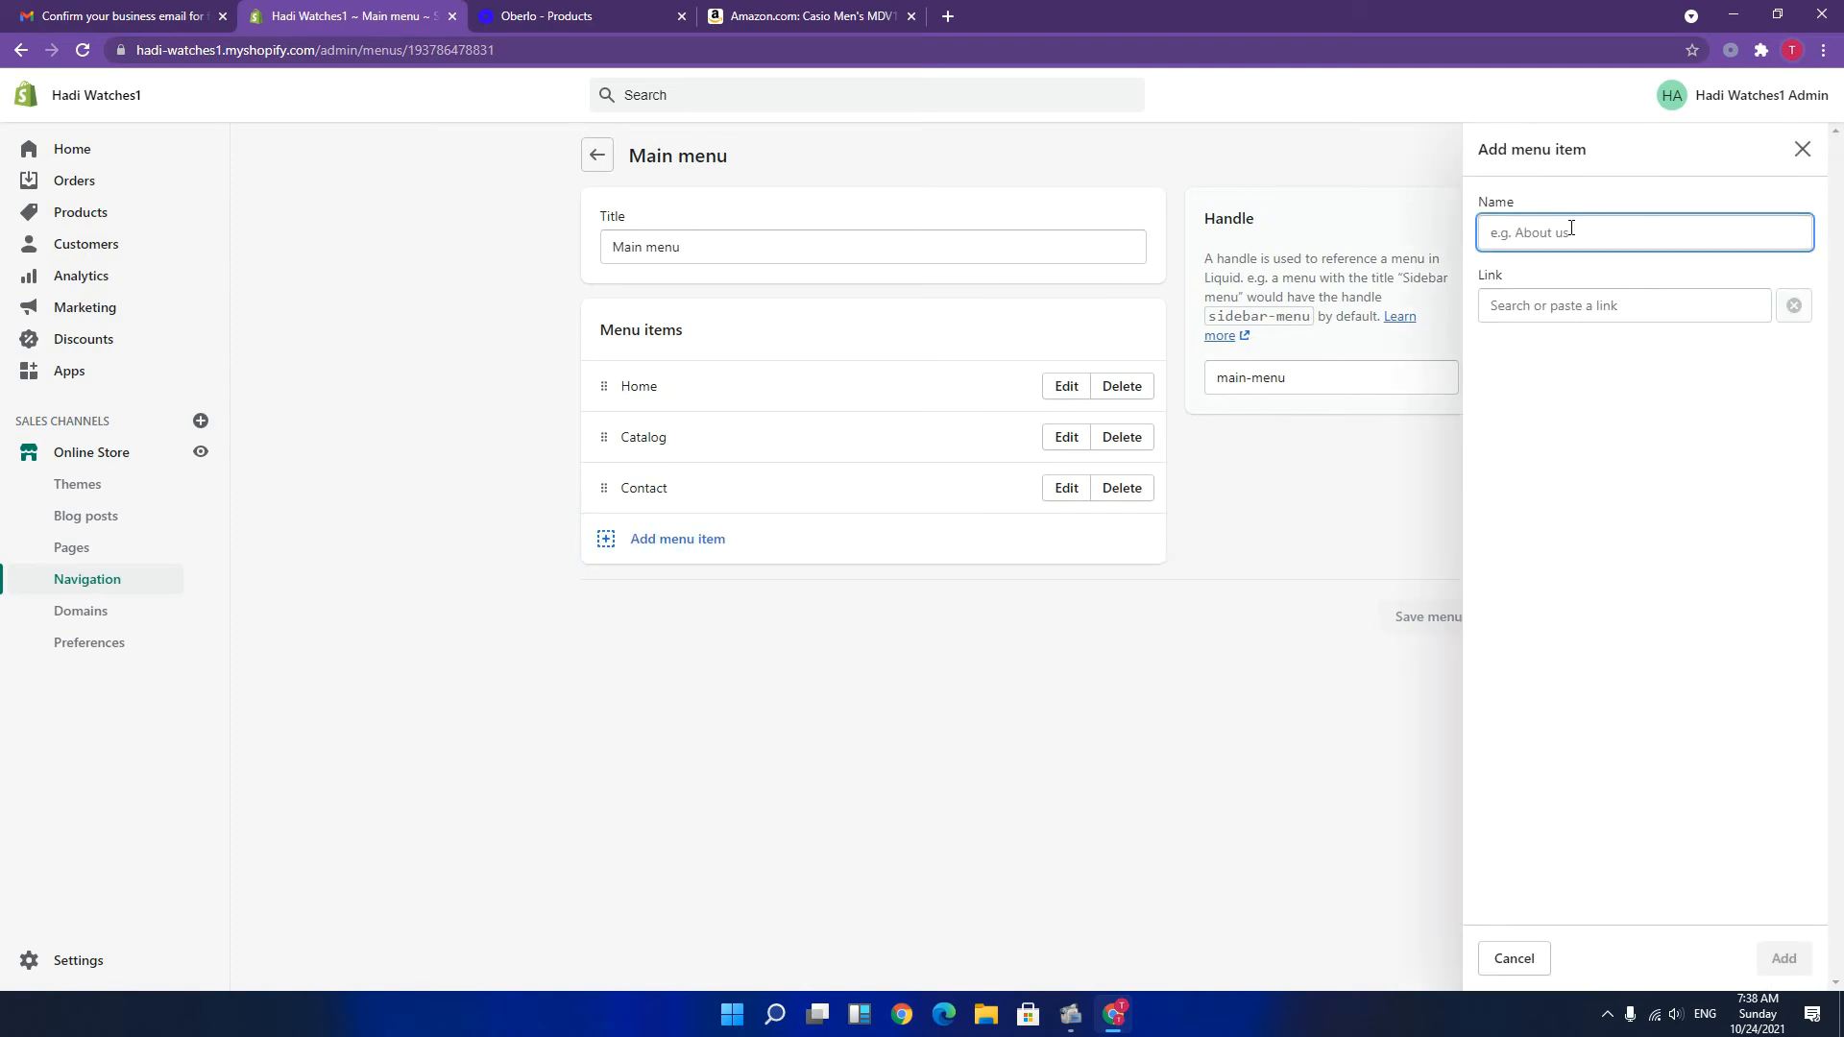
{"action": "type", "text": "M<"}
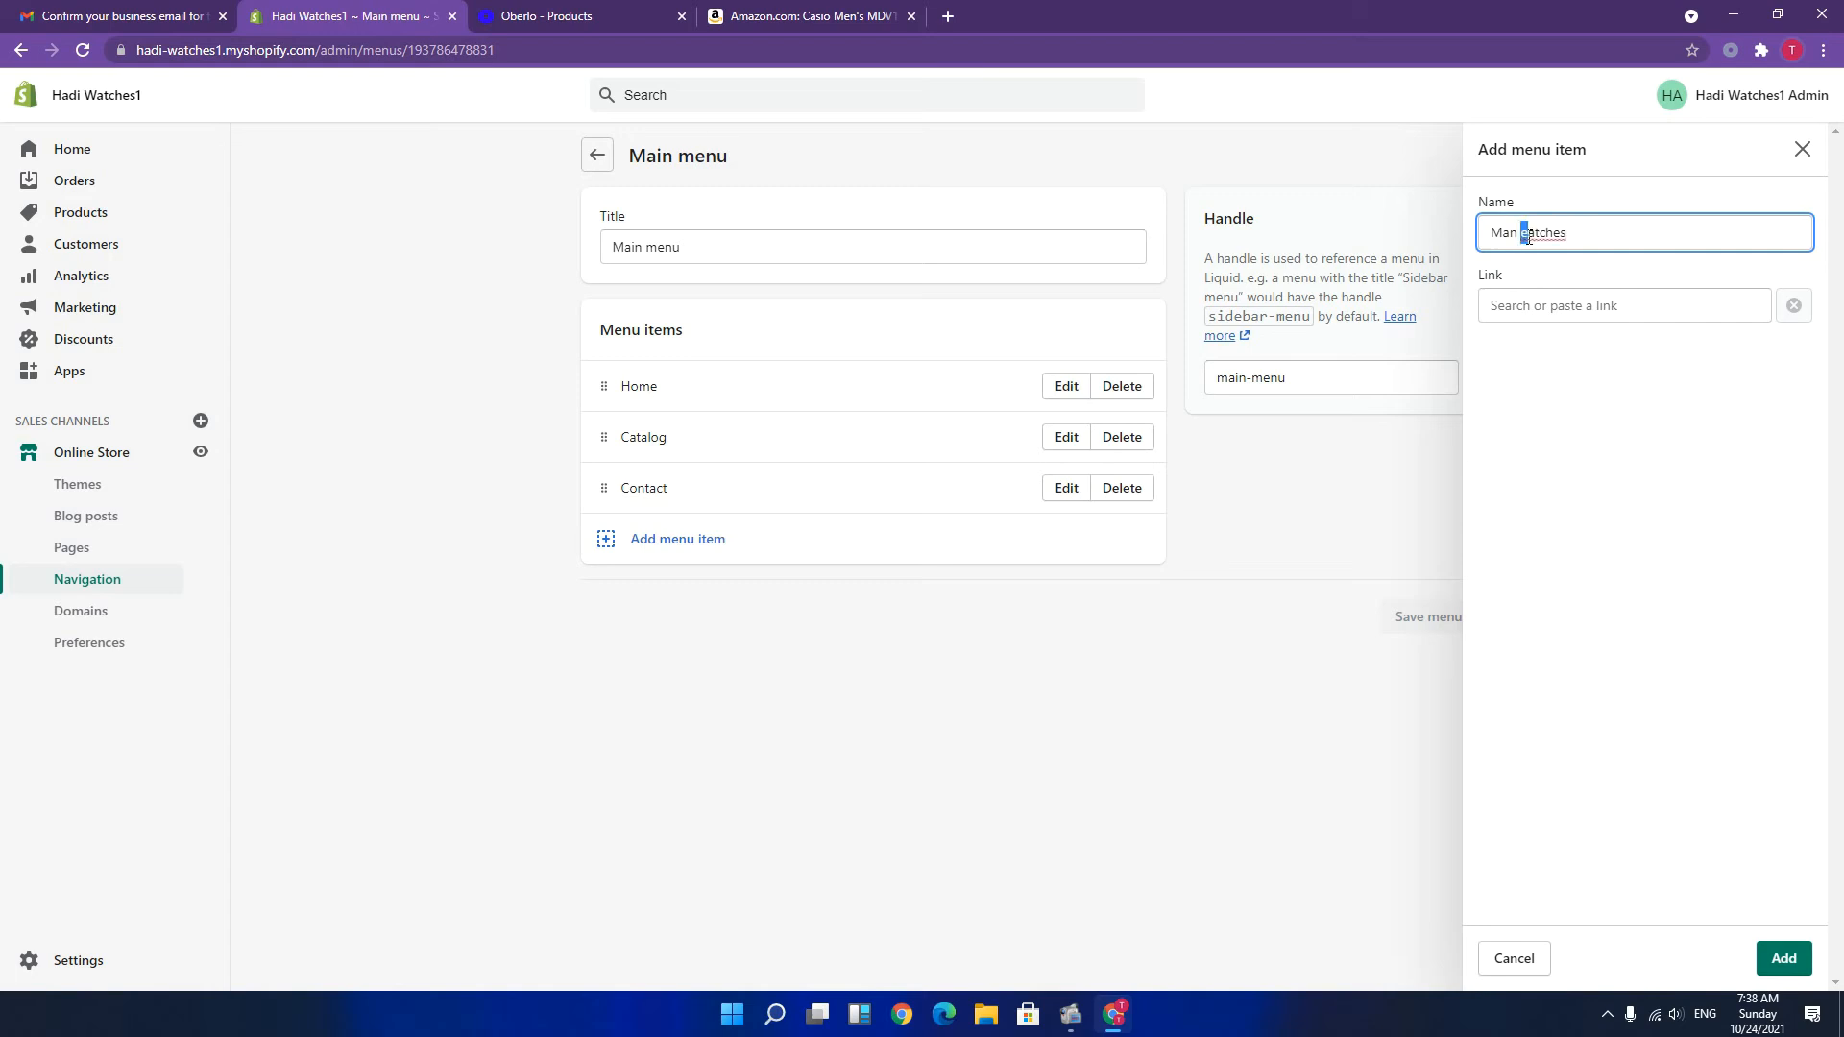
{"action": "left_click", "coordinate": [1587, 306]}
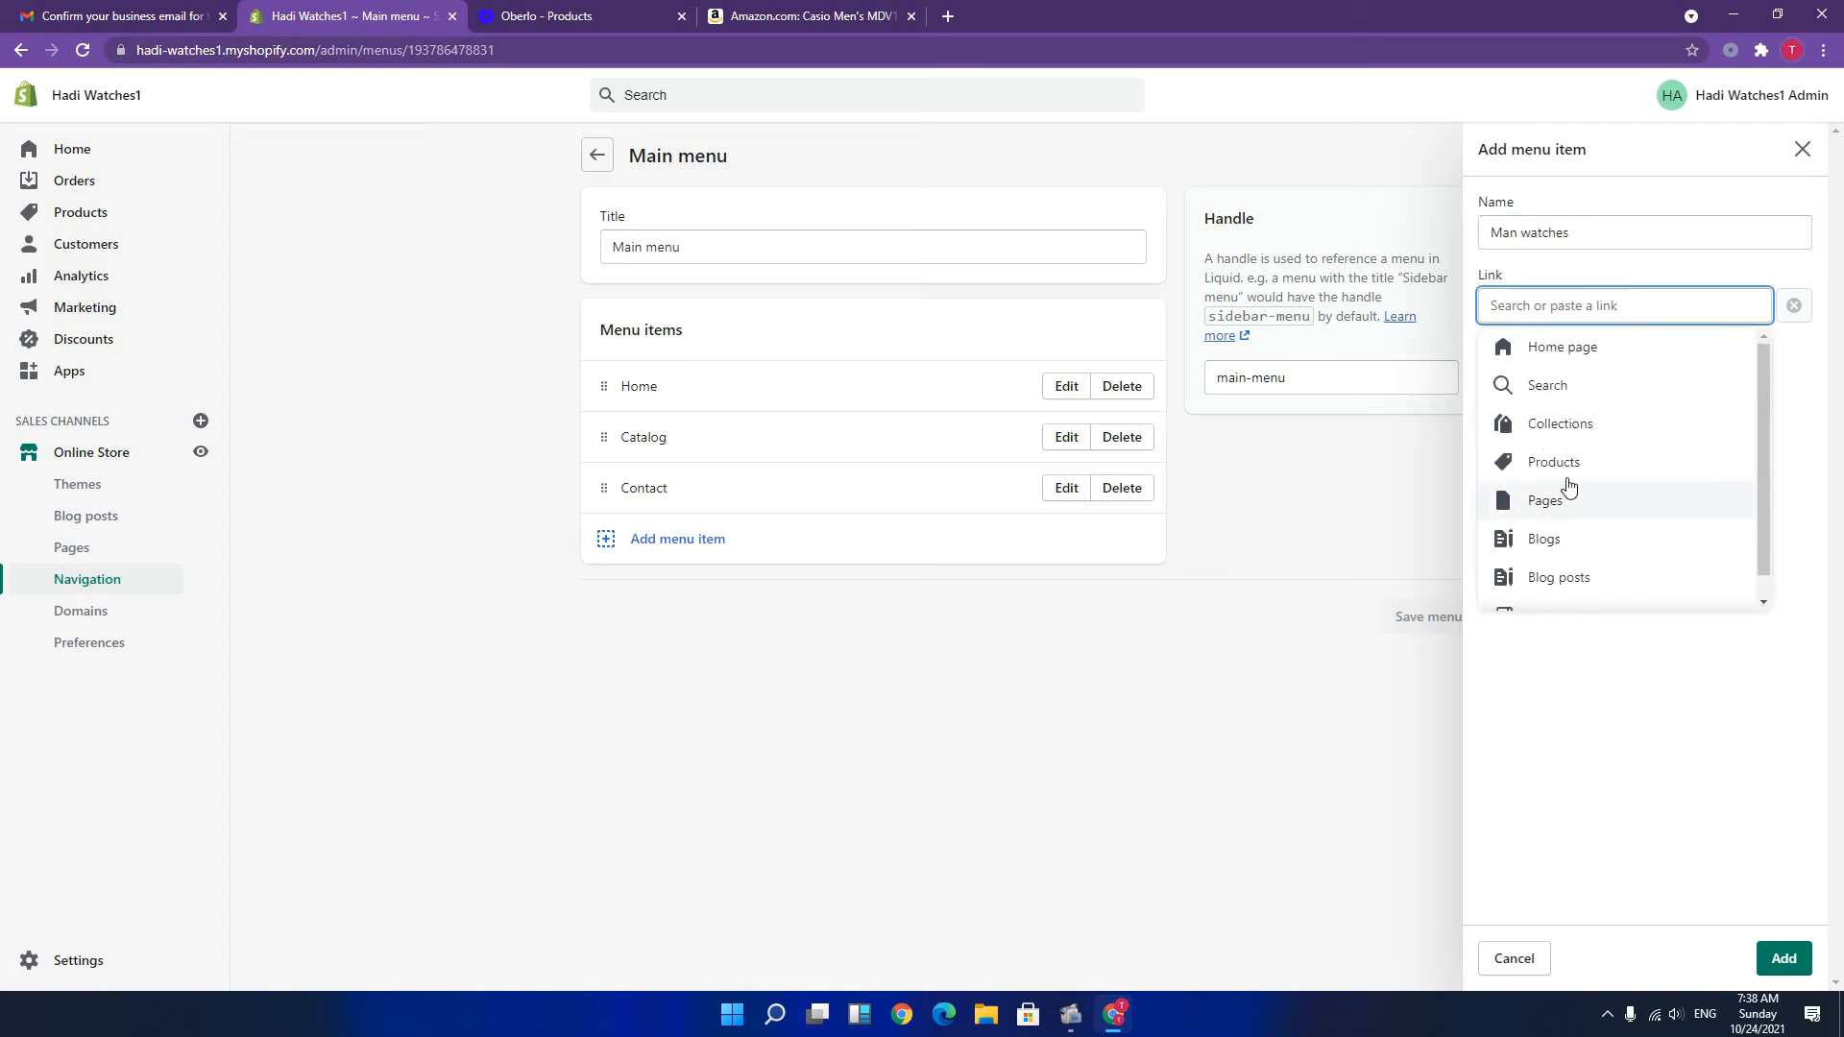
{"action": "left_click", "coordinate": [1561, 424]}
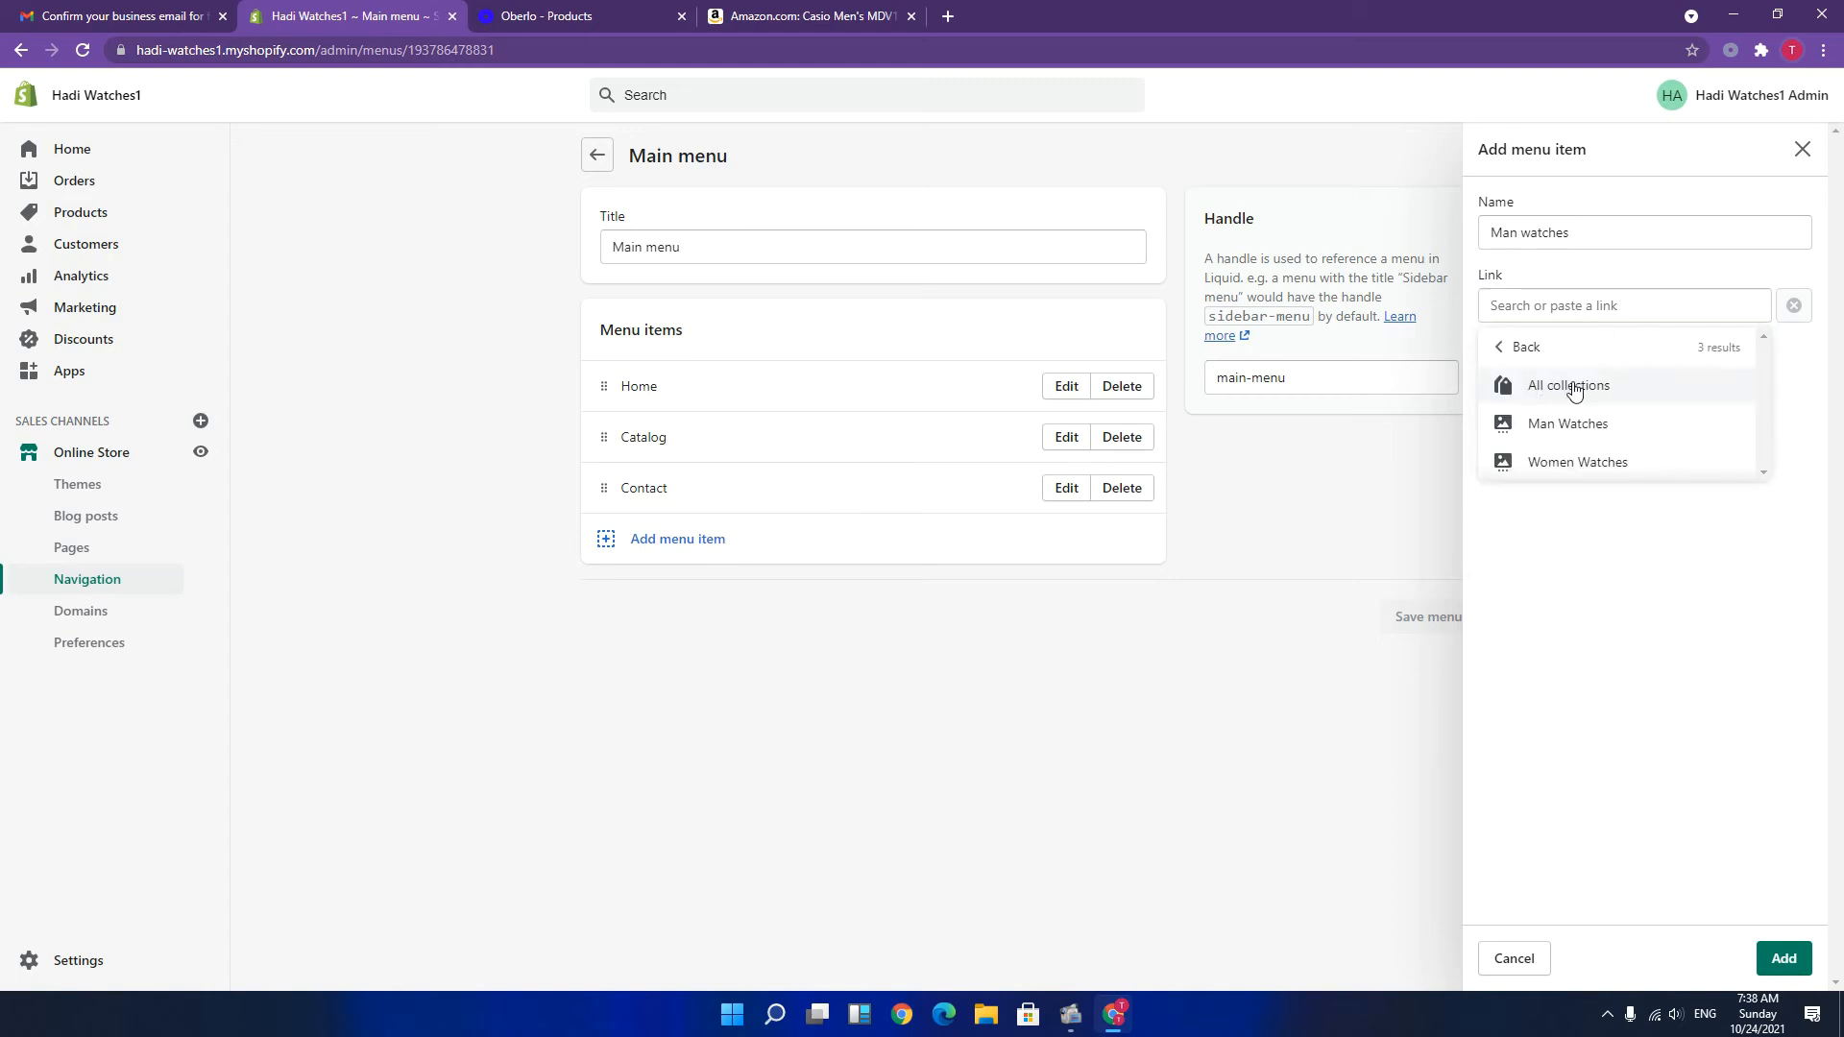
{"action": "left_click", "coordinate": [1585, 424]}
{"action": "left_click", "coordinate": [1784, 959]}
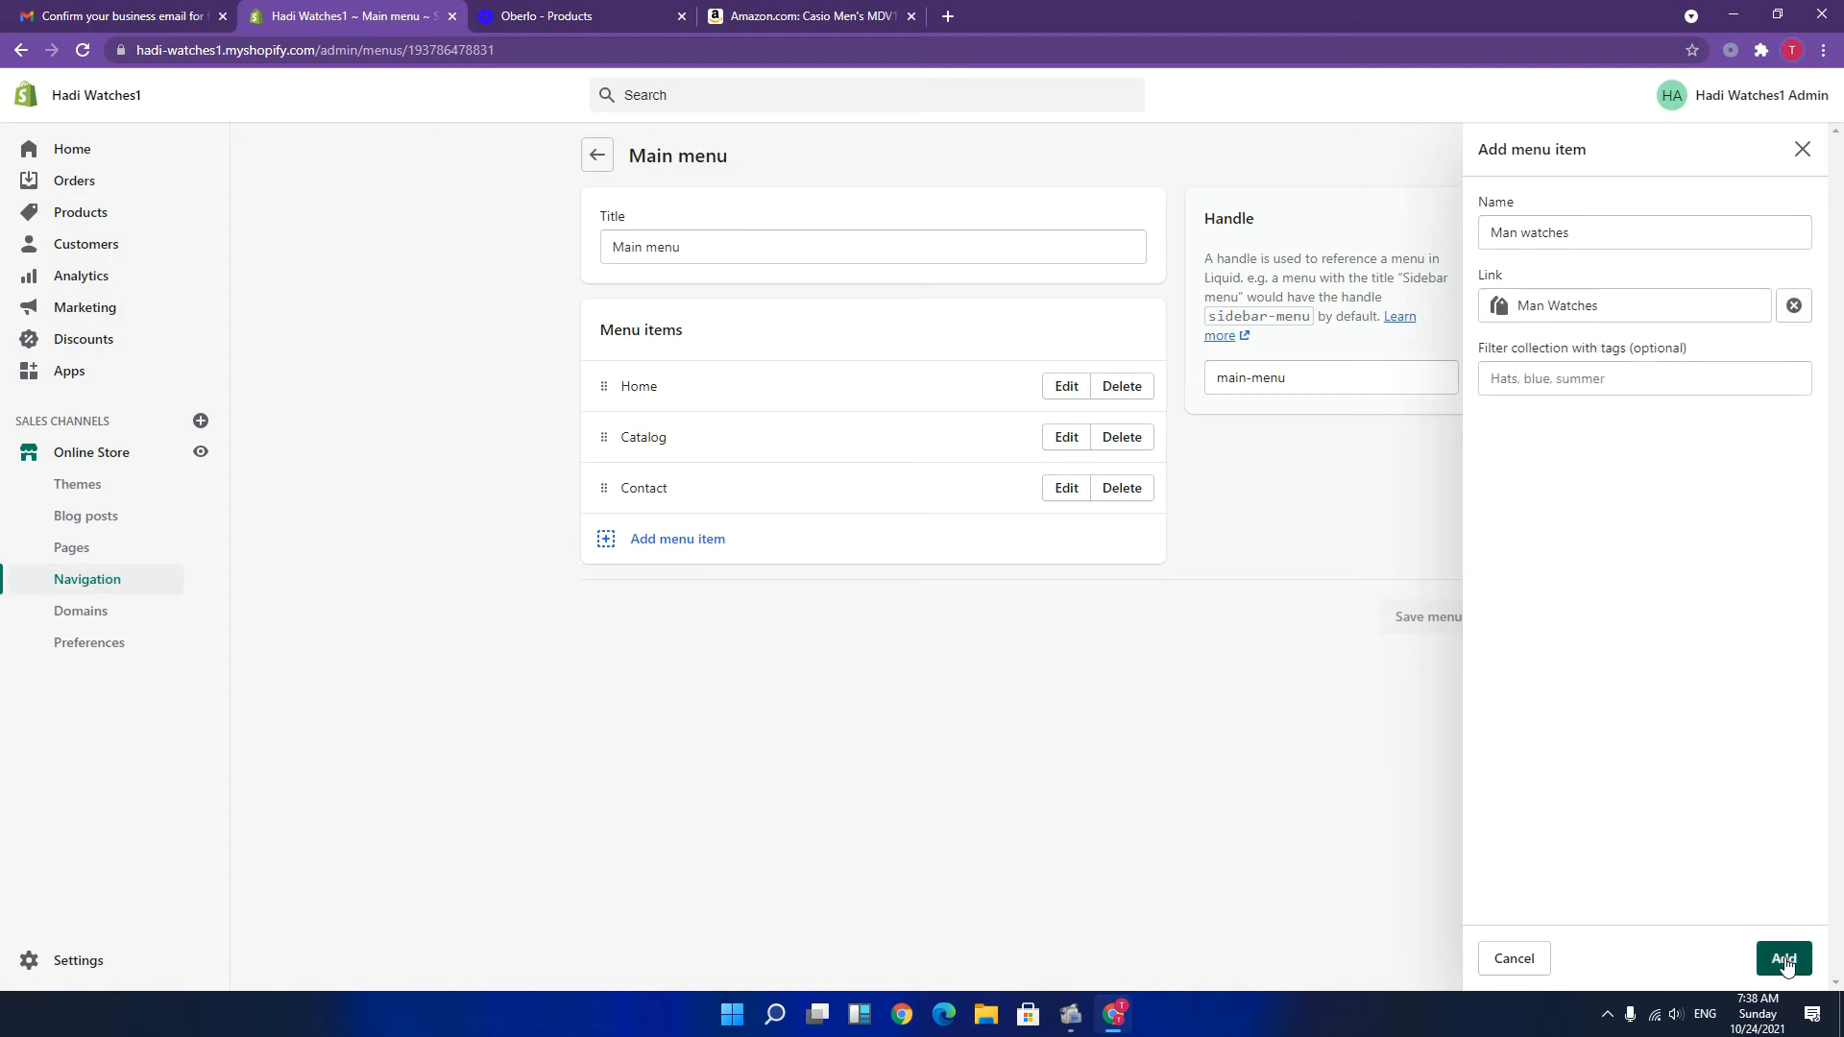
Step: Add a 'Women Watches' item linked to the Women Watches collection
{"action": "left_click", "coordinate": [672, 593]}
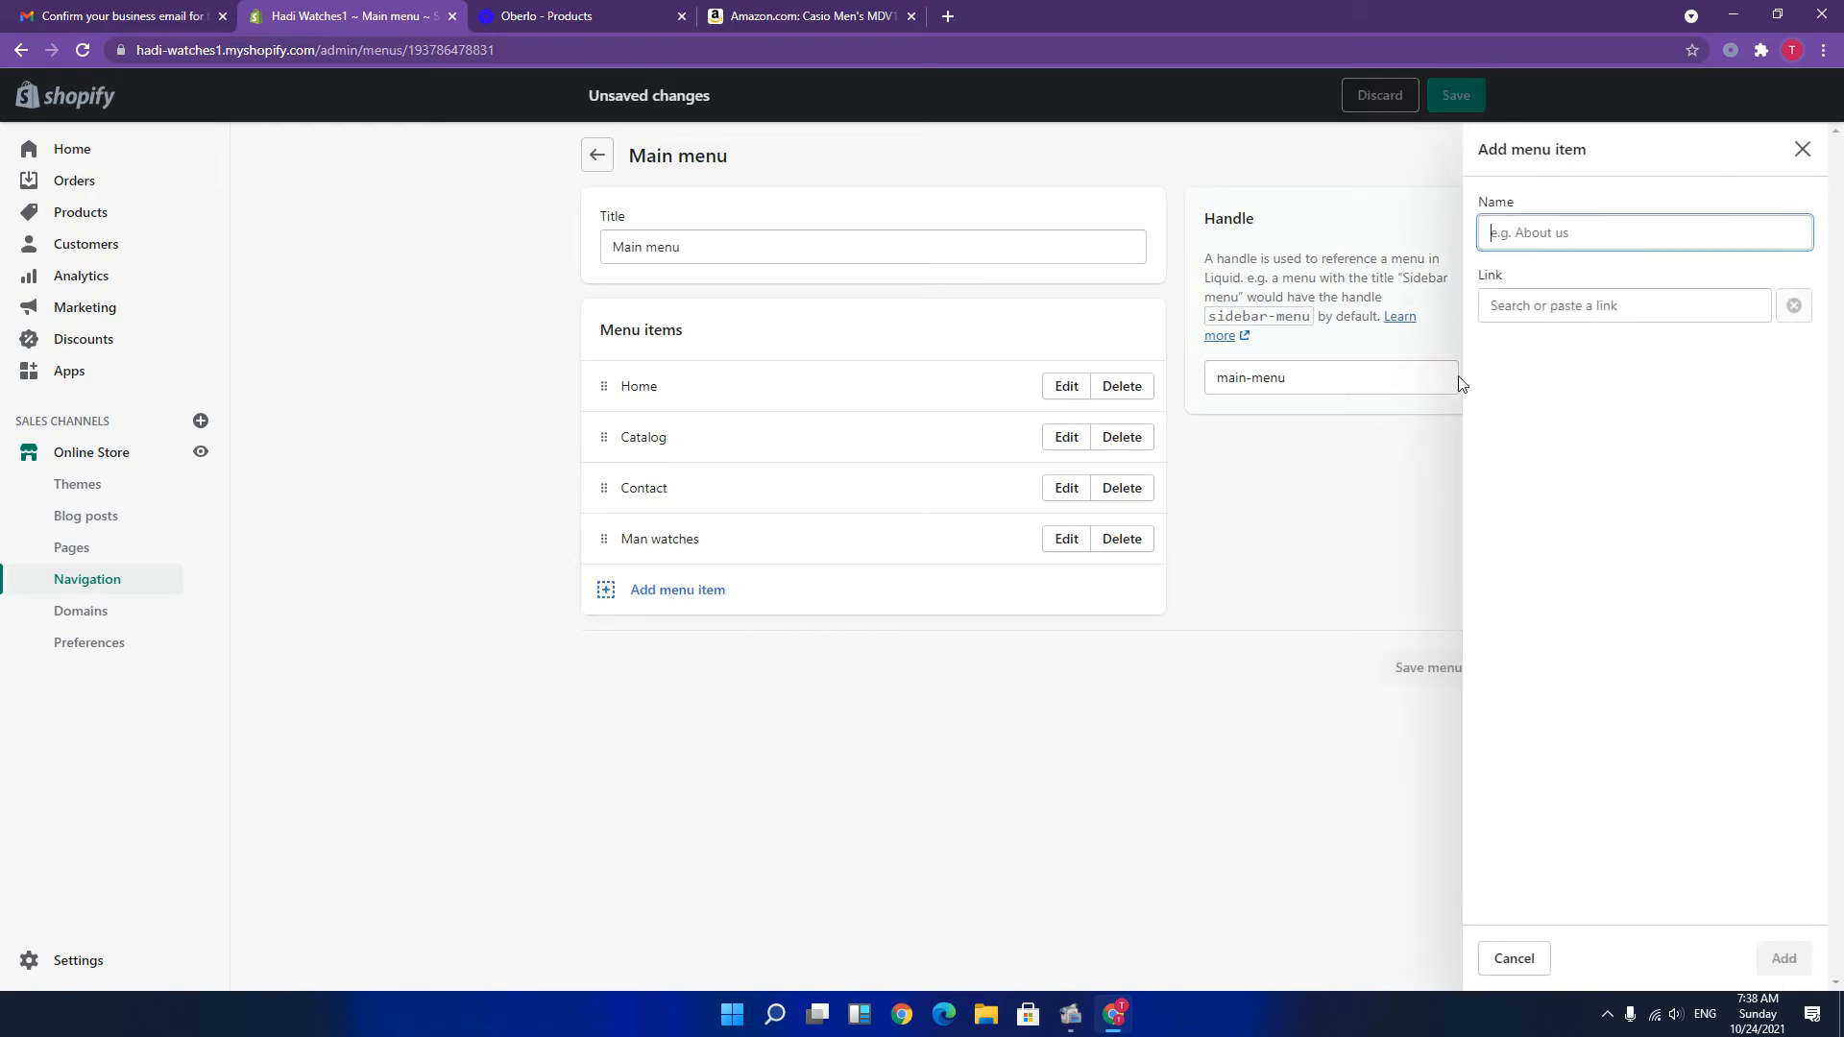
{"action": "type", "text": "Women Watches"}
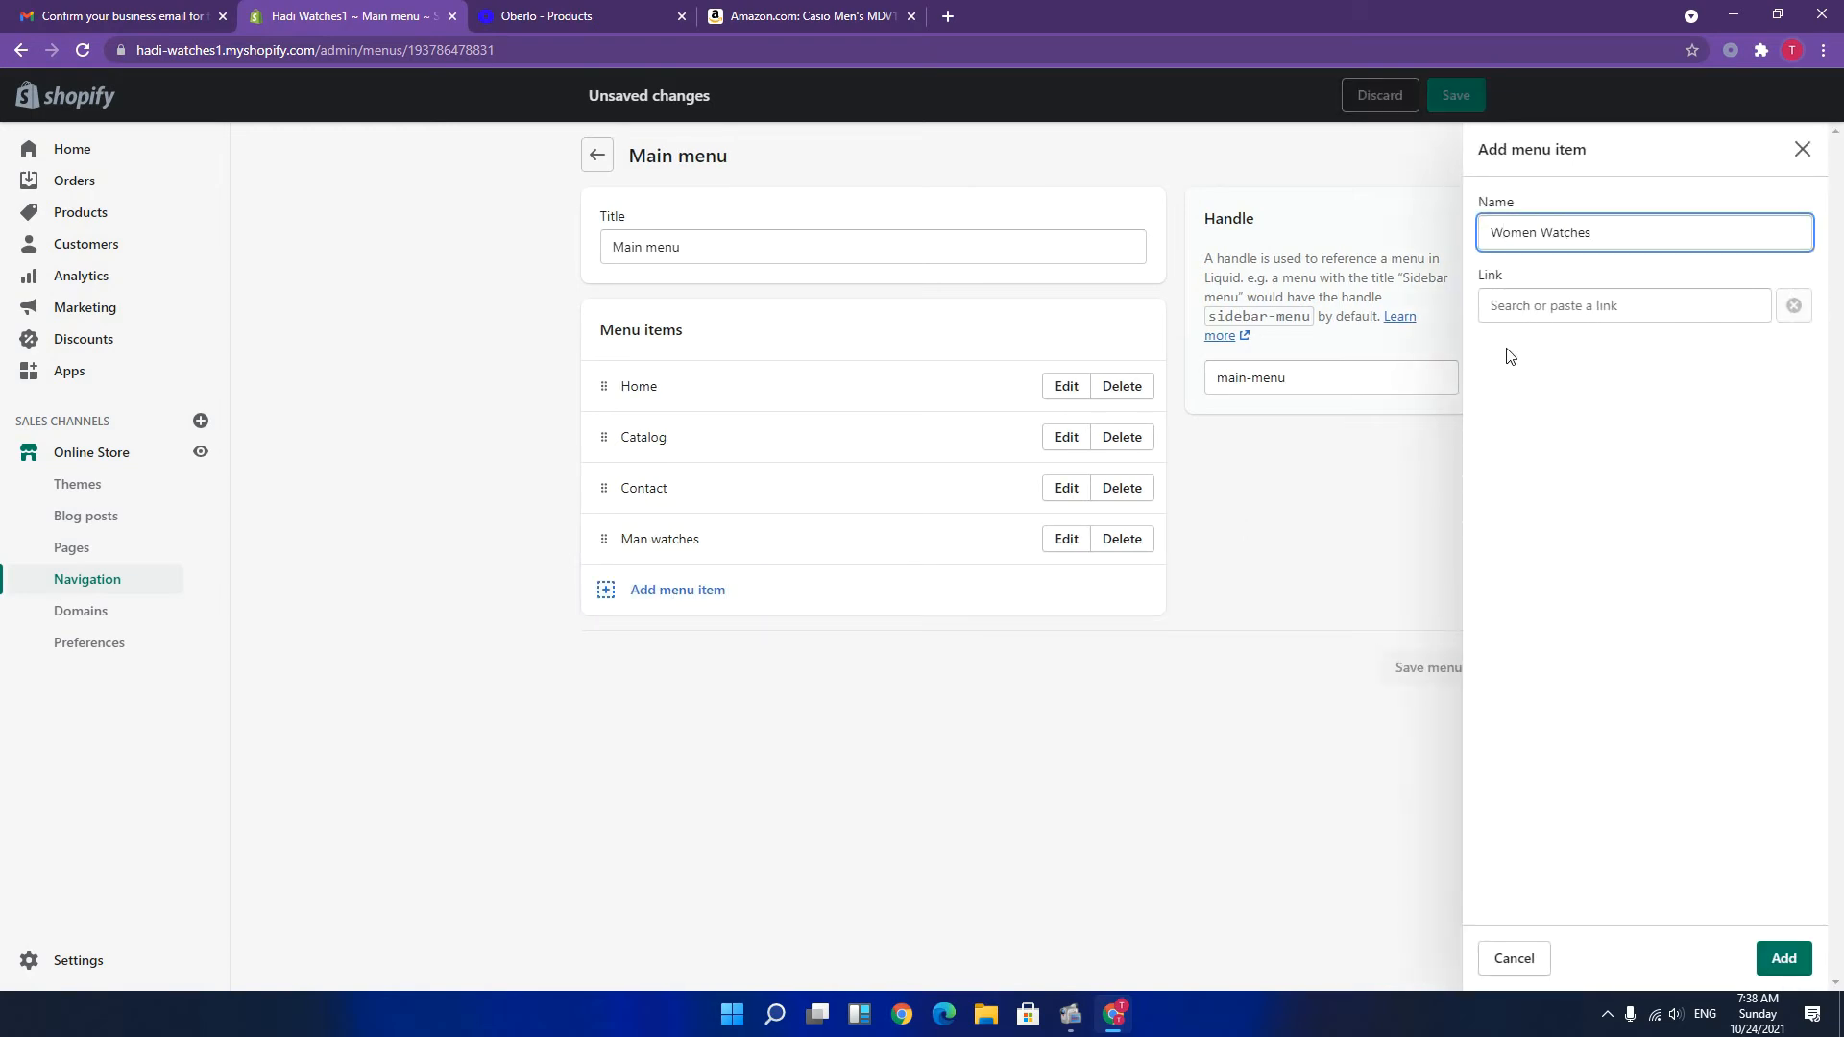
{"action": "left_click", "coordinate": [1527, 306]}
{"action": "left_click", "coordinate": [1551, 459]}
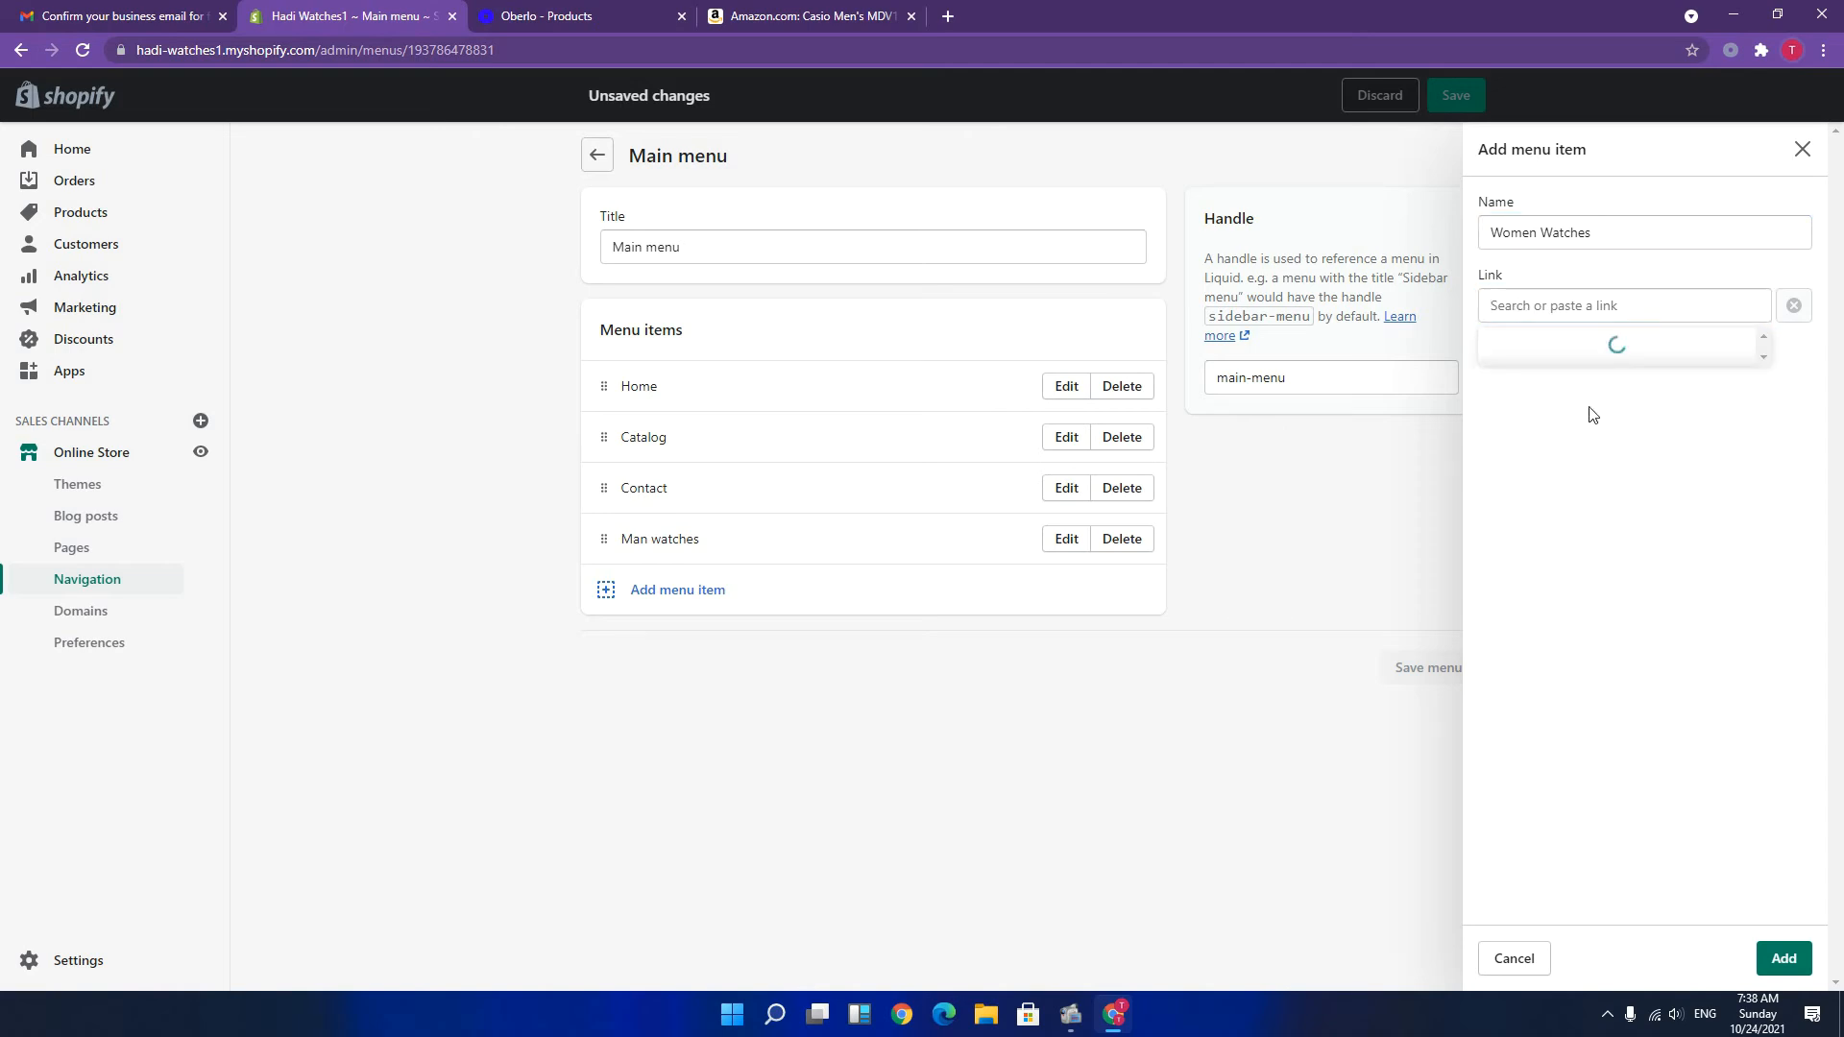
{"action": "left_click", "coordinate": [1583, 459]}
{"action": "left_click", "coordinate": [1784, 958]}
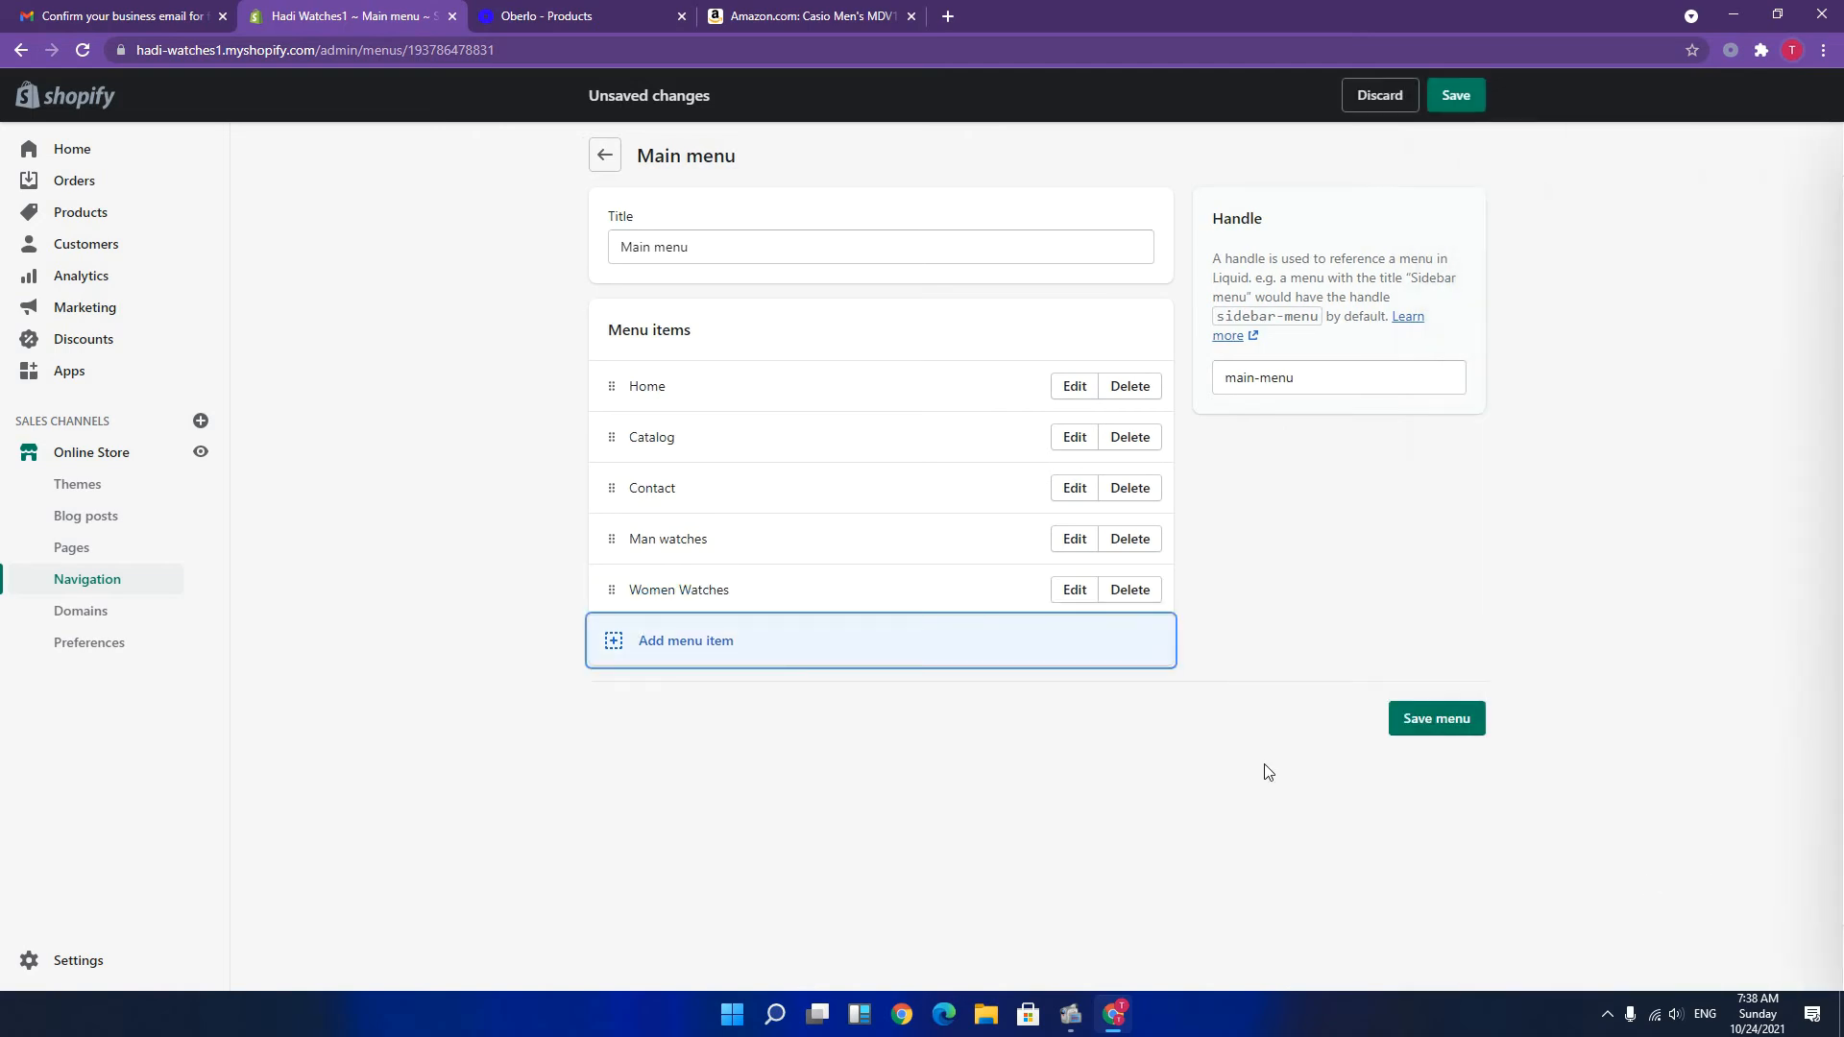
Step: Delete Catalog, move Contact to the end, and save the Main menu
{"action": "left_click", "coordinate": [1130, 437]}
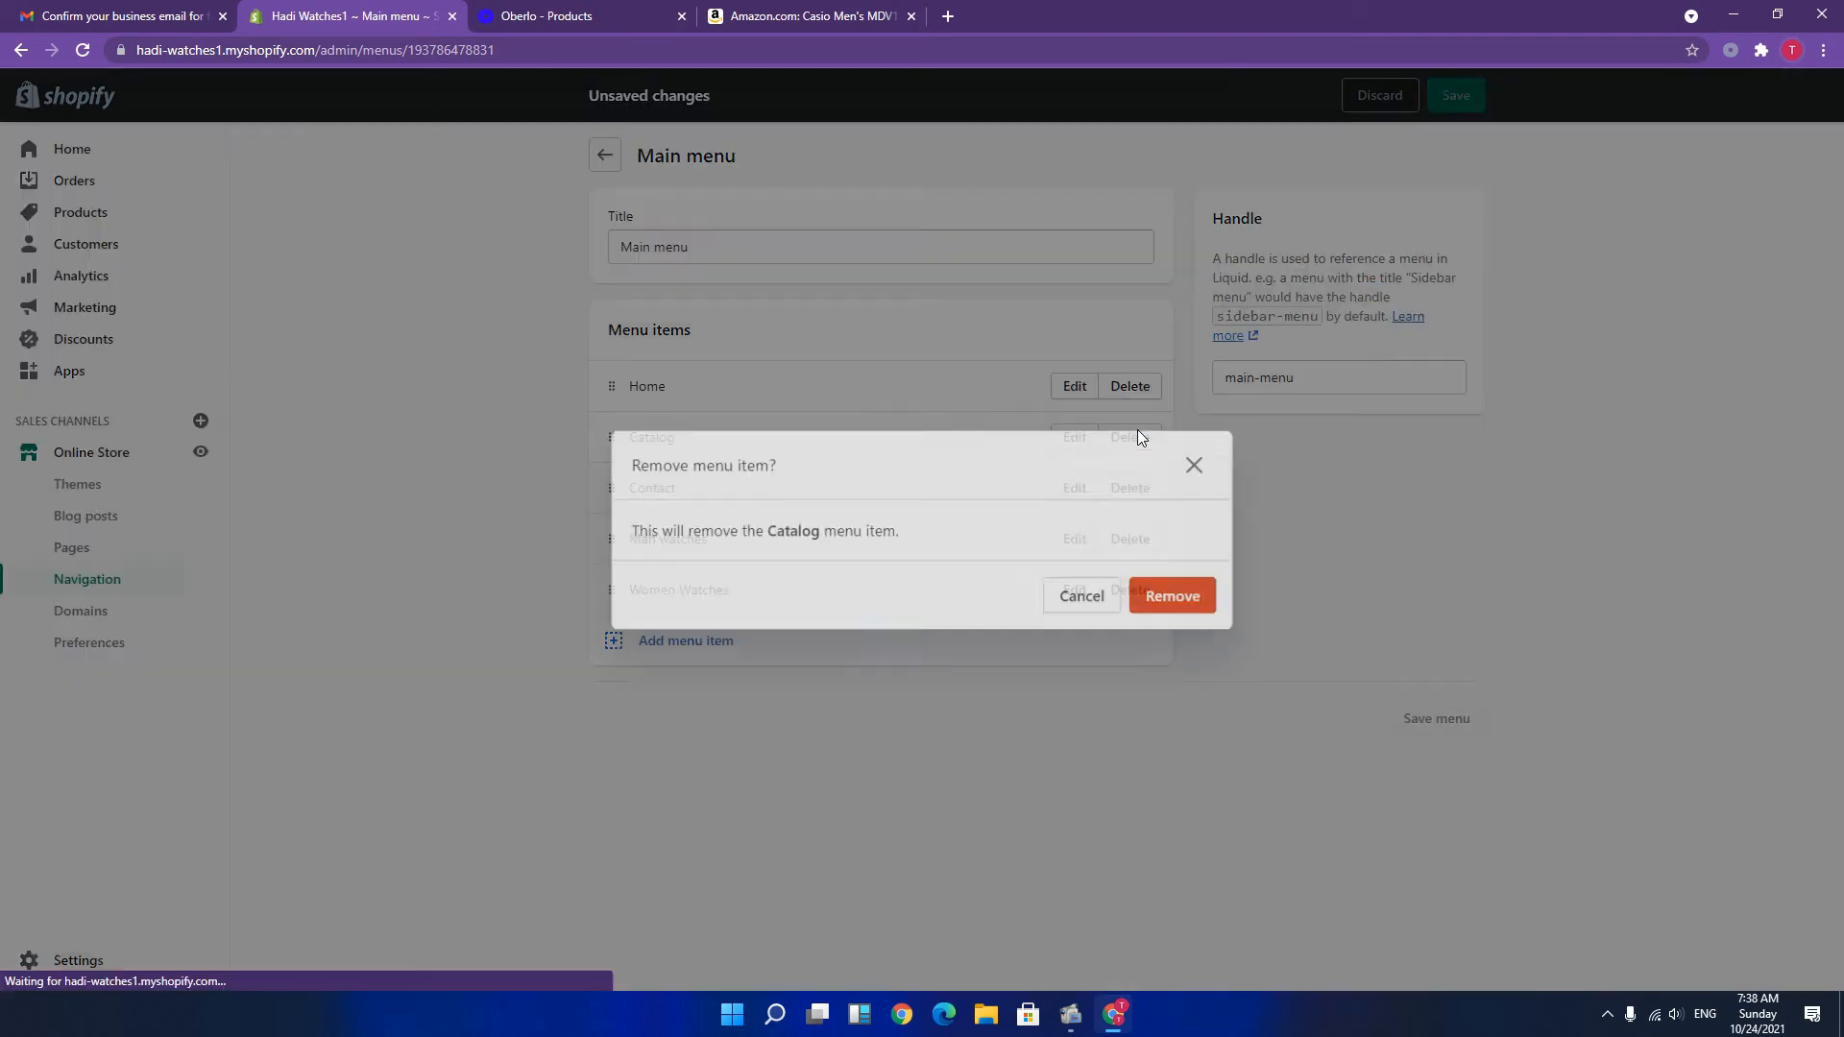
{"action": "left_click", "coordinate": [1164, 593]}
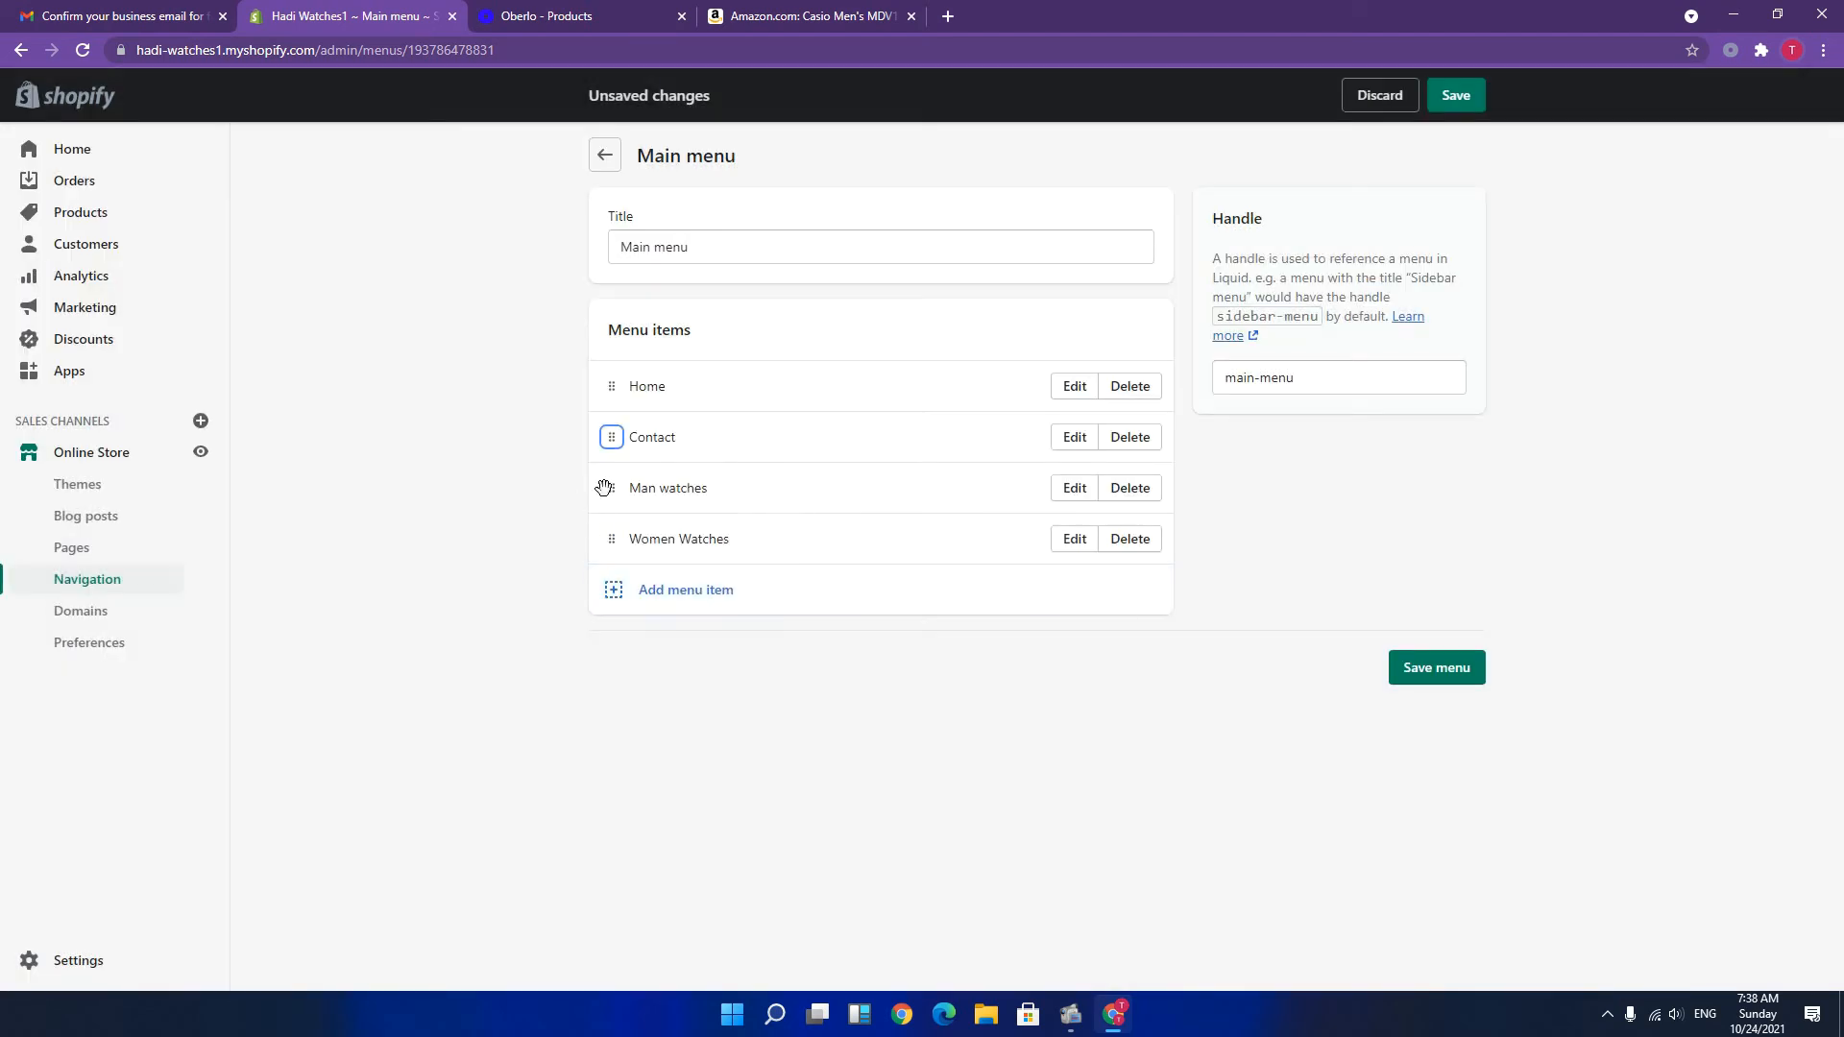
{"action": "mouse_move", "coordinate": [607, 489]}
{"action": "left_mouse_down"}
{"action": "mouse_move", "coordinate": [610, 388]}
{"action": "mouse_move", "coordinate": [609, 511]}
{"action": "mouse_move", "coordinate": [607, 465]}
{"action": "mouse_move", "coordinate": [609, 485]}
{"action": "left_mouse_up"}
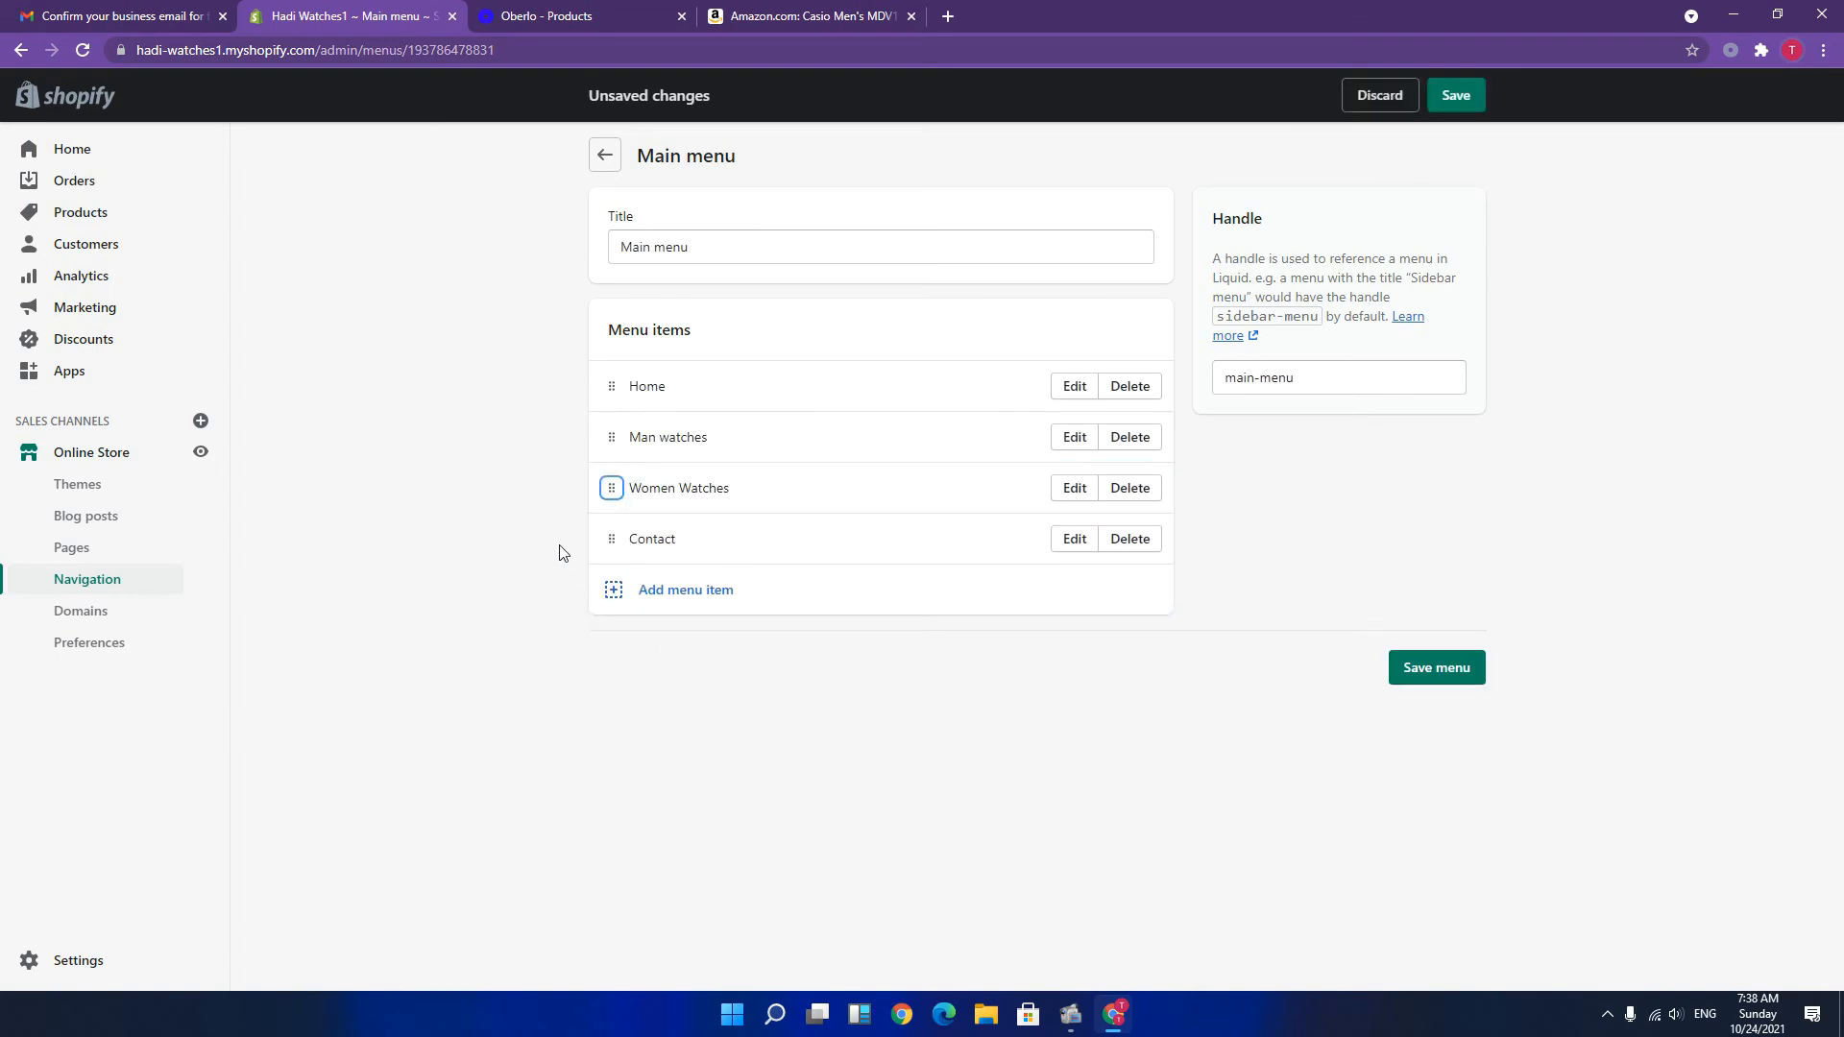
{"action": "left_click", "coordinate": [1392, 677]}
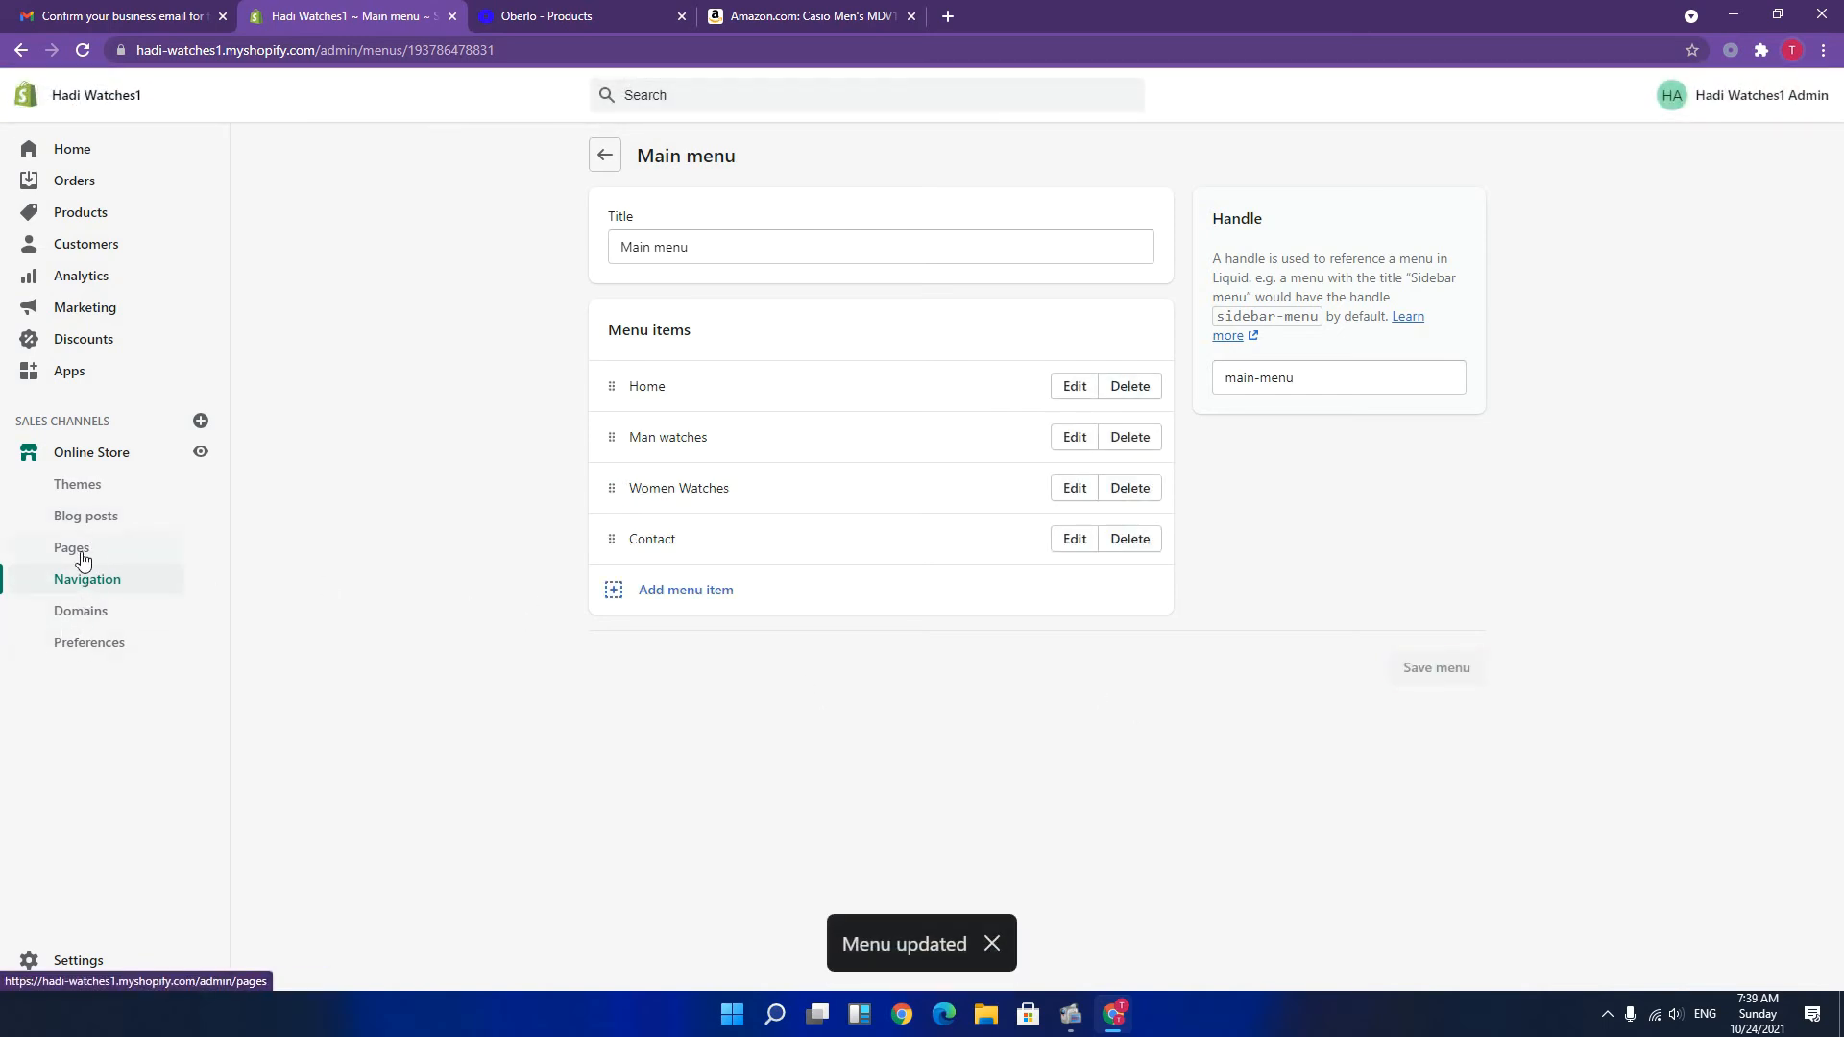
{"action": "left_click", "coordinate": [603, 155]}
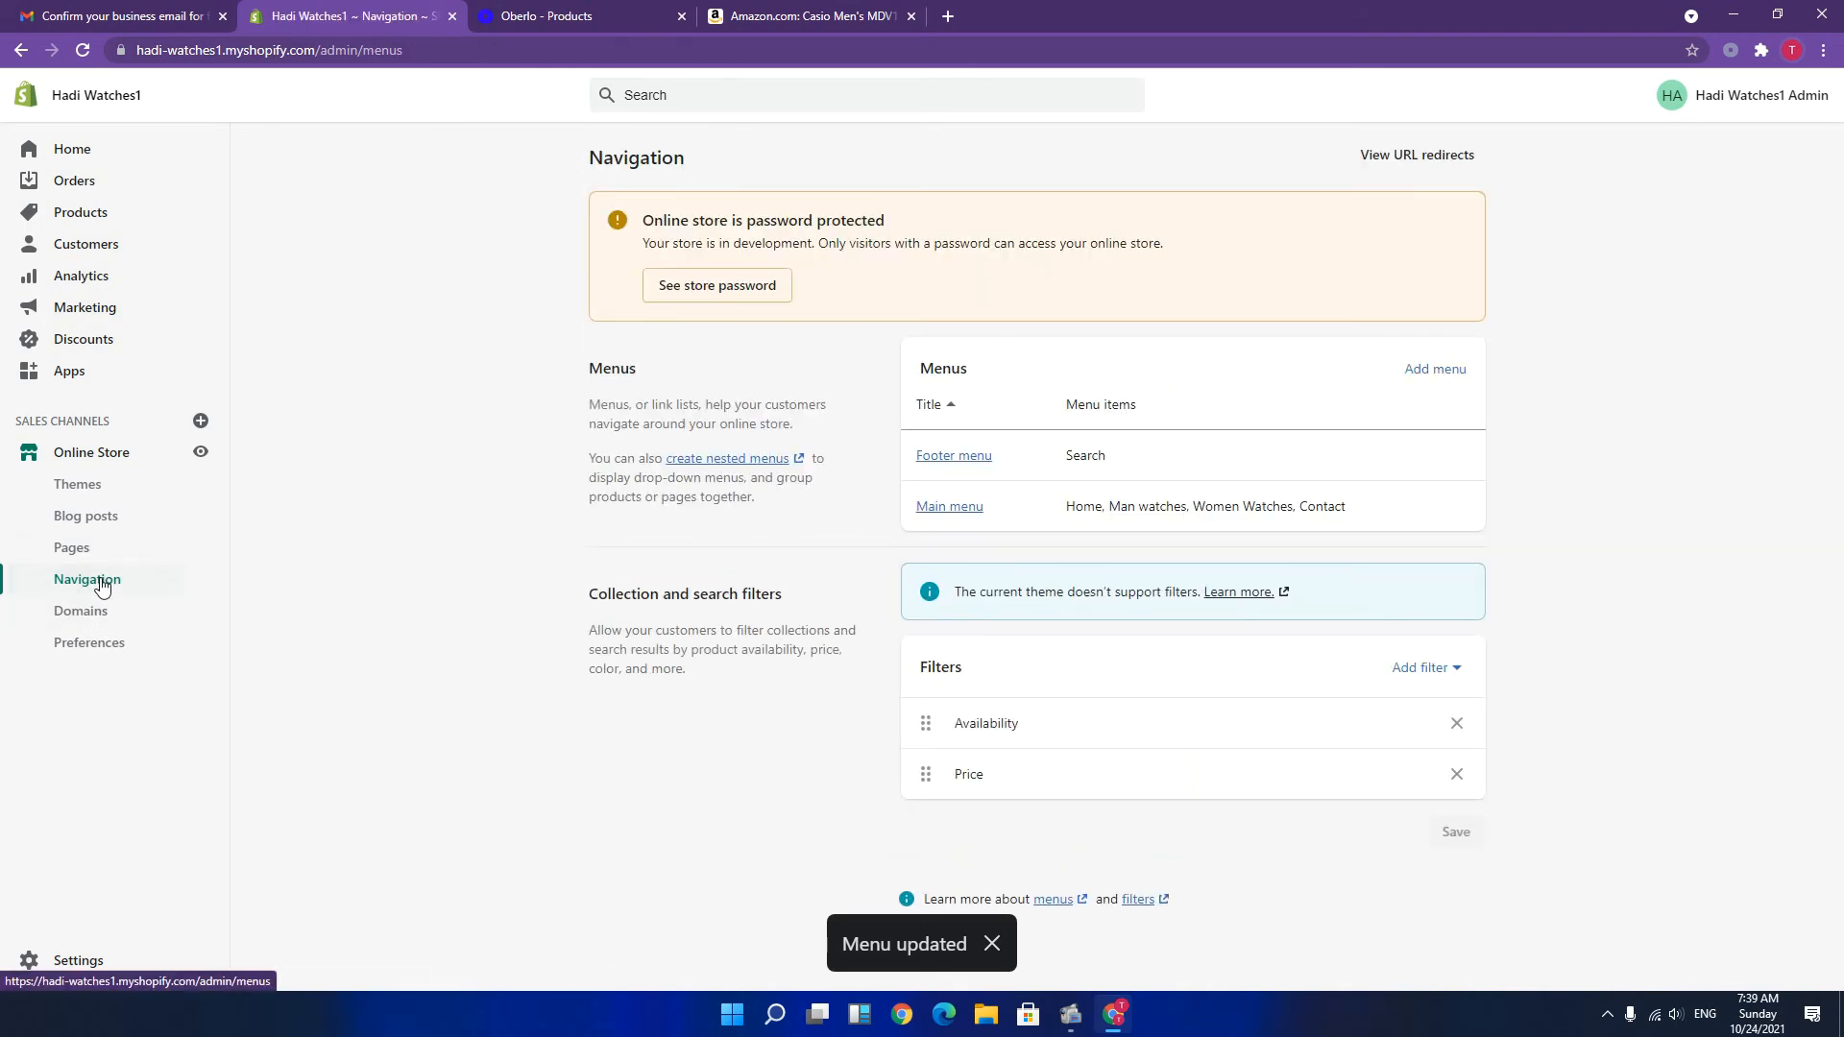
Step: Add a Privacy Policy link to the Footer menu
{"action": "left_click", "coordinate": [965, 458]}
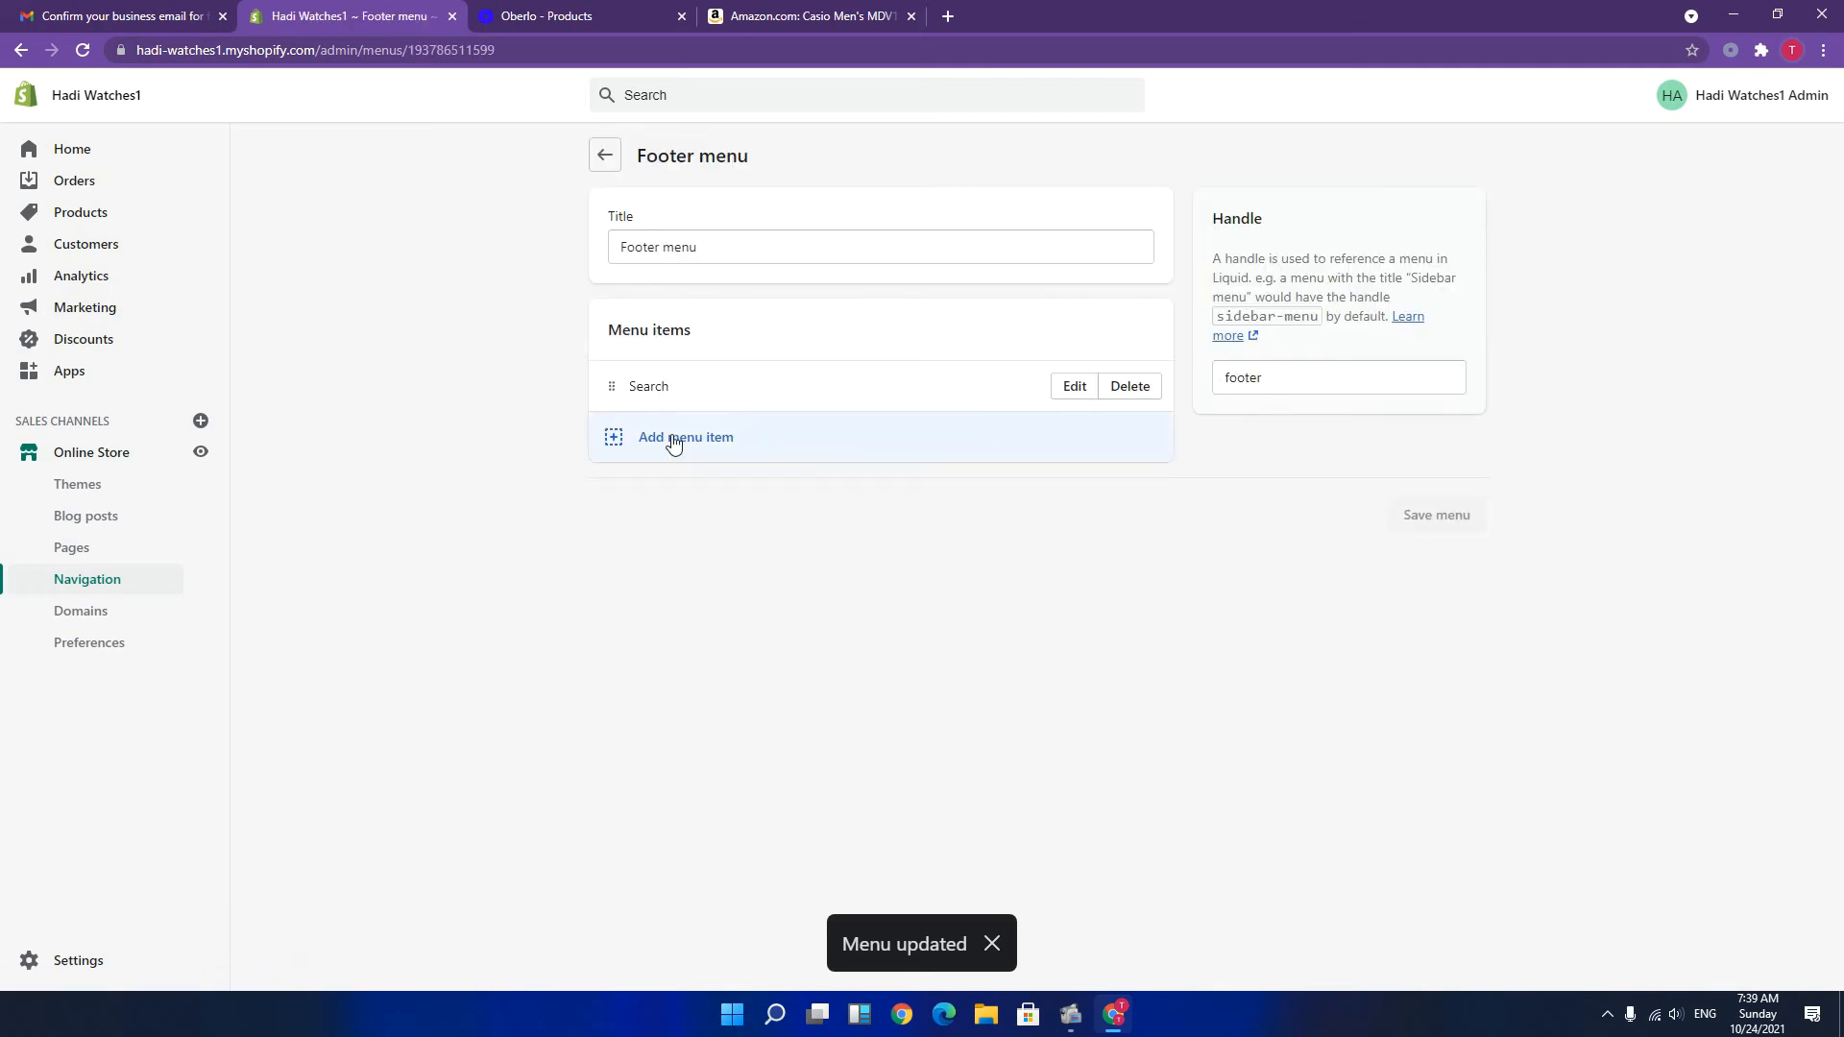
{"action": "left_click", "coordinate": [673, 444]}
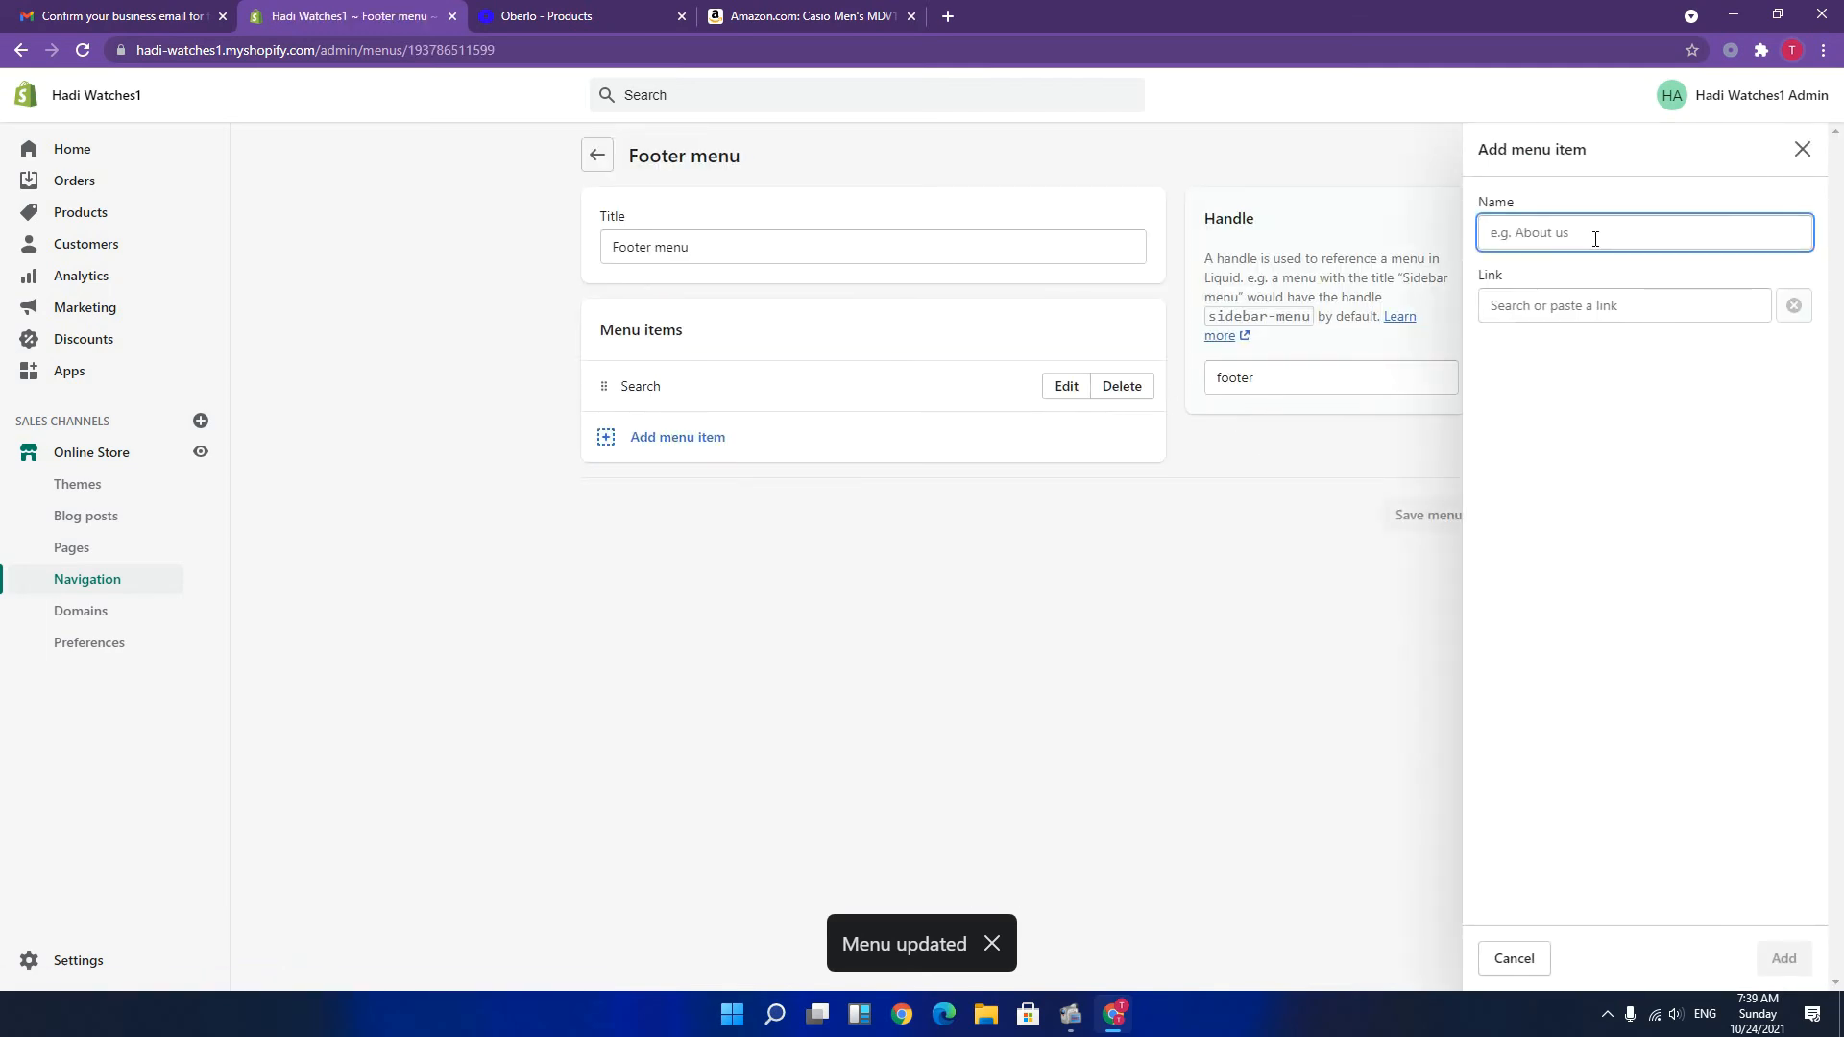
{"action": "left_click", "coordinate": [1554, 303]}
{"action": "scroll", "coordinate": [1556, 432], "scroll_direction": "down", "scroll_amount": 1}
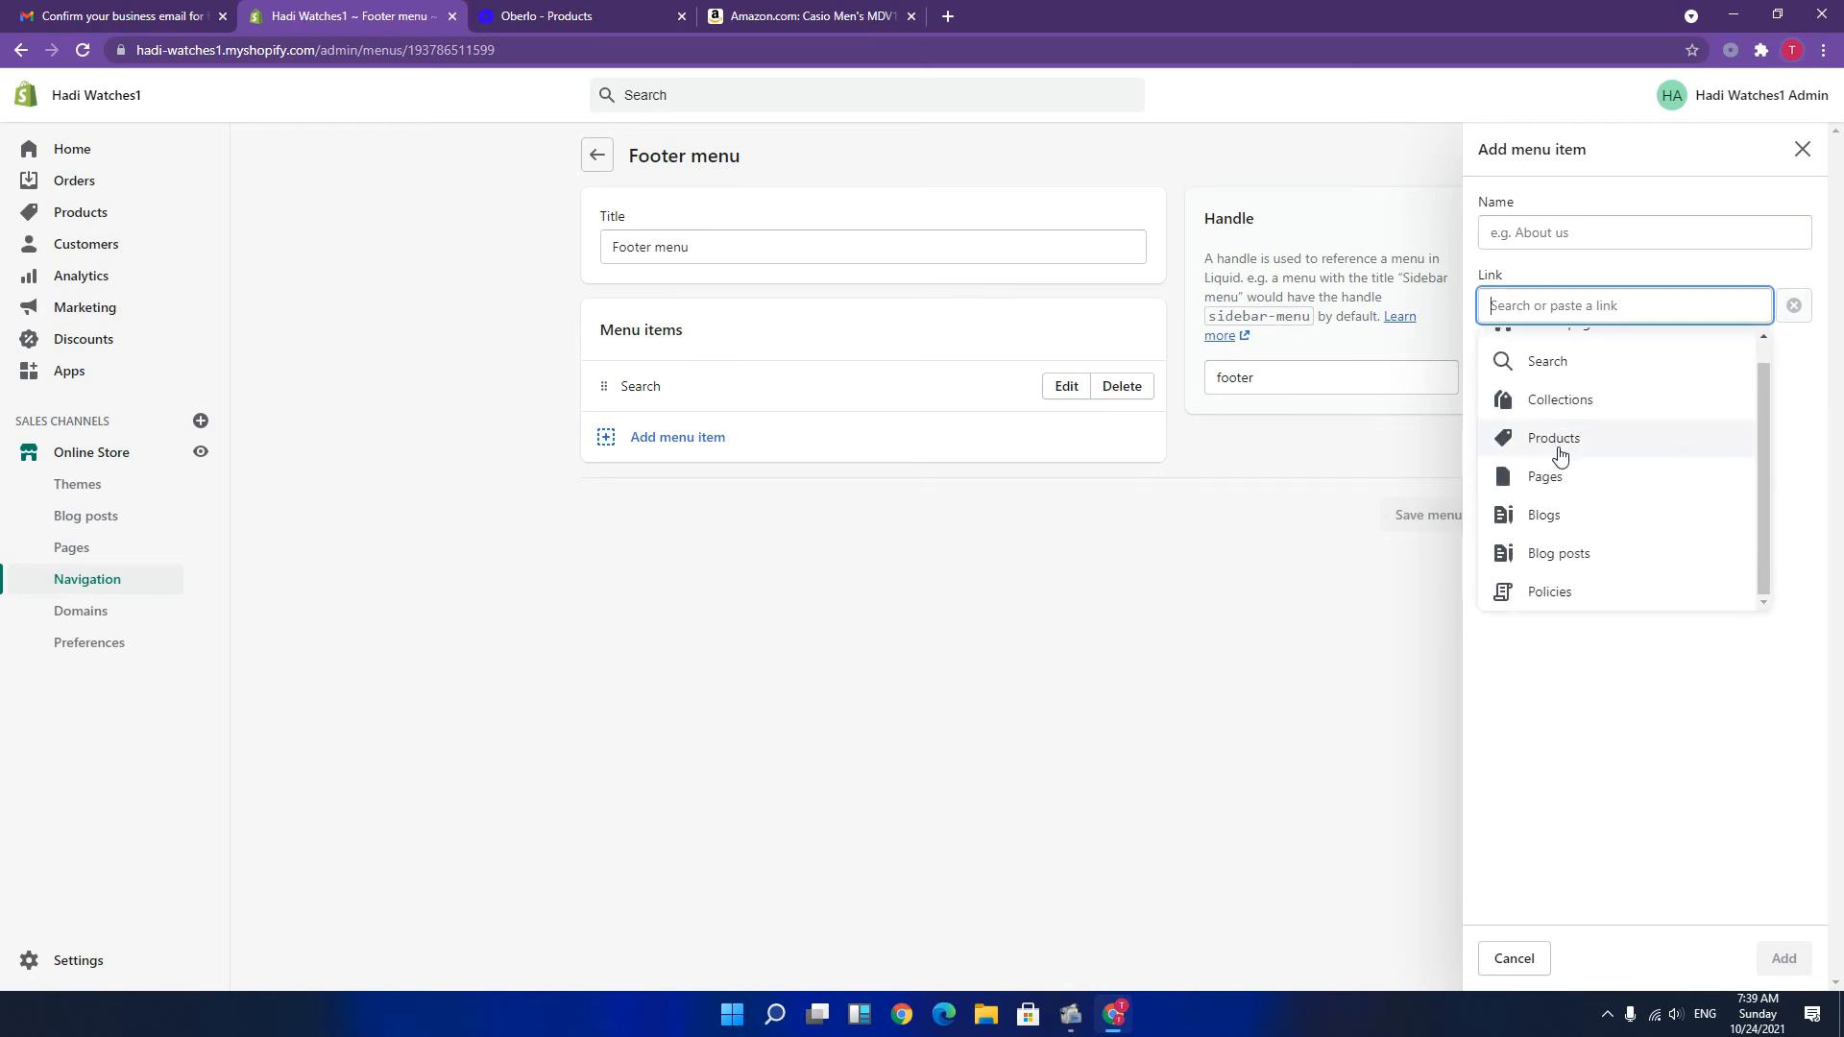
{"action": "left_click", "coordinate": [1541, 491]}
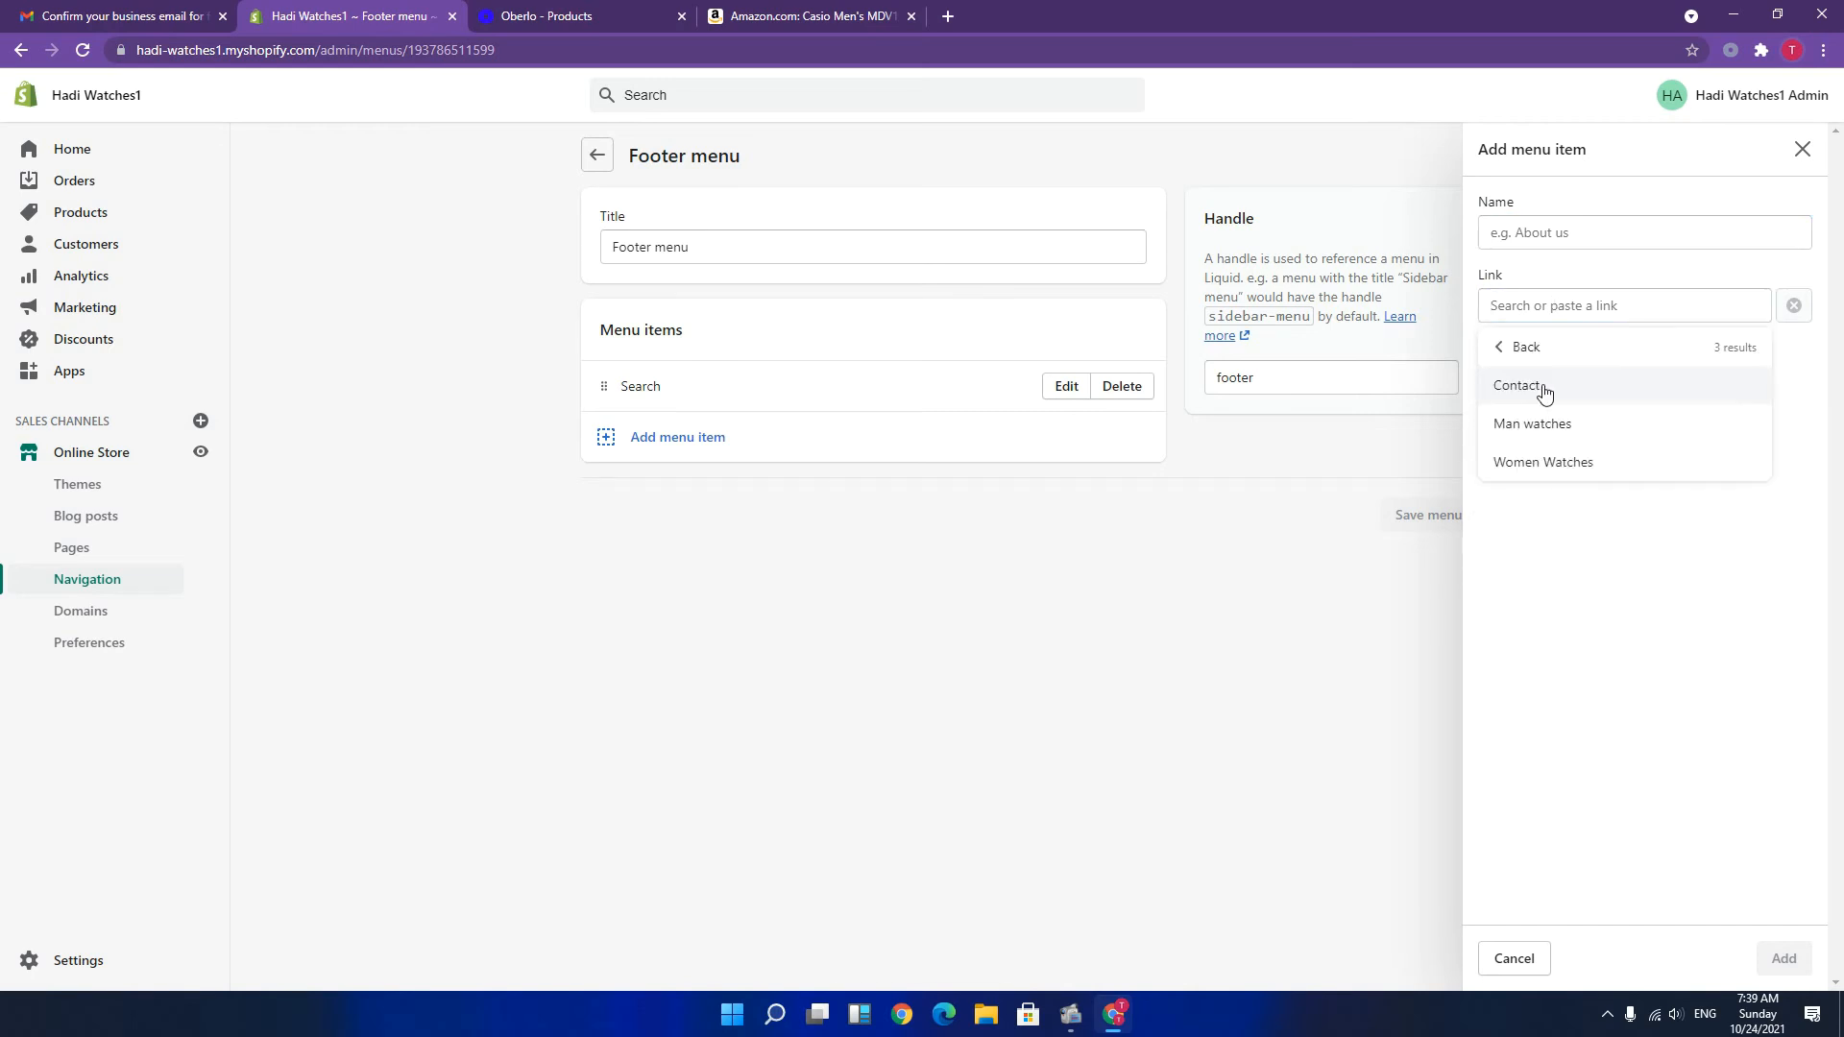
{"action": "left_click", "coordinate": [1511, 363]}
{"action": "left_click", "coordinate": [1506, 231]}
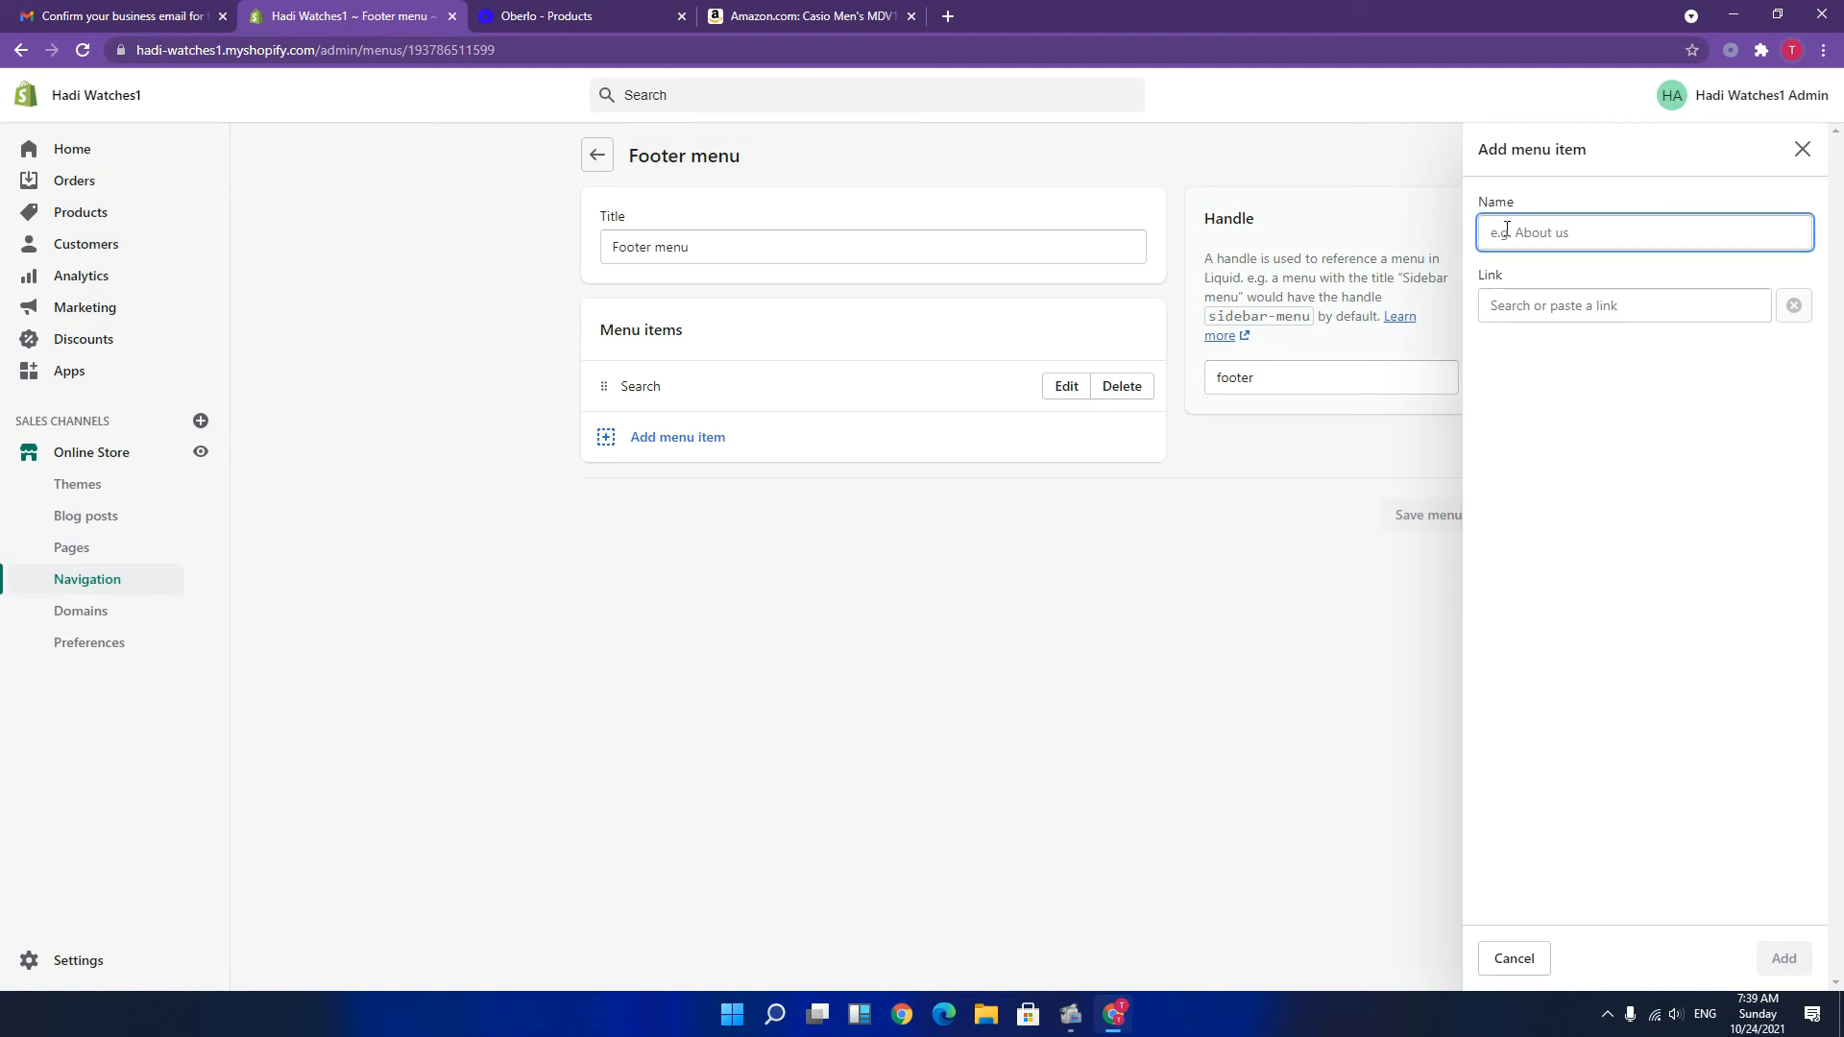
{"action": "left_click", "coordinate": [1487, 304]}
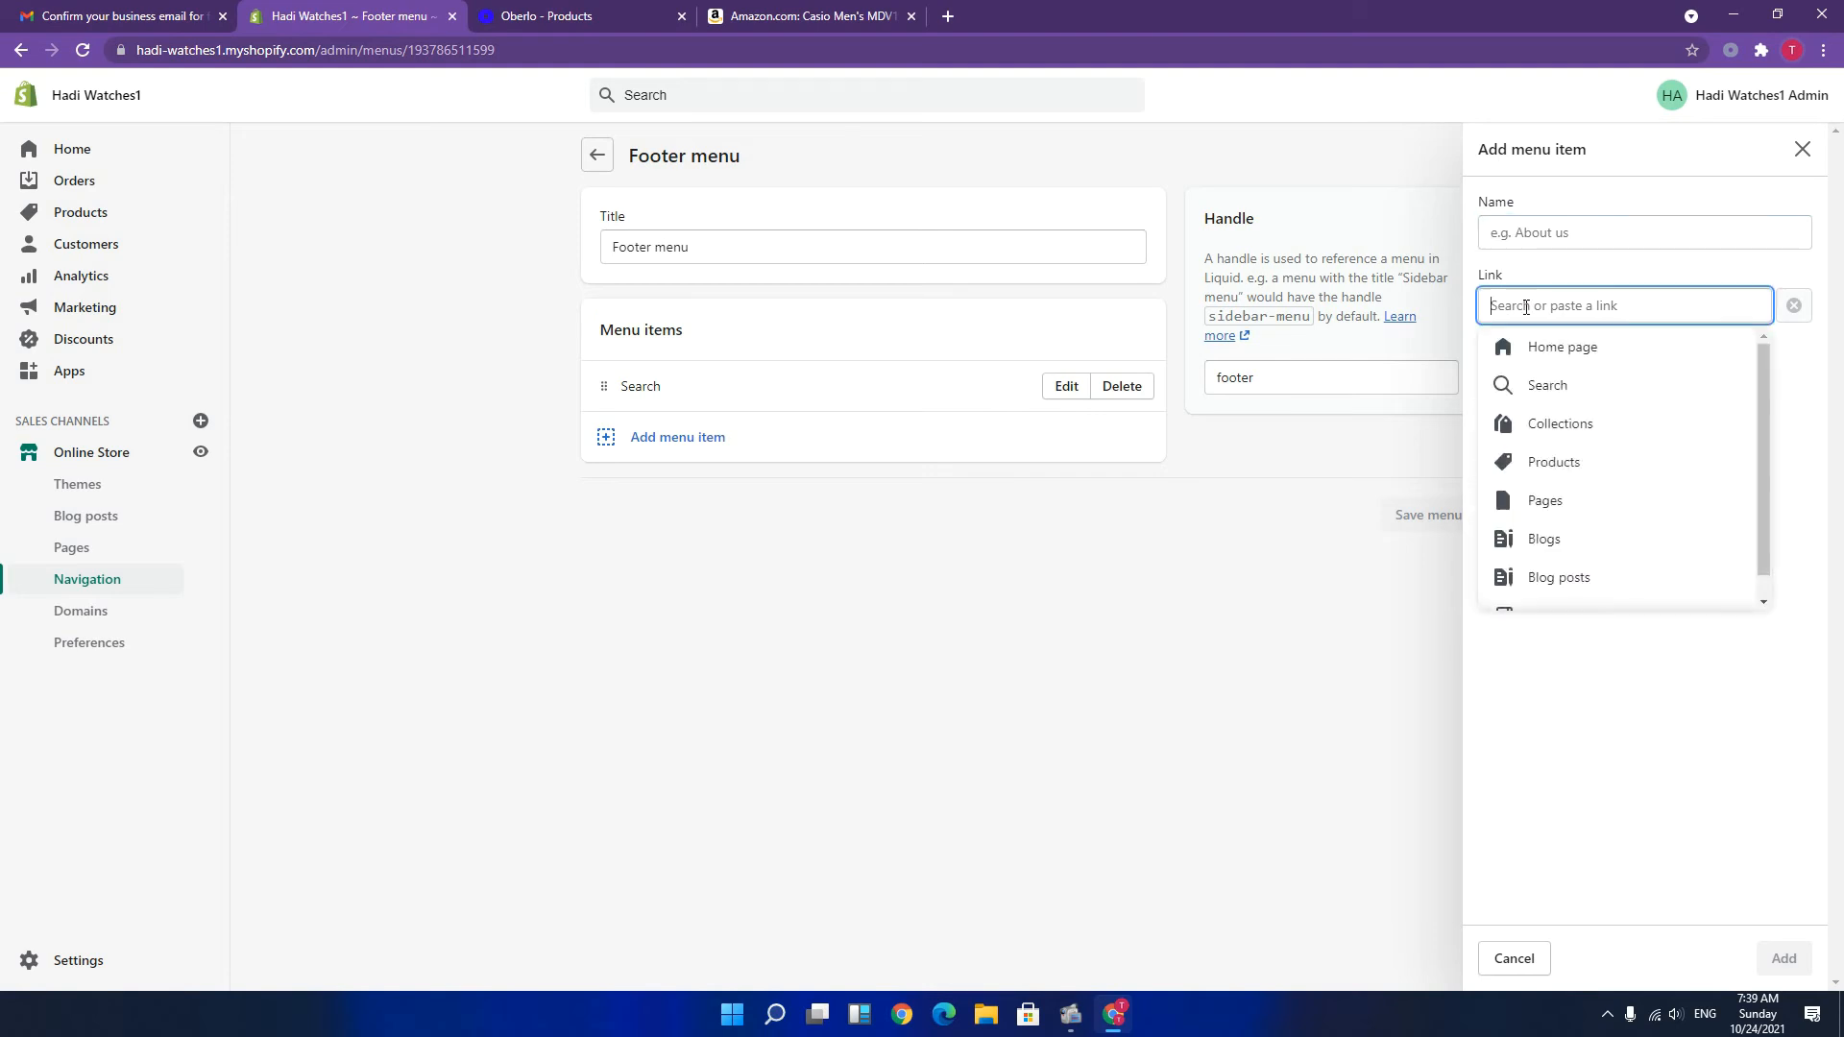
{"action": "scroll", "coordinate": [1552, 553], "scroll_direction": "down", "scroll_amount": 1}
{"action": "left_click", "coordinate": [1561, 596]}
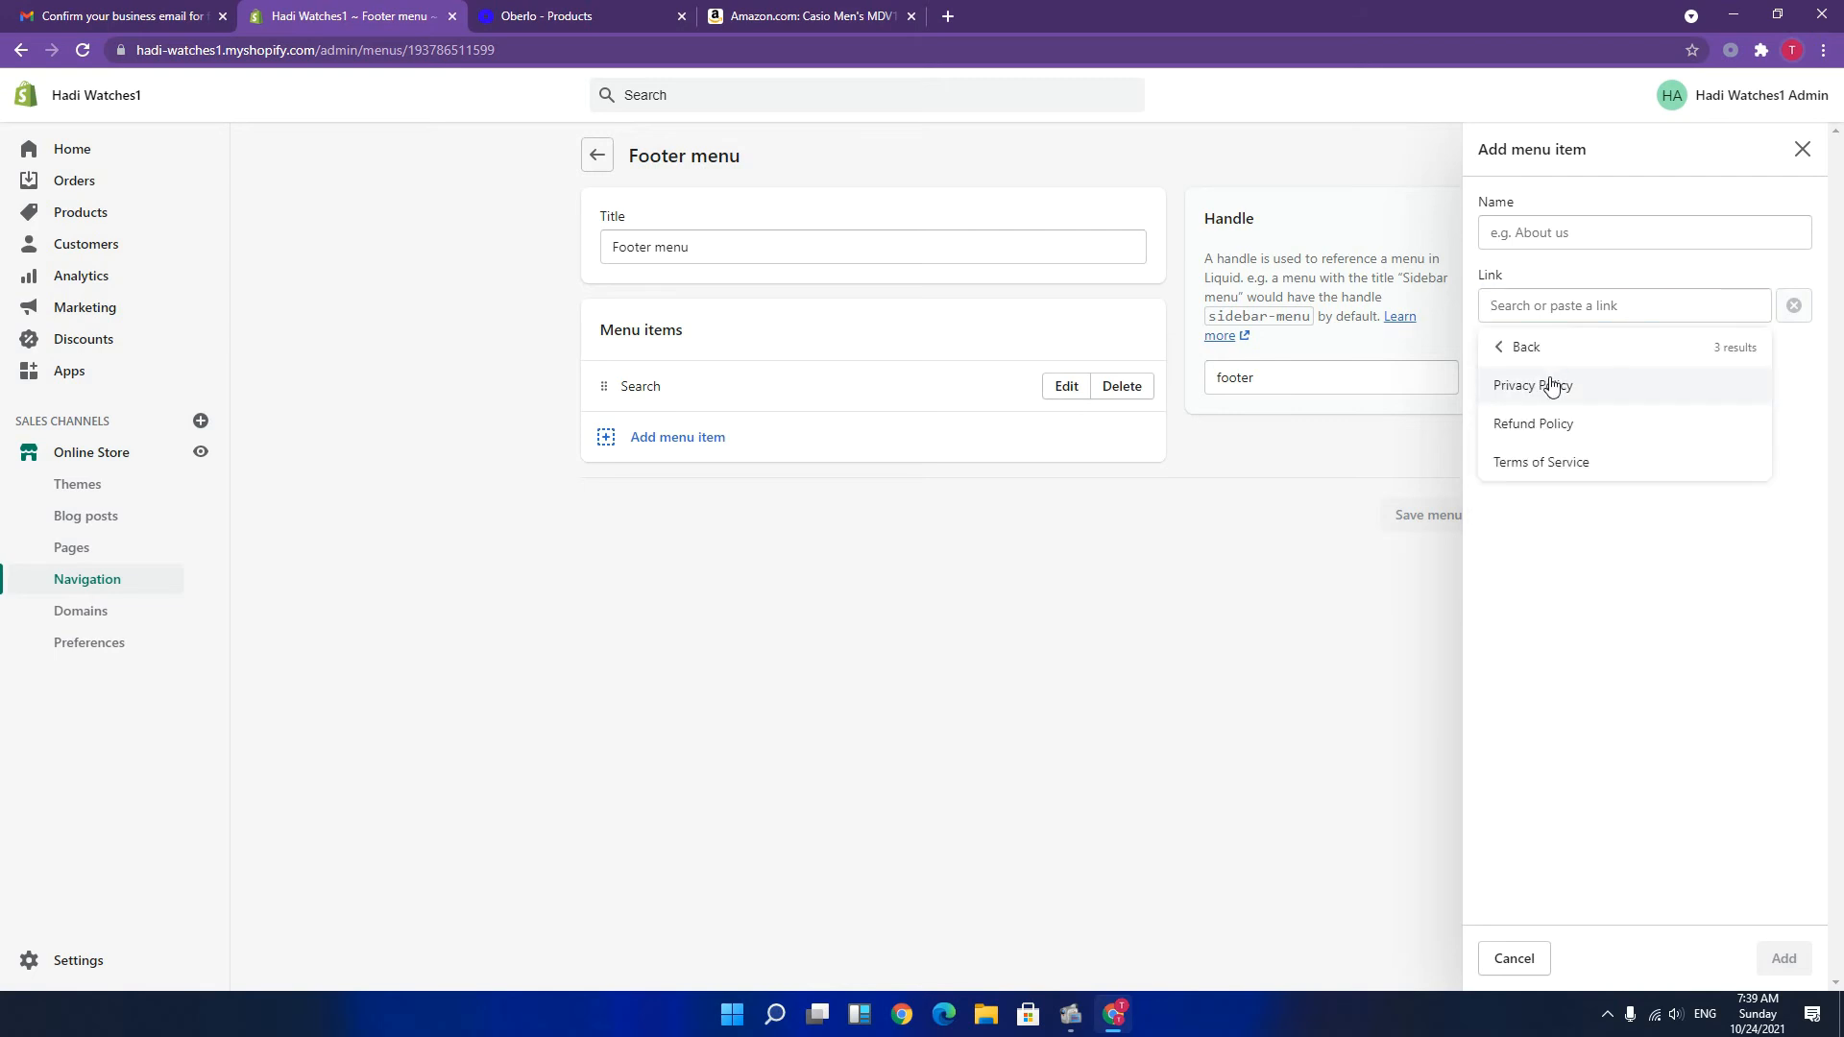
{"action": "left_click", "coordinate": [1553, 385]}
{"action": "left_click", "coordinate": [1784, 957]}
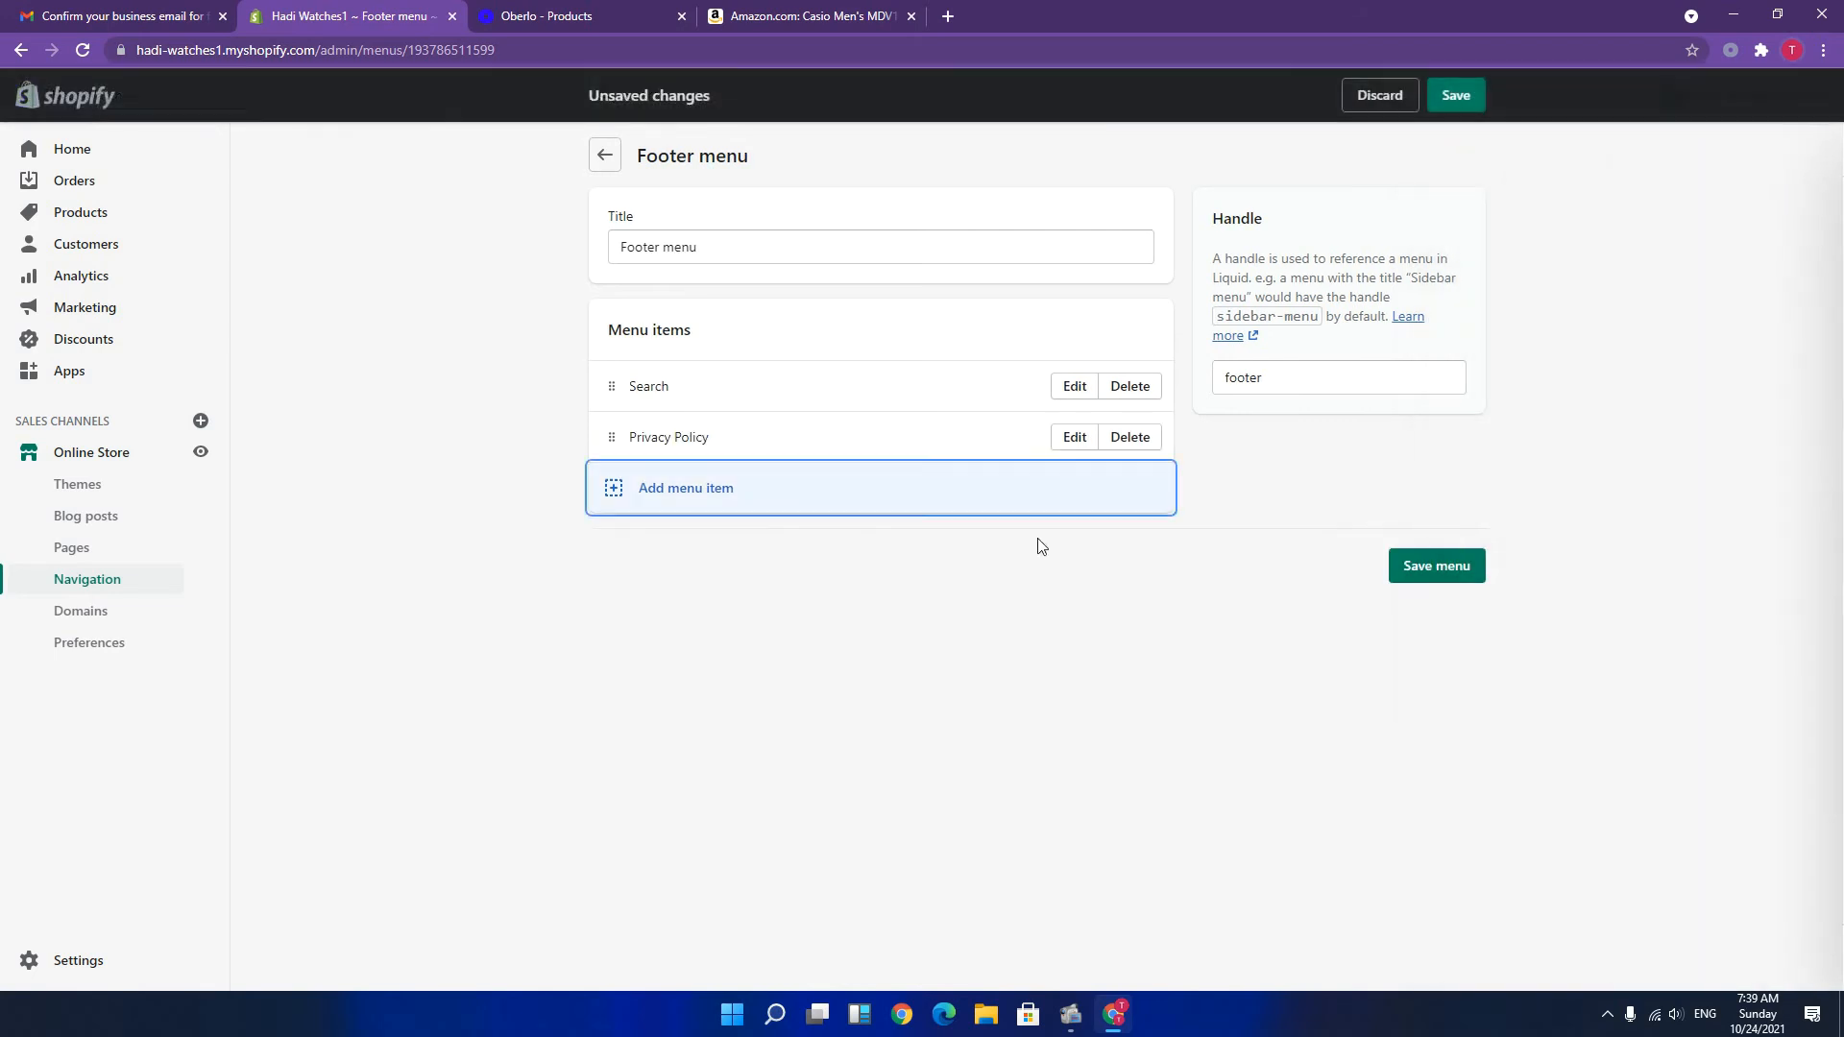
Step: Add Refund Policy and Terms of Service links to the footer and save the menu
{"action": "left_click", "coordinate": [682, 506]}
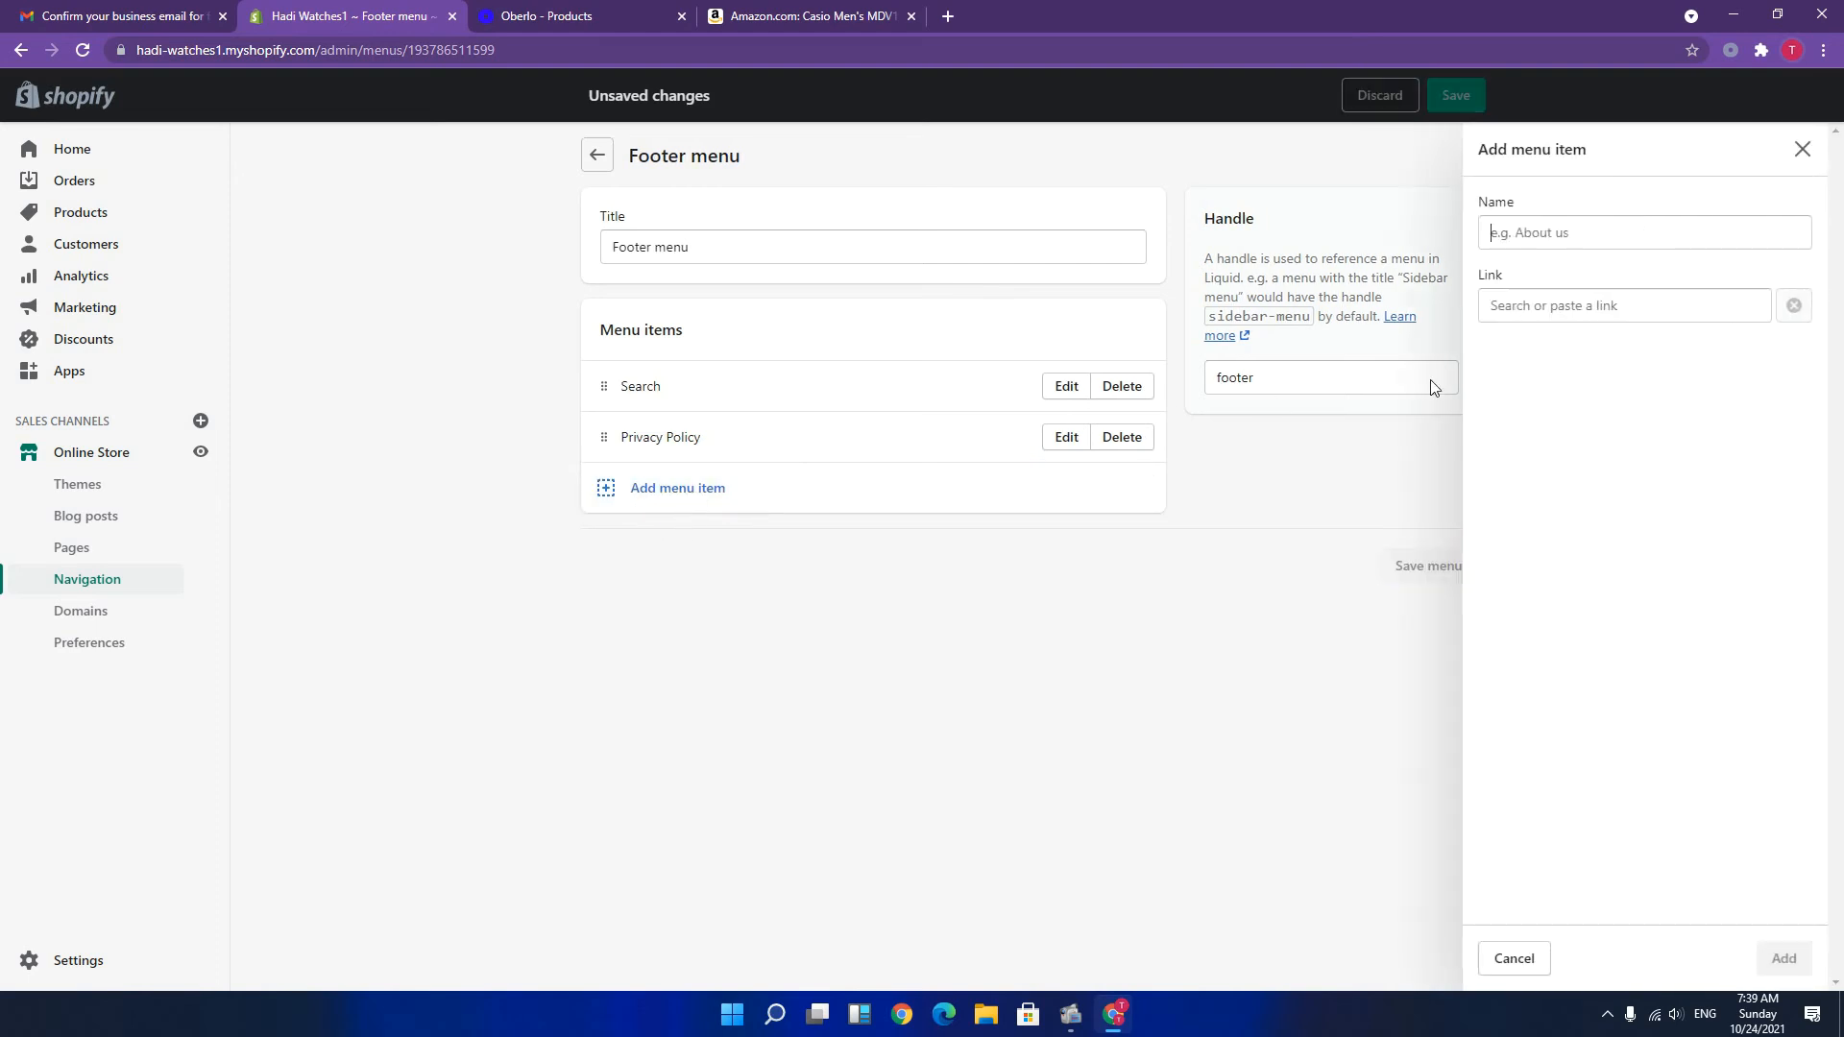
{"action": "left_click", "coordinate": [1551, 306]}
{"action": "scroll", "coordinate": [1553, 597], "scroll_direction": "down", "scroll_amount": 1}
{"action": "left_click", "coordinate": [1537, 597]}
{"action": "left_click", "coordinate": [1544, 420]}
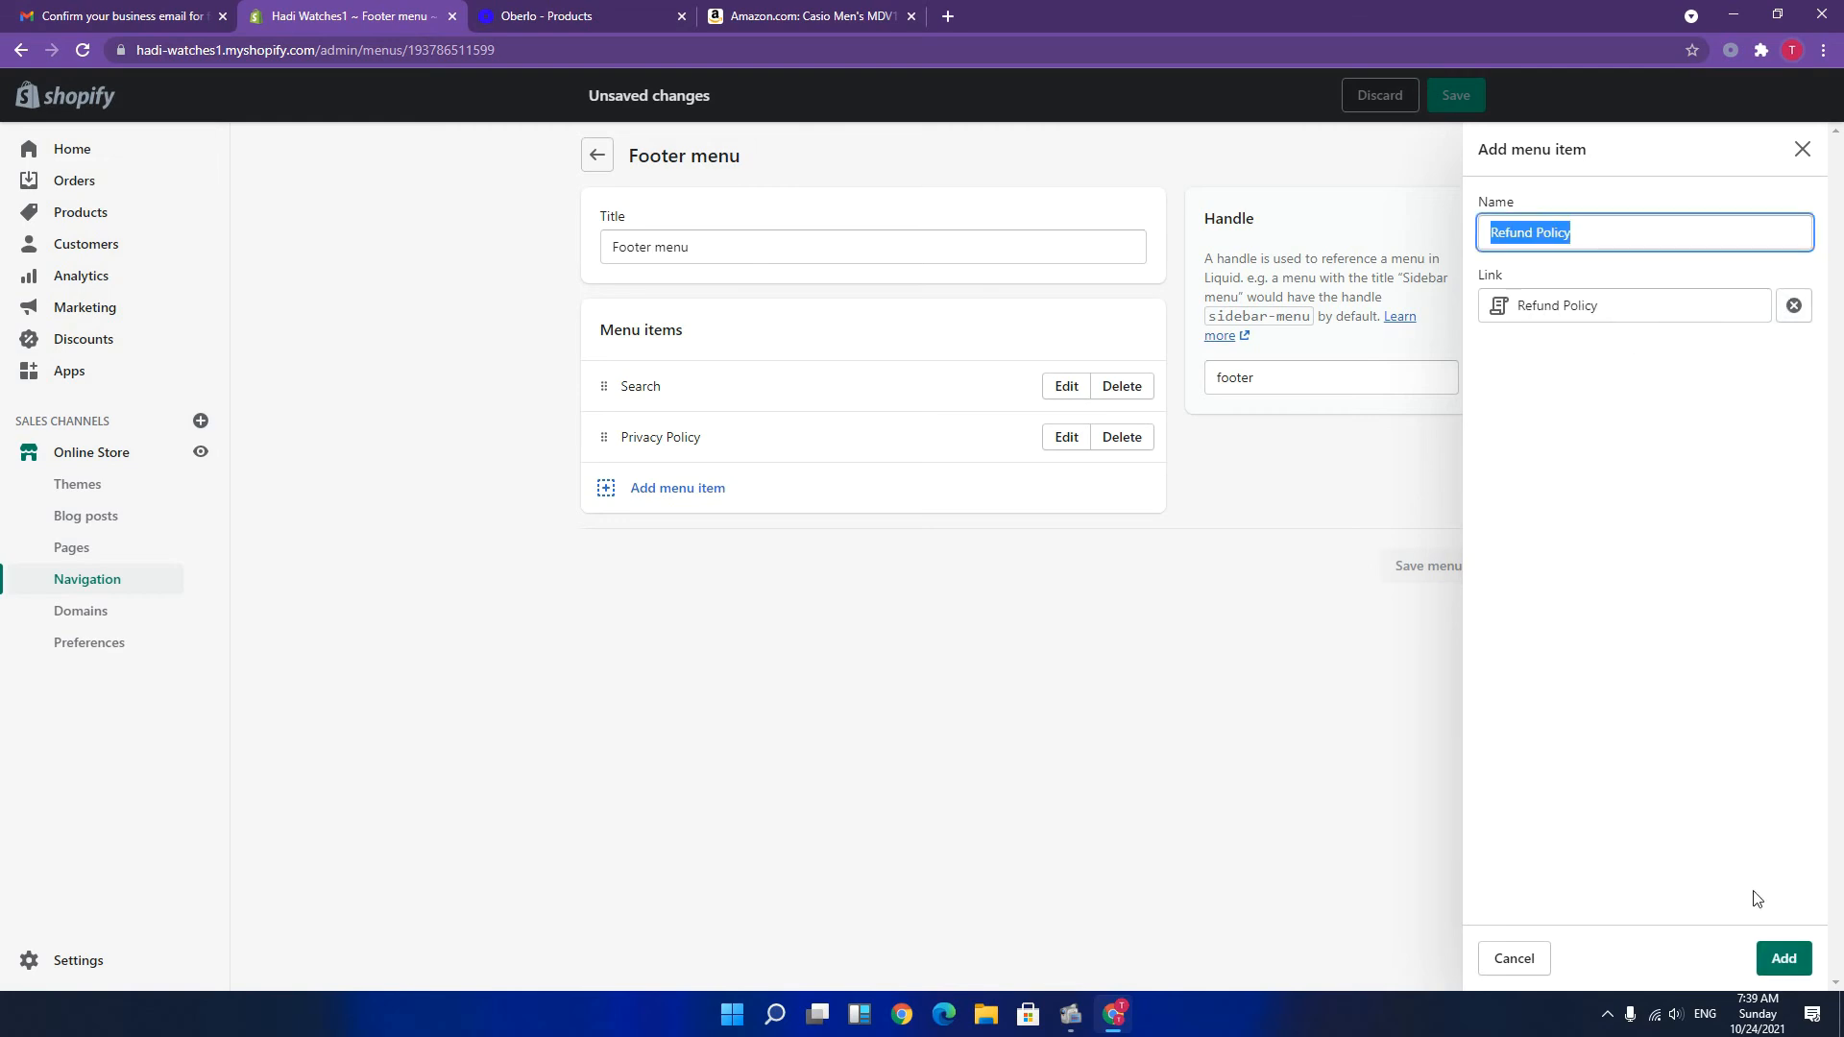
{"action": "left_click", "coordinate": [1783, 958]}
{"action": "left_click", "coordinate": [674, 555]}
{"action": "left_click", "coordinate": [1625, 306]}
{"action": "scroll", "coordinate": [1585, 538], "scroll_direction": "down", "scroll_amount": 1}
{"action": "left_click", "coordinate": [1539, 593]}
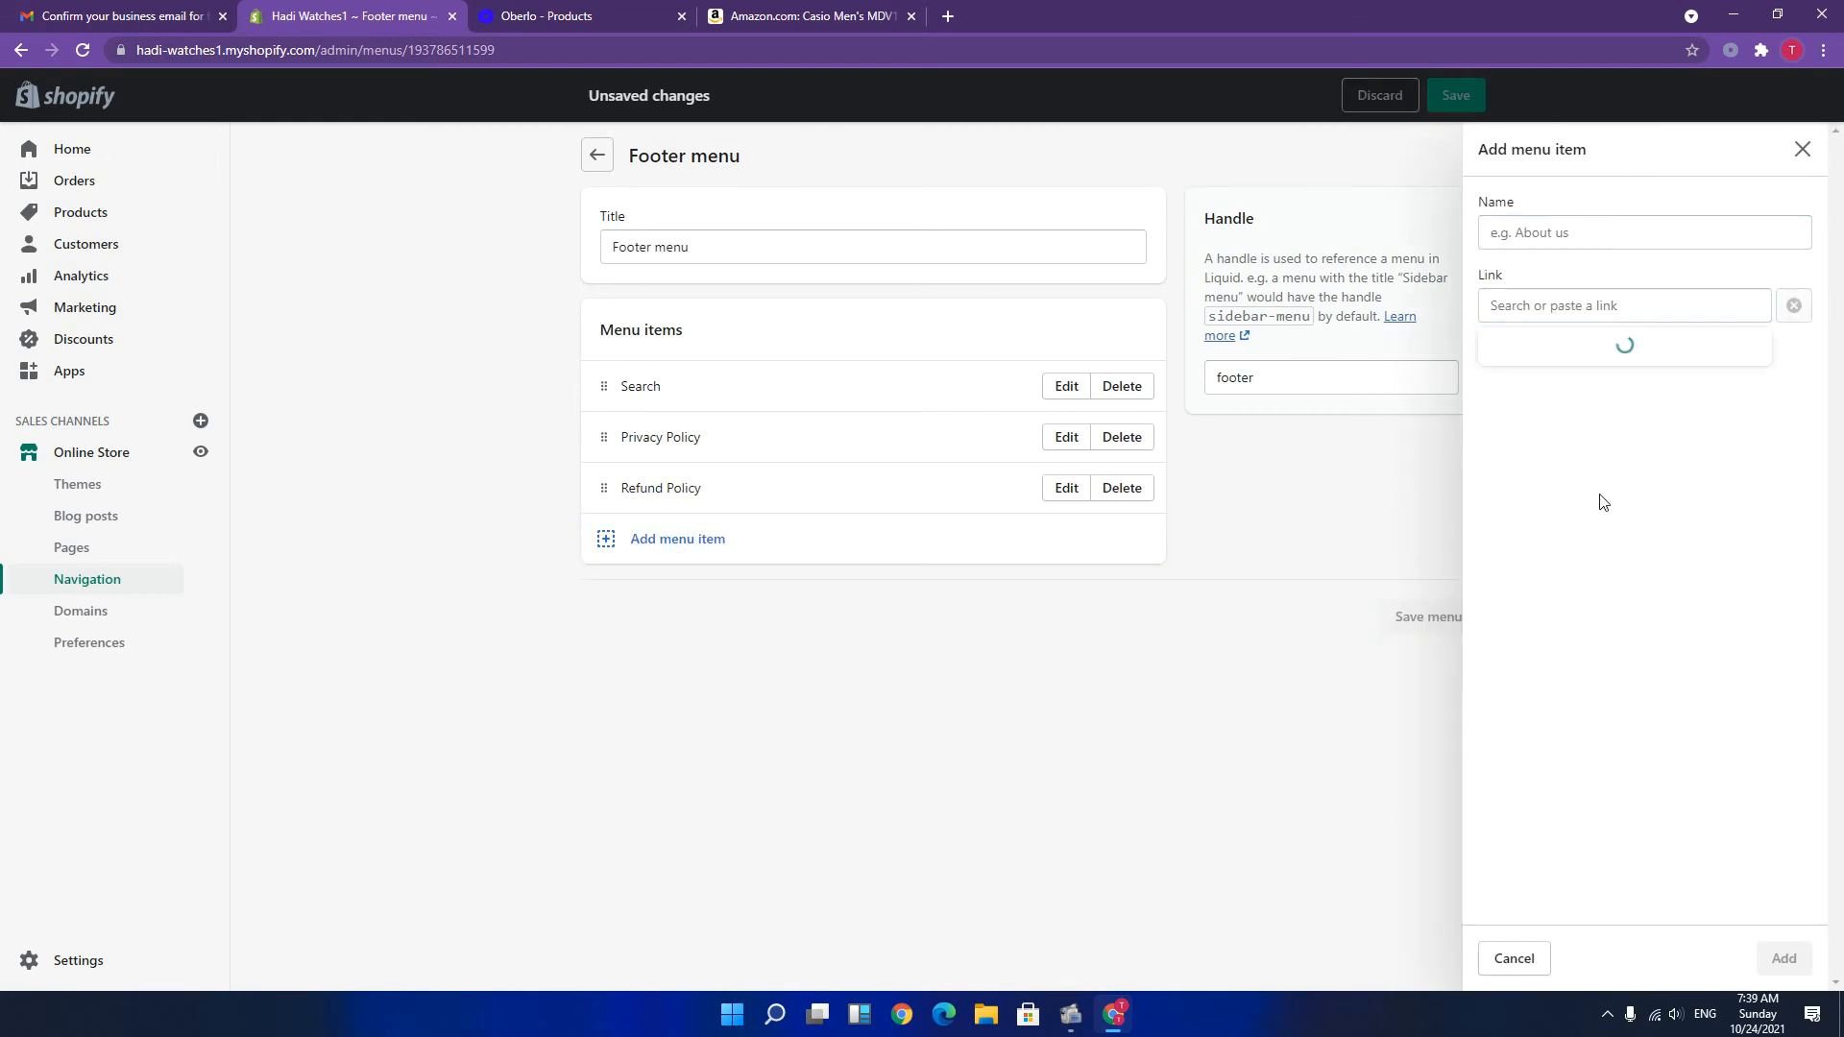
{"action": "left_click", "coordinate": [1553, 465]}
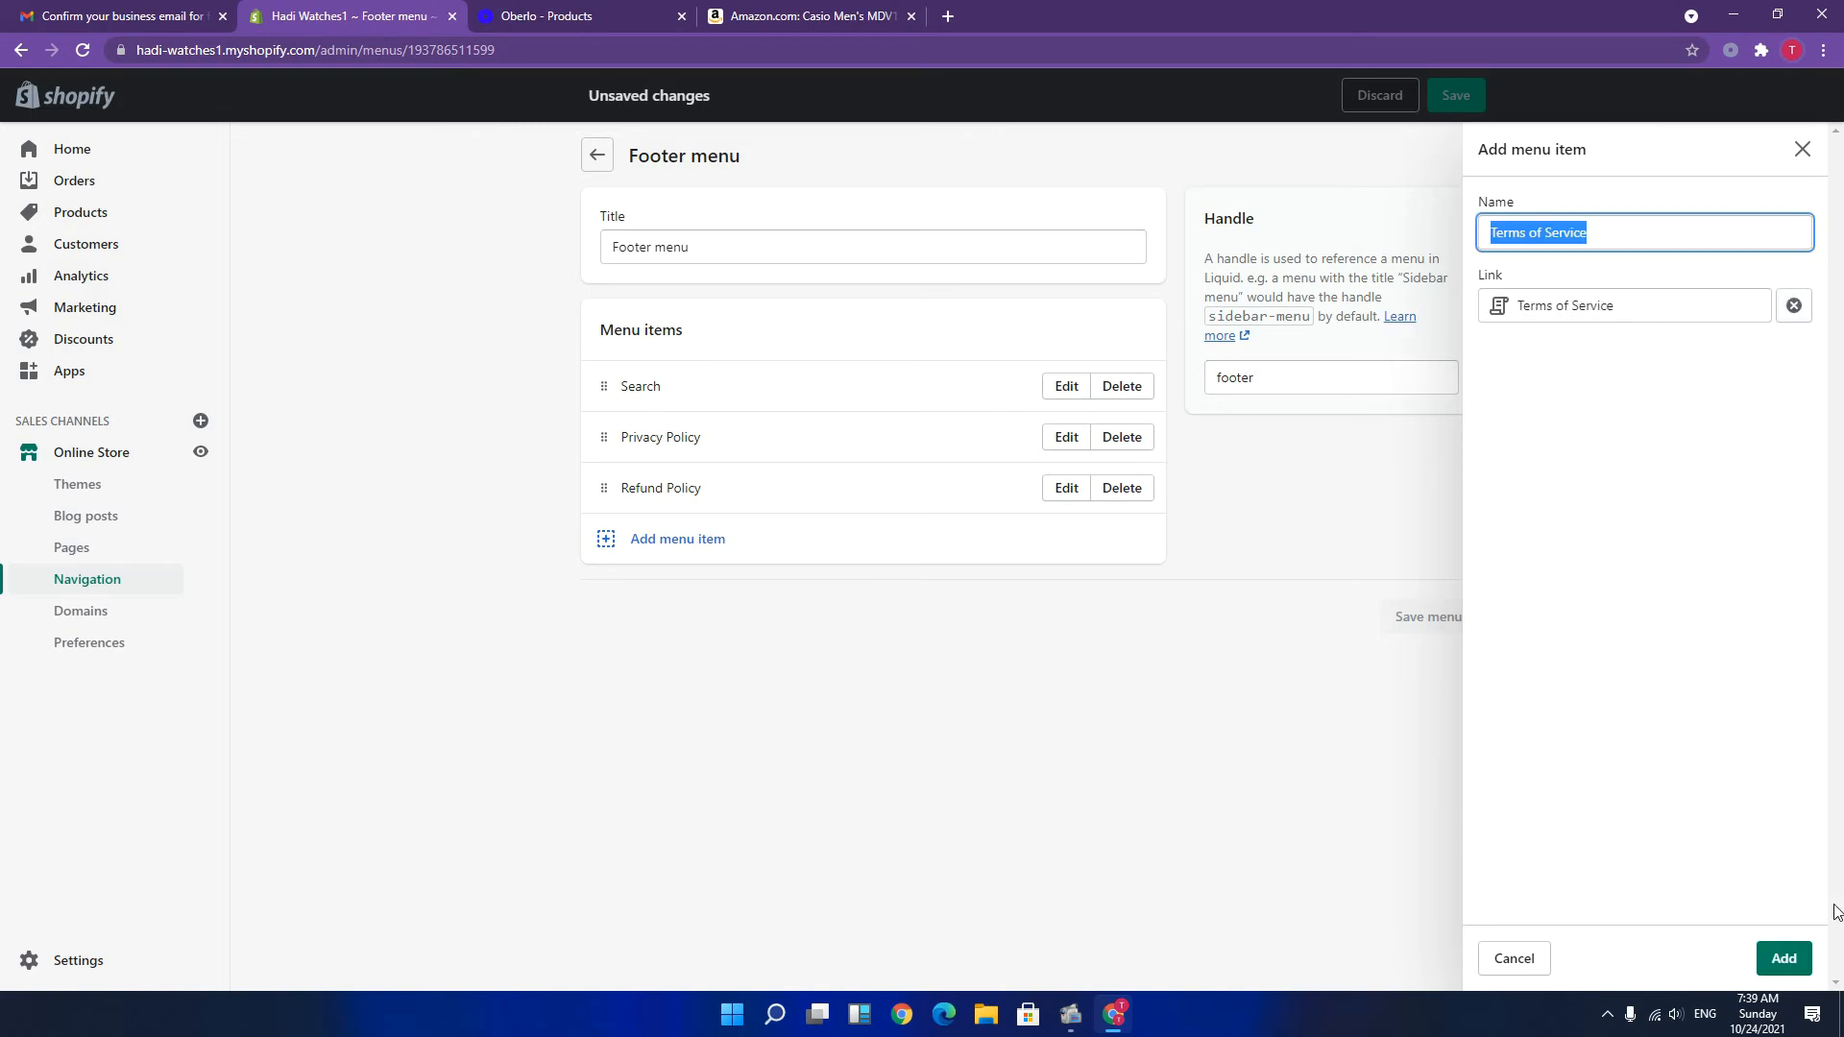
{"action": "left_click", "coordinate": [1784, 958]}
{"action": "left_click", "coordinate": [1437, 668]}
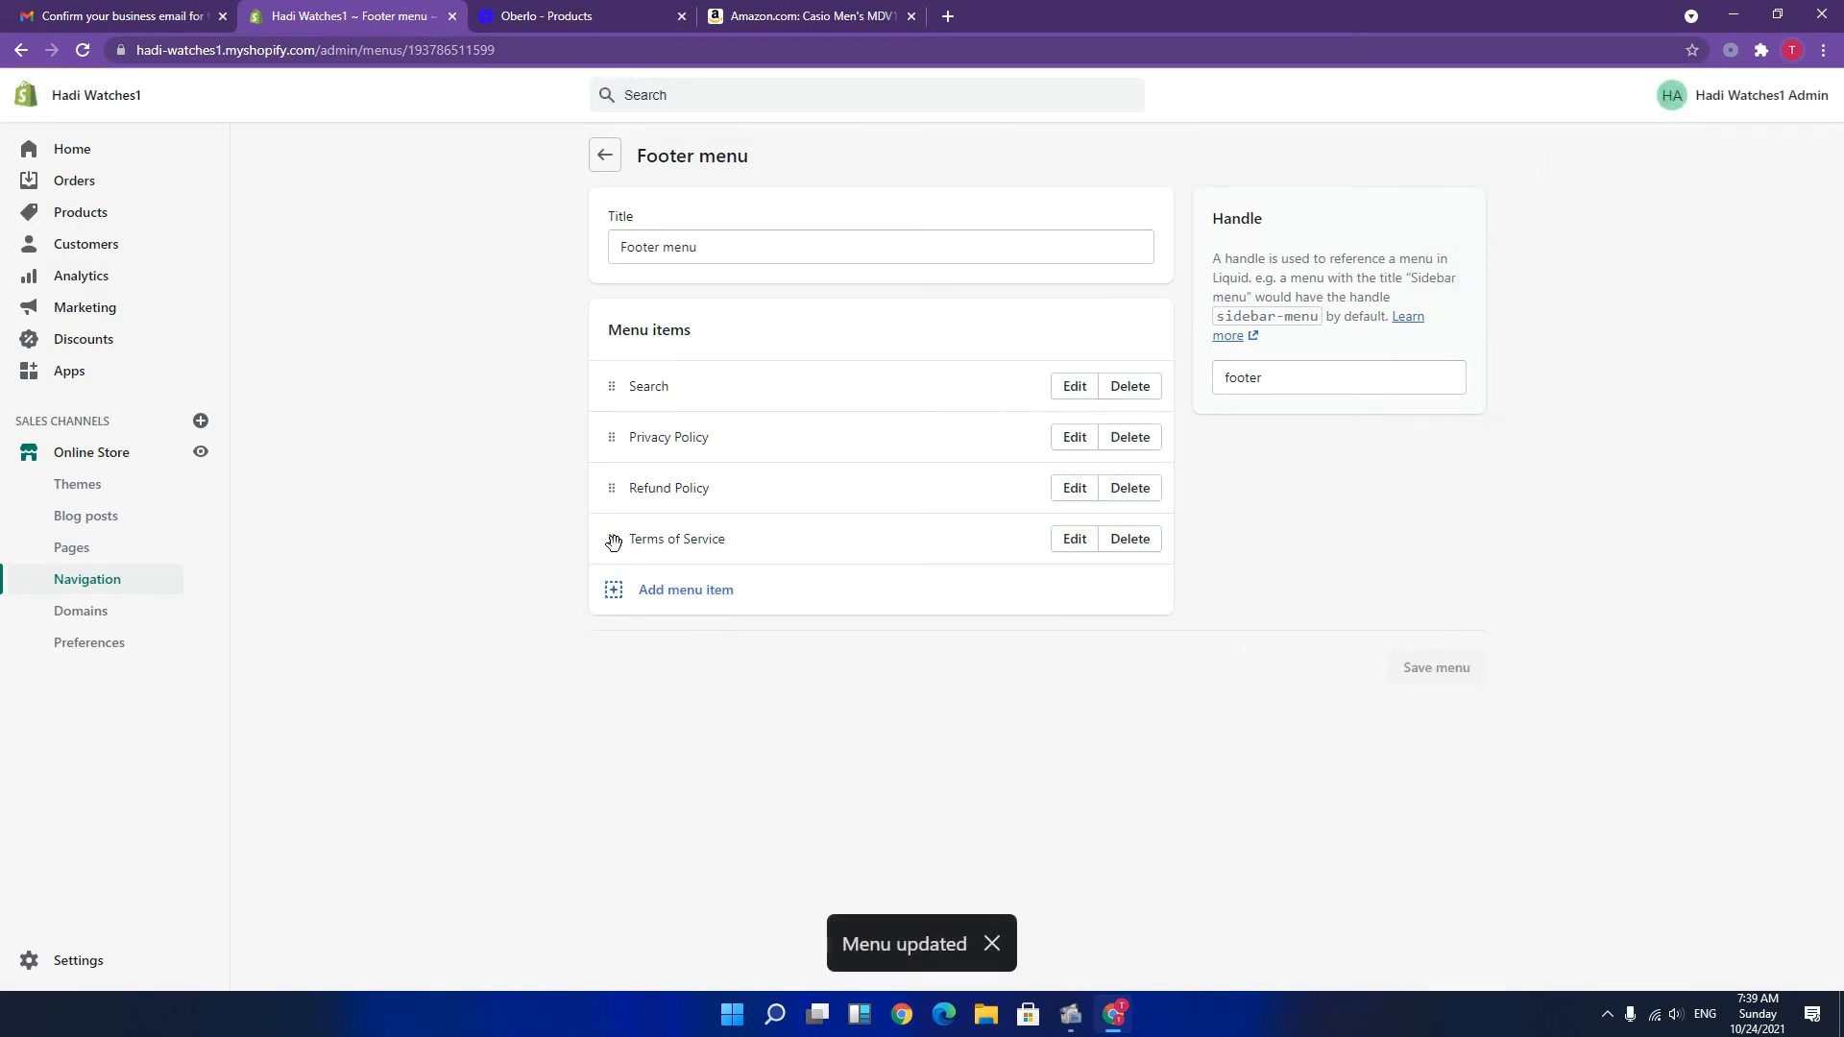
Step: Open the Debut theme in the theme editor
{"action": "left_click", "coordinate": [69, 482]}
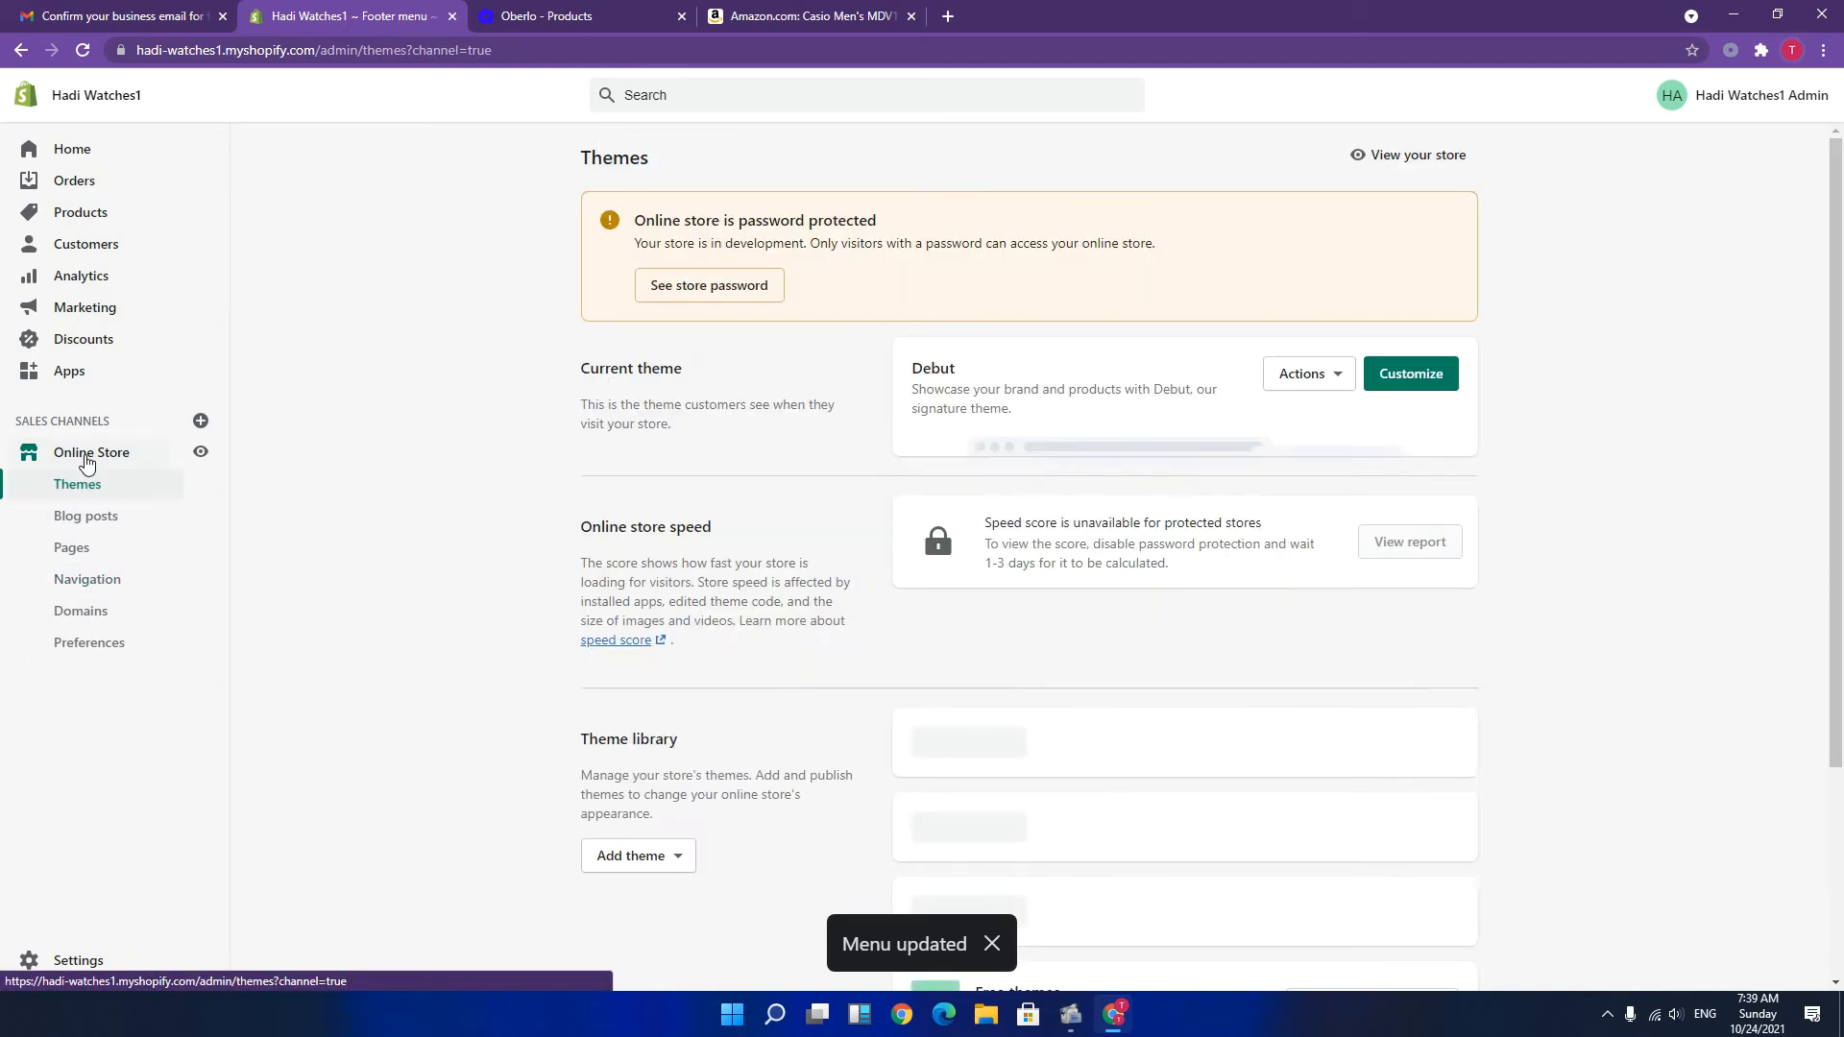
{"action": "left_click", "coordinate": [87, 577]}
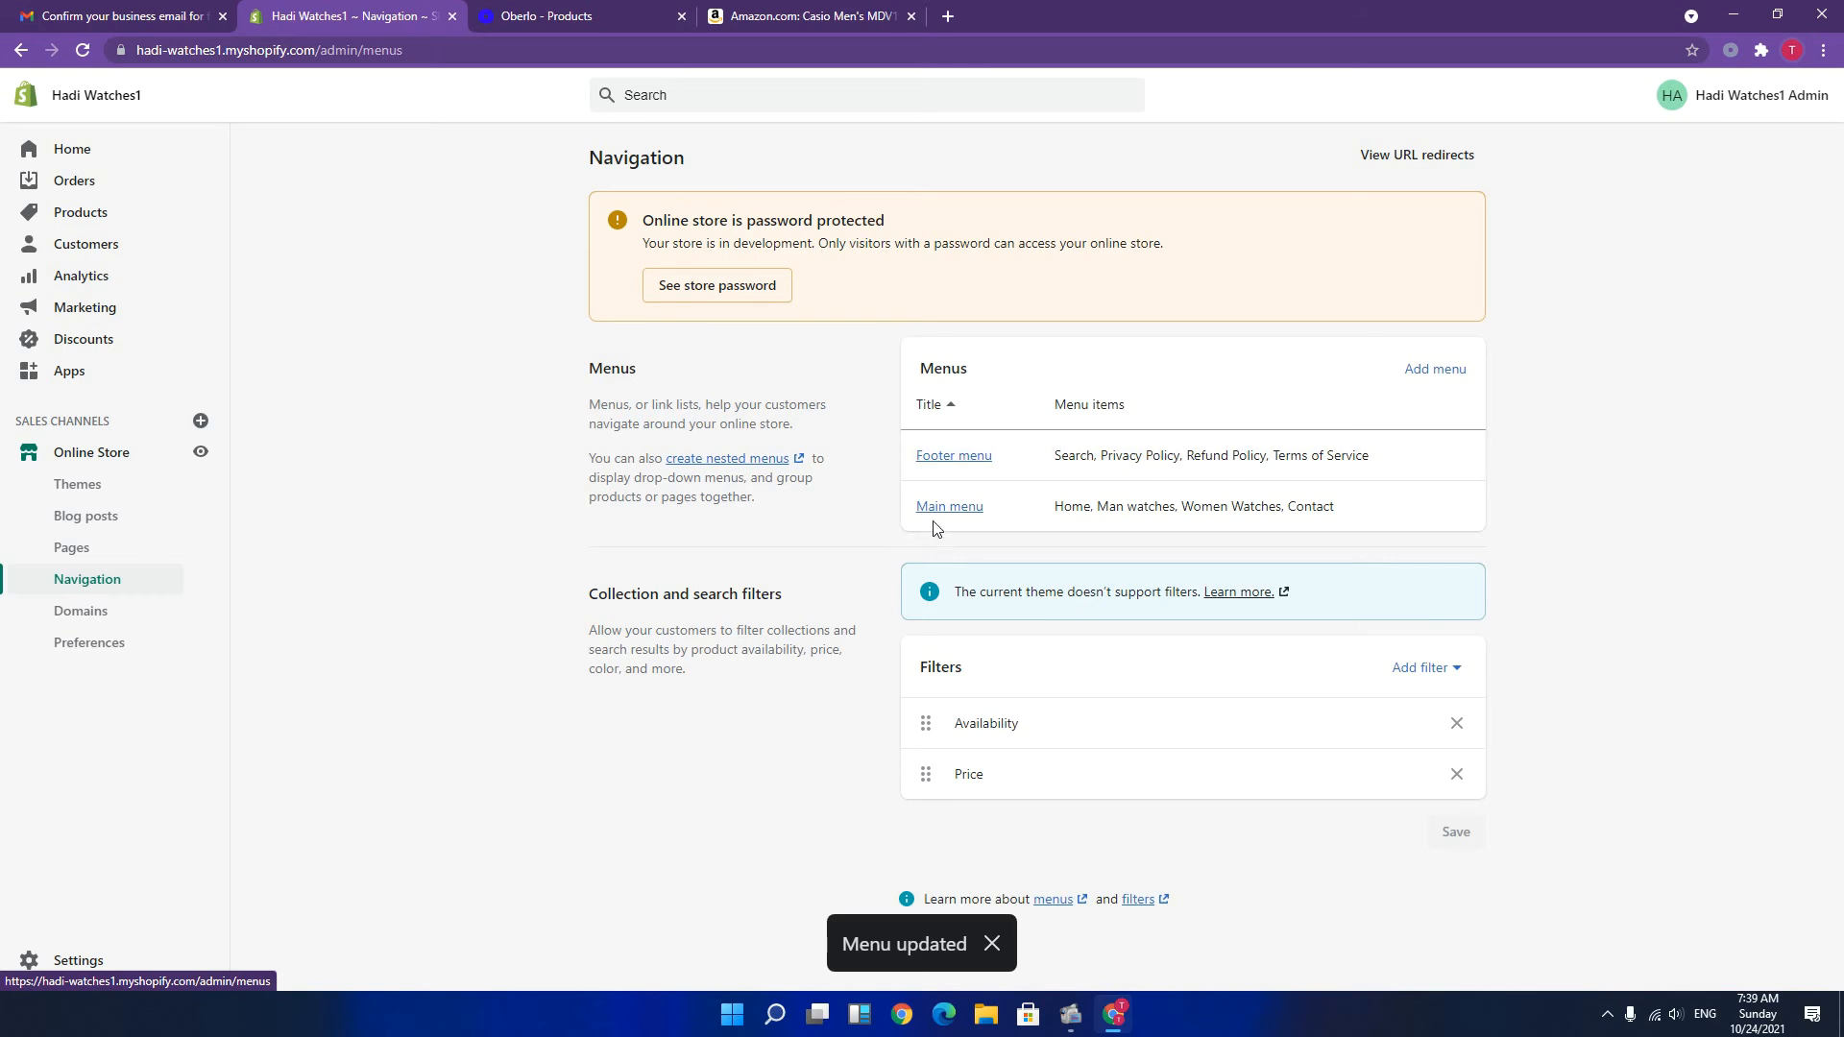
{"action": "left_click", "coordinate": [67, 455]}
{"action": "left_click", "coordinate": [1395, 388]}
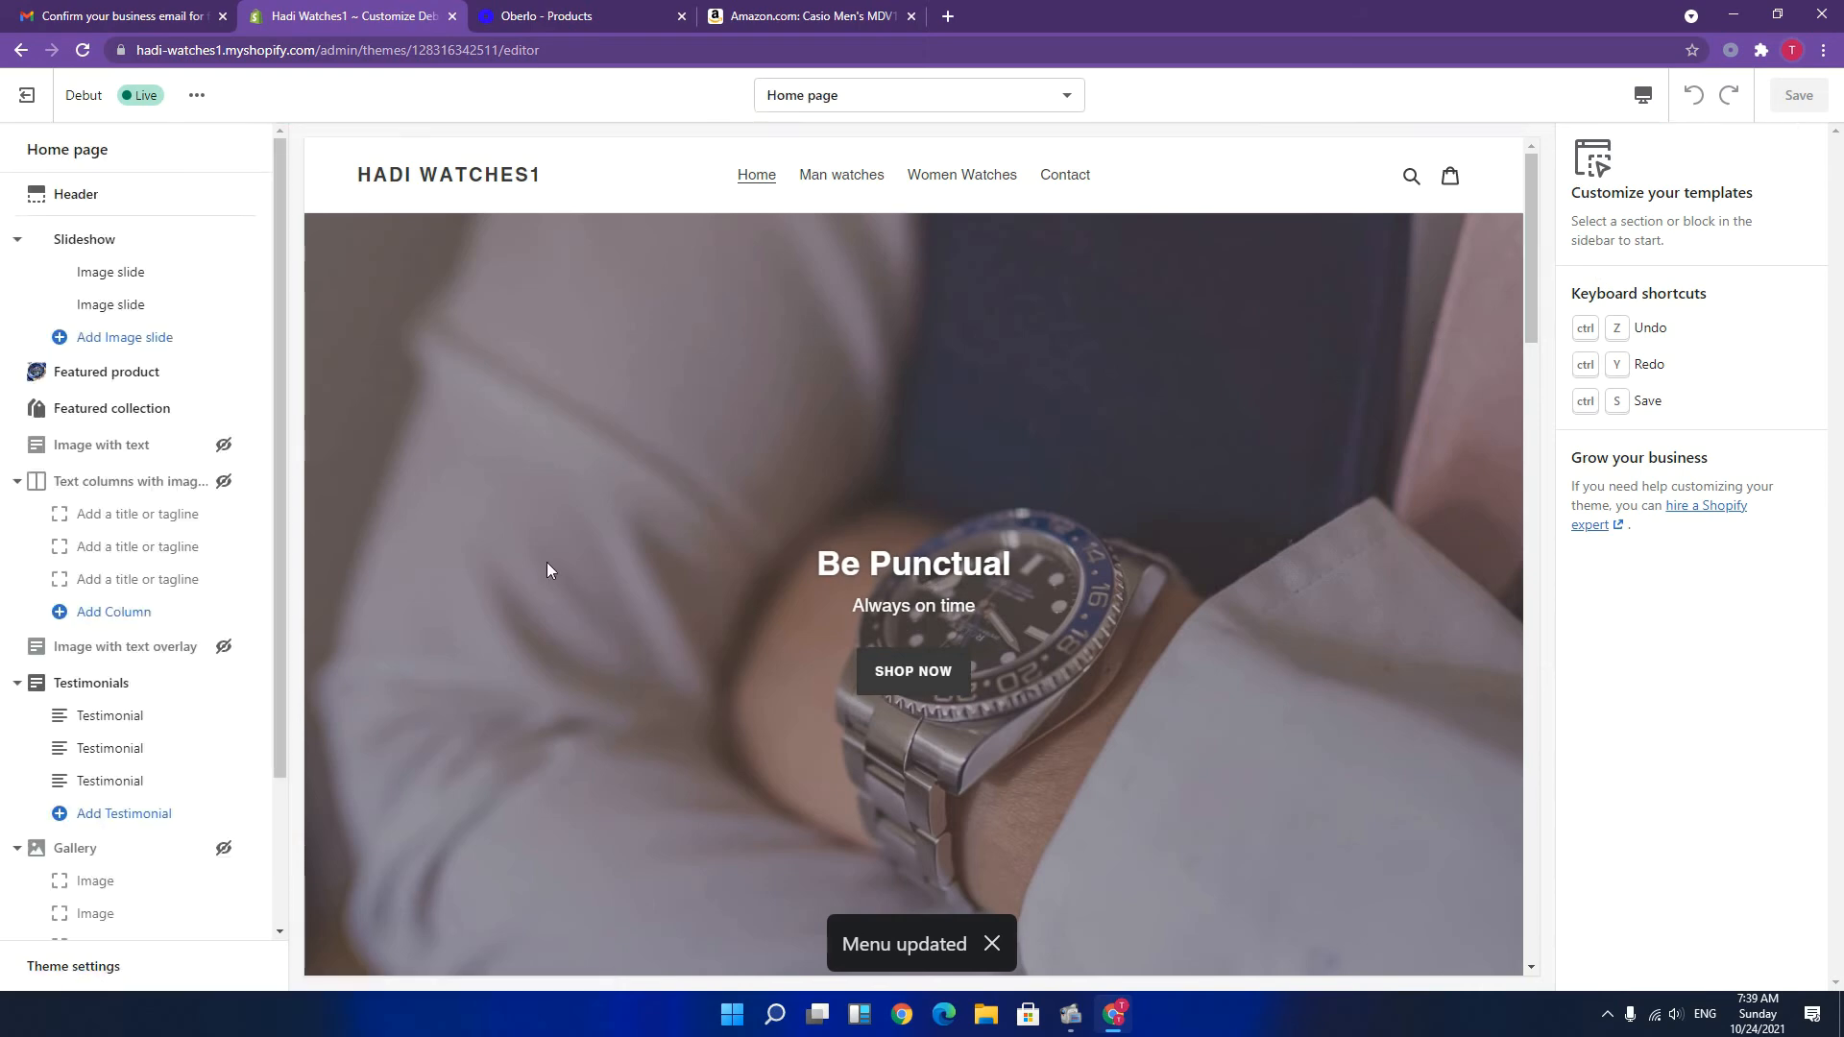
Step: Check the new footer links in the preview, then bring up the Header section settings
{"action": "scroll", "coordinate": [159, 754], "scroll_direction": "down", "scroll_amount": 2}
{"action": "left_click", "coordinate": [101, 905]}
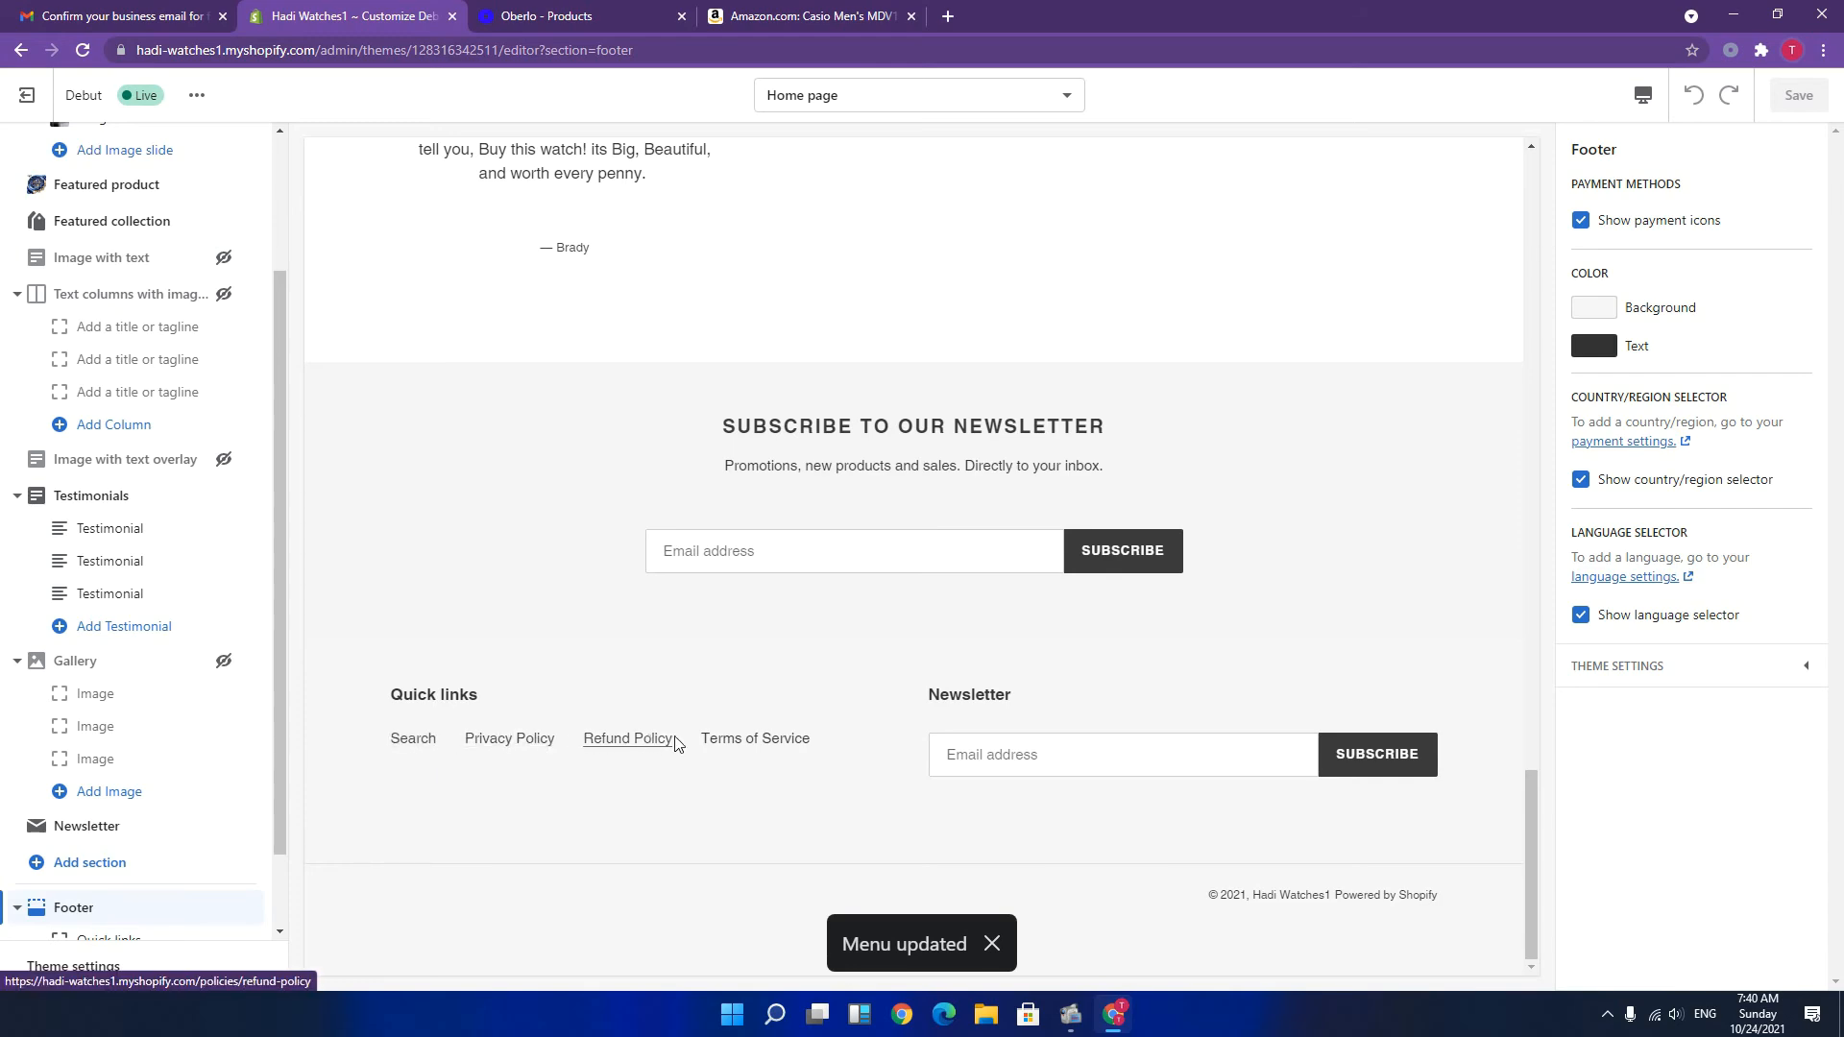
{"action": "scroll", "coordinate": [179, 630], "scroll_direction": "up", "scroll_amount": 2}
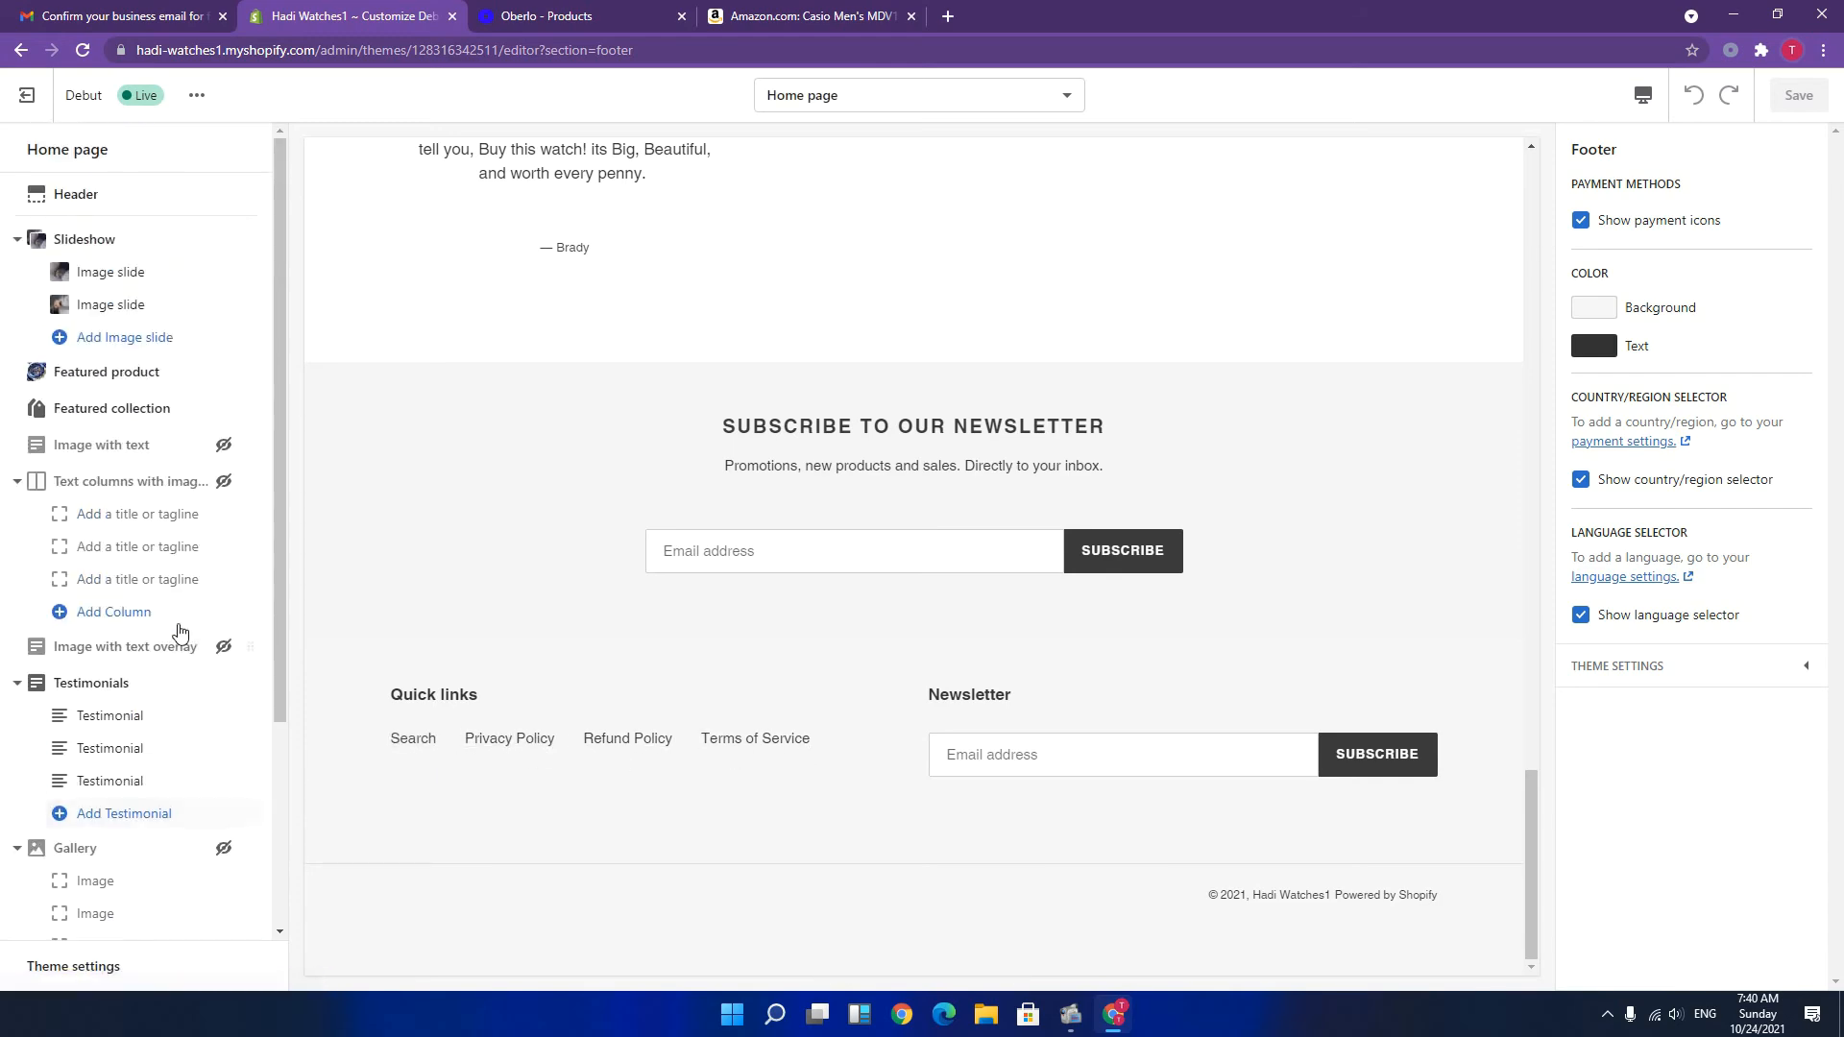
{"action": "left_click", "coordinate": [58, 239]}
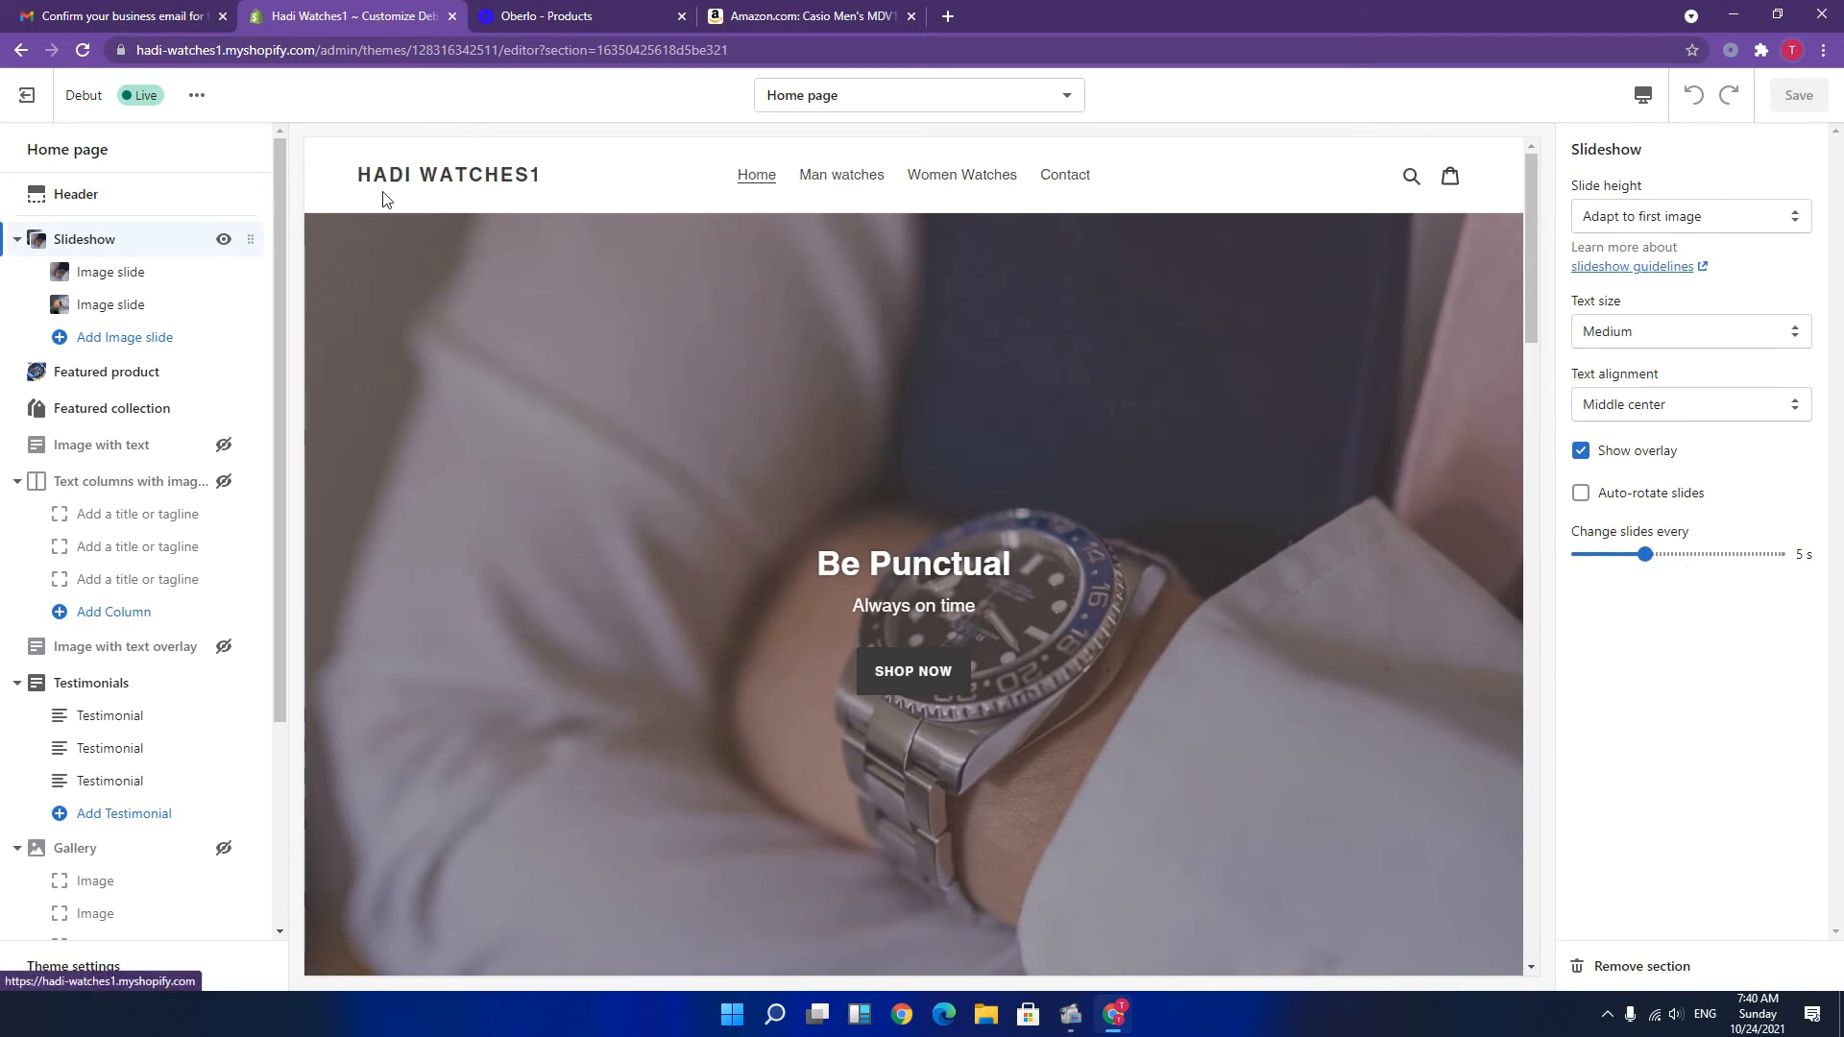
{"action": "left_click", "coordinate": [81, 196]}
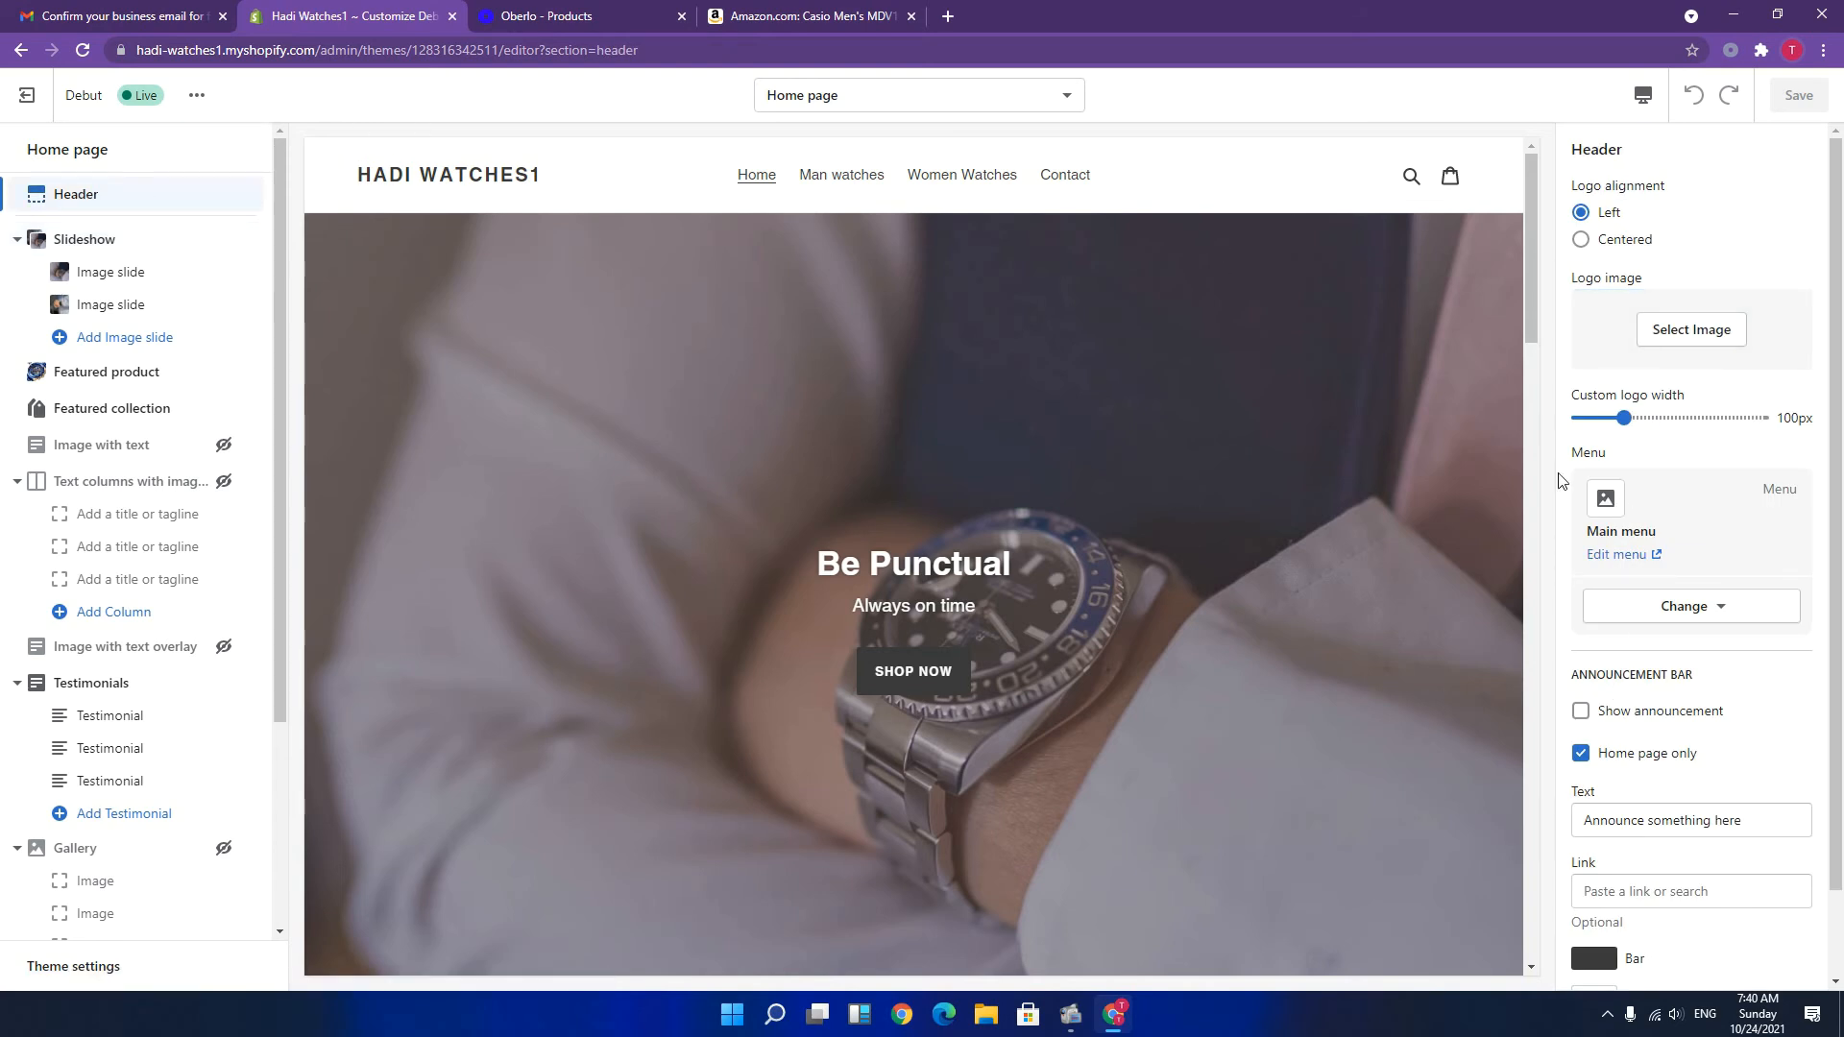
Step: Enable the announcement bar reading '50% OFF', save, and open Theme settings
{"action": "left_click", "coordinate": [1605, 716]}
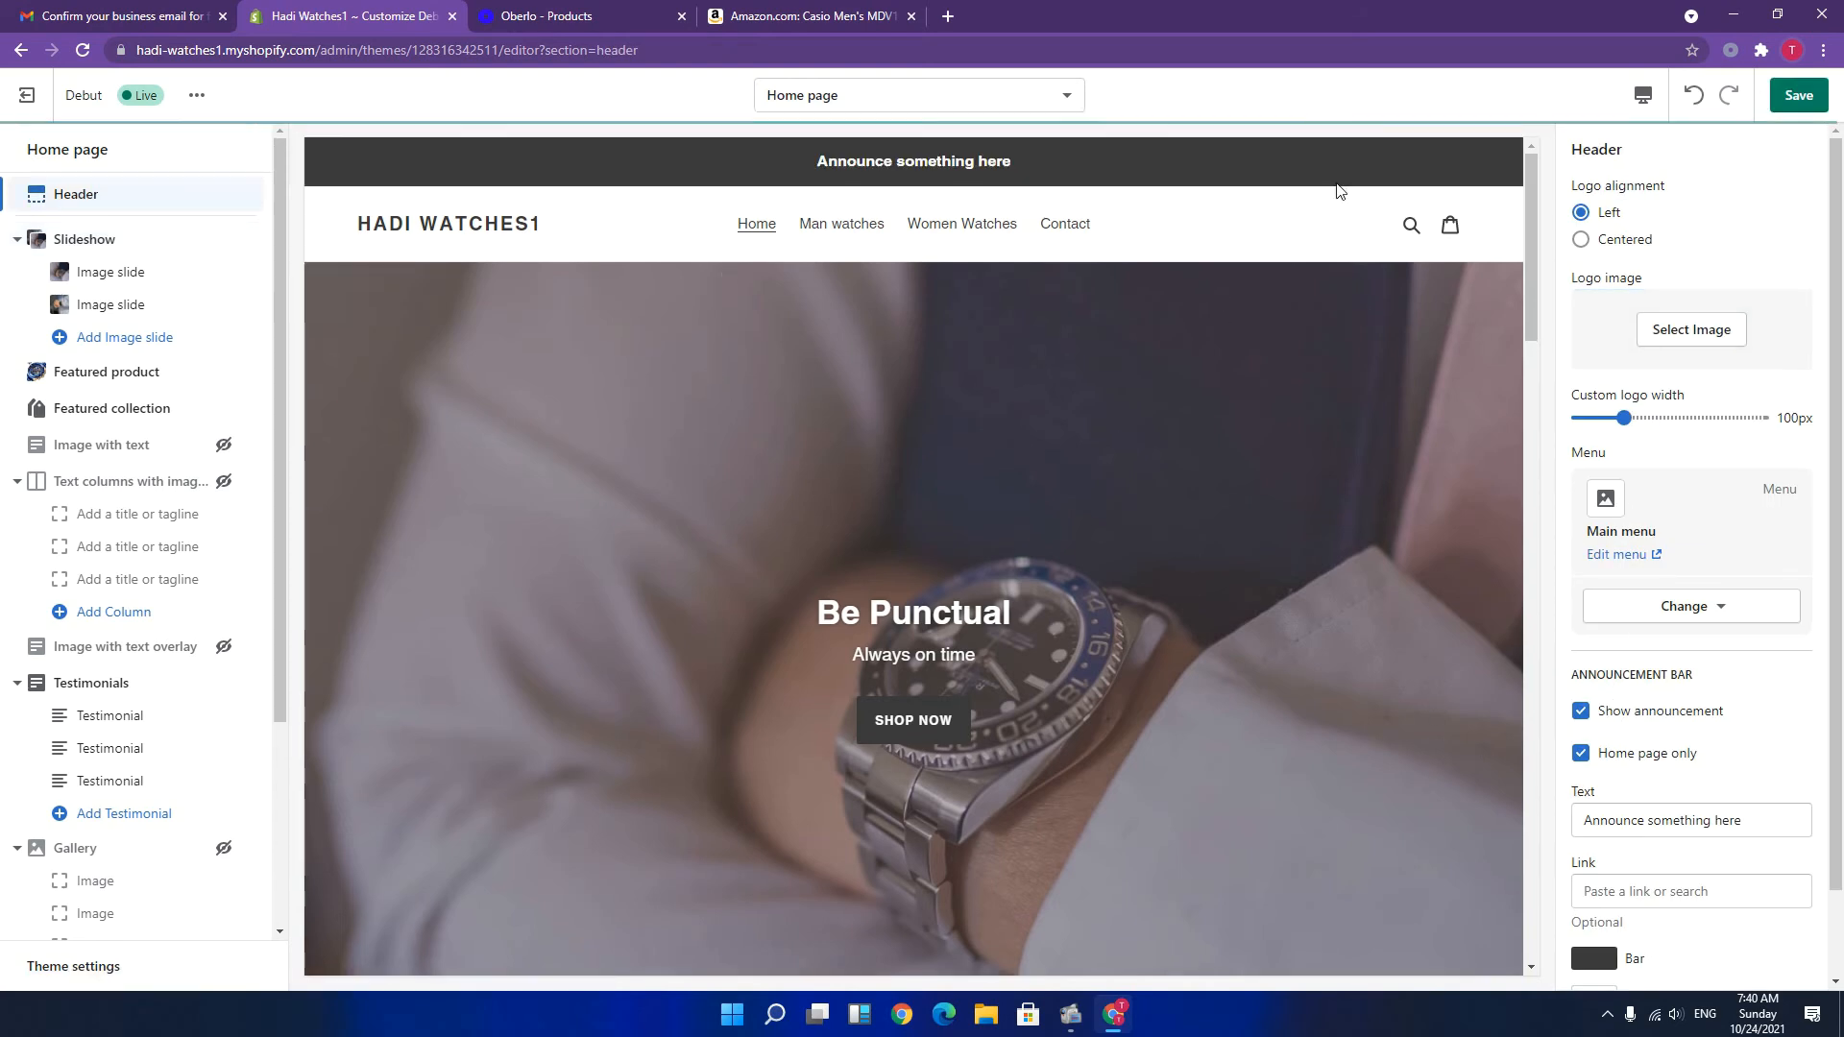
{"action": "left_click_drag", "start_coordinate": [1761, 820], "coordinate": [1578, 831]}
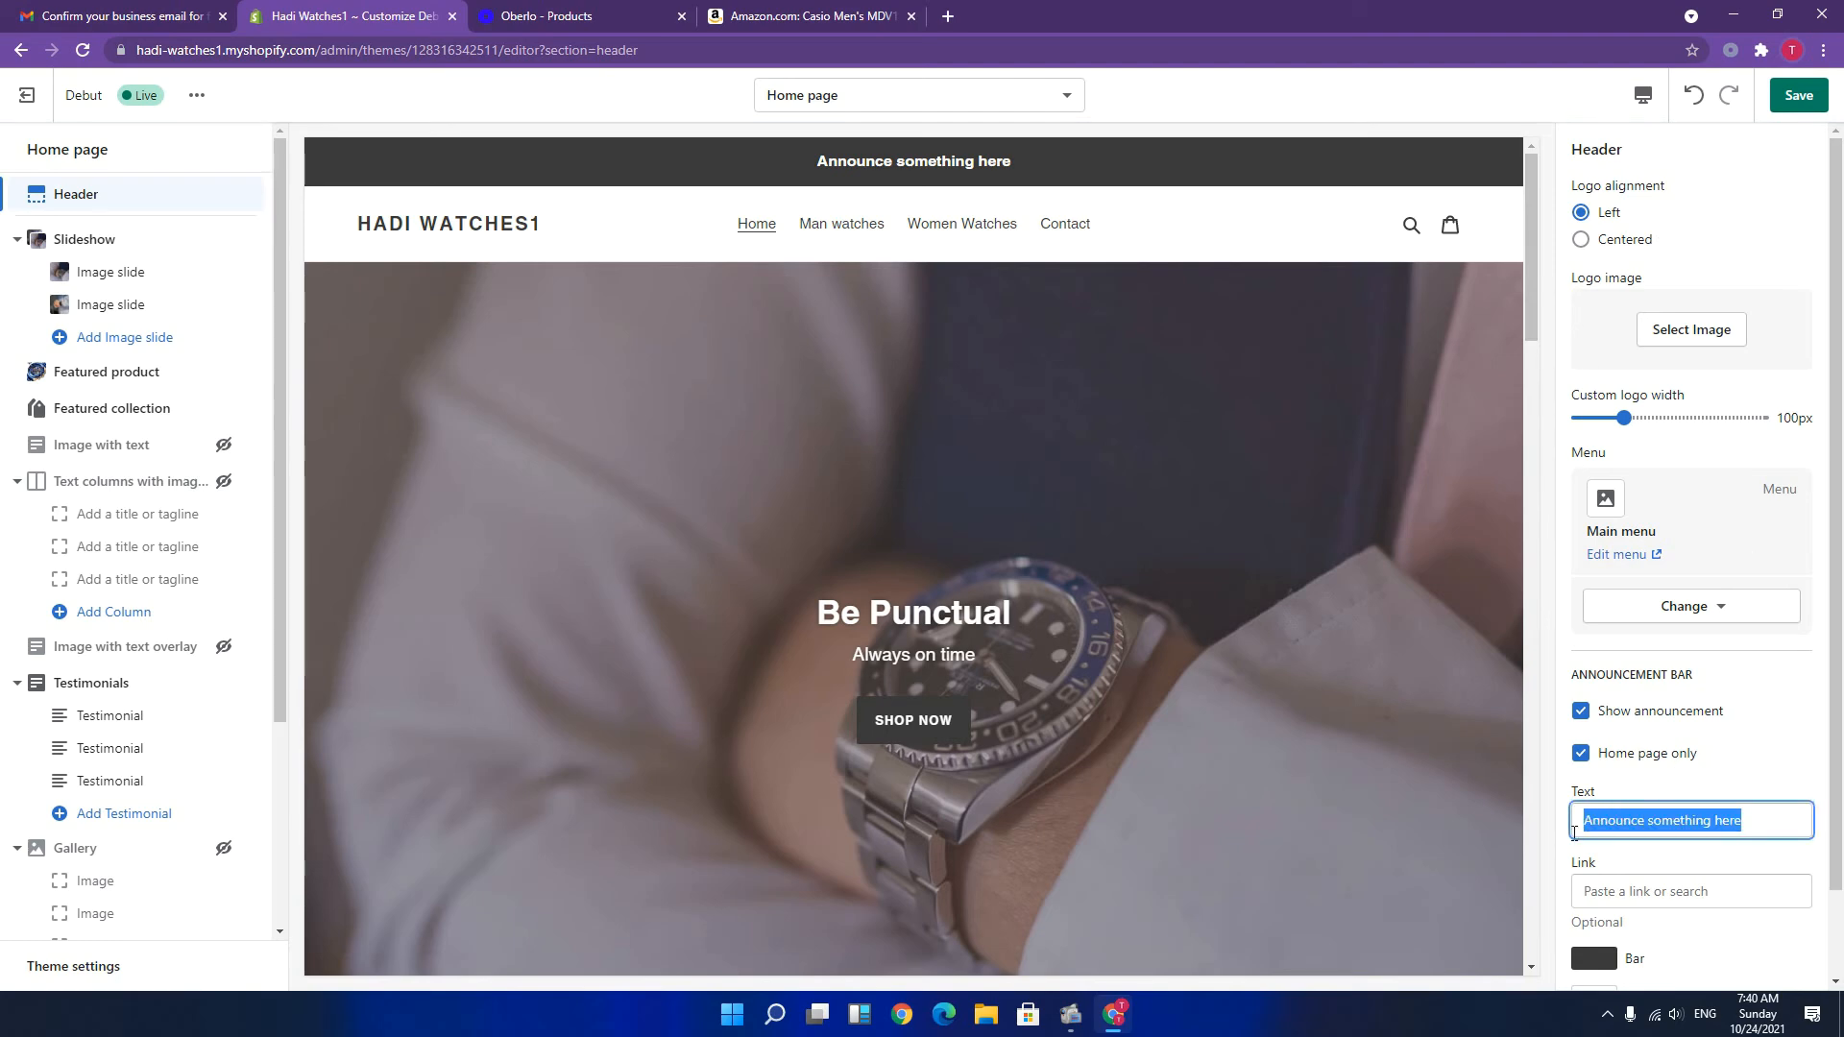
{"action": "type", "text": "50"}
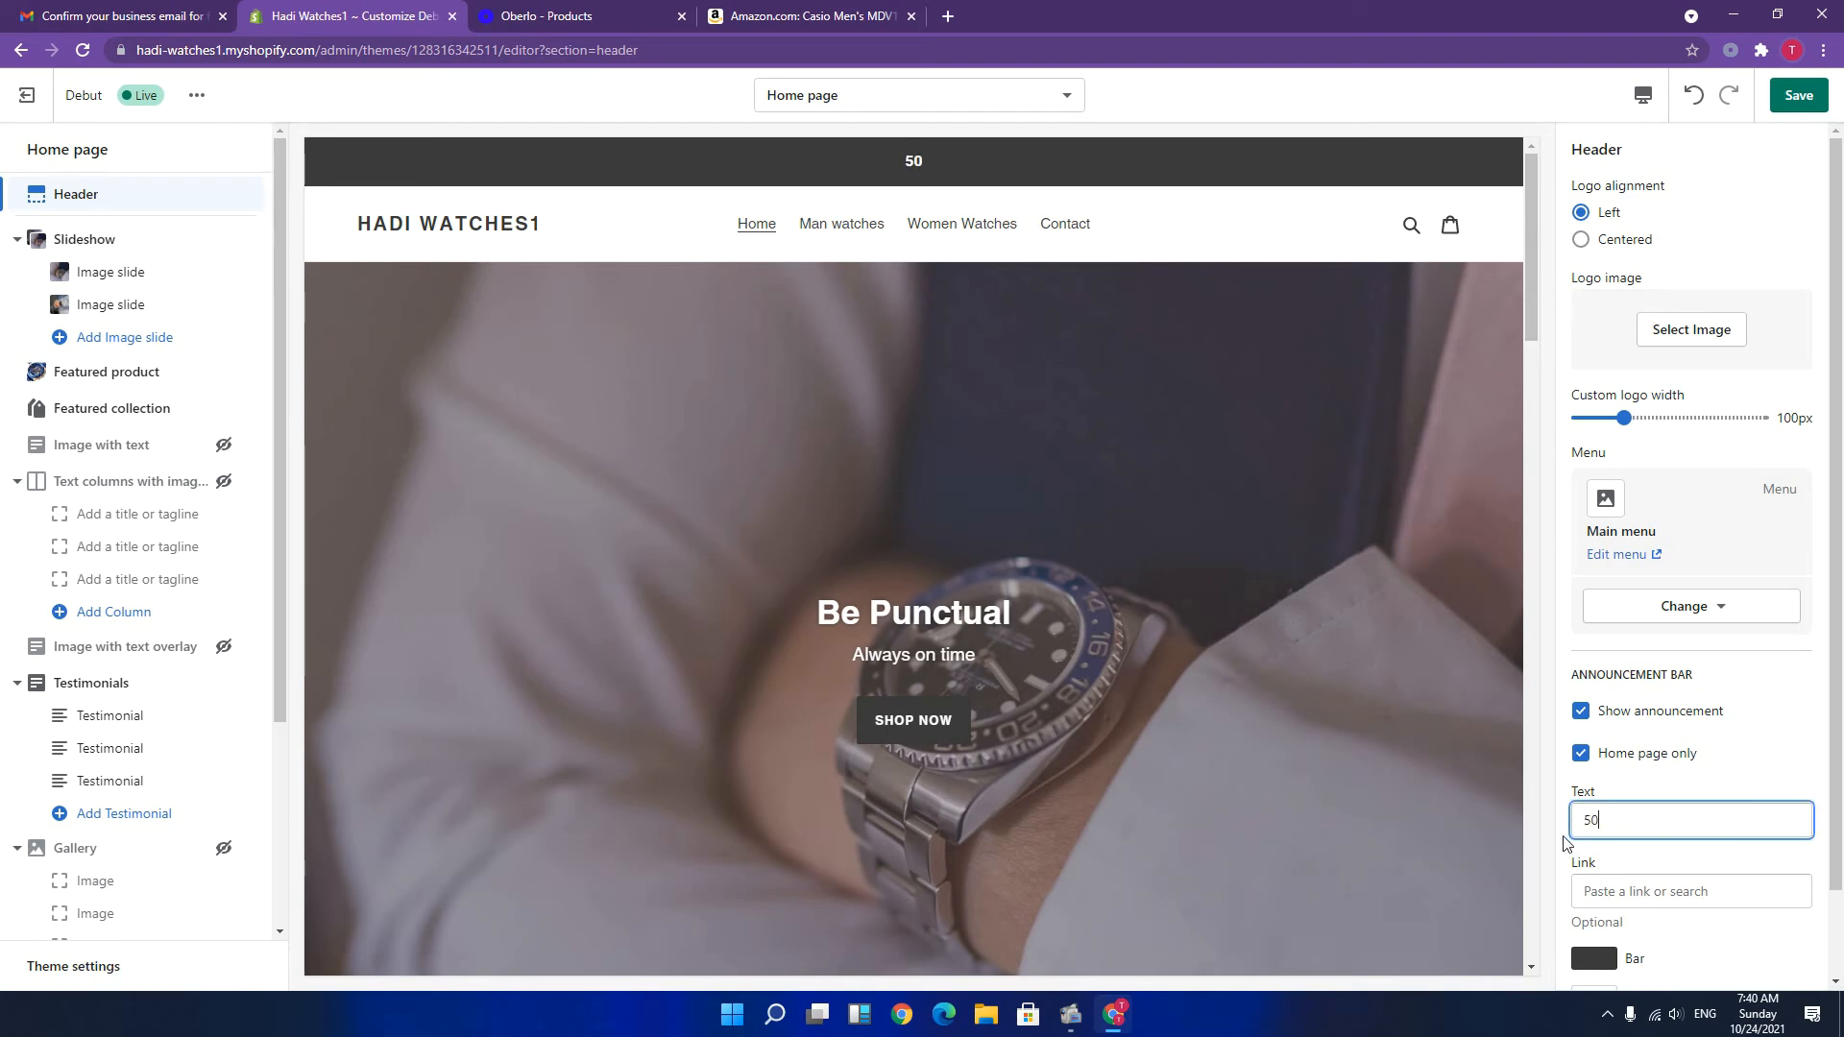
{"action": "type", "text": "% OFF"}
{"action": "left_click", "coordinate": [1174, 482]}
{"action": "left_click", "coordinate": [1796, 108]}
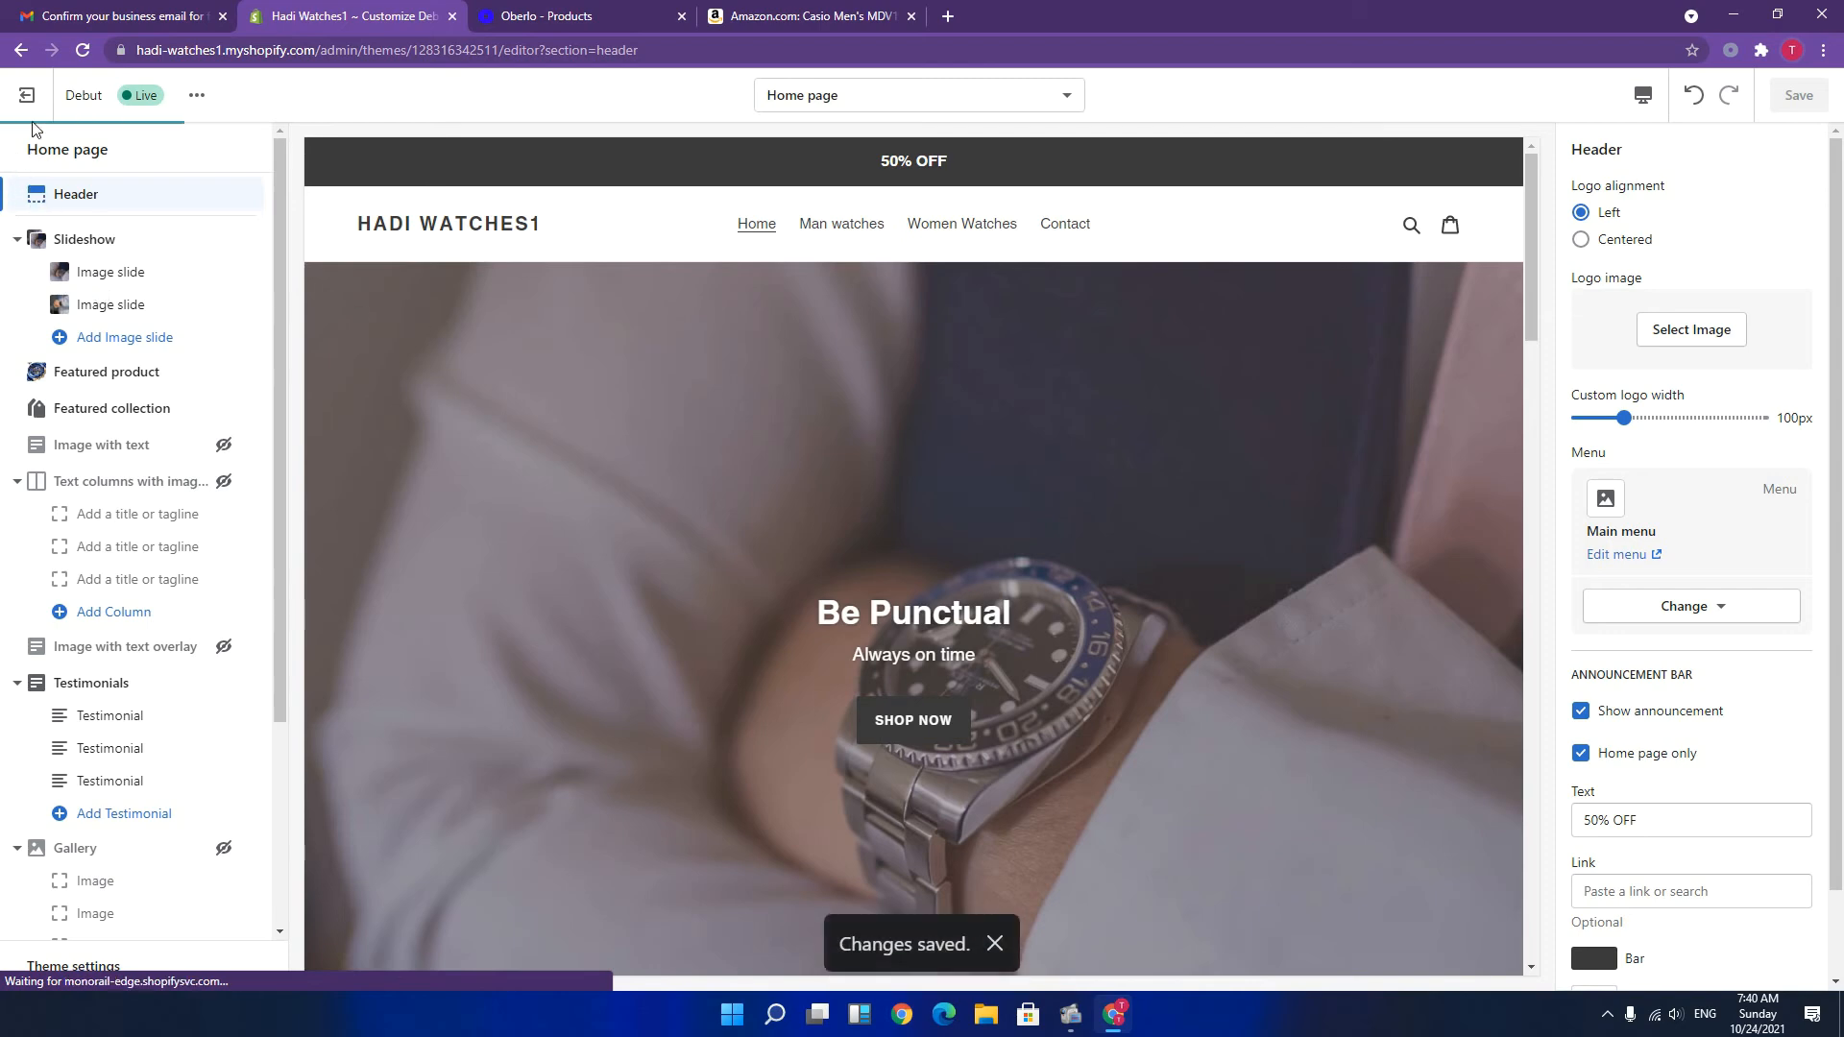
{"action": "left_click", "coordinate": [39, 970]}
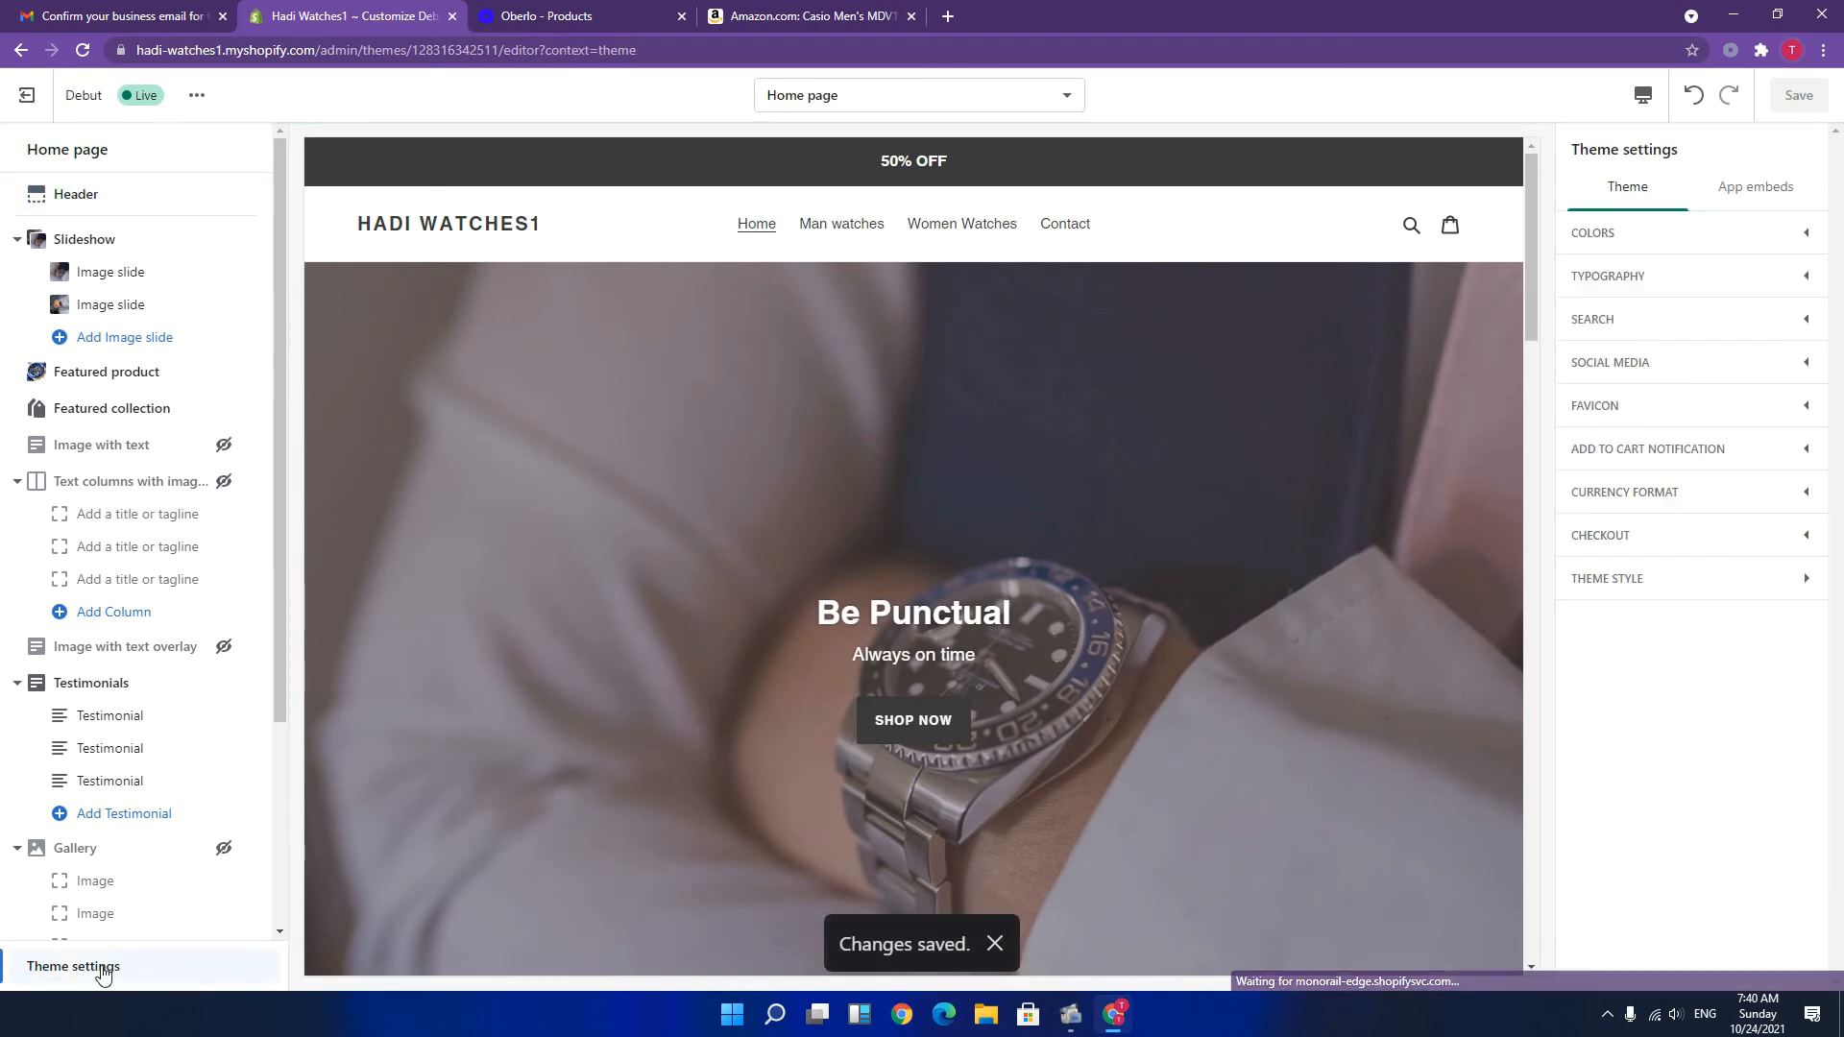
Step: Change the Typography heading font to Serif
{"action": "left_click", "coordinate": [1626, 275]}
{"action": "left_click", "coordinate": [1676, 459]}
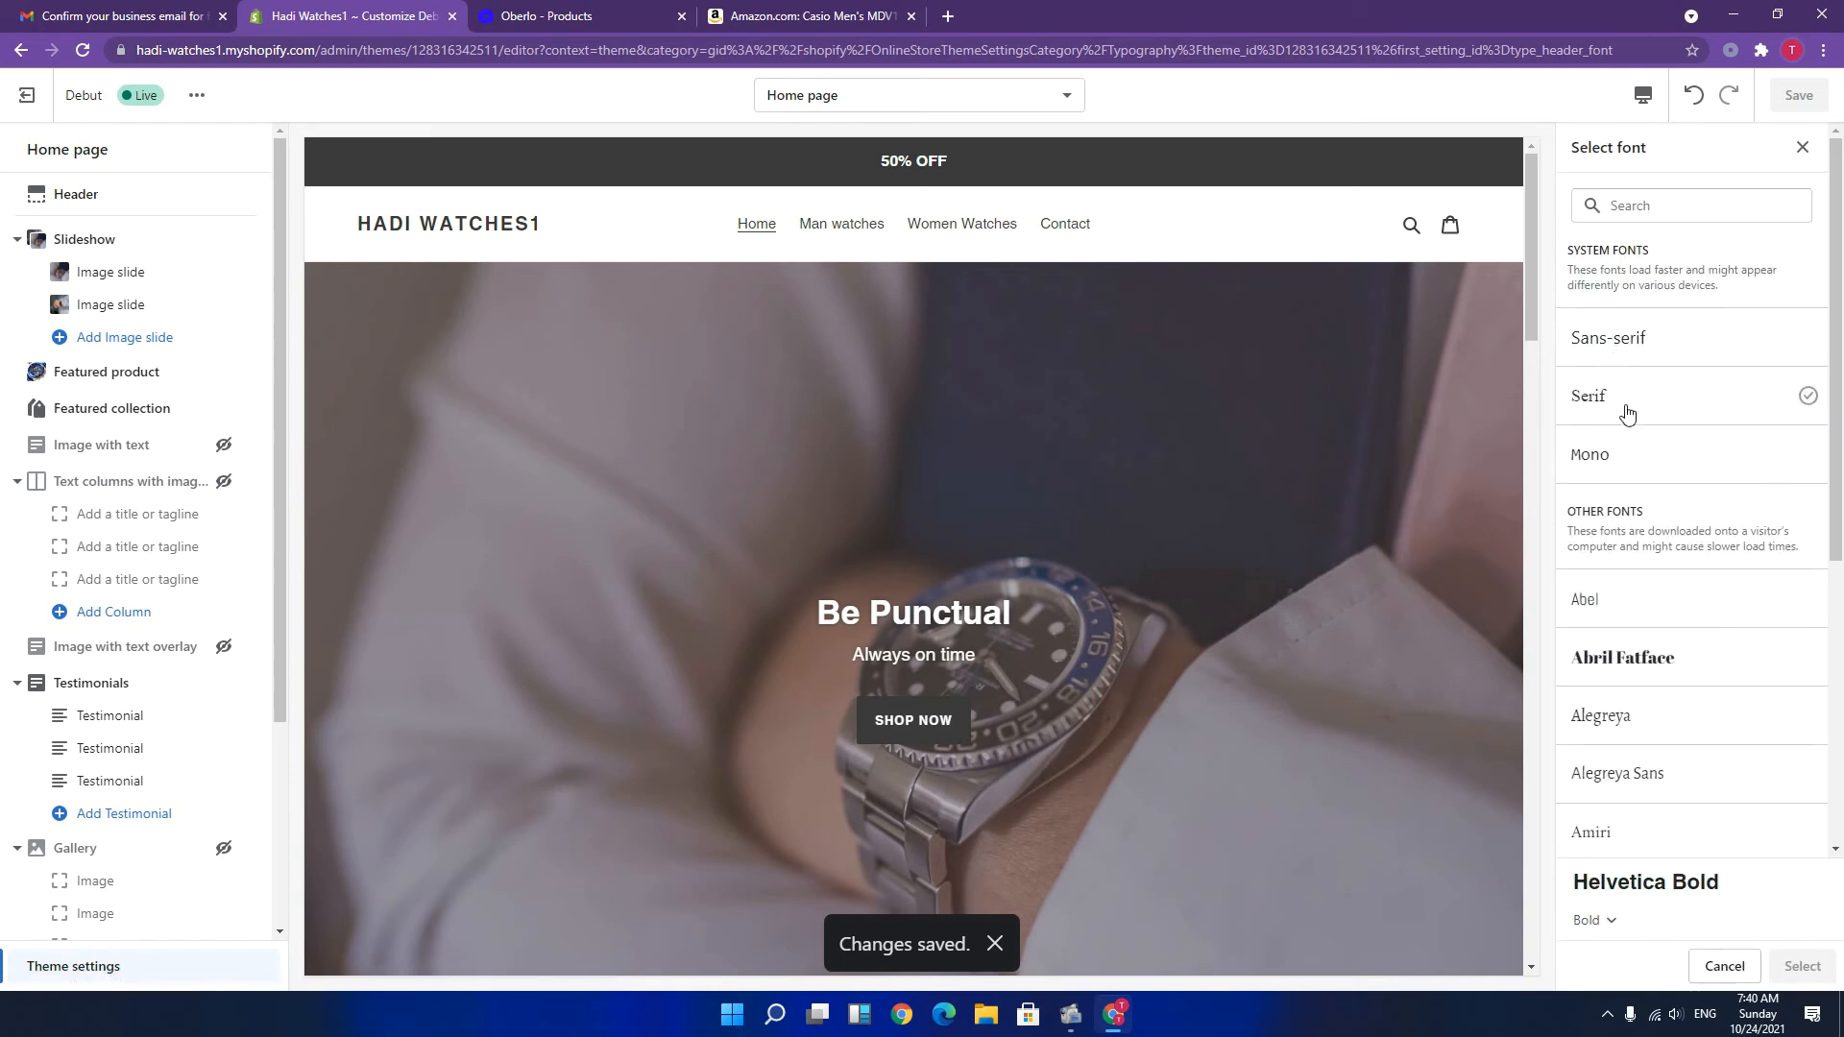
{"action": "left_click", "coordinate": [1628, 408]}
{"action": "left_click", "coordinate": [1792, 978]}
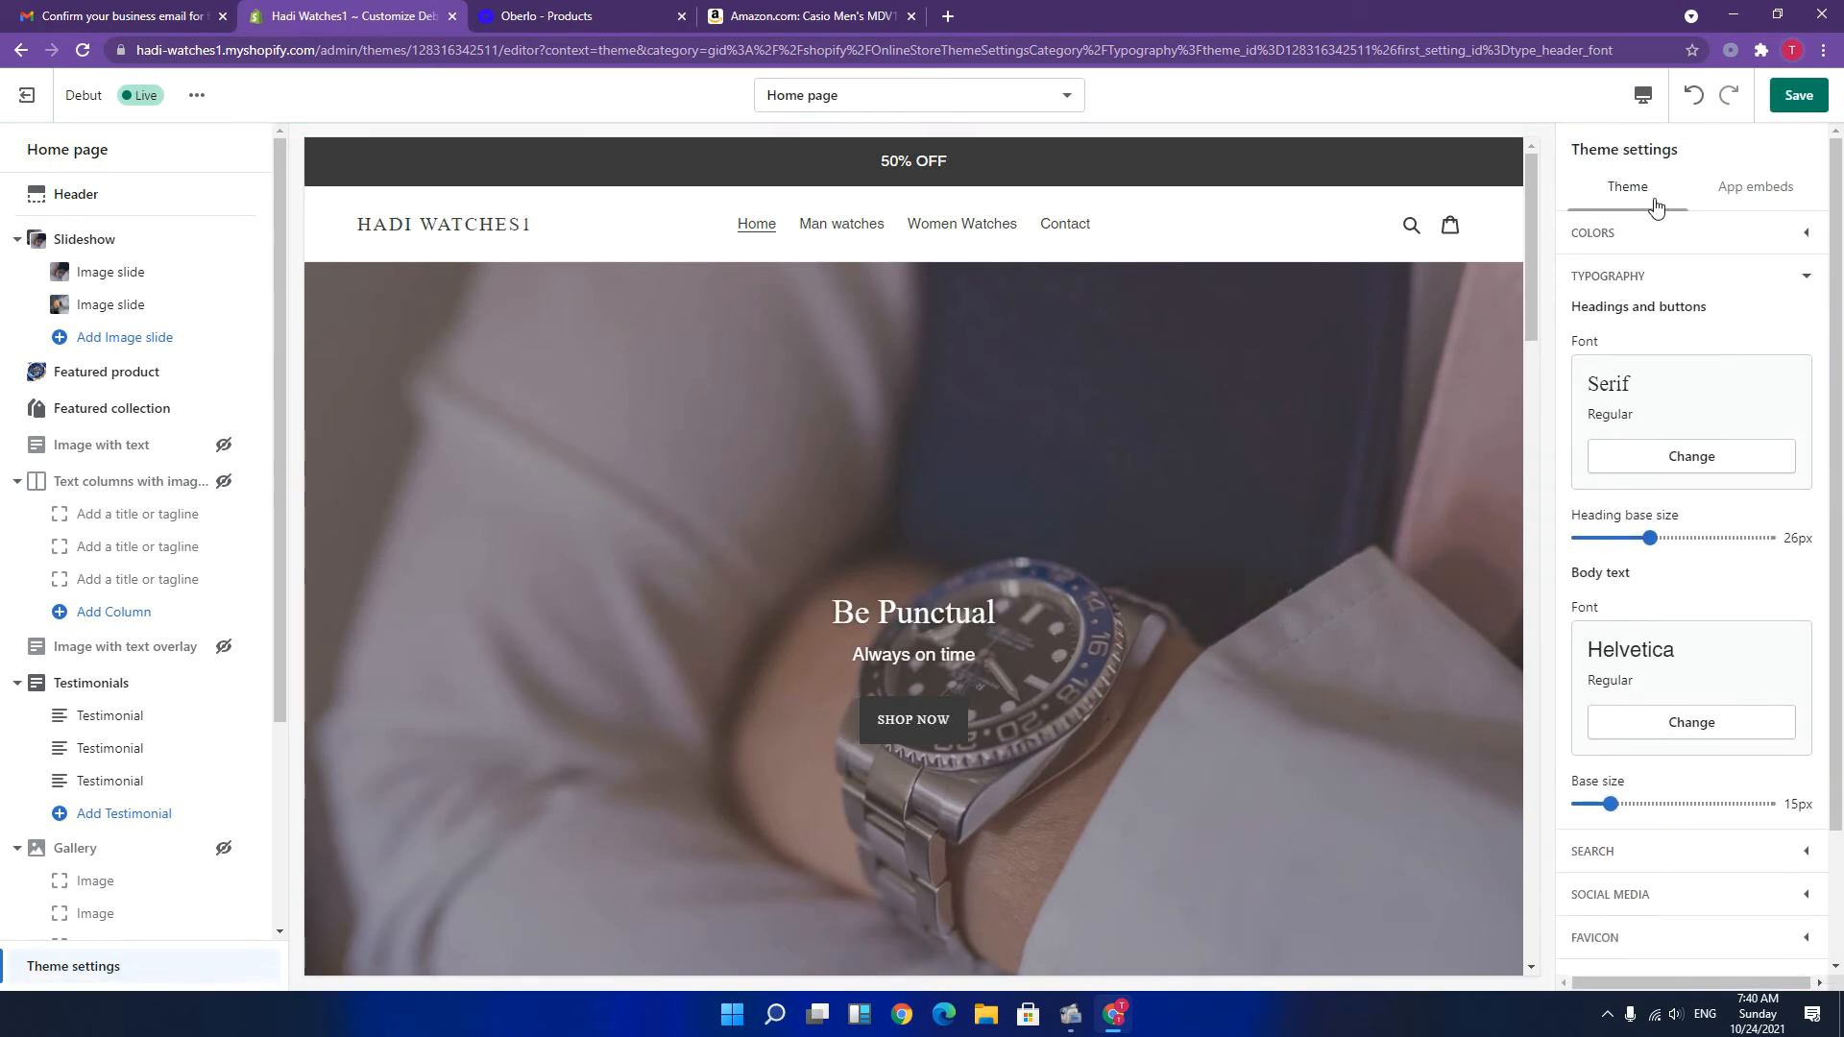
Step: Set the primary button colour to dark red (#933333) and save
{"action": "left_click", "coordinate": [1627, 235]}
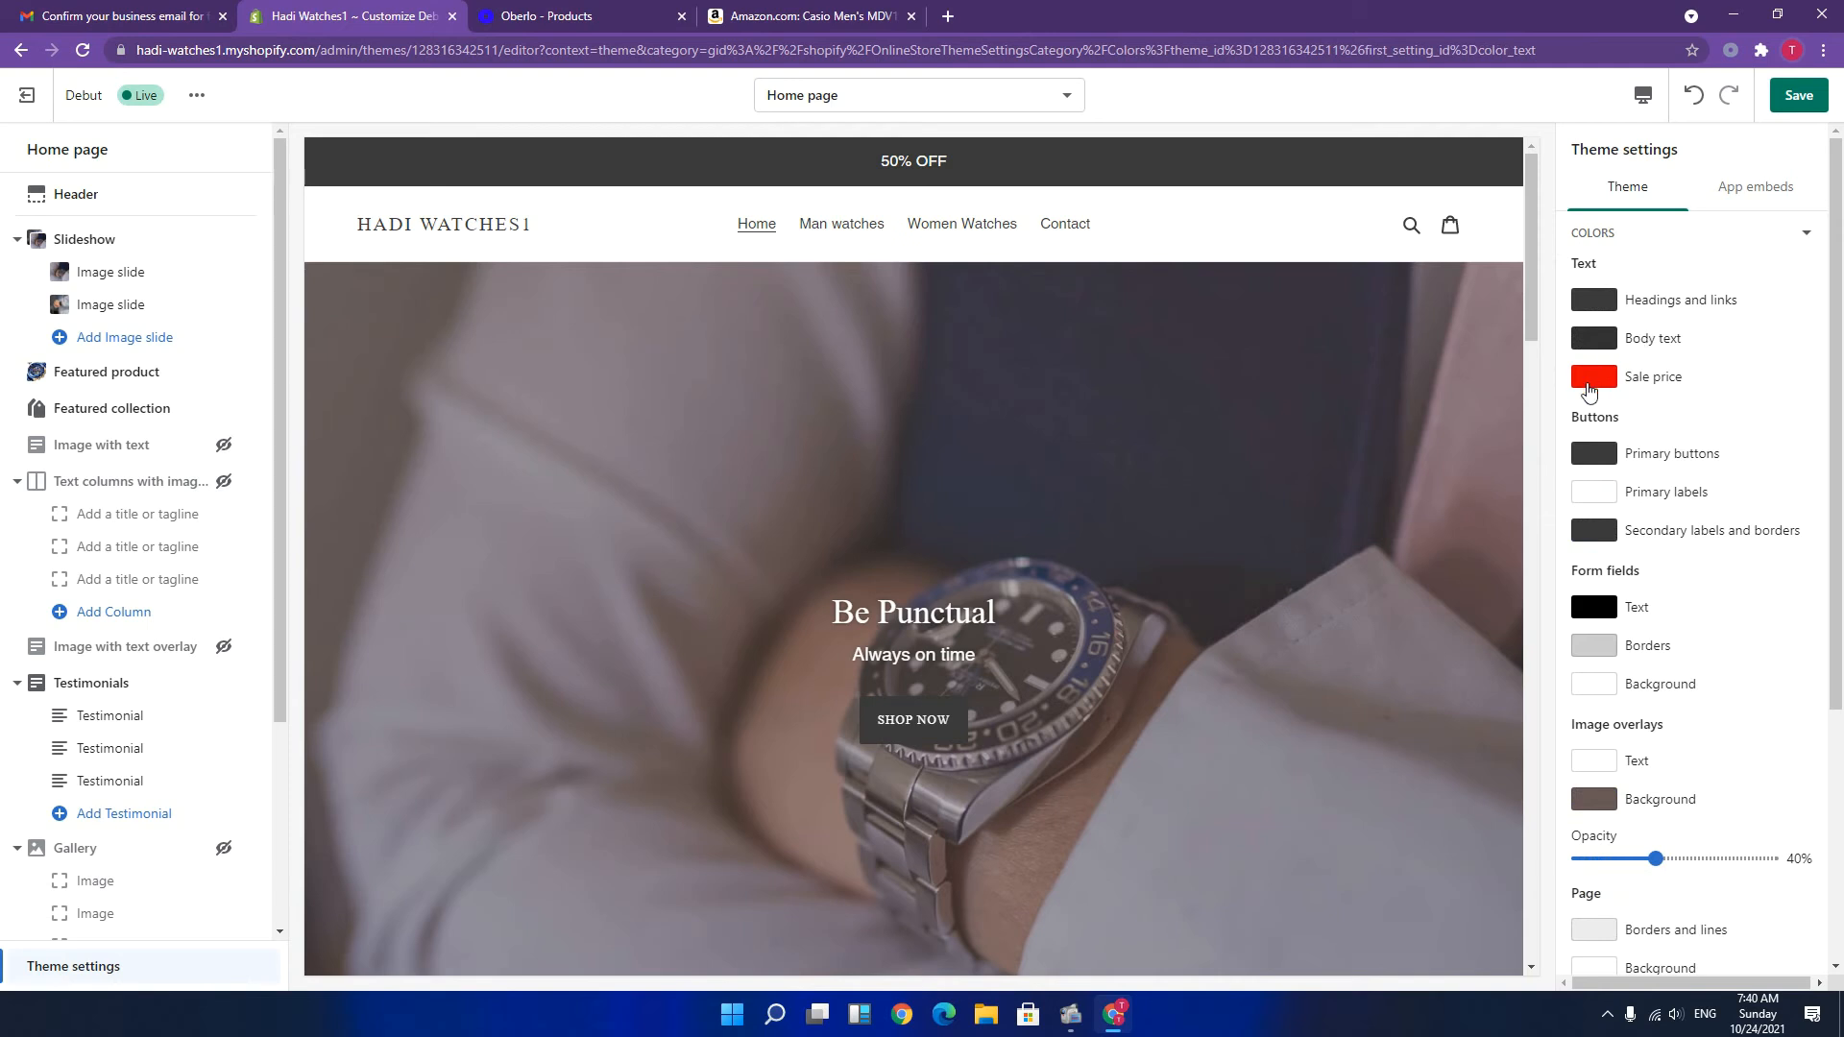
{"action": "left_click", "coordinate": [1601, 465]}
{"action": "left_click_drag", "start_coordinate": [1689, 171], "coordinate": [1682, 195]}
{"action": "left_click", "coordinate": [1806, 332]}
{"action": "scroll", "coordinate": [1654, 720], "scroll_direction": "down", "scroll_amount": 3}
{"action": "scroll", "coordinate": [1625, 690], "scroll_direction": "up", "scroll_amount": 3}
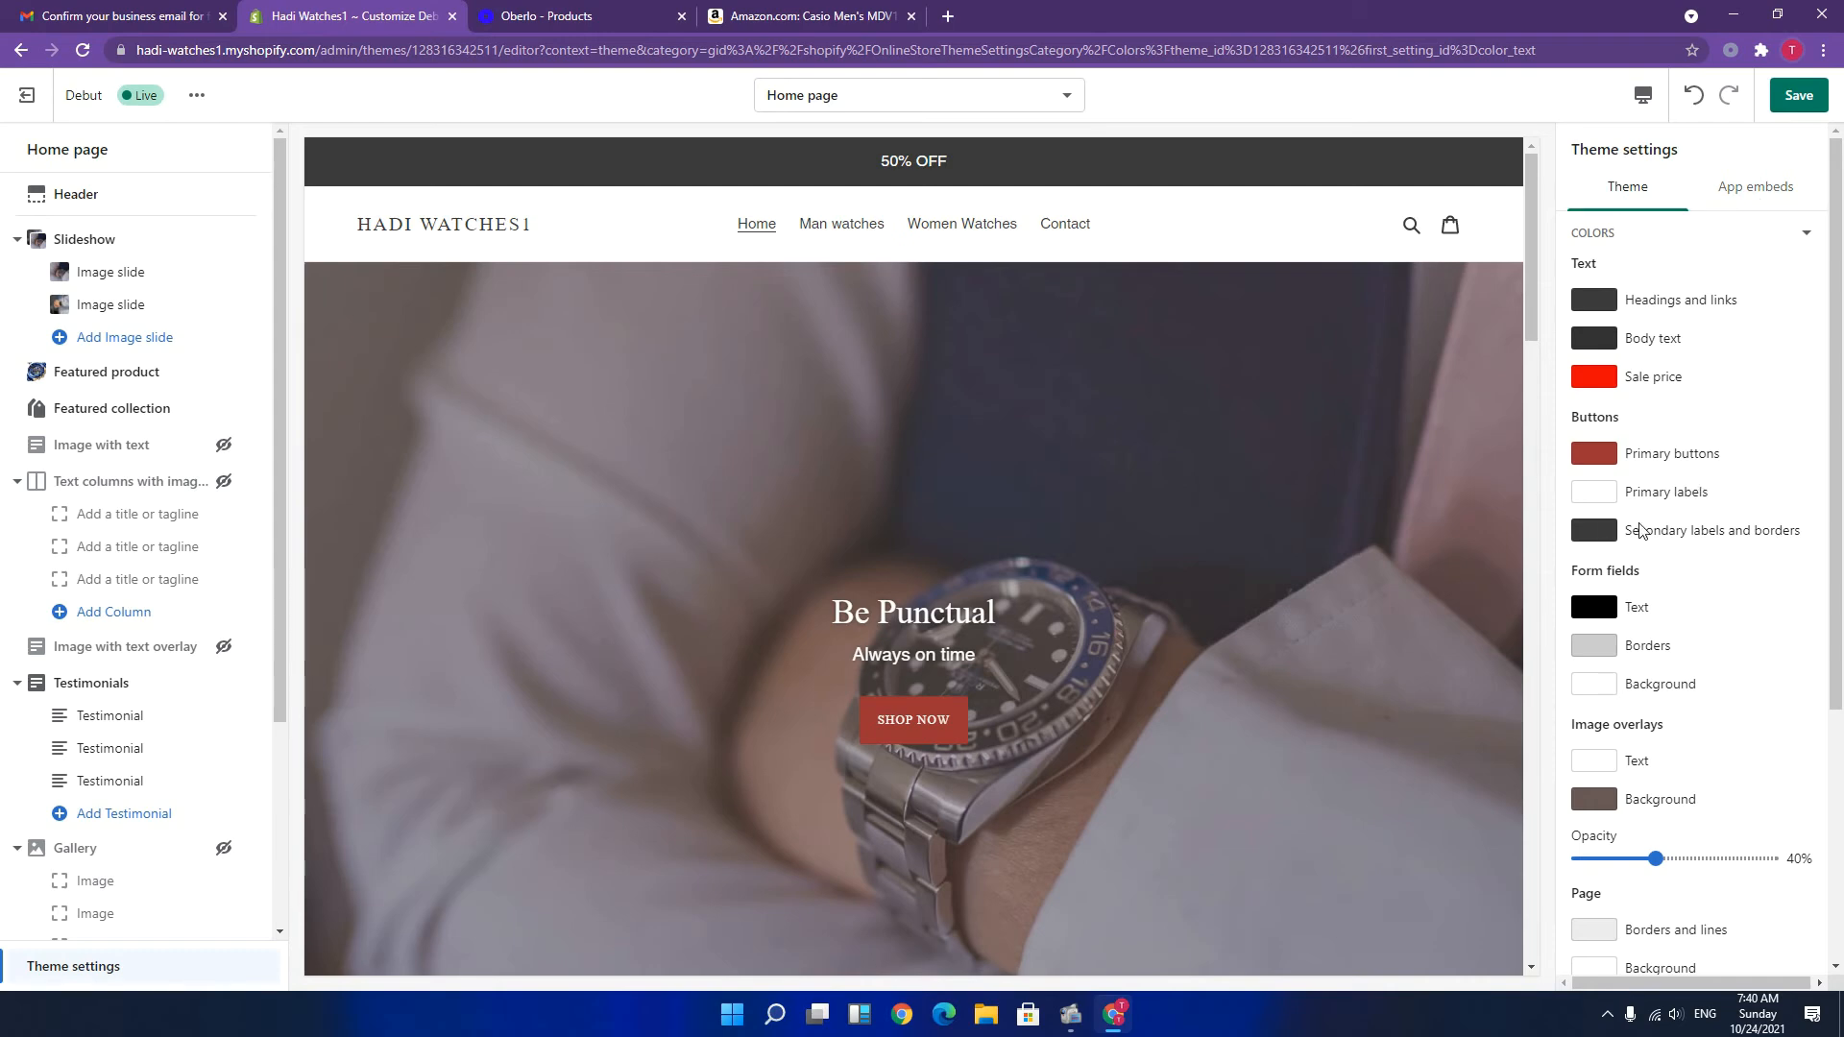
{"action": "left_click", "coordinate": [1783, 107]}
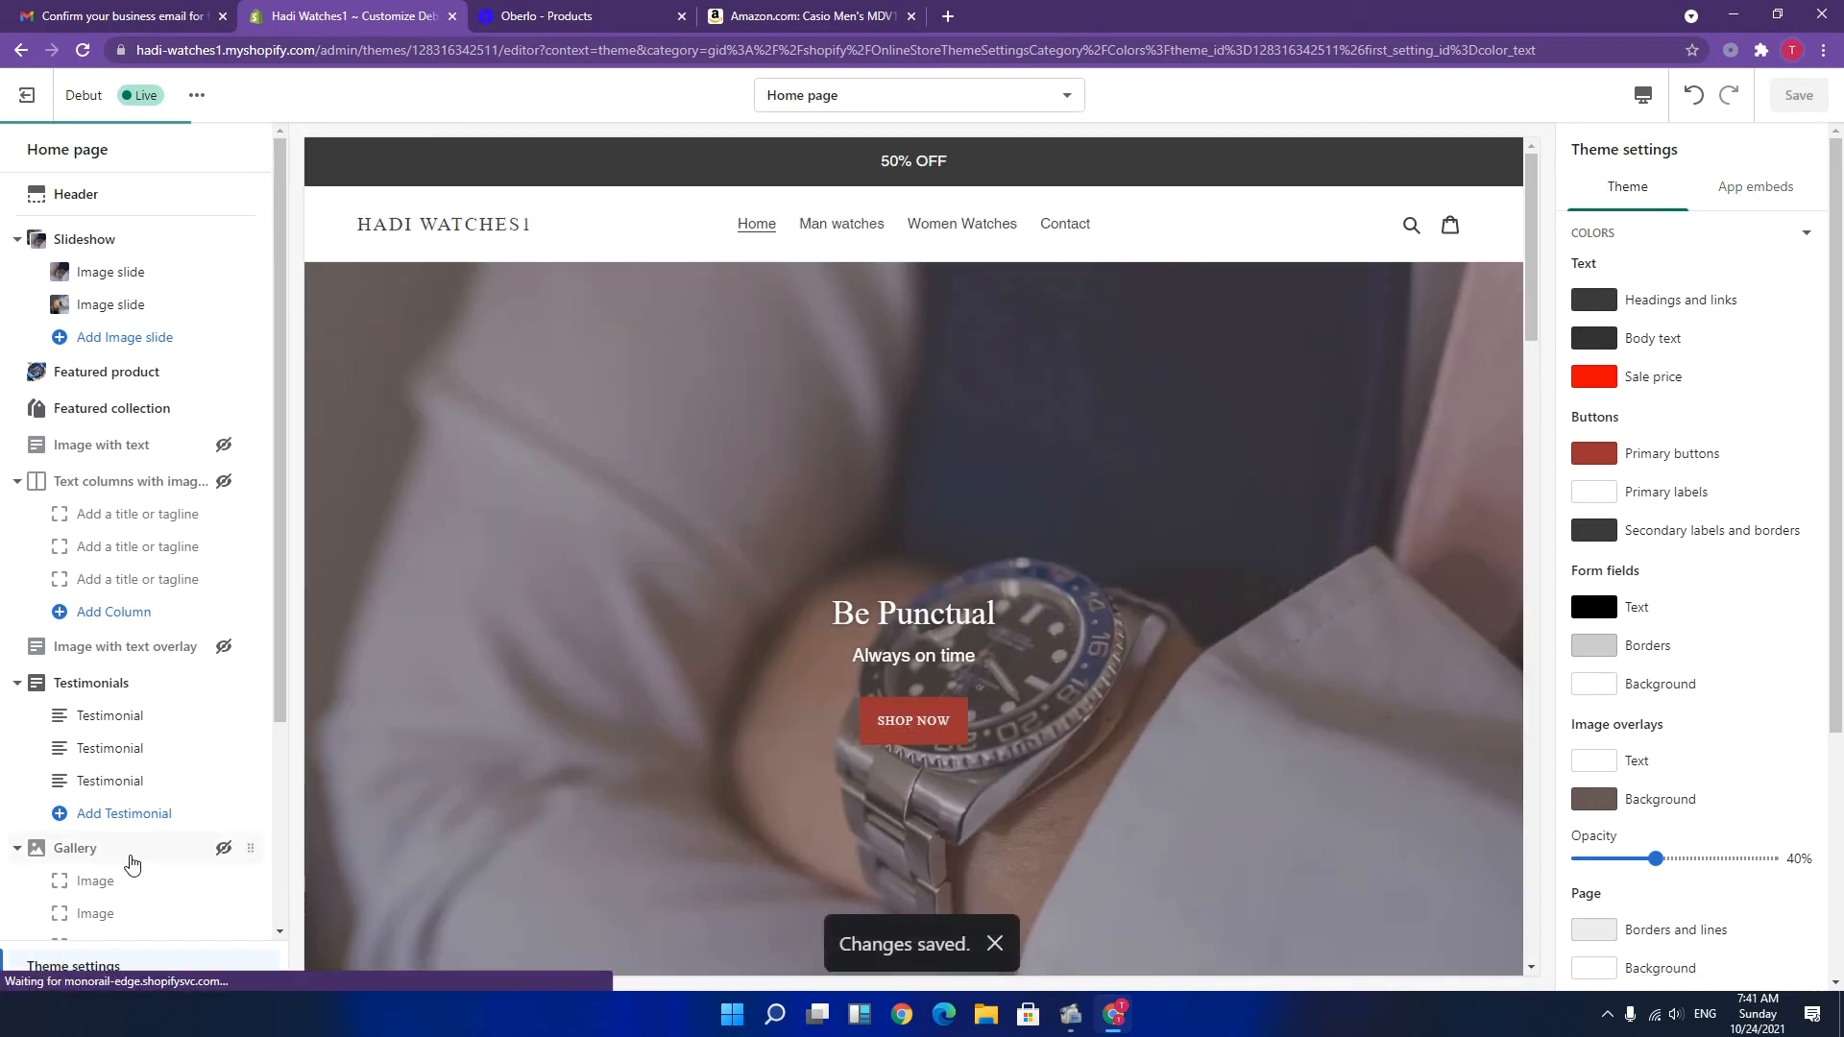
Step: Set the wrist-watch photo as the store favicon and save
{"action": "scroll", "coordinate": [1646, 922], "scroll_direction": "down", "scroll_amount": 4}
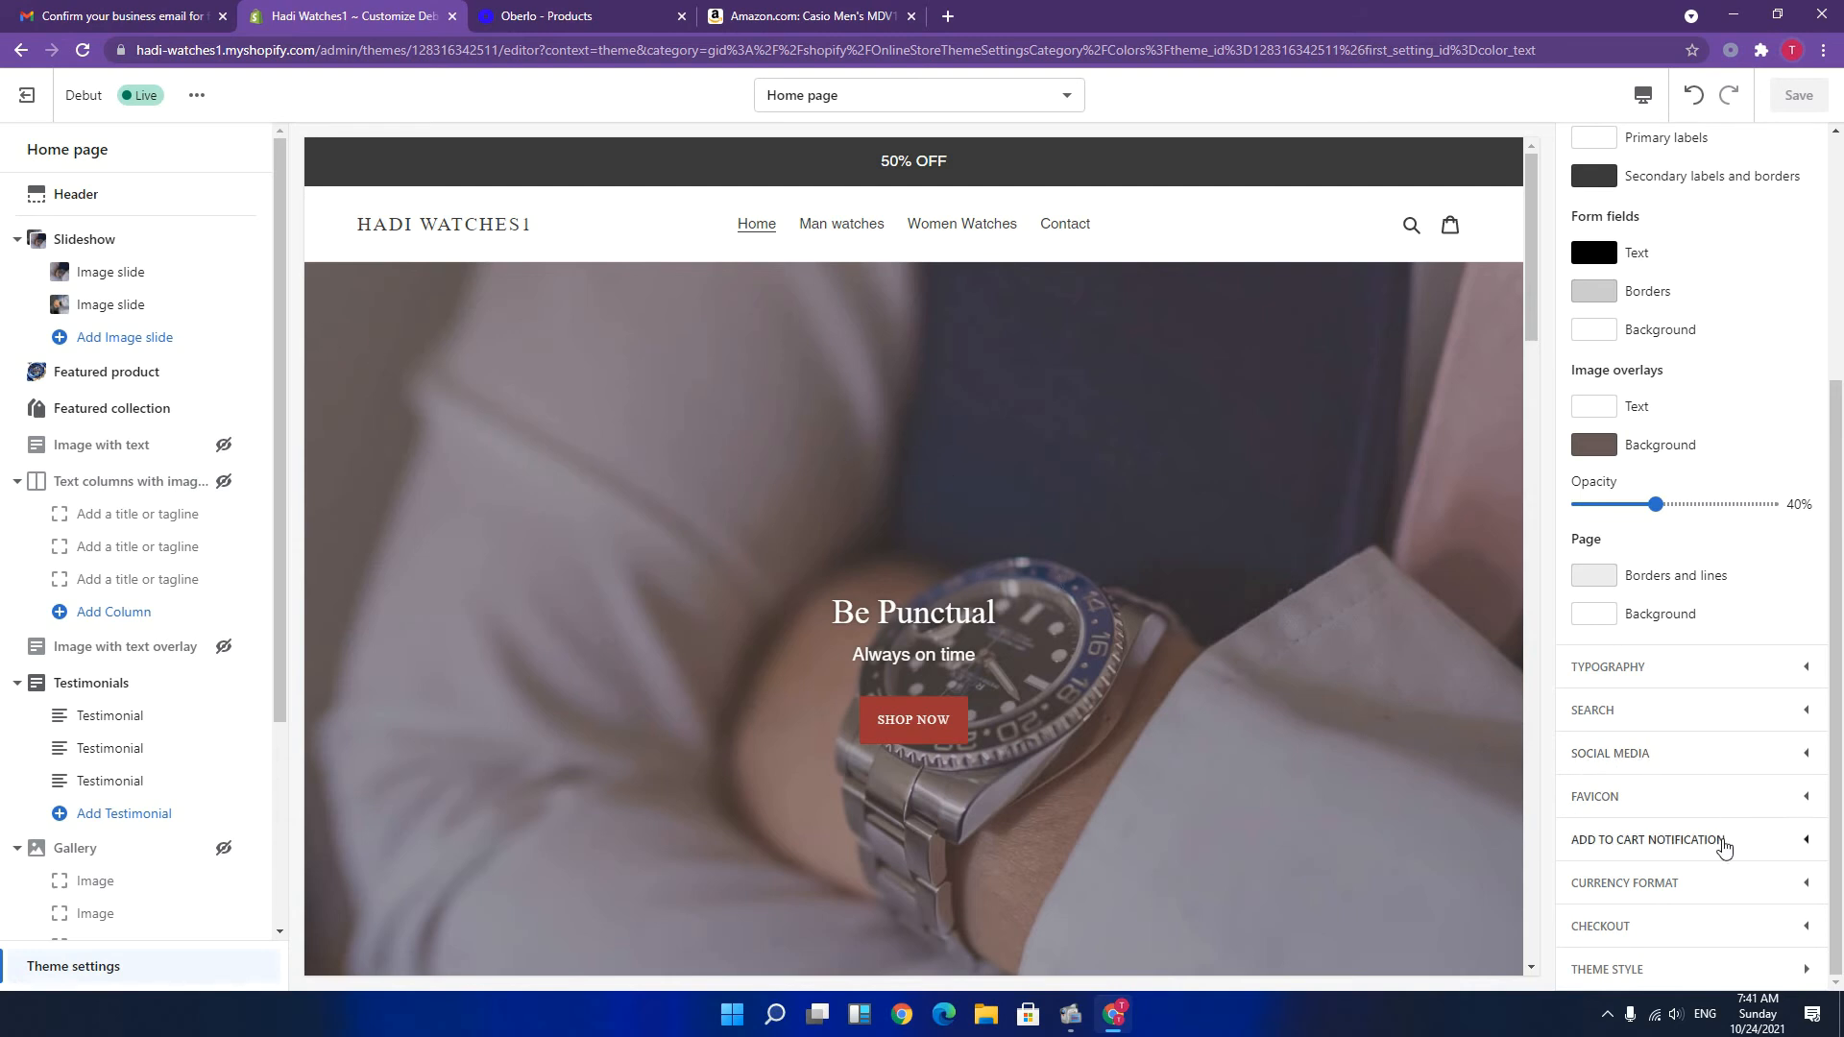
{"action": "left_click", "coordinate": [1599, 797]}
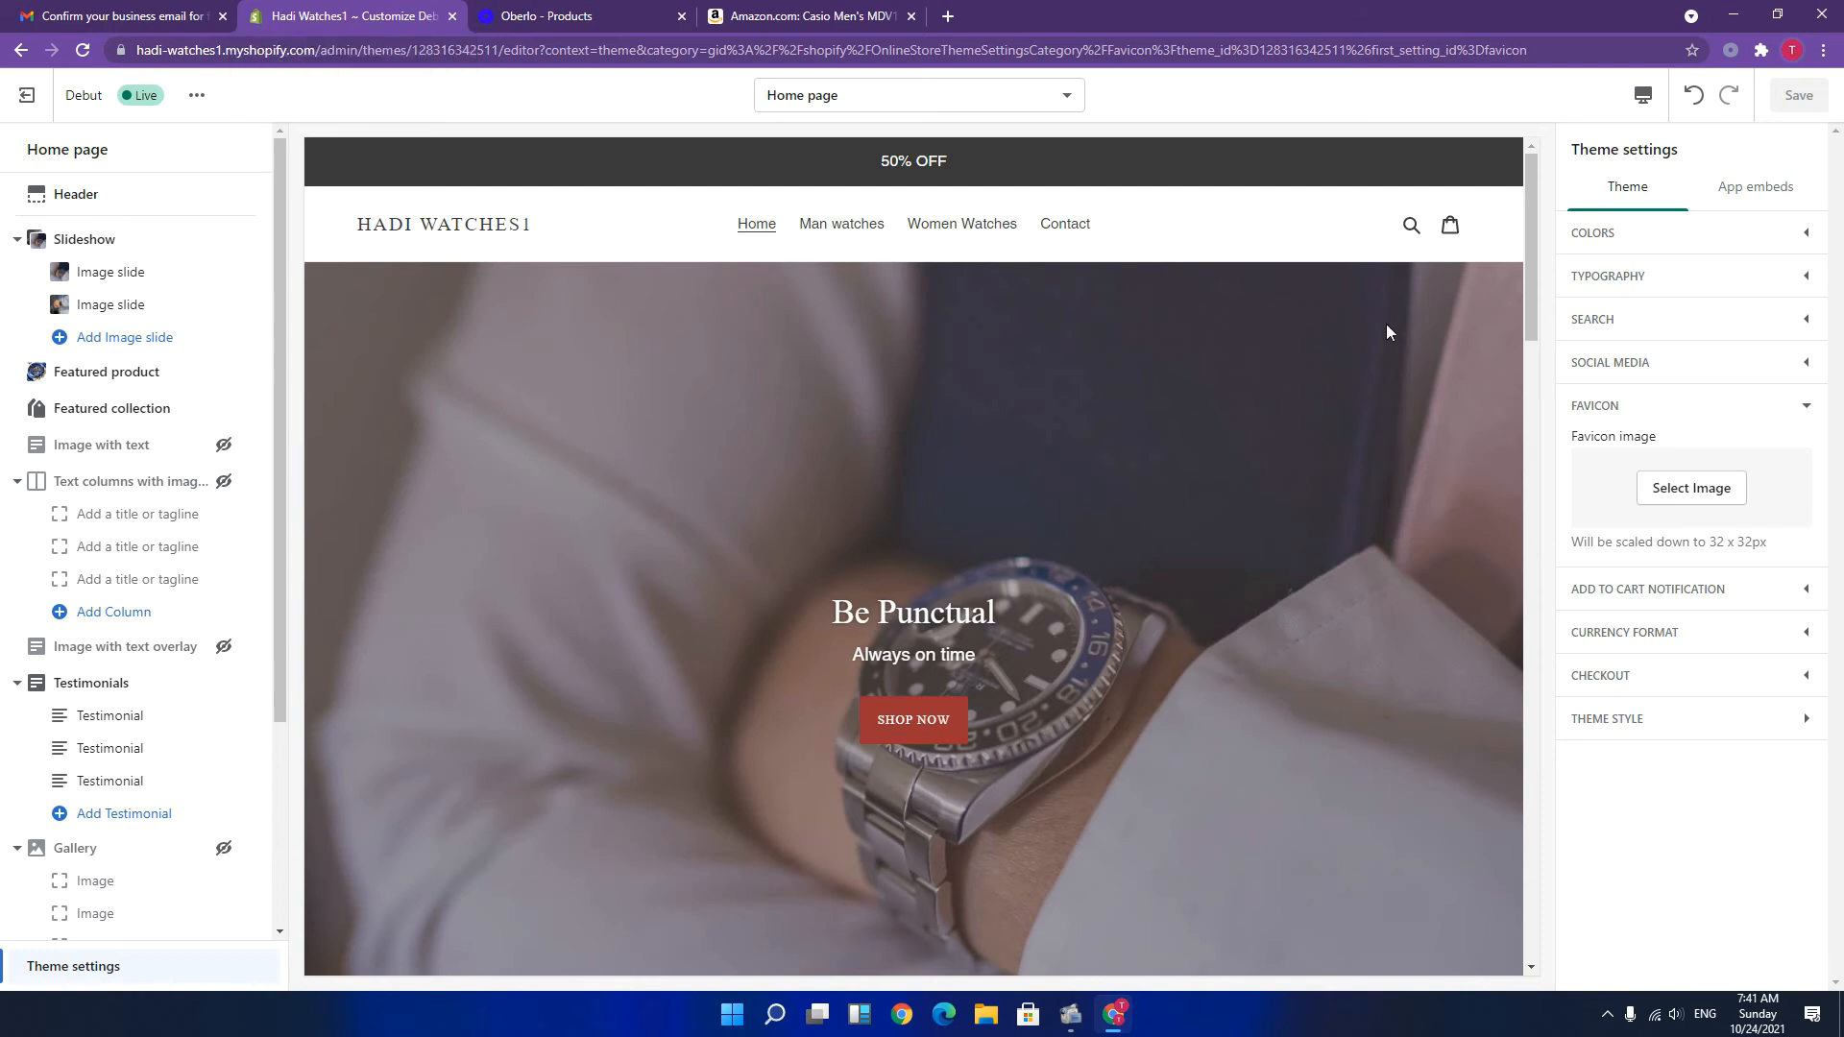
{"action": "left_click", "coordinate": [1648, 485]}
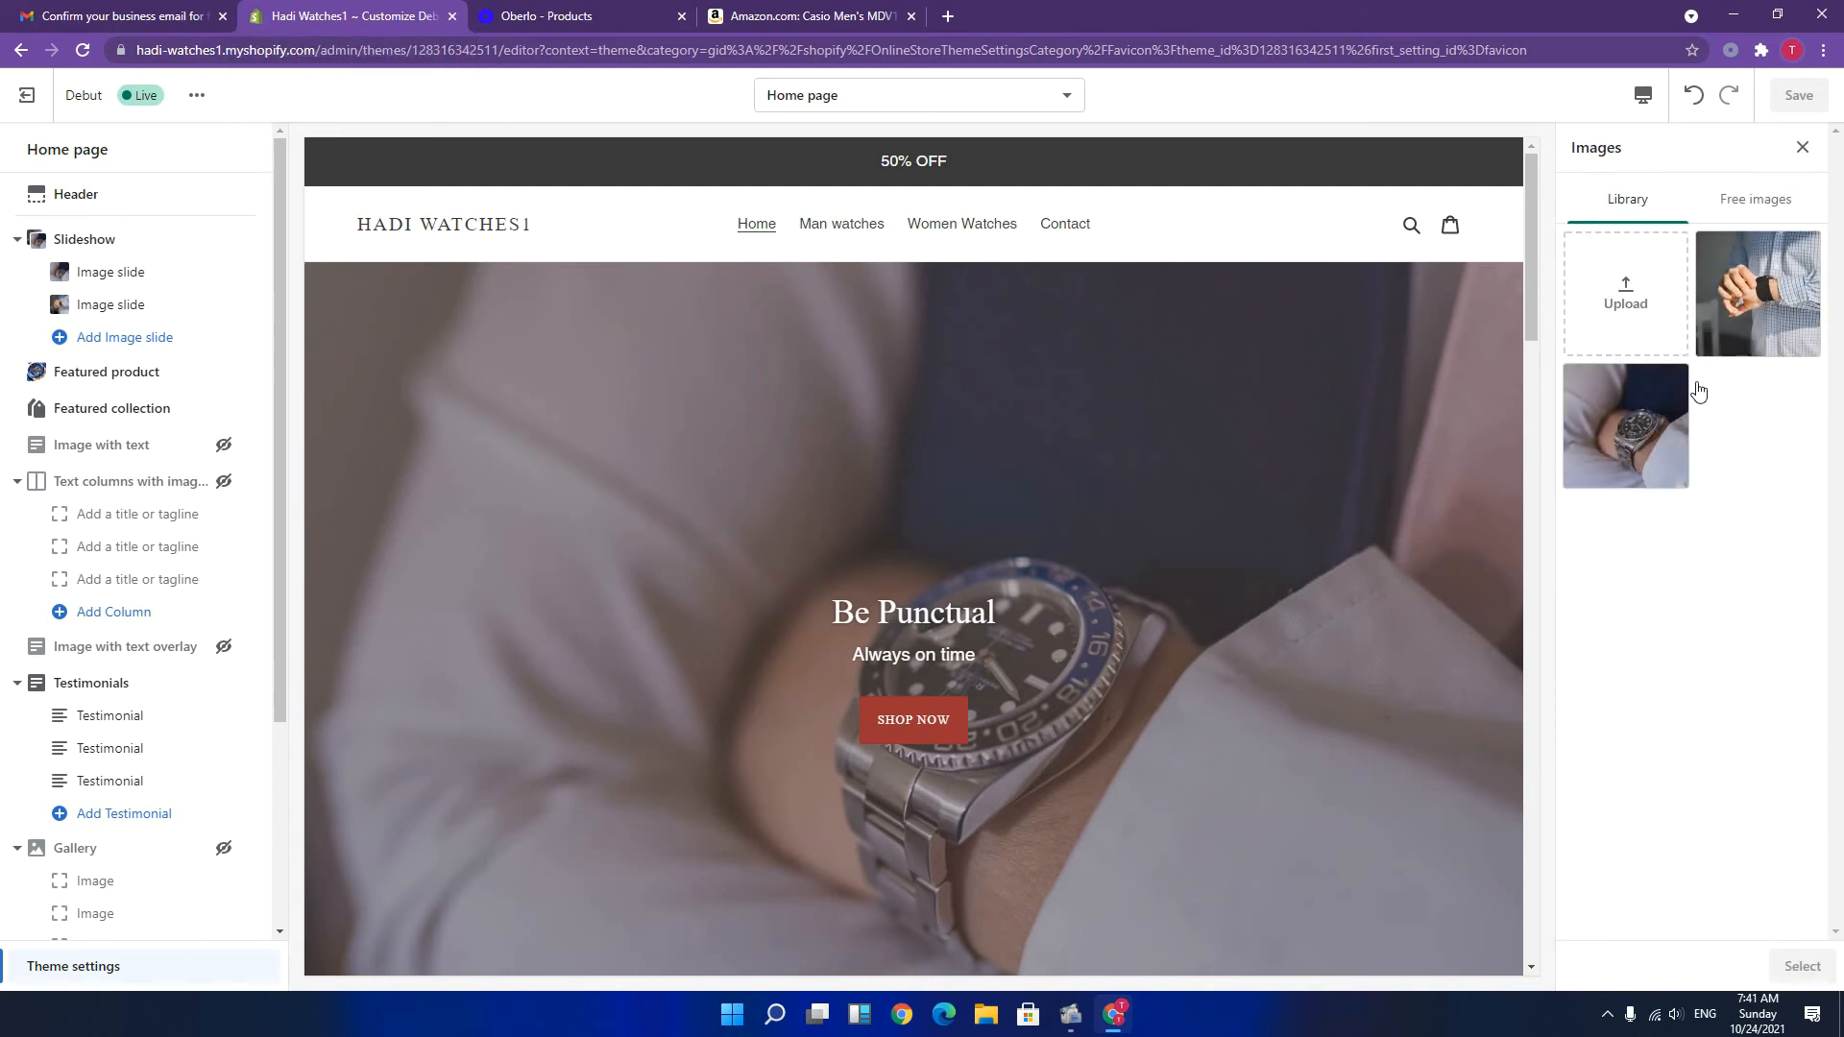
{"action": "left_click", "coordinate": [1632, 422]}
{"action": "left_click", "coordinate": [1802, 966]}
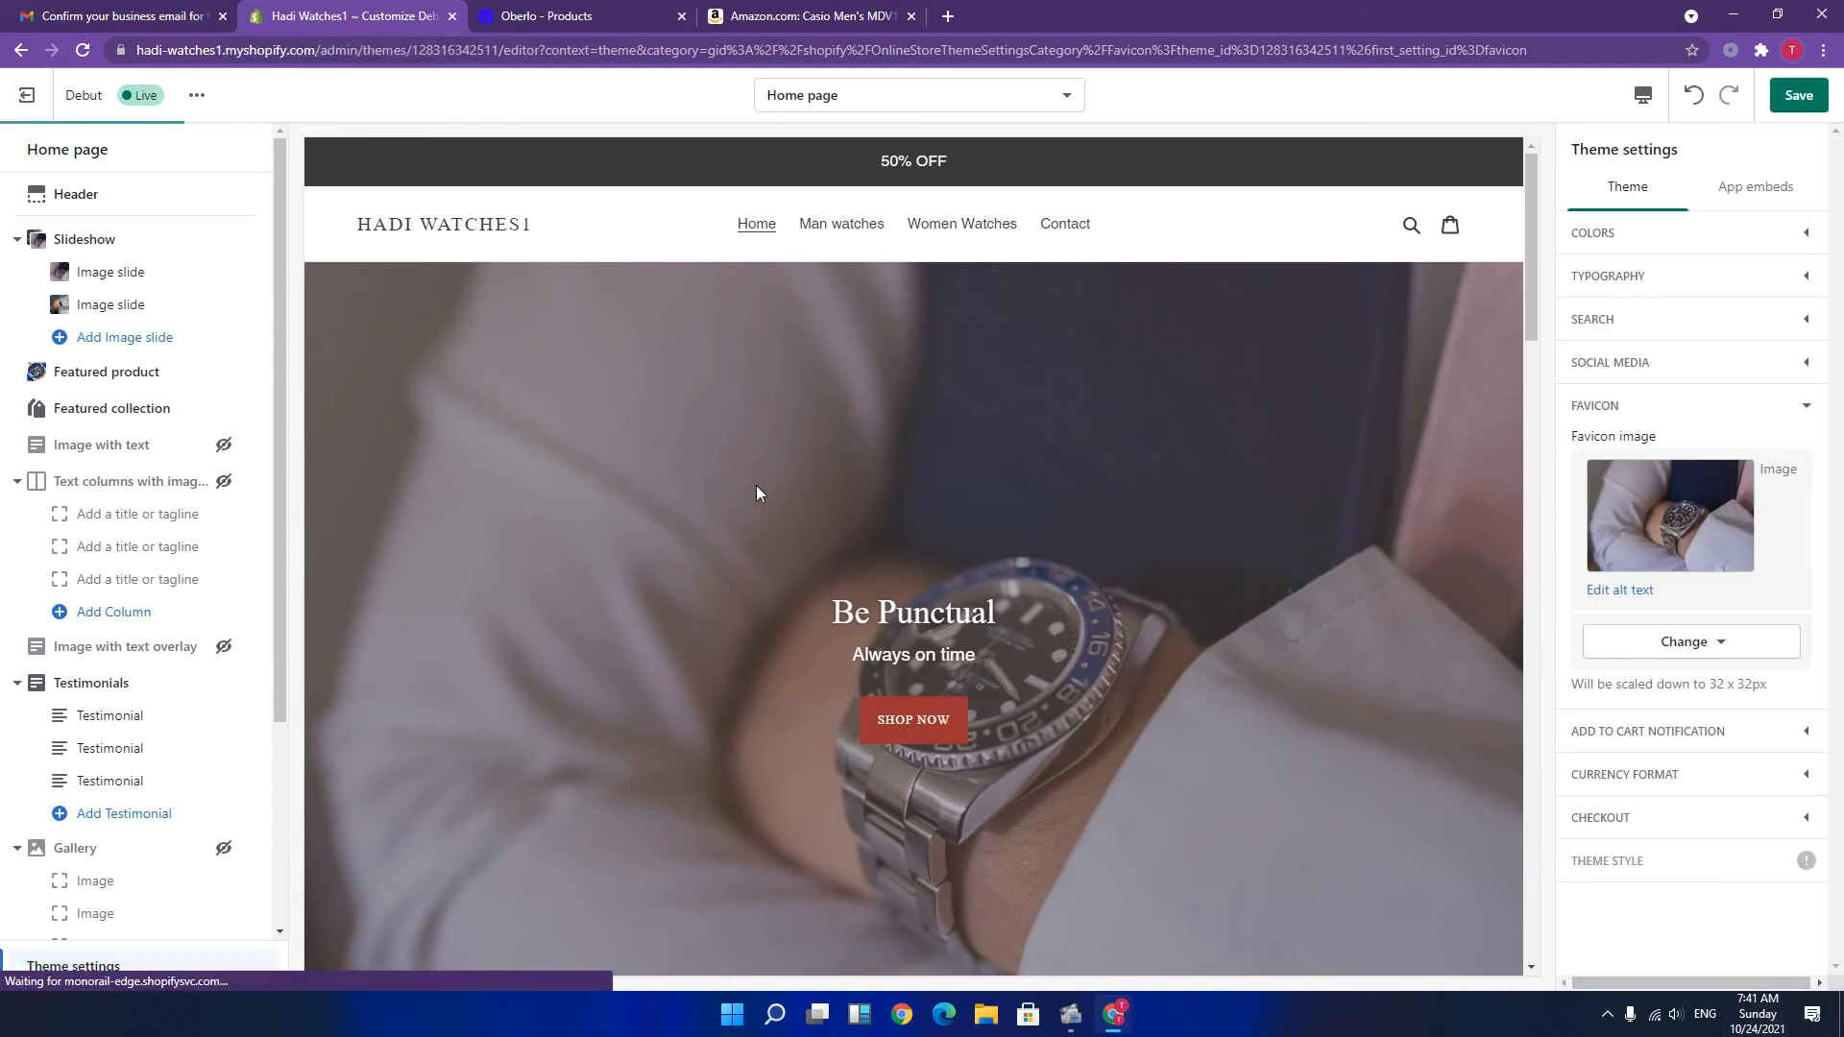
{"action": "key", "text": "ctrl+s"}
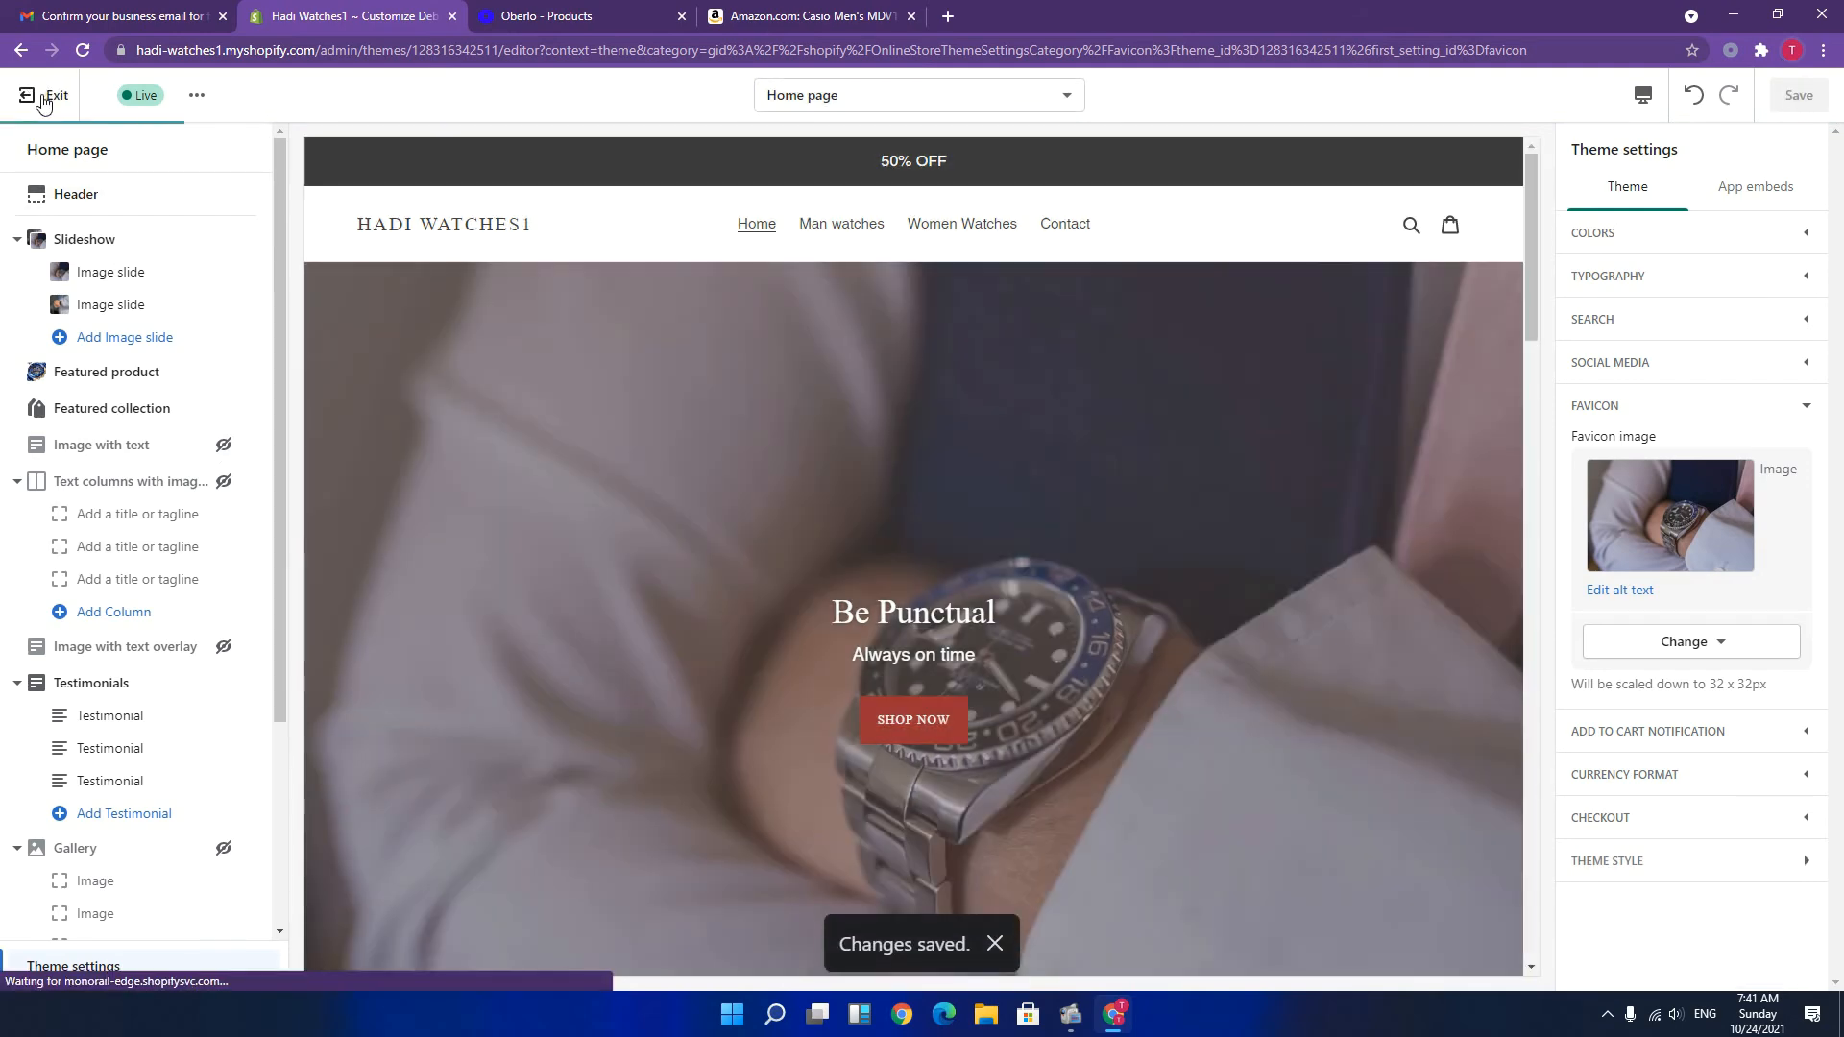
Step: Replace the store password in Online Store Preferences with a new one and save
{"action": "left_click", "coordinate": [43, 97]}
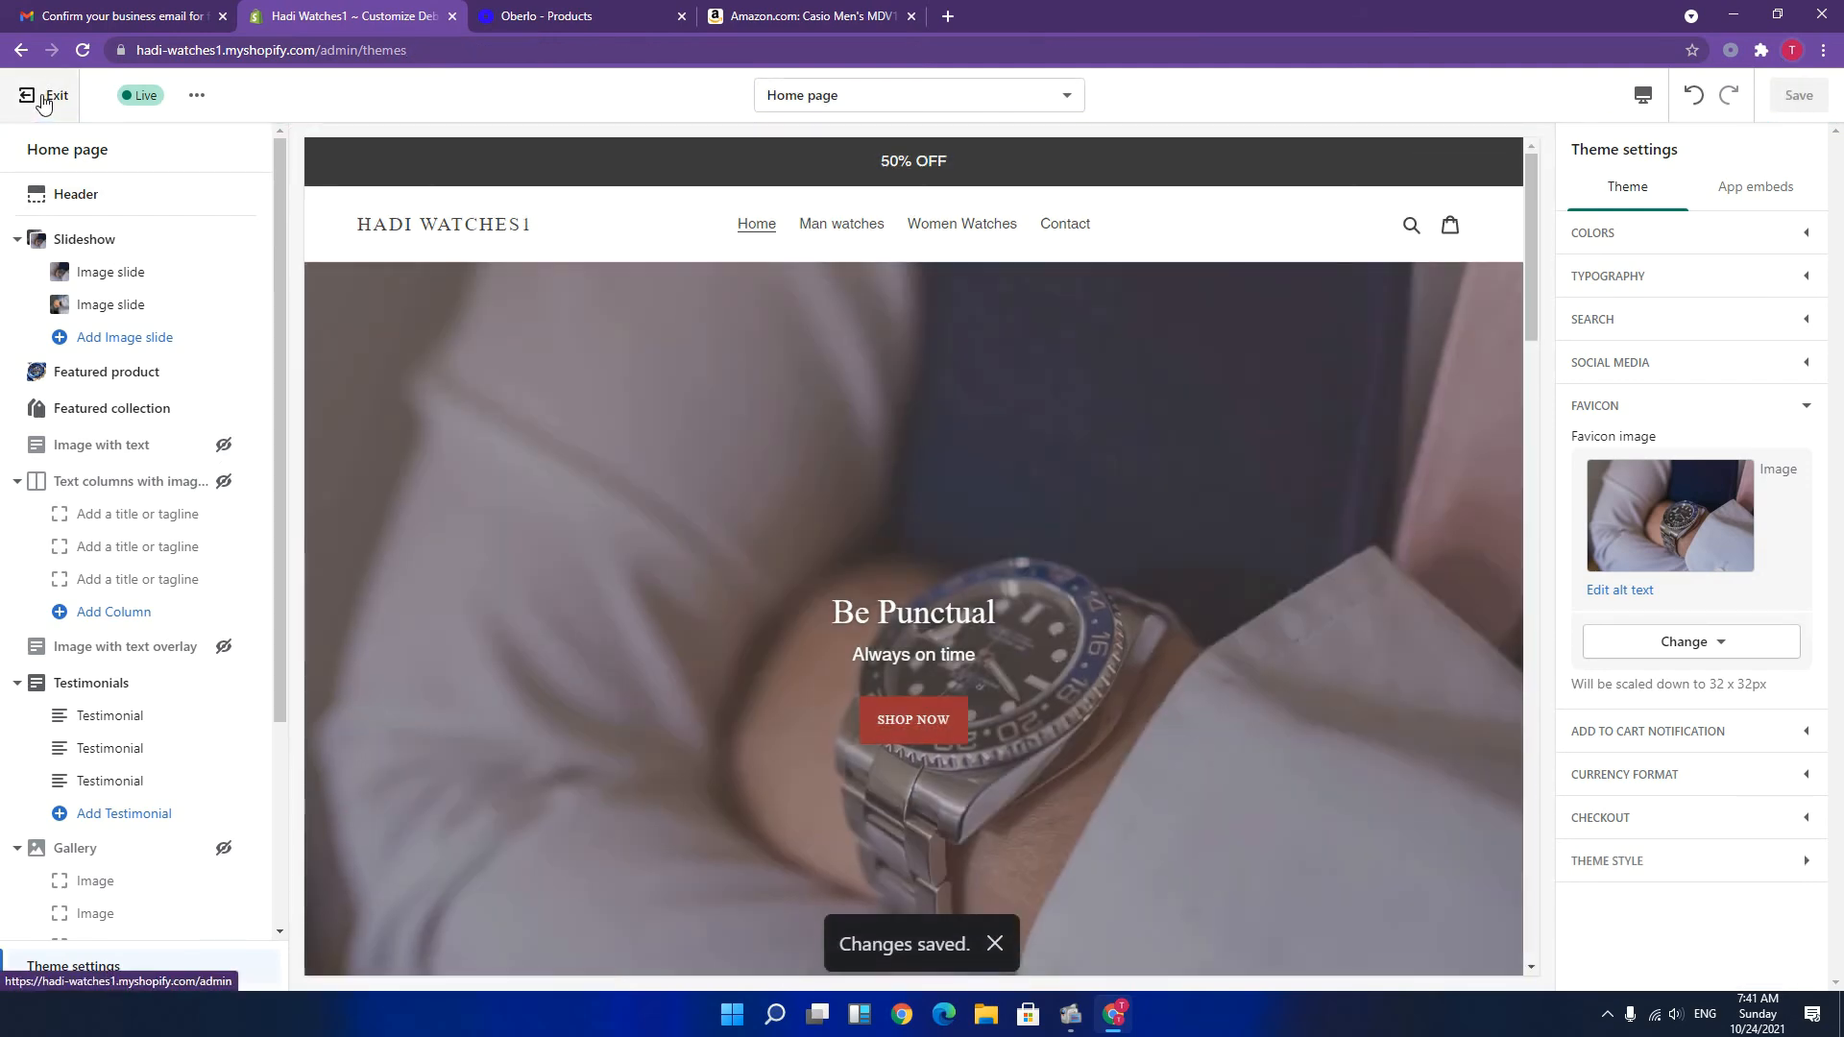
{"action": "scroll", "coordinate": [1123, 652], "scroll_direction": "down", "scroll_amount": 4}
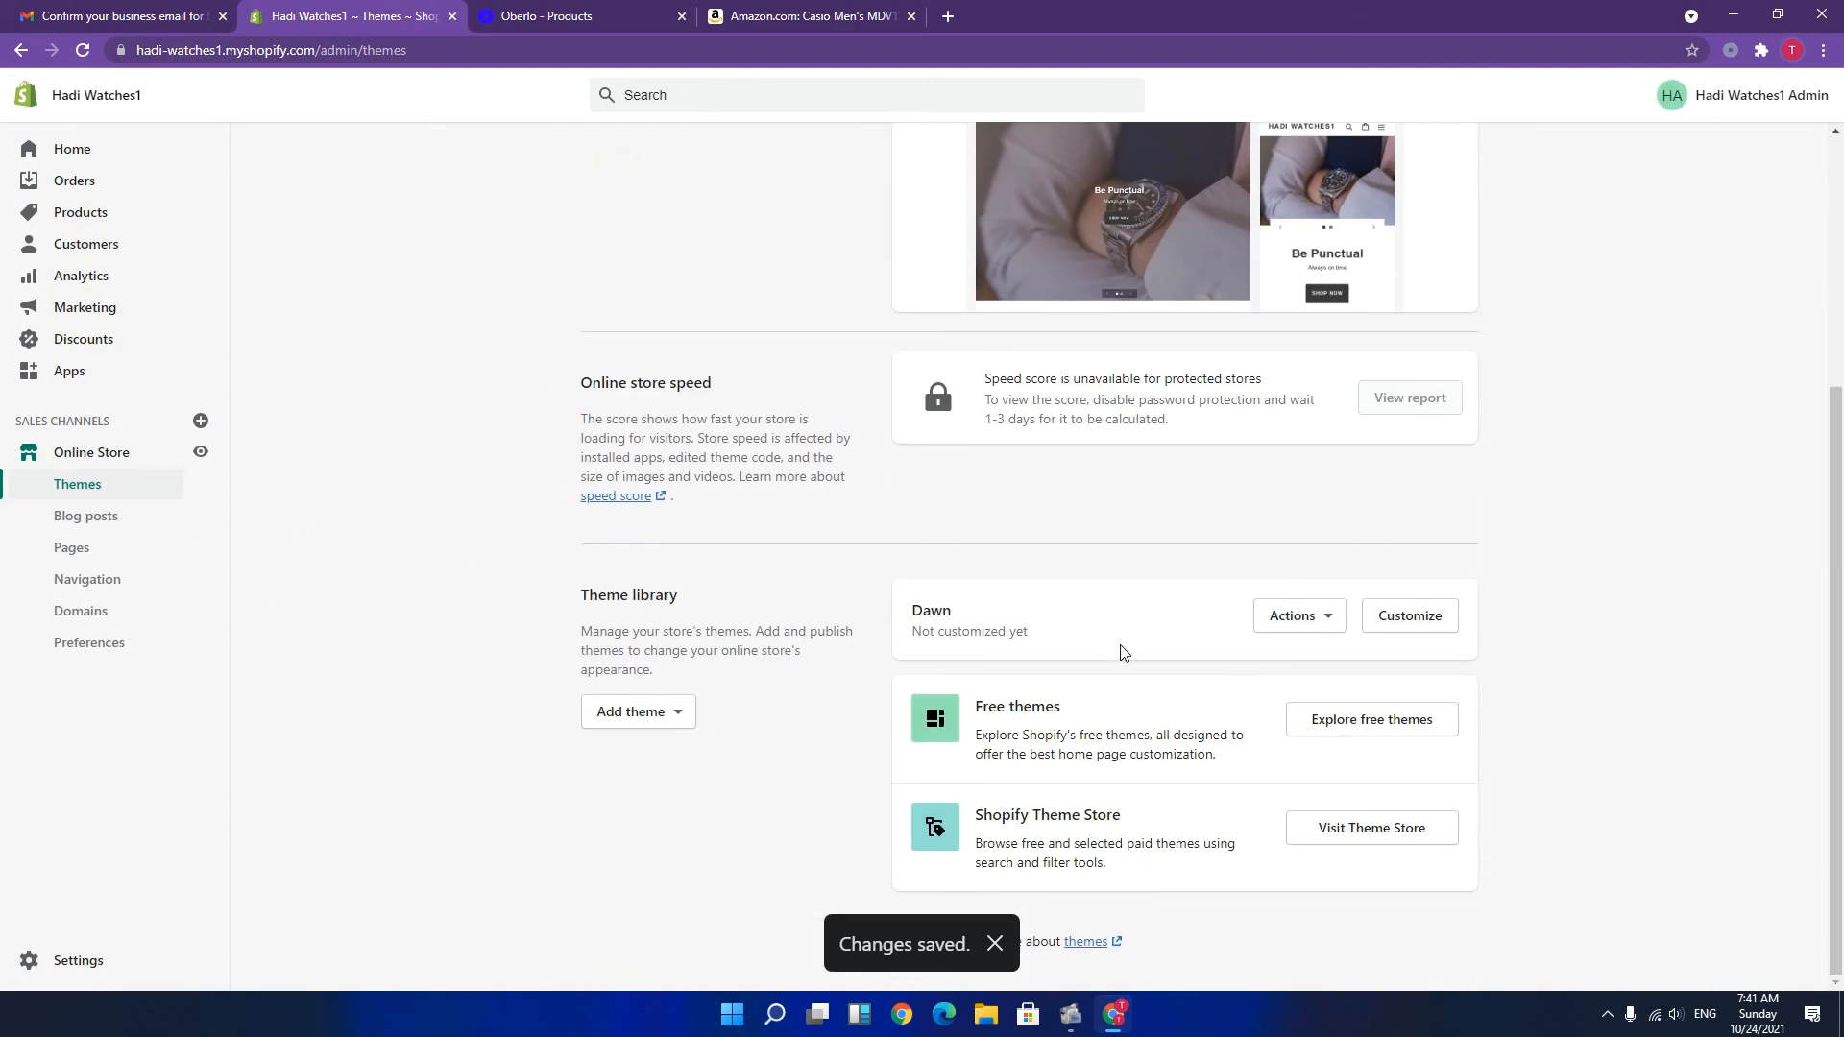
{"action": "scroll", "coordinate": [1031, 709], "scroll_direction": "up", "scroll_amount": 4}
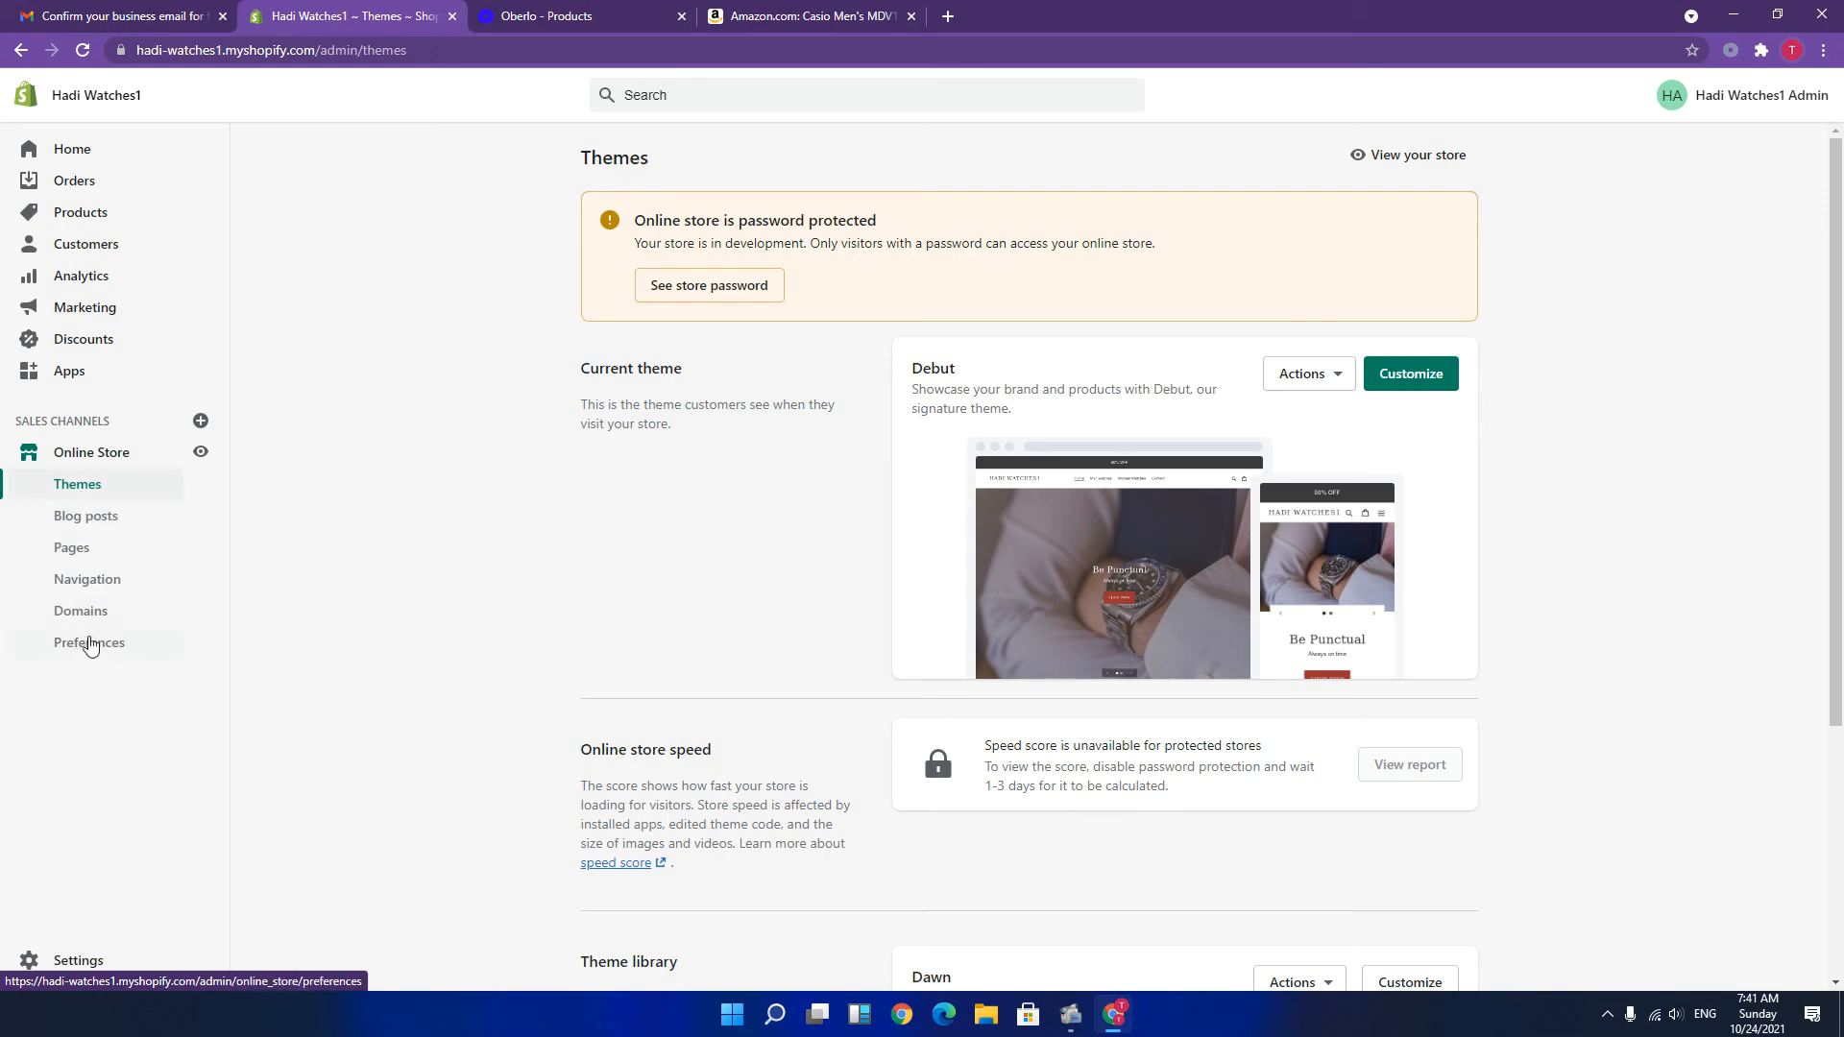
{"action": "left_click", "coordinate": [88, 643]}
{"action": "scroll", "coordinate": [1174, 563], "scroll_direction": "down", "scroll_amount": 5}
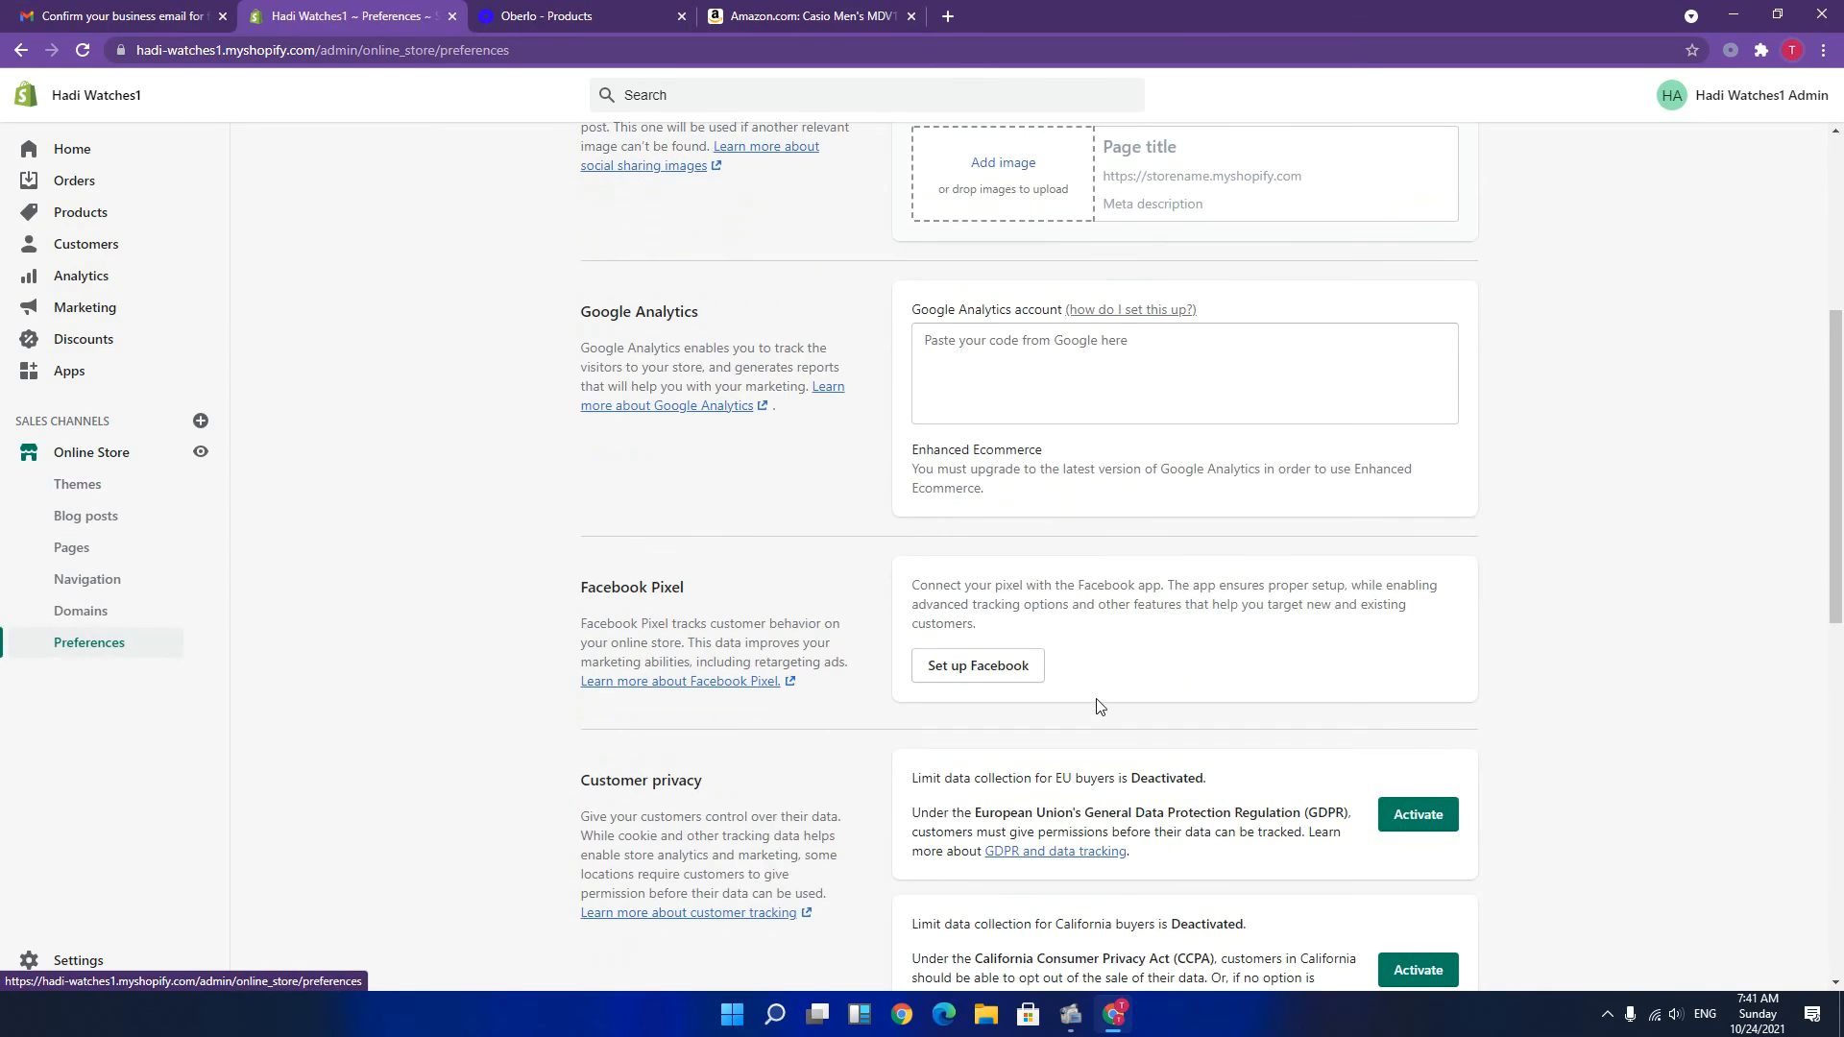
{"action": "scroll", "coordinate": [1044, 727], "scroll_direction": "down", "scroll_amount": 5}
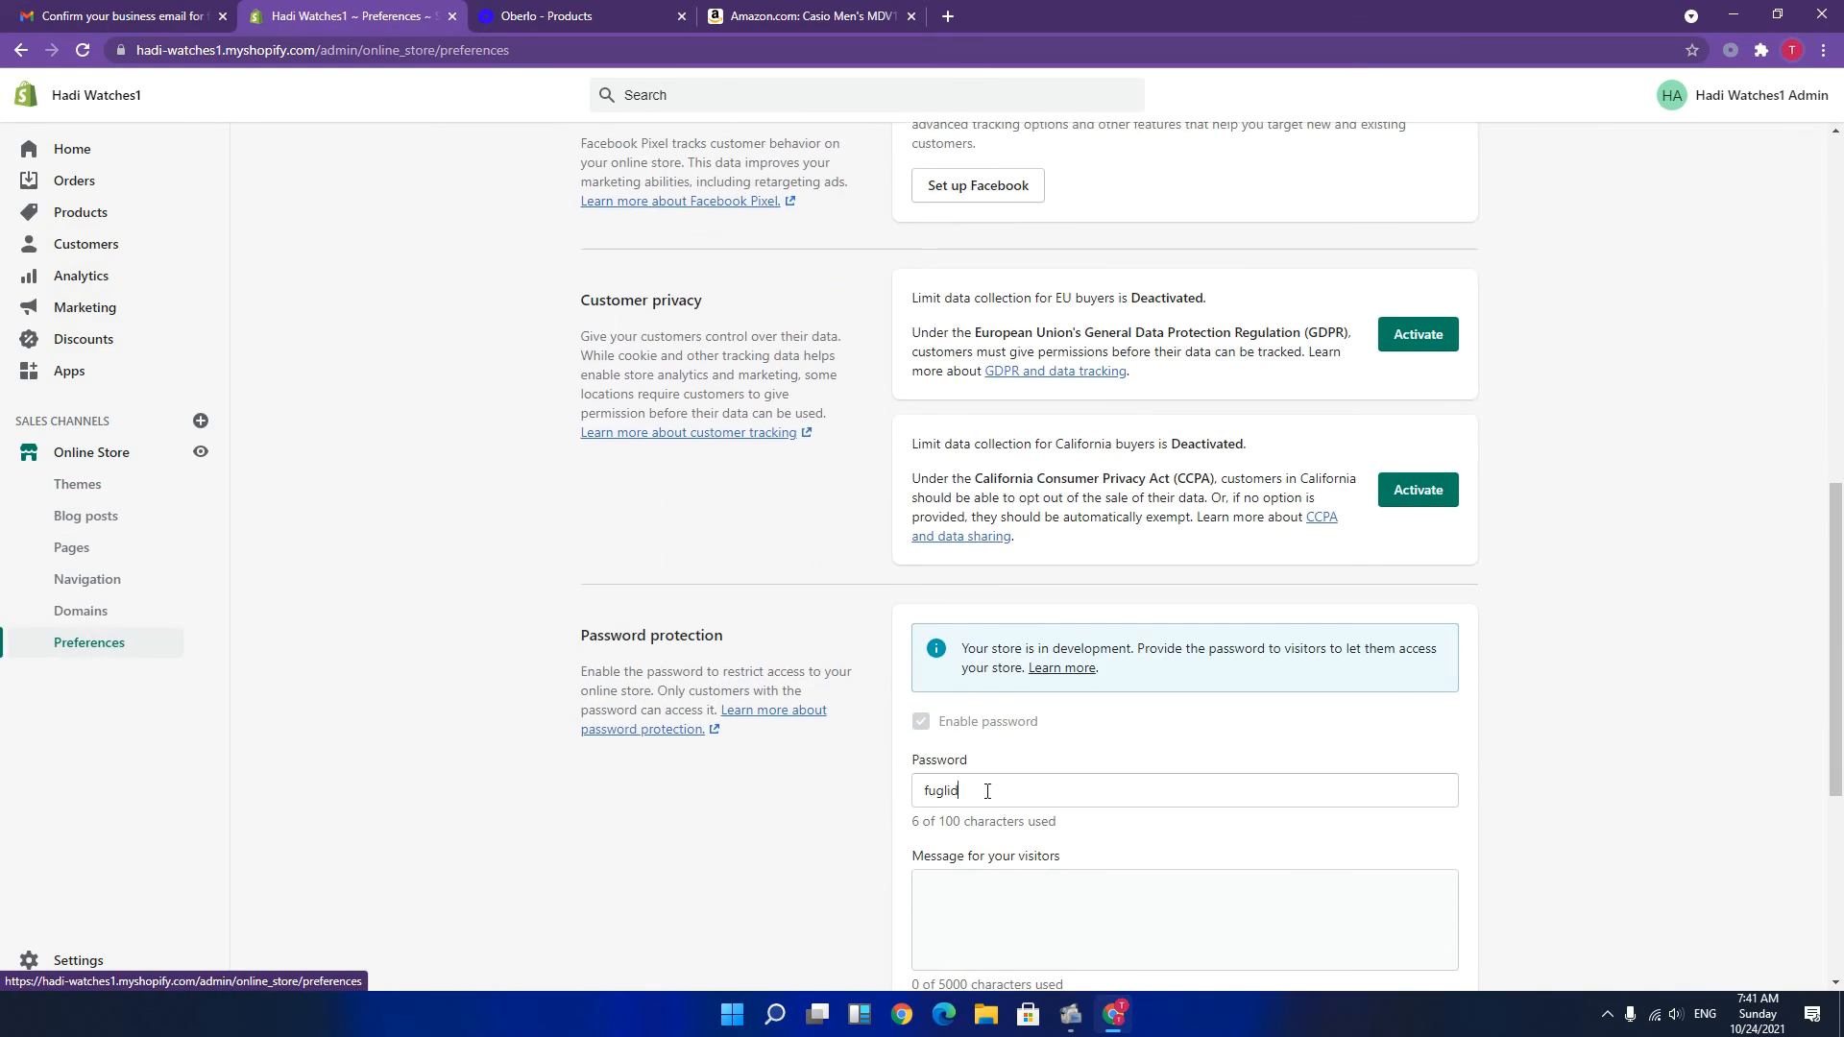
{"action": "left_click_drag", "start_coordinate": [987, 791], "coordinate": [788, 771]}
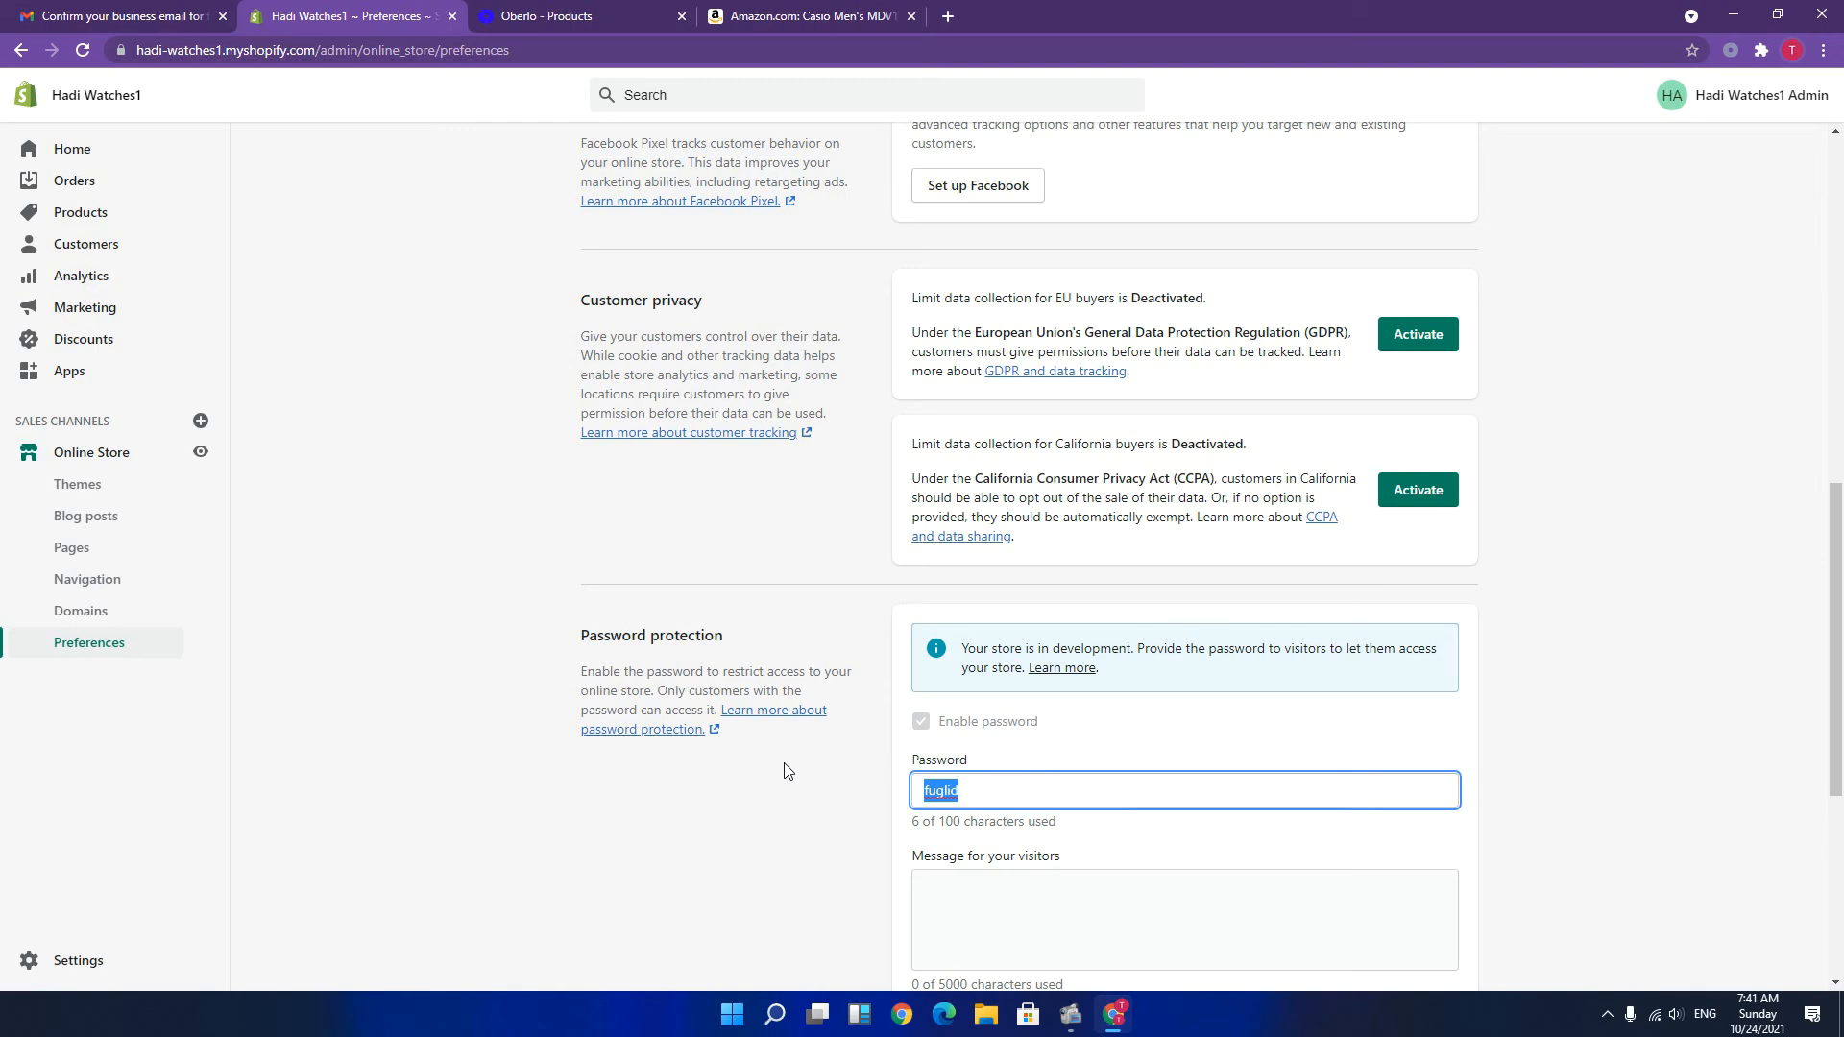
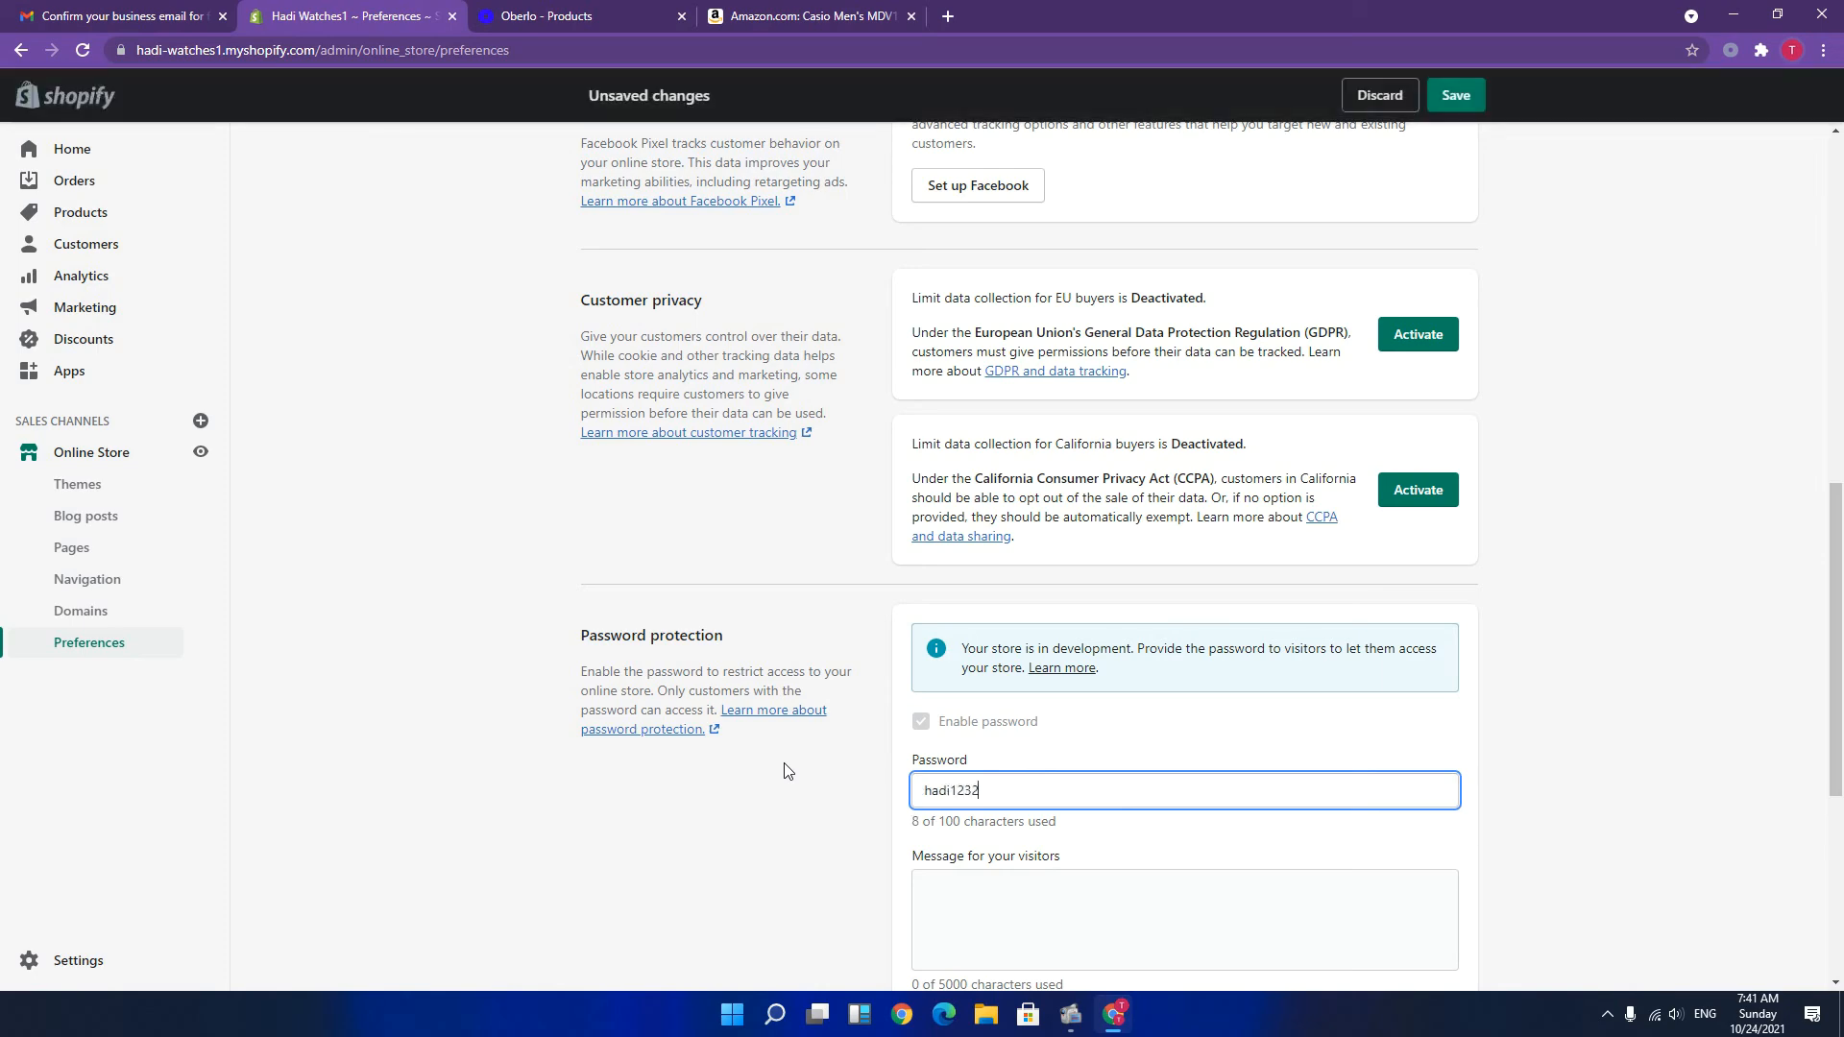
{"action": "scroll", "coordinate": [1229, 809], "scroll_direction": "down", "scroll_amount": 5}
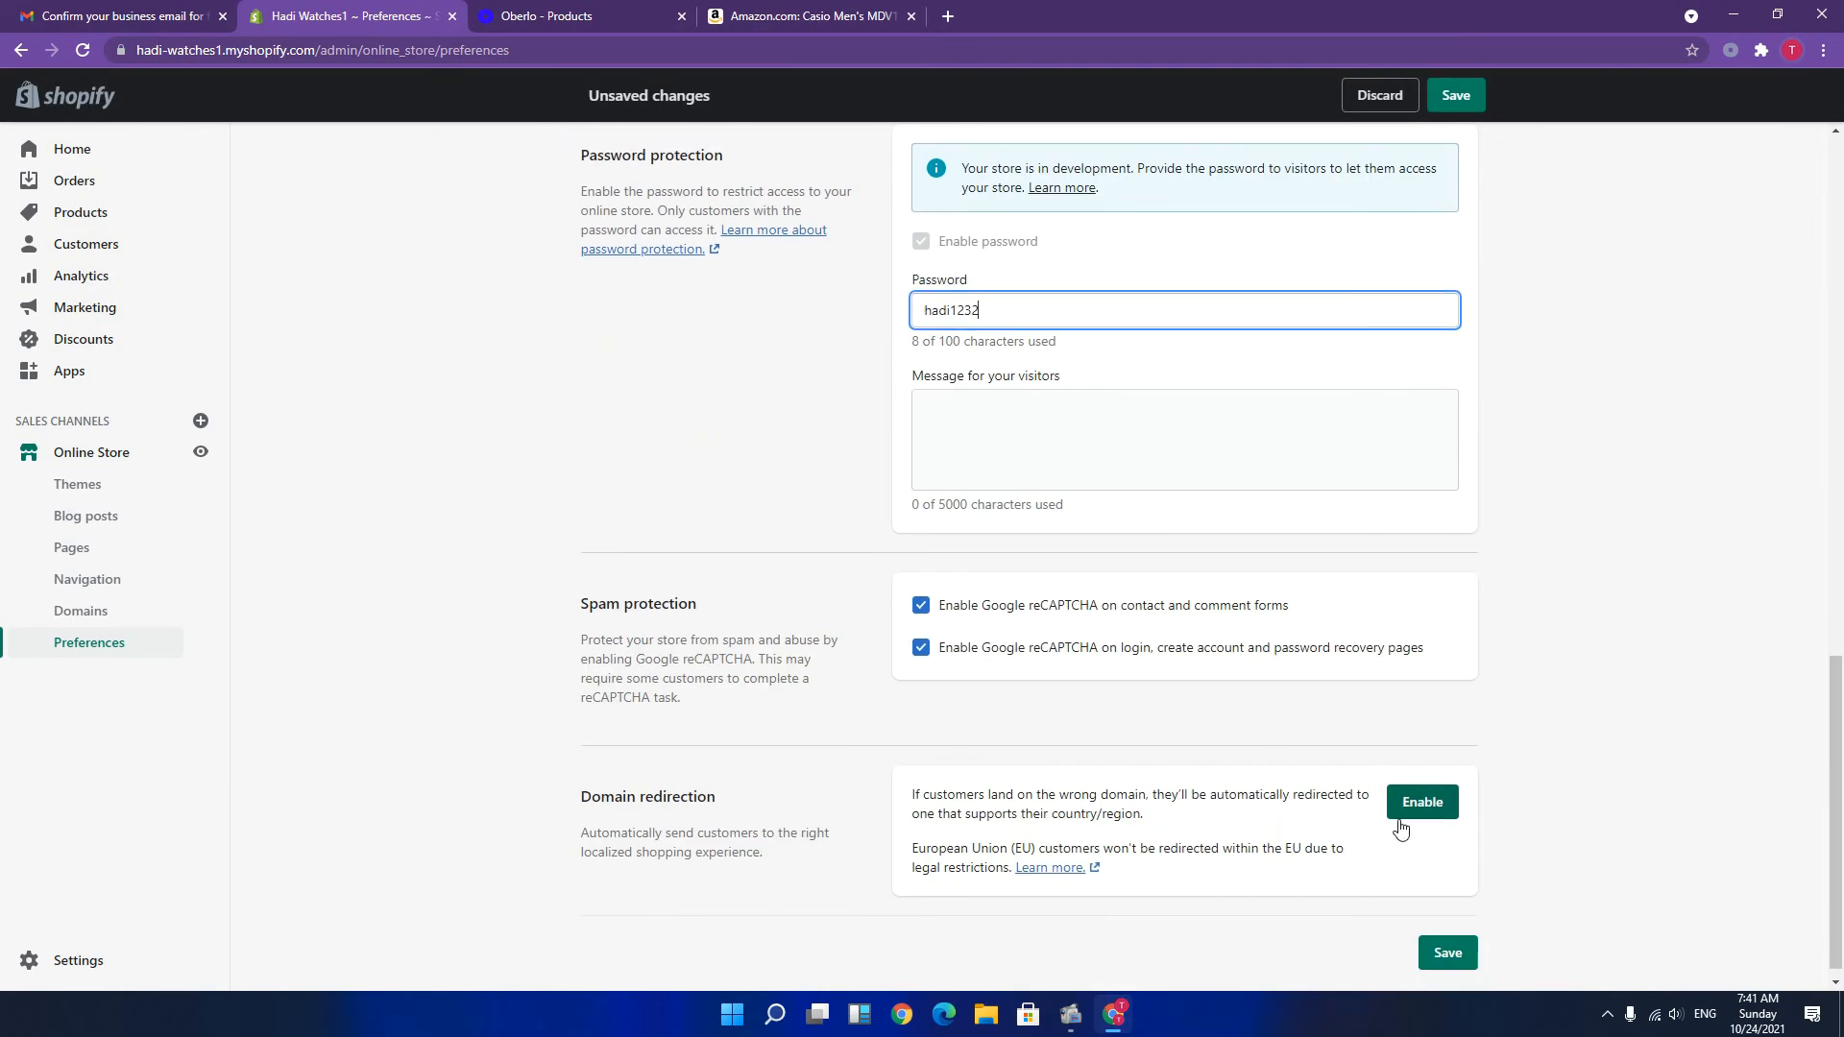
{"action": "left_click_drag", "start_coordinate": [1500, 552], "coordinate": [1609, 543]}
{"action": "scroll", "coordinate": [1586, 421], "scroll_direction": "up", "scroll_amount": 3}
{"action": "left_click", "coordinate": [1623, 557]}
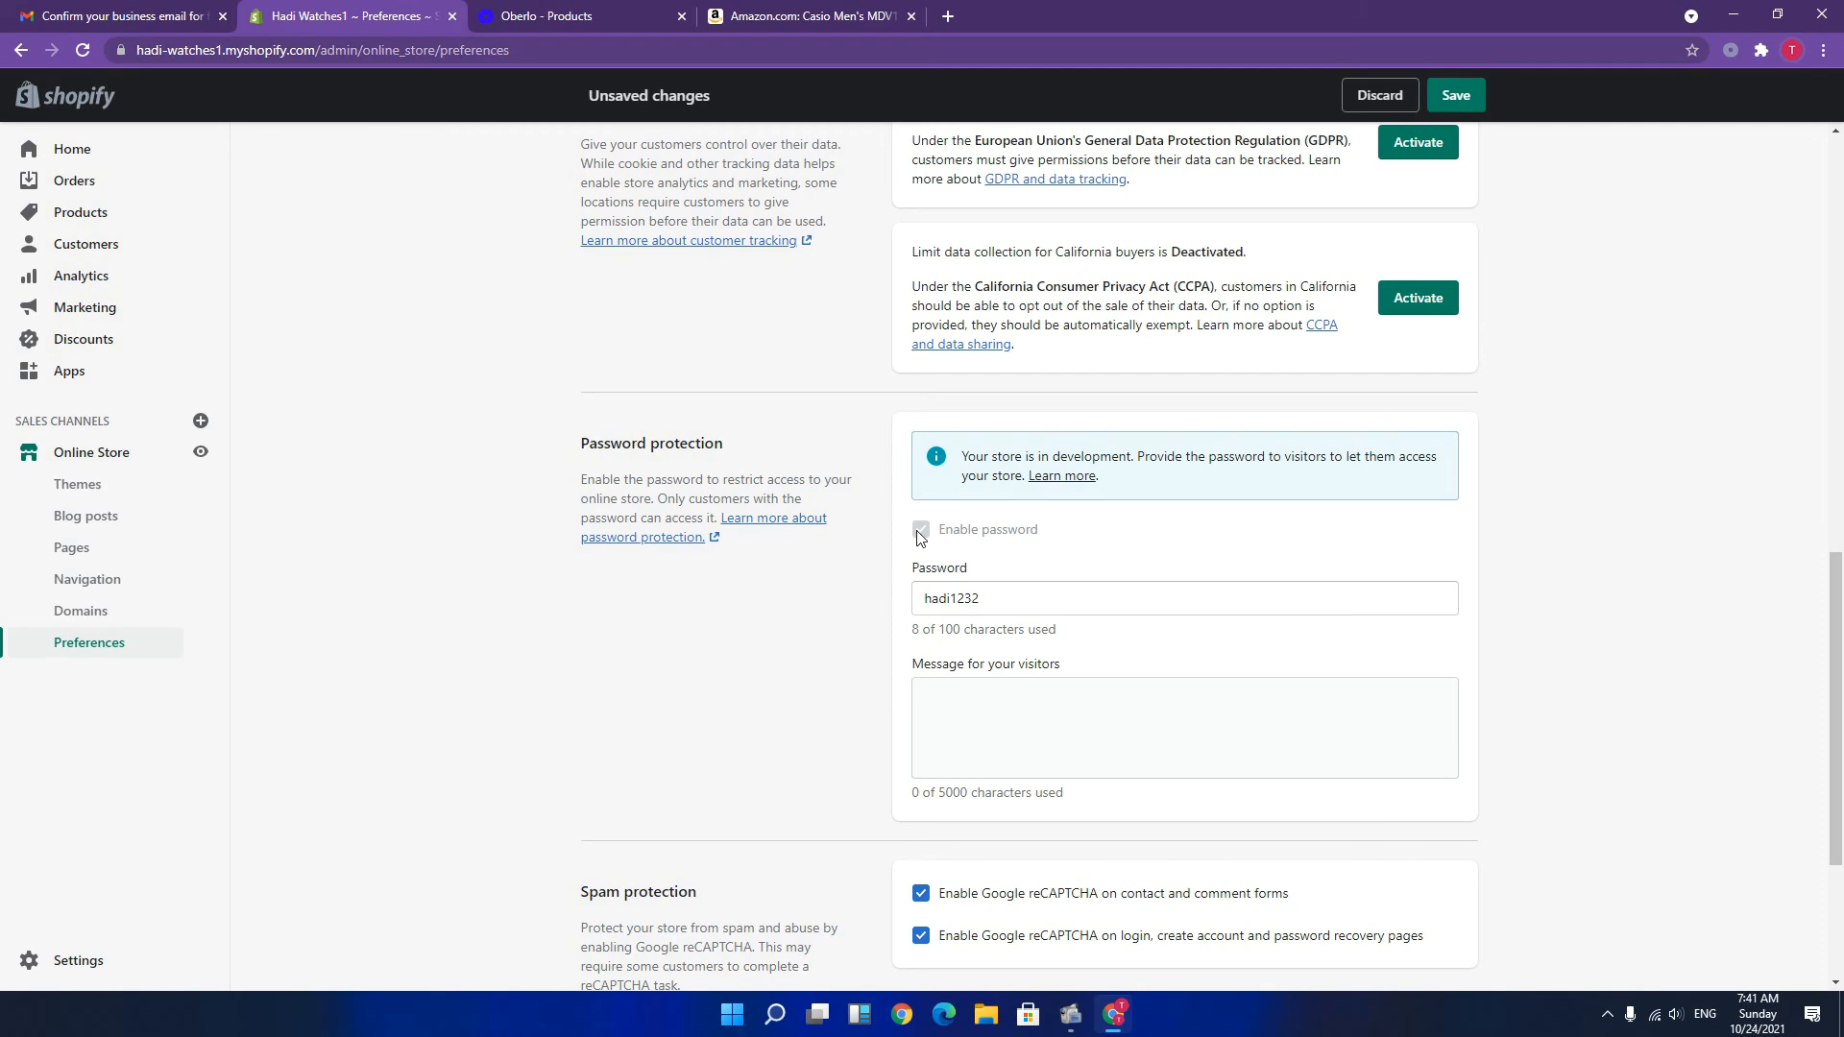
{"action": "scroll", "coordinate": [1056, 605], "scroll_direction": "up", "scroll_amount": 7}
{"action": "left_click", "coordinate": [1456, 95]}
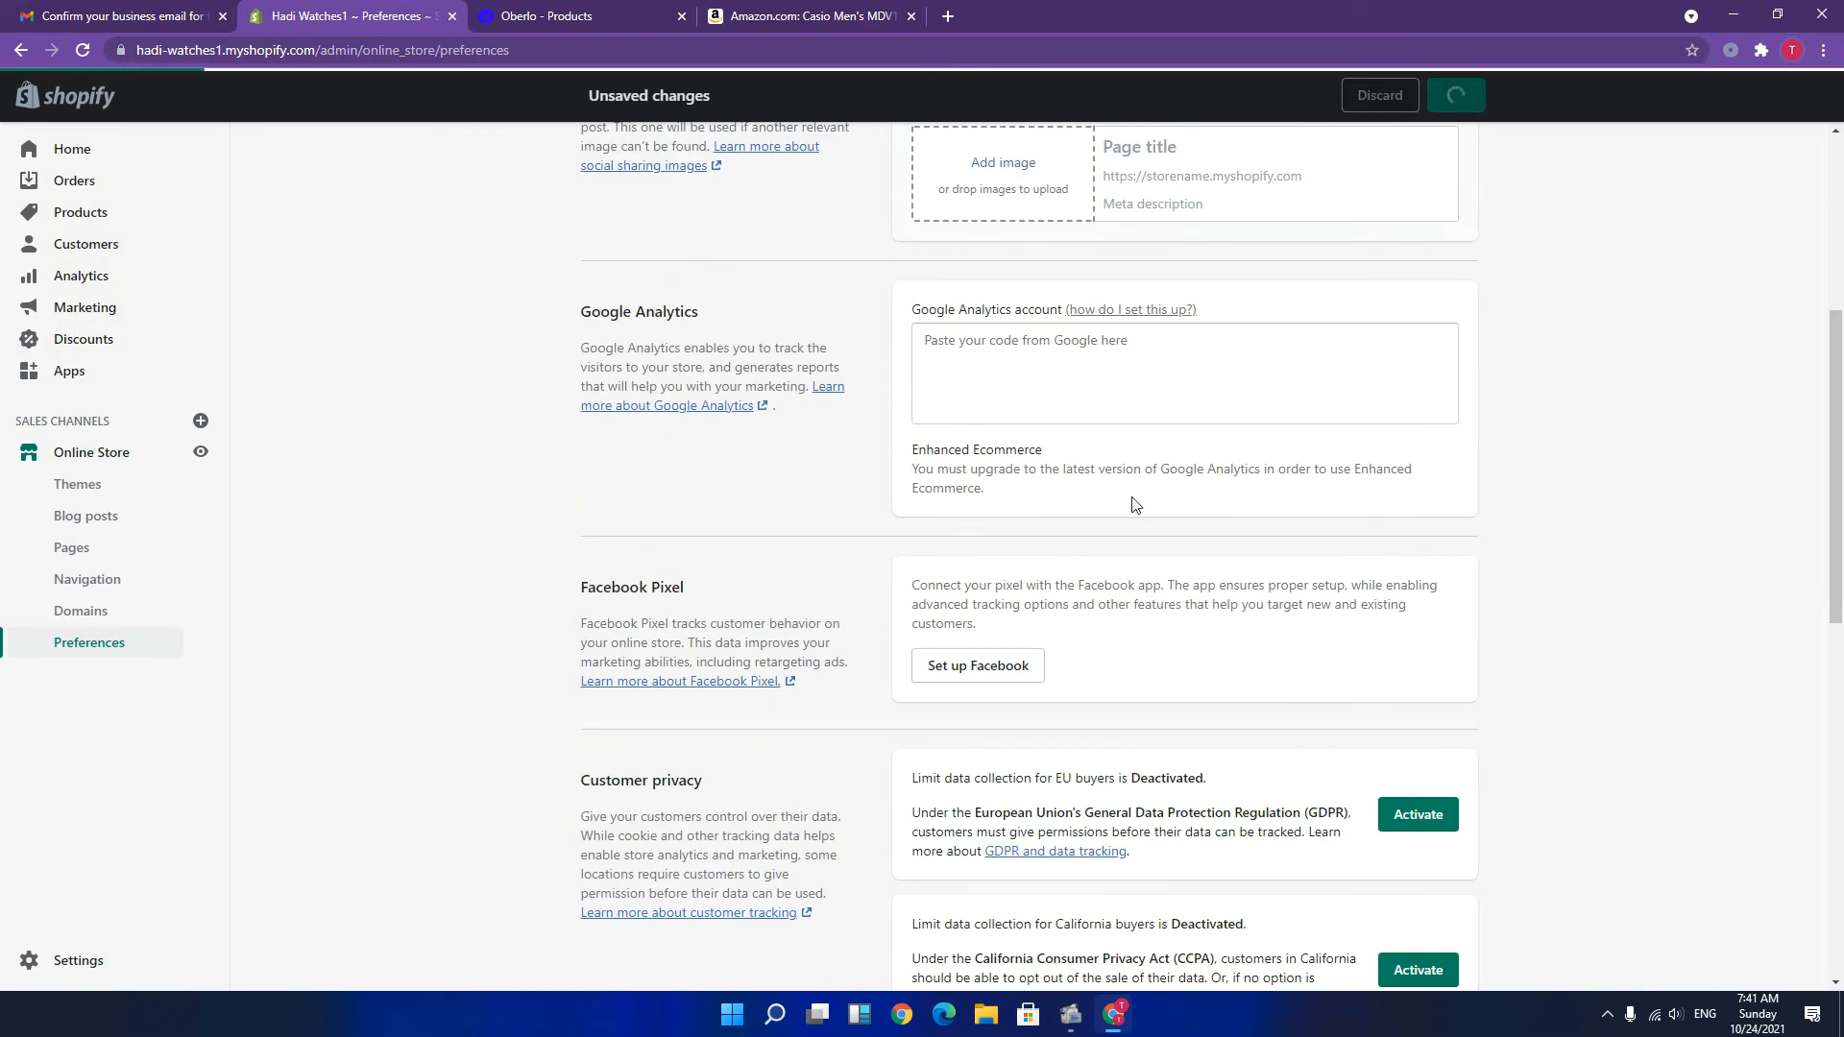
Step: Remove an extra trailing password character, save again, and open the storefront in a new tab
{"action": "scroll", "coordinate": [1131, 504], "scroll_direction": "down", "scroll_amount": 5}
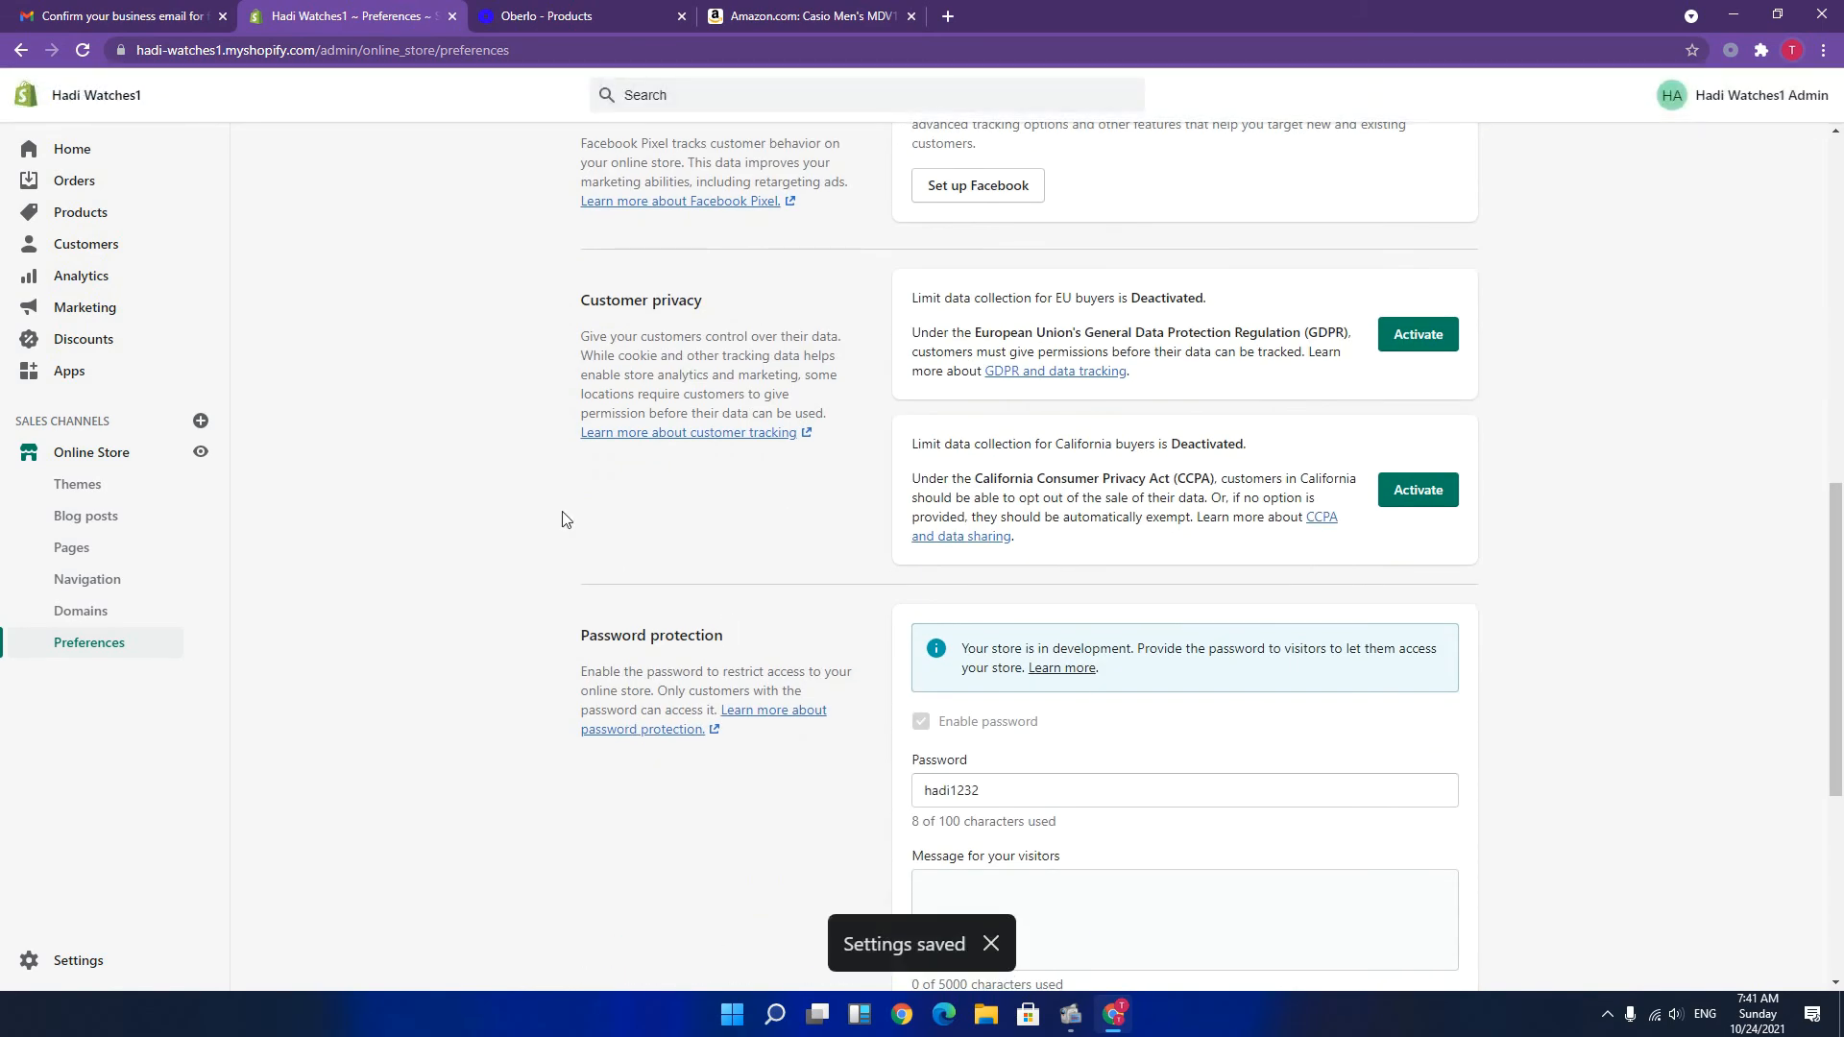
{"action": "scroll", "coordinate": [553, 461], "scroll_direction": "up", "scroll_amount": 4}
{"action": "scroll", "coordinate": [1153, 682], "scroll_direction": "down", "scroll_amount": 6}
{"action": "left_click", "coordinate": [999, 601]}
{"action": "key", "text": "BackSpace"}
{"action": "left_click", "coordinate": [1450, 96]}
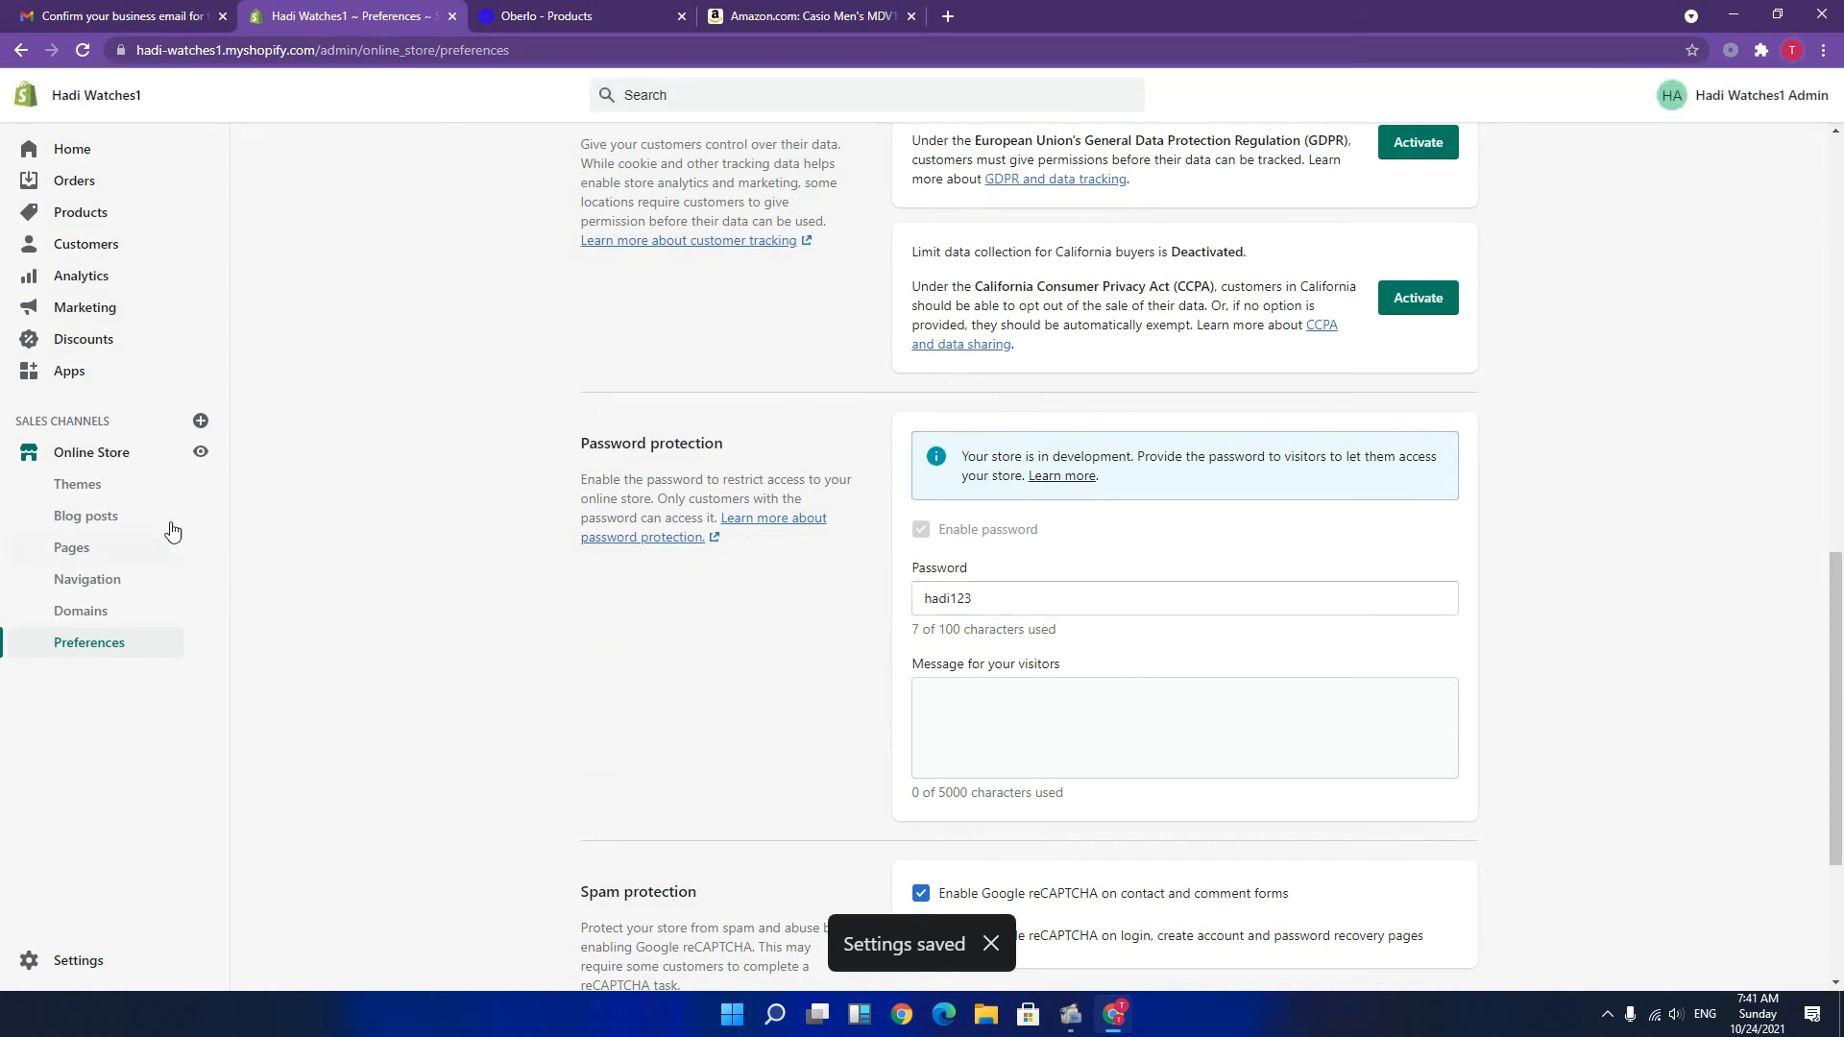
{"action": "left_click", "coordinate": [201, 452]}
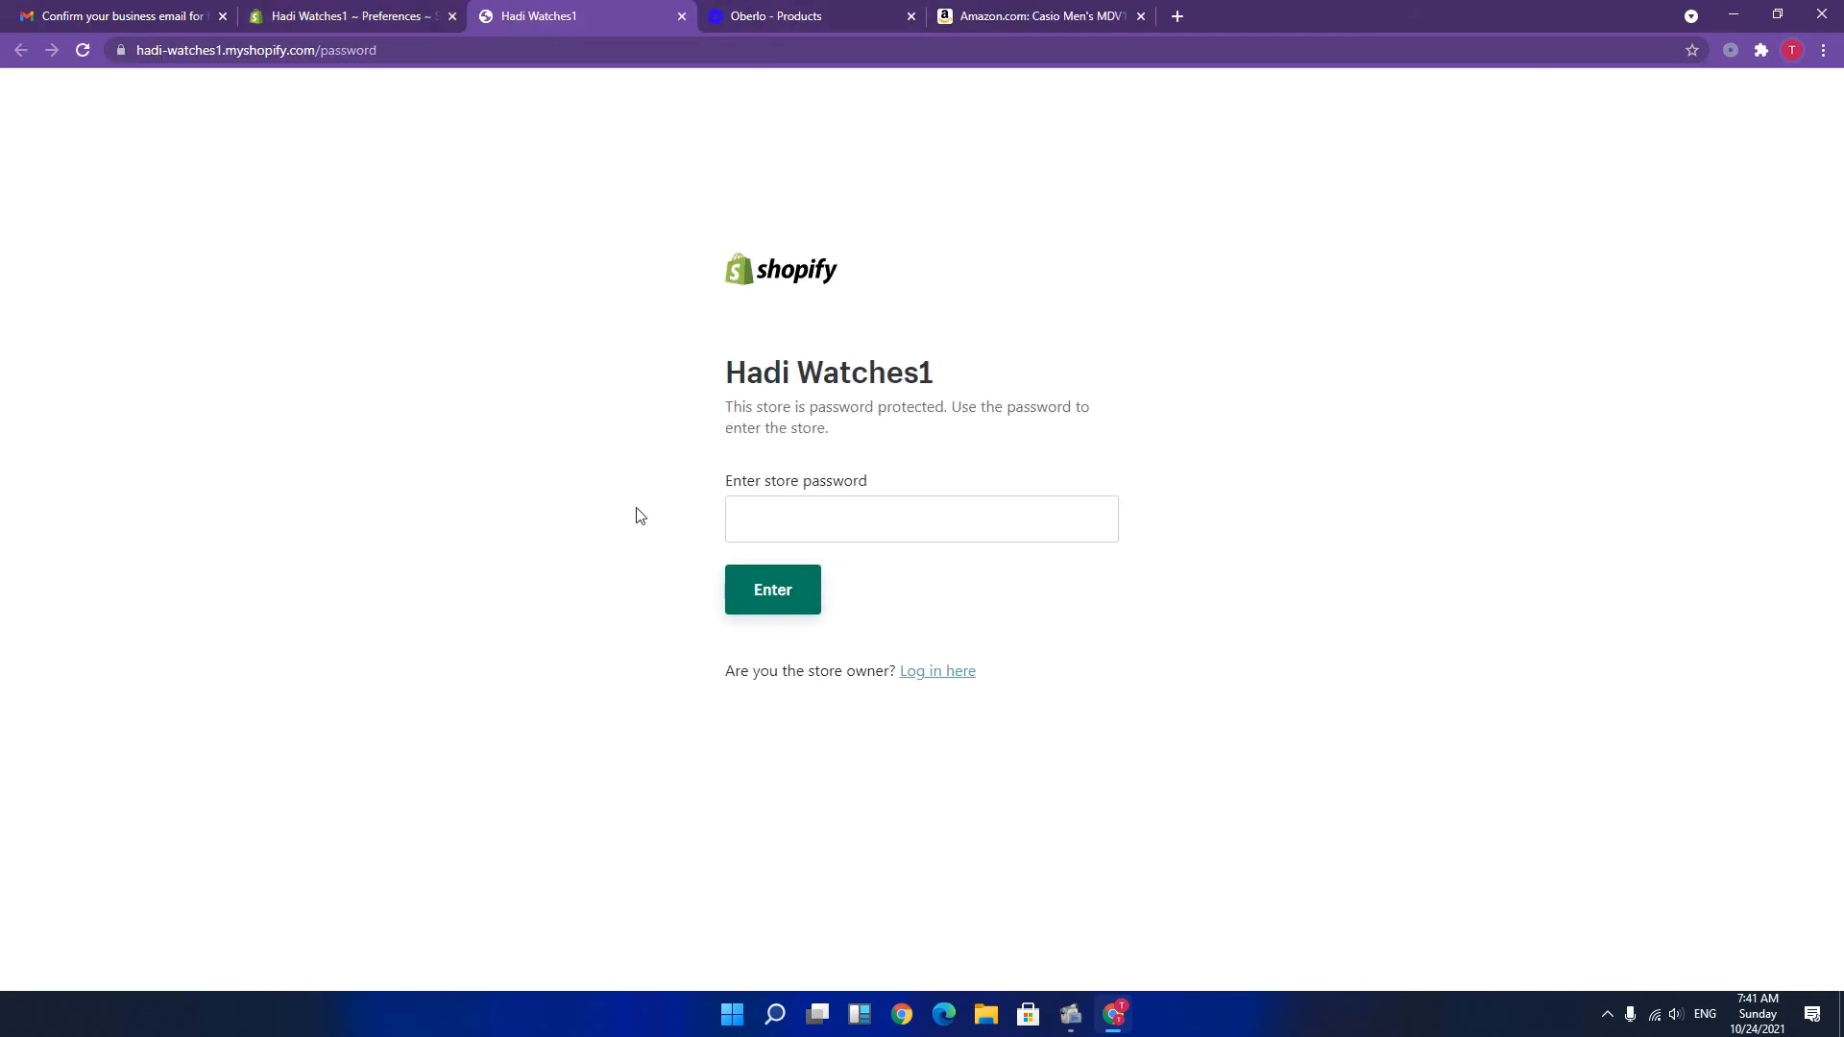
Step: Unlock the password-protected watch storefront with the store password and decline saving it
{"action": "left_click", "coordinate": [759, 530]}
{"action": "type", "text": "•••"}
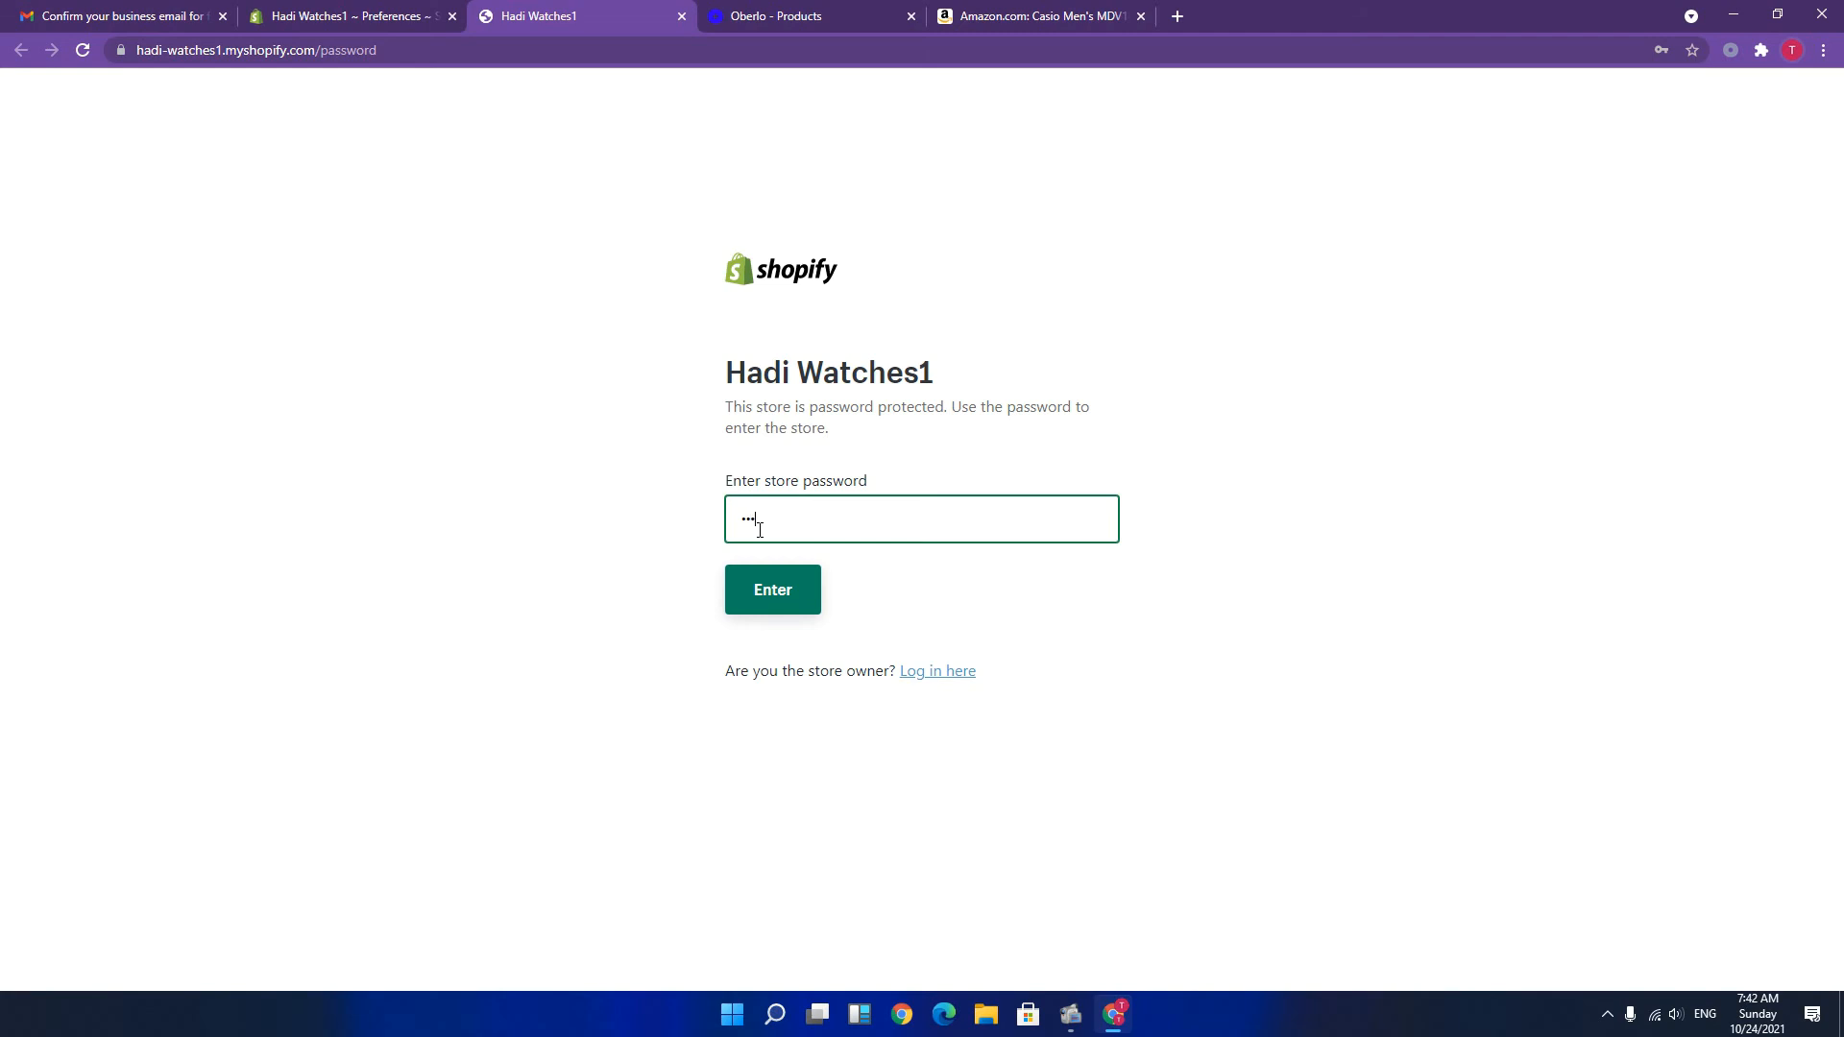
{"action": "left_click", "coordinate": [764, 603]}
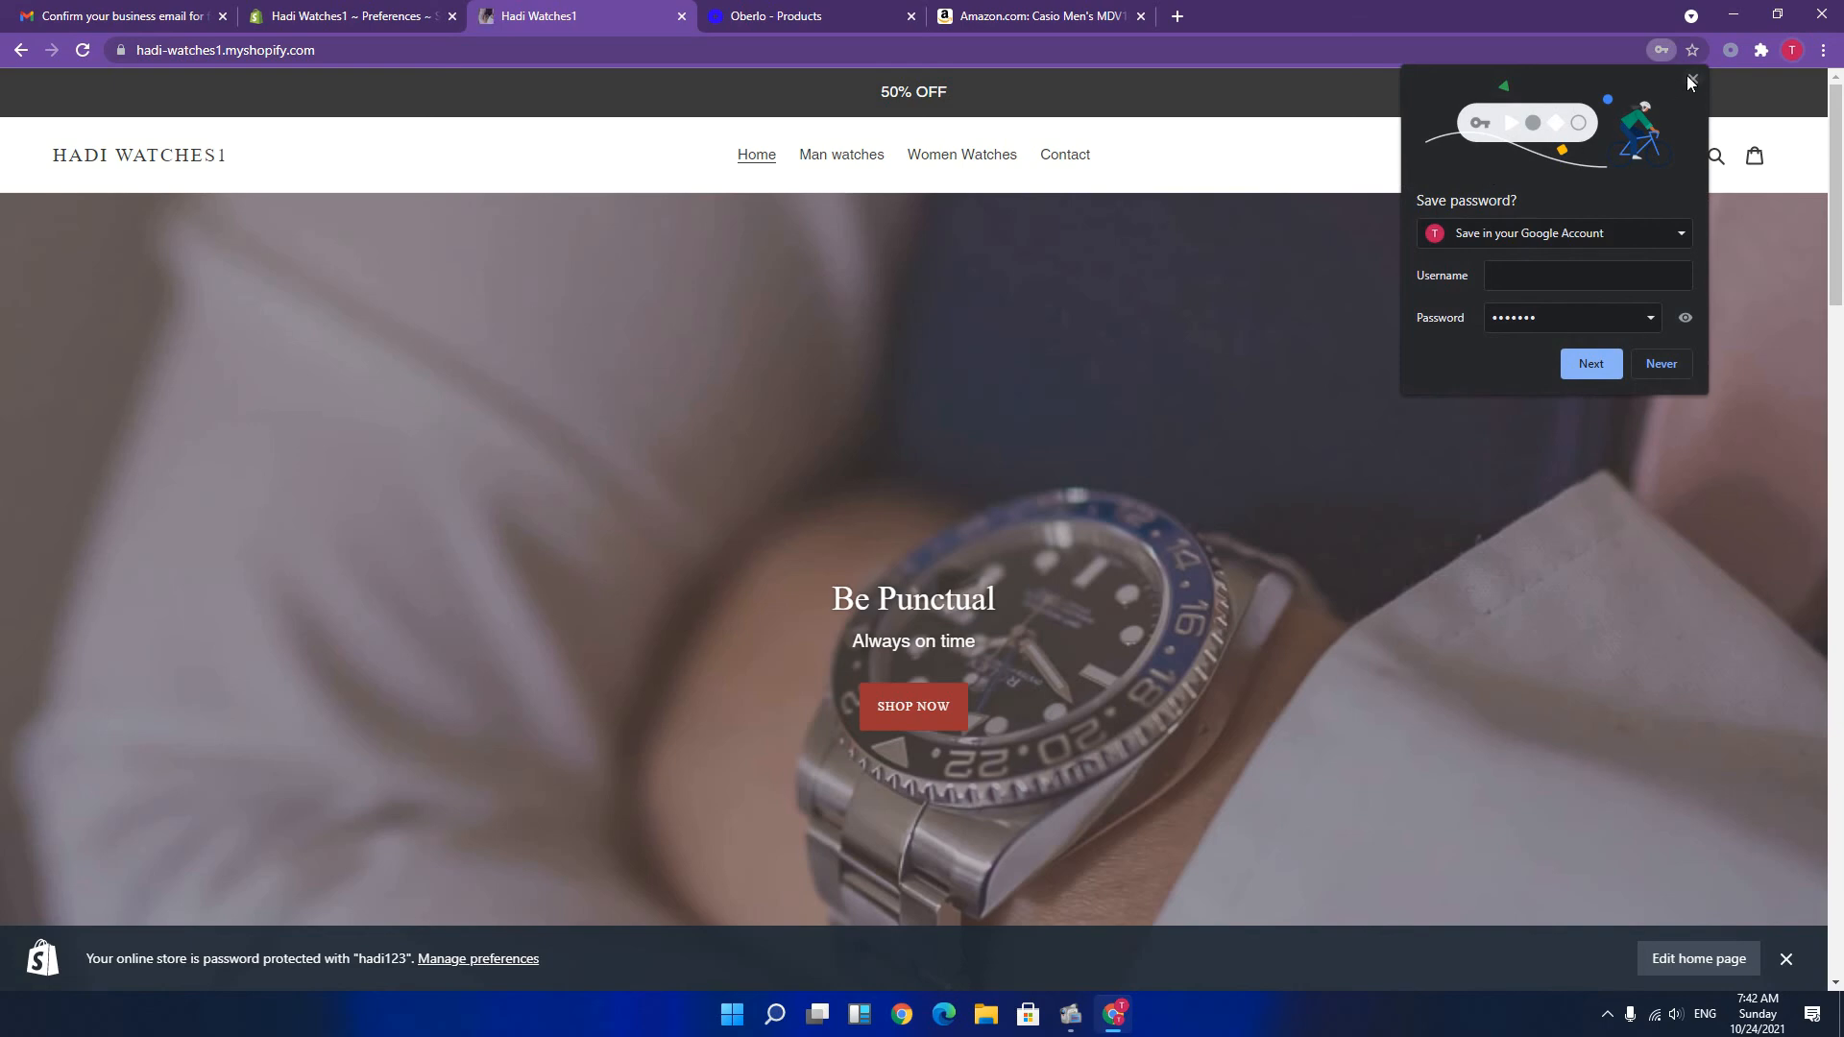
{"action": "left_click", "coordinate": [1693, 81]}
{"action": "left_click_drag", "start_coordinate": [243, 156], "coordinate": [38, 149]}
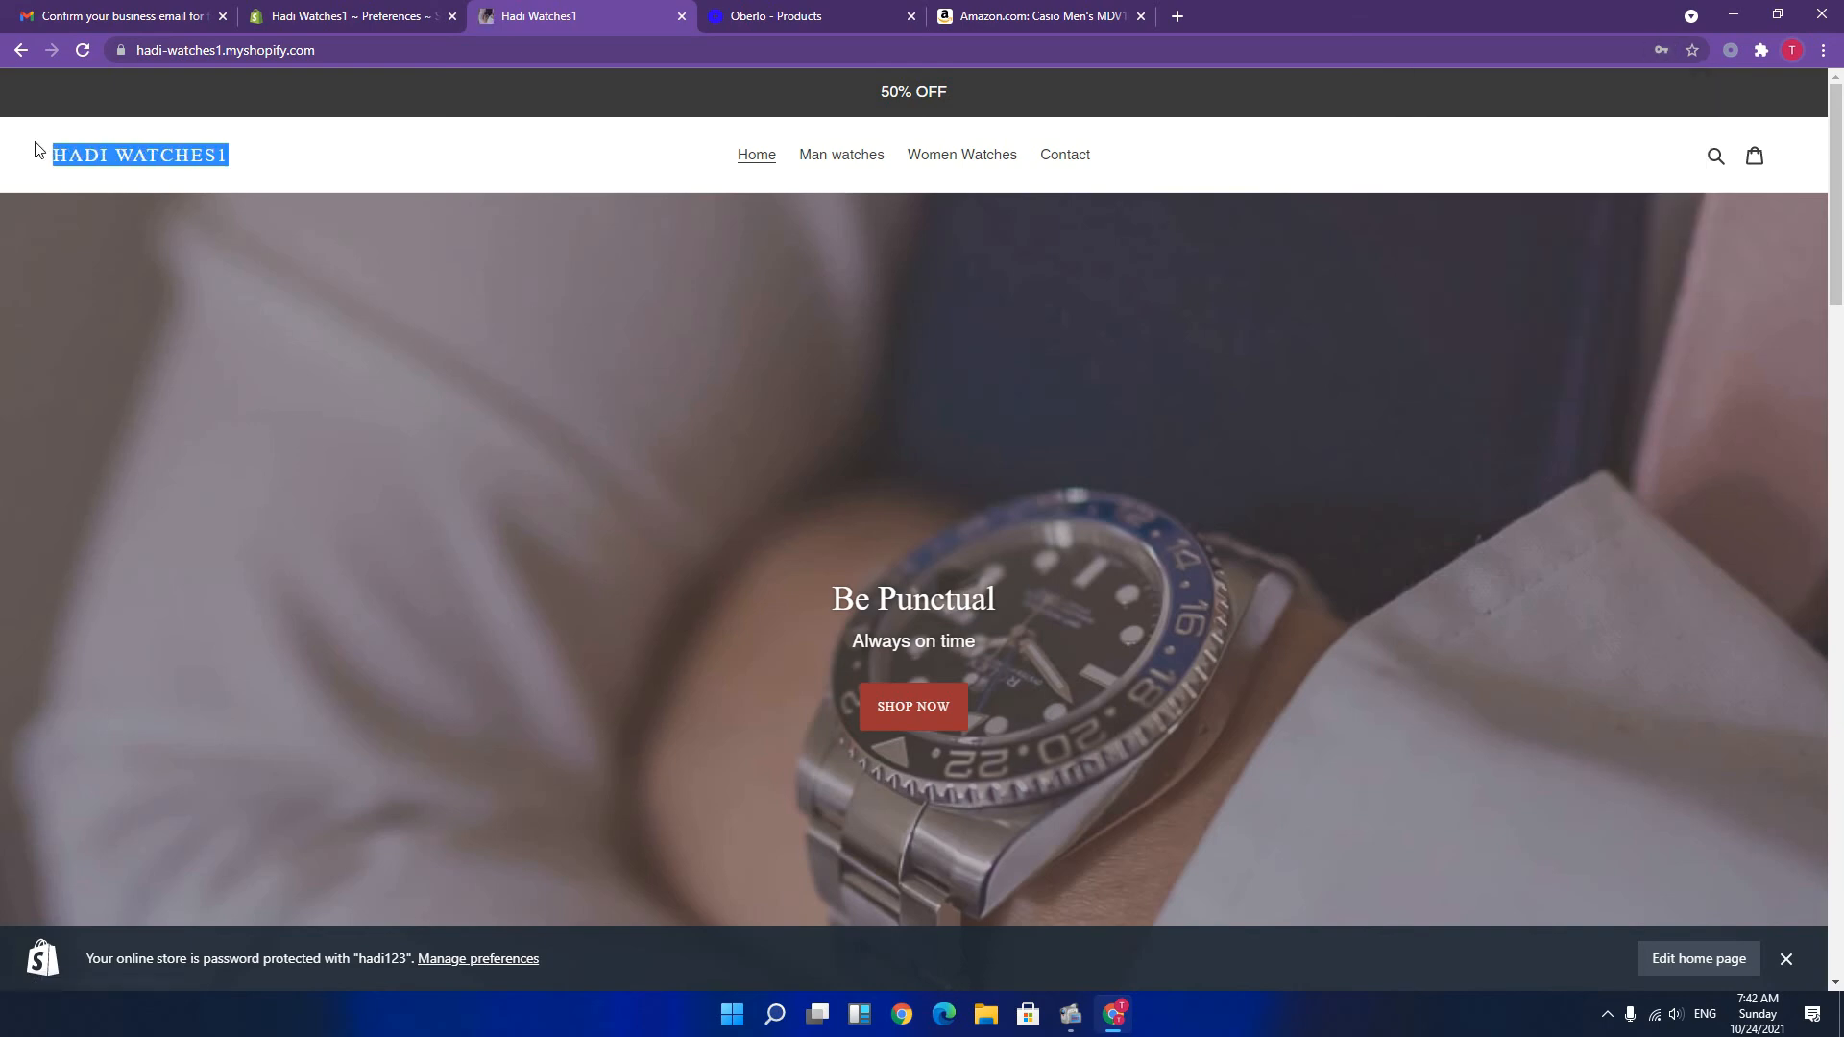
{"action": "left_click", "coordinate": [300, 156]}
Step: Scroll through the watch storefront and advance the hero slideshow to the next slide
{"action": "scroll", "coordinate": [1103, 490], "scroll_direction": "down", "scroll_amount": 5}
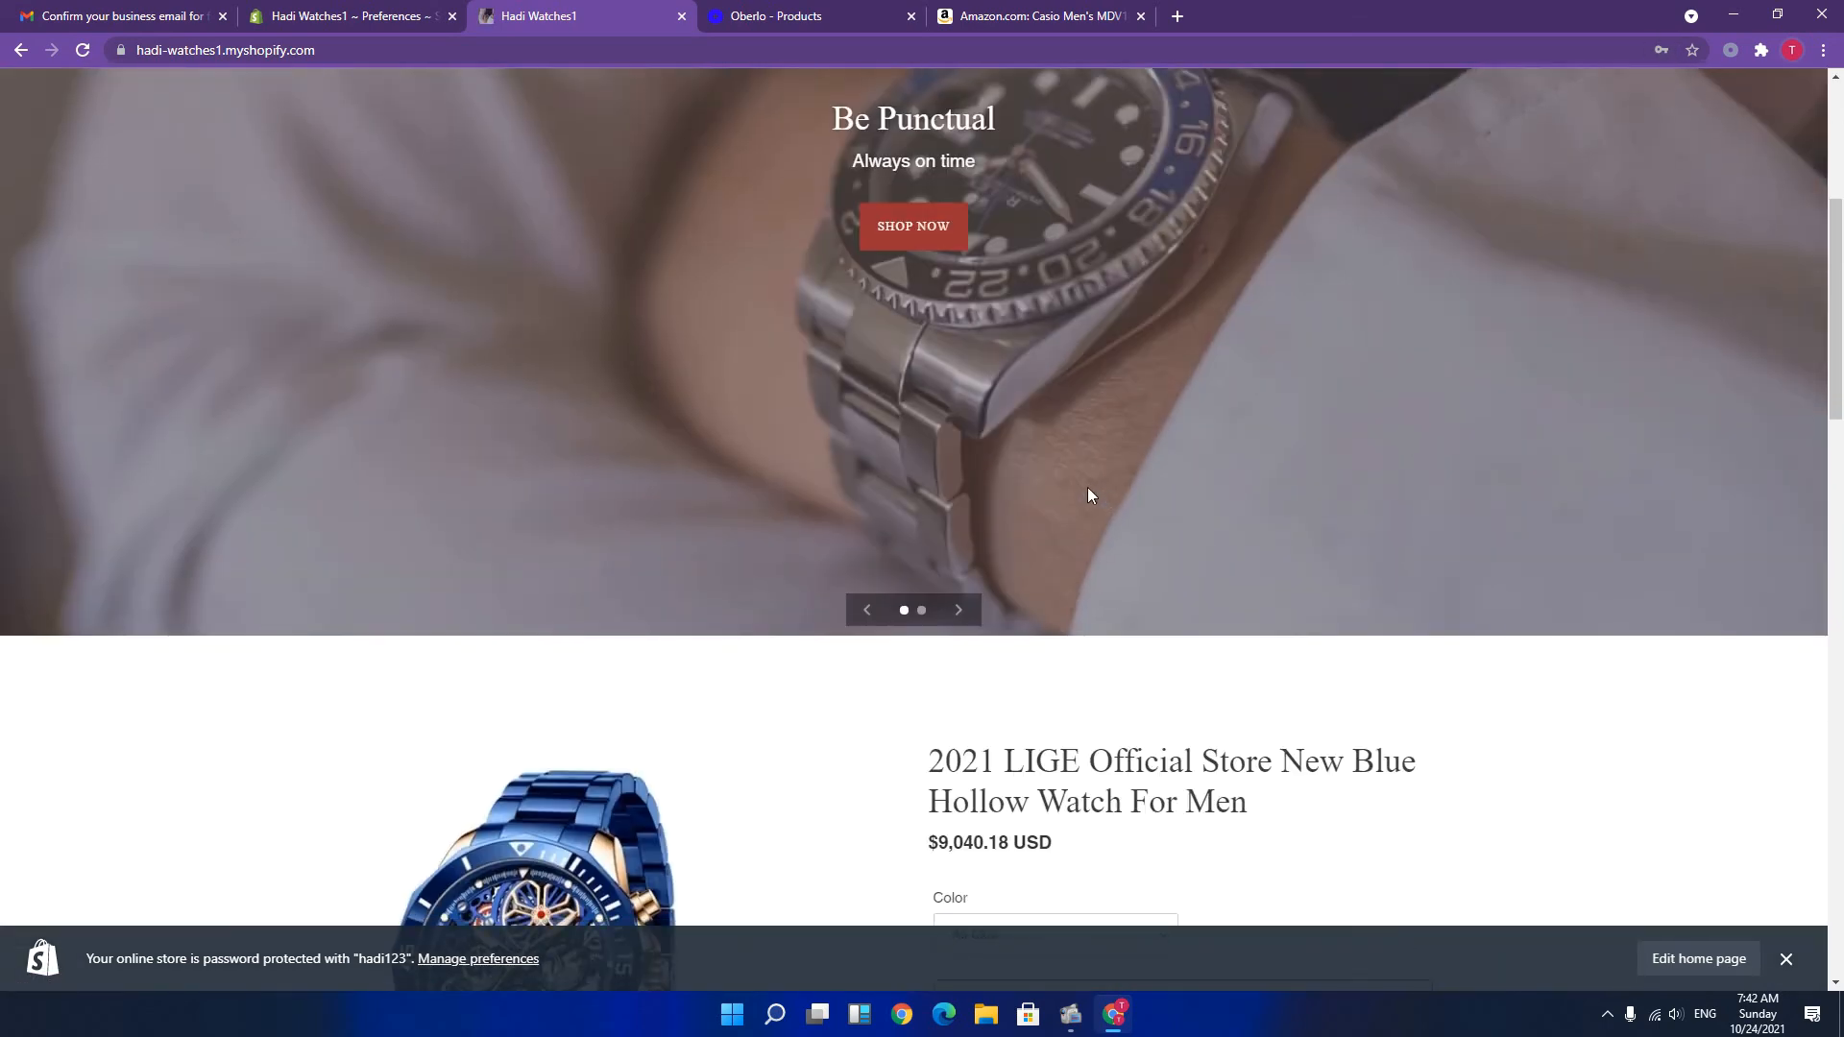
{"action": "scroll", "coordinate": [902, 451], "scroll_direction": "down", "scroll_amount": 6}
{"action": "scroll", "coordinate": [893, 428], "scroll_direction": "up", "scroll_amount": 9}
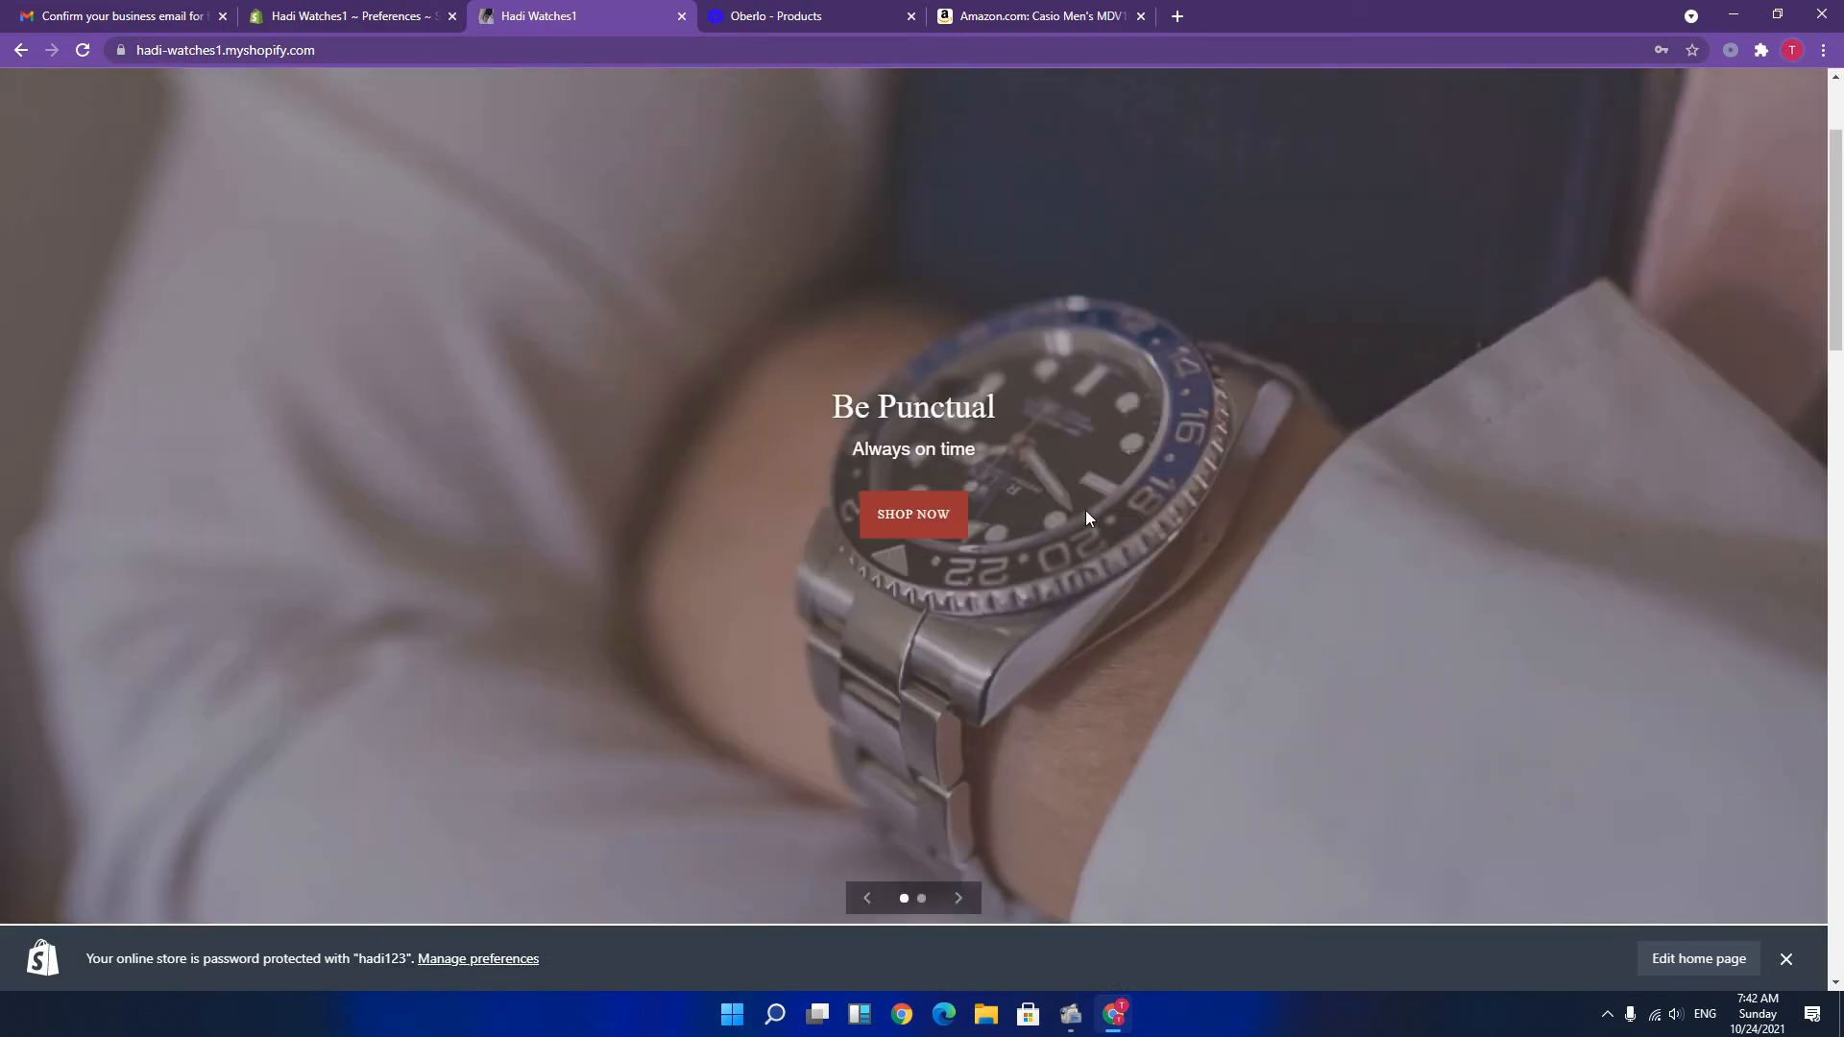
{"action": "scroll", "coordinate": [949, 355], "scroll_direction": "down", "scroll_amount": 3}
{"action": "left_click", "coordinate": [958, 609]}
{"action": "scroll", "coordinate": [983, 612], "scroll_direction": "up", "scroll_amount": 4}
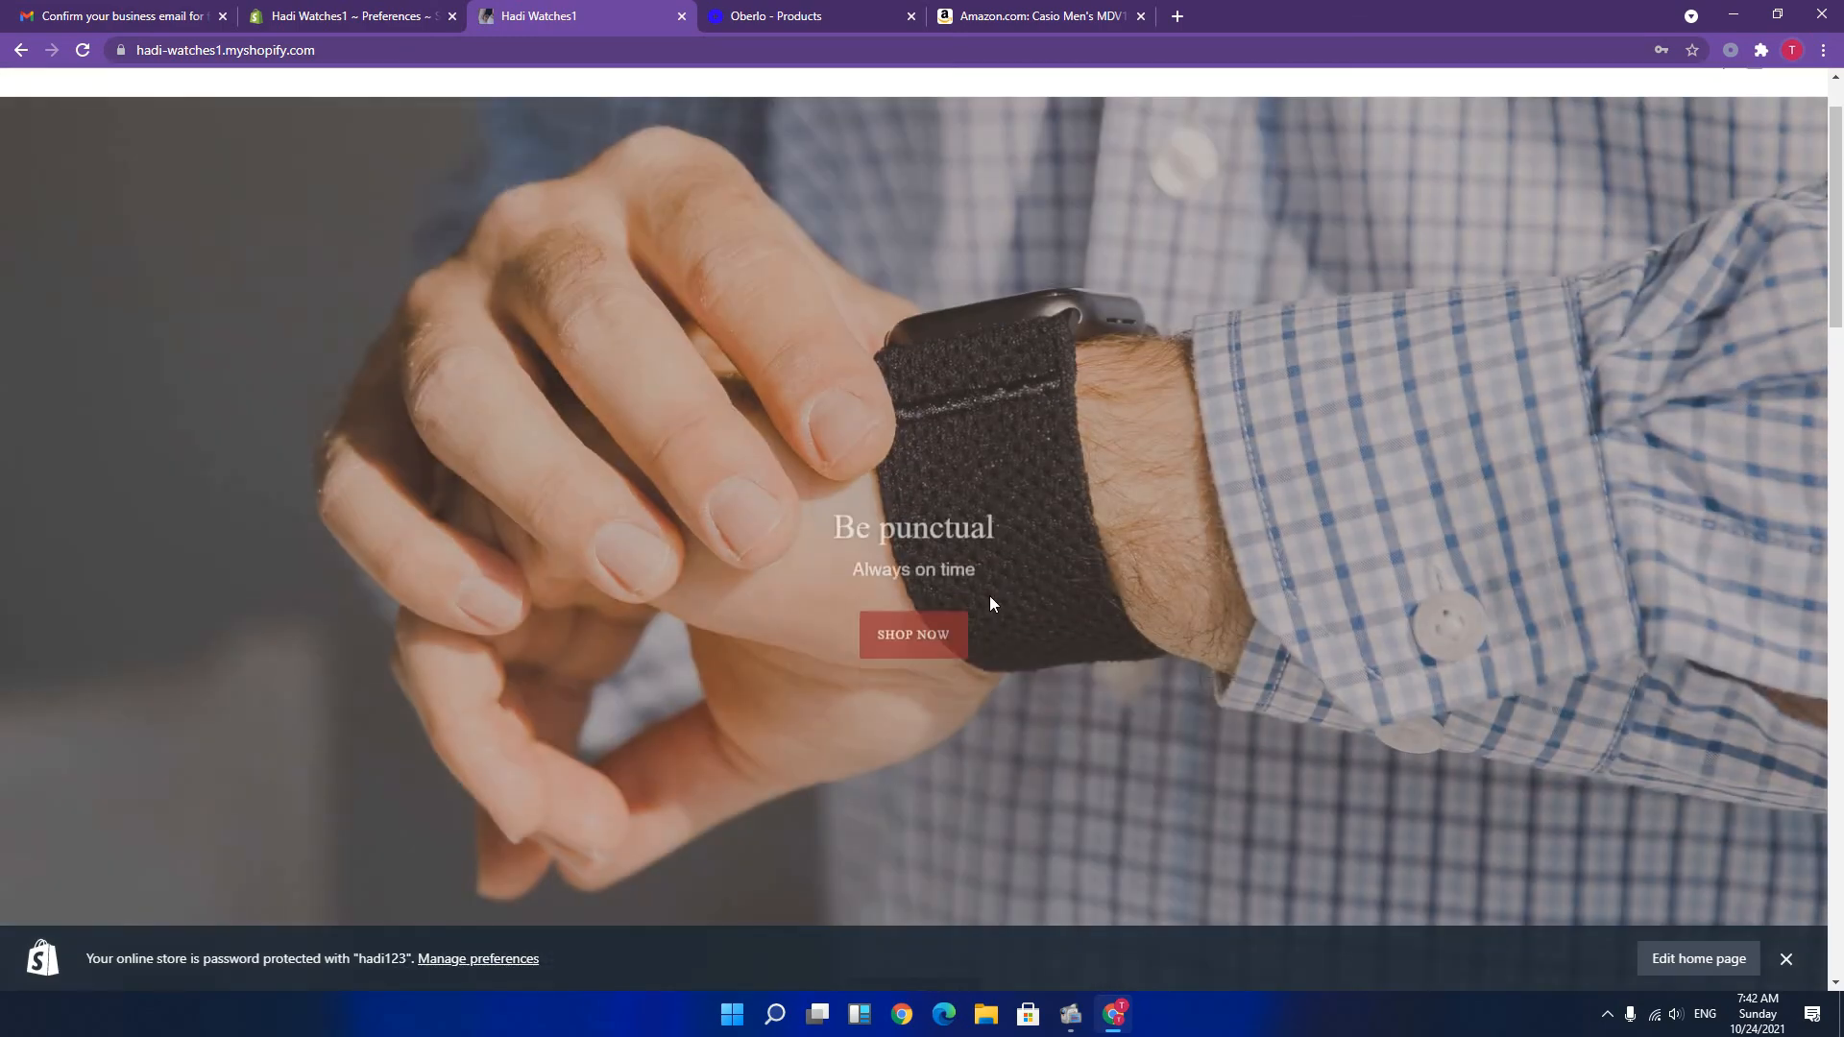
{"action": "scroll", "coordinate": [984, 612], "scroll_direction": "down", "scroll_amount": 8}
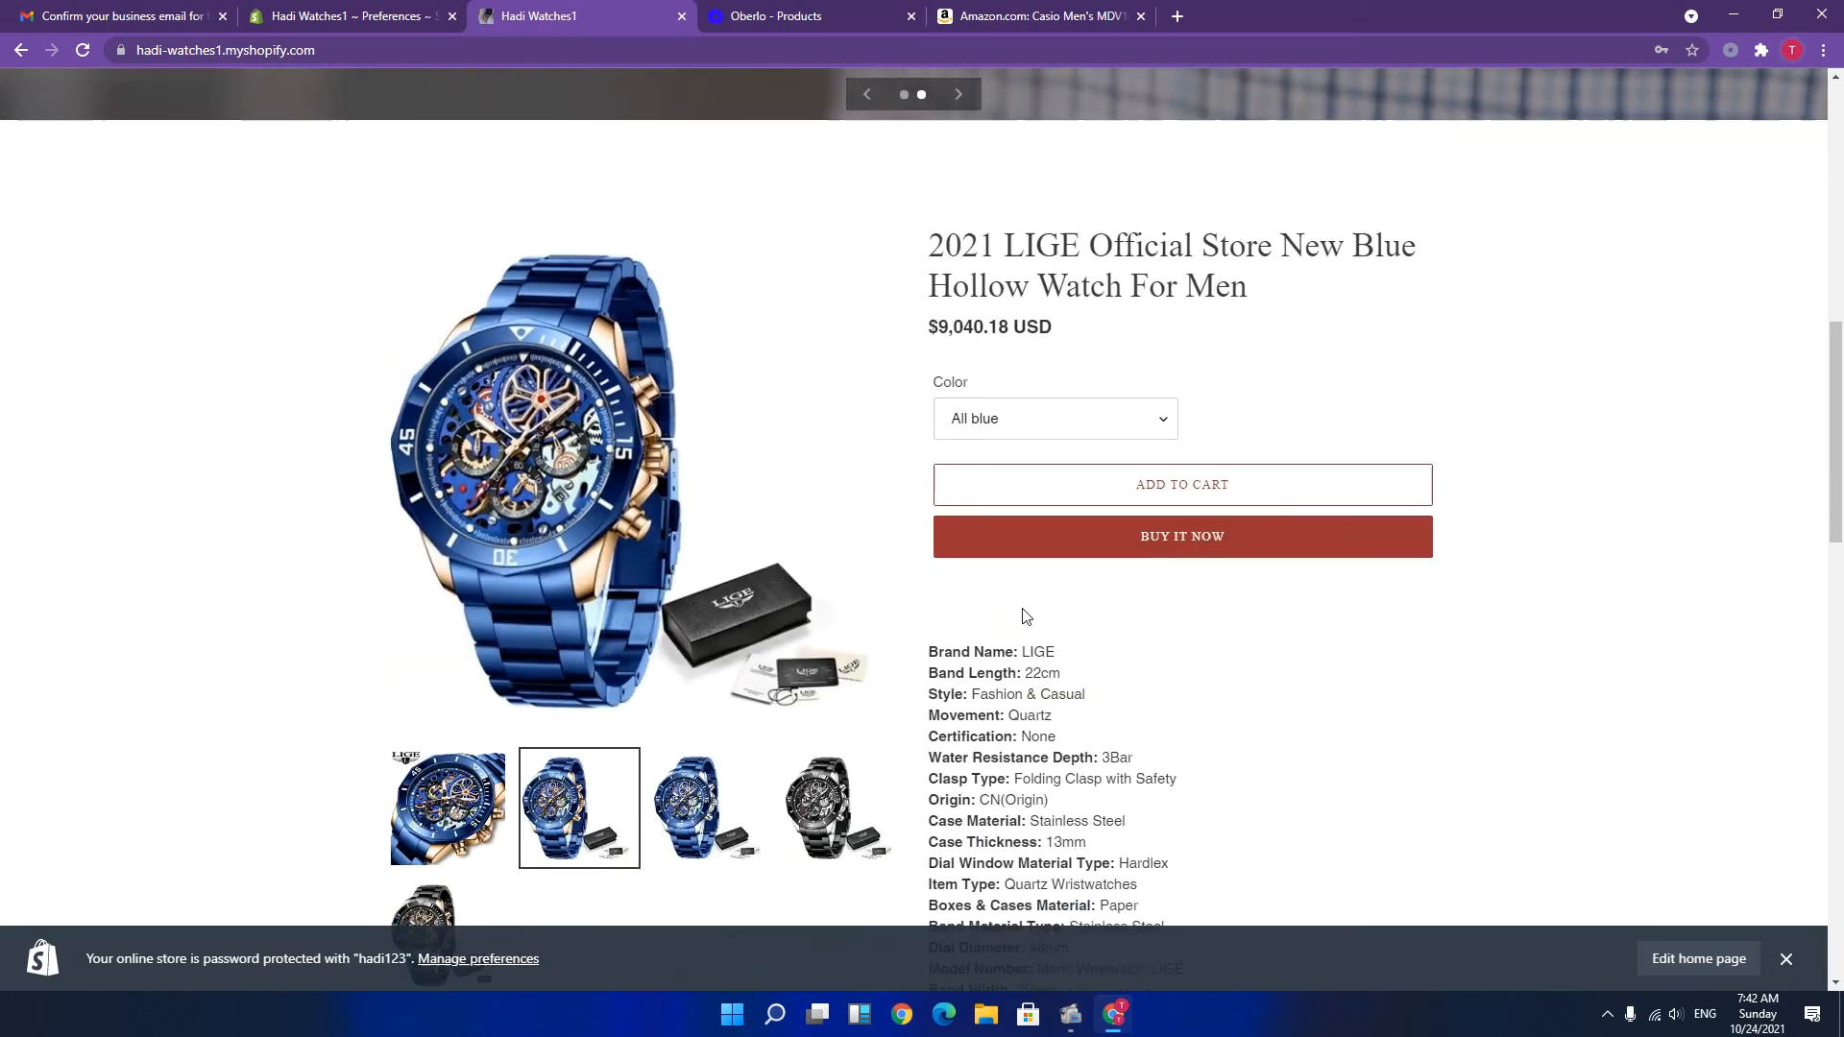
{"action": "scroll", "coordinate": [1025, 616], "scroll_direction": "down", "scroll_amount": 4}
{"action": "scroll", "coordinate": [910, 288], "scroll_direction": "up", "scroll_amount": 2}
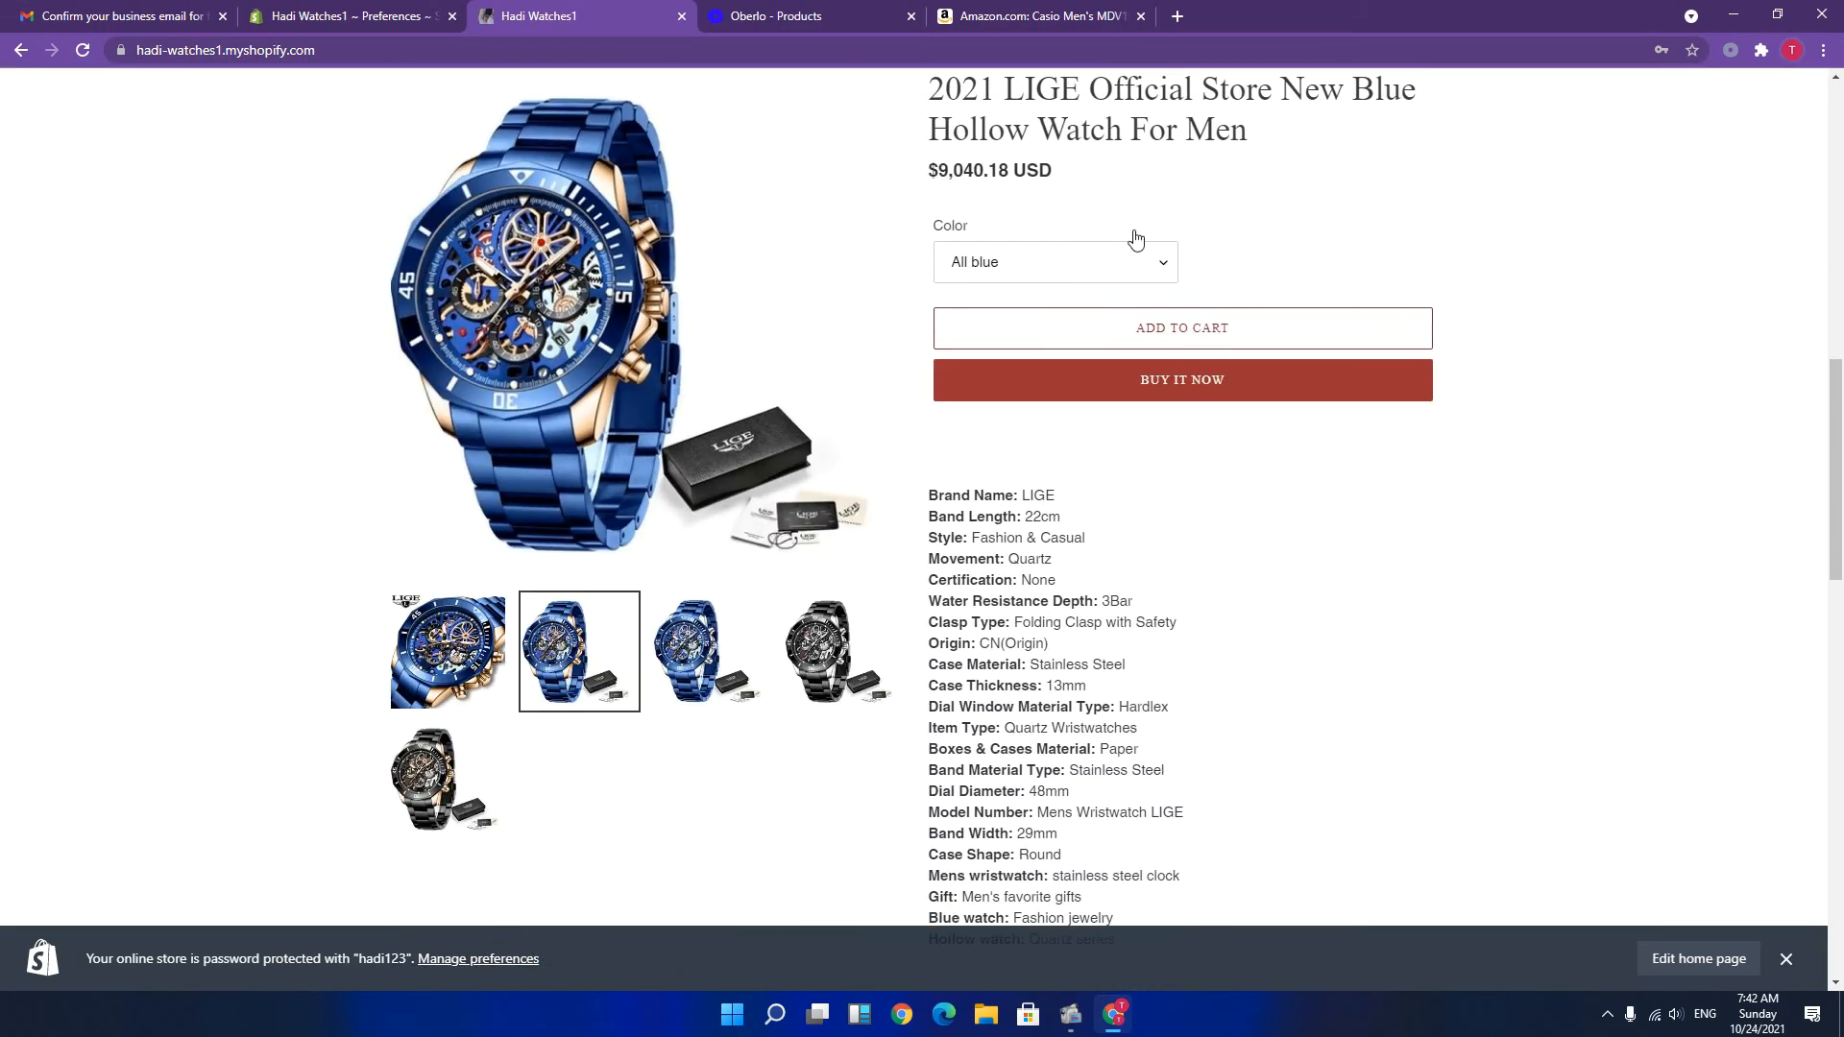
{"action": "scroll", "coordinate": [1135, 239], "scroll_direction": "down", "scroll_amount": 10}
{"action": "scroll", "coordinate": [528, 576], "scroll_direction": "down", "scroll_amount": 3}
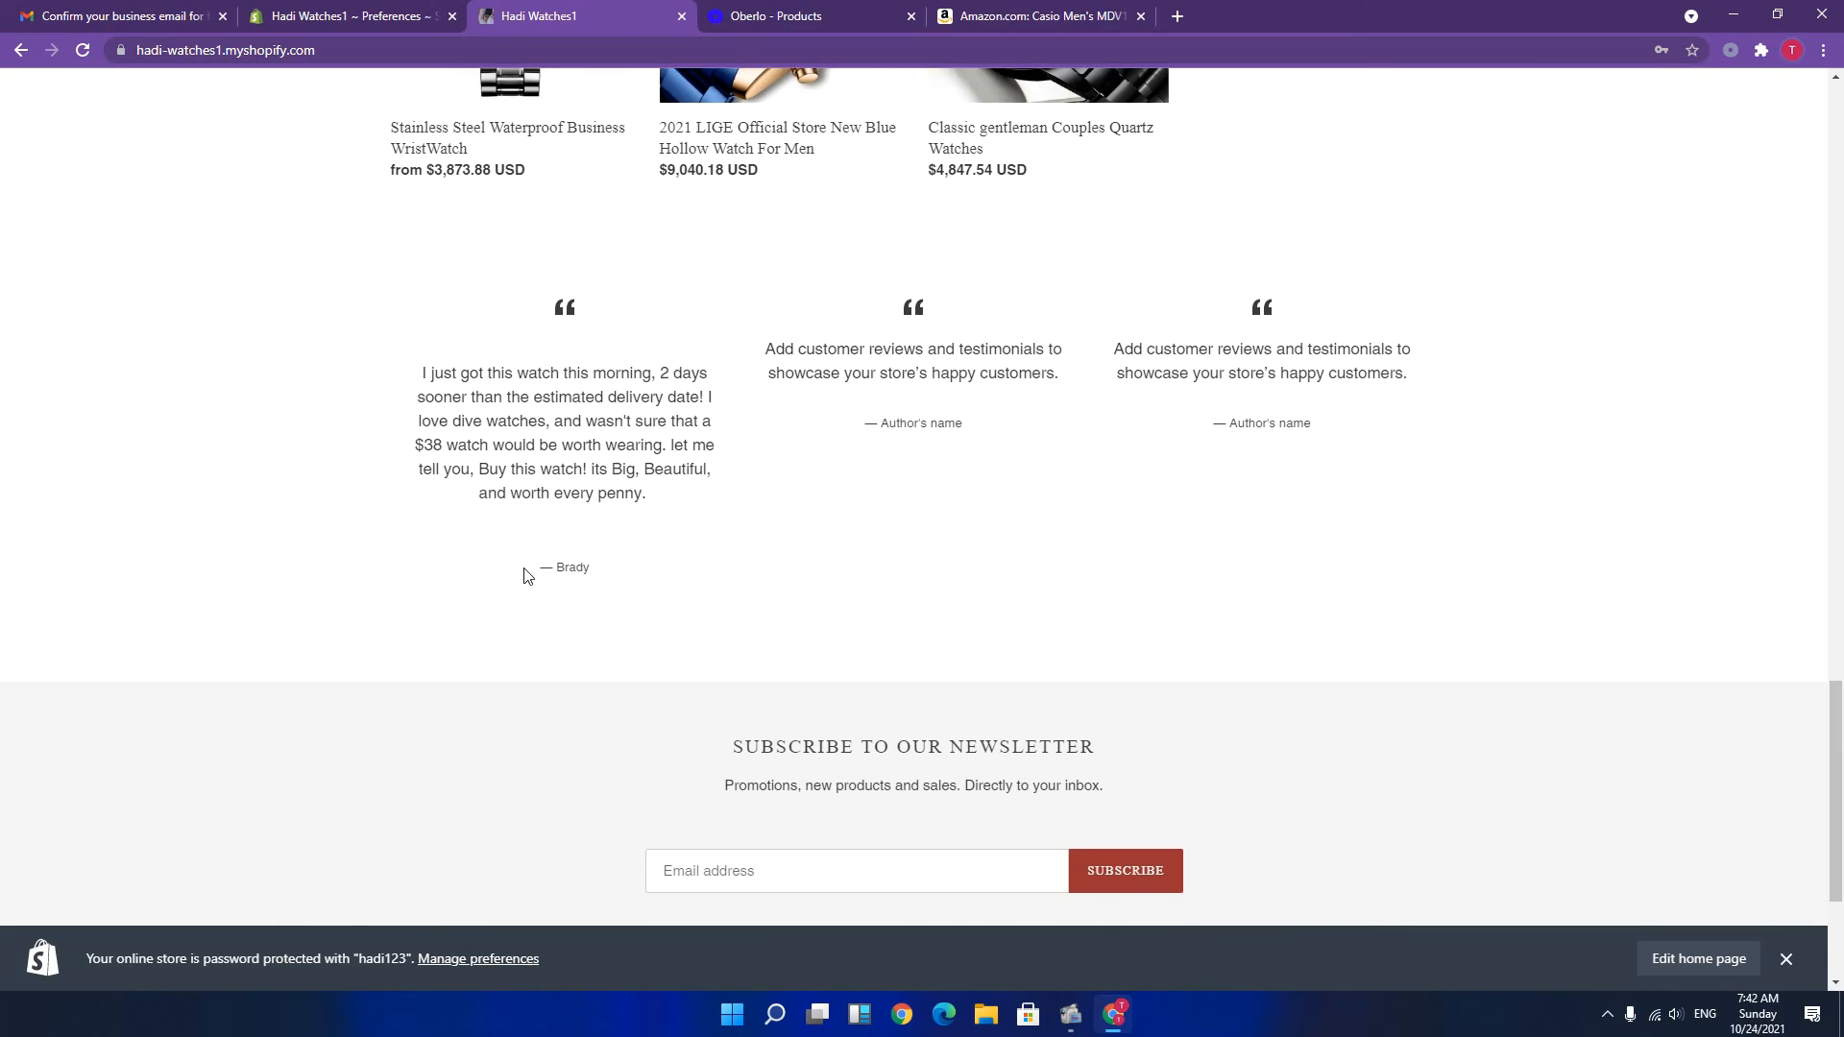
{"action": "scroll", "coordinate": [1039, 363], "scroll_direction": "down", "scroll_amount": 3}
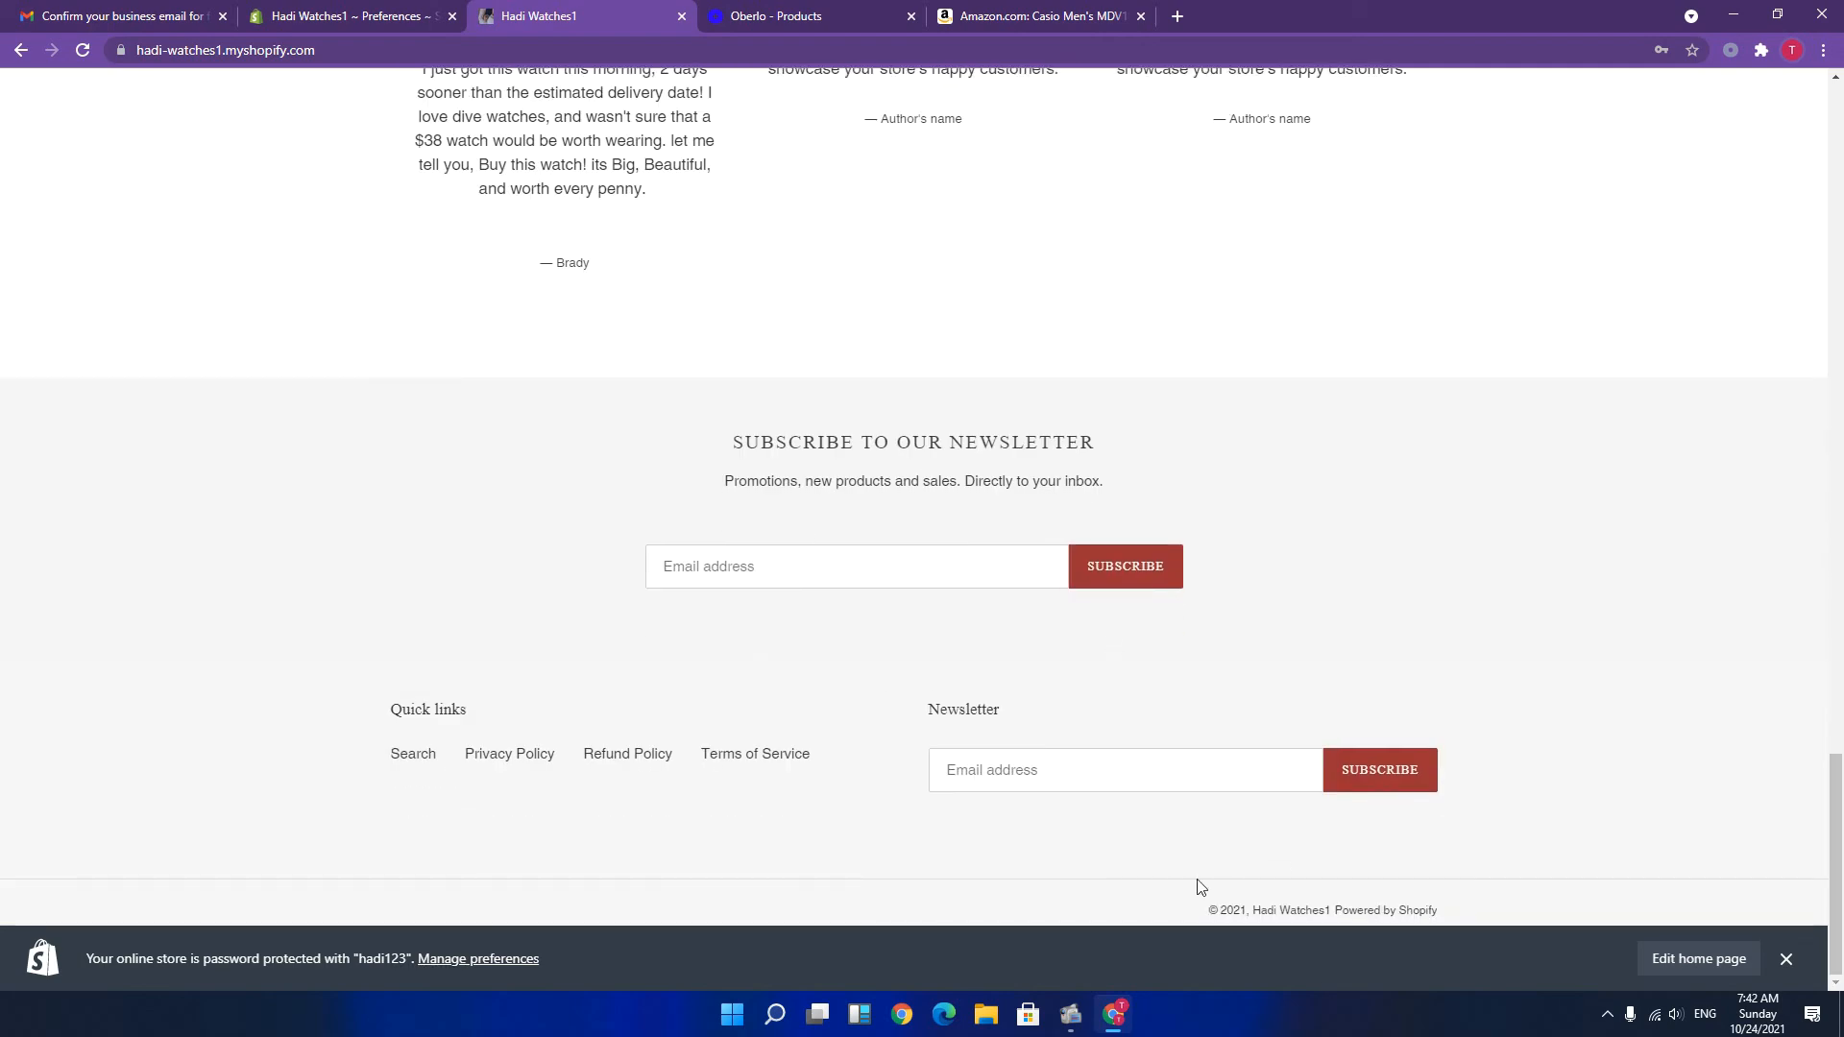
Step: Dismiss the password-protection notice and close the storefront tab, returning to Preferences
{"action": "left_click", "coordinate": [1786, 958]}
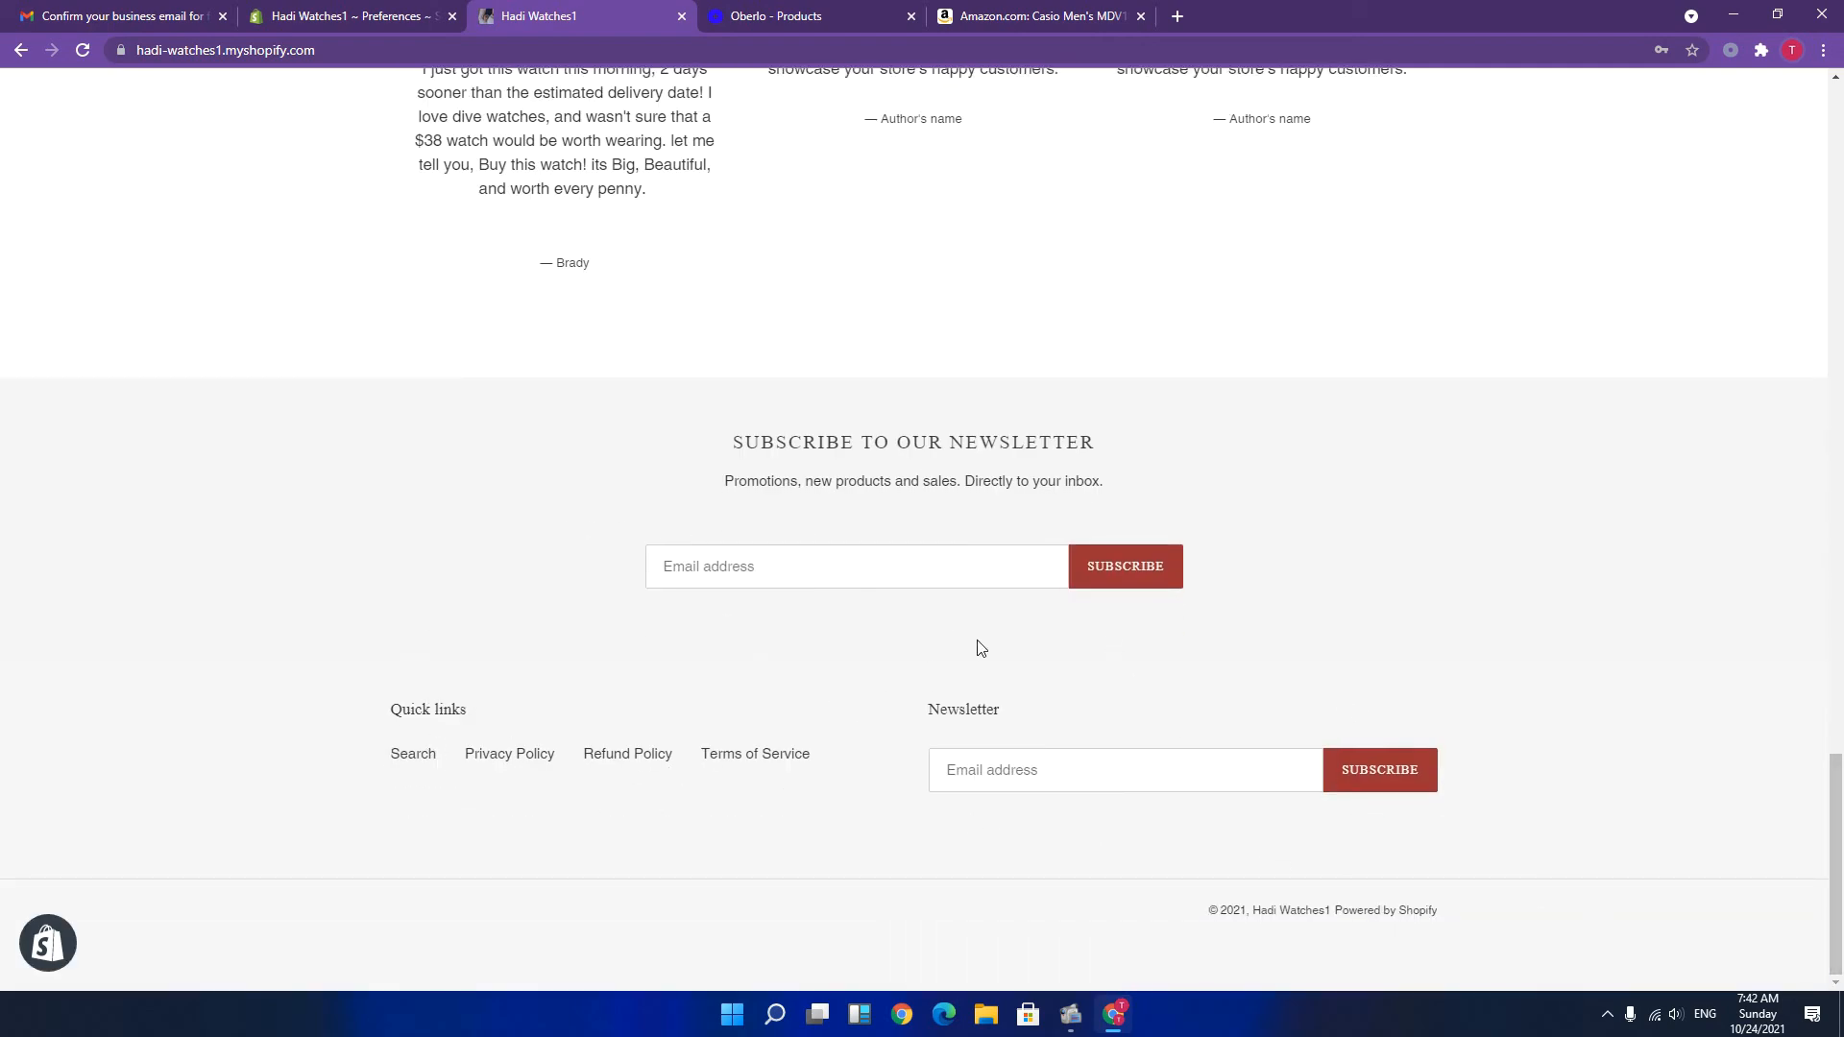
{"action": "scroll", "coordinate": [981, 648], "scroll_direction": "up", "scroll_amount": 20}
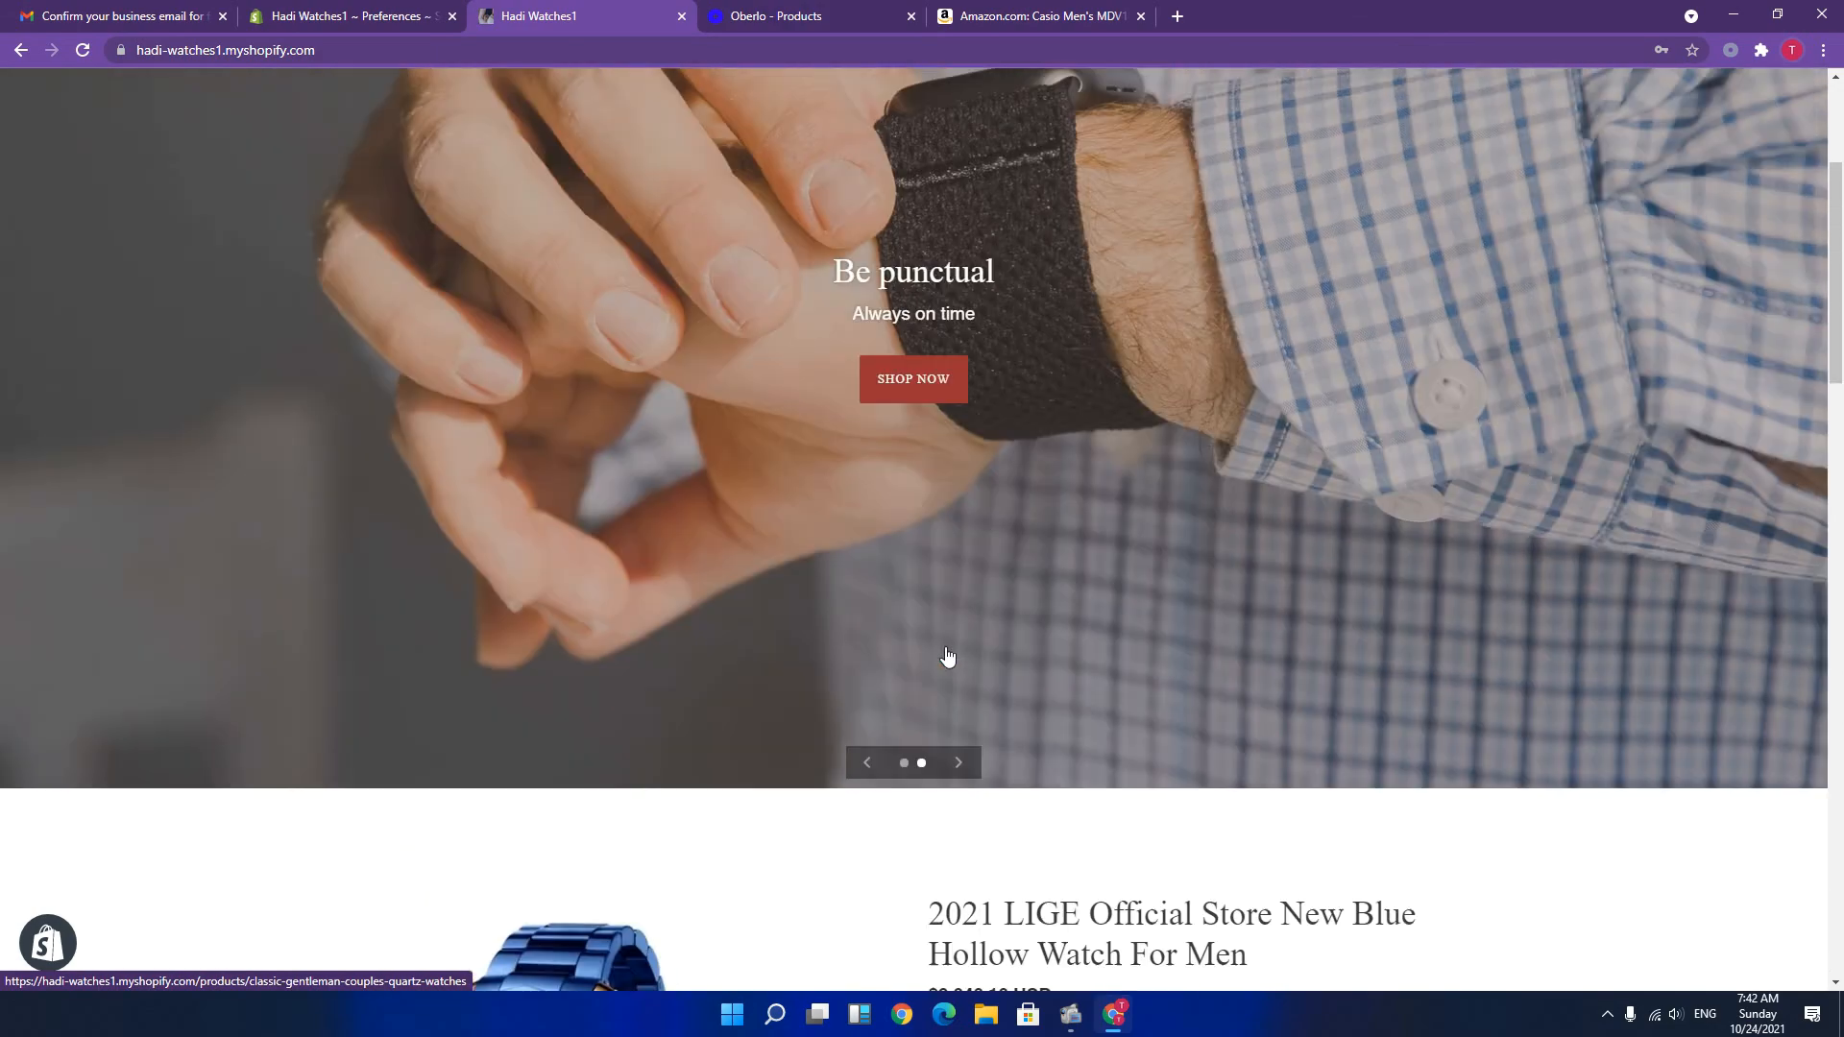
{"action": "scroll", "coordinate": [947, 657], "scroll_direction": "up", "scroll_amount": 3}
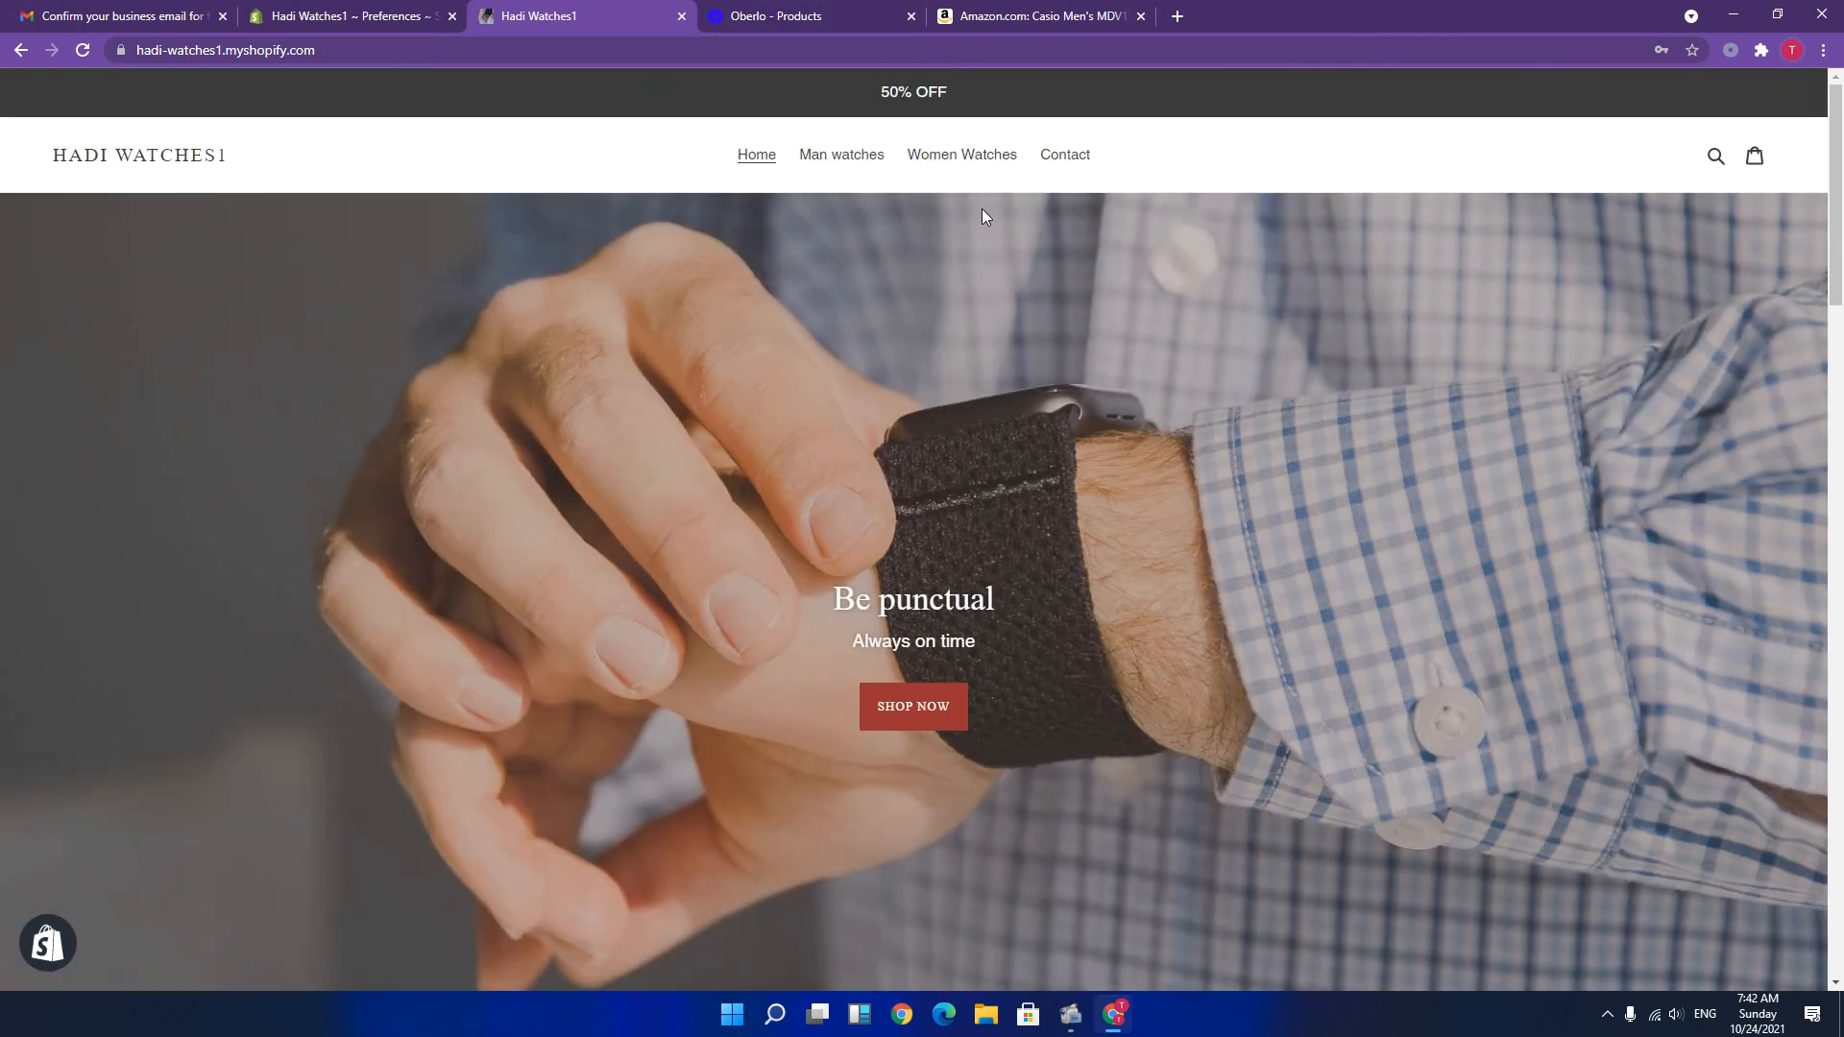
{"action": "scroll", "coordinate": [1025, 489], "scroll_direction": "down", "scroll_amount": 4}
{"action": "scroll", "coordinate": [1025, 490], "scroll_direction": "up", "scroll_amount": 4}
{"action": "left_click", "coordinate": [681, 16]}
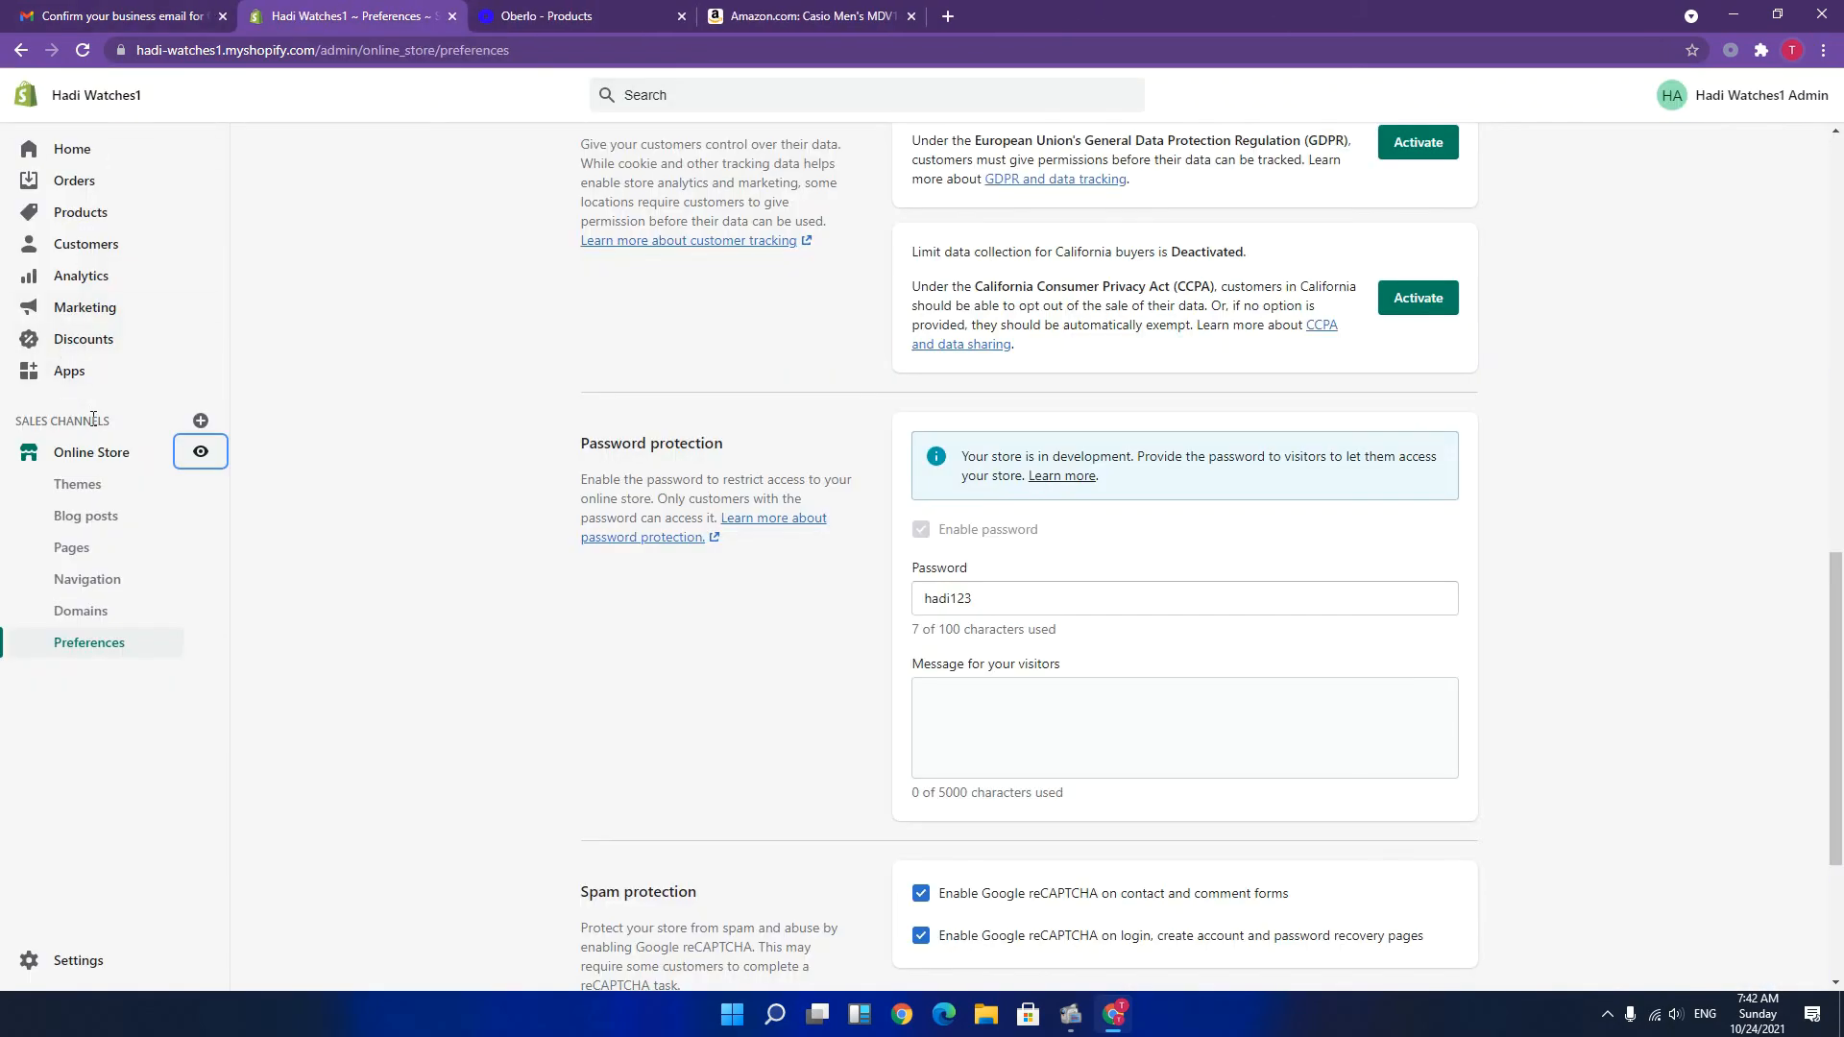
Step: Open the store's Apps overview and launch the Shopify App Store via 'Customize your store'
{"action": "left_click", "coordinate": [69, 371]}
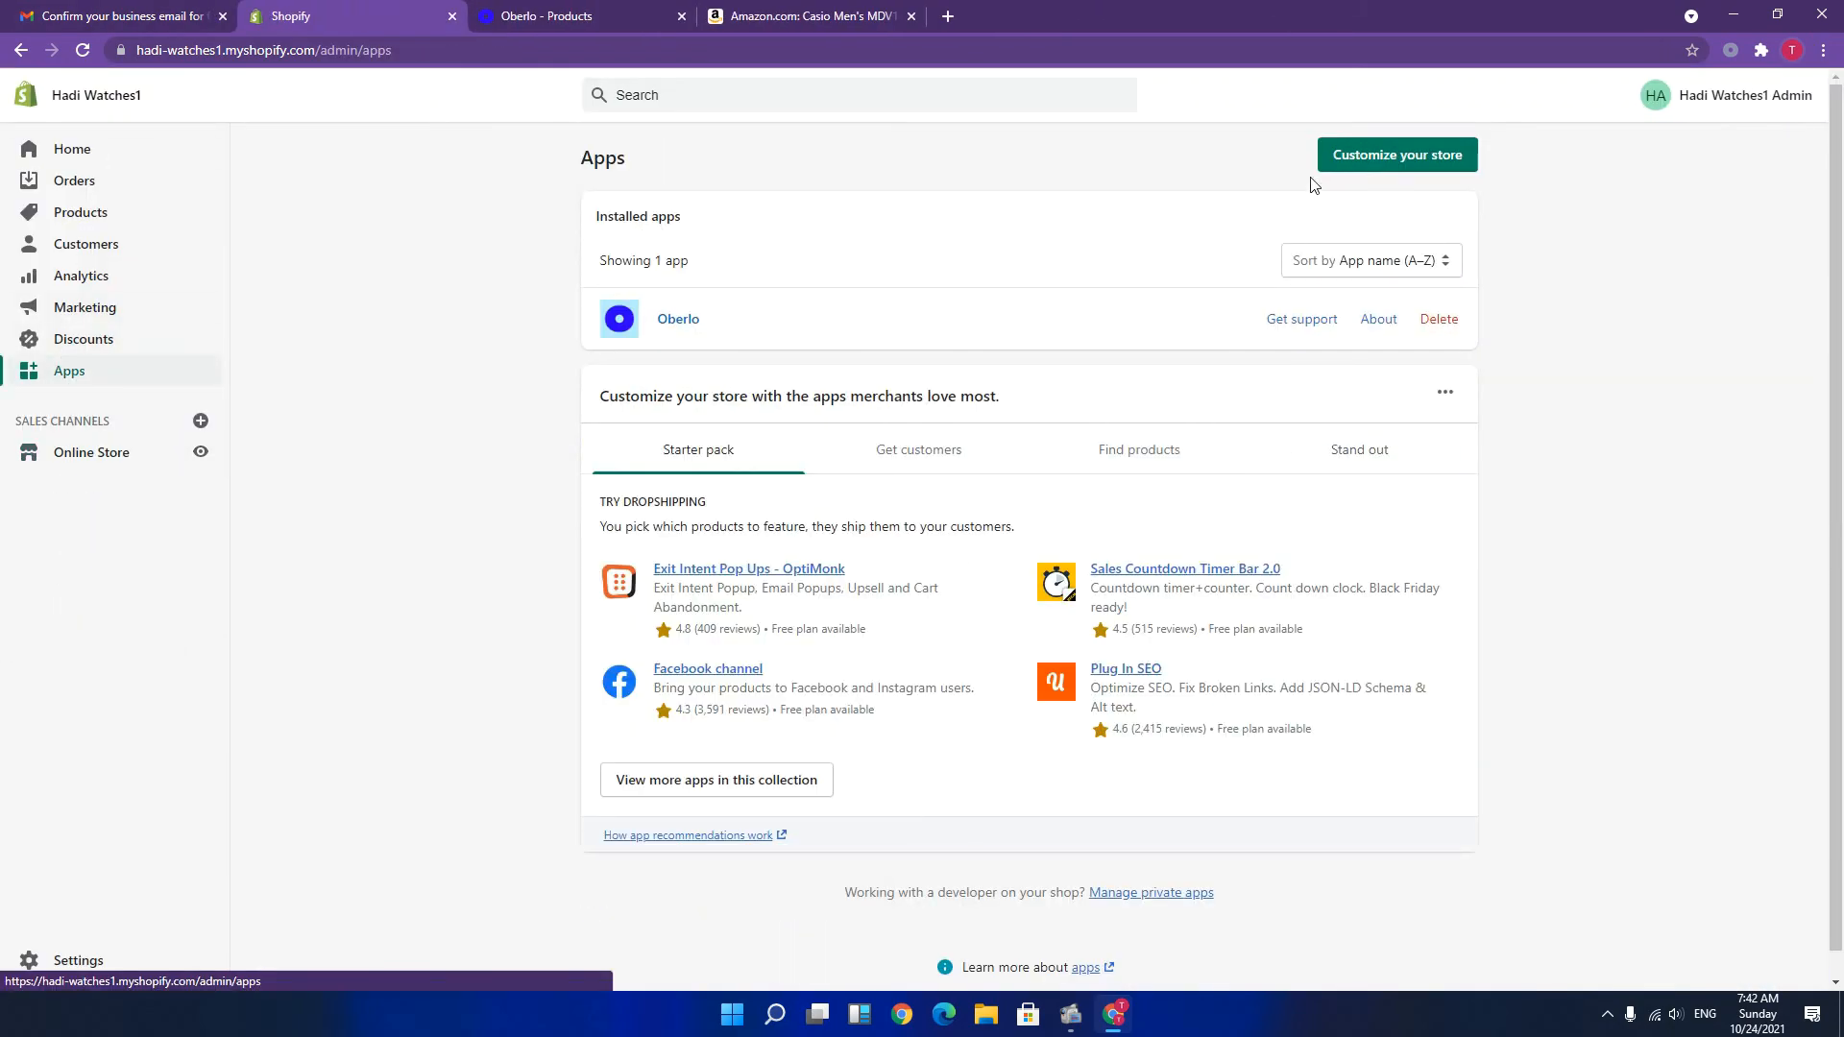
{"action": "left_click", "coordinate": [1345, 156]}
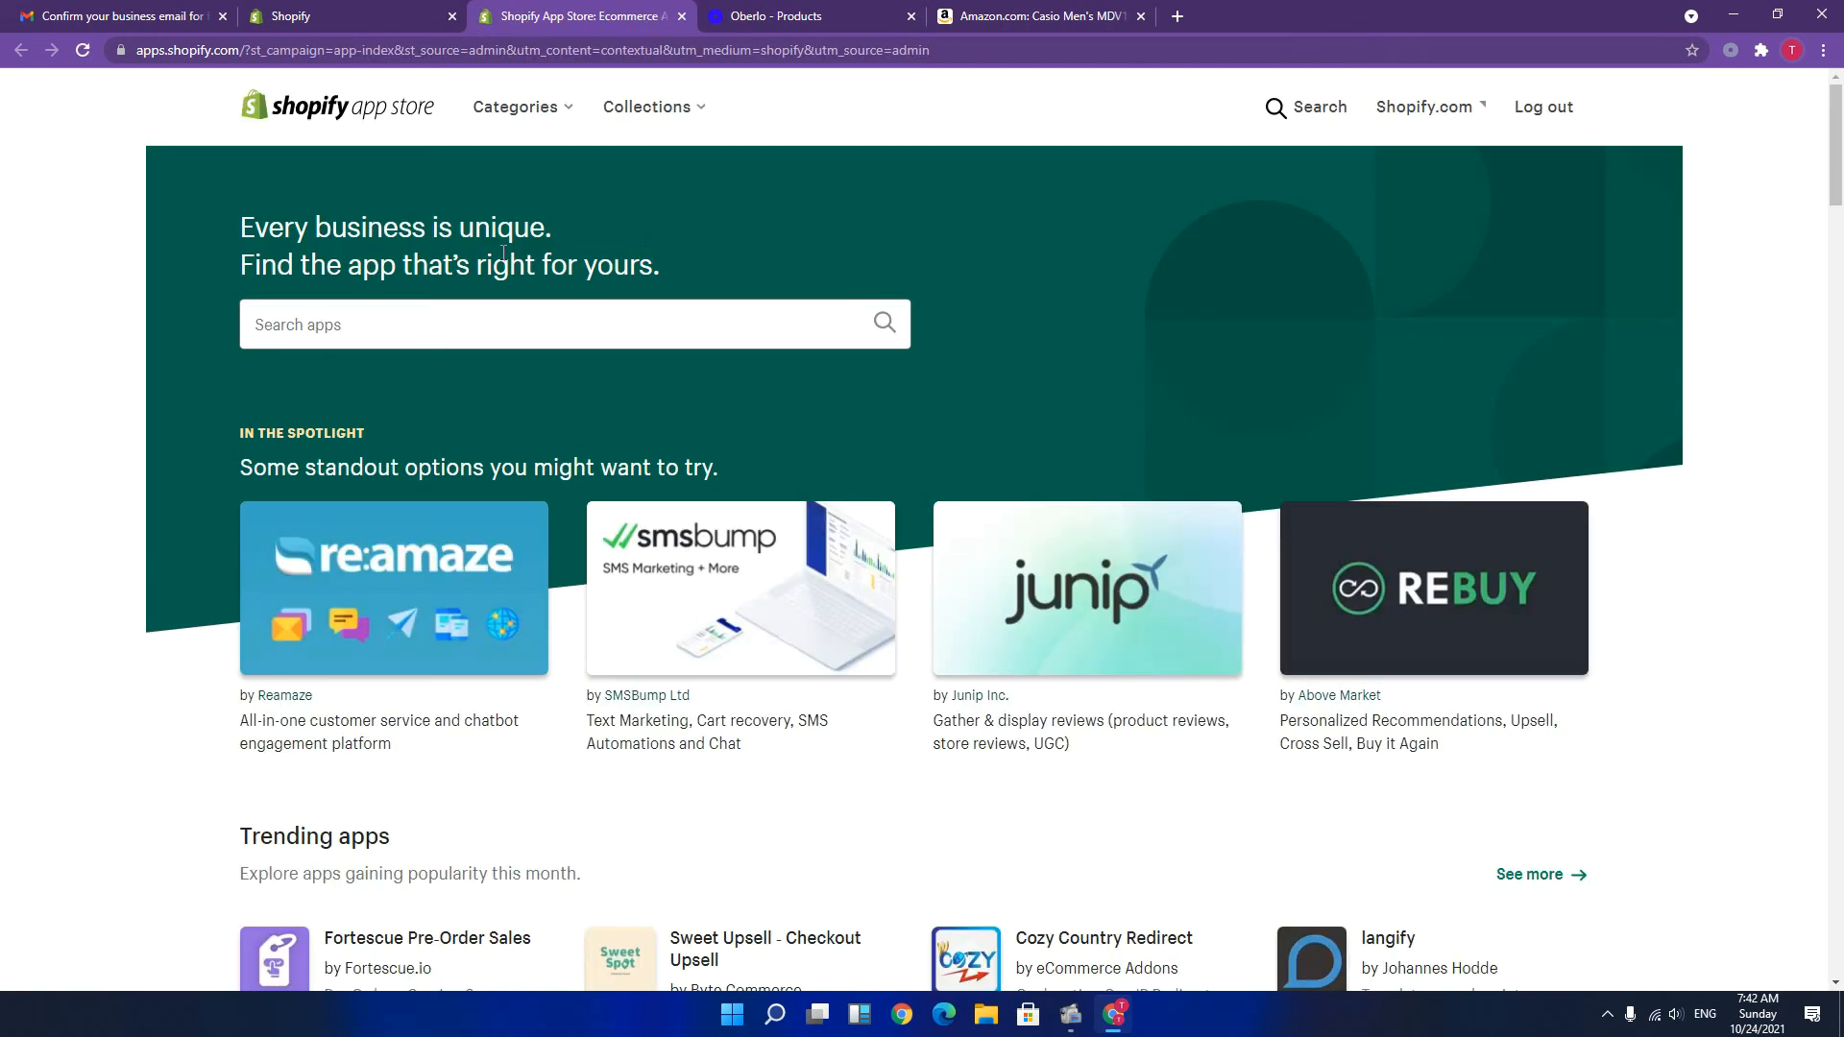
Step: Search the App Store for 'areviews' and look over the Areviews - Reviews Importer page
{"action": "type", "text": "a"}
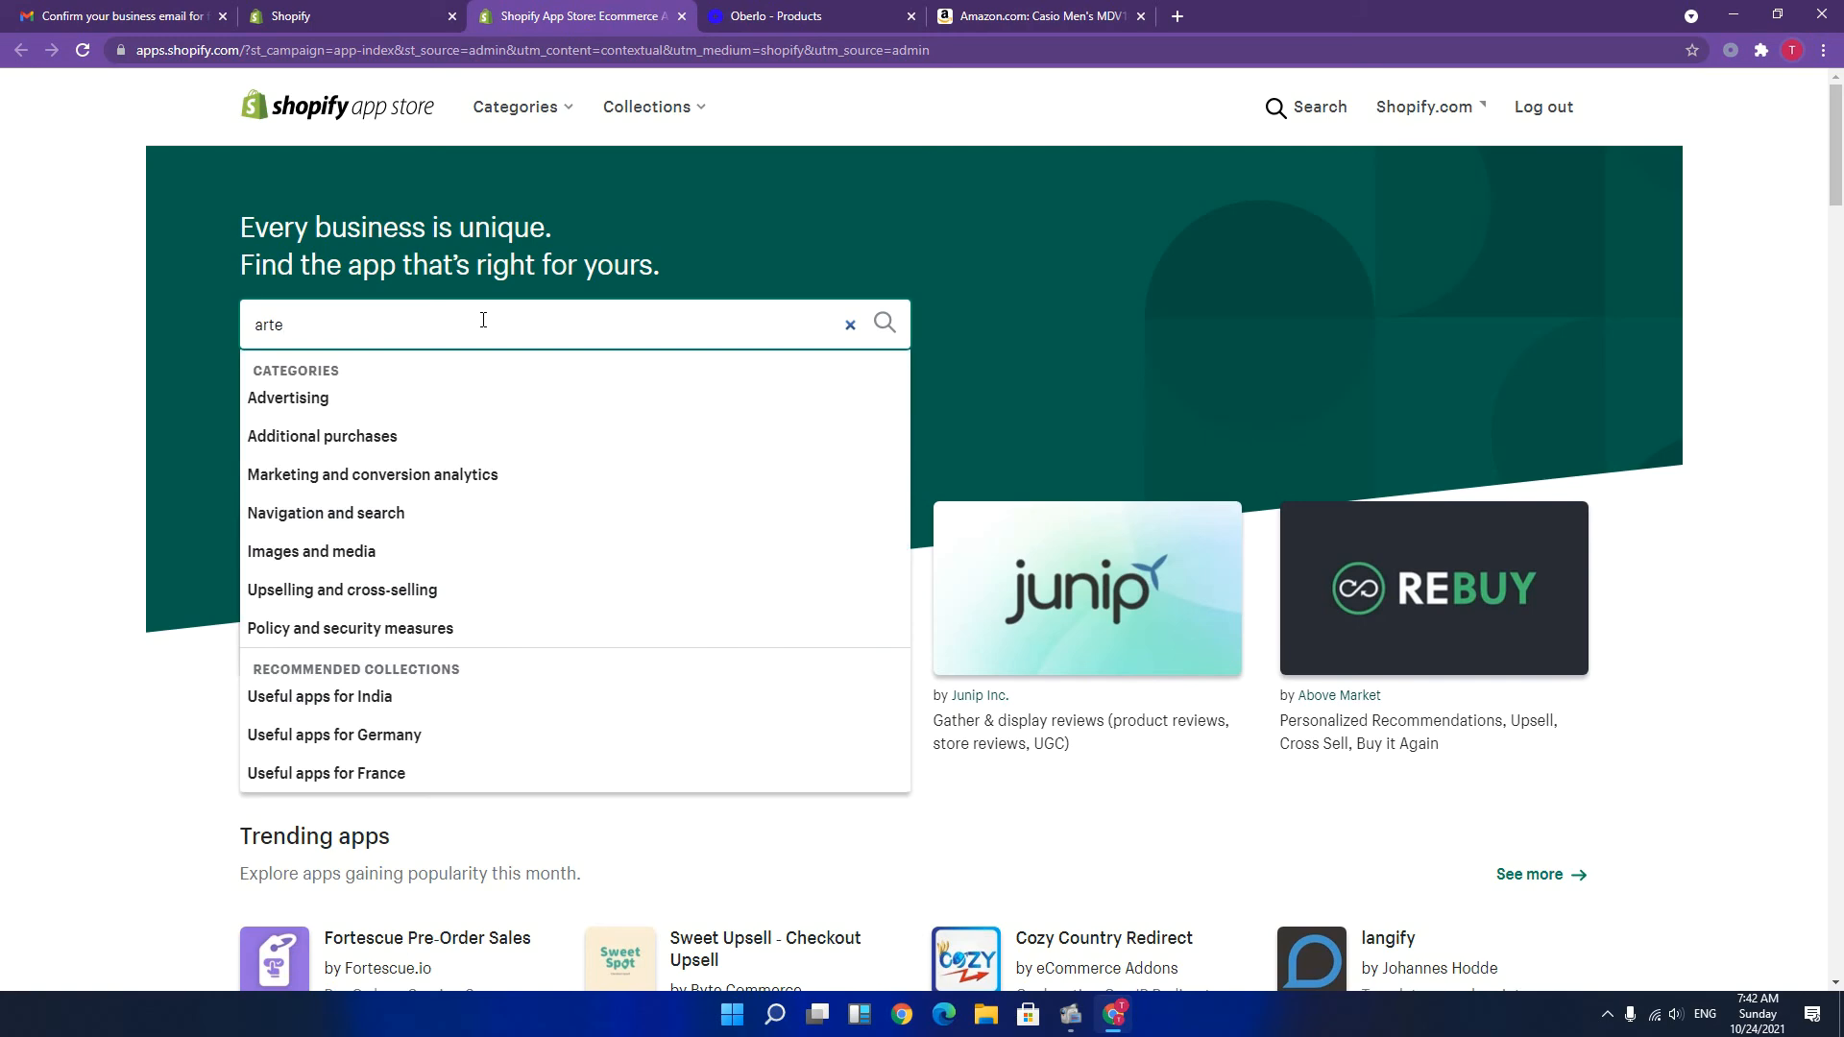
{"action": "type", "text": "reviews"}
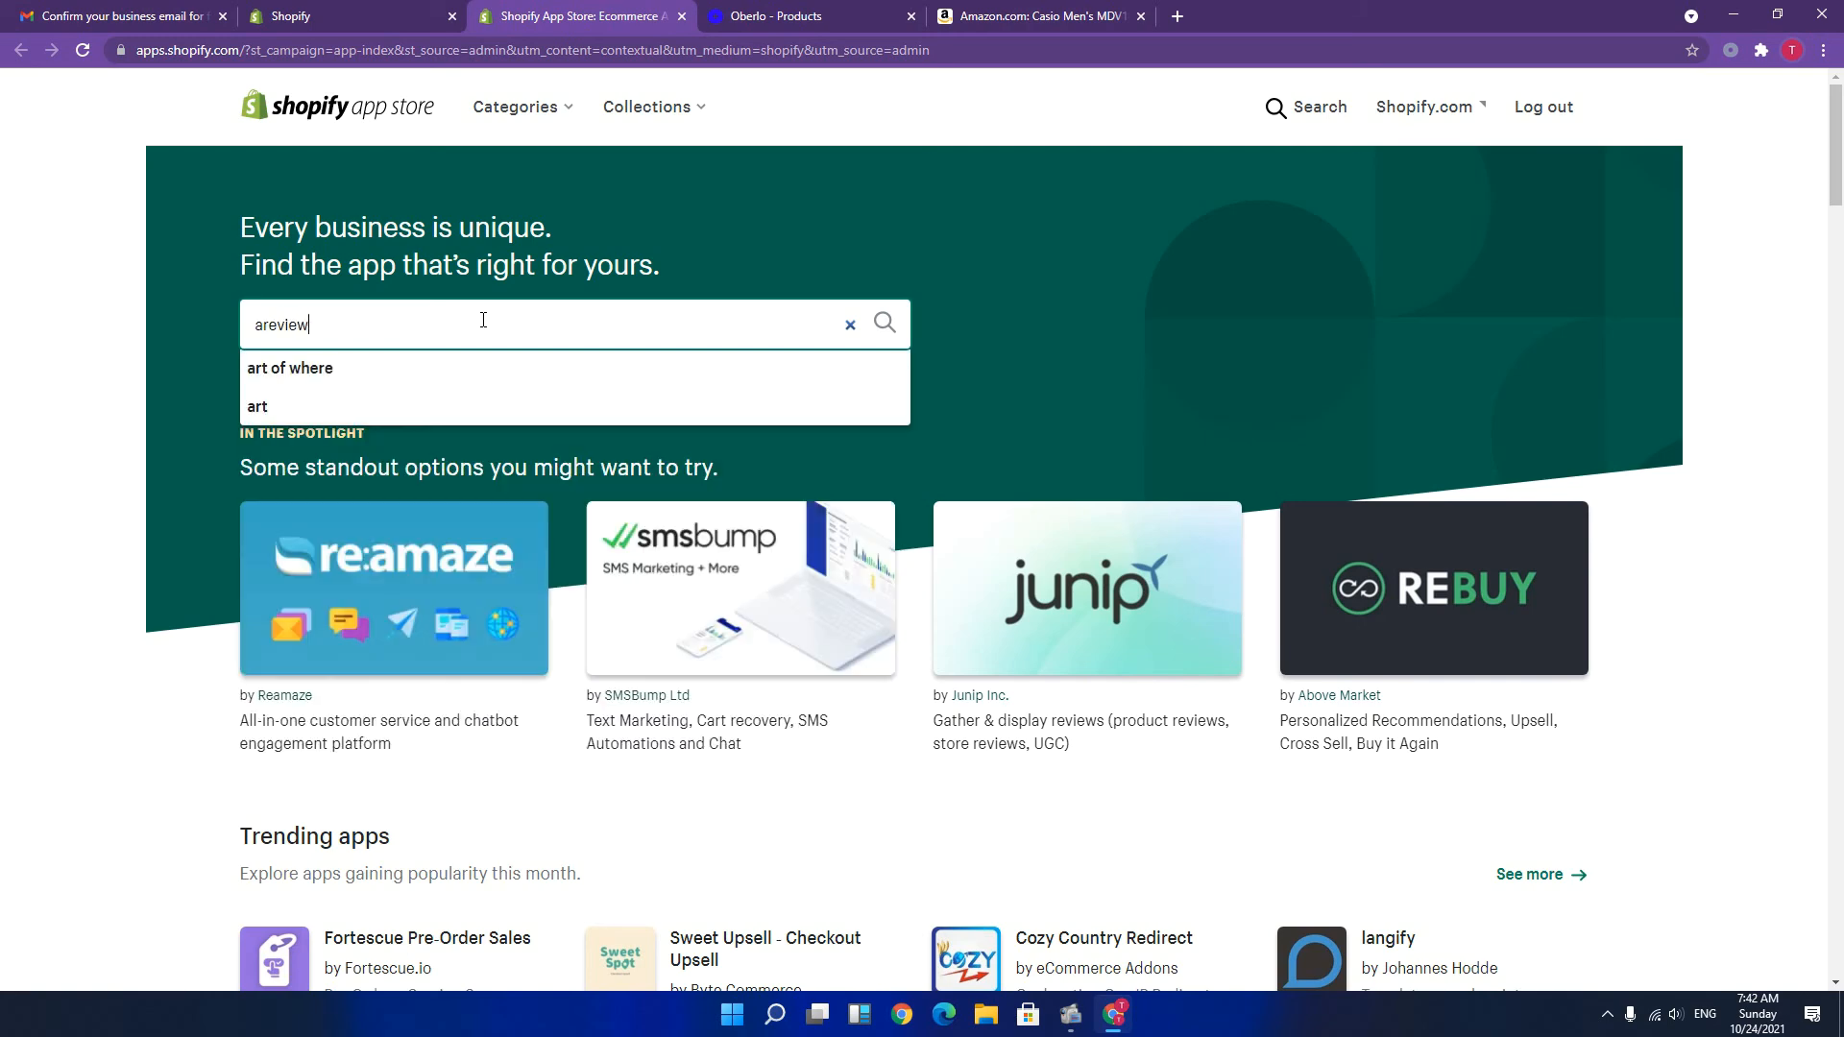
{"action": "left_click", "coordinate": [506, 382]}
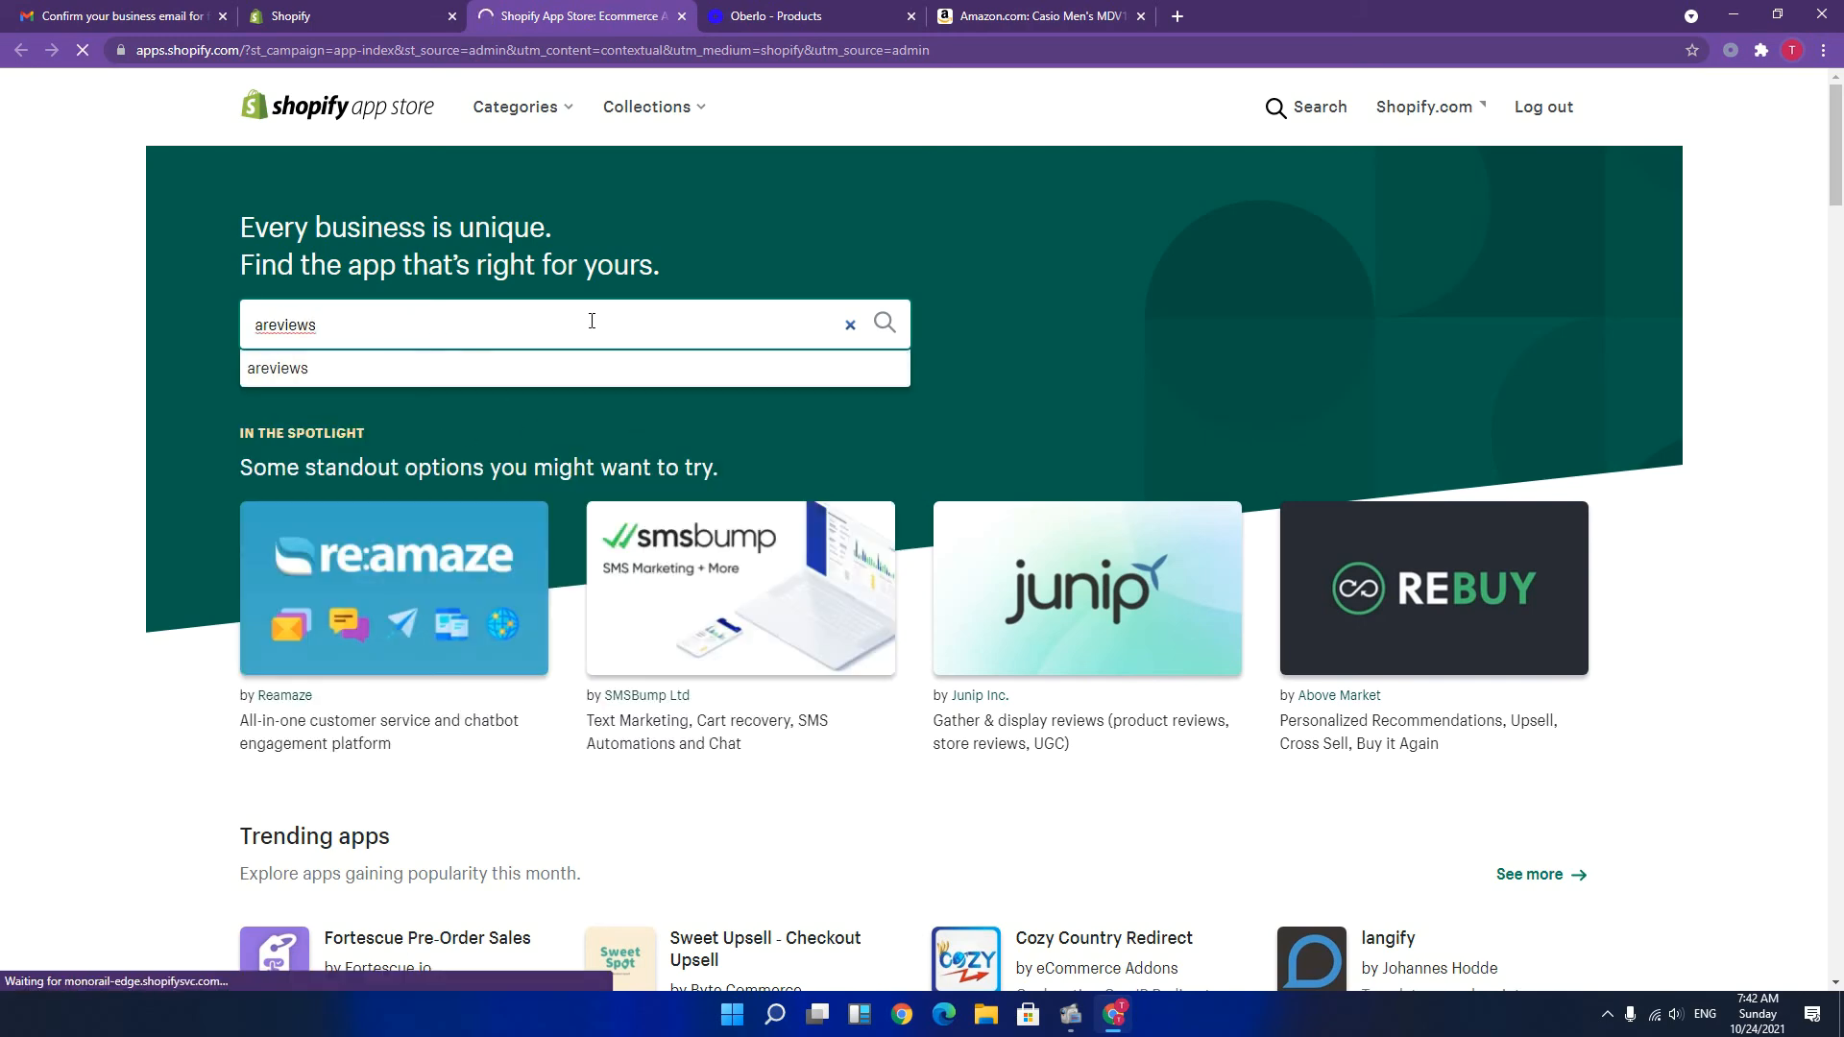
{"action": "scroll", "coordinate": [630, 618], "scroll_direction": "down", "scroll_amount": 1}
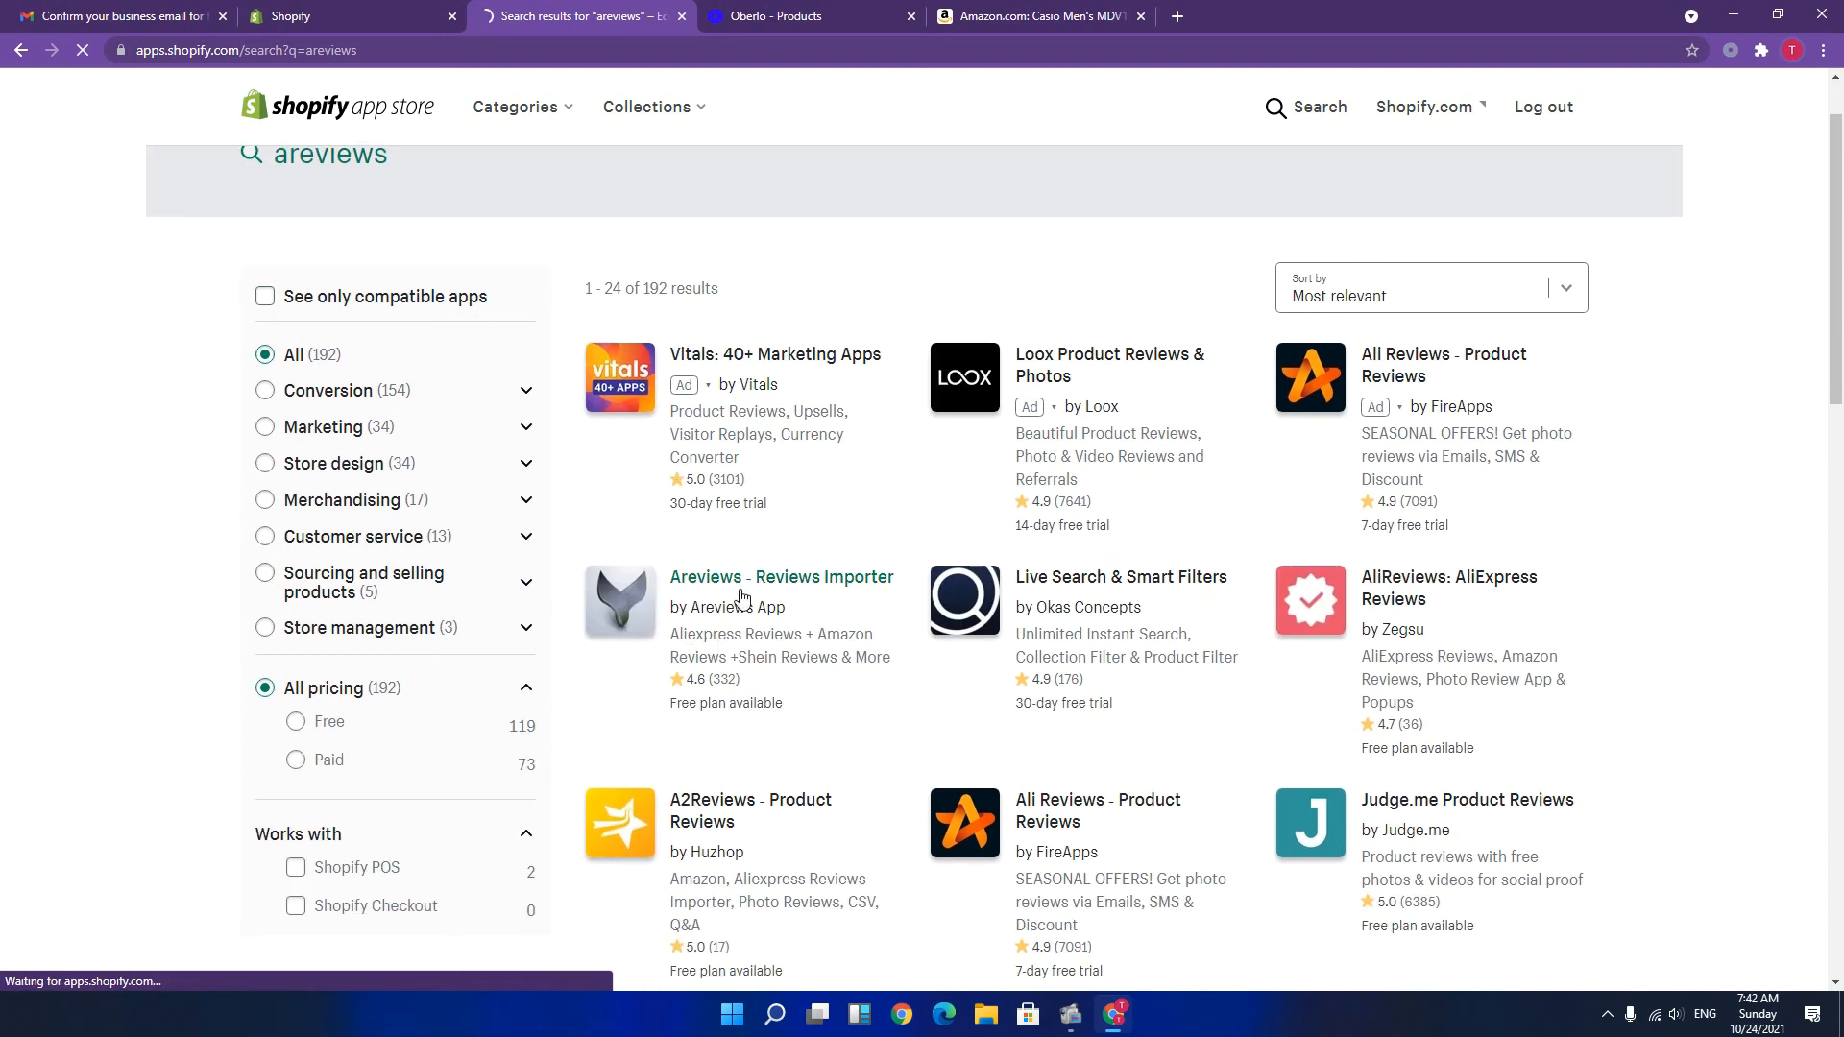
{"action": "left_click", "coordinate": [749, 577]}
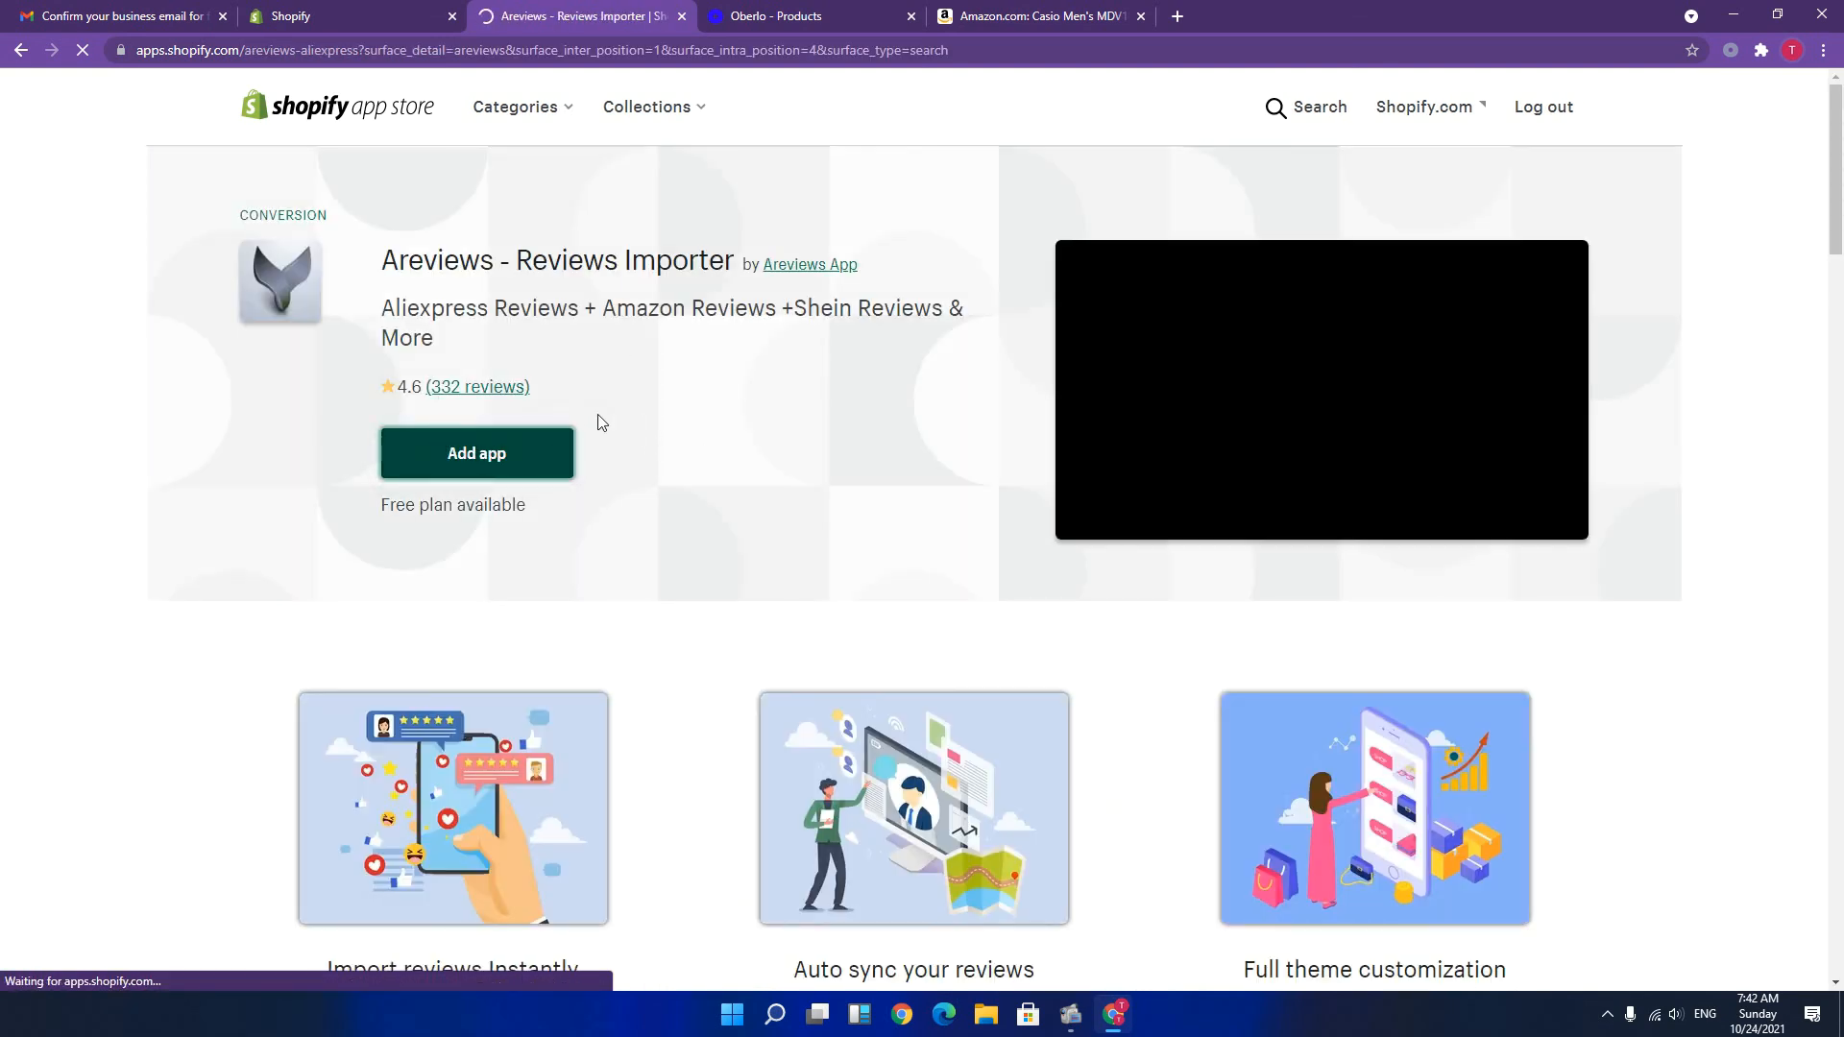
{"action": "left_click", "coordinate": [20, 50]}
{"action": "scroll", "coordinate": [1090, 287], "scroll_direction": "up", "scroll_amount": 1}
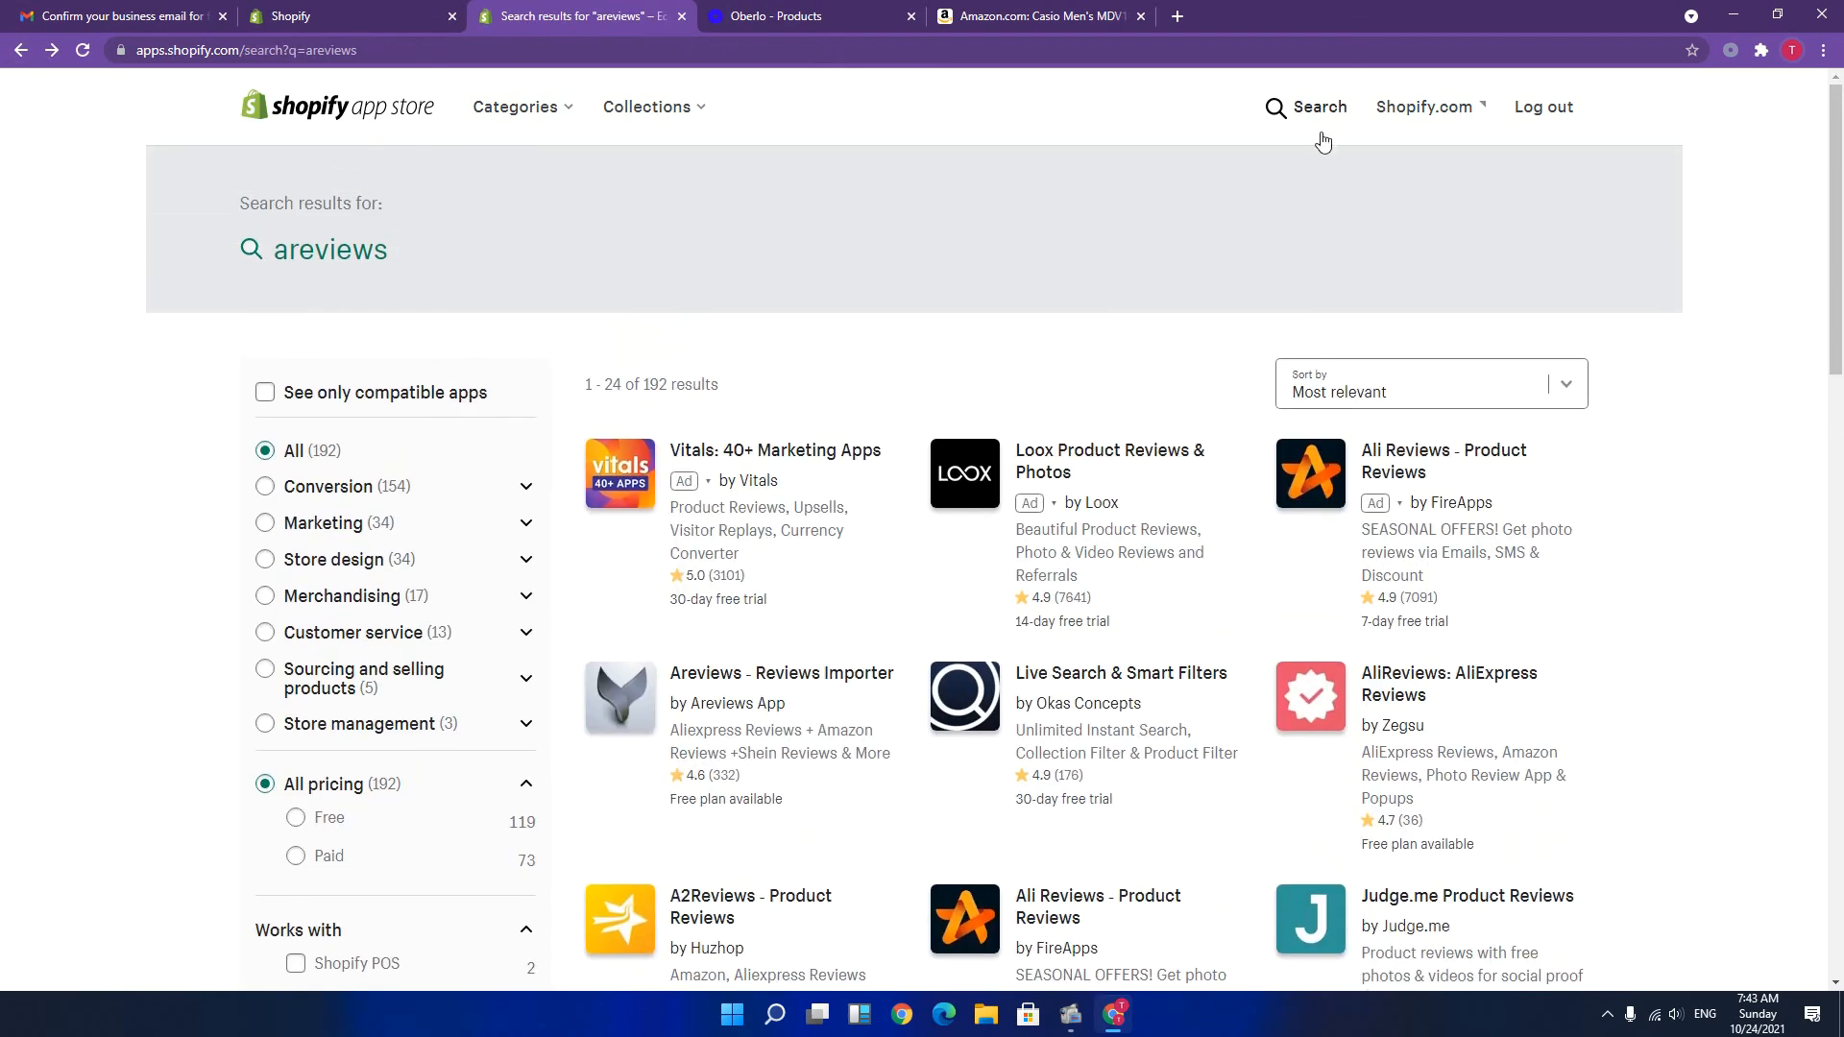
Step: Replace the query with a 'sticky add to cart' search, checking the other open tabs
{"action": "left_click", "coordinate": [1307, 108]}
{"action": "left_click", "coordinate": [1215, 109]}
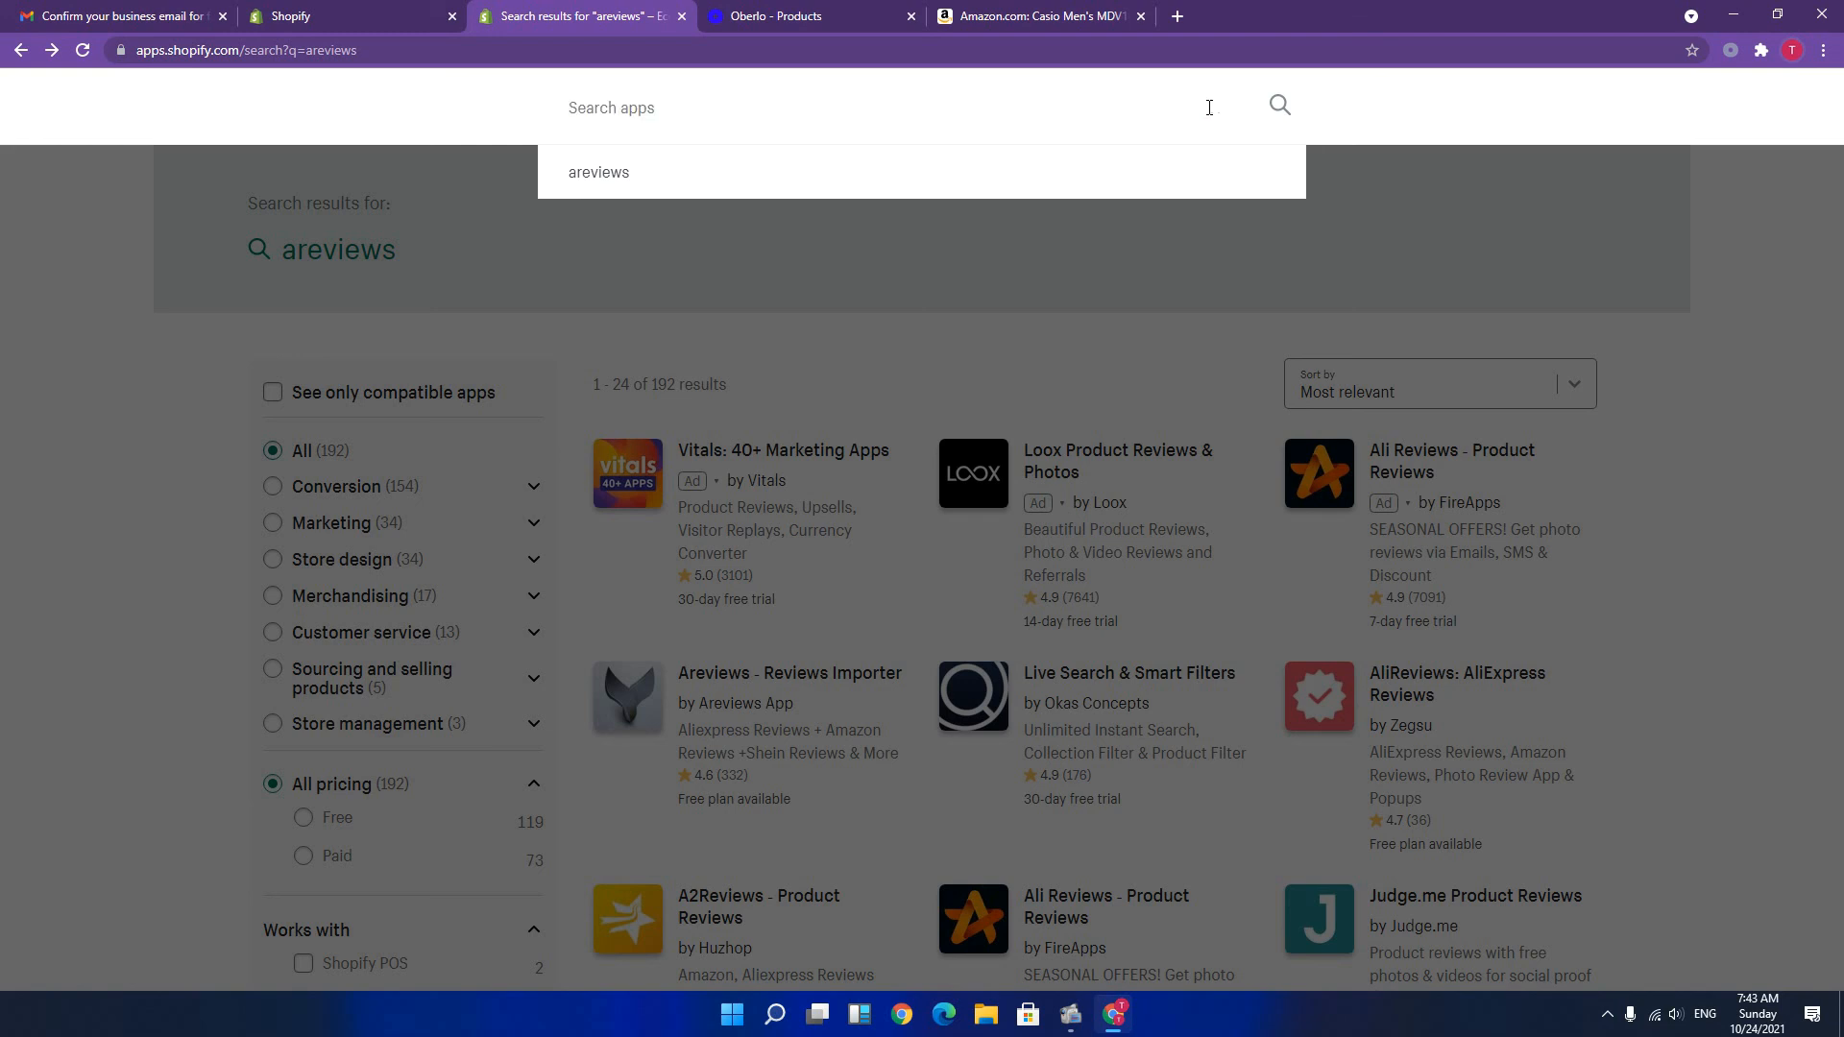
{"action": "type", "text": "sticky add t"}
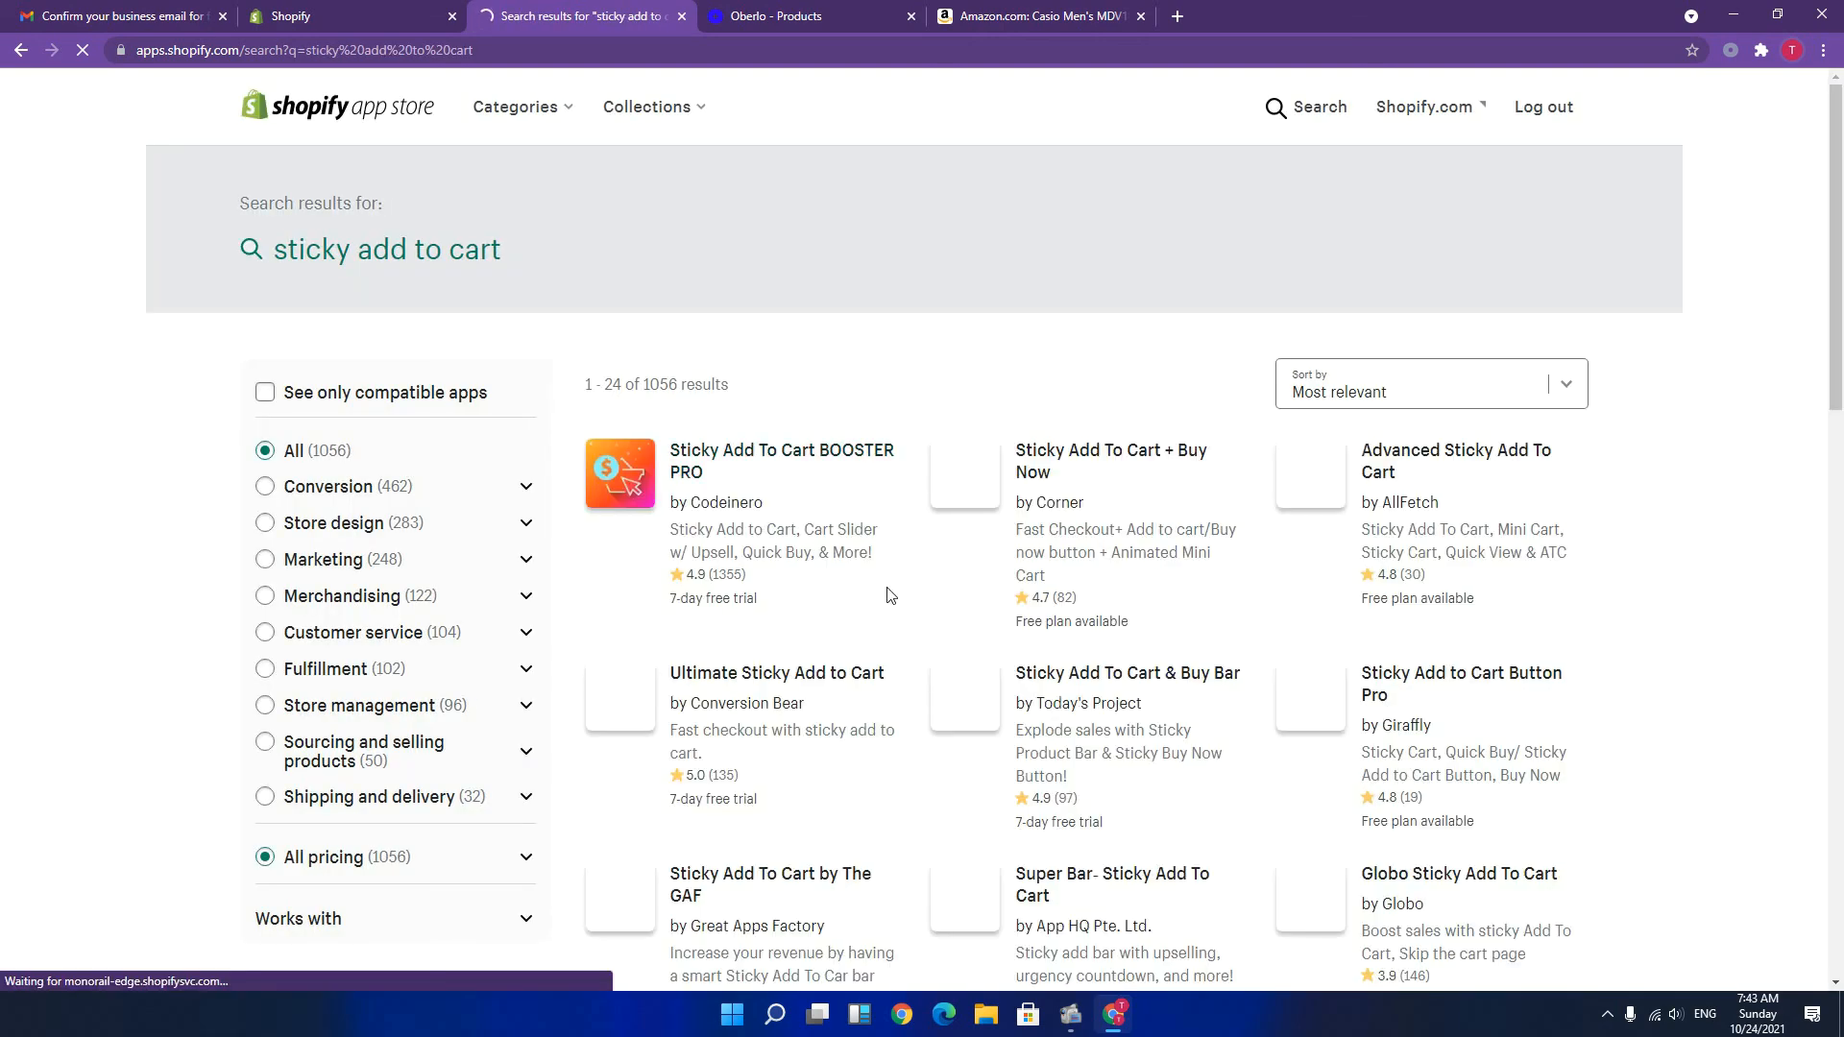
{"action": "left_click", "coordinate": [365, 16]}
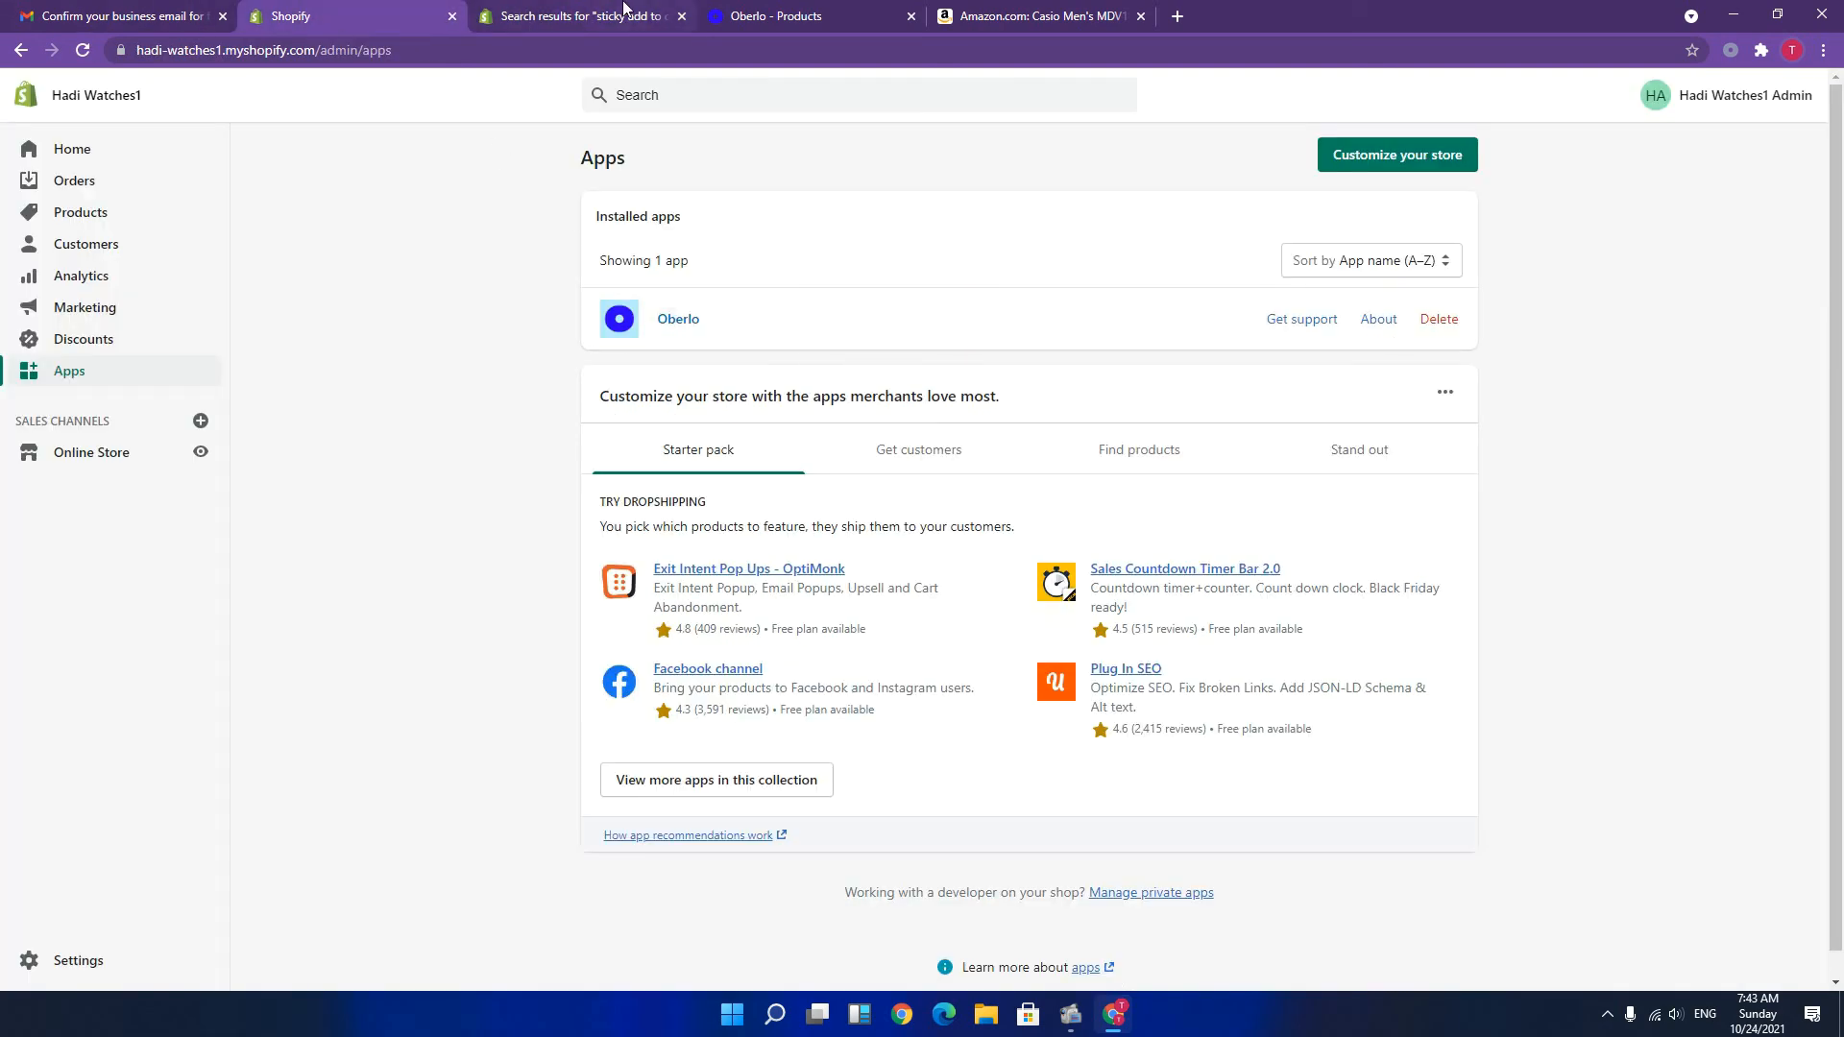
{"action": "left_click", "coordinate": [1018, 11]}
{"action": "left_click", "coordinate": [346, 11]}
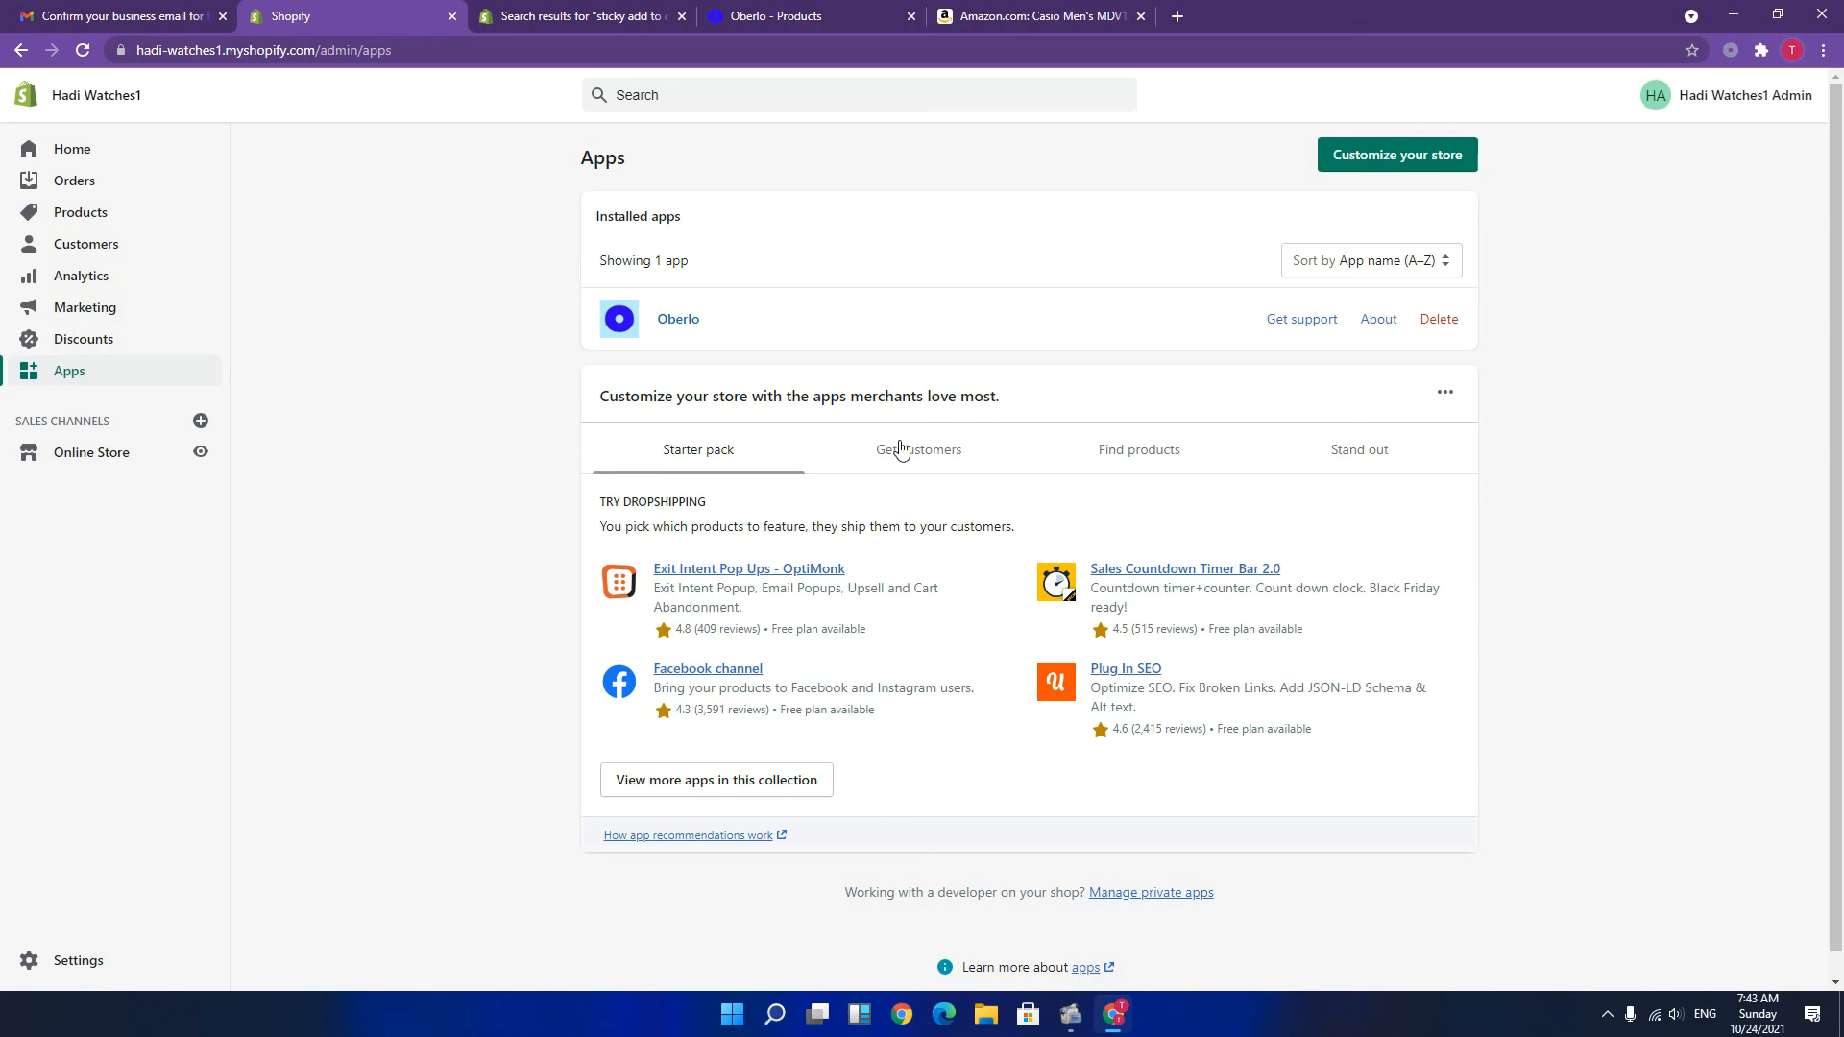
{"action": "left_click", "coordinate": [629, 7]}
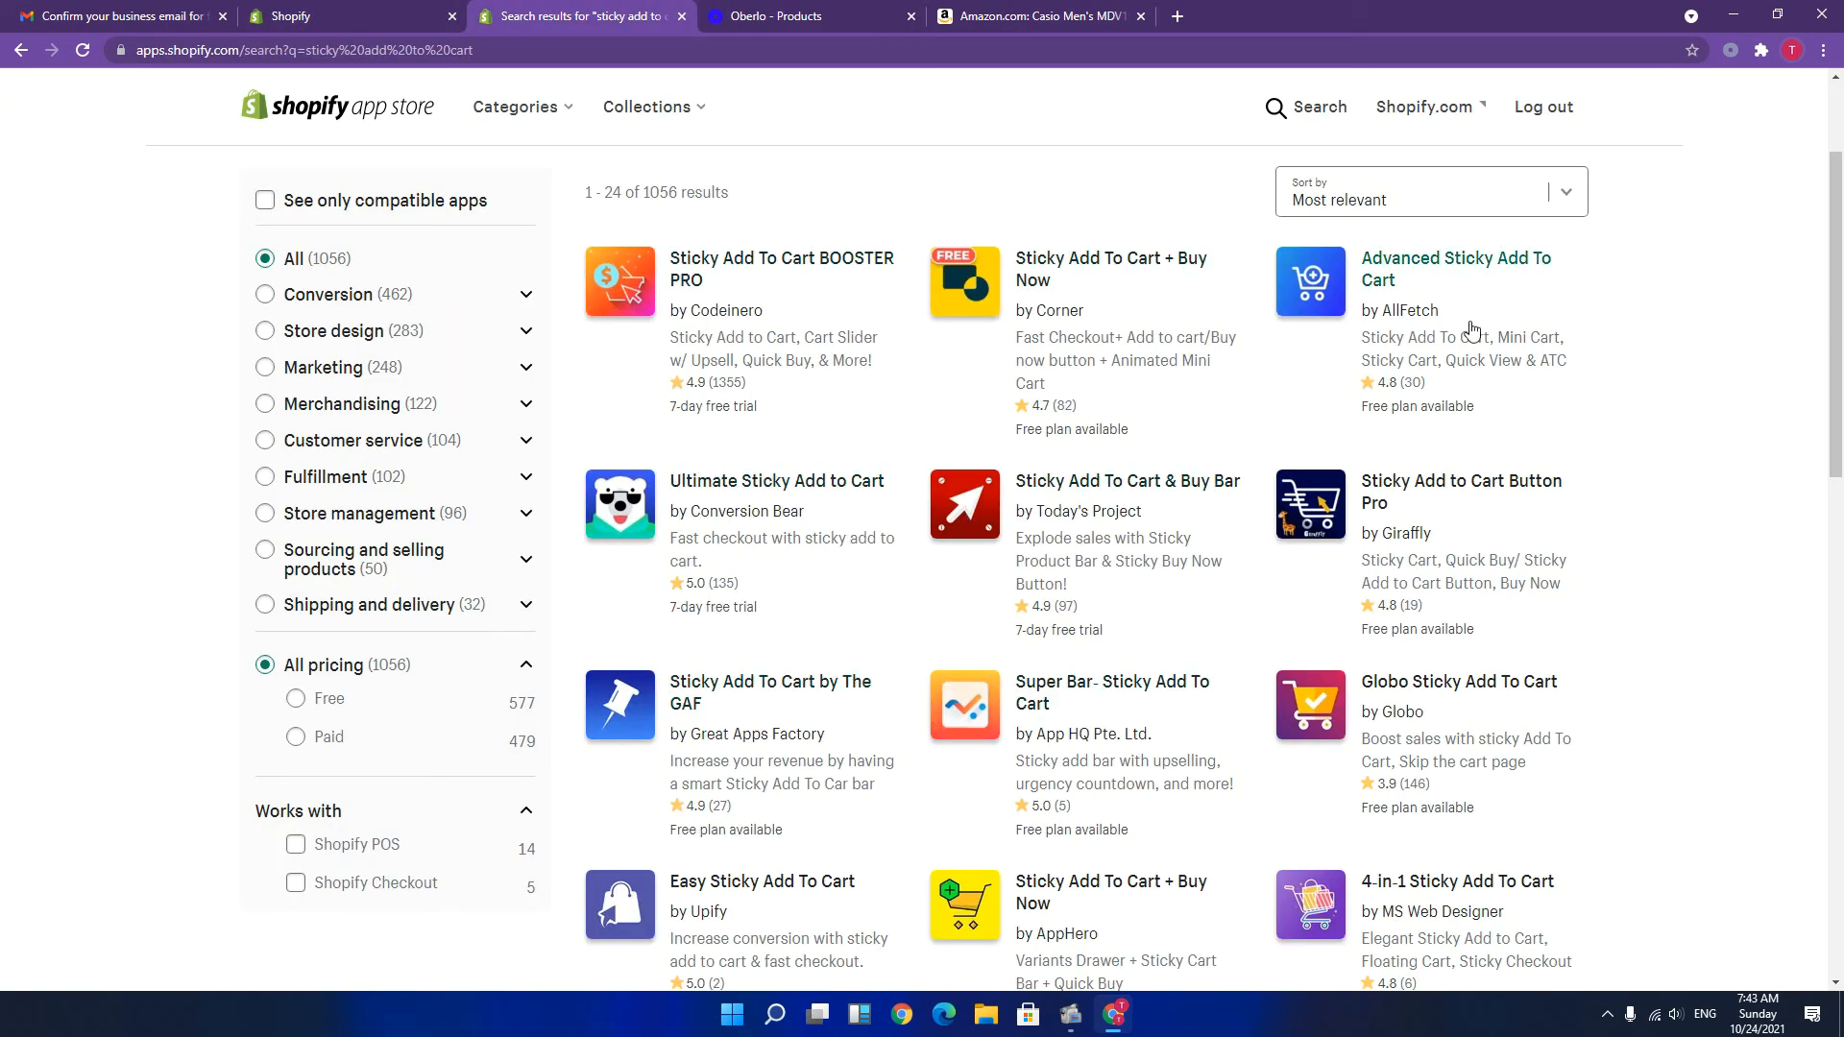
Step: Replace the old App Store query with a search for 'sales pop up'
{"action": "left_click_drag", "start_coordinate": [1601, 515], "coordinate": [1389, 524]}
{"action": "left_click", "coordinate": [1627, 515]}
{"action": "scroll", "coordinate": [817, 197], "scroll_direction": "up", "scroll_amount": 2}
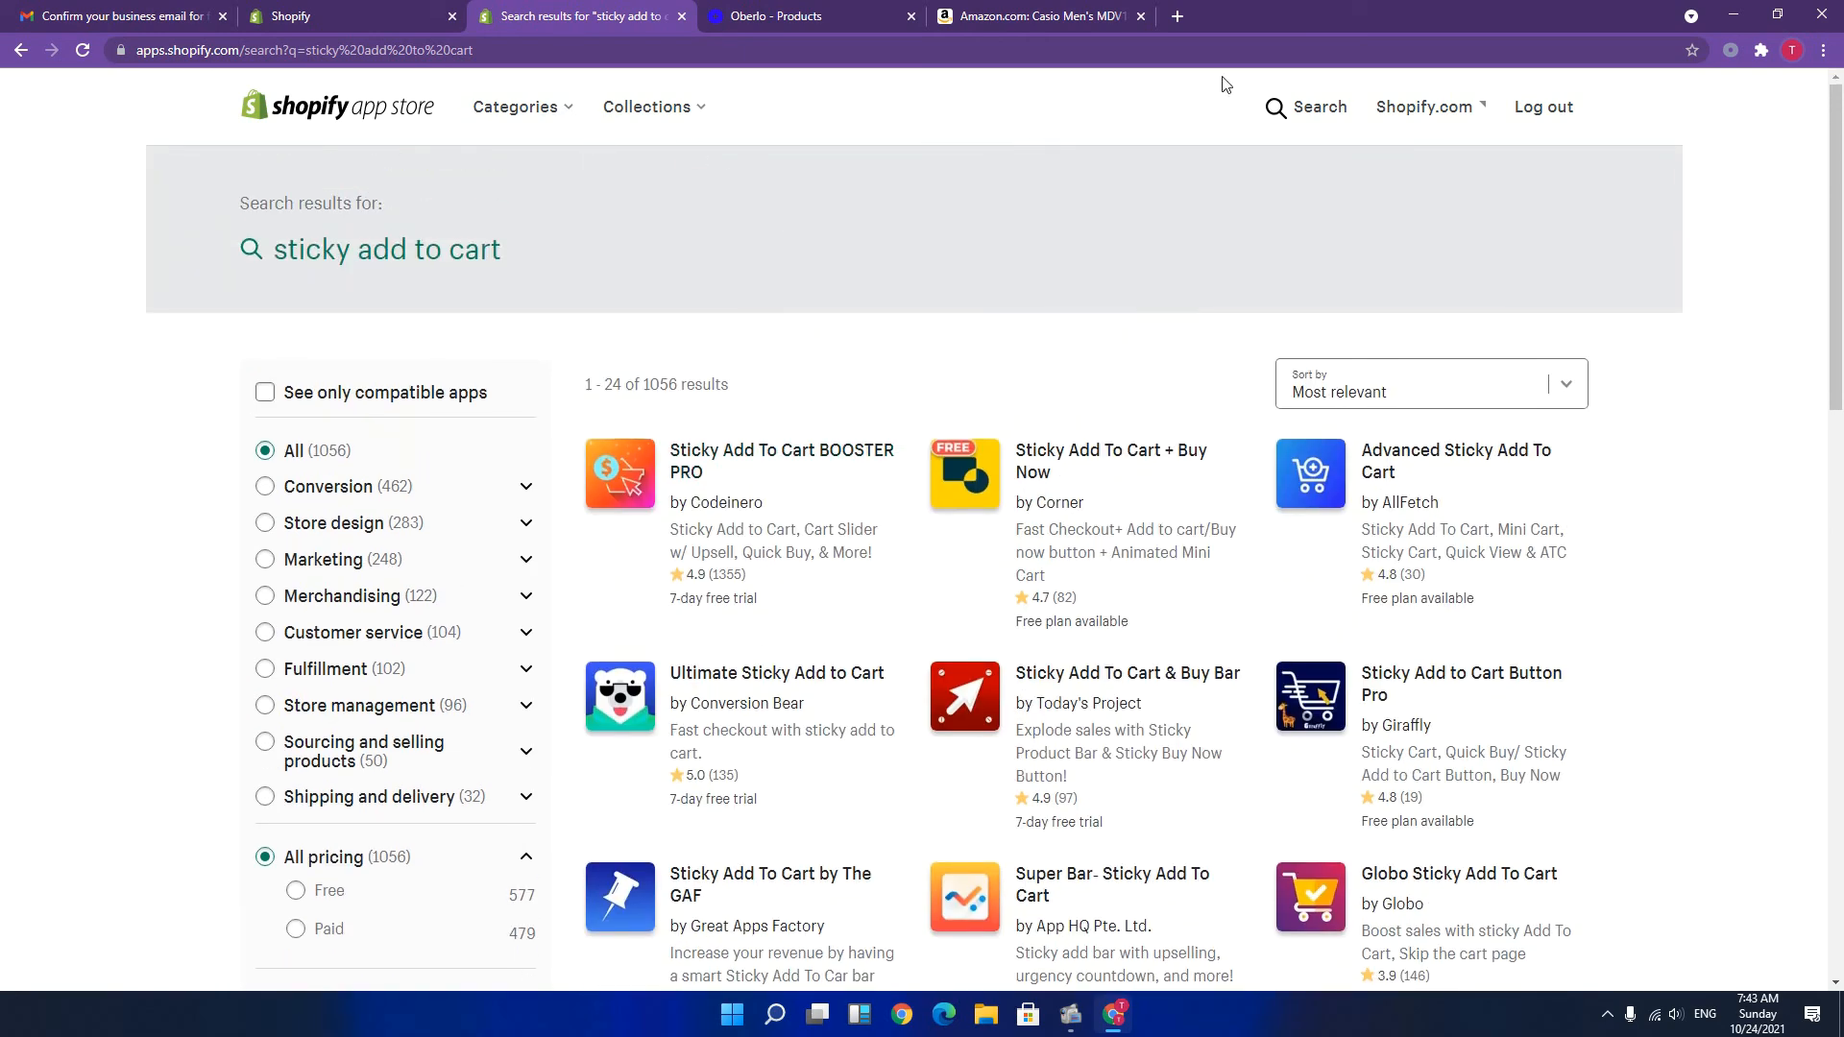
{"action": "left_click", "coordinate": [1273, 120]}
{"action": "left_click_drag", "start_coordinate": [1067, 128], "coordinate": [440, 101]}
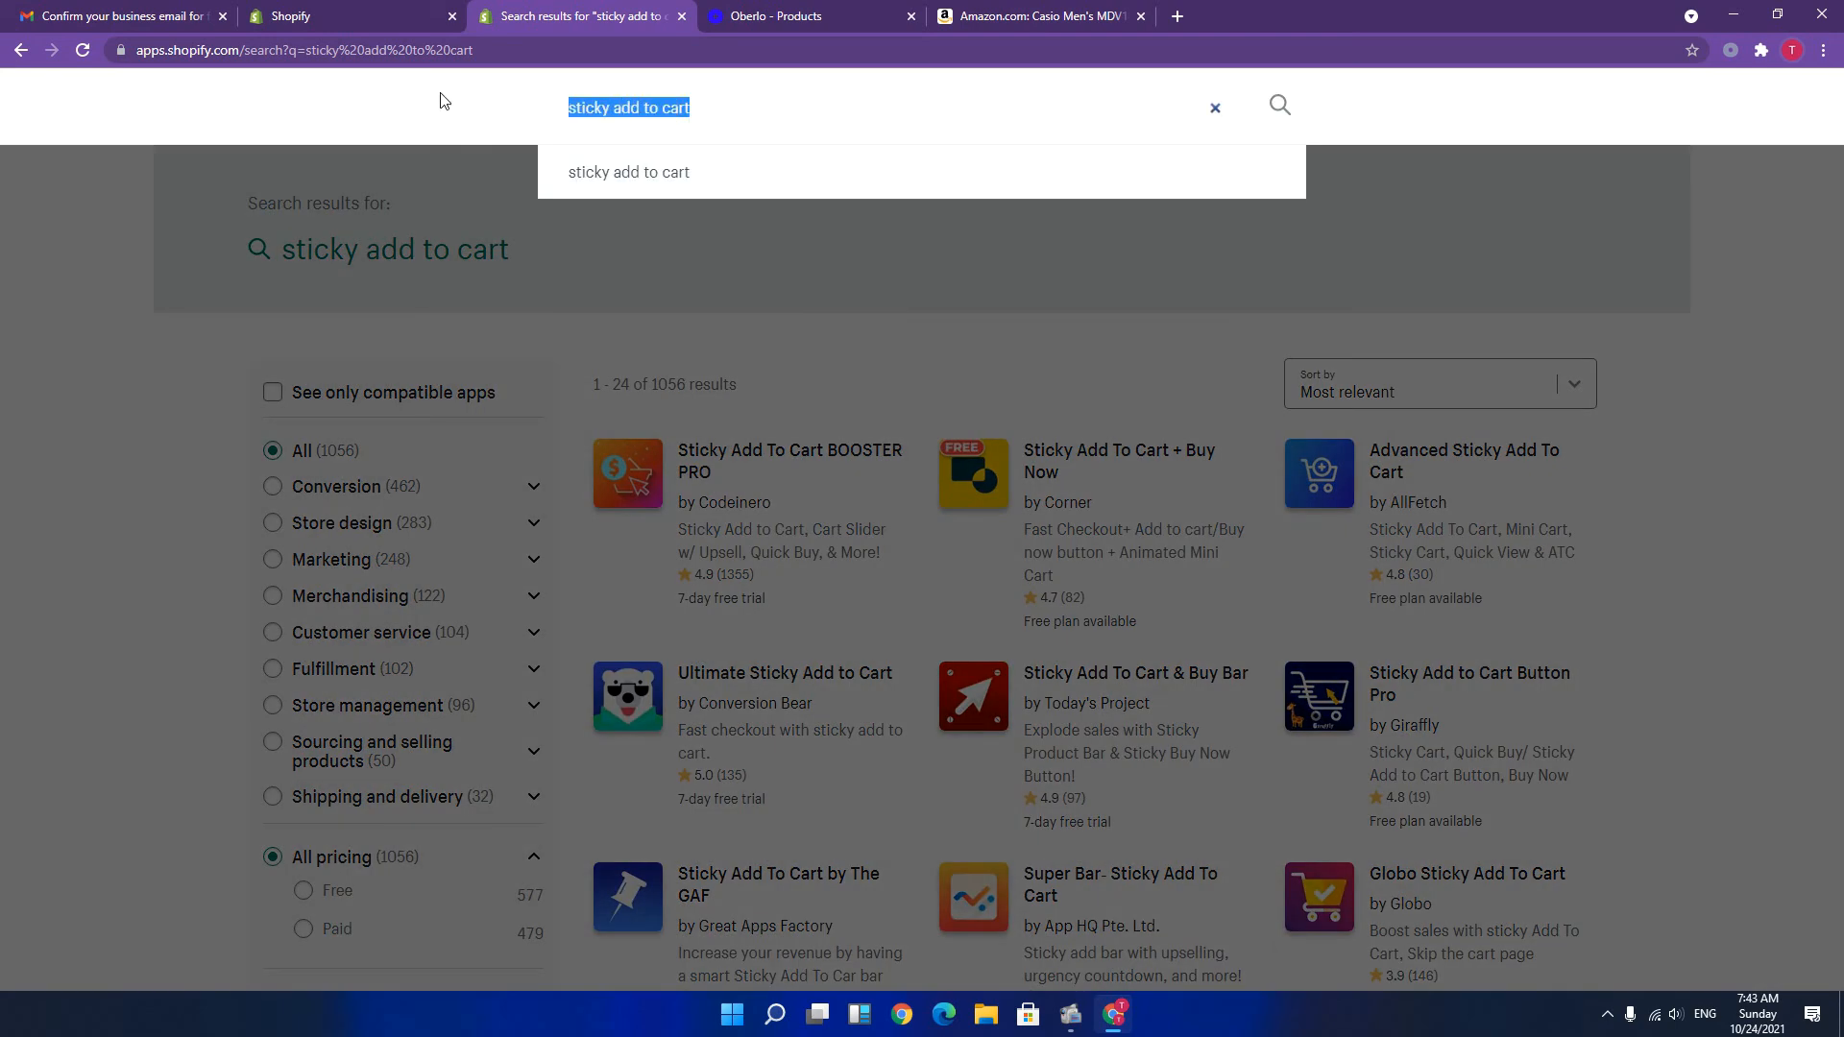
{"action": "type", "text": "sales pop up"}
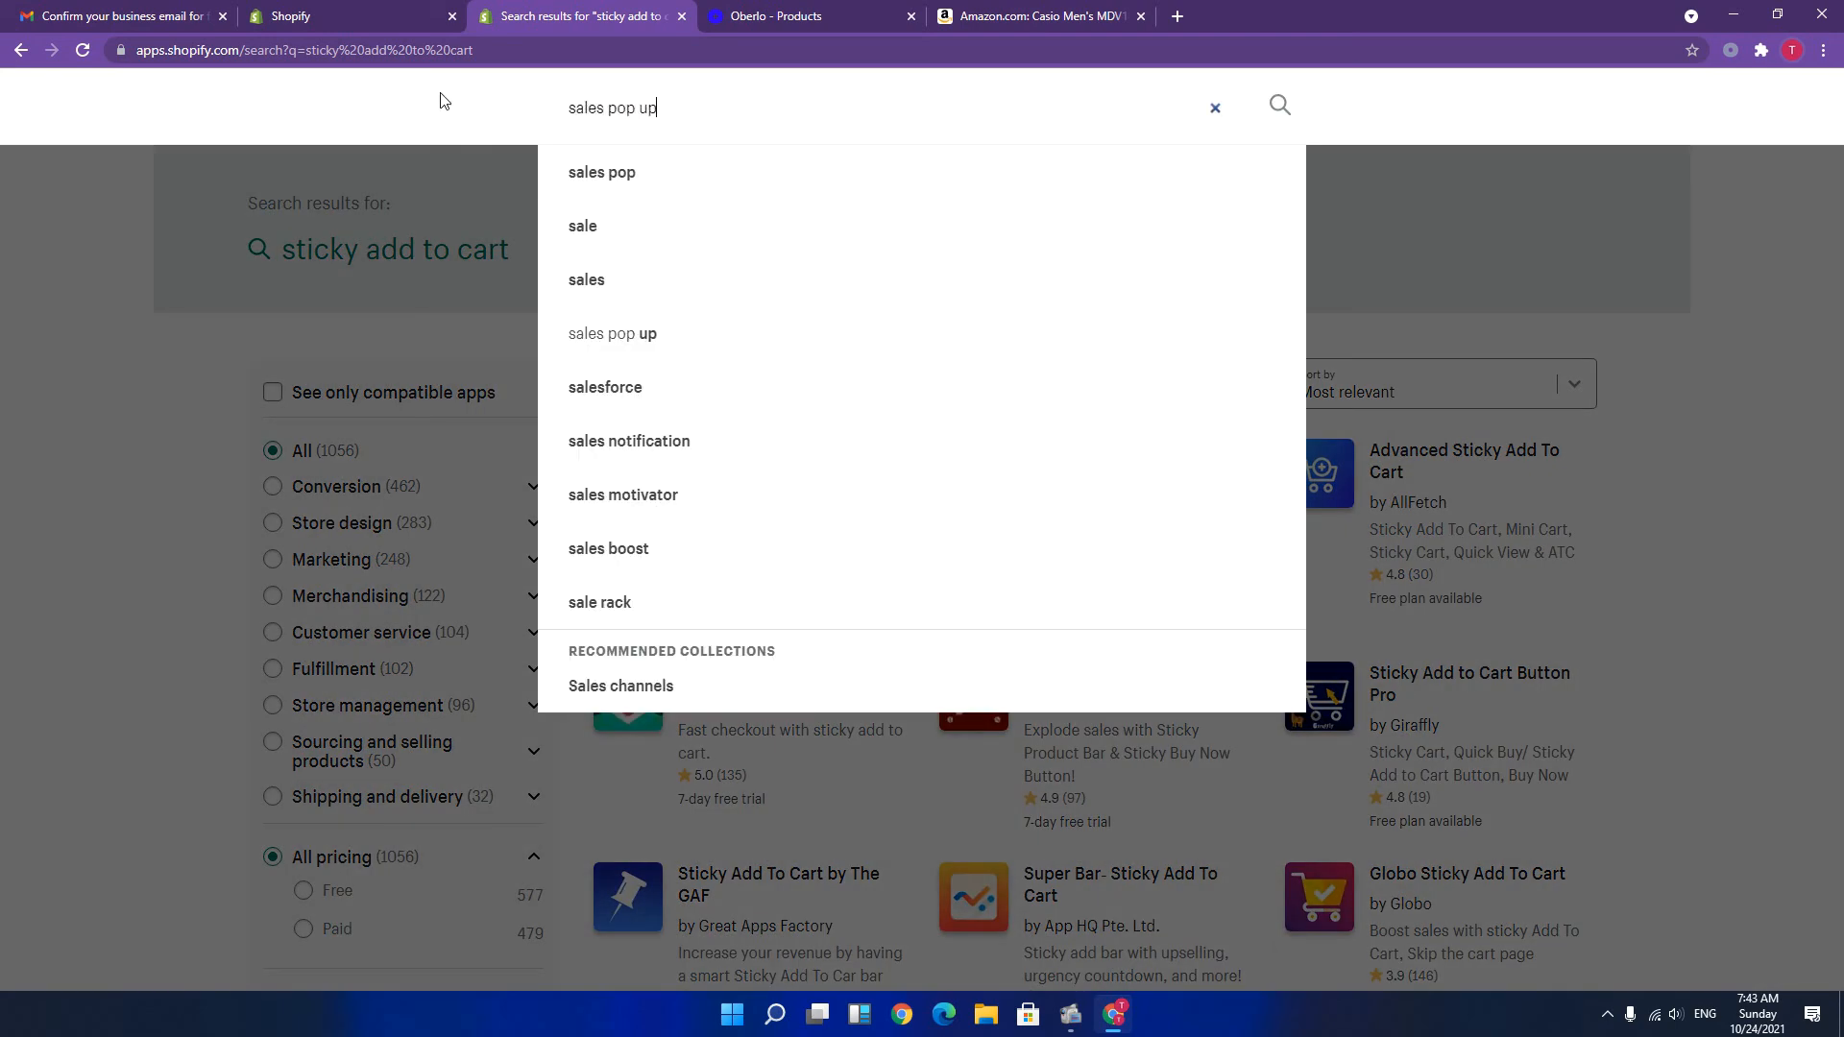
{"action": "key", "text": "Return"}
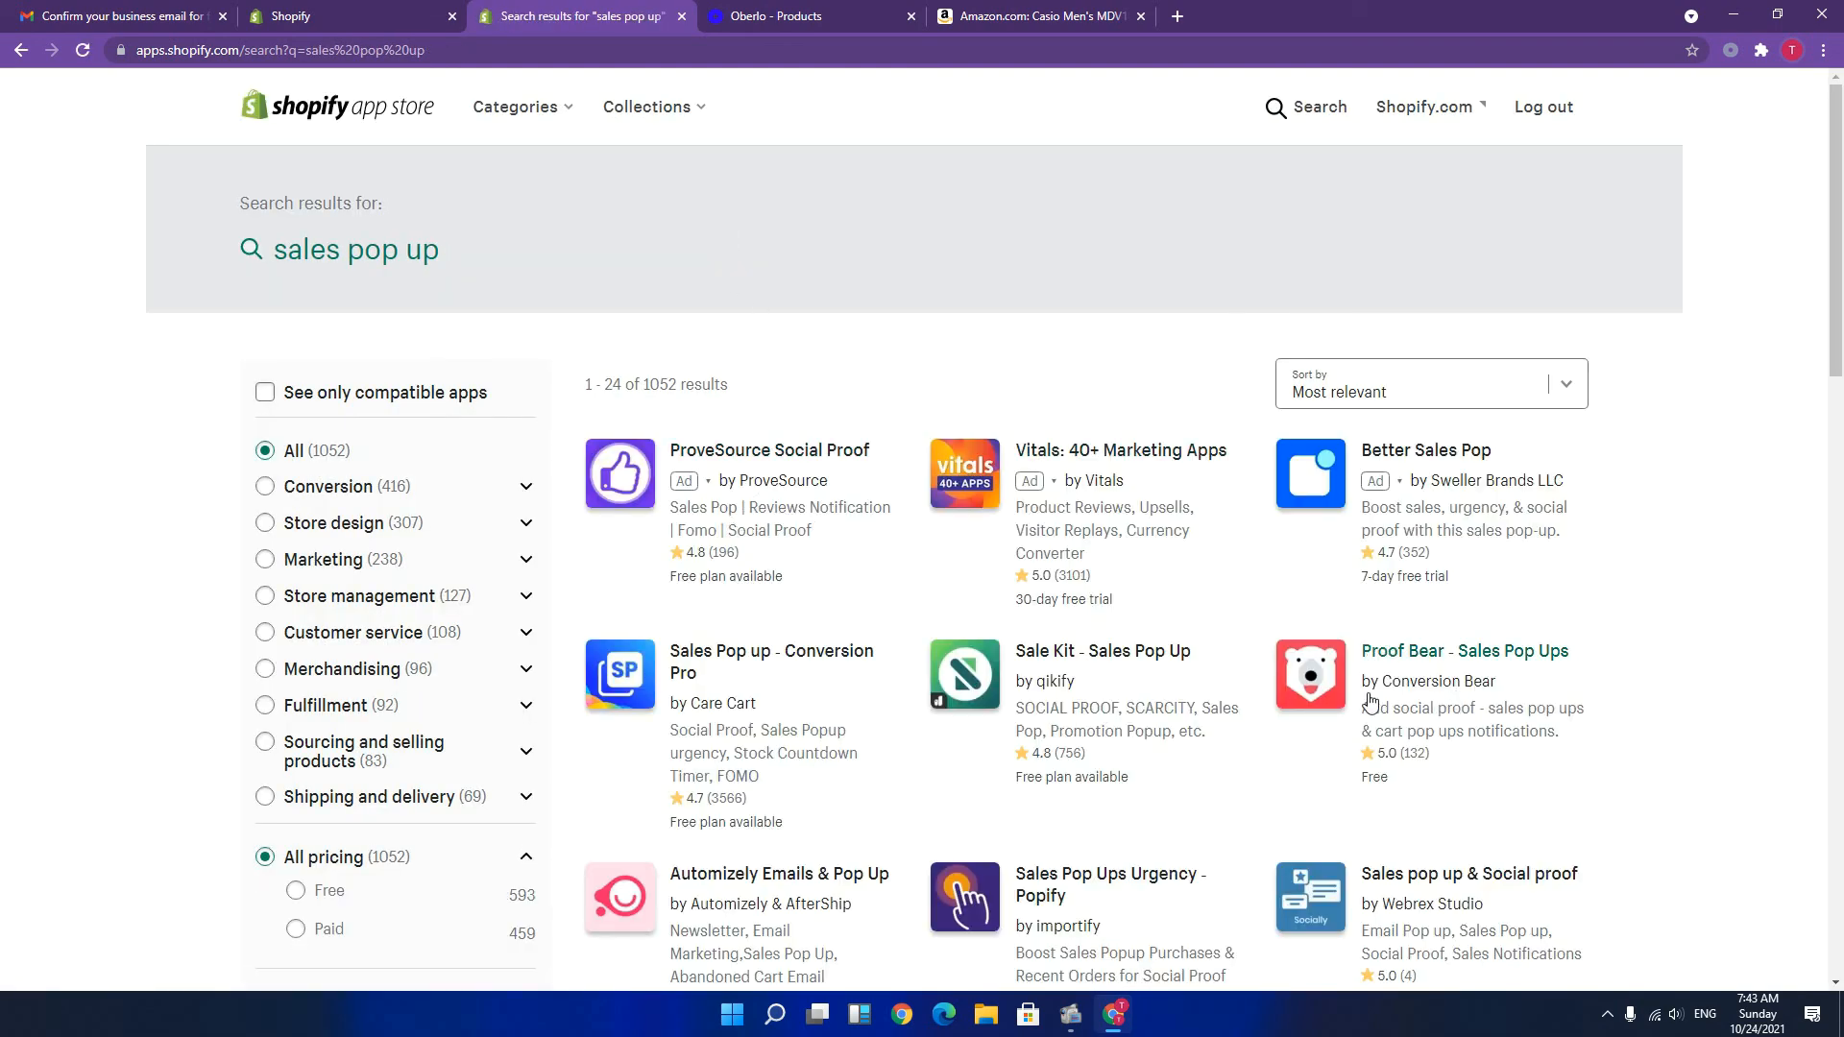
Step: Open a new browser tab and paste the example store's web address
{"action": "left_click", "coordinate": [1312, 111]}
{"action": "key", "text": "ctrl+t"}
{"action": "type", "text": "littltribesco.com"}
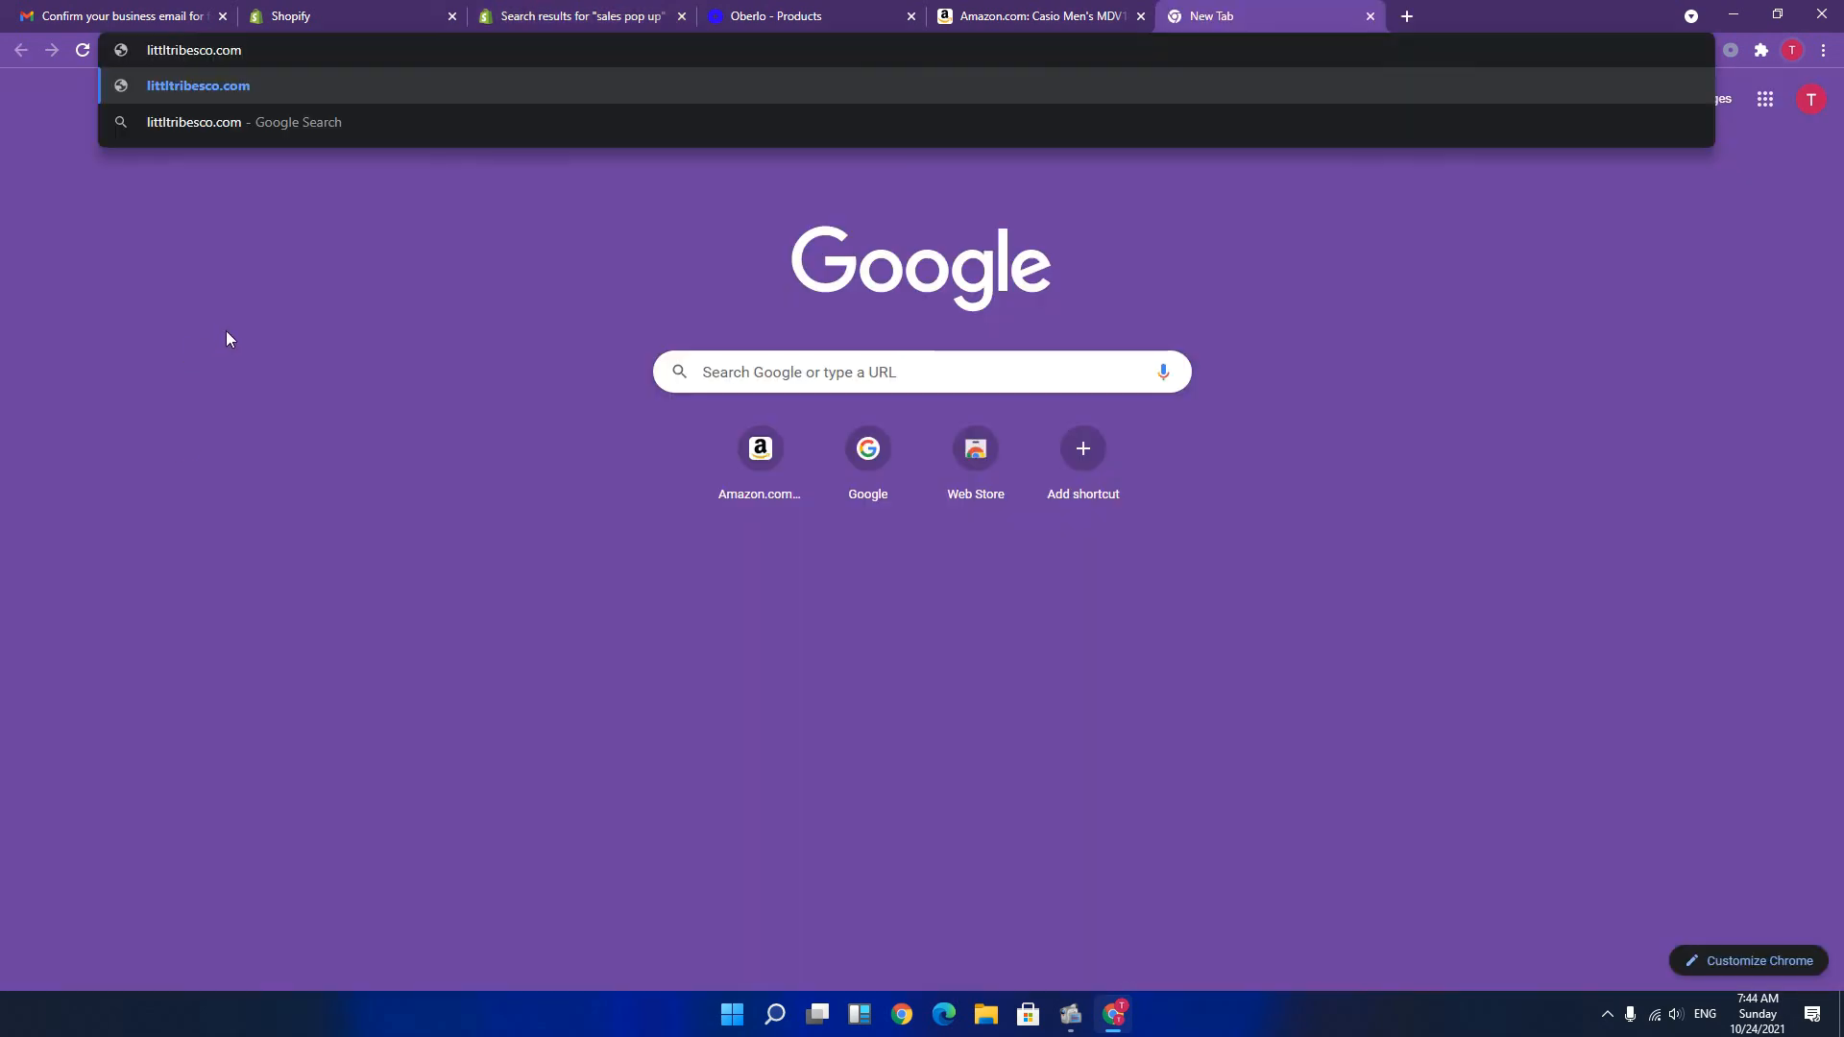
Step: Correct the misspelled address to littletribesco.com and load the Little Tribes store
{"action": "key", "text": "Return"}
{"action": "left_click", "coordinate": [188, 50]}
{"action": "type", "text": "littletribres"}
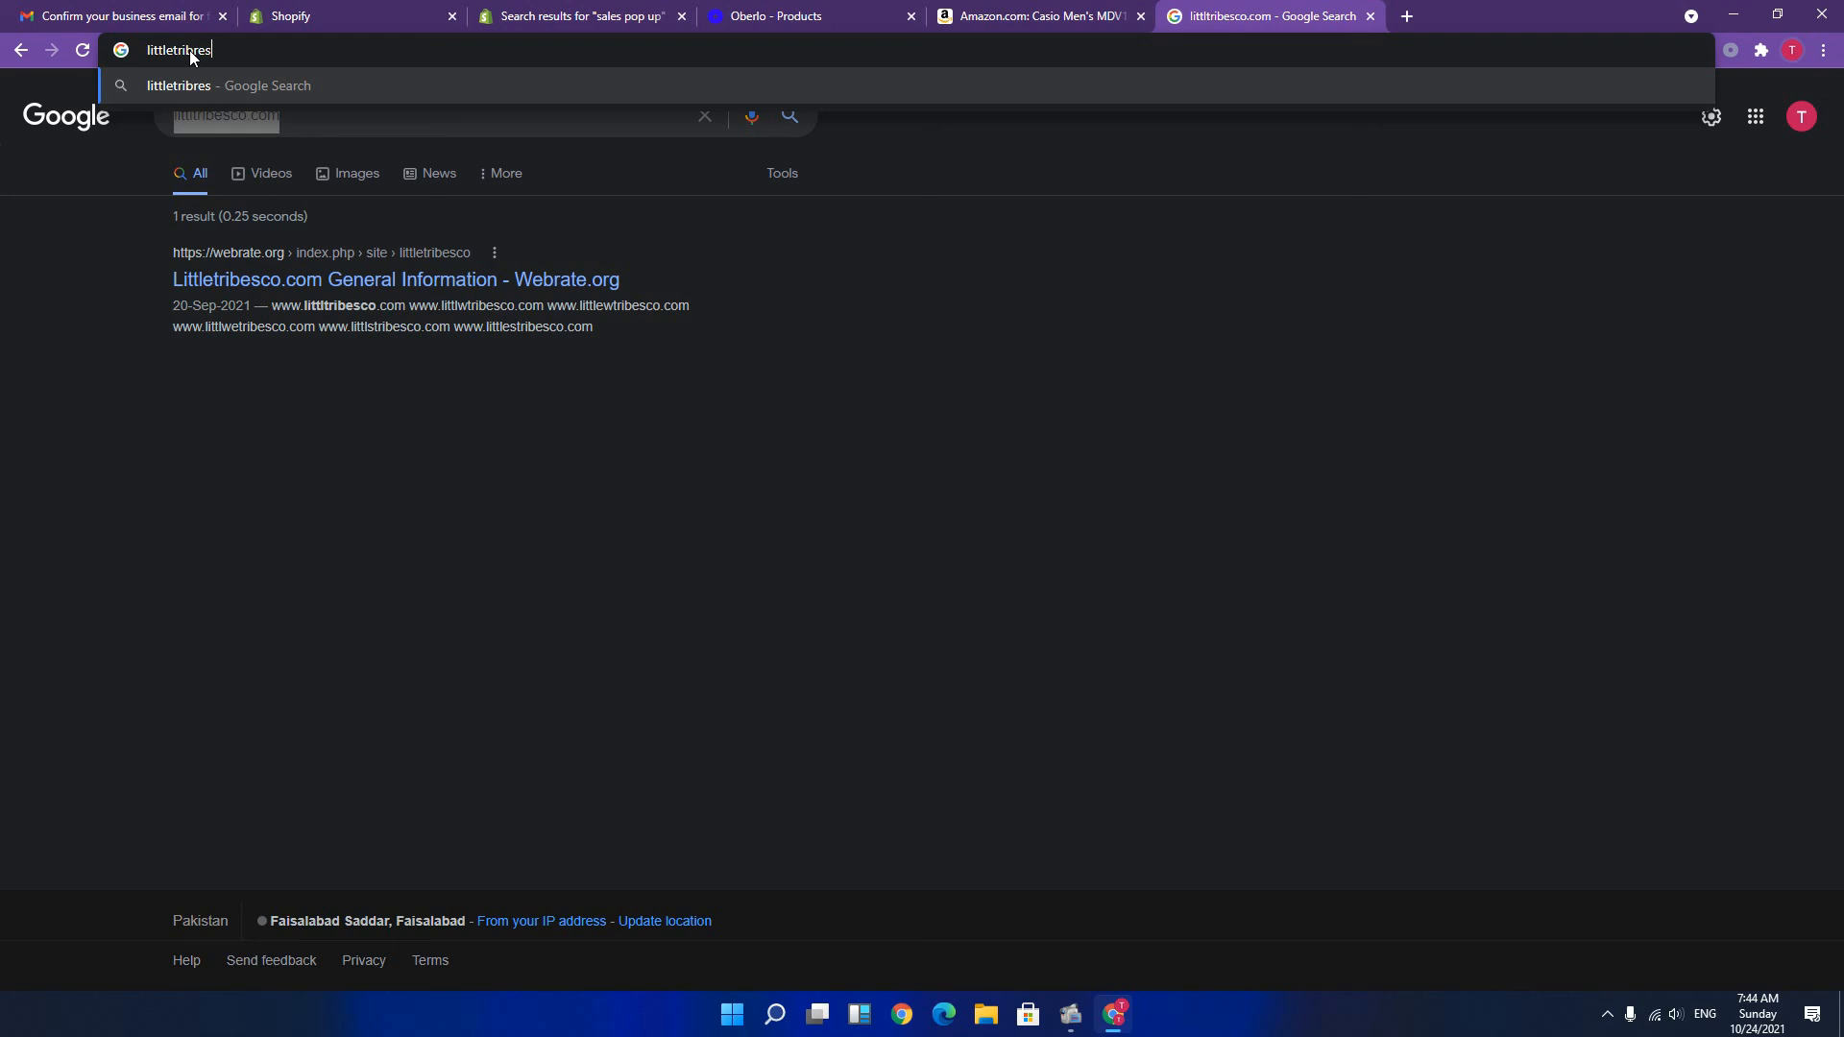
{"action": "key", "text": "BackSpace"}
{"action": "key", "text": "BackSpace"}
{"action": "key", "text": "BackSpace"}
{"action": "type", "text": "esc"}
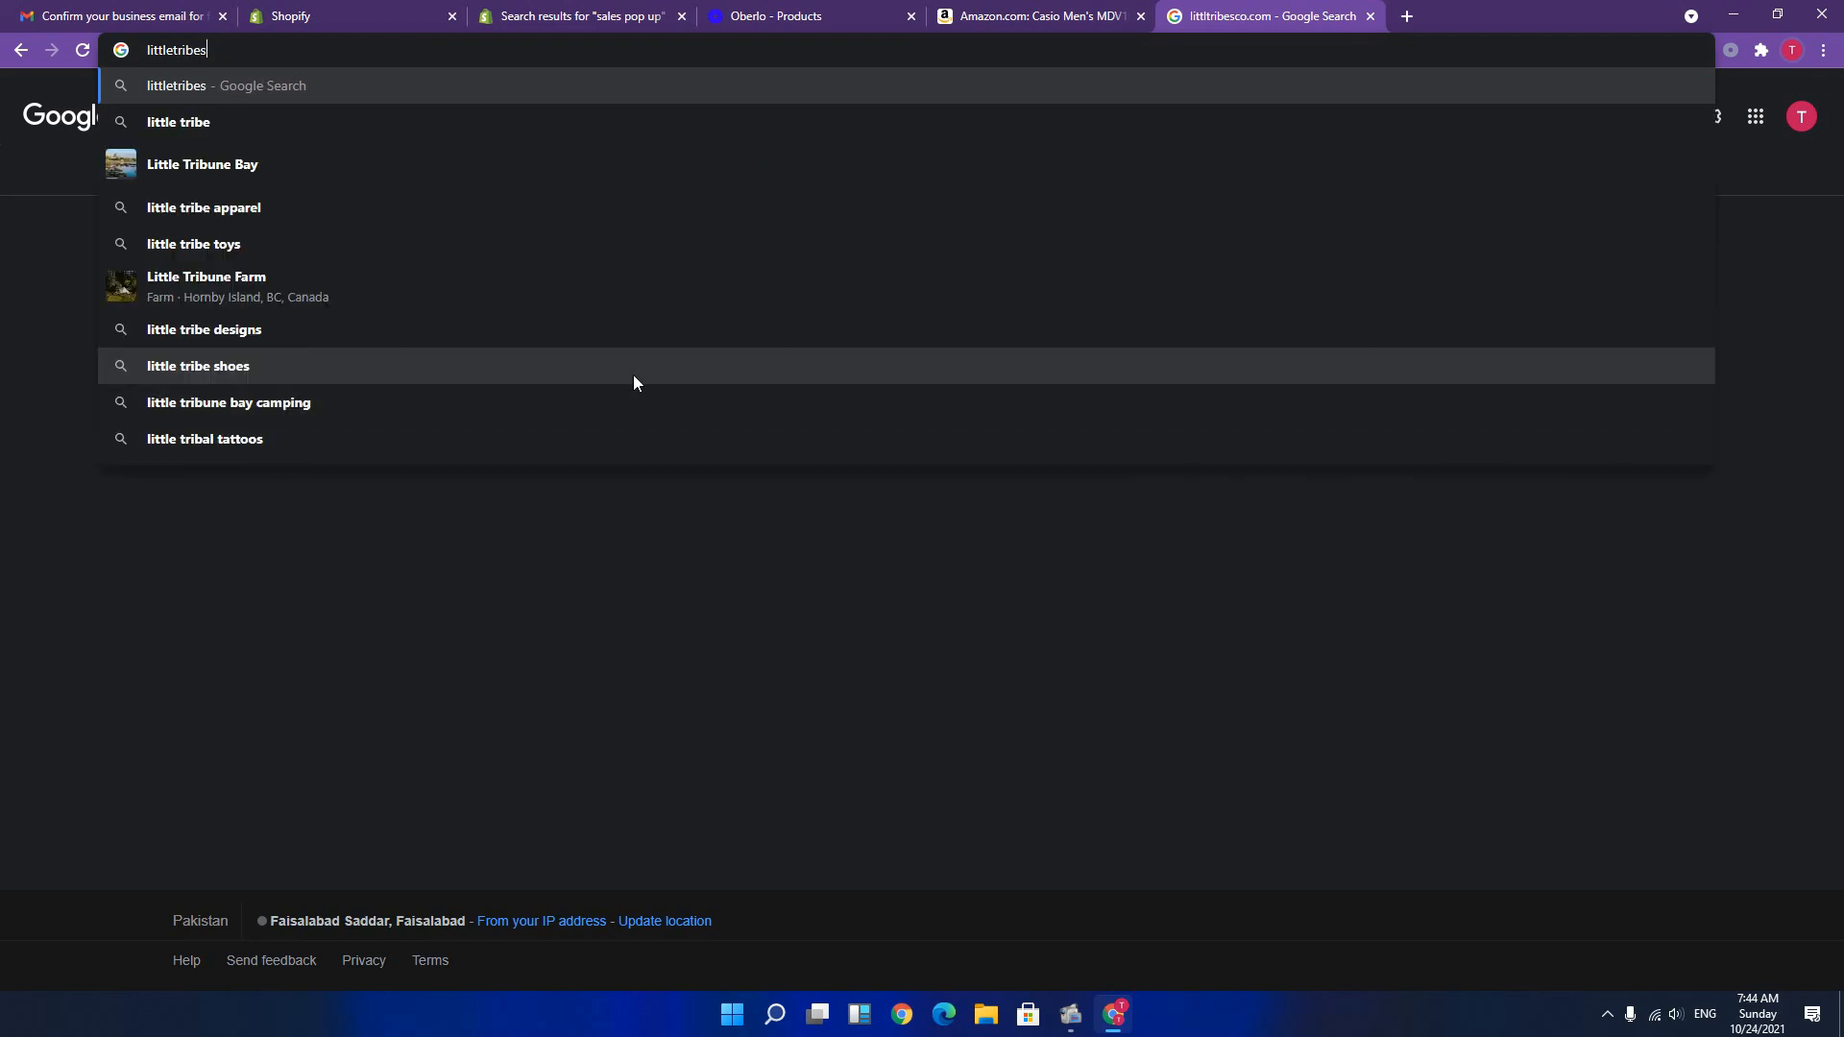
{"action": "type", "text": "o.com"}
{"action": "key", "text": "Return"}
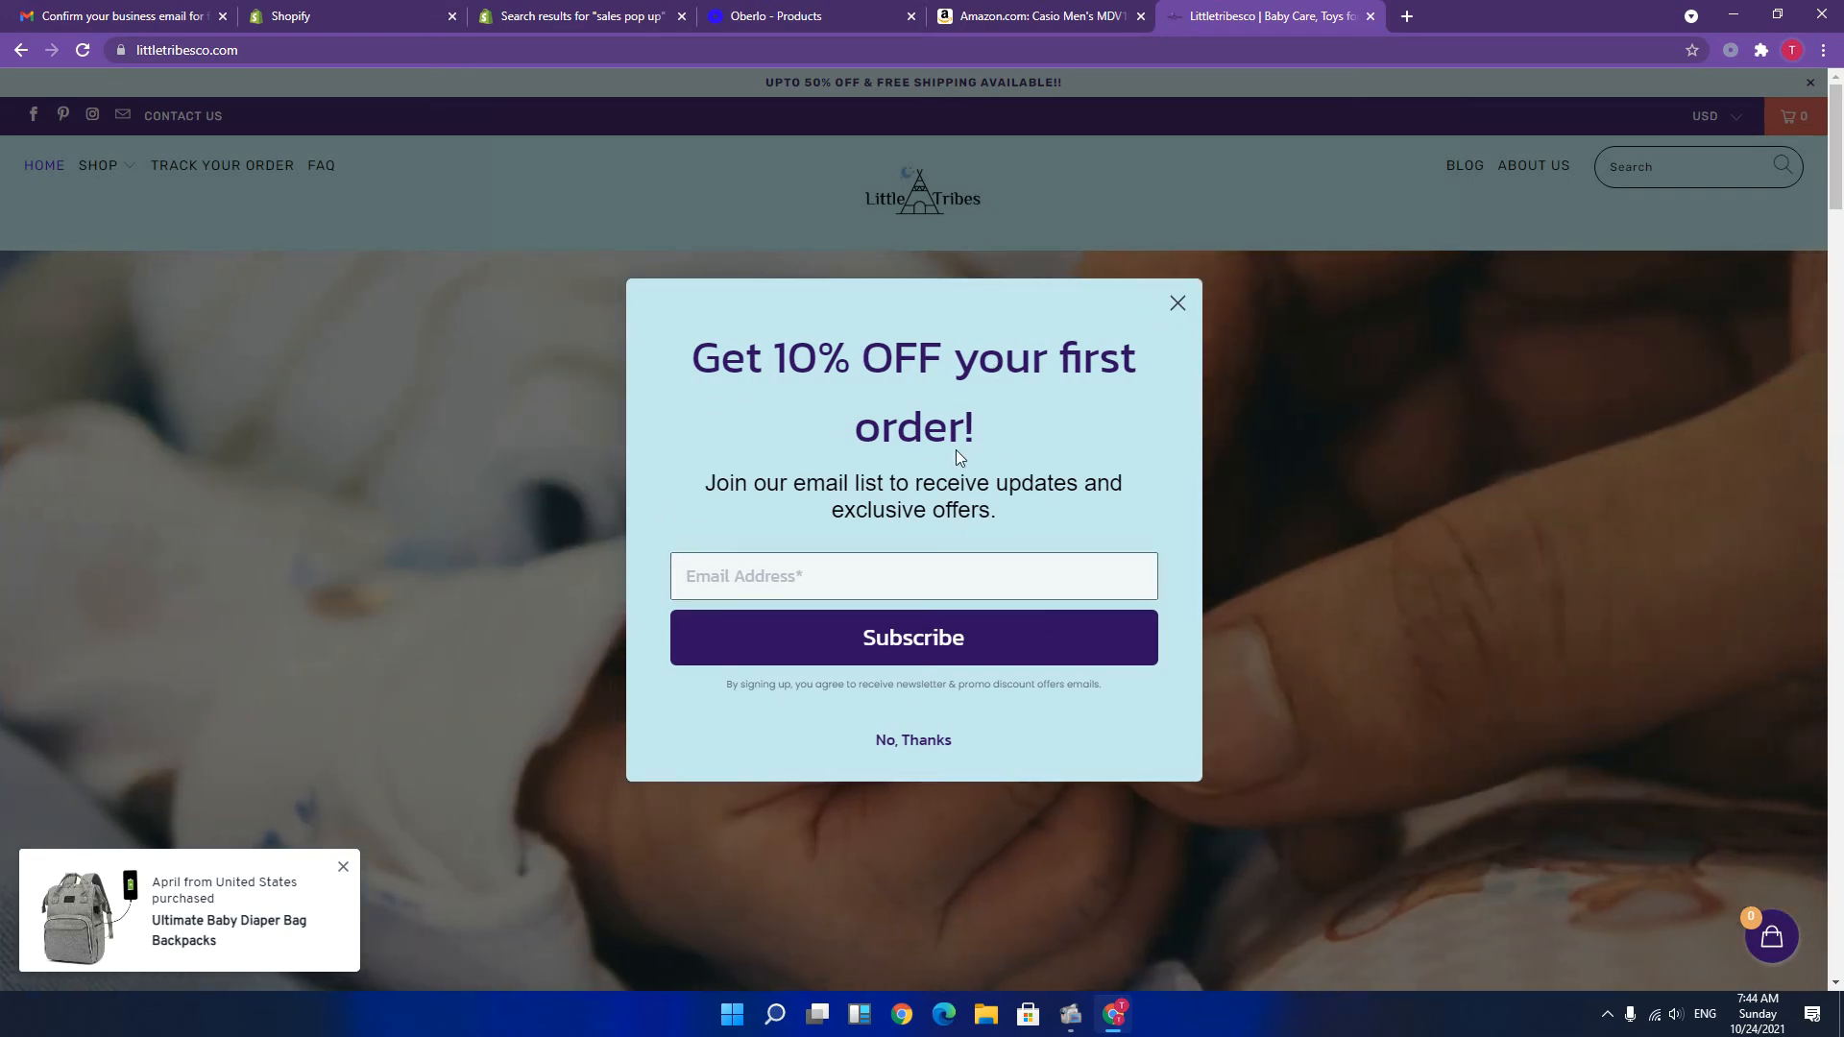
Step: Search the App Store for 'klaviyo', then close the Littletribes 10% off signup popup
{"action": "left_click", "coordinate": [530, 15]}
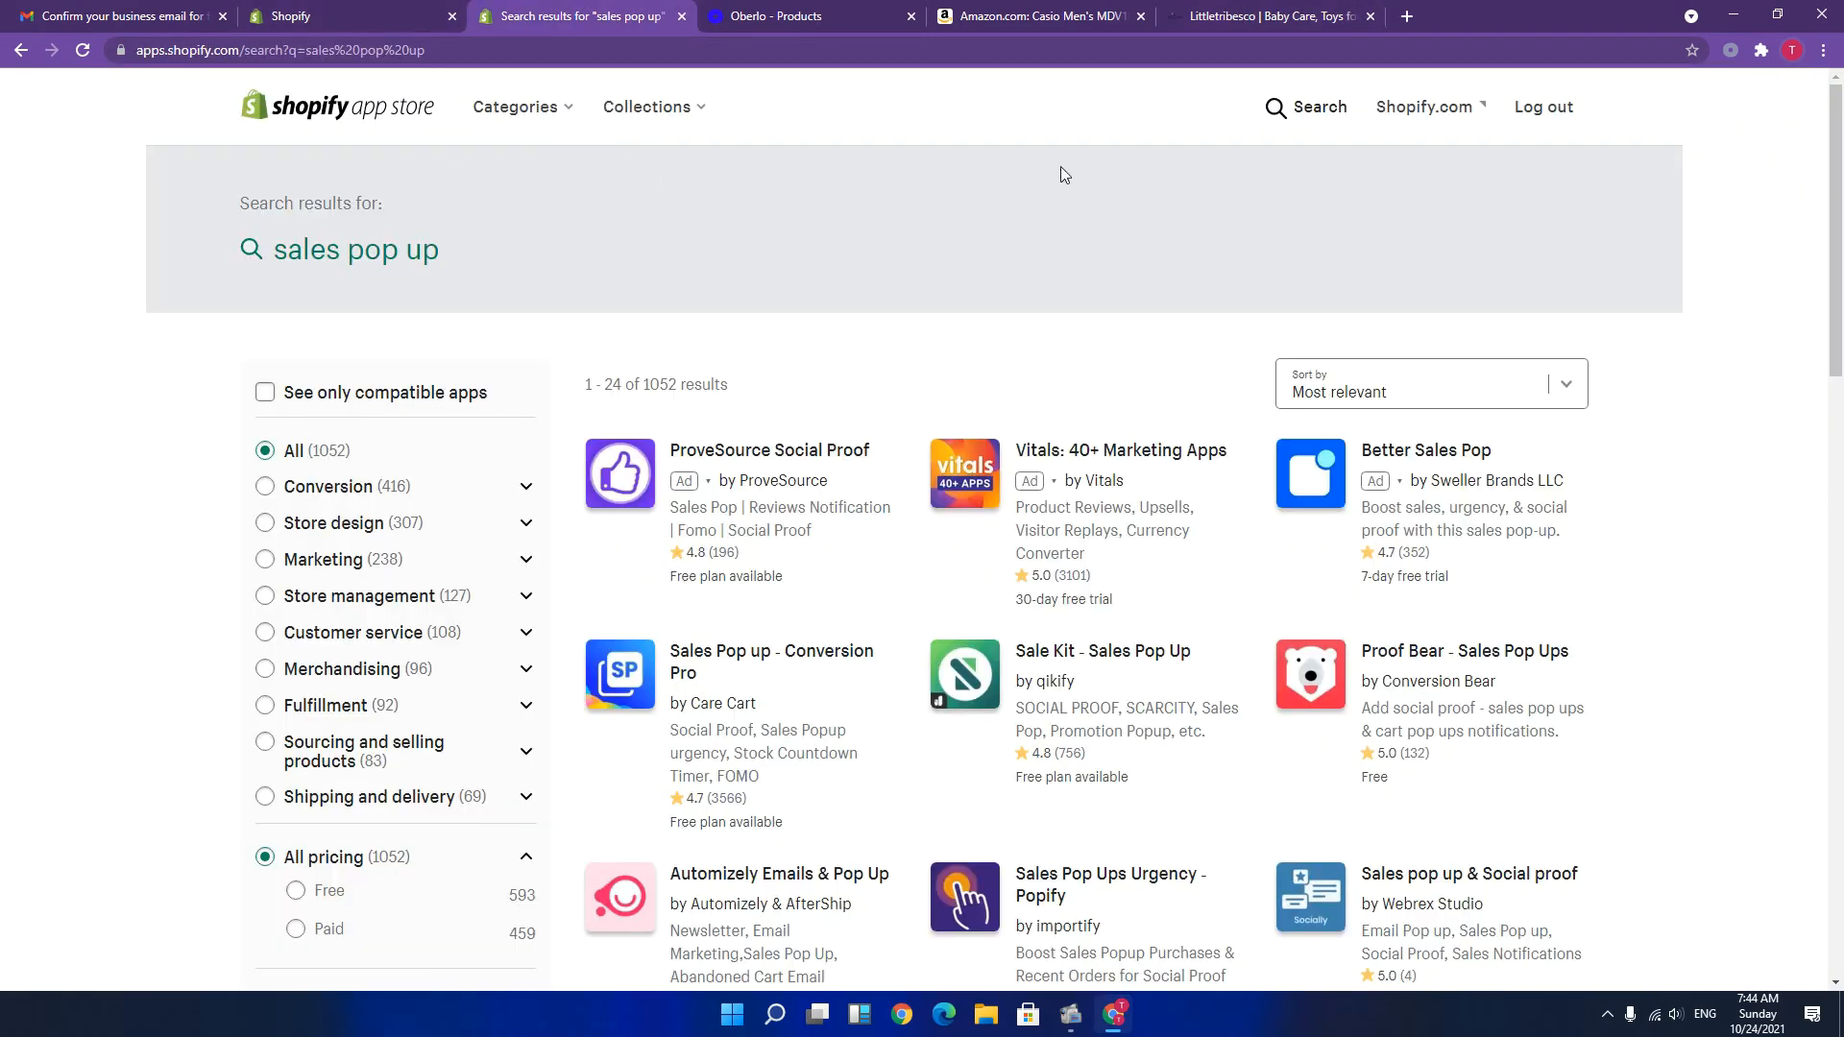
{"action": "left_click", "coordinate": [1297, 109]}
{"action": "type", "text": "kla"}
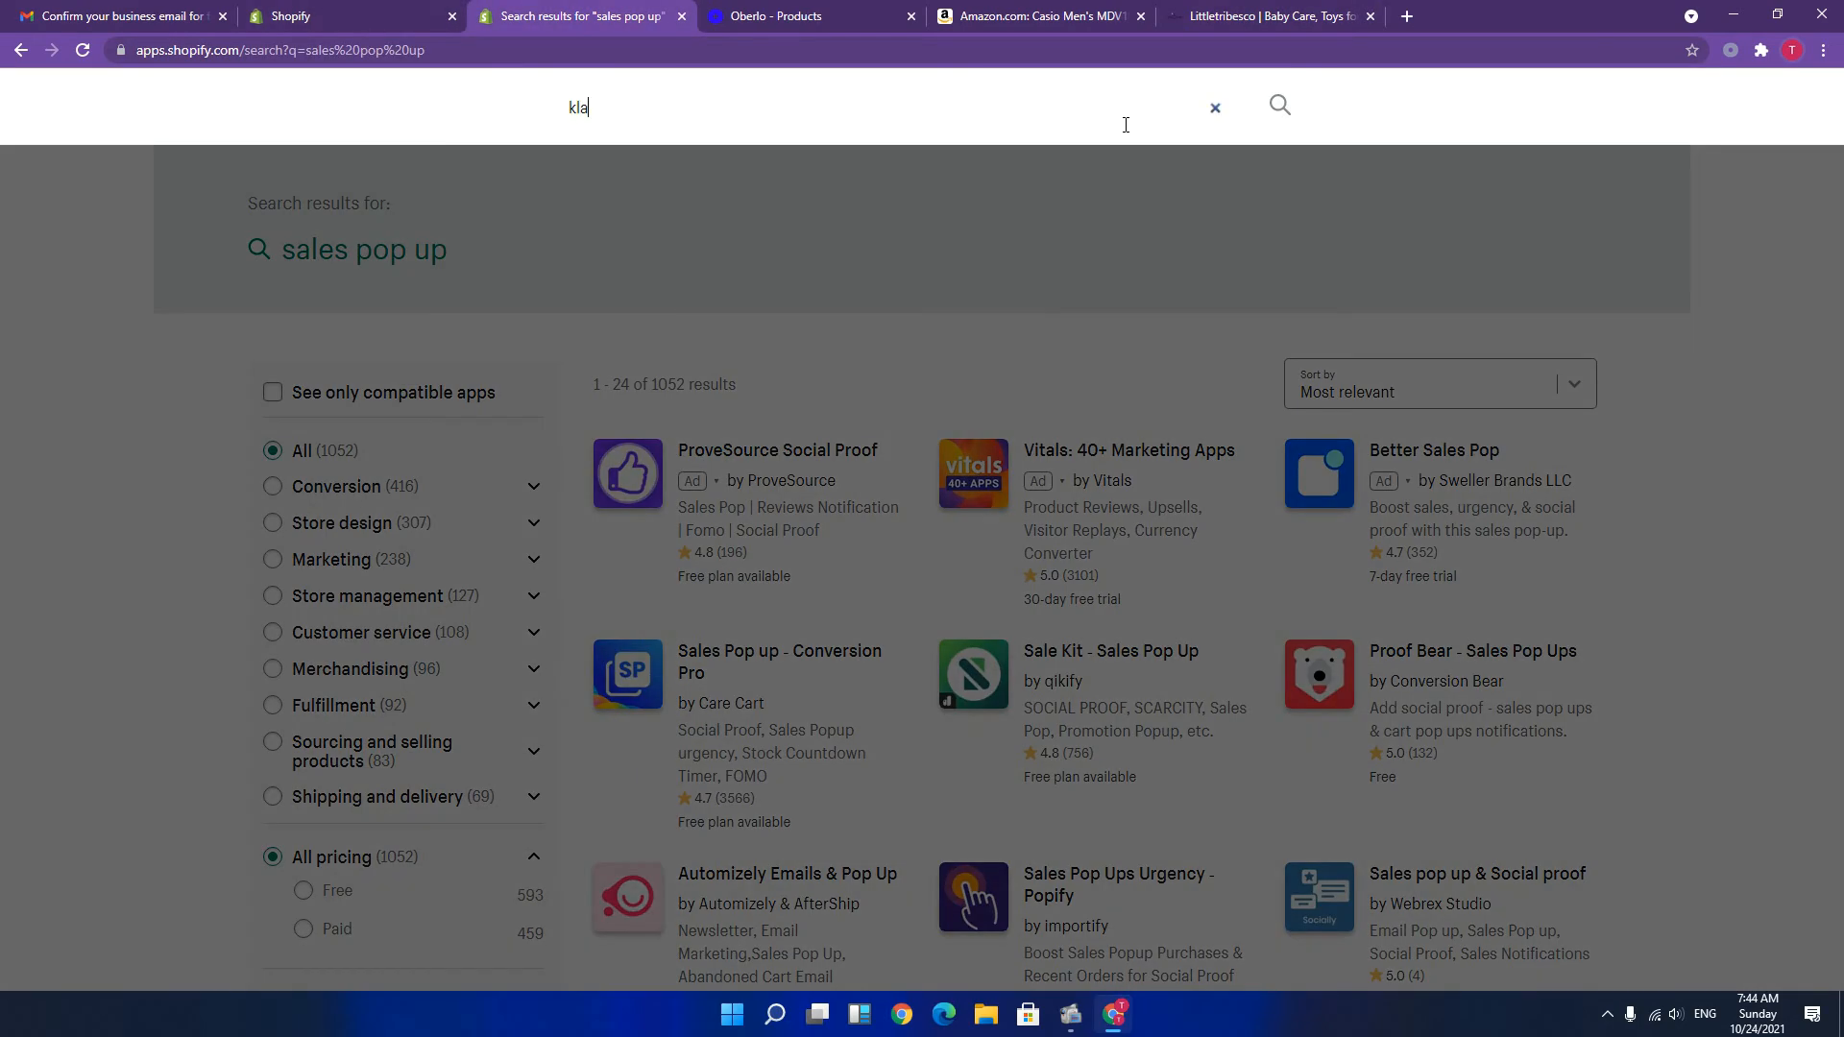
{"action": "type", "text": "vito"}
{"action": "key", "text": "Return"}
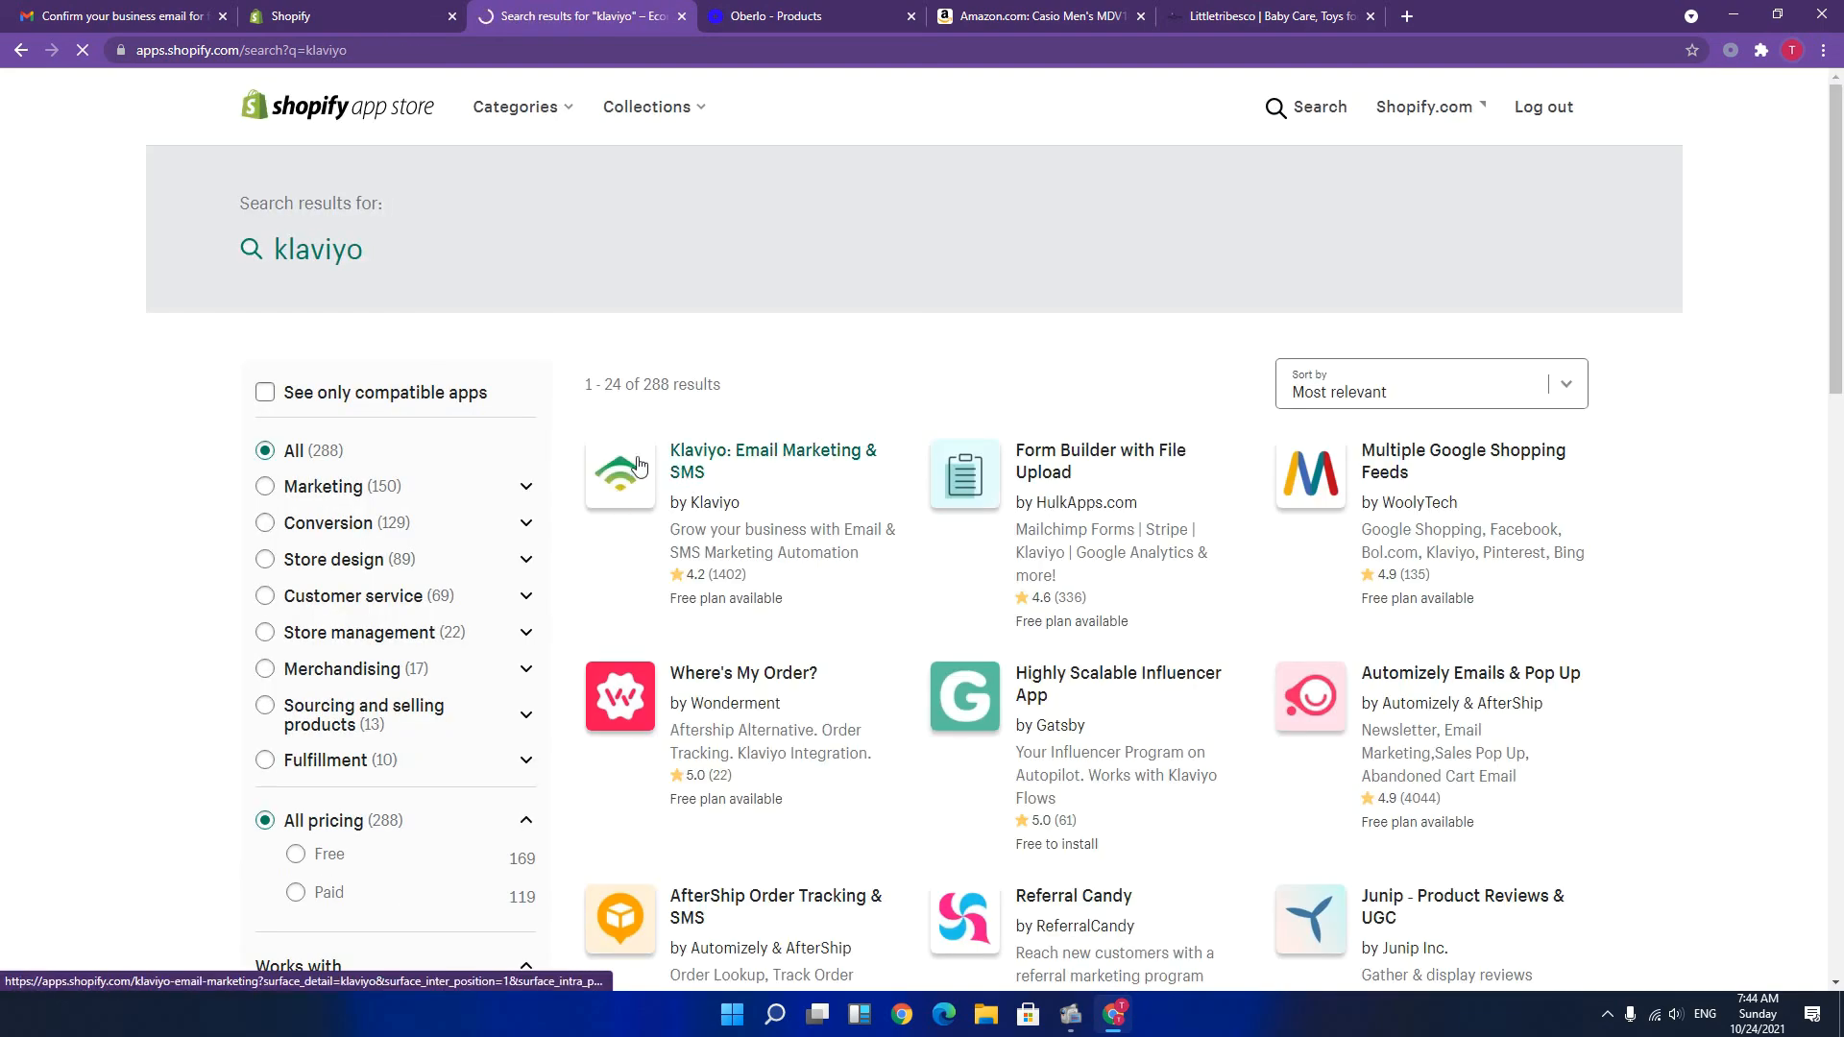
{"action": "left_click", "coordinate": [1231, 13]}
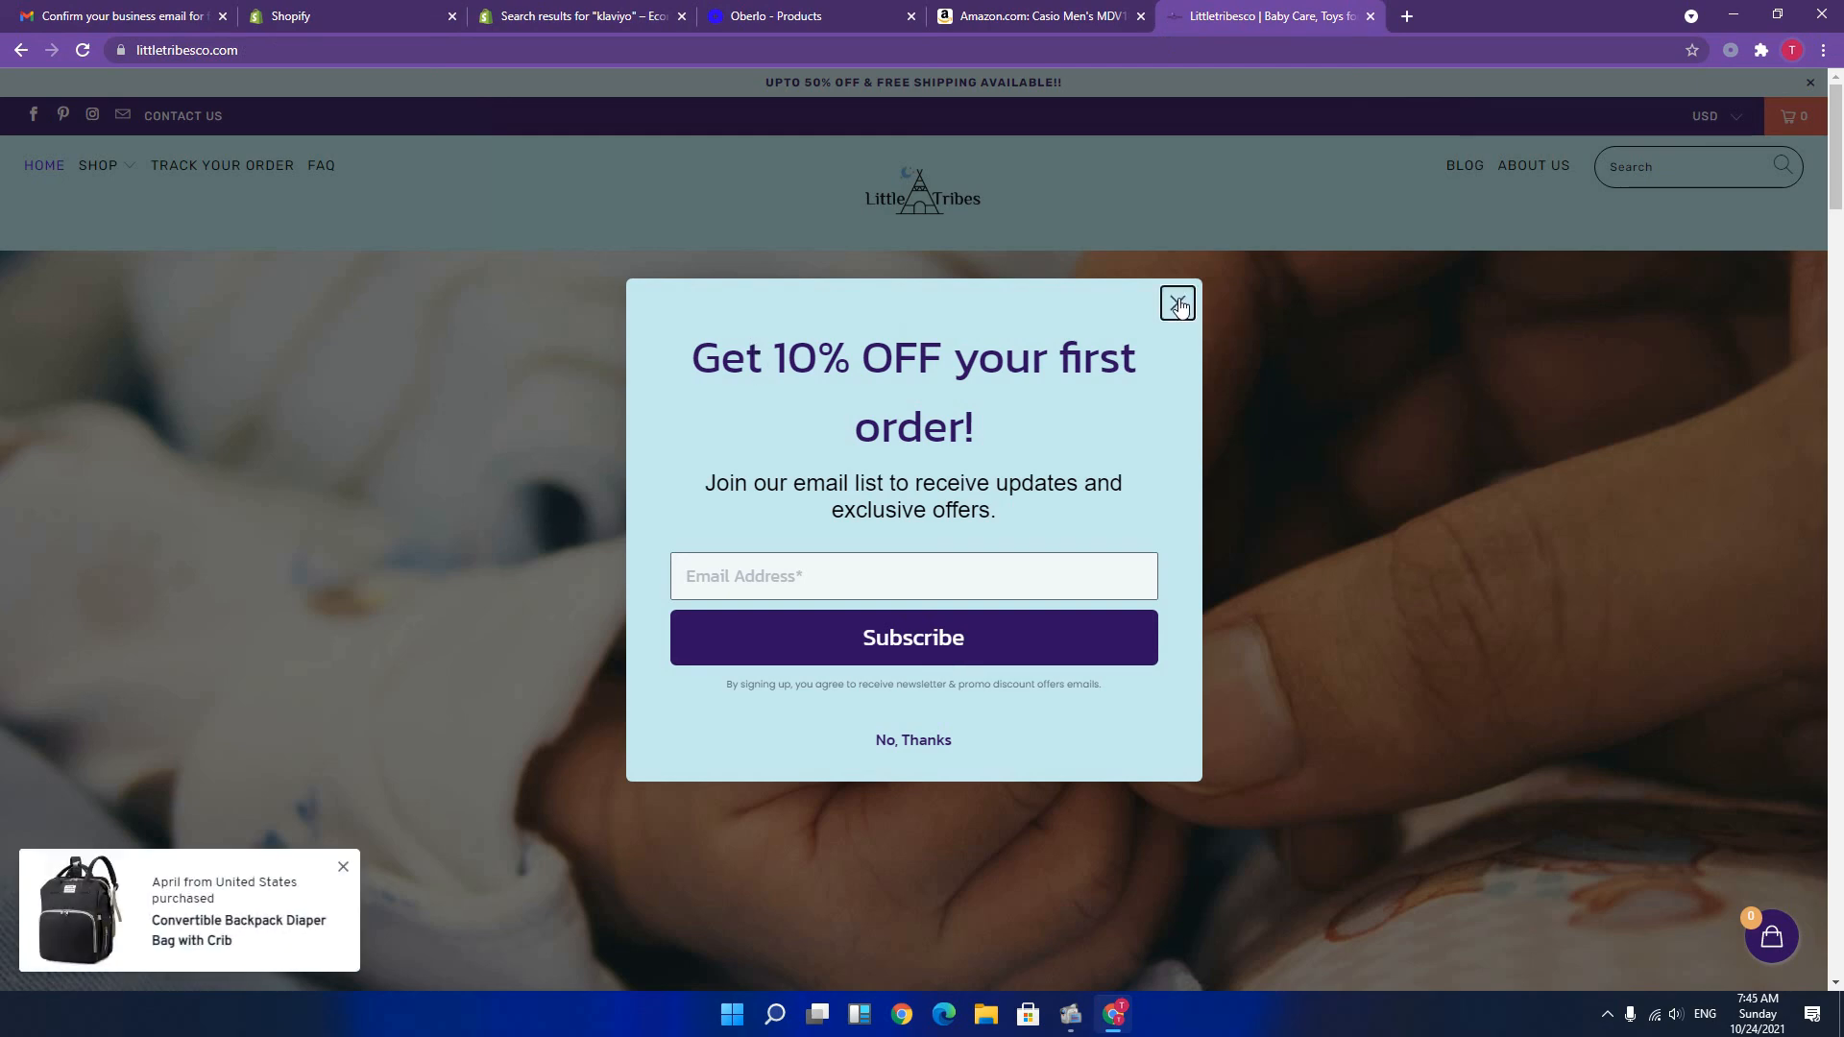
{"action": "left_click", "coordinate": [1177, 304]}
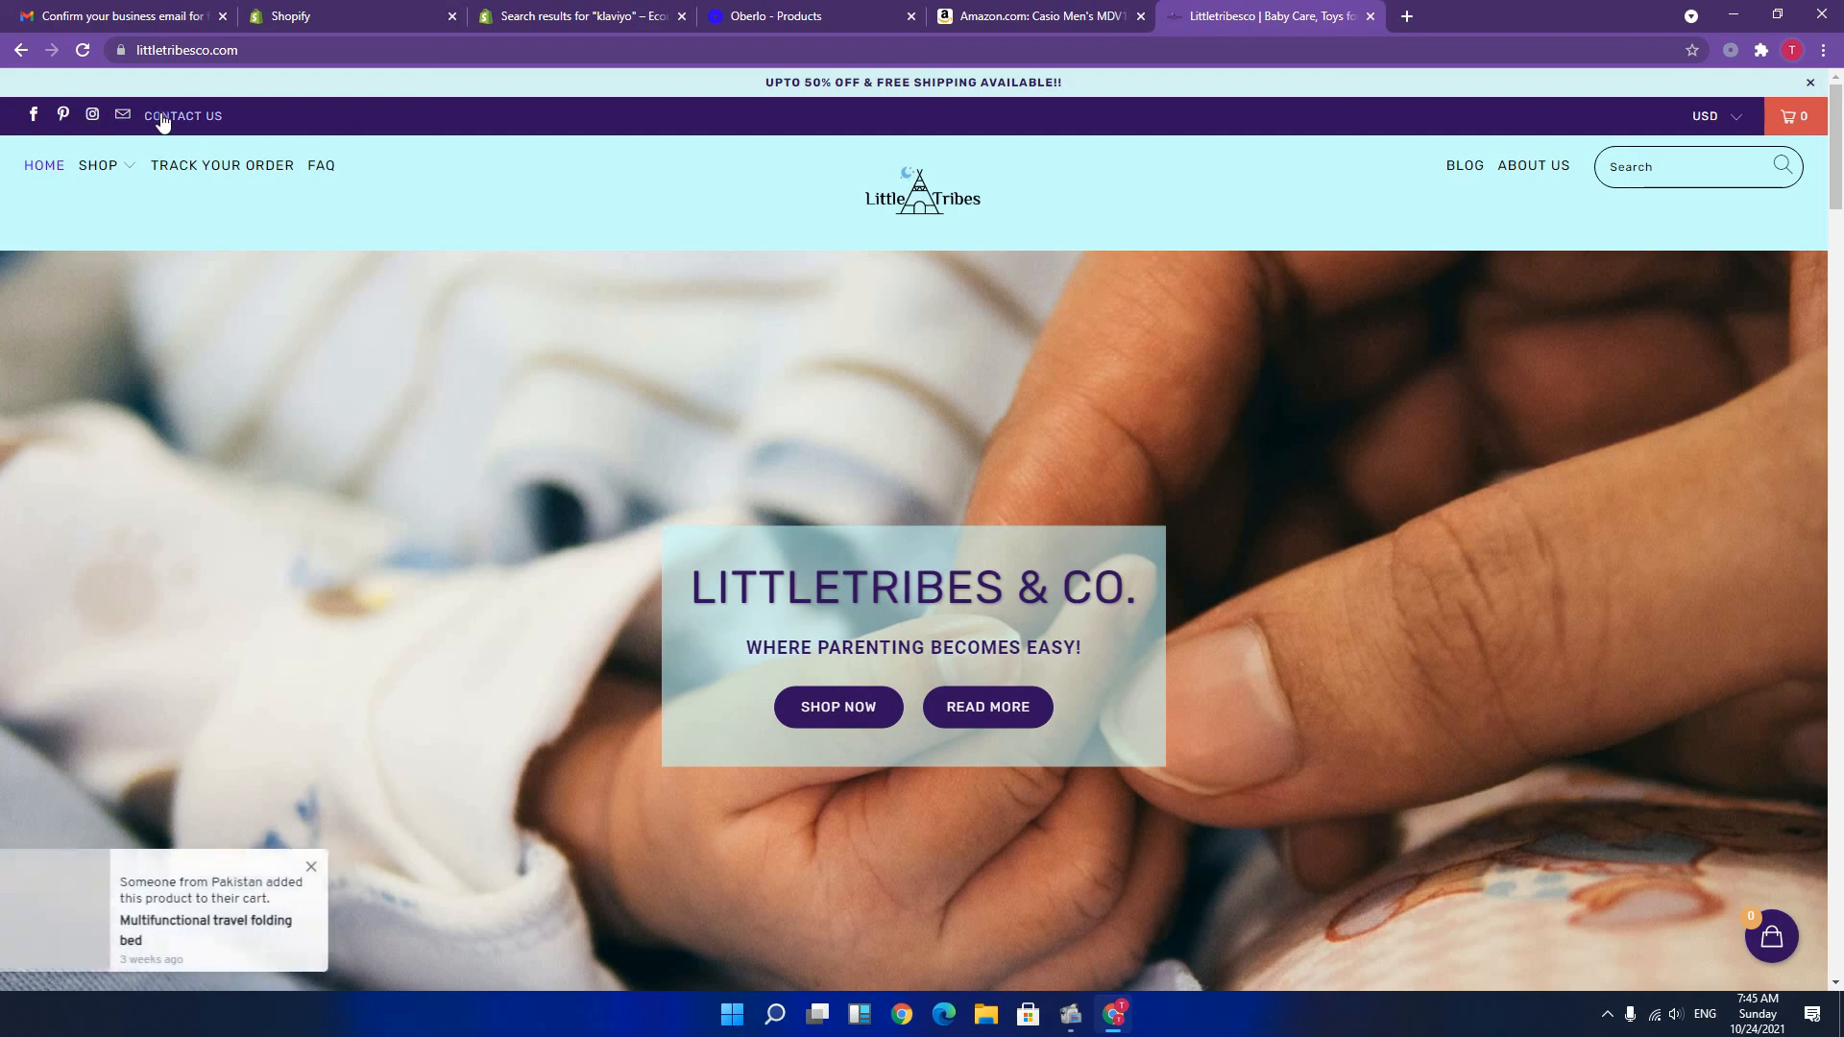
Step: Advance the Littletribes home page hero slider by two slides
{"action": "mouse_move", "coordinate": [123, 168]}
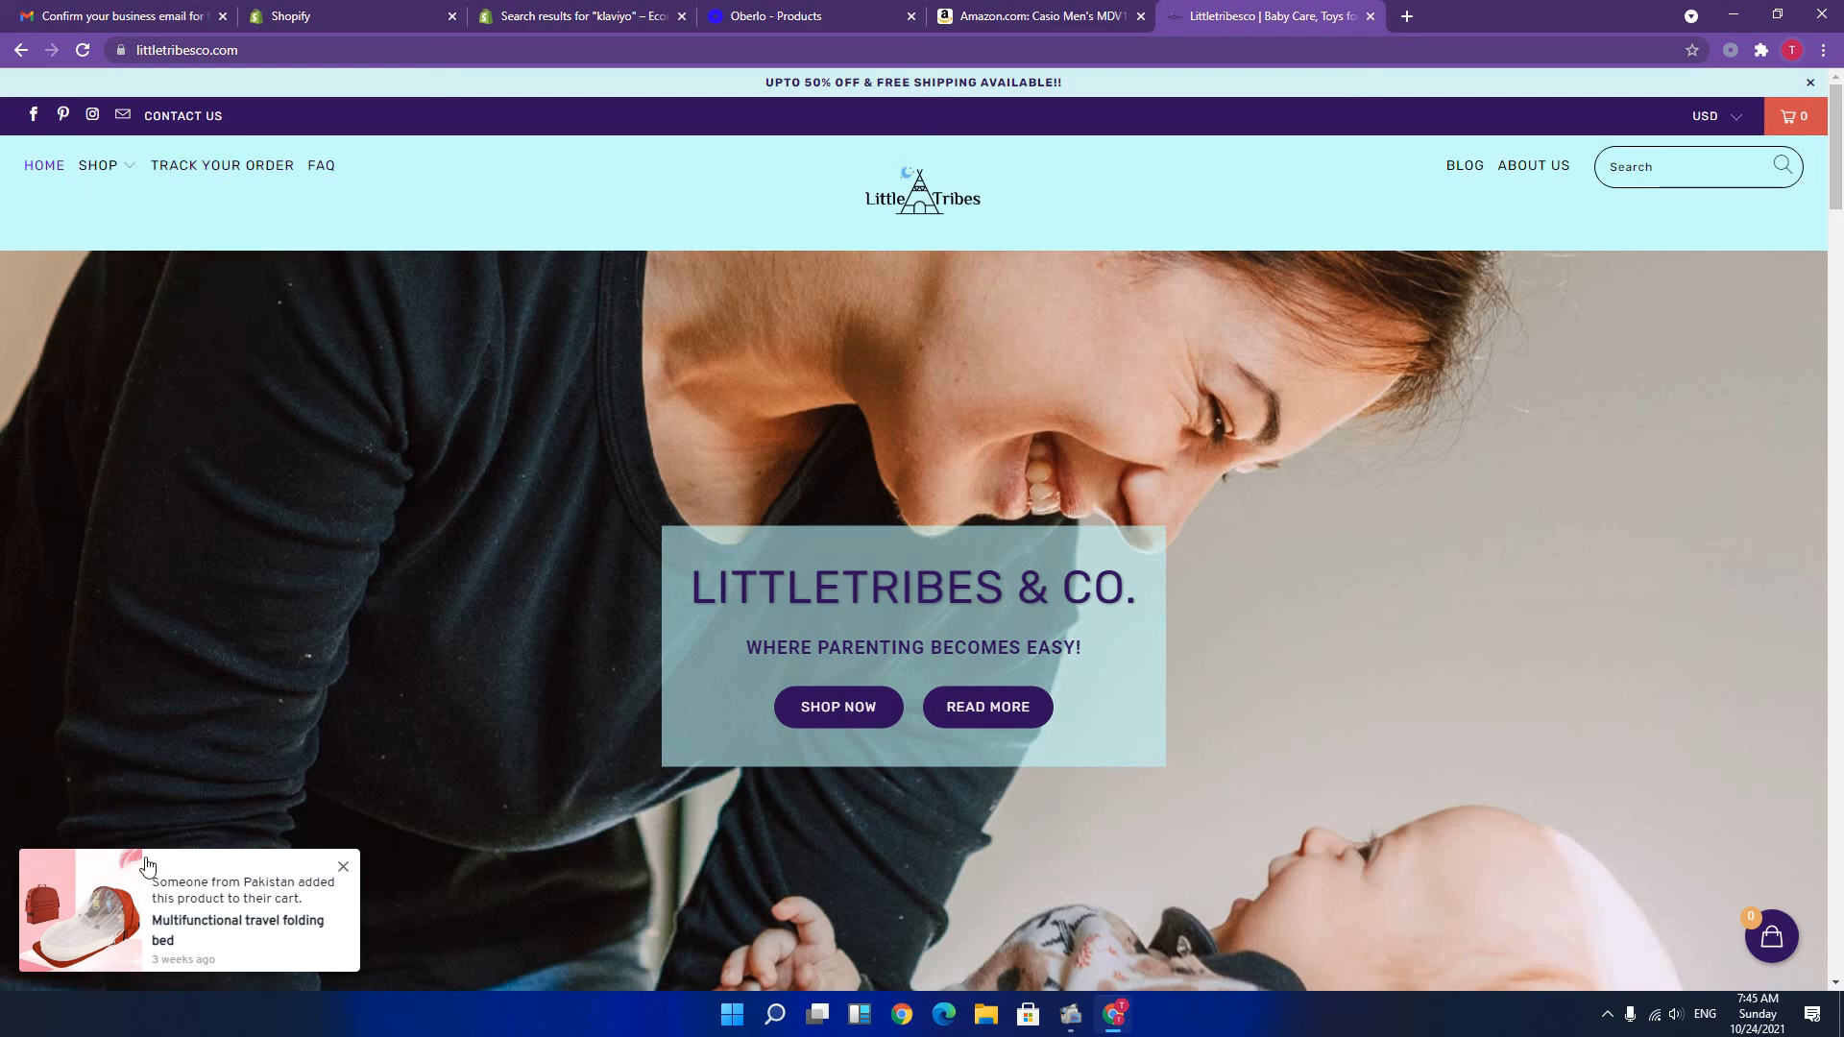
{"action": "scroll", "coordinate": [872, 615], "scroll_direction": "down", "scroll_amount": 2}
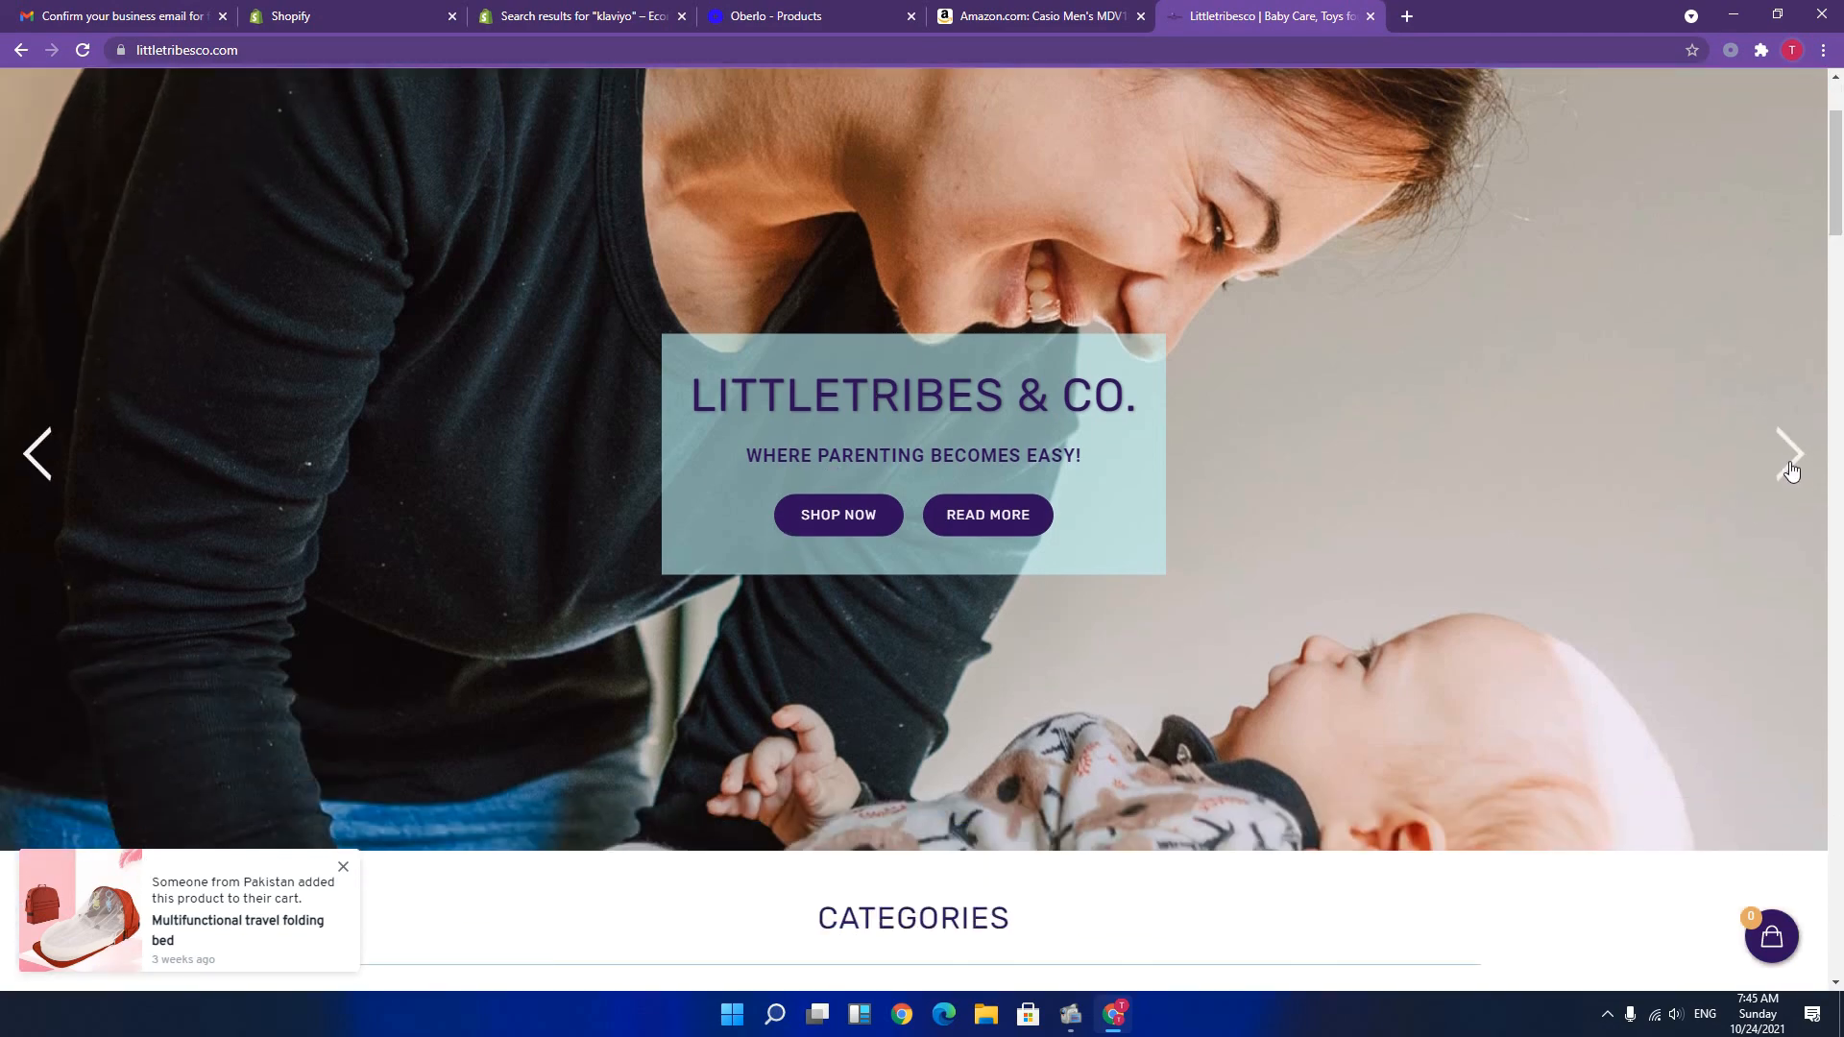
{"action": "left_click", "coordinate": [1790, 455]}
{"action": "left_click", "coordinate": [1790, 455]}
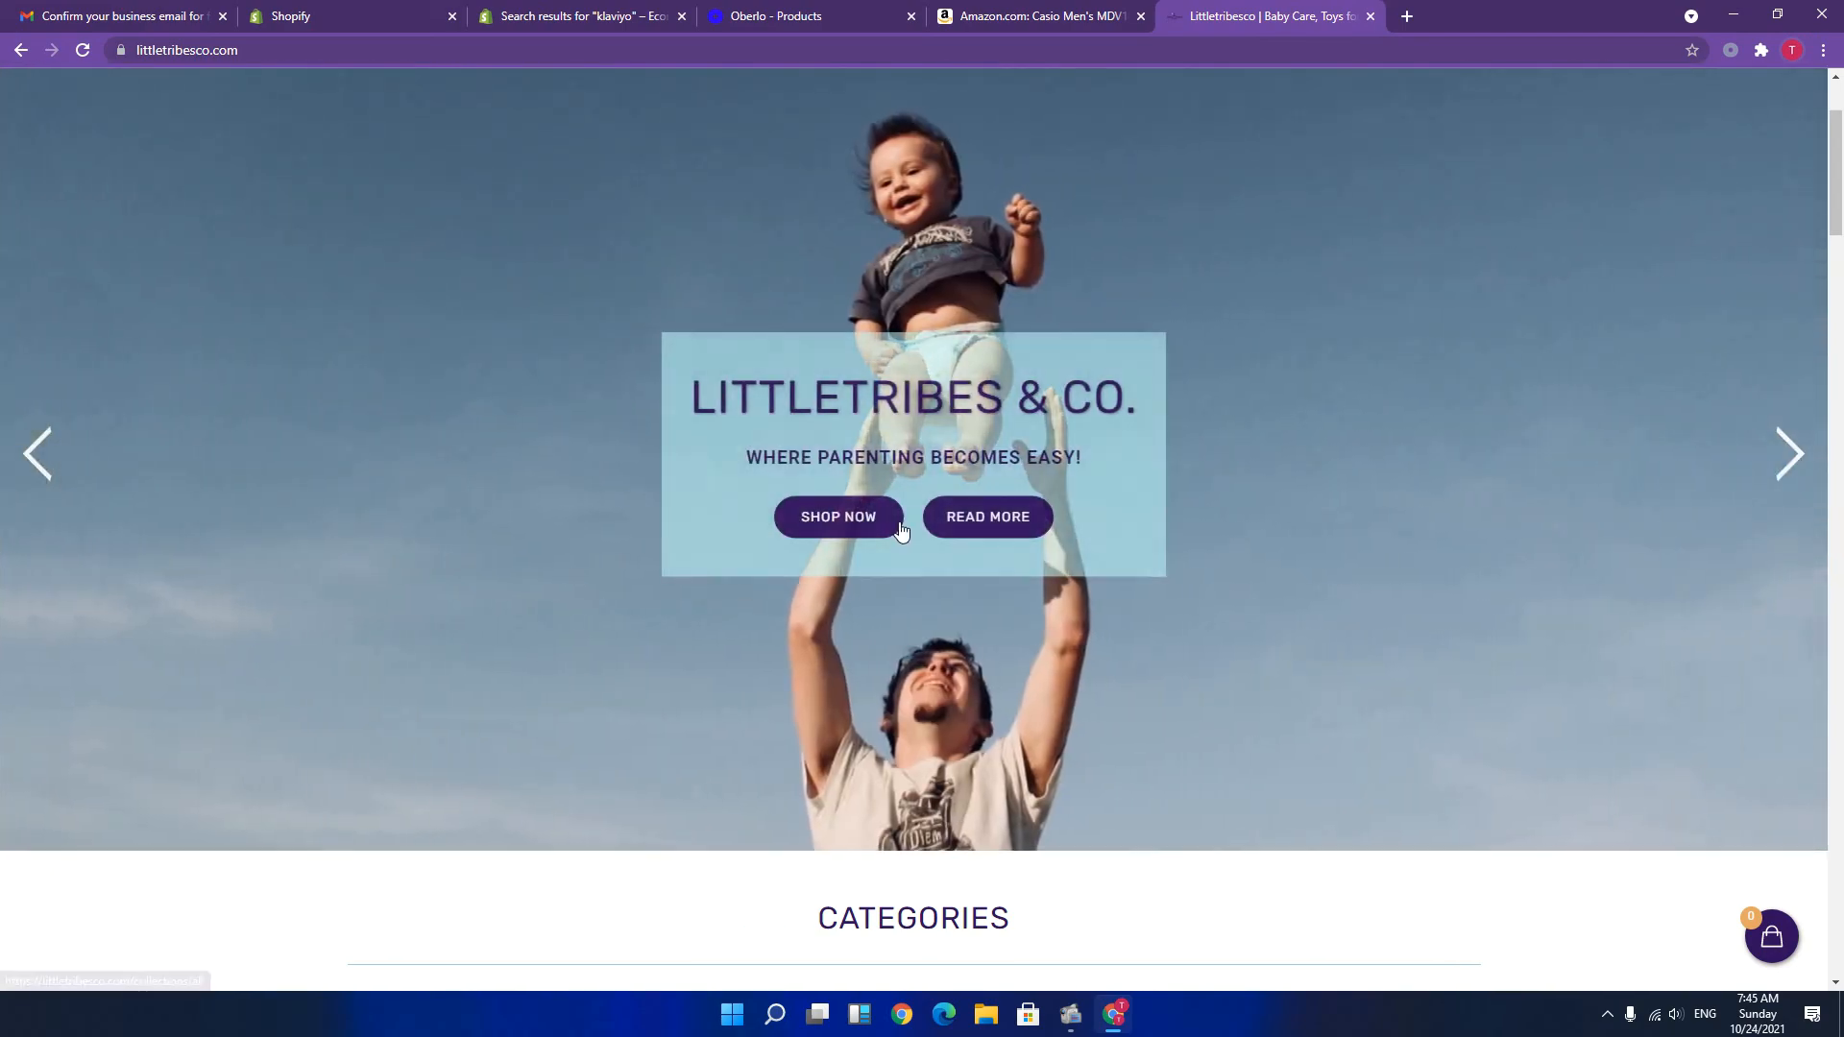
Step: Scroll past Categories, New Arrival and Best Seller to reach the Convertible Backpack Diaper Bag With Crib
{"action": "scroll", "coordinate": [989, 559], "scroll_direction": "up", "scroll_amount": 2}
{"action": "scroll", "coordinate": [980, 709], "scroll_direction": "down", "scroll_amount": 6}
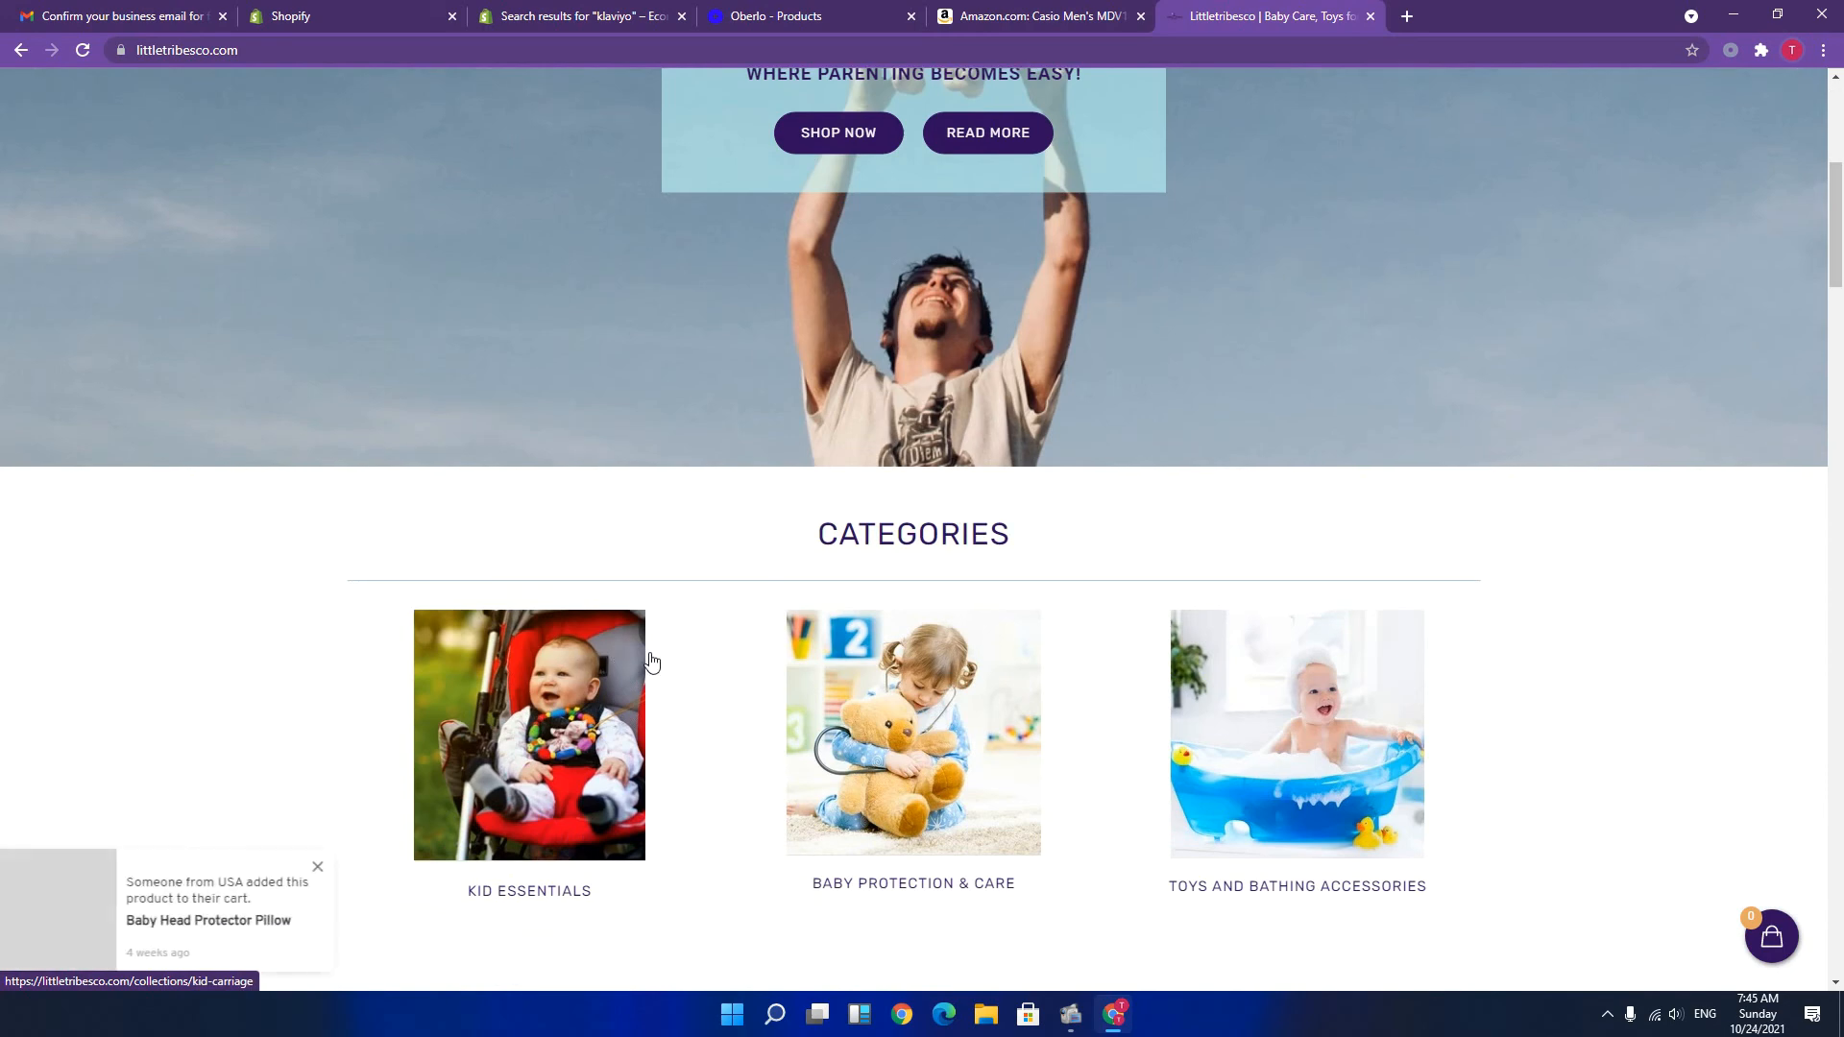
{"action": "scroll", "coordinate": [590, 661], "scroll_direction": "down", "scroll_amount": 3}
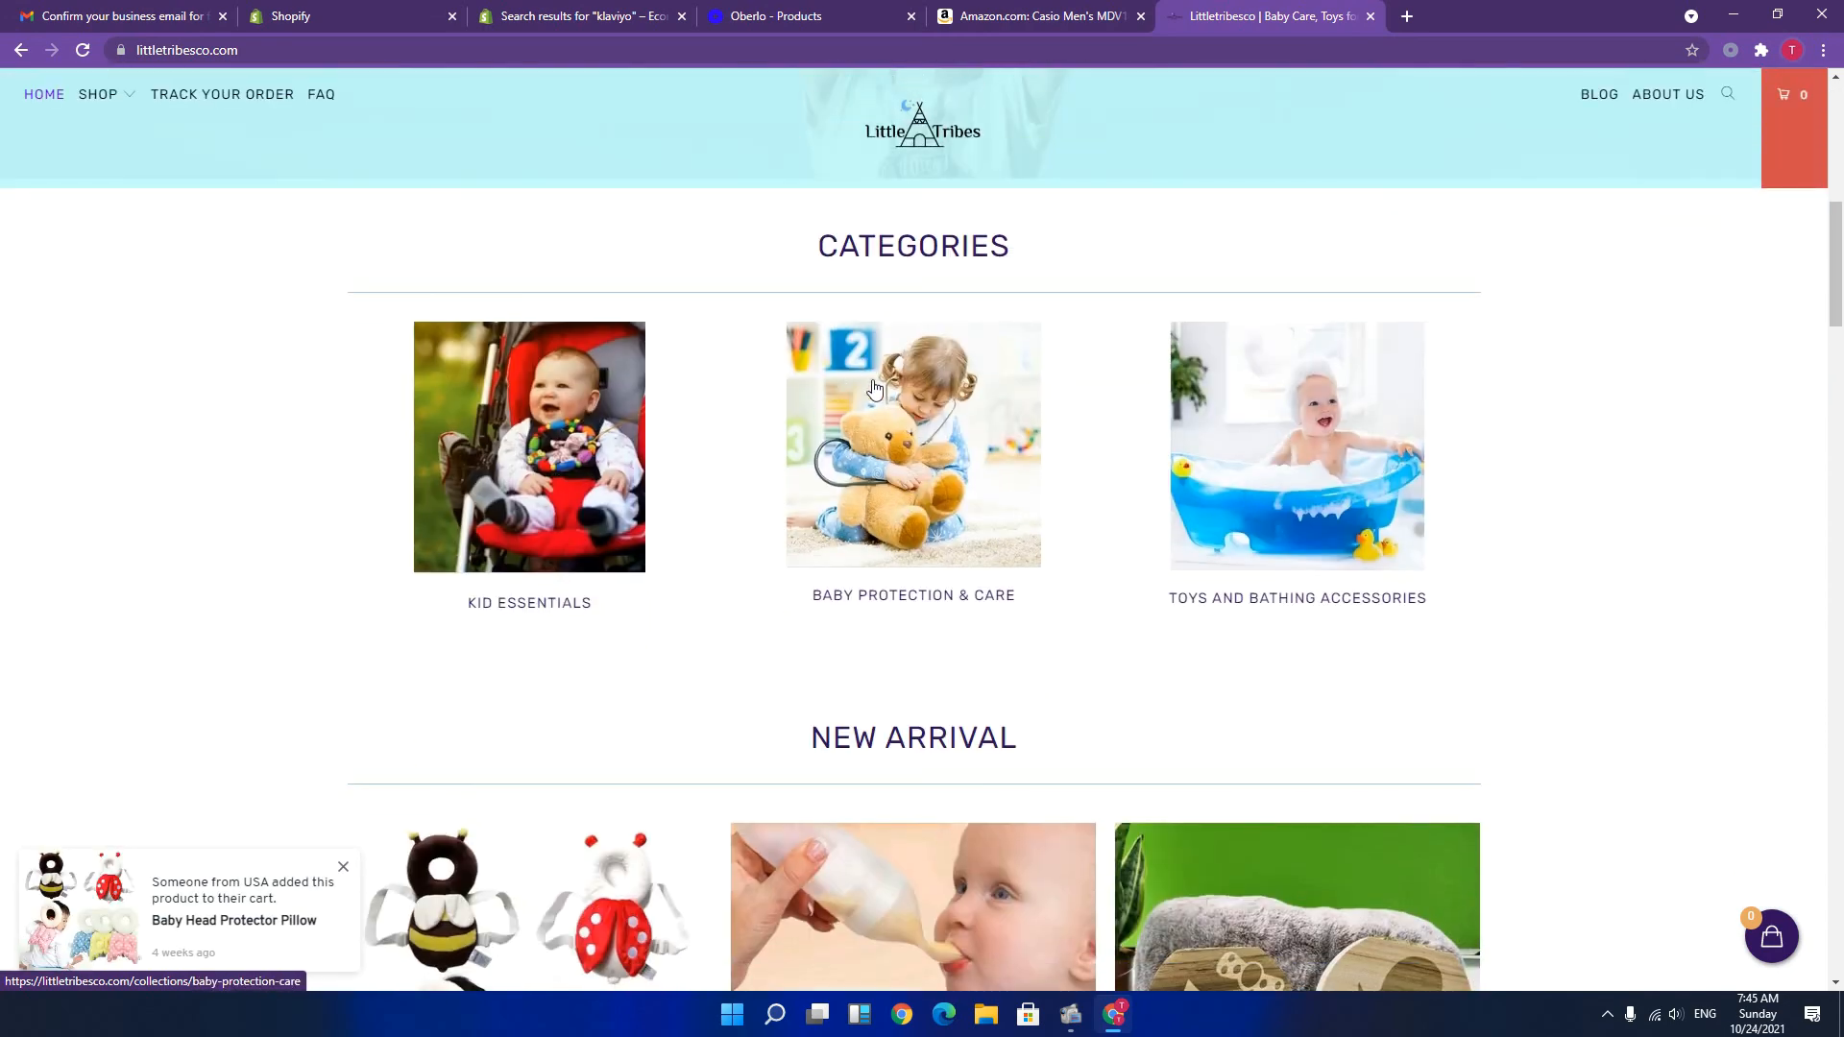
{"action": "scroll", "coordinate": [934, 329], "scroll_direction": "down", "scroll_amount": 5}
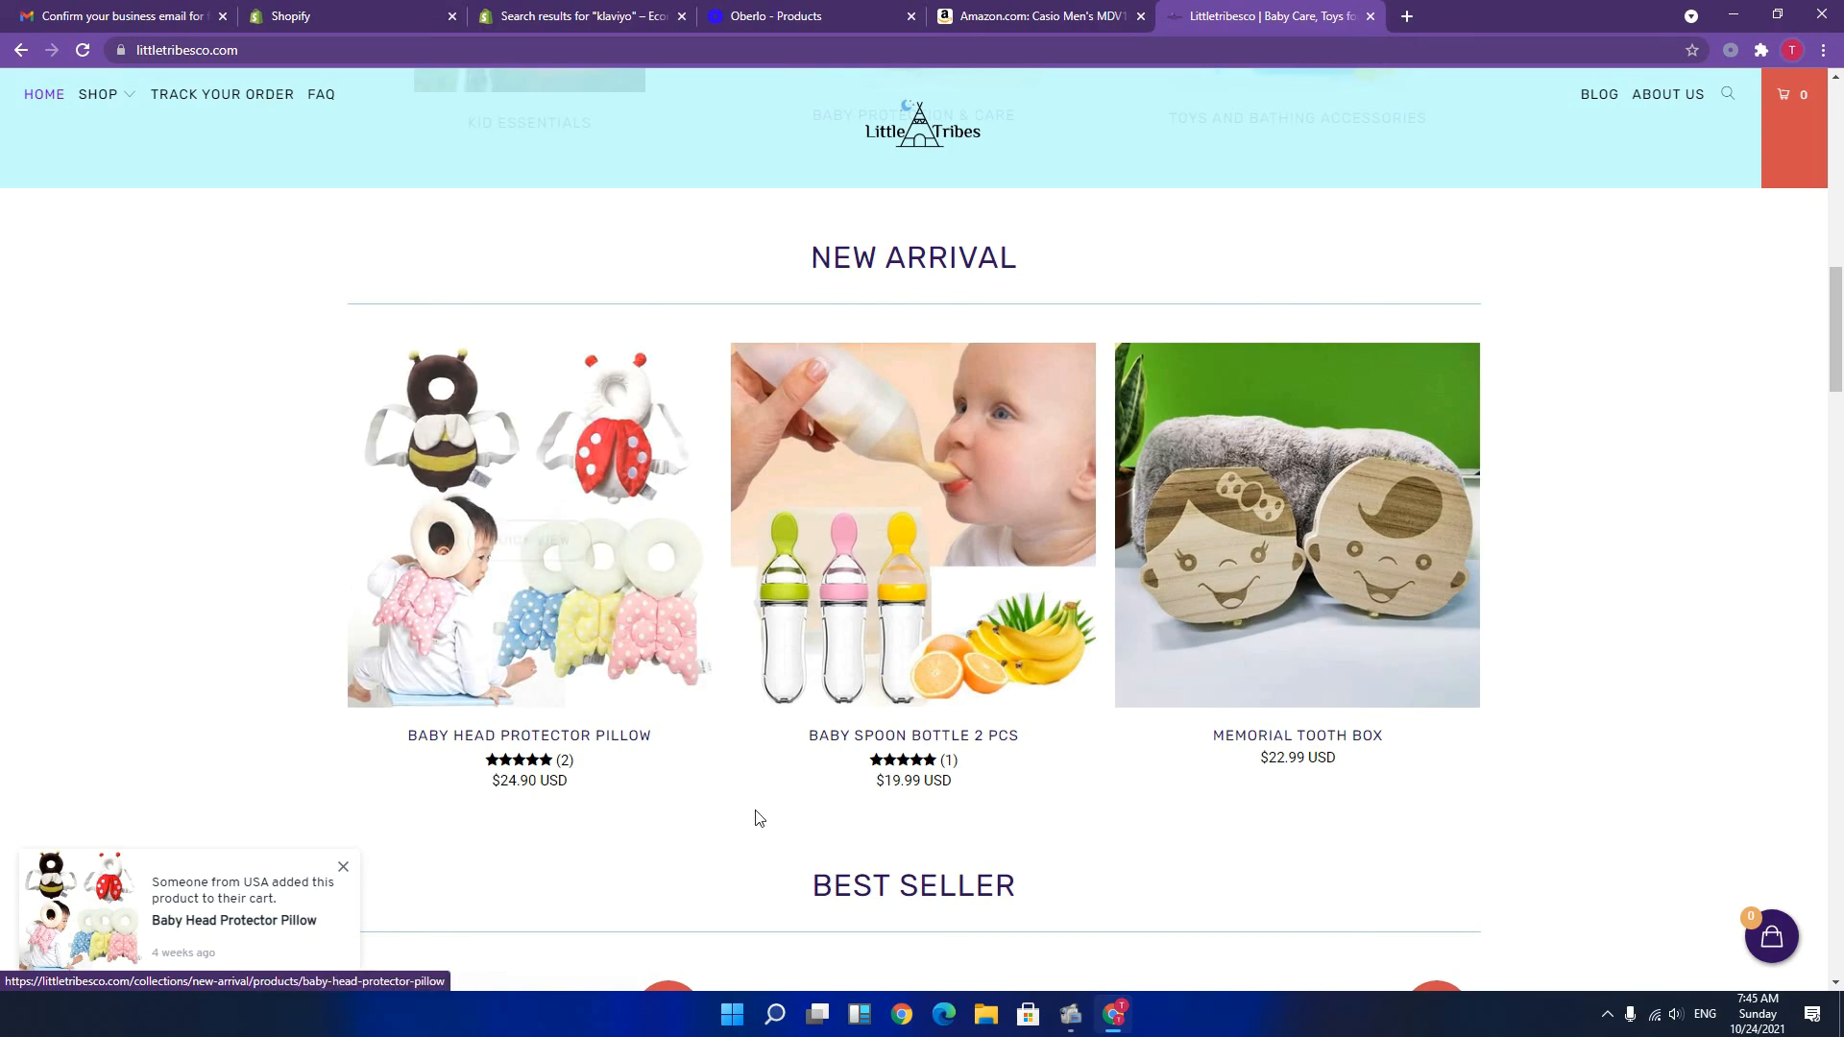
{"action": "scroll", "coordinate": [1021, 547], "scroll_direction": "down", "scroll_amount": 7}
{"action": "scroll", "coordinate": [932, 240], "scroll_direction": "down", "scroll_amount": 6}
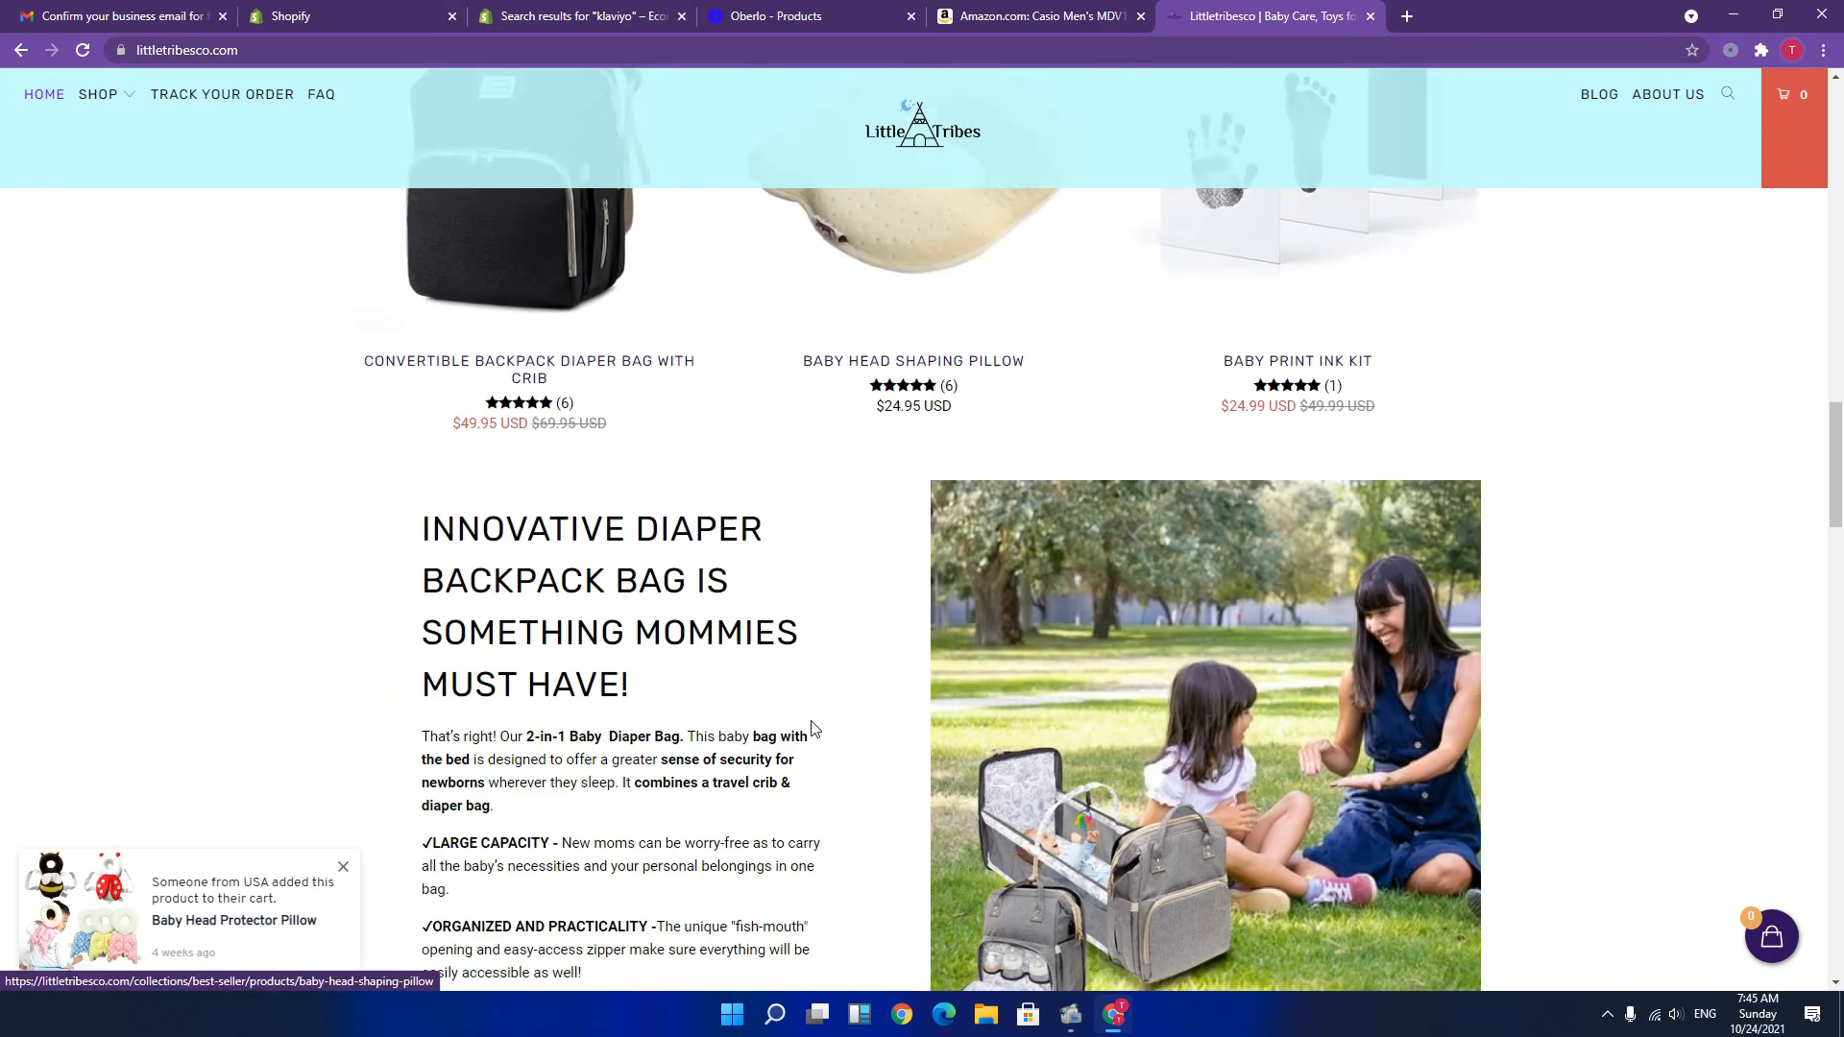
{"action": "scroll", "coordinate": [618, 562], "scroll_direction": "up", "scroll_amount": 2}
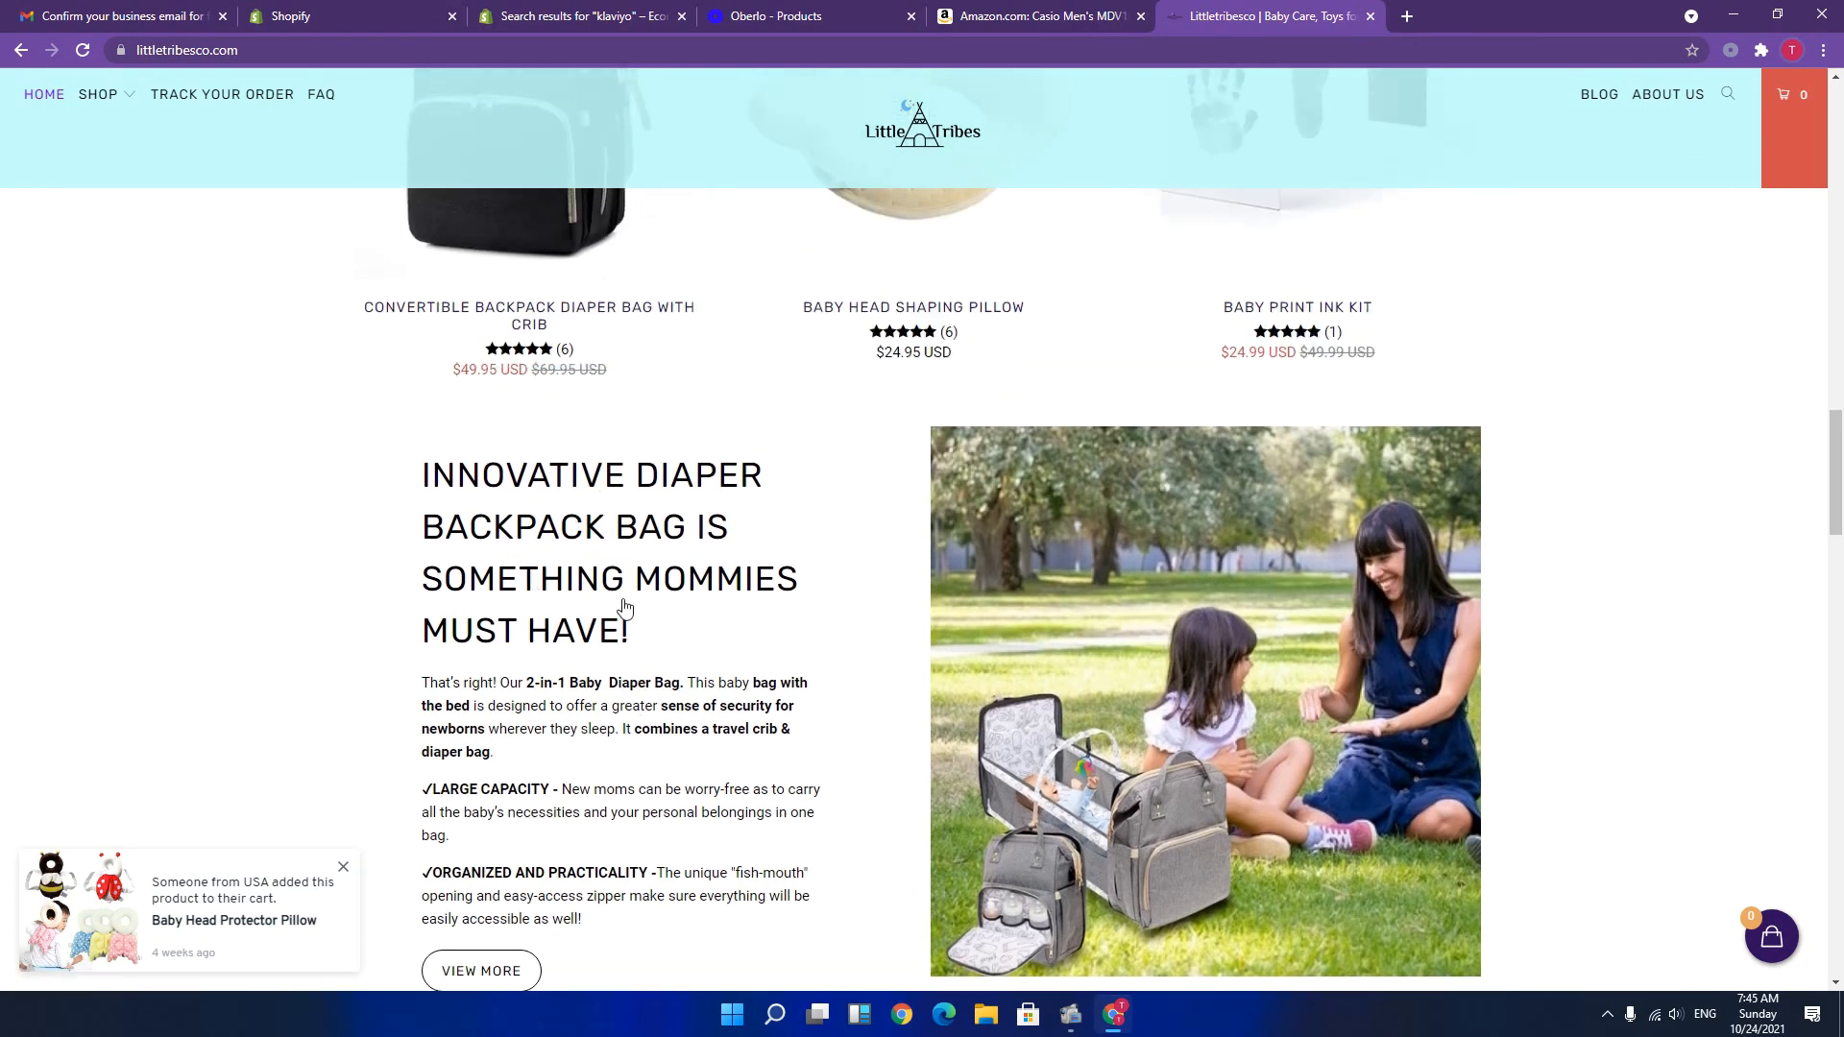
{"action": "scroll", "coordinate": [803, 774], "scroll_direction": "down", "scroll_amount": 3}
{"action": "scroll", "coordinate": [864, 527], "scroll_direction": "up", "scroll_amount": 2}
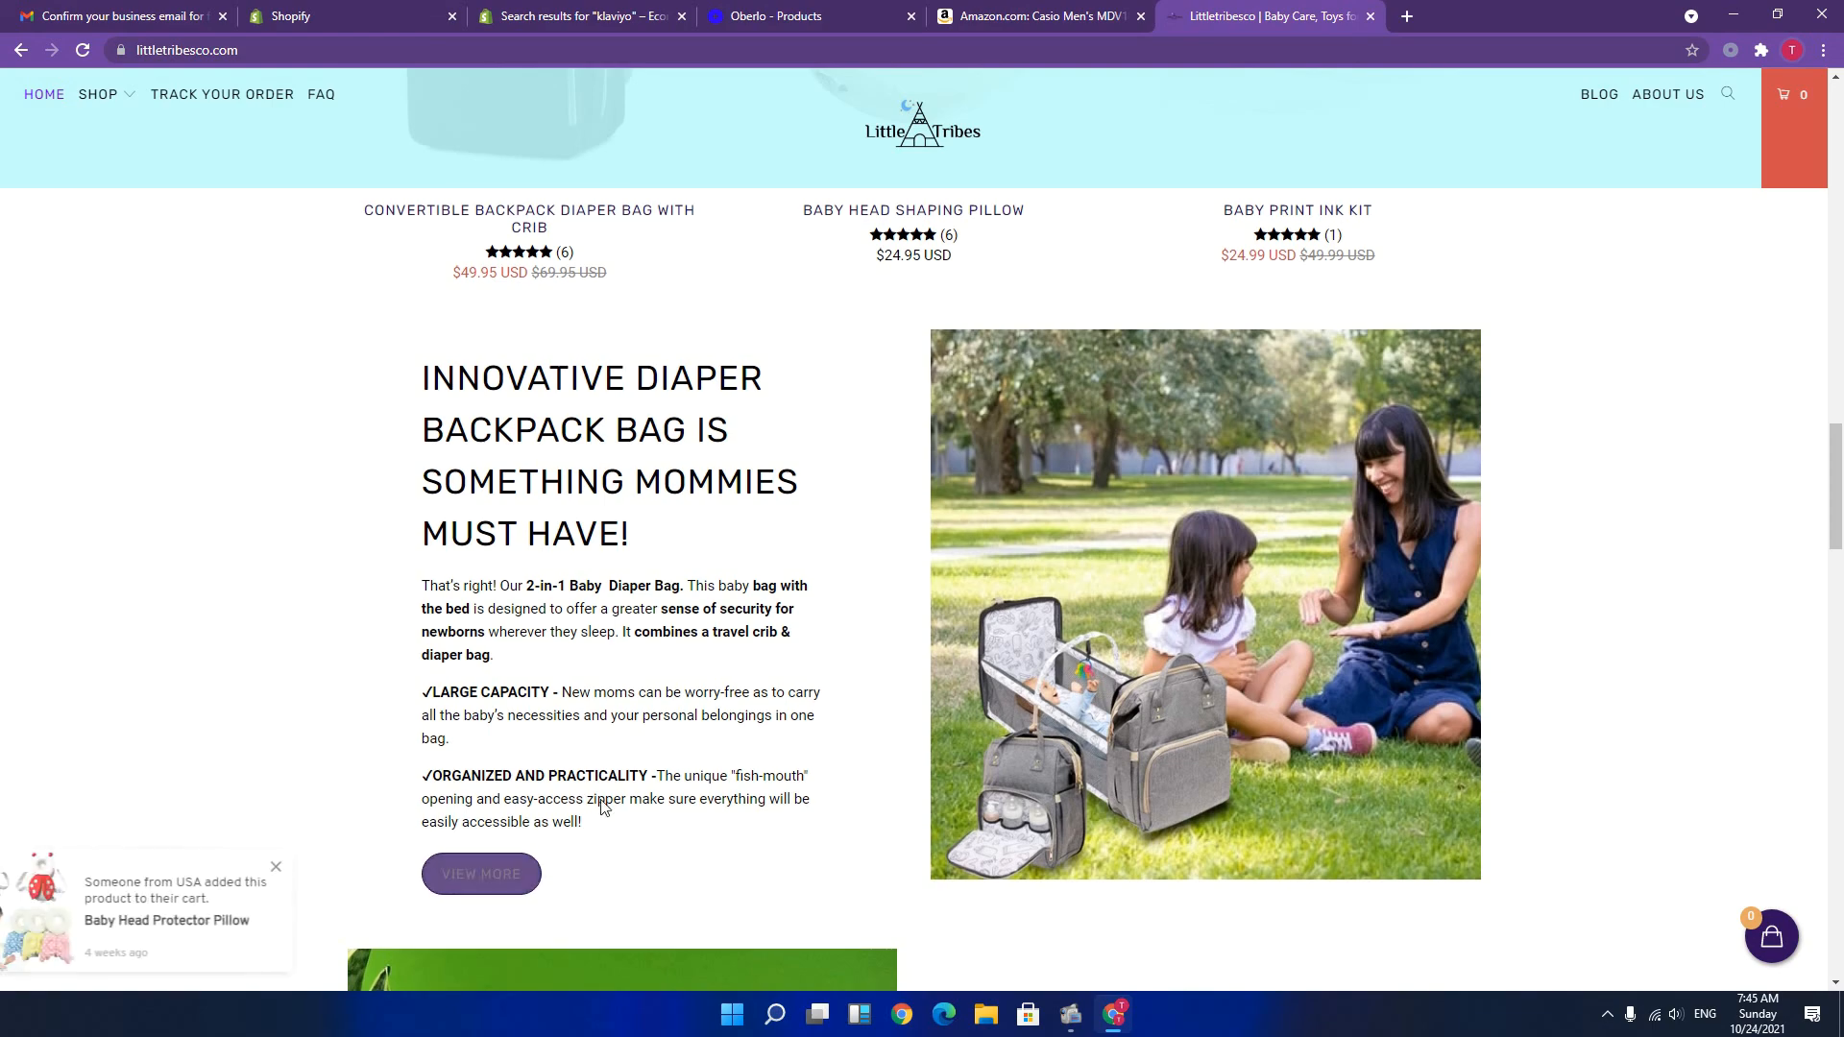
{"action": "scroll", "coordinate": [509, 660], "scroll_direction": "down", "scroll_amount": 2}
{"action": "scroll", "coordinate": [510, 661], "scroll_direction": "down", "scroll_amount": 5}
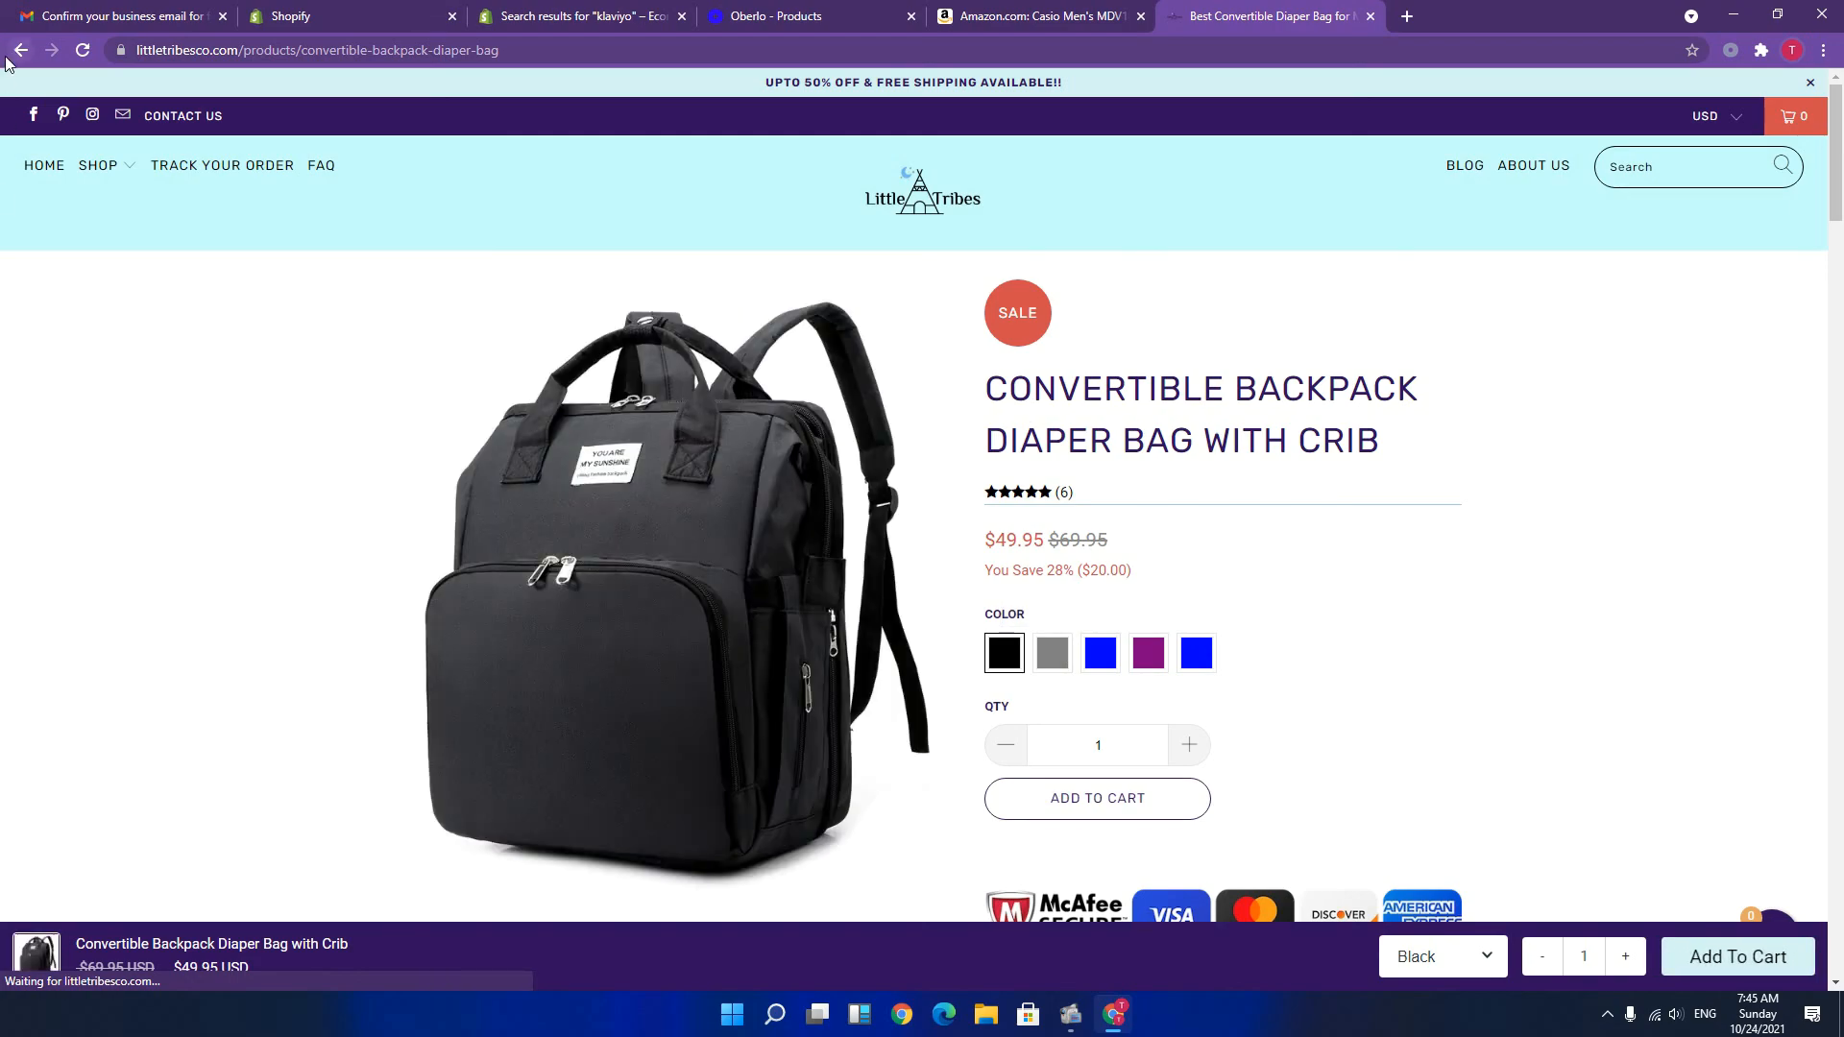
{"action": "left_click", "coordinate": [15, 54]}
Step: Scroll down the Littletribes home page and show the next customer testimonial
{"action": "scroll", "coordinate": [913, 555], "scroll_direction": "down", "scroll_amount": 15}
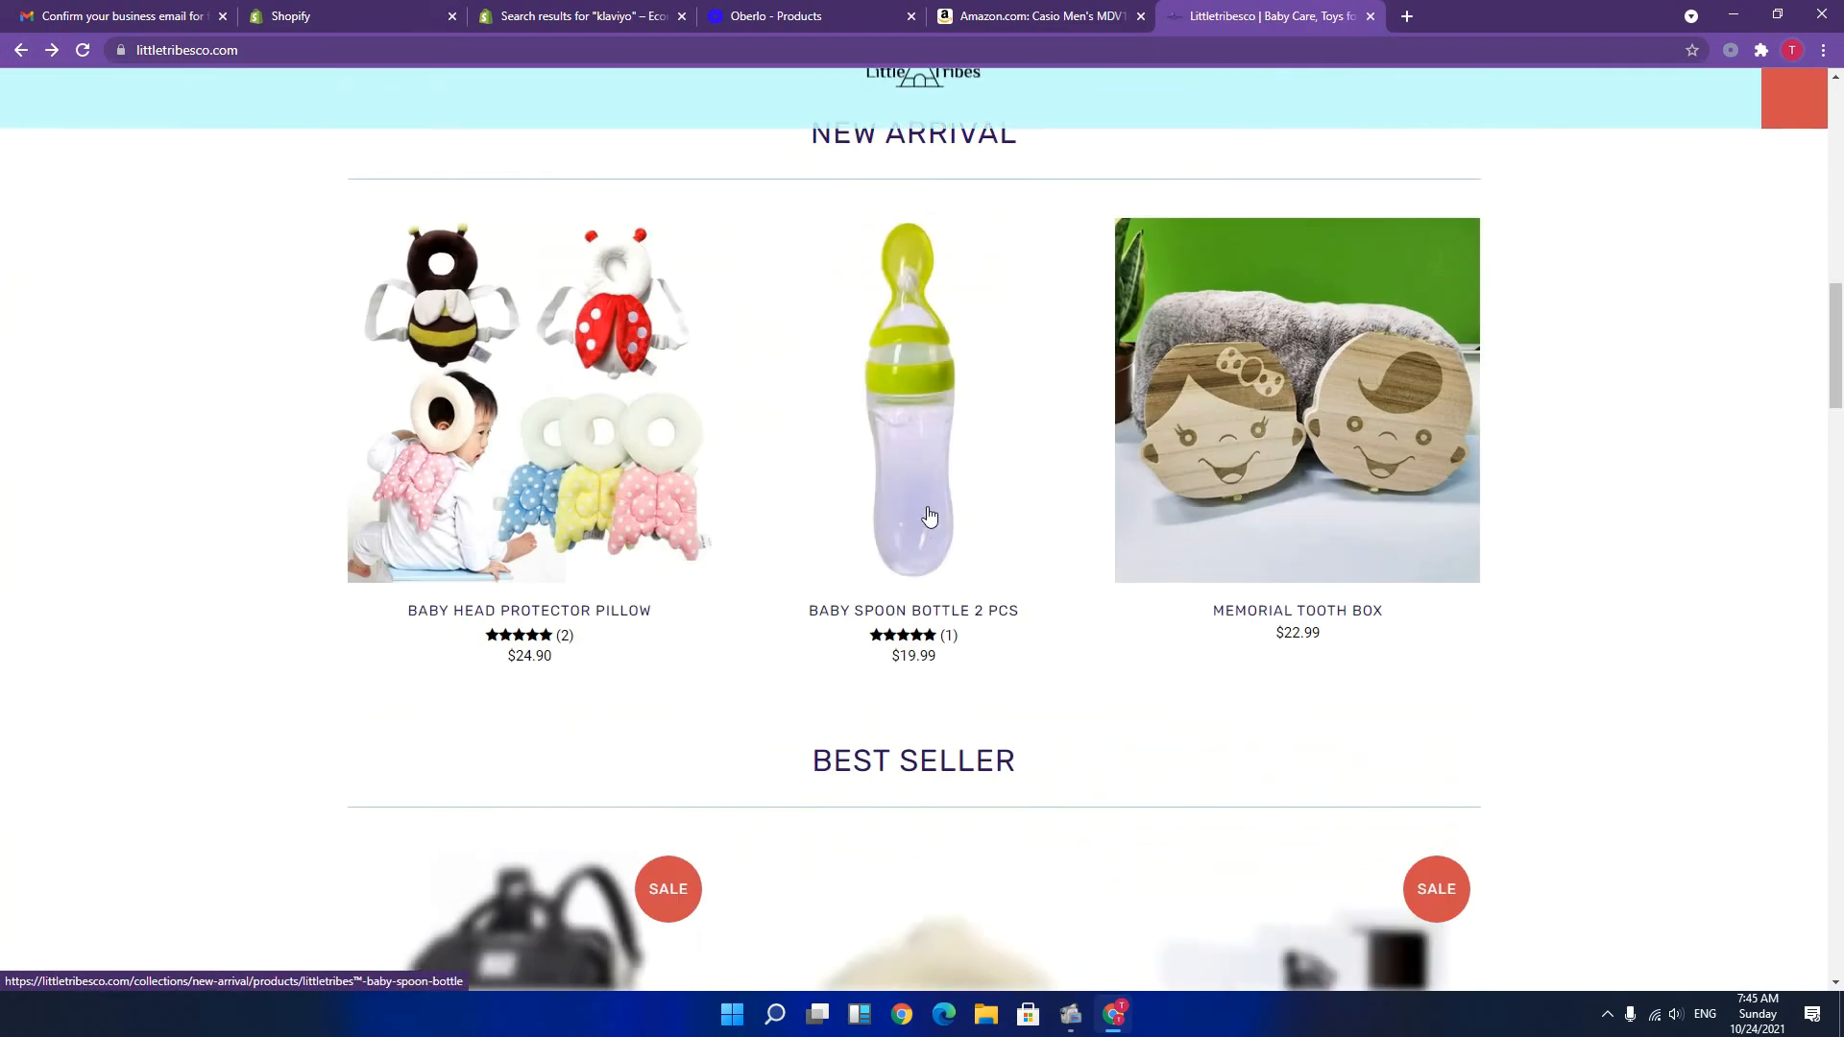
{"action": "scroll", "coordinate": [882, 560], "scroll_direction": "down", "scroll_amount": 15}
{"action": "scroll", "coordinate": [797, 384], "scroll_direction": "up", "scroll_amount": 2}
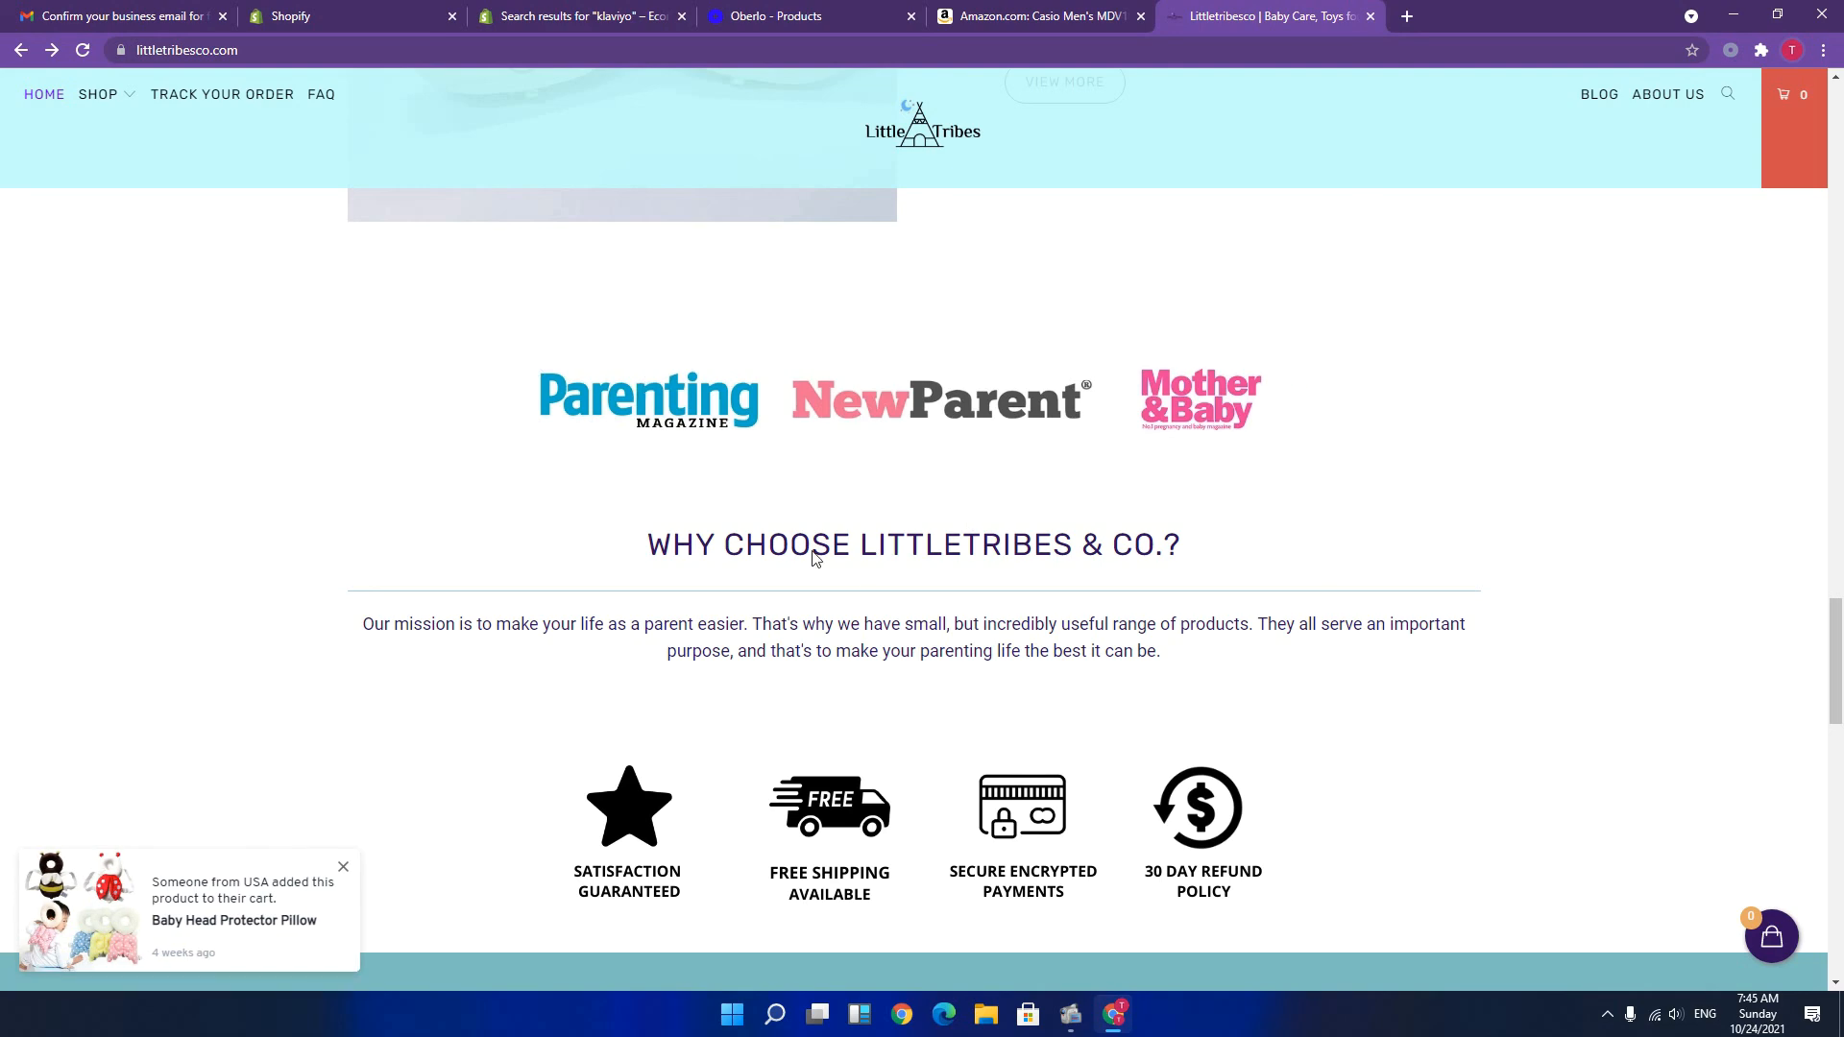
{"action": "scroll", "coordinate": [499, 641], "scroll_direction": "down", "scroll_amount": 2}
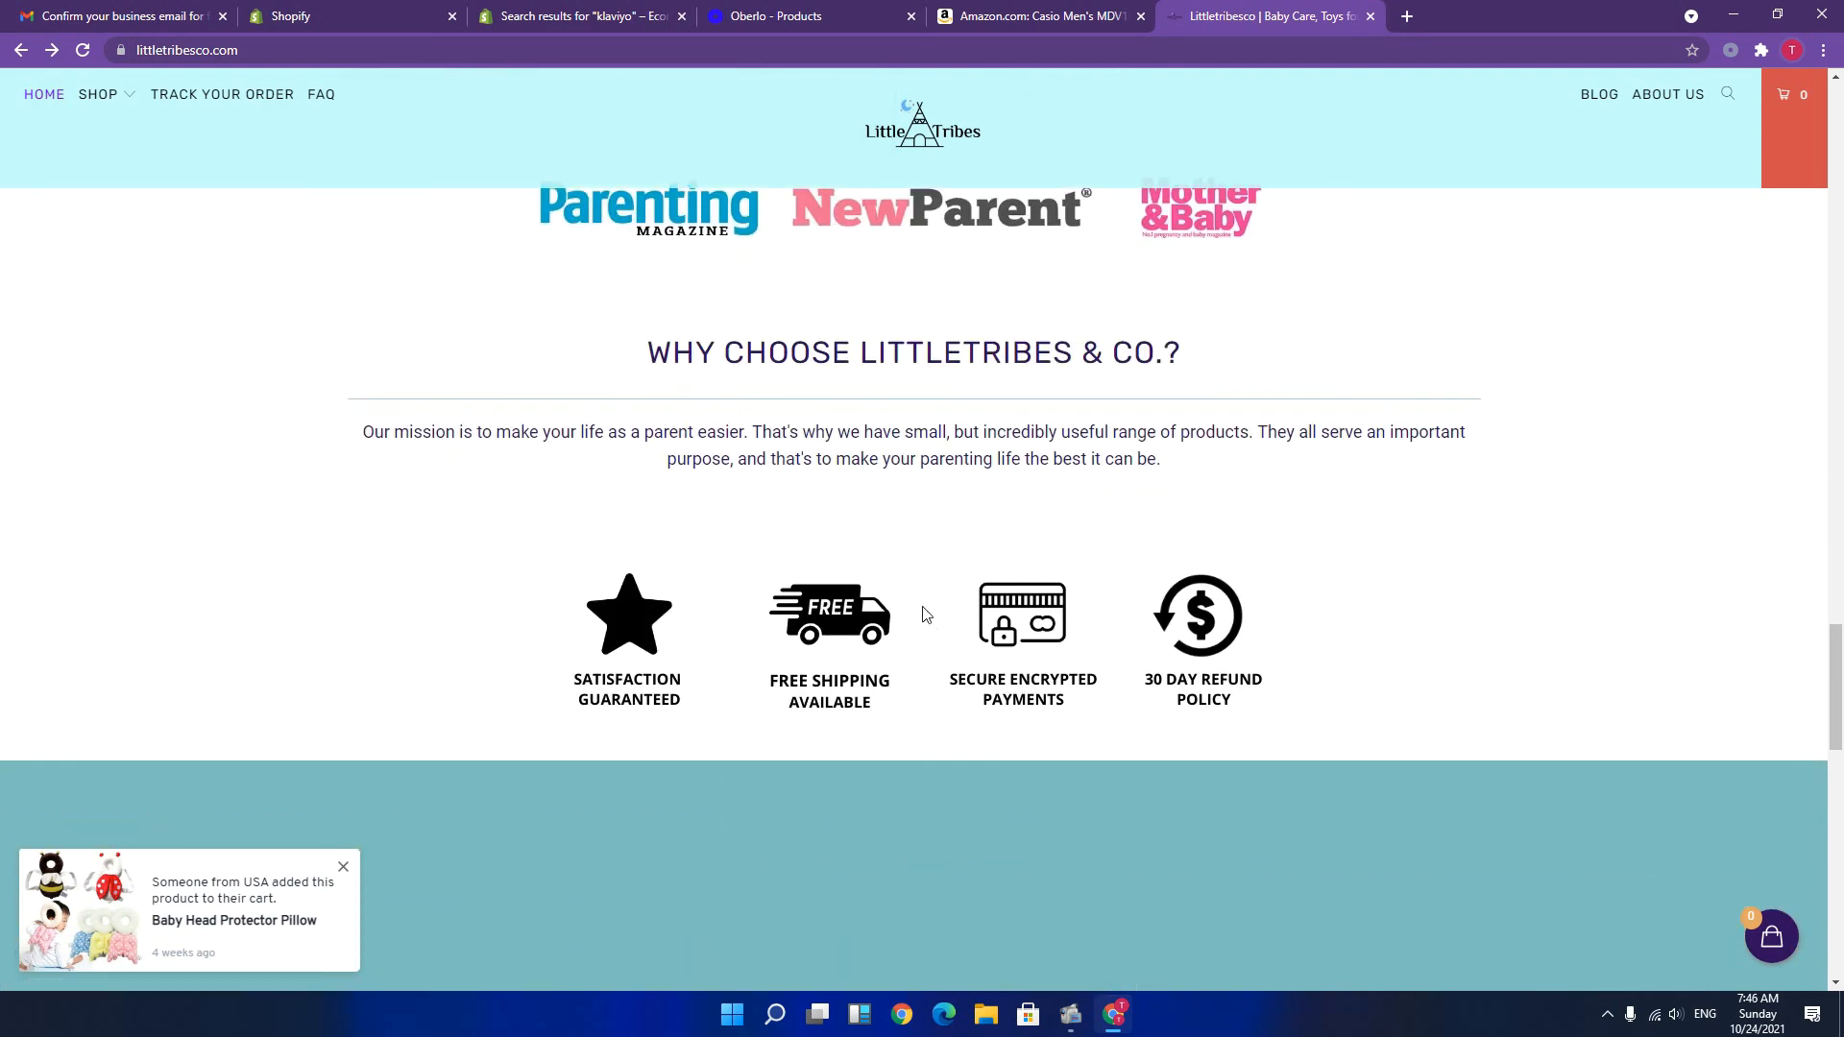
{"action": "scroll", "coordinate": [855, 479], "scroll_direction": "down", "scroll_amount": 4}
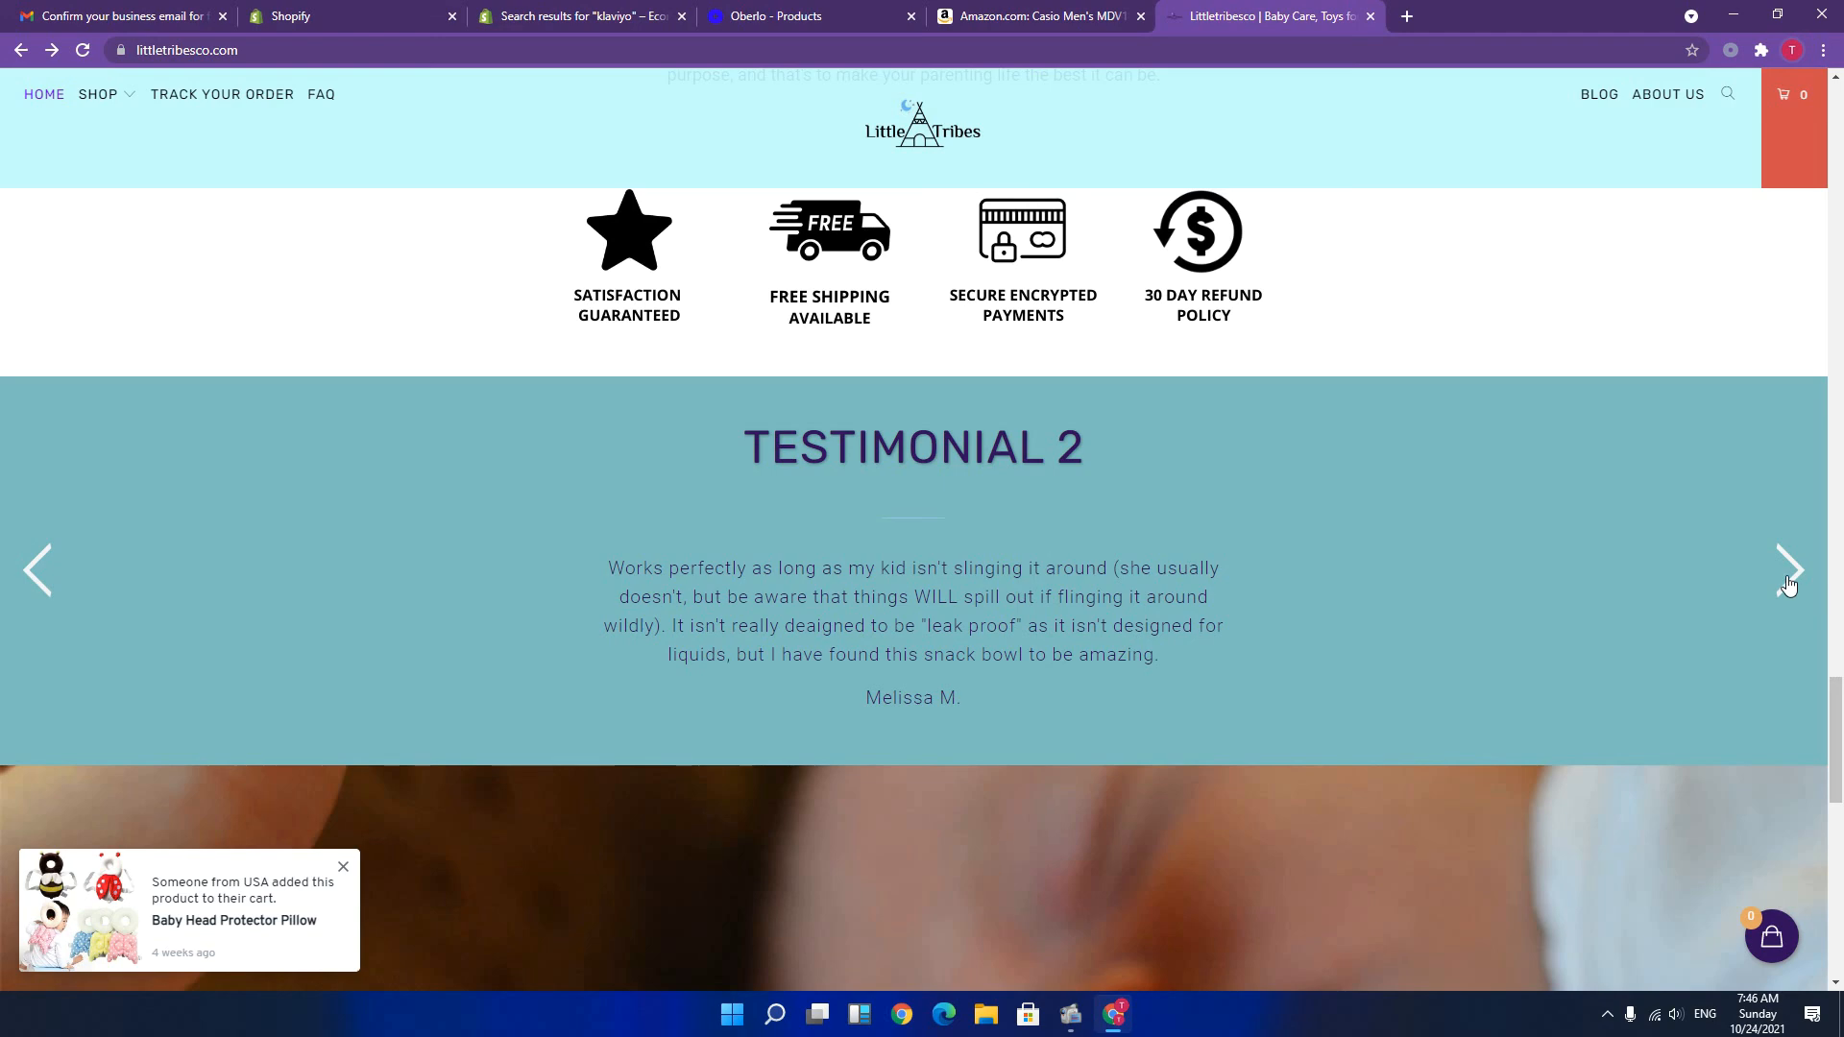
{"action": "left_click", "coordinate": [1787, 581]}
Step: Scroll the rest of the home page down to the footer
{"action": "scroll", "coordinate": [745, 511], "scroll_direction": "down", "scroll_amount": 1}
{"action": "scroll", "coordinate": [746, 511], "scroll_direction": "down", "scroll_amount": 1}
{"action": "scroll", "coordinate": [839, 564], "scroll_direction": "down", "scroll_amount": 5}
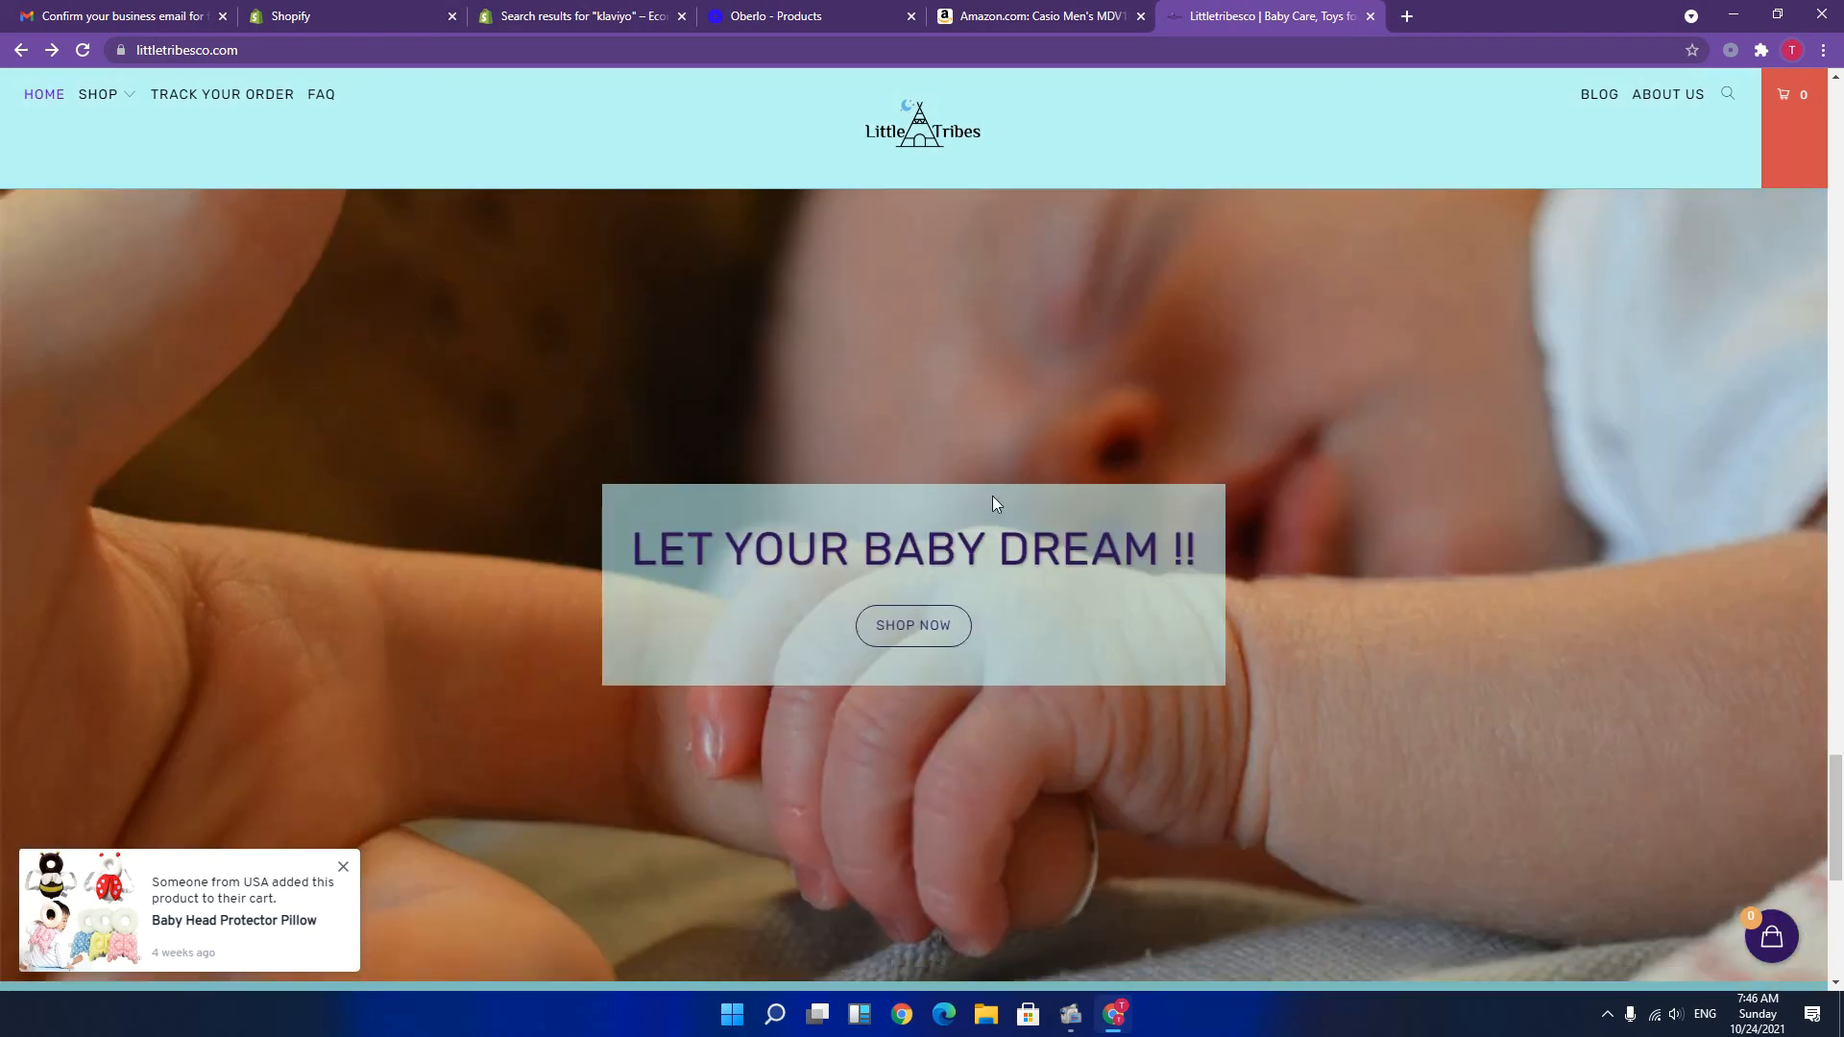
{"action": "scroll", "coordinate": [515, 522], "scroll_direction": "down", "scroll_amount": 2}
{"action": "scroll", "coordinate": [960, 552], "scroll_direction": "up", "scroll_amount": 2}
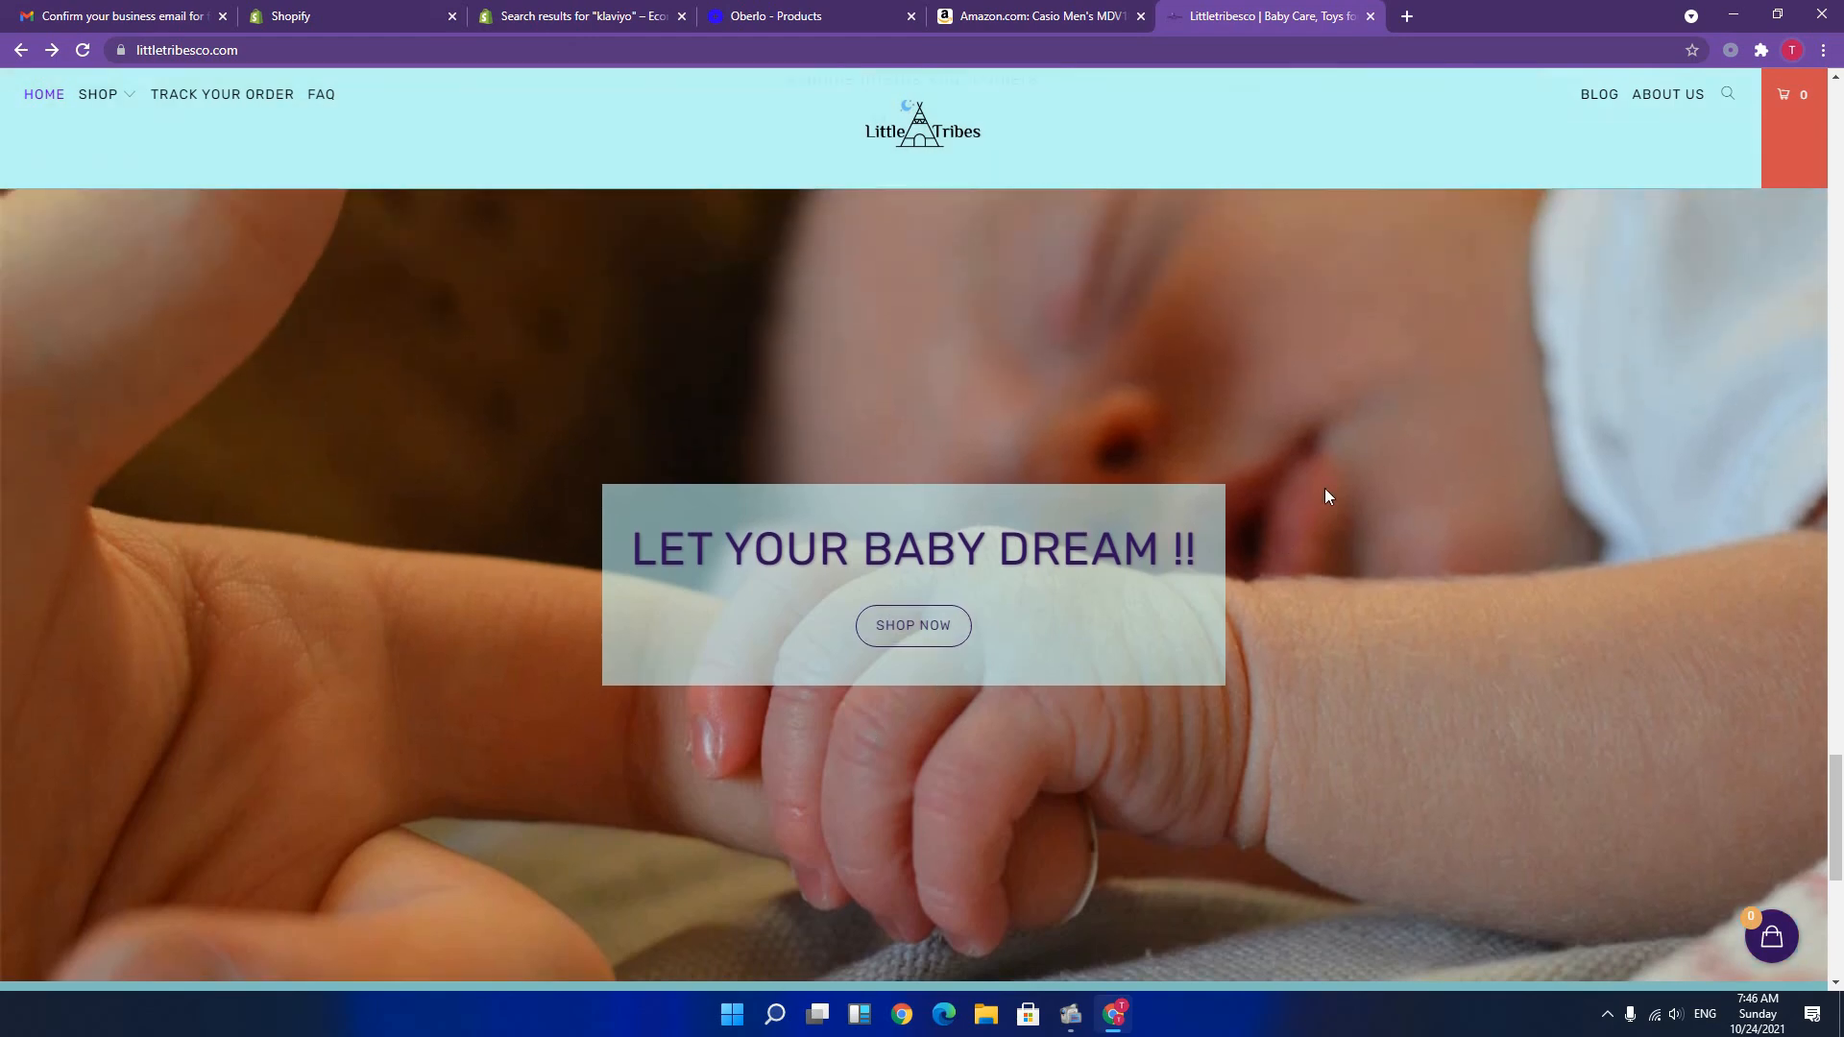
{"action": "scroll", "coordinate": [865, 591], "scroll_direction": "down", "scroll_amount": 4}
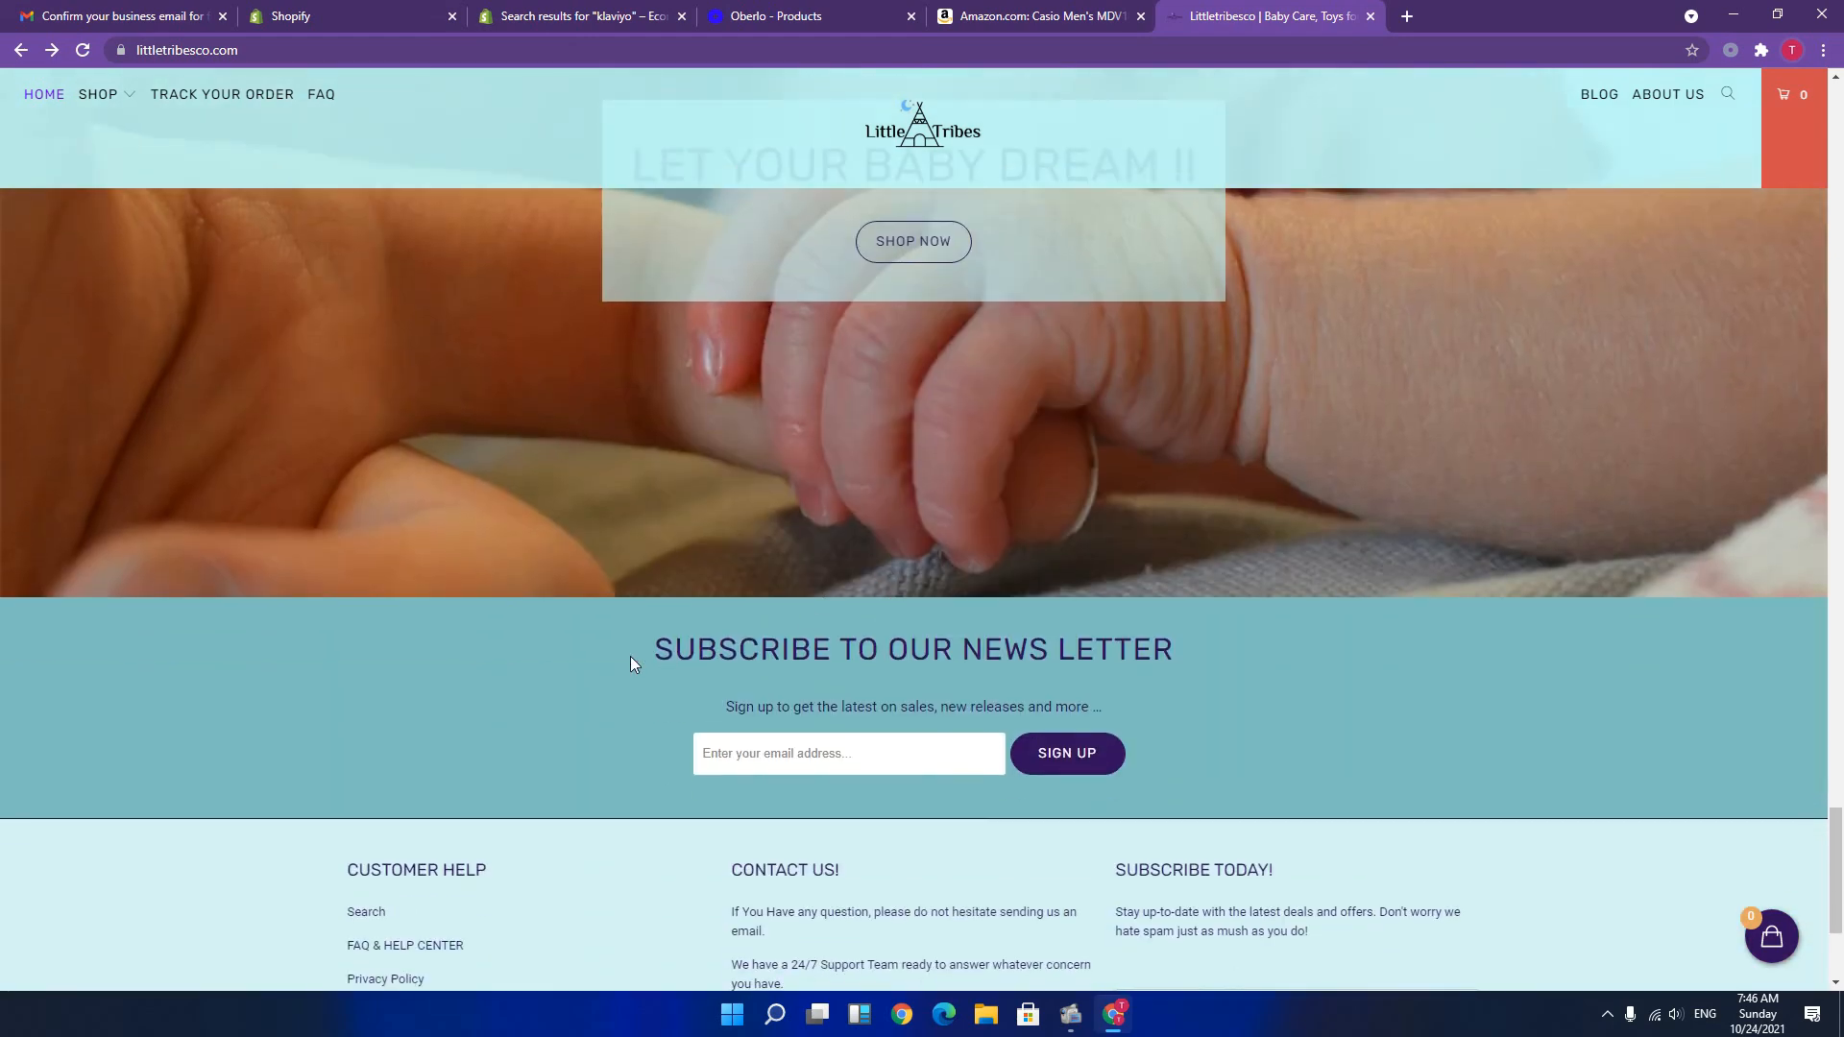
{"action": "scroll", "coordinate": [802, 649], "scroll_direction": "down", "scroll_amount": 3}
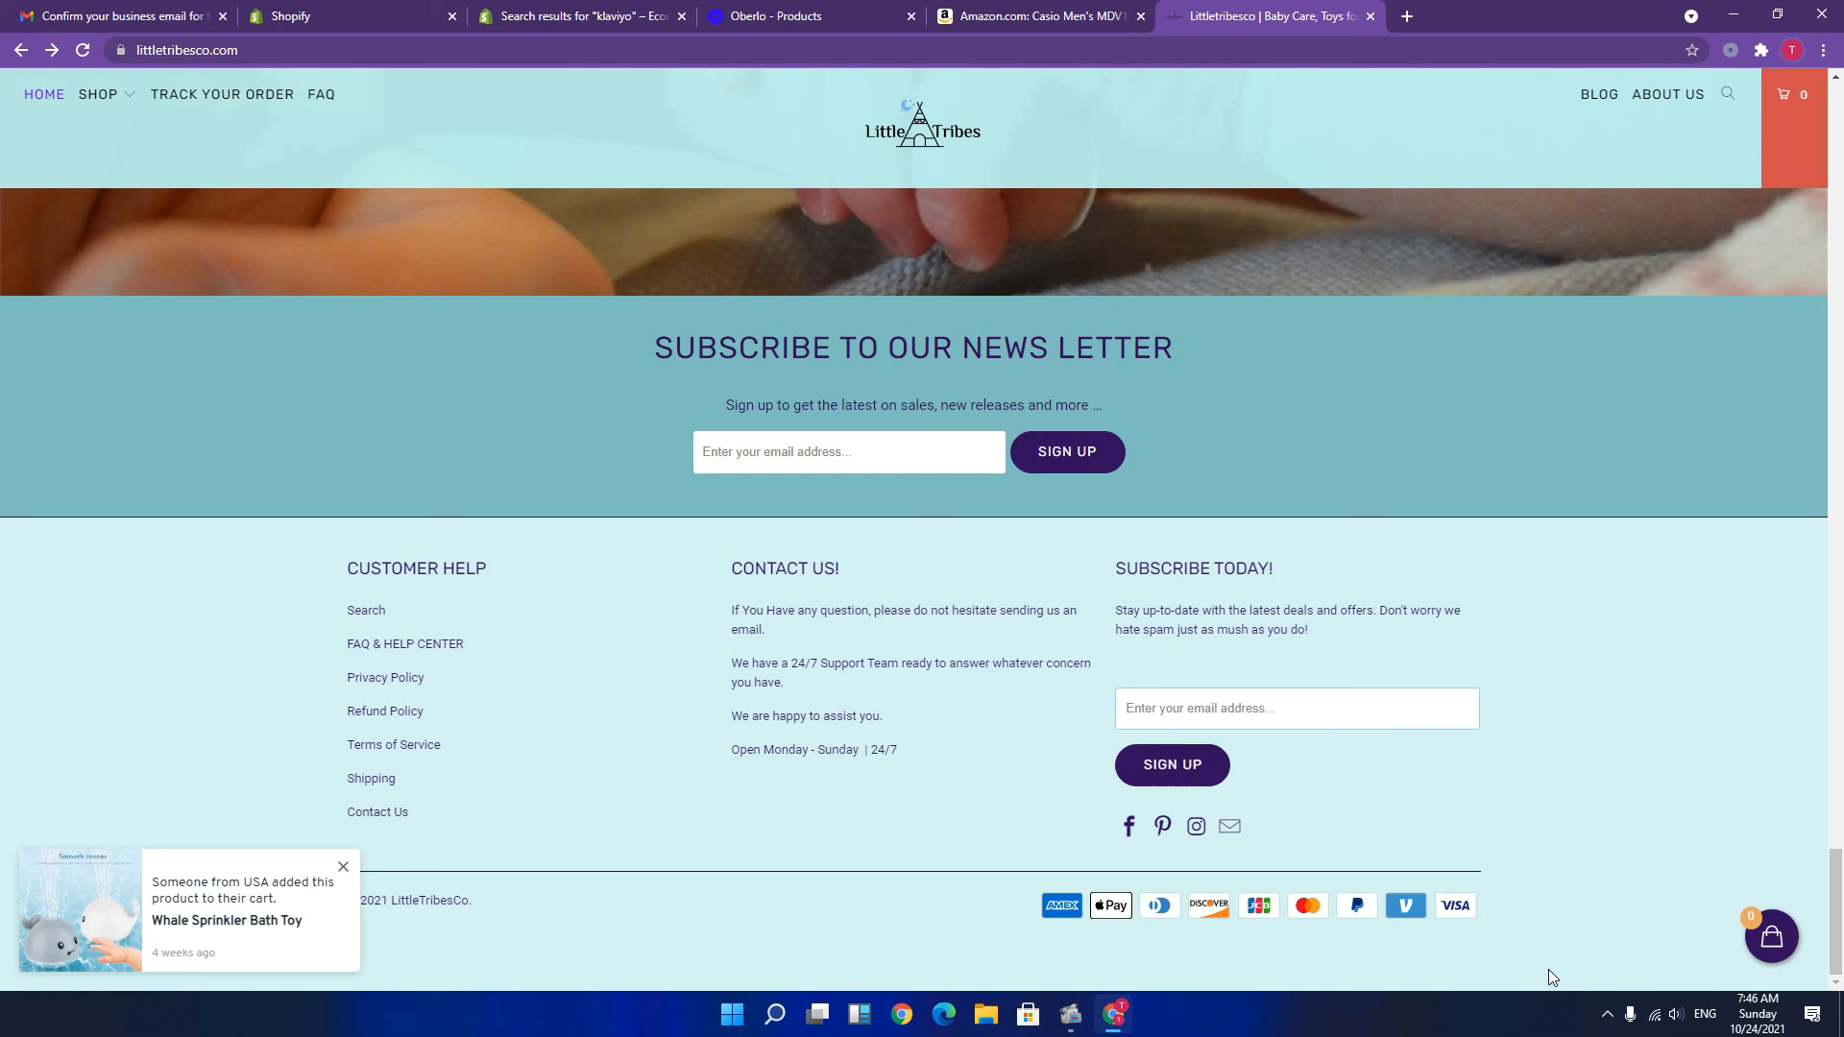
{"action": "scroll", "coordinate": [1346, 662], "scroll_direction": "up", "scroll_amount": 10}
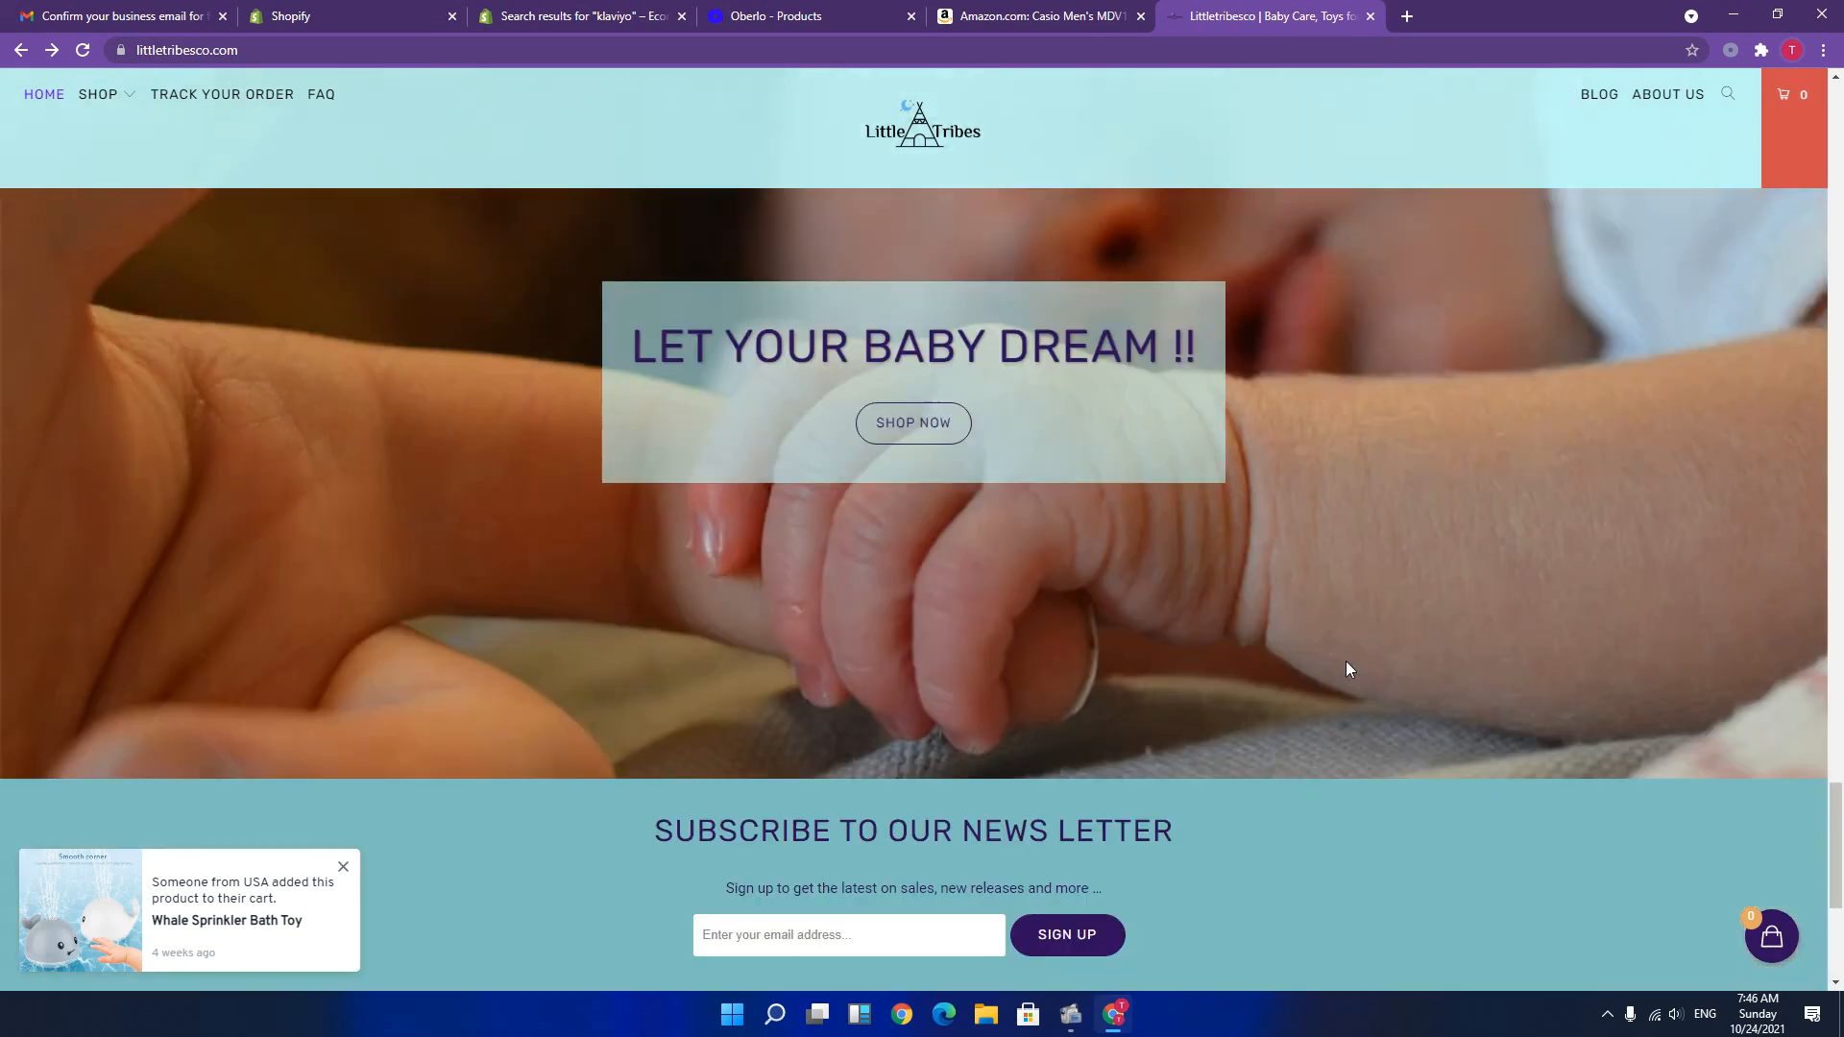
Step: Check the empty shopping cart, close it, and return to the 'LITTLETRIBES & CO.' banner
{"action": "left_click", "coordinate": [1771, 937]}
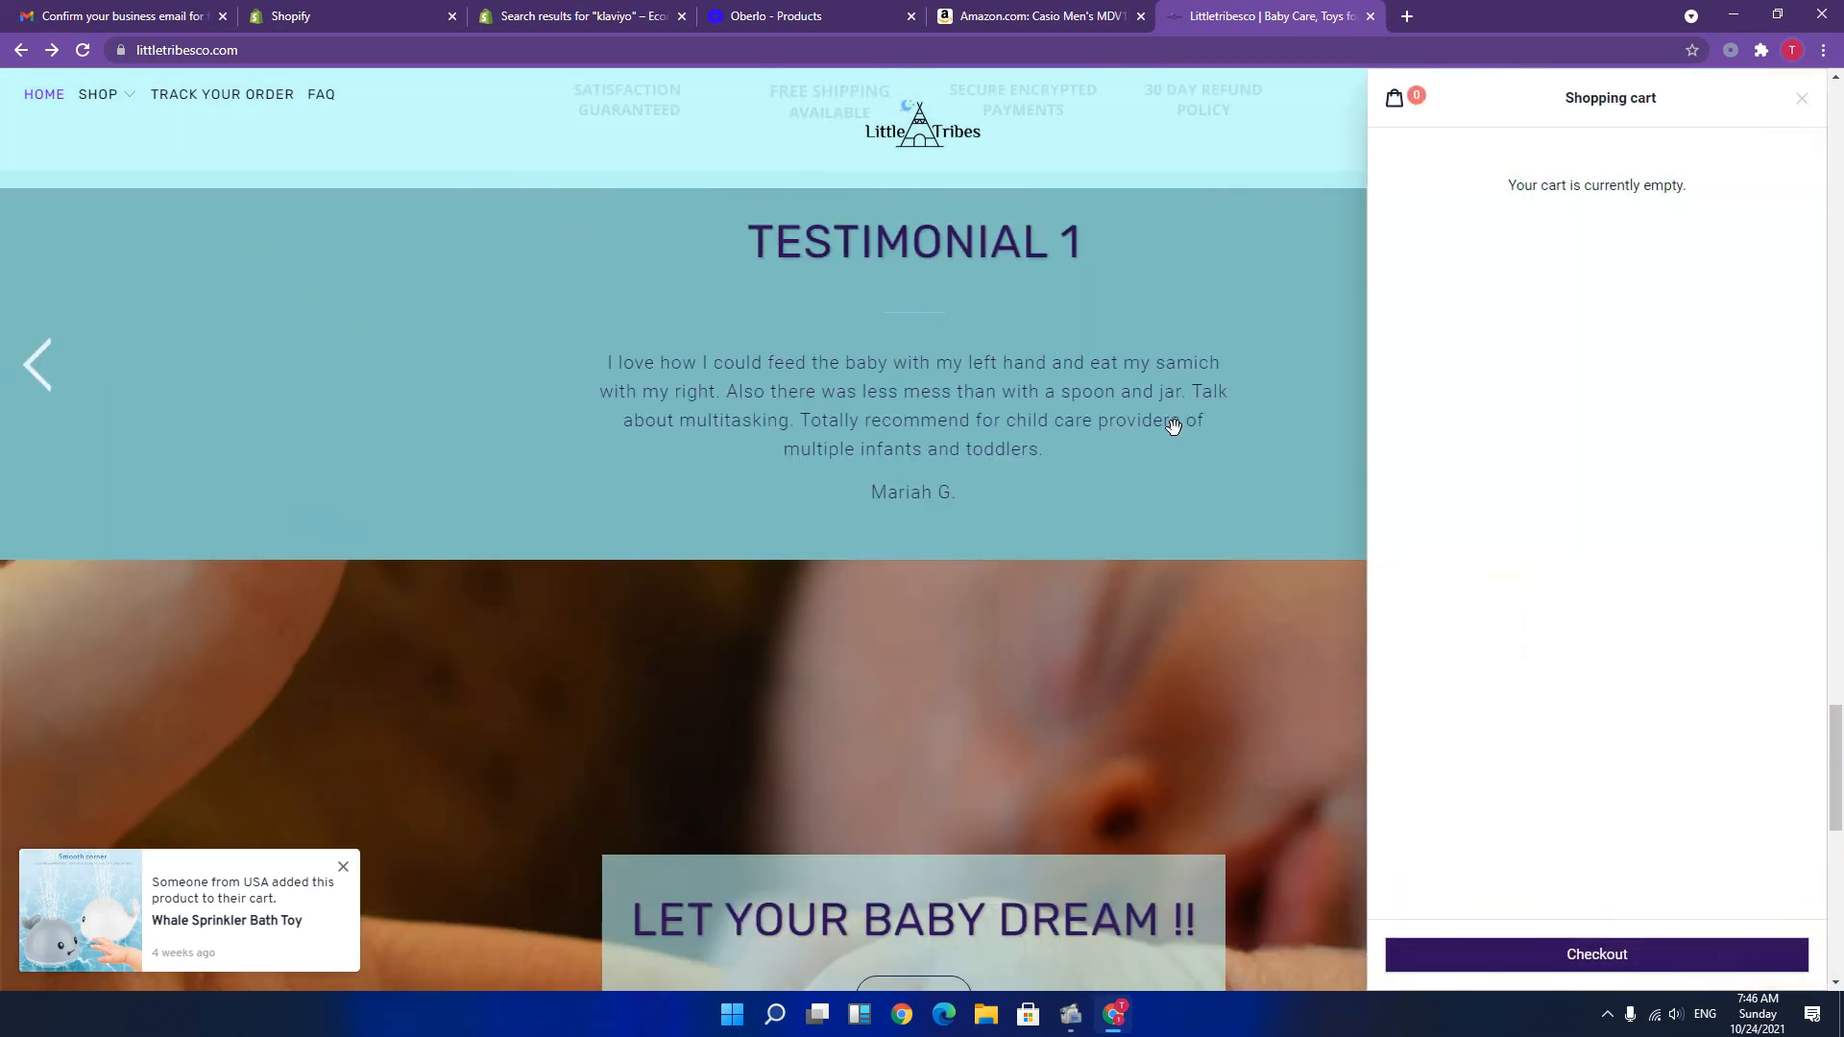
{"action": "scroll", "coordinate": [1173, 424], "scroll_direction": "up", "scroll_amount": 10}
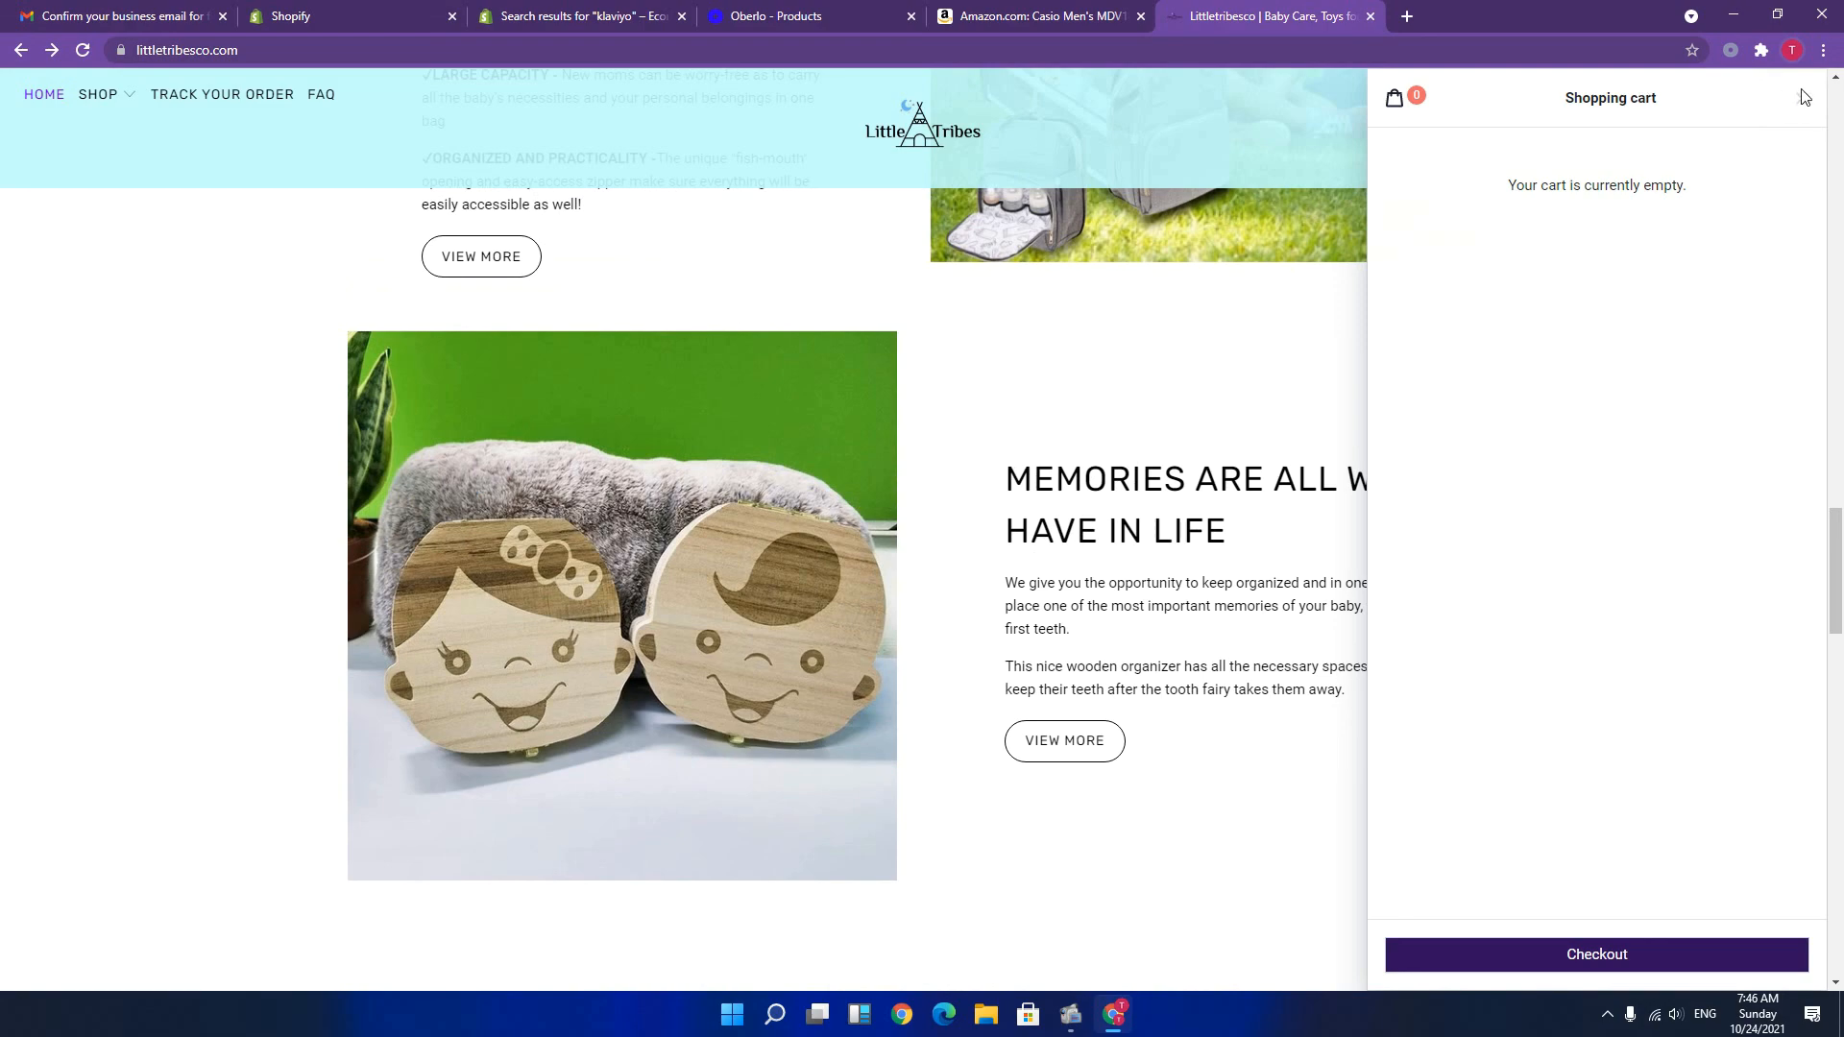
{"action": "left_click", "coordinate": [1803, 96]}
{"action": "scroll", "coordinate": [1354, 522], "scroll_direction": "up", "scroll_amount": 15}
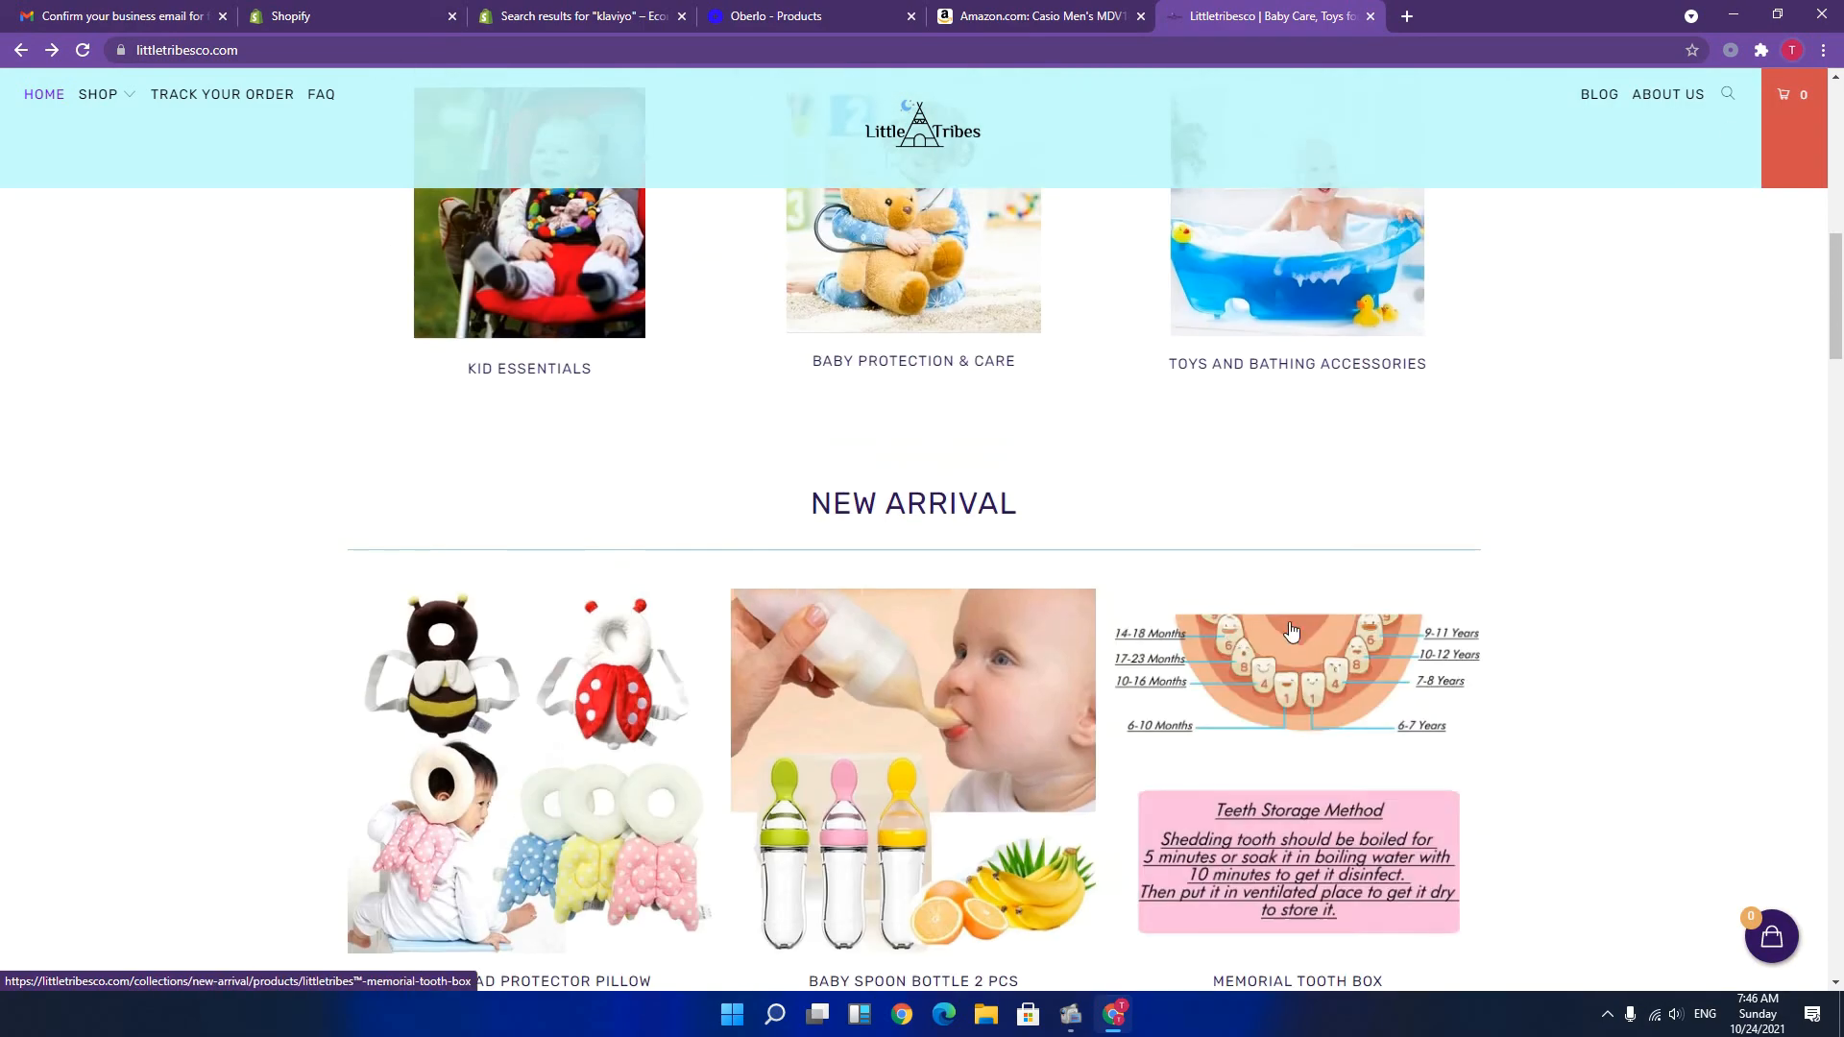
{"action": "scroll", "coordinate": [1292, 631], "scroll_direction": "up", "scroll_amount": 10}
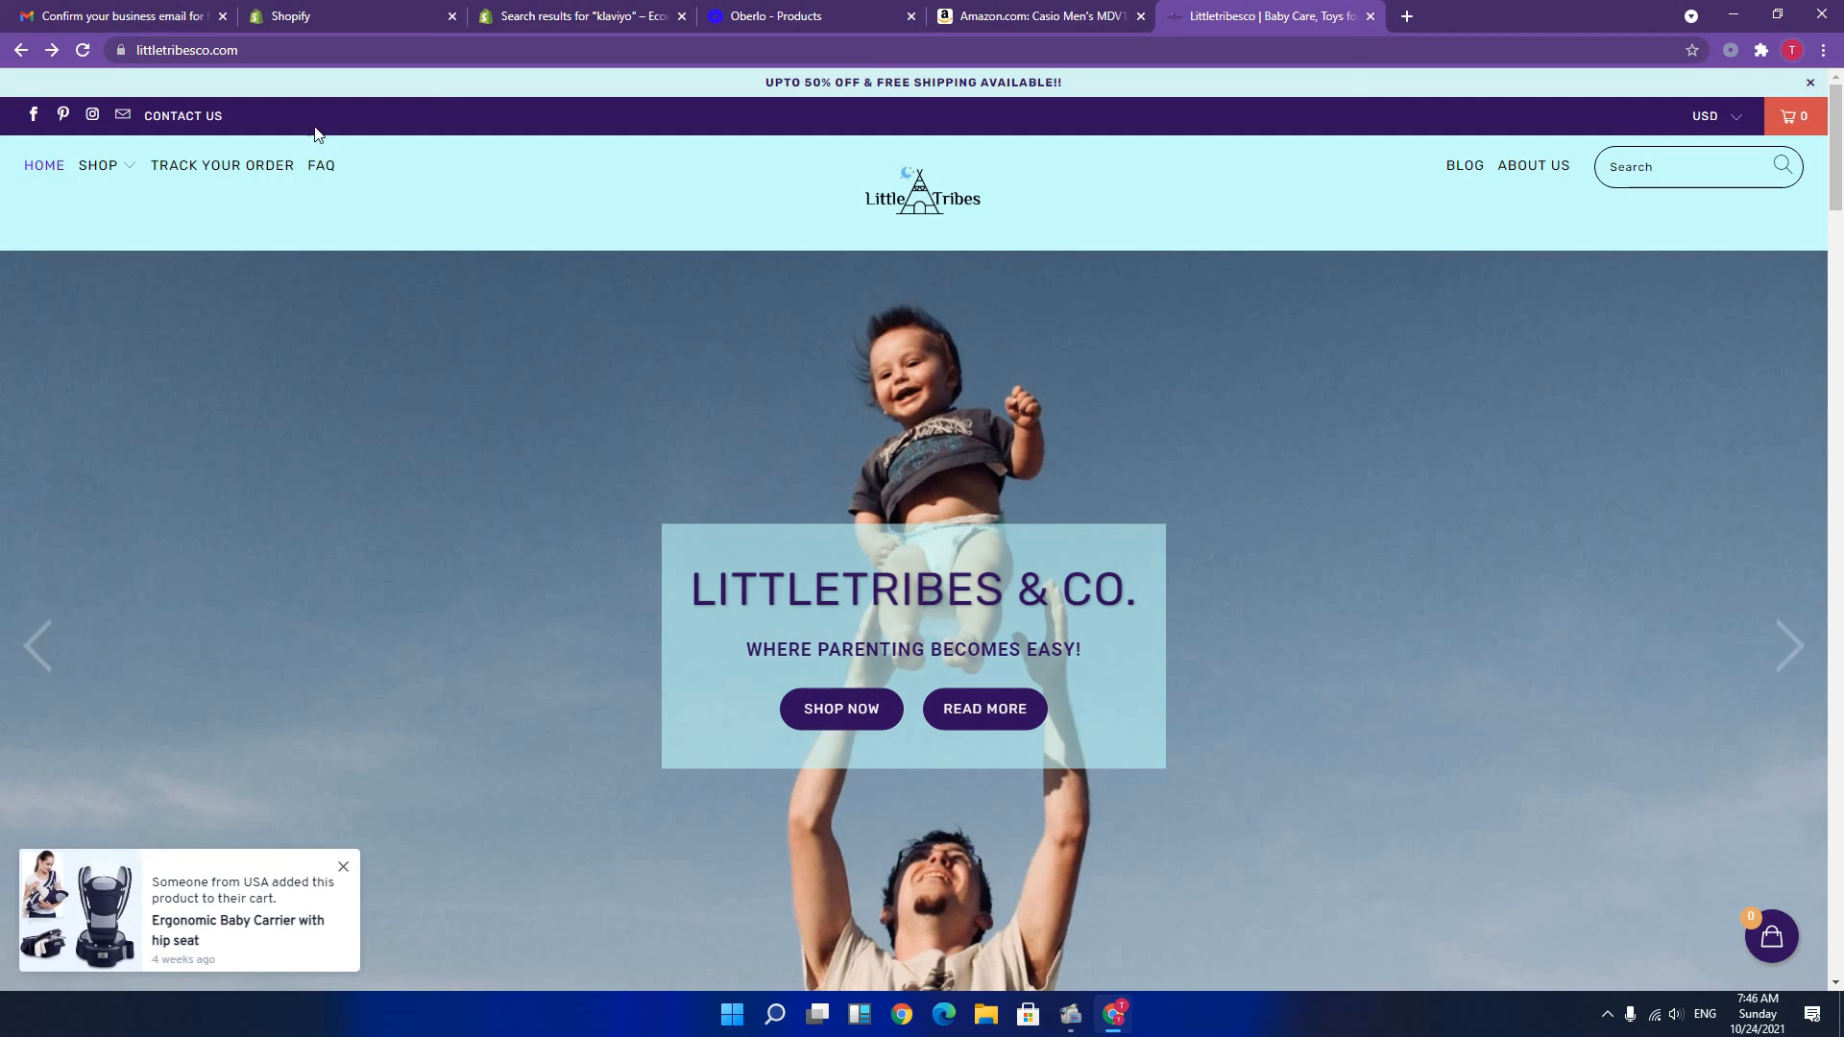
{"action": "mouse_move", "coordinate": [1071, 1015]}
{"action": "left_click", "coordinate": [976, 903]}
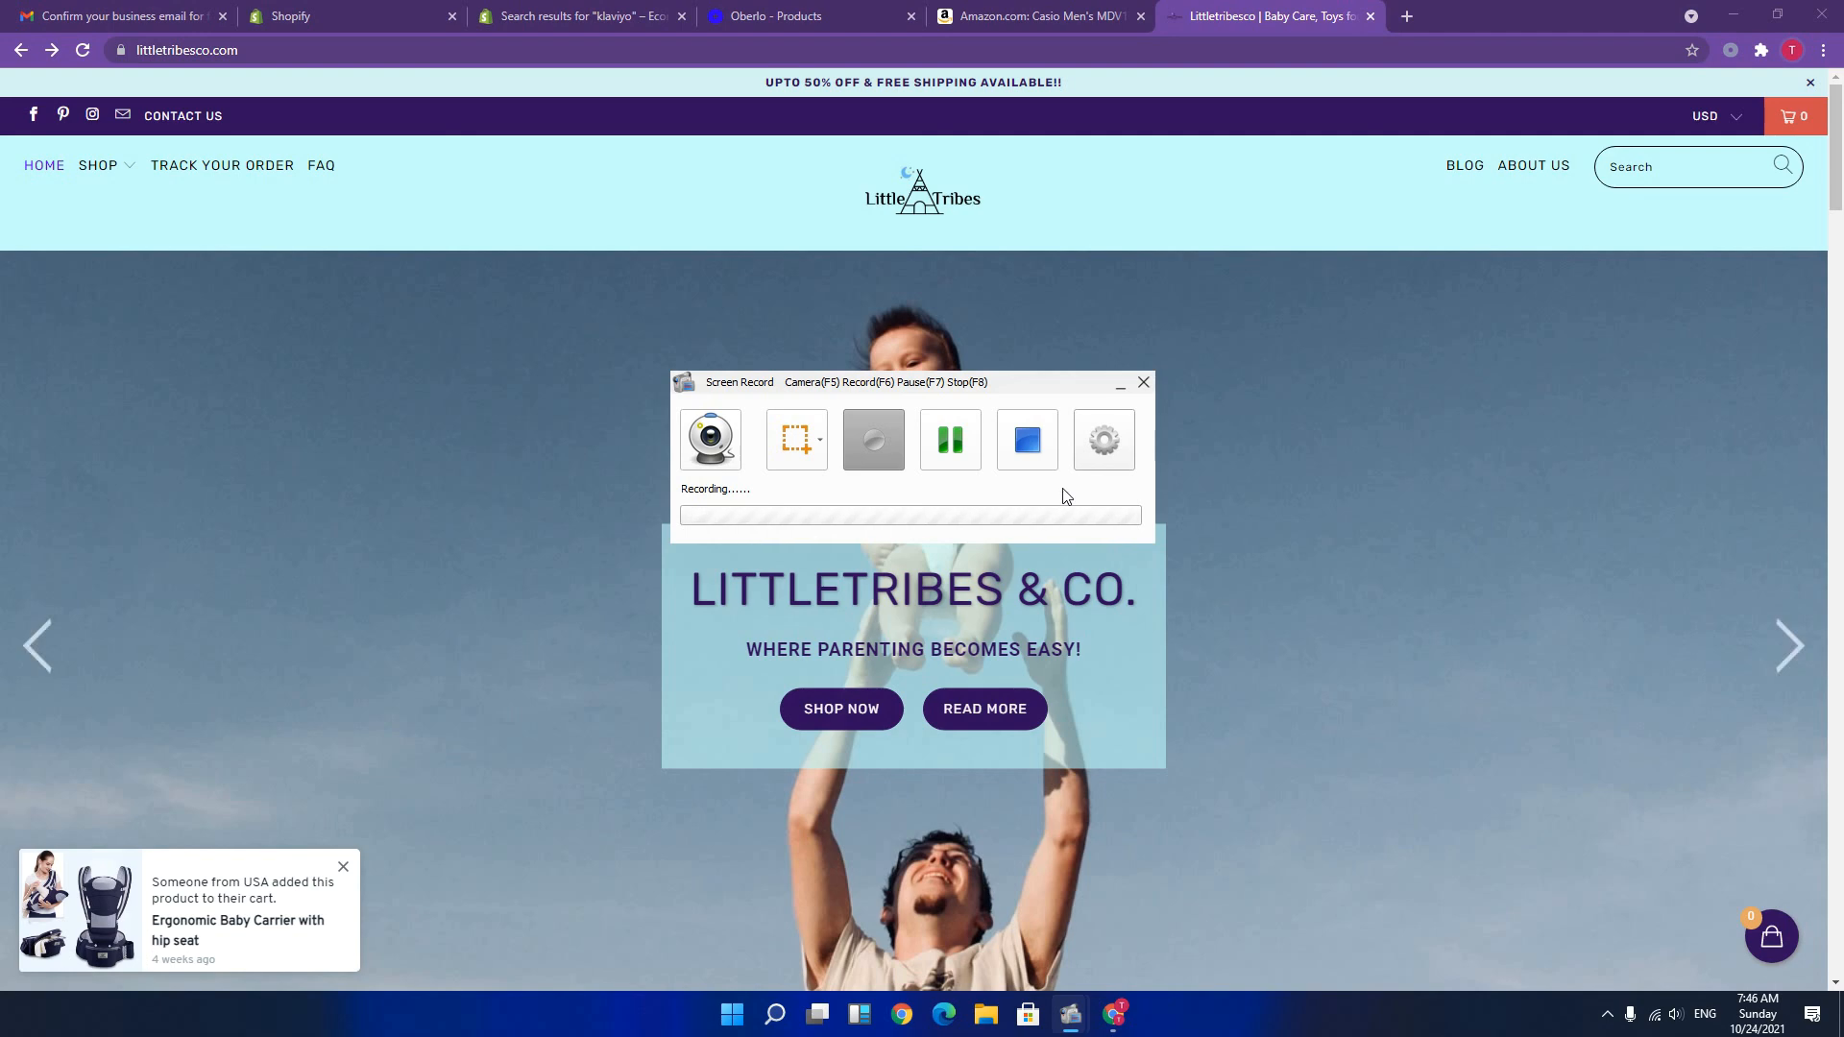
{"action": "left_click", "coordinate": [1121, 386]}
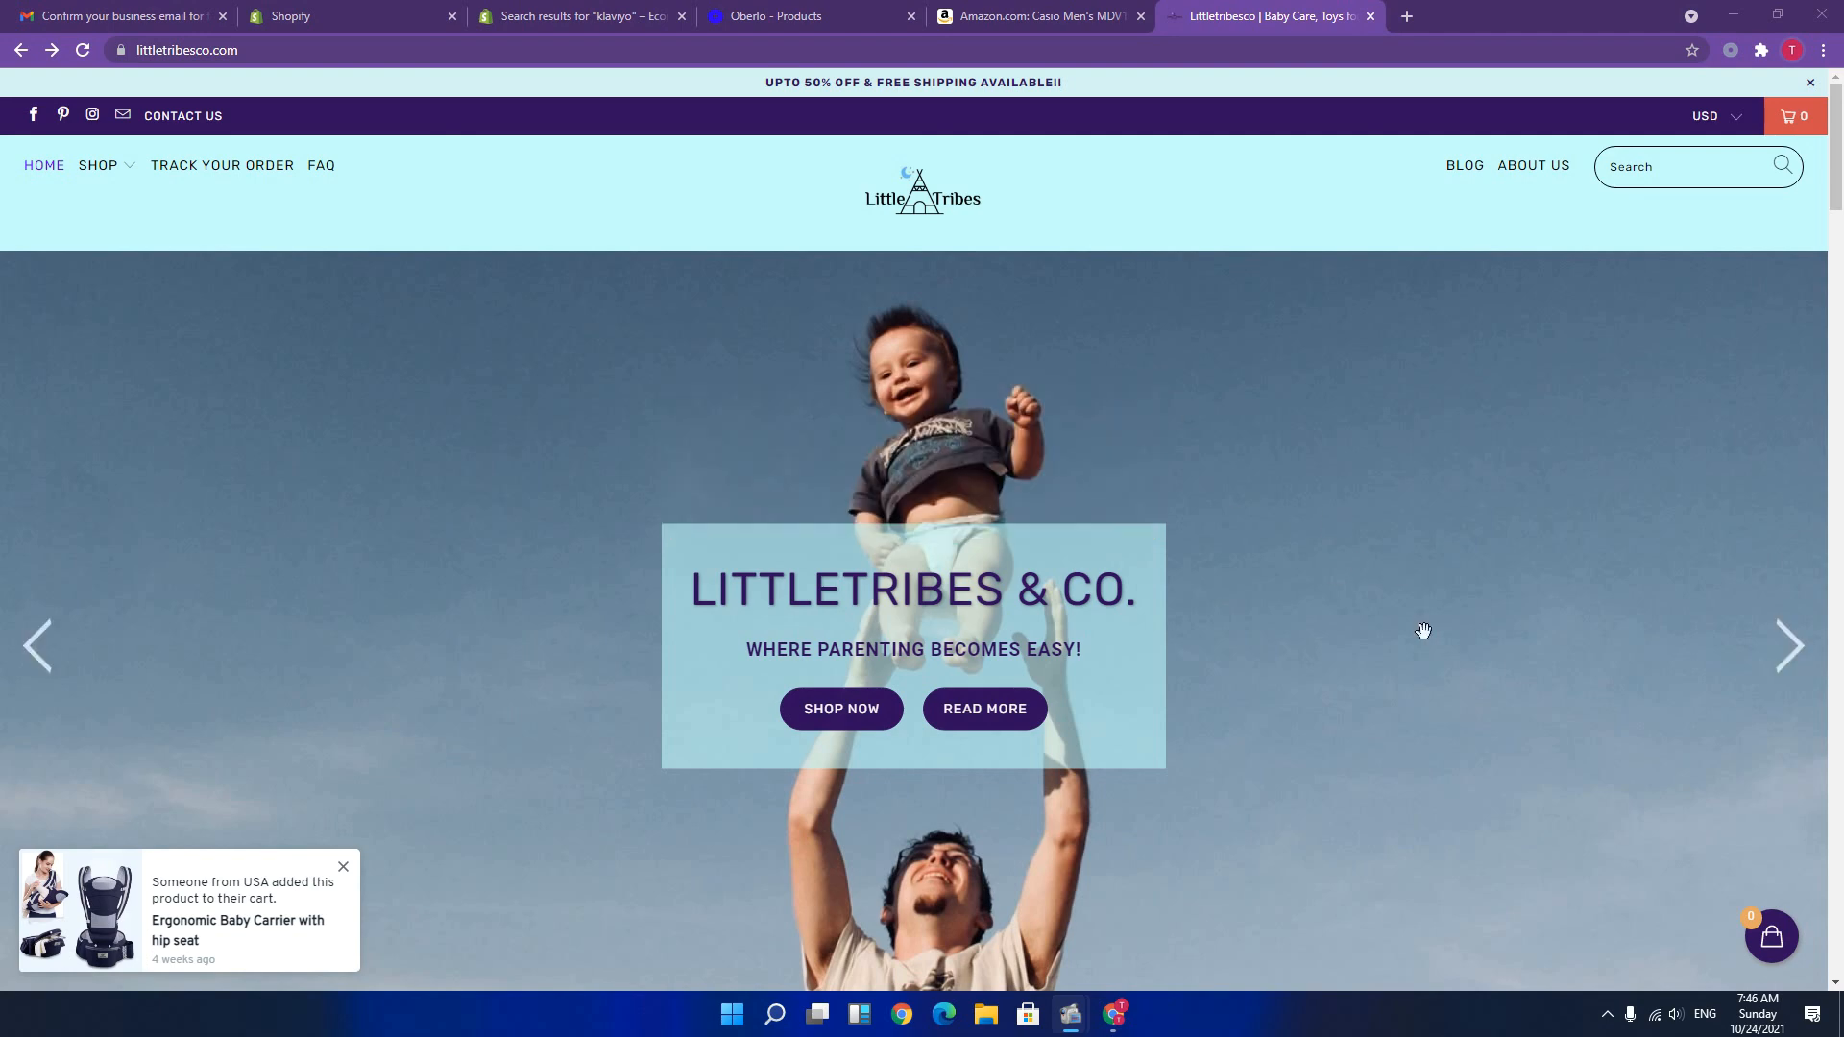